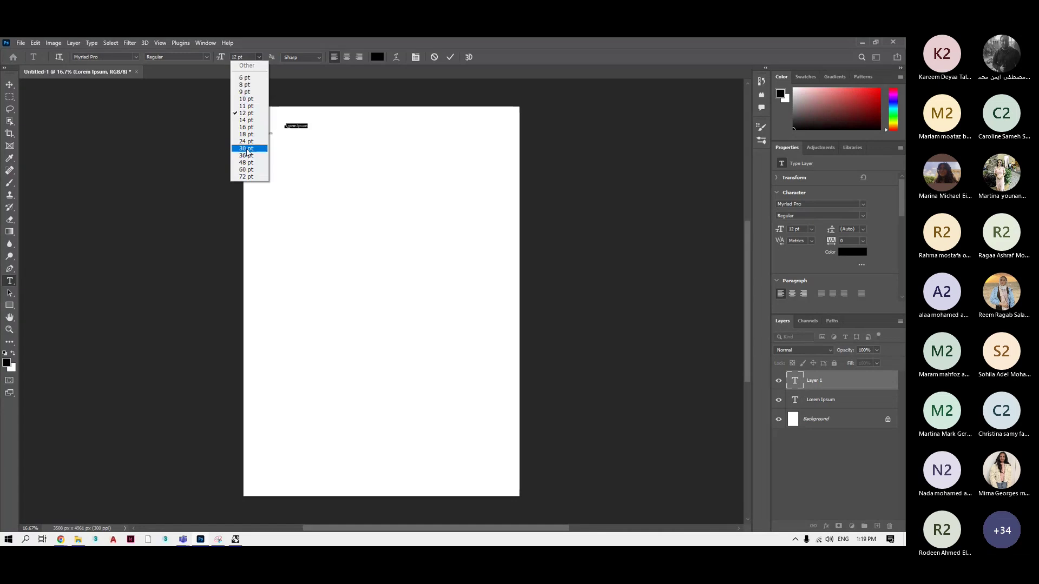
# Set the selected placeholder text to 48 pt and replace it with the heading "Date Tree".
pyautogui.click(249, 160)
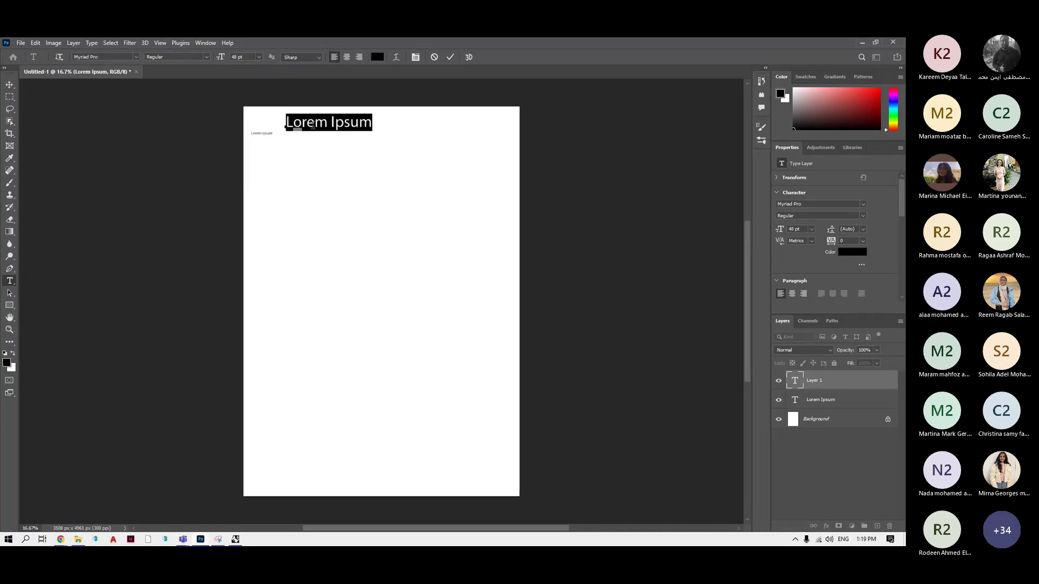
pyautogui.write('data')
pyautogui.press('BackSpace')
pyautogui.press('BackSpace')
pyautogui.press('BackSpace')
pyautogui.press('BackSpace')
pyautogui.write('Fata')
pyautogui.press('BackSpace')
pyautogui.press('BackSpace')
pyautogui.press('BackSpace')
pyautogui.press('BackSpace')
pyautogui.write('Da')
pyautogui.press('BackSpace')
pyautogui.write('te')
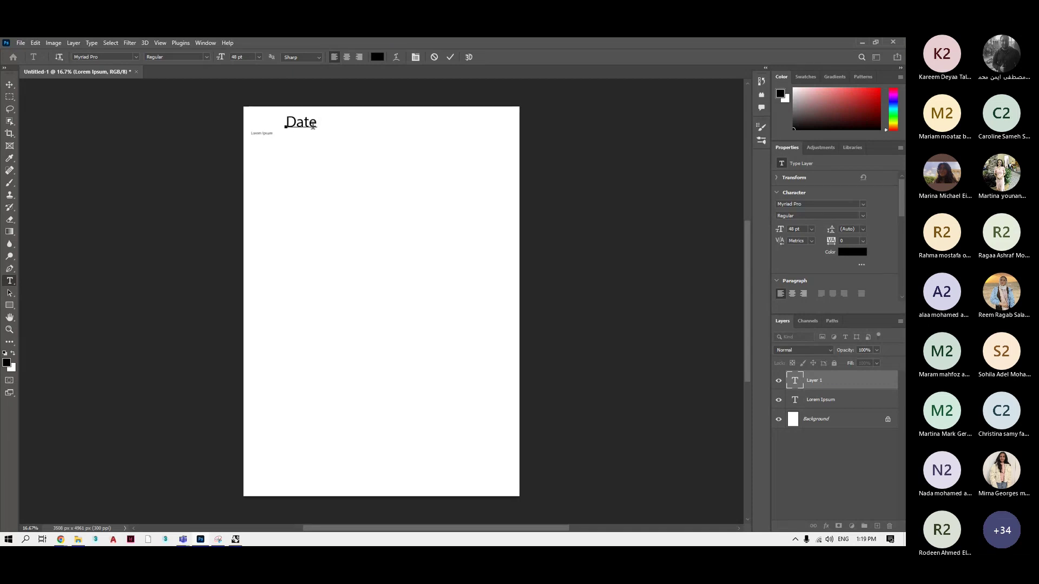
pyautogui.write(' Tree')
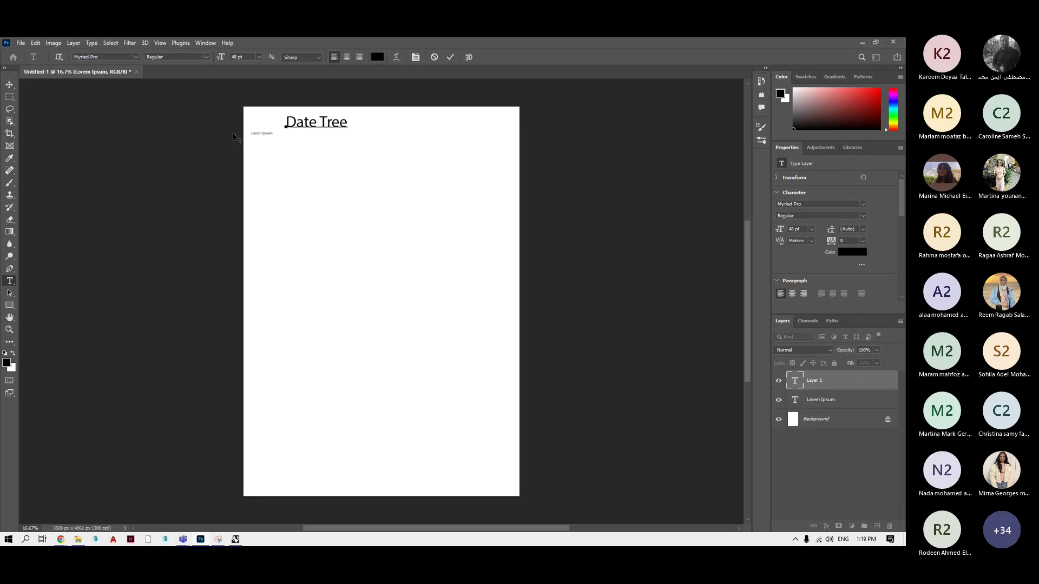
pyautogui.click(301, 138)
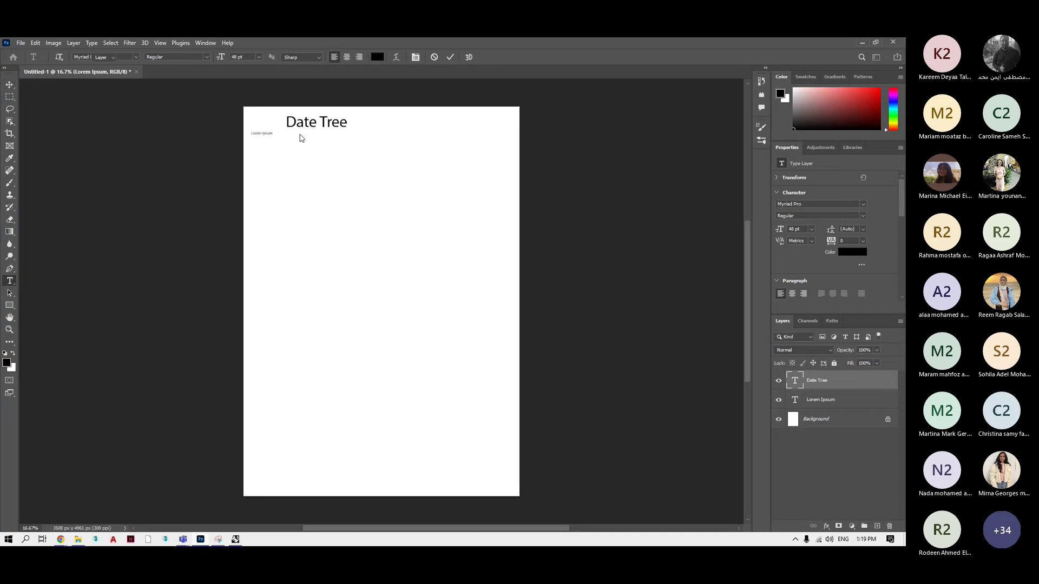
# Delete the small Lorem Ipsum text layer and move the Date Tree heading into the page's upper-left corner.
pyautogui.click(267, 135)
pyautogui.hotkey('ctrl', 'a')
pyautogui.press('BackSpace')
pyautogui.press('Escape')
pyautogui.press('v')
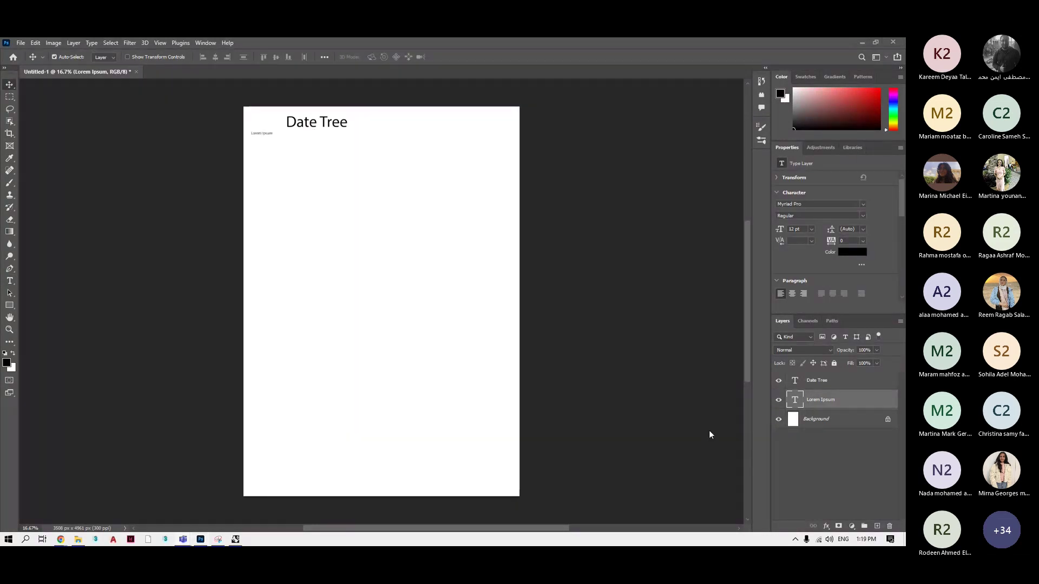
pyautogui.click(890, 526)
pyautogui.click(413, 227)
pyautogui.moveTo(321, 126); pyautogui.dragTo(284, 122)
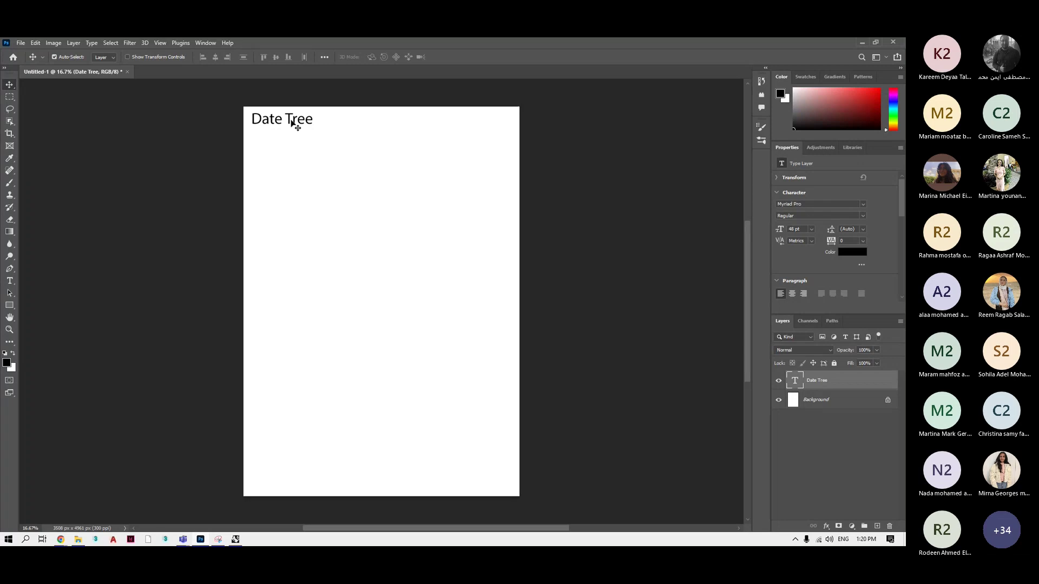
# Connect the computer to the tablet as a wireless display through the Windows Connect device list.
pyautogui.press('super+k')
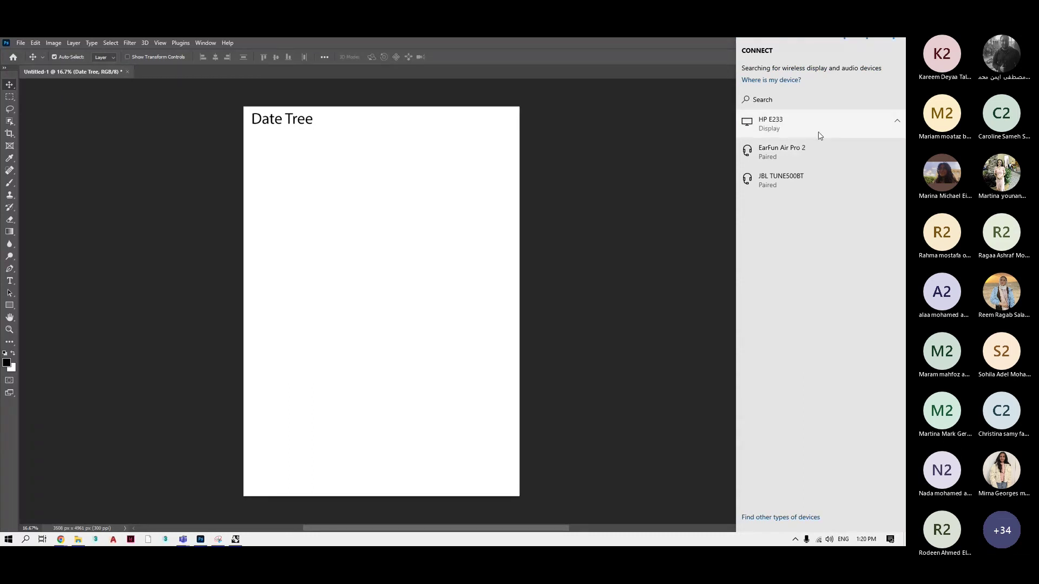
pyautogui.click(676, 193)
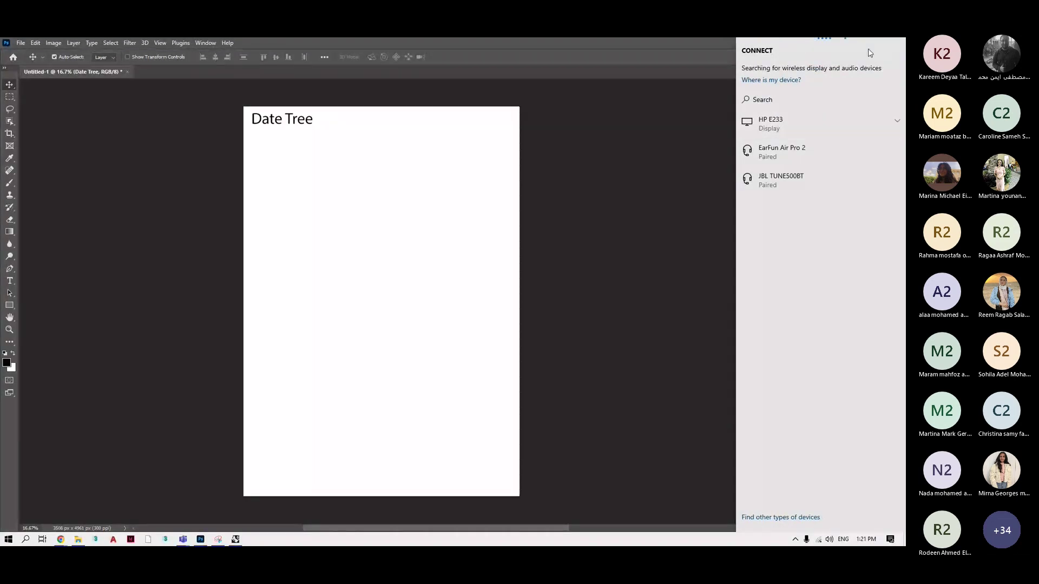
pyautogui.click(800, 133)
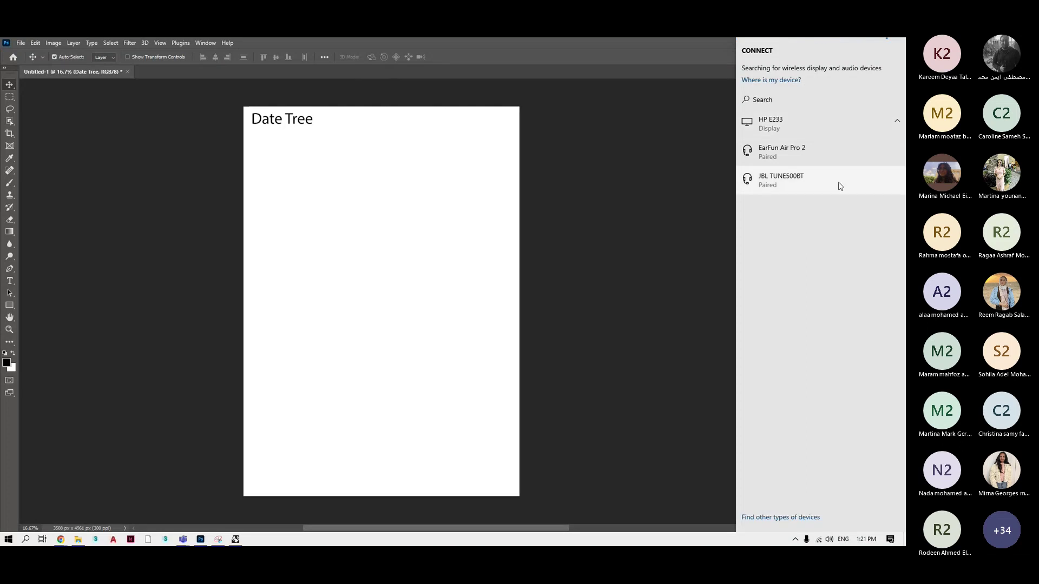
pyautogui.click(685, 250)
pyautogui.press('super+k')
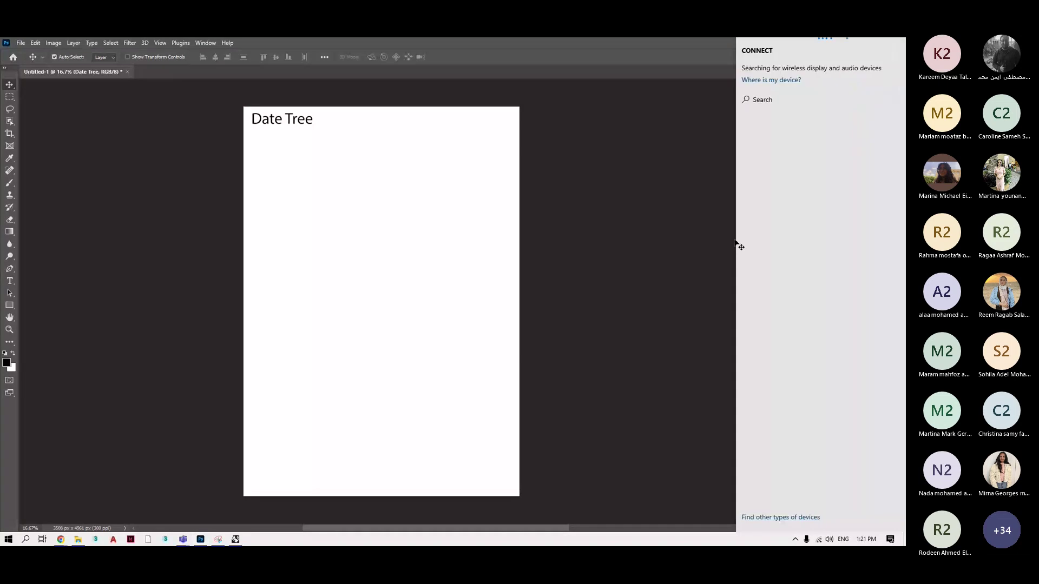
pyautogui.click(846, 160)
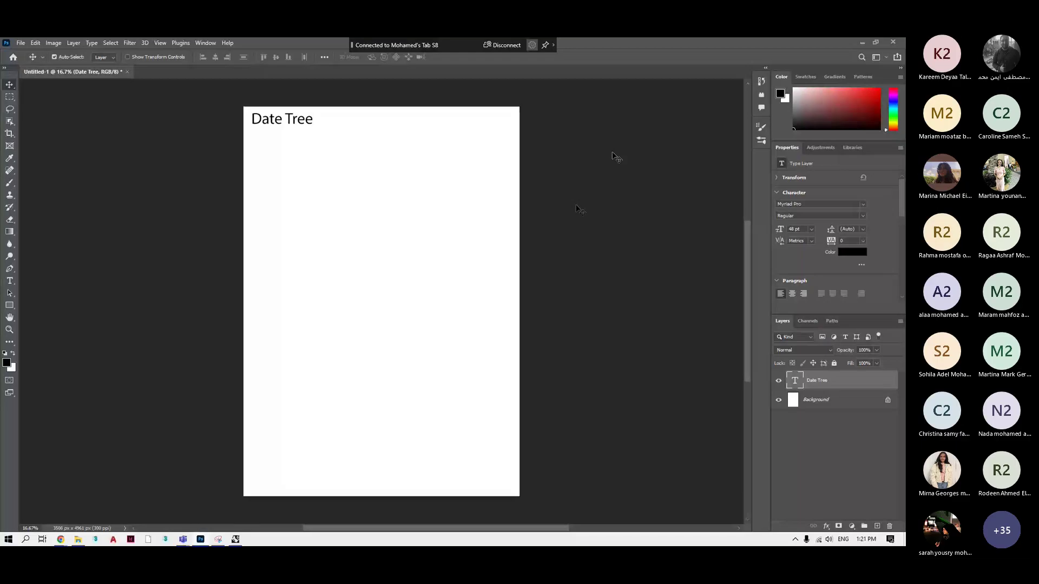
# Switch to the Brush tool and enlarge the brush tip.
pyautogui.click(68, 57)
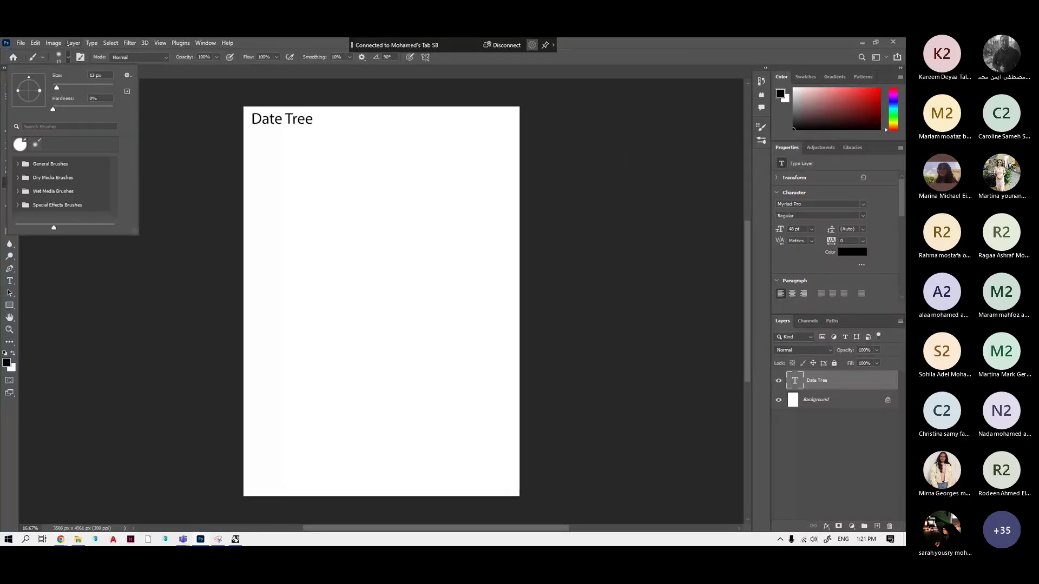
pyautogui.moveTo(56, 76); pyautogui.dragTo(75, 78)
pyautogui.click(262, 145)
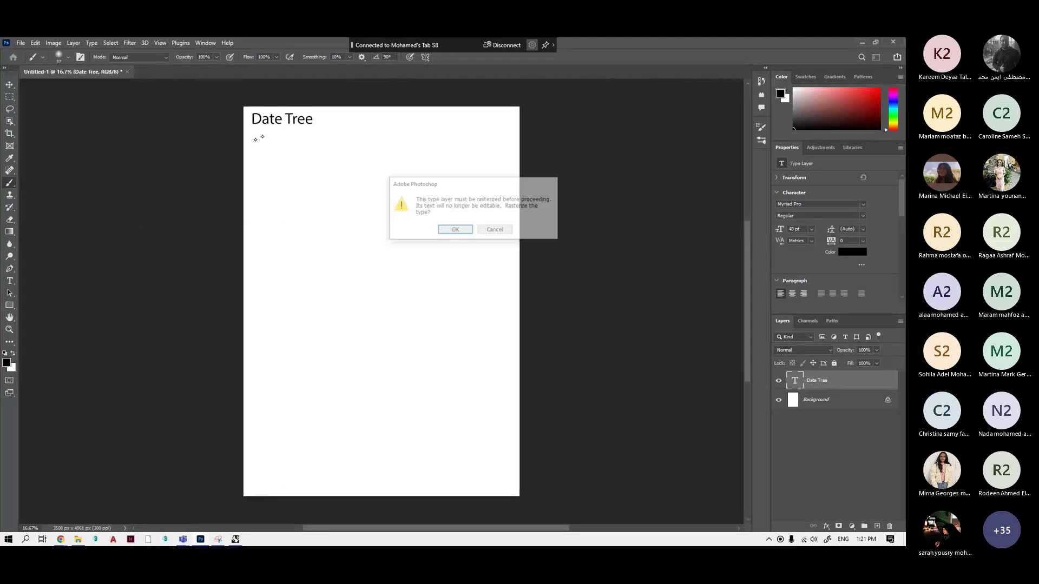
pyautogui.press('Escape')
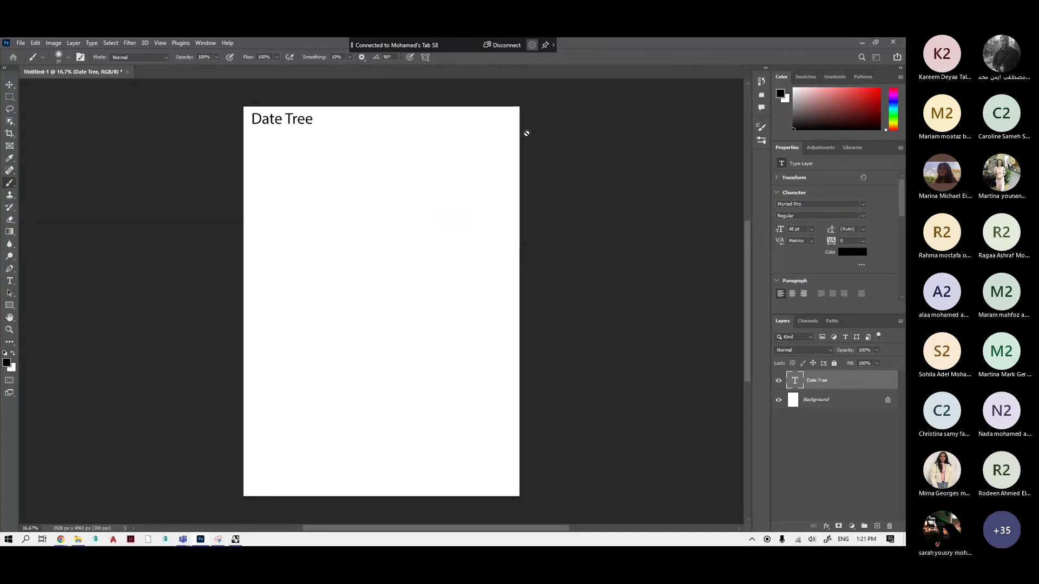
pyautogui.press('super+k')
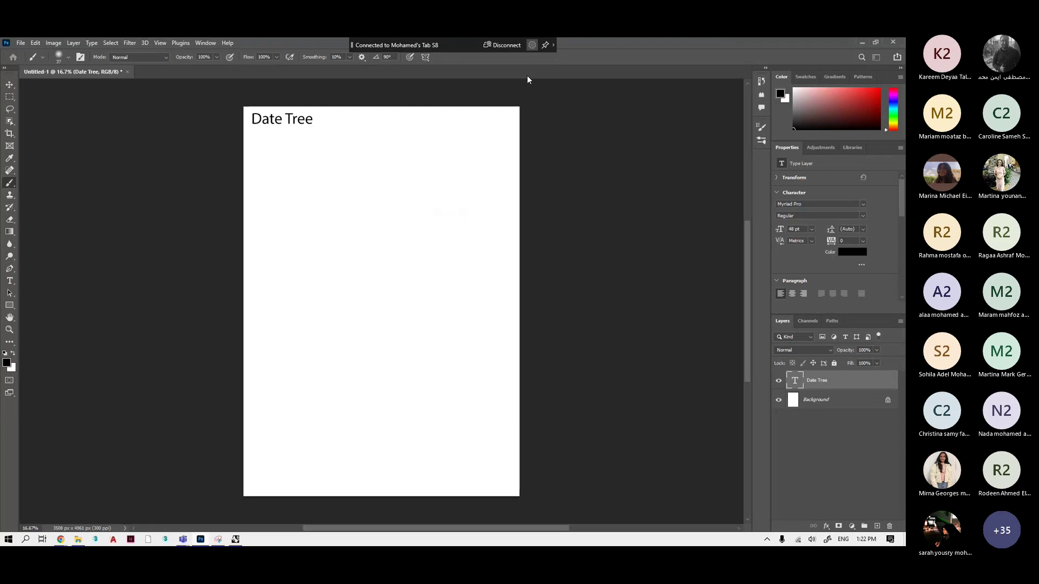
pyautogui.click(299, 188)
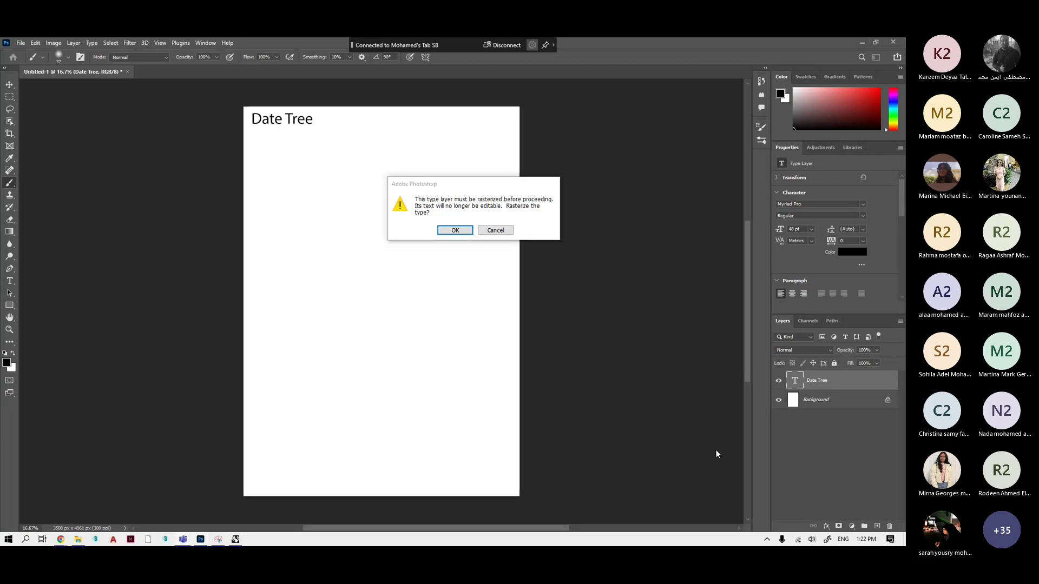
pyautogui.click(495, 230)
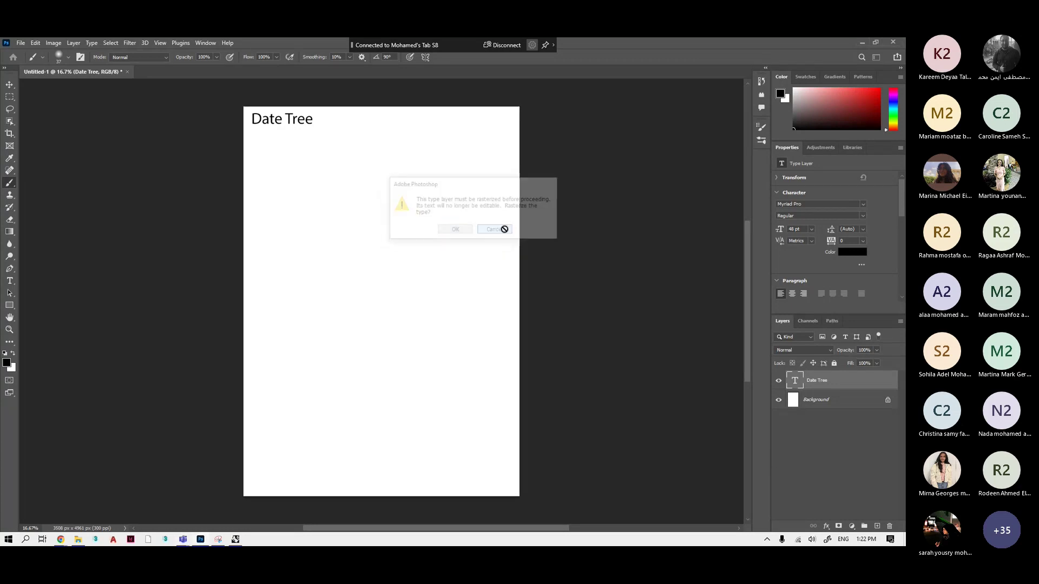
# Add a new empty layer and handwrite "1) Words" in black below the Date Tree heading.
pyautogui.click(877, 525)
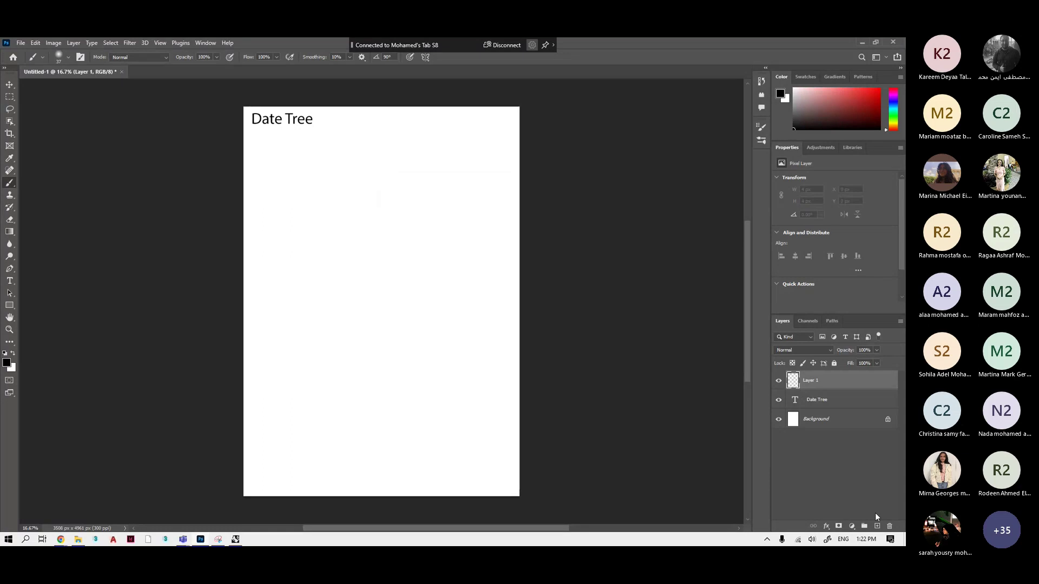
pyautogui.moveTo(267, 136); pyautogui.dragTo(267, 145)
pyautogui.moveTo(275, 131); pyautogui.dragTo(277, 151)
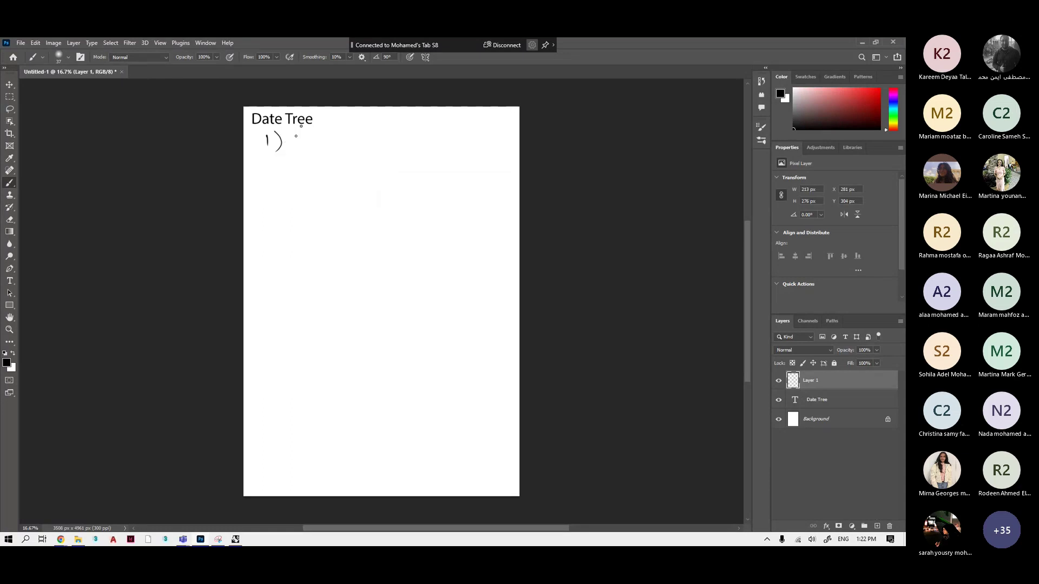
pyautogui.moveTo(292, 139); pyautogui.dragTo(327, 141)
pyautogui.moveTo(333, 142); pyautogui.dragTo(352, 131)
pyautogui.moveTo(360, 135); pyautogui.dragTo(353, 143)
# Handwrite the second list item, "2) Grammer (structure)", below "1) Words".
pyautogui.moveTo(270, 158); pyautogui.dragTo(278, 167)
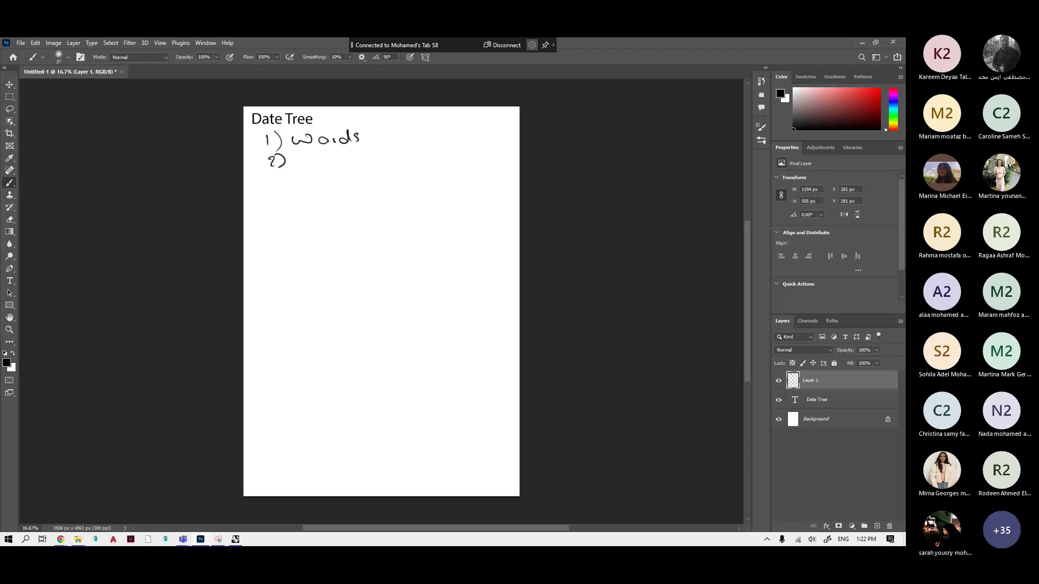
pyautogui.moveTo(303, 155); pyautogui.dragTo(393, 168)
pyautogui.moveTo(412, 157)
pyautogui.mouseDown()
pyautogui.moveTo(405, 166)
pyautogui.moveTo(448, 164)
pyautogui.moveTo(459, 147)
pyautogui.moveTo(485, 166)
pyautogui.mouseUp()
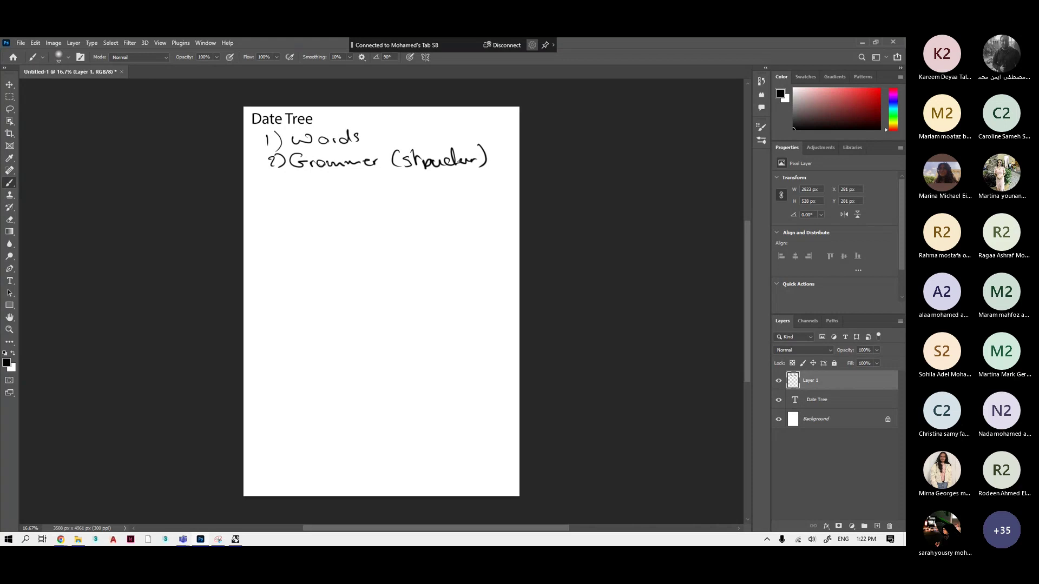
# Handwrite the third list item, "3) Expression", and draw a long horizontal line beneath the list.
pyautogui.moveTo(268, 178); pyautogui.dragTo(271, 195)
pyautogui.moveTo(280, 177); pyautogui.dragTo(281, 192)
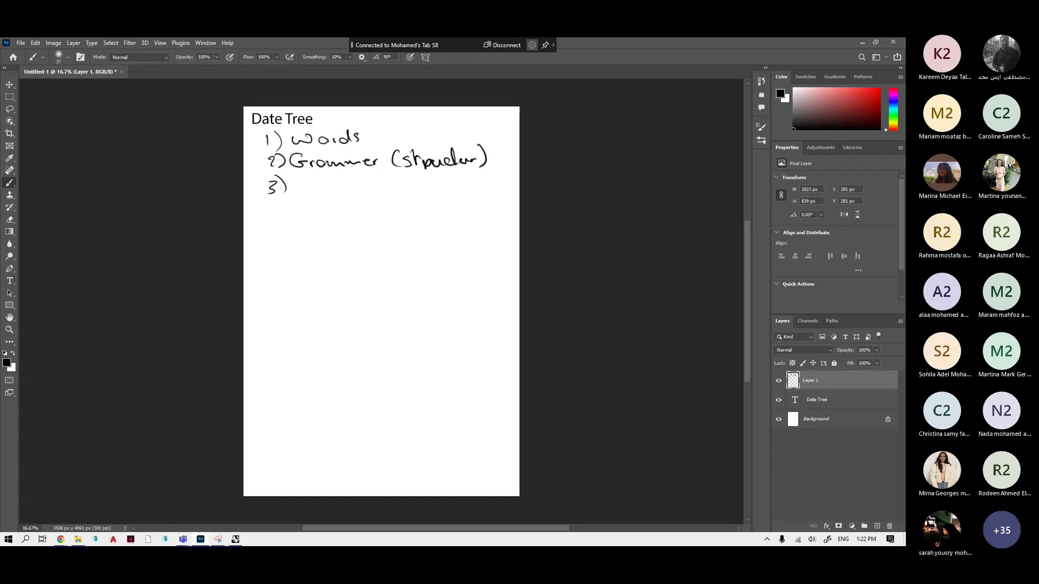
pyautogui.moveTo(305, 178)
pyautogui.mouseDown()
pyautogui.moveTo(297, 192)
pyautogui.moveTo(398, 184)
pyautogui.moveTo(472, 204)
pyautogui.mouseUp()
pyautogui.moveTo(264, 201); pyautogui.dragTo(436, 202)
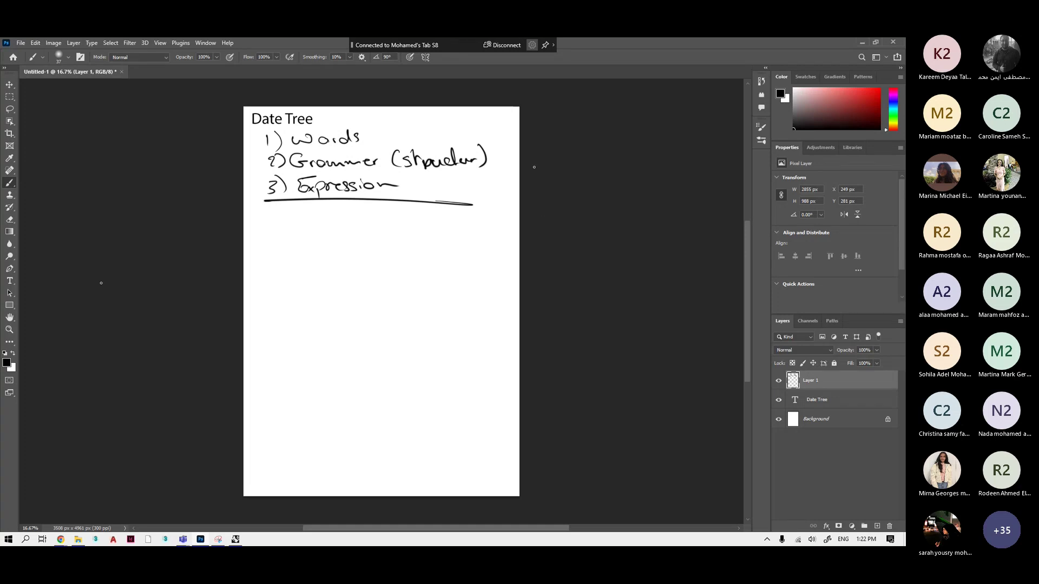
# Set the foreground colour to red ff0000 and handwrite "Words" below the black line.
pyautogui.click(6, 362)
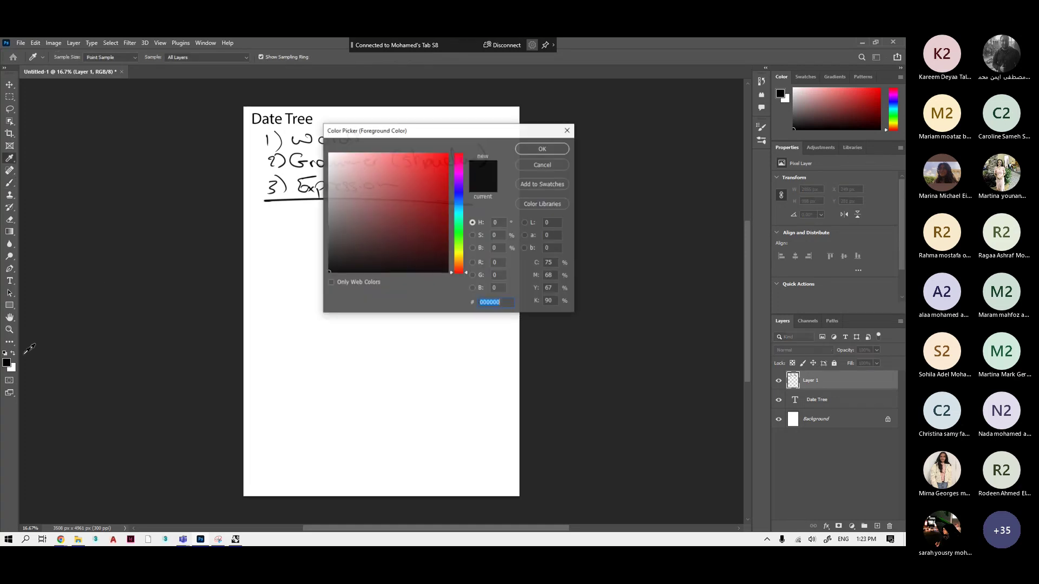
pyautogui.write('ff0000')
pyautogui.click(557, 149)
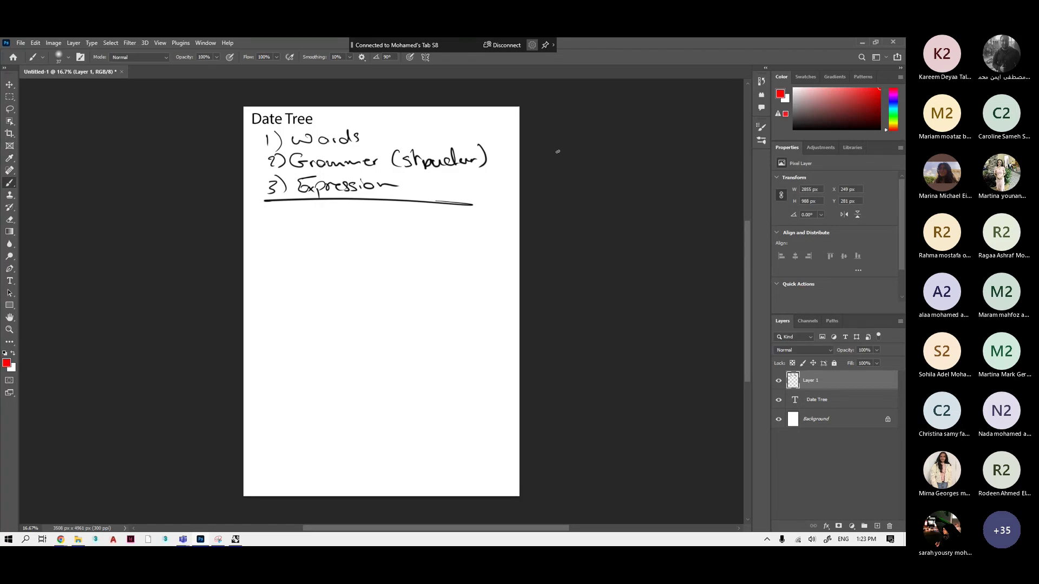
pyautogui.moveTo(263, 214)
pyautogui.mouseDown()
pyautogui.moveTo(312, 219)
pyautogui.moveTo(315, 210)
pyautogui.moveTo(318, 222)
pyautogui.mouseUp()
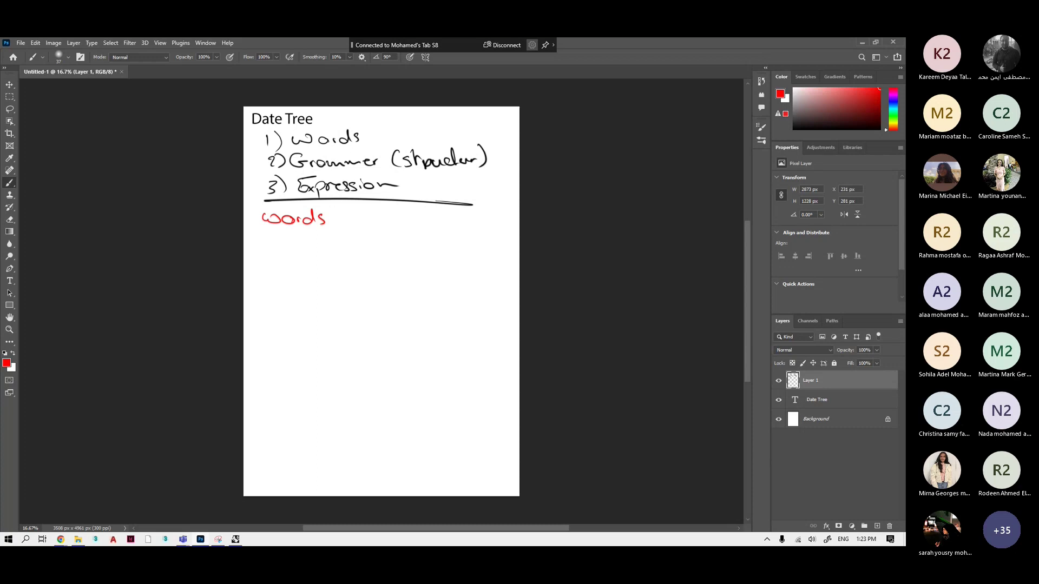
# Sketch a row of three boxes with a curved arrow into the first, and draw a dividing line beneath them.
pyautogui.moveTo(288, 241)
pyautogui.mouseDown()
pyautogui.moveTo(328, 241)
pyautogui.moveTo(308, 262)
pyautogui.moveTo(385, 240)
pyautogui.moveTo(374, 262)
pyautogui.mouseUp()
pyautogui.moveTo(452, 242); pyautogui.dragTo(436, 262)
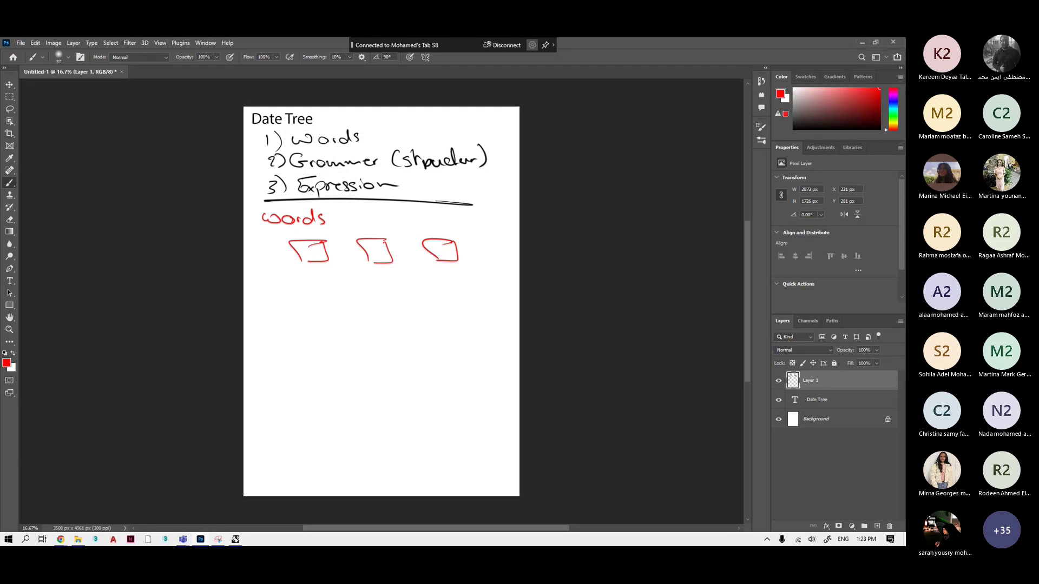
pyautogui.moveTo(255, 254); pyautogui.dragTo(301, 246)
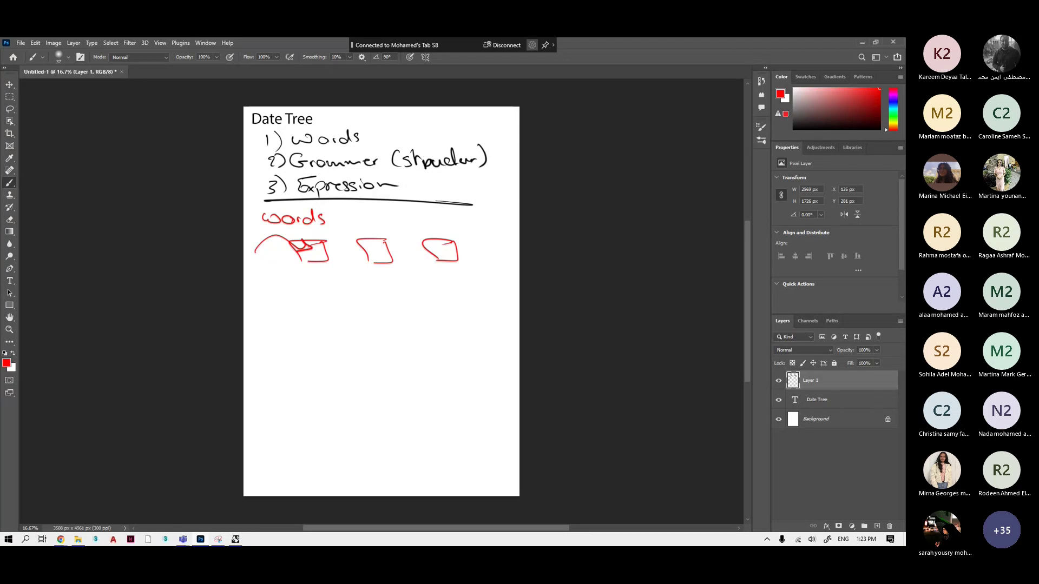
pyautogui.moveTo(264, 270); pyautogui.dragTo(493, 276)
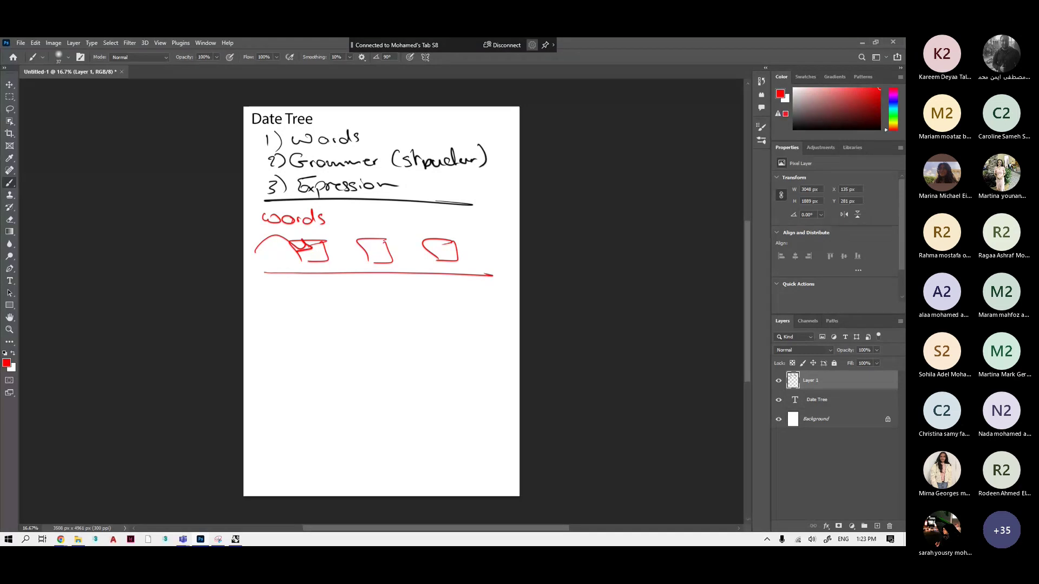
# Handwrite "Sentence" below the red dividing line and branch it with arrows to "words" and "arrangement".
pyautogui.moveTo(279, 285)
pyautogui.mouseDown()
pyautogui.moveTo(263, 299)
pyautogui.moveTo(372, 295)
pyautogui.mouseUp()
pyautogui.moveTo(327, 309)
pyautogui.mouseDown()
pyautogui.moveTo(303, 327)
pyautogui.moveTo(299, 345)
pyautogui.moveTo(347, 343)
pyautogui.moveTo(383, 322)
pyautogui.moveTo(389, 344)
pyautogui.moveTo(403, 342)
pyautogui.mouseUp()
pyautogui.moveTo(405, 337); pyautogui.dragTo(477, 340)
# Underline and circle "arrangement", and draw a long arrow from it up to "Grammer (structure)".
pyautogui.moveTo(496, 349); pyautogui.dragTo(370, 349)
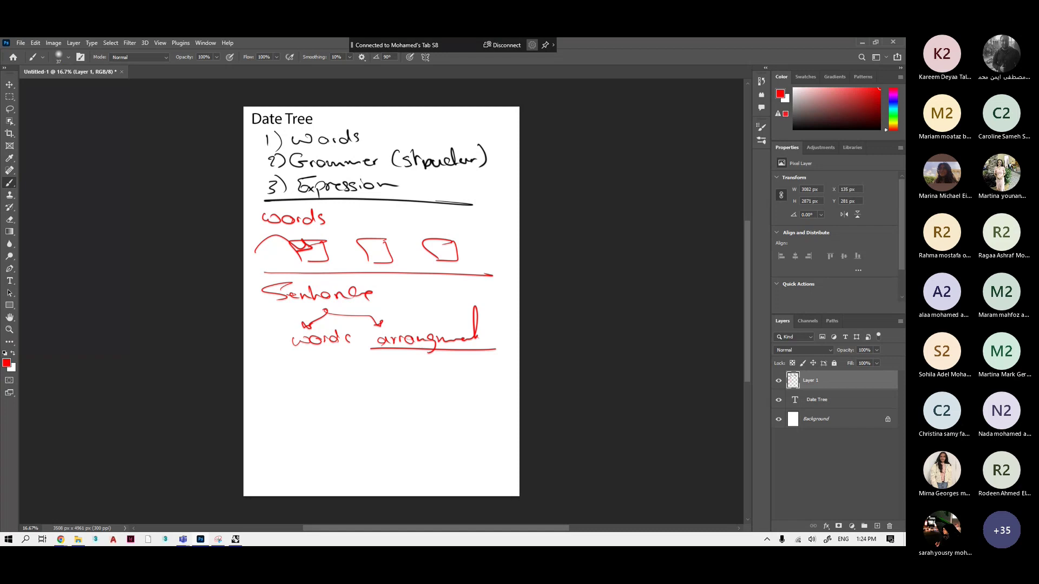
pyautogui.moveTo(470, 316)
pyautogui.mouseDown()
pyautogui.moveTo(379, 354)
pyautogui.moveTo(438, 358)
pyautogui.mouseUp()
pyautogui.moveTo(429, 314)
pyautogui.mouseDown()
pyautogui.moveTo(479, 321)
pyautogui.moveTo(451, 192)
pyautogui.mouseUp()
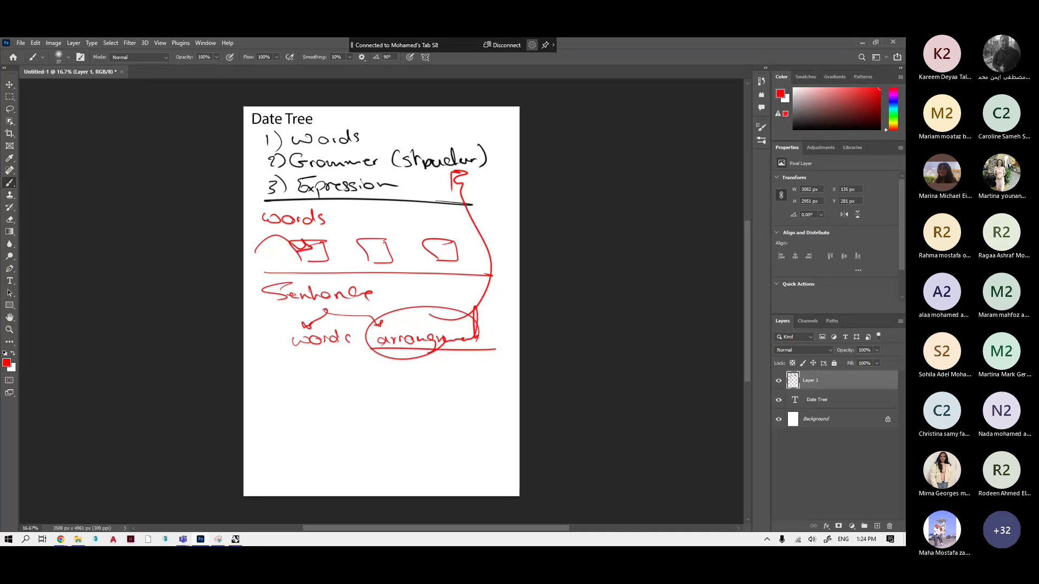
# Change the foreground colour to blue and draw straight arrows linking the three boxes in sequence.
pyautogui.click(6, 362)
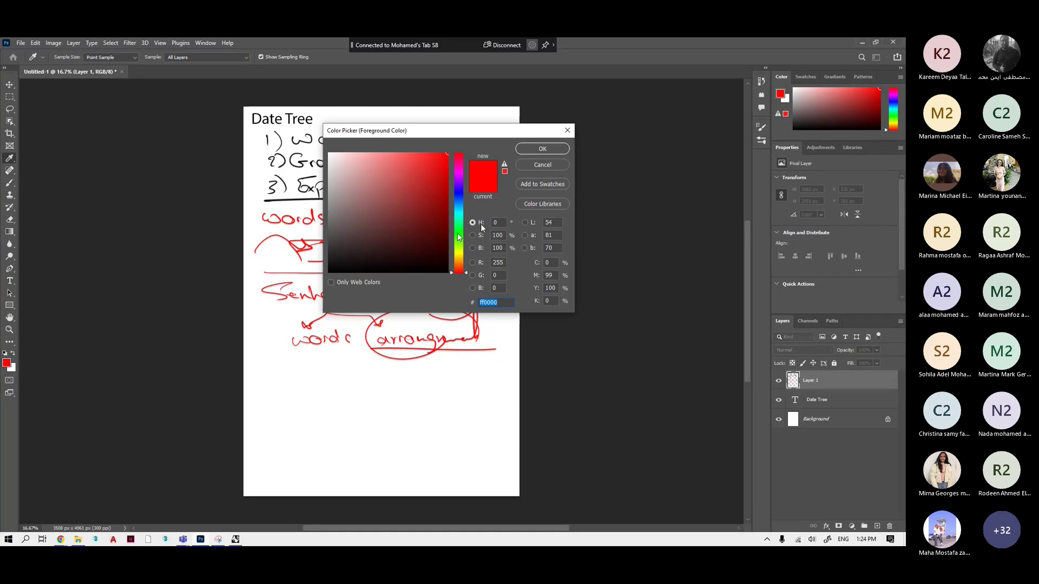
pyautogui.click(459, 186)
pyautogui.moveTo(459, 186); pyautogui.dragTo(459, 193)
pyautogui.click(557, 149)
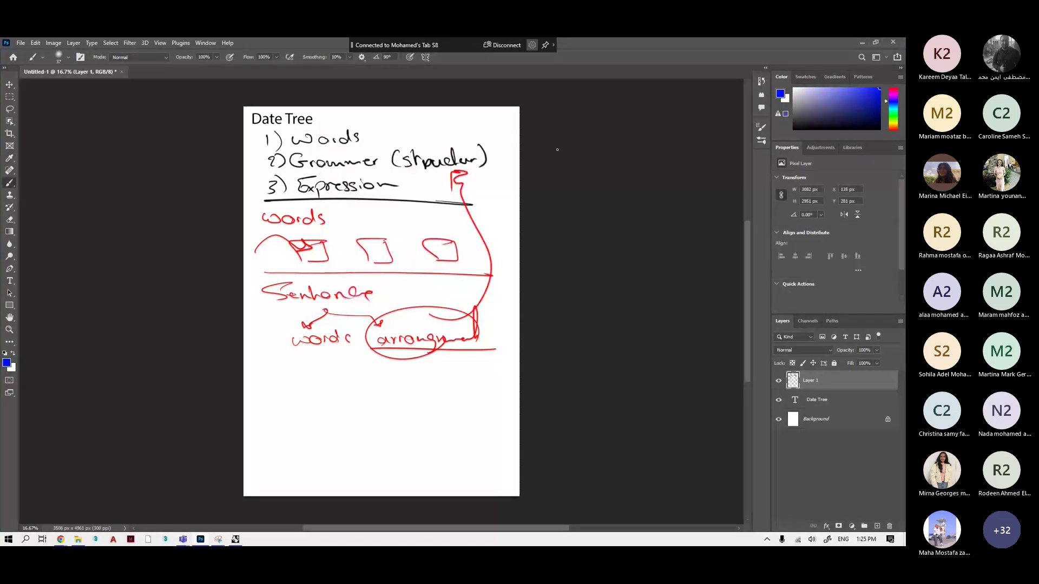
pyautogui.moveTo(325, 251)
pyautogui.mouseDown()
pyautogui.moveTo(360, 246)
pyautogui.moveTo(352, 252)
pyautogui.mouseUp()
pyautogui.moveTo(388, 250); pyautogui.dragTo(420, 254)
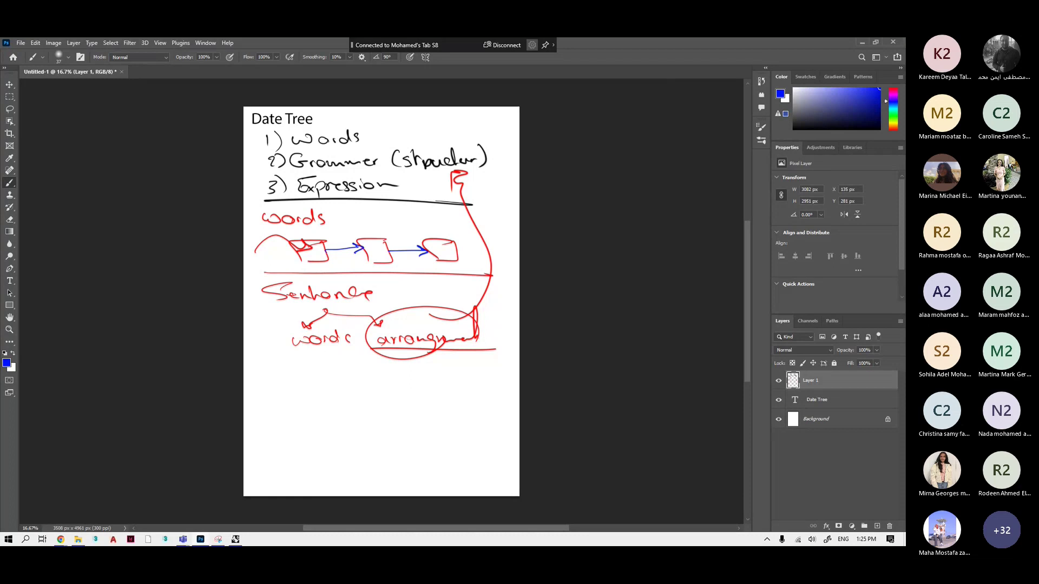
# Add blue curved arrows and loops around the second and third boxes to emphasise their sequence.
pyautogui.moveTo(332, 250); pyautogui.dragTo(461, 242)
pyautogui.moveTo(388, 232); pyautogui.dragTo(386, 243)
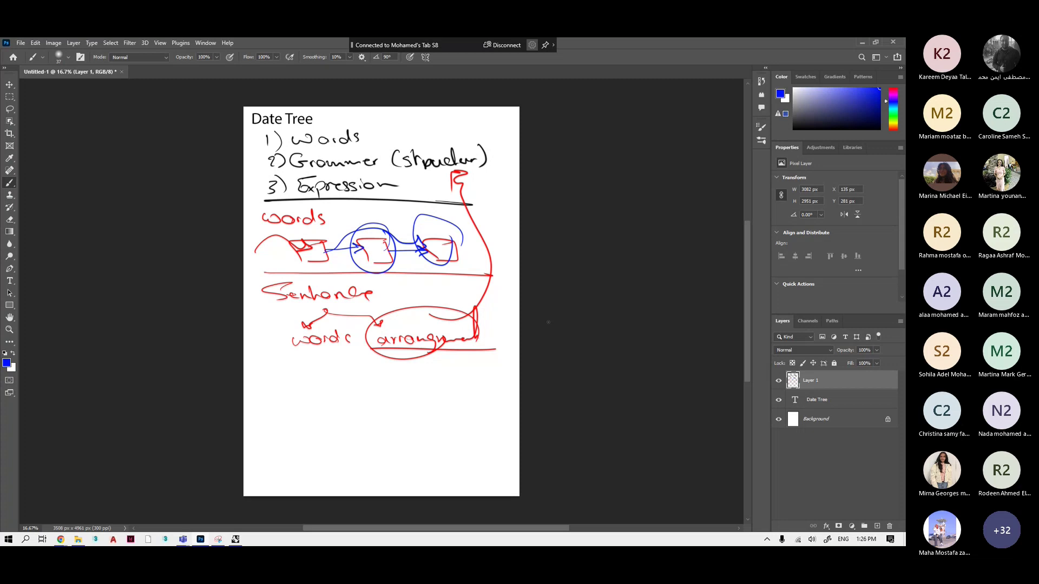
# Hide the handwritten notes layer, and paste the copied road image into the Photoshop page, scaling it to nearly the page's width.
pyautogui.click(779, 380)
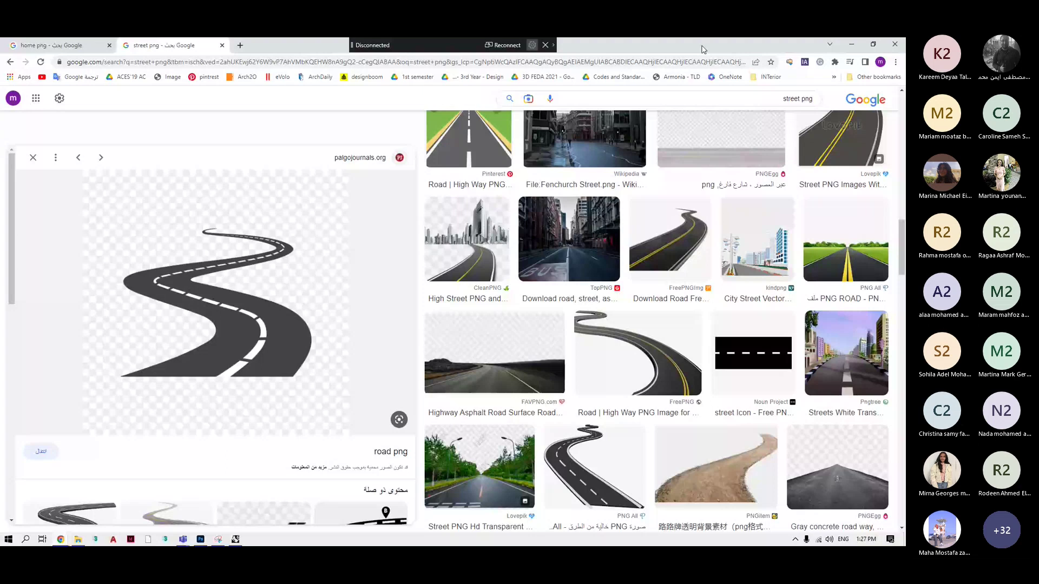
pyautogui.hotkey('alt', 'Tab')
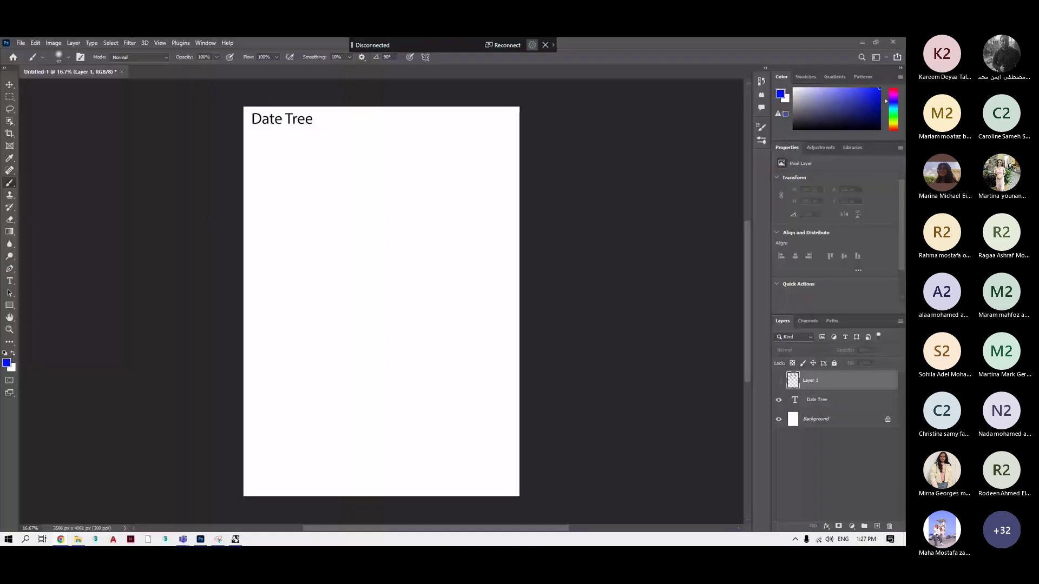
pyautogui.hotkey('ctrl', 'v')
pyautogui.hotkey('ctrl', 't')
pyautogui.keyDown('alt'); pyautogui.moveTo(397, 322); pyautogui.dragTo(471, 413); pyautogui.keyUp('alt')
pyautogui.moveTo(394, 297); pyautogui.dragTo(386, 272)
pyautogui.moveTo(373, 384); pyautogui.dragTo(397, 490)
pyautogui.moveTo(404, 412); pyautogui.dragTo(435, 417)
pyautogui.moveTo(403, 491); pyautogui.dragTo(403, 433)
pyautogui.moveTo(415, 378)
pyautogui.mouseDown()
pyautogui.moveTo(373, 389)
pyautogui.moveTo(387, 388)
pyautogui.mouseUp()
pyautogui.press('Return')
pyautogui.press('b')
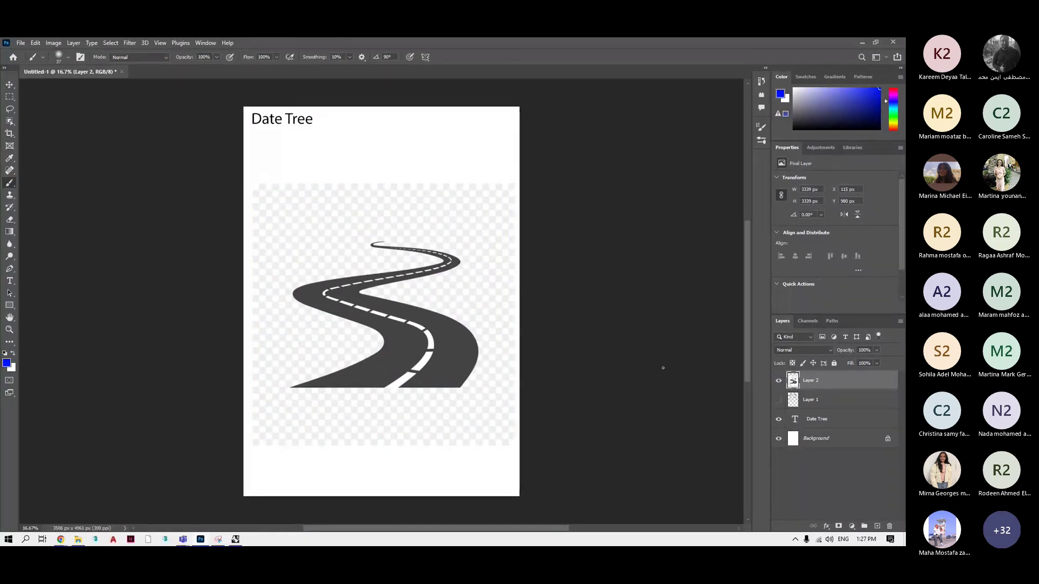
# Remove the checkered background around the road with the Magic Wand tool and clear the selection.
pyautogui.moveTo(14, 122); pyautogui.dragTo(28, 129)
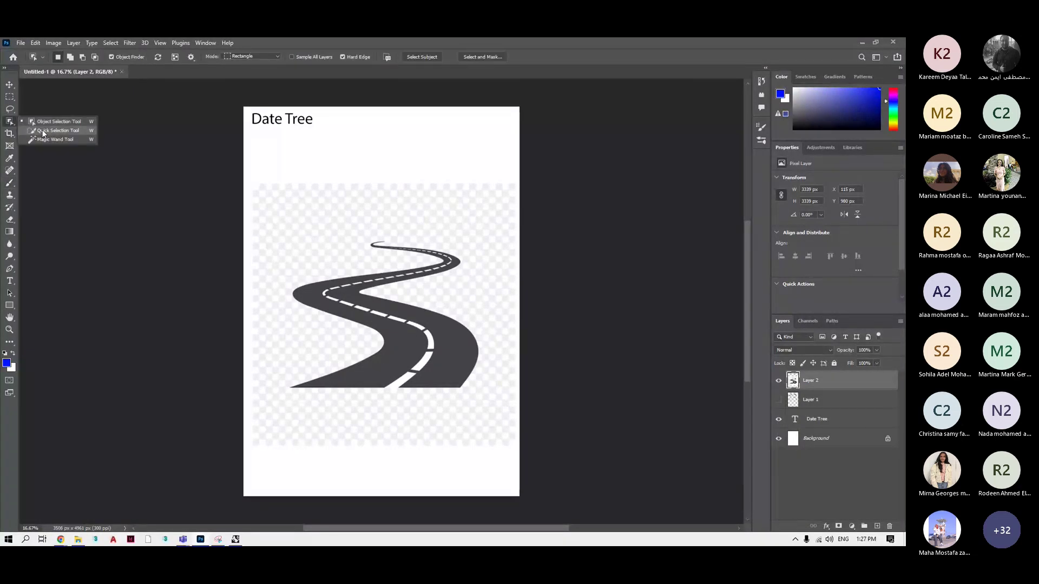
pyautogui.click(47, 139)
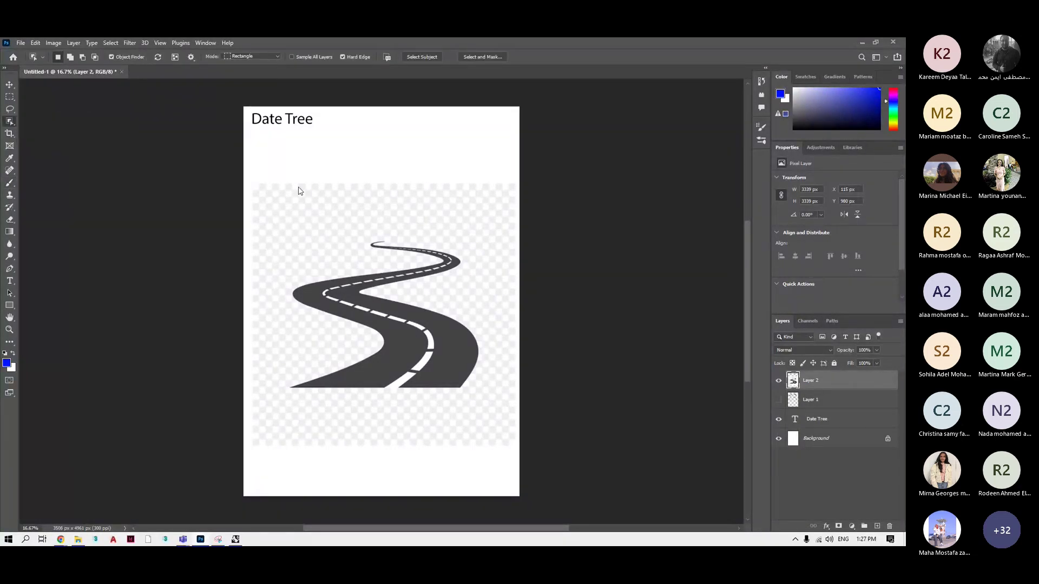
pyautogui.click(300, 236)
pyautogui.press('Delete')
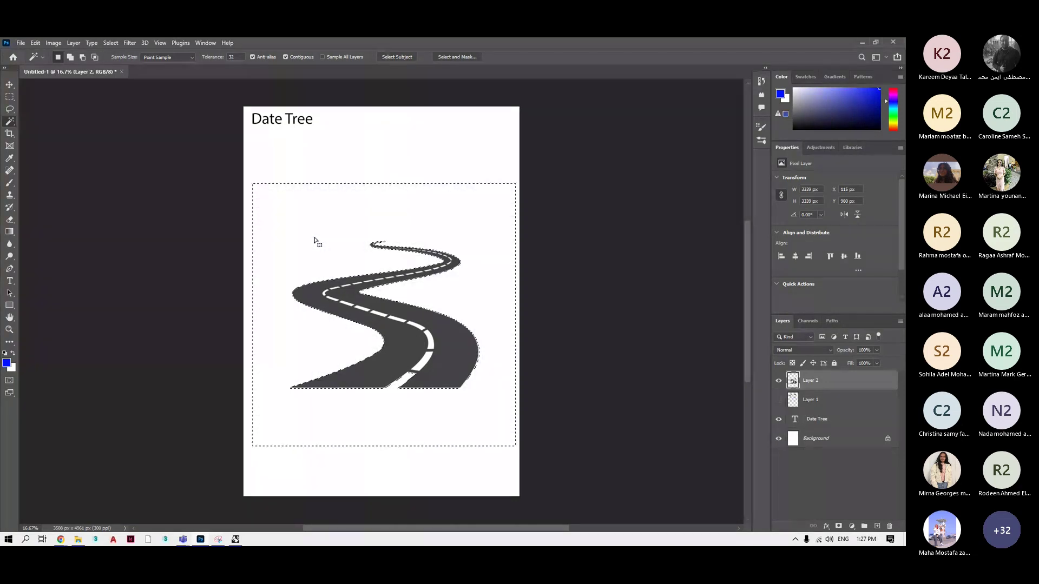
pyautogui.click(9, 96)
pyautogui.hotkey('ctrl', 'd')
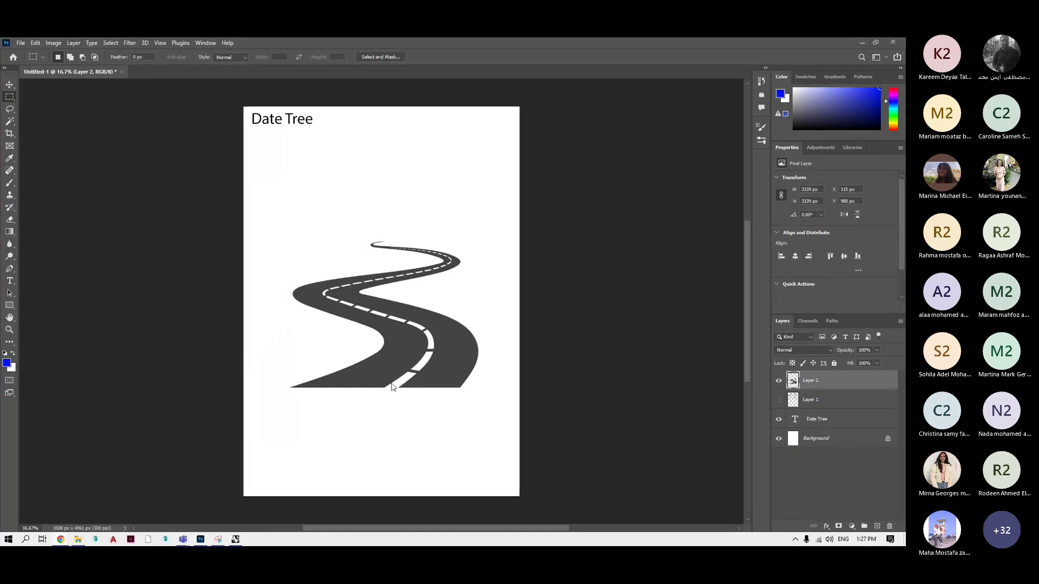
pyautogui.hotkey('ctrl', 'z')
pyautogui.hotkey('ctrl', 'd')
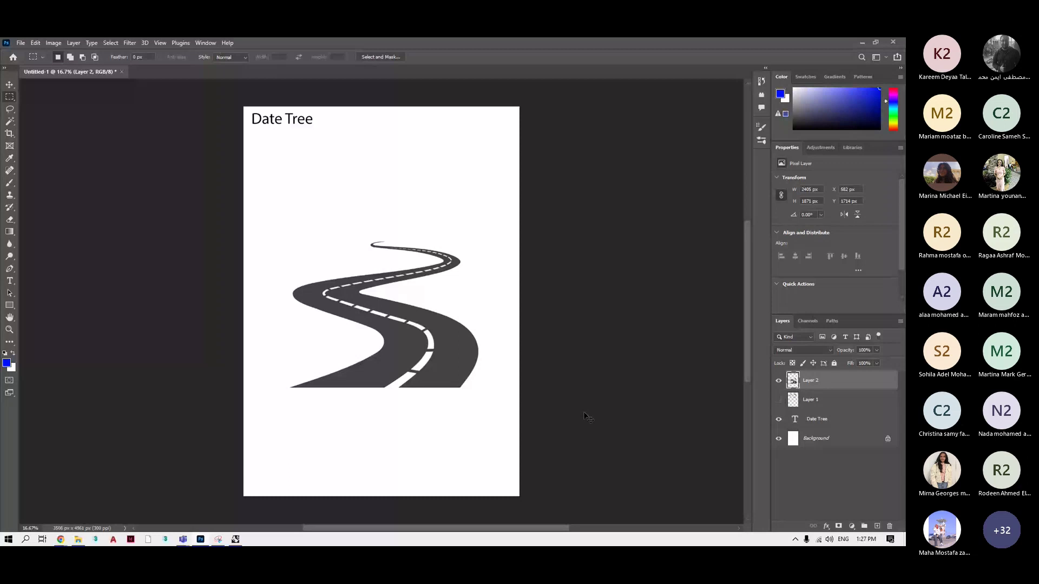
# Paste the house image onto the page and delete its black background with the Magic Wand tool.
pyautogui.hotkey('ctrl', 'v')
pyautogui.press('w')
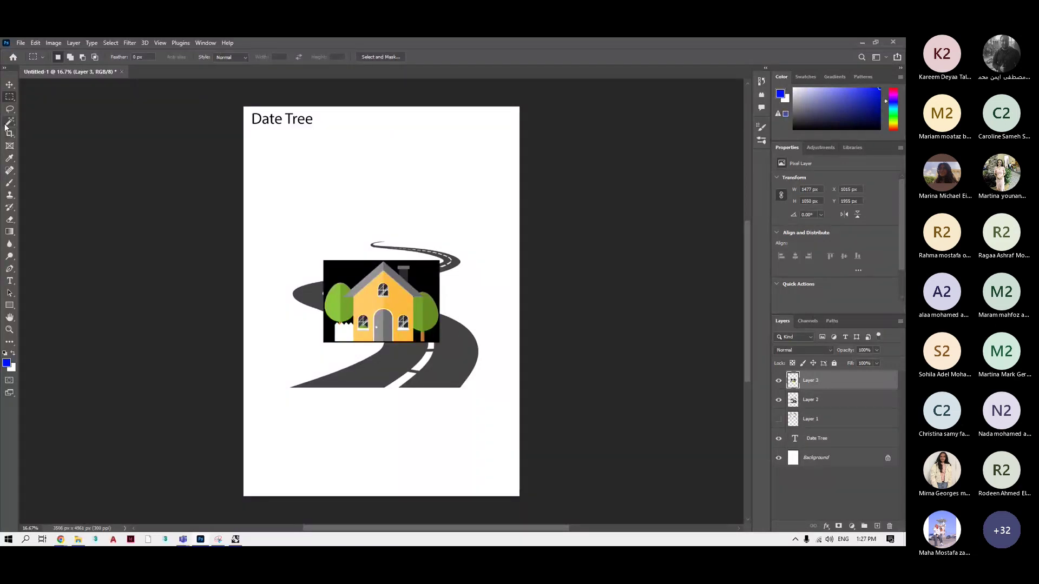
pyautogui.click(430, 281)
pyautogui.press('Delete')
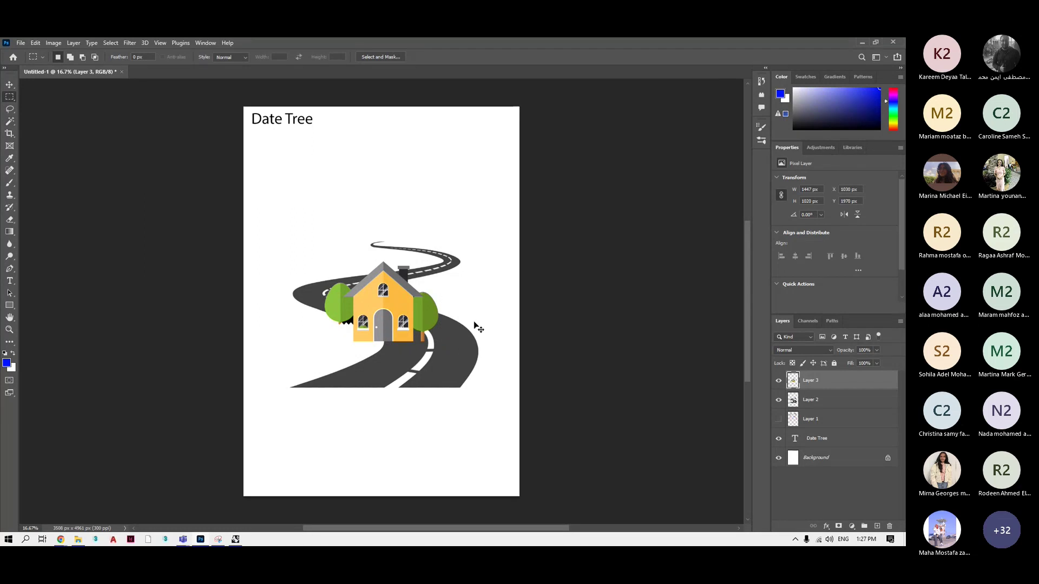
# Scale the house to about 51% and place it inside the road's middle bend.
pyautogui.hotkey('ctrl', 't')
pyautogui.moveTo(406, 321); pyautogui.dragTo(463, 286)
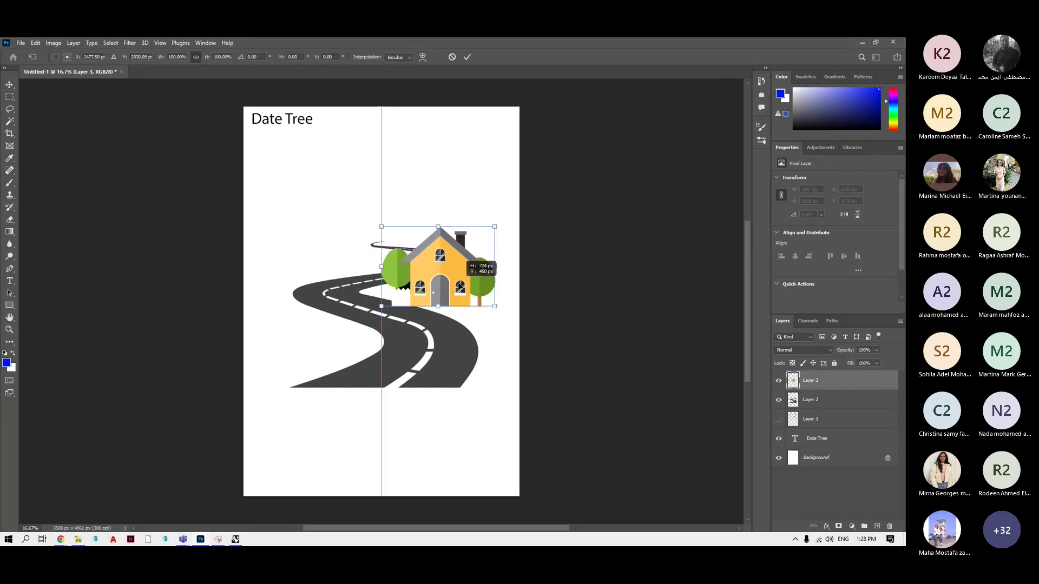
pyautogui.moveTo(495, 227); pyautogui.dragTo(431, 282)
pyautogui.press('Return')
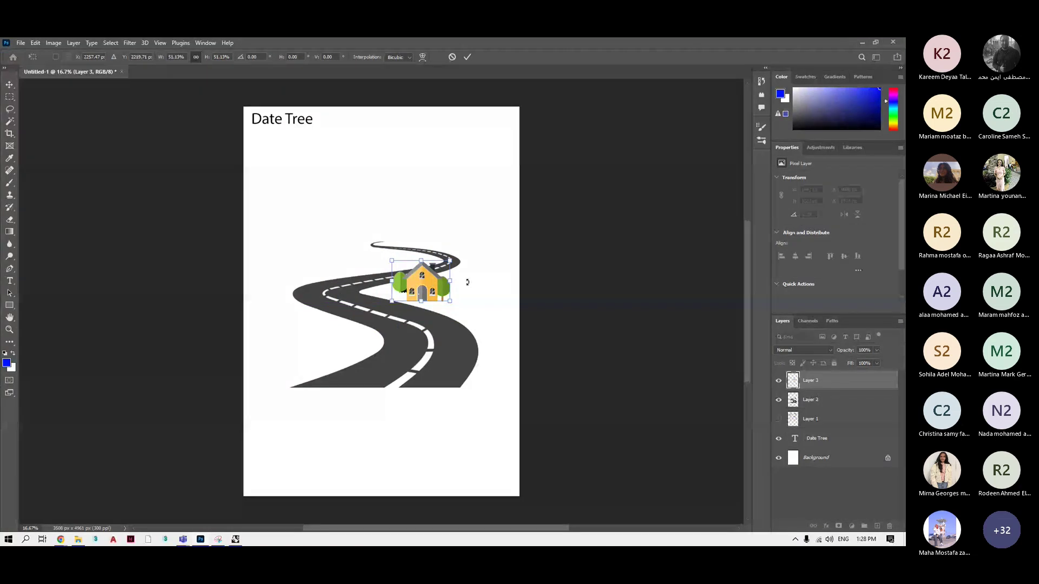
pyautogui.press('m')
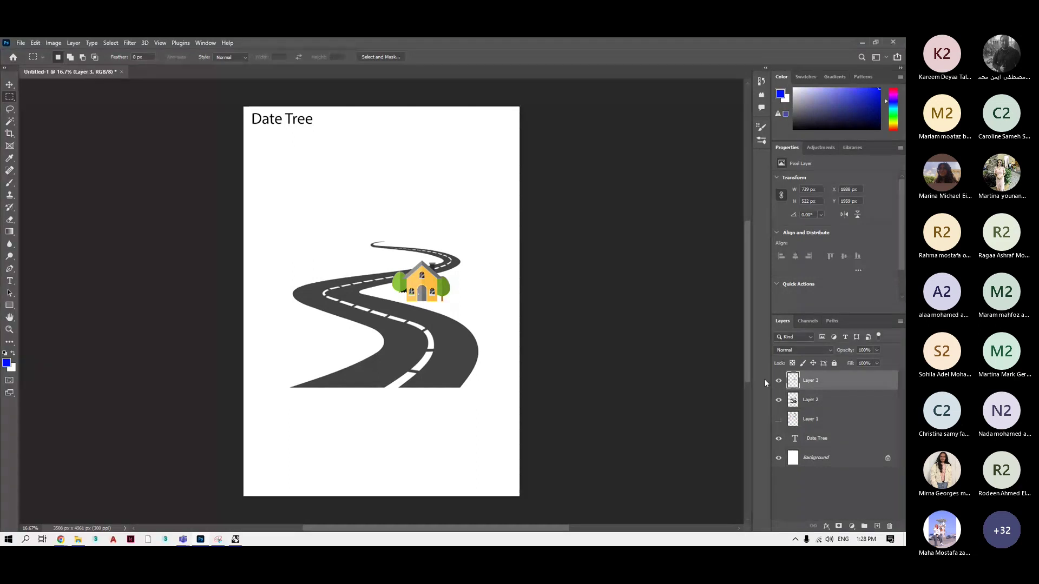
# Duplicate the house layer twice.
pyautogui.keyDown('alt'); pyautogui.click(849, 381); pyautogui.keyUp('alt')
pyautogui.keyDown('alt'); pyautogui.scroll(-5, 527, 358); pyautogui.keyUp('alt')
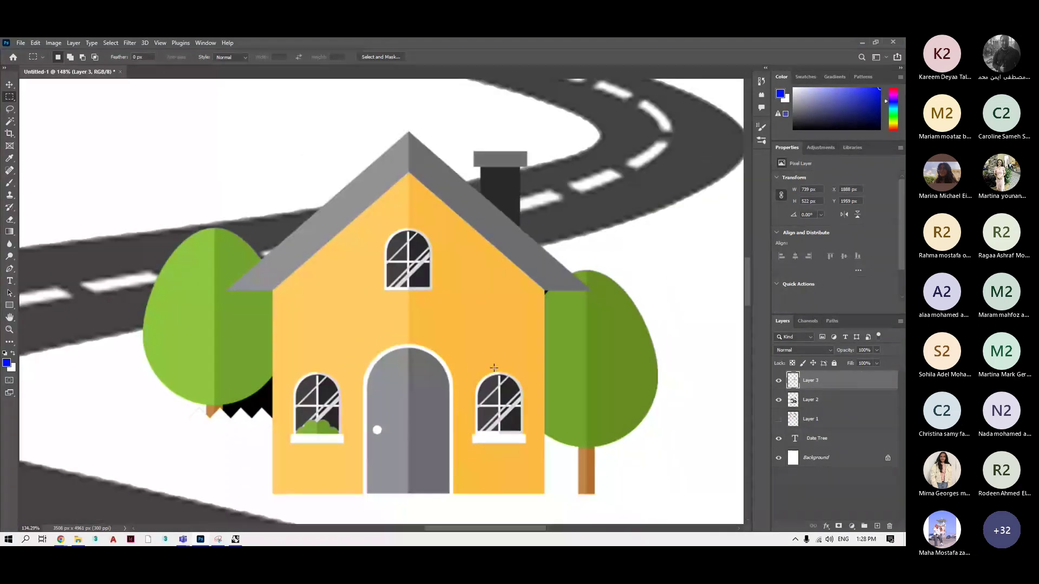
pyautogui.keyDown('alt'); pyautogui.scroll(-5, 527, 358); pyautogui.keyUp('alt')
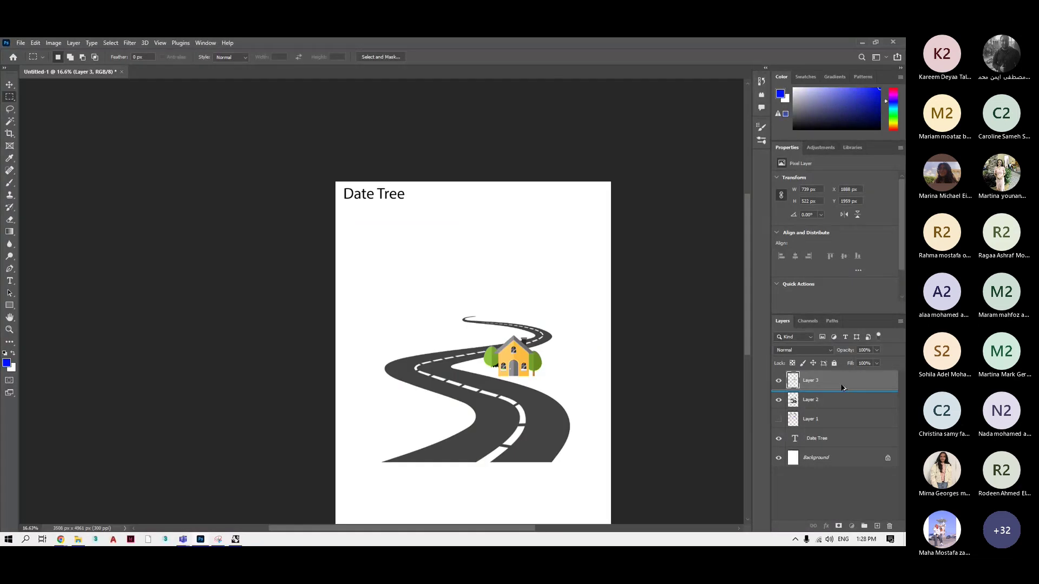
pyautogui.hotkey('ctrl', 'j')
pyautogui.hotkey('ctrl', 'j')
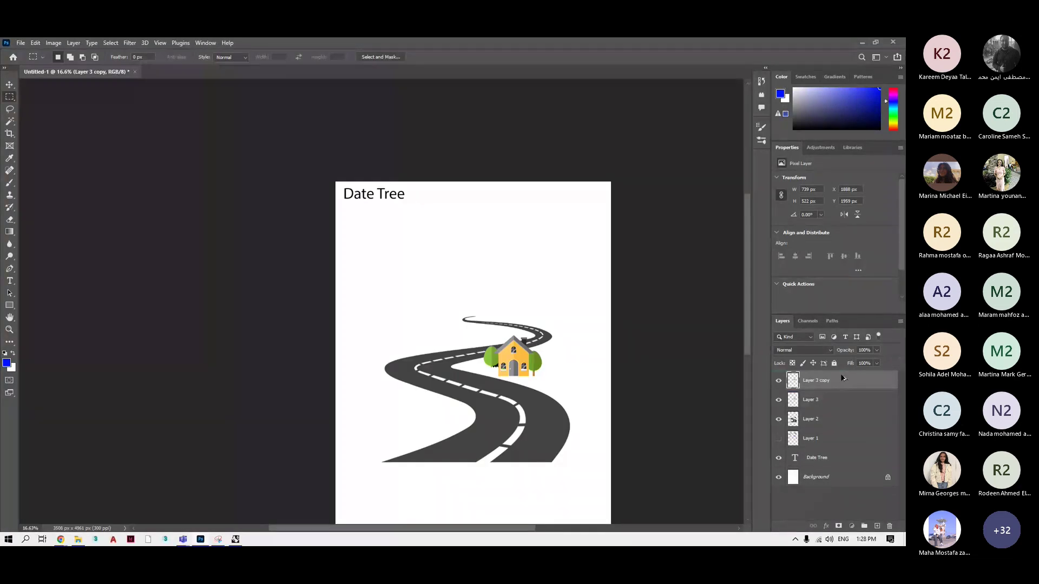
# Place a larger house copy beside the near stretch of road and shrink the other copy to about 427 px wide at the far end.
pyautogui.press('v')
pyautogui.moveTo(516, 367); pyautogui.dragTo(365, 363)
pyautogui.hotkey('ctrl', 't')
pyautogui.click(846, 406)
pyautogui.moveTo(512, 374); pyautogui.dragTo(482, 342)
pyautogui.hotkey('ctrl', 't')
pyautogui.moveTo(454, 301); pyautogui.dragTo(466, 328)
pyautogui.press('Return')
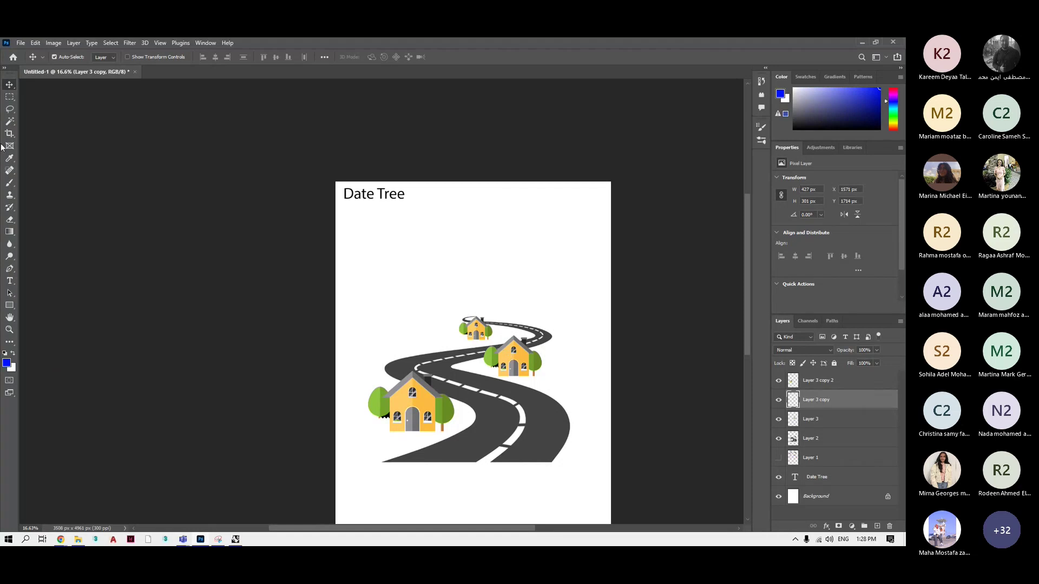
# Brush blue numbers: 0 below the road's start, 0 beside the nearest house, 1 beside the middle house and 2 beside the farthest.
pyautogui.press('b')
pyautogui.moveTo(478, 474)
pyautogui.mouseDown()
pyautogui.moveTo(491, 477)
pyautogui.moveTo(479, 470)
pyautogui.mouseUp()
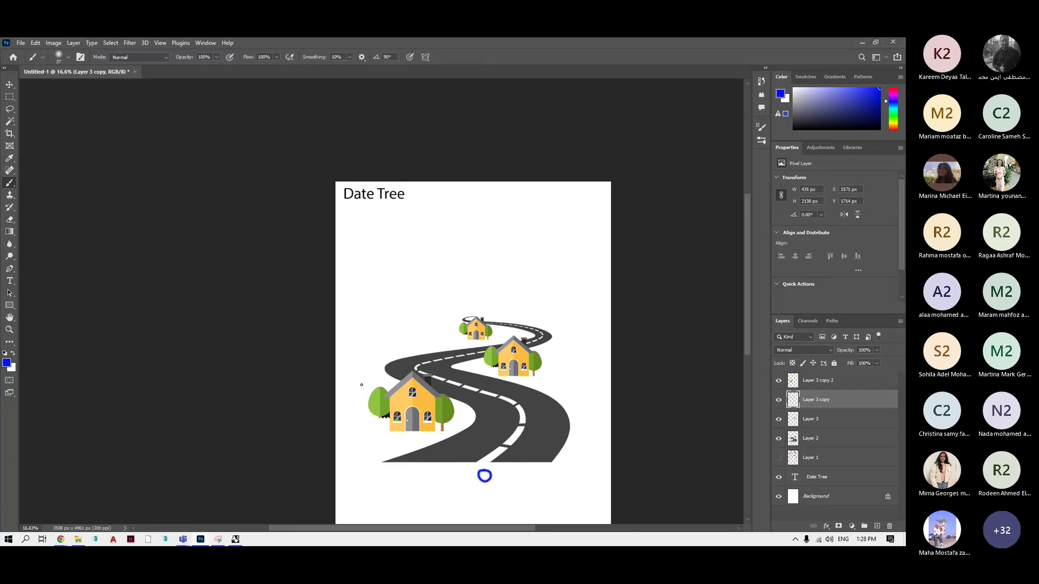
pyautogui.moveTo(353, 385)
pyautogui.mouseDown()
pyautogui.moveTo(363, 391)
pyautogui.moveTo(359, 381)
pyautogui.mouseUp()
pyautogui.moveTo(555, 351); pyautogui.dragTo(565, 358)
pyautogui.moveTo(458, 312); pyautogui.dragTo(452, 328)
pyautogui.scroll(-1, 461, 330)
pyautogui.moveTo(453, 296); pyautogui.dragTo(469, 310)
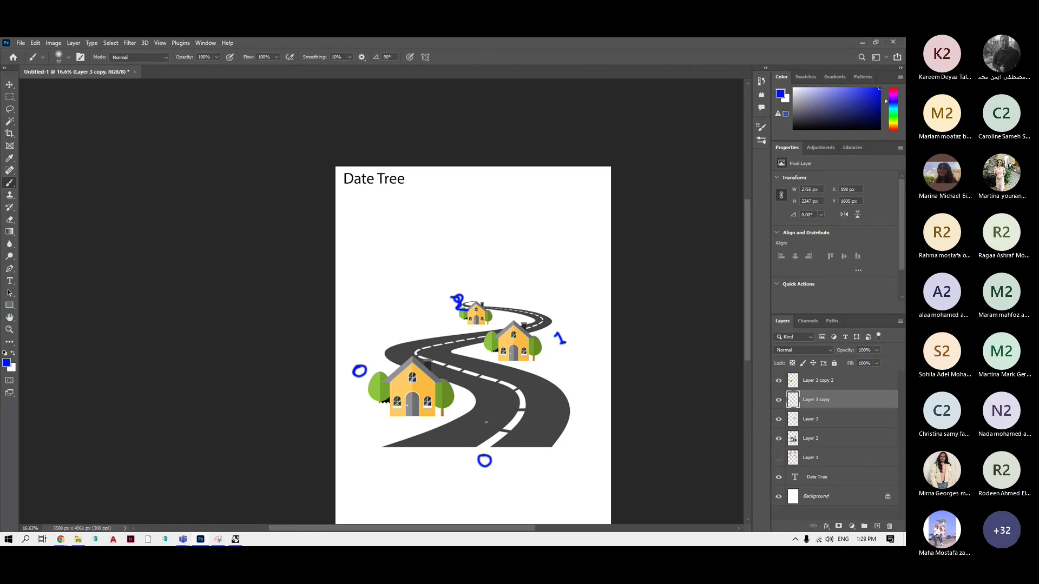
# Change the foreground colour to red and handwrite 0, 1 and 2 around the middle house's door and windows.
pyautogui.scroll(-1, 485, 422)
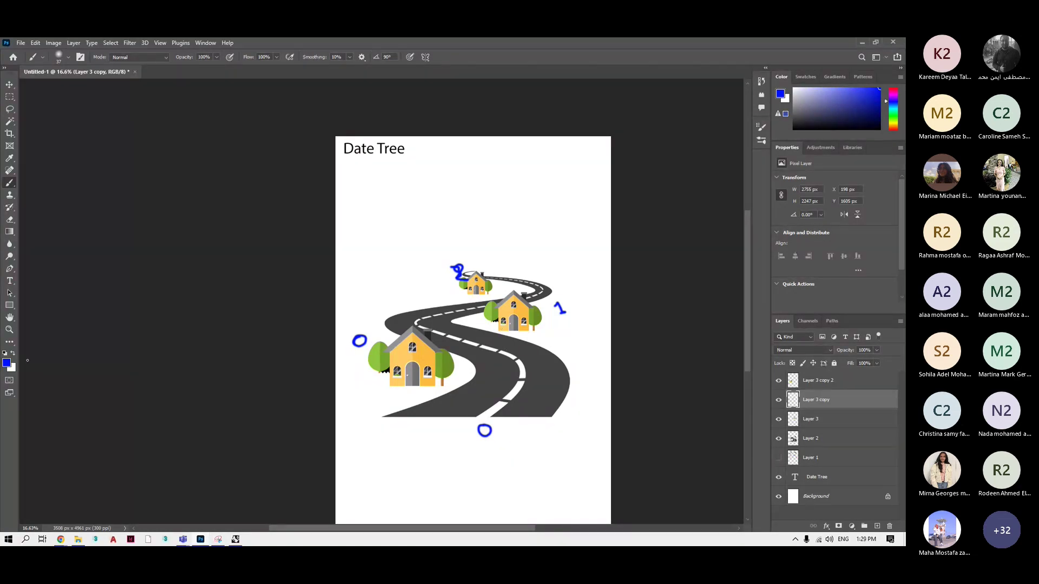
pyautogui.click(6, 363)
pyautogui.moveTo(460, 190); pyautogui.dragTo(470, 155)
pyautogui.click(532, 150)
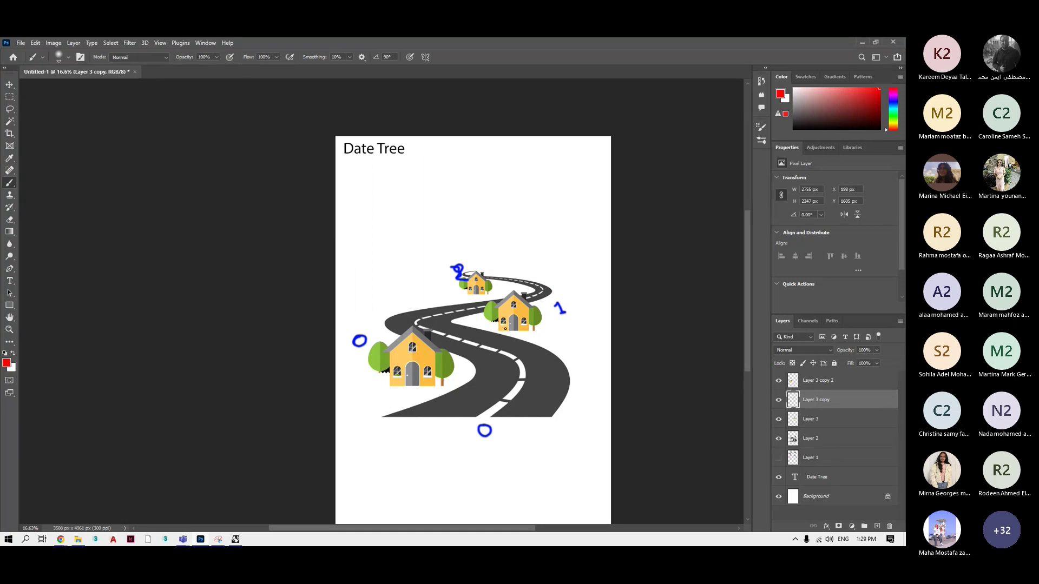
pyautogui.moveTo(504, 328)
pyautogui.mouseDown()
pyautogui.moveTo(508, 310)
pyautogui.moveTo(535, 340)
pyautogui.mouseUp()
# Add the red text "(0,2,2)" below the near end of the road and nudge it into place.
pyautogui.press('t')
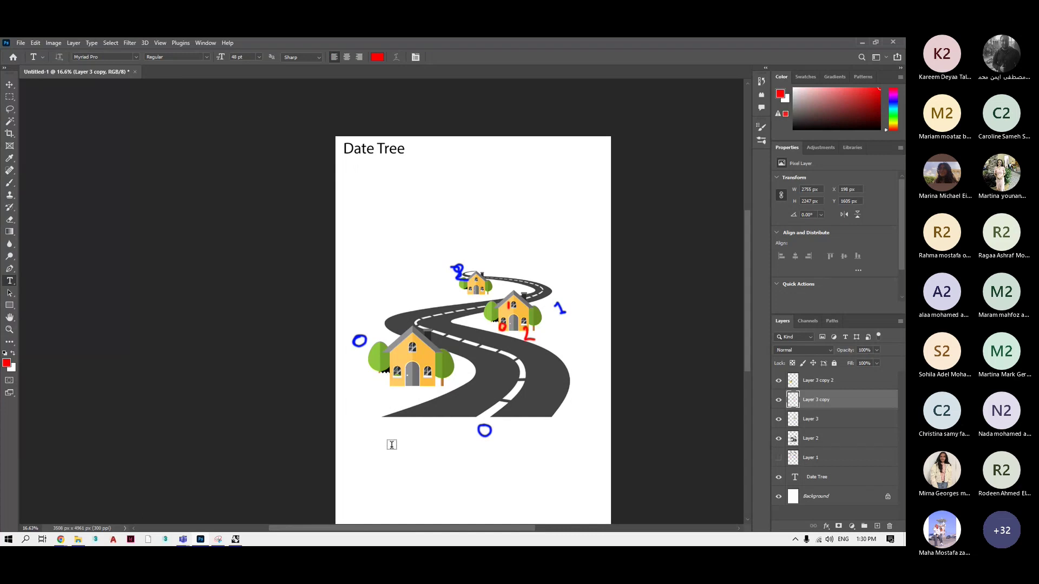
pyautogui.click(392, 444)
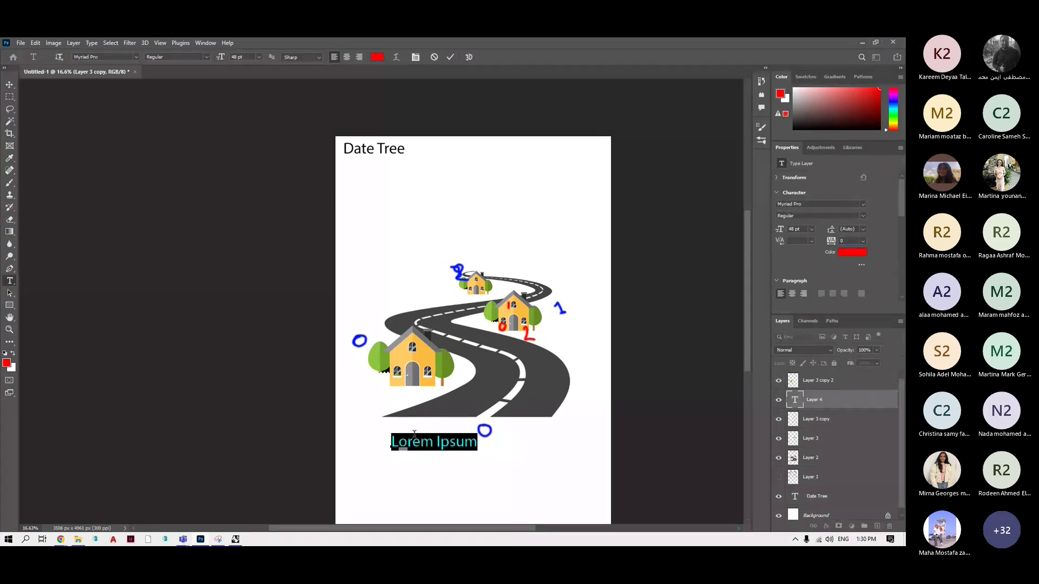
pyautogui.press('BackSpace')
pyautogui.write('(0')
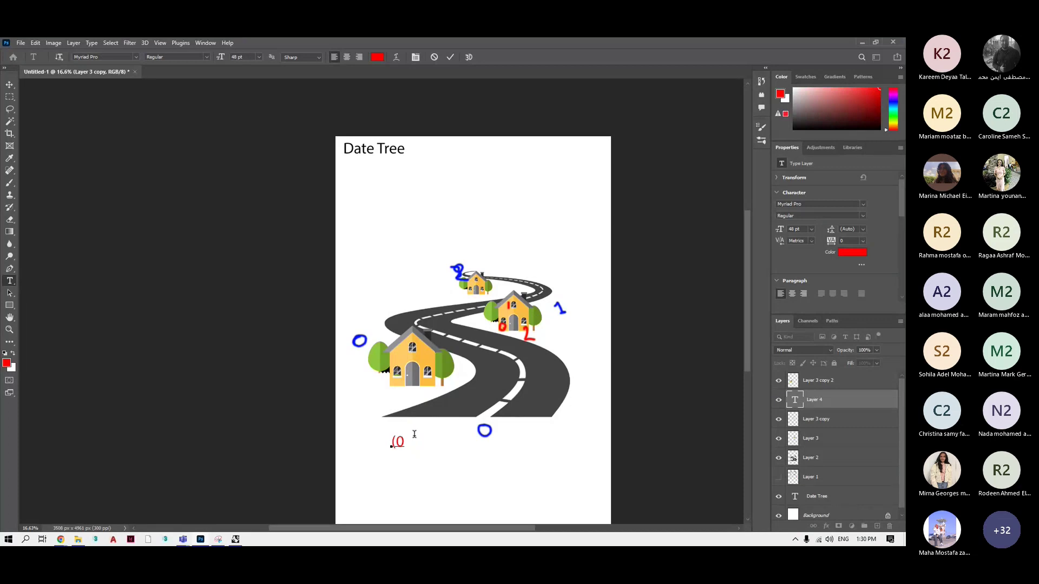
pyautogui.write(',2,2)')
pyautogui.hotkey('ctrl', 'Return')
pyautogui.press('v')
pyautogui.moveTo(404, 447); pyautogui.dragTo(398, 450)
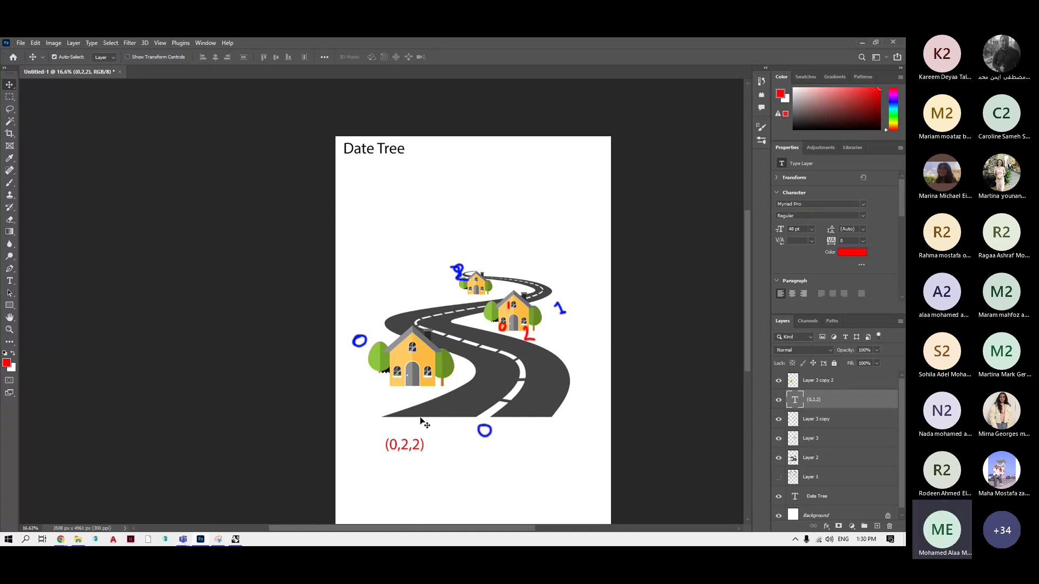
# Draw a red branching tree on a new layer above the farthest house, with five main branches that split at their tips.
pyautogui.click(9, 182)
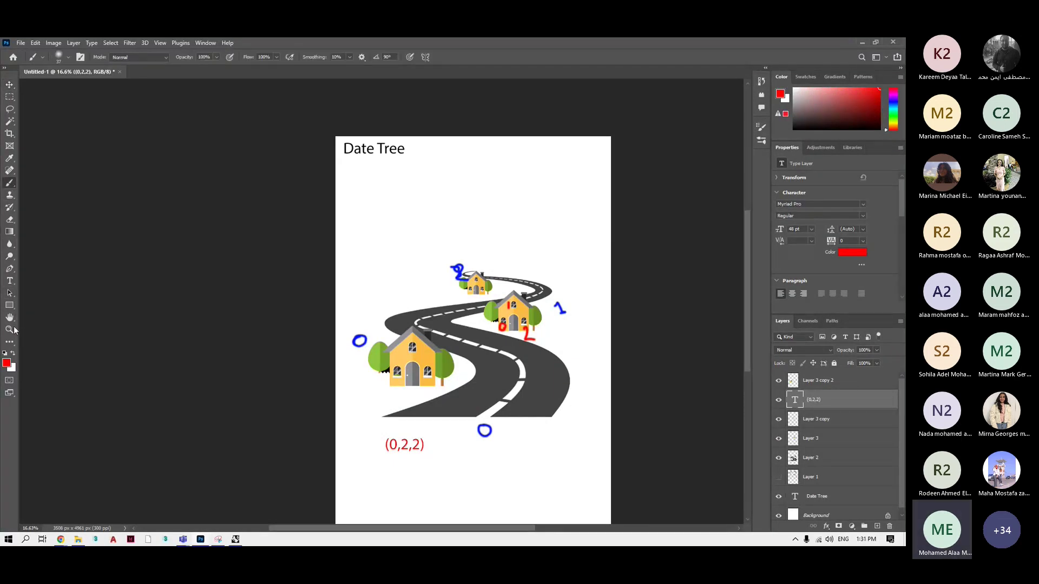
pyautogui.click(876, 526)
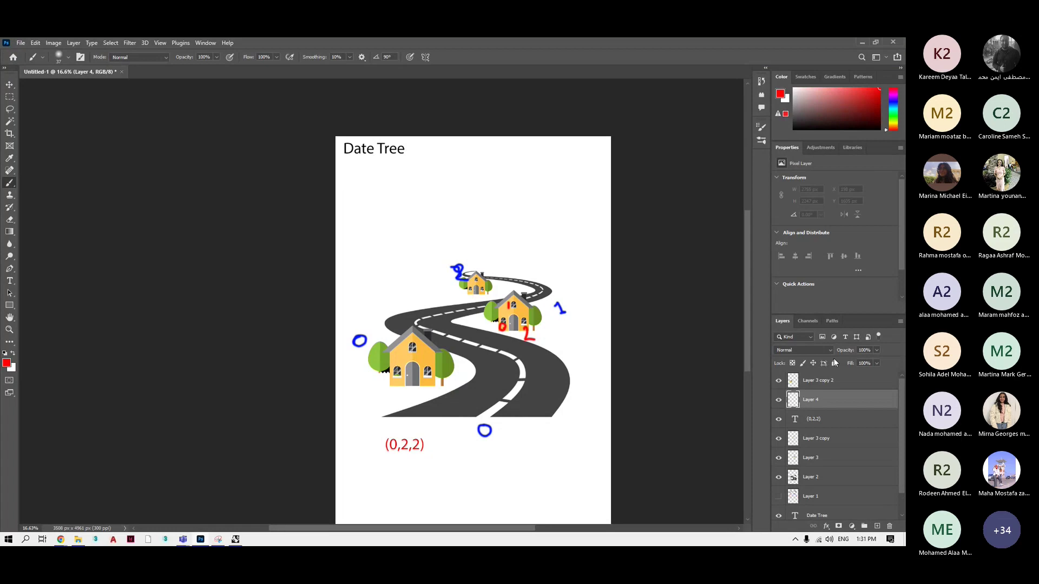
pyautogui.click(478, 242)
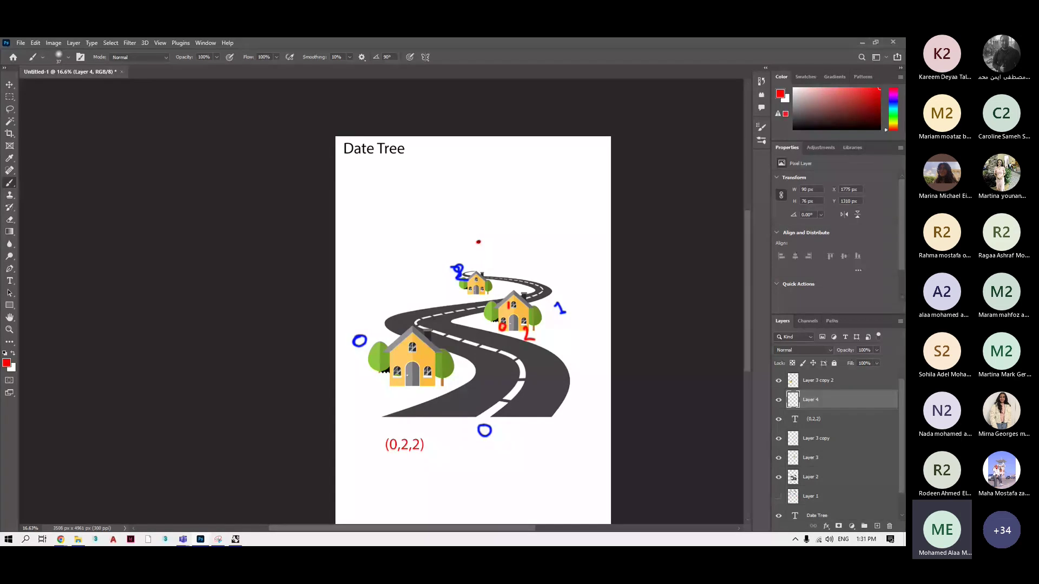
pyautogui.moveTo(478, 241); pyautogui.dragTo(476, 212)
pyautogui.moveTo(476, 211)
pyautogui.mouseDown()
pyautogui.moveTo(502, 185)
pyautogui.moveTo(474, 183)
pyautogui.moveTo(449, 214)
pyautogui.moveTo(509, 207)
pyautogui.mouseUp()
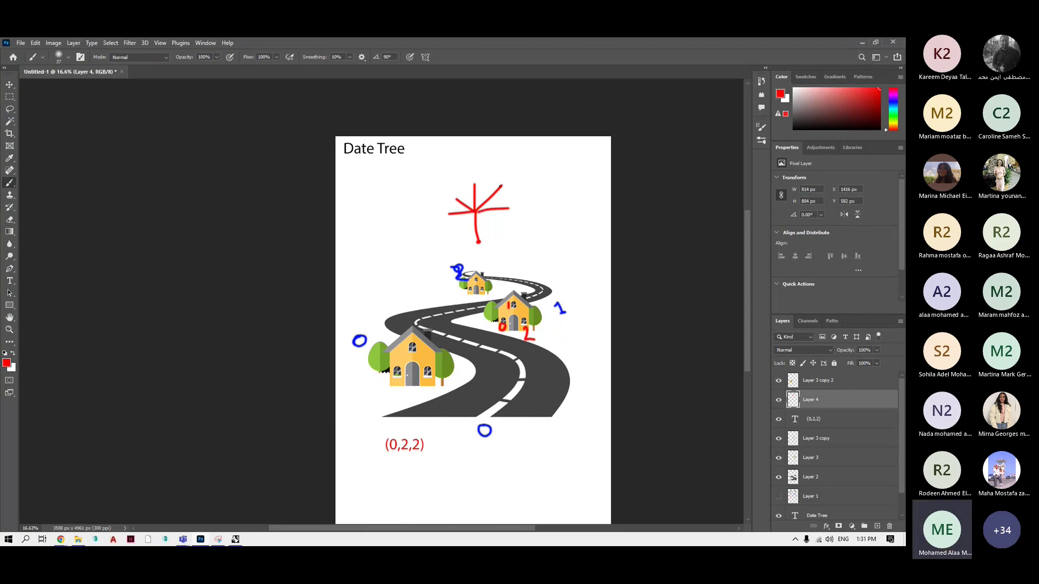
pyautogui.moveTo(503, 183)
pyautogui.mouseDown()
pyautogui.moveTo(503, 160)
pyautogui.moveTo(526, 177)
pyautogui.moveTo(530, 209)
pyautogui.mouseUp()
pyautogui.moveTo(508, 211)
pyautogui.mouseDown()
pyautogui.moveTo(520, 218)
pyautogui.moveTo(511, 232)
pyautogui.mouseUp()
pyautogui.moveTo(477, 183)
pyautogui.mouseDown()
pyautogui.moveTo(485, 172)
pyautogui.moveTo(474, 183)
pyautogui.moveTo(461, 174)
pyautogui.moveTo(456, 198)
pyautogui.moveTo(437, 198)
pyautogui.moveTo(423, 225)
pyautogui.moveTo(447, 215)
pyautogui.mouseUp()
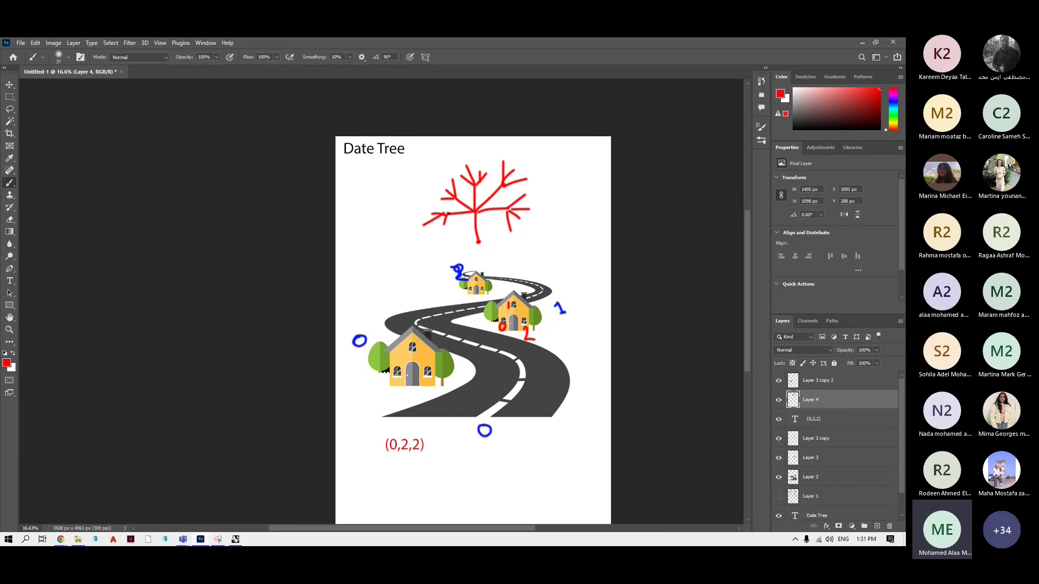
pyautogui.moveTo(440, 229); pyautogui.dragTo(441, 236)
# Set the foreground colour to 1c4b8b, circle the tip of the tree's upper-right branch and draw a bent arrow leading away from it.
pyautogui.click(7, 362)
pyautogui.click(423, 206)
pyautogui.write('1c4b8b')
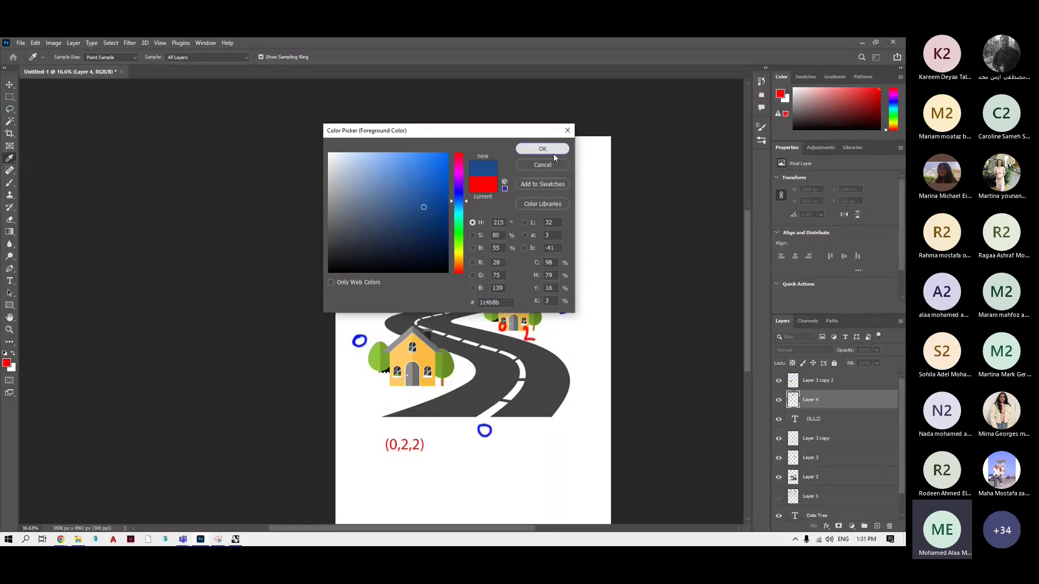
pyautogui.click(551, 151)
pyautogui.moveTo(527, 173)
pyautogui.mouseDown()
pyautogui.moveTo(591, 210)
pyautogui.moveTo(594, 198)
pyautogui.mouseUp()
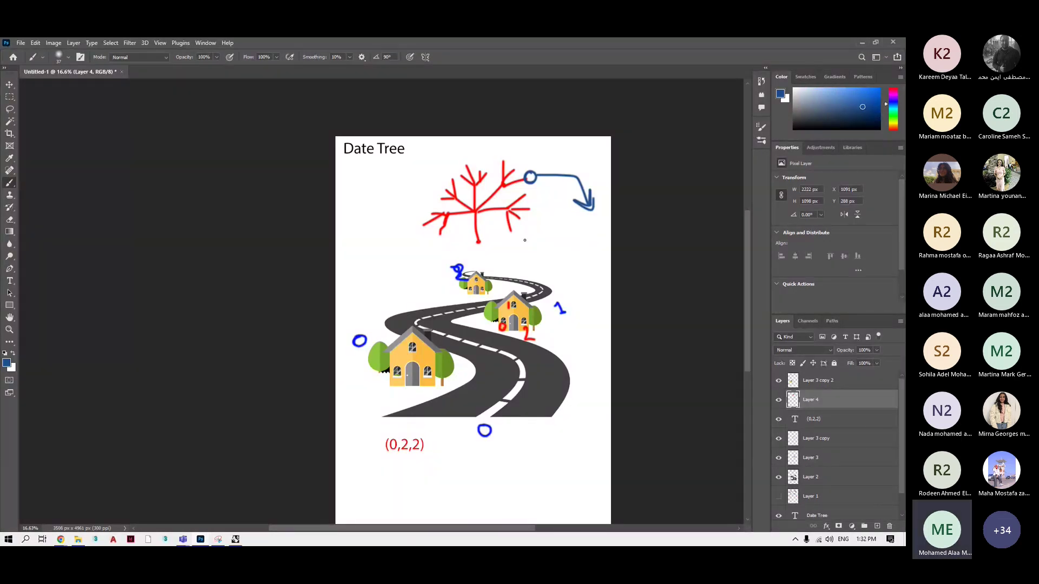
# Add a new 30 pt text line reading "communication" beneath the Date Tree title.
pyautogui.scroll(-1, 472, 325)
pyautogui.scroll(-1, 824, 476)
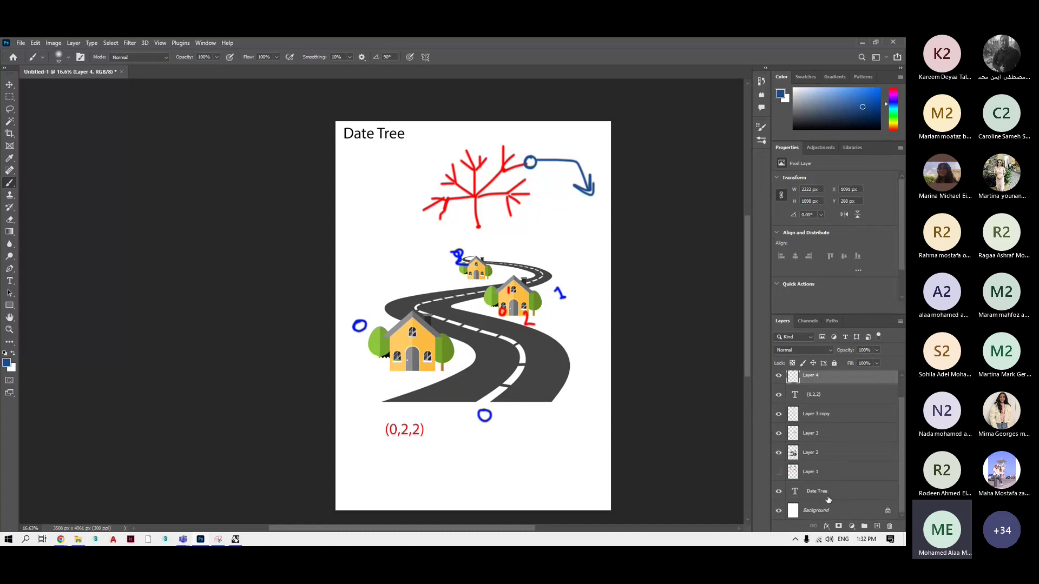
pyautogui.click(827, 493)
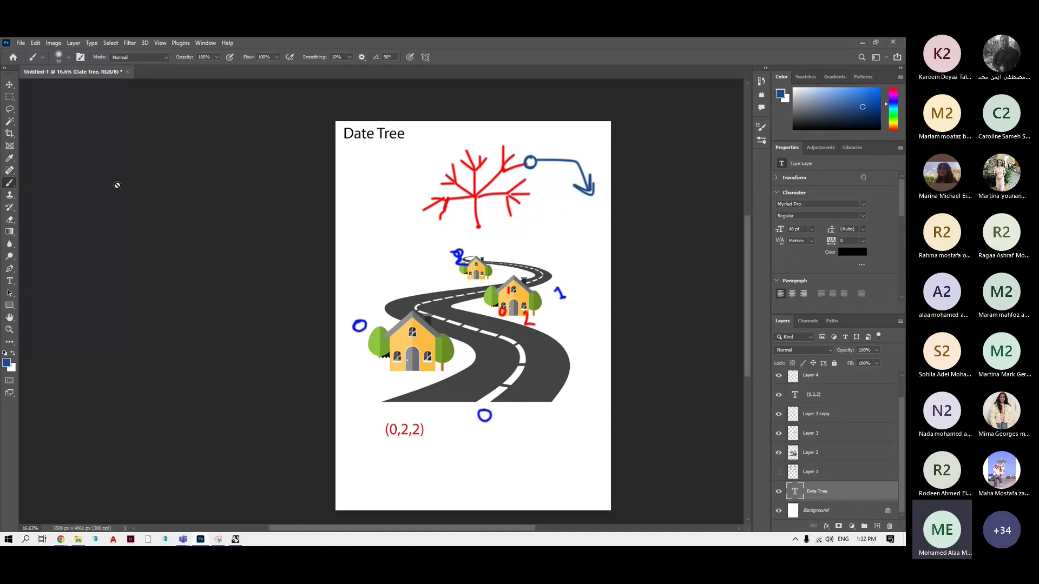
pyautogui.press('t')
pyautogui.click(360, 150)
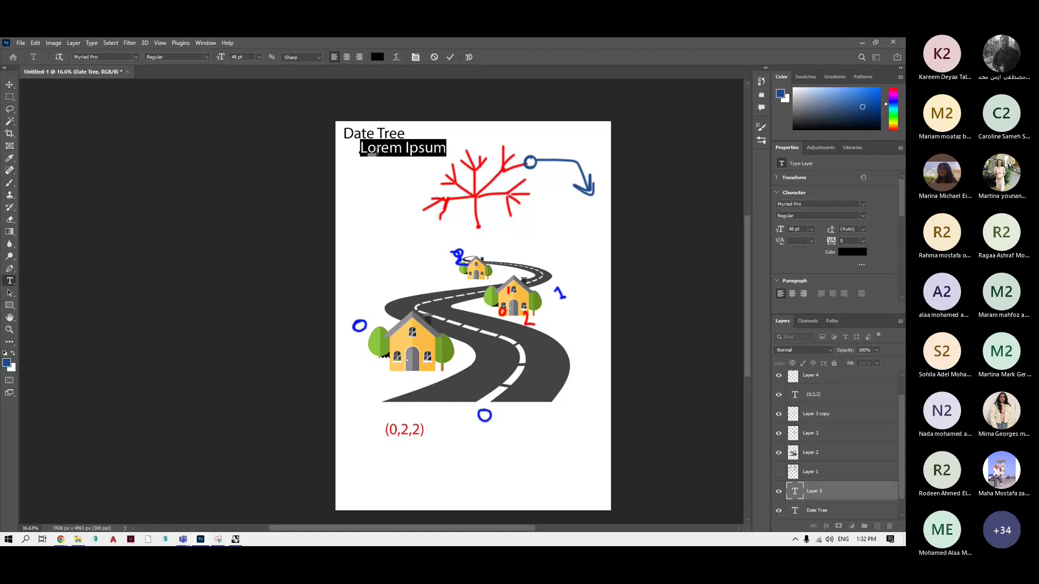
pyautogui.click(259, 58)
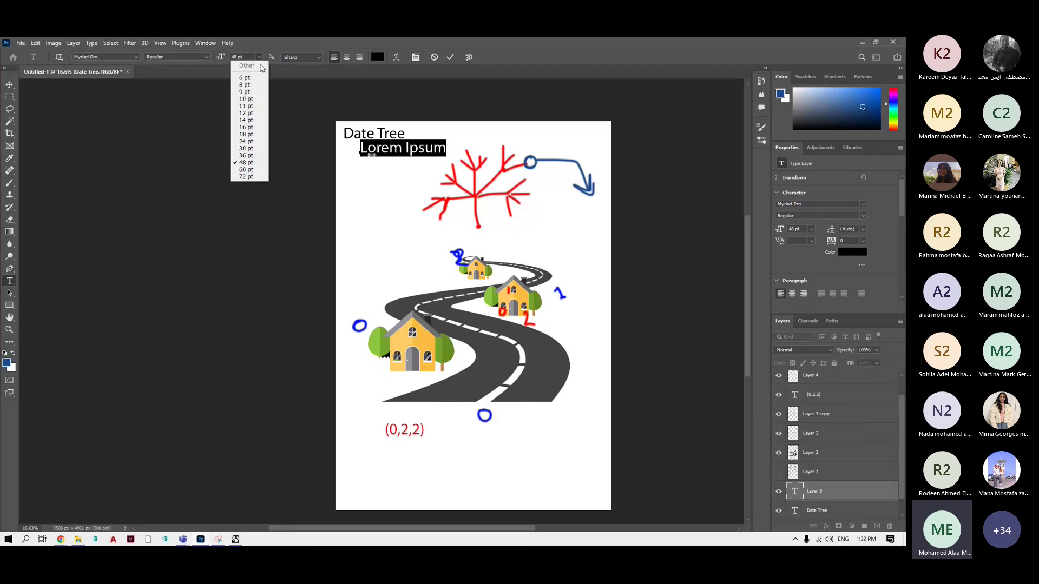
pyautogui.click(246, 147)
pyautogui.write('communication')
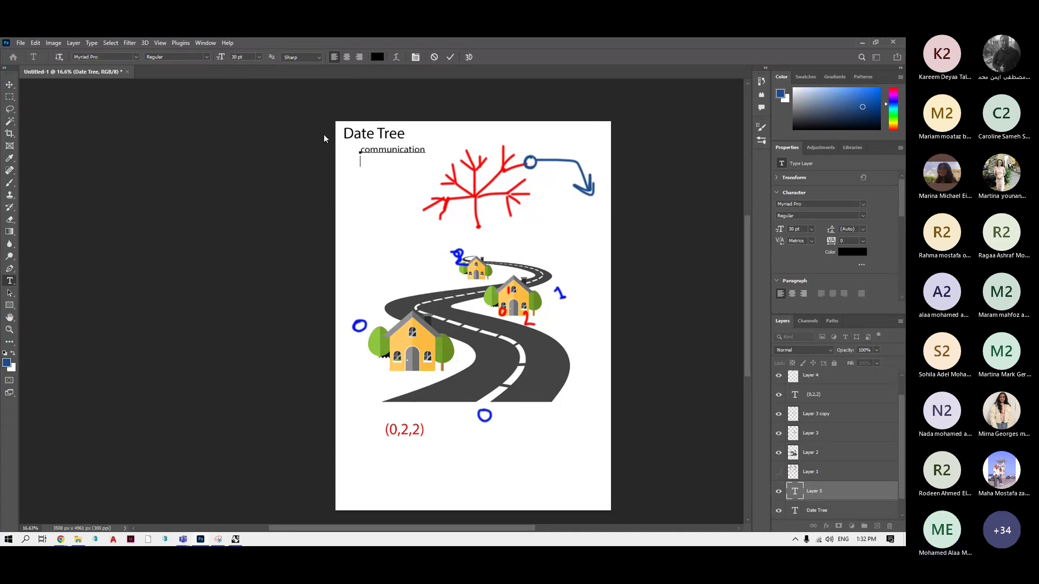
# Add the lines "arrangment" and "Machine thinking" below "communication" in the same text block.
pyautogui.press('Return')
pyautogui.write('ar')
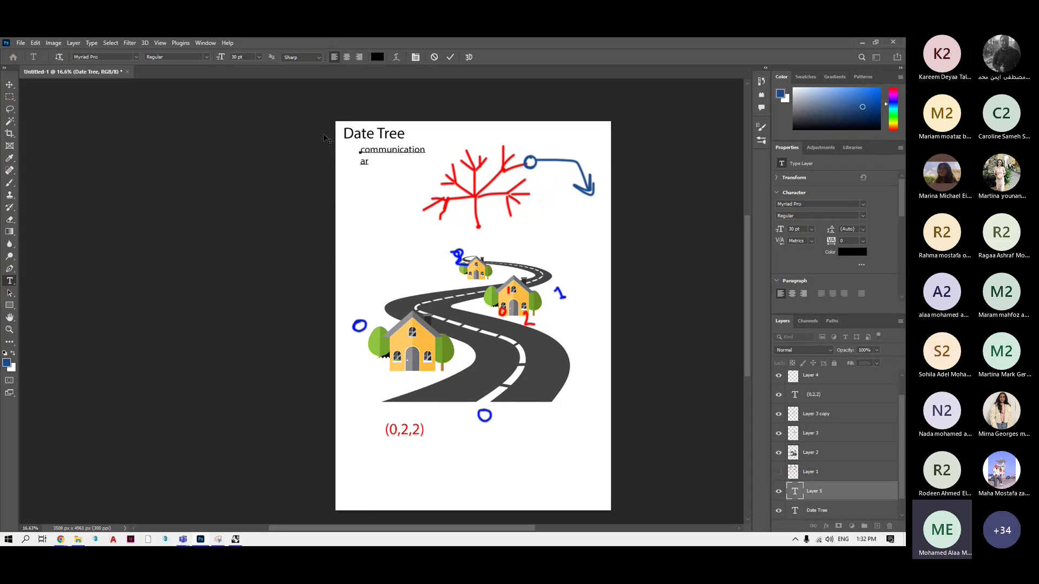
pyautogui.write('rangment')
pyautogui.press('Return')
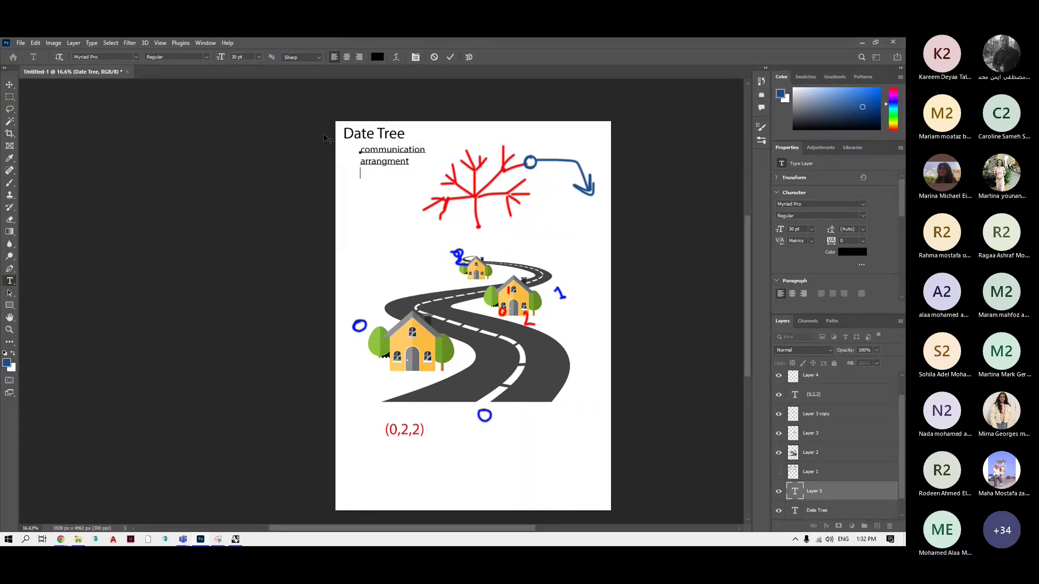
pyautogui.write('Macha')
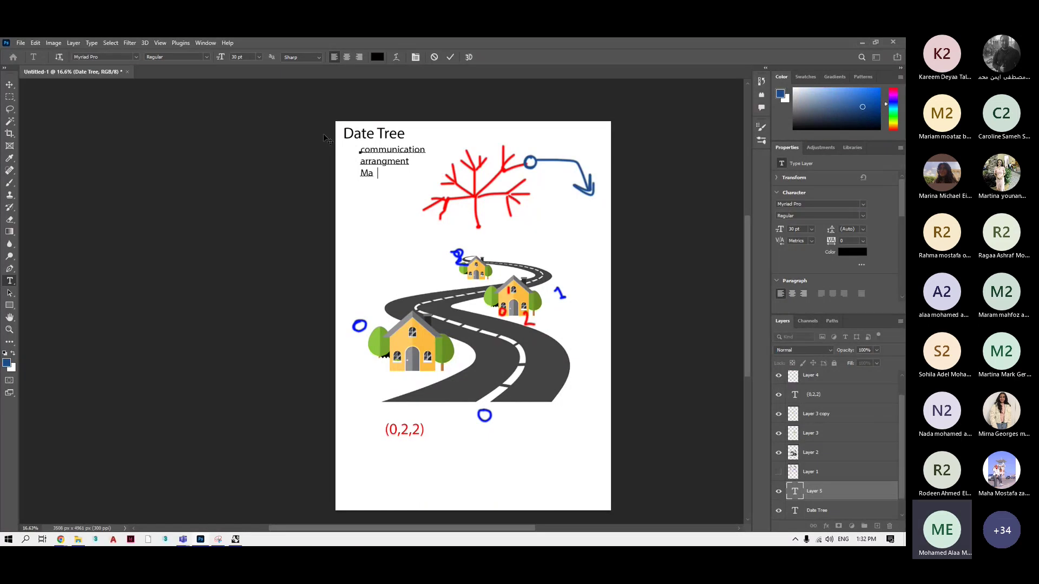
pyautogui.press('BackSpace')
pyautogui.press('BackSpace')
pyautogui.write('hin')
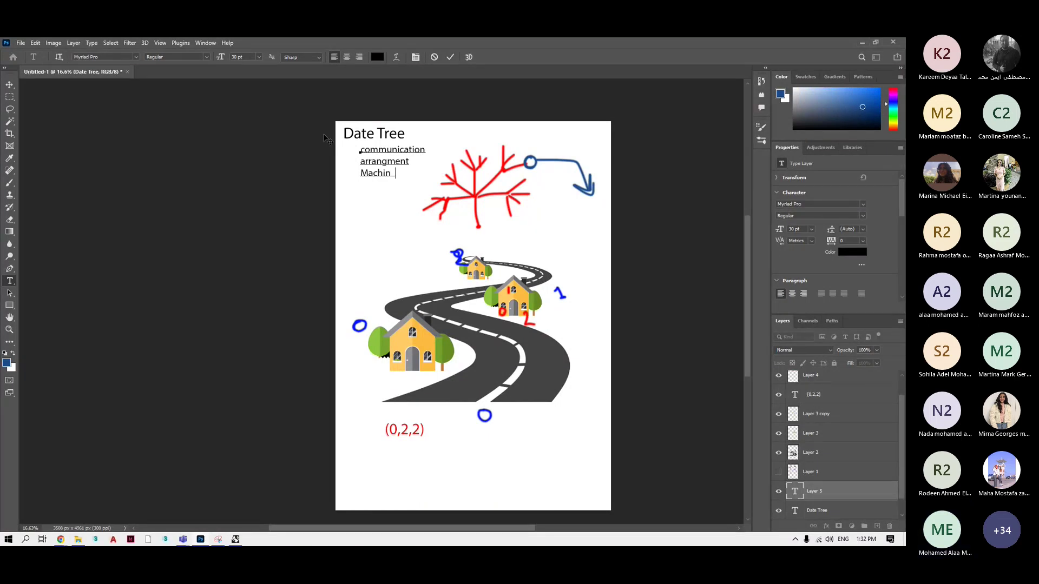
pyautogui.write('e thinking')
# Prefix the three lines under the title with 1-, 2- and 3- and commit the text.
pyautogui.doubleClick(364, 149)
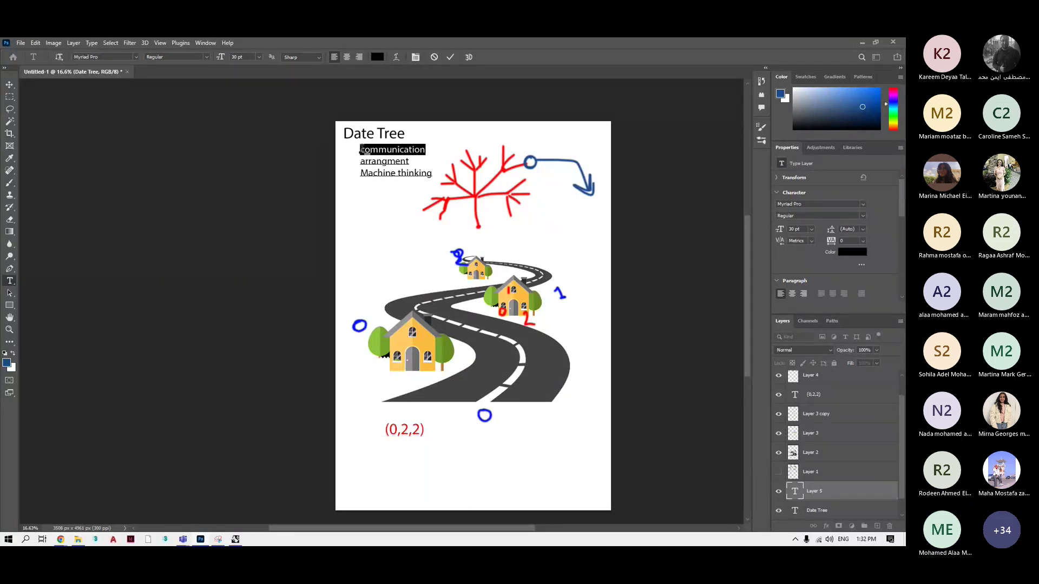
pyautogui.click(368, 151)
pyautogui.write('1-')
pyautogui.press('Down')
pyautogui.press('Left')
pyautogui.write('2-')
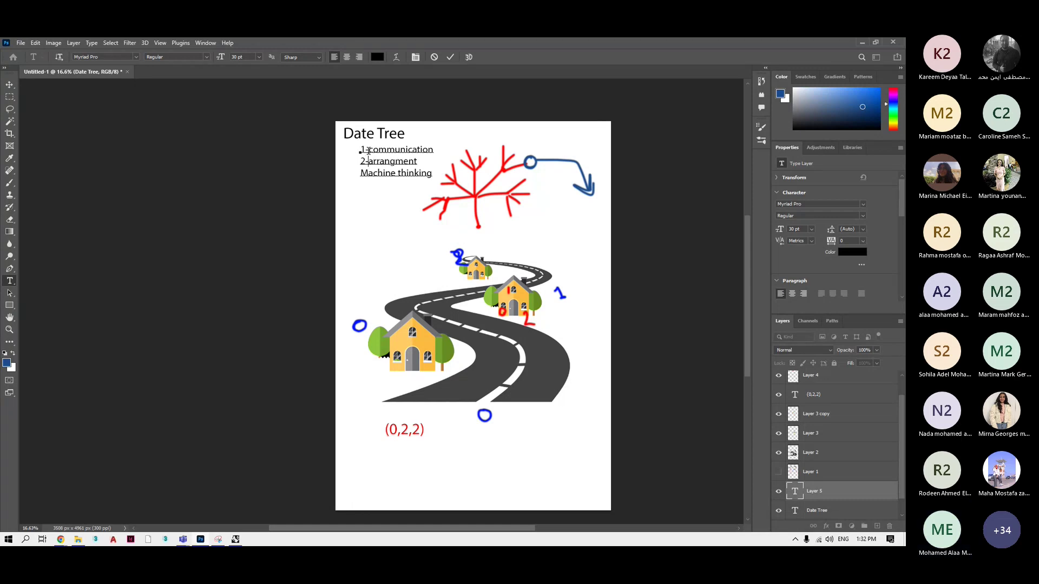
pyautogui.write('-')
pyautogui.click(452, 56)
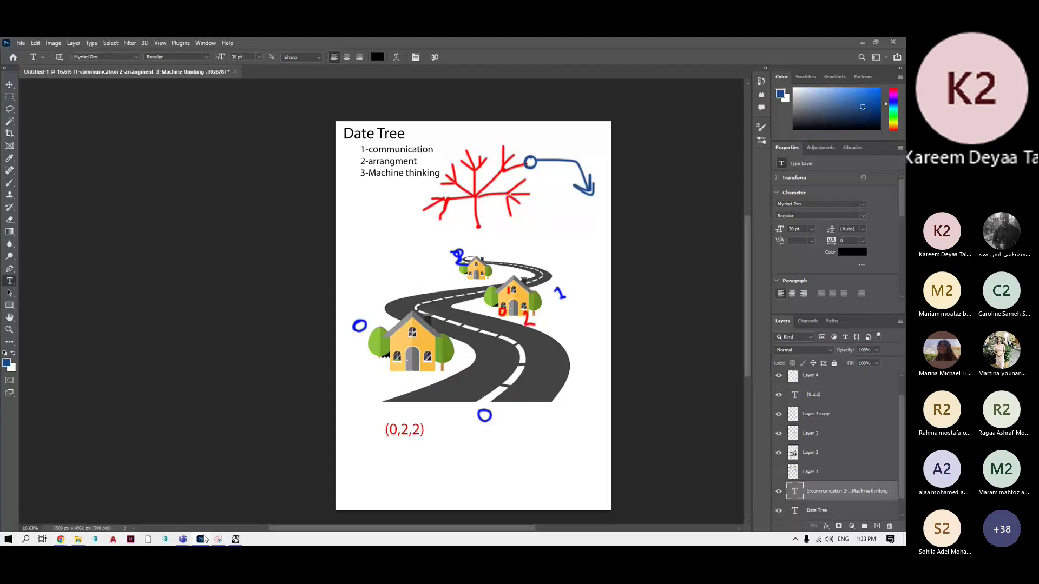
# Switch to Rhino, launch Grasshopper and load the Libraries copies of the conflicting richedgraphmapper_1.gha and CurveComponents.gha files.
pyautogui.click(236, 539)
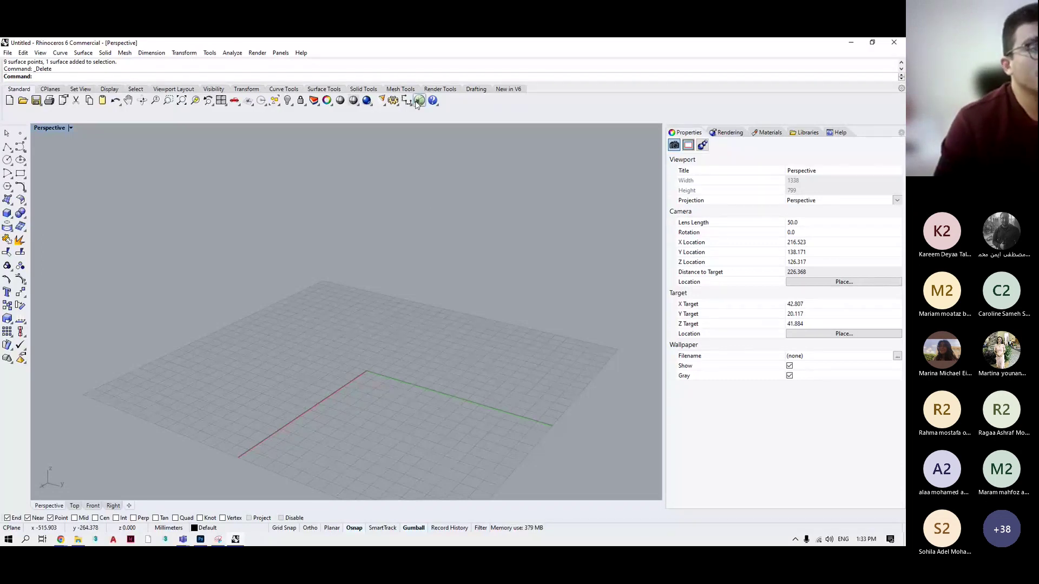
pyautogui.click(419, 101)
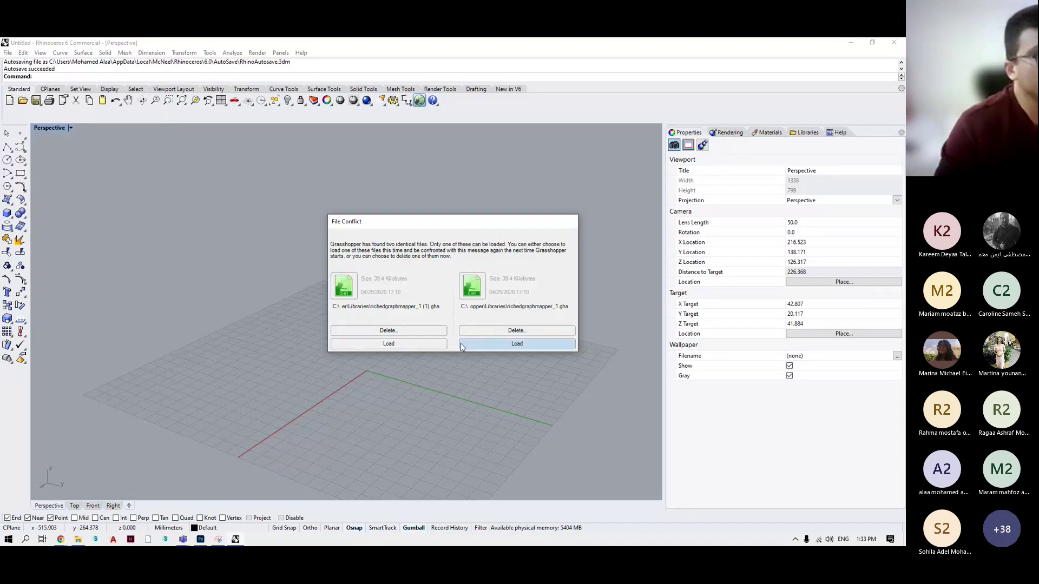
pyautogui.click(493, 345)
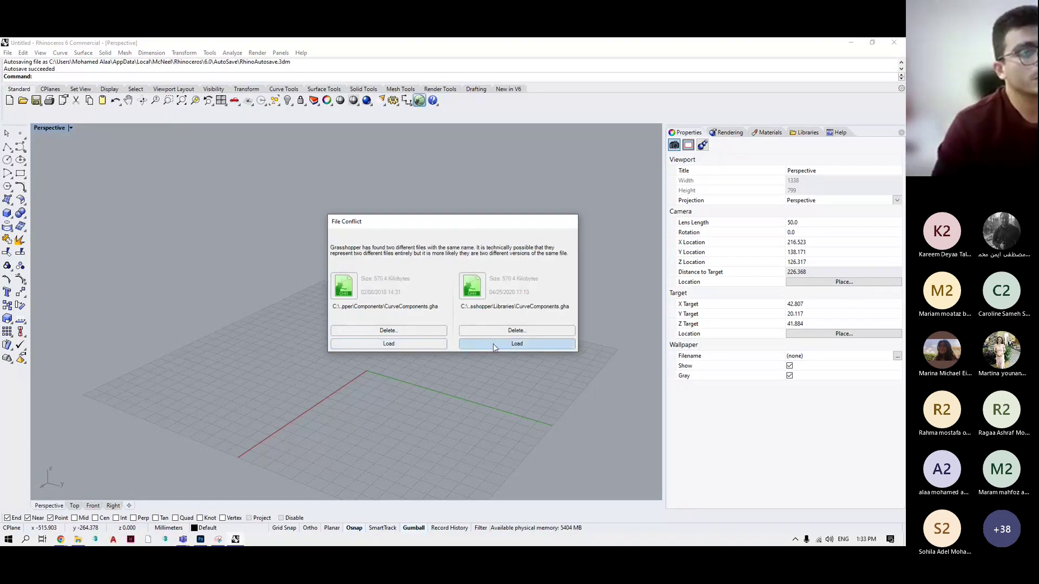
pyautogui.click(493, 345)
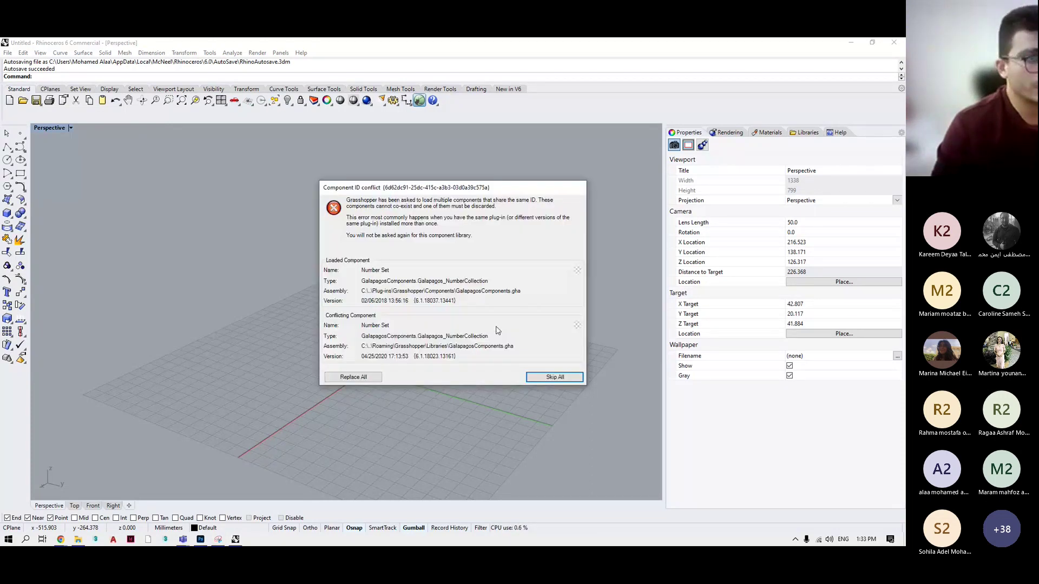
# Skip all Grasshopper components with conflicting IDs and dismiss the loading errors report.
pyautogui.click(545, 377)
pyautogui.click(543, 379)
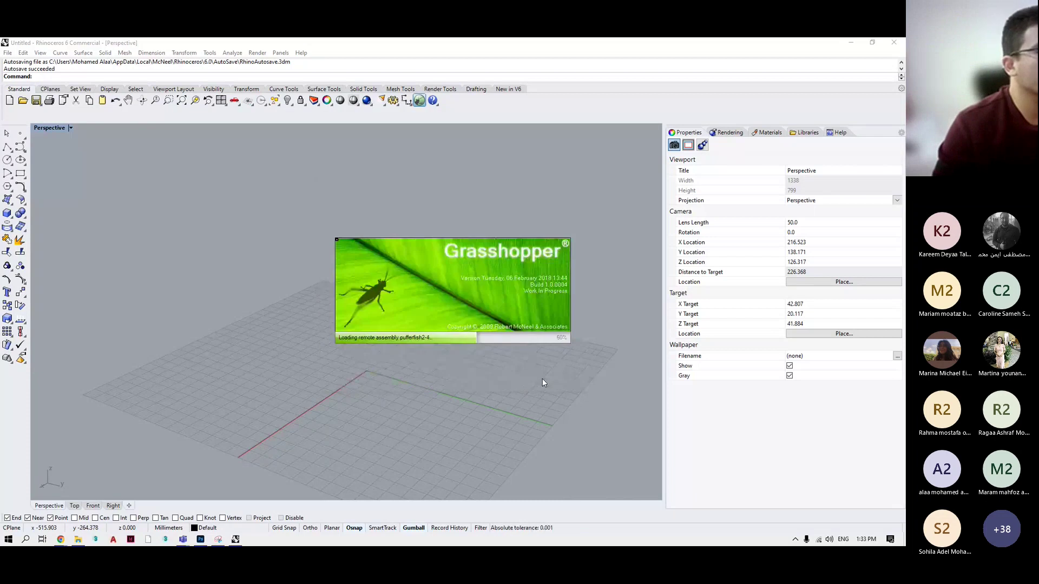
pyautogui.click(543, 378)
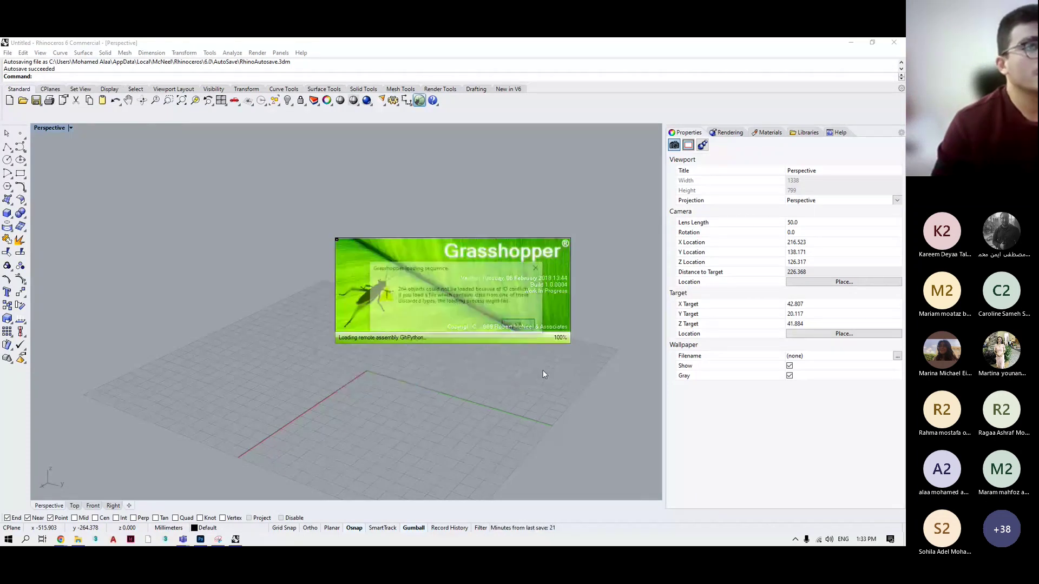
pyautogui.click(531, 326)
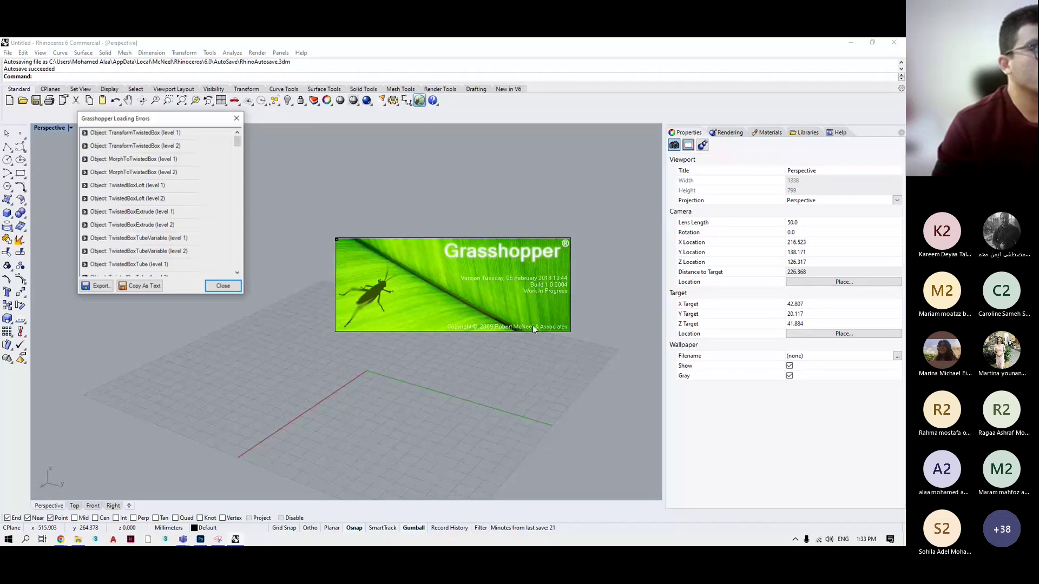
pyautogui.click(231, 287)
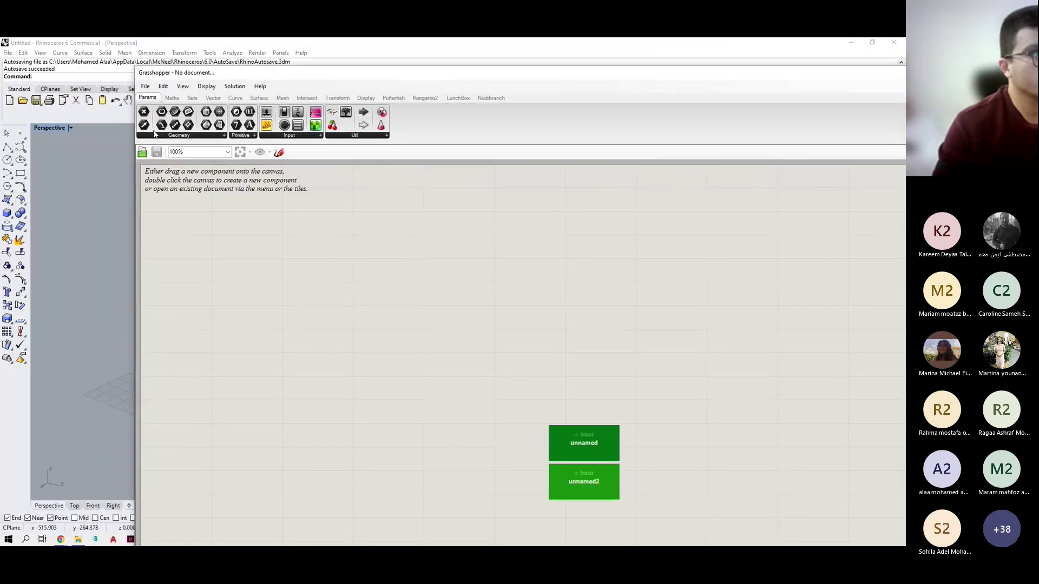
# Create a new Grasshopper document and arrange its narrowed window side by side with the Rhino window.
pyautogui.click(146, 87)
pyautogui.click(175, 103)
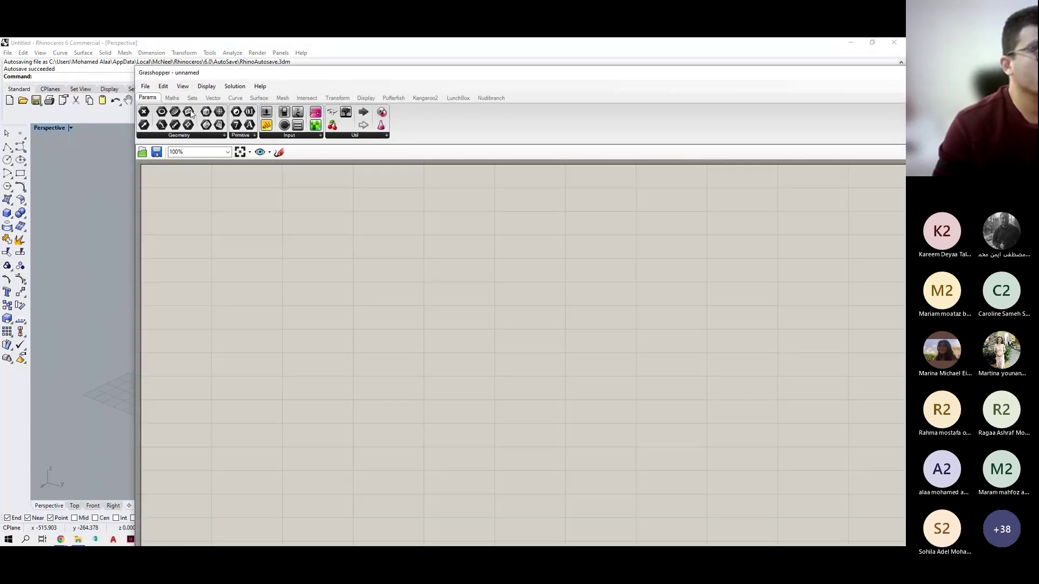
pyautogui.moveTo(343, 74); pyautogui.dragTo(0, 97)
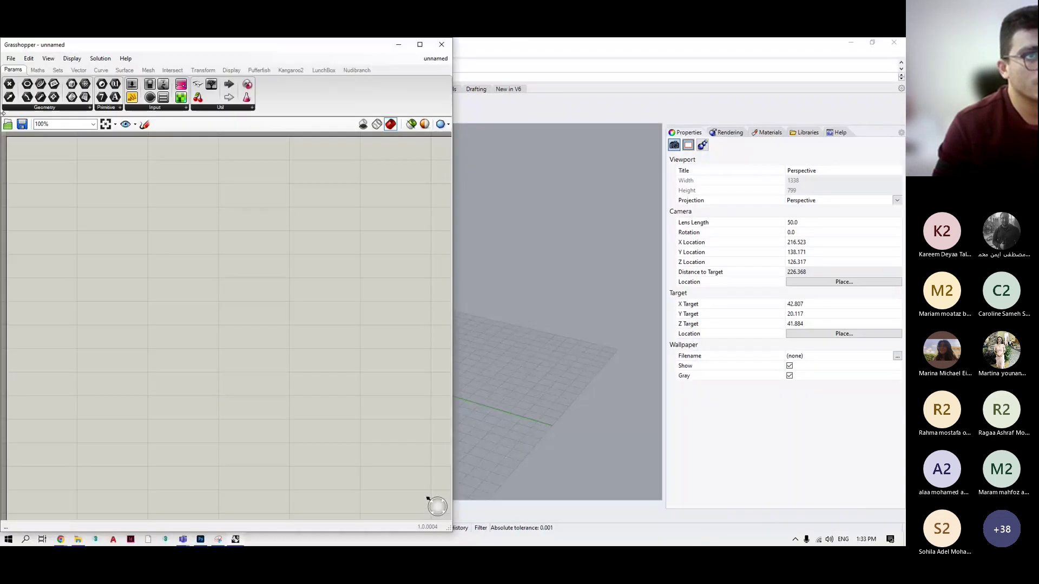
pyautogui.click(687, 139)
pyautogui.moveTo(522, 46); pyautogui.dragTo(551, 64)
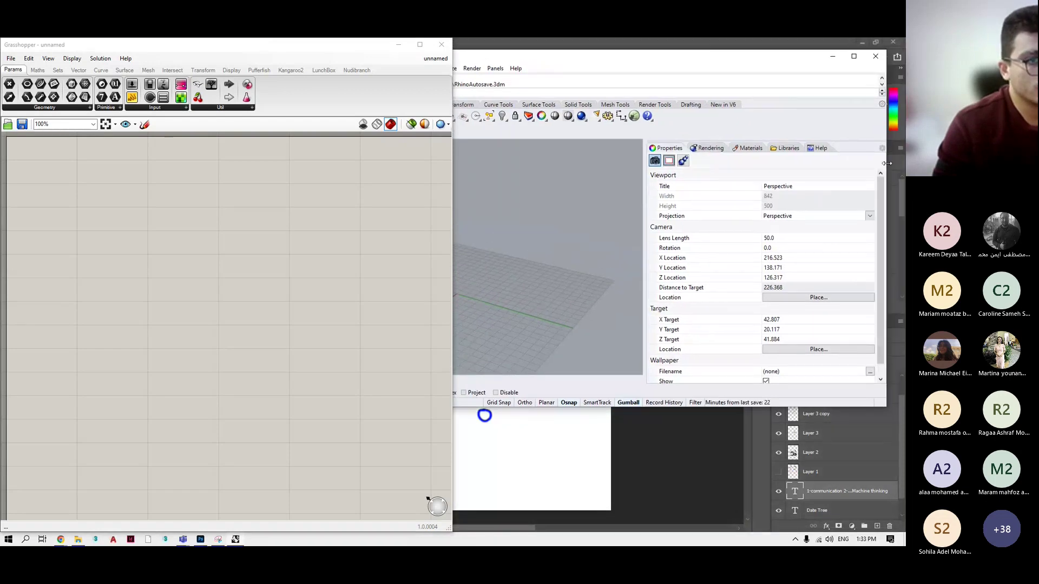
pyautogui.doubleClick(551, 64)
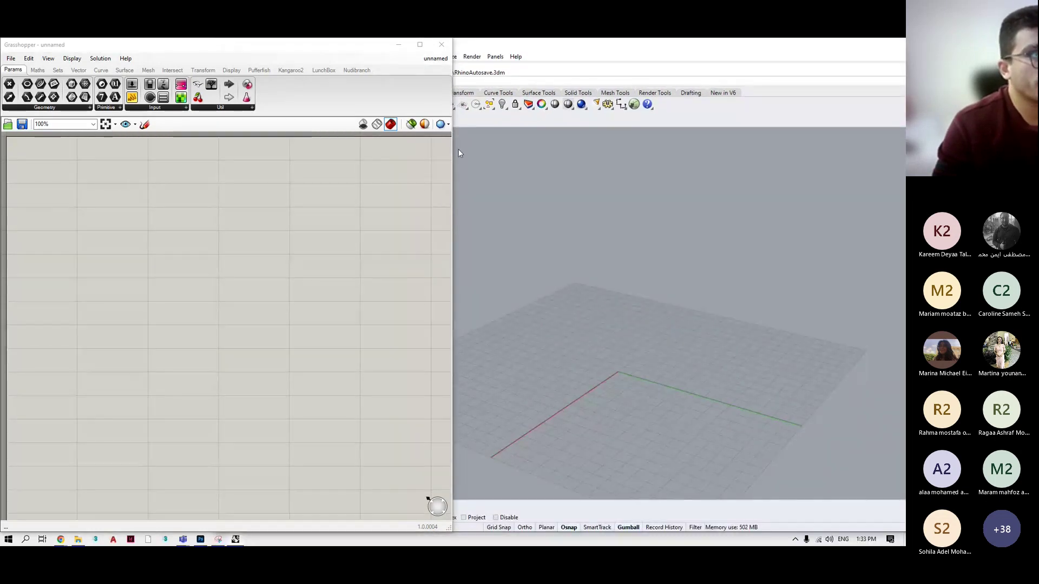
pyautogui.moveTo(451, 64); pyautogui.dragTo(311, 72)
pyautogui.moveTo(417, 44); pyautogui.dragTo(516, 44)
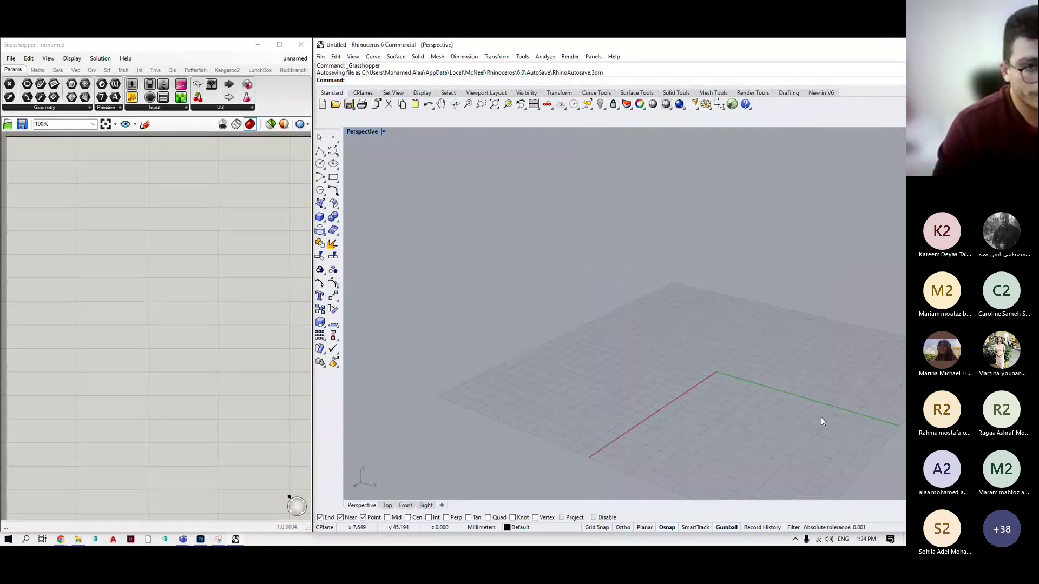
# Show Rhino's four-viewport layout and draw a circle near the origin in the Top view.
pyautogui.scroll(-3, 551, 374)
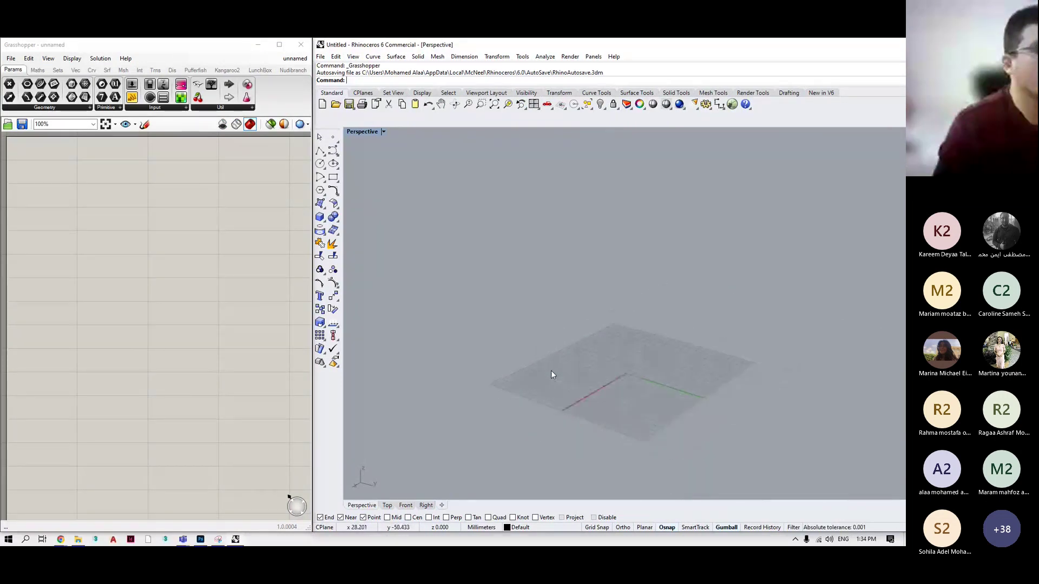
pyautogui.doubleClick(363, 133)
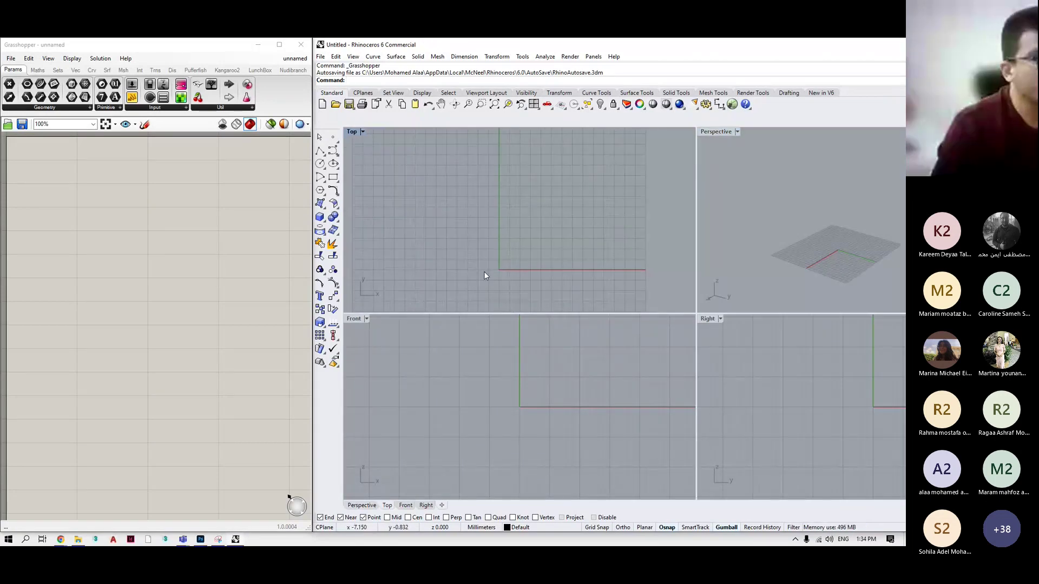
pyautogui.moveTo(516, 267); pyautogui.dragTo(472, 285, button='right')
pyautogui.click(319, 163)
pyautogui.moveTo(452, 227); pyautogui.dragTo(426, 239, button='right')
pyautogui.click(446, 259)
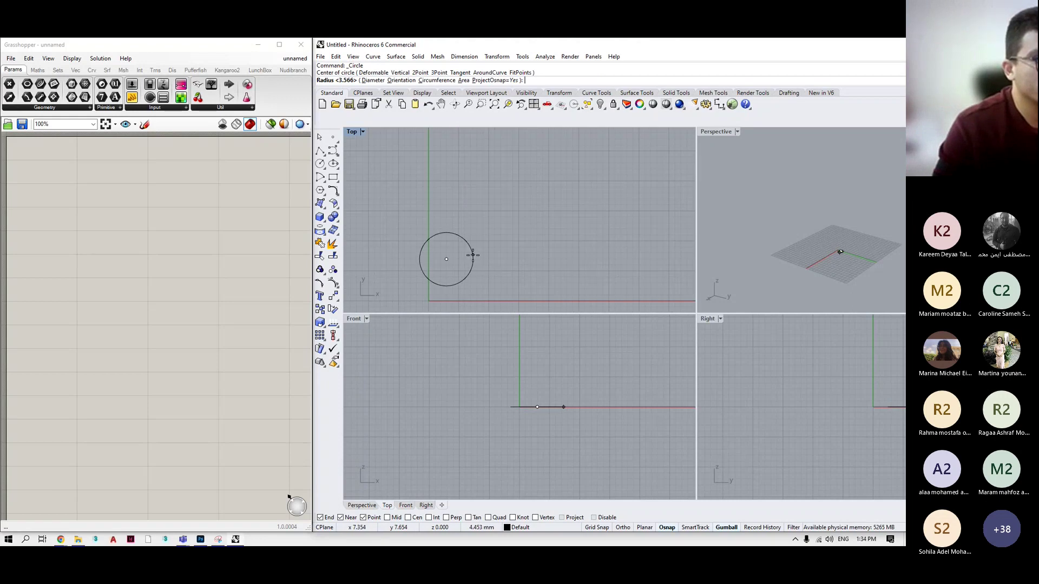
pyautogui.click(483, 261)
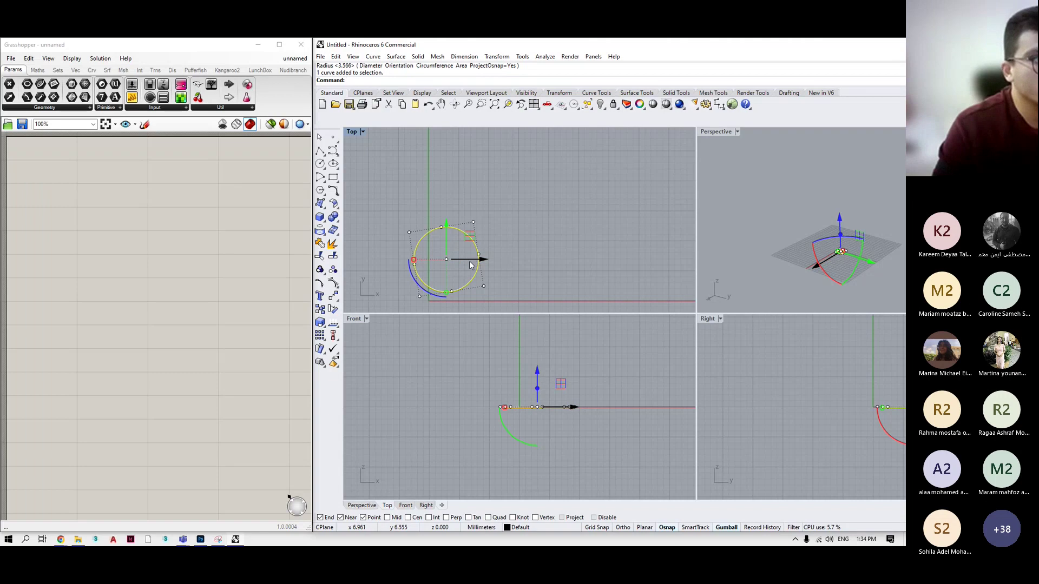
# Duplicate the circle twice along the X axis to make a row of three separate circles.
pyautogui.moveTo(471, 265); pyautogui.dragTo(671, 261)
pyautogui.press('alt')
pyautogui.click(528, 215)
# Place a Curve parameter on the Grasshopper canvas.
pyautogui.scroll(-3, 528, 215)
pyautogui.scroll(3, 527, 215)
pyautogui.scroll(-3, 130, 286)
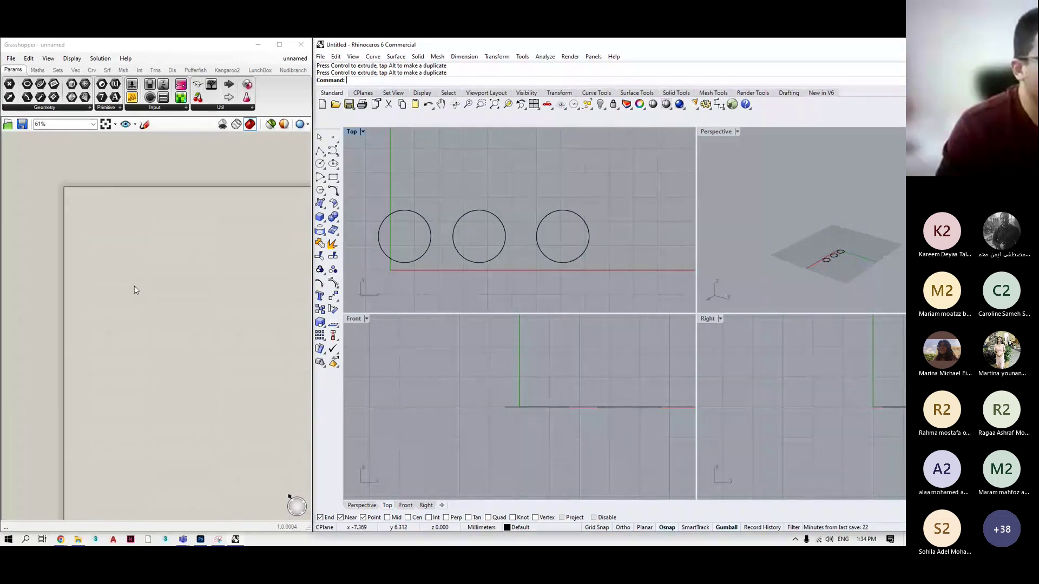
pyautogui.doubleClick(136, 290)
pyautogui.write('cu')
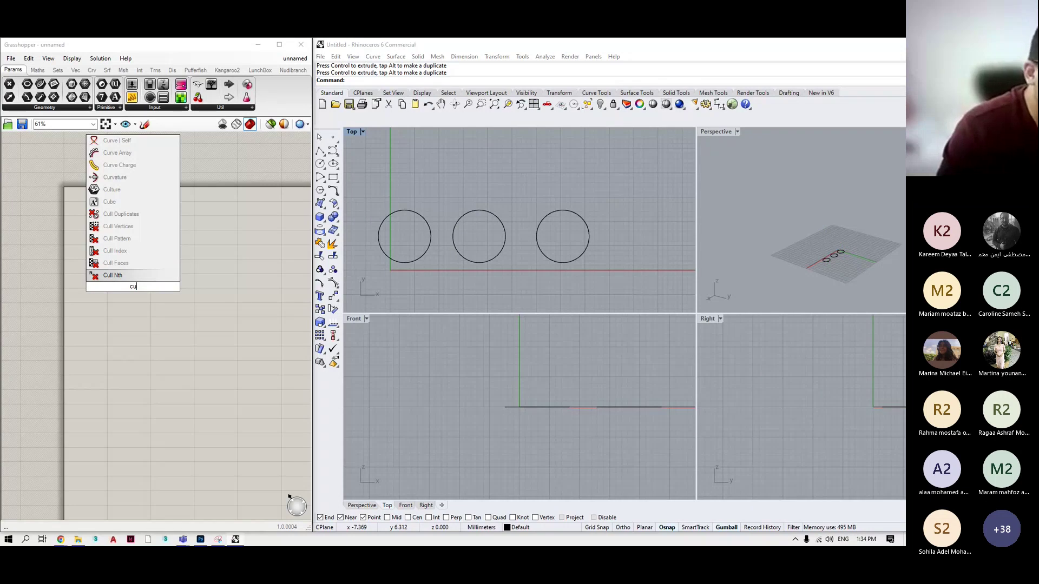
pyautogui.write('rve')
pyautogui.press('Return')
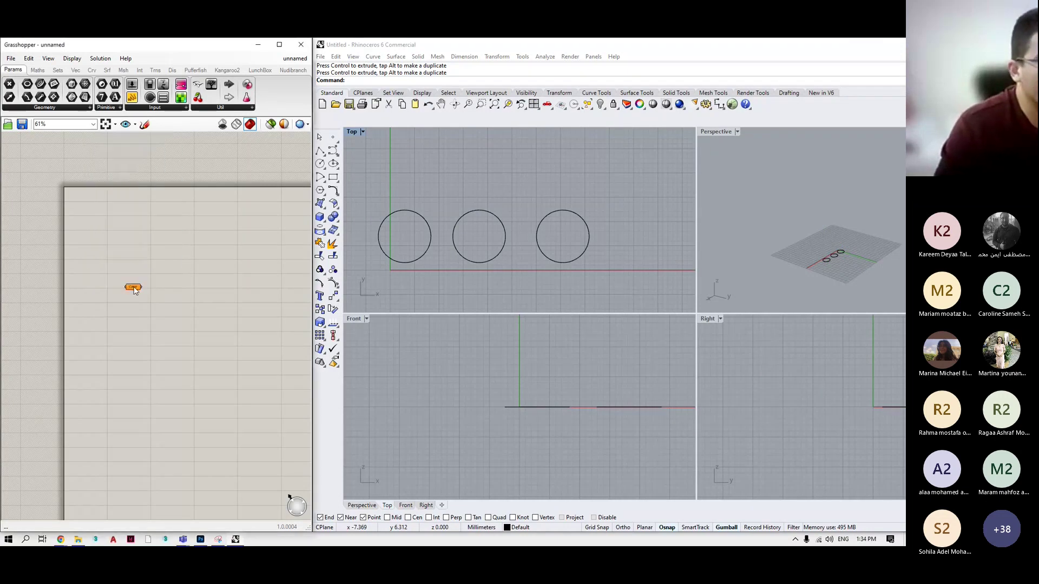
# Reference the three Rhino circles, in order along the row, as multiple curves in the Curve parameter.
pyautogui.rightClick(133, 288)
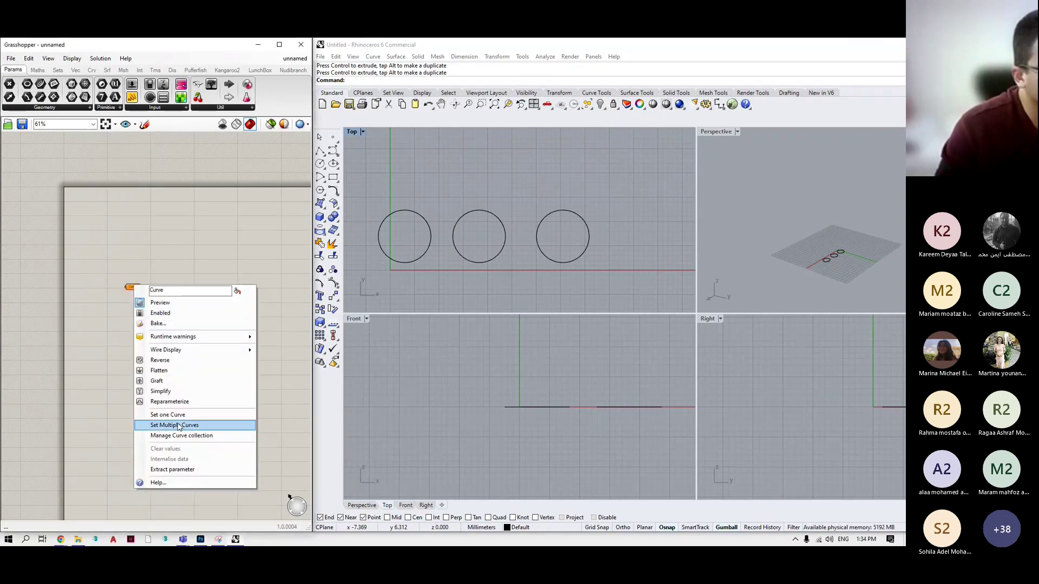
pyautogui.click(183, 427)
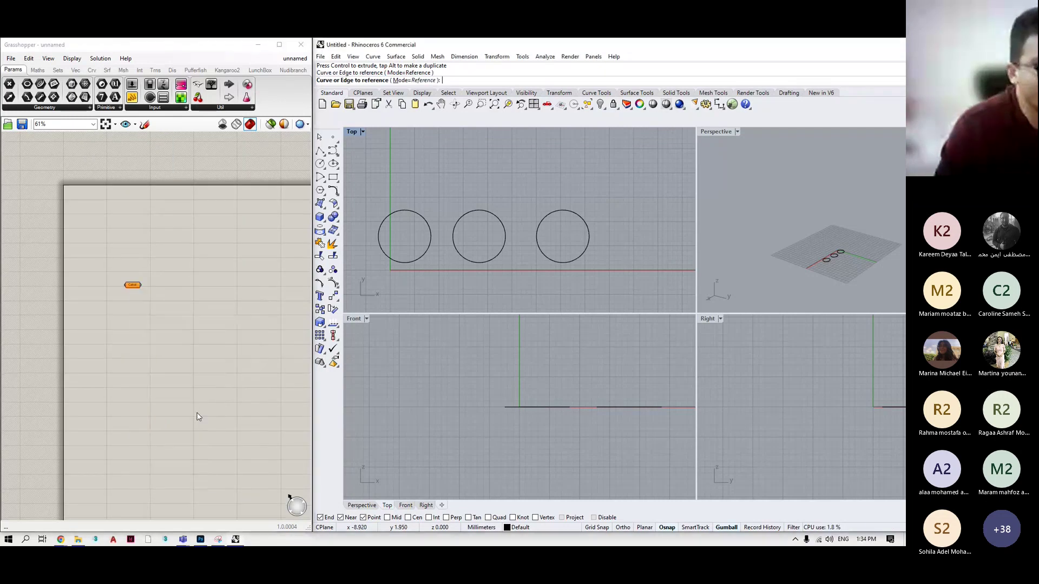
pyautogui.click(431, 239)
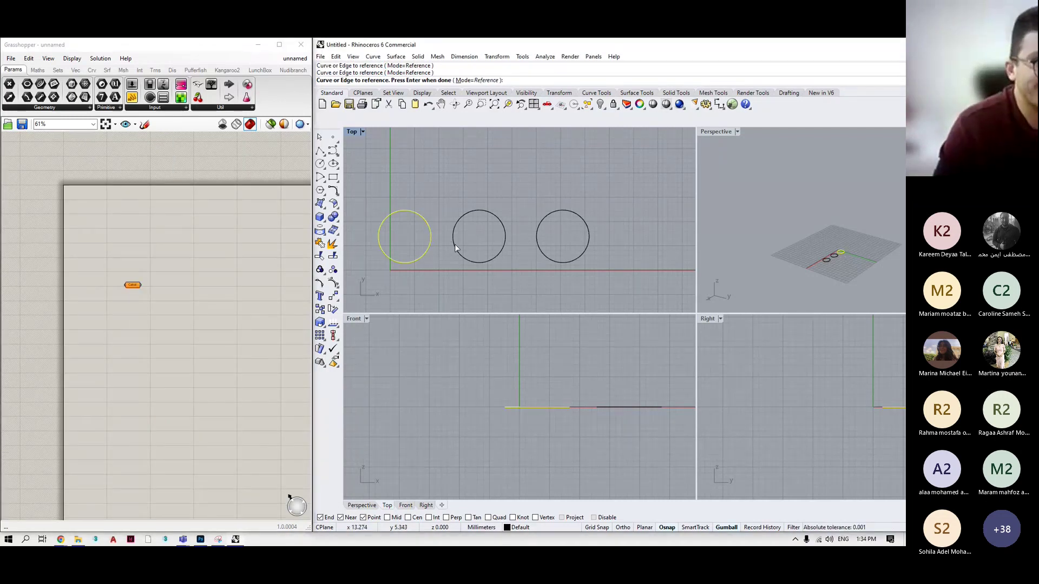
pyautogui.click(452, 245)
pyautogui.click(586, 249)
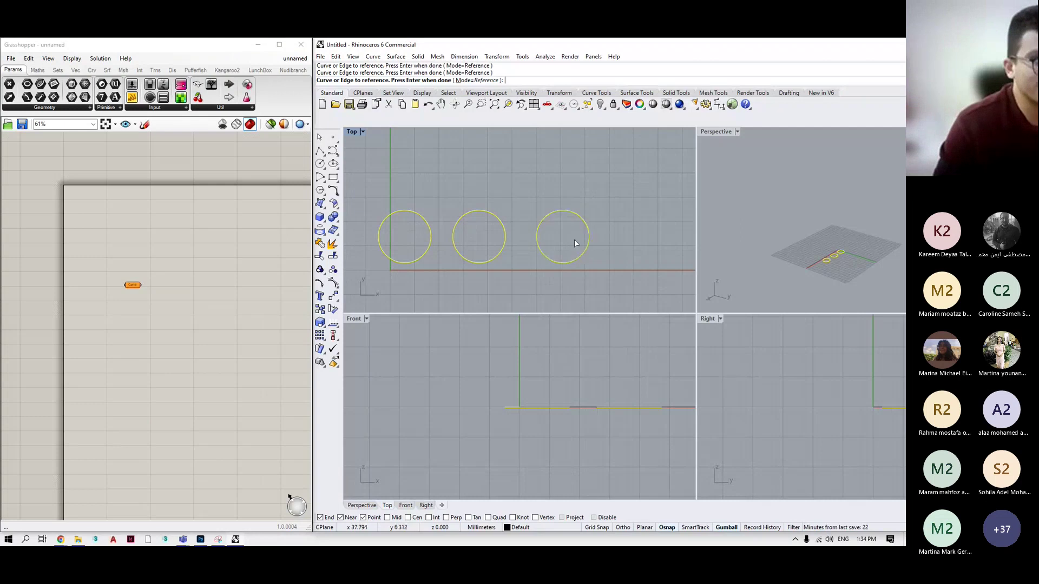
pyautogui.press('Return')
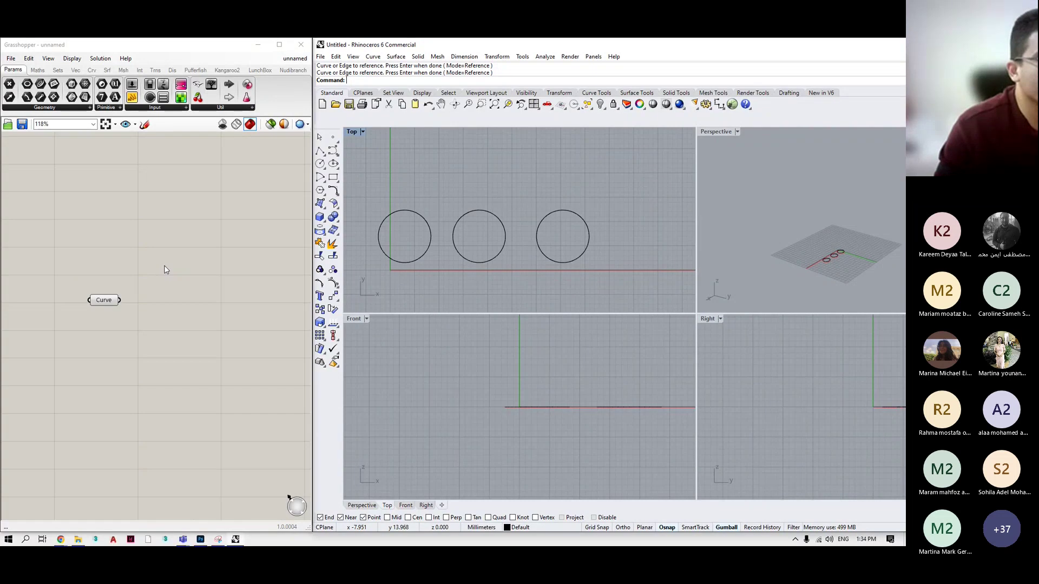
# Move the Curve parameter closer to the upper-left corner of the Grasshopper canvas sheet.
pyautogui.scroll(1, 150, 262)
pyautogui.scroll(-1, 150, 262)
pyautogui.middleClick(136, 246)
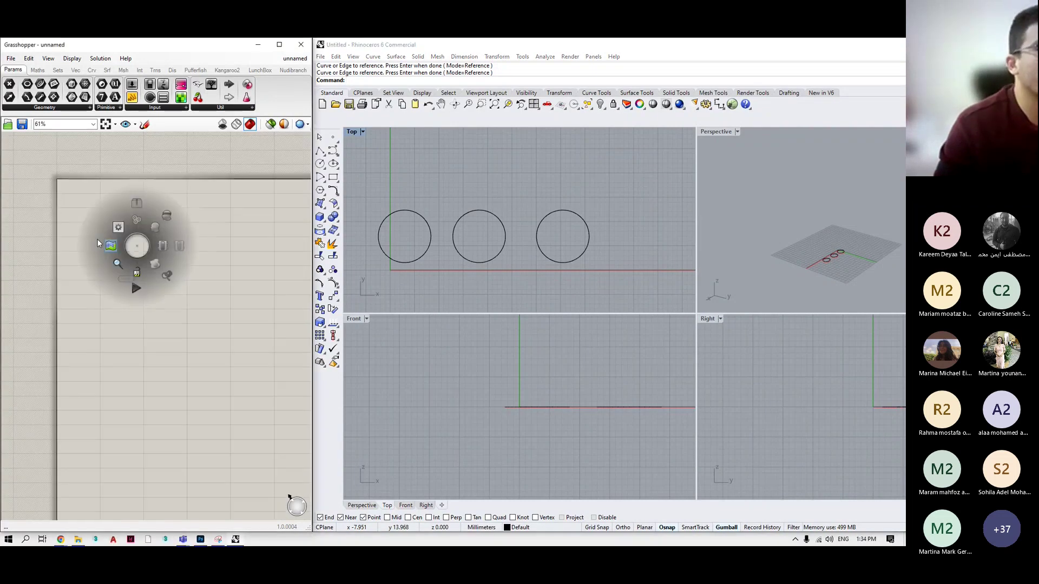
pyautogui.click(123, 270)
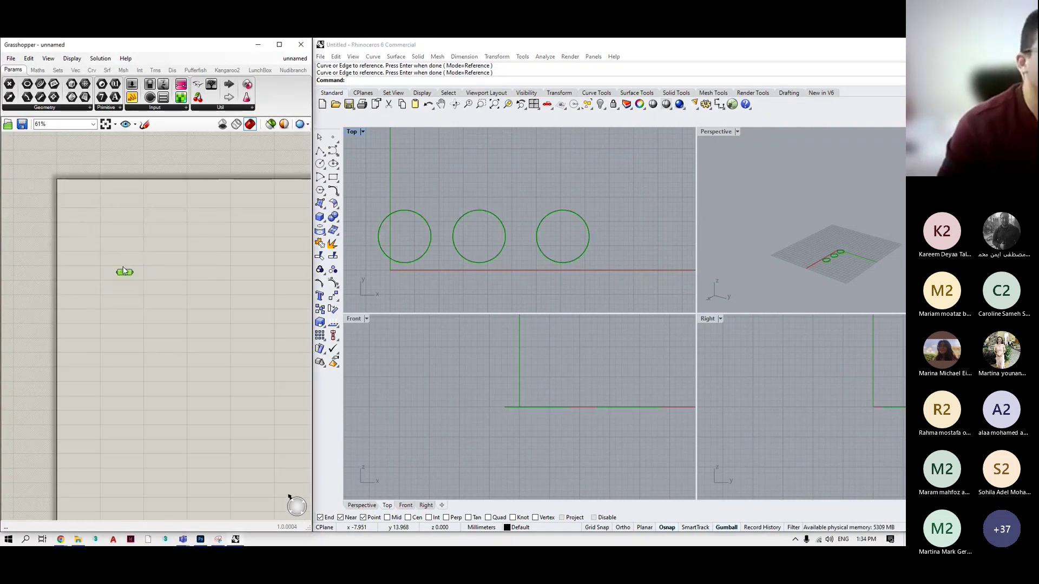
pyautogui.moveTo(123, 270); pyautogui.dragTo(85, 209)
pyautogui.click(135, 214)
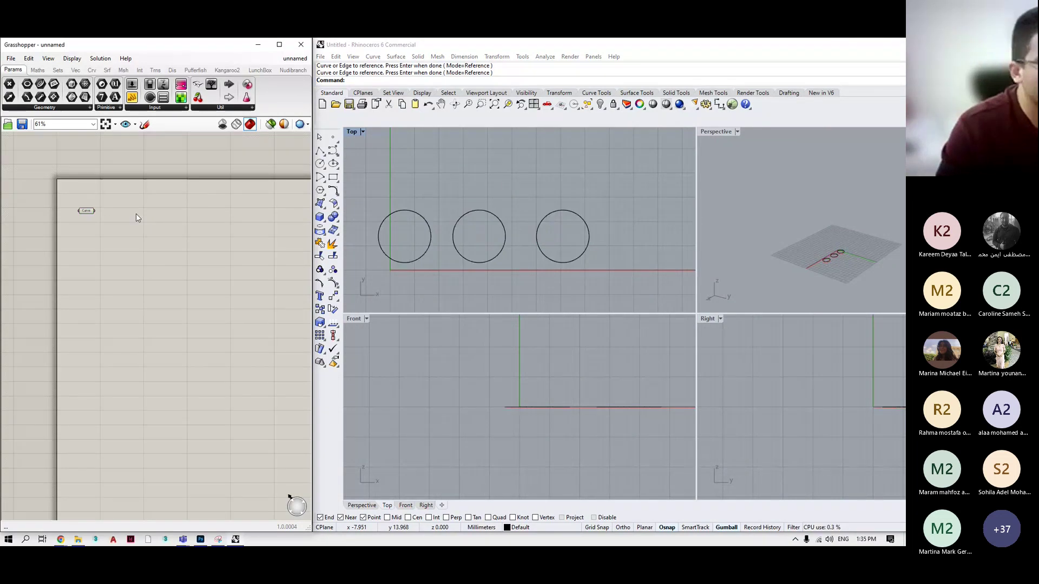
# Add a Panel beside the Curve parameter, wire the curves into it, and heighten it to show all listed items.
pyautogui.scroll(5, 135, 213)
pyautogui.doubleClick(162, 207)
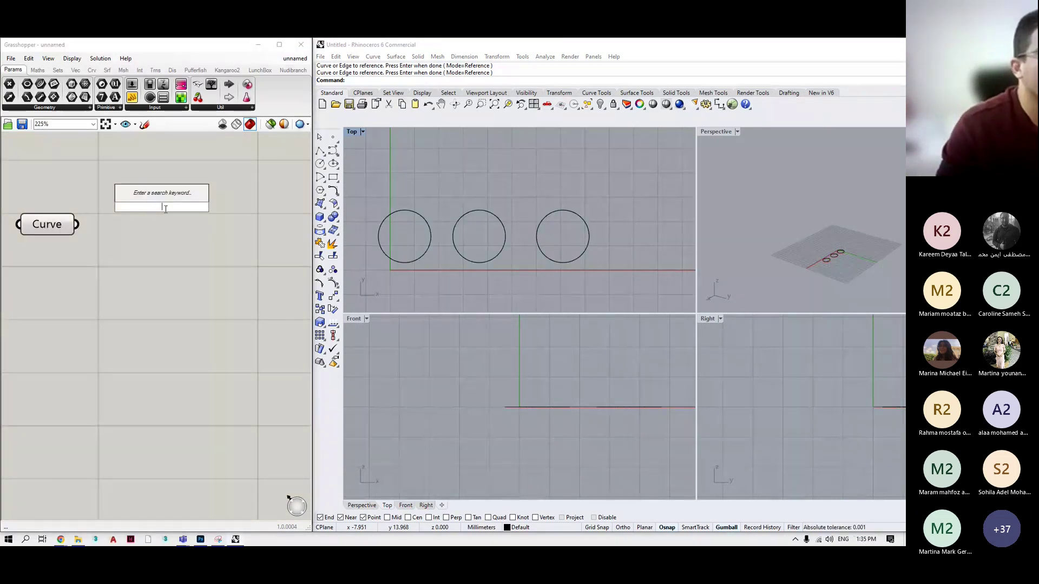
pyautogui.write('panel')
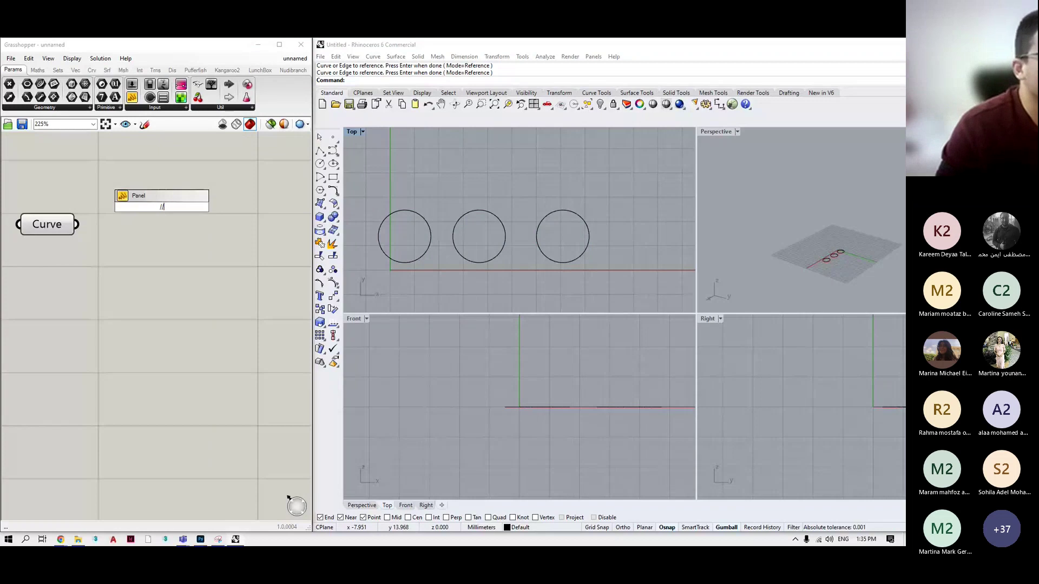
pyautogui.press('Return')
pyautogui.moveTo(71, 225); pyautogui.dragTo(127, 186)
pyautogui.click(195, 239)
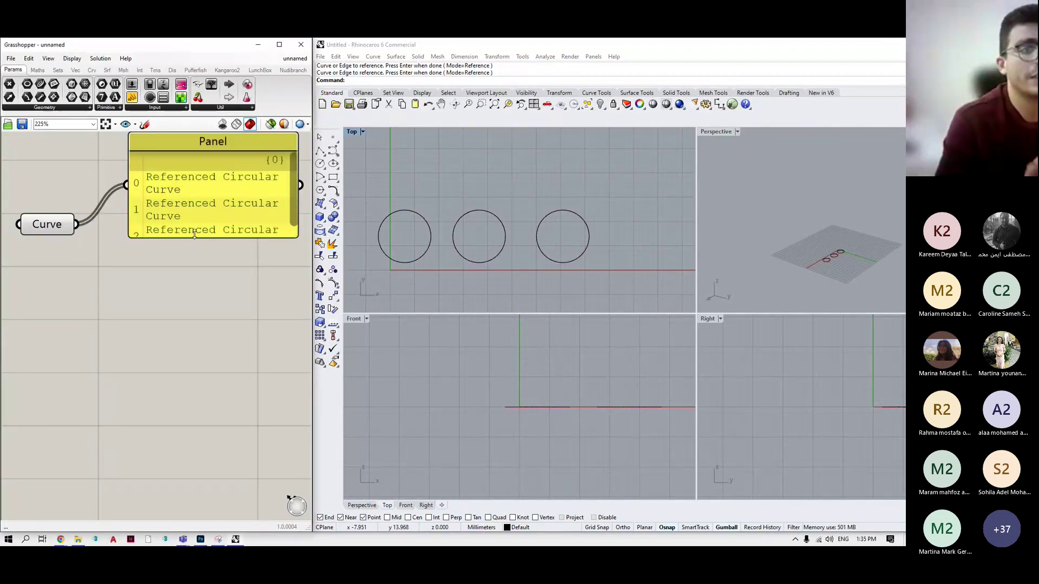
pyautogui.moveTo(194, 235); pyautogui.dragTo(219, 316)
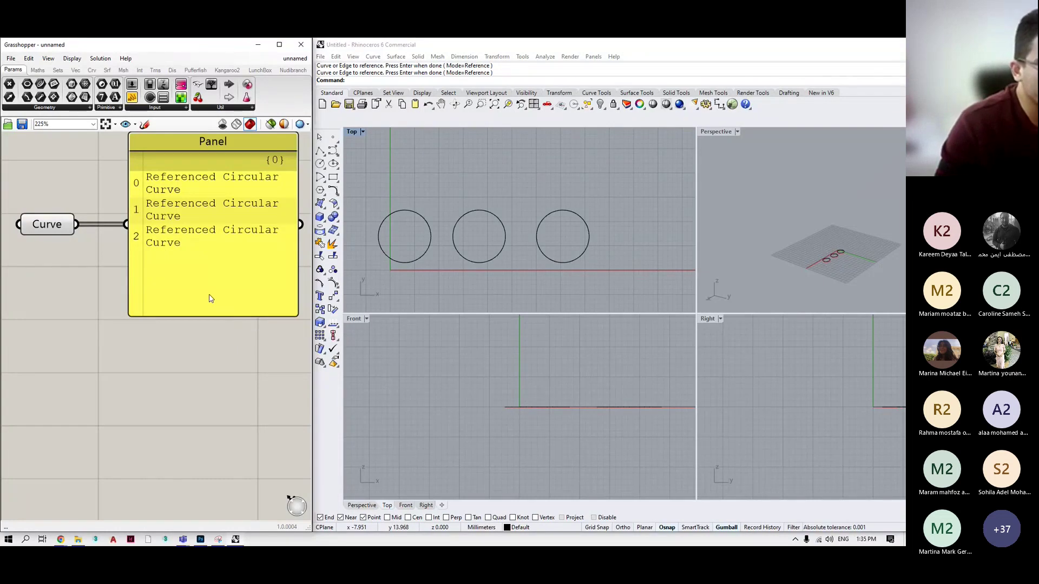
# Rearrange the Curve parameter and its Panel so that the Panel sits above the parameter.
pyautogui.scroll(-4, 200, 303)
pyautogui.moveTo(125, 252); pyautogui.dragTo(274, 341)
pyautogui.moveTo(137, 284); pyautogui.dragTo(130, 349)
pyautogui.click(190, 301)
pyautogui.moveTo(194, 310); pyautogui.dragTo(206, 248)
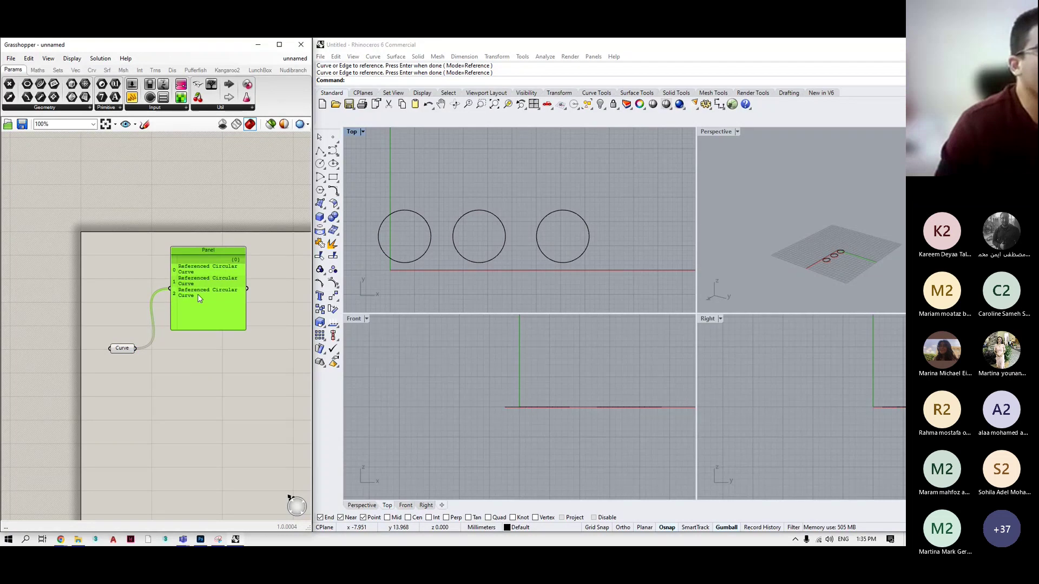
# Add a Divide Curve component below the Panel and feed the Curve parameter into its Curve input.
pyautogui.scroll(3, 197, 314)
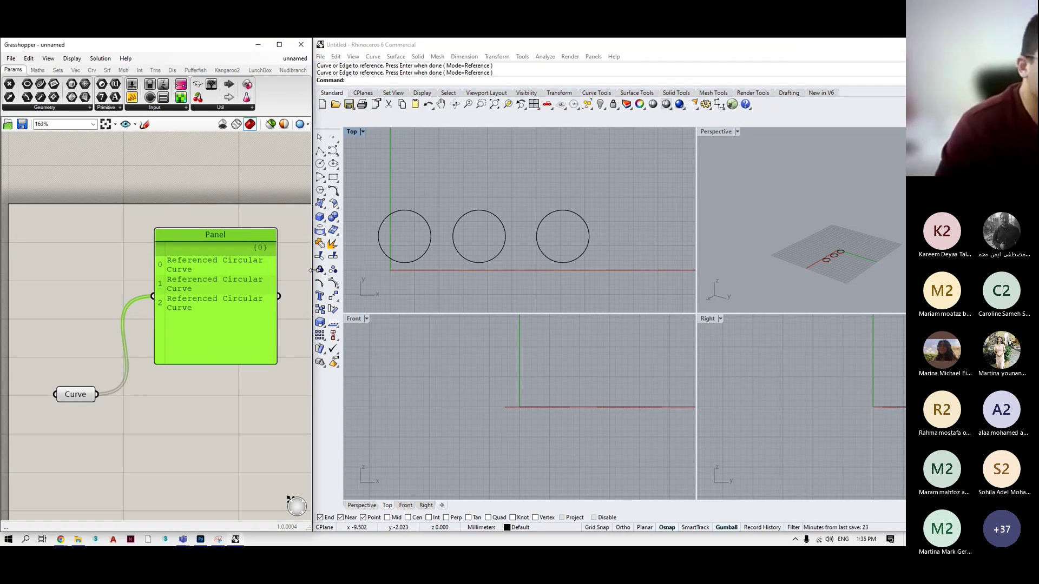
pyautogui.doubleClick(194, 417)
pyautogui.write('divide')
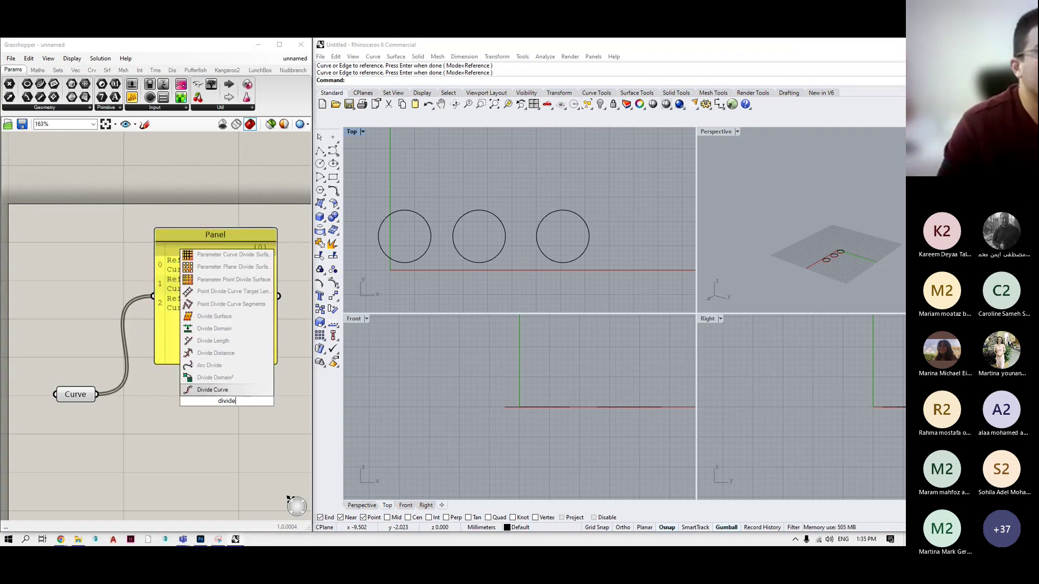
pyautogui.press('Return')
pyautogui.moveTo(96, 394); pyautogui.dragTo(220, 414)
# Create a number slider set to 3 and wire it to the Count input of Divide Curve.
pyautogui.doubleClick(99, 434)
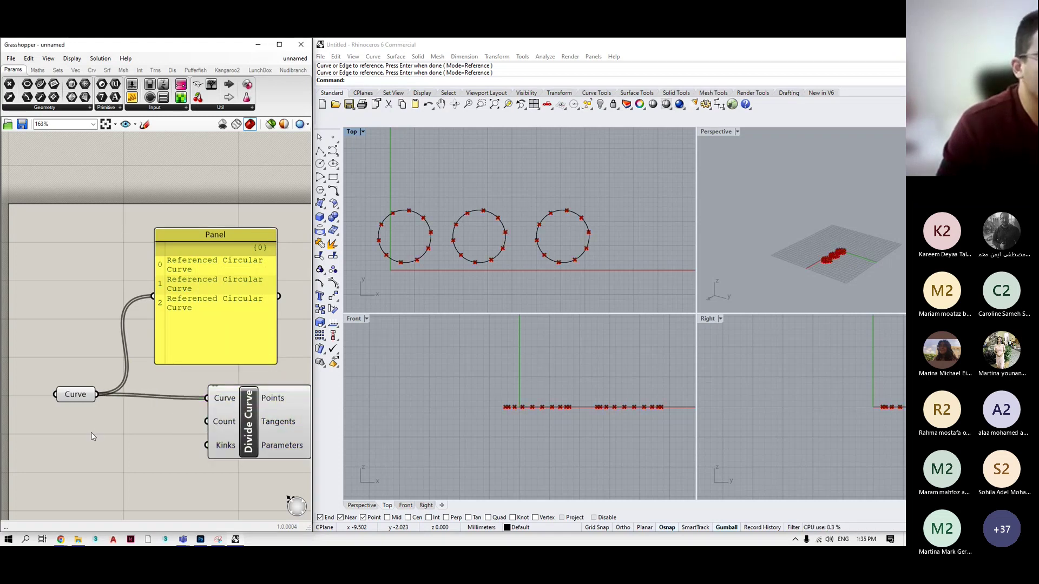
pyautogui.write('3')
pyautogui.press('Return')
pyautogui.moveTo(171, 431); pyautogui.dragTo(206, 422)
pyautogui.scroll(-3, 73, 330)
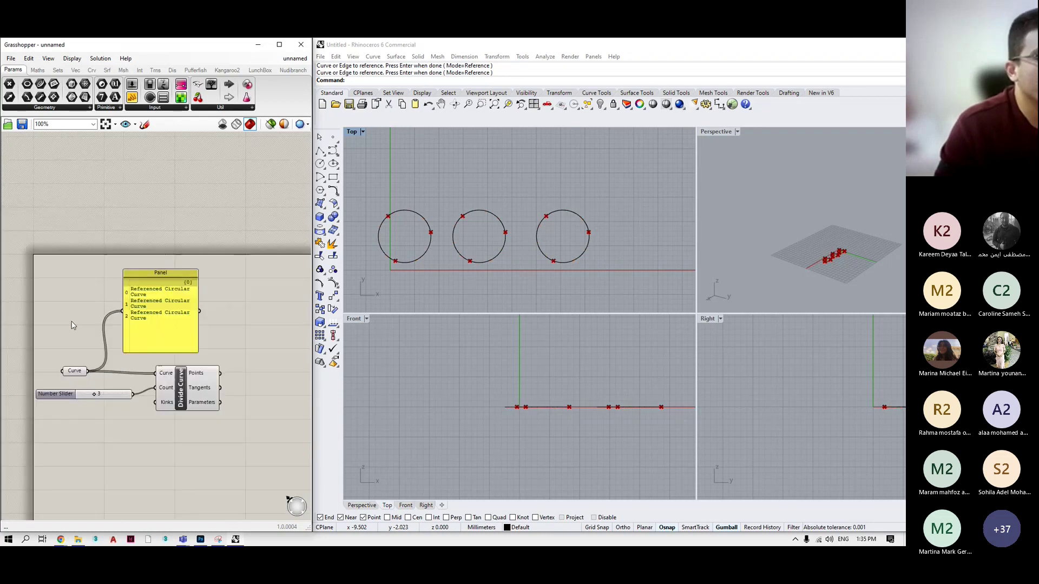
# Add a Panel for the Points output of Divide Curve and heighten it to show every branch.
pyautogui.scroll(-2, 150, 287)
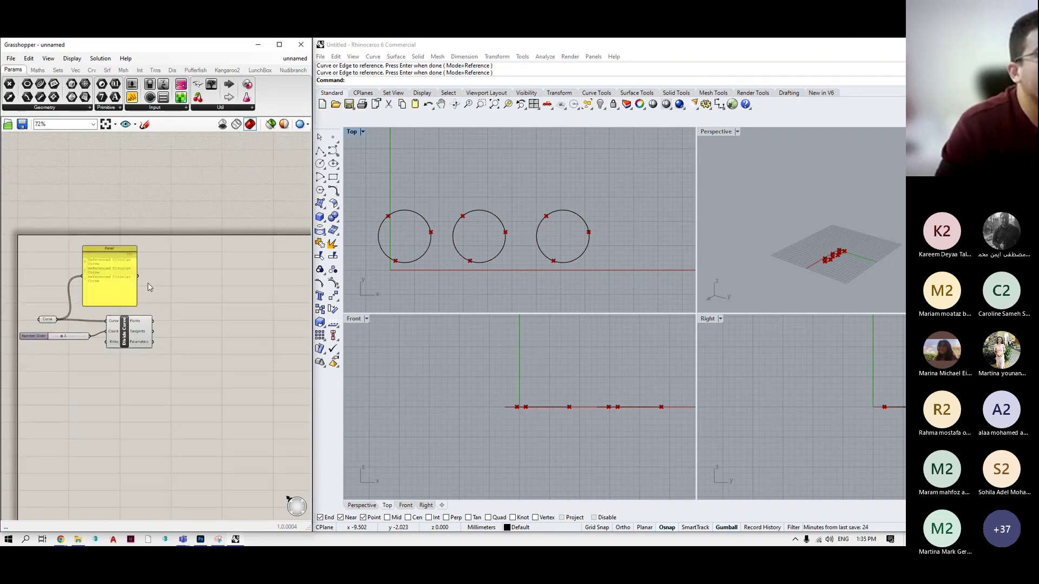
pyautogui.scroll(3, 150, 287)
pyautogui.doubleClick(185, 271)
pyautogui.write('//')
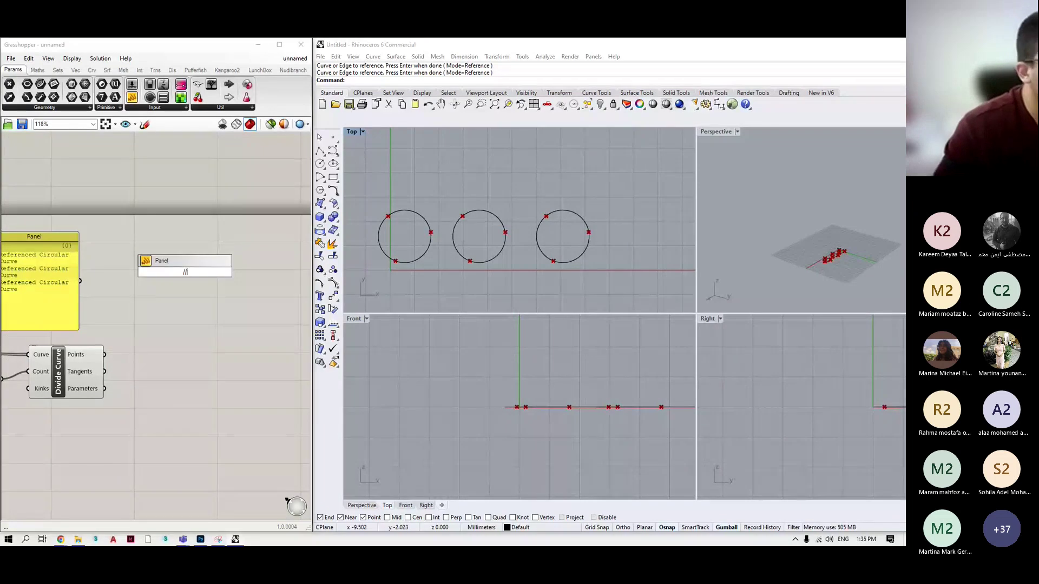
pyautogui.press('Return')
pyautogui.moveTo(104, 355); pyautogui.dragTo(136, 279)
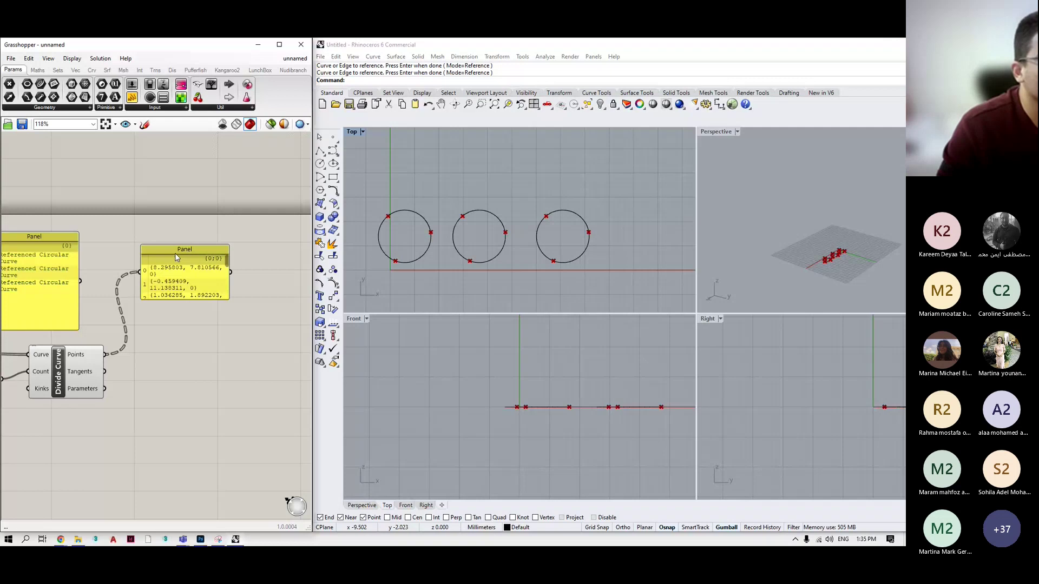
pyautogui.moveTo(184, 301); pyautogui.dragTo(214, 435)
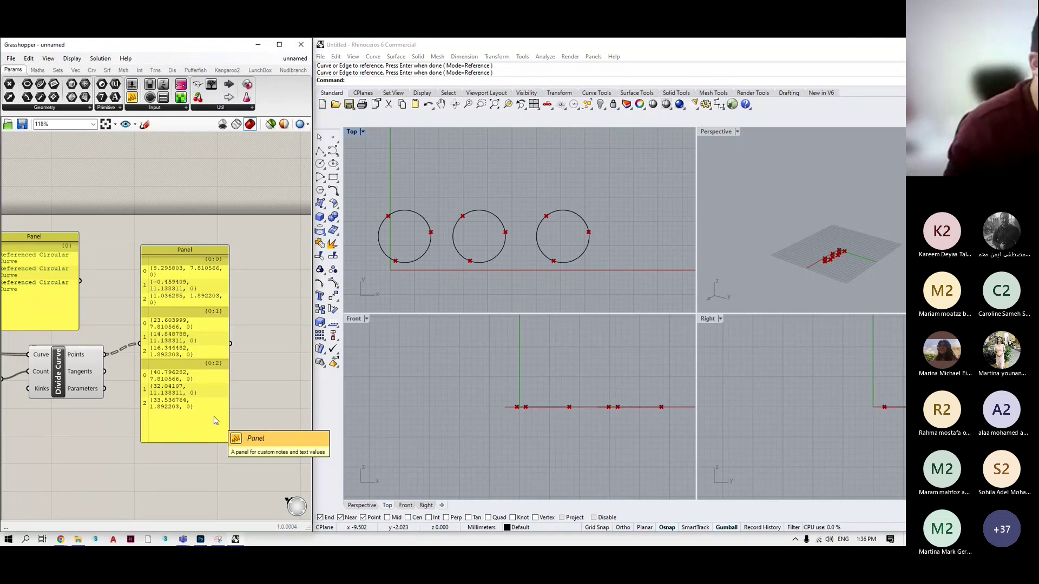
# Switch to Photoshop, duplicate Layer 3 copy to the top of the layer stack, and return to Rhino and Grasshopper.
pyautogui.click(200, 539)
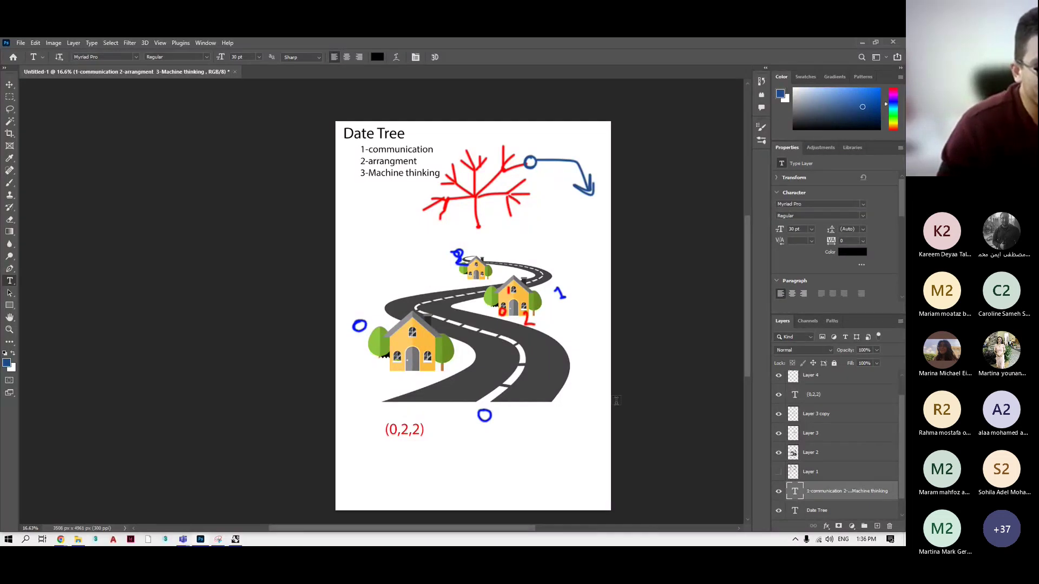
pyautogui.click(834, 415)
pyautogui.keyDown('alt'); pyautogui.moveTo(834, 415); pyautogui.dragTo(836, 377); pyautogui.keyUp('alt')
pyautogui.click(858, 403)
pyautogui.click(848, 382)
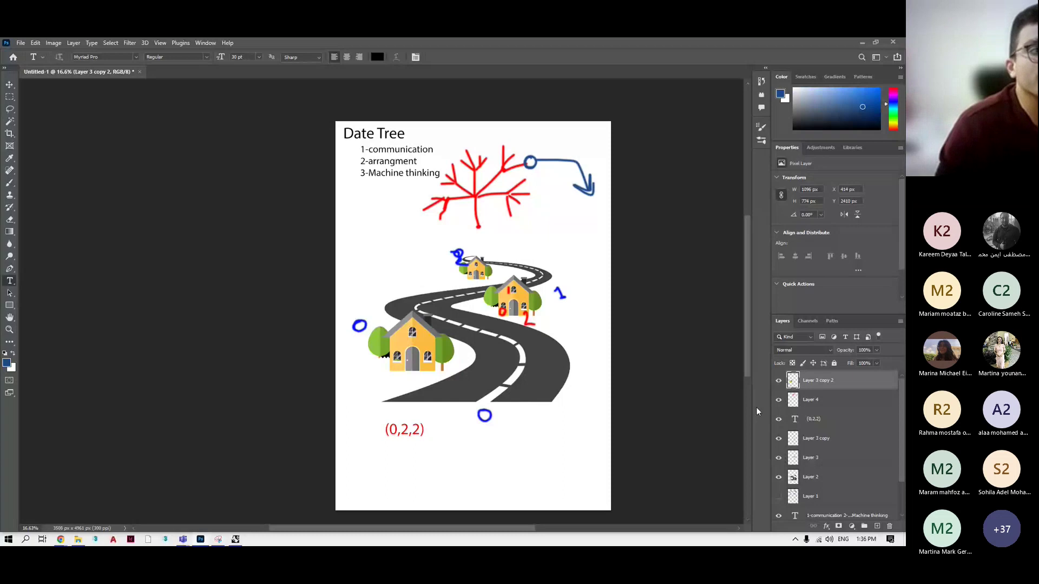
pyautogui.click(862, 42)
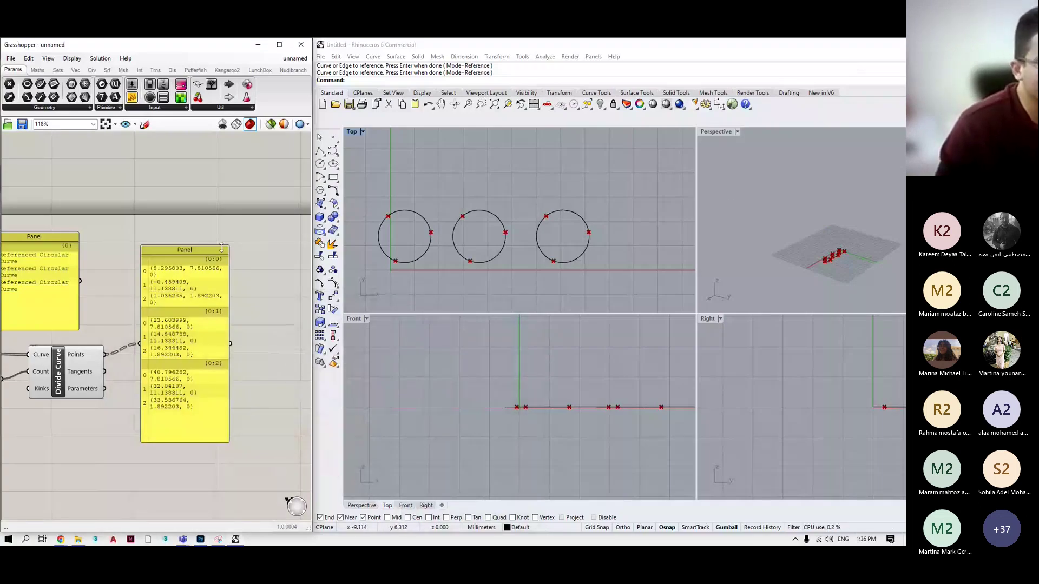
# Move the points Panel up and add a Polygon component with the Divide Curve points as its Plane input.
pyautogui.moveTo(219, 253); pyautogui.dragTo(242, 157)
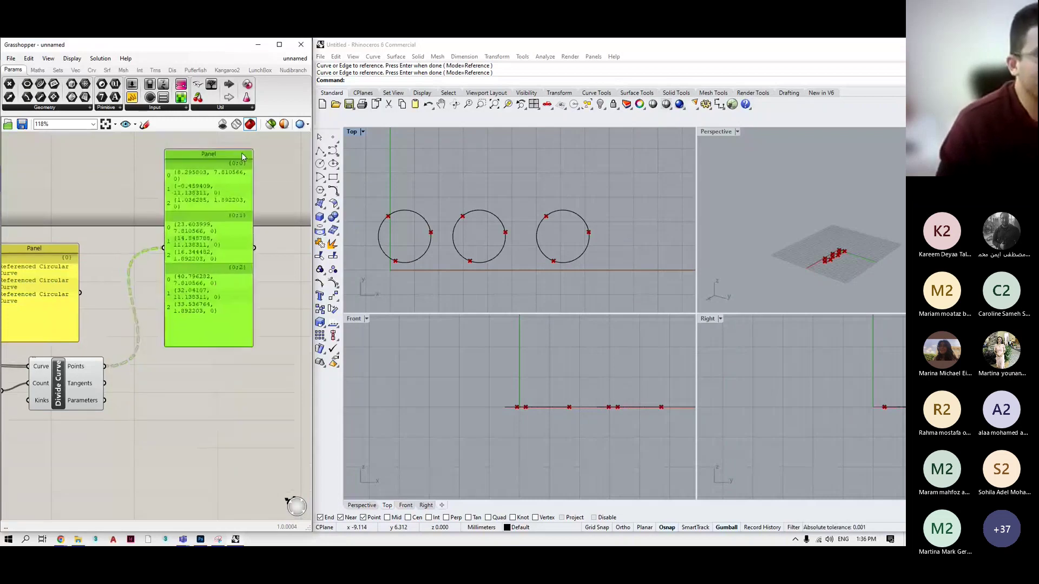
pyautogui.doubleClick(197, 383)
pyautogui.write('pol')
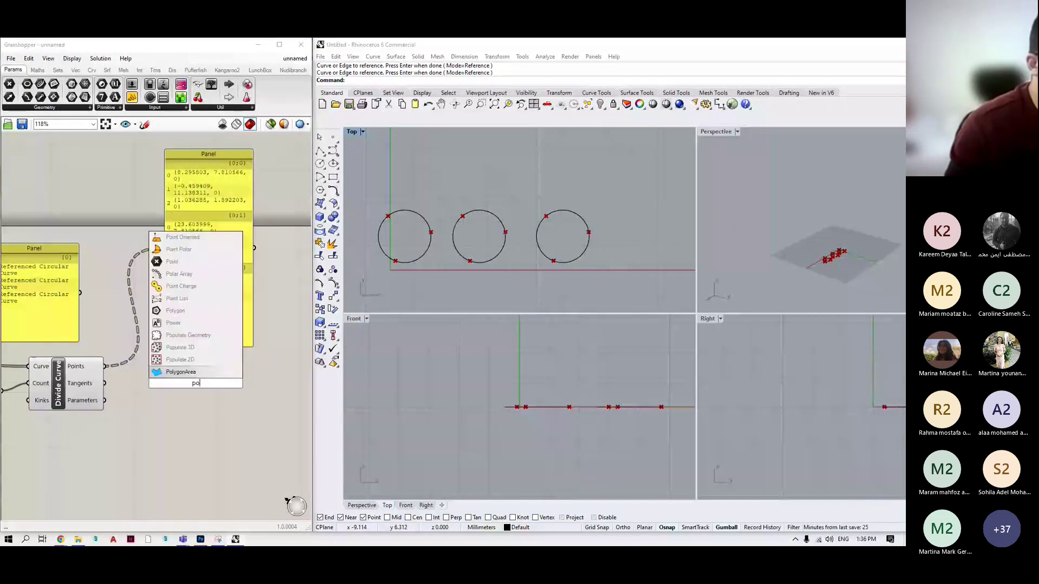
pyautogui.click(175, 360)
pyautogui.moveTo(105, 366); pyautogui.dragTo(241, 397)
pyautogui.click(181, 442)
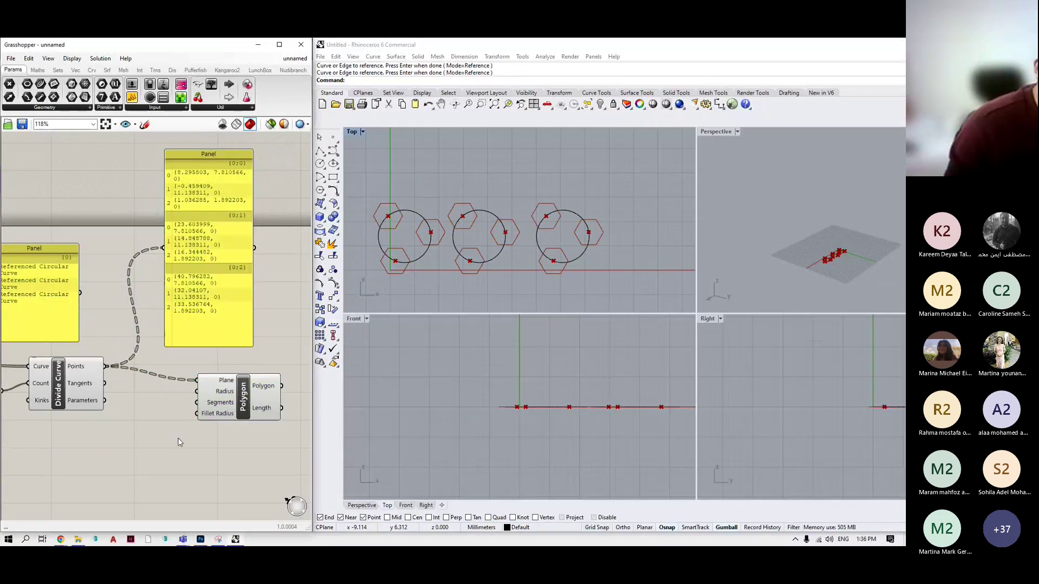
# Add a Panel for the Polygon output, heighten it to list the branches, and move it up above the component.
pyautogui.scroll(-3, 226, 322)
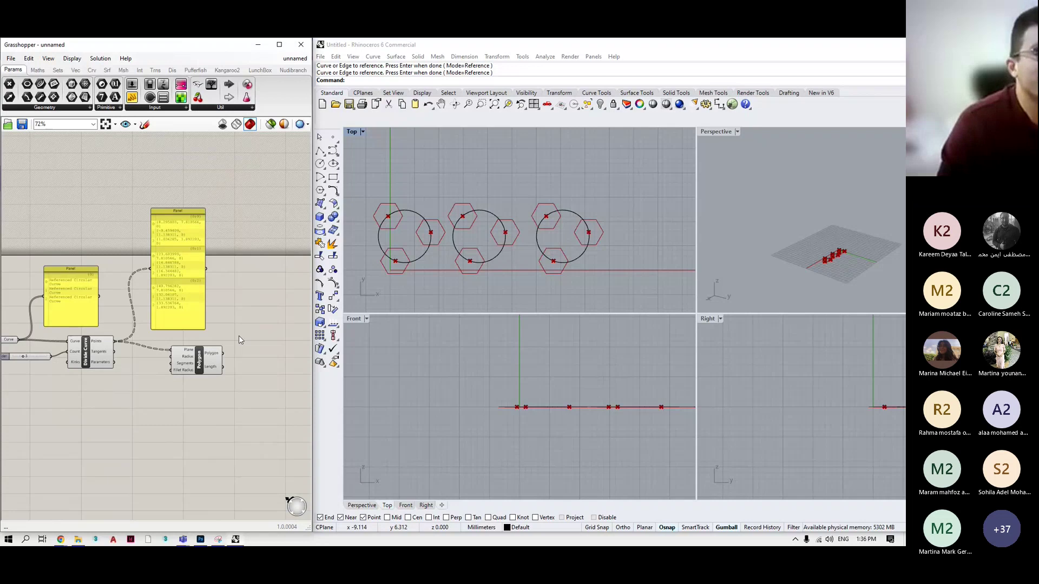
pyautogui.scroll(2, 238, 336)
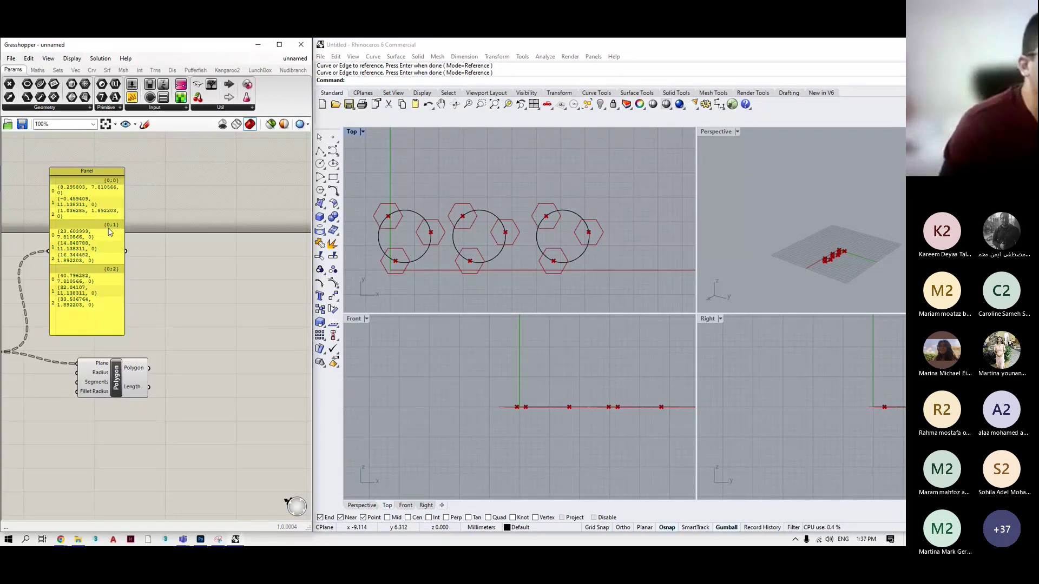
pyautogui.doubleClick(246, 382)
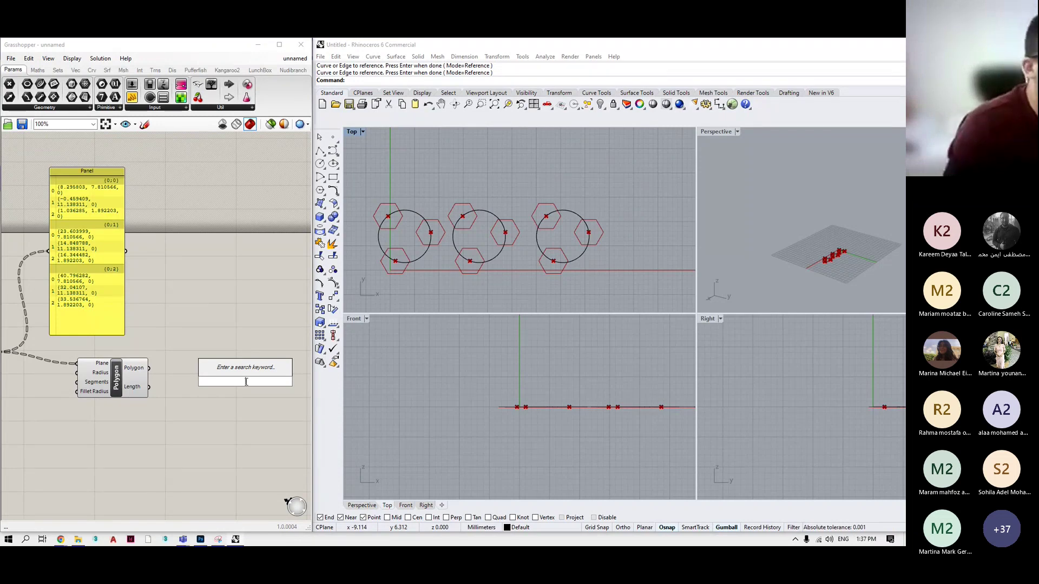
pyautogui.doubleClick(230, 280)
pyautogui.write('//')
pyautogui.press('Return')
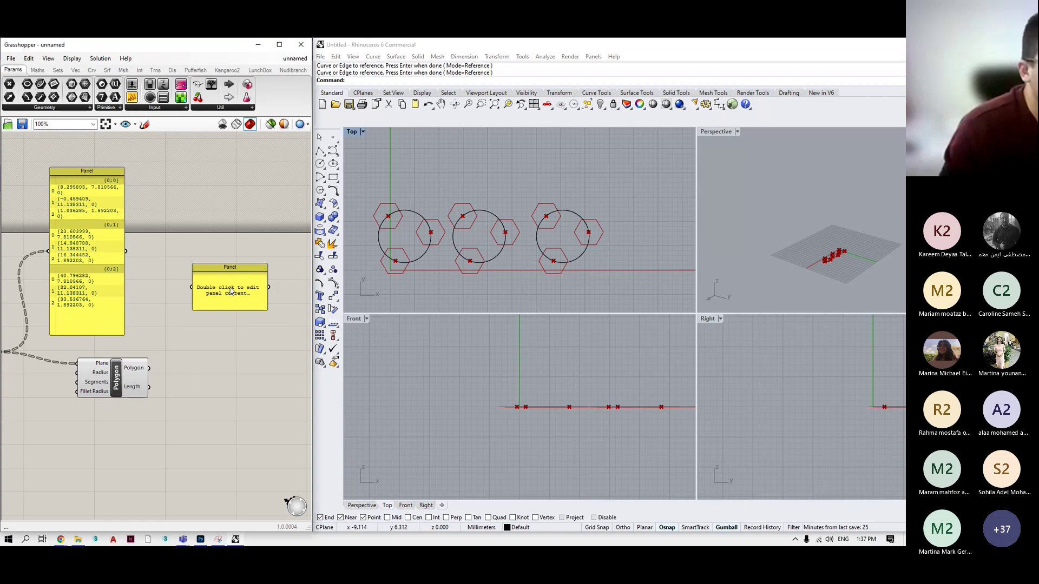
pyautogui.moveTo(149, 368); pyautogui.dragTo(173, 319)
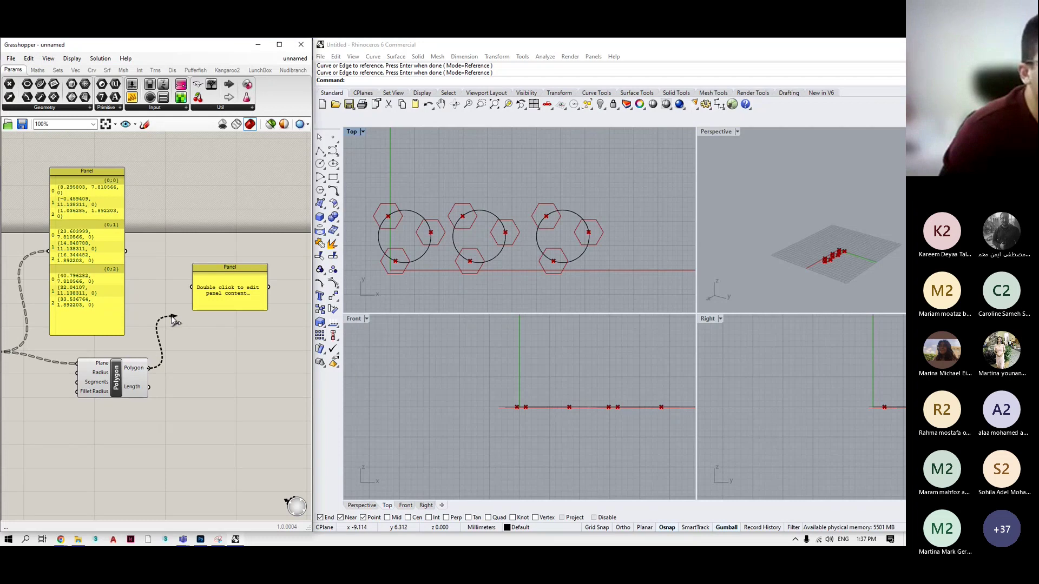
pyautogui.moveTo(173, 319); pyautogui.dragTo(193, 288)
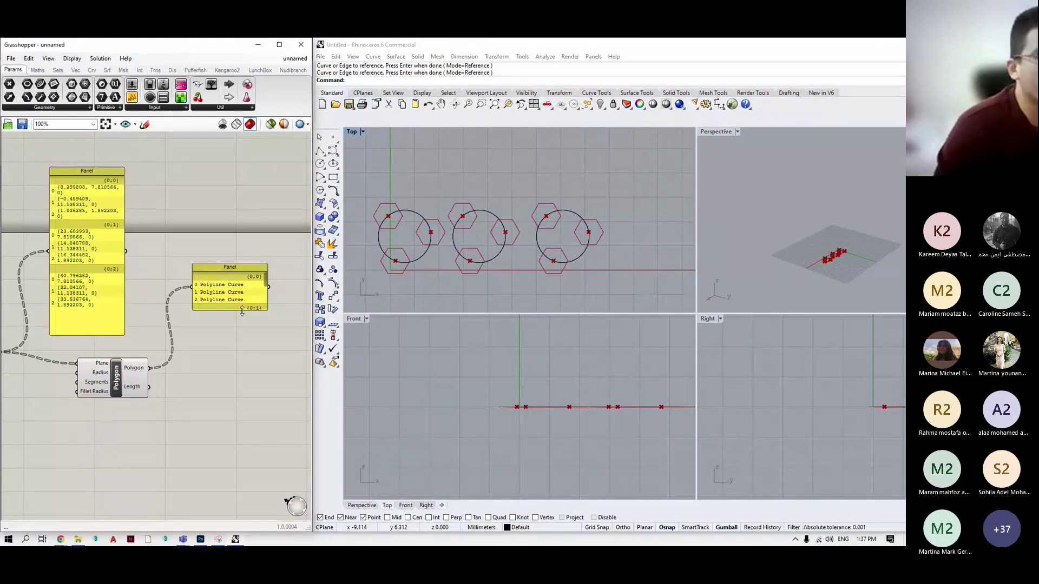
pyautogui.moveTo(242, 310); pyautogui.dragTo(243, 351)
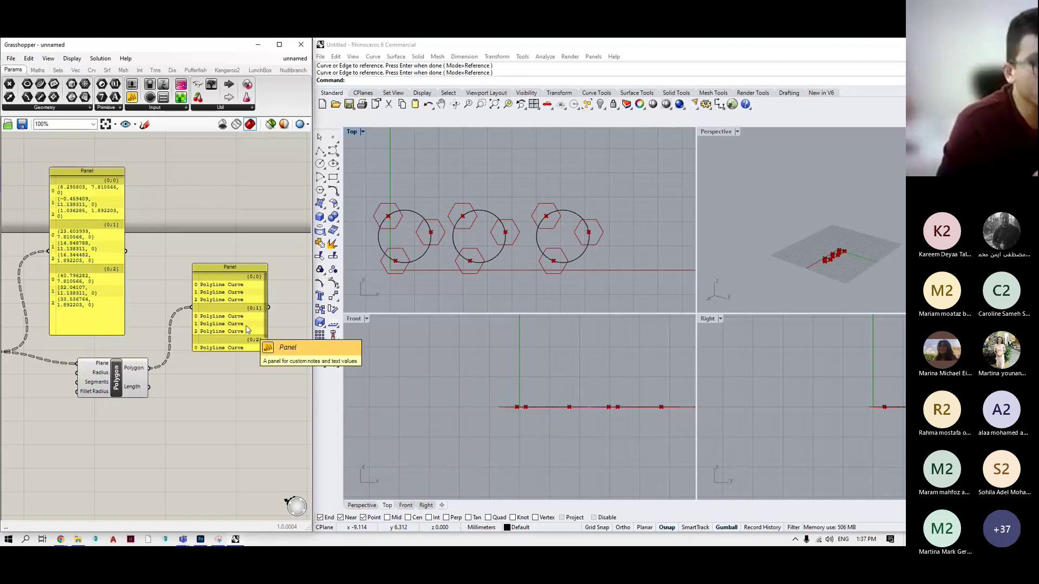
pyautogui.moveTo(247, 330); pyautogui.dragTo(250, 273)
# Add an Explode curve component to the canvas and place it beyond the Polygon component.
pyautogui.click(230, 385)
pyautogui.doubleClick(230, 385)
pyautogui.write('explo')
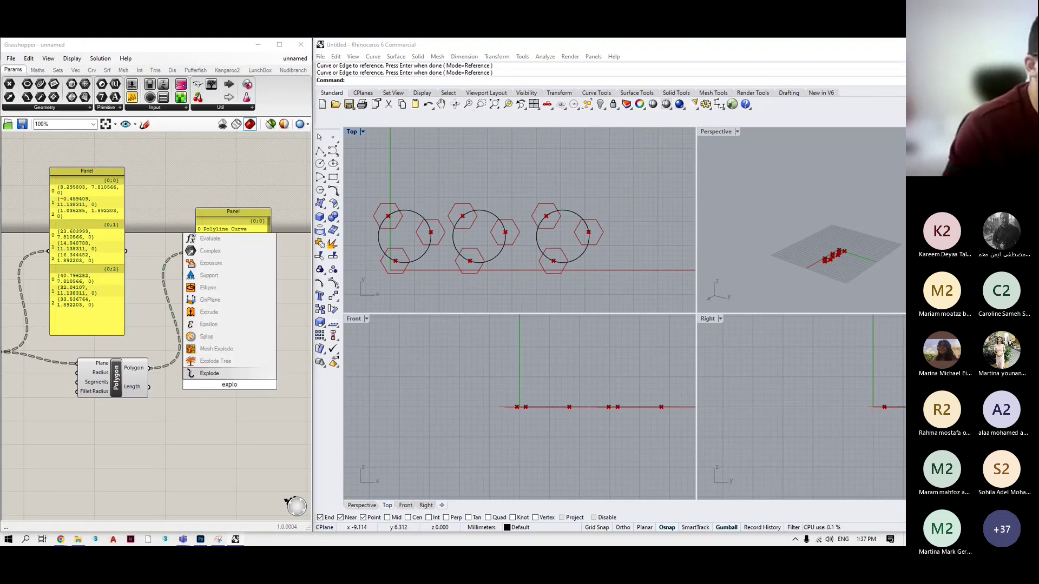
pyautogui.press('Up')
pyautogui.press('Down')
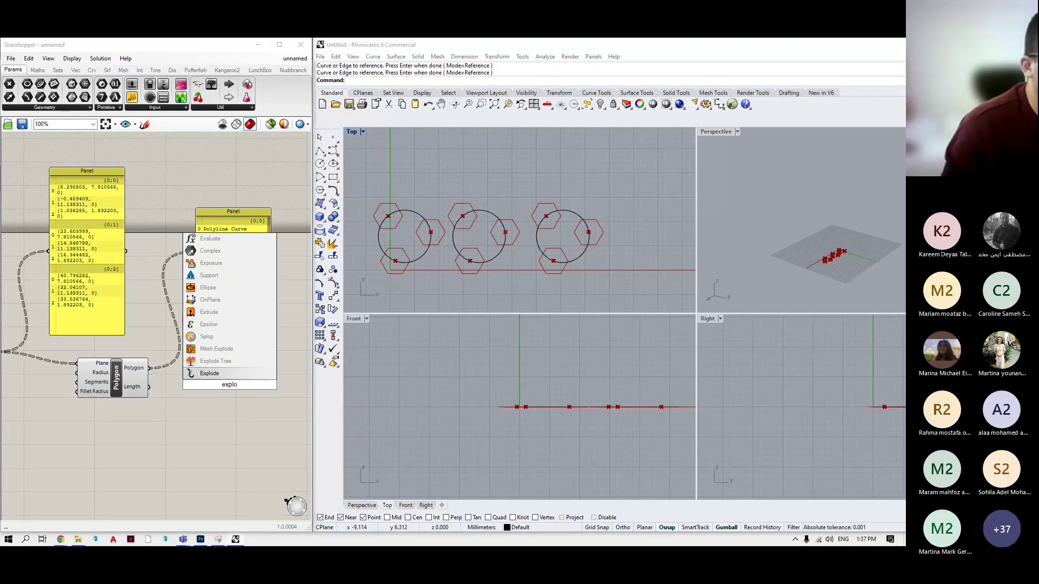
pyautogui.press('Return')
pyautogui.moveTo(229, 389); pyautogui.dragTo(273, 395)
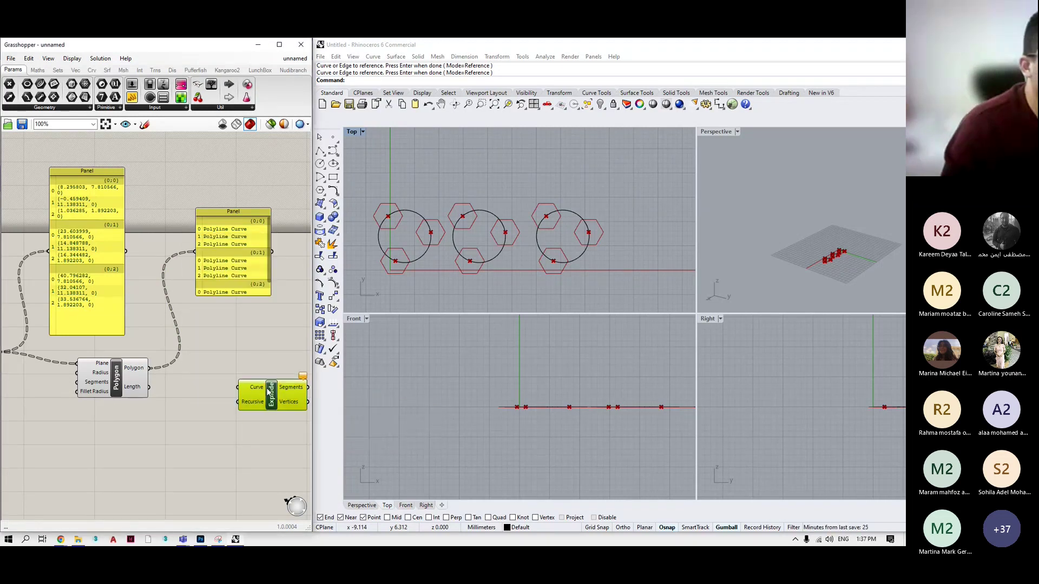
# Add a Curve parameter fed by the Polygon output and connect it to the Curve input of Explode.
pyautogui.doubleClick(183, 398)
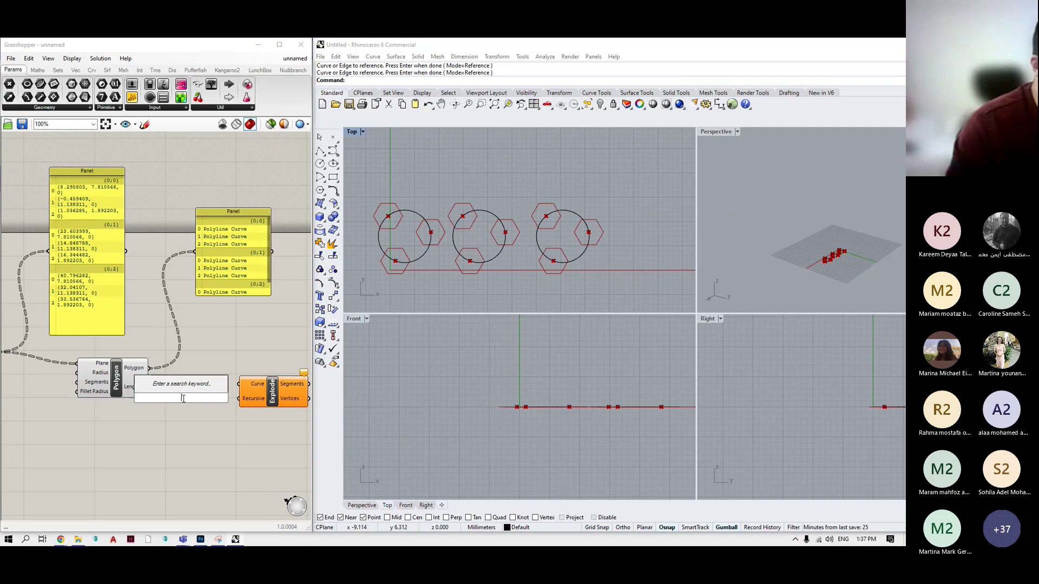
pyautogui.write('curve')
pyautogui.press('Return')
pyautogui.moveTo(149, 368); pyautogui.dragTo(241, 384)
pyautogui.click(244, 383)
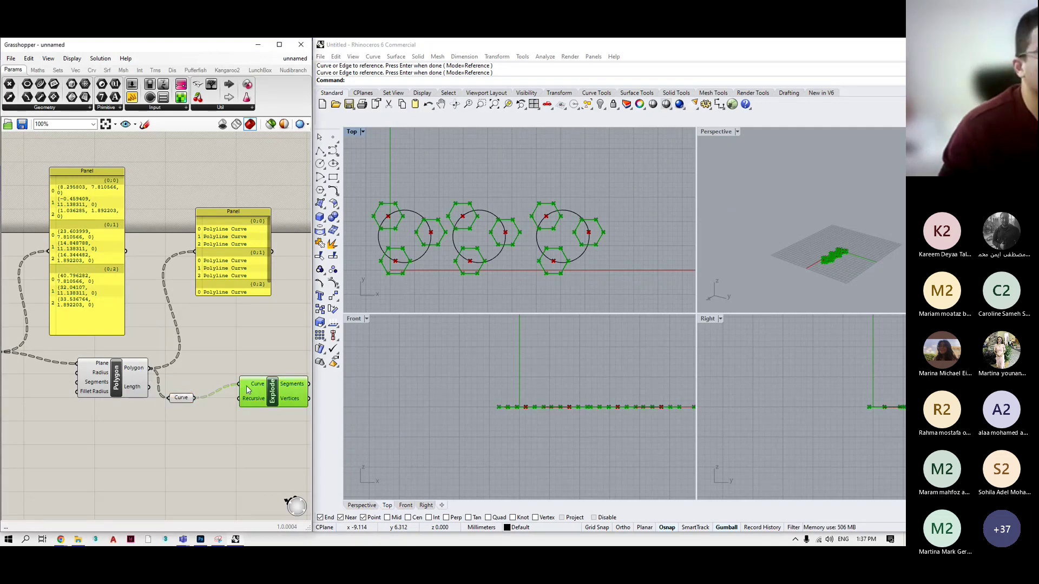
# Highlight the Explode result in the viewports and shift the Polygon output Panel slightly down.
pyautogui.click(190, 324)
pyautogui.scroll(-3, 190, 324)
pyautogui.scroll(3, 204, 360)
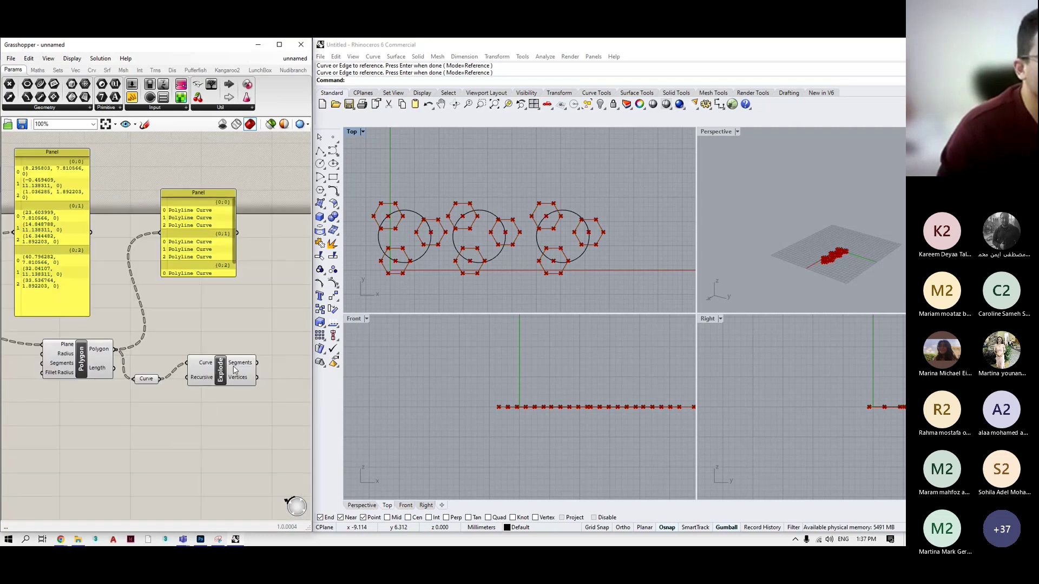
pyautogui.click(235, 370)
pyautogui.scroll(-5, 186, 417)
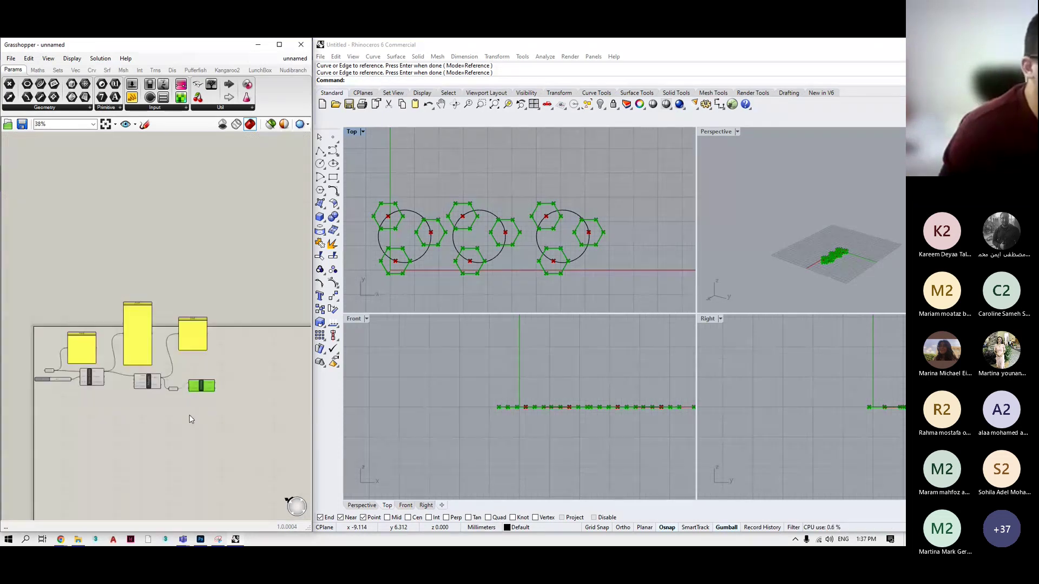
pyautogui.scroll(4, 211, 389)
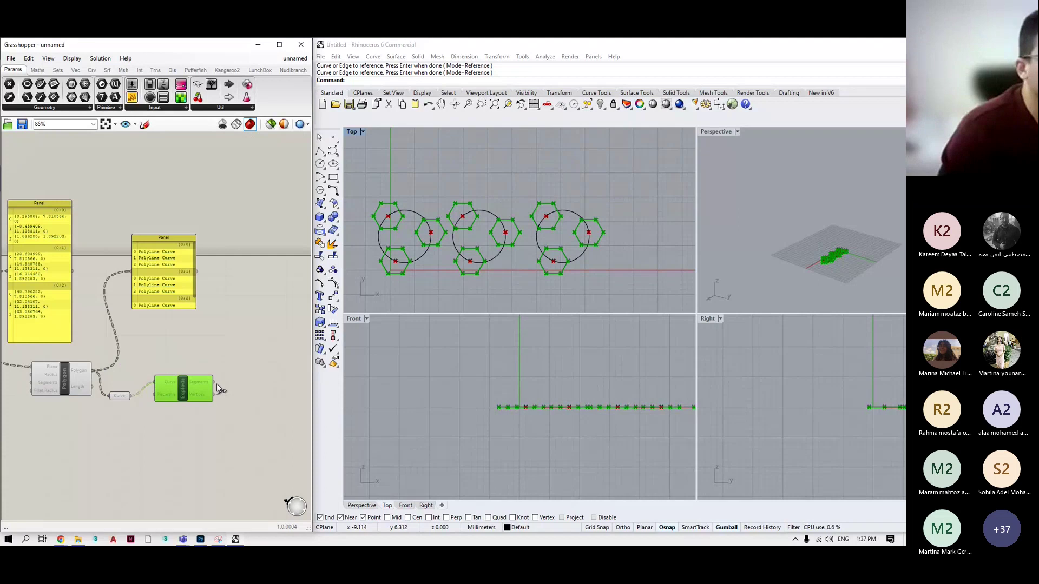
pyautogui.moveTo(189, 285); pyautogui.dragTo(193, 296)
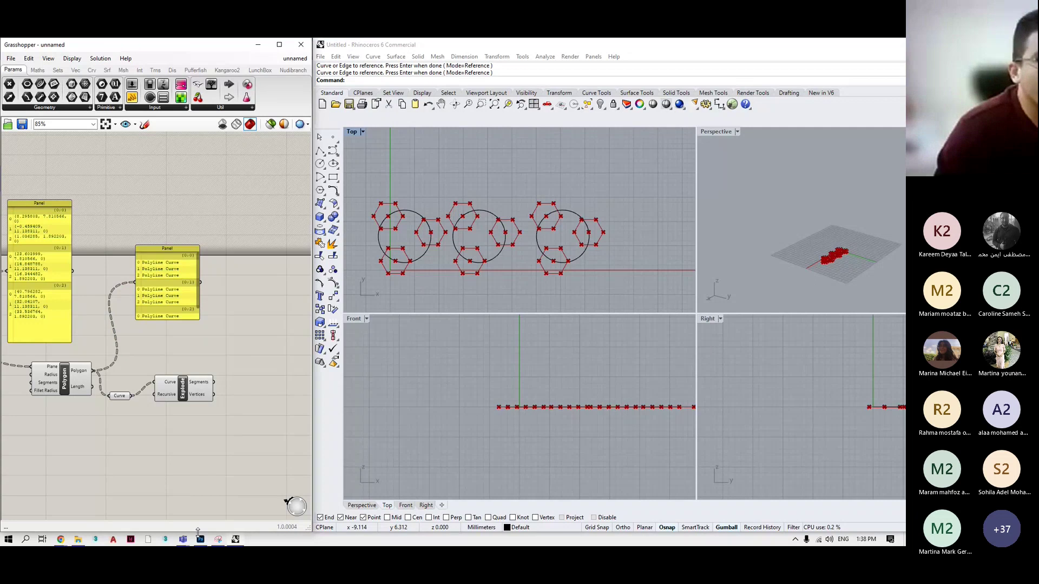
# Switch to Photoshop and prepare a smaller Brush for marking the upper window of the middle house.
pyautogui.click(234, 496)
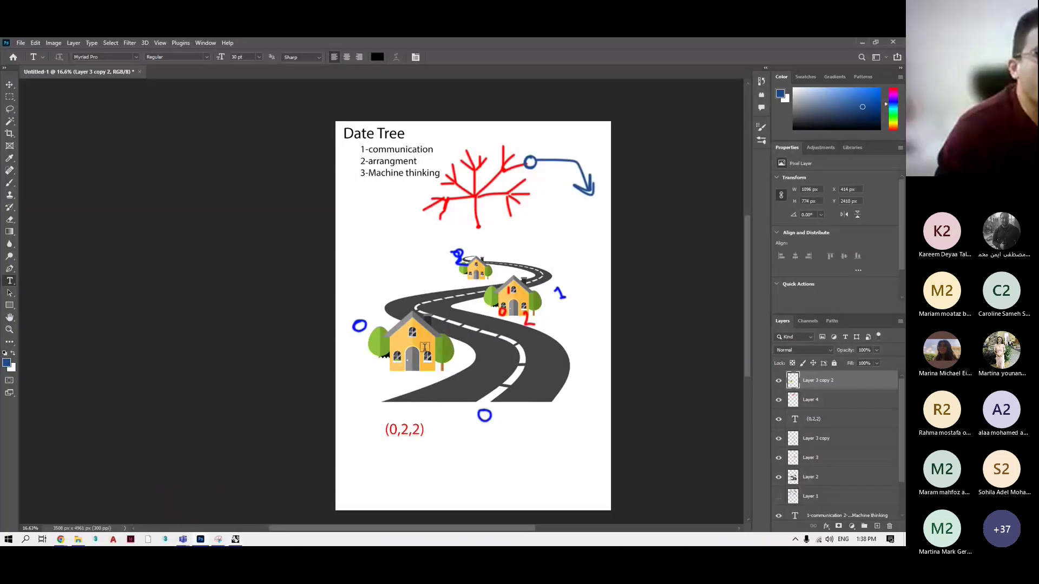
pyautogui.keyDown('alt'); pyautogui.scroll(5, 514, 295); pyautogui.keyUp('alt')
pyautogui.keyDown('alt'); pyautogui.scroll(8, 540, 293); pyautogui.keyUp('alt')
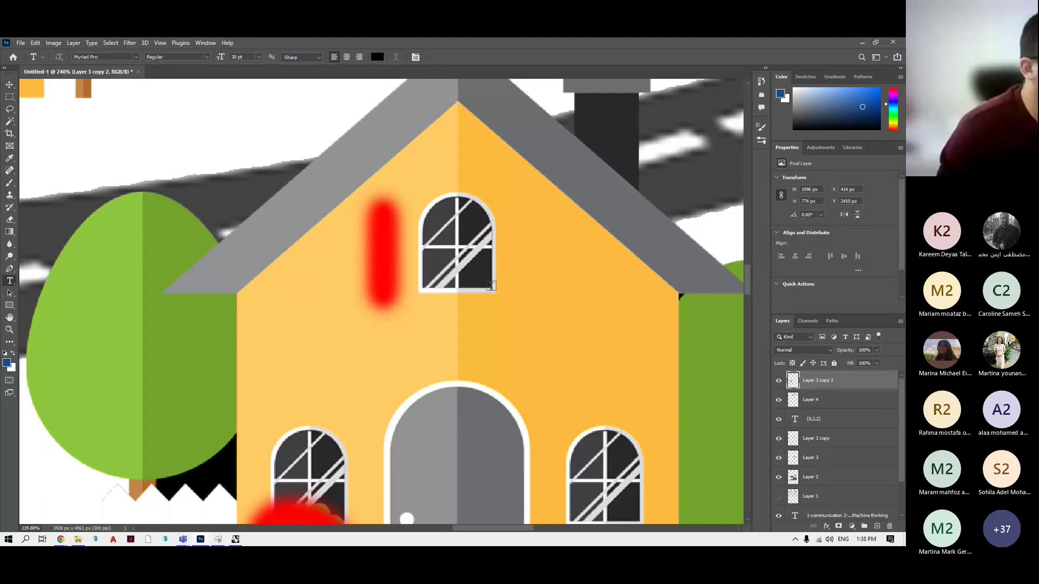
pyautogui.keyDown('alt'); pyautogui.scroll(-3, 545, 223); pyautogui.keyUp('alt')
pyautogui.keyDown('alt'); pyautogui.scroll(4, 497, 238); pyautogui.keyUp('alt')
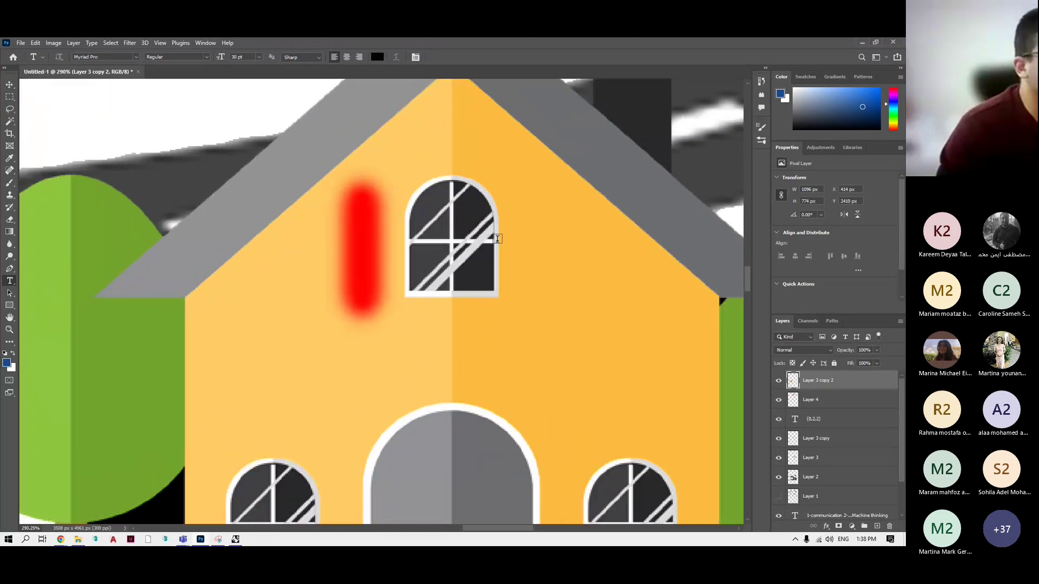
pyautogui.keyDown('alt'); pyautogui.scroll(2, 497, 239); pyautogui.keyUp('alt')
pyautogui.click(10, 182)
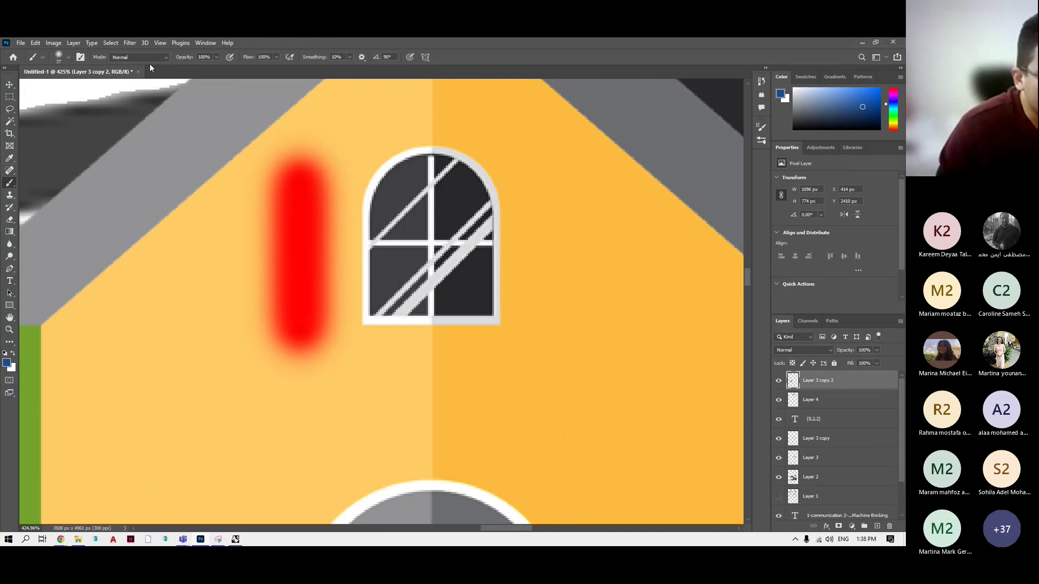
pyautogui.click(68, 57)
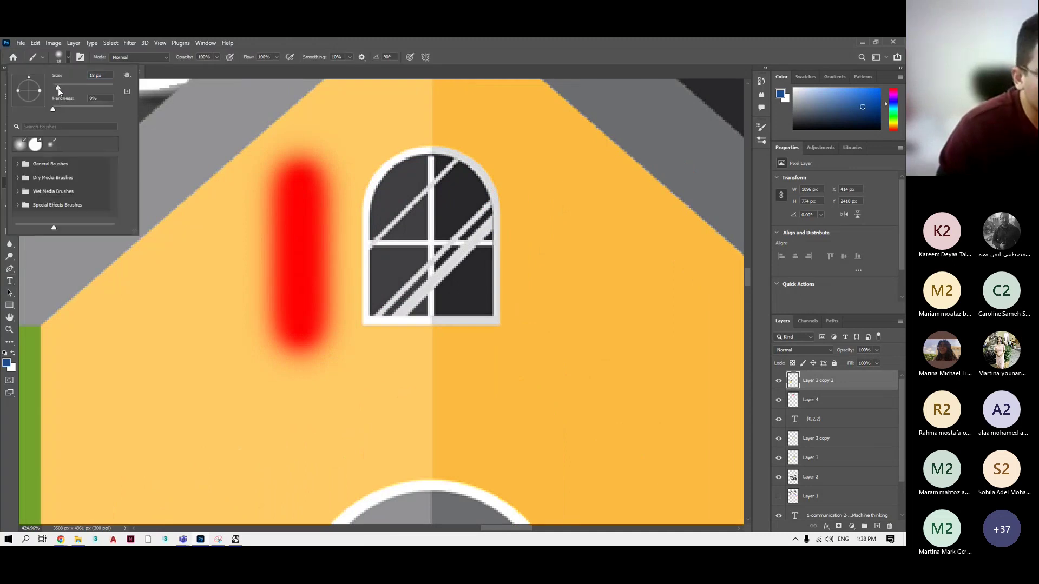
# Paint blue marks around the middle house's upper window on Layer 3 copy 2, and return to Rhino and Grasshopper.
pyautogui.click(515, 336)
pyautogui.moveTo(518, 235); pyautogui.dragTo(518, 254)
pyautogui.moveTo(424, 119); pyautogui.dragTo(444, 127)
pyautogui.click(380, 206)
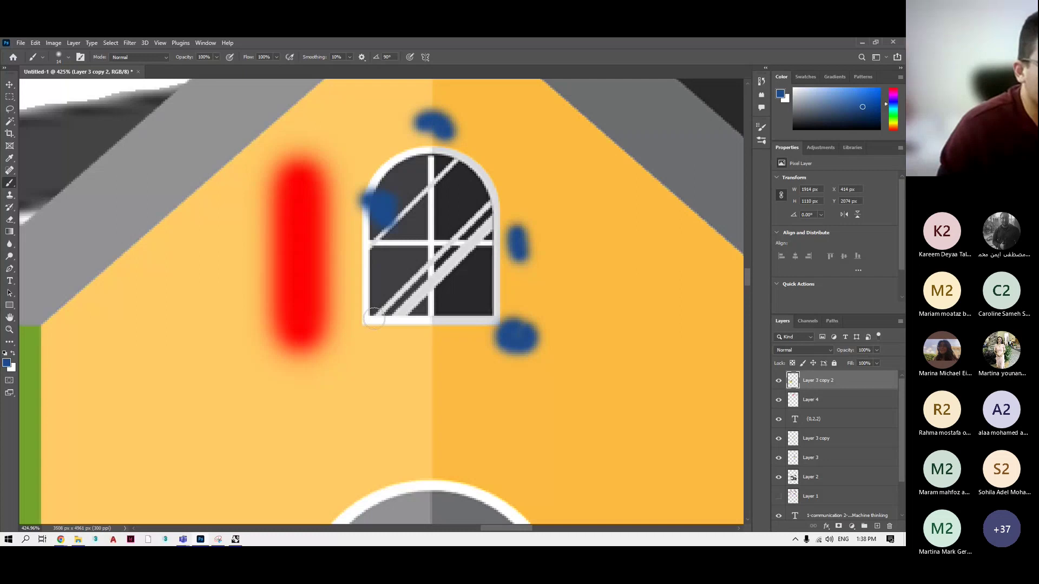
pyautogui.moveTo(373, 316); pyautogui.dragTo(385, 349)
pyautogui.click(399, 353)
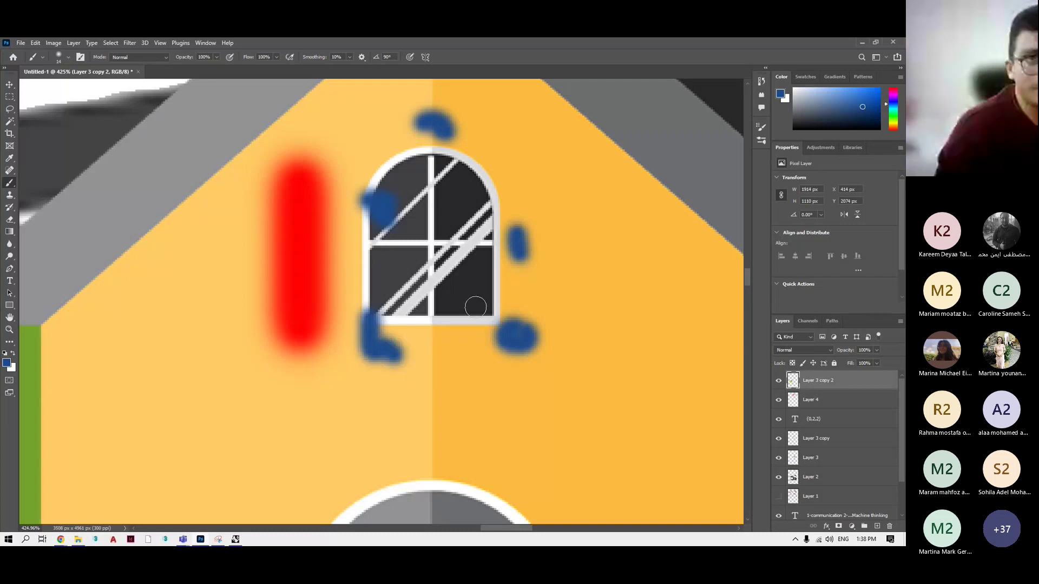
pyautogui.click(862, 43)
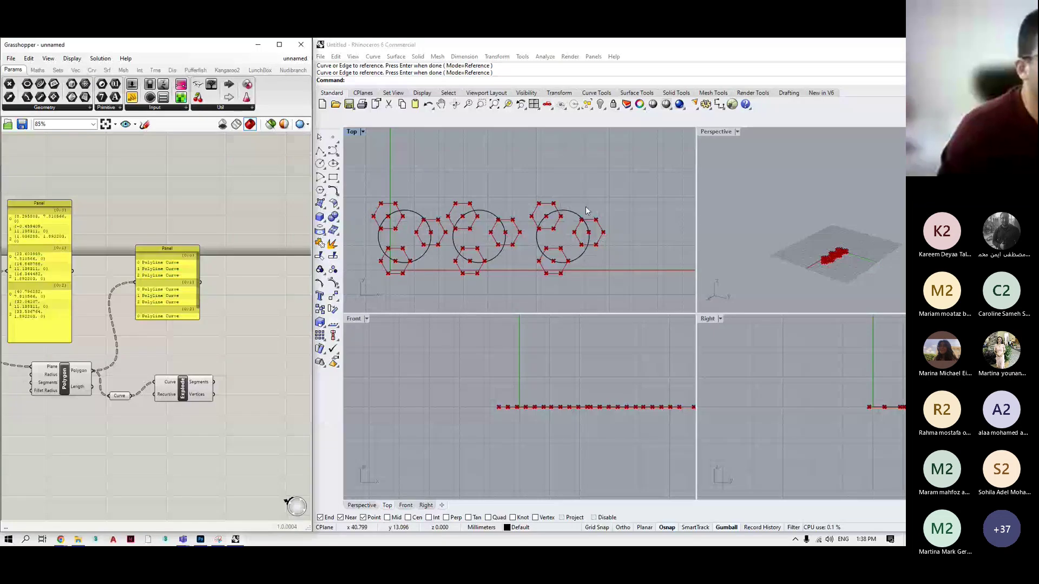
# Add a Panel for the Segments output of Explode and heighten it to list several branches.
pyautogui.scroll(3, 598, 222)
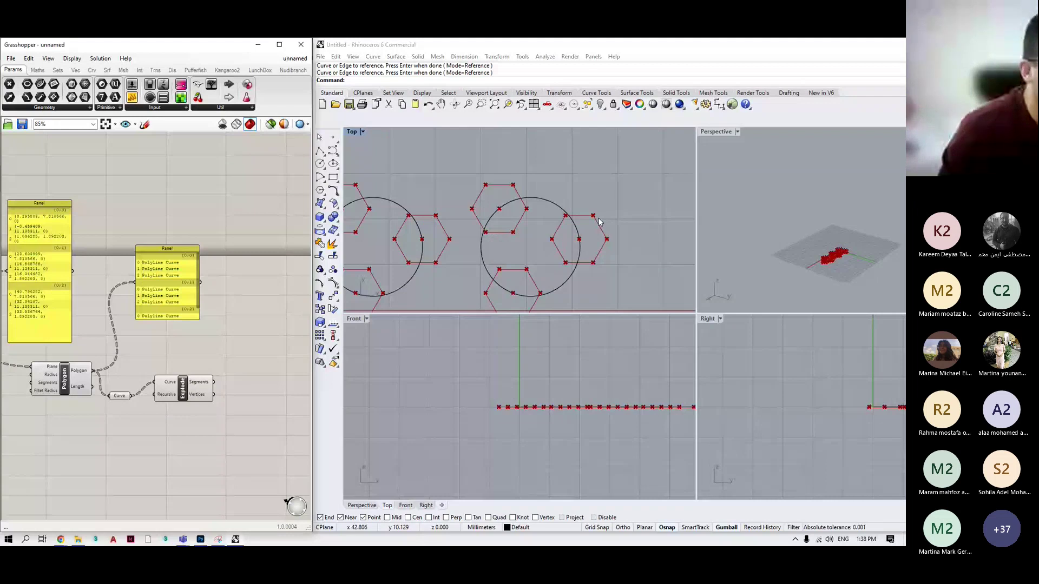
pyautogui.doubleClick(241, 303)
pyautogui.write('//')
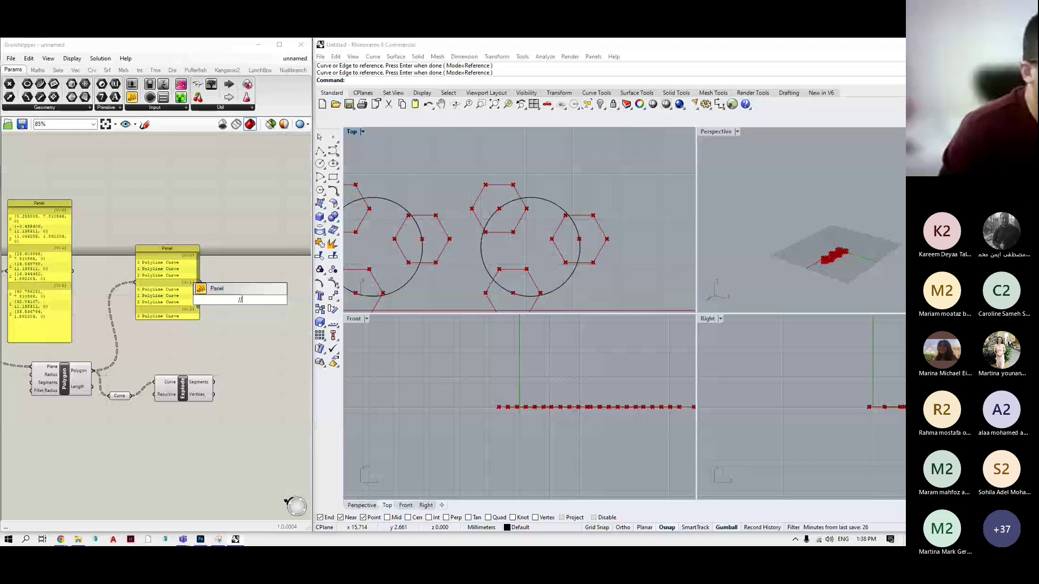
pyautogui.press('Return')
pyautogui.moveTo(292, 304); pyautogui.dragTo(252, 295)
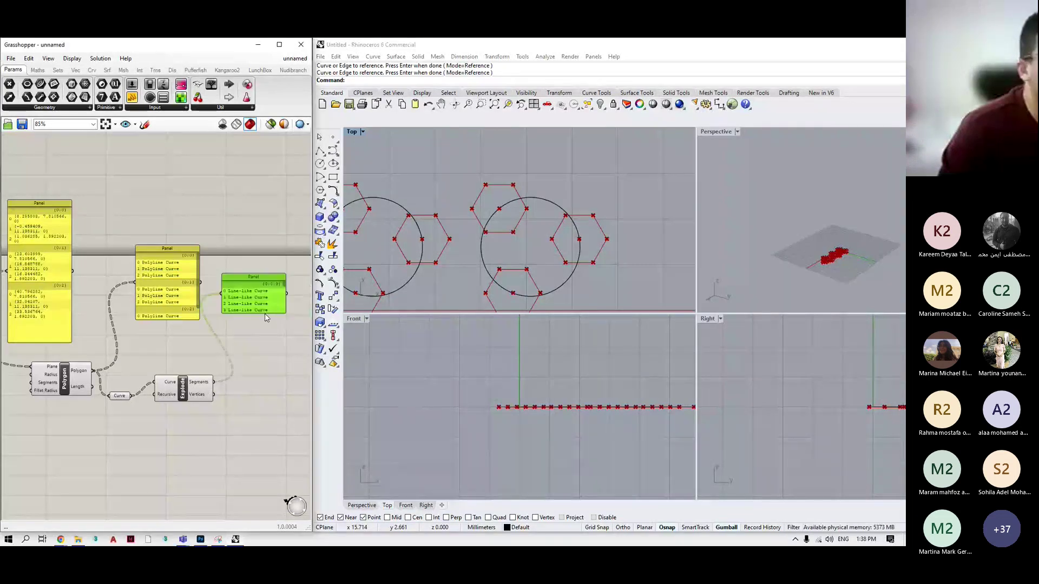
pyautogui.moveTo(213, 382); pyautogui.dragTo(221, 293)
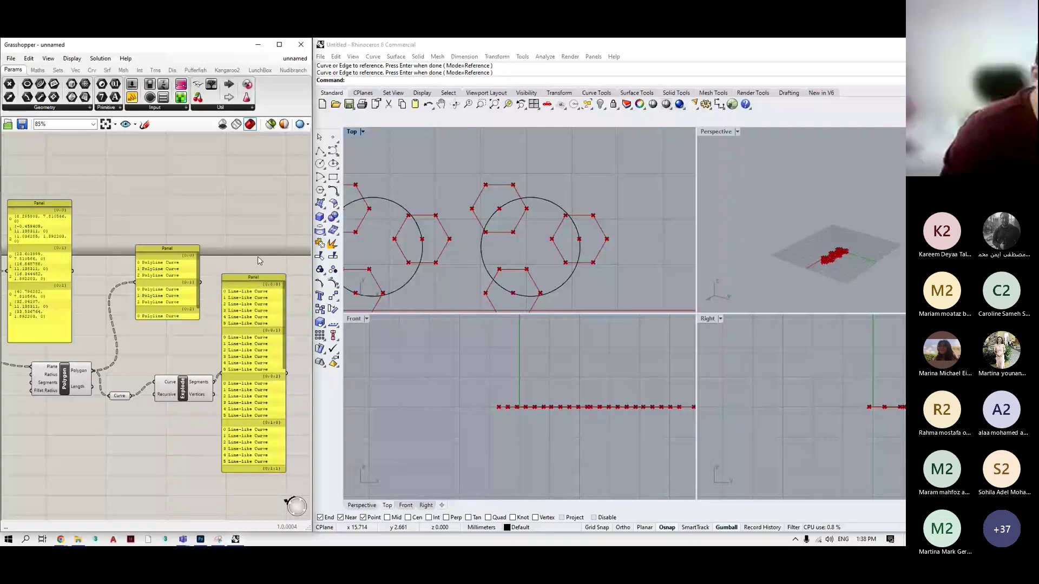
# Rewire the tall Panel from the Segments to the Vertices output of Explode and heighten it further.
pyautogui.click(247, 379)
pyautogui.scroll(-3, 221, 403)
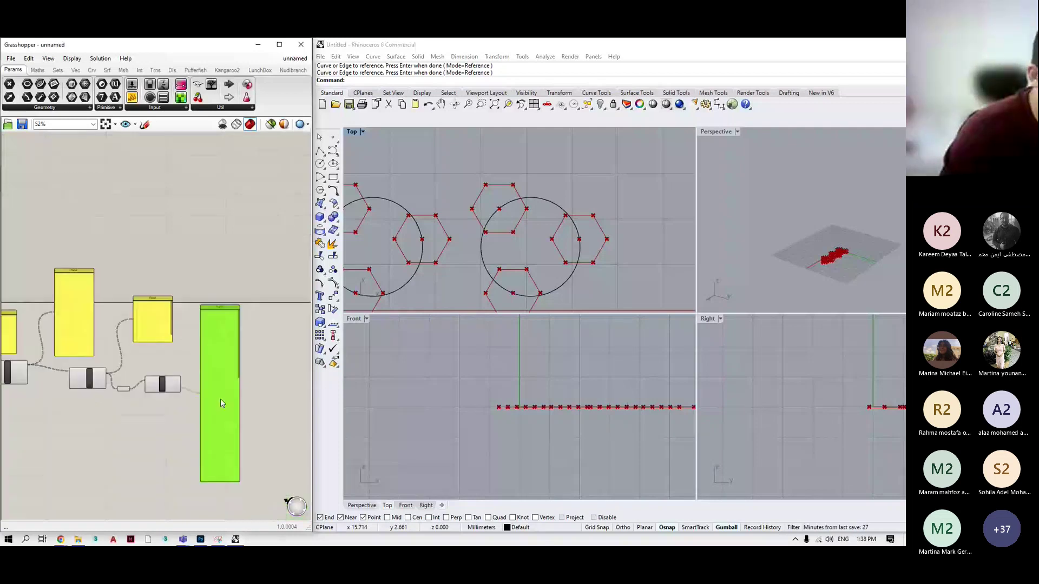
pyautogui.scroll(2, 220, 399)
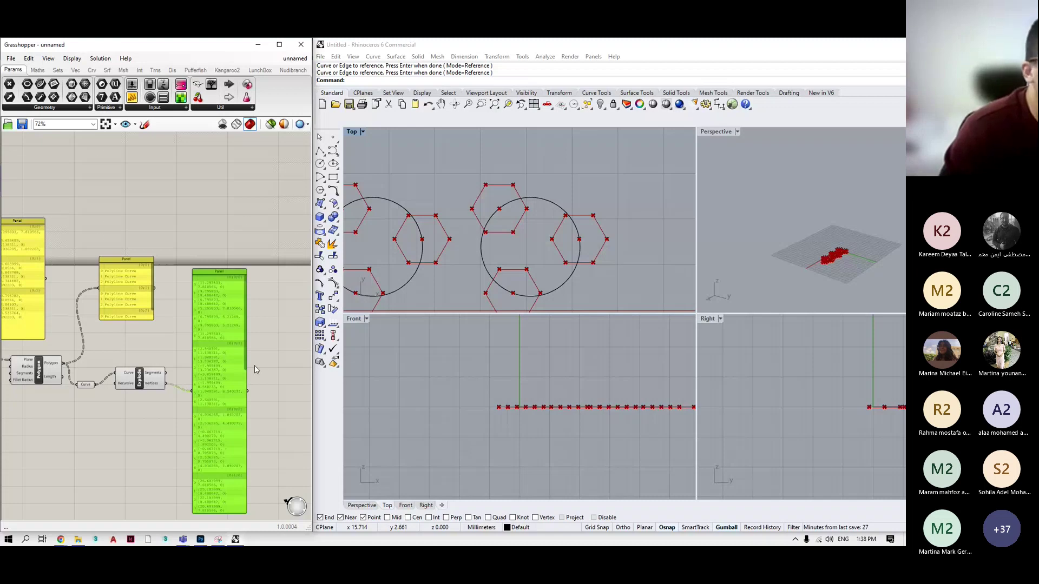
pyautogui.scroll(-2, 233, 411)
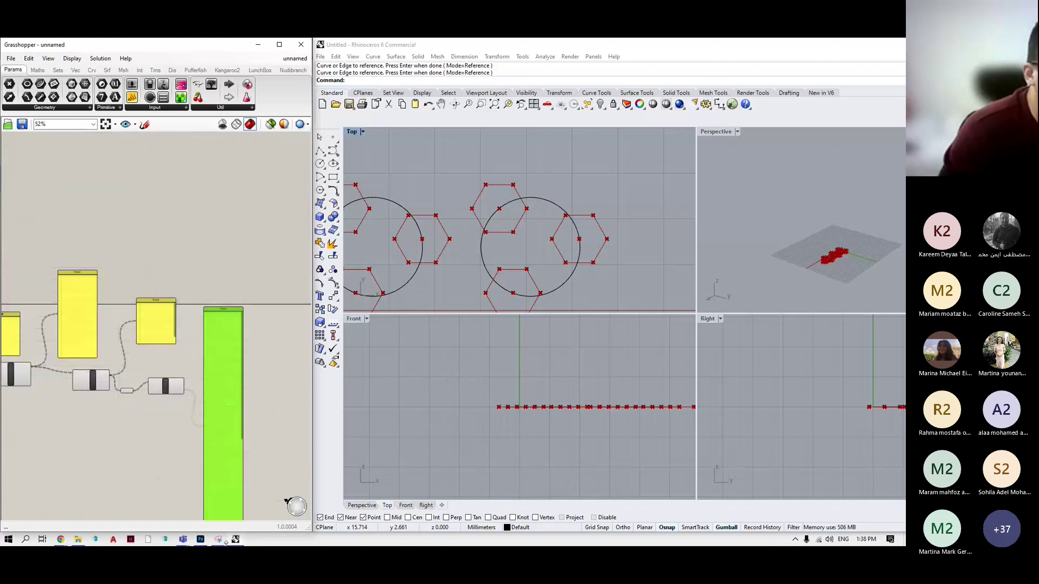
pyautogui.moveTo(212, 328); pyautogui.dragTo(231, 309, button='right')
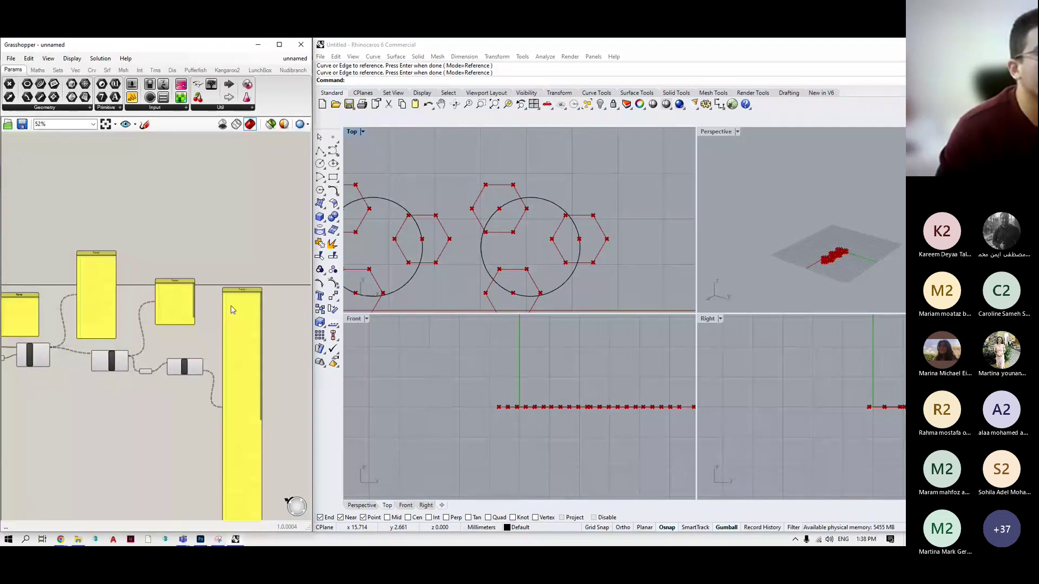
pyautogui.scroll(3, 233, 311)
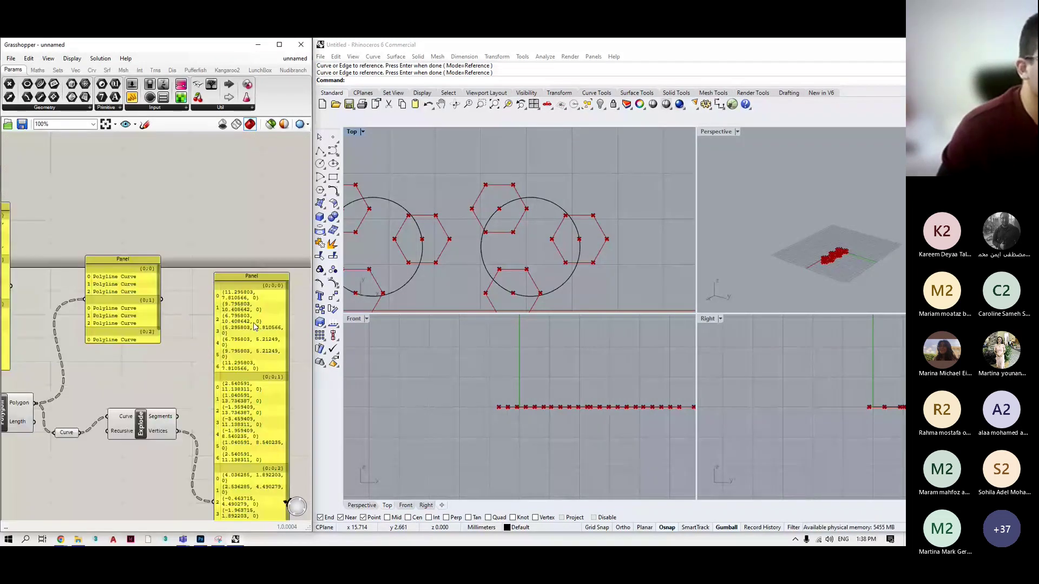
# Heighten the Polygon output Panel until all its branches are listed, for comparison with the vertices Panel.
pyautogui.middleClick(246, 357)
pyautogui.scroll(2, 233, 296)
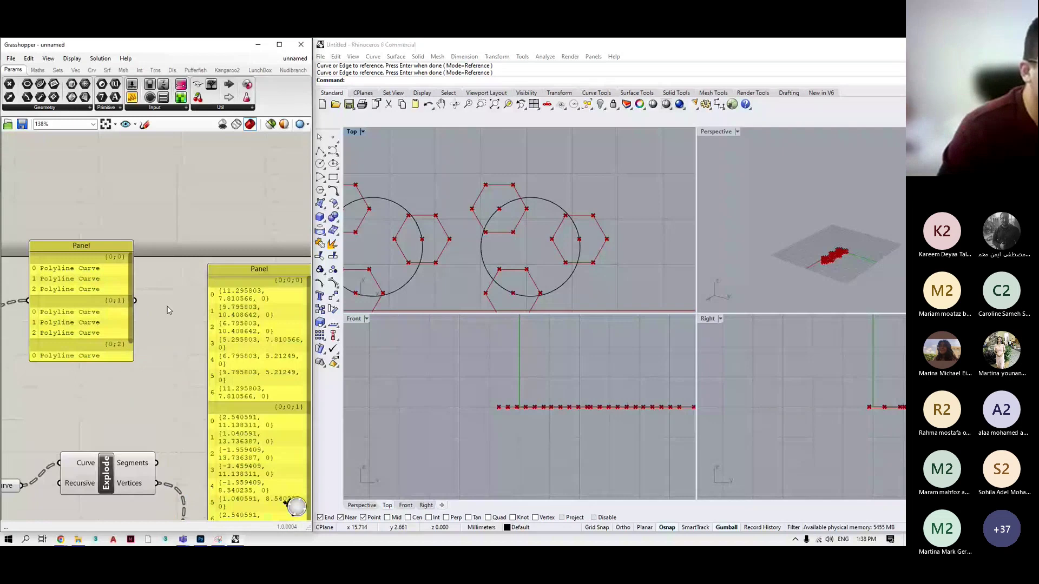
pyautogui.scroll(-3, 168, 310)
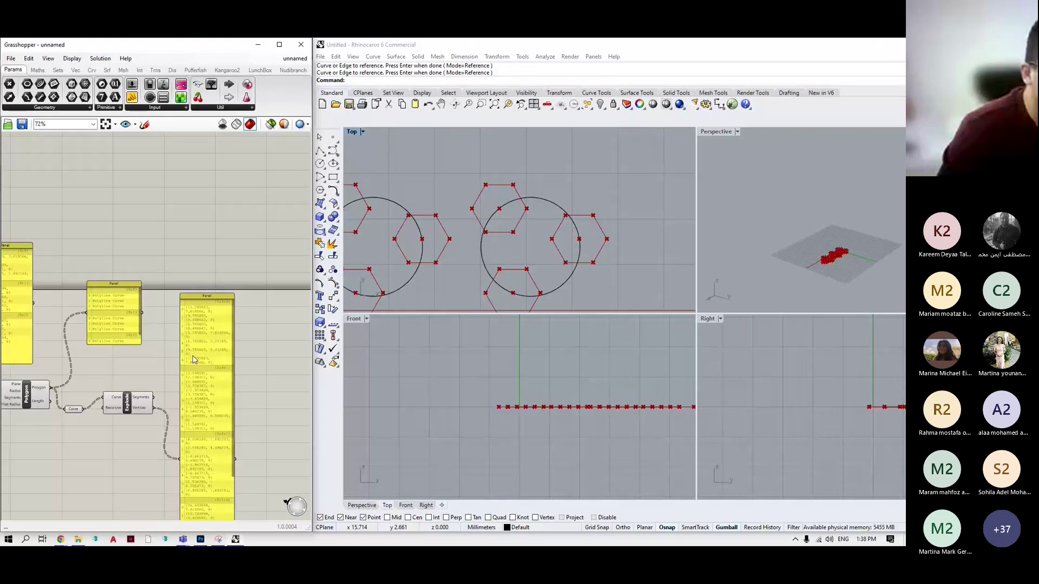
pyautogui.scroll(1, 193, 360)
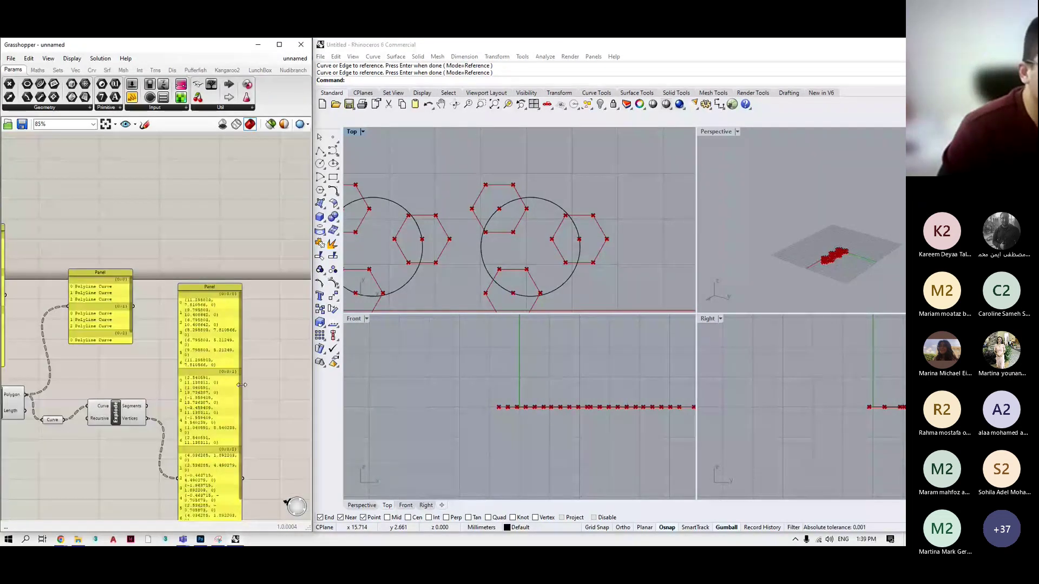
pyautogui.moveTo(109, 344); pyautogui.dragTo(110, 383)
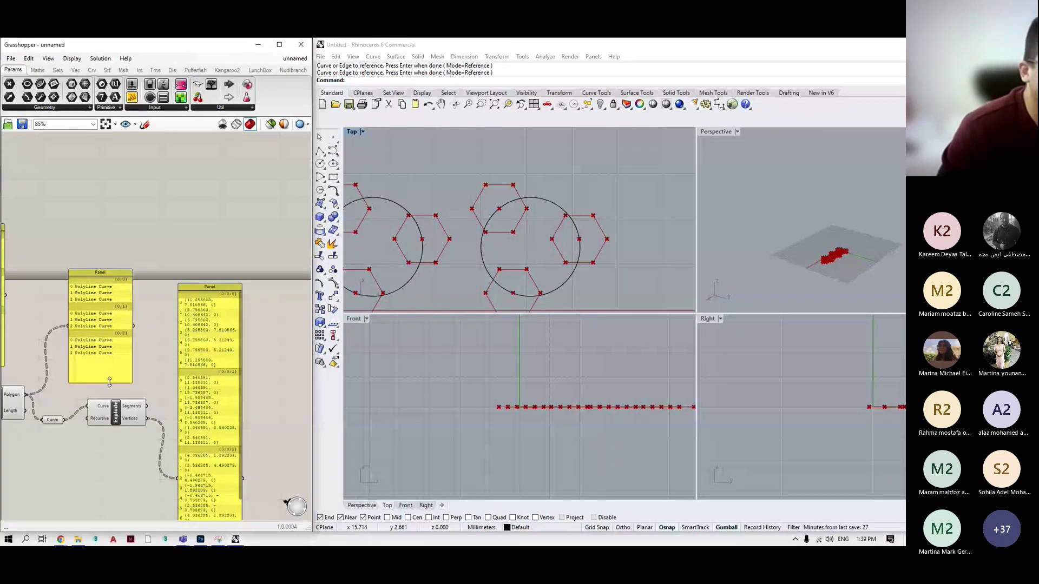
pyautogui.moveTo(110, 382); pyautogui.dragTo(116, 341, button='right')
# Maximise the Top viewport and examine the branch paths in the vertices Panel against the polygons on the circles.
pyautogui.click(333, 335)
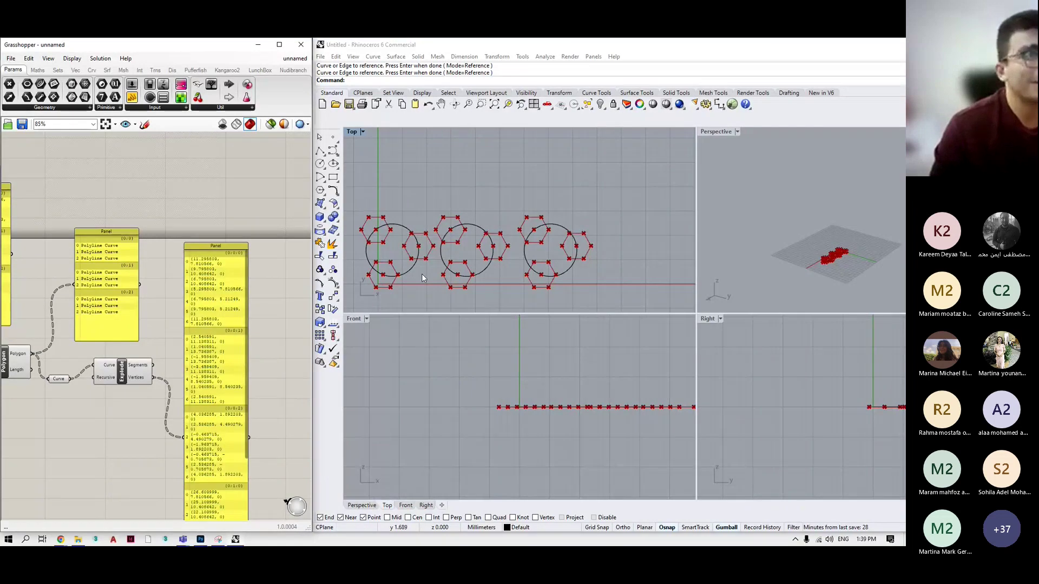
pyautogui.doubleClick(351, 132)
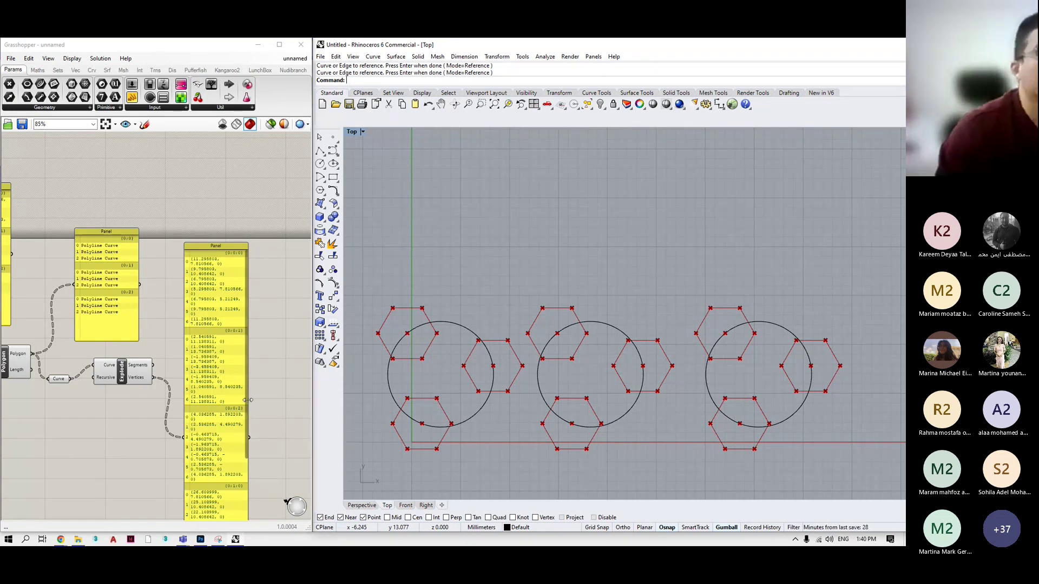
pyautogui.moveTo(247, 405); pyautogui.dragTo(249, 541)
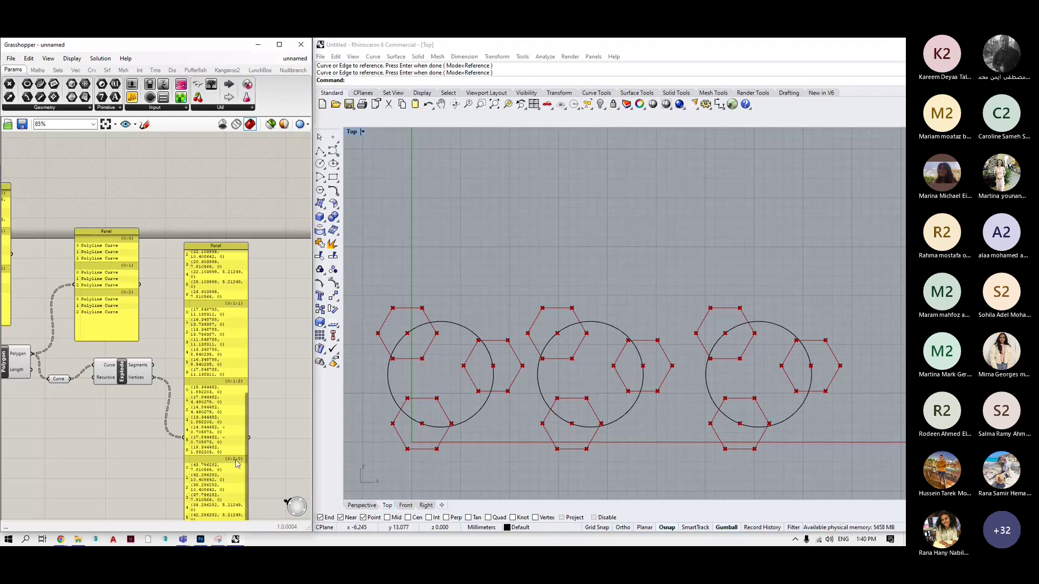
pyautogui.scroll(-3, 236, 463)
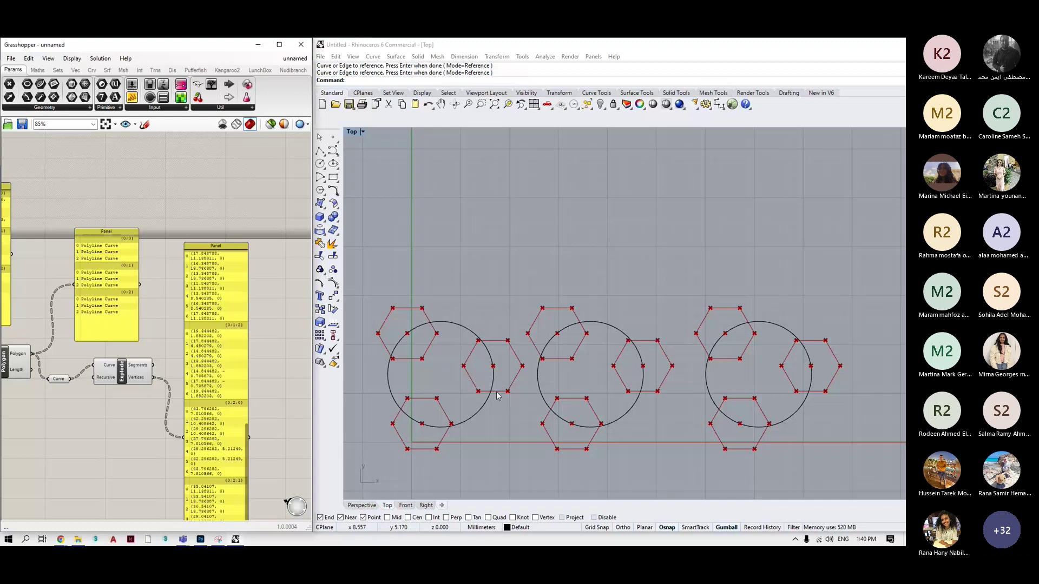
pyautogui.click(250, 474)
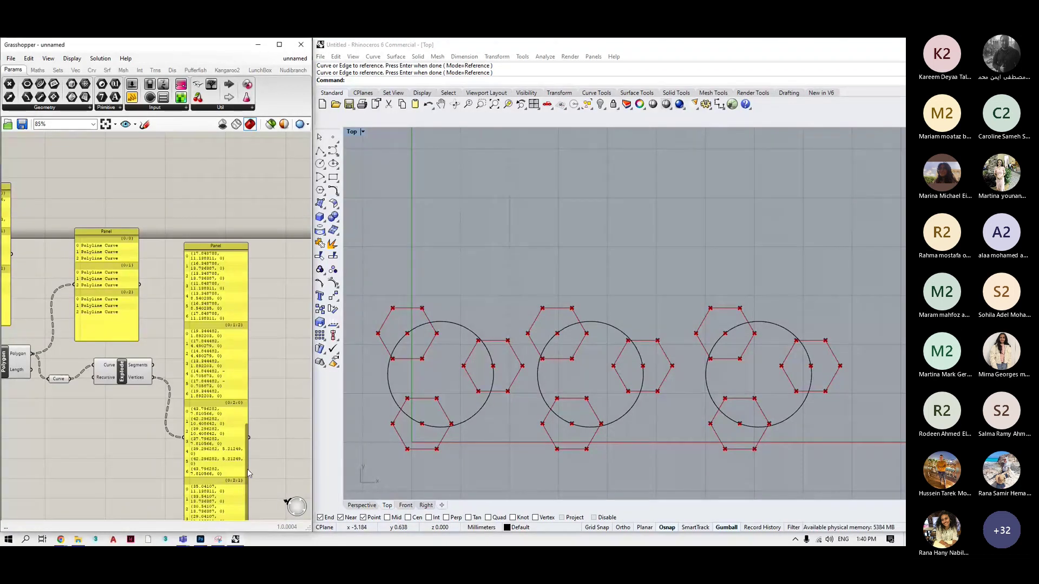
# Return the vertices Panel to its first branch and move the Panel up and farther from Explode, level with the Vertices output.
pyautogui.moveTo(248, 470); pyautogui.dragTo(242, 295)
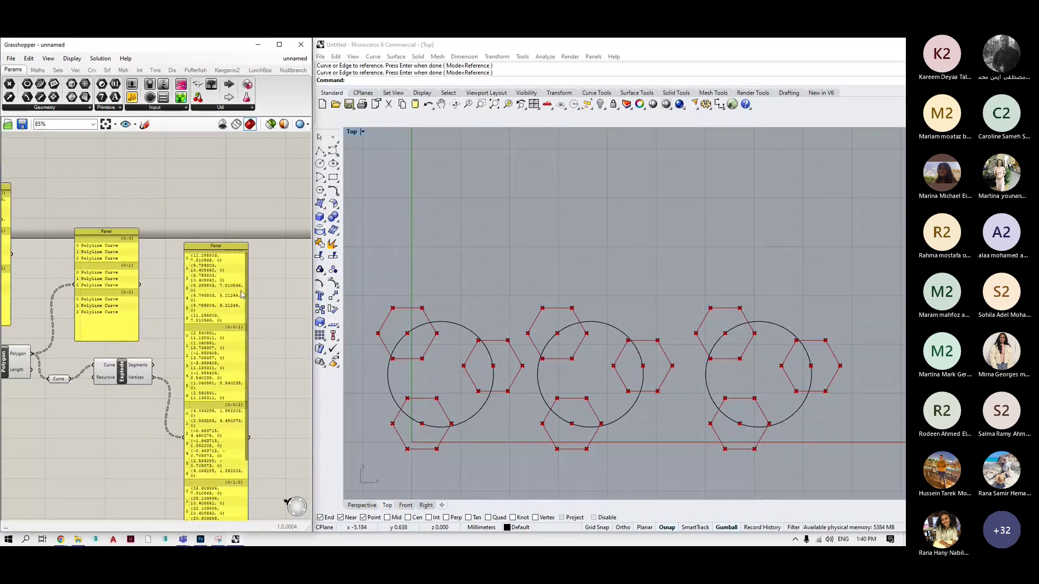
pyautogui.scroll(1, 240, 286)
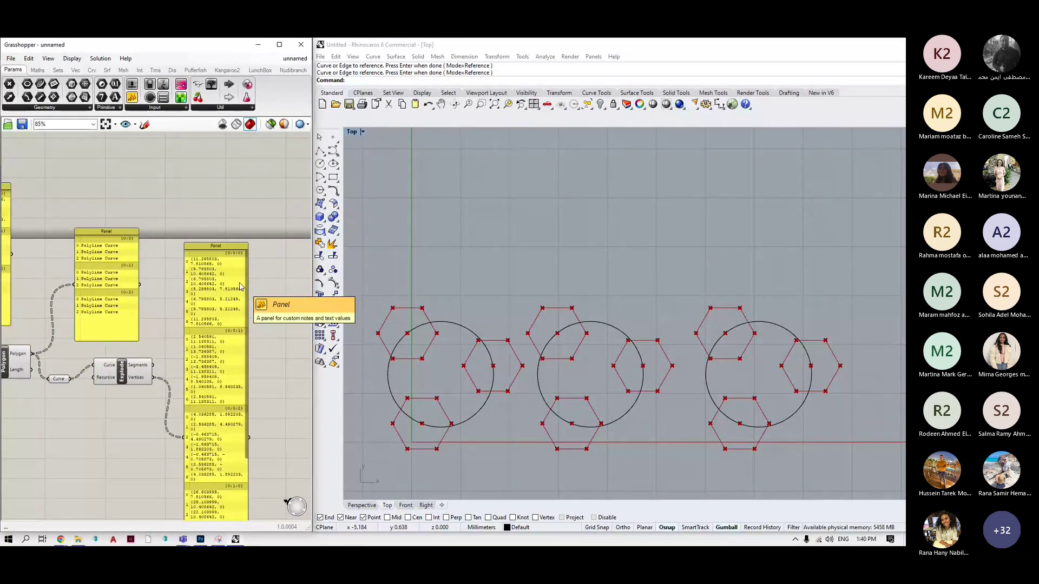
pyautogui.moveTo(215, 247); pyautogui.dragTo(245, 189)
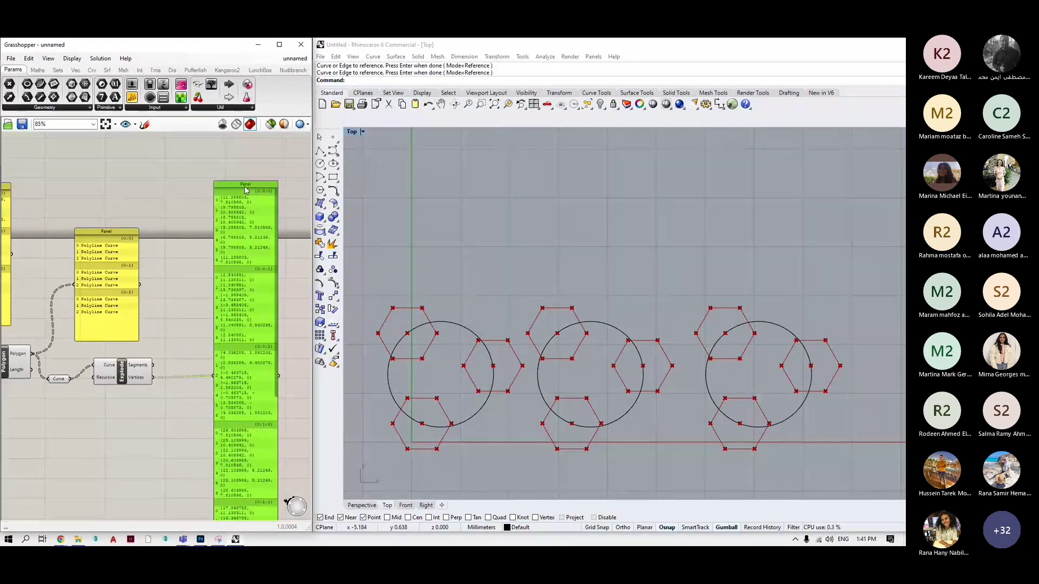
pyautogui.click(142, 419)
pyautogui.scroll(-6, 136, 377)
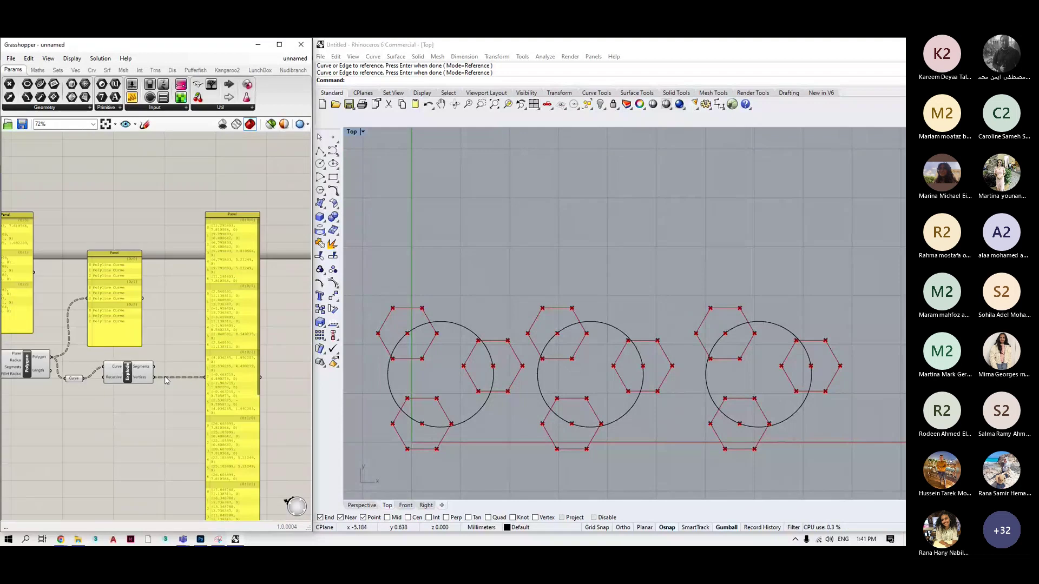
# Examine how data passes from the Curve parameter through Divide Curve, comparing the wire styles into the component and out of Points.
pyautogui.scroll(3, 135, 377)
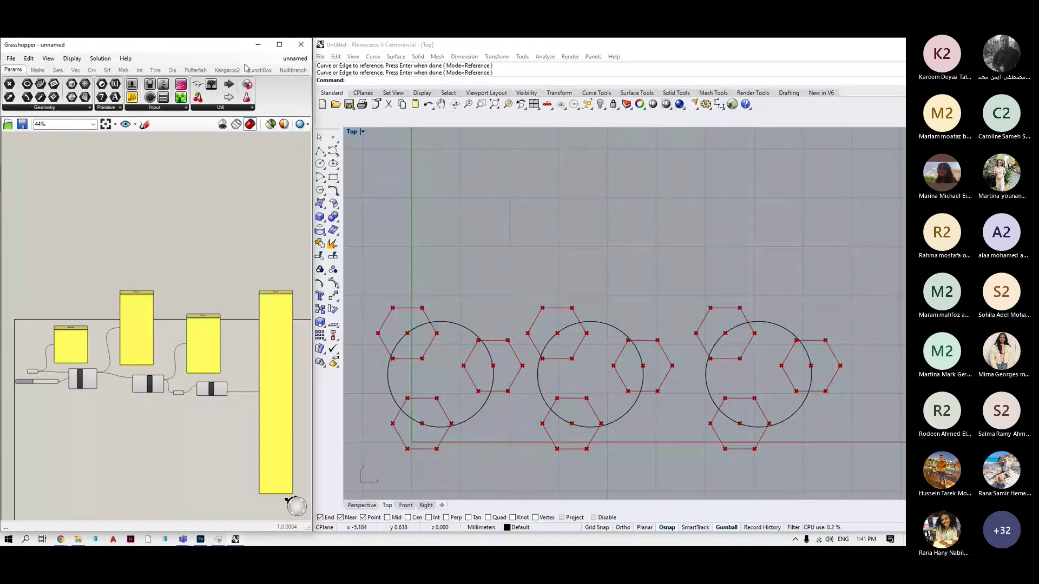
pyautogui.scroll(3, 68, 372)
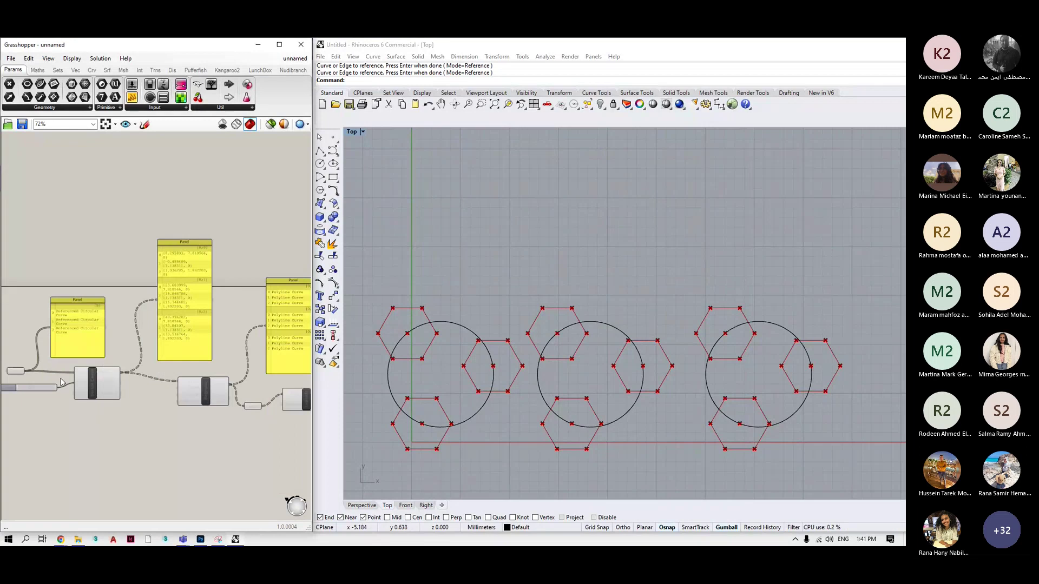
pyautogui.scroll(3, 69, 372)
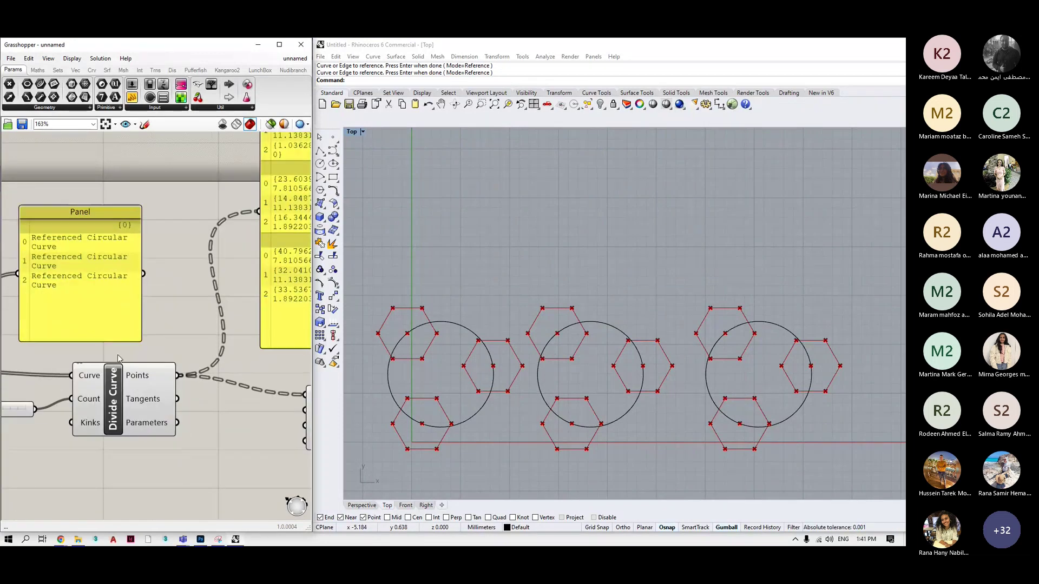
pyautogui.scroll(-1, 124, 359)
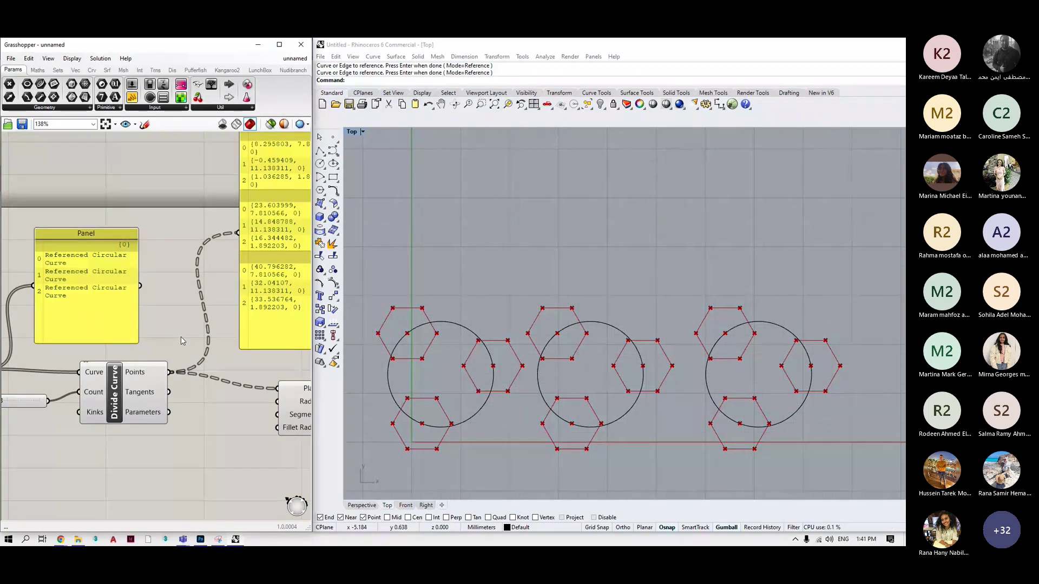
pyautogui.scroll(-4, 215, 332)
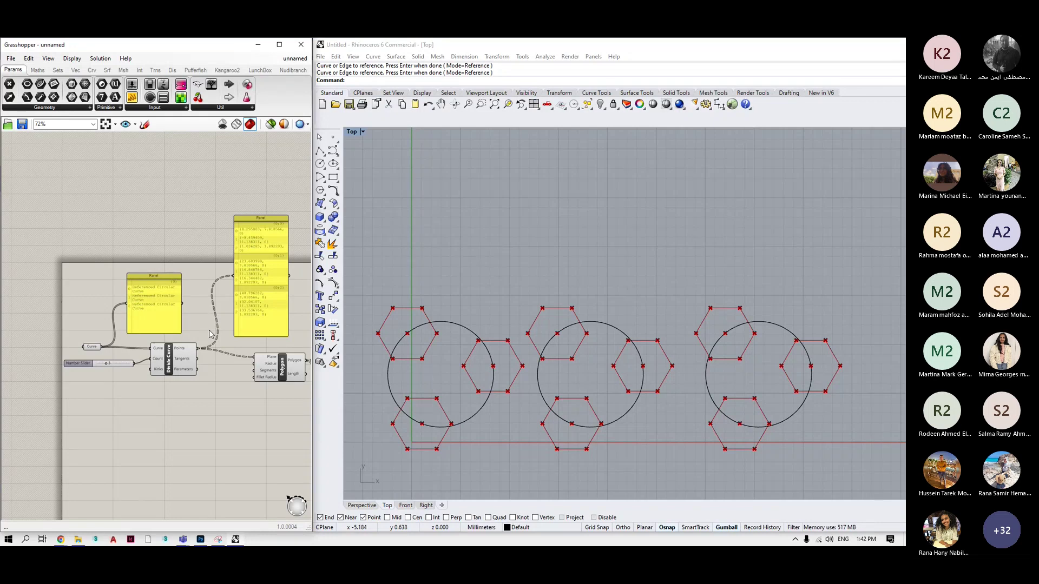
pyautogui.scroll(5, 111, 348)
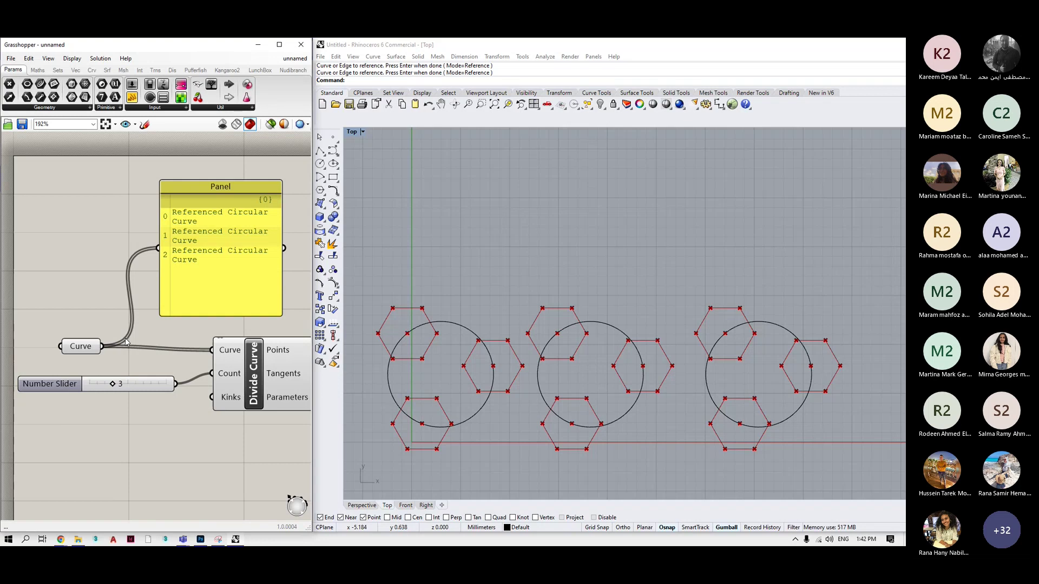
pyautogui.scroll(1, 124, 342)
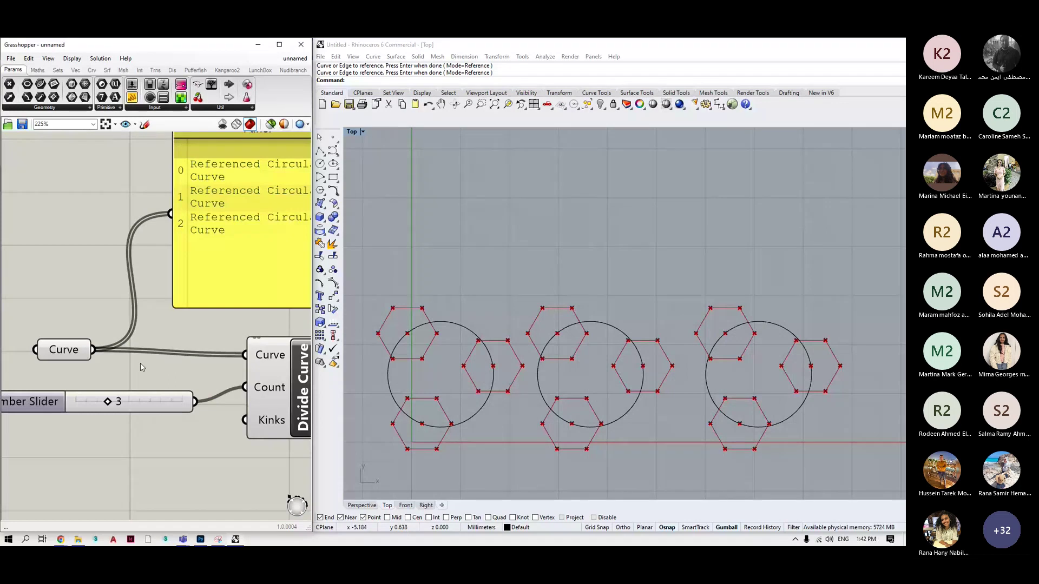
pyautogui.scroll(3, 211, 396)
pyautogui.scroll(1, 234, 394)
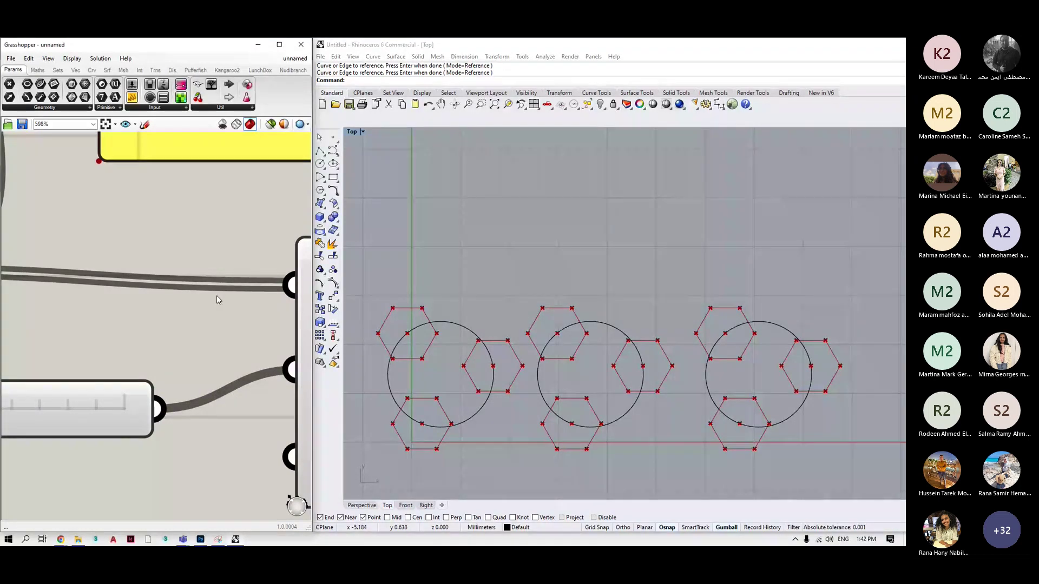
pyautogui.scroll(-5, 216, 295)
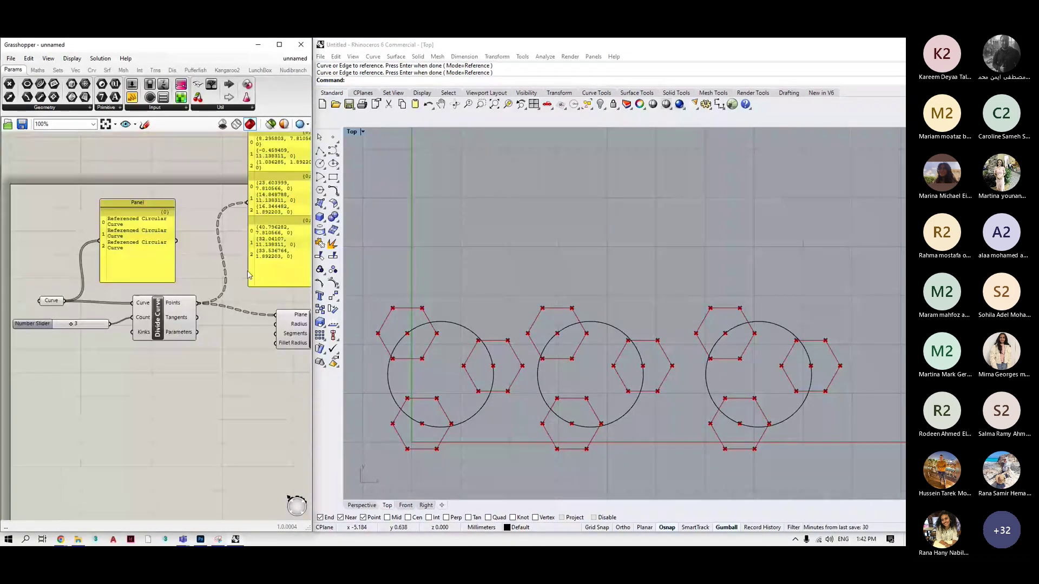
pyautogui.scroll(2, 246, 191)
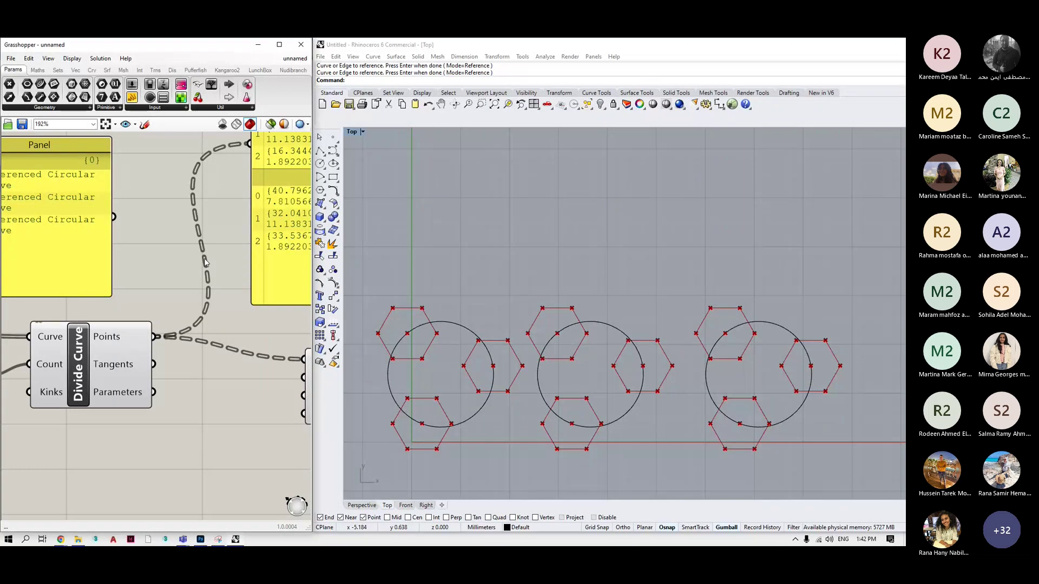
pyautogui.scroll(-3, 204, 274)
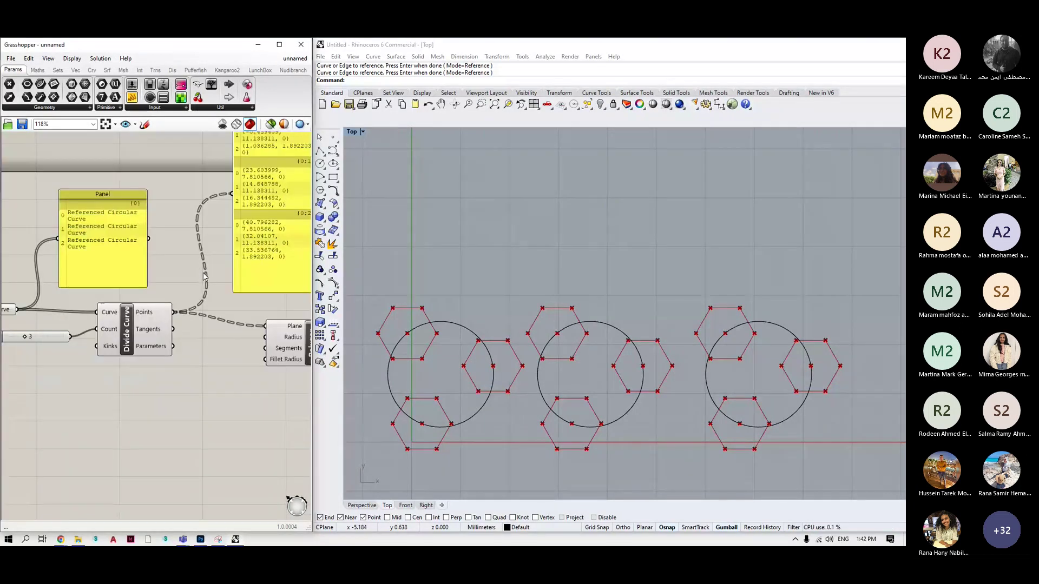
pyautogui.scroll(-3, 205, 274)
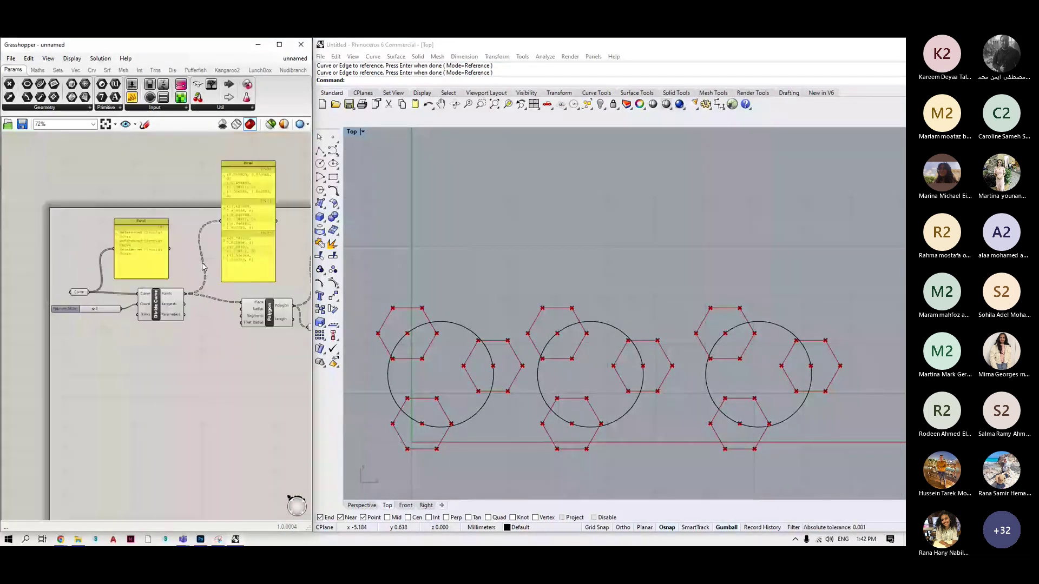
pyautogui.scroll(3, 133, 260)
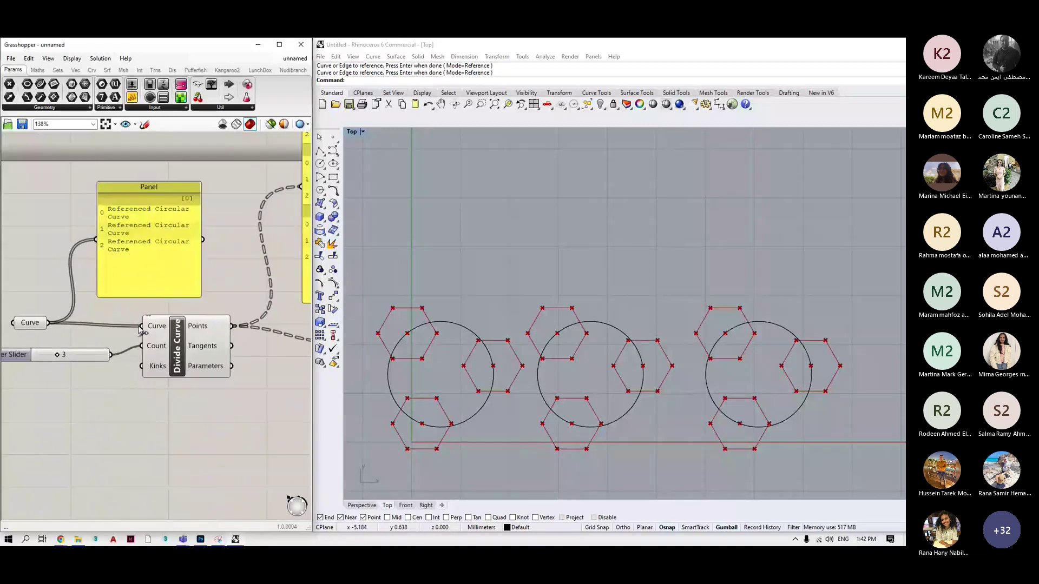
pyautogui.scroll(-3, 142, 331)
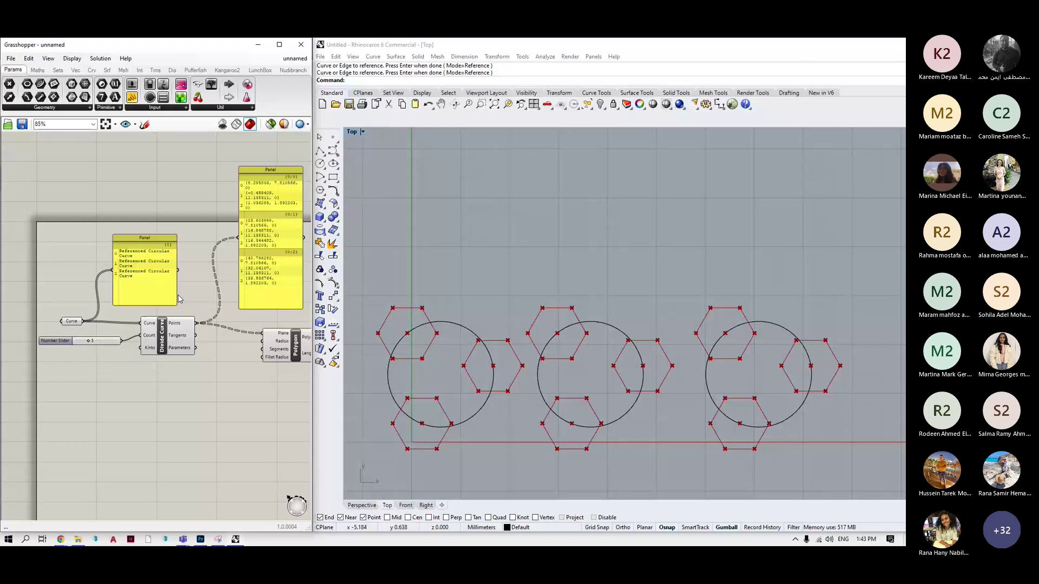
# Compare the Number Slider, Curve and Points wires with the branch paths and items listed in the curve and points Panels.
pyautogui.click(514, 242)
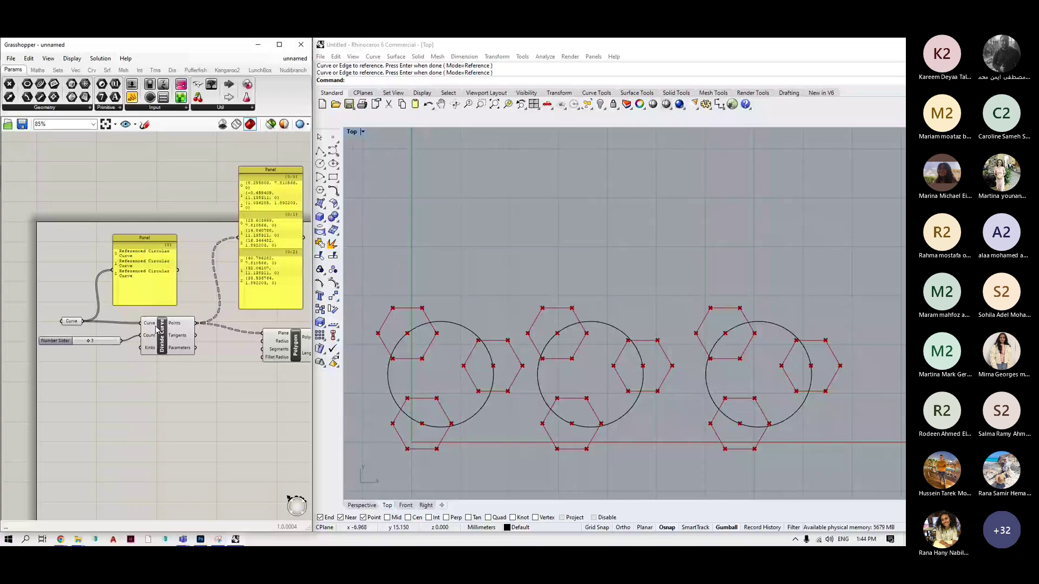
pyautogui.scroll(10, 71, 346)
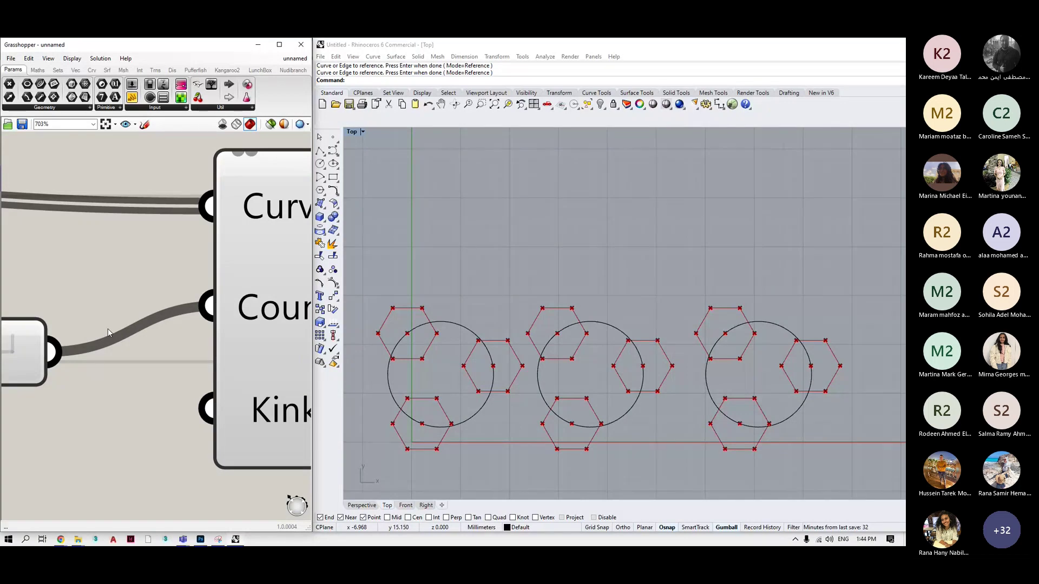
pyautogui.scroll(-5, 108, 329)
pyautogui.scroll(-3, 111, 346)
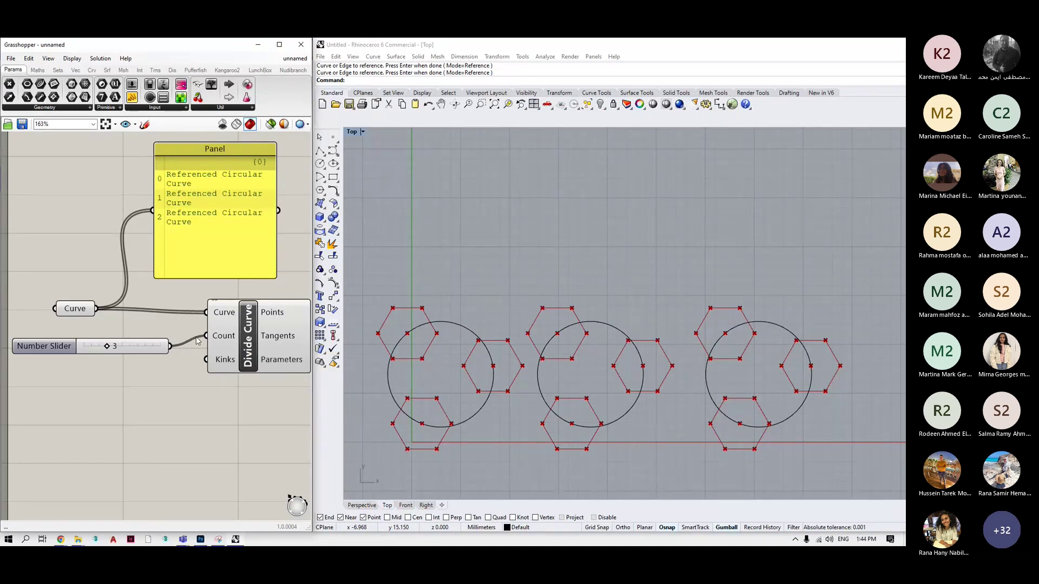
pyautogui.scroll(3, 76, 298)
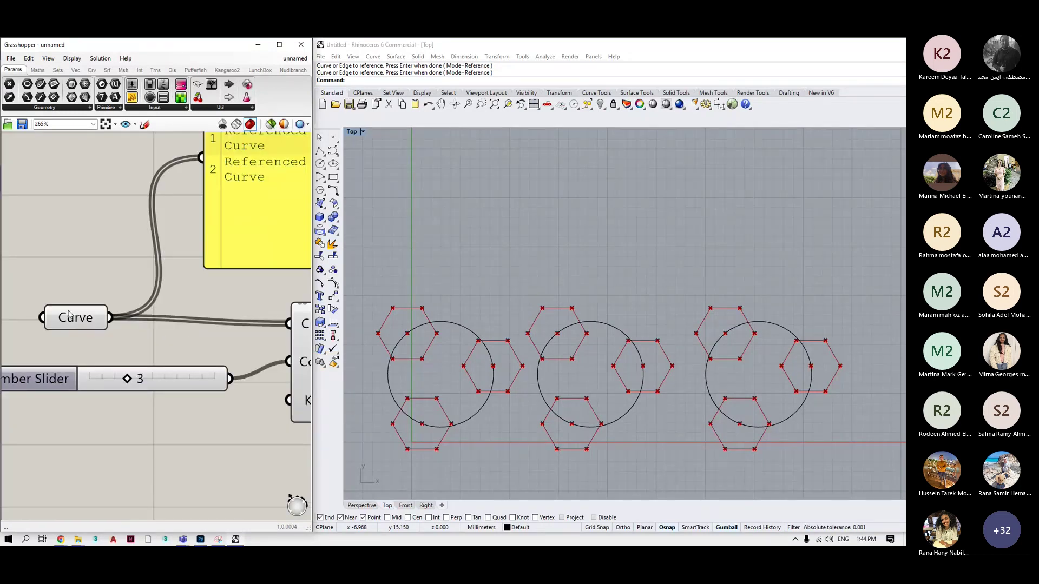
pyautogui.scroll(-2, 68, 314)
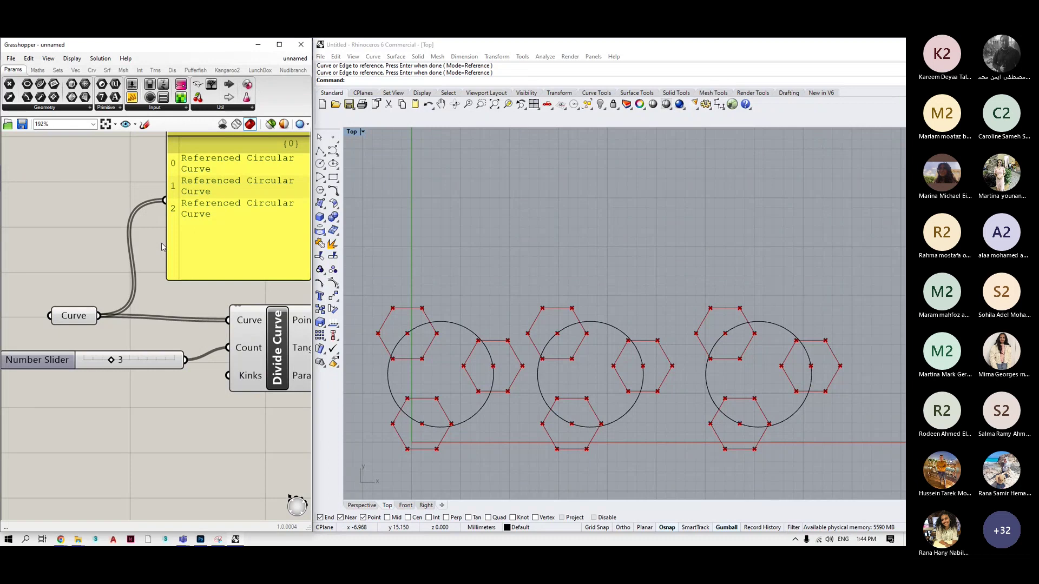
pyautogui.scroll(-5, 90, 250)
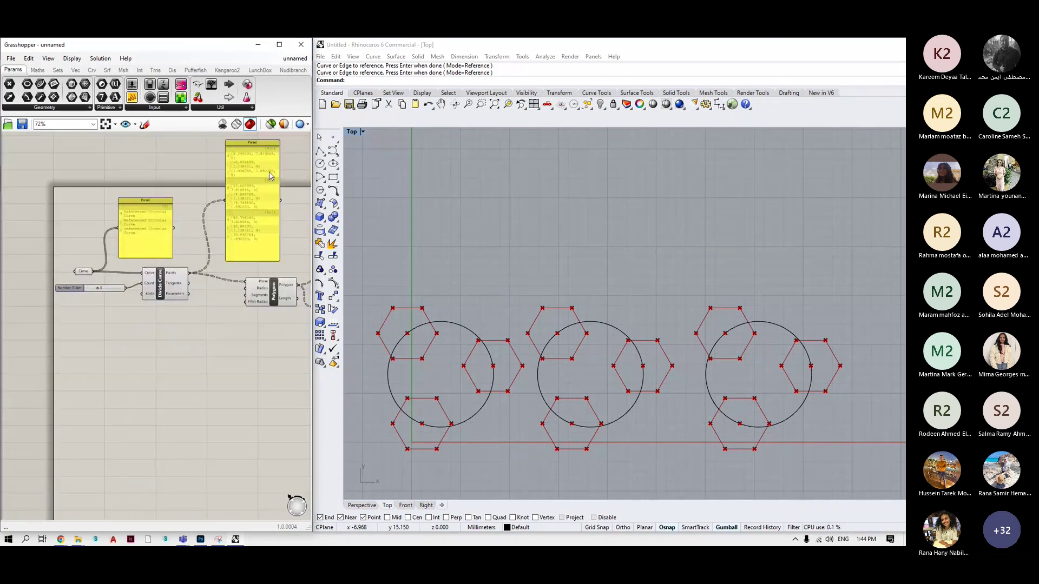
pyautogui.scroll(2, 277, 192)
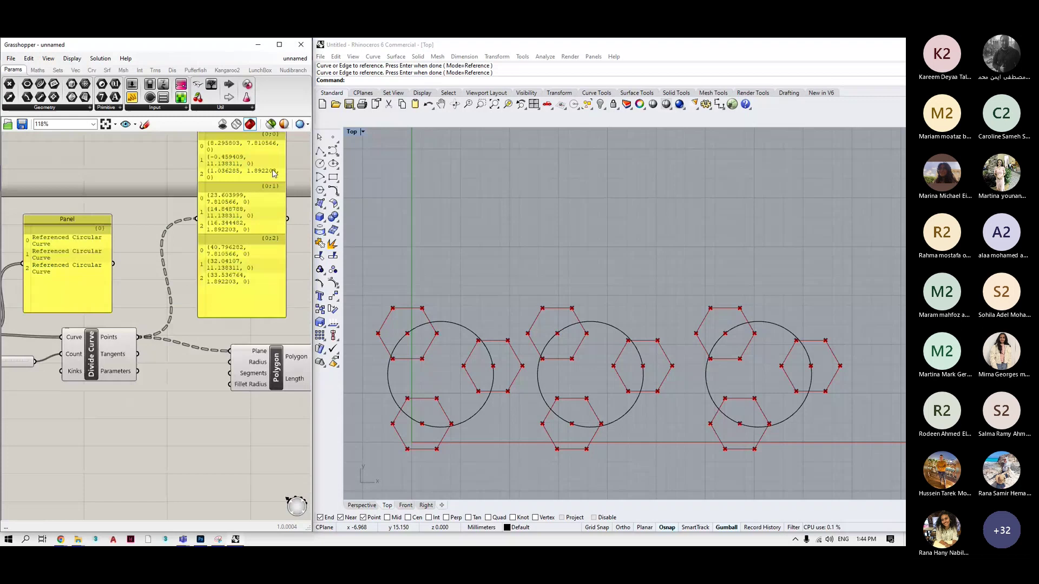
pyautogui.moveTo(274, 173); pyautogui.dragTo(286, 165, button='right')
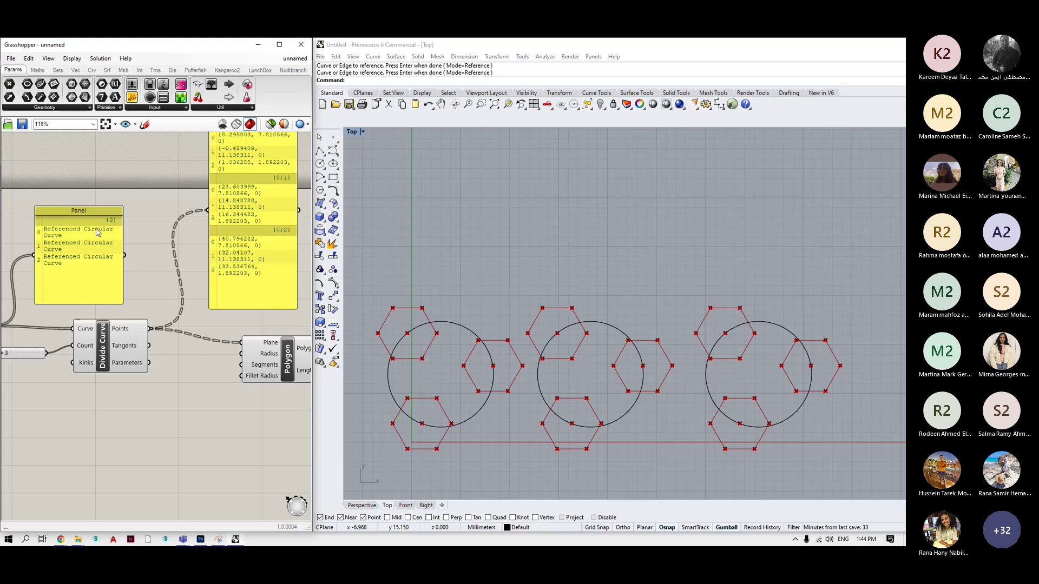
pyautogui.moveTo(284, 136); pyautogui.dragTo(258, 154, button='right')
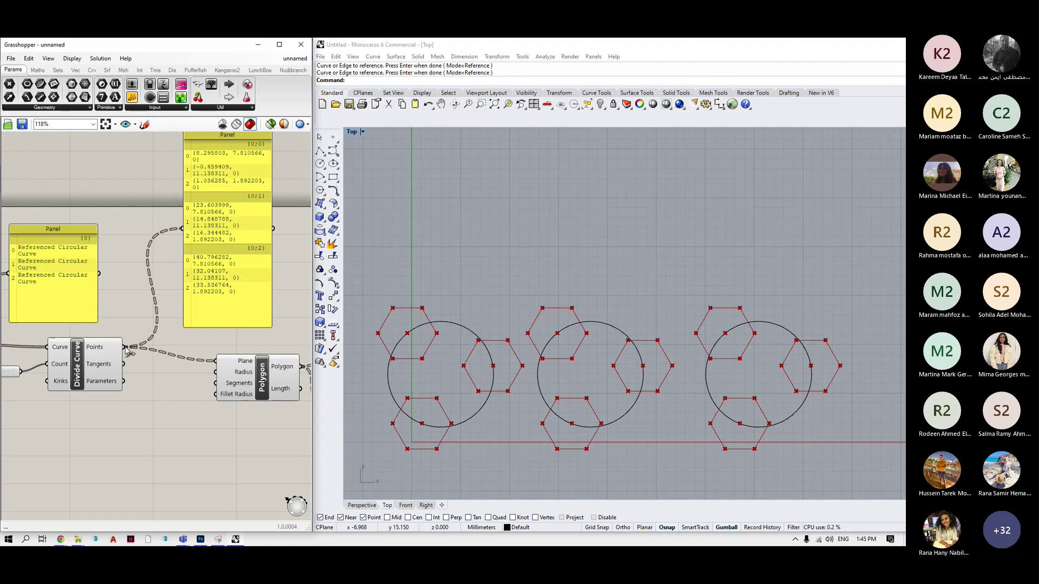
pyautogui.scroll(3, 126, 349)
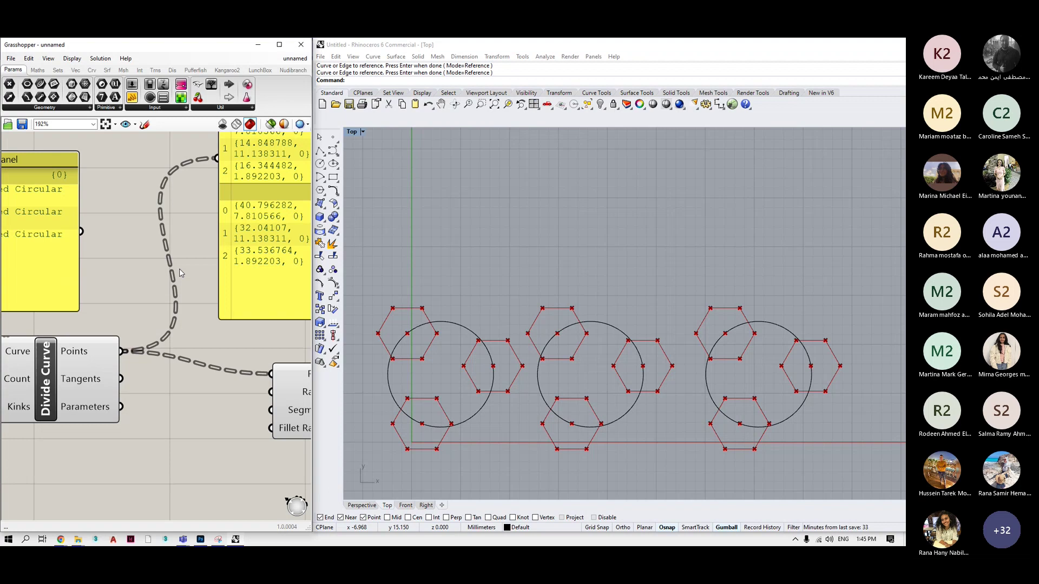
pyautogui.scroll(-4, 145, 258)
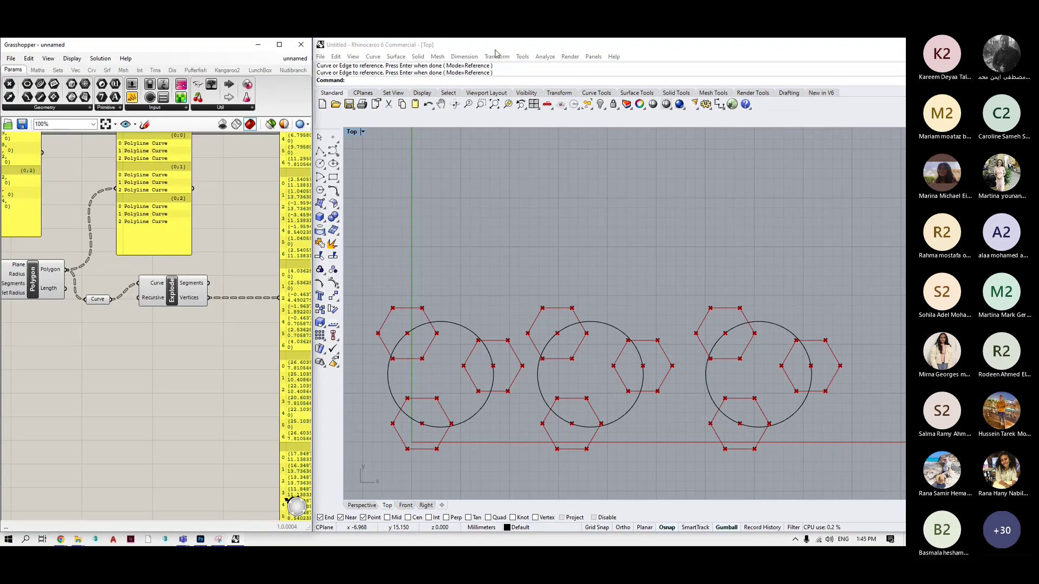
# Switch to Photoshop, review the whole numbered road-and-houses illustration of tree paths, and return to Grasshopper and Rhino.
pyautogui.click(200, 540)
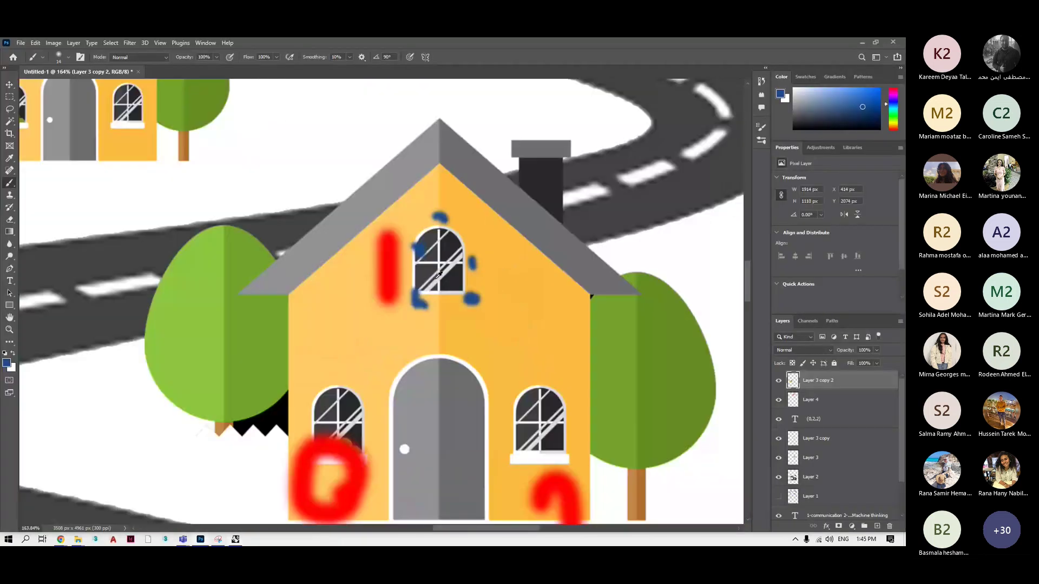
pyautogui.keyDown('alt'); pyautogui.scroll(-5, 439, 273); pyautogui.keyUp('alt')
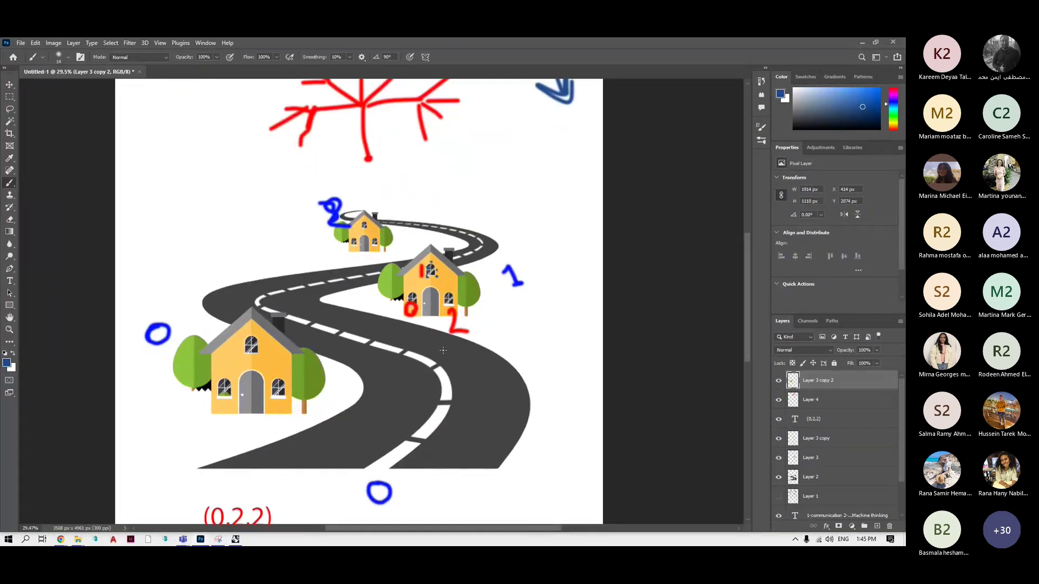
pyautogui.click(860, 43)
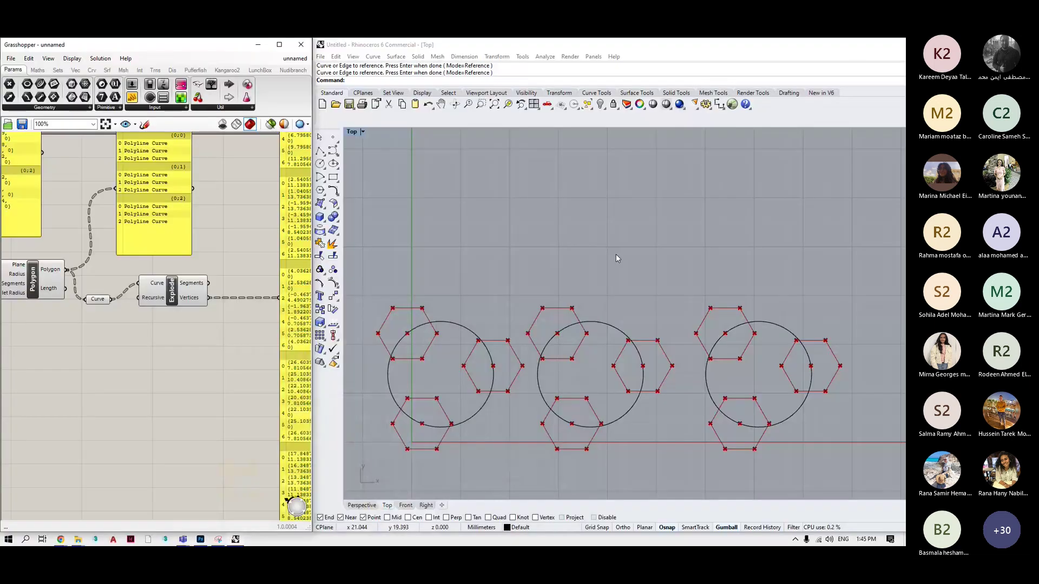
# Examine the item indices and branch path in the Panel that lists the three referenced circles.
pyautogui.scroll(-3, 150, 332)
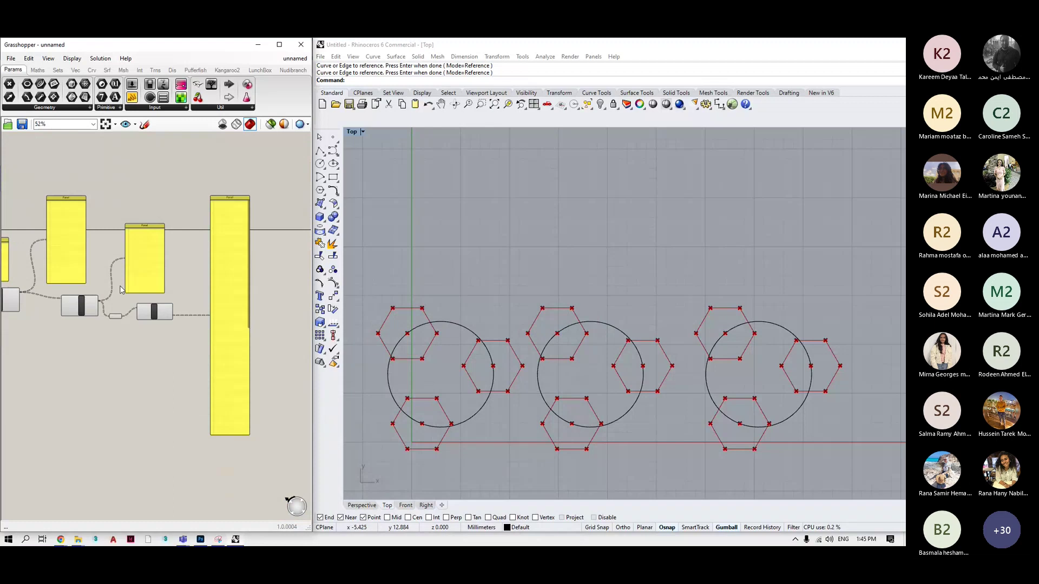
pyautogui.scroll(3, 89, 237)
pyautogui.scroll(5, 89, 237)
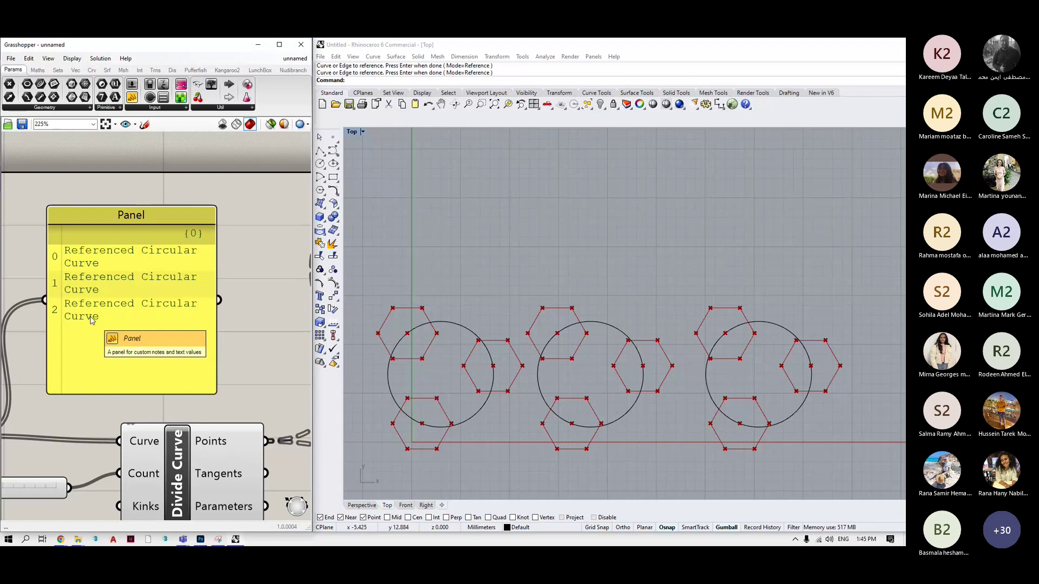
pyautogui.scroll(-2, 144, 263)
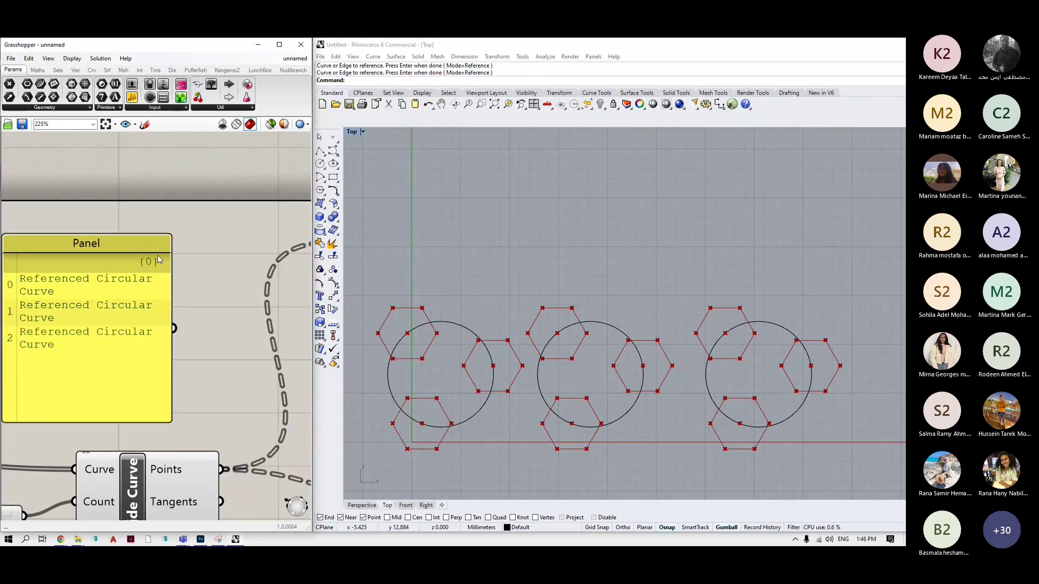
# Move the Panel that lists the referenced circles up, clear of the Divide Curve component.
pyautogui.scroll(-2, 157, 254)
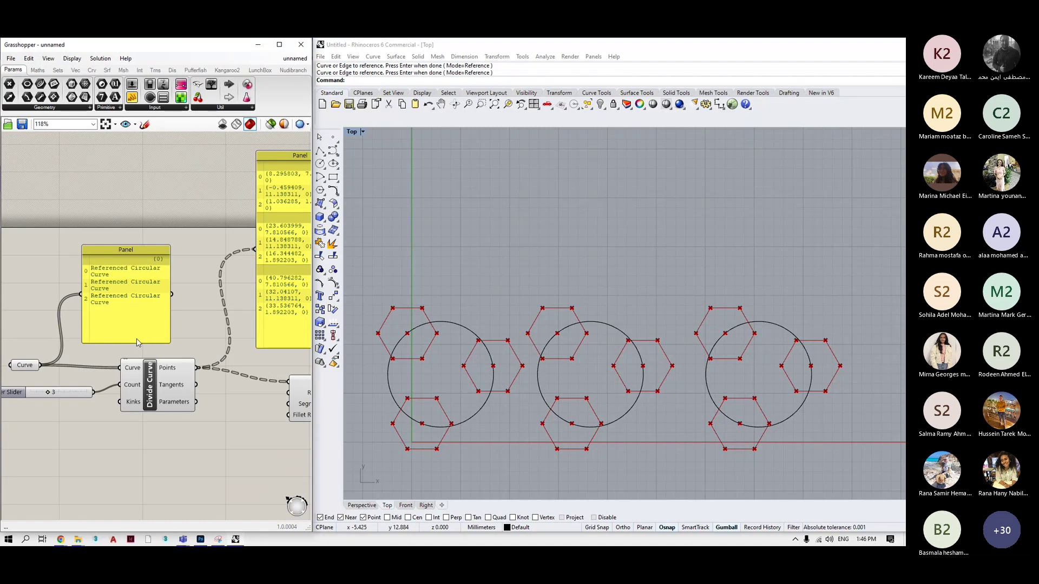
pyautogui.moveTo(136, 250); pyautogui.dragTo(95, 196)
pyautogui.click(137, 319)
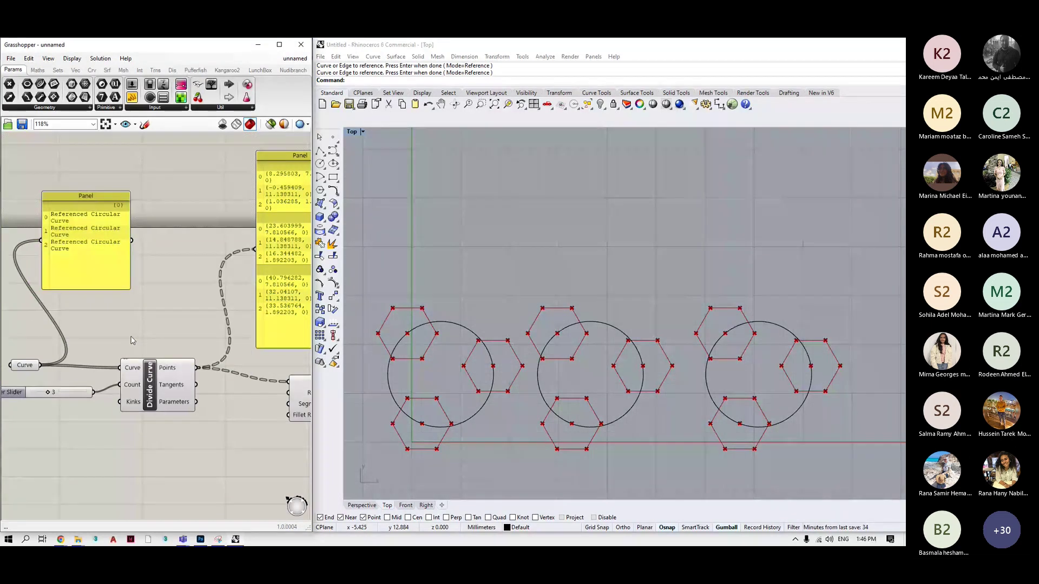
# Add a second Curve parameter and wire it between the original Curve parameter and the Panel listing the referenced circles.
pyautogui.doubleClick(129, 330)
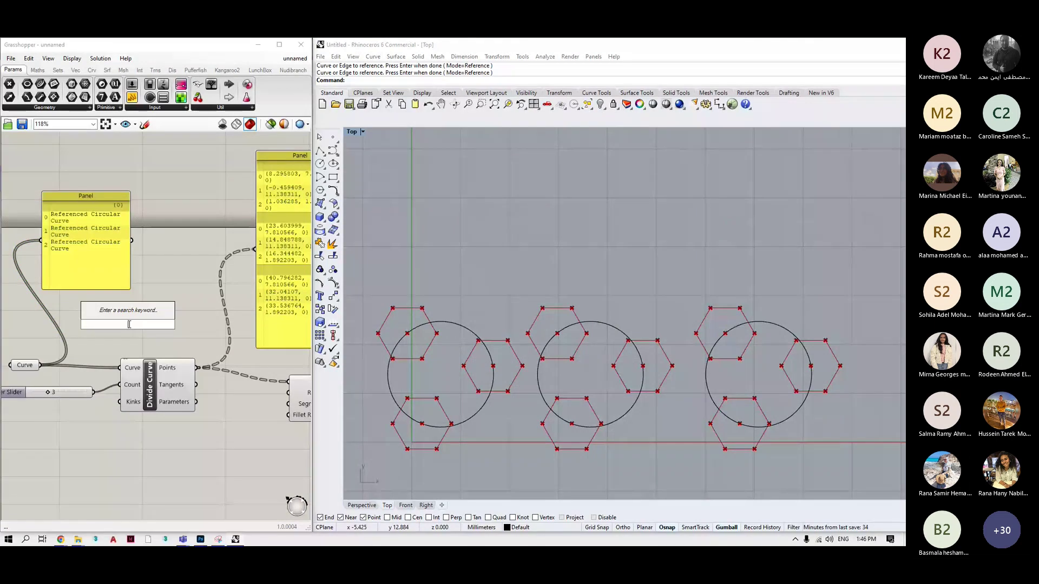
pyautogui.write('cure')
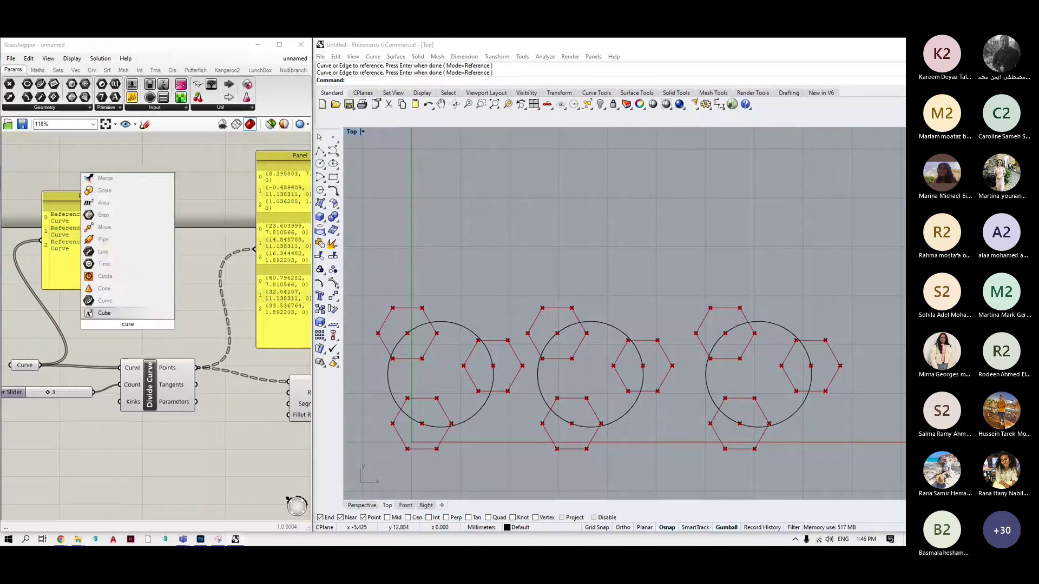
pyautogui.press('Up')
pyautogui.press('Return')
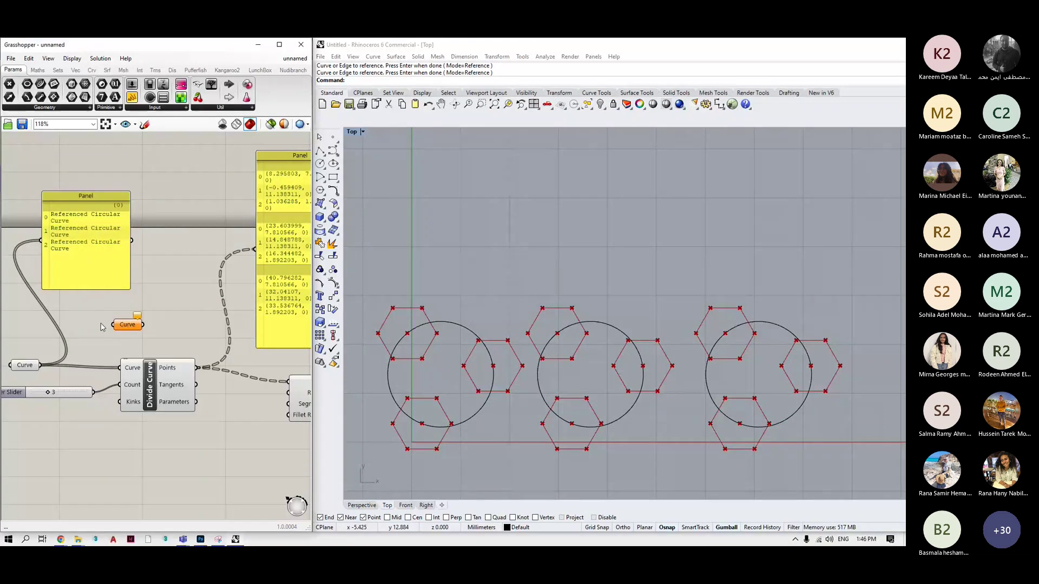
pyautogui.moveTo(40, 365); pyautogui.dragTo(62, 260)
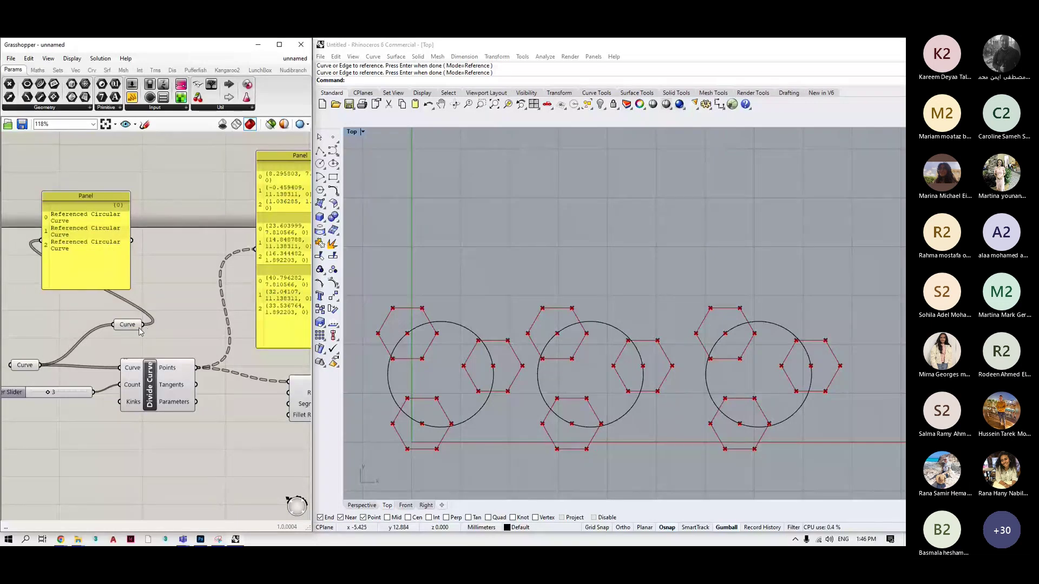
# Examine the branch paths in the points, polygon and vertices Panels, together with the wires leaving Divide Curve, Polygon and Explode.
pyautogui.moveTo(128, 330)
pyautogui.scroll(5, 121, 211)
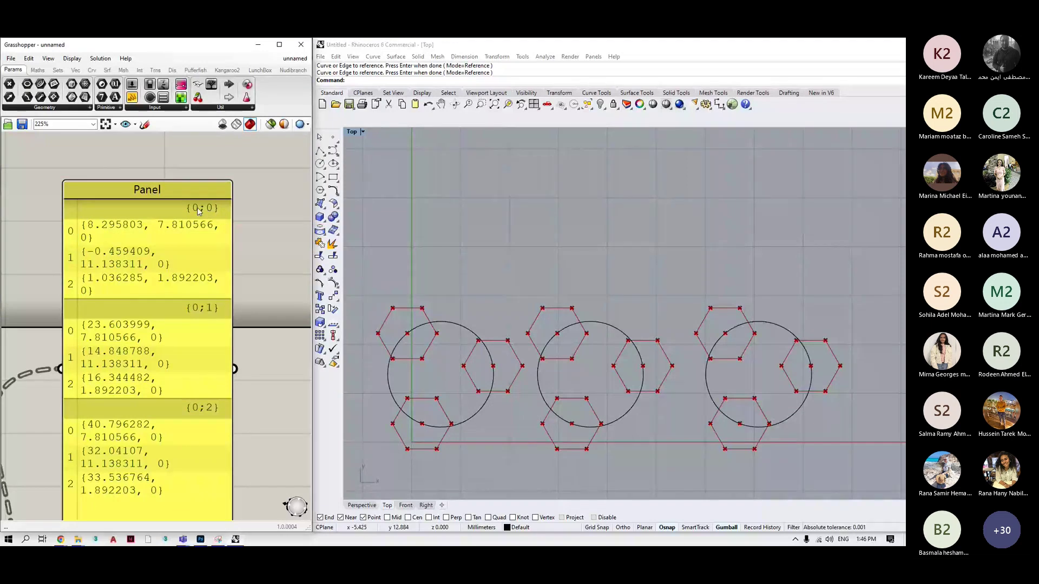
pyautogui.scroll(-5, 199, 211)
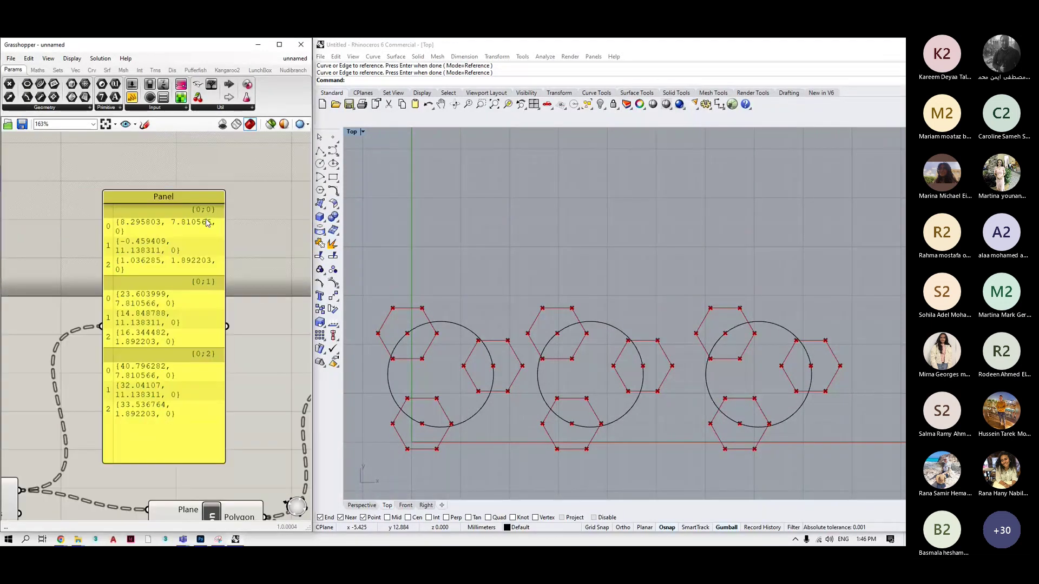
pyautogui.scroll(-3, 161, 238)
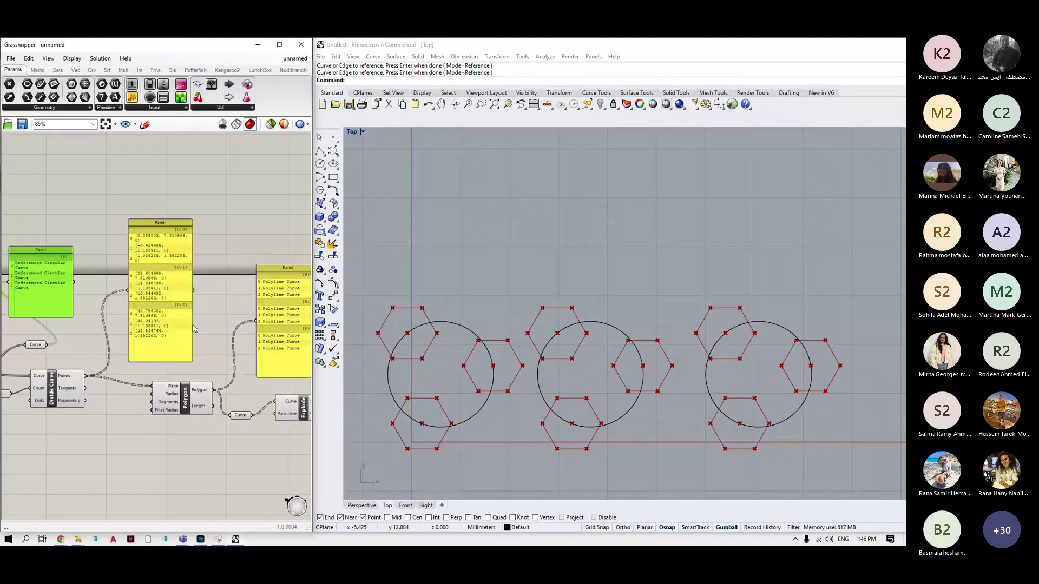
pyautogui.scroll(-2, 171, 320)
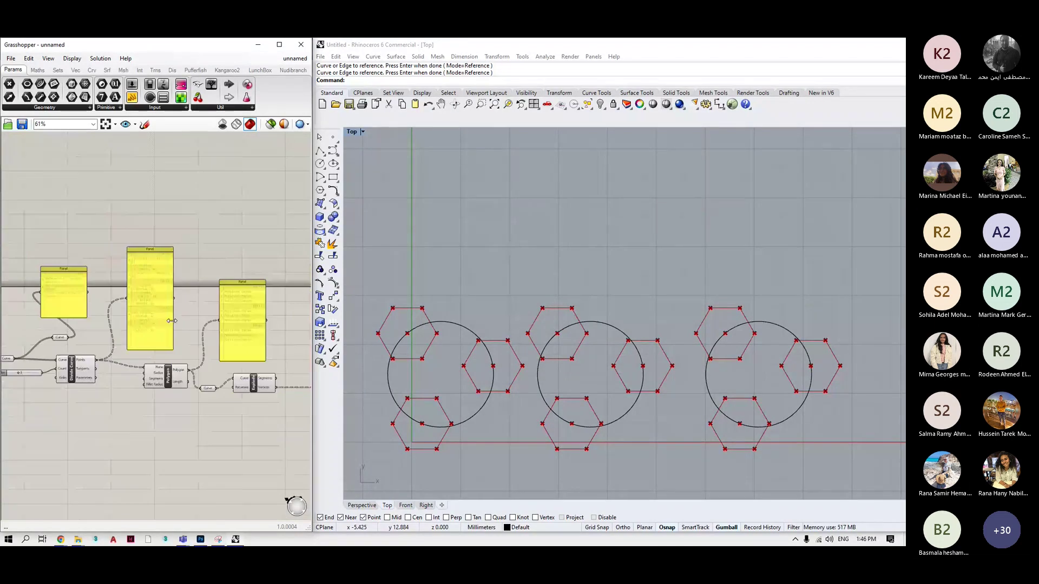
pyautogui.scroll(3, 171, 320)
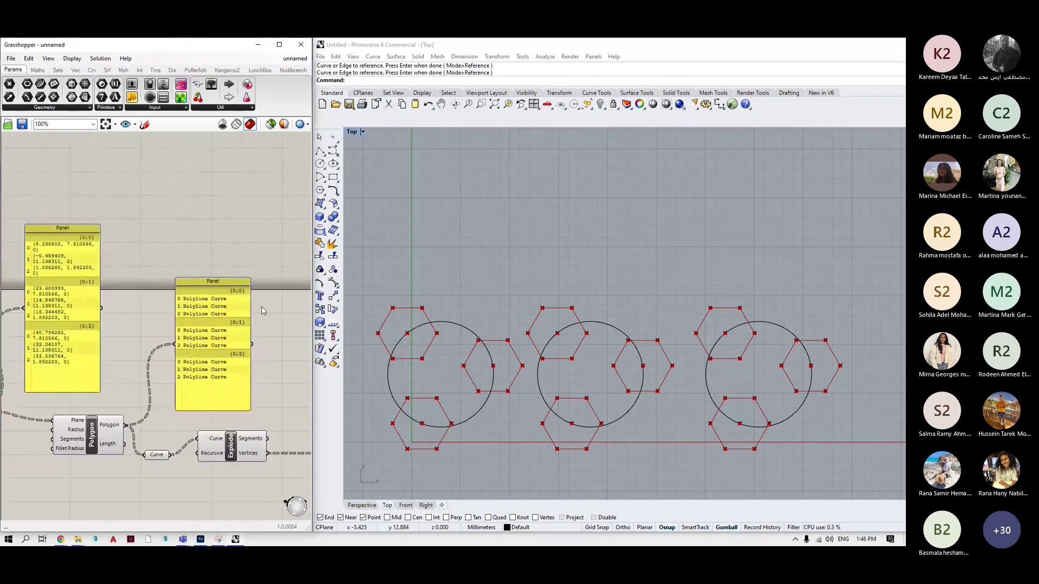
pyautogui.scroll(2, 241, 298)
pyautogui.scroll(1, 241, 299)
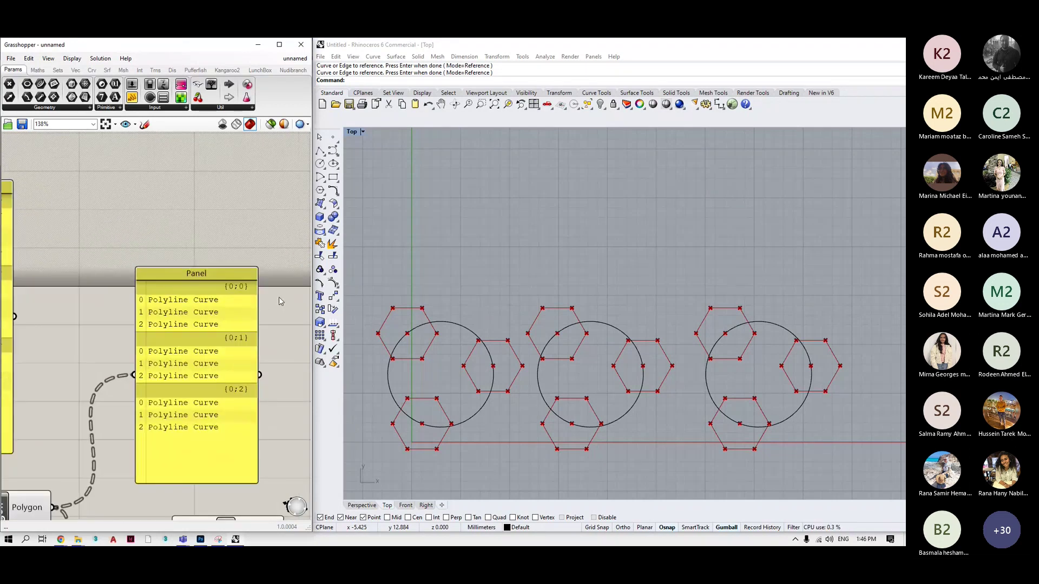
pyautogui.scroll(-3, 261, 306)
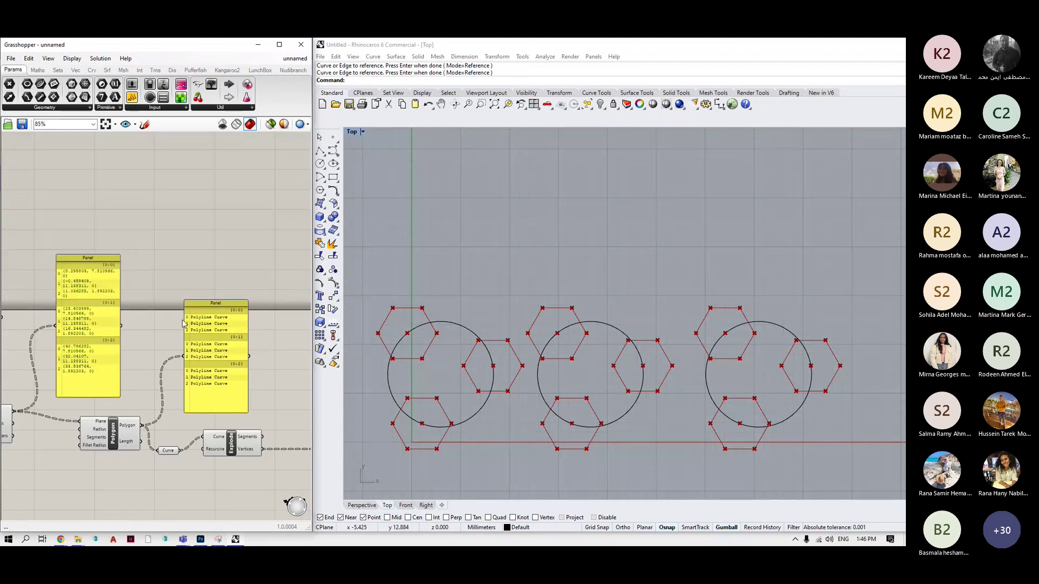
pyautogui.scroll(2, 183, 324)
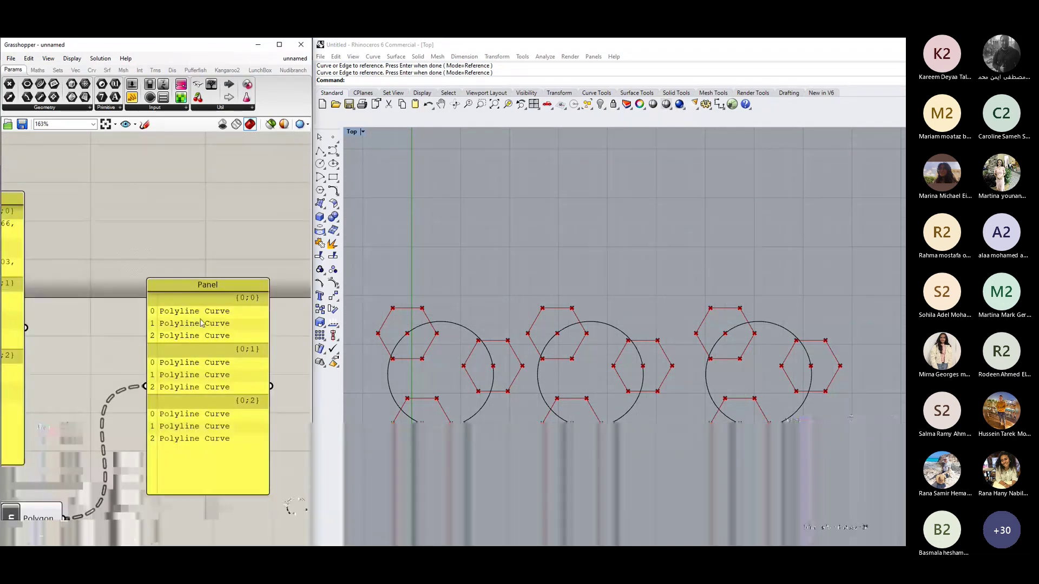
pyautogui.scroll(-2, 211, 340)
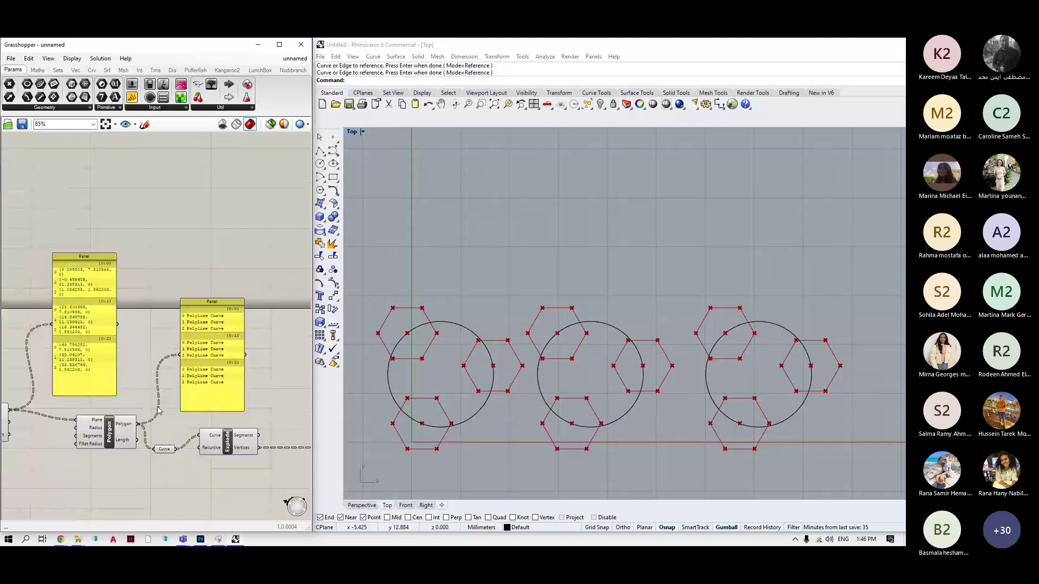
pyautogui.scroll(-2, 135, 427)
pyautogui.scroll(2, 216, 439)
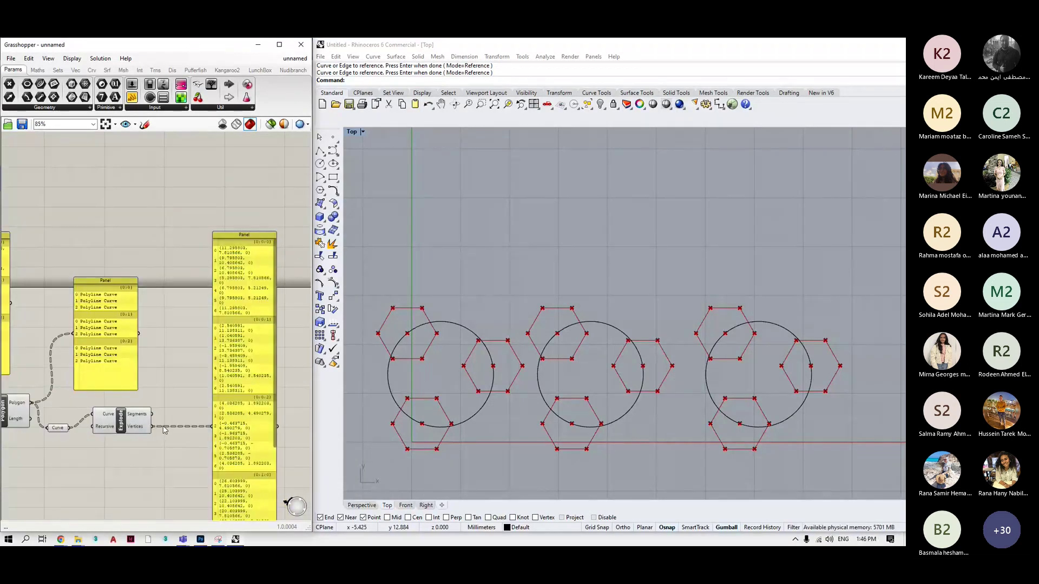
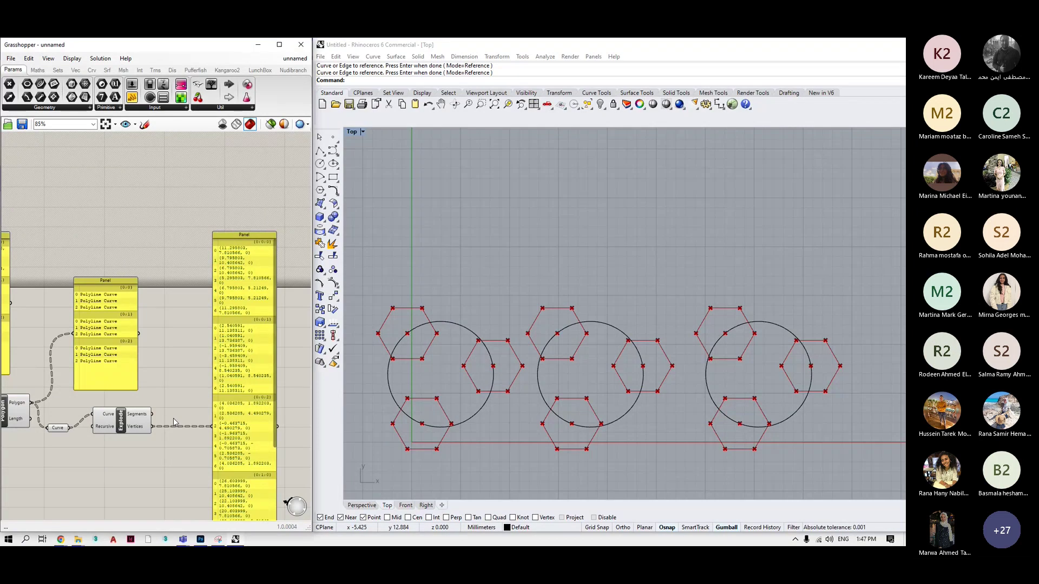
# Shorten the tall Panel that lists the exploded vertices to about half its height.
pyautogui.scroll(-4, 241, 352)
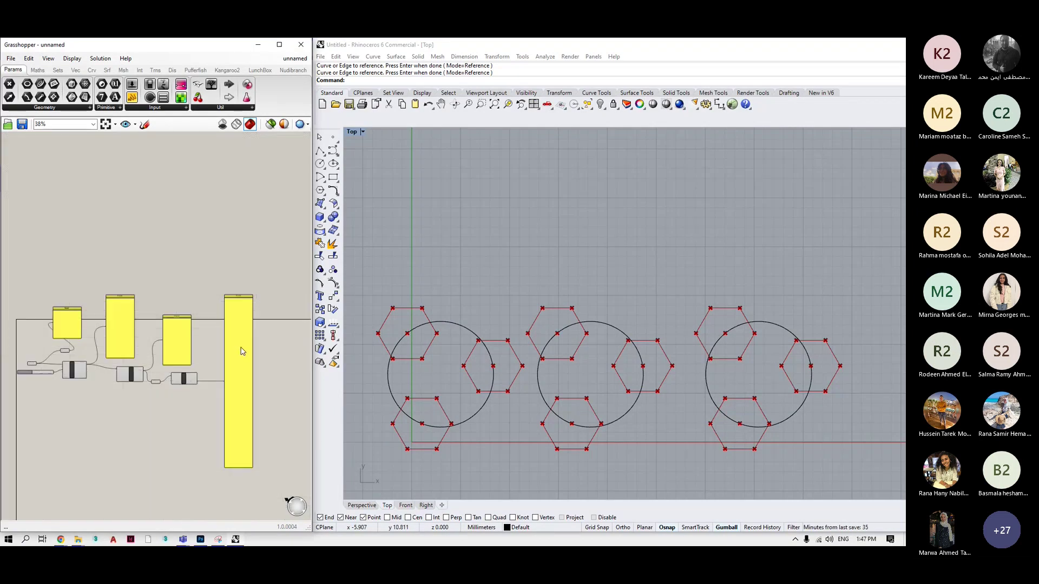
pyautogui.scroll(-1, 242, 352)
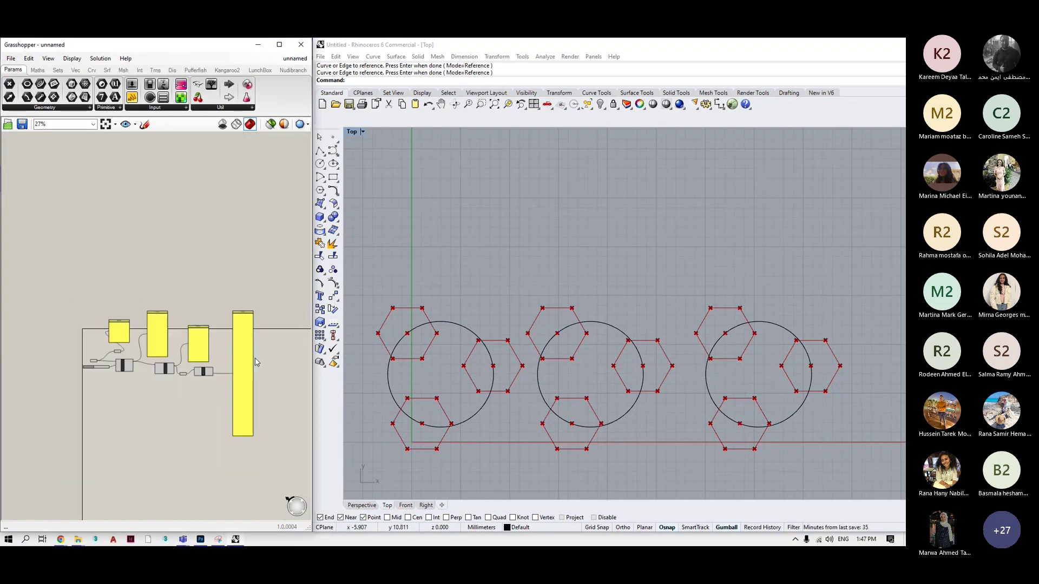
pyautogui.click(248, 317)
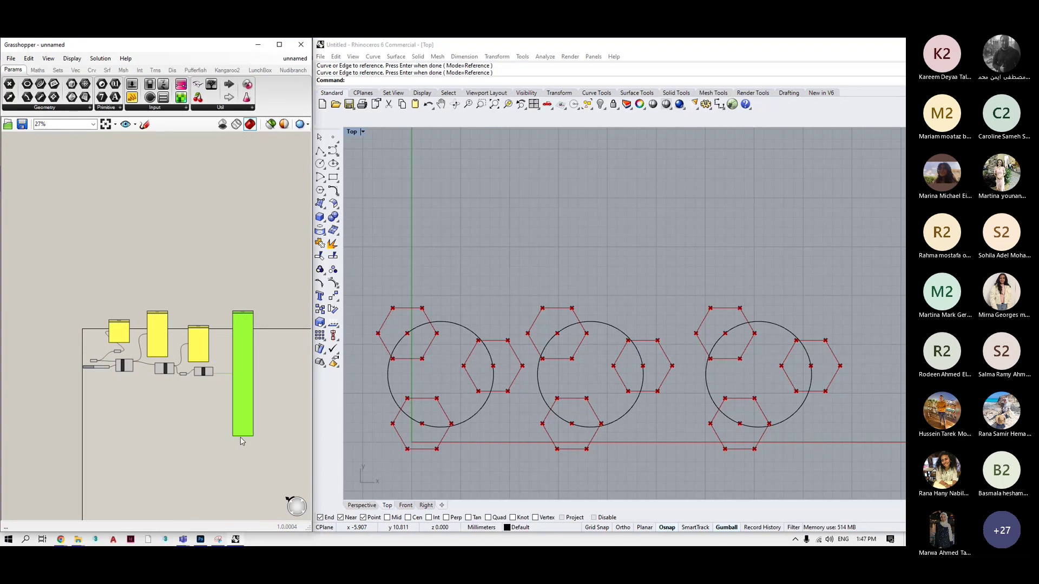
pyautogui.moveTo(242, 436); pyautogui.dragTo(247, 369)
pyautogui.click(440, 264)
pyautogui.scroll(-5, 537, 270)
pyautogui.moveTo(266, 278); pyautogui.dragTo(51, 430)
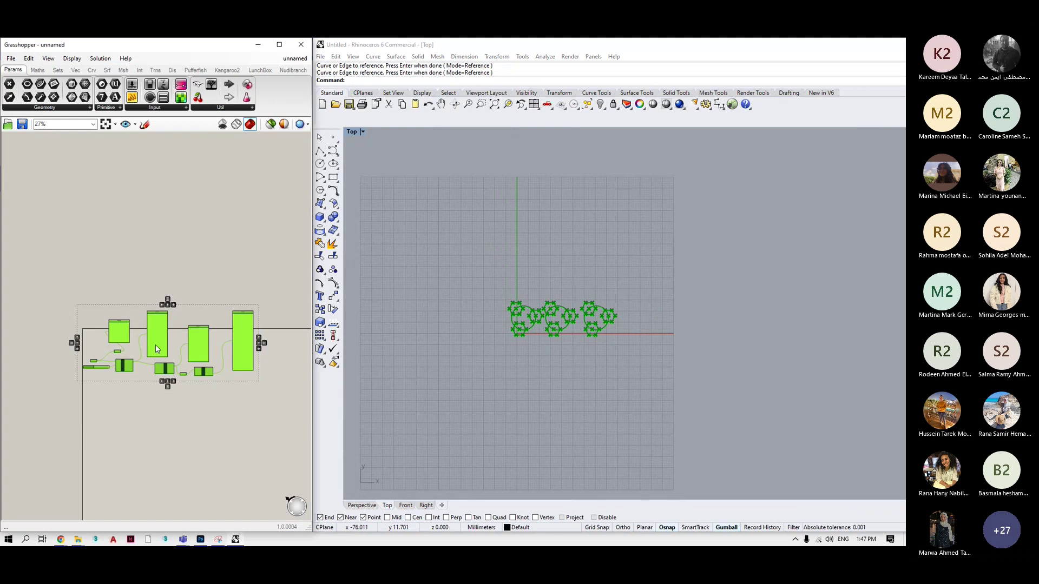
pyautogui.click(124, 408)
# Delete the added Curve parameter and connect the original Curve parameter directly to the Panel listing the referenced circles.
pyautogui.scroll(6, 125, 408)
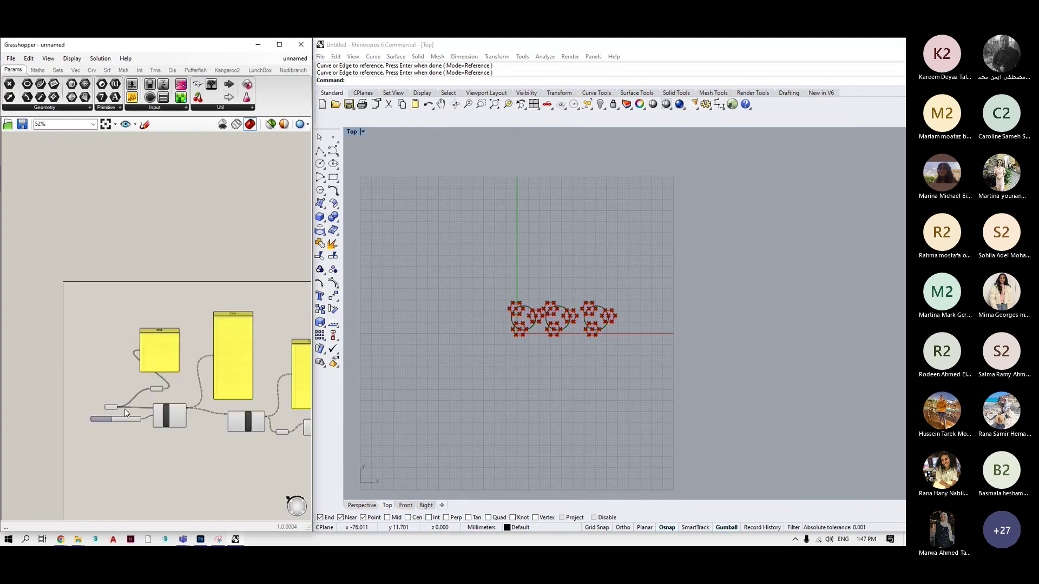
pyautogui.scroll(1, 145, 387)
pyautogui.click(146, 379)
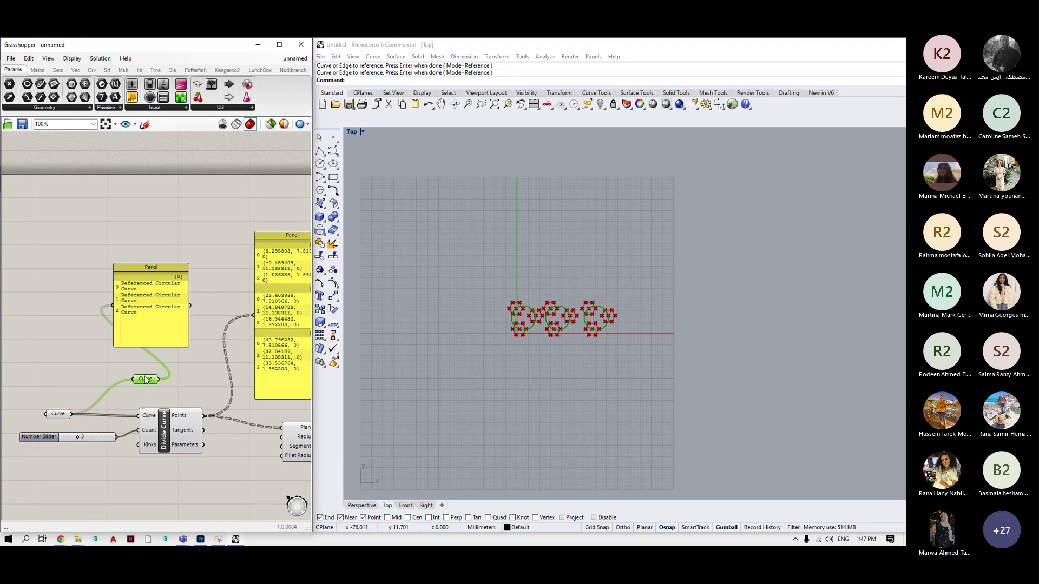
pyautogui.press('Delete')
pyautogui.moveTo(71, 414); pyautogui.dragTo(133, 316)
# Group the Curve parameter, Number Slider, Divide Curve component and the Panel listing the referenced circles.
pyautogui.scroll(-1, 133, 317)
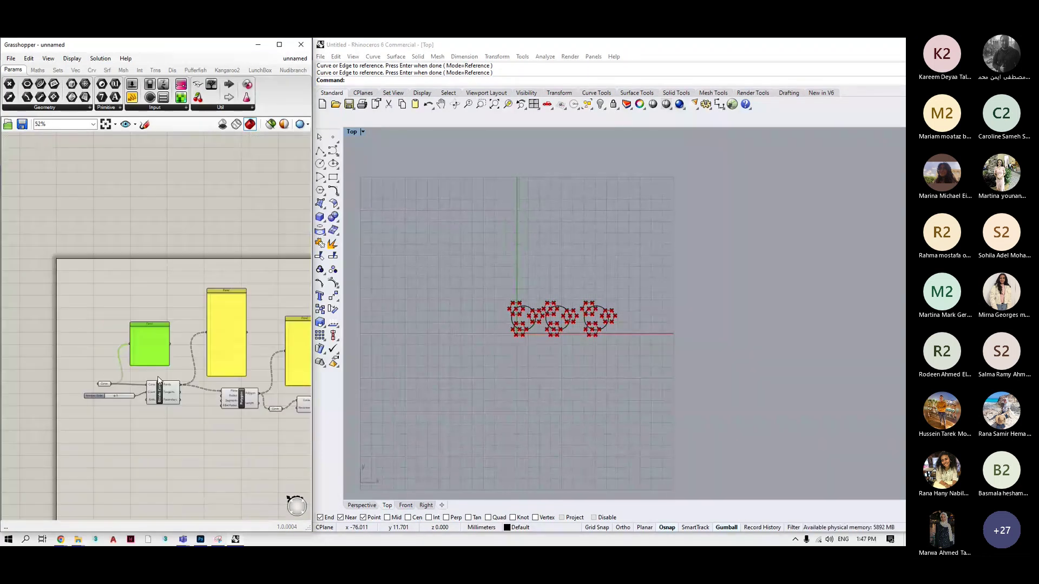
pyautogui.moveTo(193, 232); pyautogui.dragTo(57, 428)
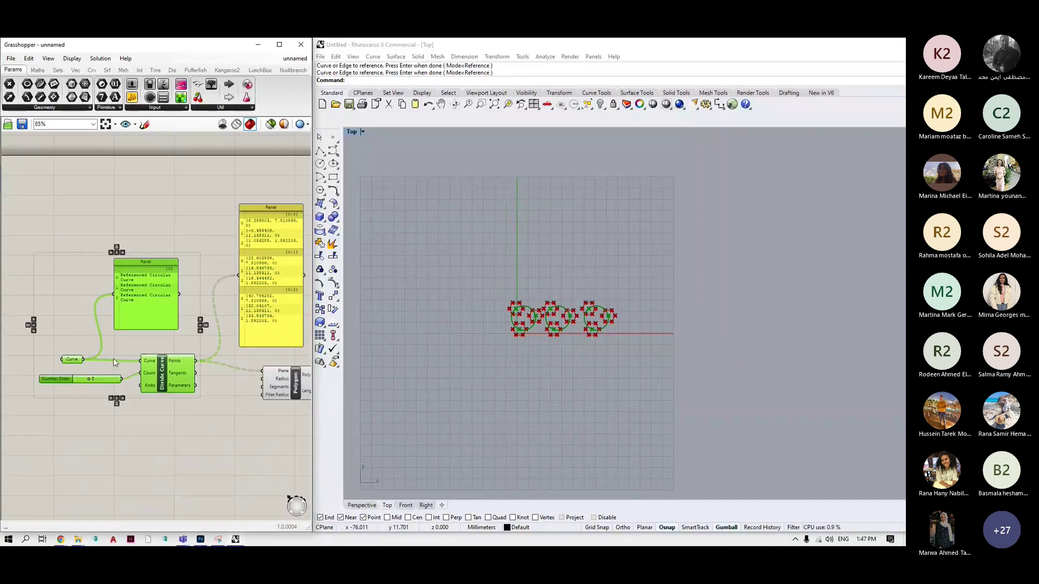
pyautogui.middleClick(113, 358)
pyautogui.click(137, 337)
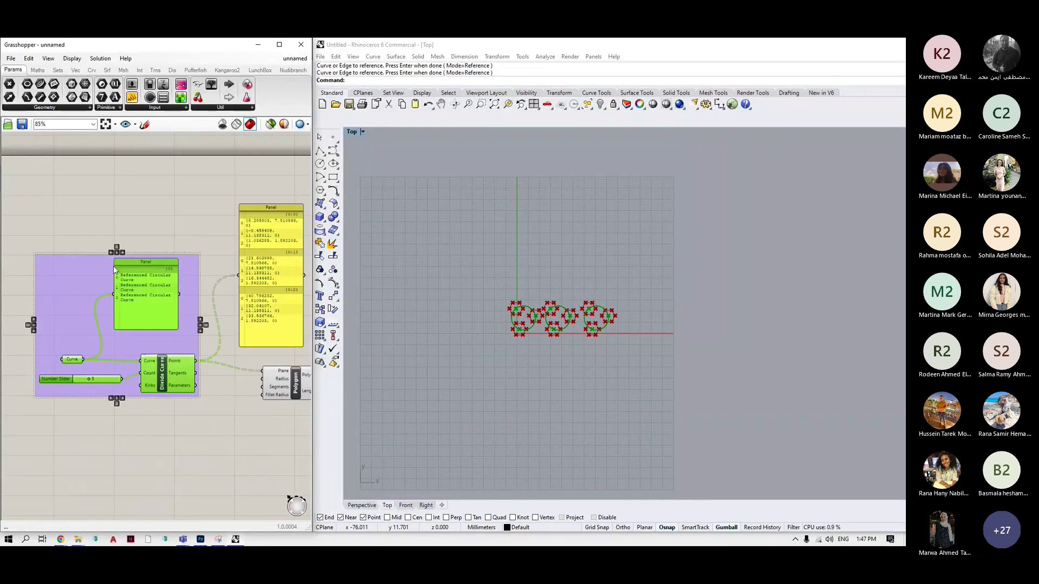
pyautogui.middleClick(137, 277)
pyautogui.click(186, 316)
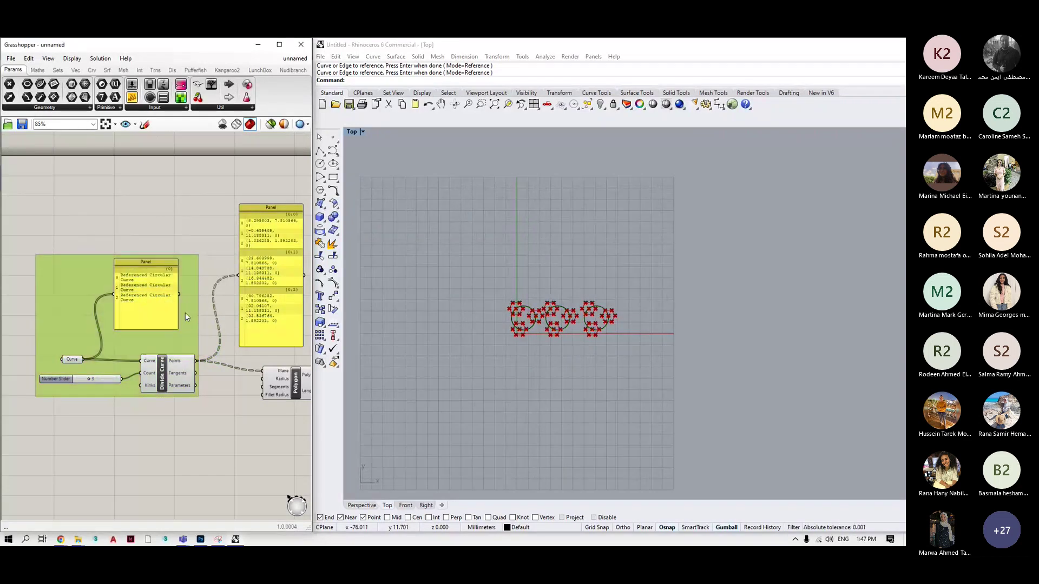
# Name the group around Divide Curve "curve".
pyautogui.rightClick(195, 271)
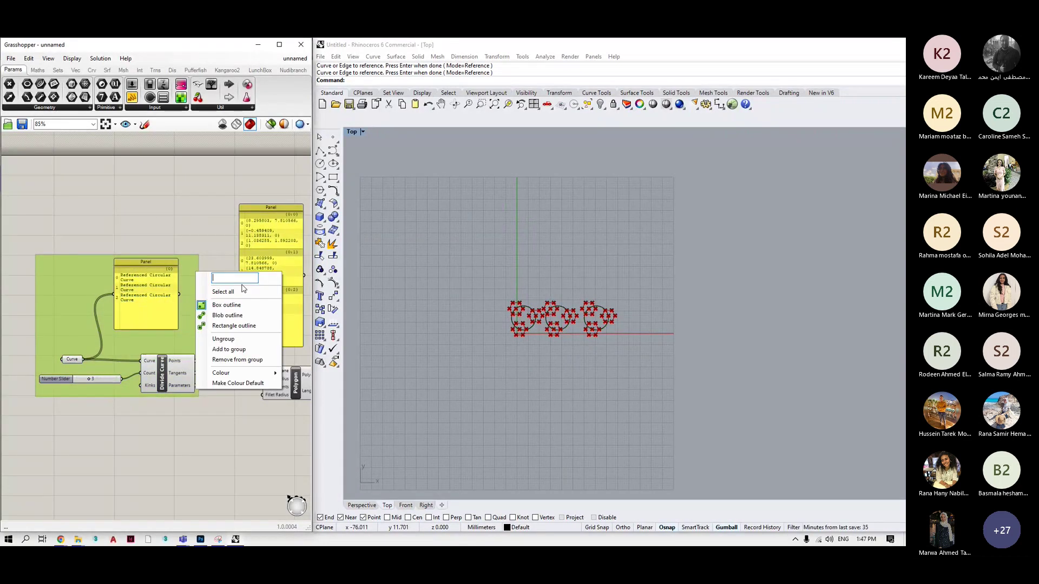
pyautogui.write('curve')
pyautogui.press('Return')
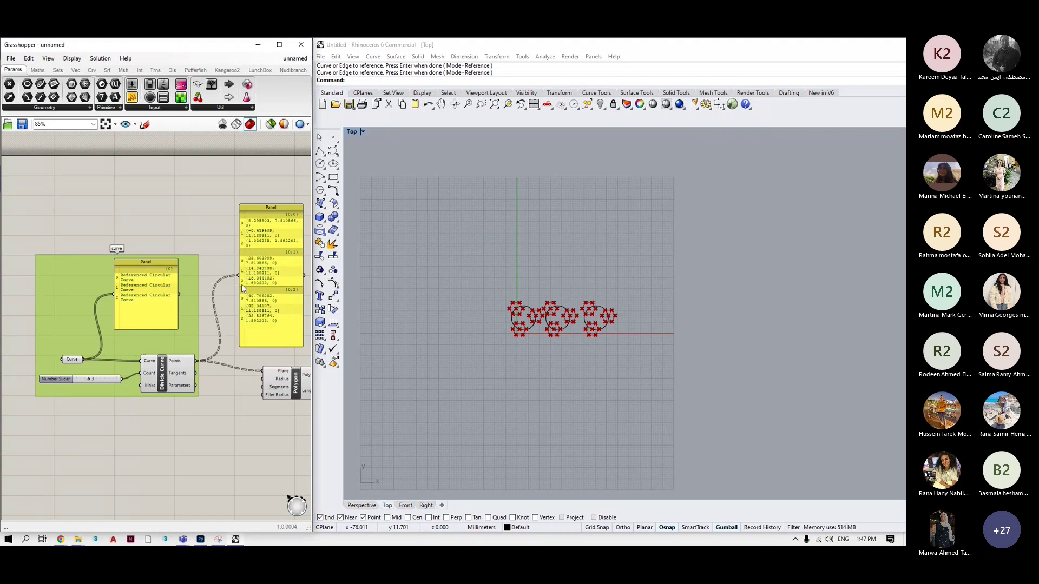
pyautogui.click(64, 252)
# Group the points Panel, Polygon component, polyline Panel, the Curve parameter after Polygon and the Explode component.
pyautogui.scroll(-4, 201, 262)
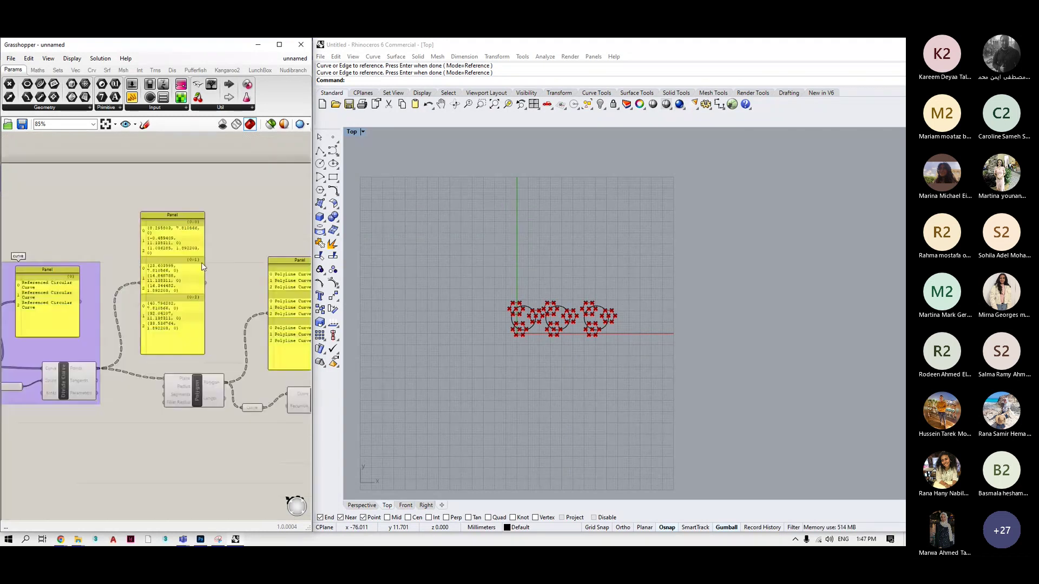
pyautogui.scroll(4, 158, 326)
pyautogui.scroll(-2, 256, 229)
pyautogui.scroll(2, 200, 227)
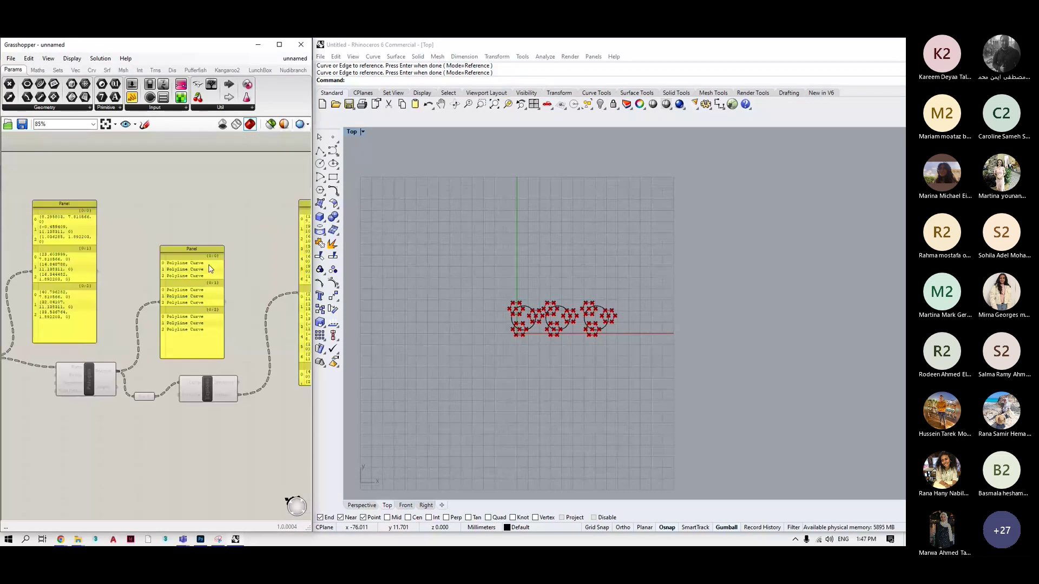
pyautogui.moveTo(260, 187); pyautogui.dragTo(27, 434)
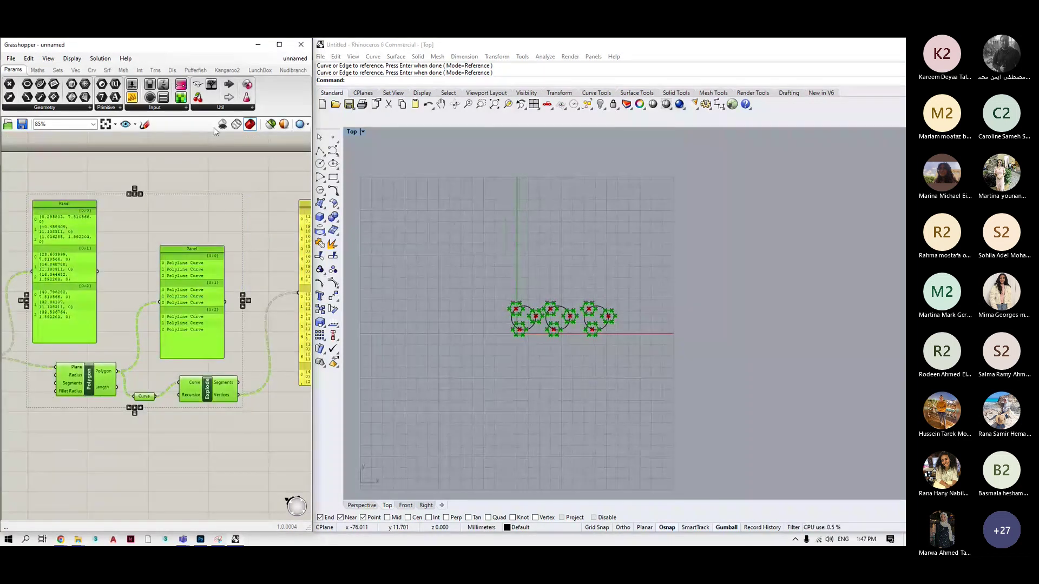
pyautogui.middleClick(162, 253)
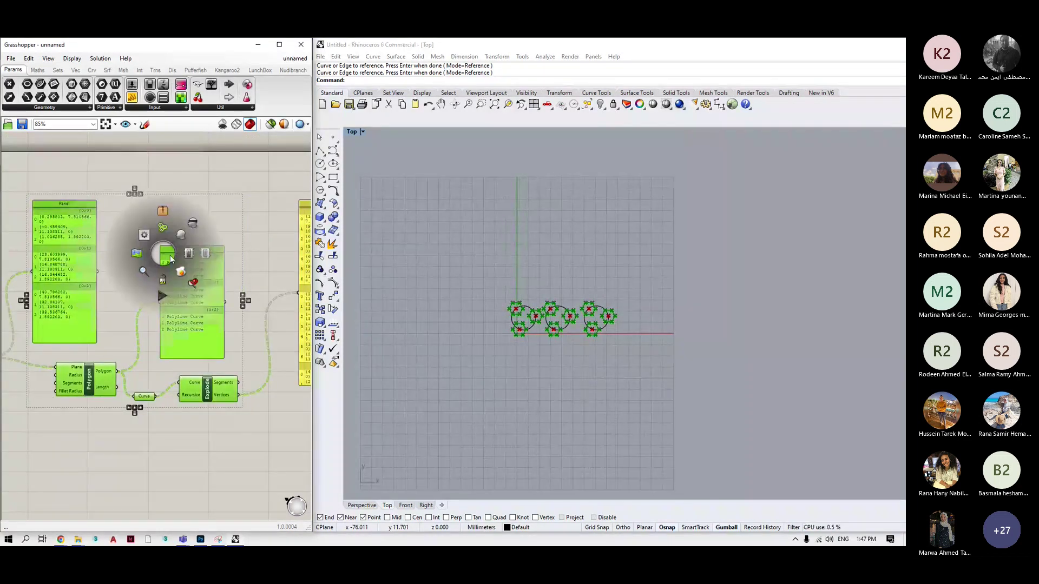
pyautogui.click(164, 228)
# Name the group around the Polygon and Explode components "polygon".
pyautogui.rightClick(145, 217)
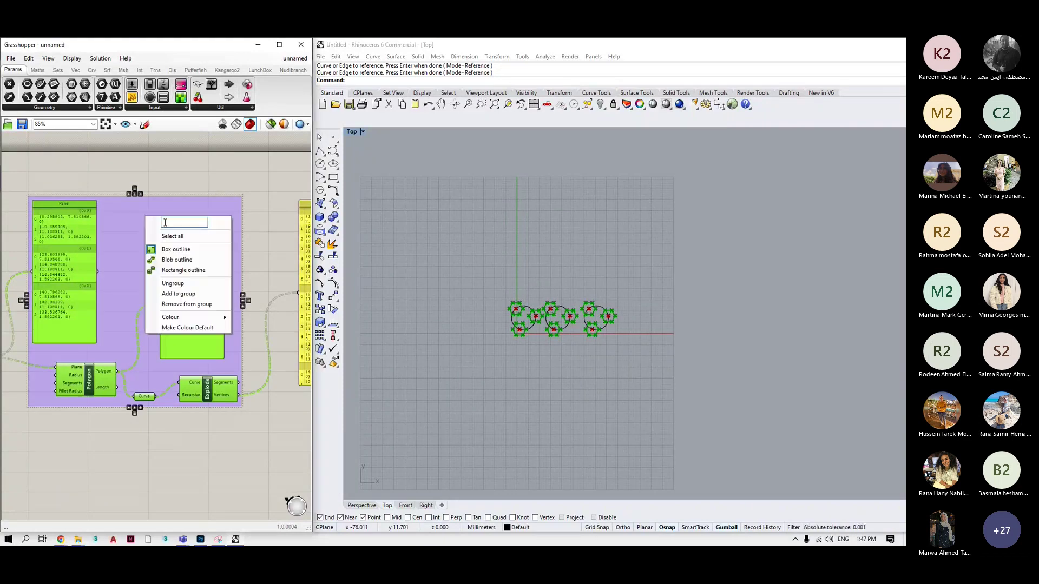
pyautogui.write('polygone')
pyautogui.press('BackSpace')
pyautogui.press('Return')
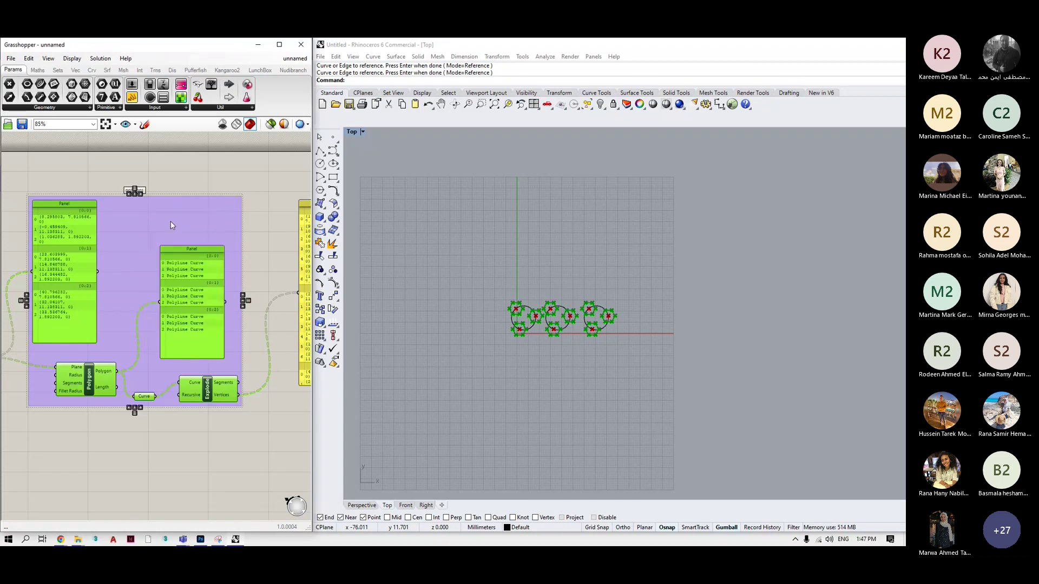
# Select all the grouped components and panels in the definition and turn off their preview.
pyautogui.click(196, 188)
pyautogui.scroll(-3, 227, 281)
pyautogui.scroll(2, 204, 234)
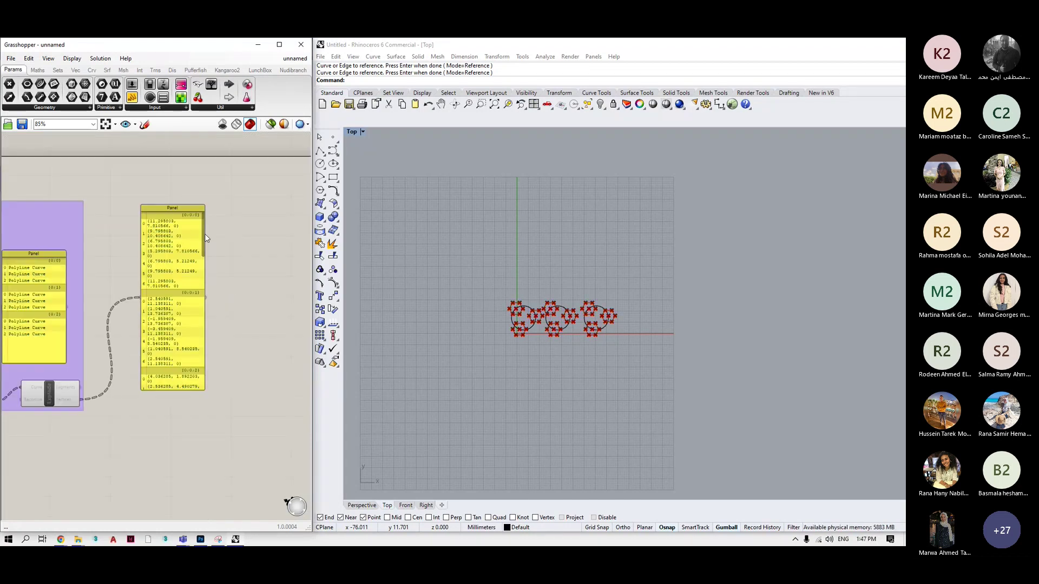
pyautogui.scroll(-2, 212, 339)
pyautogui.scroll(-3, 212, 339)
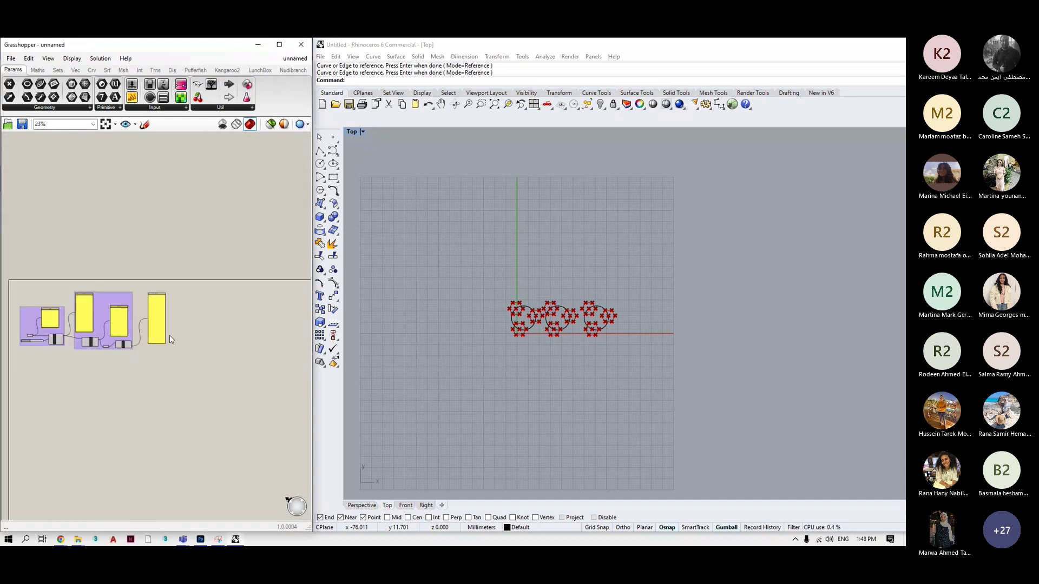
pyautogui.moveTo(170, 335); pyautogui.dragTo(222, 263, button='right')
pyautogui.moveTo(222, 260); pyautogui.dragTo(10, 370)
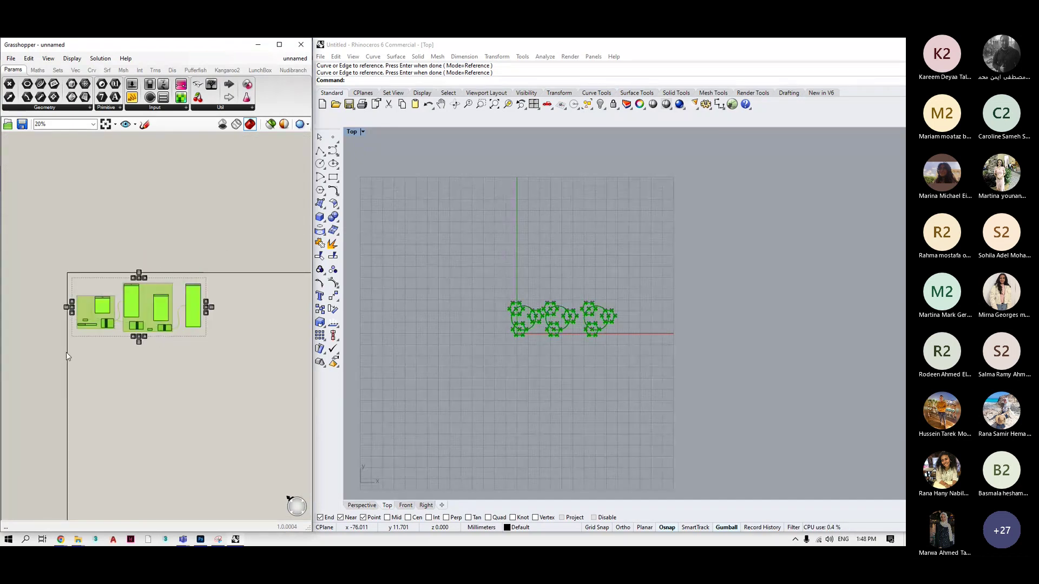
pyautogui.press('space')
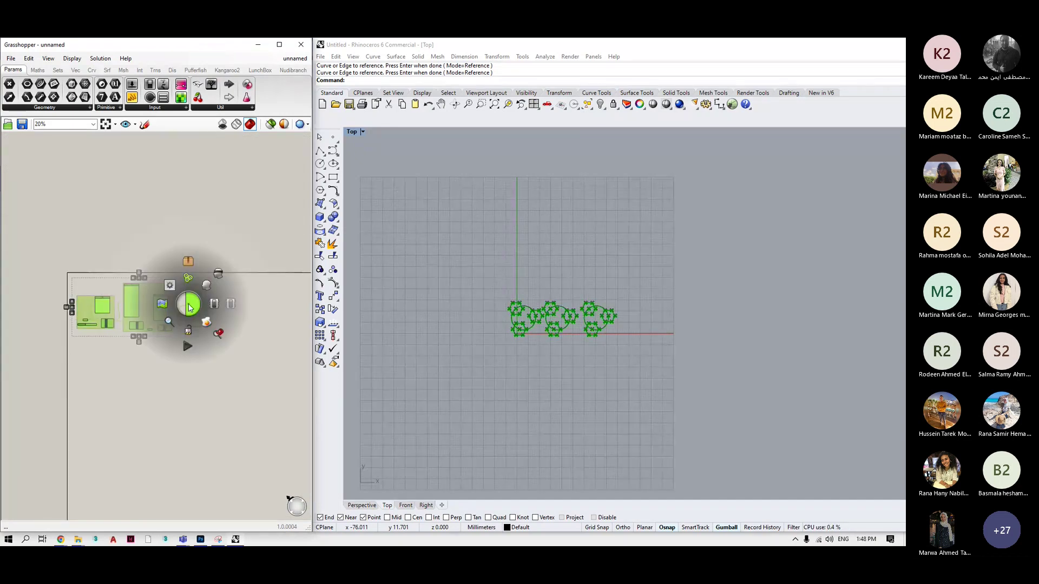
pyautogui.click(206, 281)
# Draw a rectangular Plane surface in the Rhino Top view, spanning the area above and beside the three circles.
pyautogui.scroll(-3, 475, 310)
pyautogui.scroll(5, 539, 308)
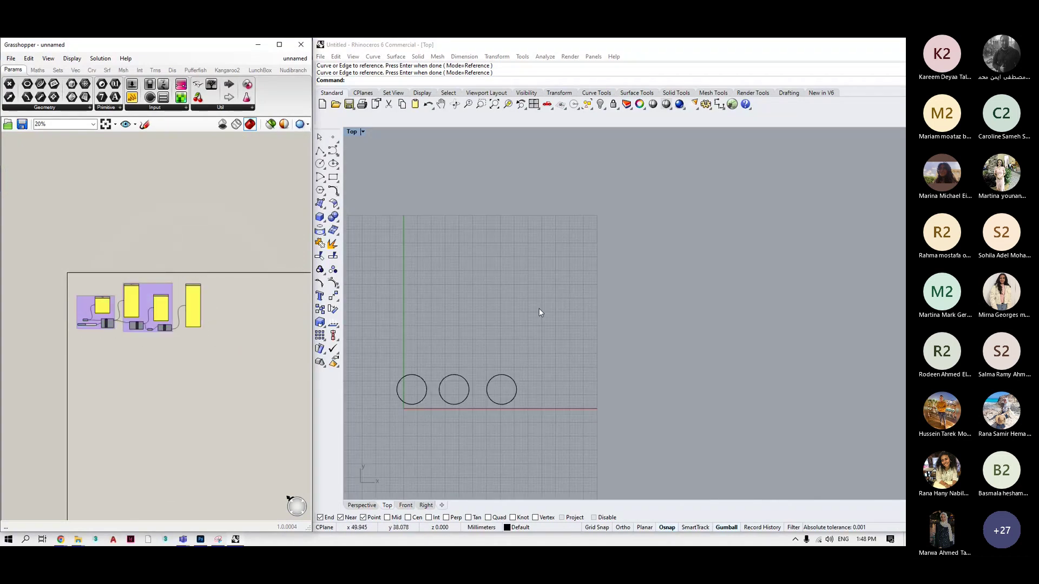
pyautogui.scroll(-2, 555, 320)
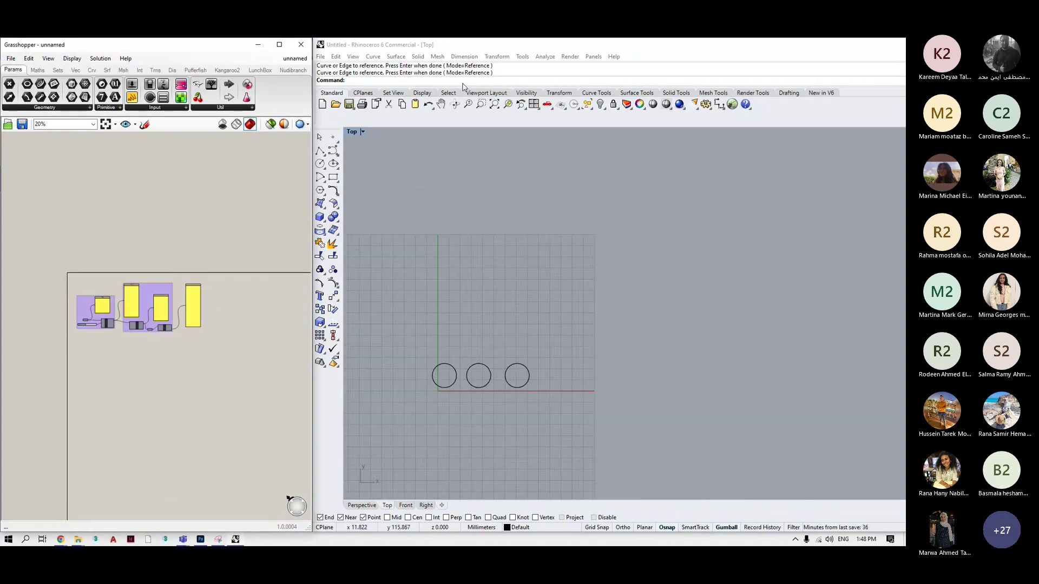
pyautogui.write('Plane')
pyautogui.press('Return')
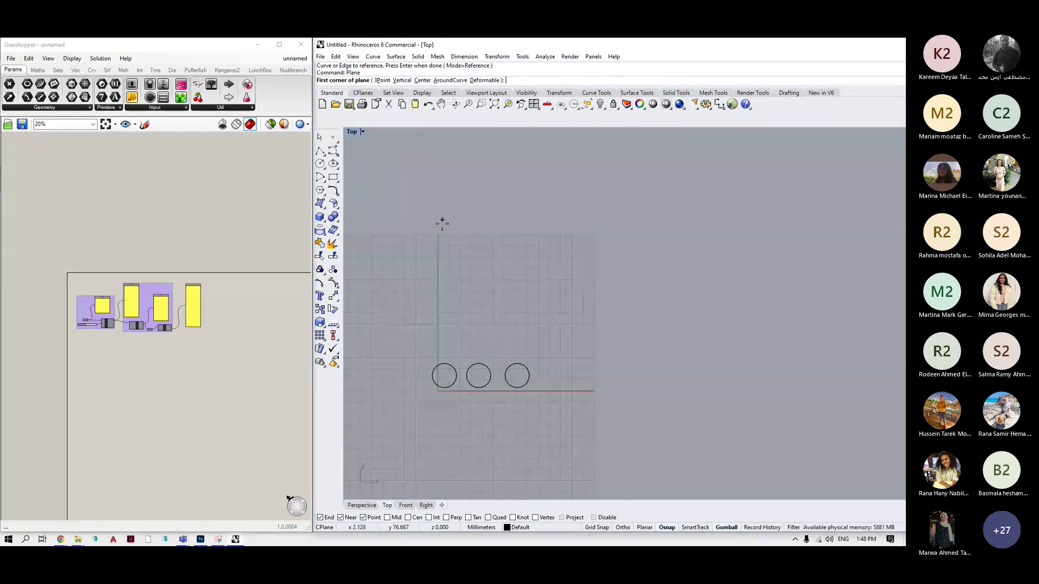
pyautogui.click(452, 210)
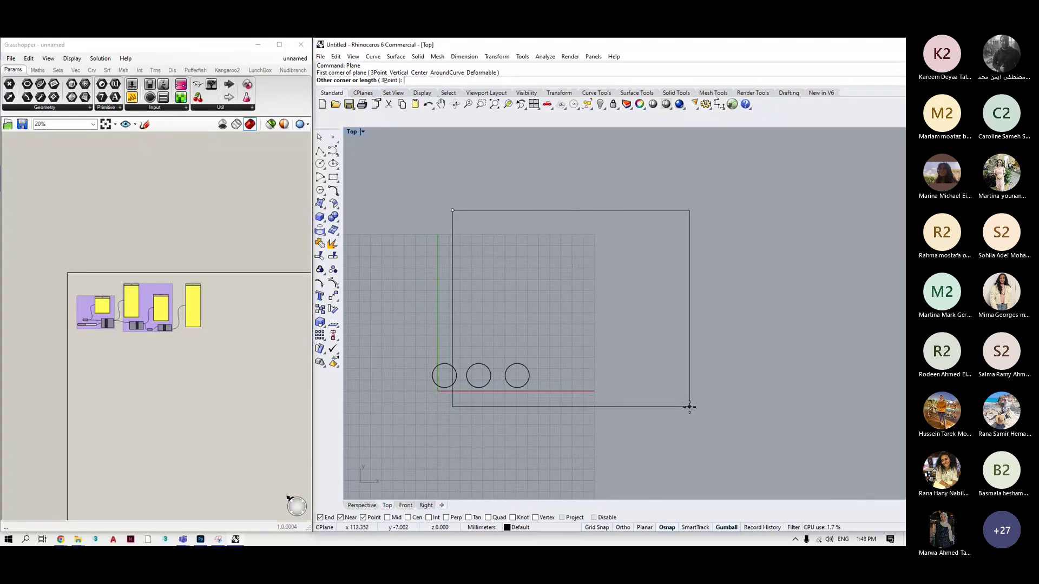
pyautogui.click(688, 407)
pyautogui.write('W')
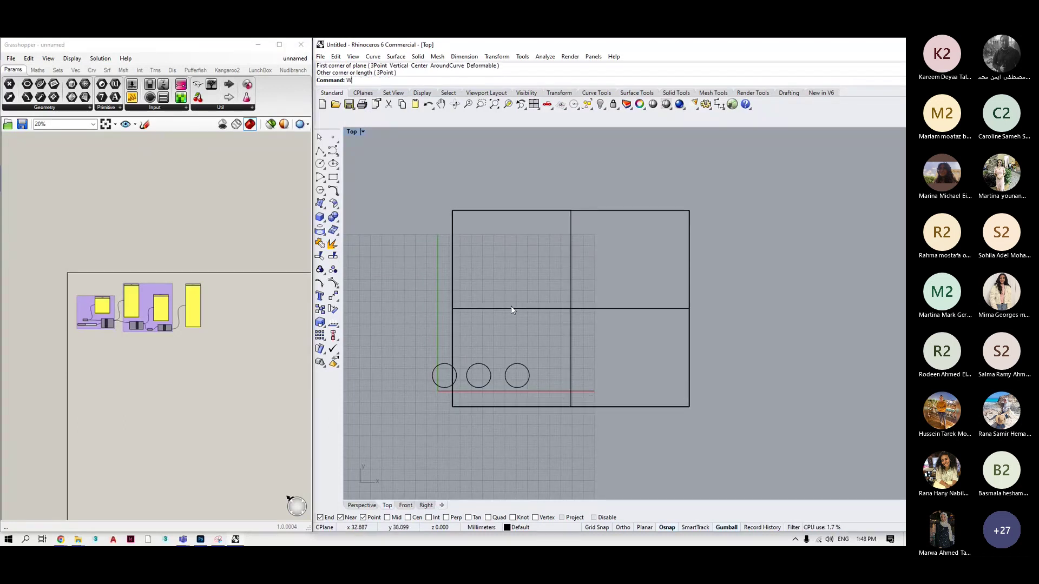
# Select the plane and move it along the Y axis, clear of the three circles.
pyautogui.click(553, 406)
pyautogui.moveTo(569, 281); pyautogui.dragTo(568, 159)
pyautogui.scroll(-2, 541, 368)
pyautogui.middleClick(541, 368)
pyautogui.scroll(1, 541, 367)
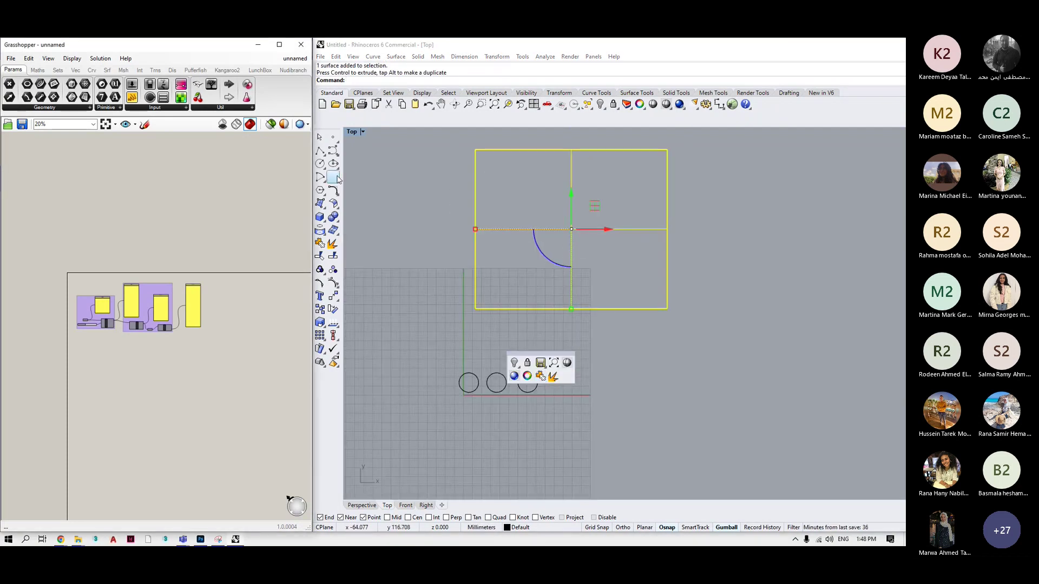
# In the Perspective view, rotate the plane upright and raise it to about the level of the ground grid.
pyautogui.doubleClick(351, 132)
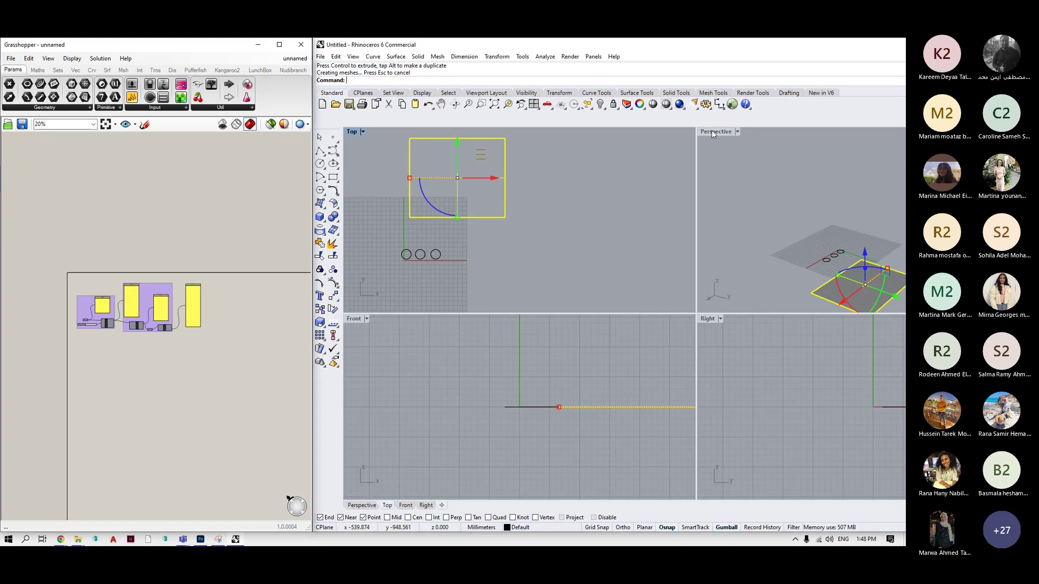
pyautogui.doubleClick(712, 131)
pyautogui.moveTo(688, 411); pyautogui.dragTo(612, 397, button='right')
pyautogui.moveTo(615, 389); pyautogui.dragTo(640, 263)
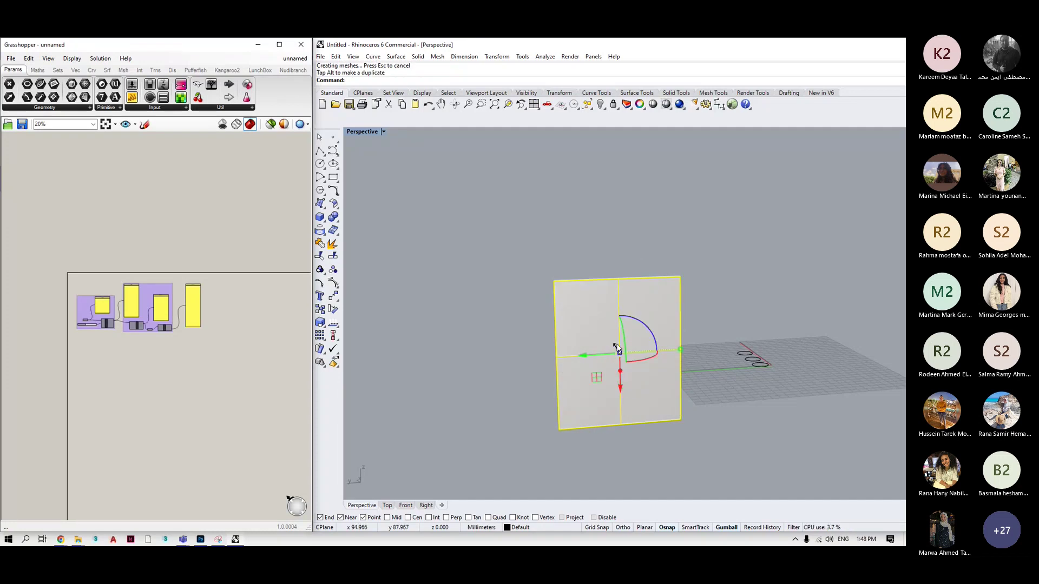
pyautogui.moveTo(622, 389); pyautogui.dragTo(610, 323)
pyautogui.scroll(5, 644, 274)
pyautogui.scroll(-6, 651, 275)
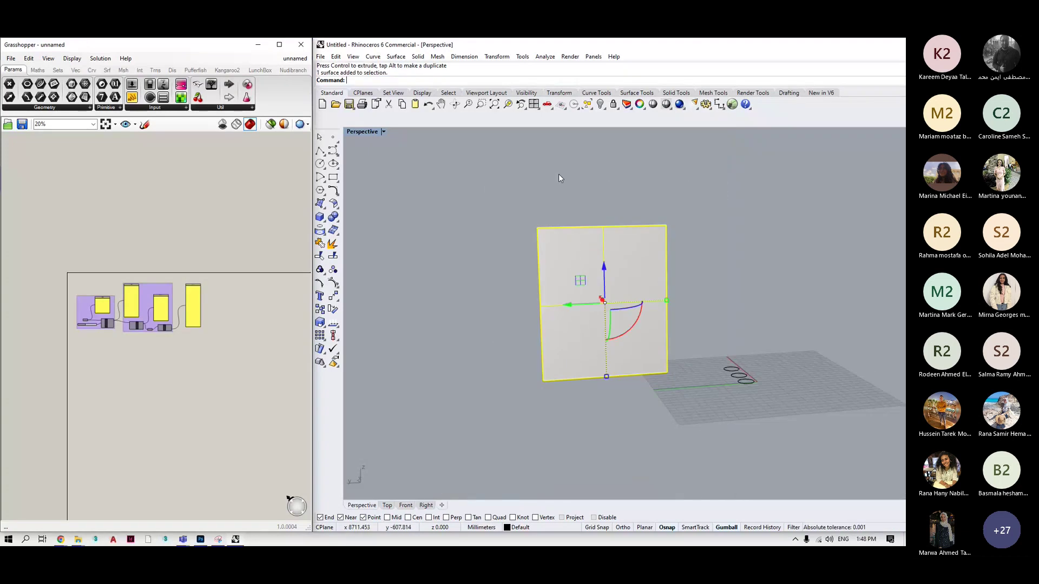
# Rebuild the plane with 8 control points in both U and V, keeping degree 3 and deleting the input.
pyautogui.write('Ew')
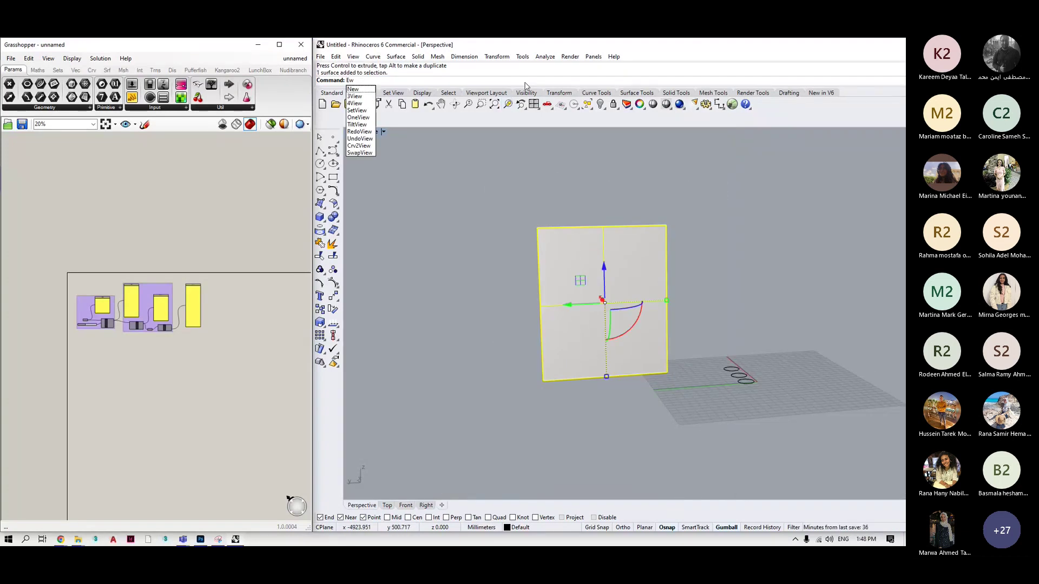
pyautogui.press('BackSpace')
pyautogui.press('BackSpace')
pyautogui.write('Rebuild')
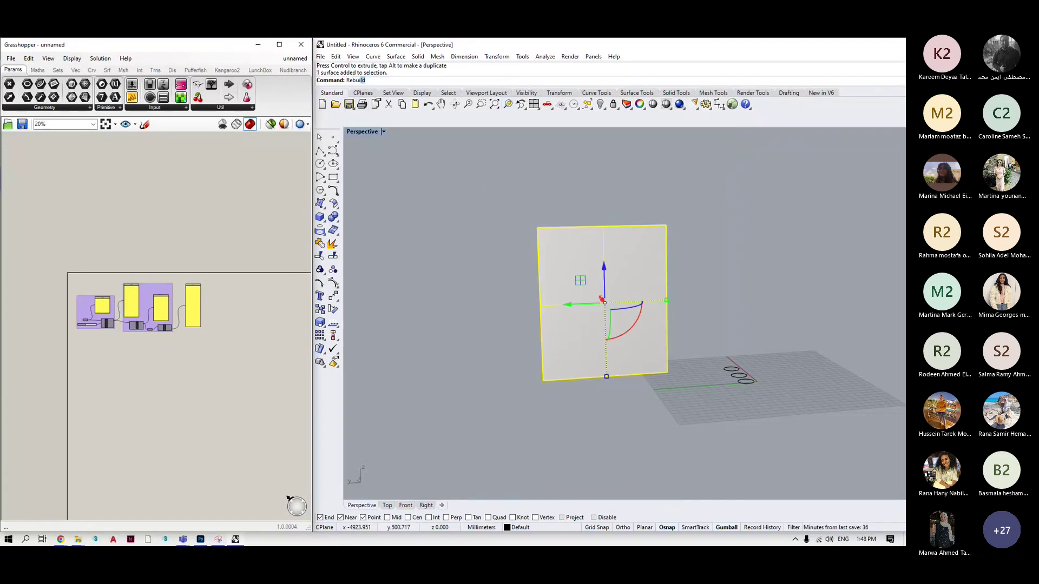
pyautogui.press('Return')
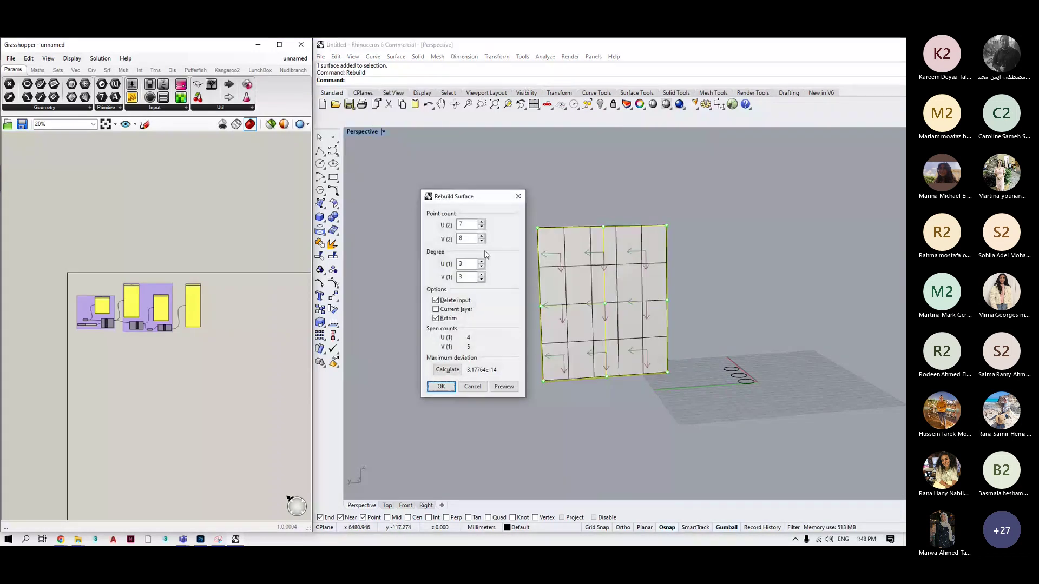
pyautogui.click(481, 227)
pyautogui.click(482, 222)
pyautogui.click(482, 223)
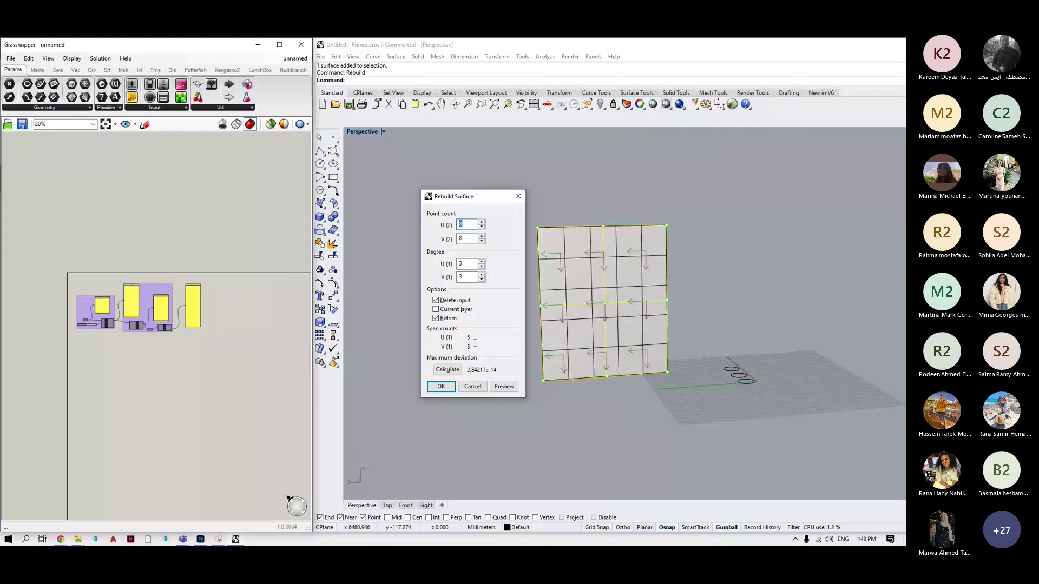
pyautogui.click(441, 386)
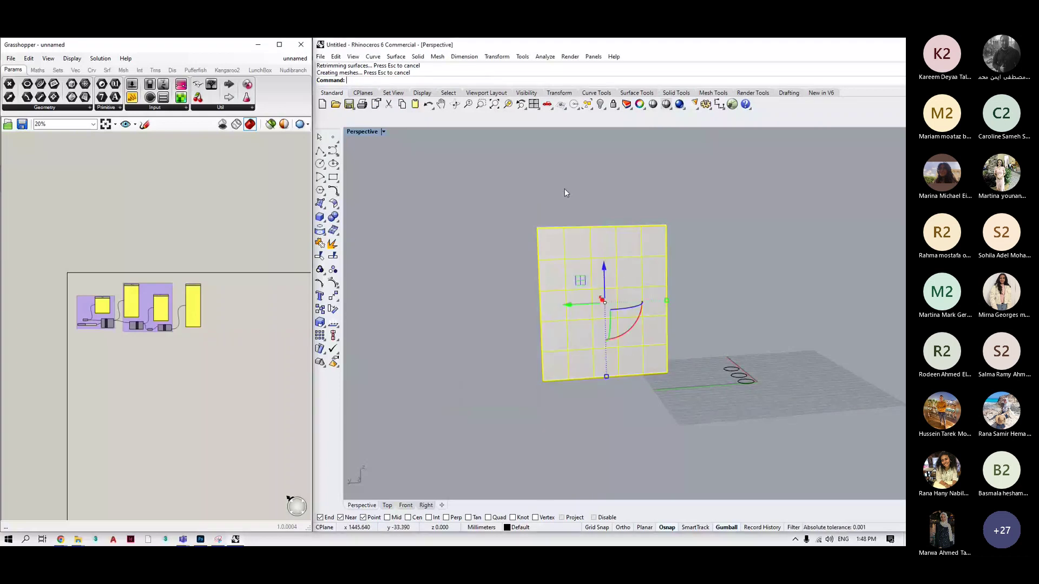
# Show the rebuilt surface's control points with PointsOn.
pyautogui.write('Poin')
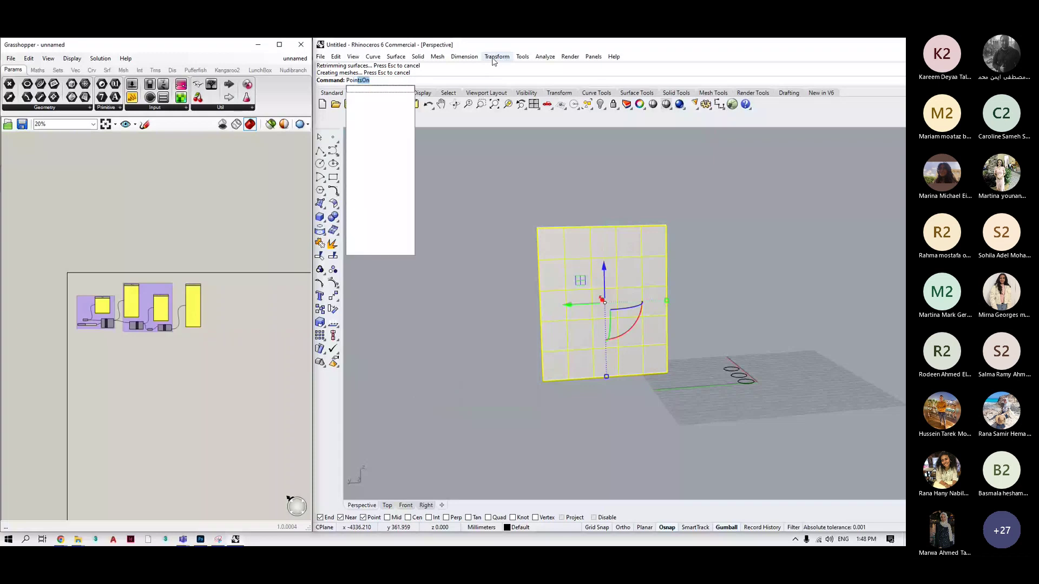
pyautogui.write('ts')
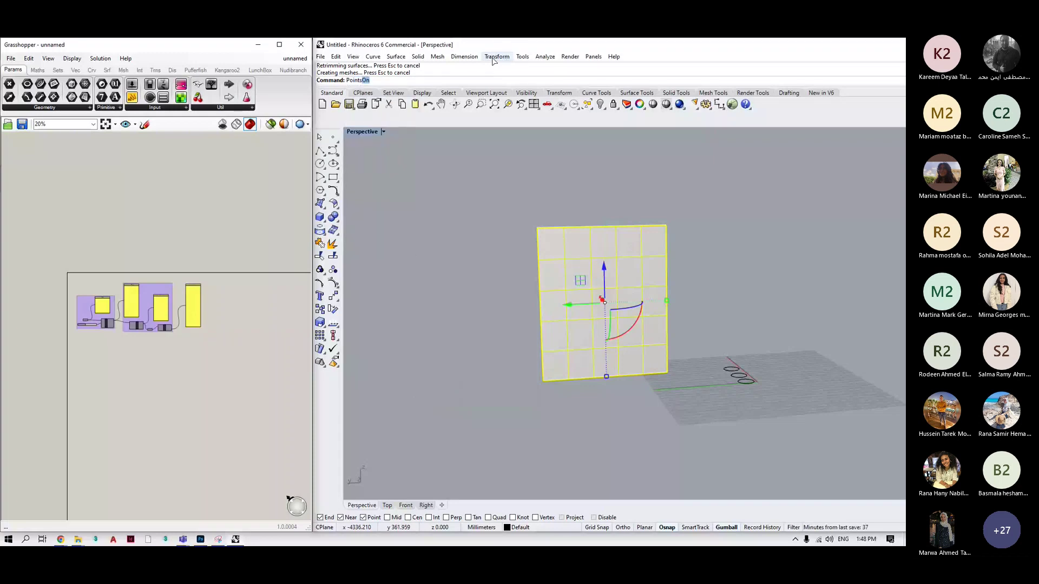
pyautogui.press('Return')
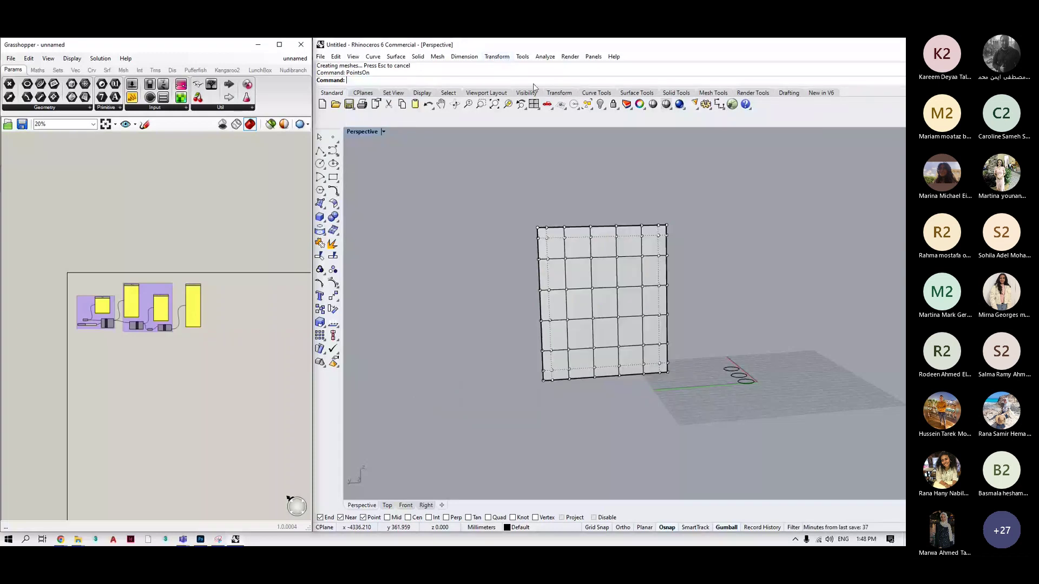
# Select the control points at the surface's upper corner nearest the circles and pull them out of its plane.
pyautogui.click(621, 277)
pyautogui.moveTo(621, 277); pyautogui.dragTo(489, 298)
pyautogui.click(680, 281)
pyautogui.scroll(3, 732, 277)
pyautogui.moveTo(718, 193); pyautogui.dragTo(641, 260)
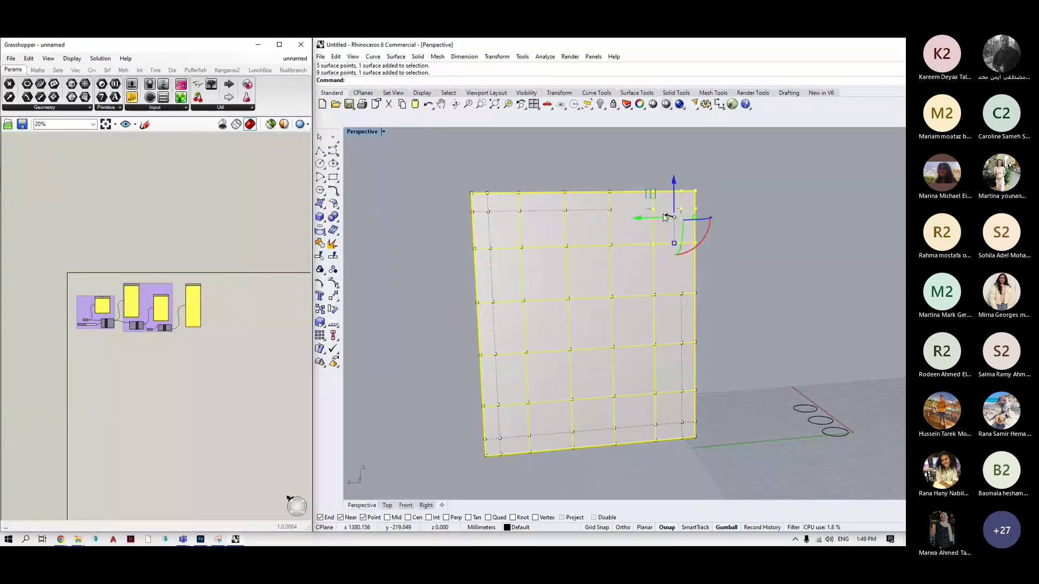
pyautogui.moveTo(672, 214); pyautogui.dragTo(720, 233)
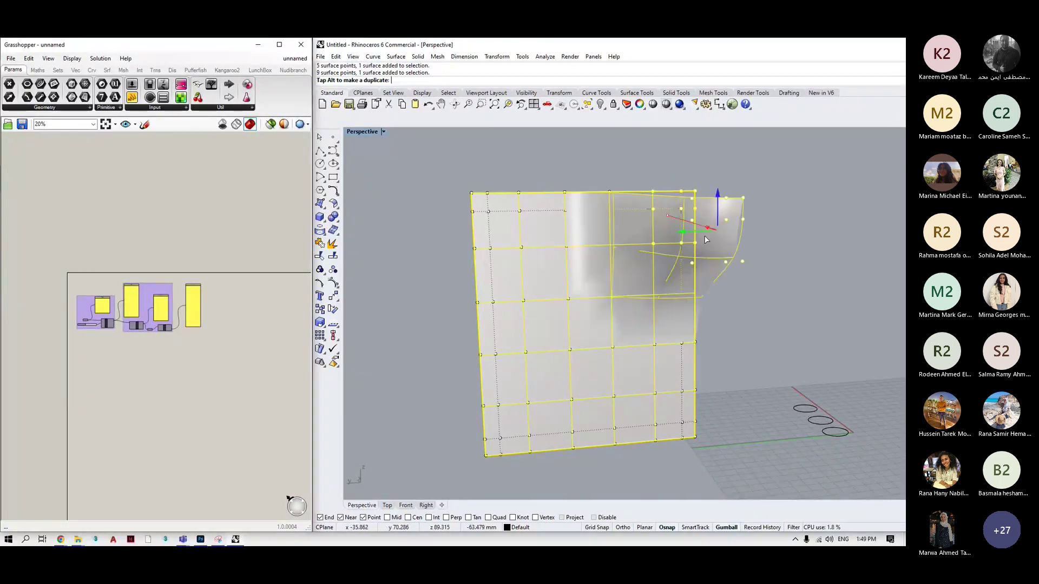
pyautogui.click(423, 334)
# Select the control points at the diagonally opposite lower corner and pull them outward, perpendicular to the surface.
pyautogui.moveTo(579, 457); pyautogui.dragTo(489, 355)
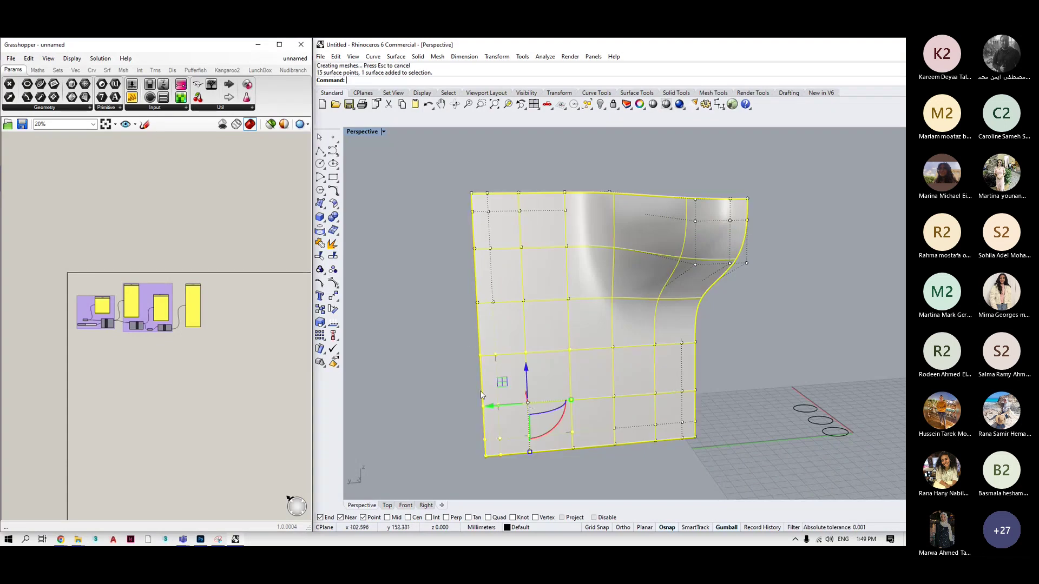
pyautogui.moveTo(507, 412); pyautogui.dragTo(658, 448, button='right')
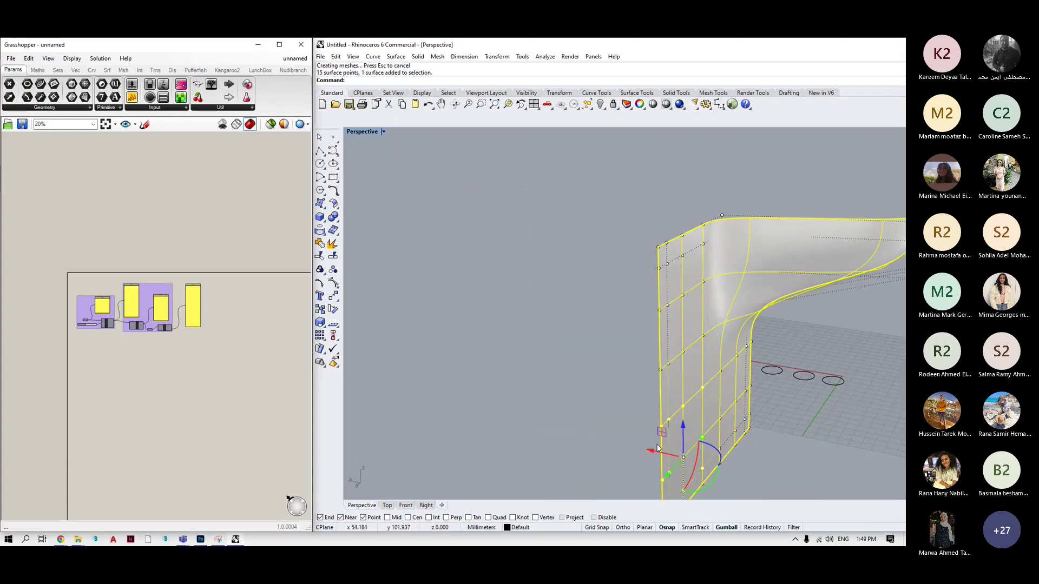
pyautogui.moveTo(658, 448); pyautogui.dragTo(617, 428)
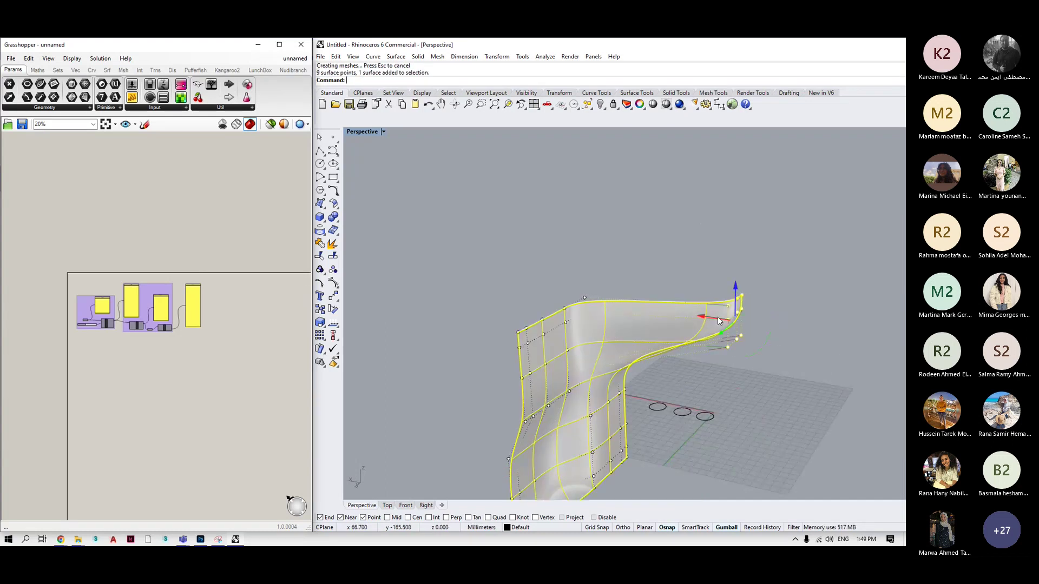
# Reduce the bulge at the upper corner nearest the circles and pull the control points of the corner below it outward.
pyautogui.moveTo(717, 317); pyautogui.dragTo(646, 446)
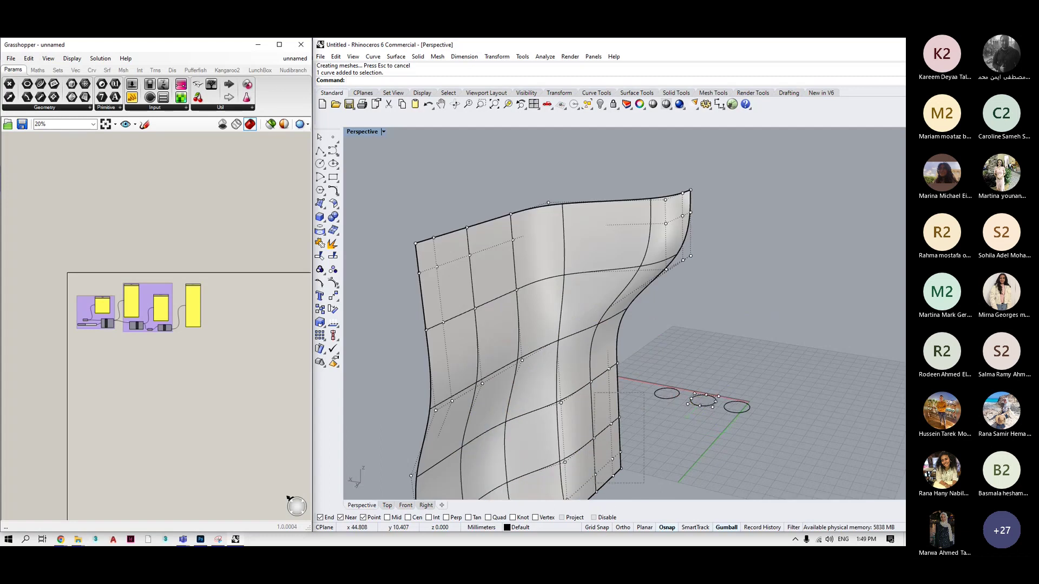
pyautogui.moveTo(657, 448); pyautogui.dragTo(694, 458)
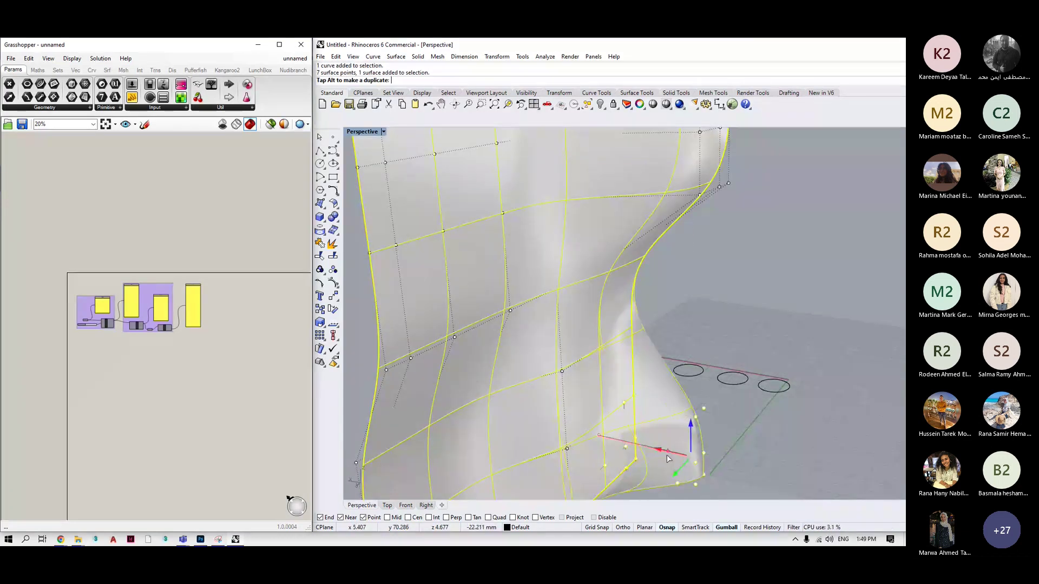
pyautogui.scroll(-5, 535, 316)
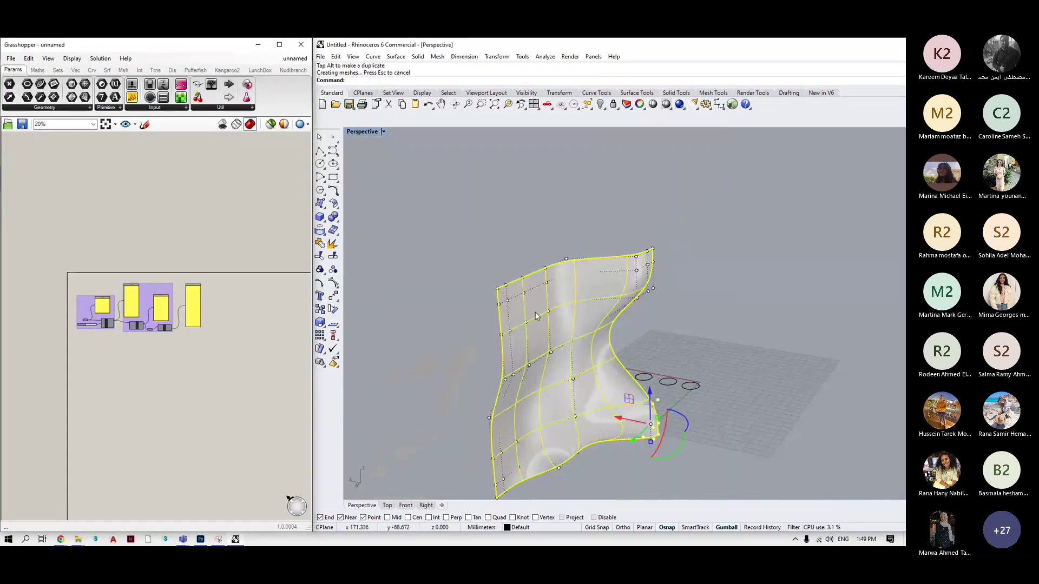
# Pull the control points at the remaining upper corner outward to complete the wavy surface, and clear the point selection.
pyautogui.moveTo(543, 247); pyautogui.dragTo(479, 295)
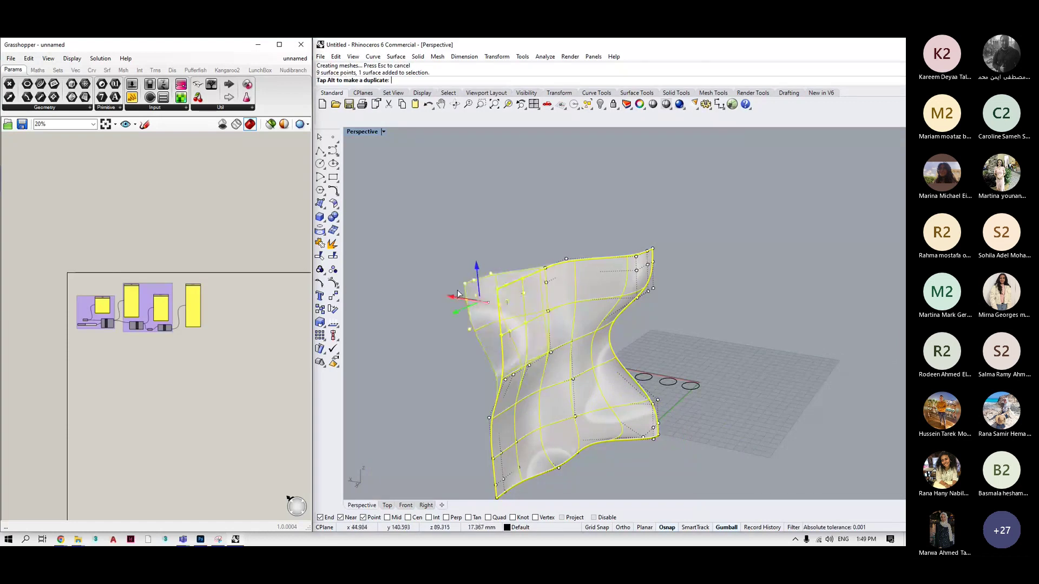
pyautogui.press('Escape')
pyautogui.scroll(-3, 548, 386)
pyautogui.scroll(4, 548, 385)
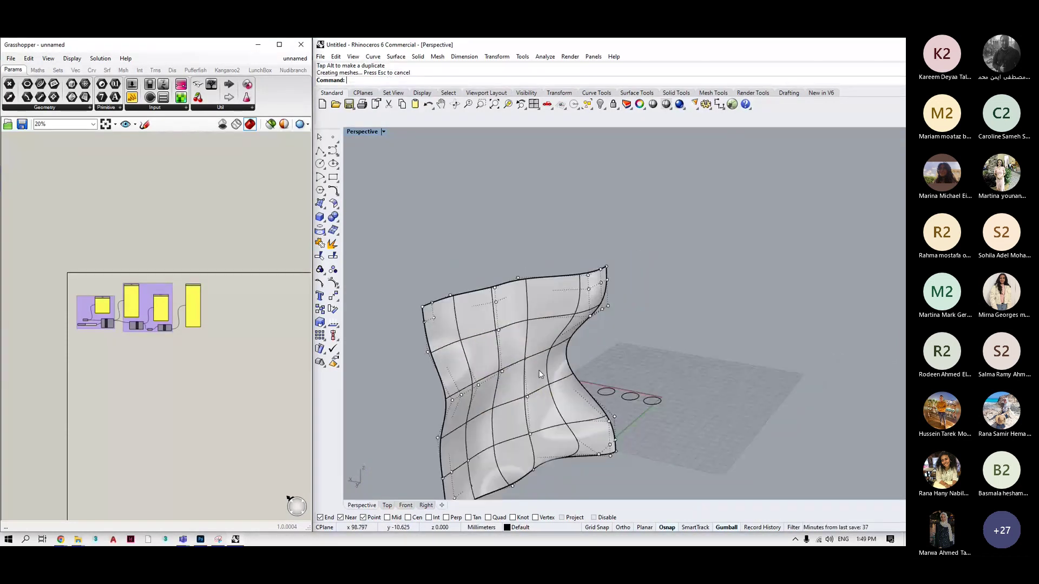
# Add a Surface parameter below the purple groups and reference the wavy Rhino surface in it.
pyautogui.scroll(4, 120, 372)
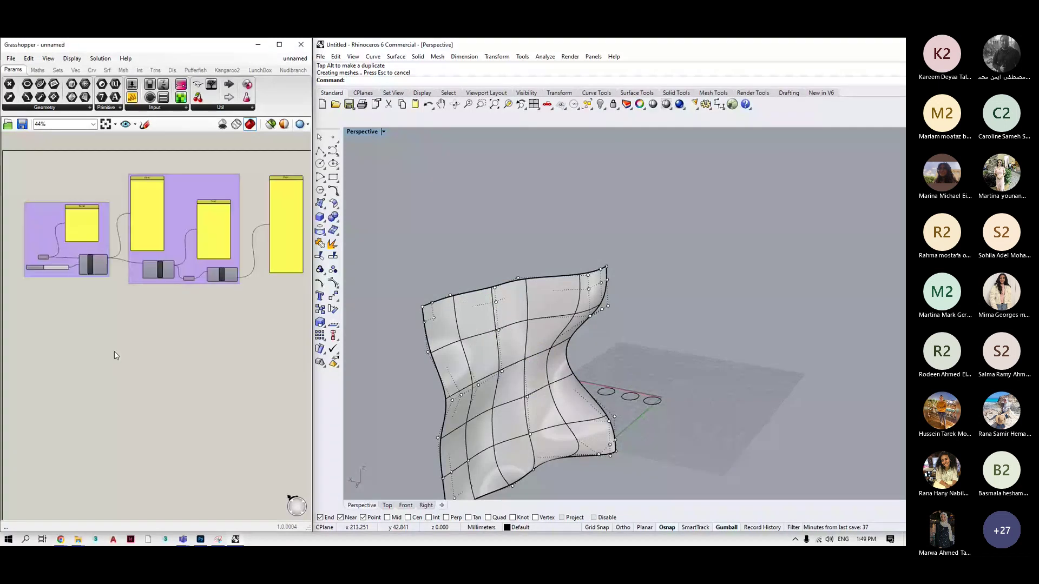
pyautogui.scroll(3, 115, 355)
pyautogui.doubleClick(115, 362)
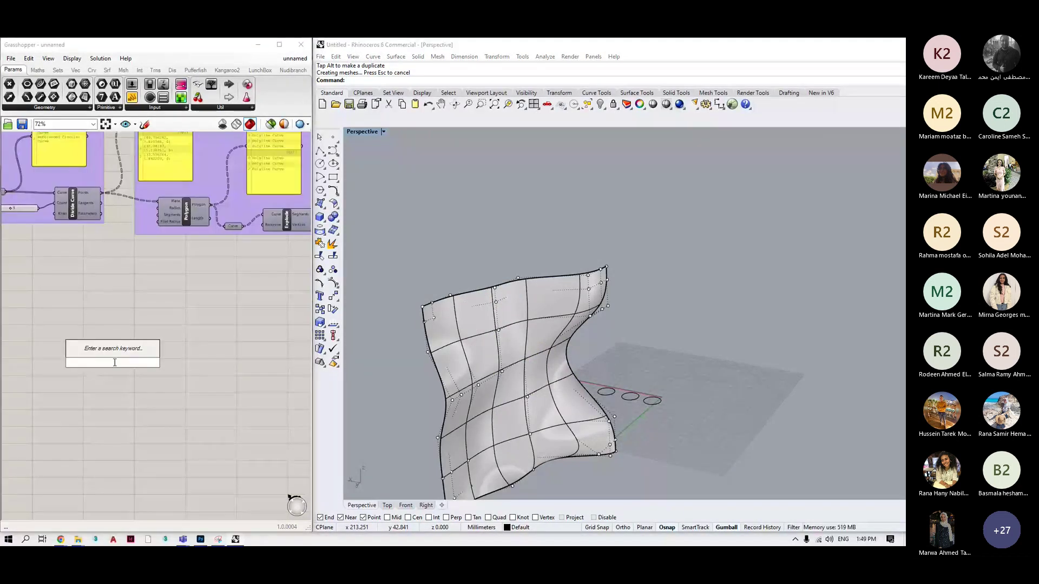
pyautogui.write('surface')
pyautogui.press('Return')
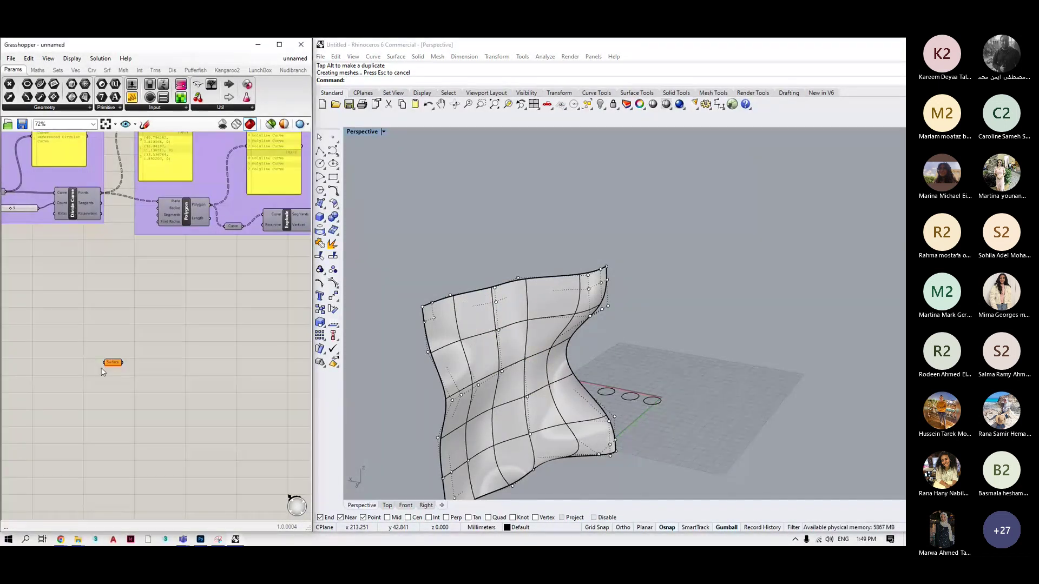
pyautogui.rightClick(111, 363)
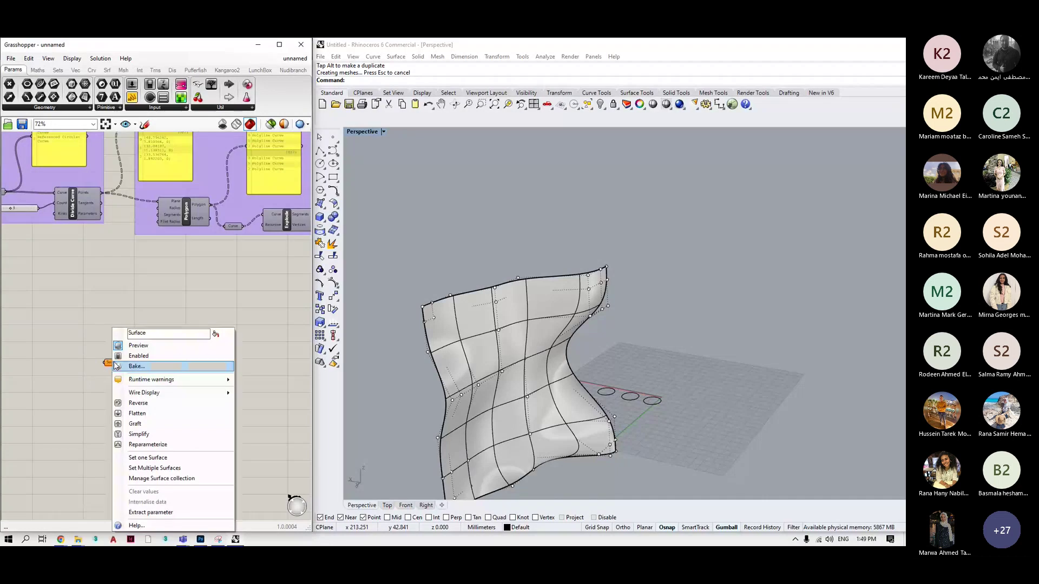
pyautogui.click(148, 458)
pyautogui.click(474, 361)
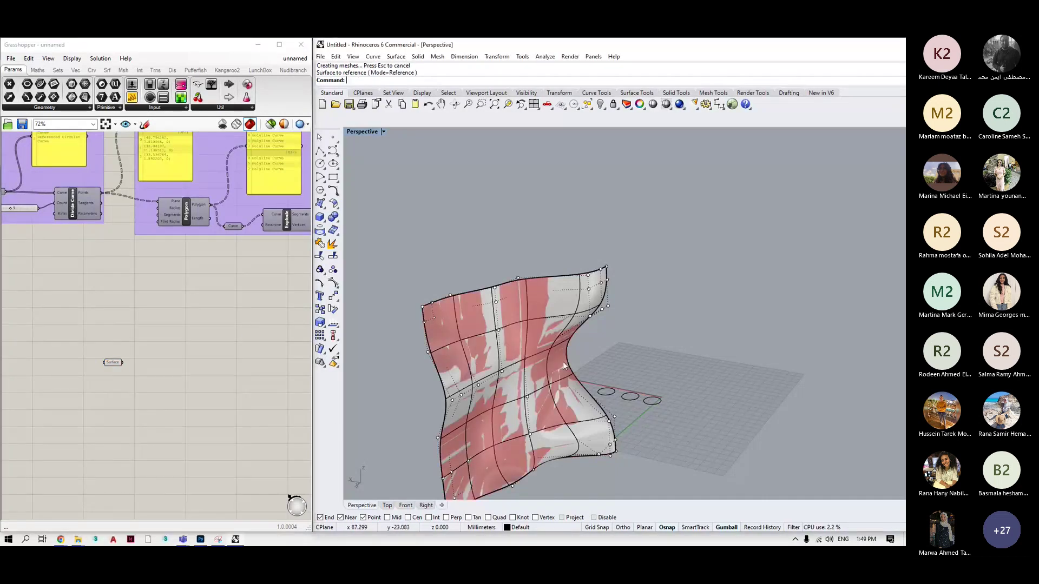
# Select the wavy surface and try moving it vertically up and back down.
pyautogui.scroll(-5, 582, 368)
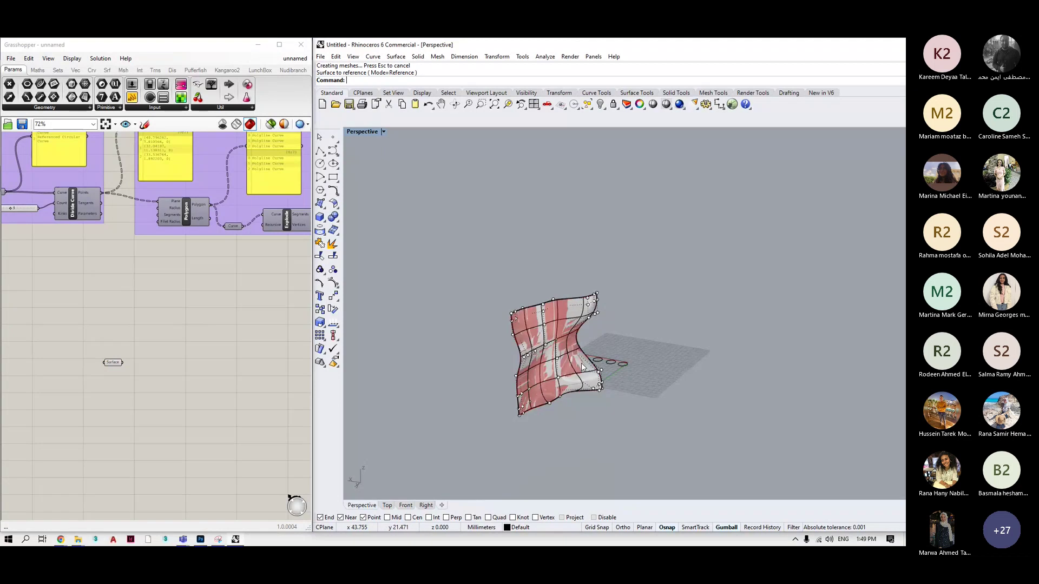
pyautogui.scroll(5, 582, 368)
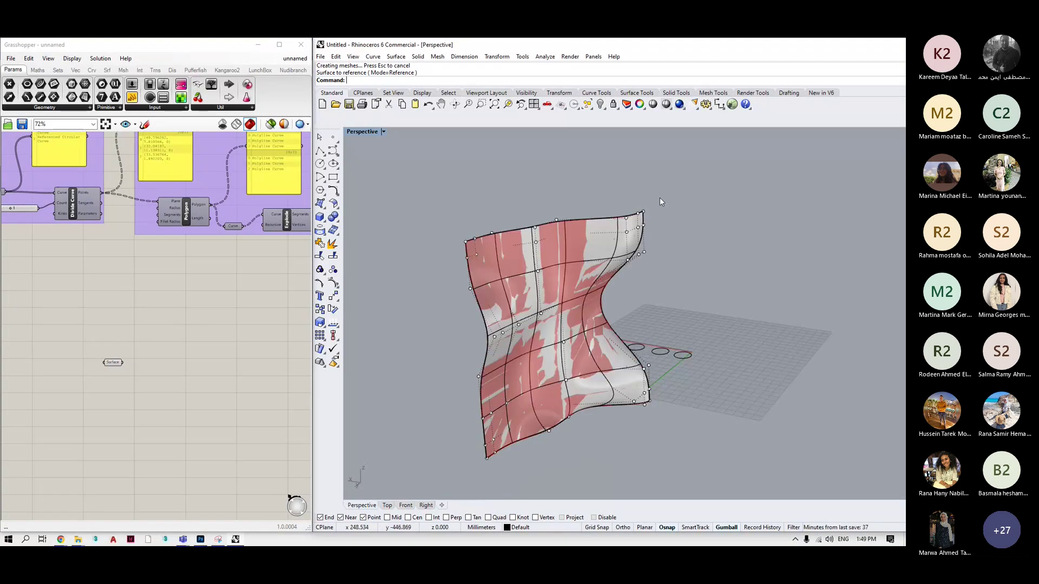
pyautogui.moveTo(660, 203); pyautogui.dragTo(616, 233)
pyautogui.press('F10')
pyautogui.click(622, 213)
pyautogui.moveTo(567, 294)
pyautogui.mouseDown()
pyautogui.moveTo(594, 528)
pyautogui.moveTo(563, 285)
pyautogui.mouseUp()
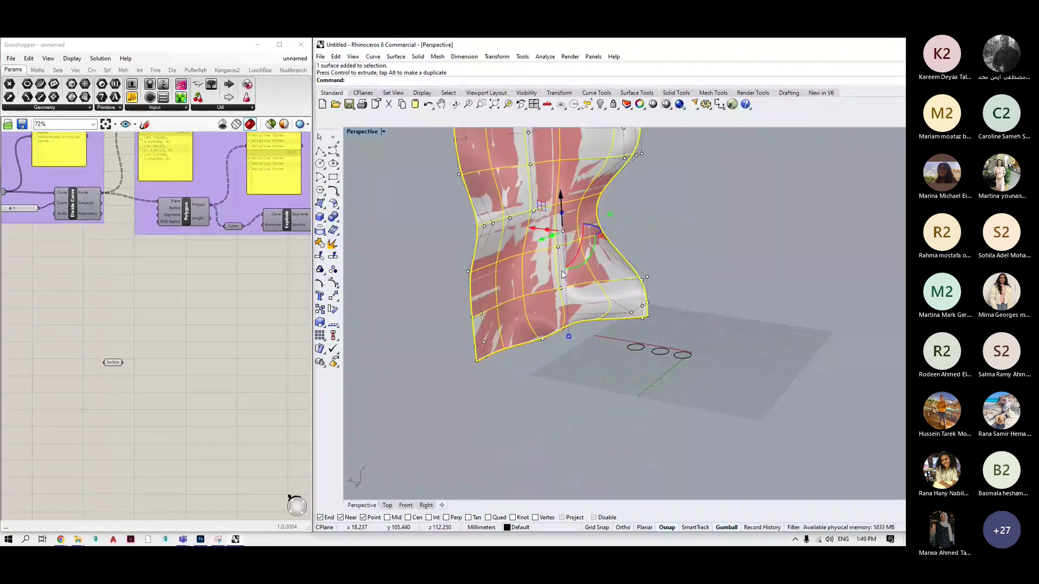
pyautogui.moveTo(560, 195); pyautogui.dragTo(565, 292)
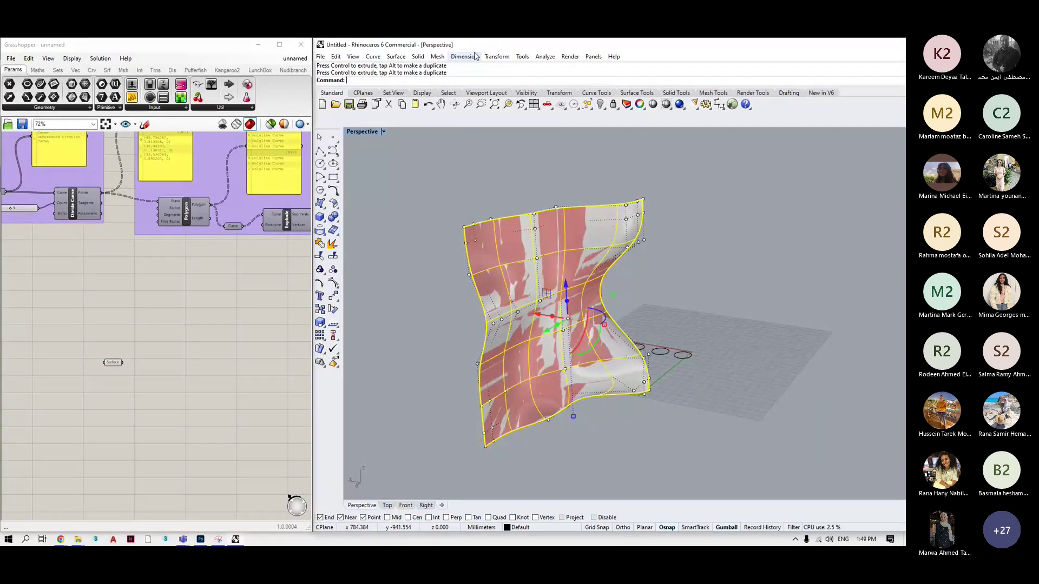
# Hide the original wavy surface in Rhino and inspect the Grasshopper preview of it.
pyautogui.write('hide')
pyautogui.press('Return')
pyautogui.scroll(2, 567, 344)
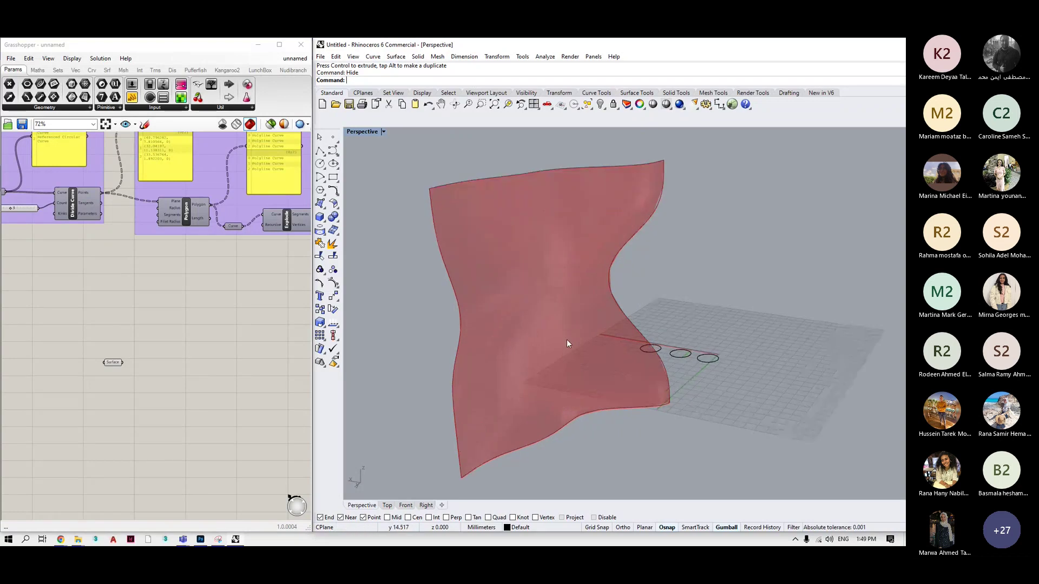
pyautogui.scroll(-2, 566, 343)
pyautogui.moveTo(554, 373); pyautogui.dragTo(580, 372, button='right')
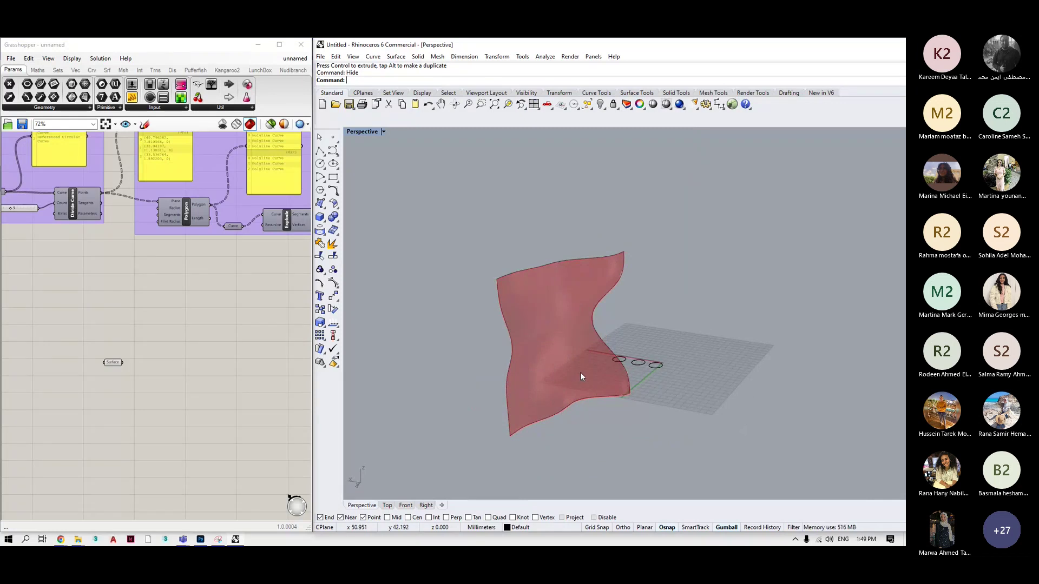
# Undo the hiding, the surface moves and the most recent control point edits.
pyautogui.hotkey('ctrl', 'z')
pyautogui.hotkey('ctrl', 'z')
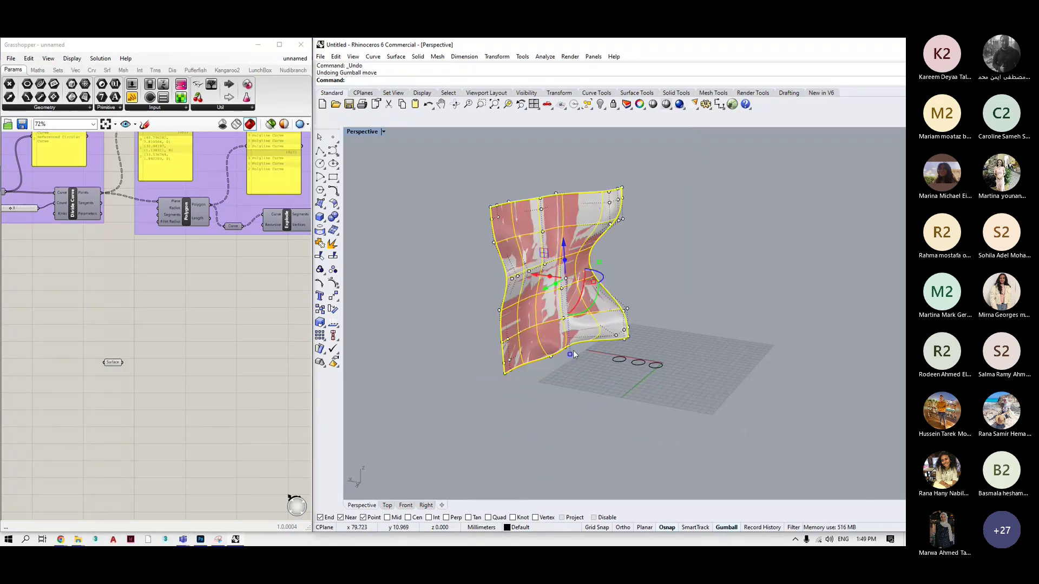
pyautogui.hotkey('ctrl', 'z')
pyautogui.hotkey('ctrl', 'z')
pyautogui.hotkey('ctrl', 'z')
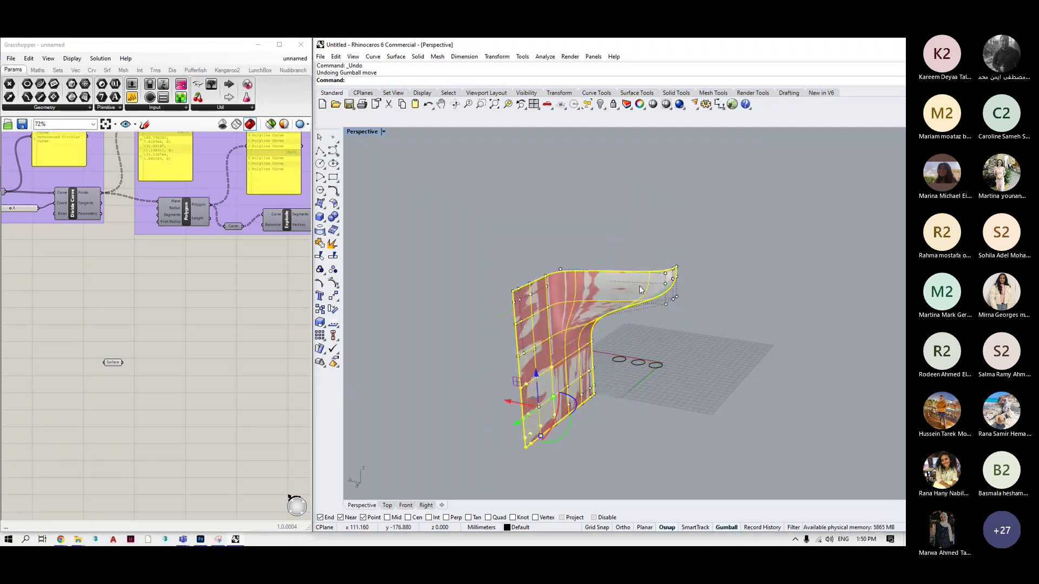
# Pull the surface's upper corner nearest the circles back in, move the opposite lower corner's control points outward, and clear the selection.
pyautogui.moveTo(696, 260); pyautogui.dragTo(636, 272)
pyautogui.moveTo(556, 458); pyautogui.dragTo(543, 422)
pyautogui.click(626, 394)
# Replace the Surface parameter with a new one that references the reshaped Rhino surface.
pyautogui.moveTo(191, 343); pyautogui.dragTo(122, 369)
pyautogui.scroll(3, 118, 363)
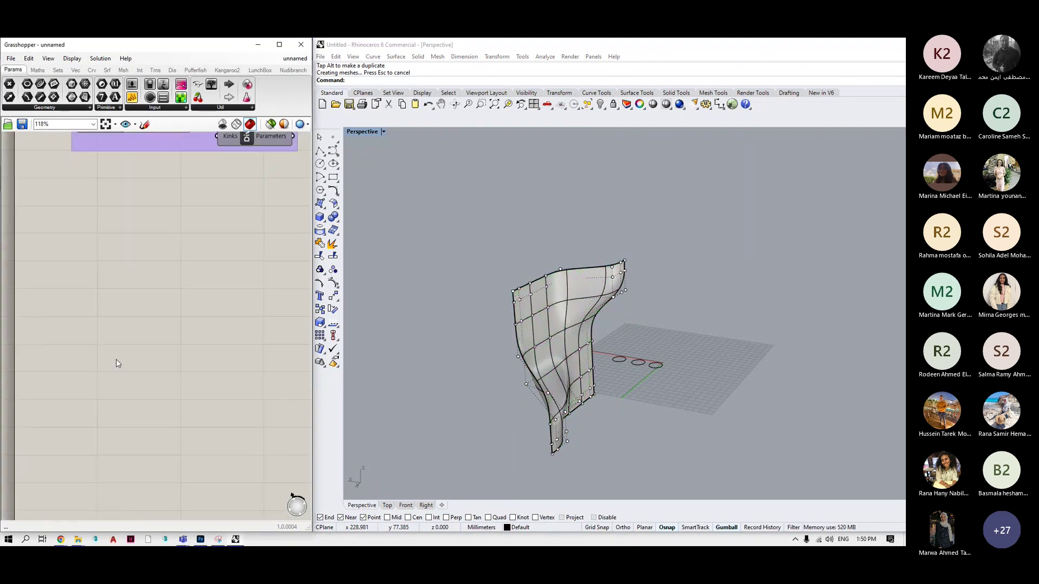
pyautogui.doubleClick(118, 363)
pyautogui.write('s')
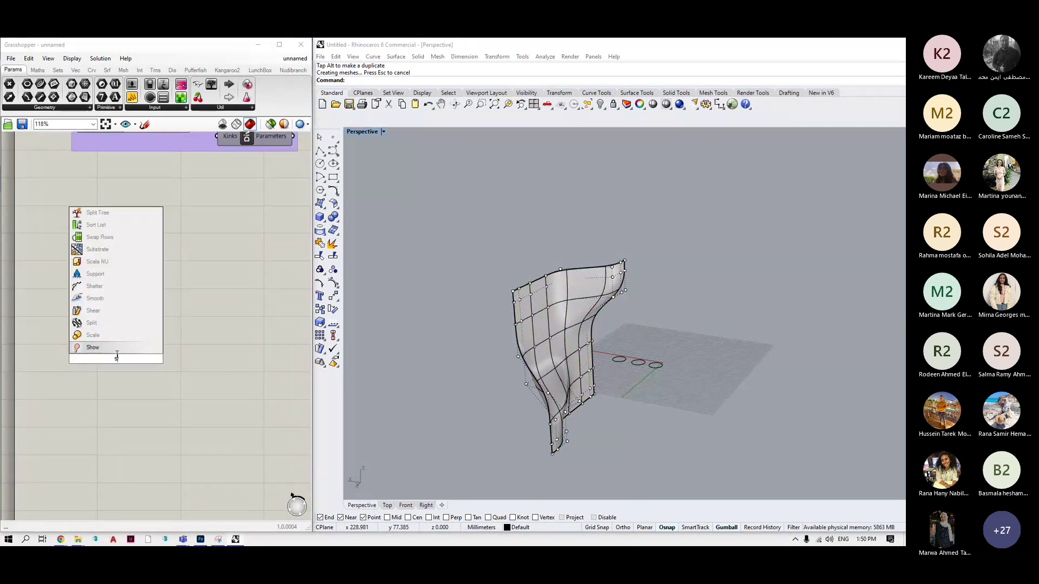
pyautogui.write('u')
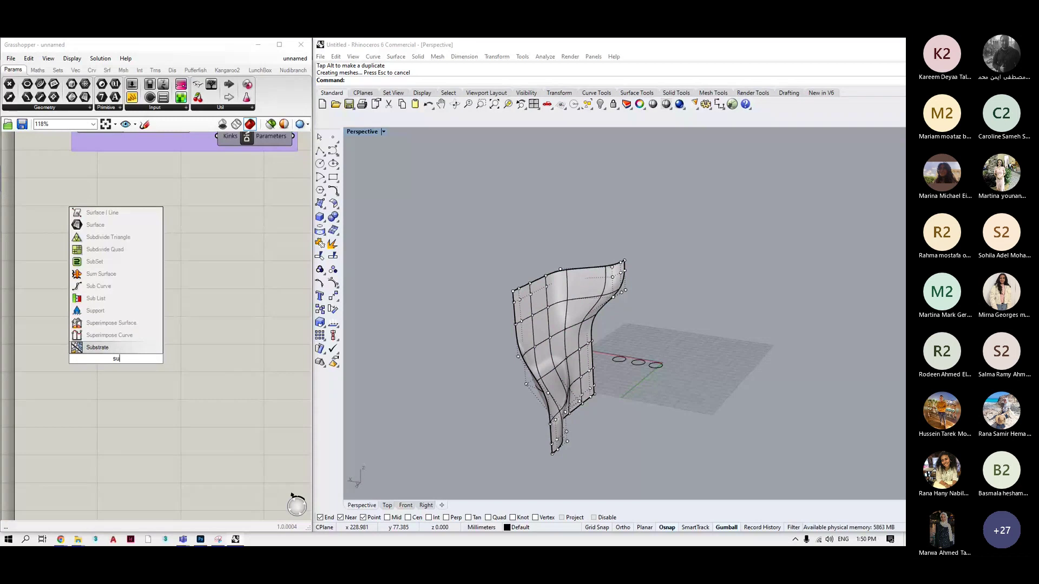
pyautogui.write('rfa')
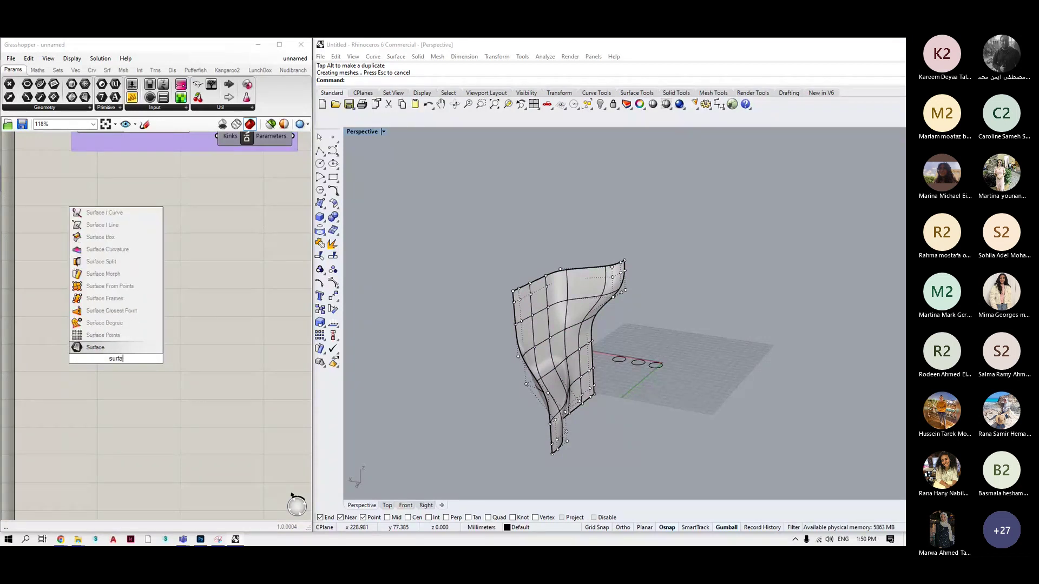
pyautogui.press('Return')
pyautogui.rightClick(117, 360)
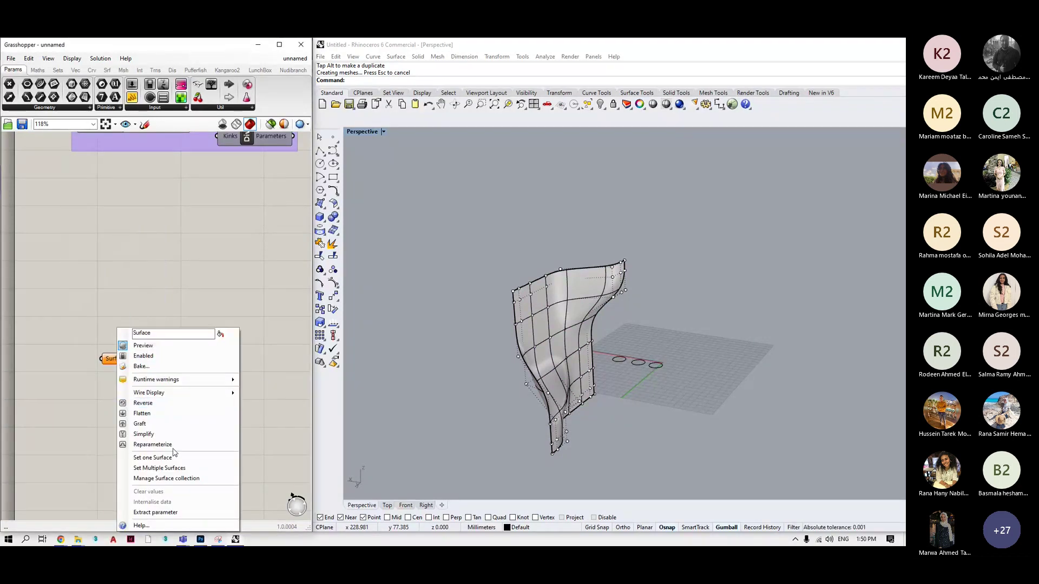
pyautogui.click(170, 458)
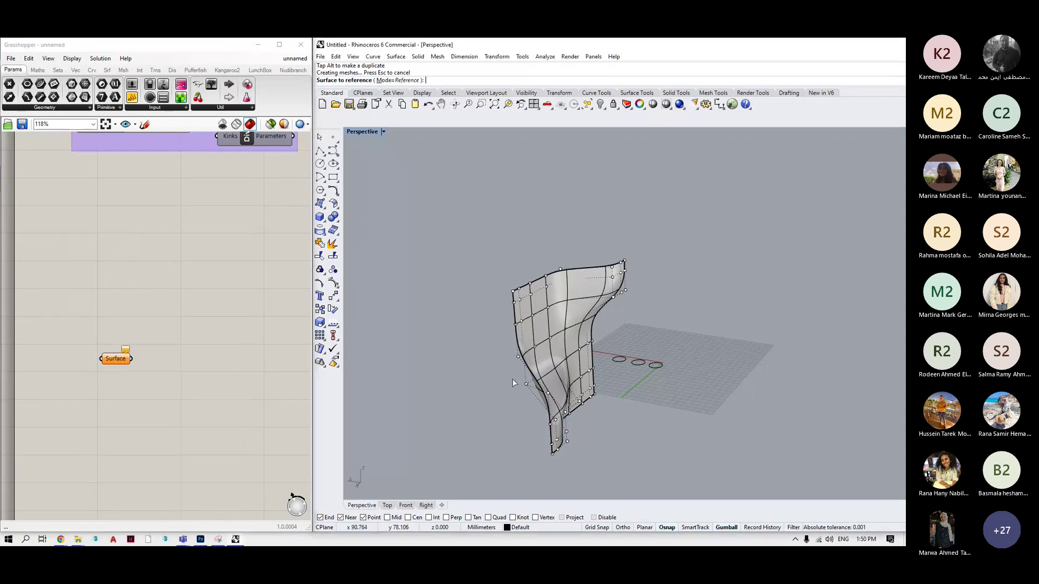
pyautogui.click(583, 303)
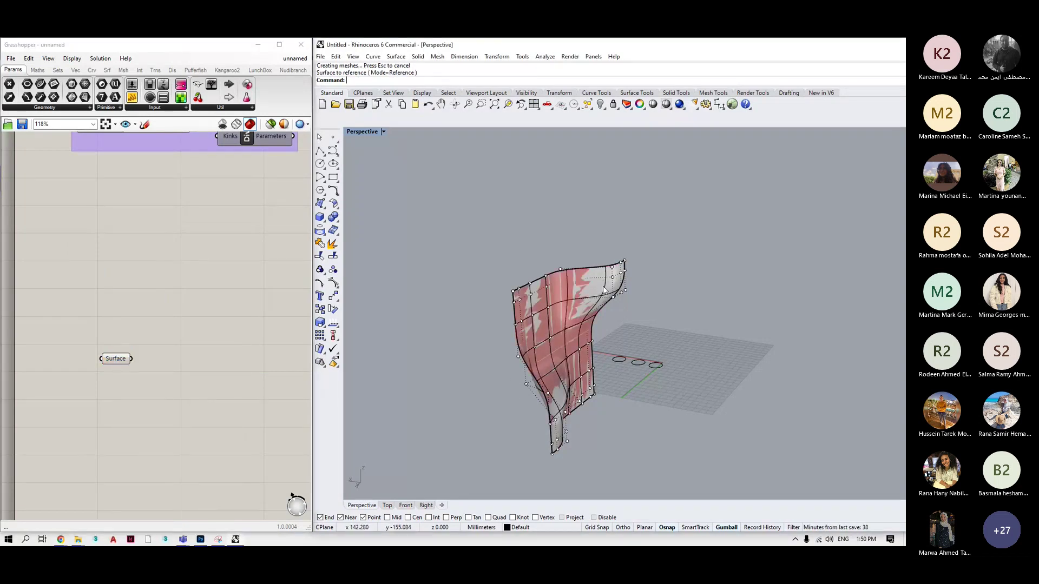
# Hide the reshaped original surface in Rhino so only its Grasshopper preview is displayed.
pyautogui.scroll(1, 586, 285)
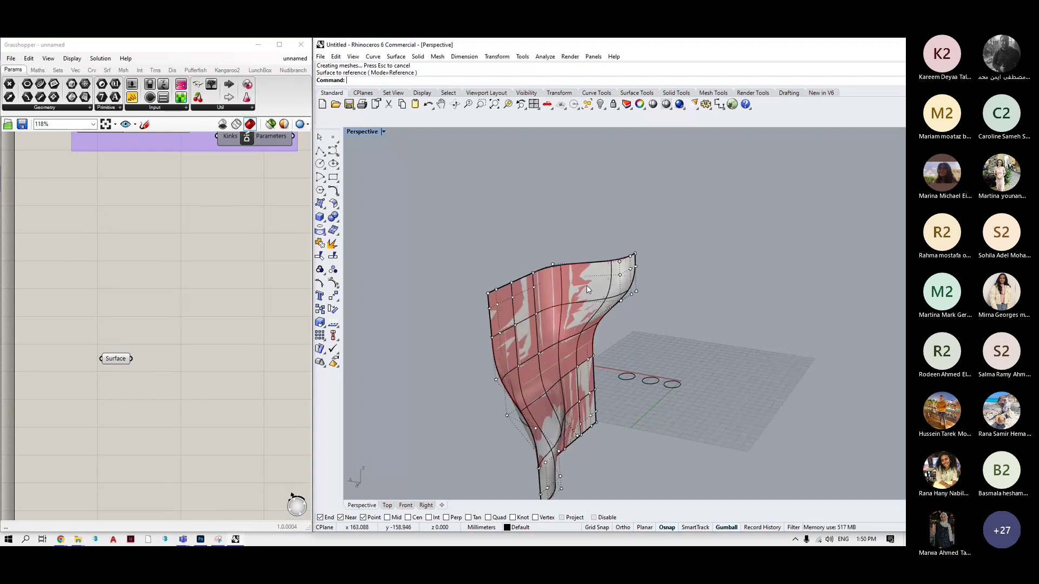
pyautogui.scroll(1, 586, 284)
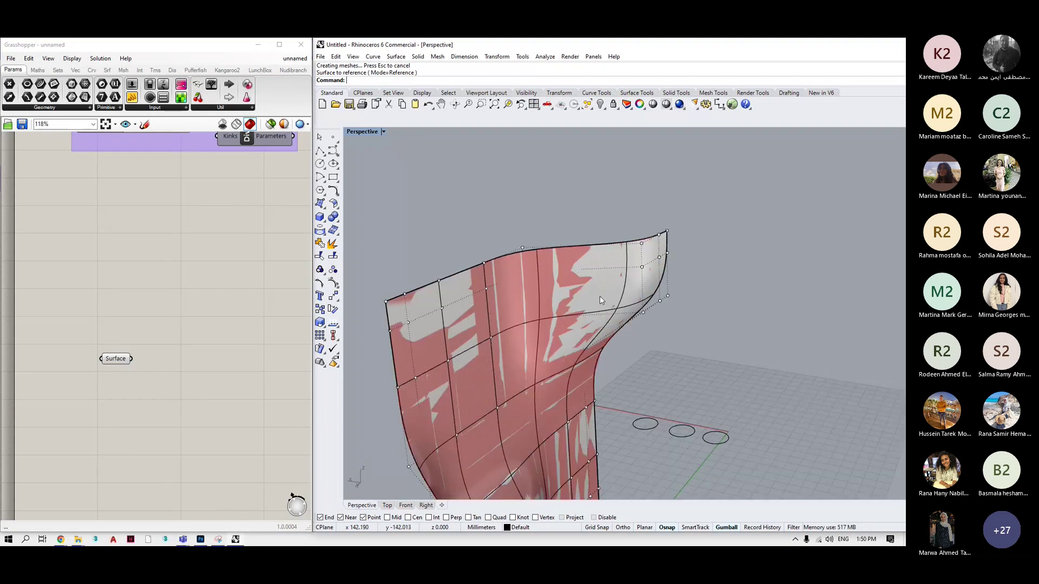
pyautogui.scroll(2, 599, 297)
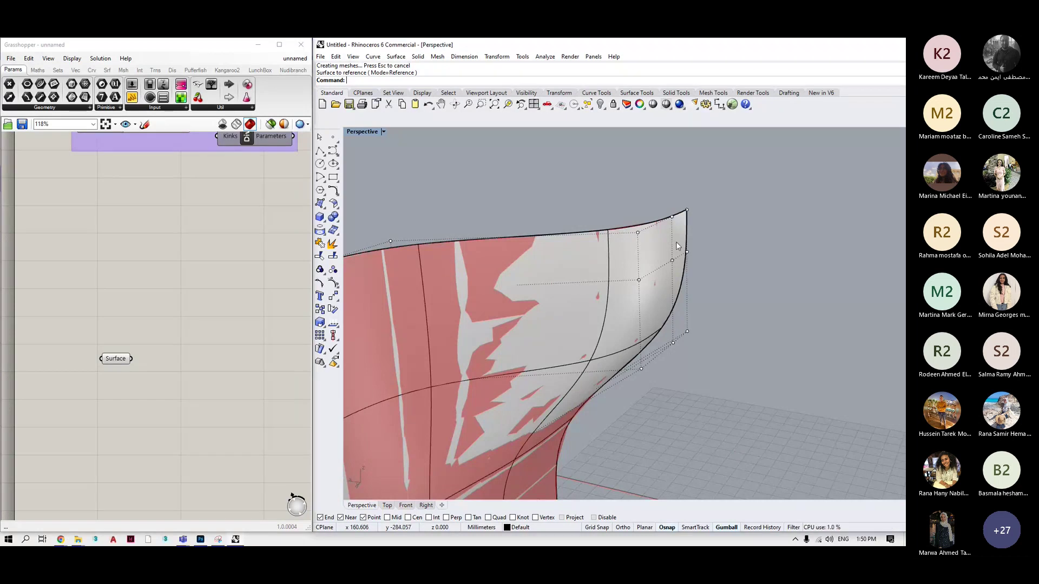
pyautogui.scroll(-5, 546, 264)
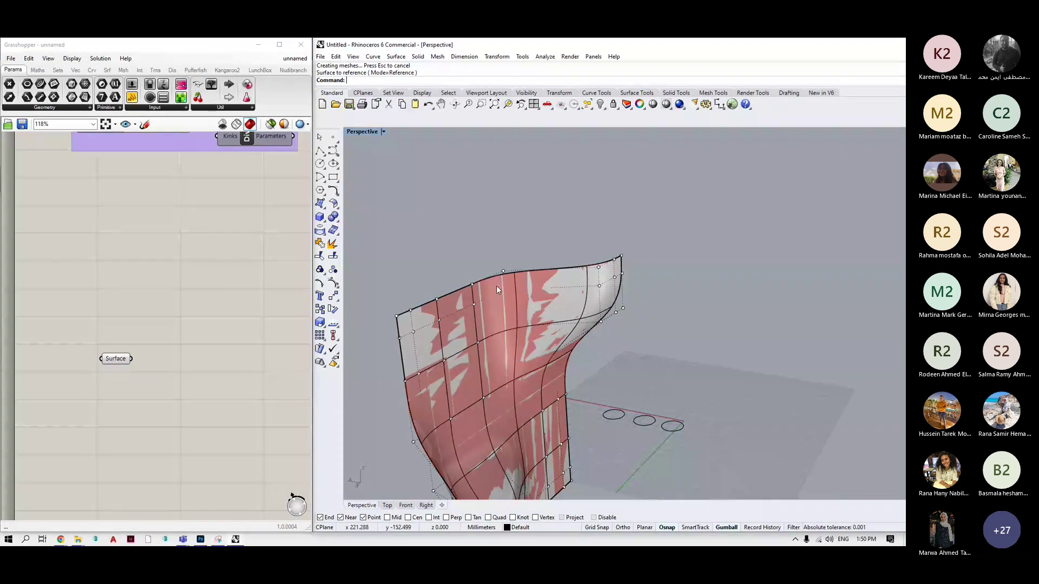
pyautogui.click(592, 283)
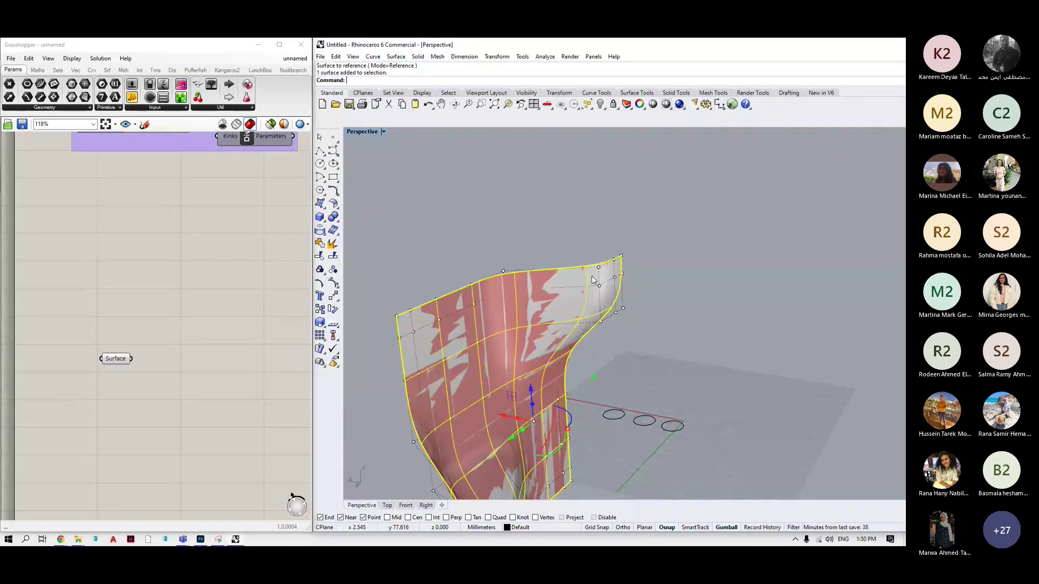
pyautogui.write('Hide')
pyautogui.press('Return')
pyautogui.moveTo(686, 358); pyautogui.dragTo(610, 340, button='right')
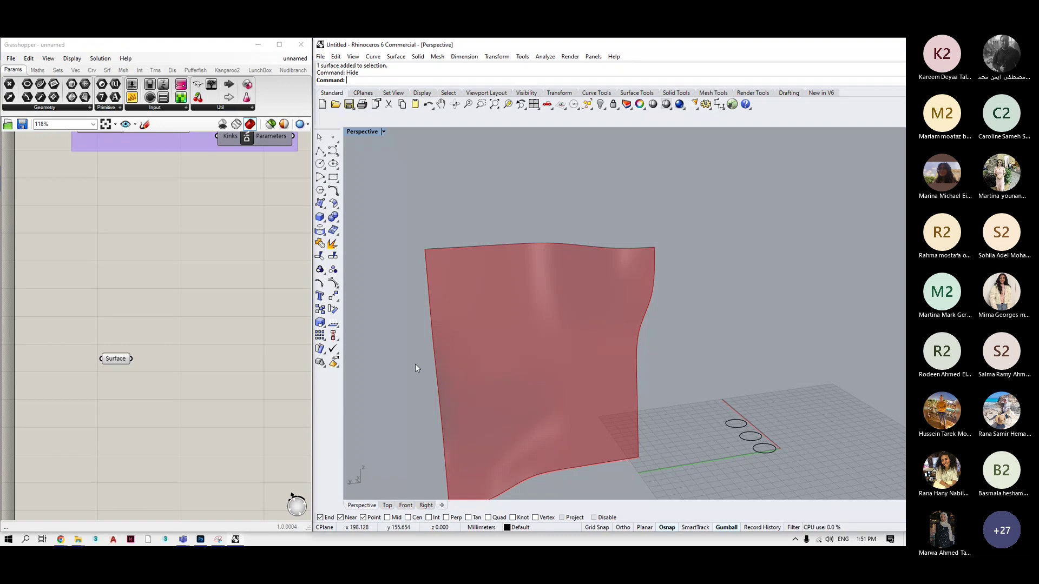
# Add a Panel above the Surface parameter and connect the parameter's output to it.
pyautogui.doubleClick(209, 278)
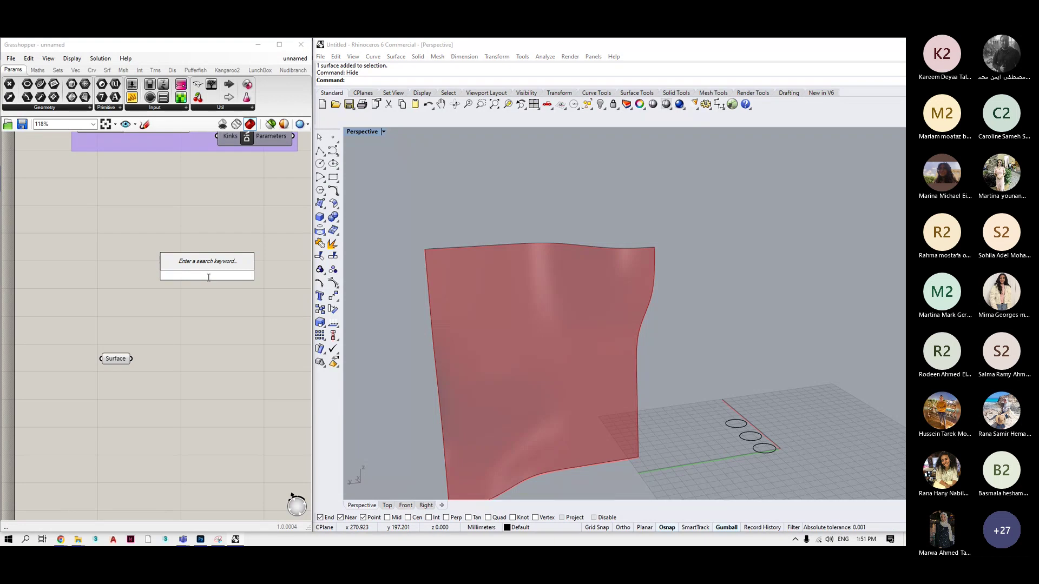
pyautogui.write('panel')
pyautogui.press('Return')
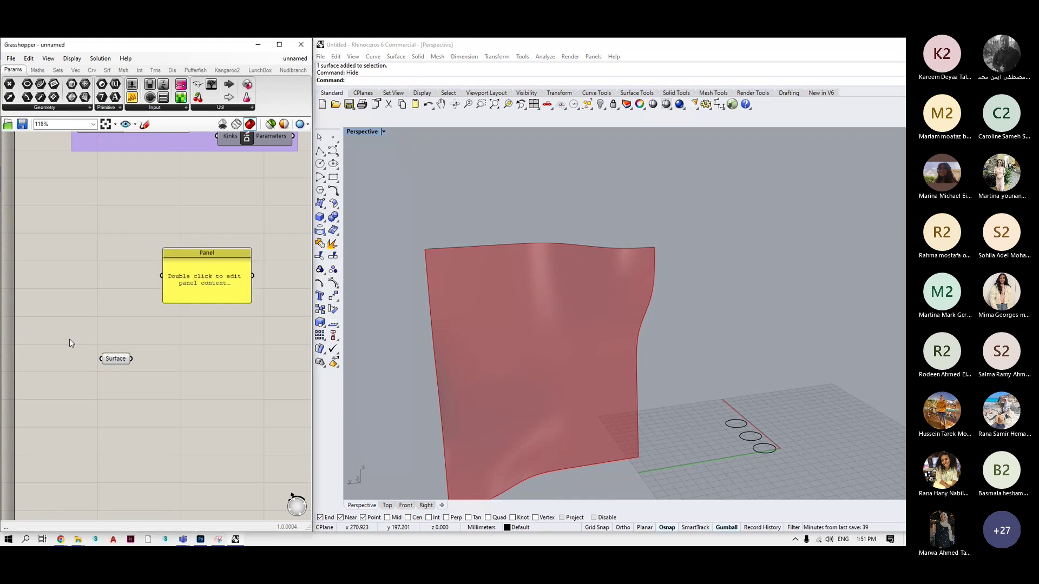
pyautogui.moveTo(132, 359); pyautogui.dragTo(188, 235)
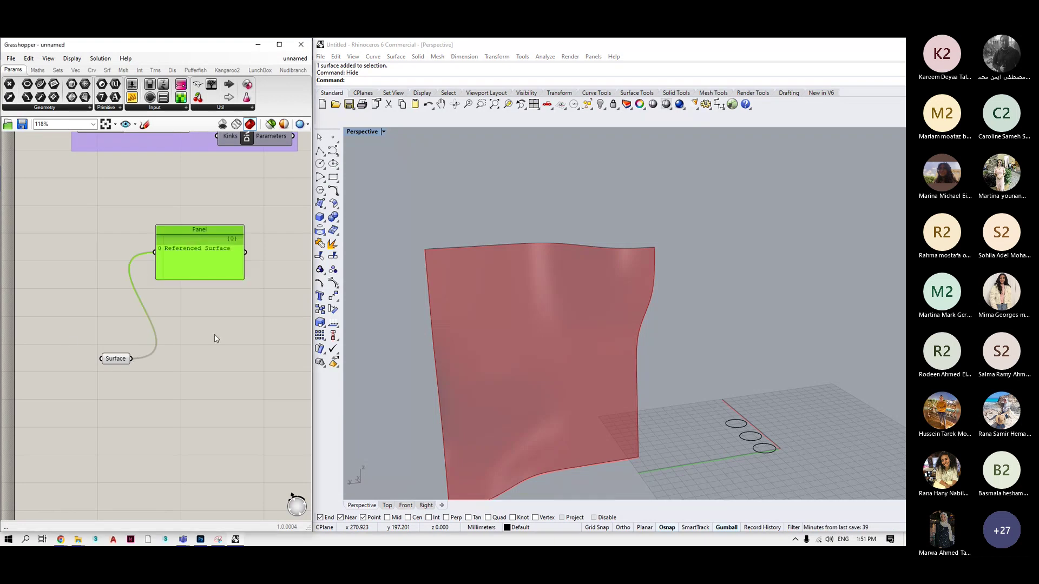
pyautogui.click(193, 350)
# Add an Isotrim component beside the Surface parameter and connect the parameter to its Surface input.
pyautogui.doubleClick(218, 362)
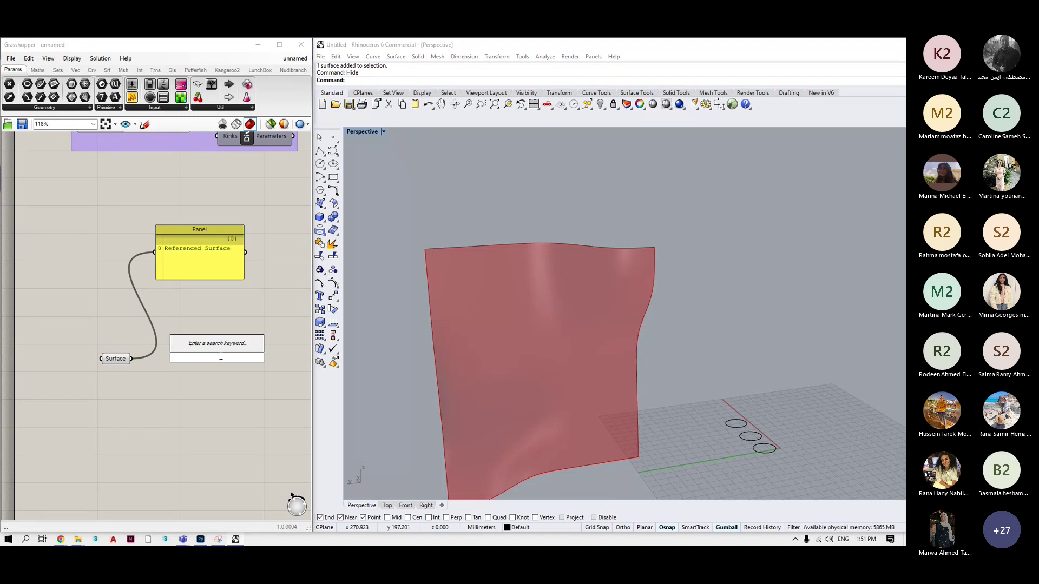
pyautogui.write('isotr')
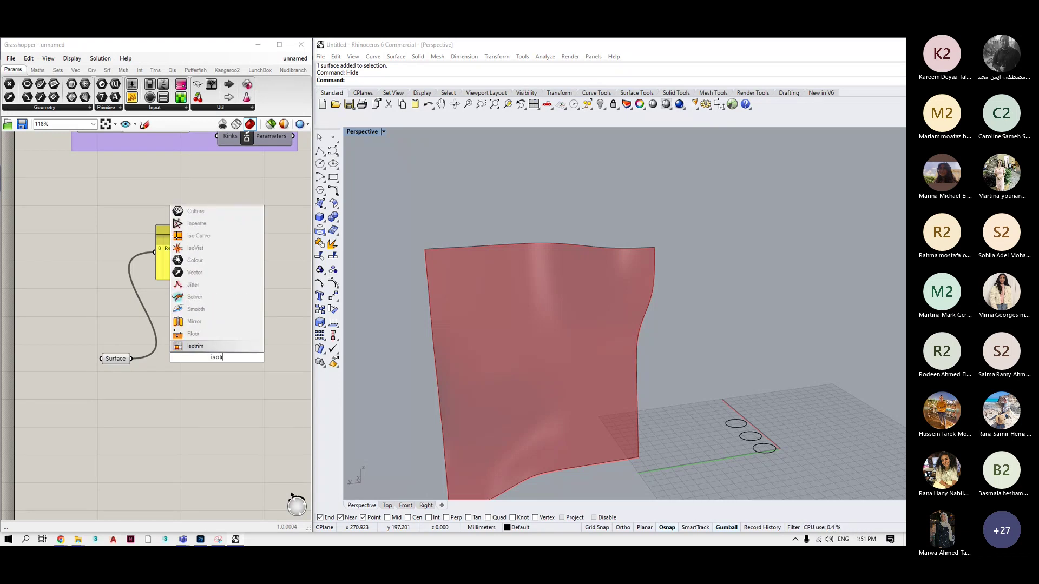
pyautogui.press('Return')
pyautogui.moveTo(131, 358); pyautogui.dragTo(249, 367)
pyautogui.click(153, 415)
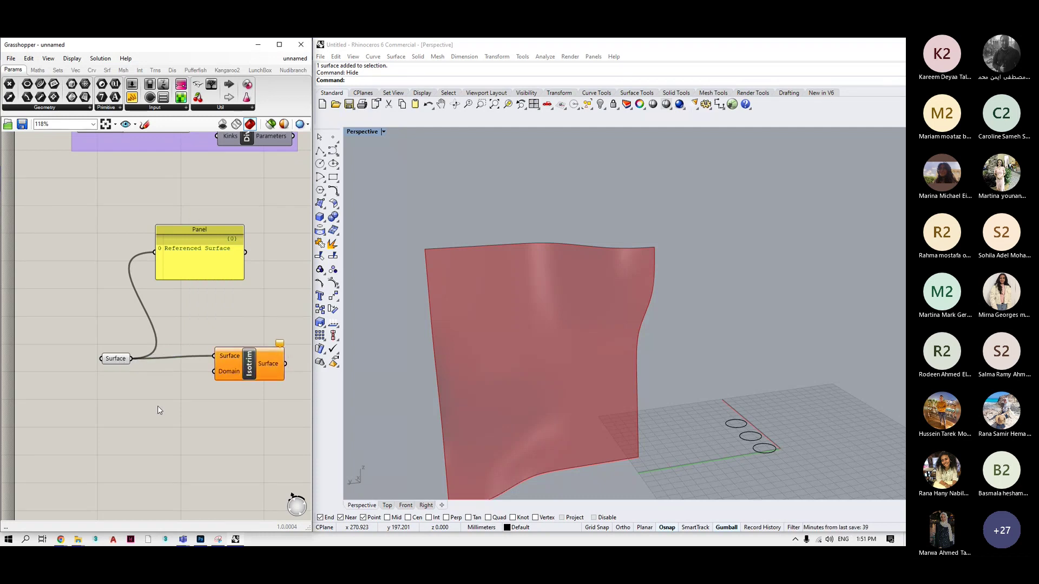
# Try a Divide Domain² component connected to Isotrim's Domain input and delete it again.
pyautogui.doubleClick(132, 421)
pyautogui.write('divide')
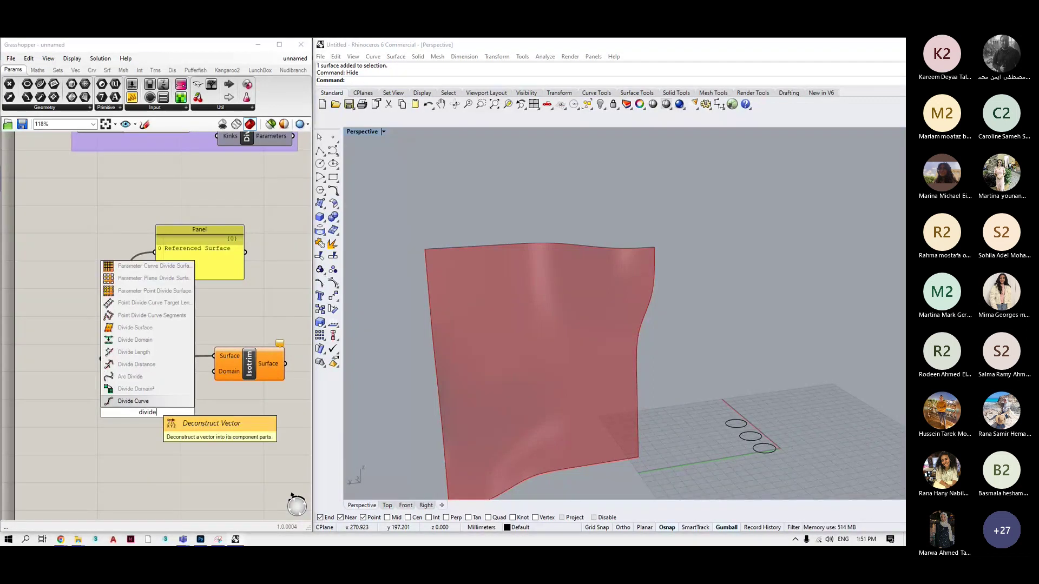
pyautogui.click(136, 389)
pyautogui.moveTo(188, 413); pyautogui.dragTo(226, 375)
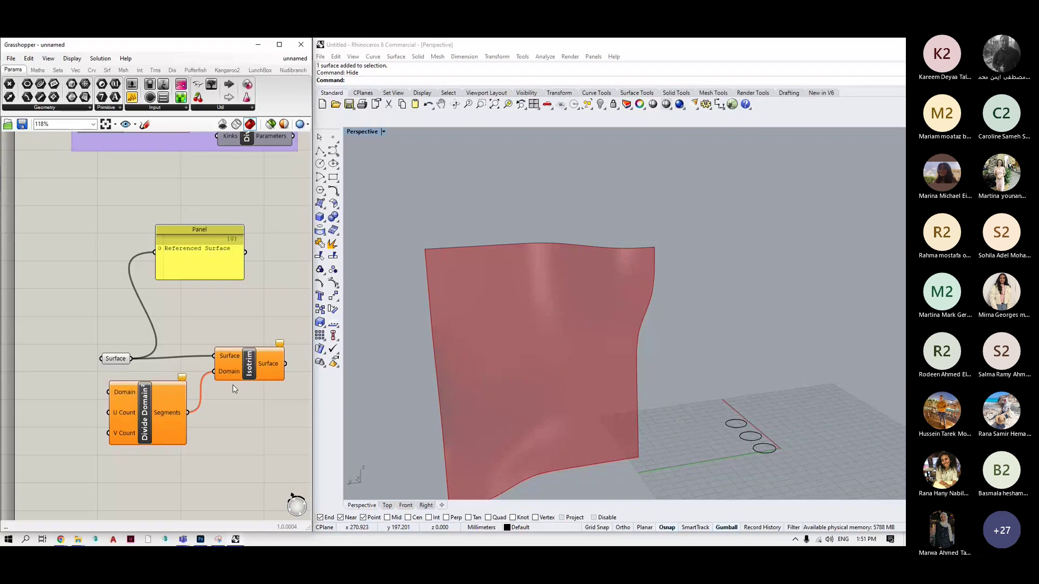
pyautogui.scroll(-2, 155, 414)
pyautogui.click(159, 414)
pyautogui.press('Delete')
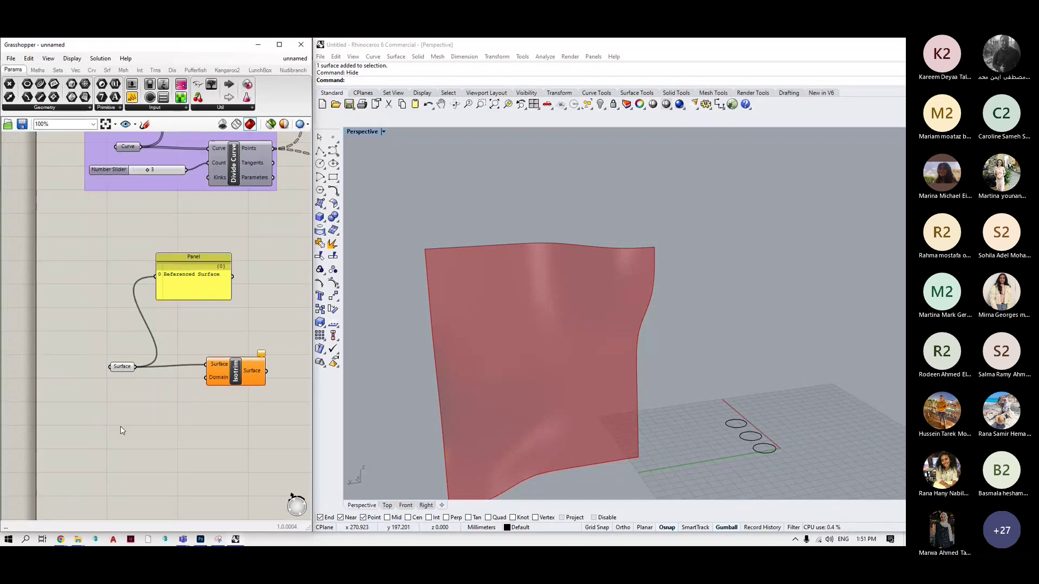
# Try a Divide Domain component below the Surface parameter with its Segments output connected to Isotrim's Domain input.
pyautogui.doubleClick(120, 427)
pyautogui.write('divi')
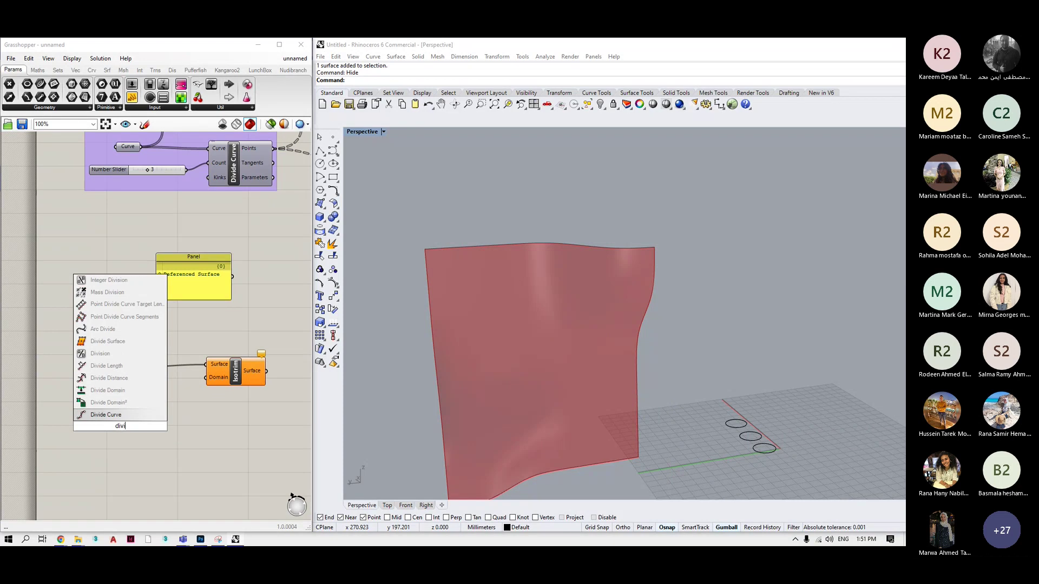
pyautogui.press('Up')
pyautogui.press('Up')
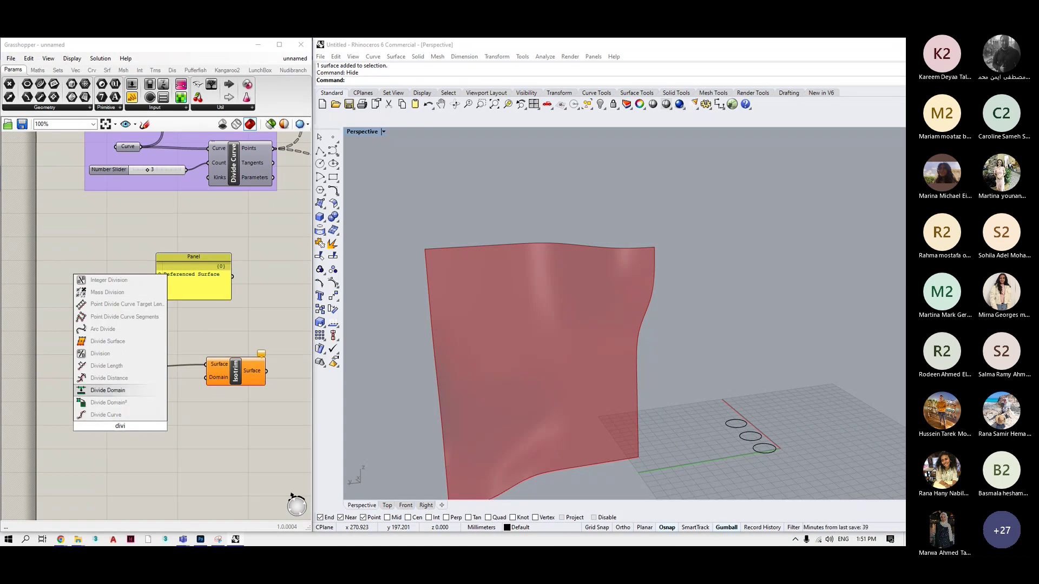
pyautogui.press('Return')
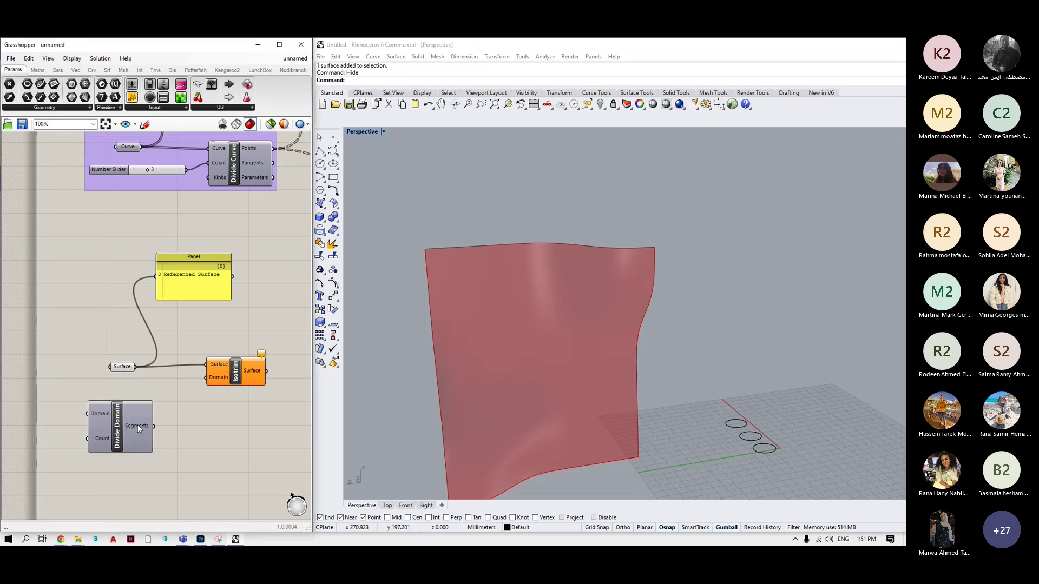
pyautogui.moveTo(153, 426); pyautogui.dragTo(207, 376)
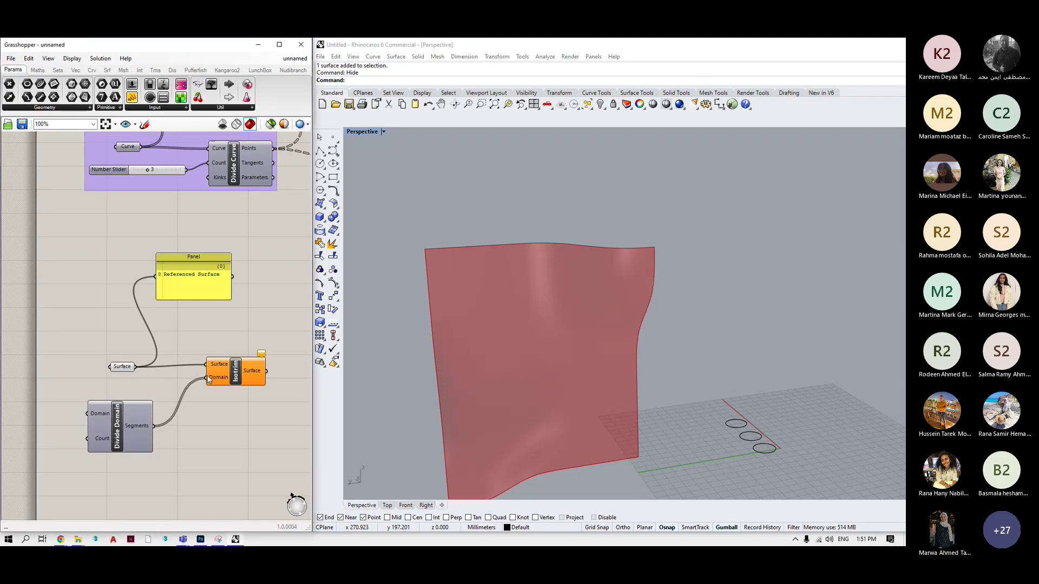
# Add a number slider set to 5 for Divide Domain's Count input and space the two components apart.
pyautogui.doubleClick(68, 443)
pyautogui.write('5')
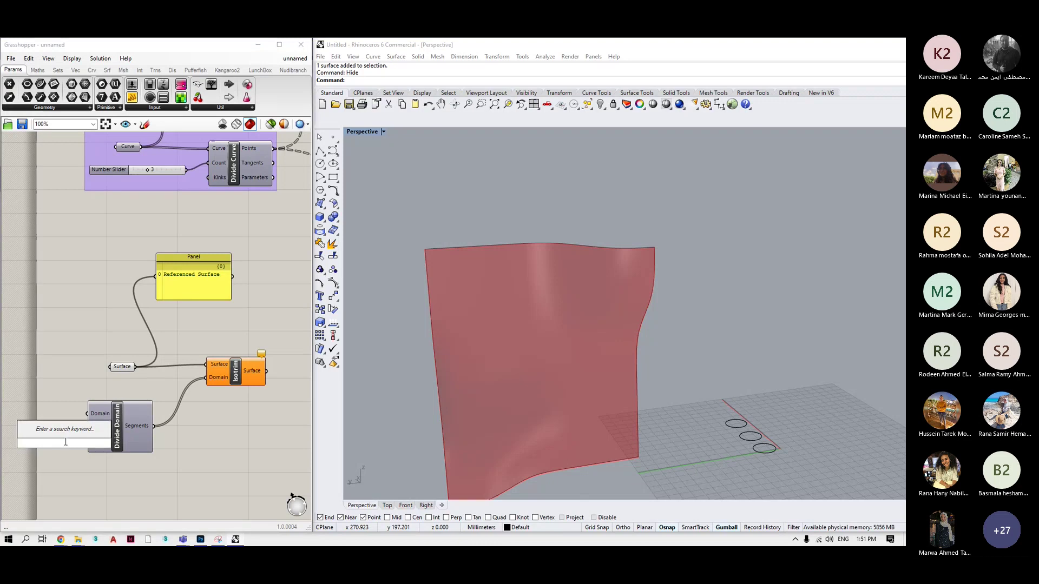
pyautogui.press('Return')
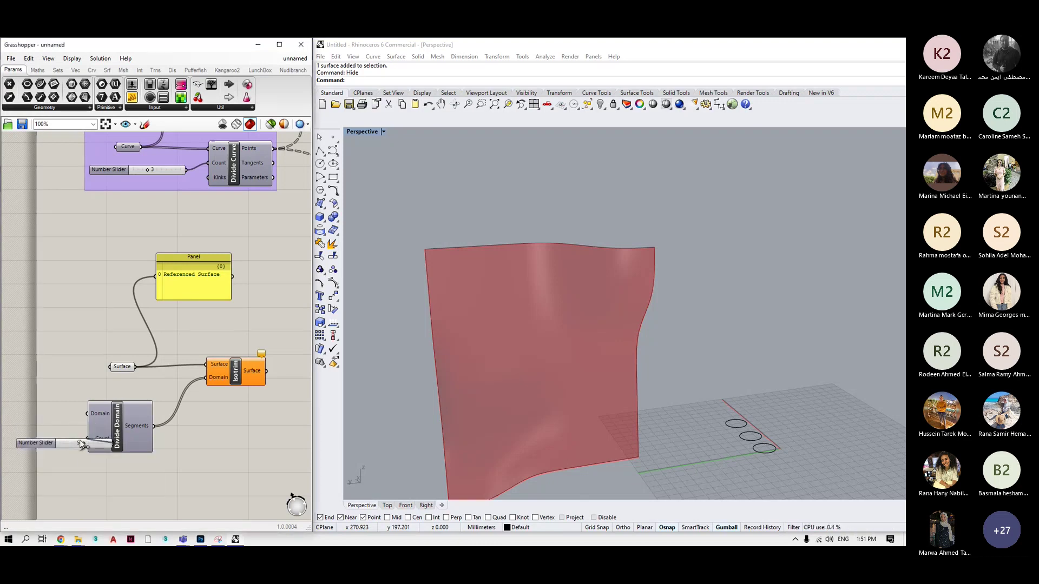
pyautogui.moveTo(133, 414); pyautogui.dragTo(179, 415)
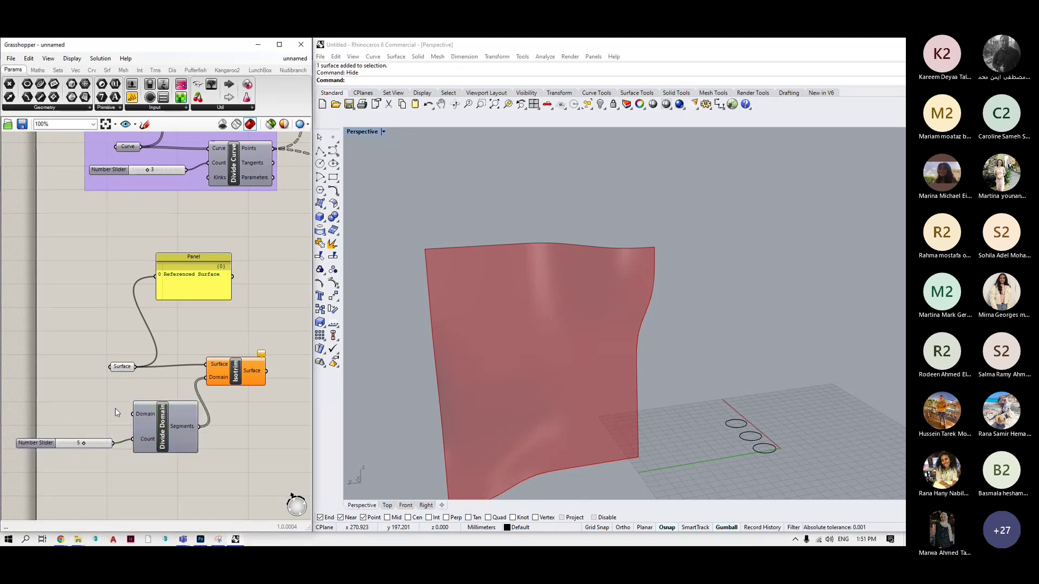
# Try a Construct Domain component connected to Divide Domain's Domain input and rearrange the component and slider around it.
pyautogui.doubleClick(115, 409)
pyautogui.press('Escape')
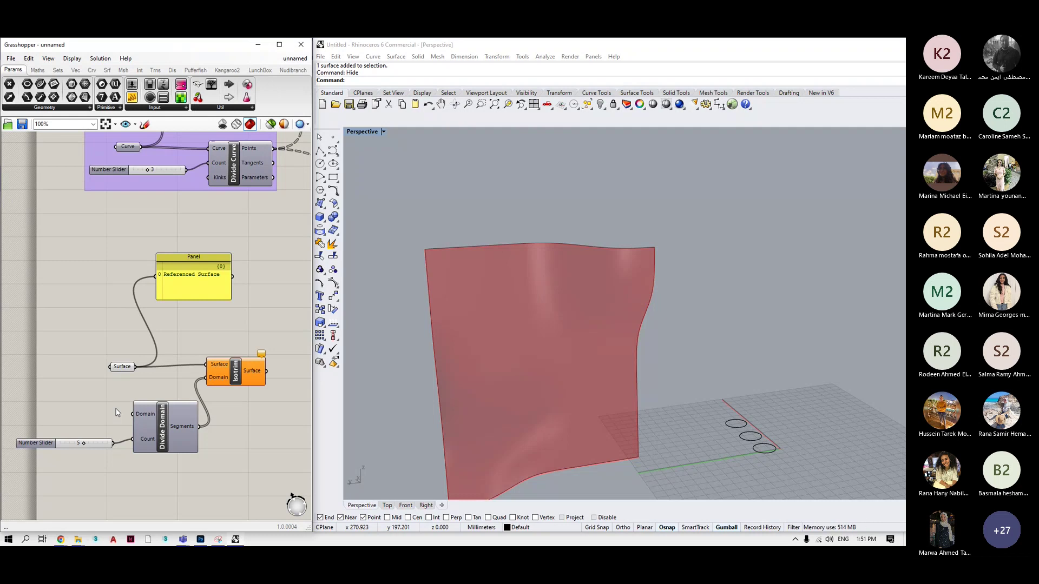
pyautogui.doubleClick(74, 406)
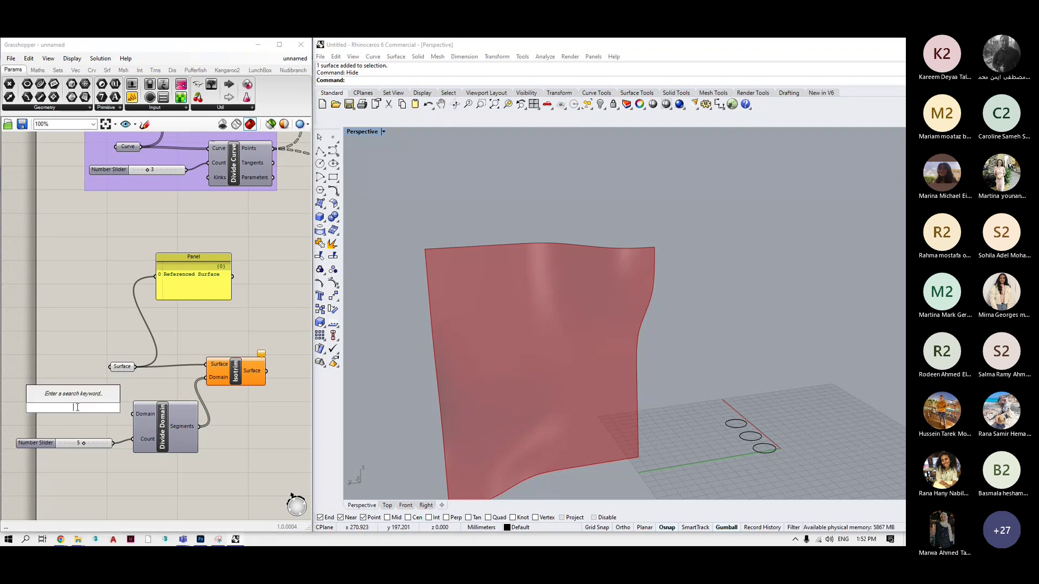
pyautogui.write('doma')
pyautogui.press('Up')
pyautogui.press('Up')
pyautogui.press('Up')
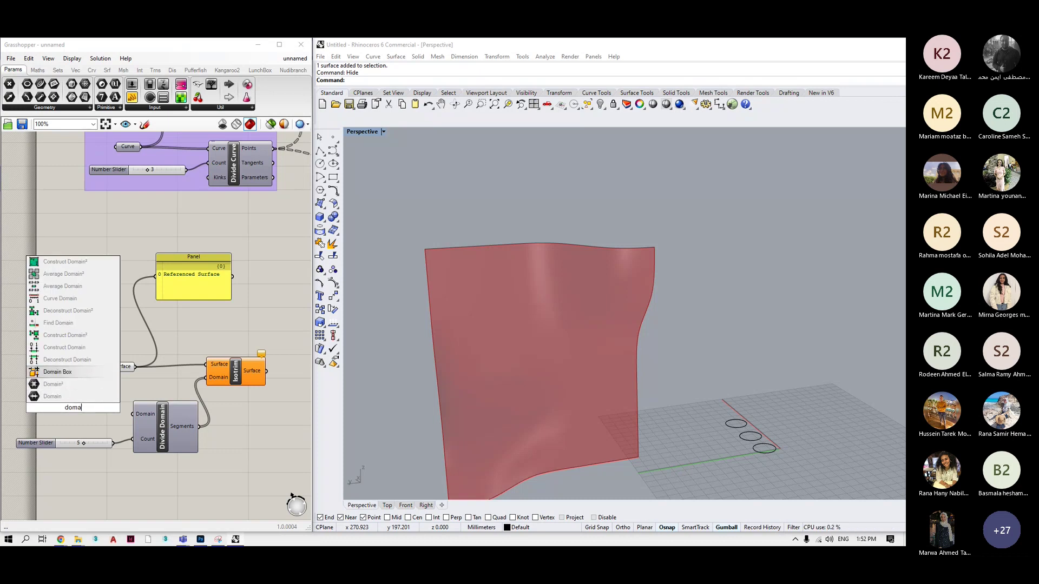
pyautogui.press('Up')
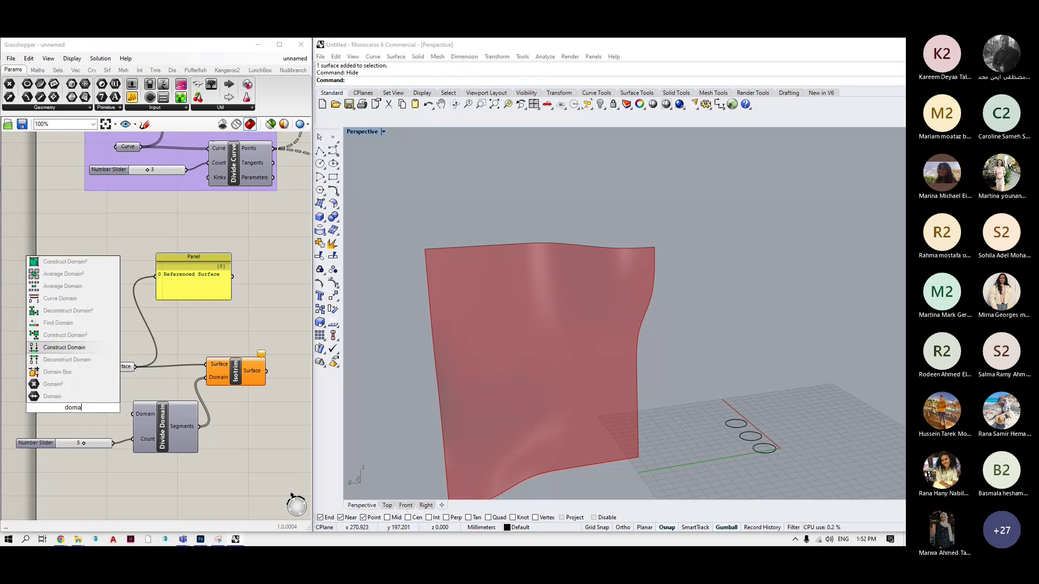
pyautogui.press('Return')
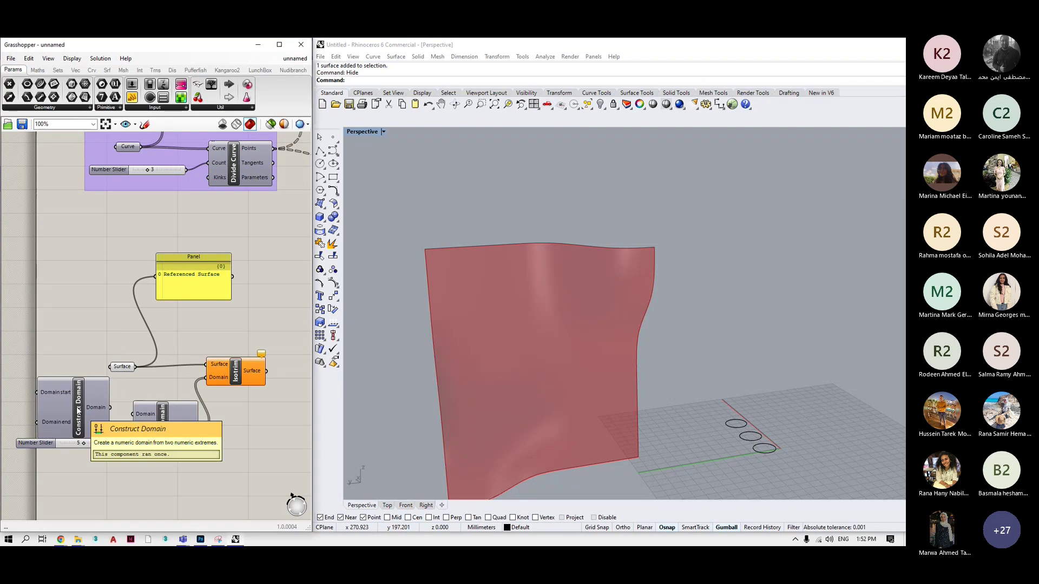
pyautogui.moveTo(111, 407); pyautogui.dragTo(148, 443)
pyautogui.moveTo(41, 443); pyautogui.dragTo(39, 474)
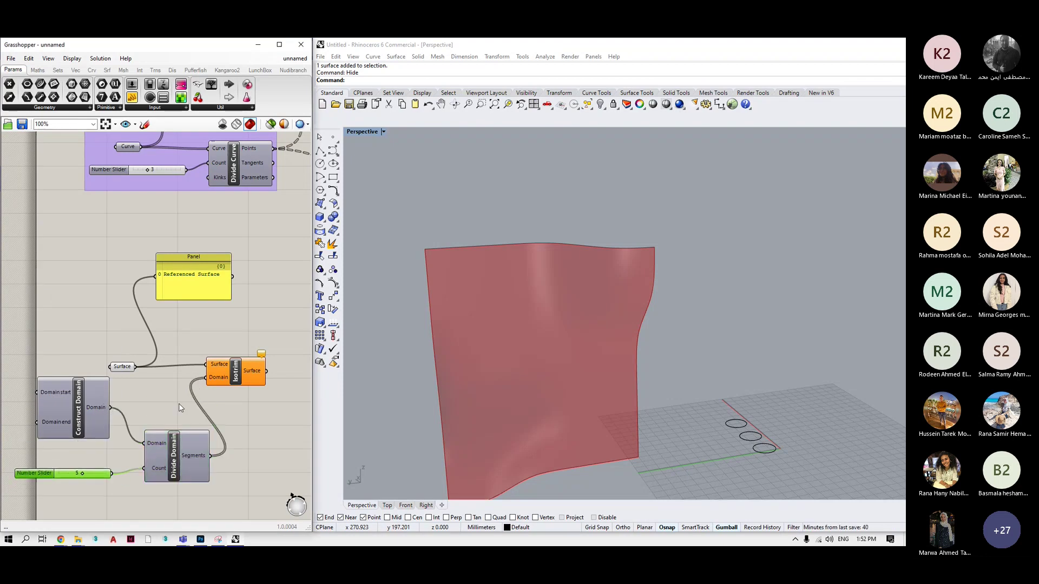
# Delete the Isotrim, Construct Domain and Divide Domain components, keeping the number slider.
pyautogui.click(233, 372)
pyautogui.press('Delete')
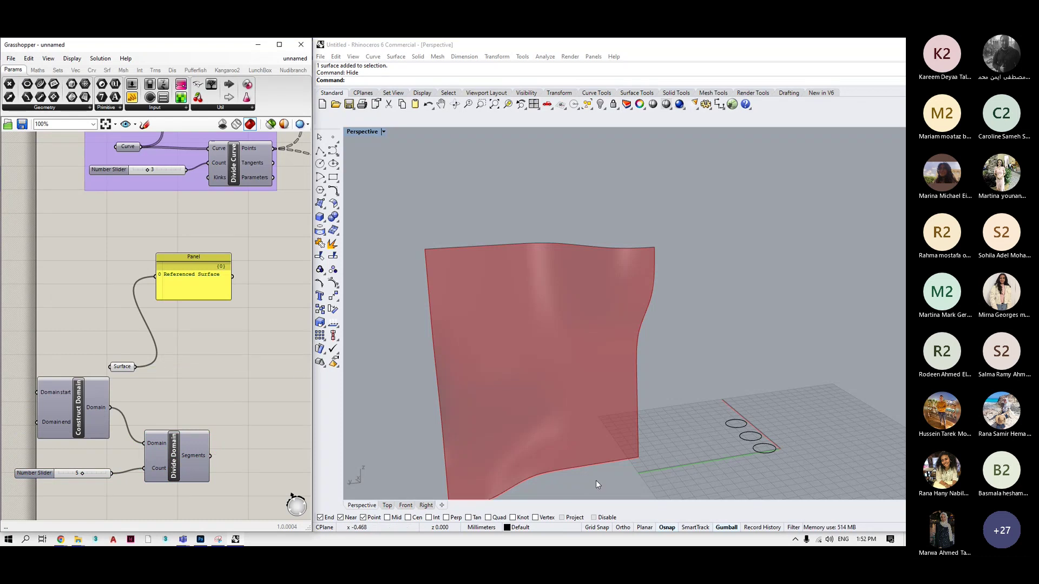
pyautogui.click(840, 518)
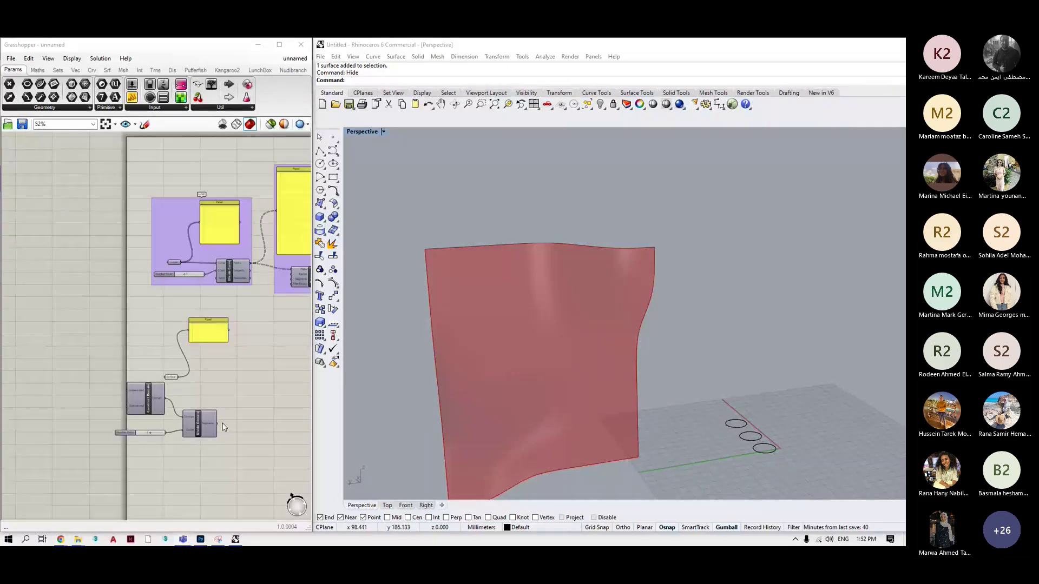
pyautogui.scroll(2, 203, 461)
pyautogui.moveTo(87, 346); pyautogui.dragTo(162, 406)
pyautogui.press('Delete')
# Add a Divide Domain² component and connect the Surface parameter to its Domain input.
pyautogui.doubleClick(192, 381)
pyautogui.write('divi')
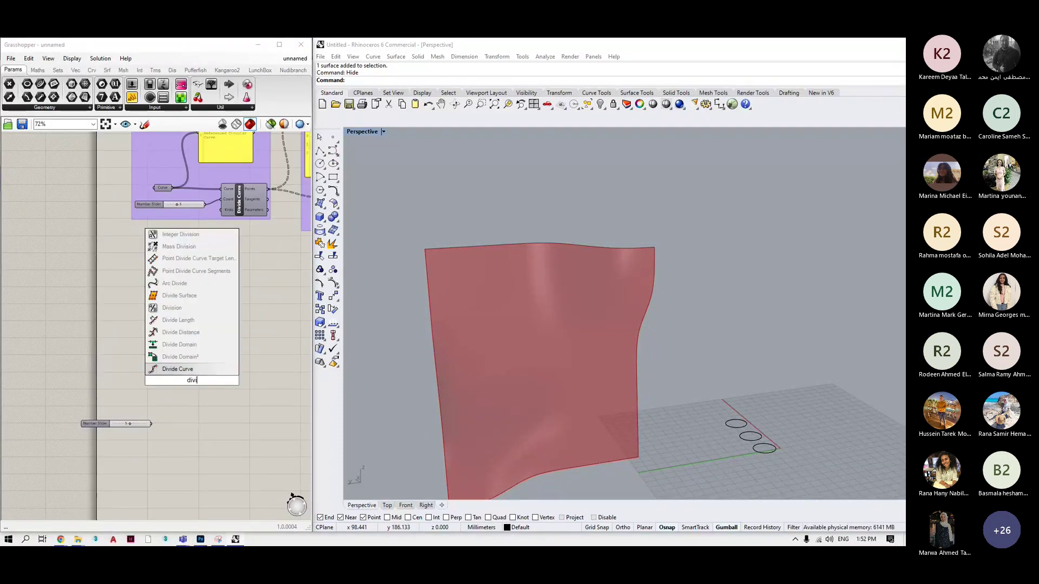
pyautogui.press('Up')
pyautogui.press('Return')
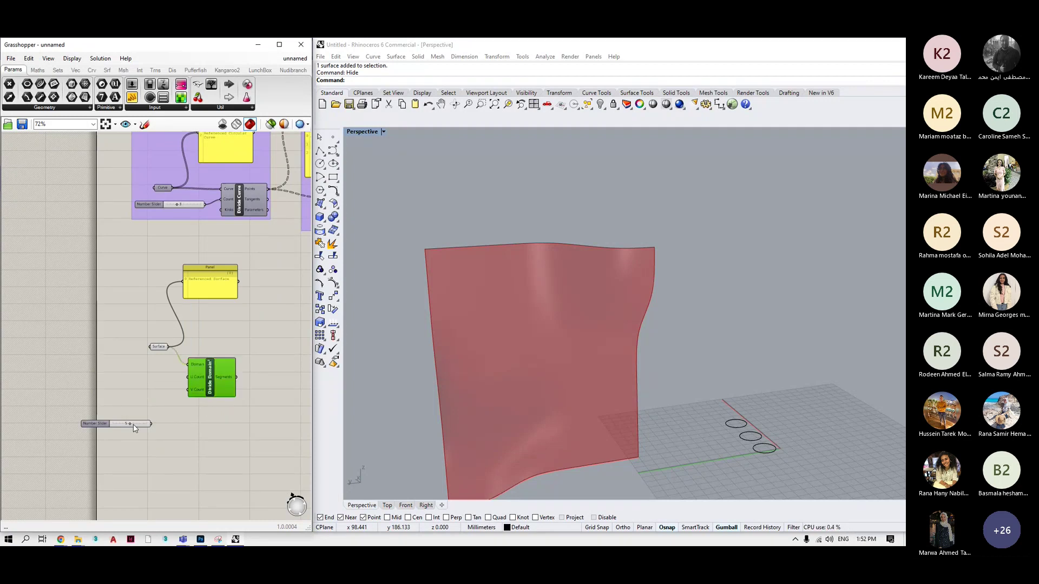
# Connect the number slider to both the U Count and V Count inputs of Divide Domain² and space the components apart.
pyautogui.moveTo(120, 427); pyautogui.dragTo(119, 389)
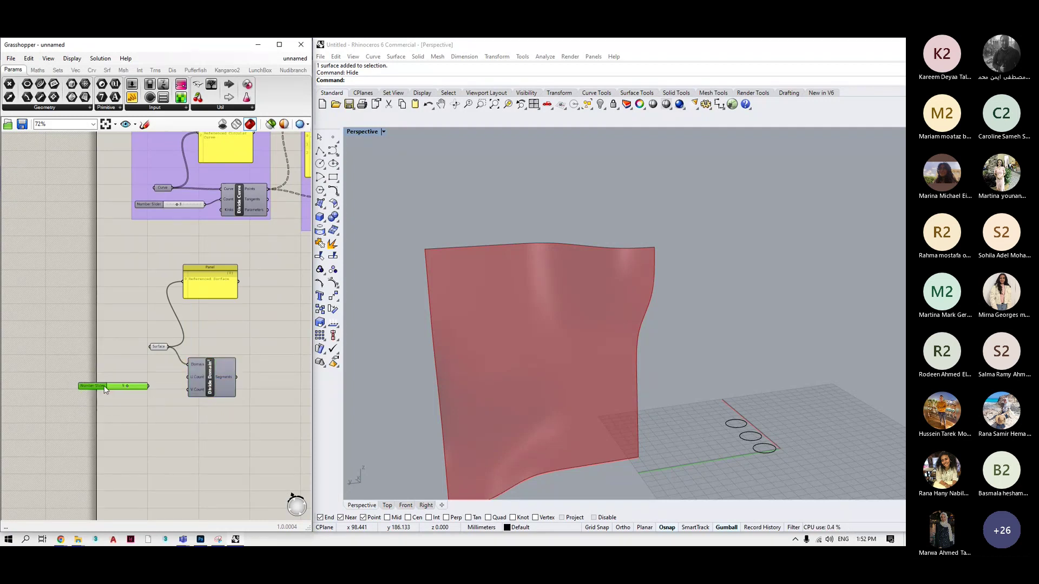
pyautogui.moveTo(151, 387); pyautogui.dragTo(188, 377)
pyautogui.moveTo(151, 386); pyautogui.dragTo(189, 390)
pyautogui.click(225, 363)
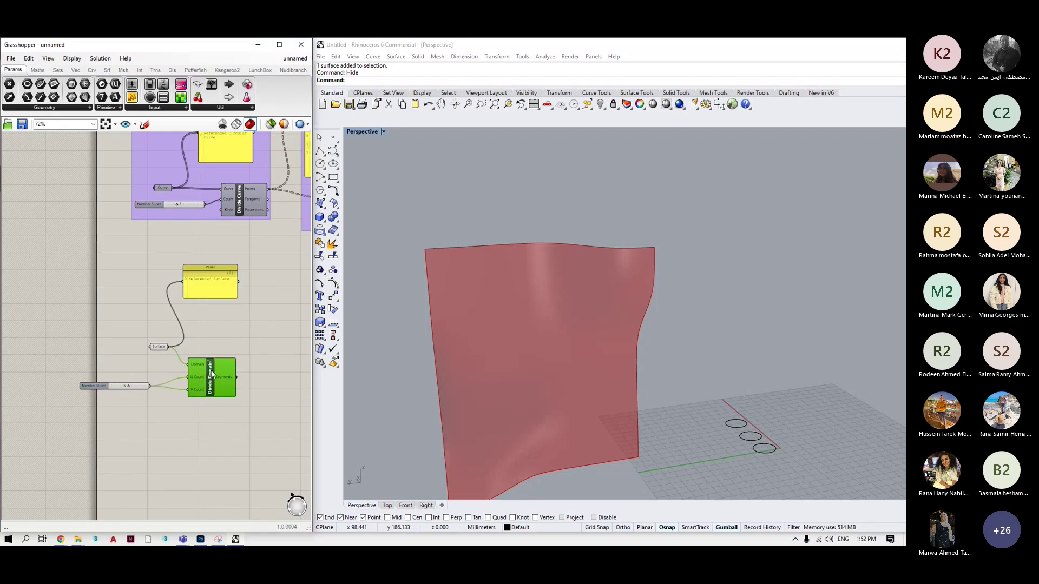
pyautogui.moveTo(212, 373); pyautogui.dragTo(260, 369)
pyautogui.scroll(3, 251, 353)
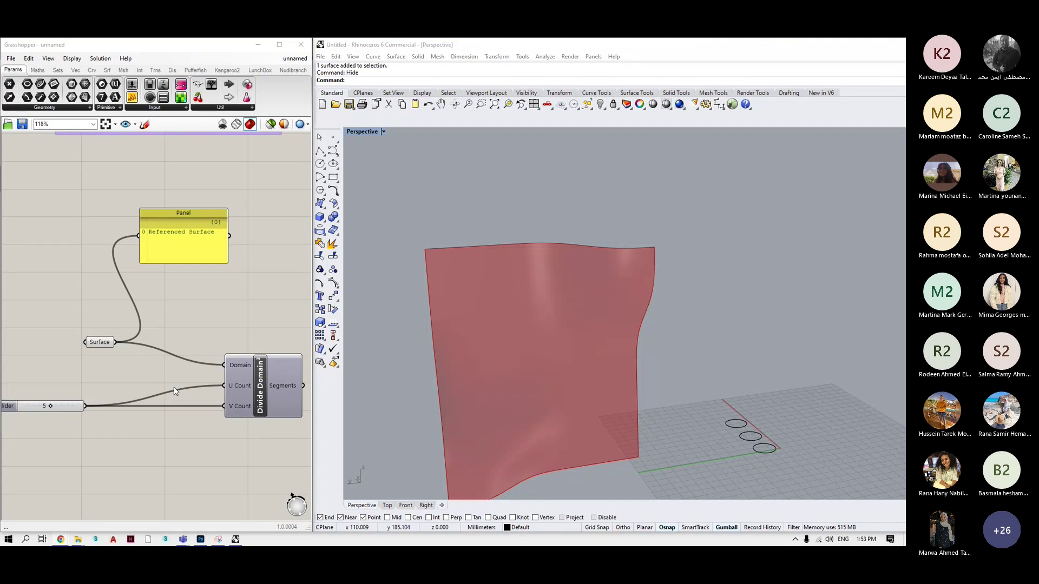
# Try a second Surface parameter connected to the Segments output of Divide Domain² and delete it again.
pyautogui.scroll(-4, 209, 368)
pyautogui.scroll(2, 209, 368)
pyautogui.doubleClick(271, 373)
pyautogui.write('surface')
pyautogui.press('Return')
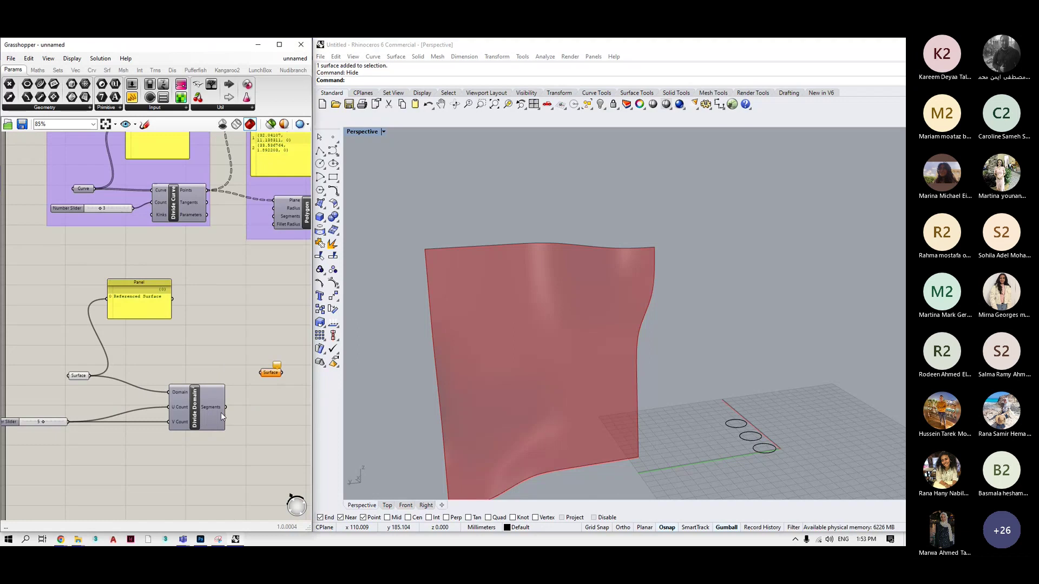
pyautogui.moveTo(225, 407); pyautogui.dragTo(280, 373)
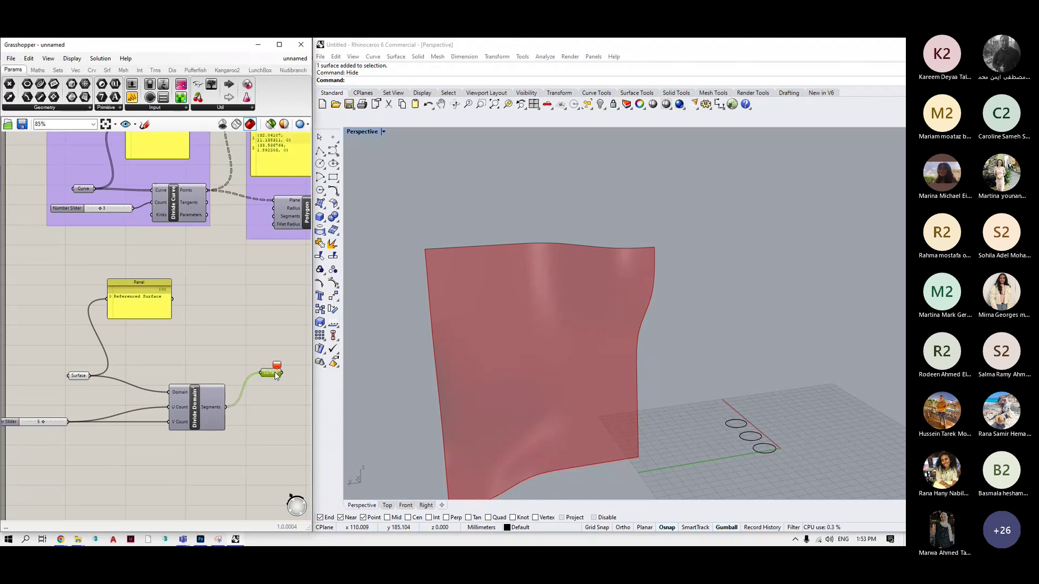
pyautogui.press('Delete')
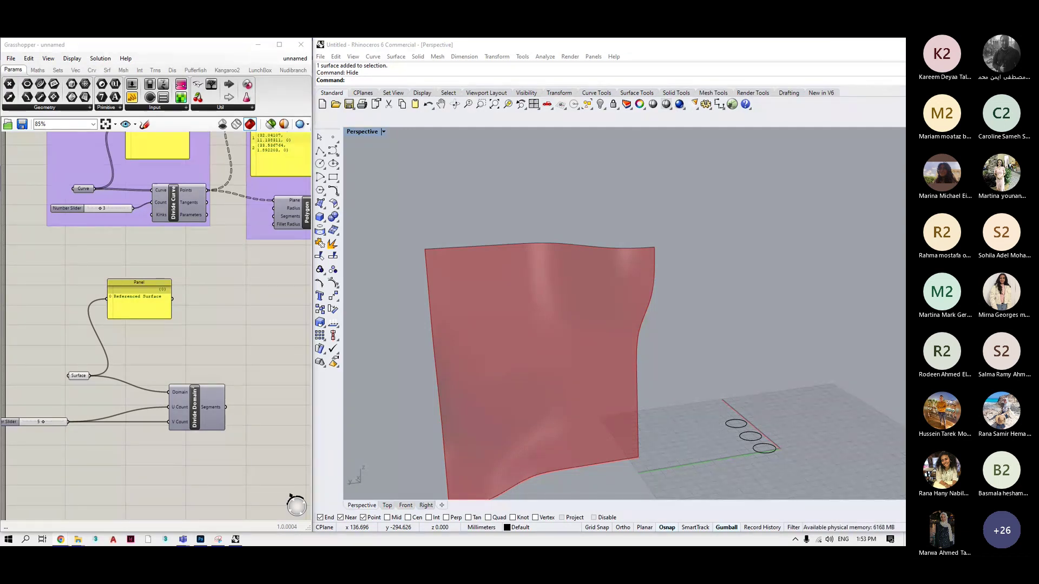
# Add an Isotrim component, connecting the Divide Domain² segments to its Domain input and the Surface parameter to its Surface input.
pyautogui.click(236, 358)
pyautogui.doubleClick(236, 358)
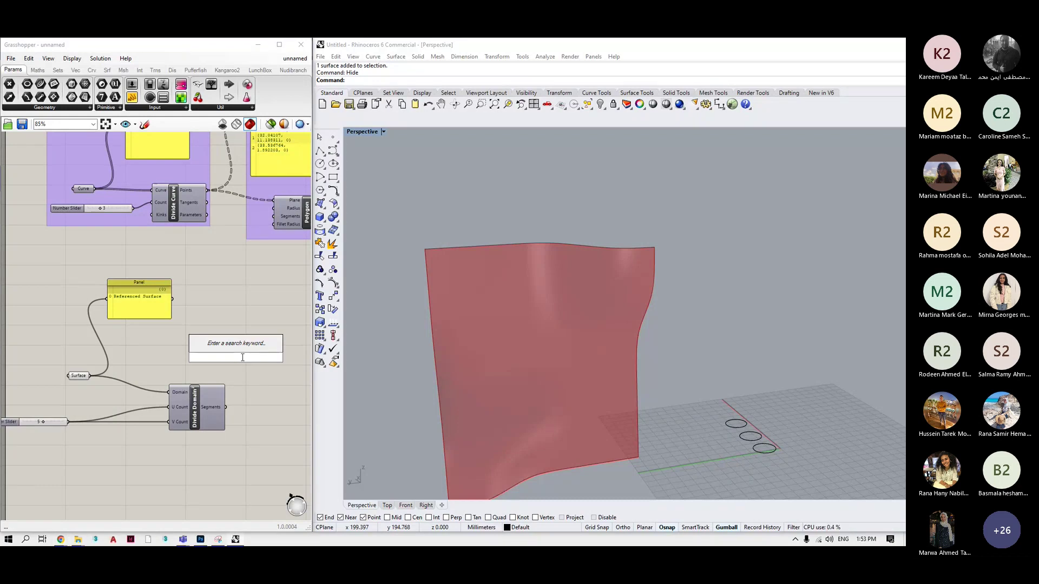
pyautogui.write('iso')
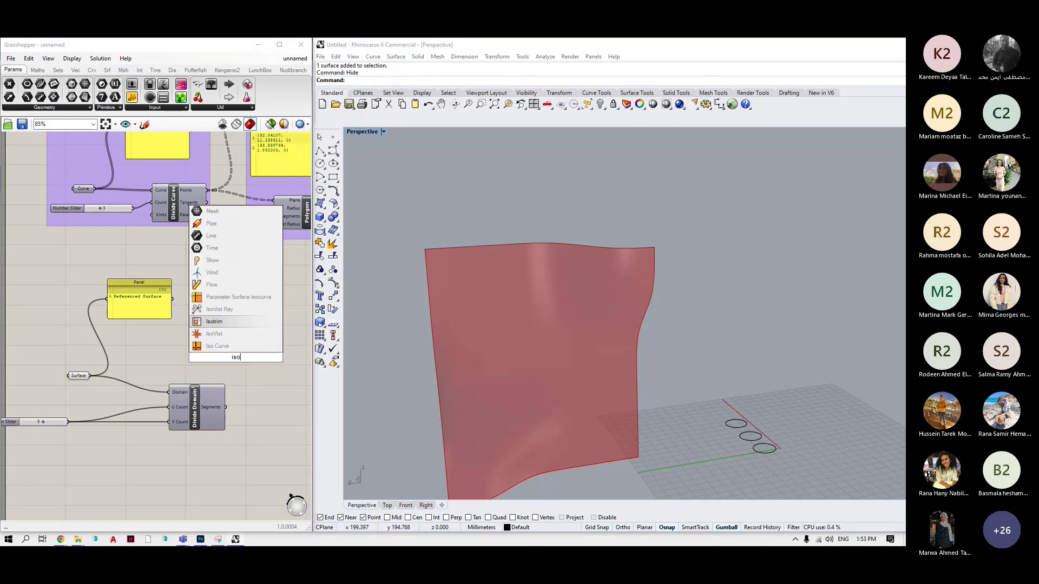
pyautogui.click(214, 321)
pyautogui.moveTo(226, 407); pyautogui.dragTo(211, 362)
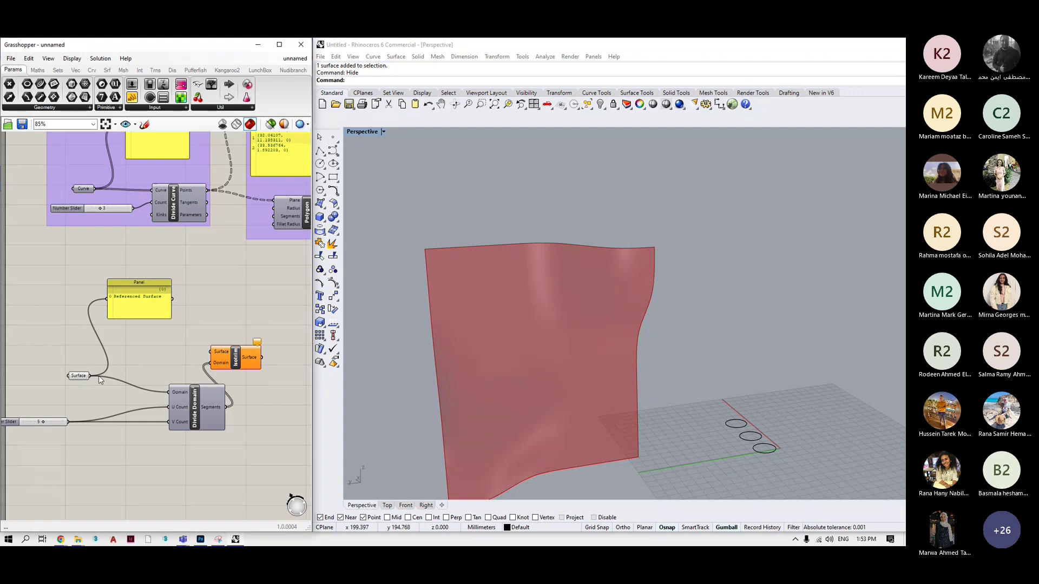
pyautogui.moveTo(101, 373); pyautogui.dragTo(287, 359)
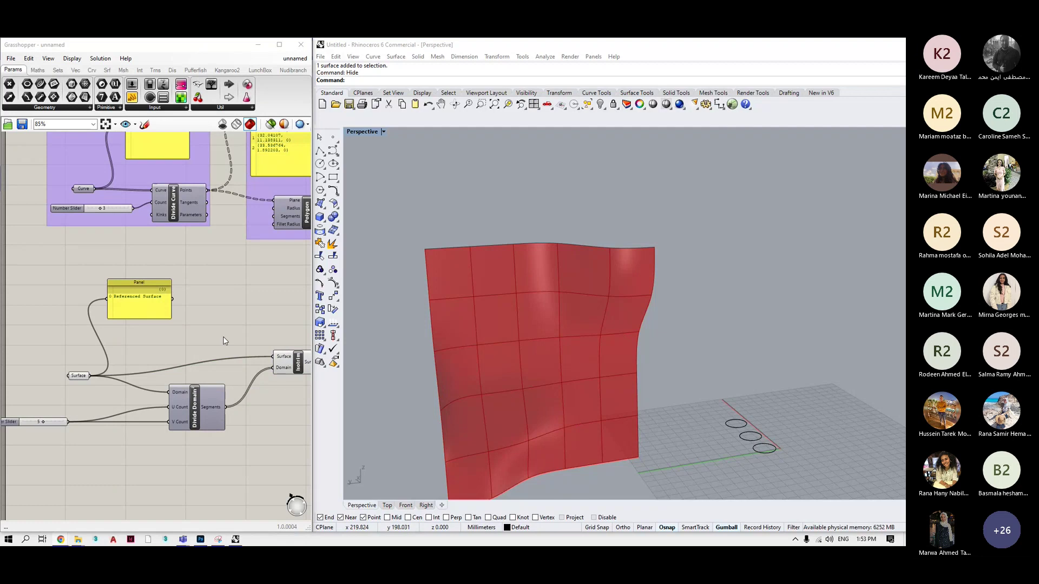
# Move the Isotrim and Divide Domain² components closer to the Surface parameter.
pyautogui.scroll(-2, 254, 385)
pyautogui.click(225, 374)
pyautogui.scroll(2, 227, 366)
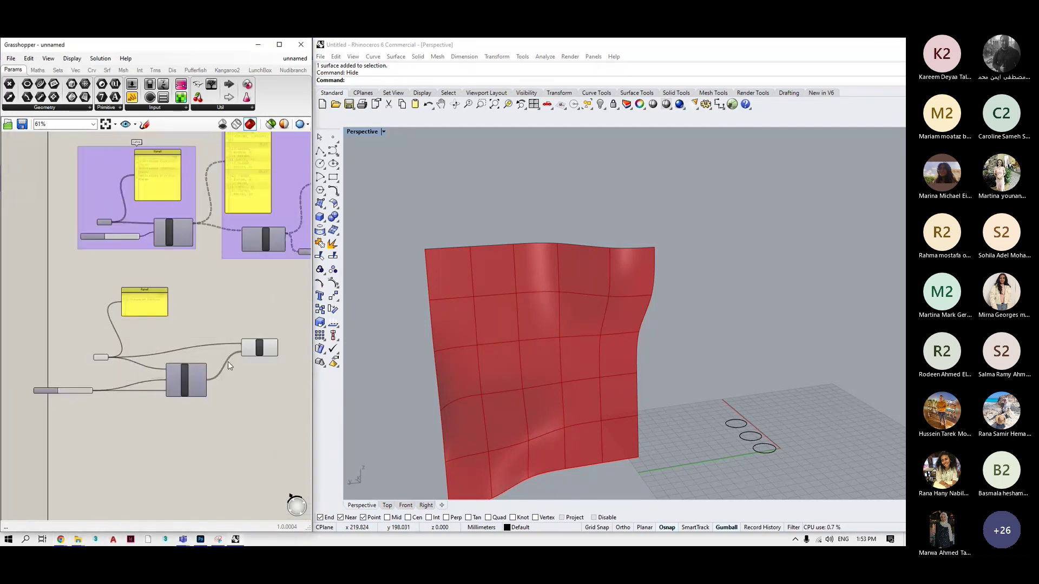
pyautogui.click(269, 345)
pyautogui.moveTo(269, 345); pyautogui.dragTo(254, 343)
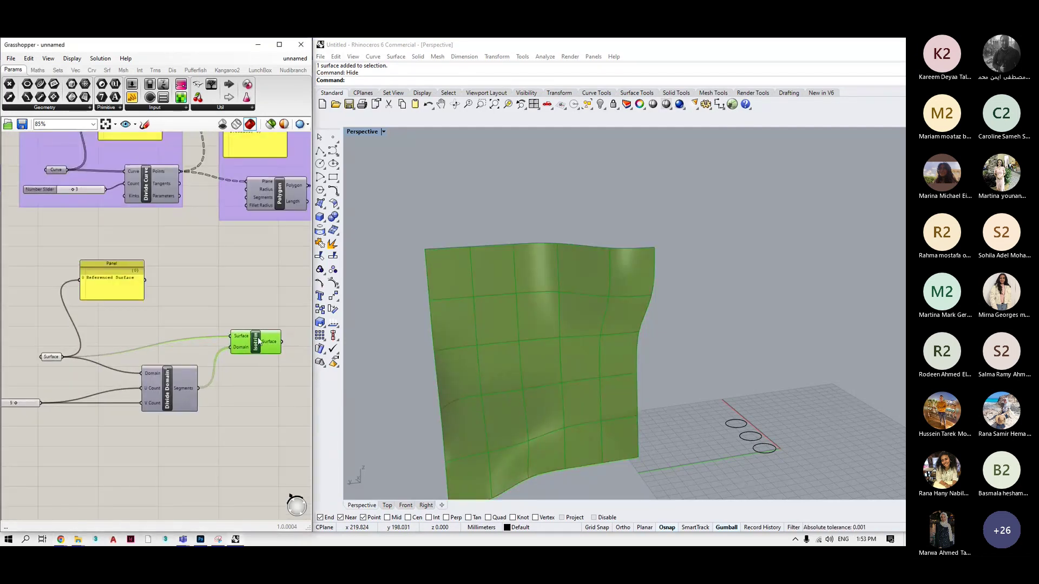
pyautogui.moveTo(161, 377); pyautogui.dragTo(146, 377)
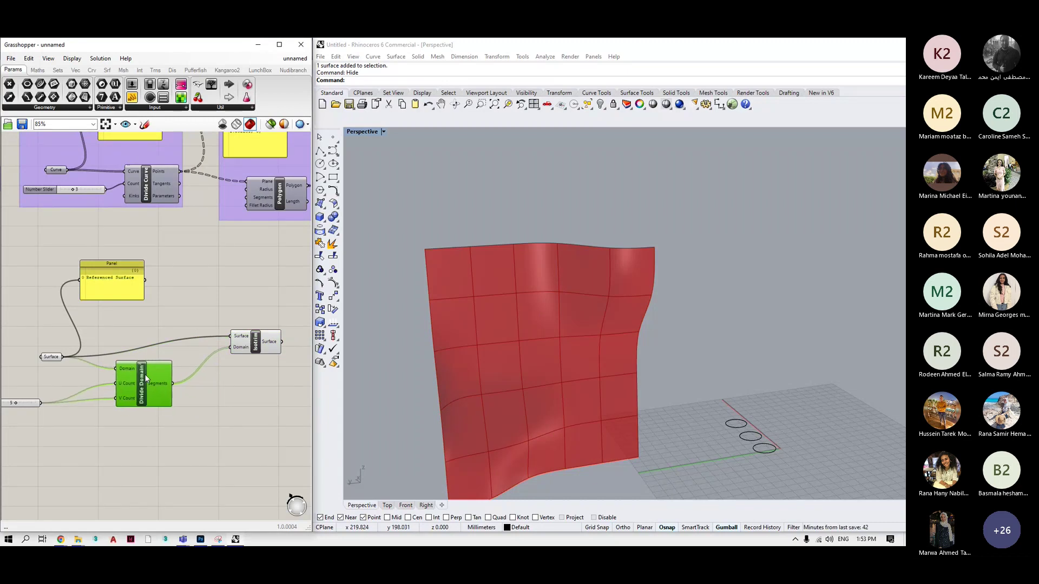
pyautogui.moveTo(145, 376); pyautogui.dragTo(150, 385)
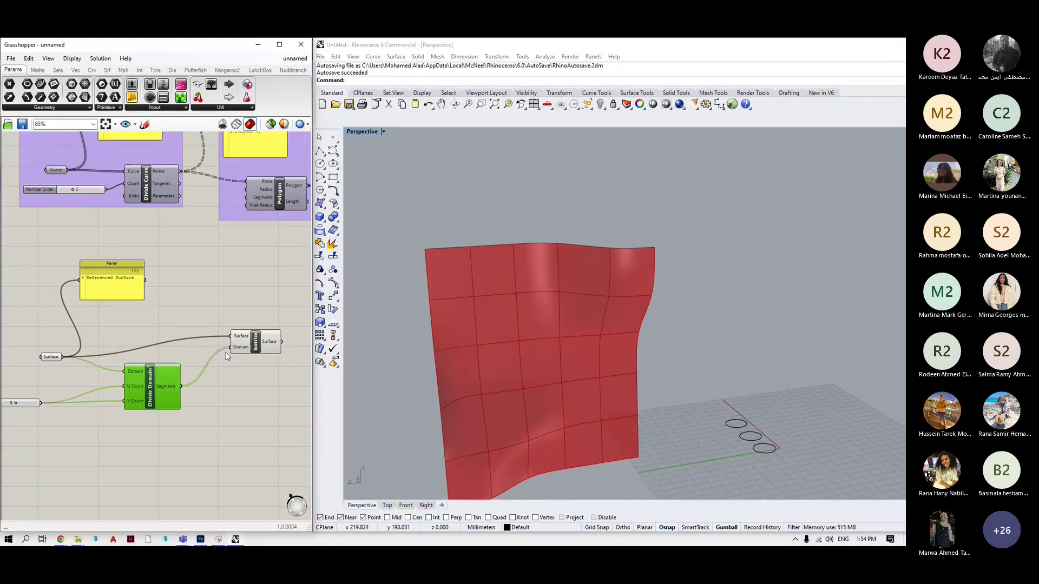
# Reposition Isotrim directly beside Divide Domain², level with the Surface parameter.
pyautogui.click(263, 347)
pyautogui.moveTo(304, 356); pyautogui.dragTo(368, 364, button='right')
pyautogui.click(229, 387)
pyautogui.scroll(2, 229, 388)
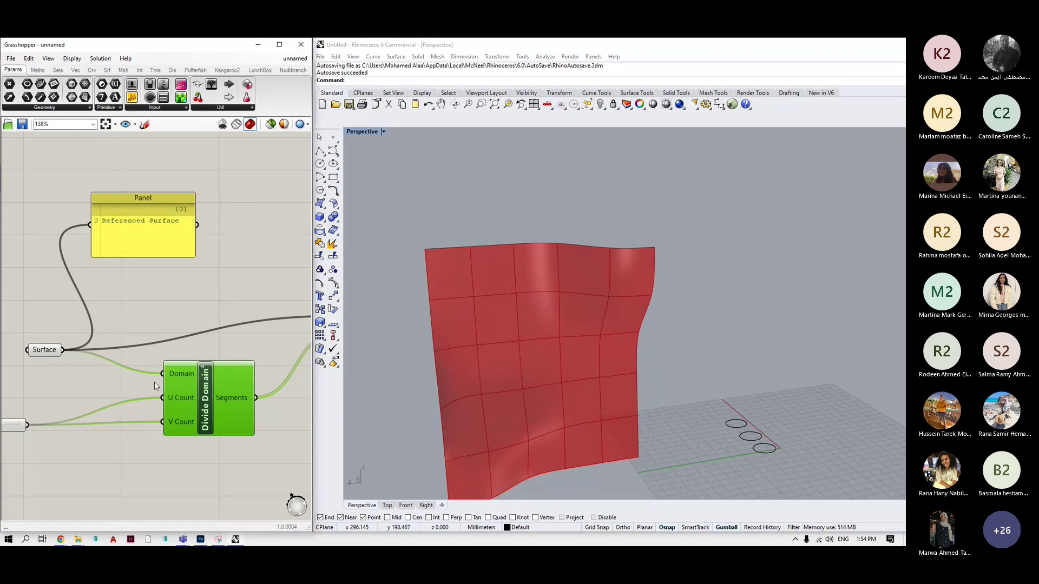
pyautogui.scroll(-4, 154, 386)
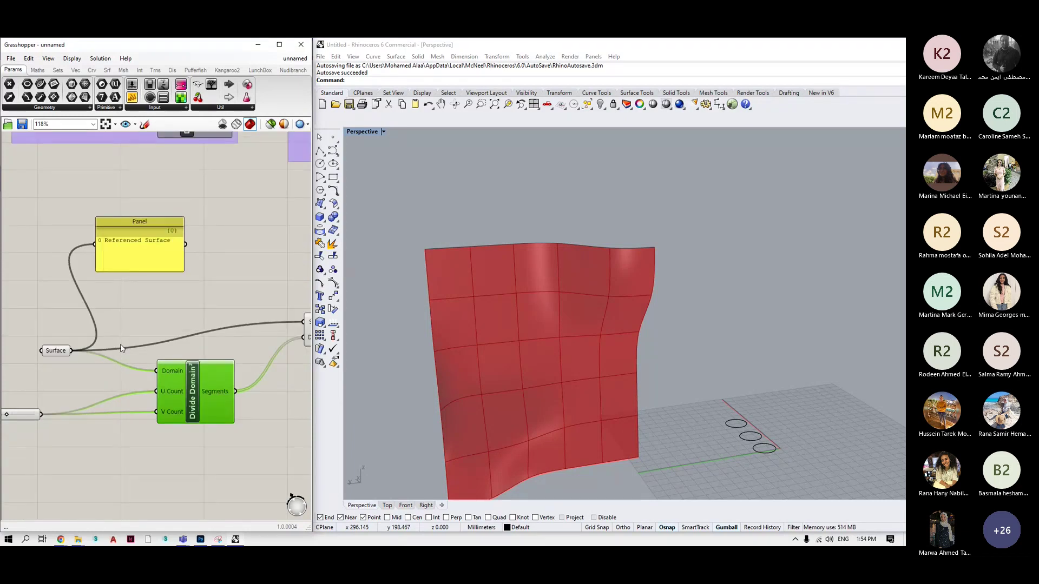
pyautogui.moveTo(263, 327); pyautogui.dragTo(247, 328)
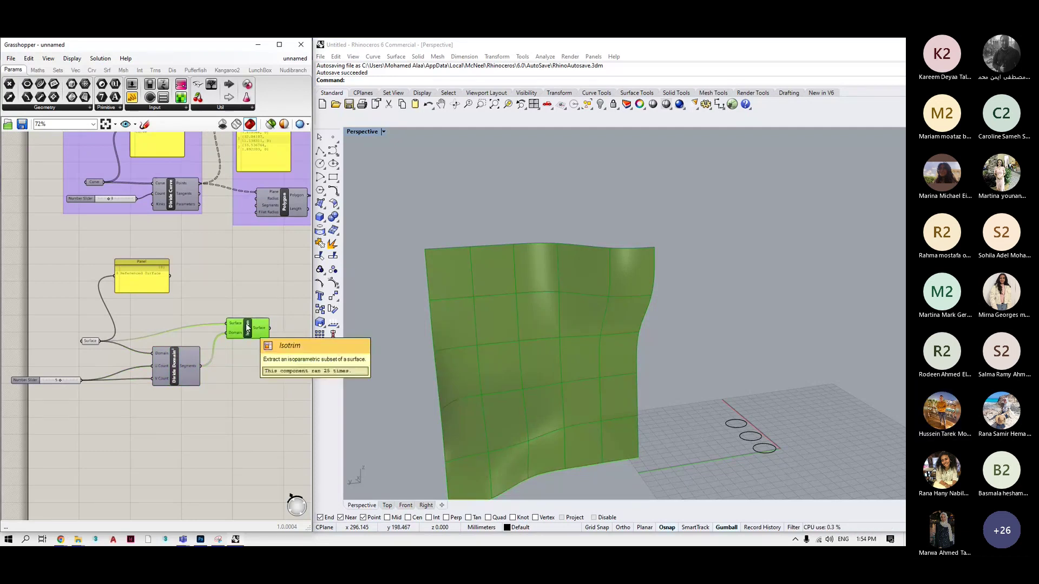
pyautogui.moveTo(248, 327); pyautogui.dragTo(241, 348)
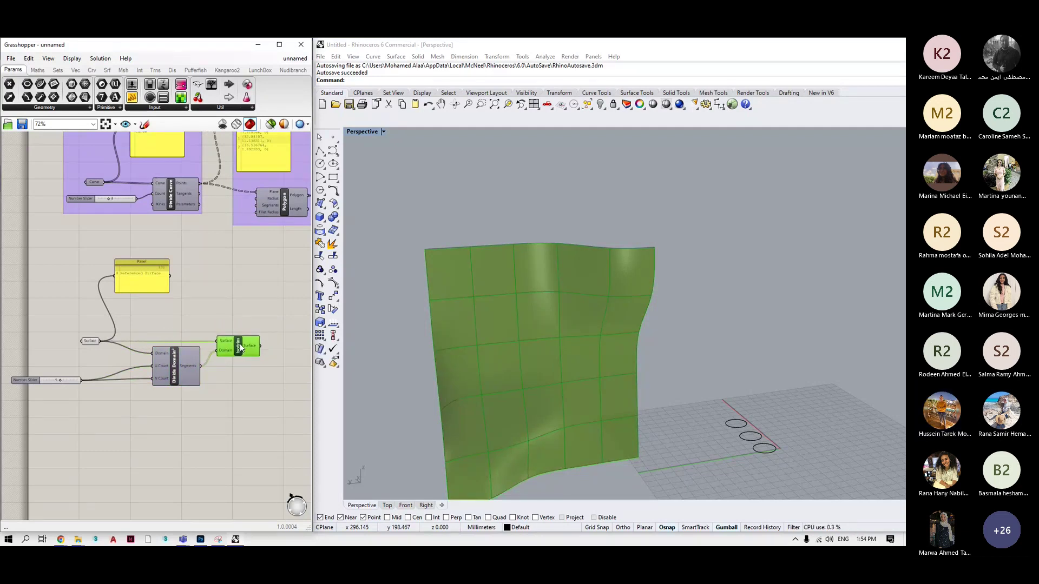
# Move Divide Domain² closer to the Surface parameter and highlight the Isotrim surface pieces in the viewport.
pyautogui.moveTo(181, 366); pyautogui.dragTo(158, 366)
pyautogui.click(223, 376)
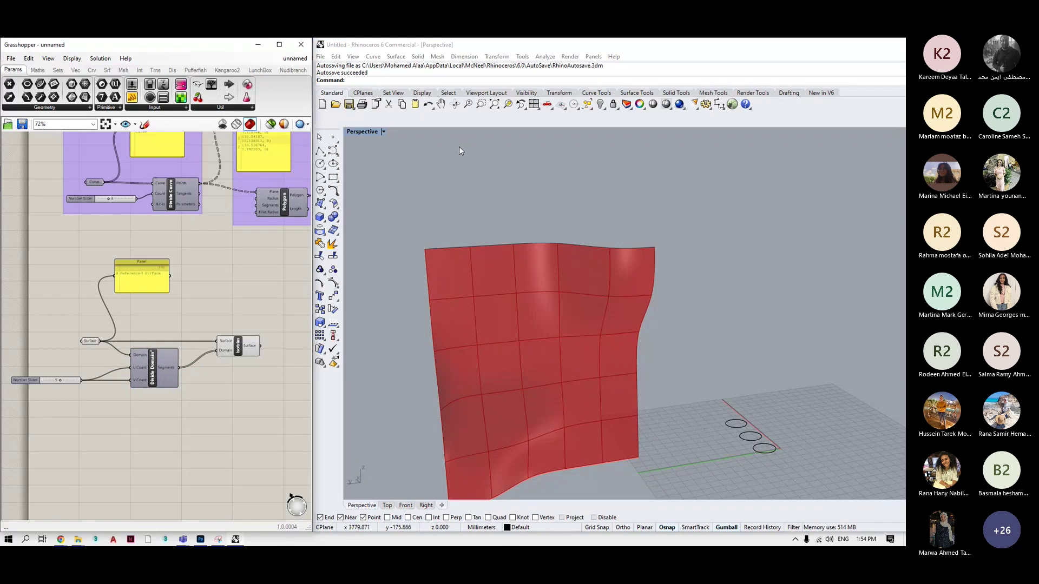
pyautogui.click(245, 353)
pyautogui.click(264, 353)
pyautogui.scroll(-3, 264, 353)
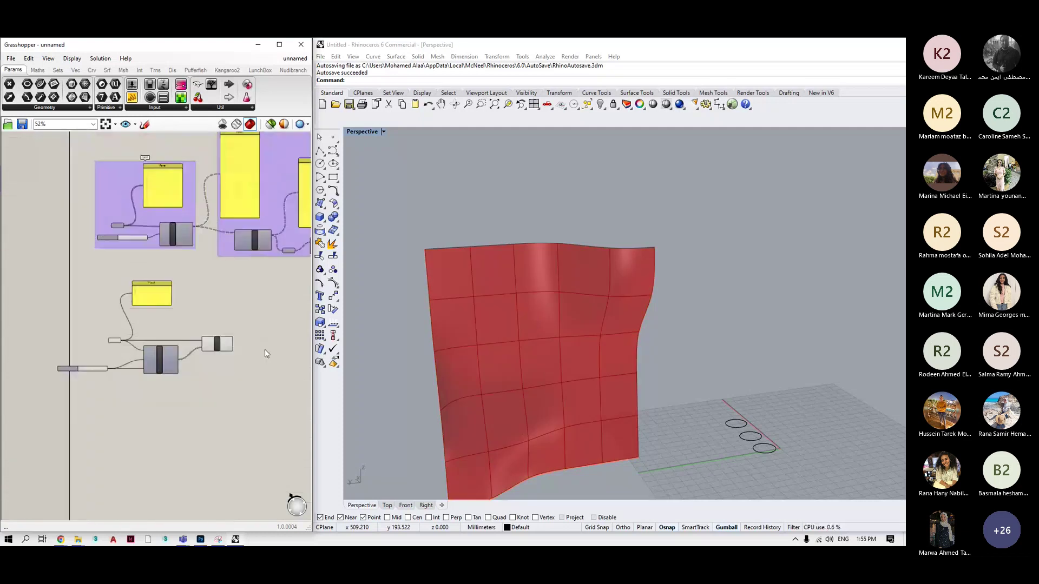
pyautogui.scroll(3, 264, 351)
pyautogui.click(213, 339)
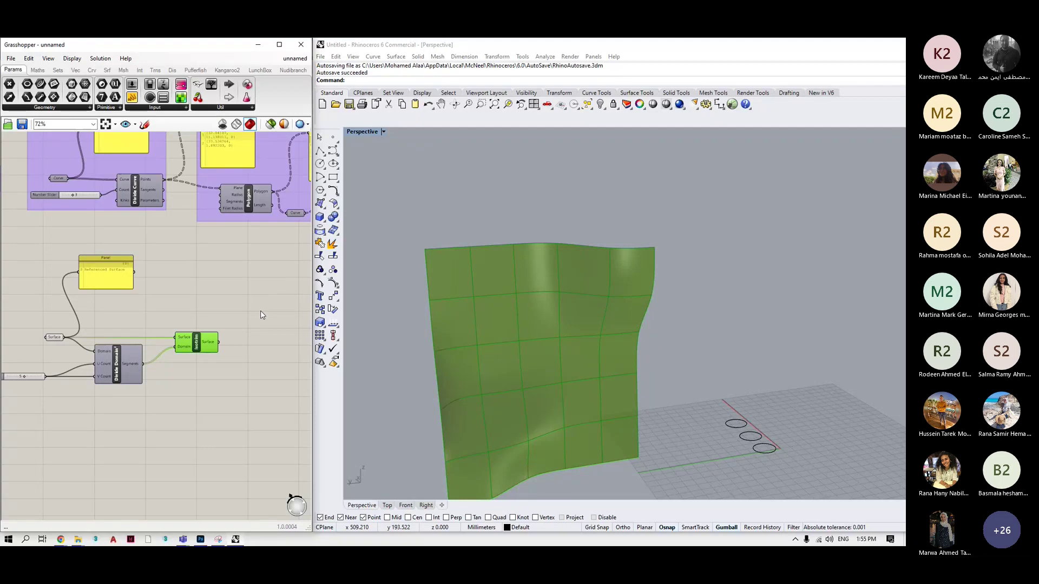
pyautogui.scroll(3, 215, 333)
pyautogui.click(238, 319)
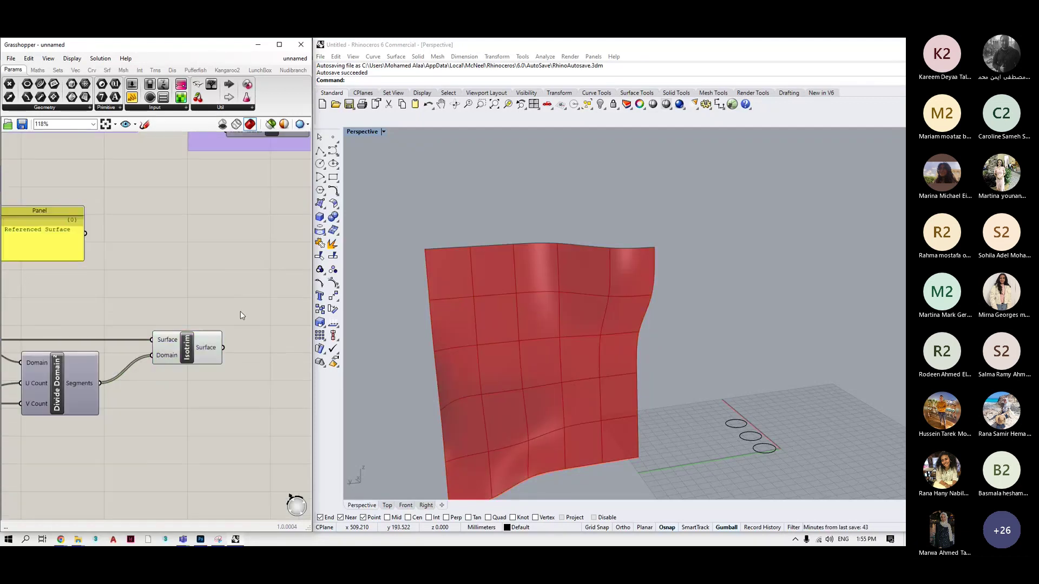
# Turn off the viewport preview of the Surface parameter and the Divide Domain² component.
pyautogui.scroll(-3, 238, 337)
pyautogui.moveTo(137, 407); pyautogui.dragTo(40, 333)
pyautogui.middleClick(81, 336)
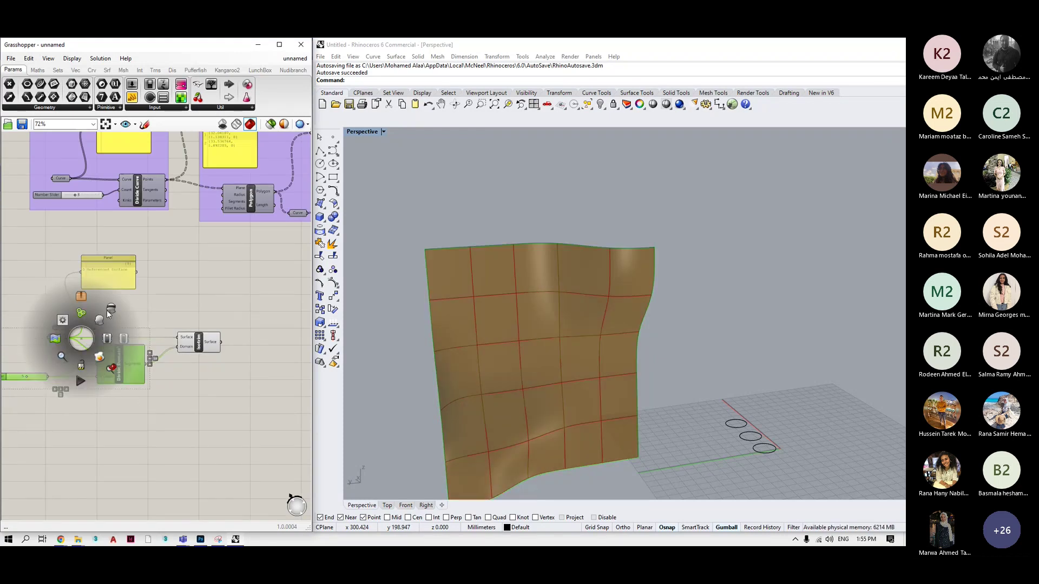
pyautogui.click(81, 314)
pyautogui.click(187, 301)
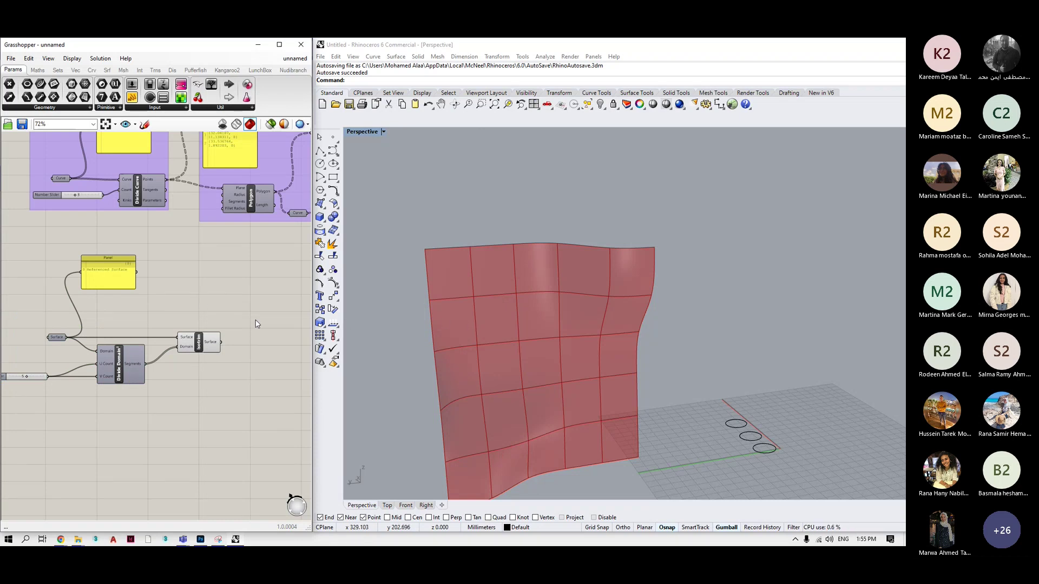
# Move the number slider closer to the U Count and V Count inputs of Divide Domain².
pyautogui.scroll(3, 6, 377)
pyautogui.moveTo(6, 378); pyautogui.dragTo(44, 376)
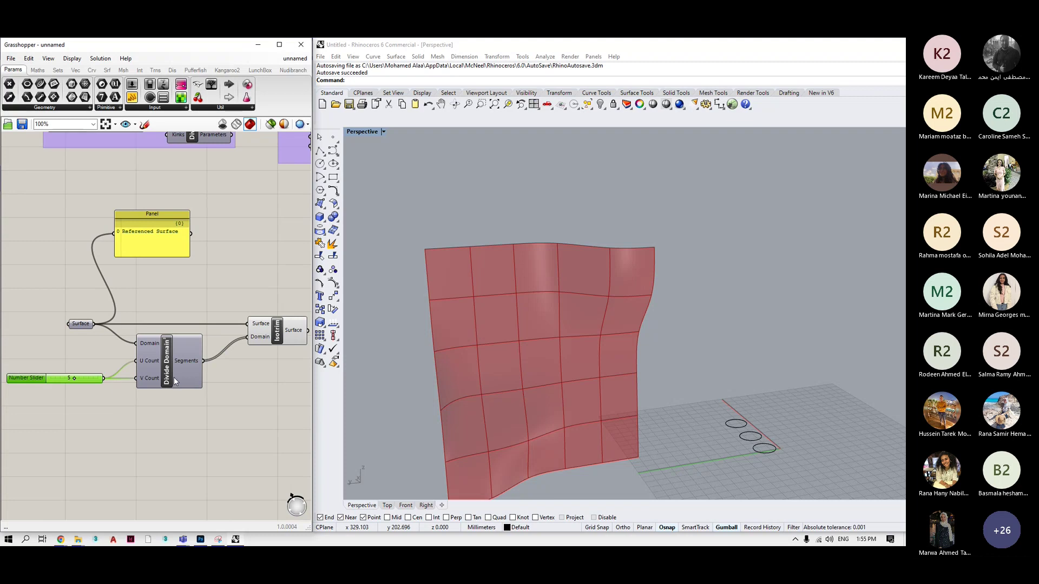
pyautogui.middleClick(260, 366)
# Add a Panel and connect the Surface output of Isotrim to it.
pyautogui.scroll(-3, 102, 388)
pyautogui.scroll(3, 264, 293)
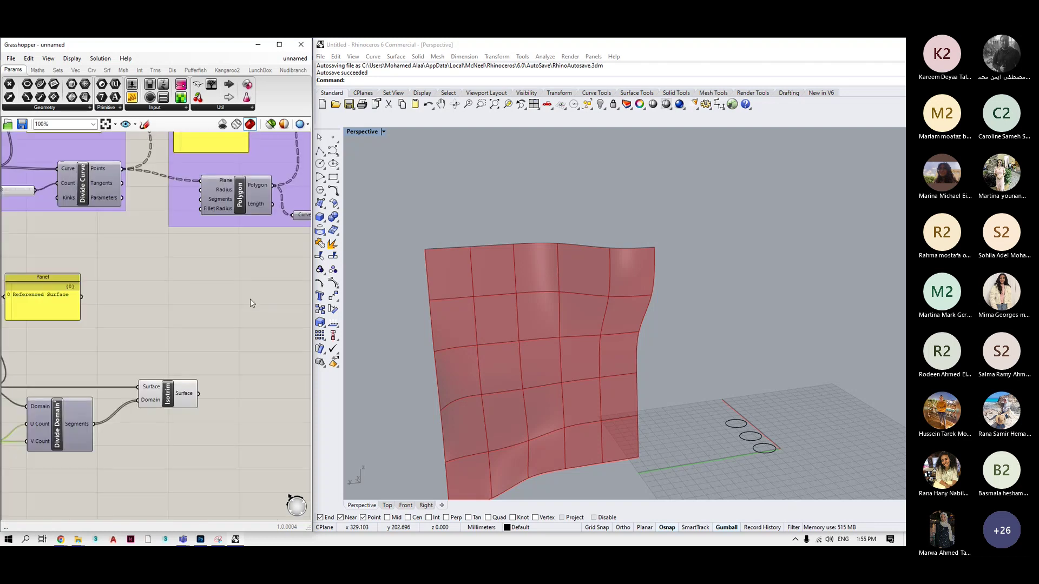
pyautogui.doubleClick(235, 293)
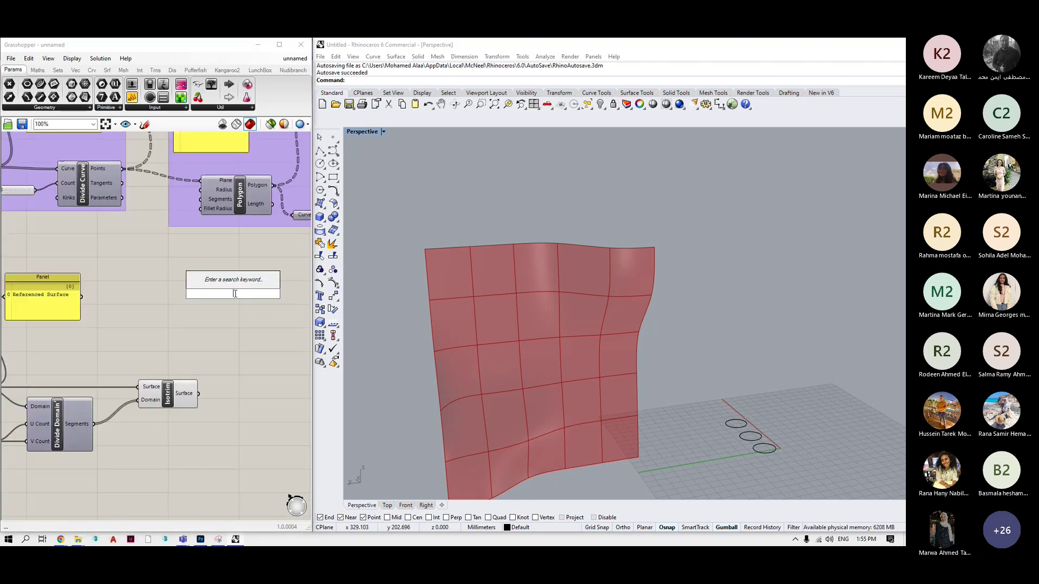
pyautogui.write('//')
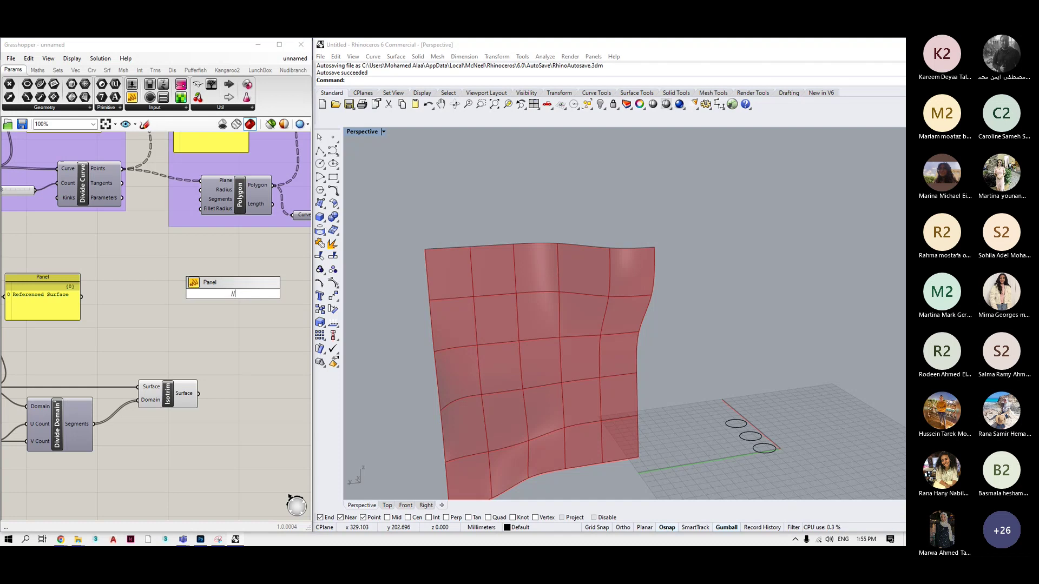
pyautogui.press('Return')
pyautogui.moveTo(198, 393); pyautogui.dragTo(241, 489)
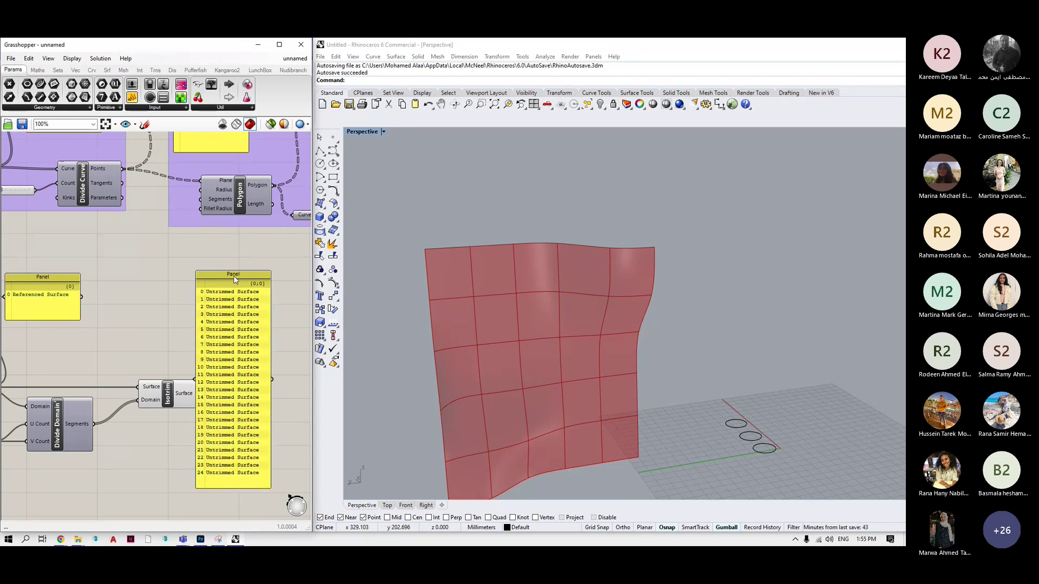
# Shorten the panel of Isotrim surfaces and place it in the free space beyond Isotrim, just below the purple groups.
pyautogui.moveTo(242, 272); pyautogui.dragTo(268, 164)
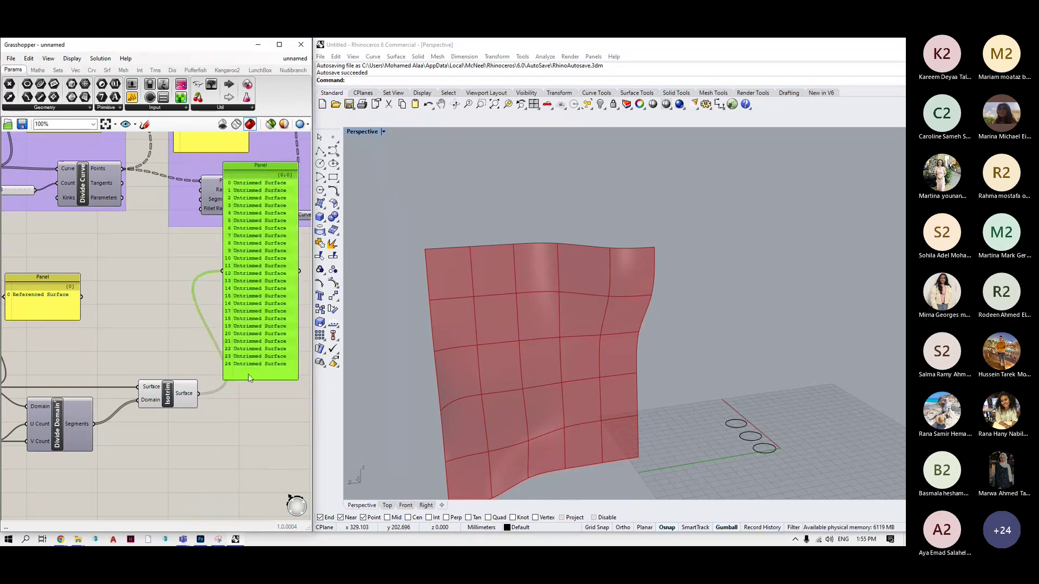
pyautogui.moveTo(249, 379); pyautogui.dragTo(259, 301)
pyautogui.moveTo(270, 181); pyautogui.dragTo(258, 236)
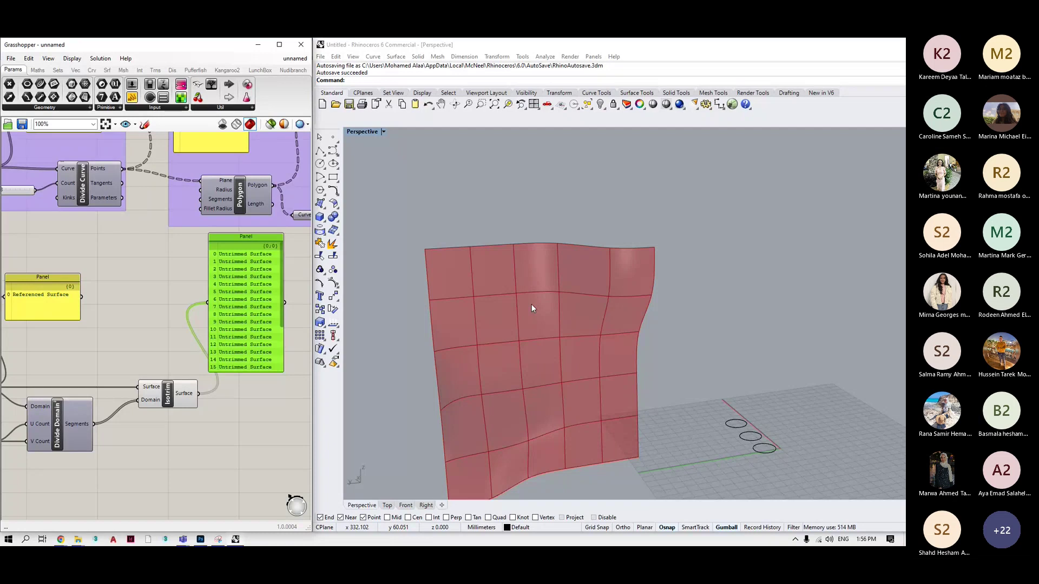
pyautogui.moveTo(251, 235); pyautogui.dragTo(275, 227)
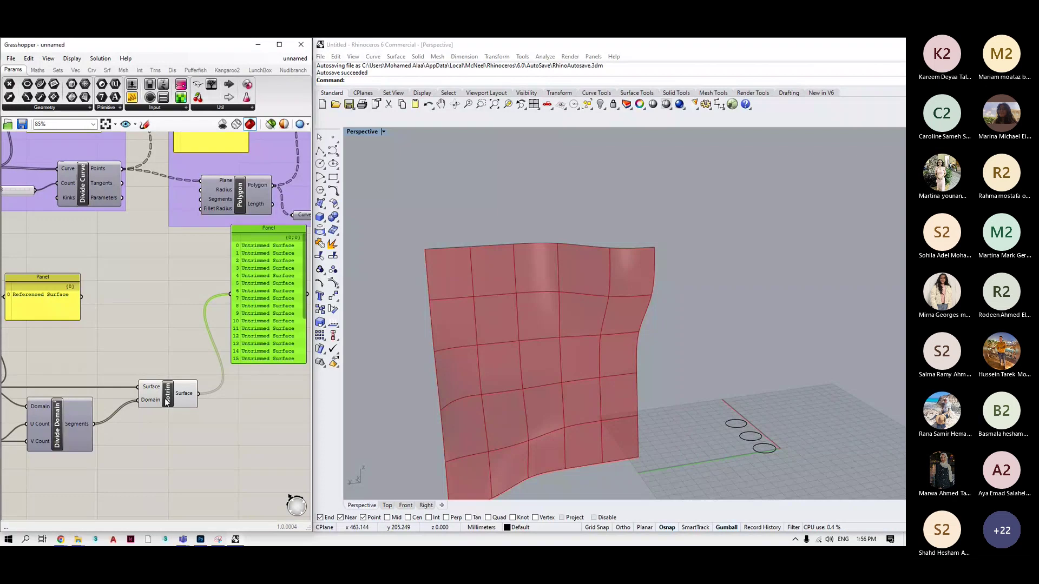
# Add a Scale component and connect the Surface output of Isotrim to its Geometry input.
pyautogui.scroll(-1, 231, 388)
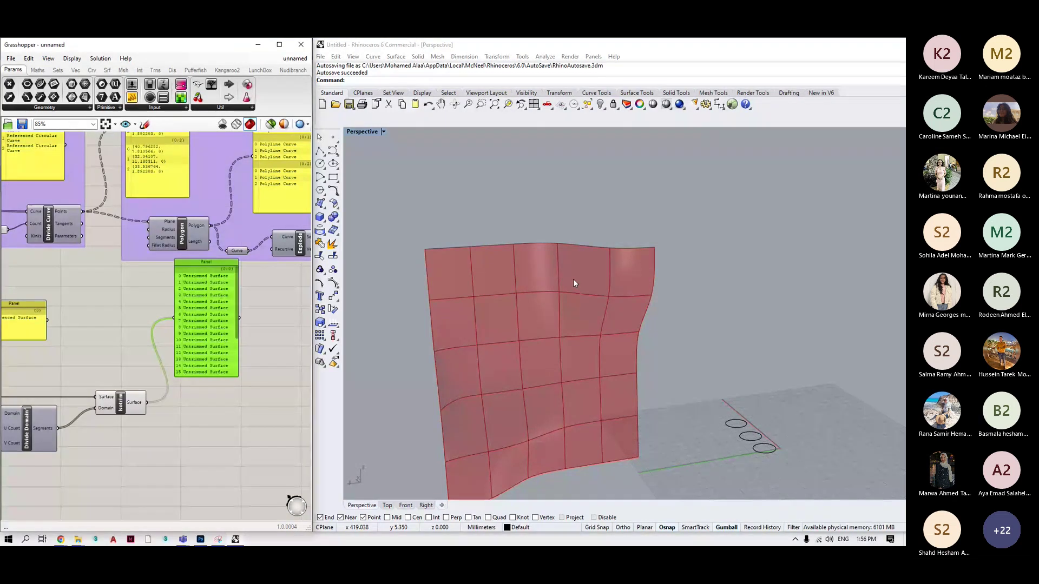
pyautogui.doubleClick(215, 414)
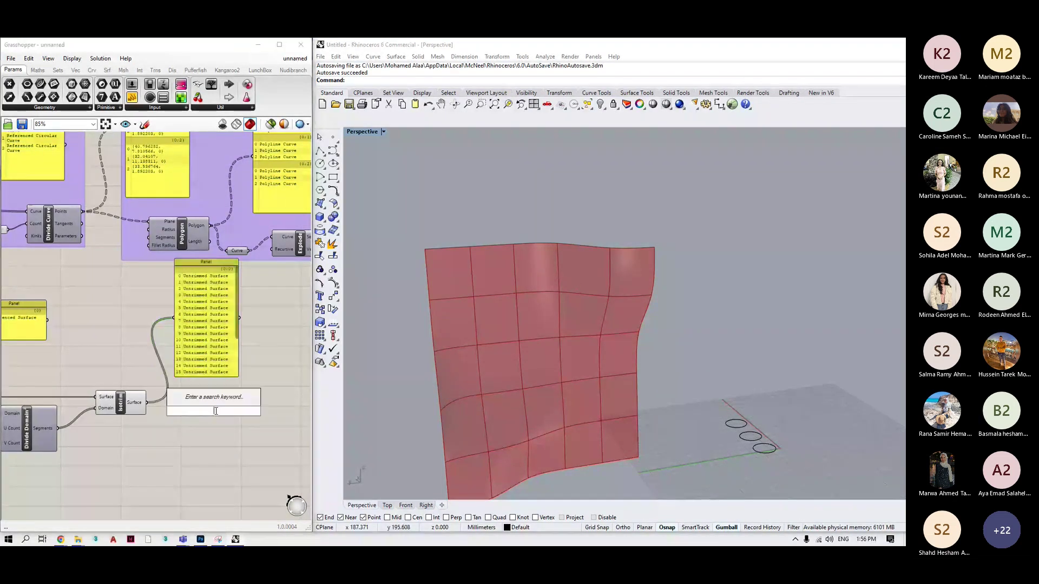
pyautogui.write('scale')
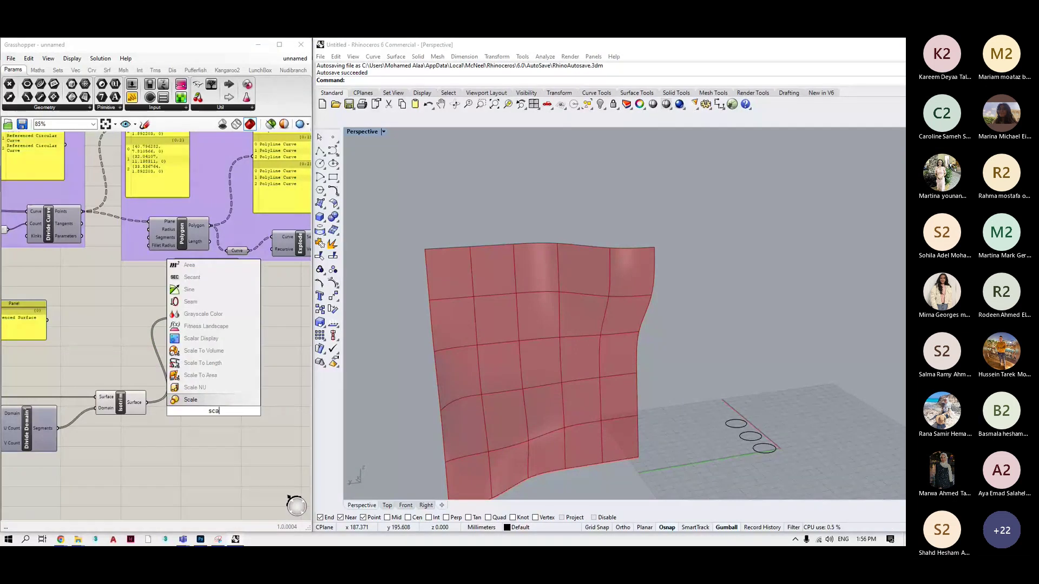
pyautogui.press('Return')
pyautogui.moveTo(213, 408); pyautogui.dragTo(237, 411)
pyautogui.moveTo(147, 402); pyautogui.dragTo(278, 410)
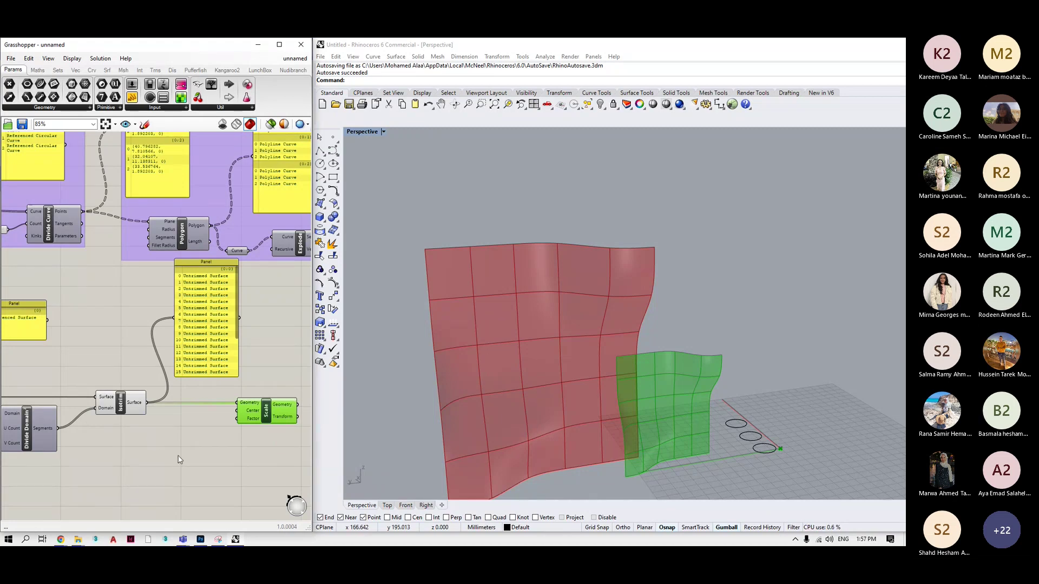
# Add an Area component between Isotrim and Scale, feeding it the Isotrim surfaces and connecting its Centroid to Scale's Center input.
pyautogui.doubleClick(150, 450)
pyautogui.write('area')
pyautogui.press('Return')
pyautogui.moveTo(148, 403); pyautogui.dragTo(238, 411)
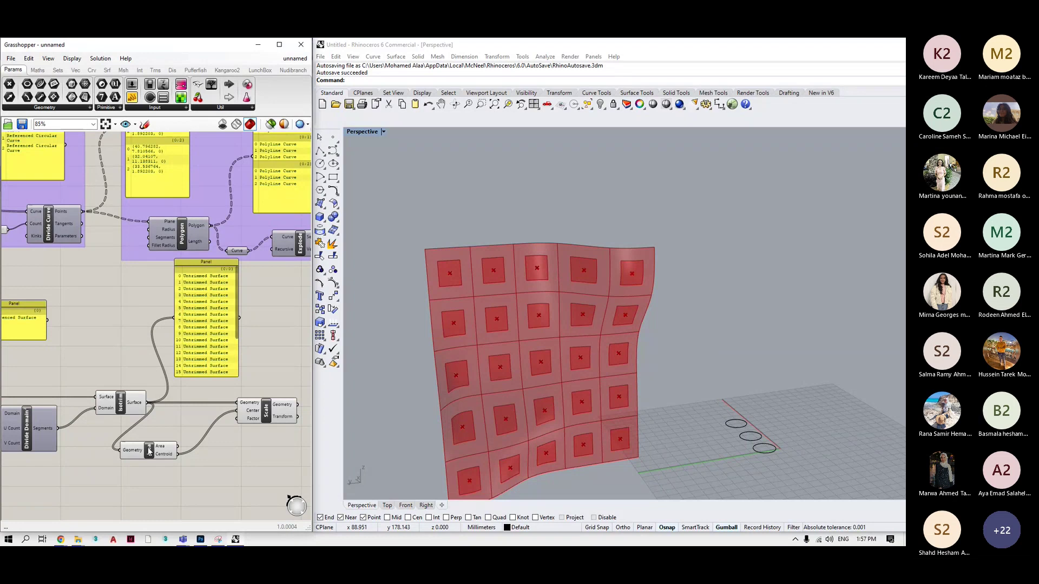
pyautogui.moveTo(150, 452); pyautogui.dragTo(188, 445)
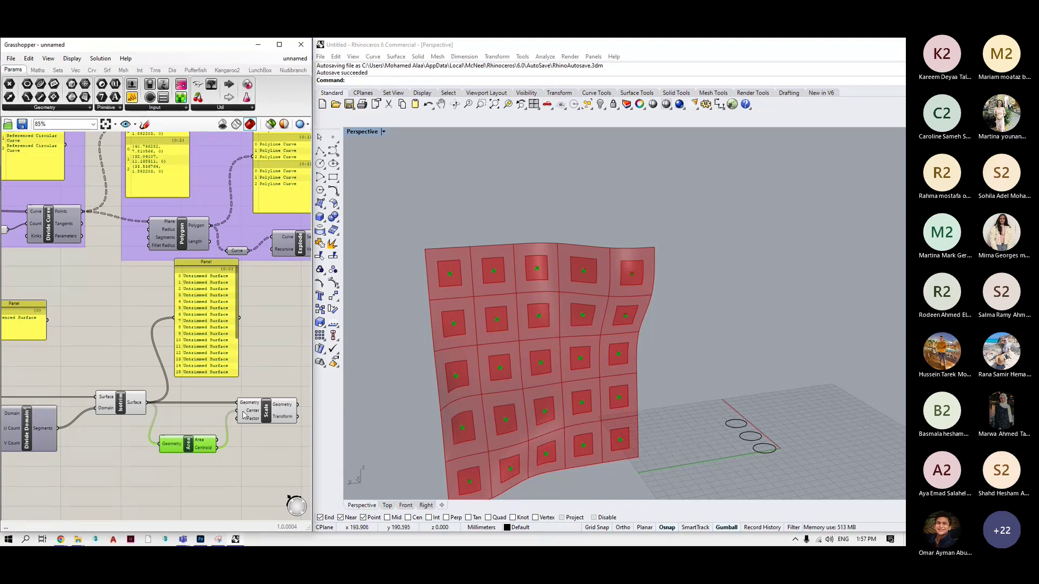
# Turn off the viewport preview of the Isotrim component.
pyautogui.scroll(2, 216, 403)
pyautogui.click(174, 393)
pyautogui.middleClick(174, 392)
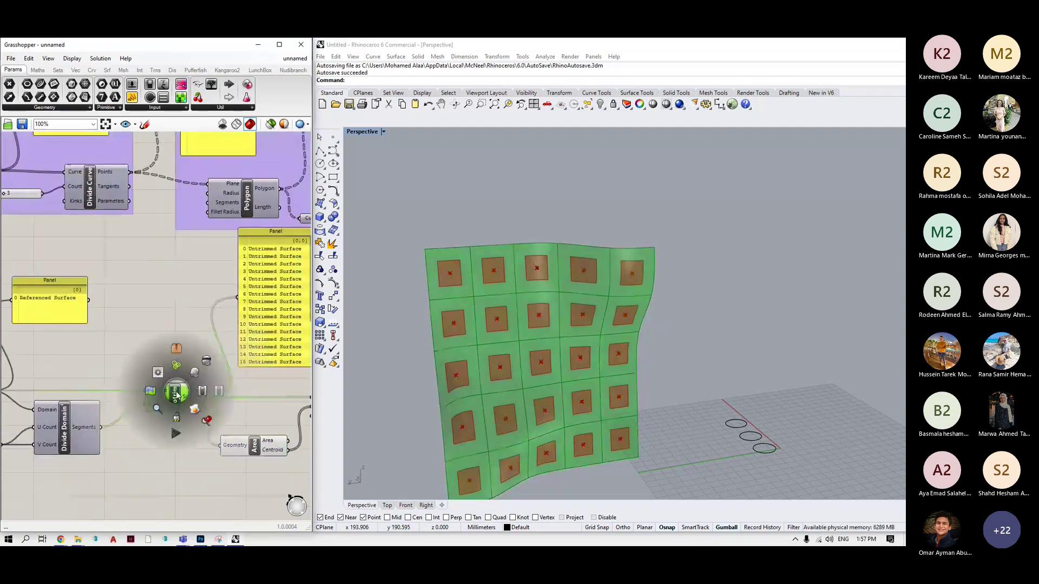
pyautogui.click(195, 372)
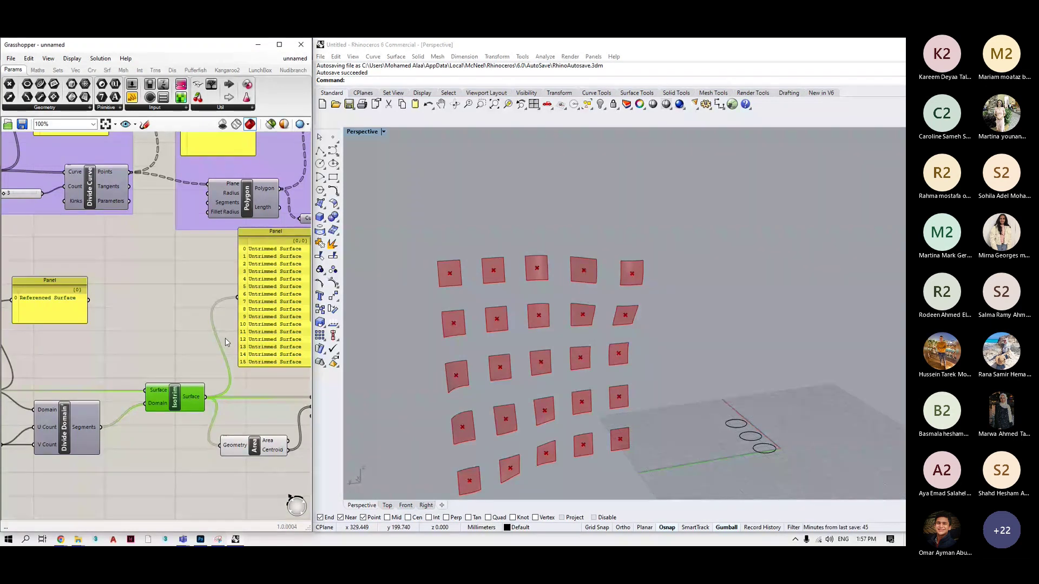
# Move the Area component slightly farther from Isotrim, toward Scale.
pyautogui.scroll(-3, 227, 344)
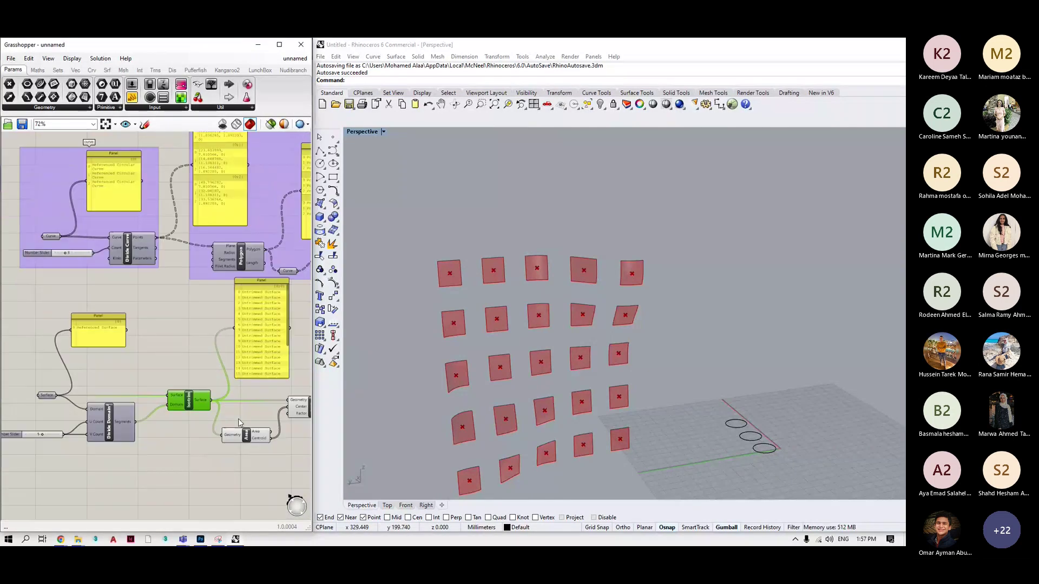
pyautogui.scroll(3, 238, 418)
pyautogui.moveTo(251, 441); pyautogui.dragTo(262, 442)
pyautogui.click(262, 414)
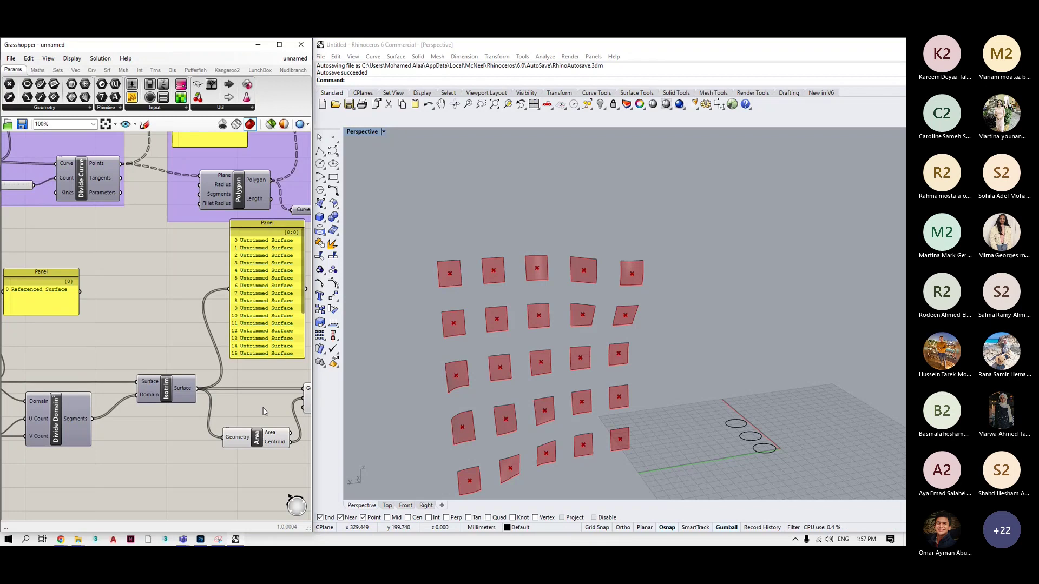
# Turn the viewport preview of the Isotrim component back on.
pyautogui.scroll(-2, 155, 402)
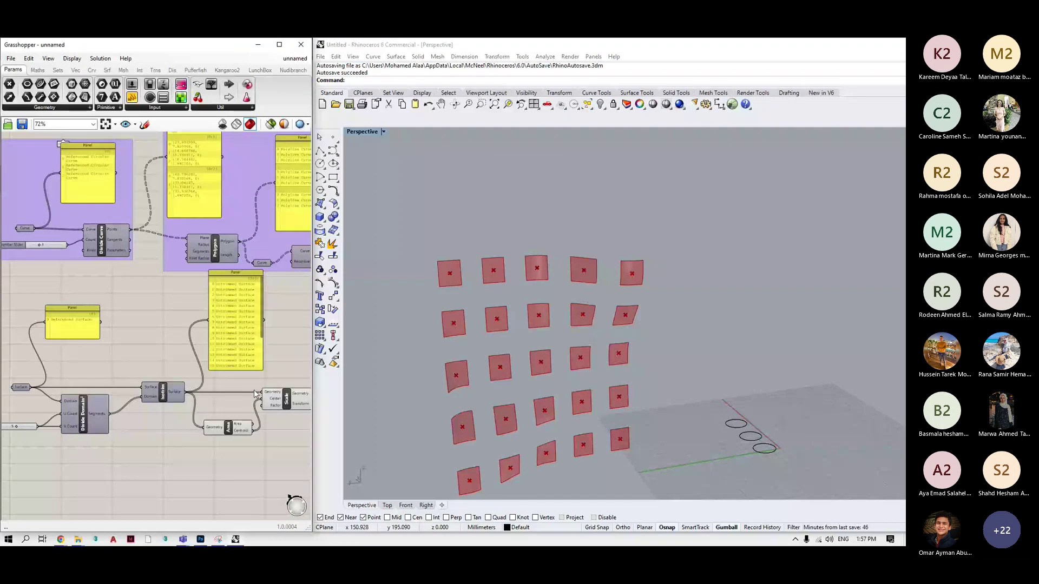
pyautogui.click(161, 398)
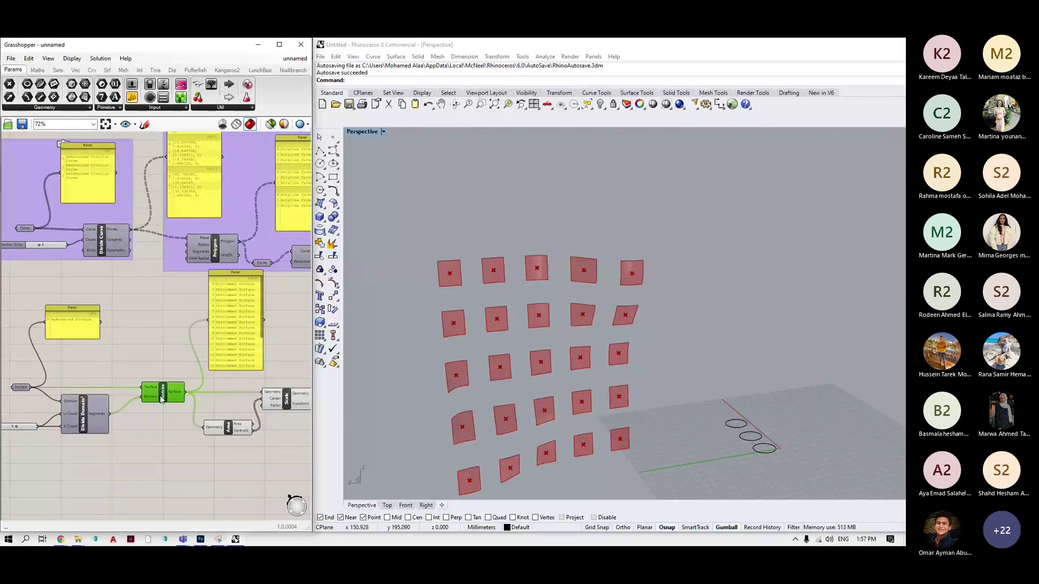
pyautogui.middleClick(161, 399)
pyautogui.click(189, 367)
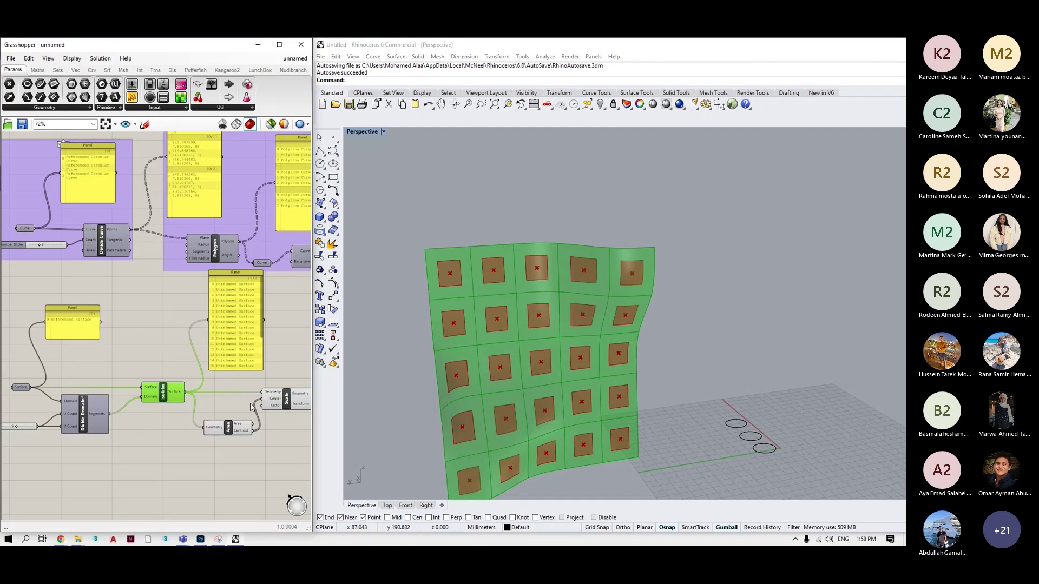
# Disconnect the Isotrim surface from Scale's Geometry input and move the Scale and Area components lower to free space beside Isotrim.
pyautogui.scroll(-3, 176, 405)
pyautogui.scroll(3, 241, 383)
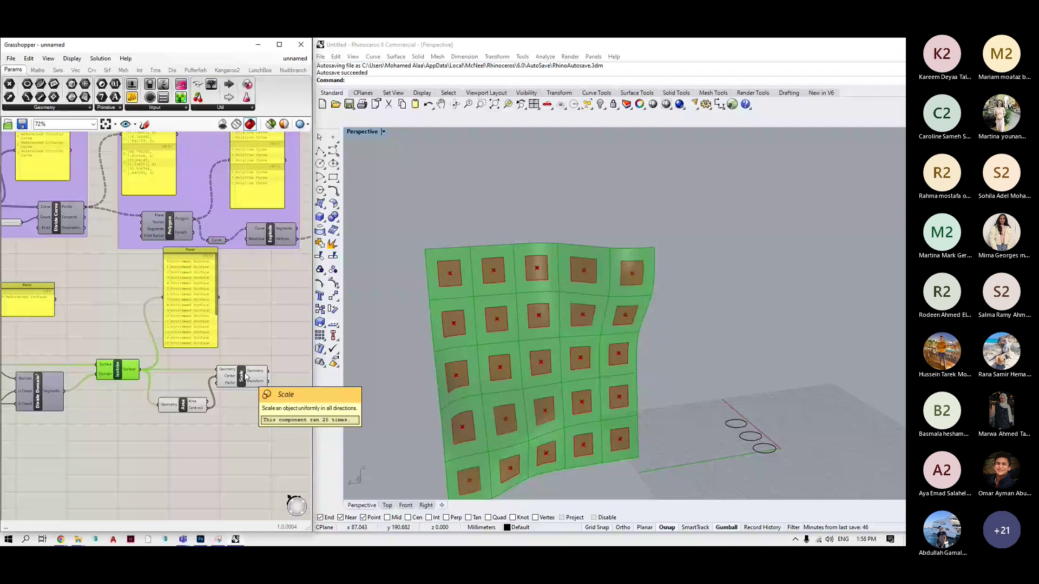
pyautogui.moveTo(247, 377); pyautogui.dragTo(274, 377)
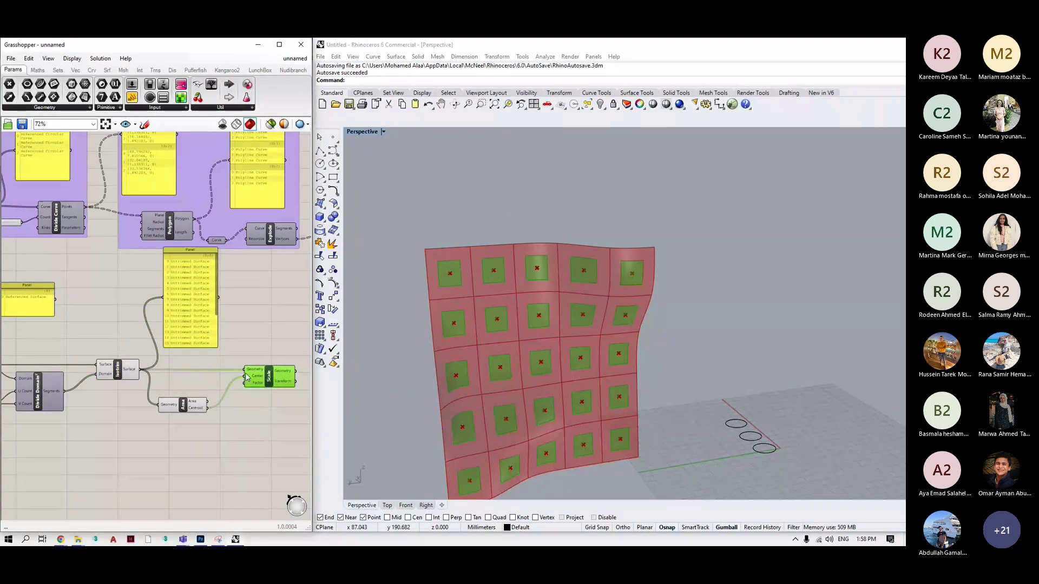
pyautogui.keyDown('ctrl'); pyautogui.moveTo(245, 372); pyautogui.dragTo(279, 446); pyautogui.keyUp('ctrl')
pyautogui.moveTo(183, 405); pyautogui.dragTo(181, 471)
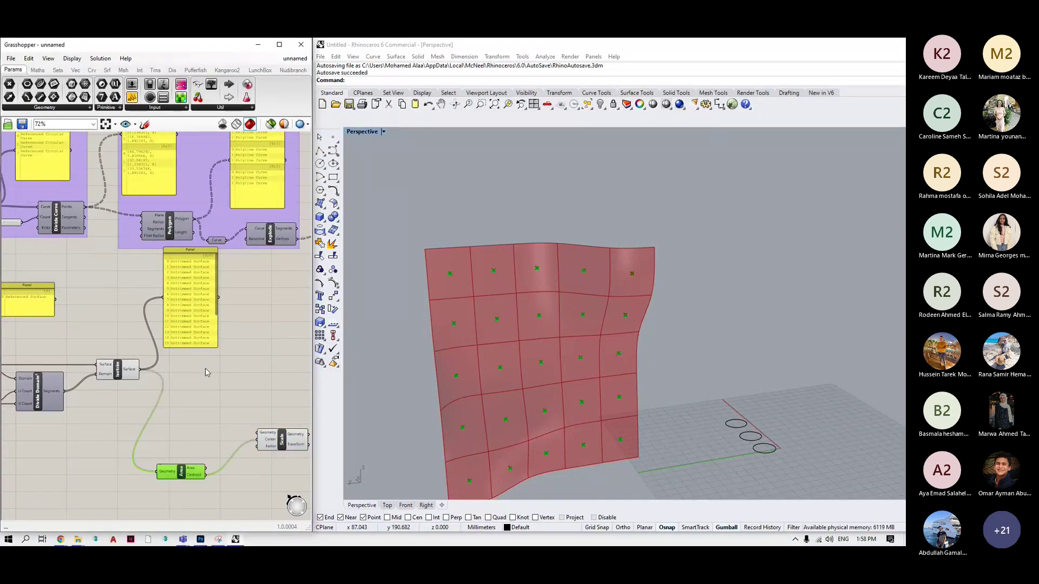
# Add a Brep Edges component beside Isotrim and connect Isotrim's Surface output to its Brep input.
pyautogui.doubleClick(204, 369)
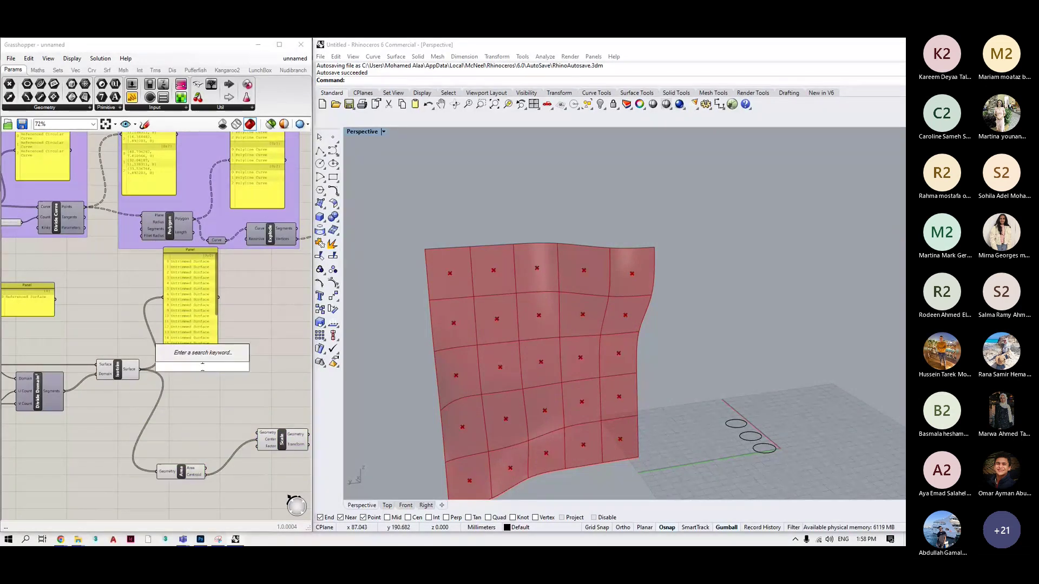
pyautogui.write('bre')
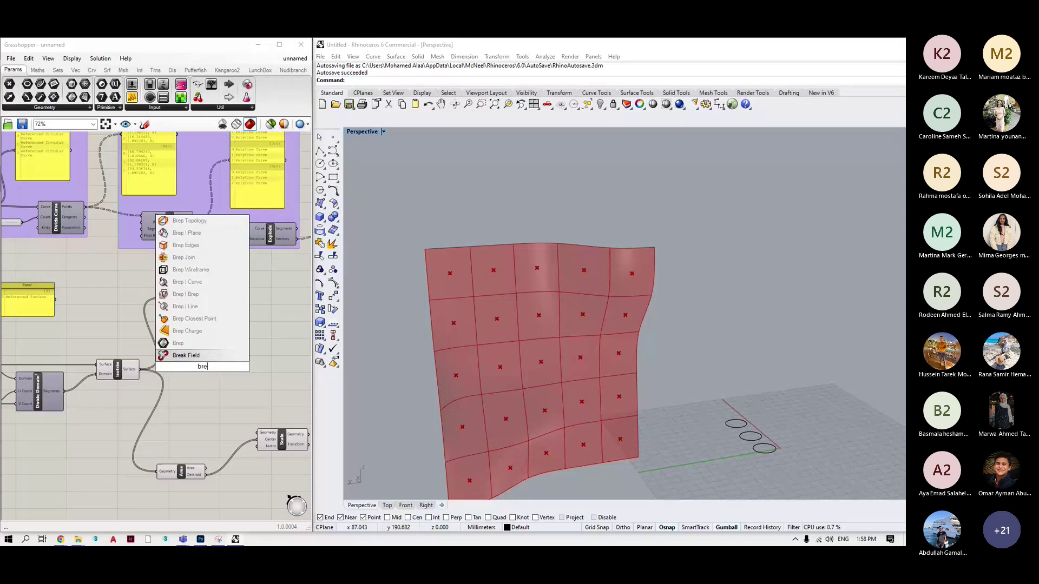
pyautogui.write('be')
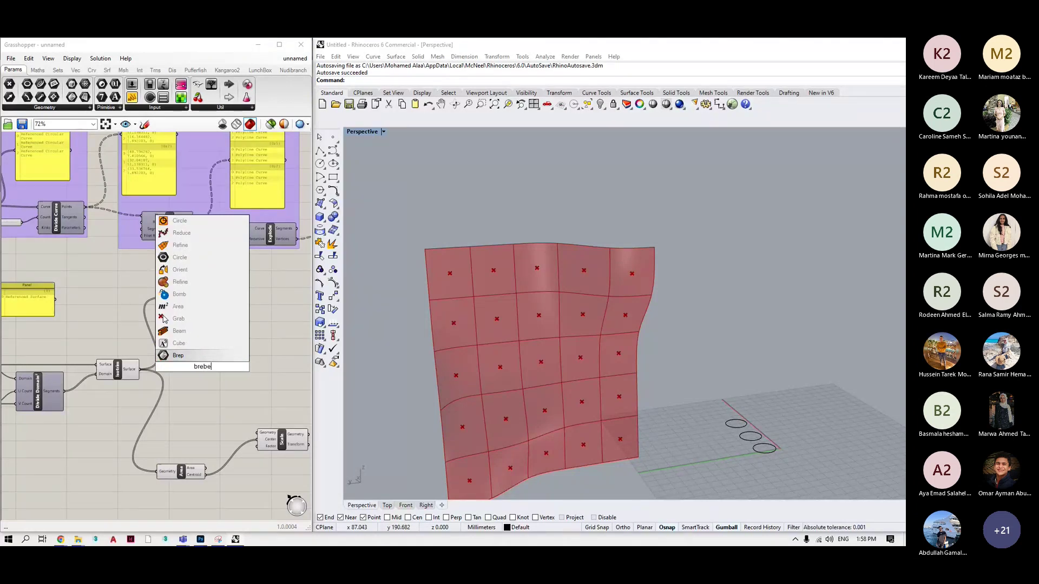
pyautogui.press('BackSpace')
pyautogui.press('BackSpace')
pyautogui.press('BackSpace')
pyautogui.press('BackSpace')
pyautogui.press('BackSpace')
pyautogui.write('edge')
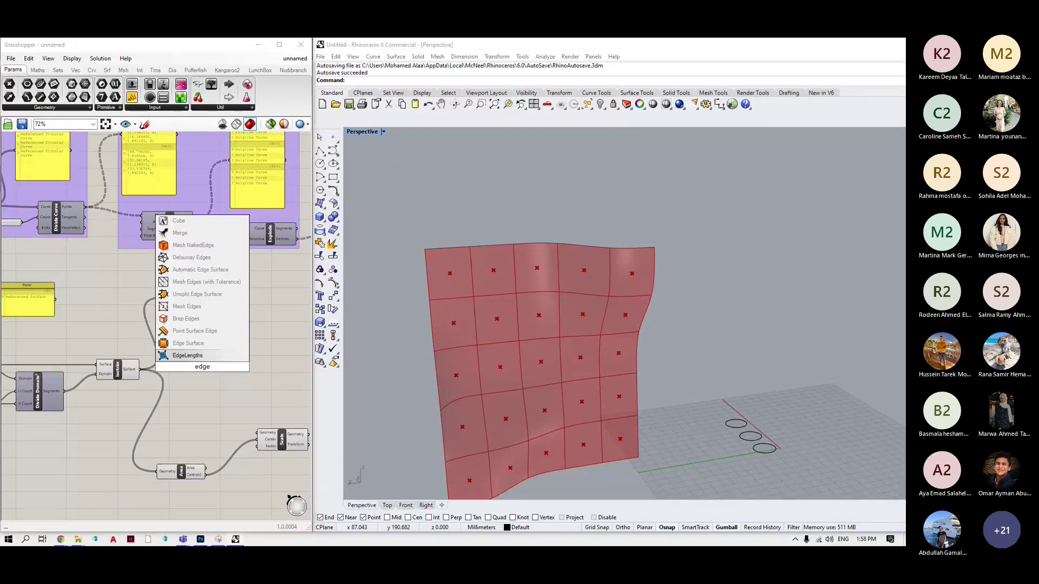
pyautogui.press('BackSpace')
pyautogui.press('BackSpace')
pyautogui.press('BackSpace')
pyautogui.press('BackSpace')
pyautogui.write('breb')
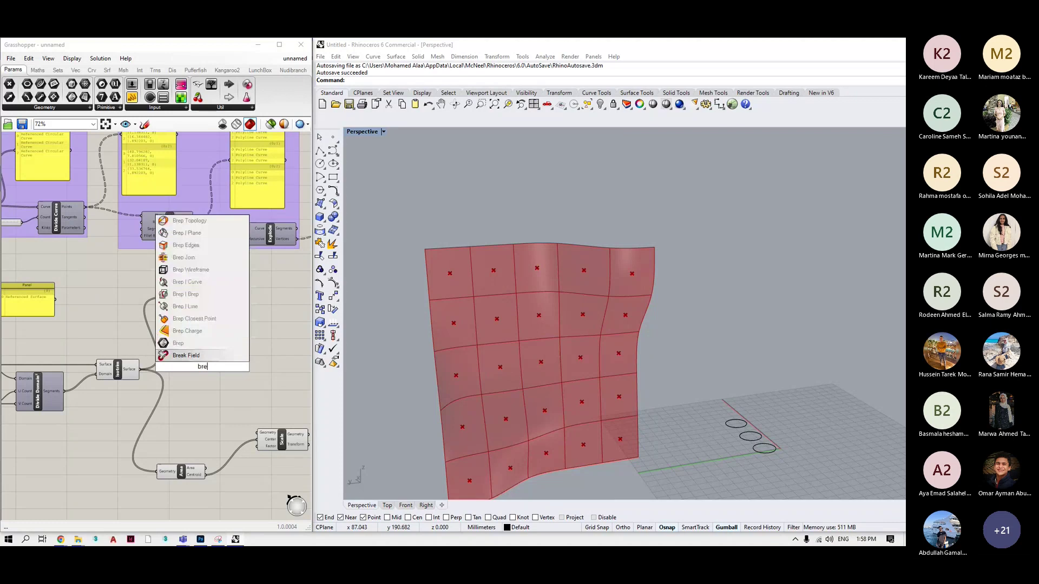
pyautogui.press('BackSpace')
pyautogui.write('p')
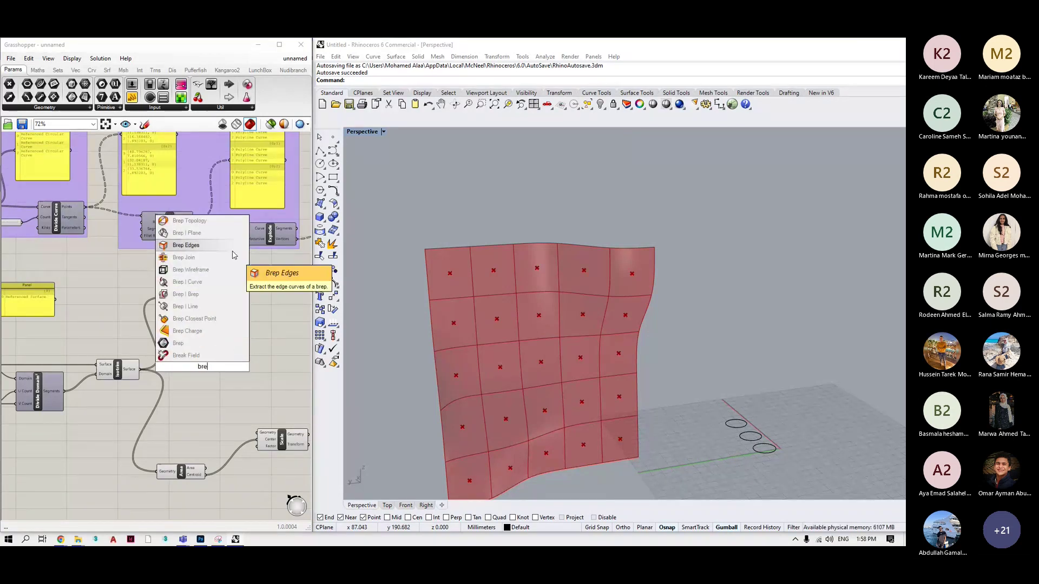
pyautogui.click(173, 242)
pyautogui.moveTo(139, 369); pyautogui.dragTo(219, 371)
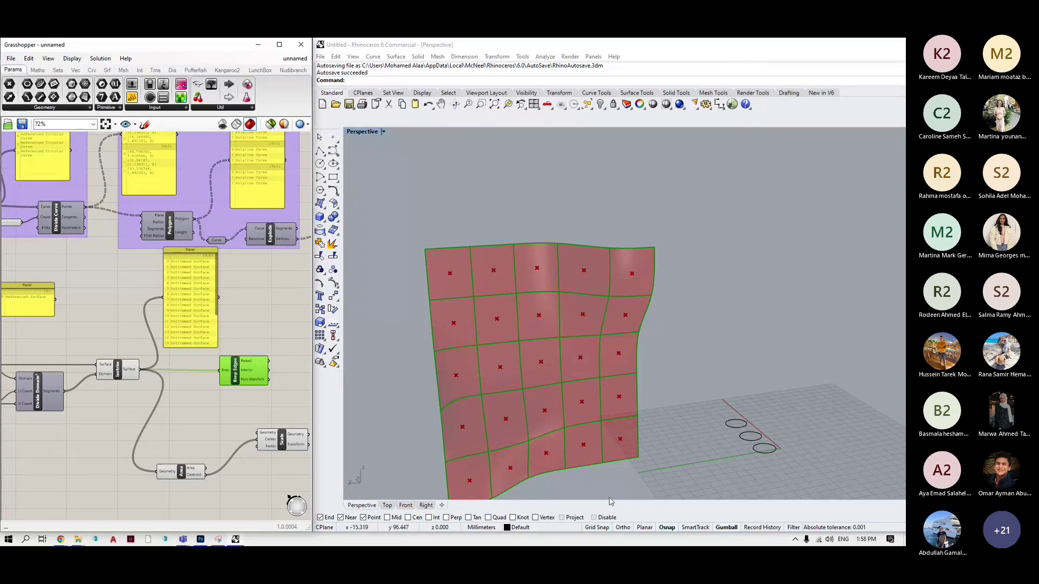
# Turn off the preview of the Isotrim component so only the panel edges and centroids display.
pyautogui.middleClick(105, 371)
pyautogui.scroll(1, 113, 361)
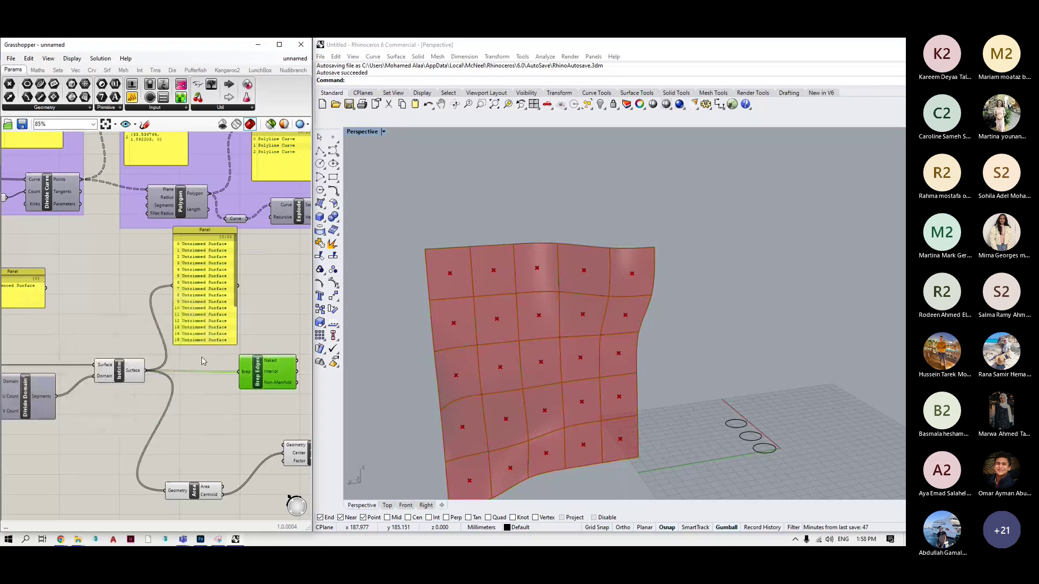
pyautogui.middleClick(273, 358)
pyautogui.click(292, 351)
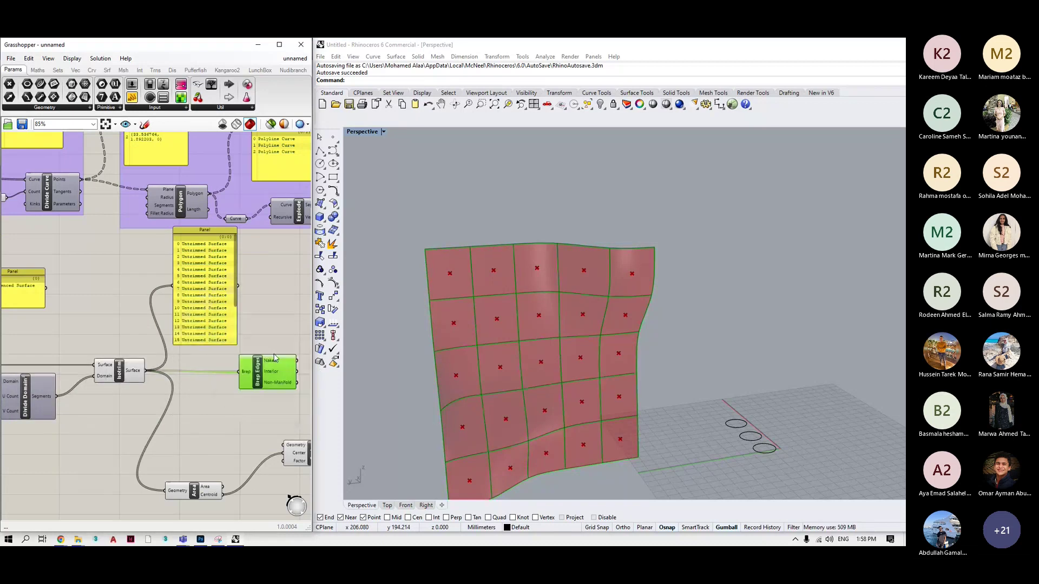
pyautogui.click(107, 369)
pyautogui.click(136, 319)
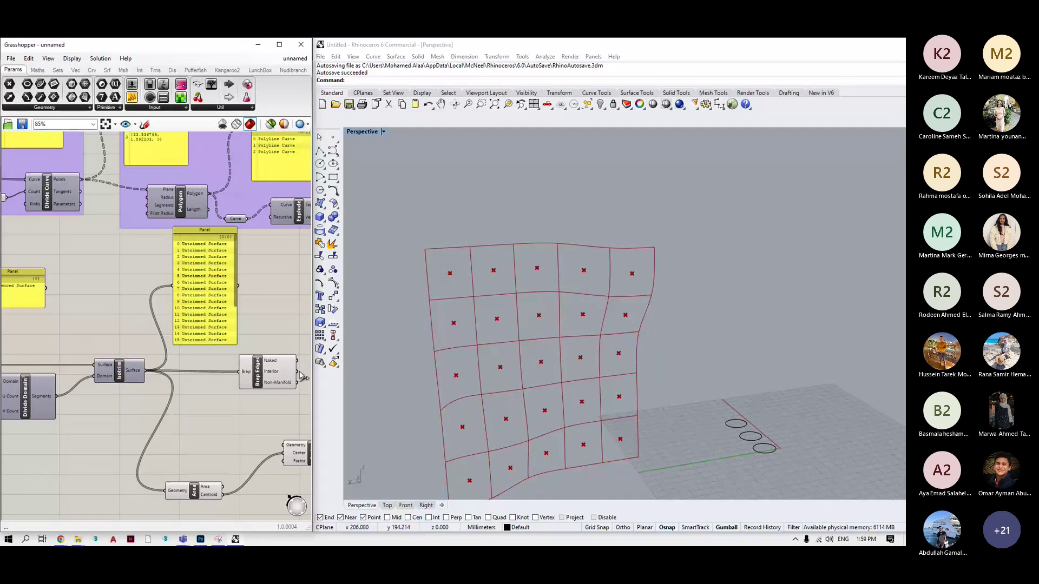
# Shift the Brep Edges component and the panel listing the untrimmed surfaces slightly to tidy the layout.
pyautogui.scroll(-2, 96, 374)
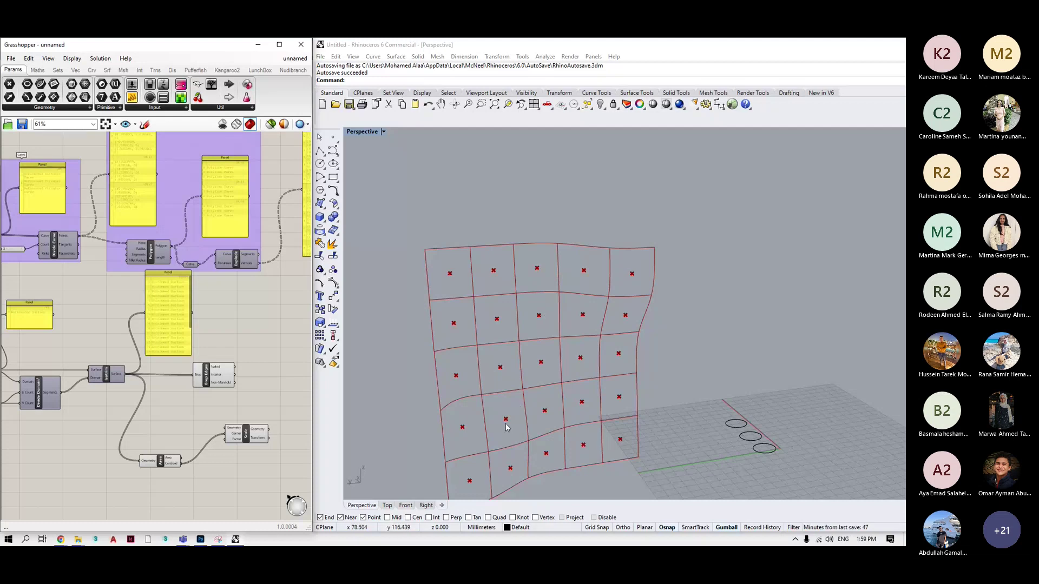
pyautogui.scroll(-1, 173, 375)
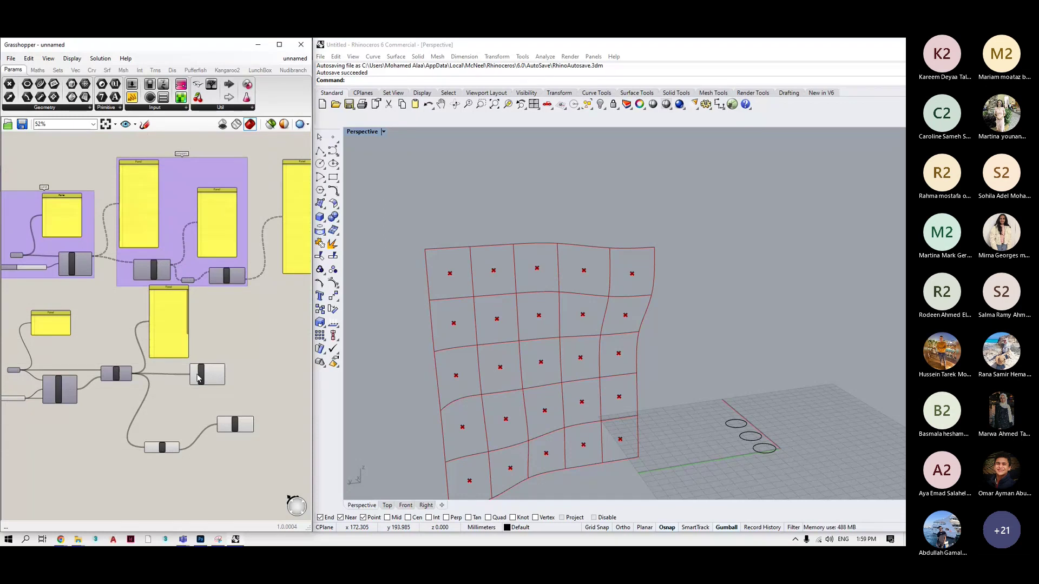
pyautogui.click(197, 378)
pyautogui.scroll(2, 215, 373)
pyautogui.moveTo(215, 372); pyautogui.dragTo(212, 373)
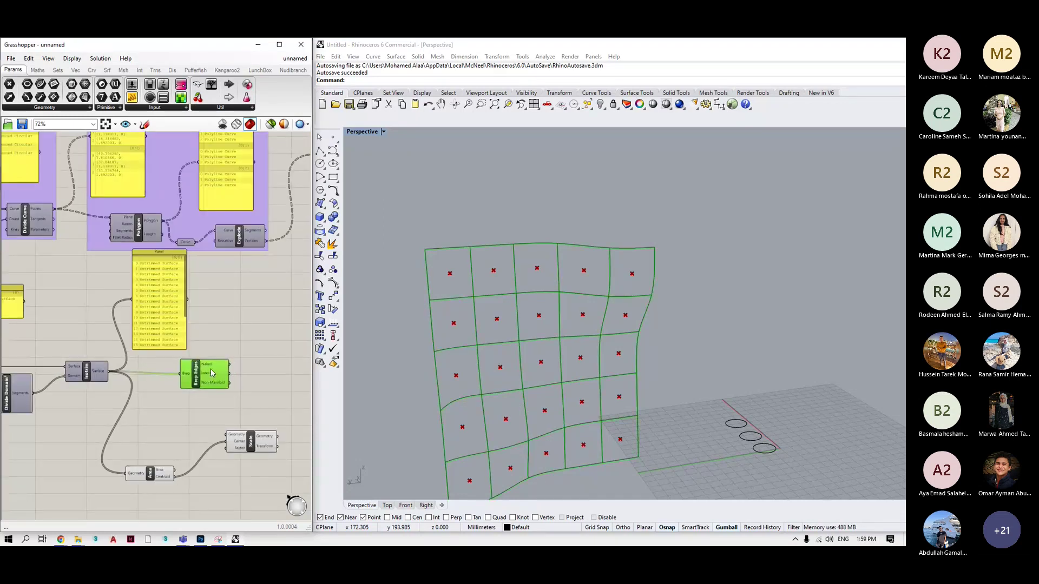
pyautogui.moveTo(212, 373); pyautogui.dragTo(210, 370)
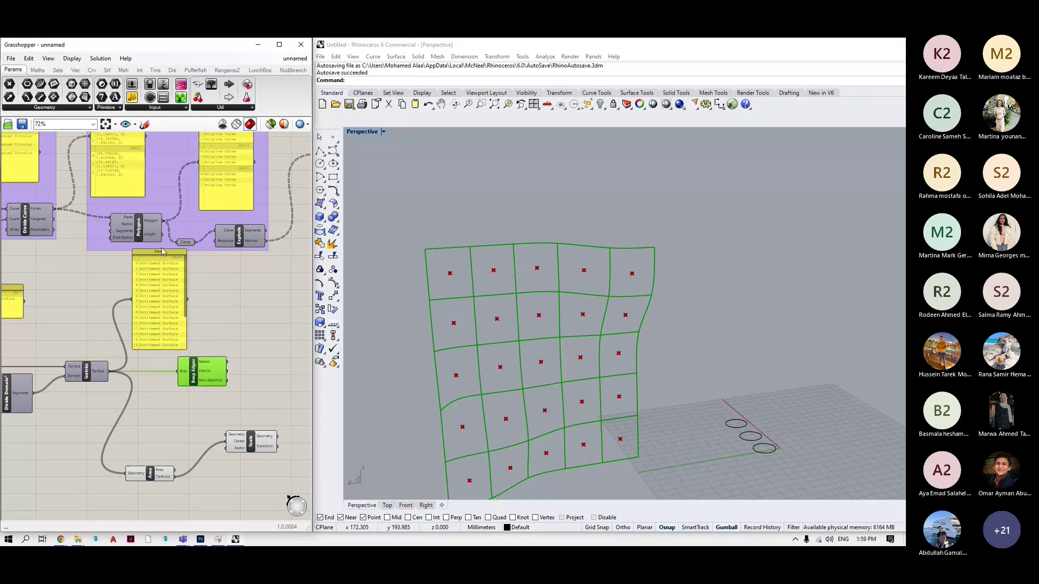
pyautogui.moveTo(161, 249); pyautogui.dragTo(150, 255)
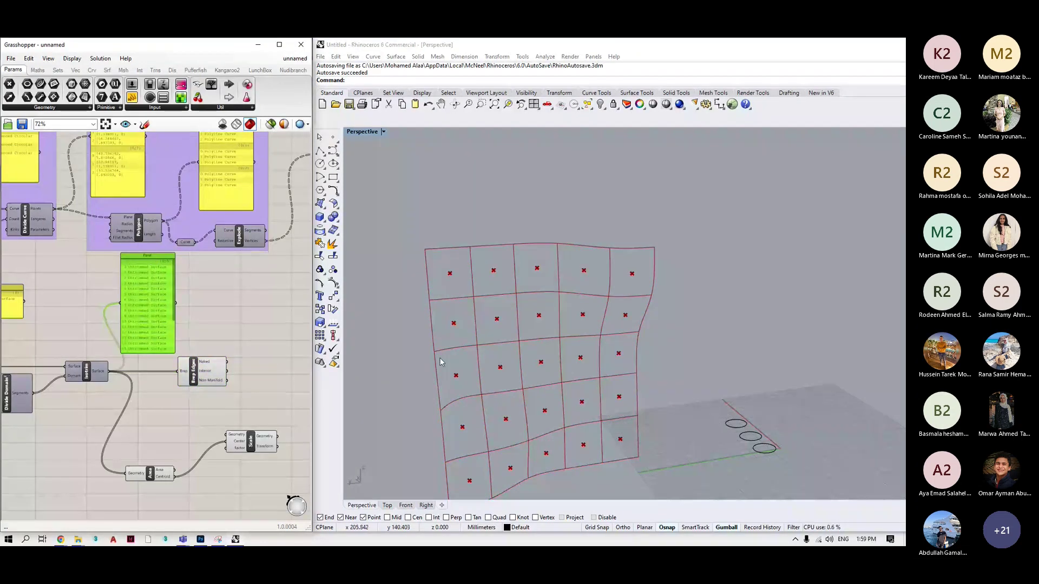
pyautogui.click(825, 517)
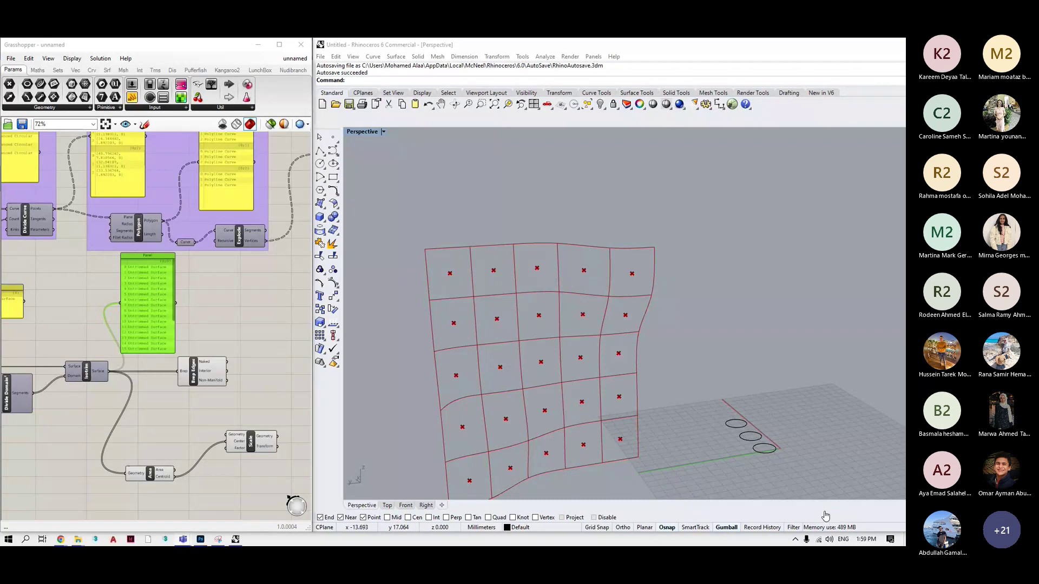
pyautogui.click(825, 514)
# Add a Panel above Brep Edges, connect the Naked output to it and enlarge it to read the list.
pyautogui.doubleClick(279, 293)
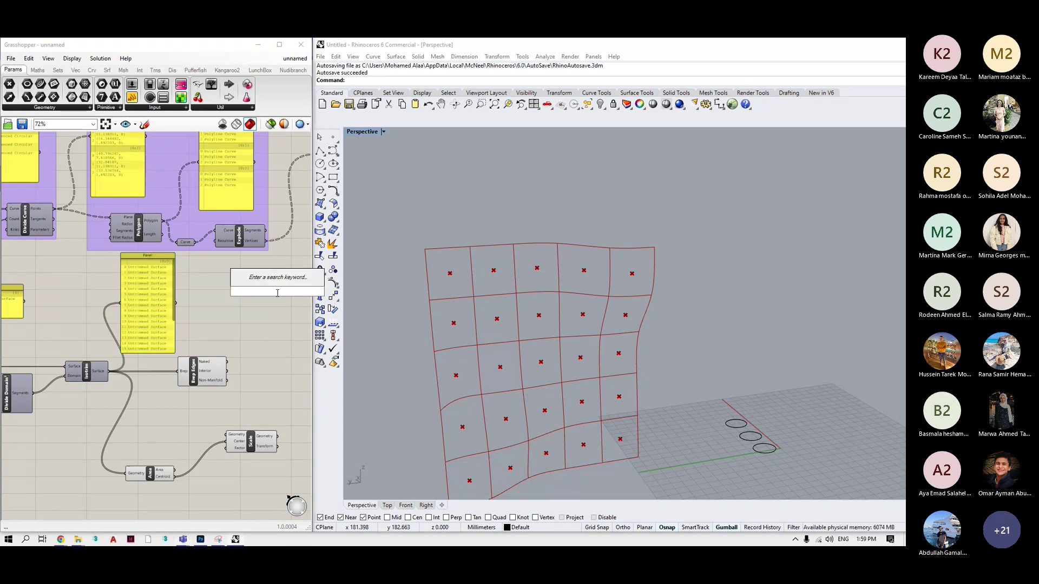
pyautogui.write('panel')
pyautogui.press('Return')
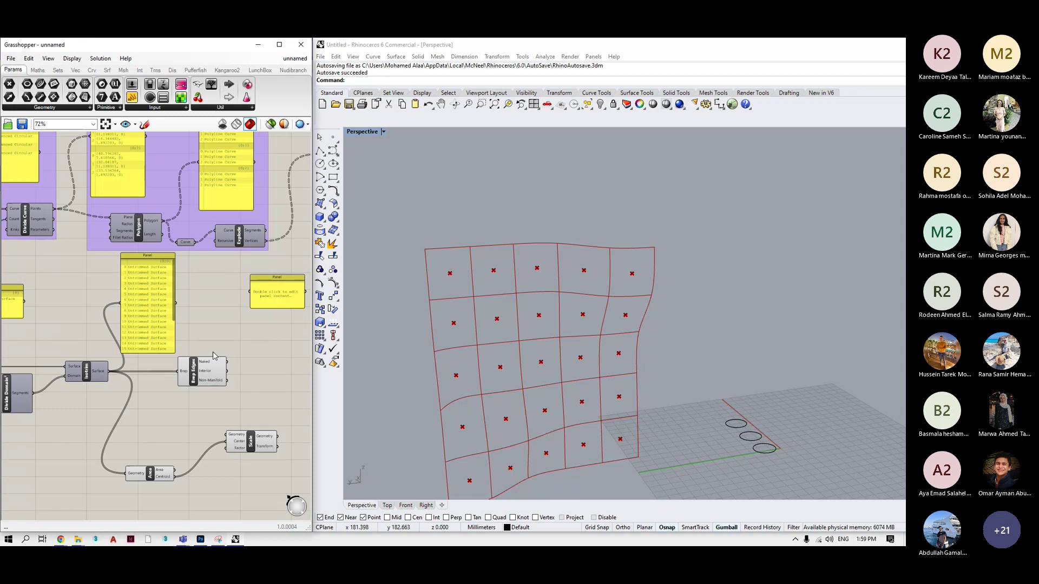
pyautogui.moveTo(254, 296); pyautogui.dragTo(247, 296)
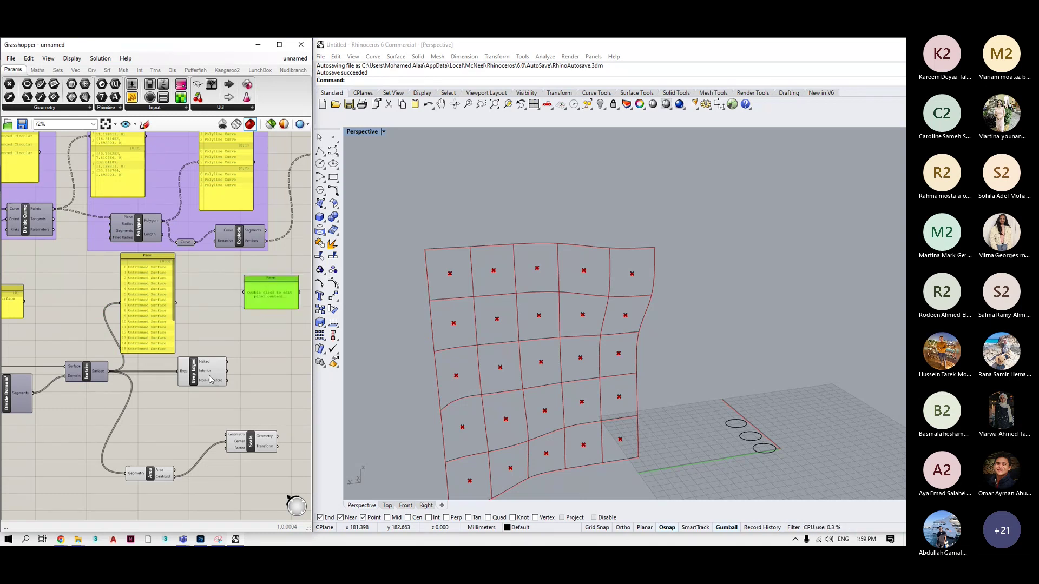
pyautogui.moveTo(153, 257); pyautogui.dragTo(155, 259)
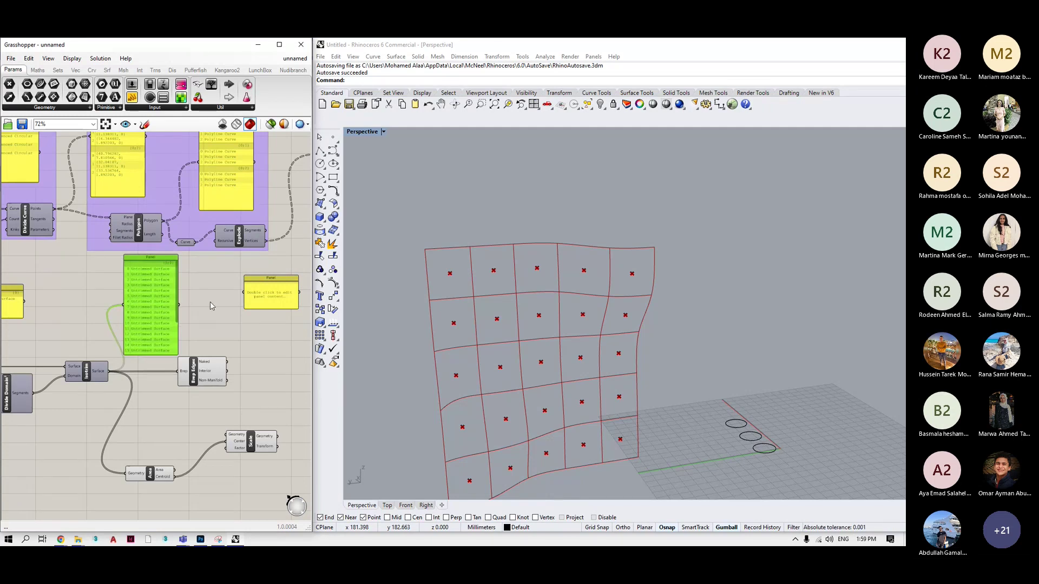
pyautogui.moveTo(227, 361); pyautogui.dragTo(244, 339)
pyautogui.moveTo(272, 281); pyautogui.dragTo(291, 242)
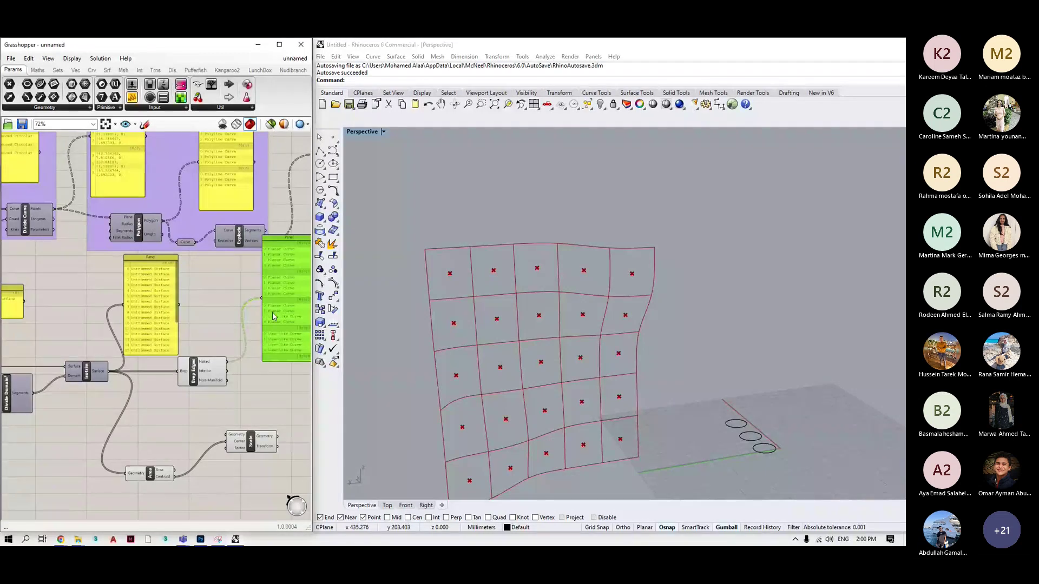
# Reduce the height of the panel listing the naked edge curves.
pyautogui.scroll(-2, 154, 368)
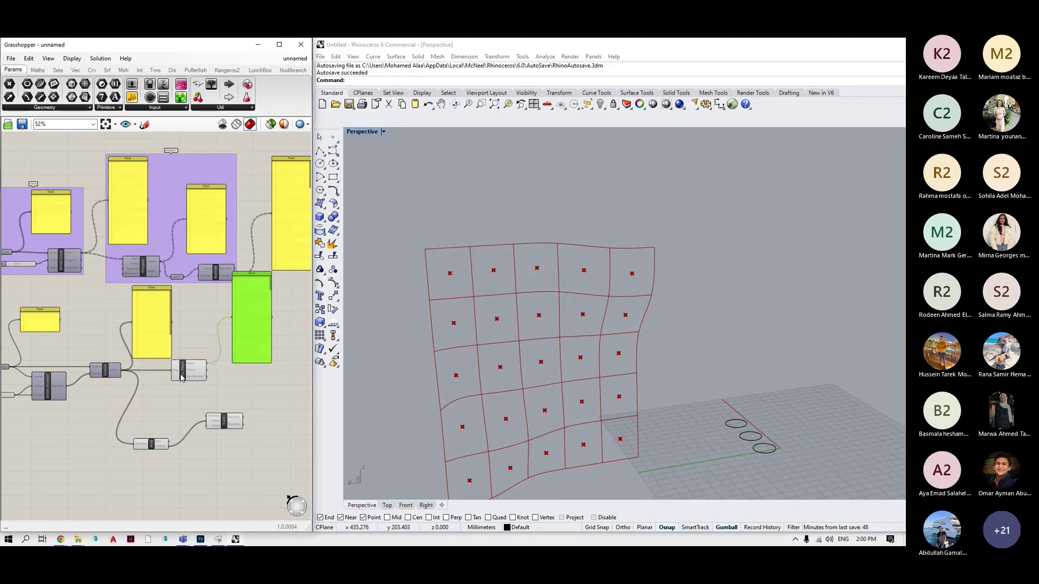
pyautogui.scroll(2, 243, 379)
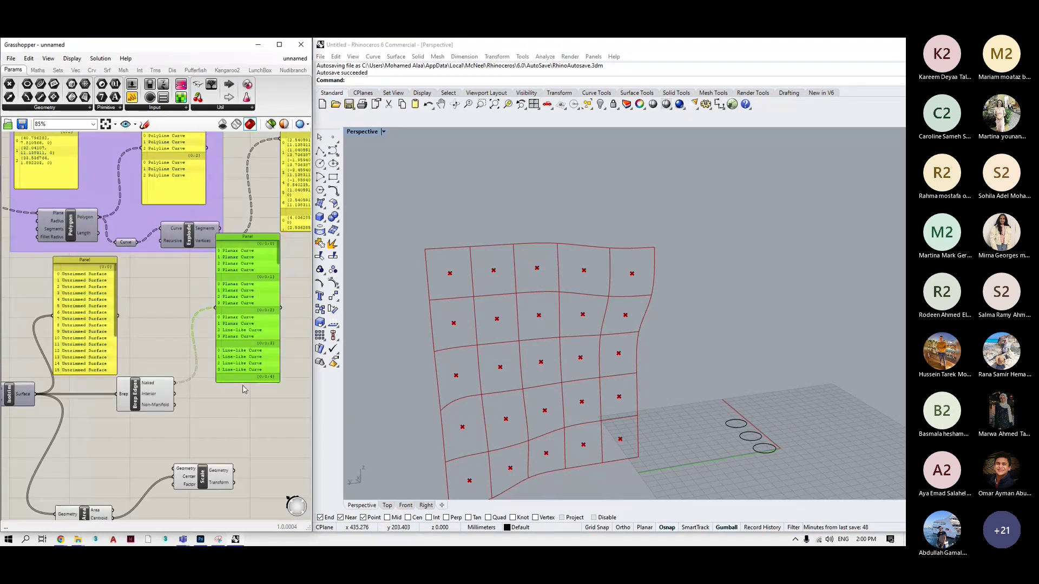
pyautogui.moveTo(243, 381); pyautogui.dragTo(242, 319)
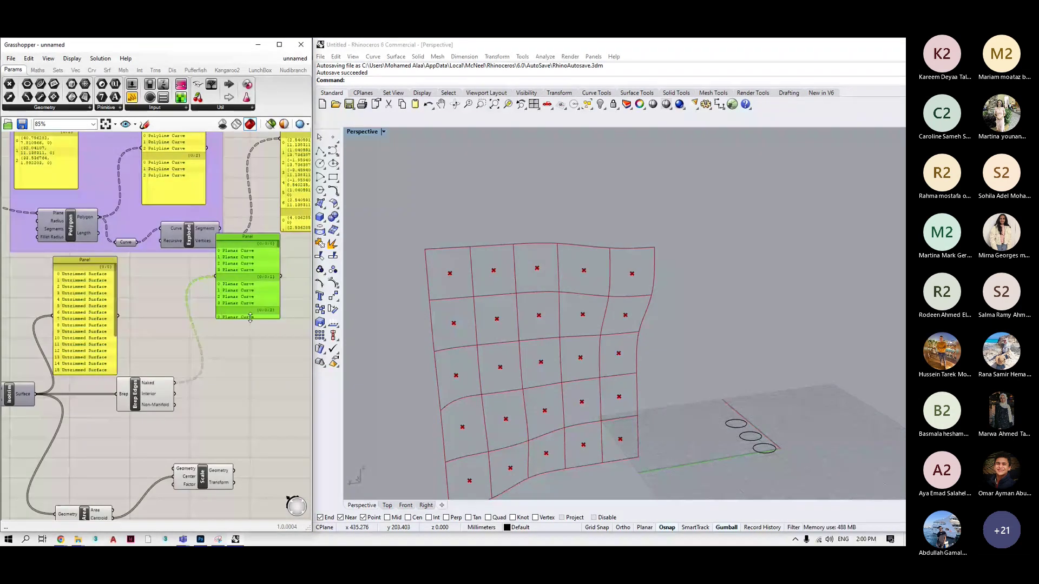
pyautogui.click(234, 395)
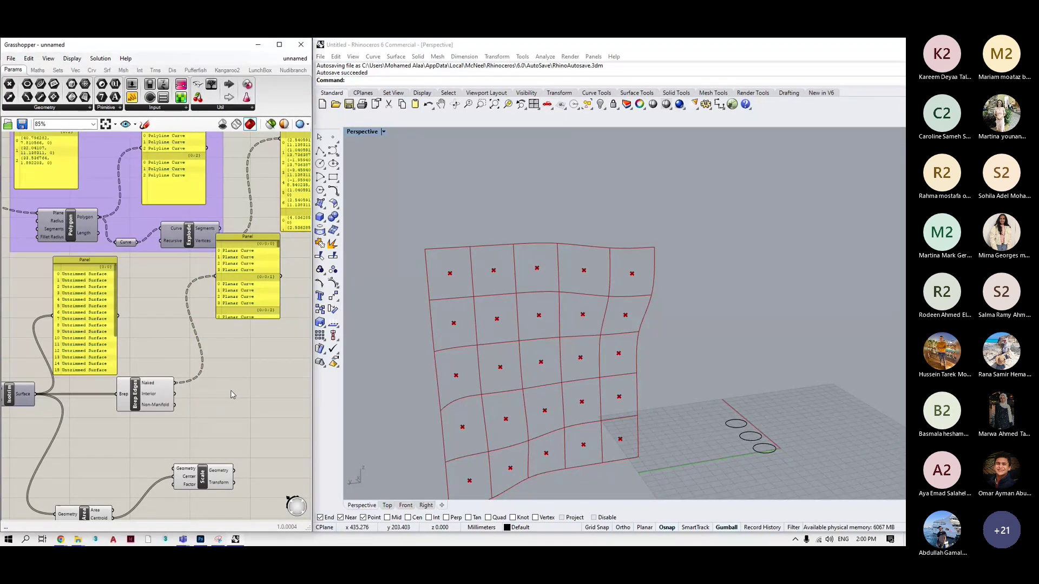
# Add a Curve parameter and connect the Naked output of Brep Edges to it.
pyautogui.doubleClick(231, 391)
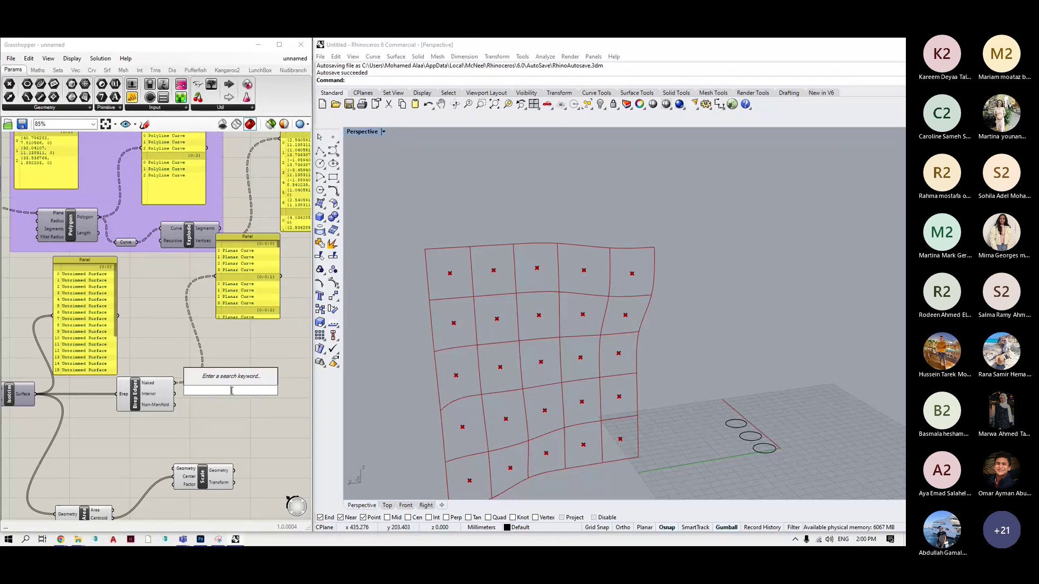
pyautogui.write('cu')
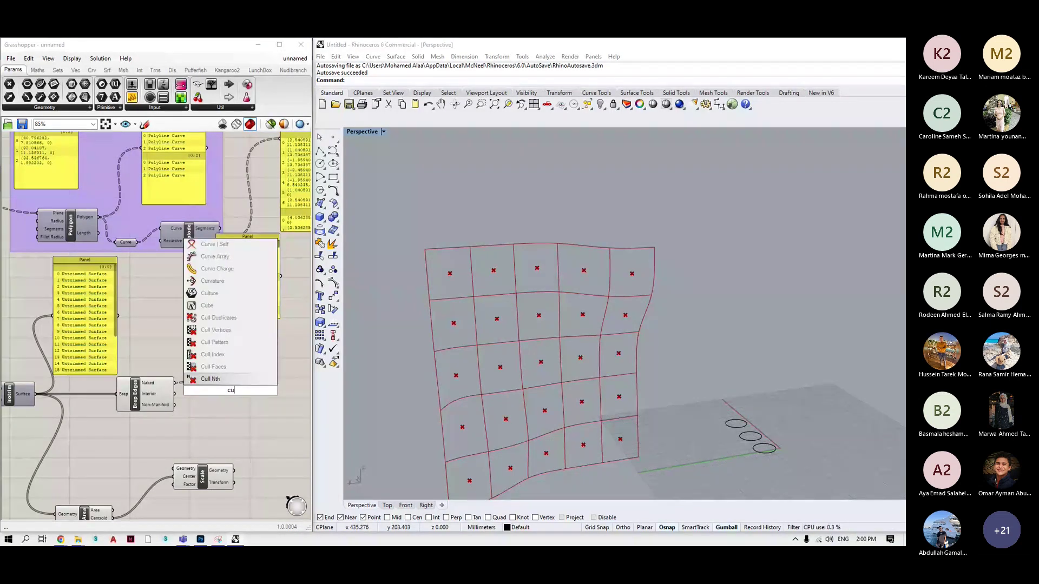
pyautogui.write('rve')
pyautogui.press('Return')
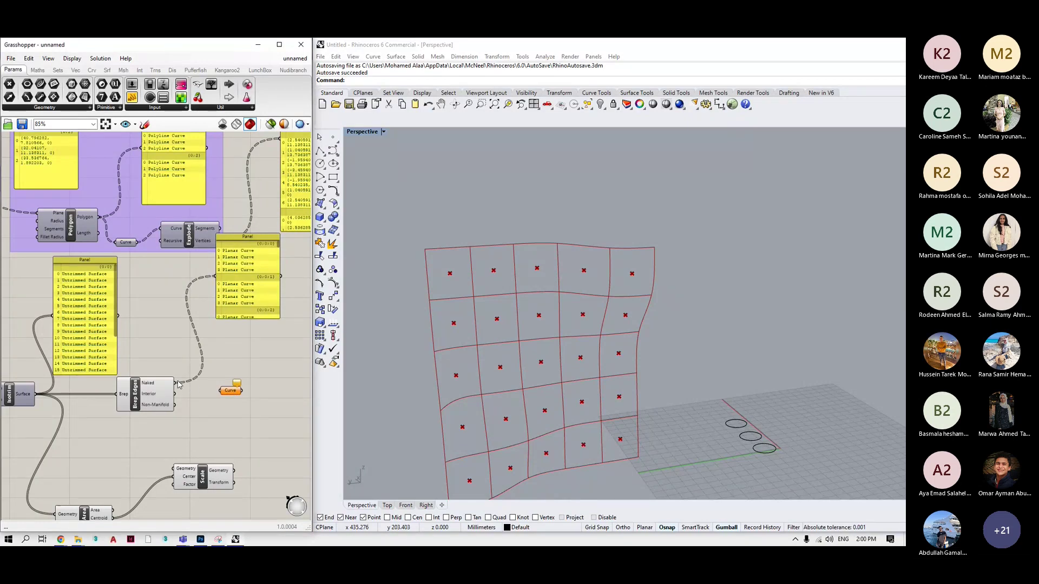
pyautogui.moveTo(177, 385); pyautogui.dragTo(220, 390)
# Move the surface subdivision components together down the canvas, clear of the purple groups.
pyautogui.scroll(-5, 211, 372)
pyautogui.moveTo(60, 325); pyautogui.dragTo(238, 433)
pyautogui.moveTo(146, 378); pyautogui.dragTo(146, 409)
pyautogui.click(262, 371)
pyautogui.scroll(5, 184, 417)
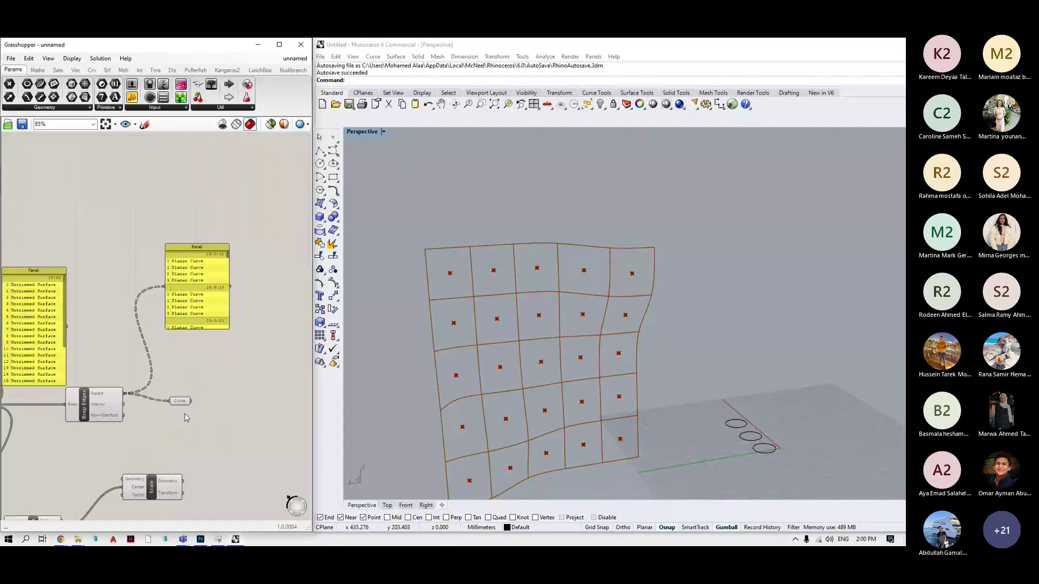
# Highlight the Curve parameter's edges in the viewport and move the Scale component to the right of the Curve parameter.
pyautogui.scroll(2, 184, 414)
pyautogui.click(188, 397)
pyautogui.scroll(-2, 184, 403)
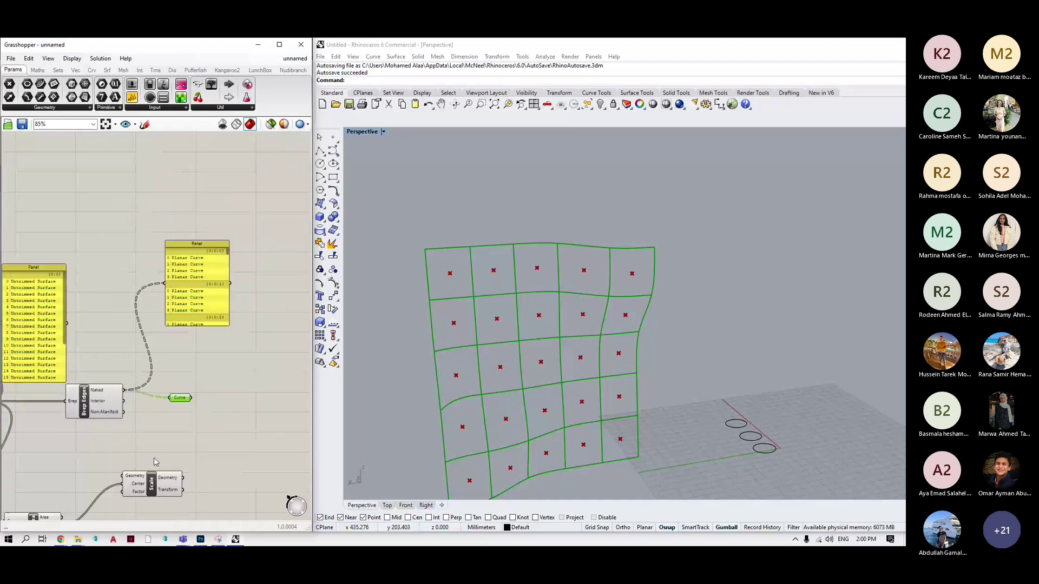
pyautogui.moveTo(159, 477); pyautogui.dragTo(279, 453)
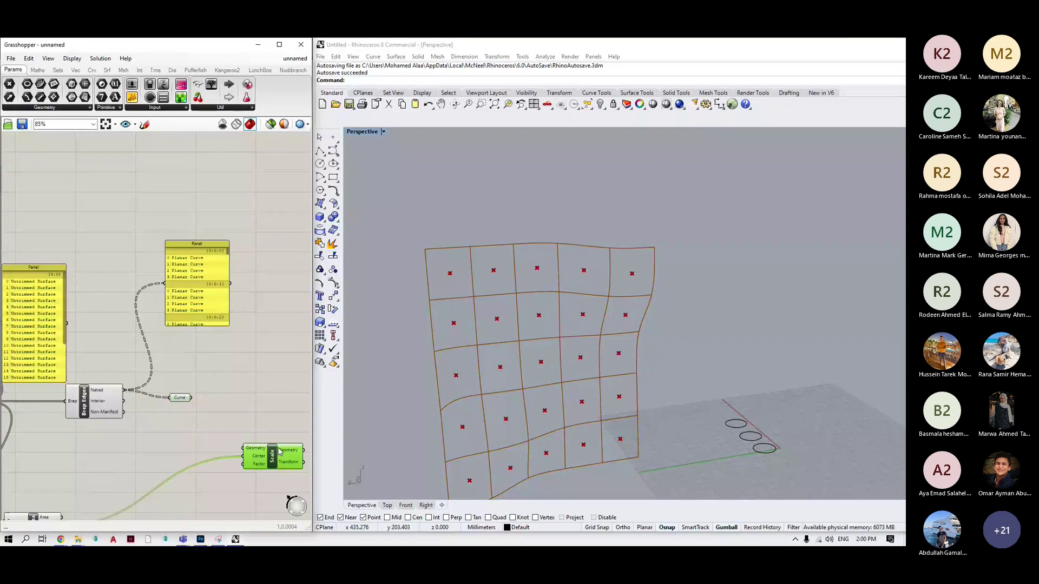
pyautogui.click(144, 445)
pyautogui.scroll(-1, 145, 446)
pyautogui.middleClick(145, 438)
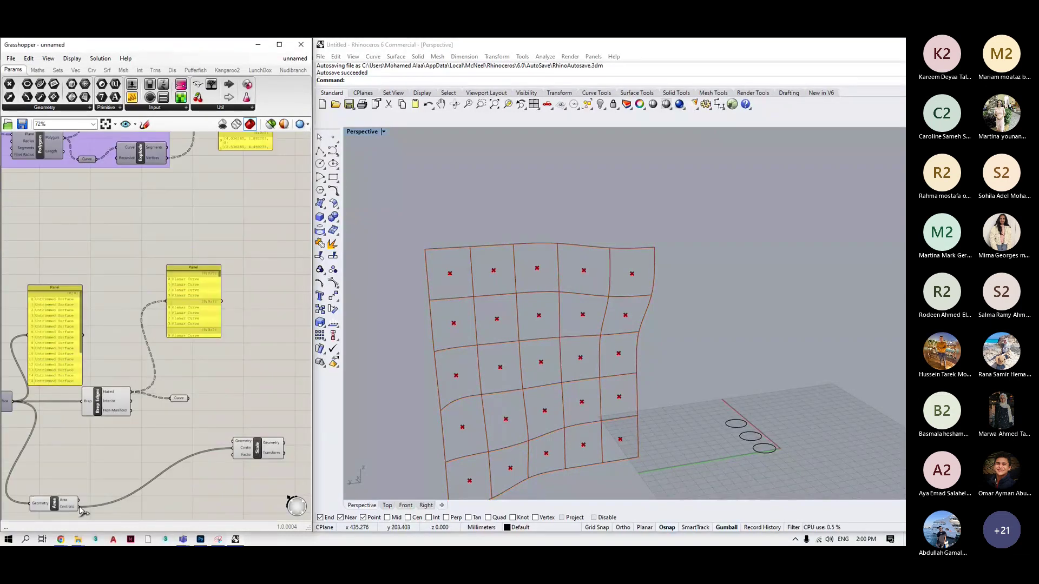
# Beside the Curve parameter, feed the Scale component the edge curves as Geometry and the Area output as Center.
pyautogui.moveTo(247, 447); pyautogui.dragTo(212, 401)
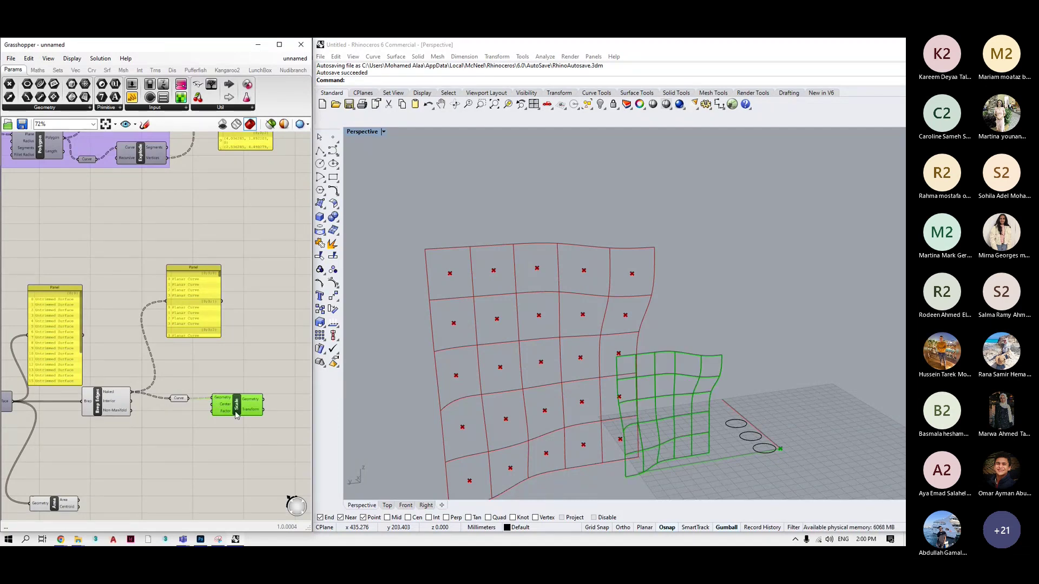
pyautogui.moveTo(236, 414); pyautogui.dragTo(239, 414)
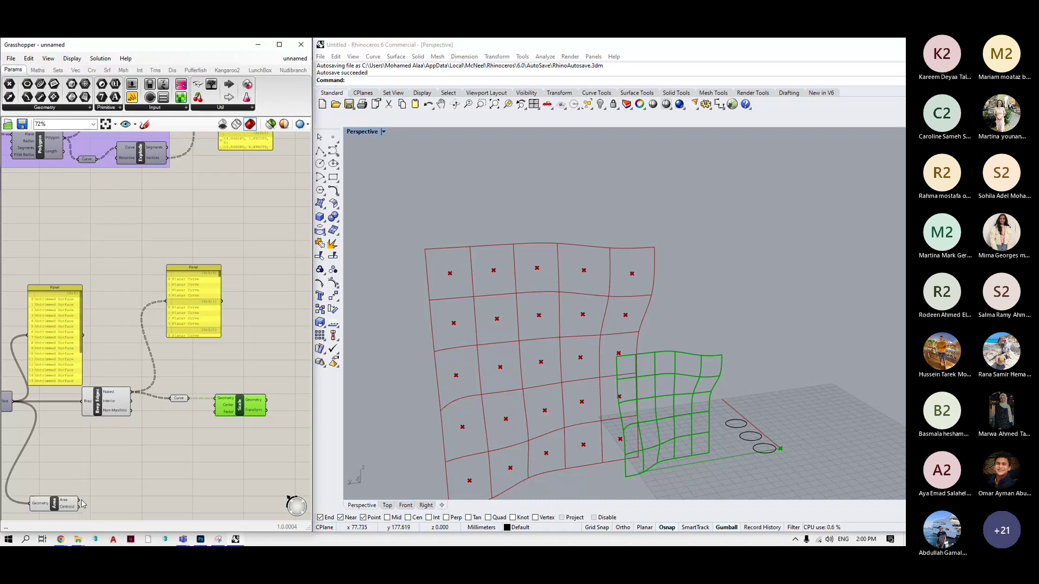
pyautogui.moveTo(78, 507); pyautogui.dragTo(244, 406)
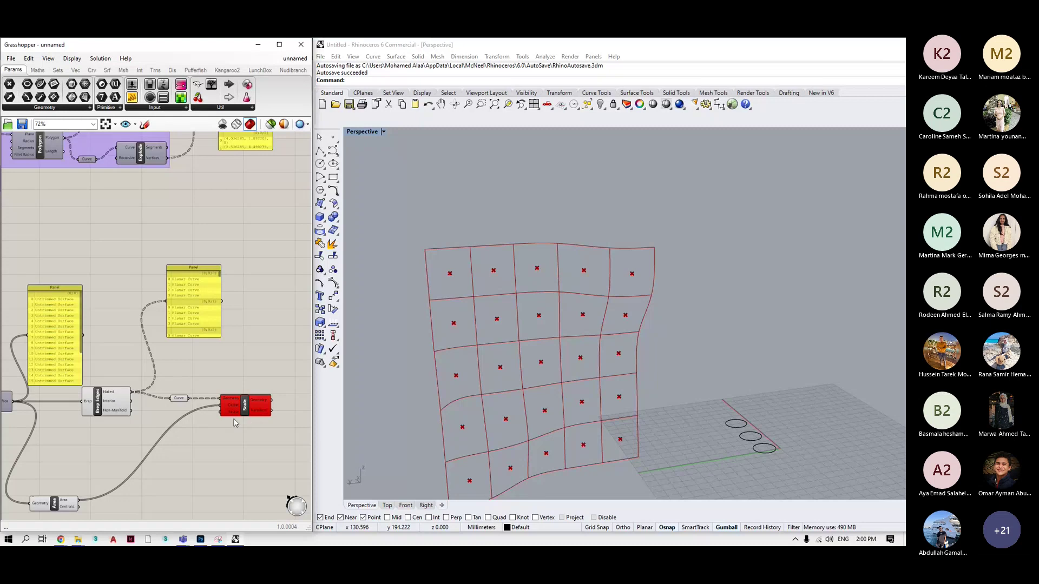
# Add a panel to the right of the Area component, connect the Area output to it, and increase its height.
pyautogui.scroll(-3, 236, 422)
pyautogui.scroll(2, 194, 459)
pyautogui.doubleClick(193, 459)
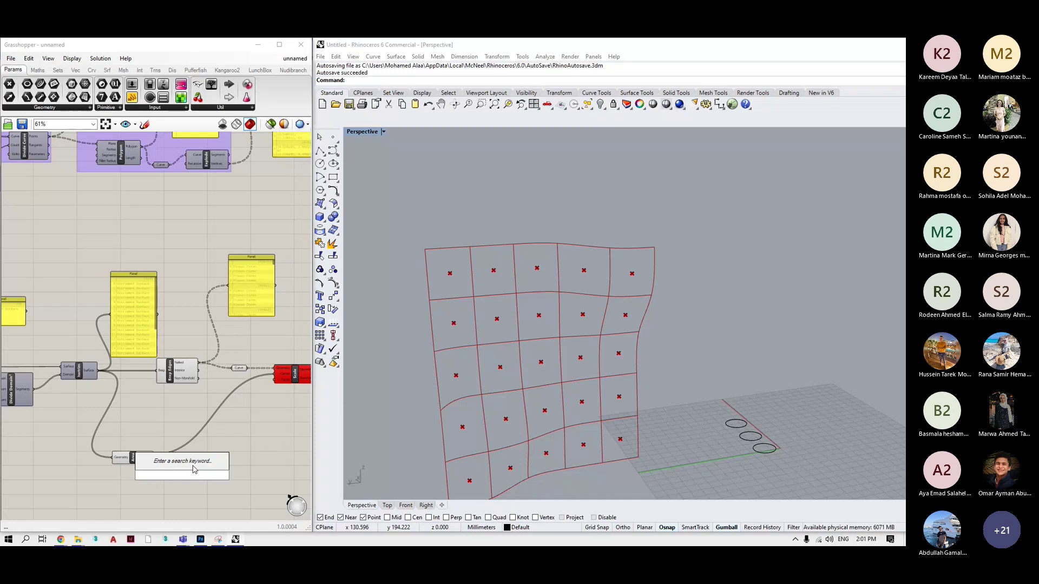
pyautogui.write('//')
pyautogui.press('Return')
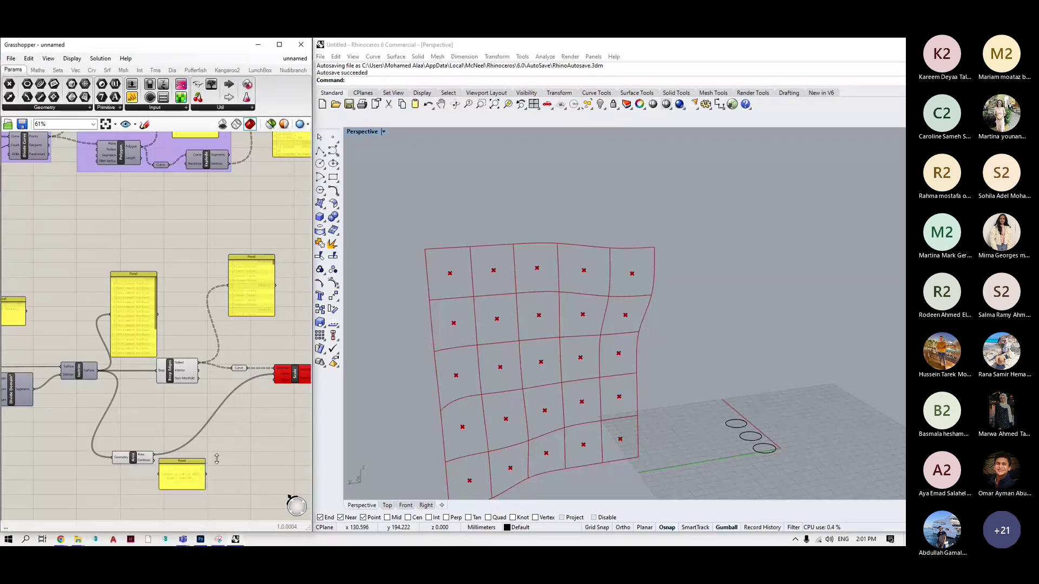
pyautogui.moveTo(216, 458); pyautogui.dragTo(229, 473)
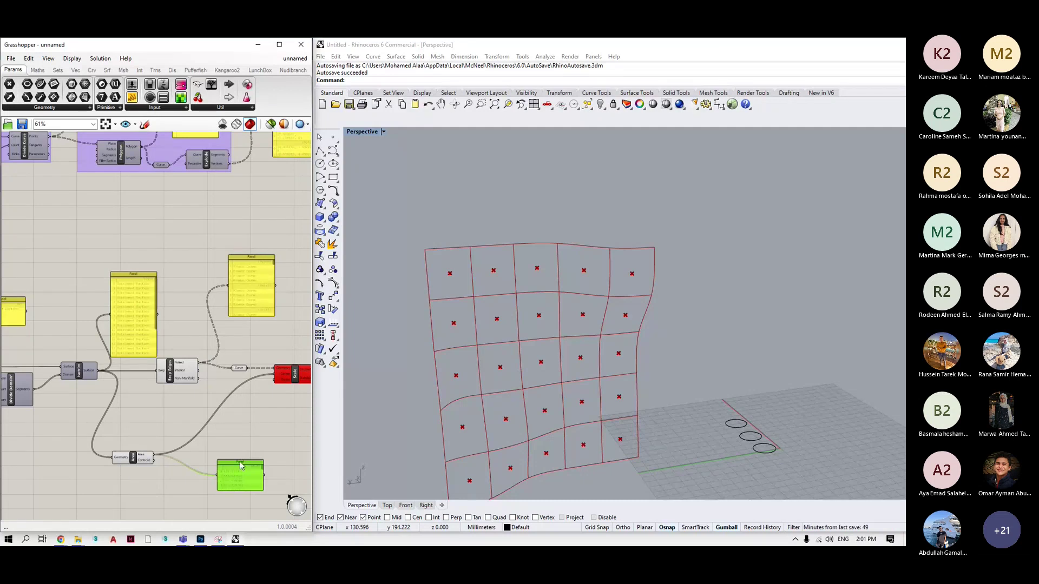
pyautogui.scroll(-2, 231, 482)
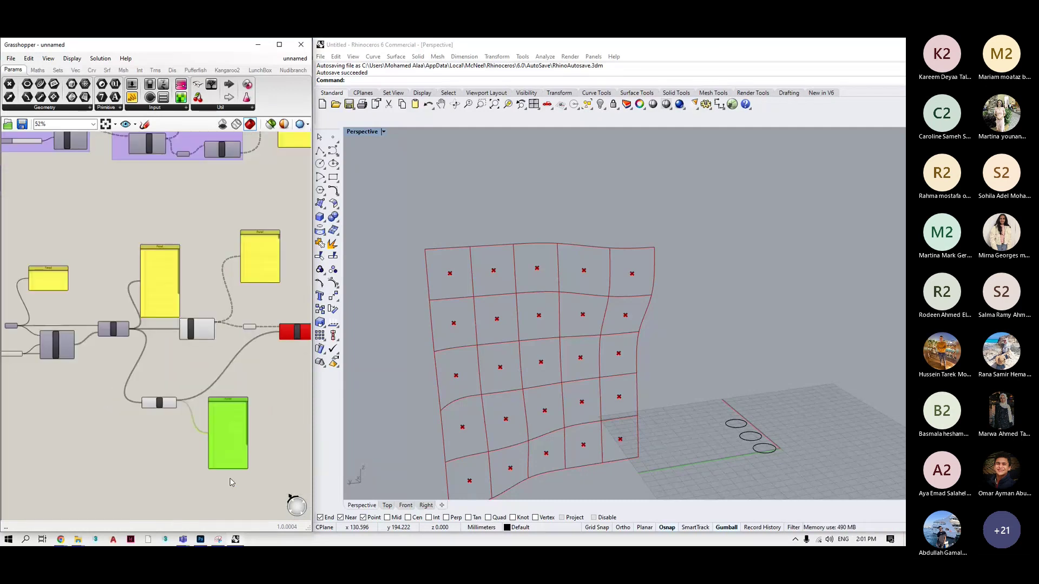
pyautogui.moveTo(235, 468); pyautogui.dragTo(231, 505)
# Compare the list structure of the area panel with the naked edge curves panel, and move the Scale component below the Curve parameter.
pyautogui.scroll(6, 243, 415)
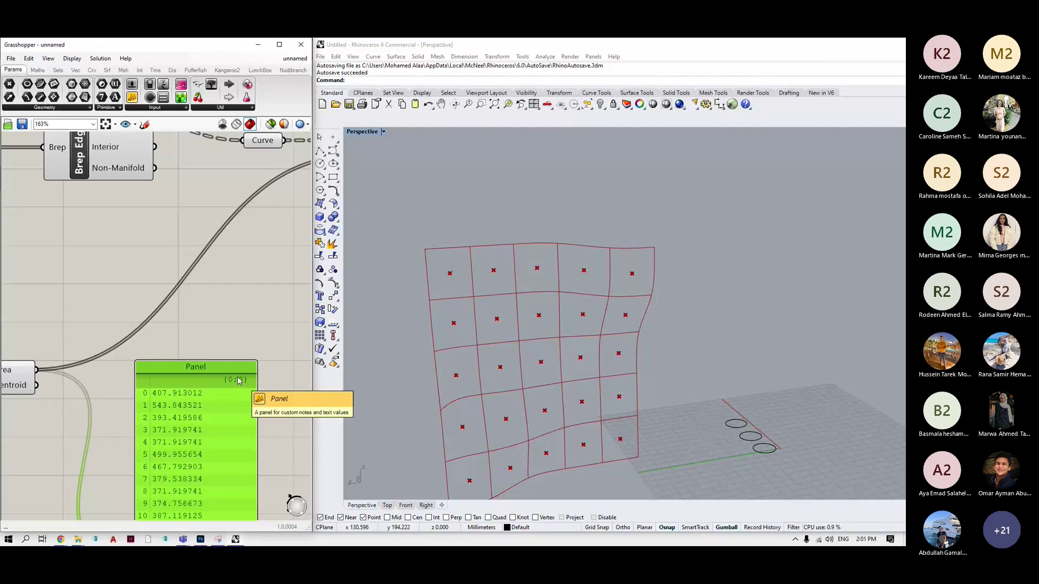
pyautogui.scroll(-5, 238, 380)
pyautogui.scroll(4, 122, 344)
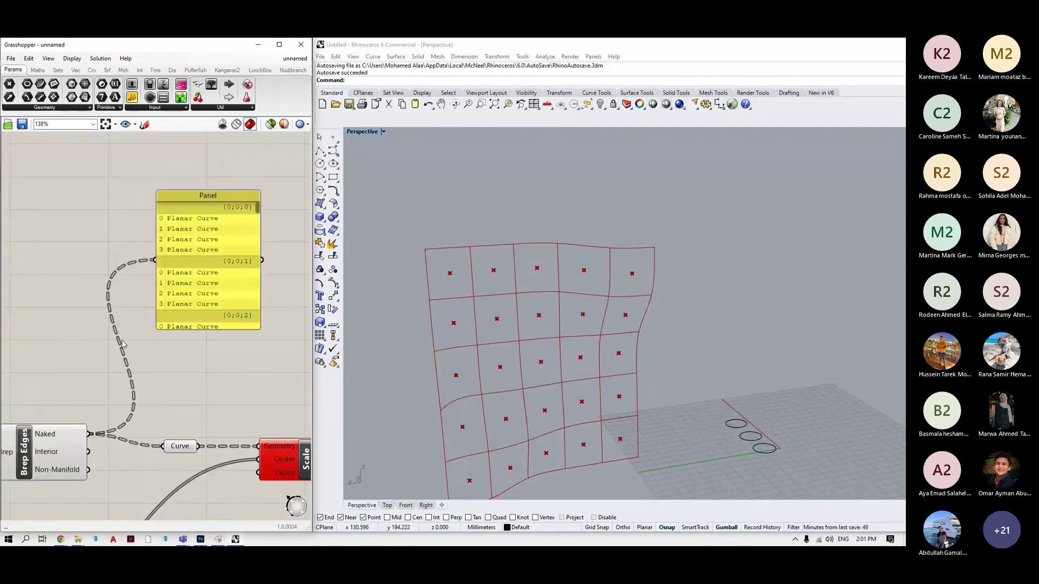
pyautogui.scroll(-4, 109, 347)
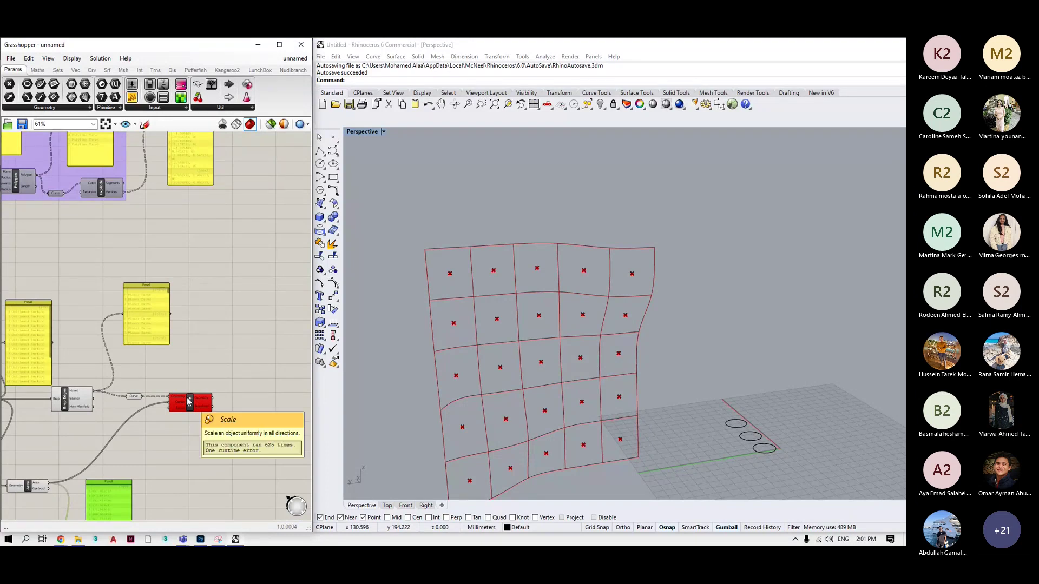
pyautogui.moveTo(186, 402); pyautogui.dragTo(213, 446)
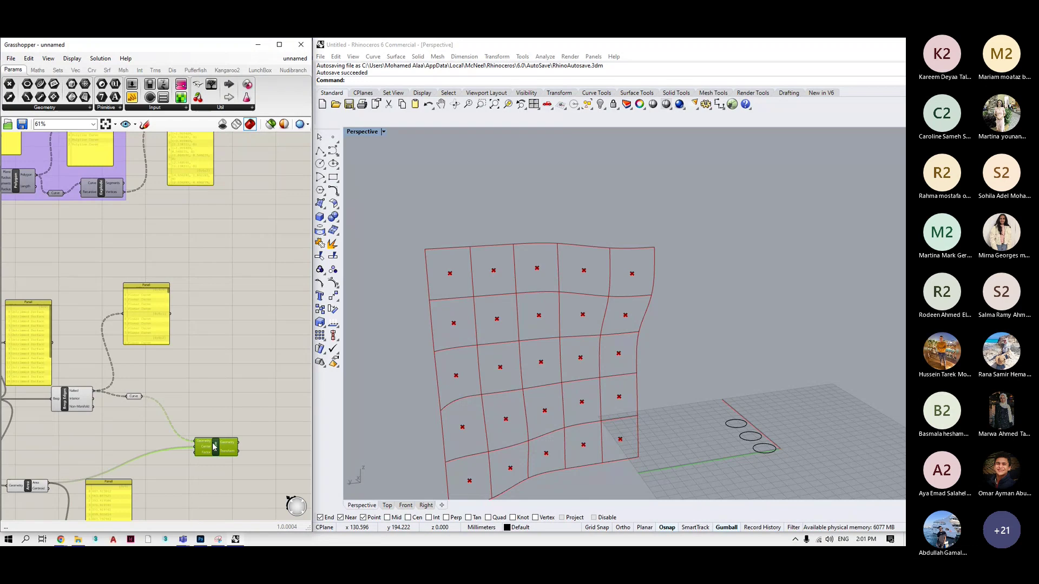
pyautogui.scroll(5, 123, 371)
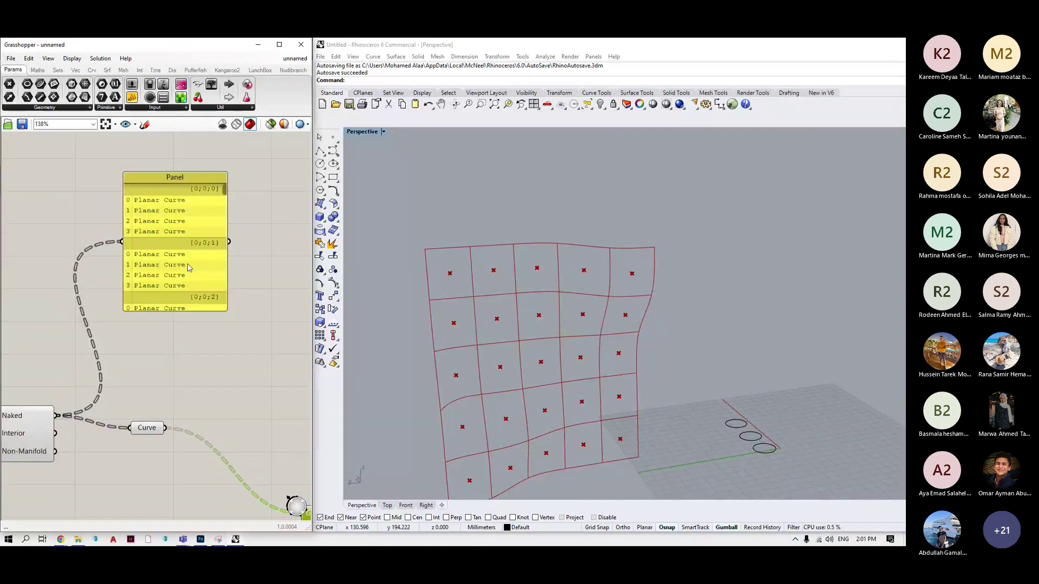
pyautogui.scroll(4, 189, 268)
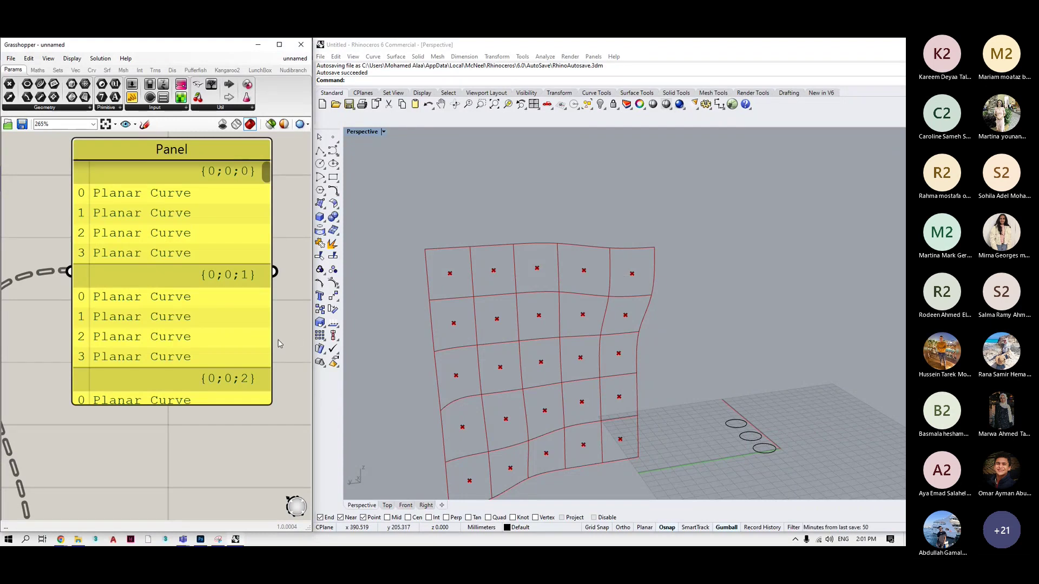
pyautogui.scroll(-4, 280, 344)
pyautogui.scroll(-2, 227, 395)
pyautogui.scroll(2, 216, 444)
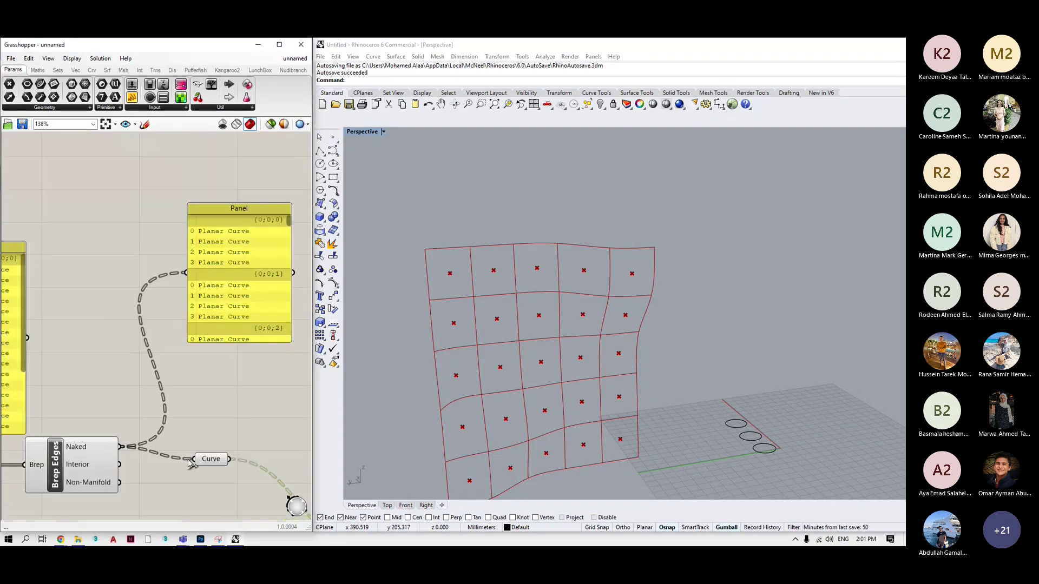
# Add a Join Curves component to the right of the Curve parameter.
pyautogui.click(202, 460)
pyautogui.doubleClick(284, 443)
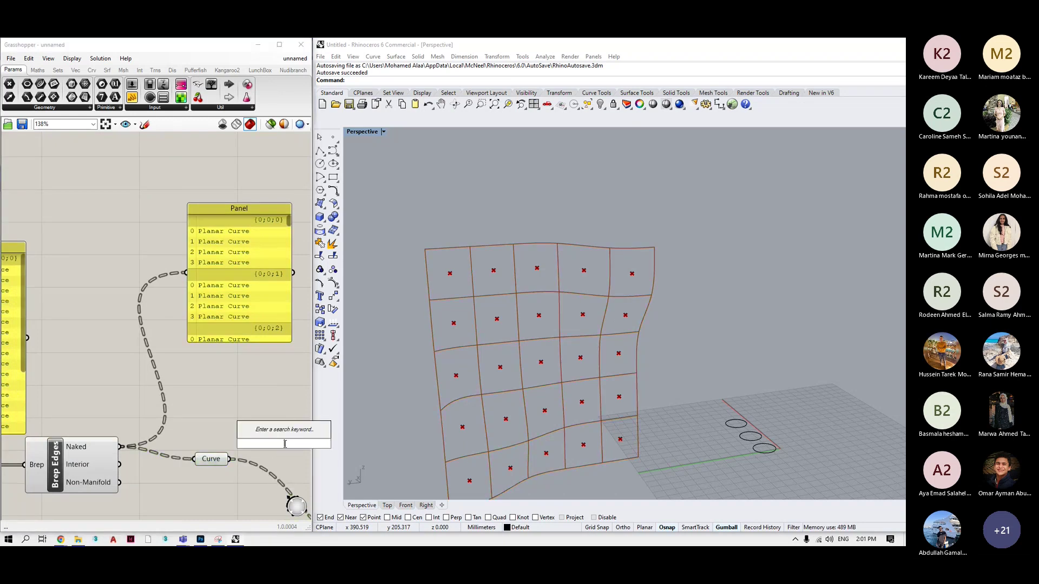
pyautogui.write('joint')
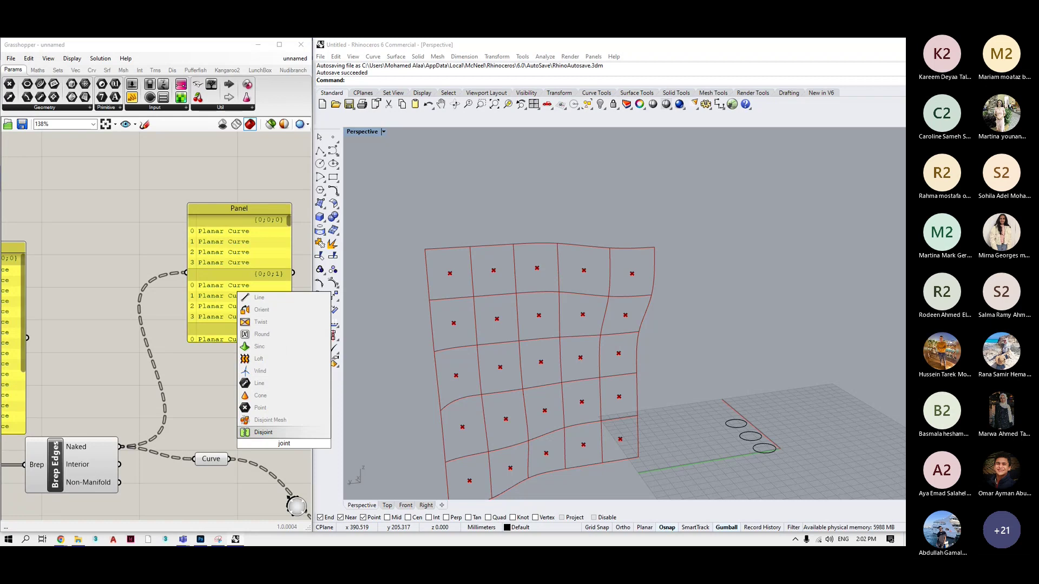
pyautogui.write(' cur')
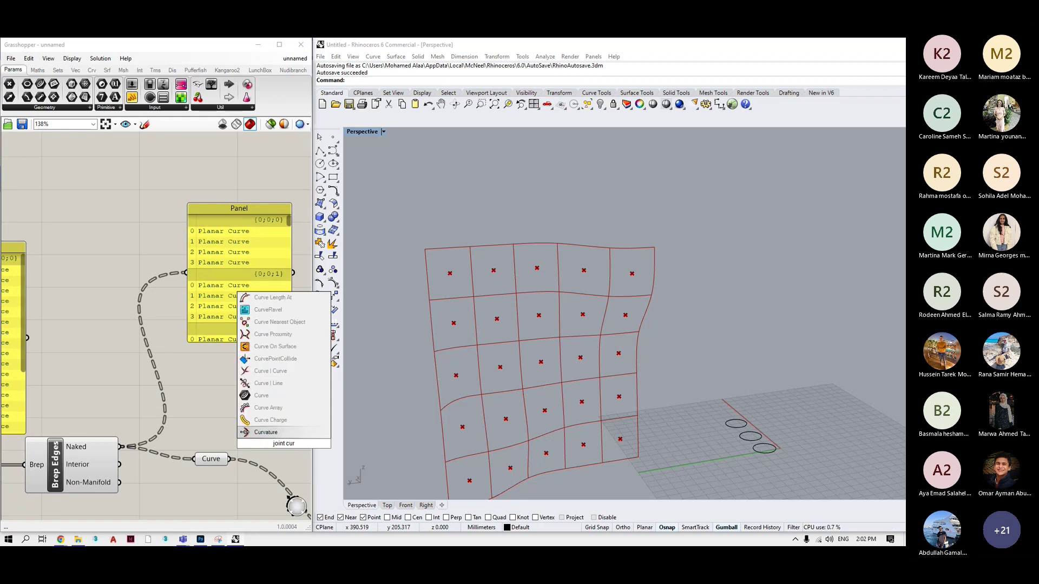
pyautogui.press('Up')
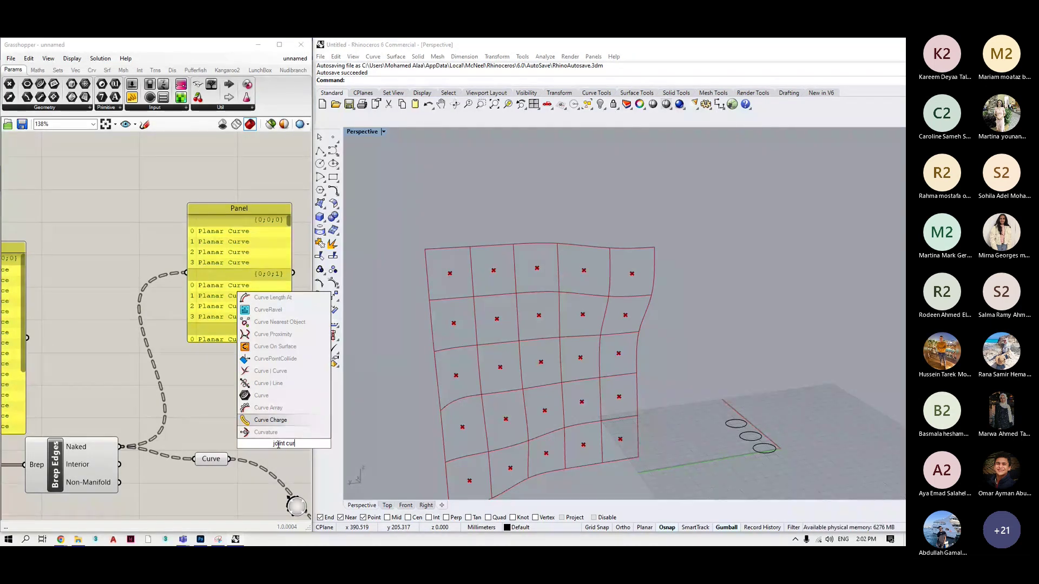
pyautogui.press('BackSpace')
pyautogui.press('BackSpace')
pyautogui.press('BackSpace')
pyautogui.press('BackSpace')
pyautogui.press('BackSpace')
pyautogui.press('Up')
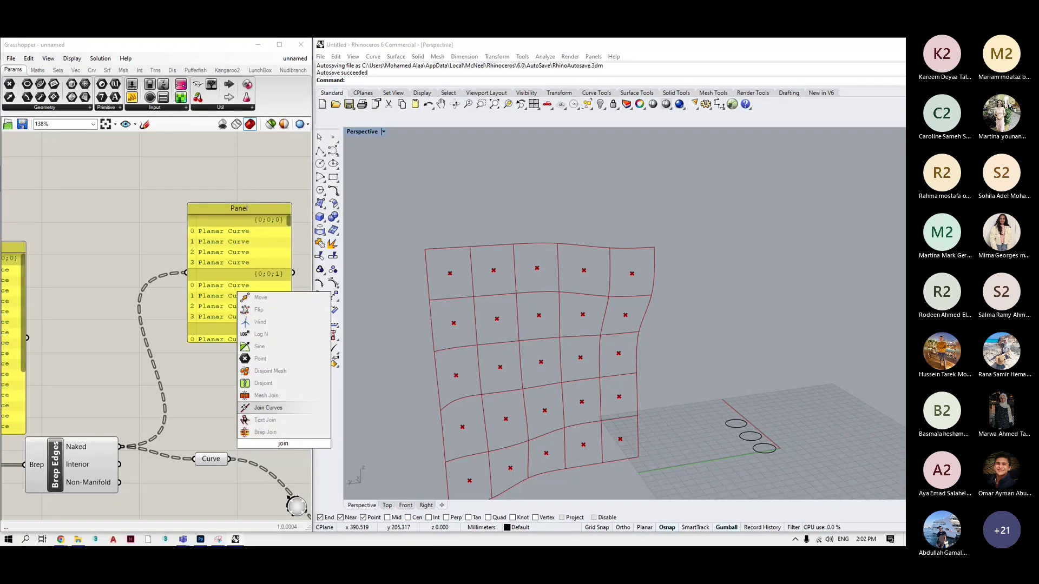
pyautogui.press('Return')
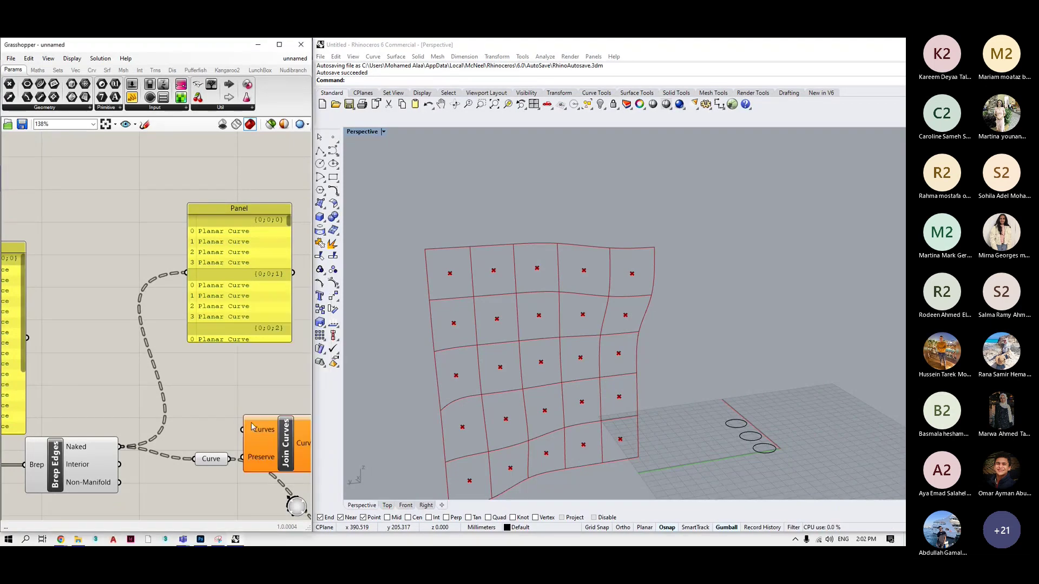
# Position Join Curves near the Curve parameter and connect the edge curves to its Curves input.
pyautogui.scroll(-2, 297, 452)
pyautogui.moveTo(297, 452); pyautogui.dragTo(312, 460)
pyautogui.moveTo(262, 434); pyautogui.dragTo(219, 444)
pyautogui.scroll(-3, 182, 460)
pyautogui.scroll(1, 244, 390)
# Add a panel listing the Join Curves output, then enlarge it and place it above the component.
pyautogui.doubleClick(263, 392)
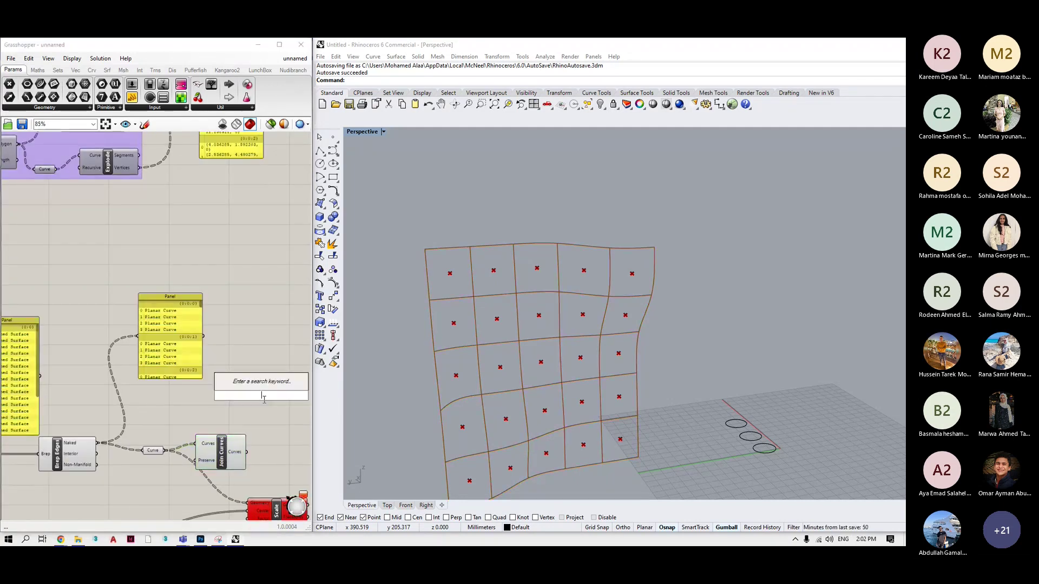
pyautogui.write('panel')
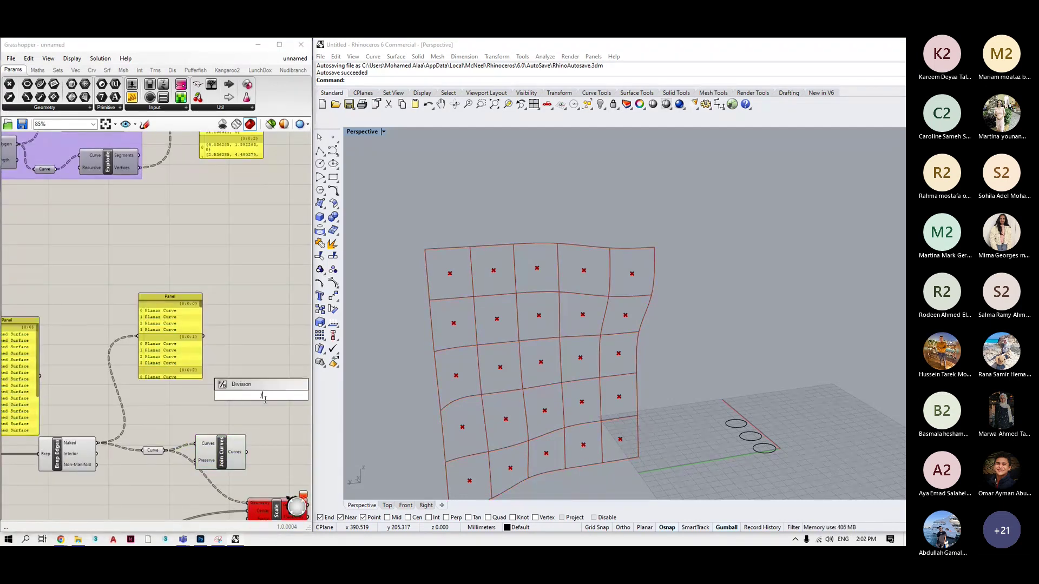
pyautogui.press('Return')
pyautogui.moveTo(247, 451); pyautogui.dragTo(229, 396)
pyautogui.moveTo(308, 418); pyautogui.dragTo(254, 394, button='right')
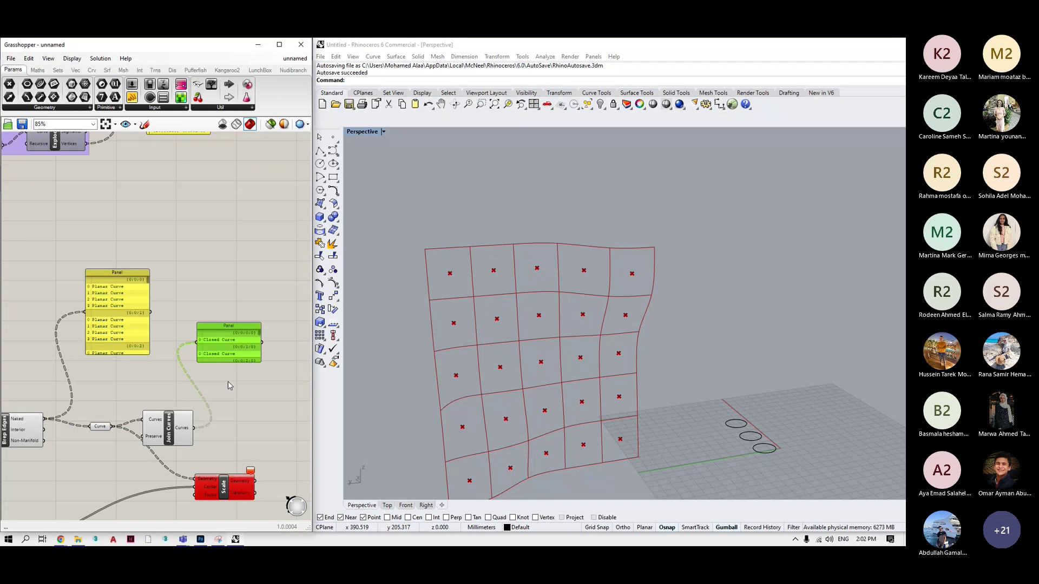
pyautogui.scroll(2, 255, 333)
pyautogui.moveTo(251, 374); pyautogui.dragTo(251, 474)
pyautogui.moveTo(239, 286); pyautogui.dragTo(269, 190)
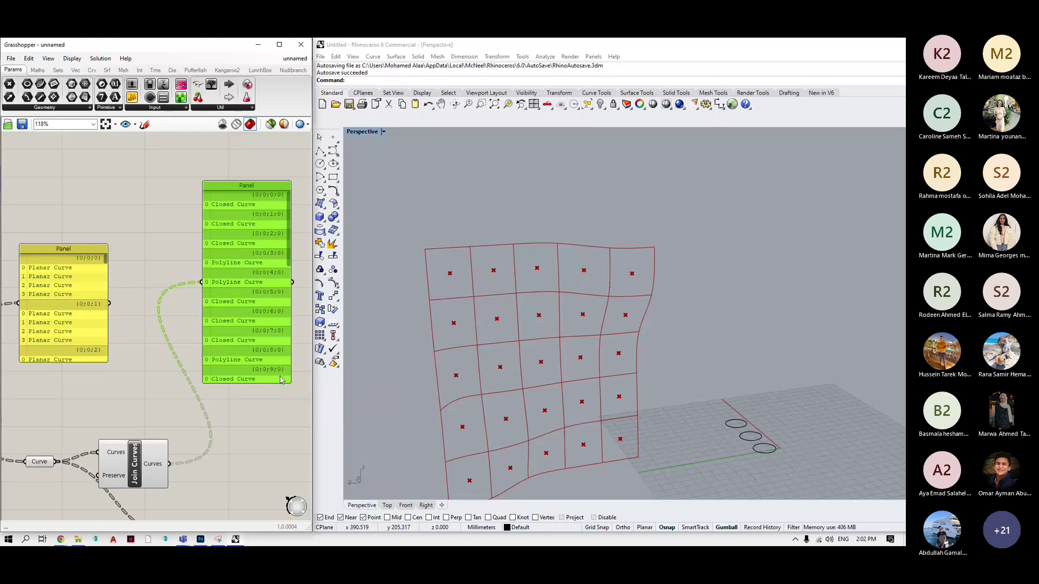
# Shift Join Curves slightly down and move the Scale component directly beneath it.
pyautogui.scroll(-3, 241, 369)
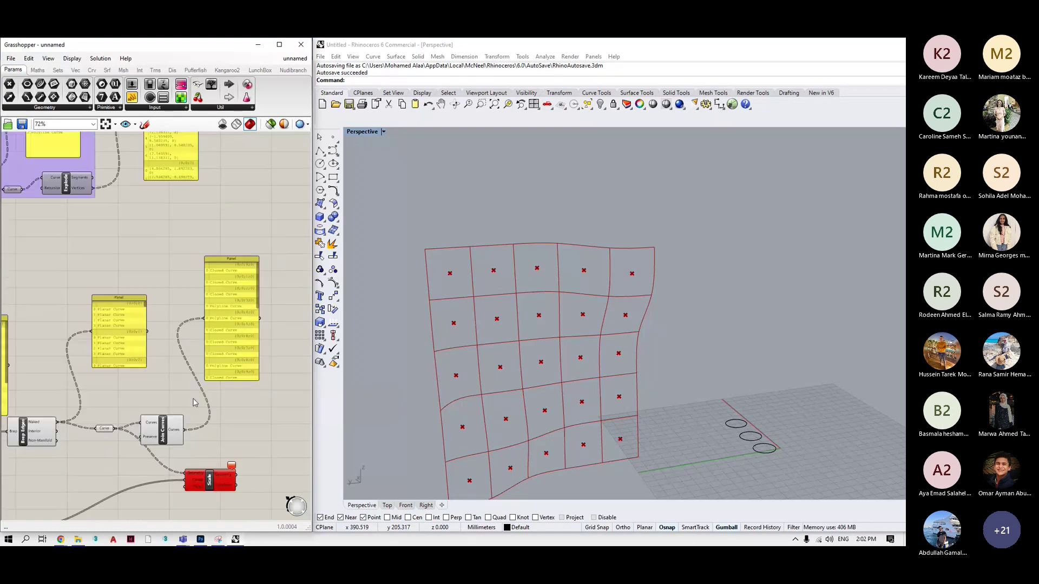
pyautogui.click(180, 423)
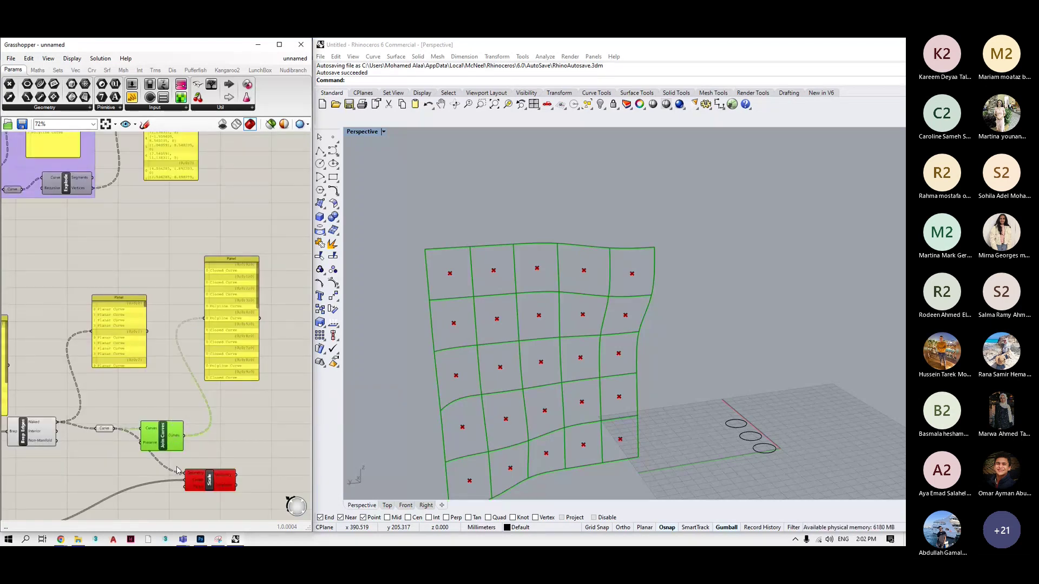
pyautogui.moveTo(186, 475); pyautogui.dragTo(141, 482)
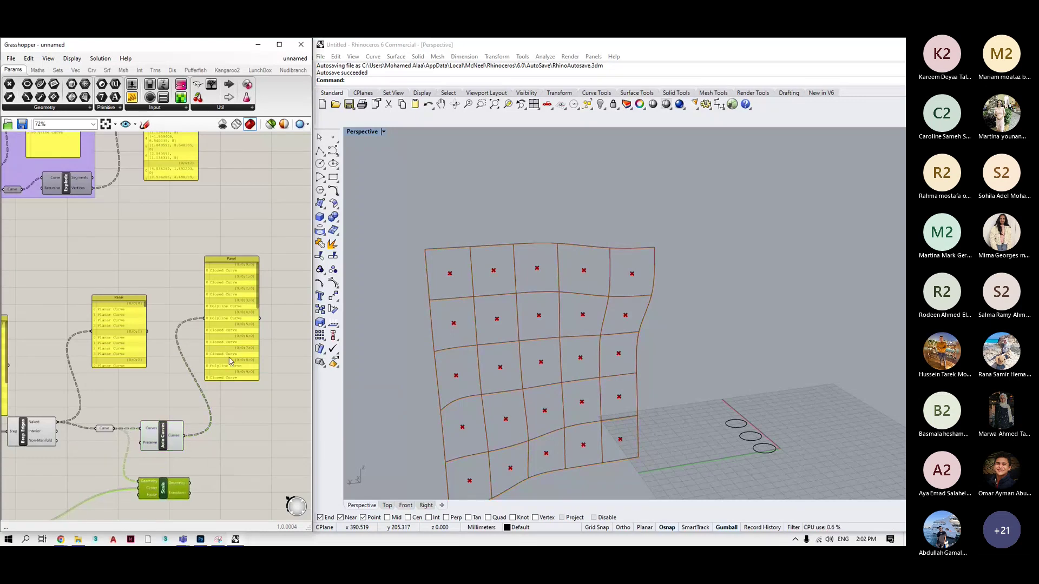
# Examine the branch paths in the joined curves panel and compare them with the list structure of the area panel.
pyautogui.scroll(3, 243, 270)
pyautogui.scroll(2, 253, 270)
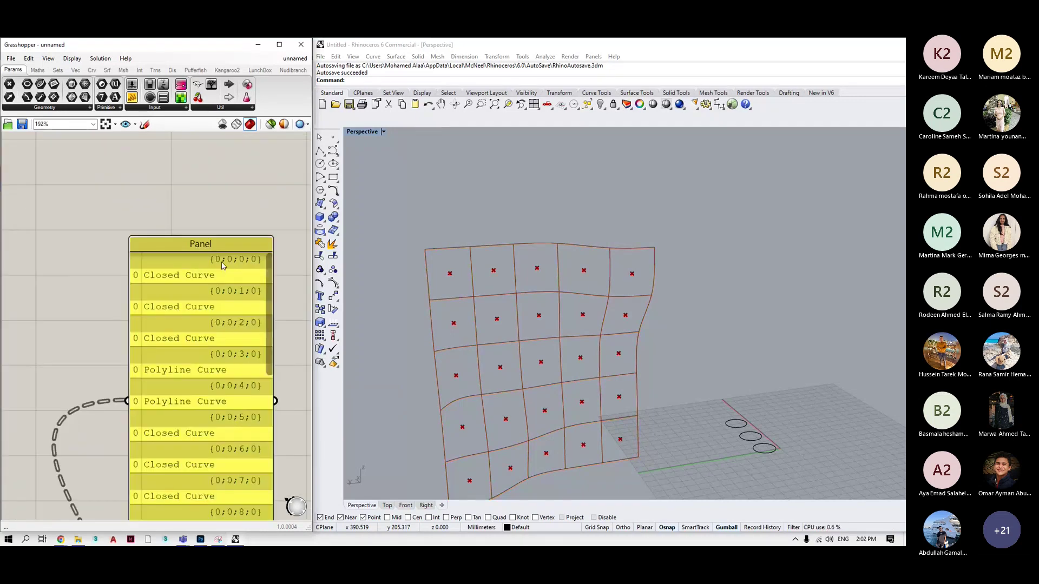
pyautogui.scroll(-3, 254, 282)
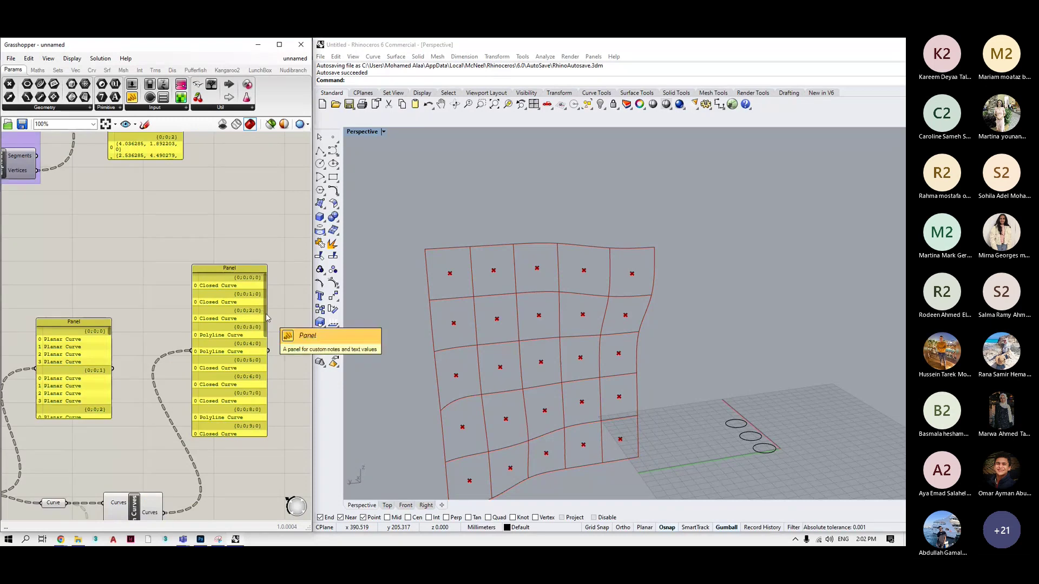
pyautogui.moveTo(265, 317); pyautogui.dragTo(256, 281)
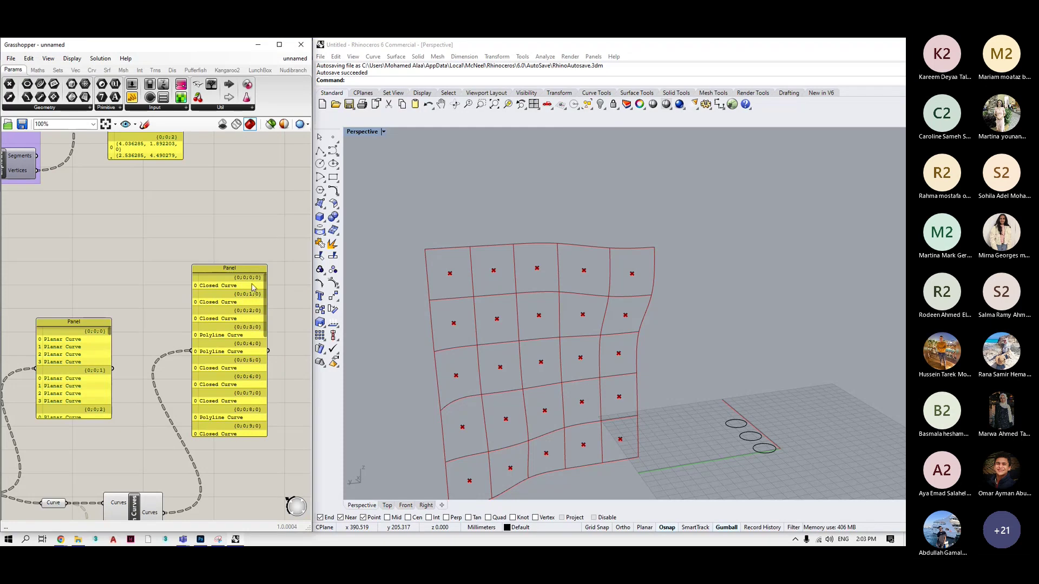
pyautogui.scroll(-5, 238, 365)
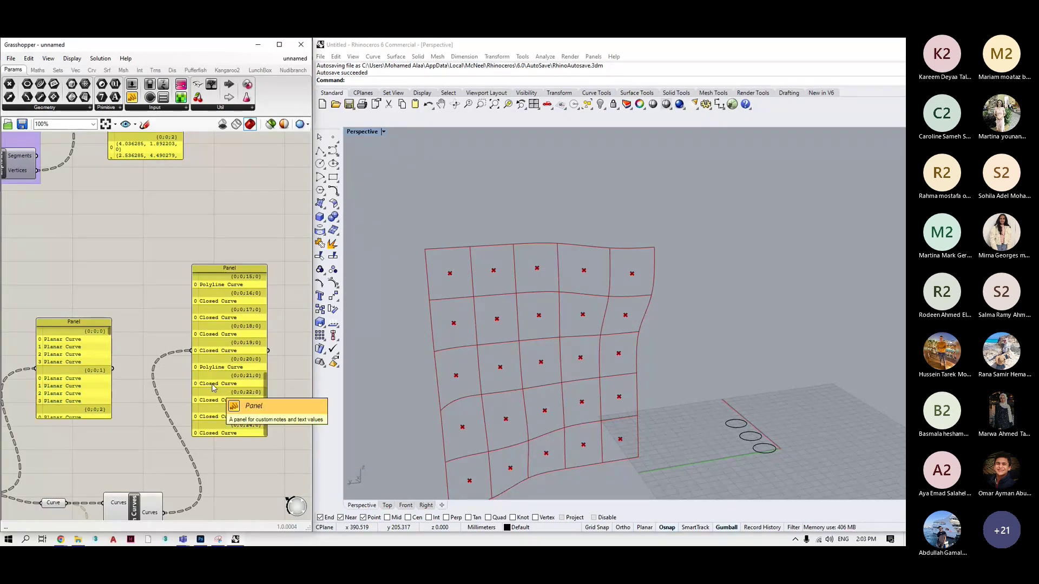
pyautogui.scroll(-2, 211, 385)
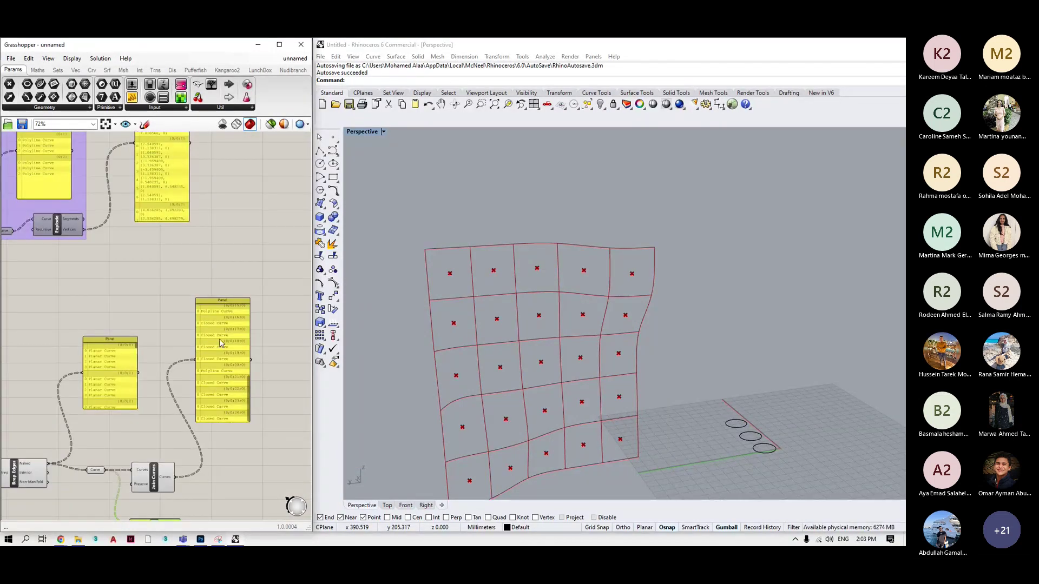
pyautogui.scroll(-5, 201, 415)
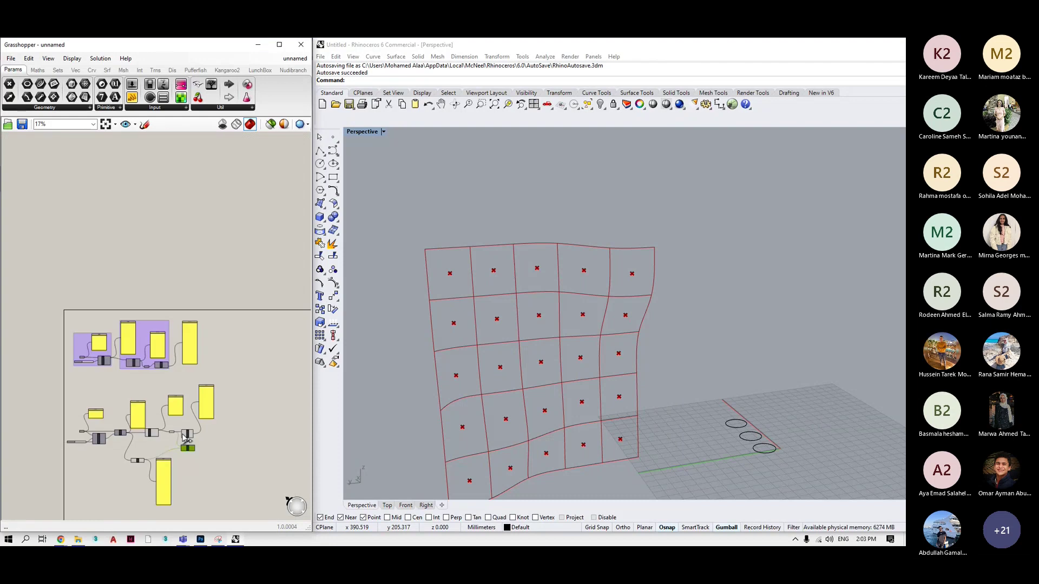
pyautogui.scroll(6, 186, 438)
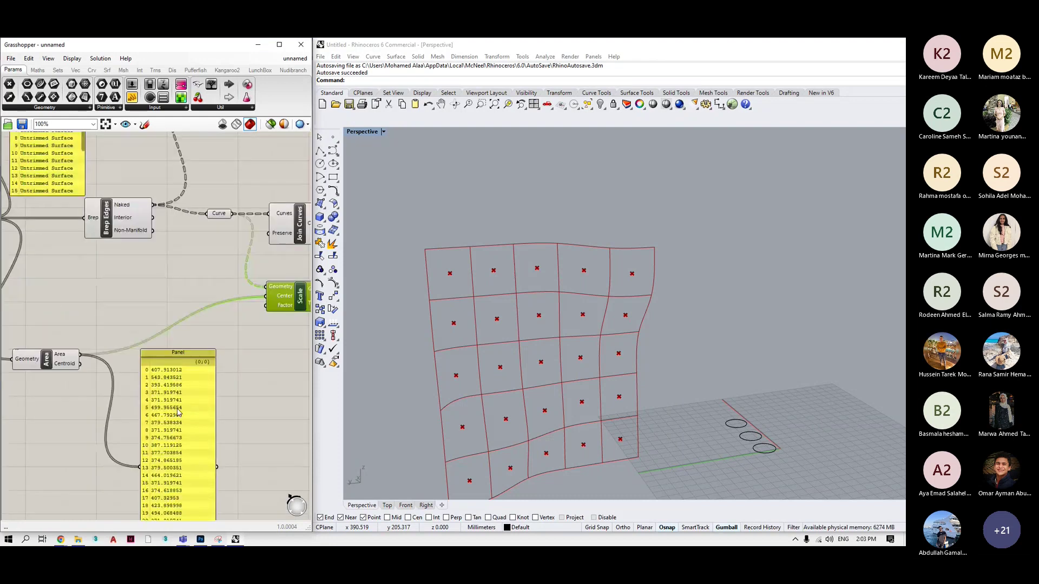
pyautogui.scroll(-3, 178, 412)
pyautogui.scroll(-3, 169, 470)
pyautogui.scroll(6, 187, 482)
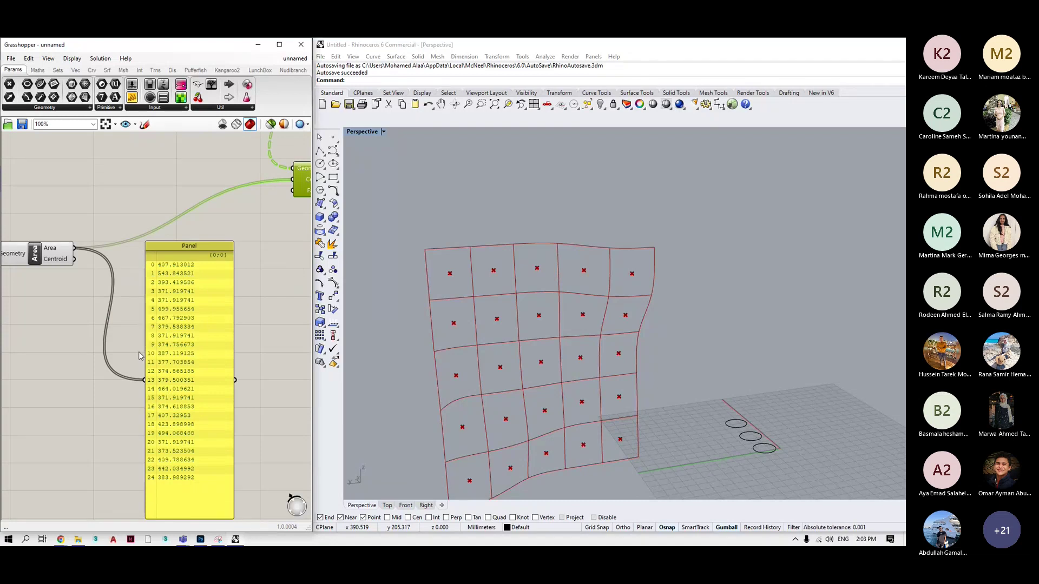
# Move the Scale component to the right of Join Curves and replace its Geometry input with the joined curves.
pyautogui.scroll(-3, 139, 355)
pyautogui.scroll(2, 135, 324)
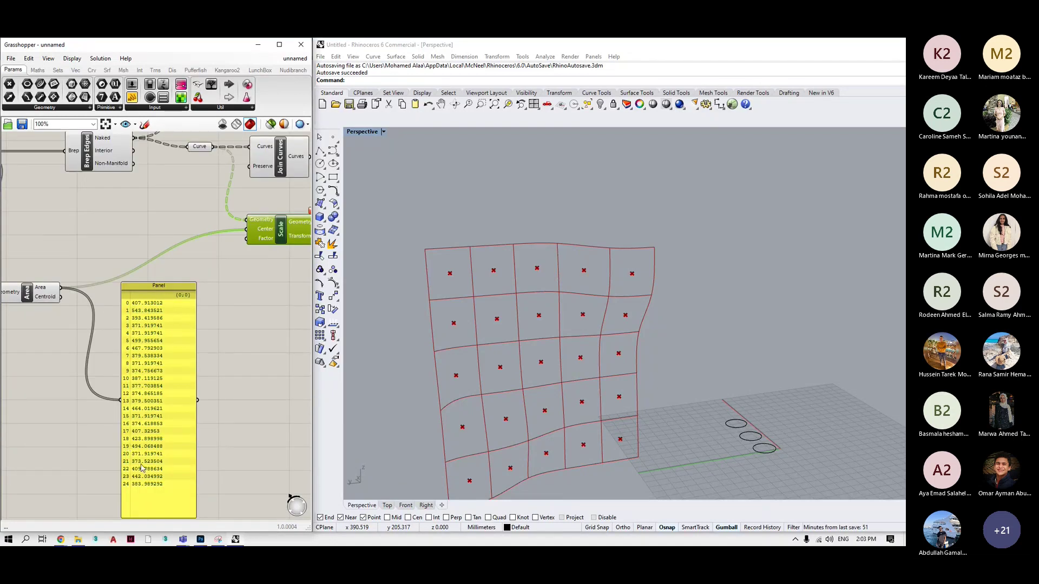
pyautogui.scroll(-3, 124, 319)
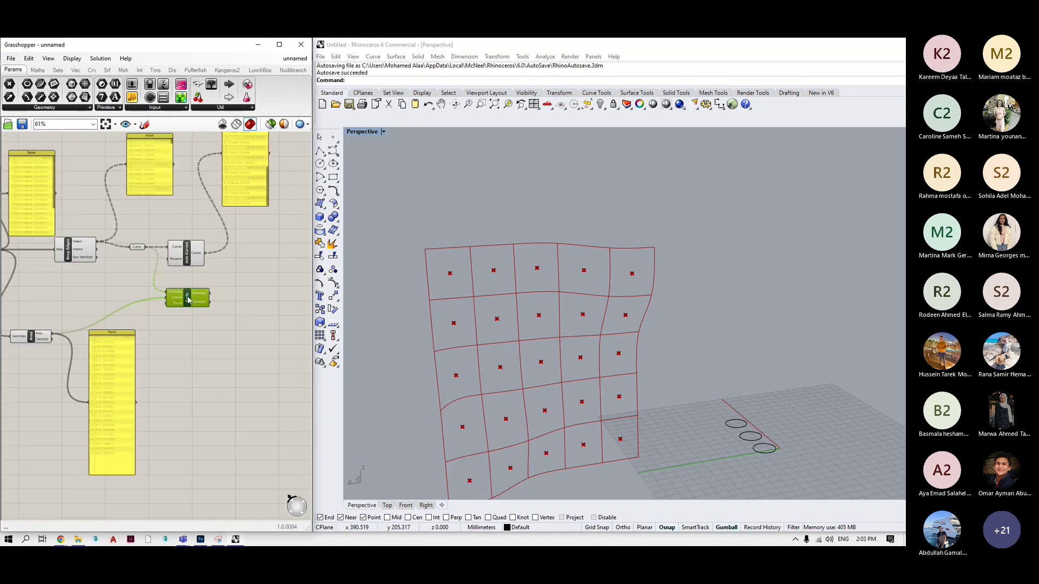
pyautogui.moveTo(188, 301); pyautogui.dragTo(266, 285)
pyautogui.moveTo(205, 252); pyautogui.dragTo(264, 284)
pyautogui.click(257, 238)
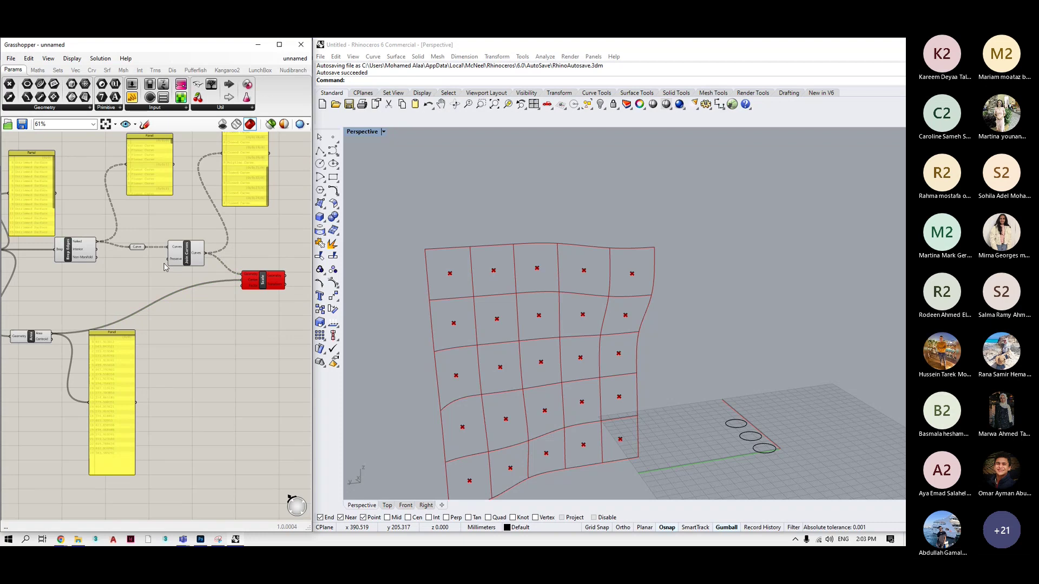
# Try grafting and flattening the Curves output of Join Curves, then remove the flattening.
pyautogui.rightClick(200, 254)
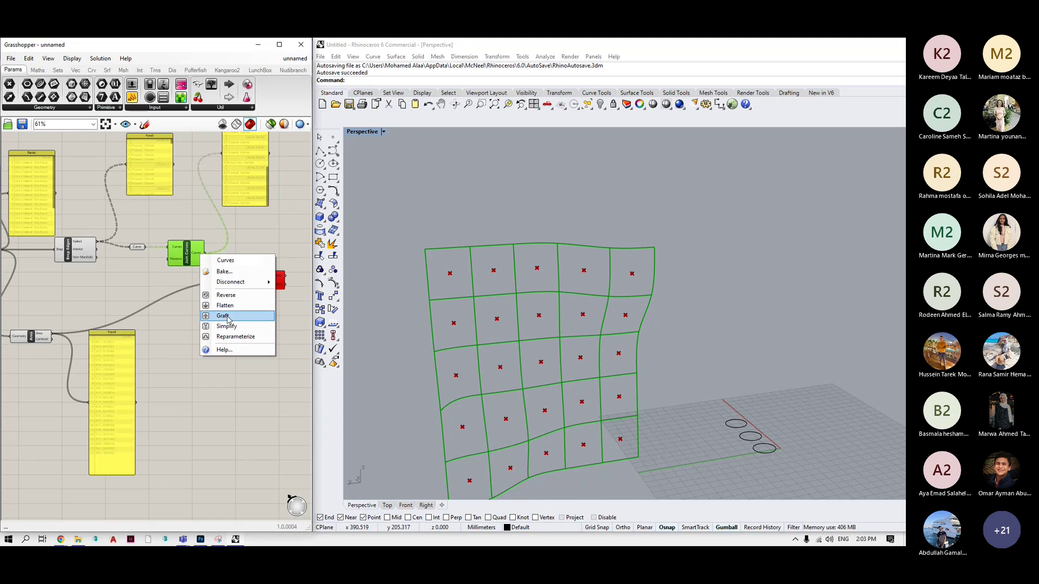
pyautogui.click(224, 316)
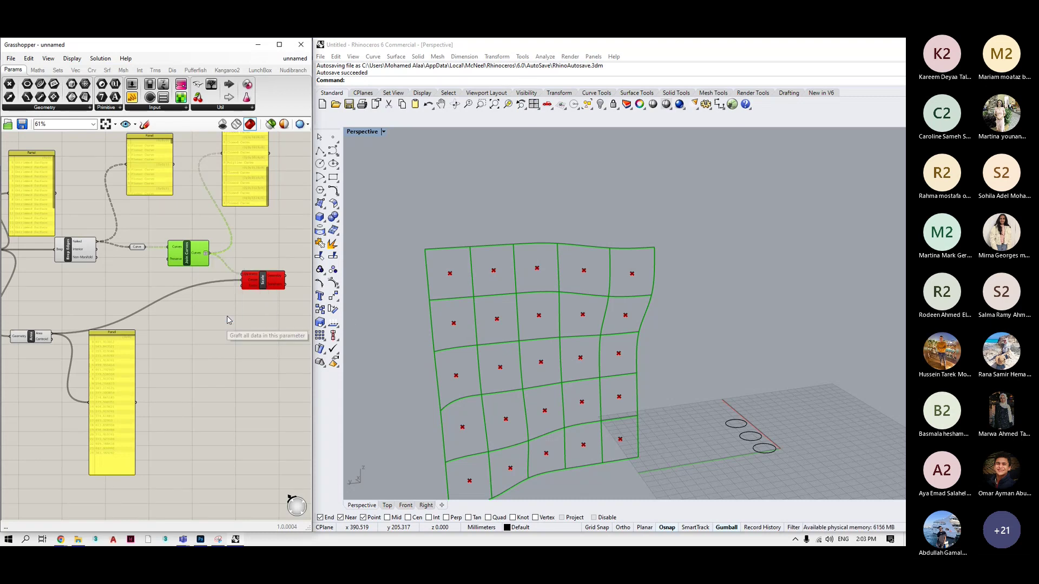
pyautogui.rightClick(206, 254)
pyautogui.click(199, 256)
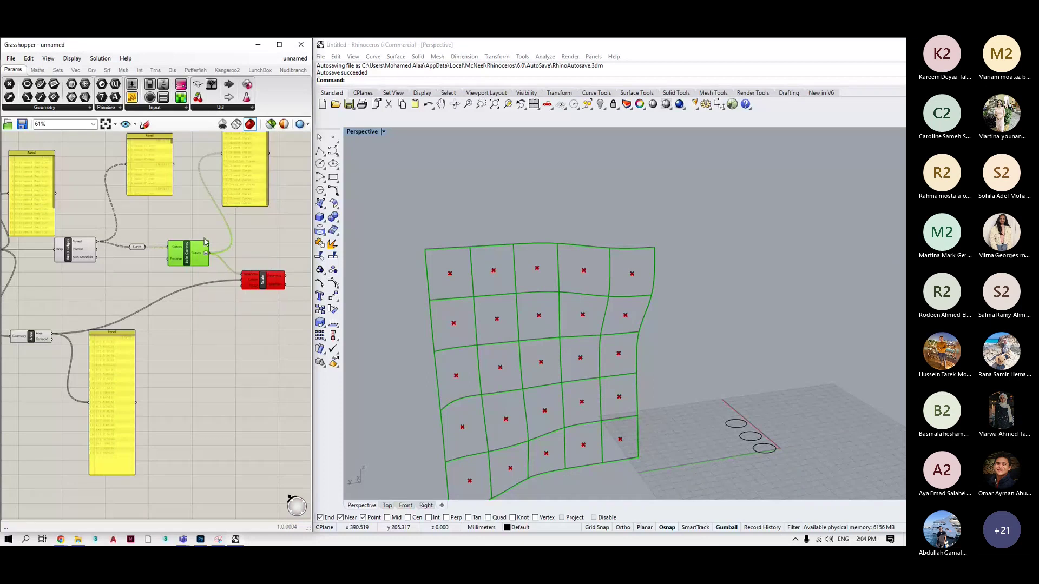
pyautogui.rightClick(200, 256)
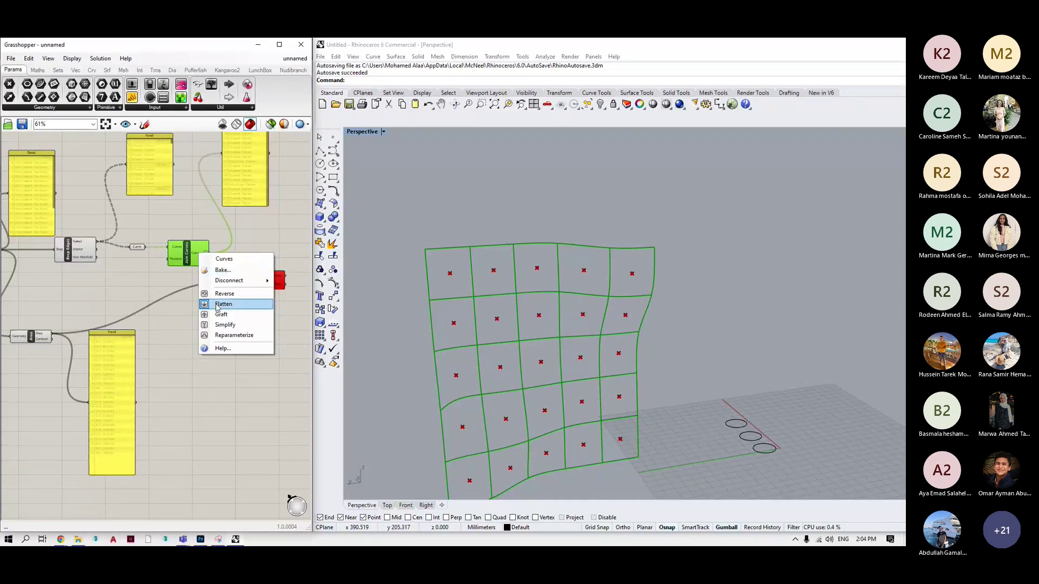
pyautogui.click(221, 304)
# Simplify the Curves output of Join Curves and shift the Scale component slightly to the right.
pyautogui.rightClick(199, 257)
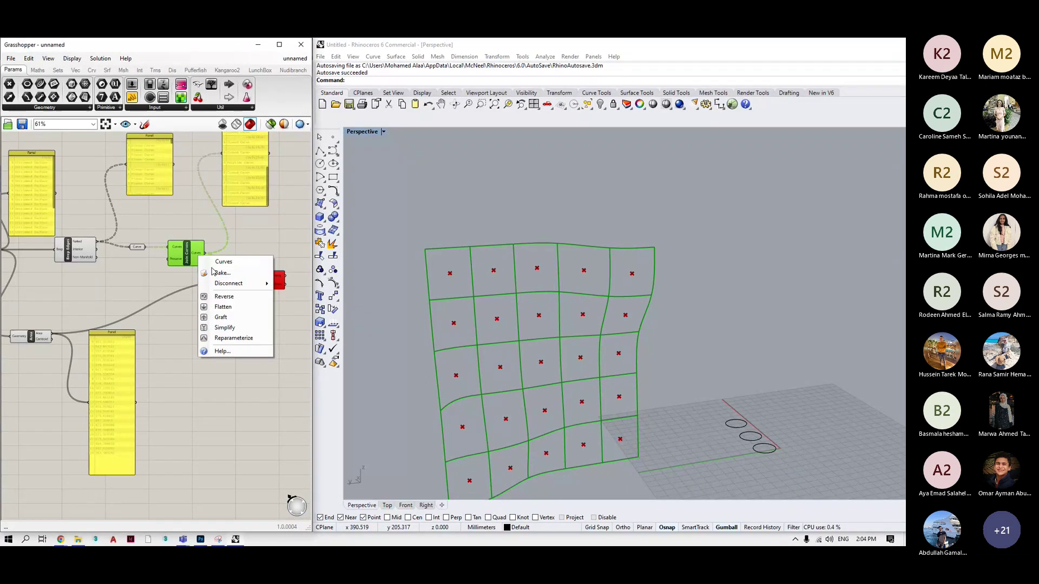
pyautogui.click(227, 319)
pyautogui.click(250, 256)
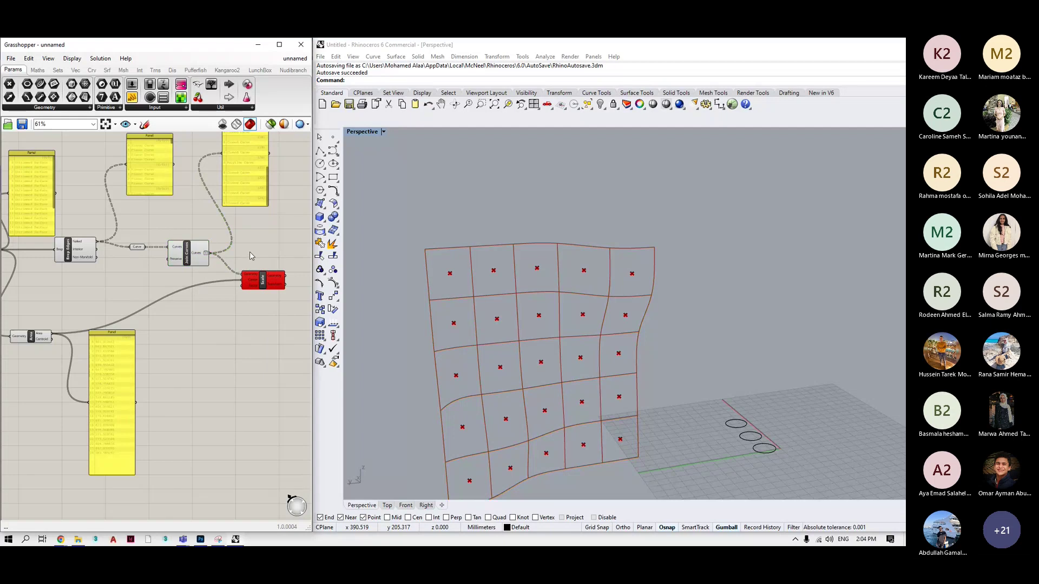
pyautogui.click(263, 285)
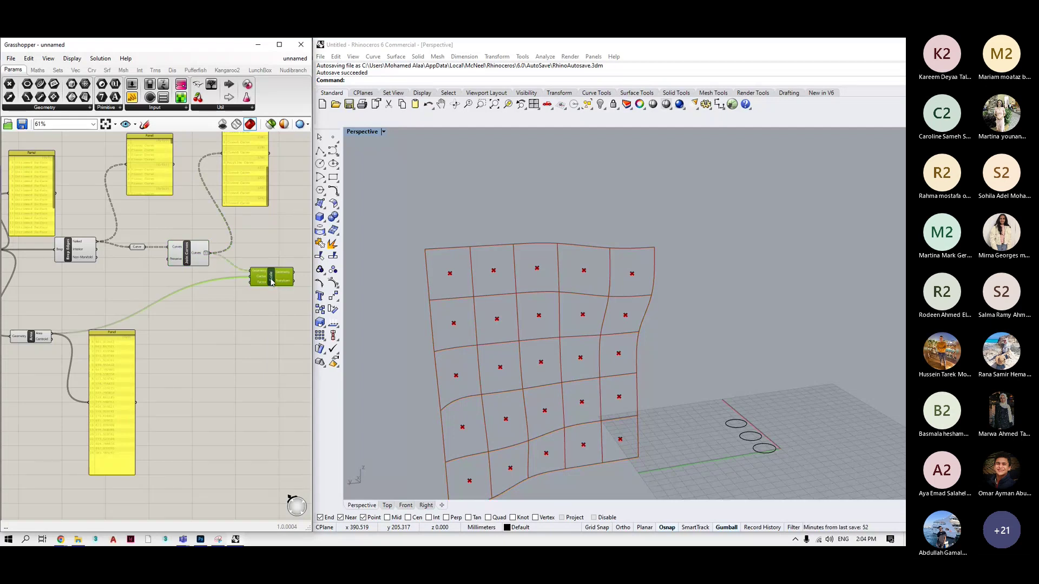
pyautogui.rightClick(205, 254)
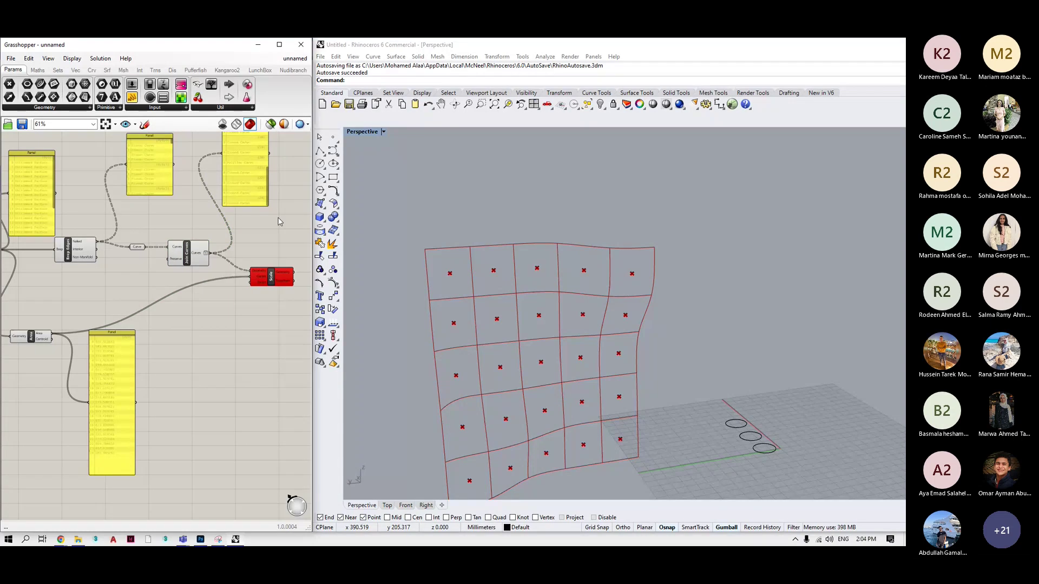
# Move the Scale component lower, clear of Join Curves, and shift the area panel slightly to the right.
pyautogui.moveTo(280, 221); pyautogui.dragTo(249, 260, button='right')
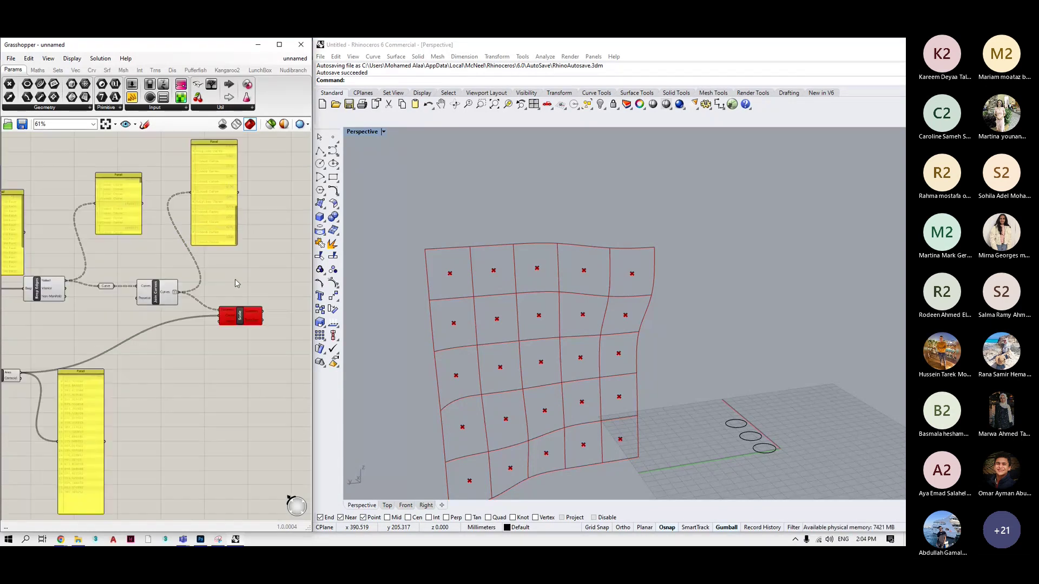
pyautogui.scroll(4, 234, 281)
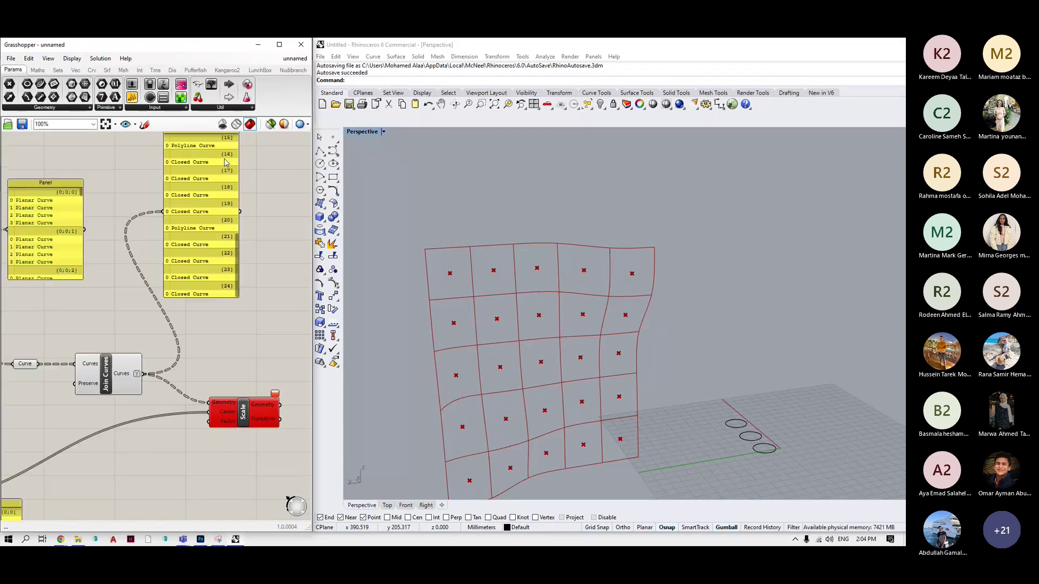
pyautogui.scroll(-3, 229, 184)
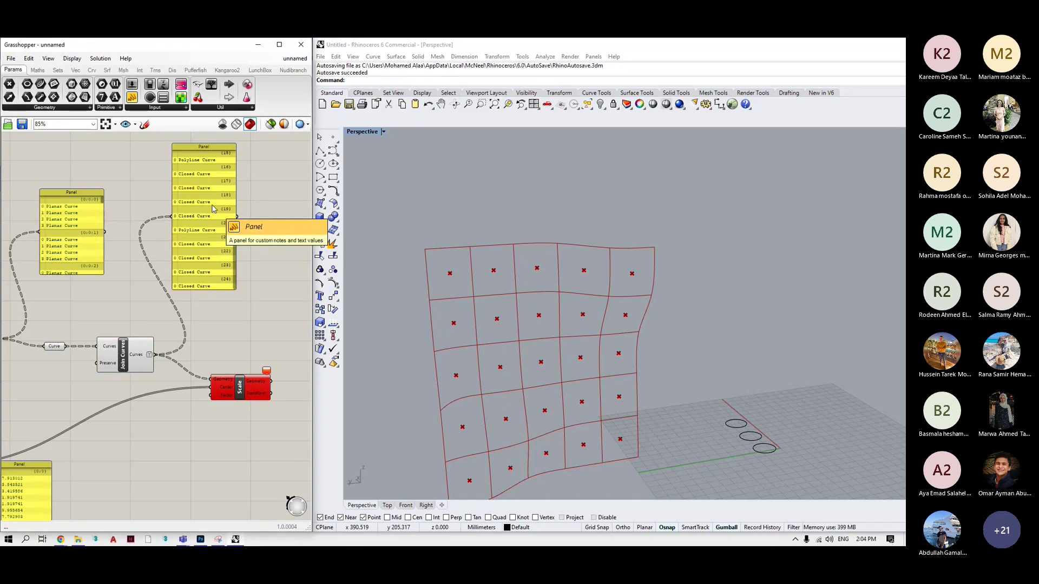
pyautogui.scroll(-3, 208, 349)
pyautogui.scroll(3, 209, 349)
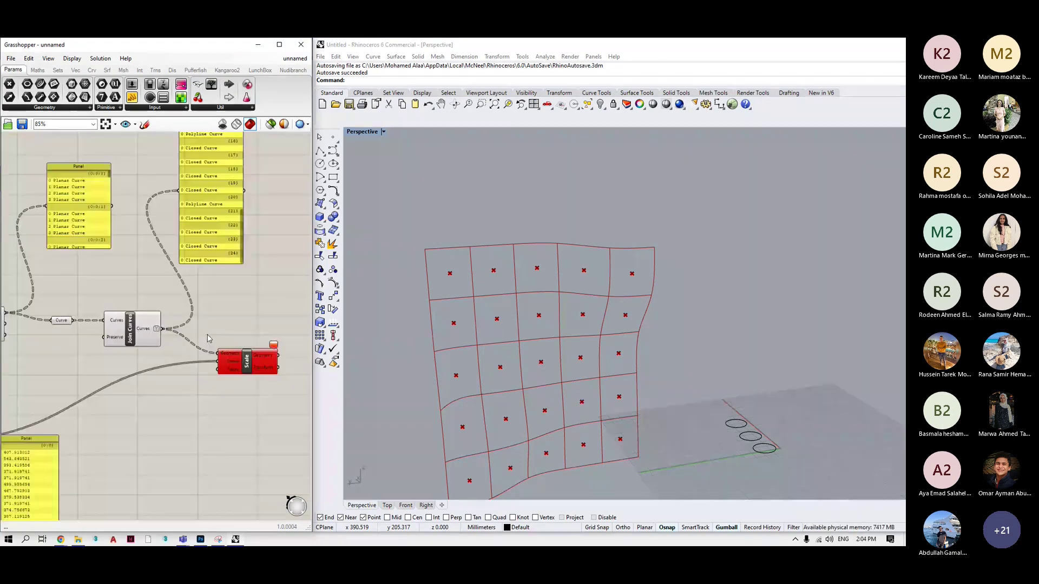
pyautogui.click(247, 415)
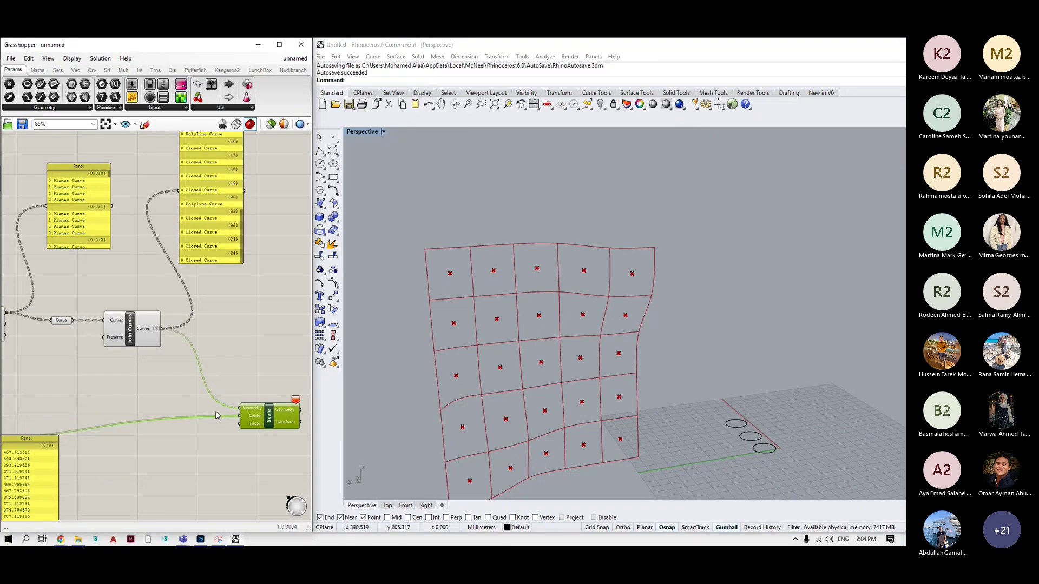
pyautogui.click(45, 442)
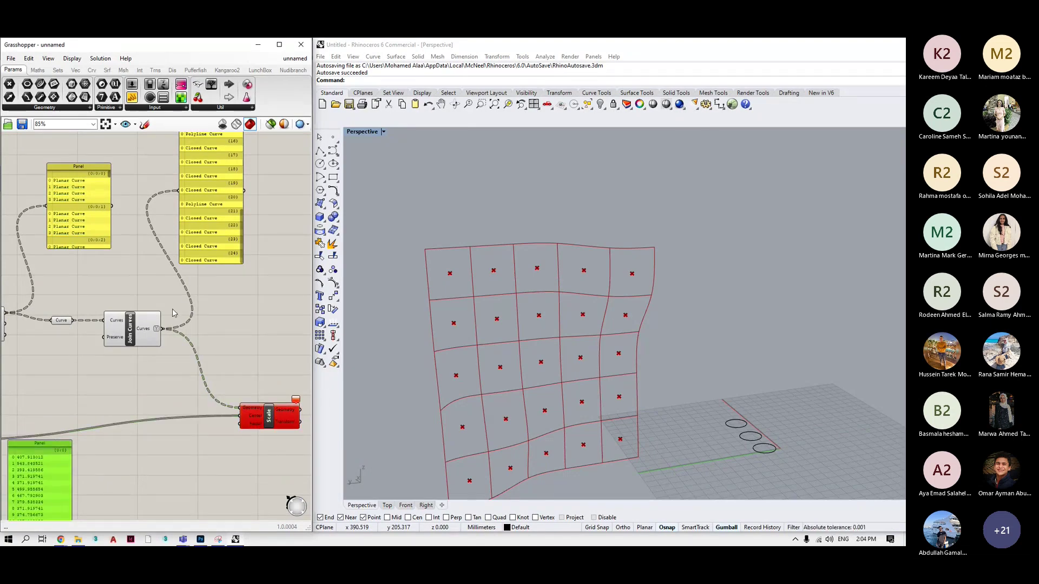
# Add a Curve parameter after Join Curves, feed it the joined curves, and connect it to the panel above.
pyautogui.scroll(-2, 201, 282)
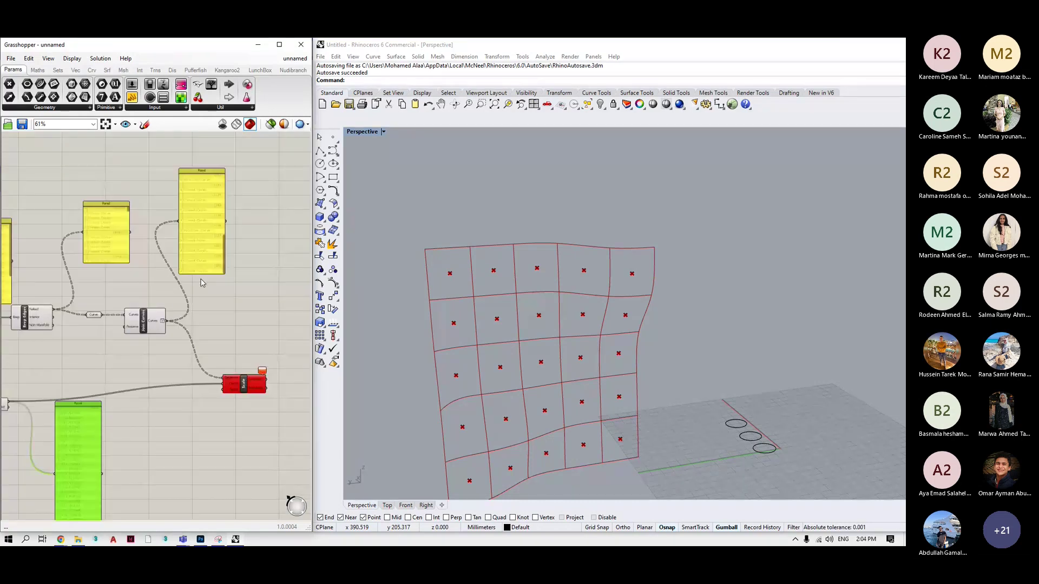
pyautogui.scroll(5, 201, 283)
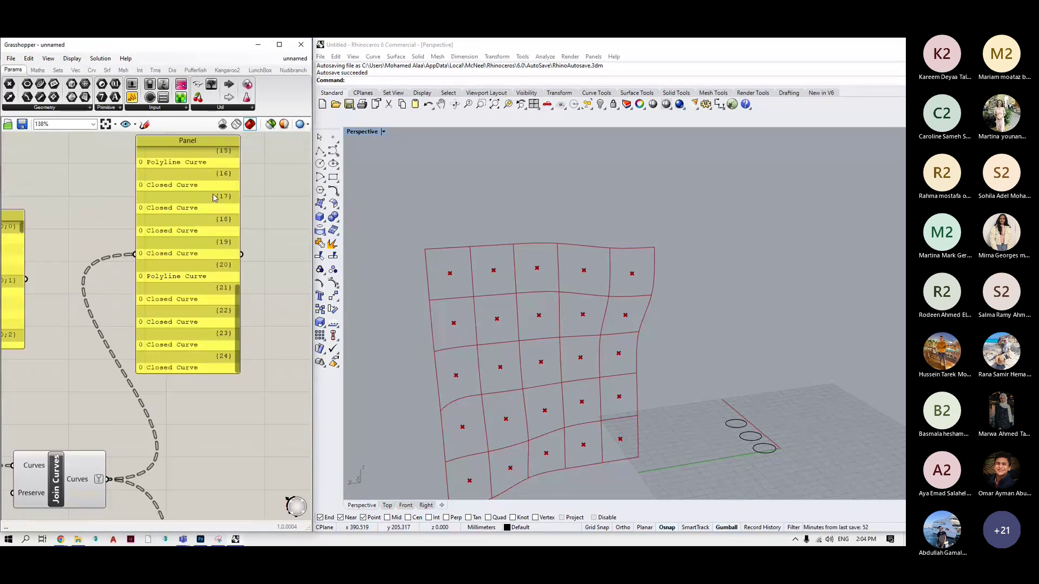
pyautogui.scroll(-5, 212, 193)
pyautogui.doubleClick(212, 351)
pyautogui.write('cur')
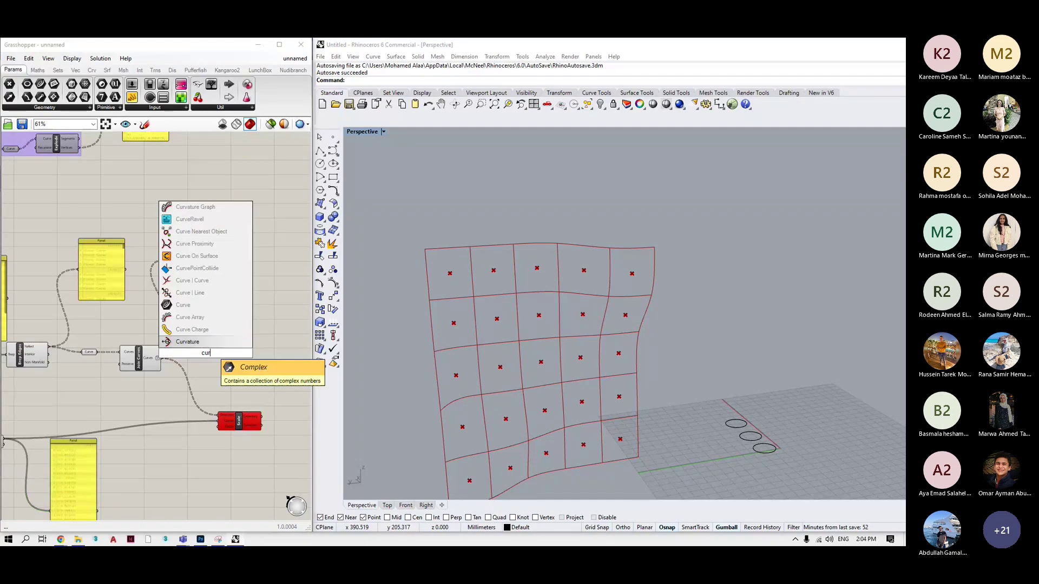
pyautogui.click(183, 305)
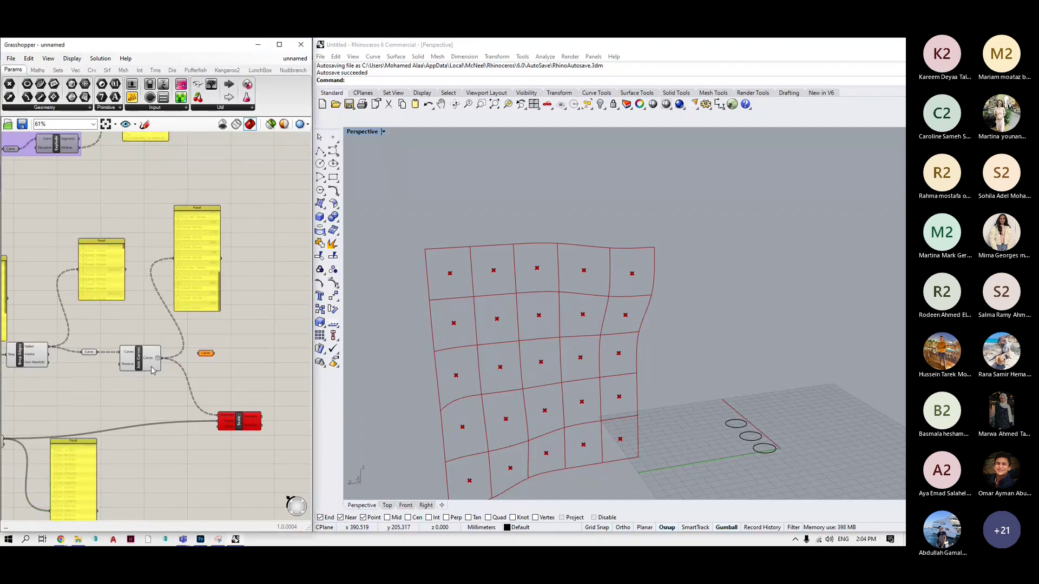
pyautogui.moveTo(158, 358); pyautogui.dragTo(199, 353)
pyautogui.moveTo(217, 355); pyautogui.dragTo(179, 265)
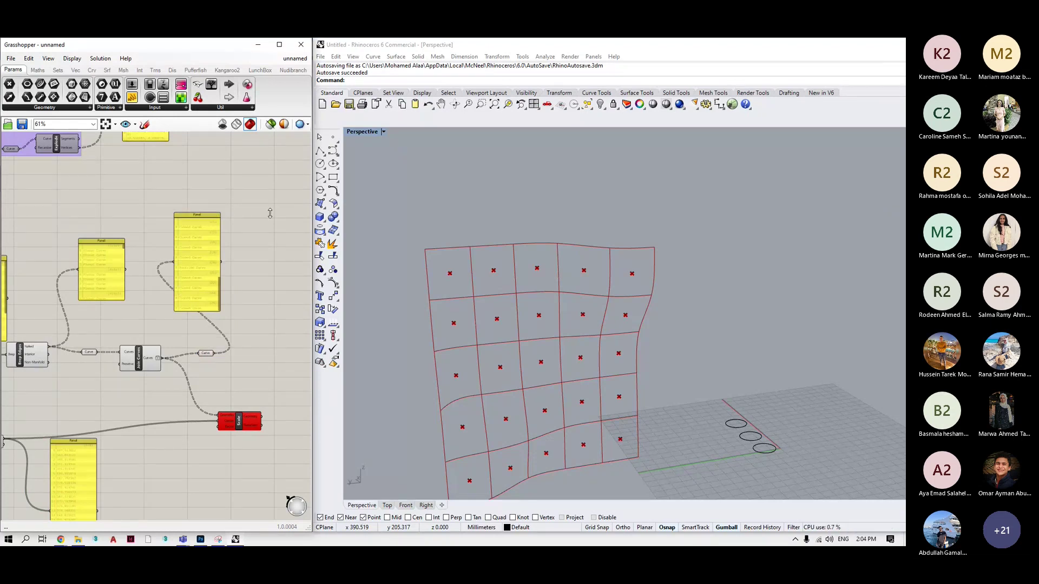
# Move the joined curves panel to the right, above the new Curve parameter.
pyautogui.moveTo(206, 214); pyautogui.dragTo(265, 220)
pyautogui.scroll(5, 260, 271)
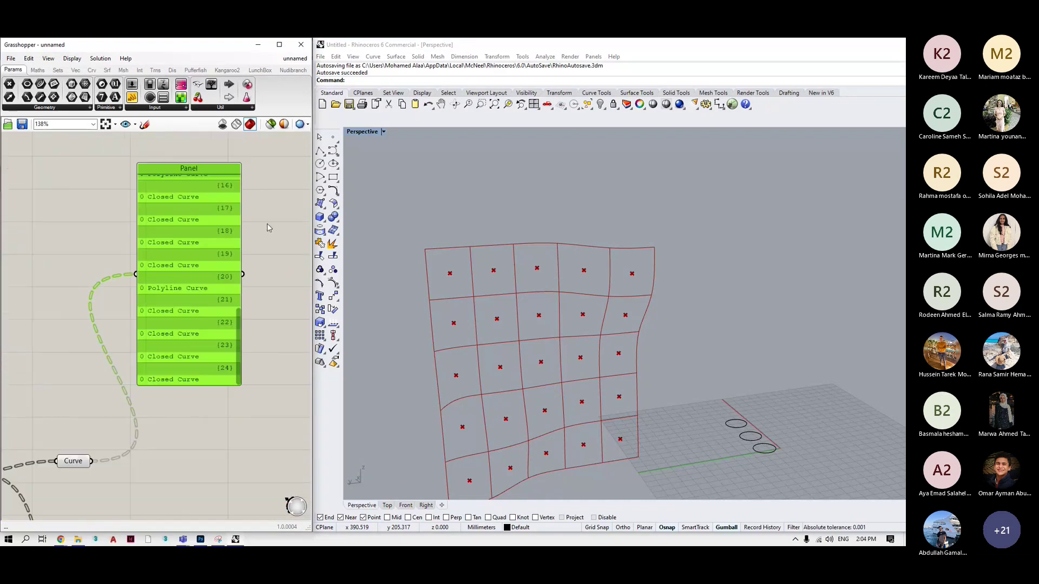
pyautogui.scroll(-3, 131, 450)
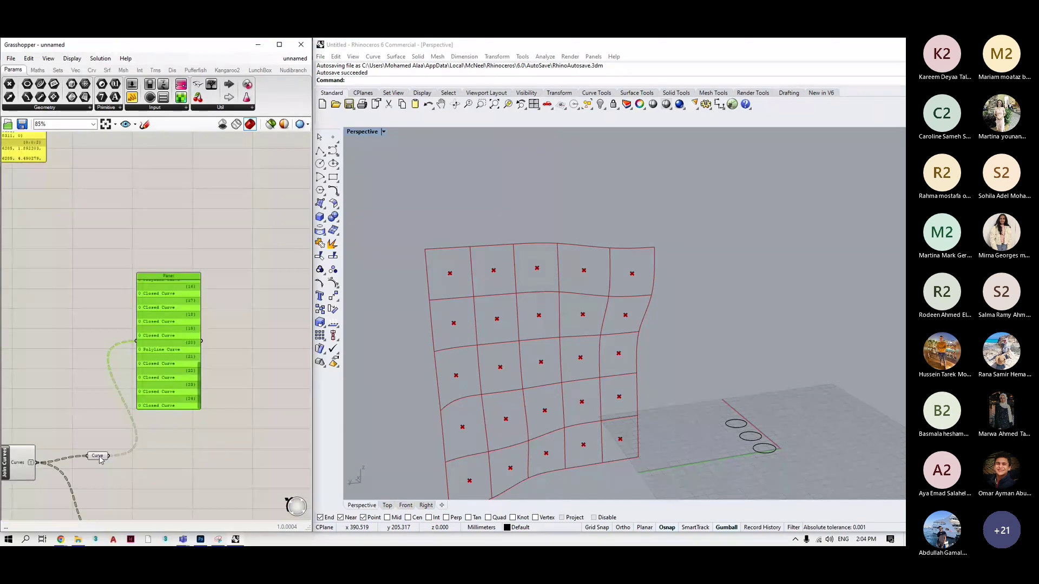
# Flatten the data in the Curve parameter that follows Join Curves.
pyautogui.click(109, 455)
pyautogui.hotkey('ctrl', 'z')
pyautogui.rightClick(104, 461)
pyautogui.click(128, 426)
pyautogui.rightClick(105, 457)
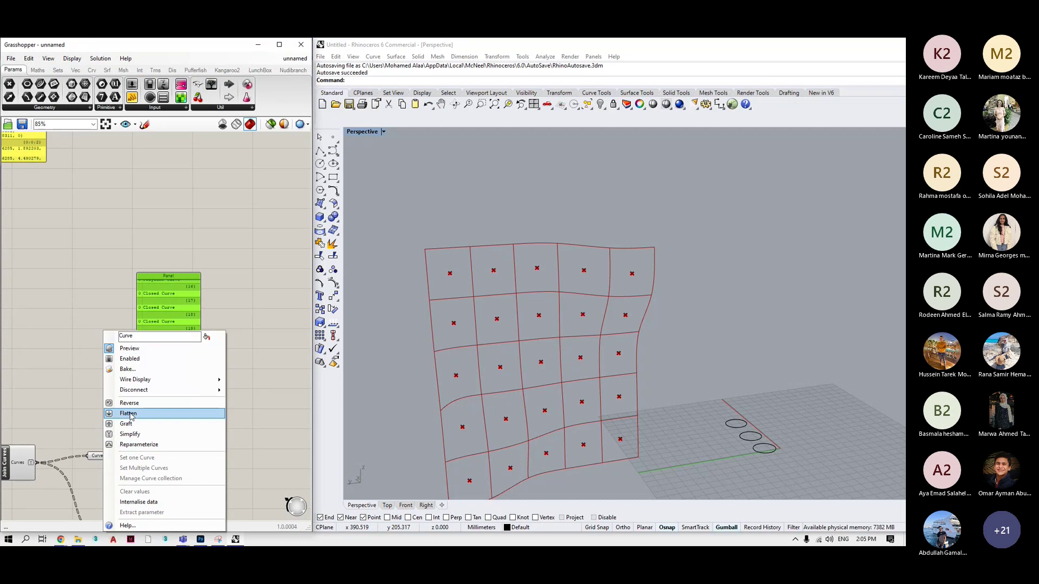
pyautogui.click(130, 414)
# Replace the Geometry input of Scale with the flattened Curve parameter and move Scale further right.
pyautogui.scroll(-2, 121, 430)
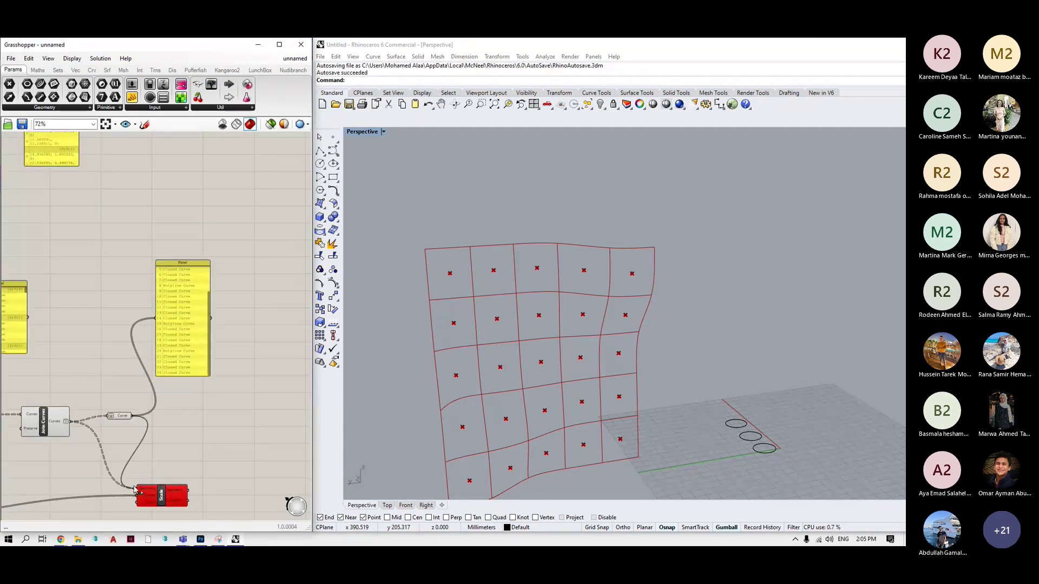
pyautogui.scroll(-3, 121, 443)
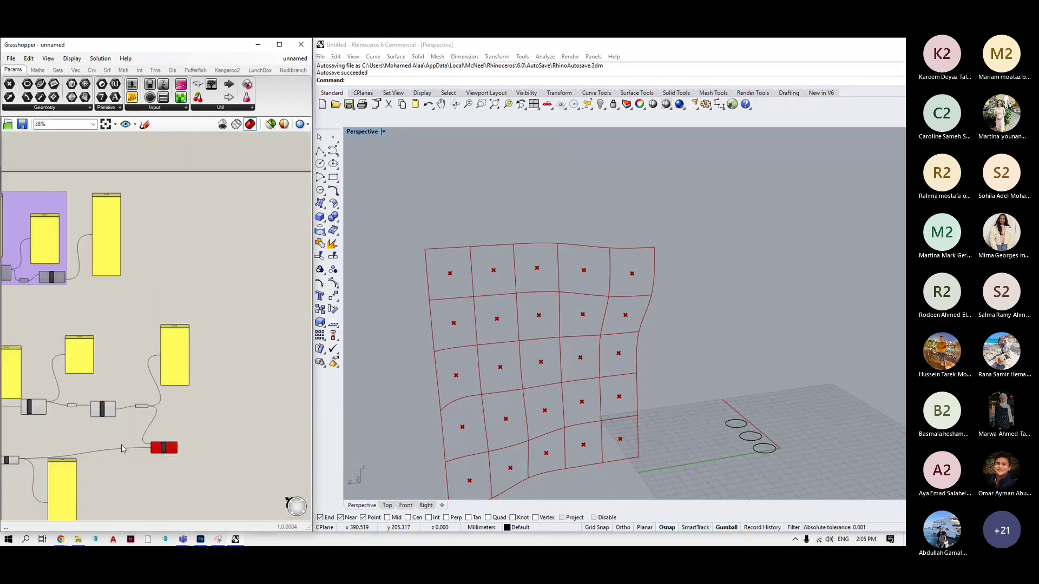
pyautogui.click(186, 447)
pyautogui.moveTo(186, 447); pyautogui.dragTo(238, 438)
# Nudge the flattened Curve parameter closer to Join Curves and show the start of the list in its panel.
pyautogui.click(180, 365)
pyautogui.scroll(3, 135, 371)
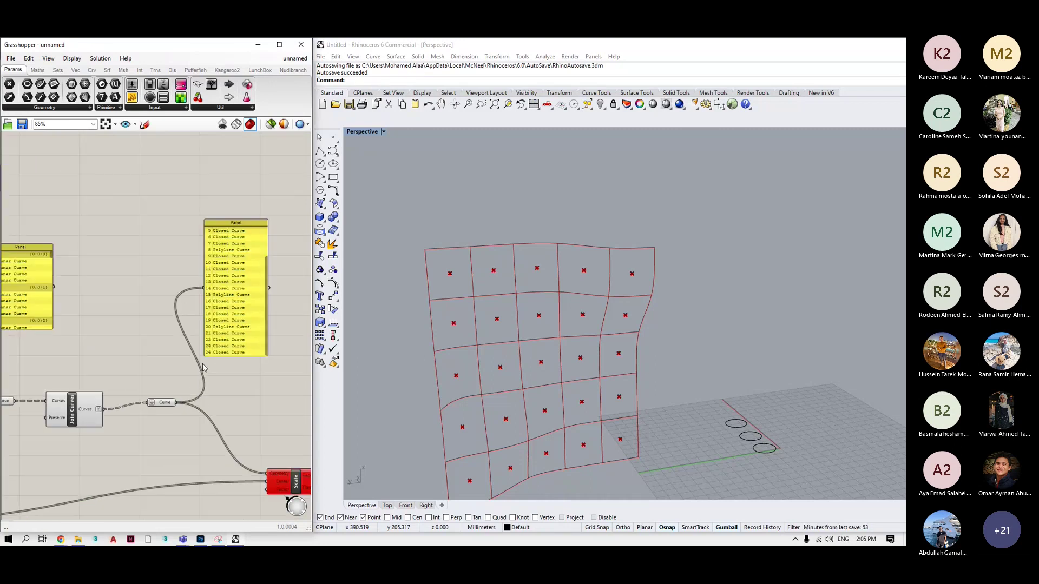
pyautogui.moveTo(162, 402); pyautogui.dragTo(149, 405)
pyautogui.click(232, 379)
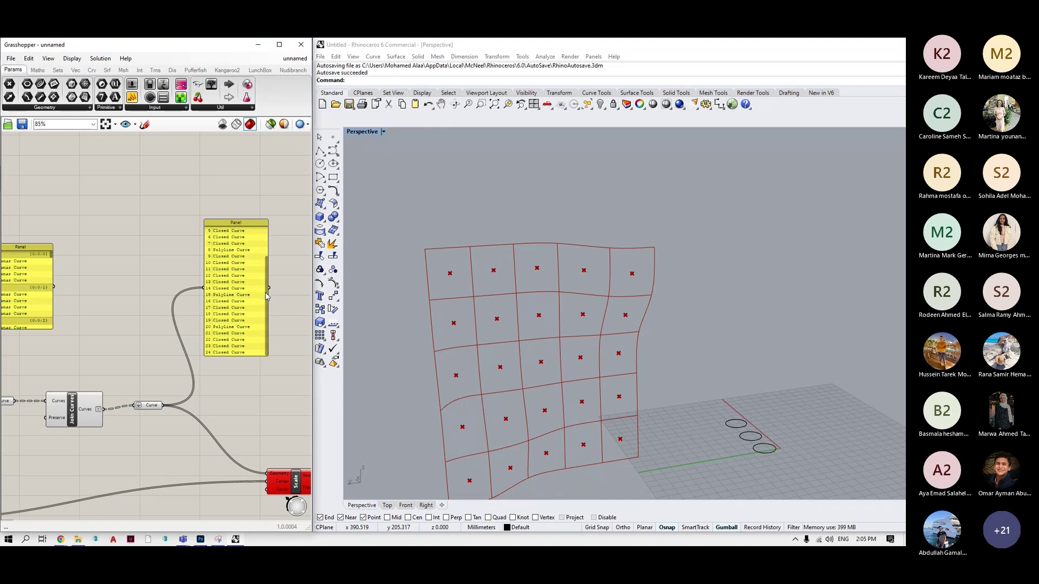
pyautogui.moveTo(266, 296); pyautogui.dragTo(272, 244)
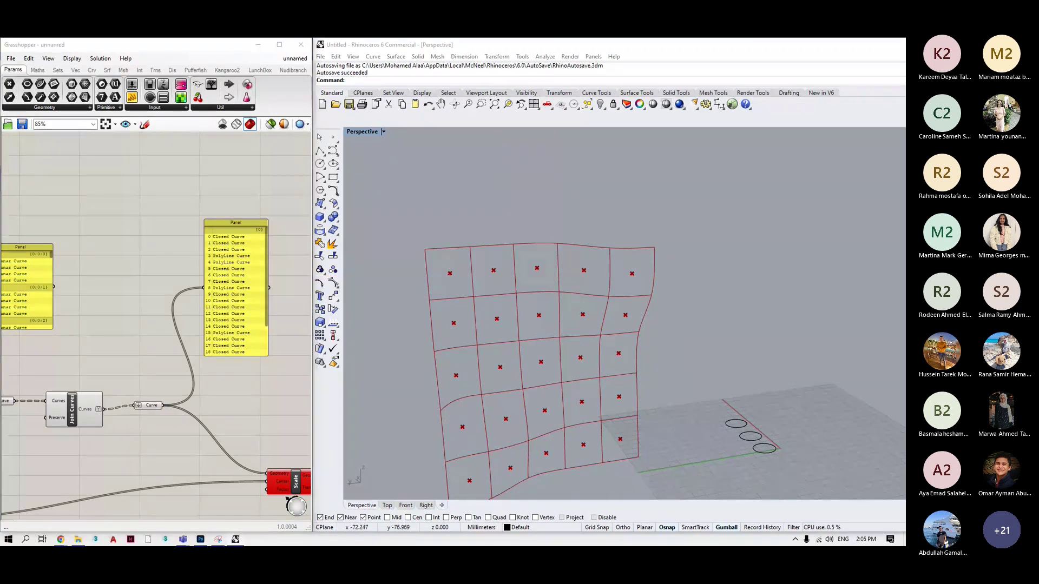
pyautogui.hotkey('alt', 'Tab')
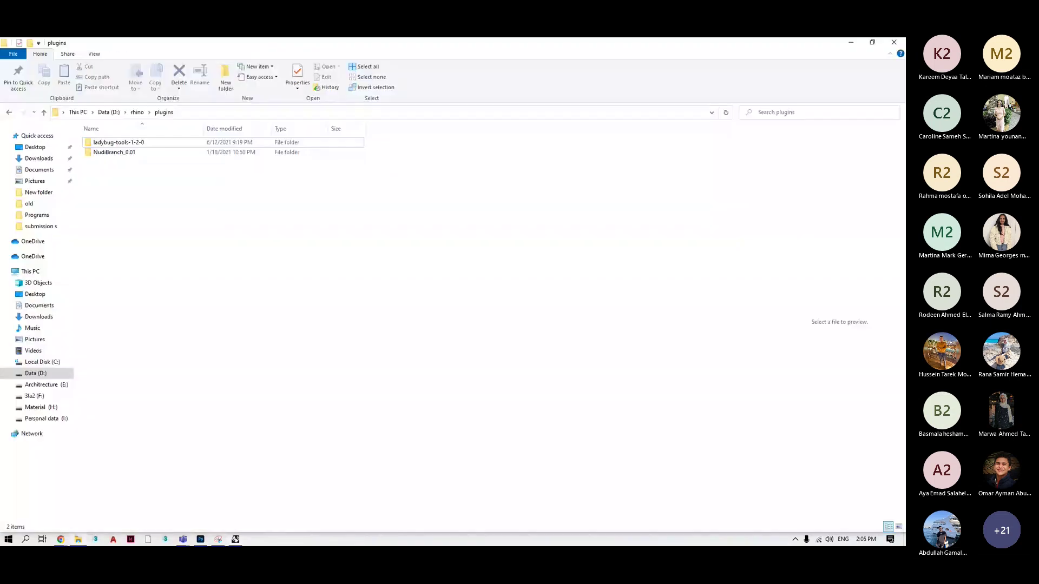
pyautogui.doubleClick(761, 52)
pyautogui.hotkey('alt', 'Tab')
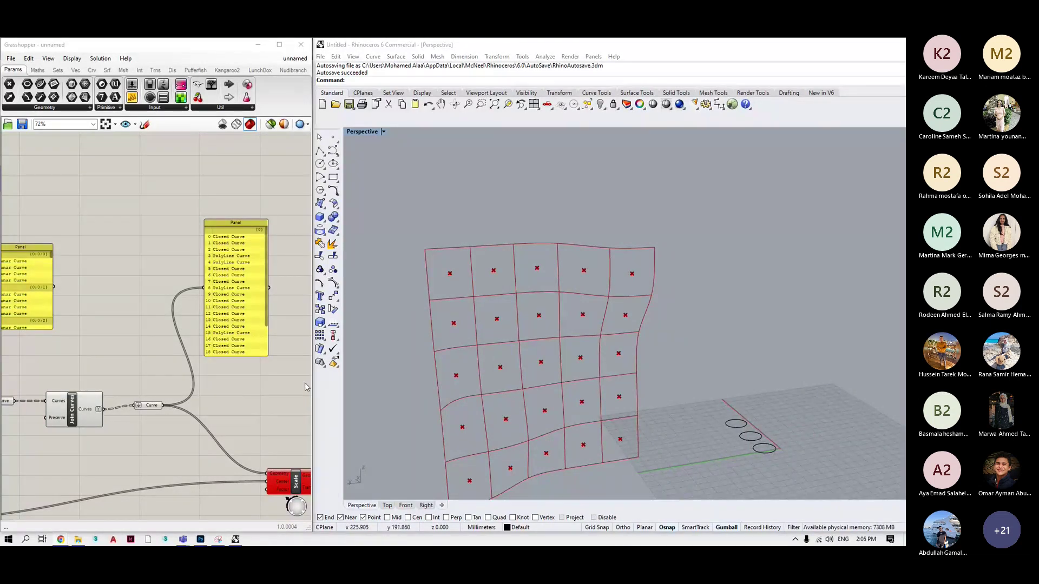
# Examine the flattened curve list in the panel through to its last item.
pyautogui.scroll(-3, 302, 382)
pyautogui.scroll(3, 167, 382)
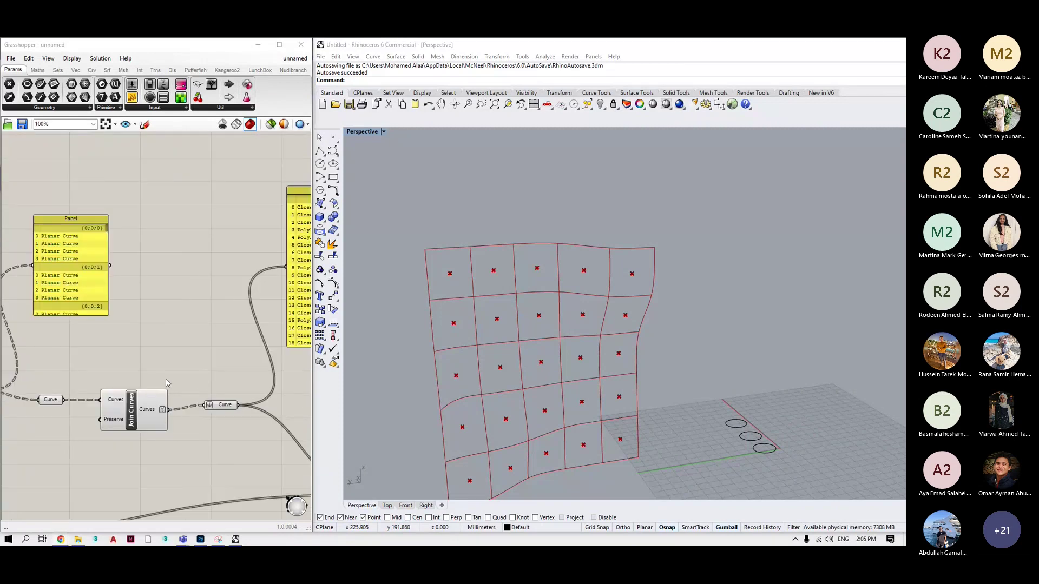
pyautogui.scroll(-3, 287, 322)
pyautogui.scroll(4, 275, 318)
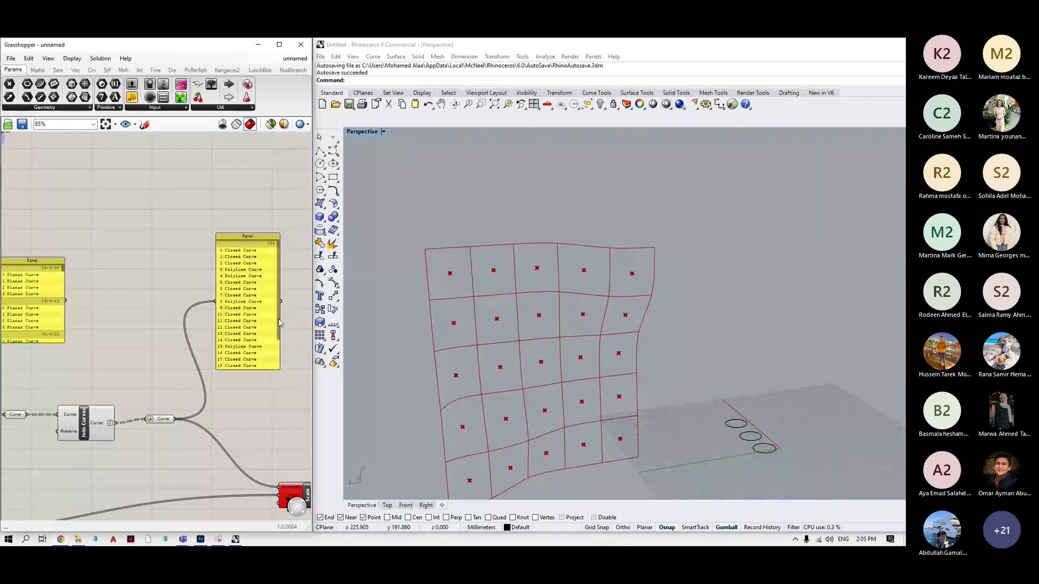
pyautogui.scroll(-2, 277, 323)
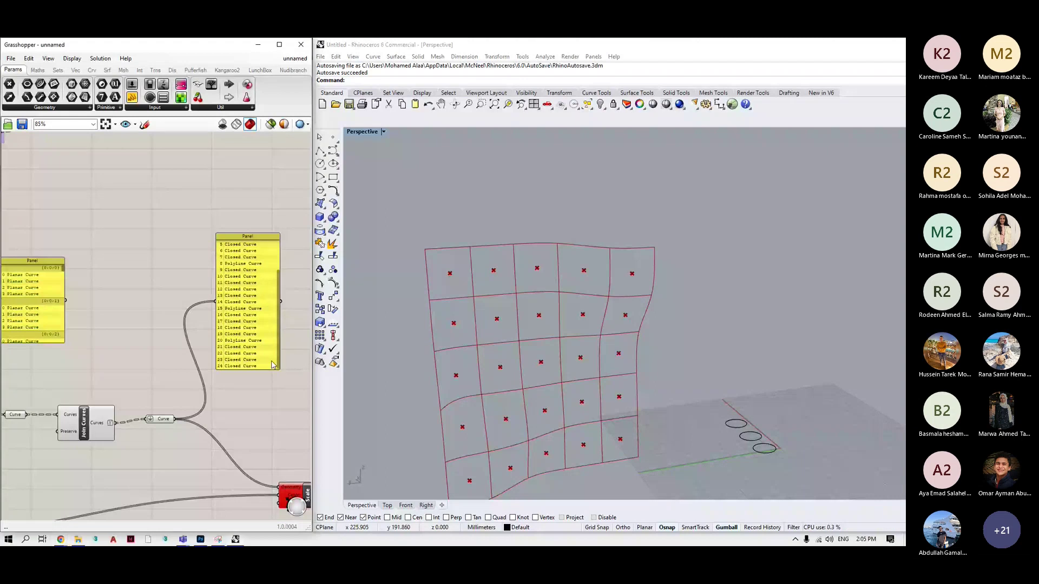
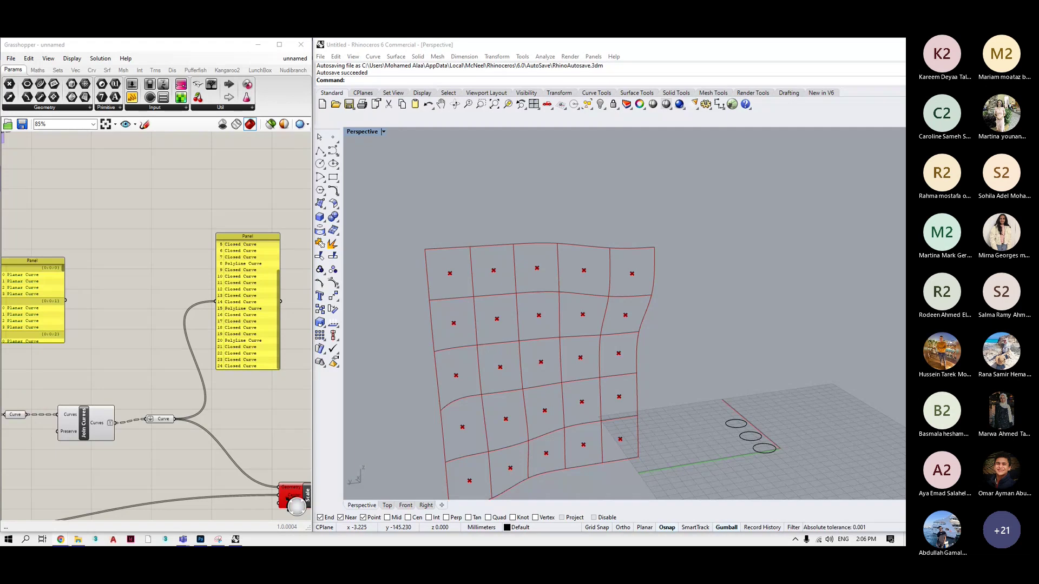
# Disconnect the area centroids from the Center input of Scale.
pyautogui.moveTo(244, 378); pyautogui.dragTo(202, 338, button='right')
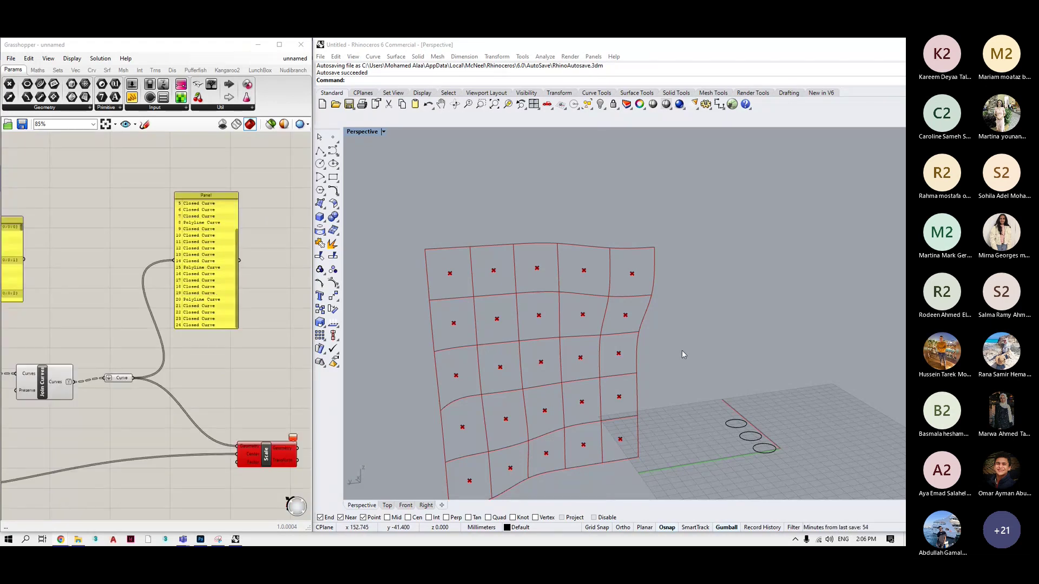
pyautogui.scroll(-5, 271, 362)
pyautogui.scroll(3, 272, 366)
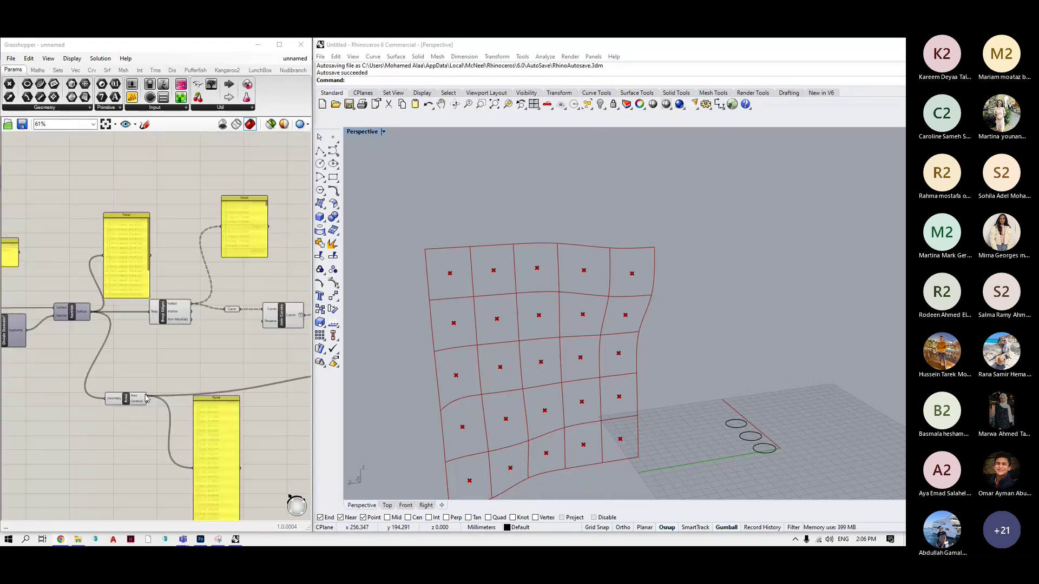
pyautogui.scroll(-2, 299, 375)
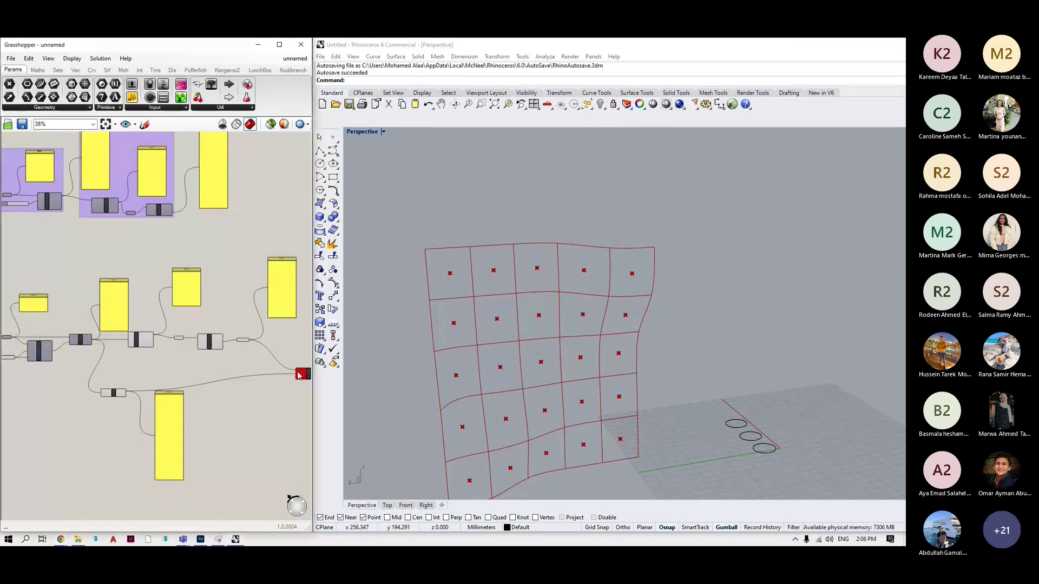
pyautogui.scroll(-1, 298, 376)
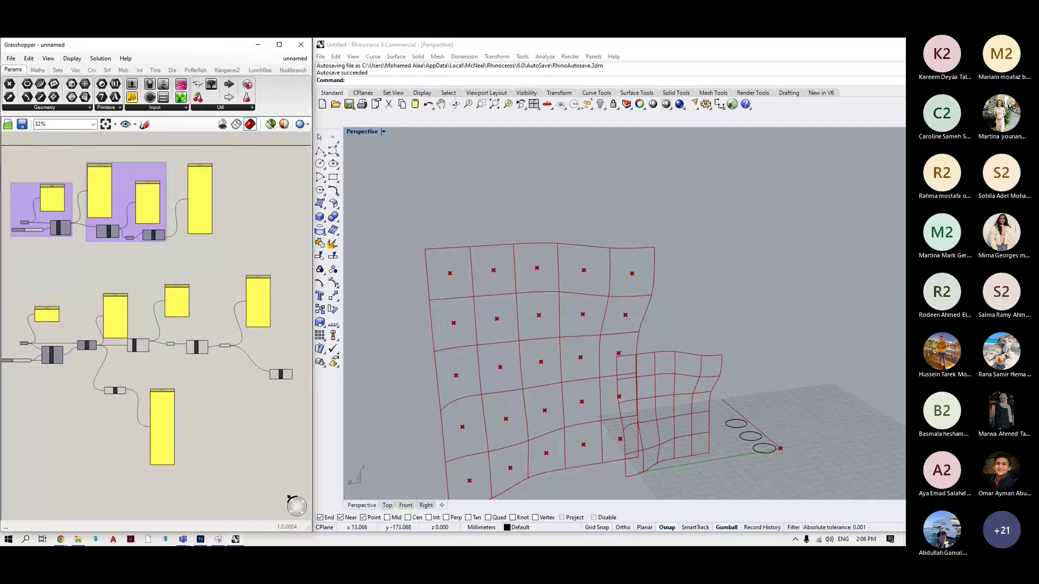
# Delete the flattened Curve parameter and connect the Join Curves output directly to the Geometry input of Scale.
pyautogui.scroll(5, 226, 346)
pyautogui.click(234, 346)
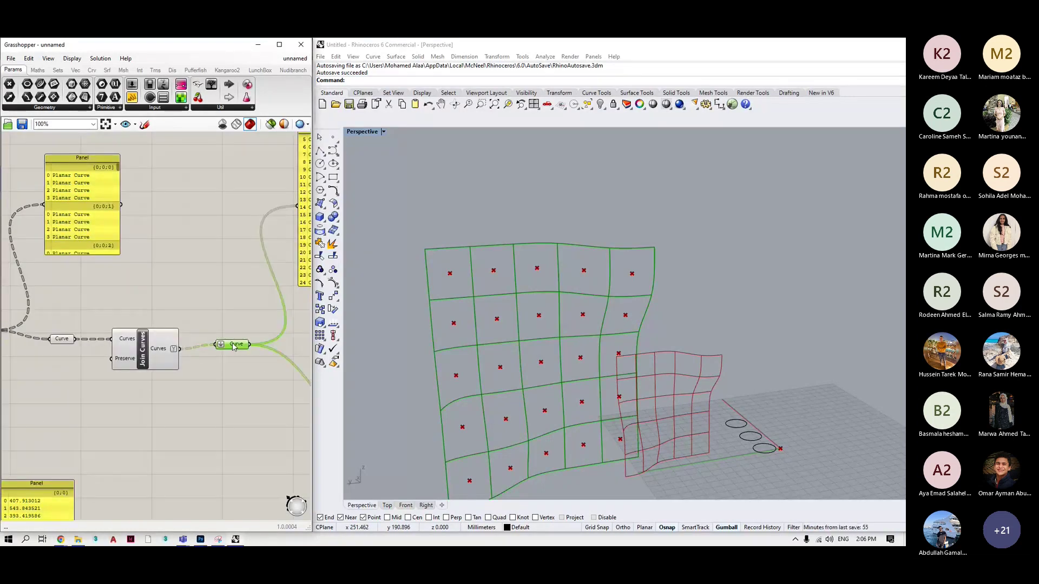
pyautogui.press('Delete')
pyautogui.scroll(-2, 152, 346)
pyautogui.moveTo(170, 349); pyautogui.dragTo(287, 395)
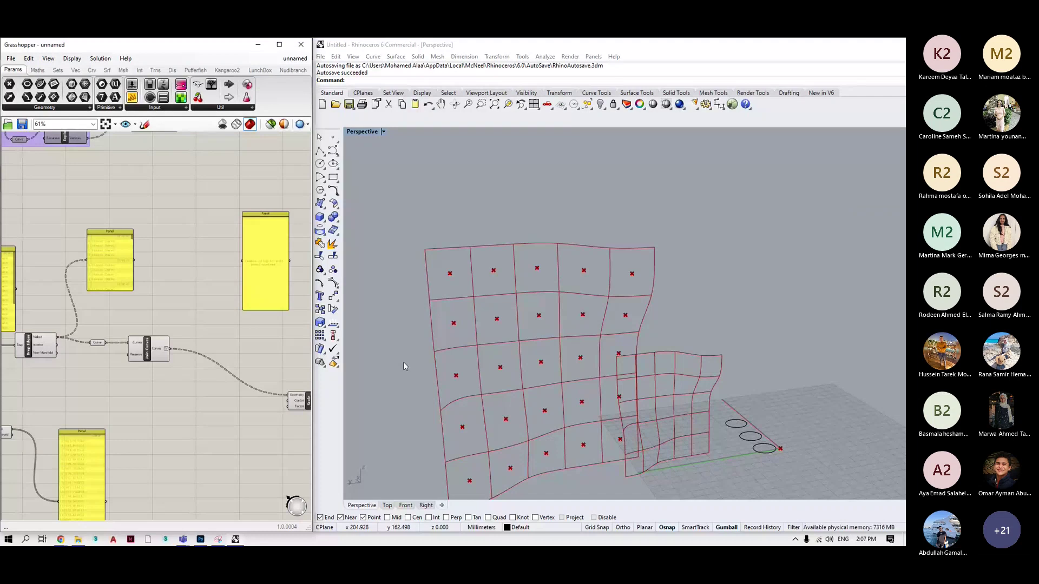
# Show the Centroid output of Area in its panel instead of the area values.
pyautogui.scroll(-2, 122, 439)
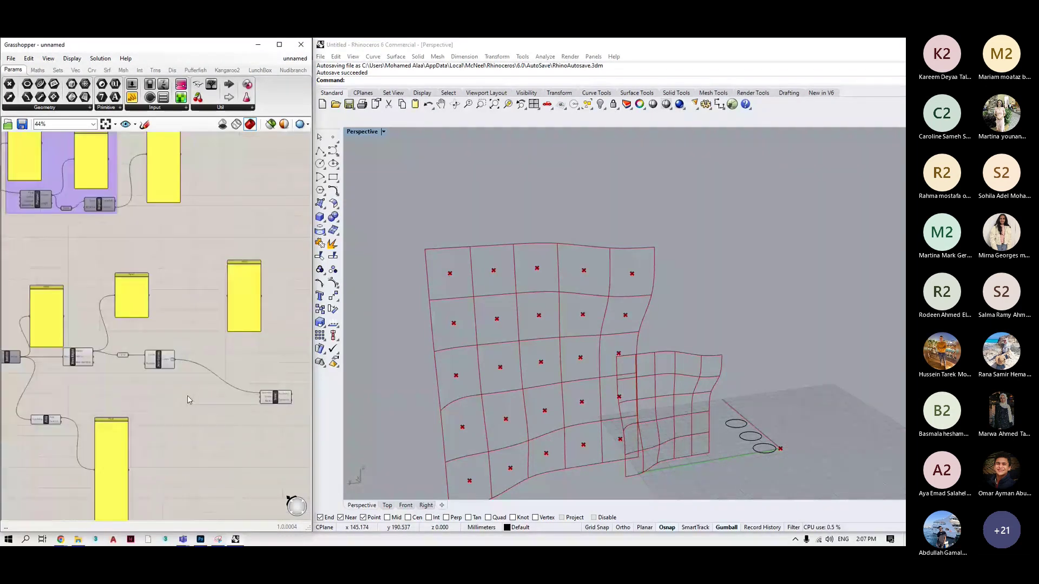
pyautogui.scroll(3, 94, 438)
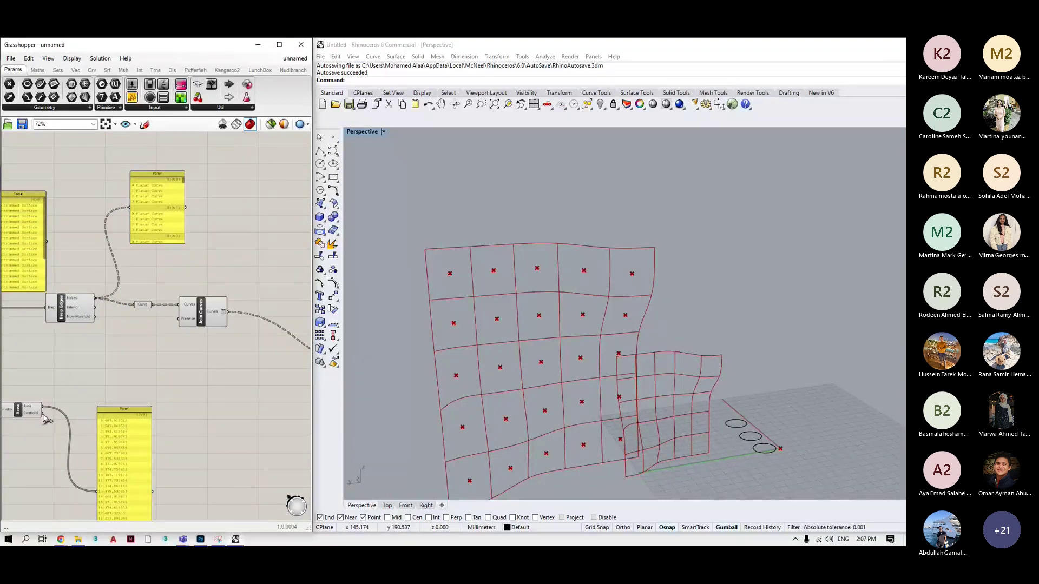
pyautogui.moveTo(43, 414); pyautogui.dragTo(98, 492)
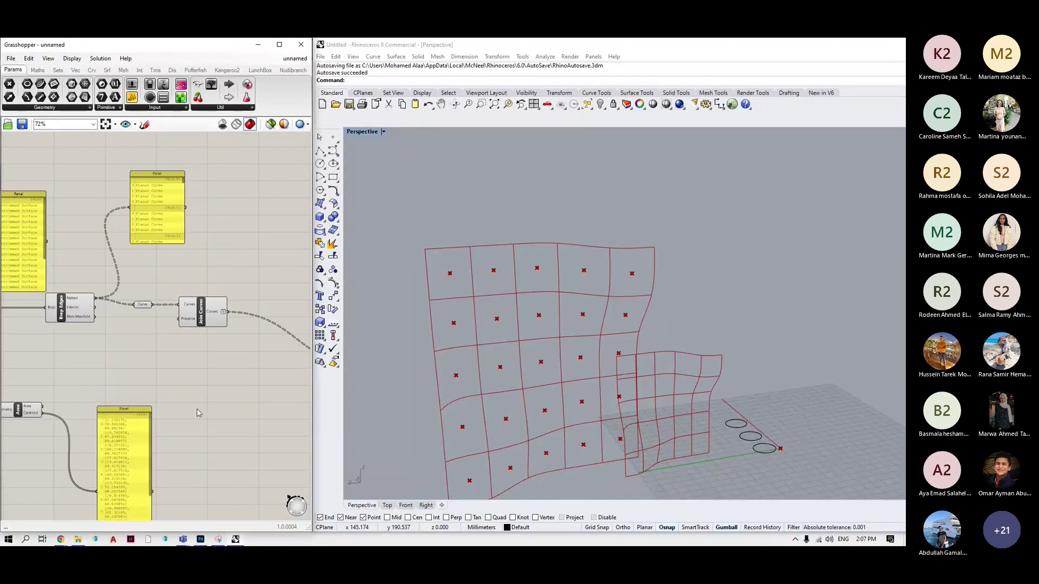
pyautogui.scroll(-3, 123, 351)
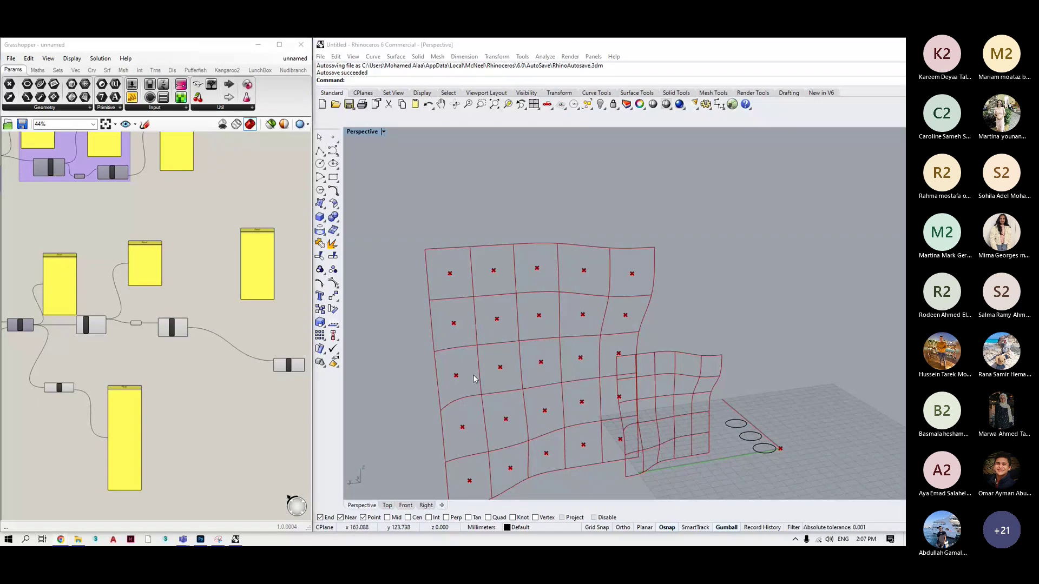
# Feed the Join Curves output into the empty panel and move that panel closer to Join Curves.
pyautogui.click(91, 325)
pyautogui.scroll(3, 91, 325)
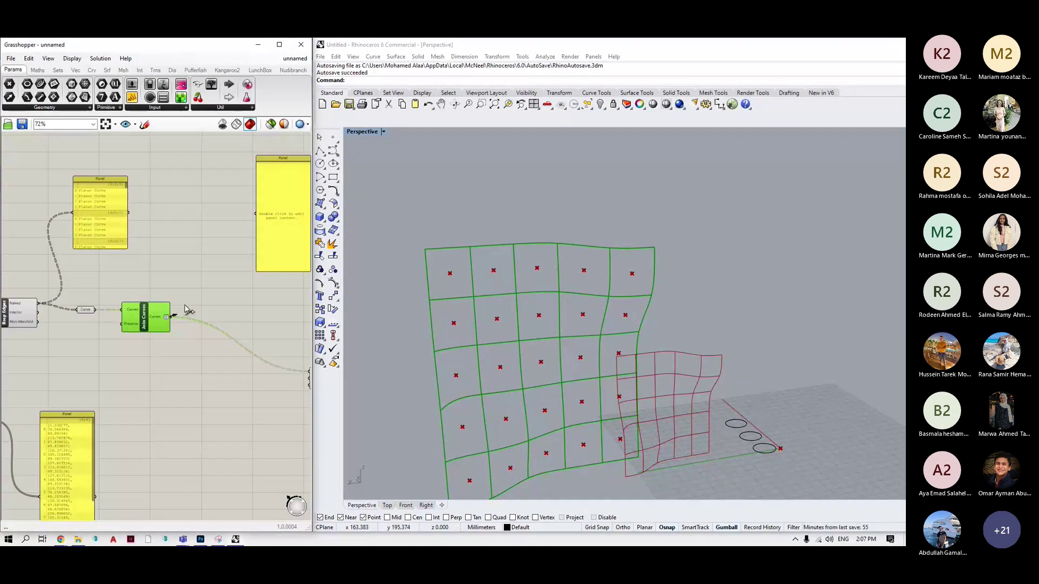
pyautogui.moveTo(283, 217); pyautogui.dragTo(224, 217)
pyautogui.scroll(-2, 281, 300)
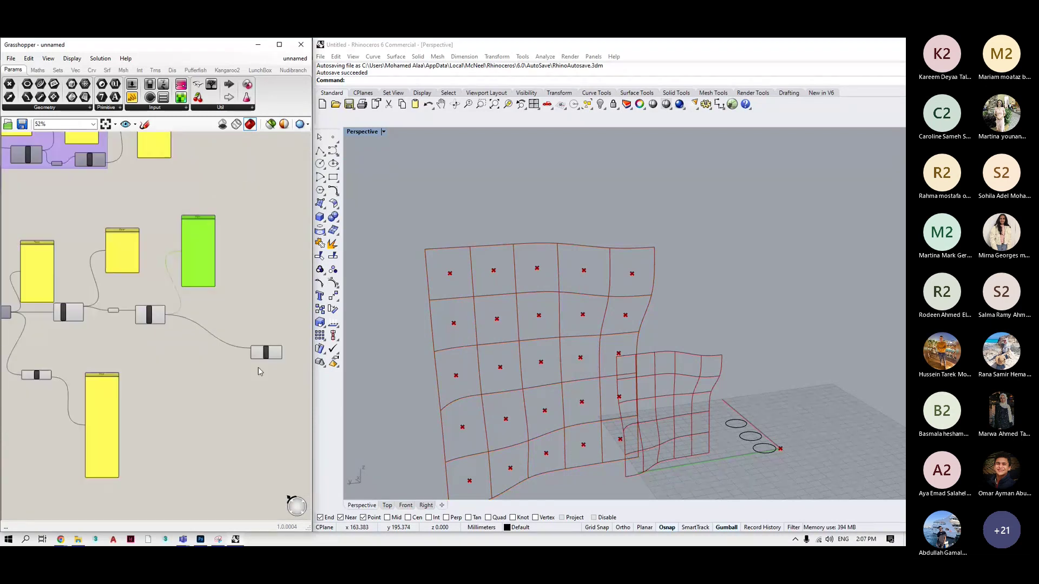
# Connect the Centroid output of Area to the Center input of Scale.
pyautogui.scroll(2, 259, 372)
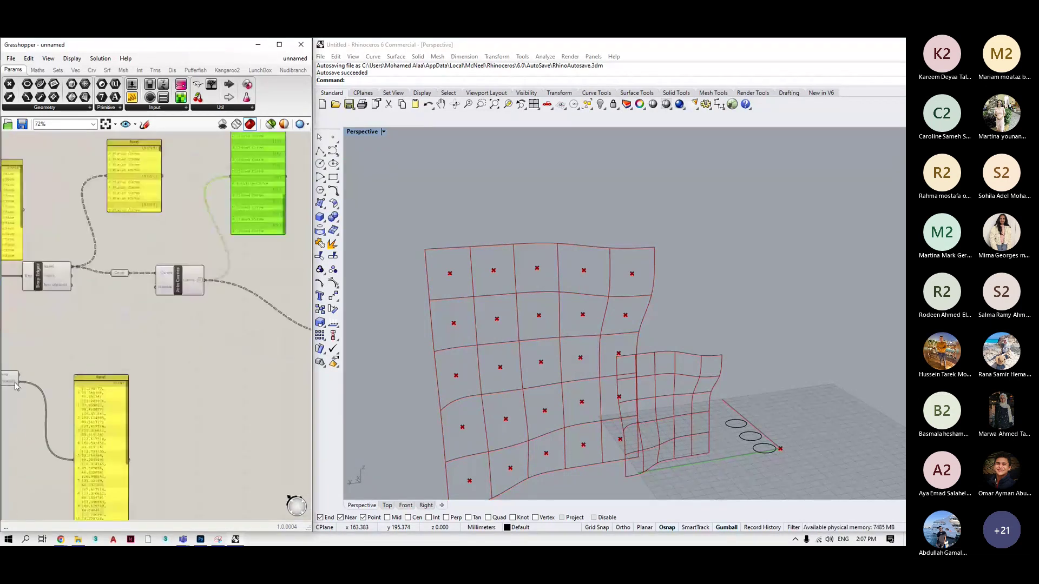
pyautogui.moveTo(16, 386); pyautogui.dragTo(240, 346)
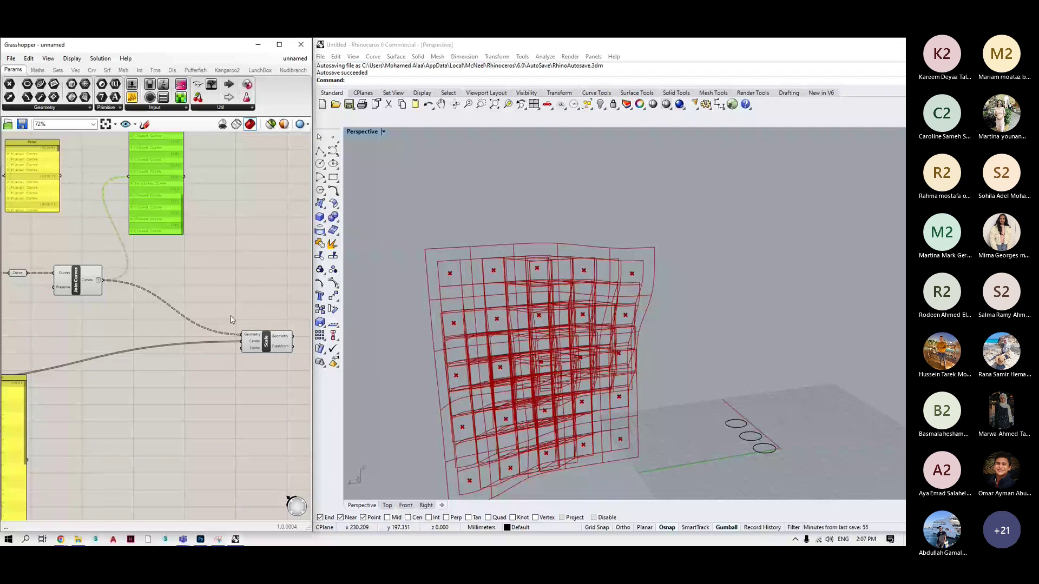
# Try whole-number sliders created from 1 and 5 for the Scale factor and remove them.
pyautogui.doubleClick(184, 365)
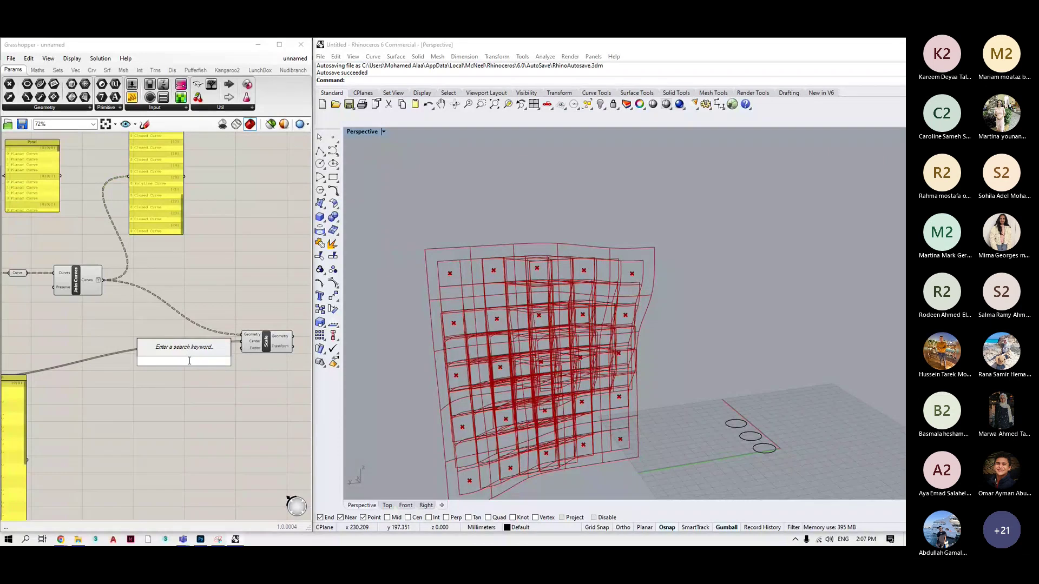
pyautogui.write('1')
pyautogui.press('Return')
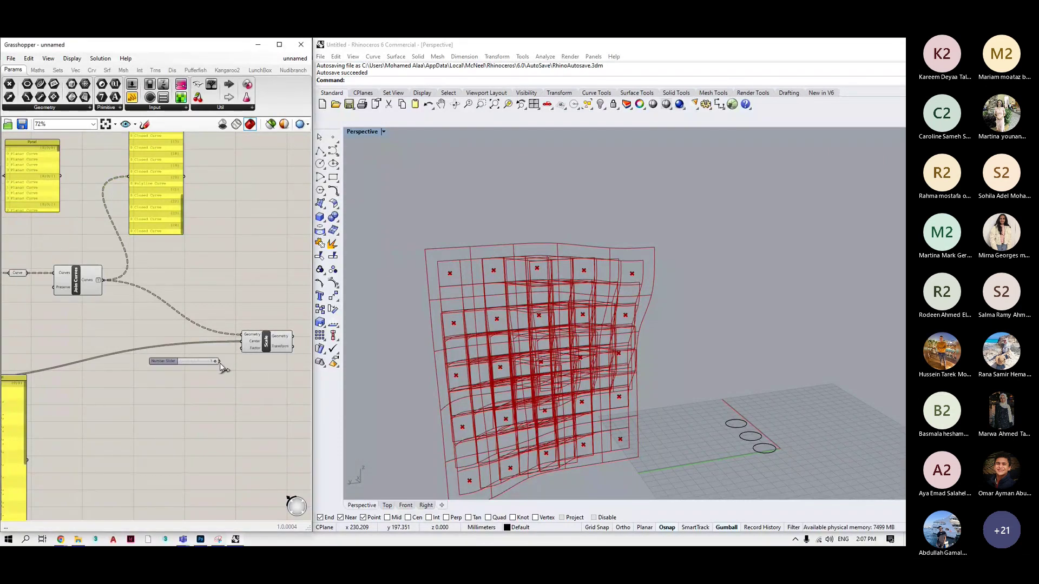
pyautogui.doubleClick(181, 387)
pyautogui.write('5')
pyautogui.press('Return')
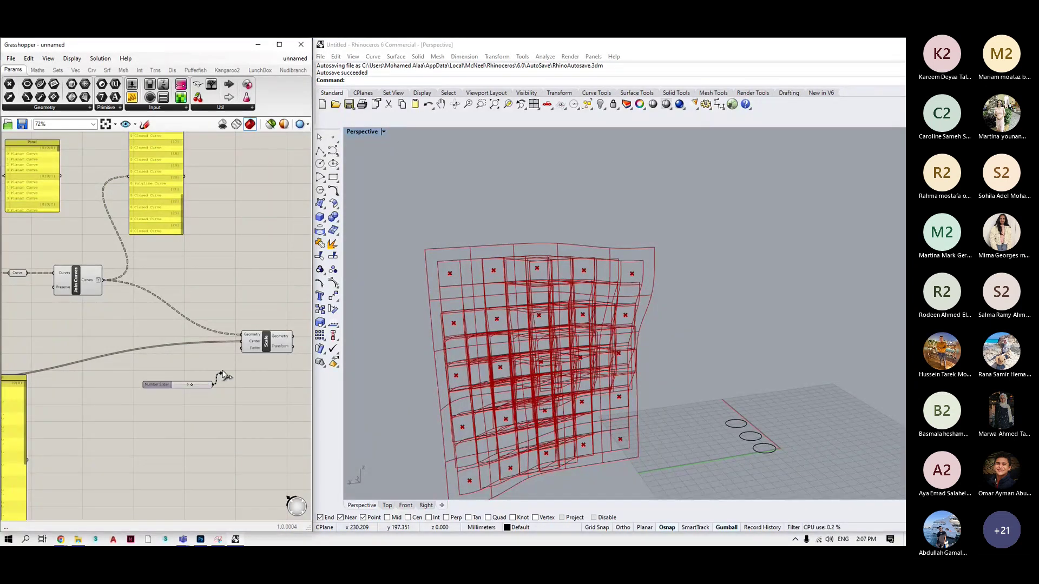
pyautogui.moveTo(223, 376); pyautogui.dragTo(242, 351)
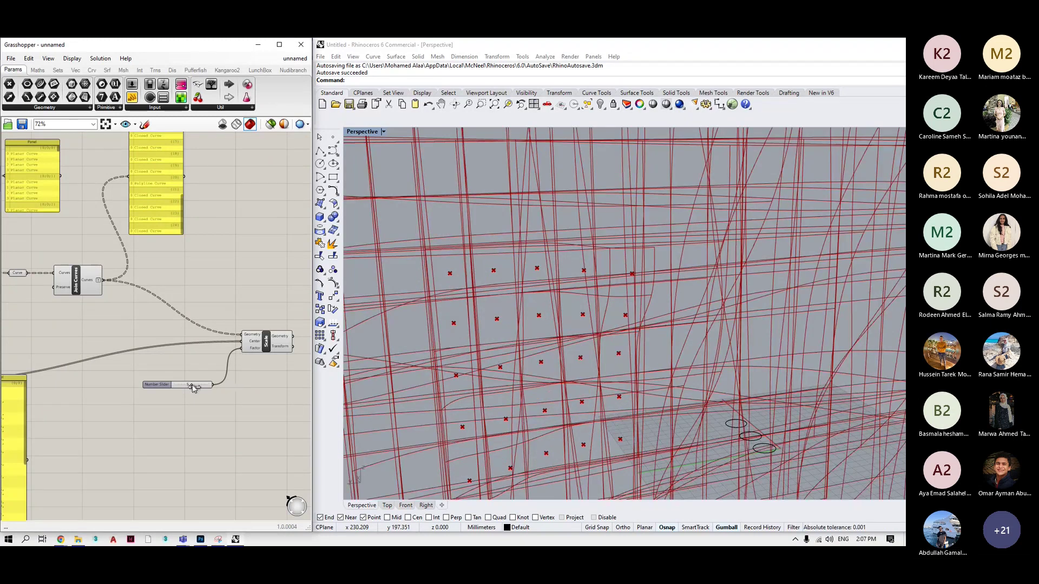
pyautogui.moveTo(193, 388); pyautogui.dragTo(179, 391)
pyautogui.click(168, 387)
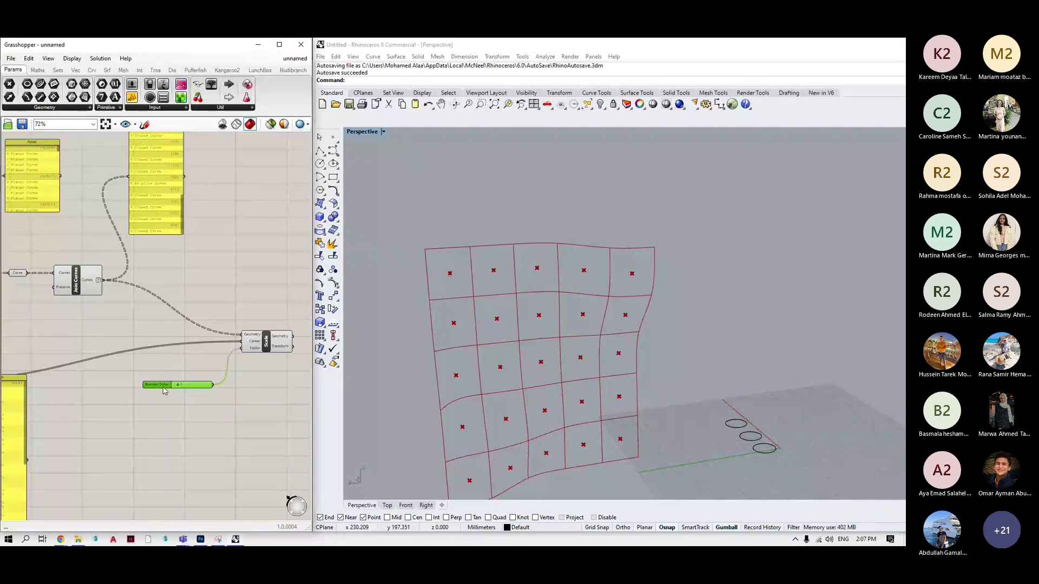
pyautogui.press('Delete')
# Drive the Factor input of Scale with a new 0.5 number slider lowered to 0.1.
pyautogui.doubleClick(164, 387)
pyautogui.write('0.5')
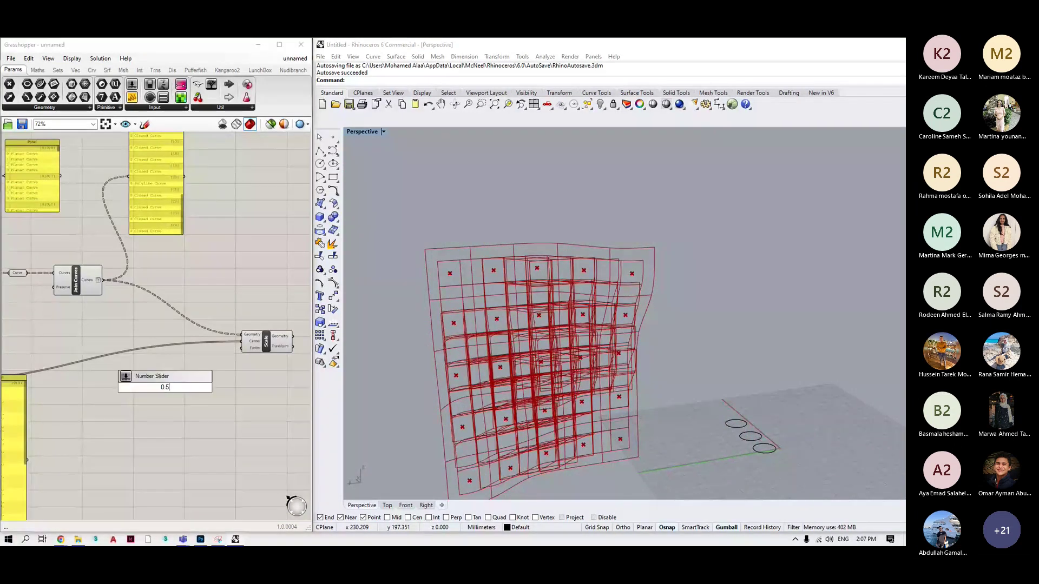
pyautogui.press('Return')
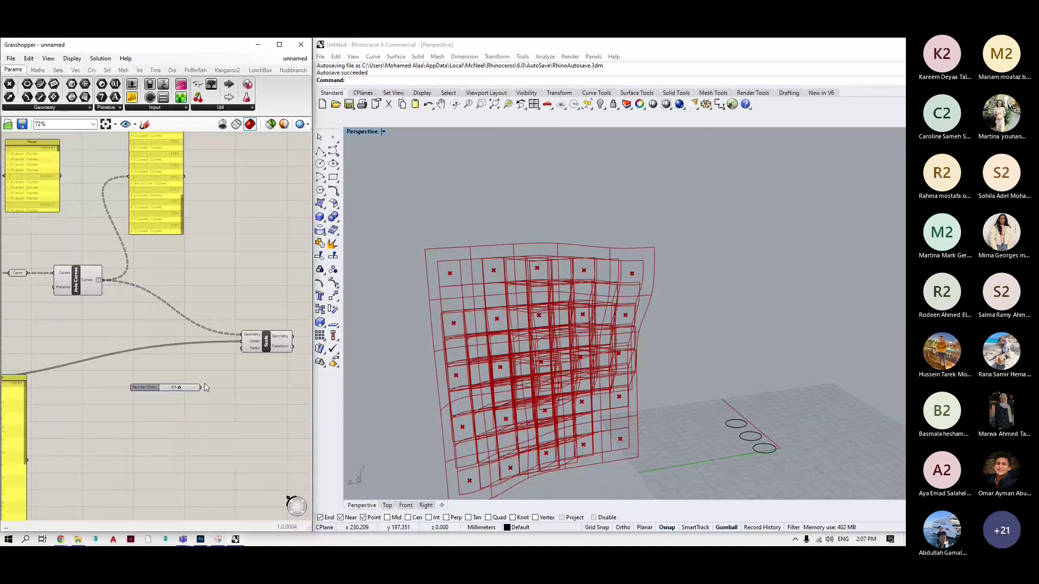
pyautogui.moveTo(202, 388); pyautogui.dragTo(242, 350)
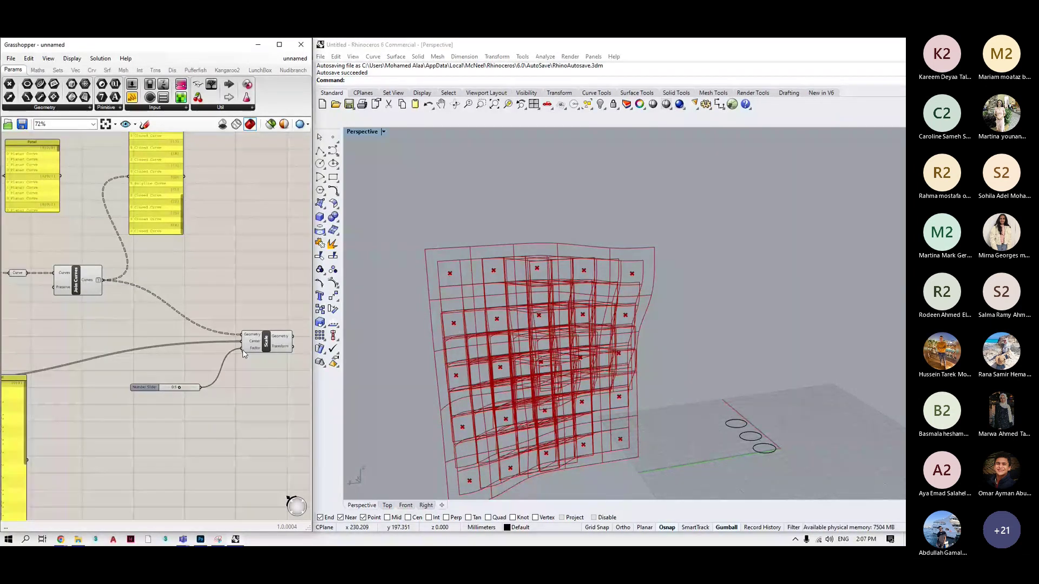
pyautogui.moveTo(180, 389)
pyautogui.mouseDown()
pyautogui.moveTo(201, 390)
pyautogui.moveTo(166, 388)
pyautogui.mouseUp()
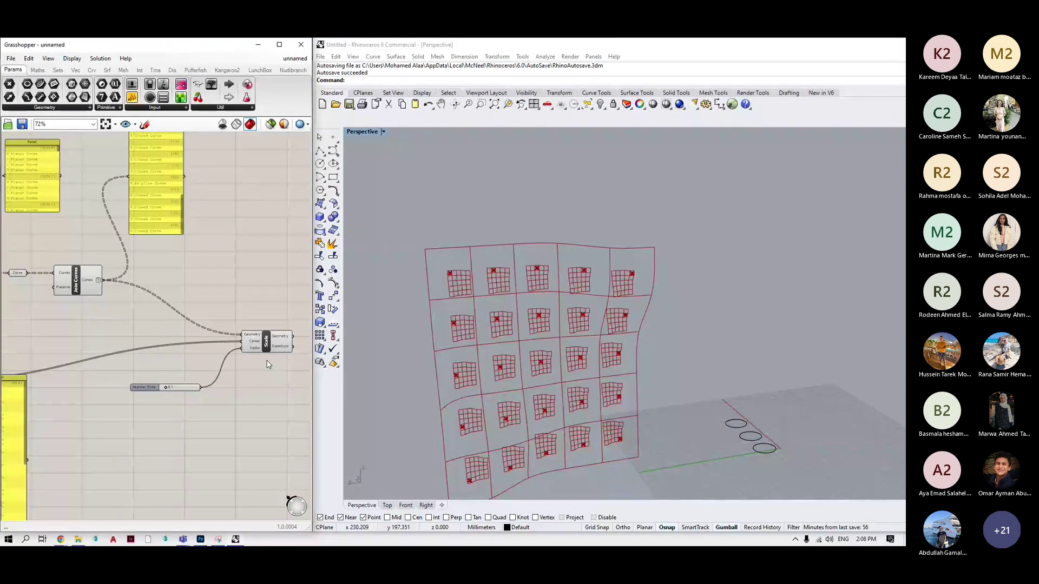
# Compare the branch paths in the joined curves panel with those in the centroid panel.
pyautogui.scroll(-3, 259, 376)
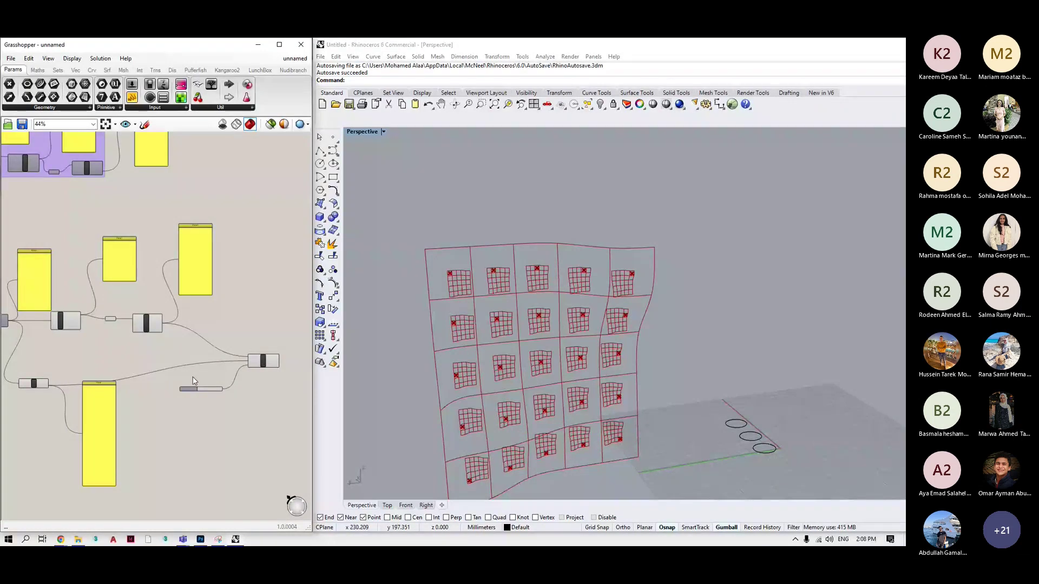
pyautogui.scroll(3, 169, 337)
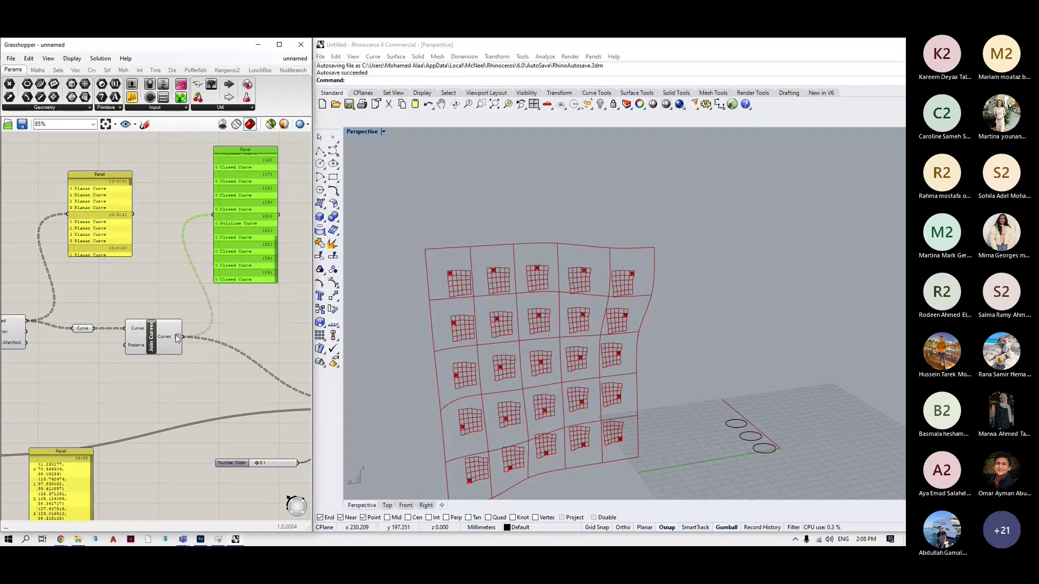
pyautogui.click(831, 283)
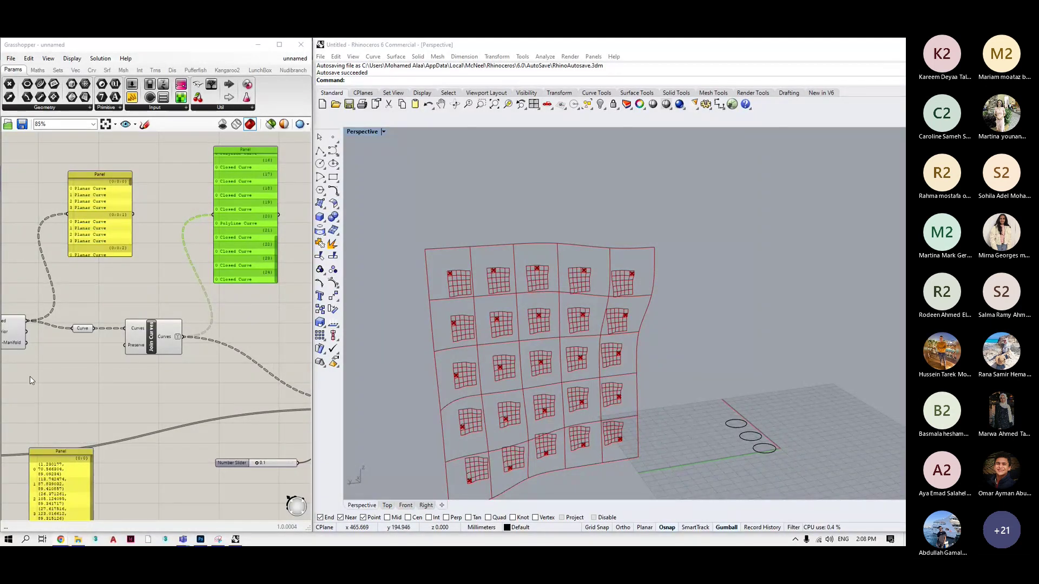
pyautogui.scroll(-2, 31, 376)
pyautogui.scroll(4, 51, 398)
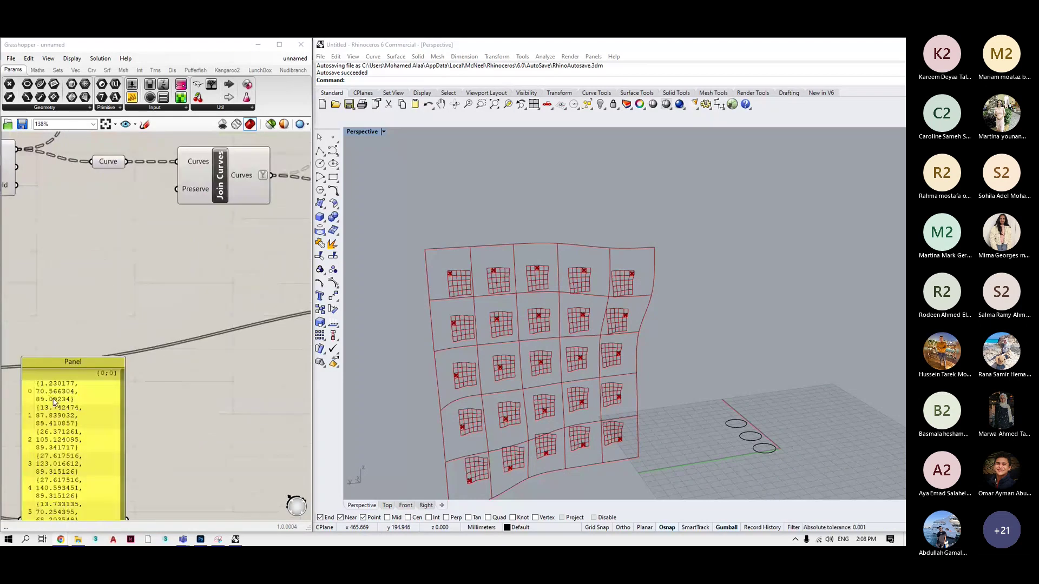
pyautogui.scroll(-4, 52, 398)
pyautogui.scroll(4, 235, 183)
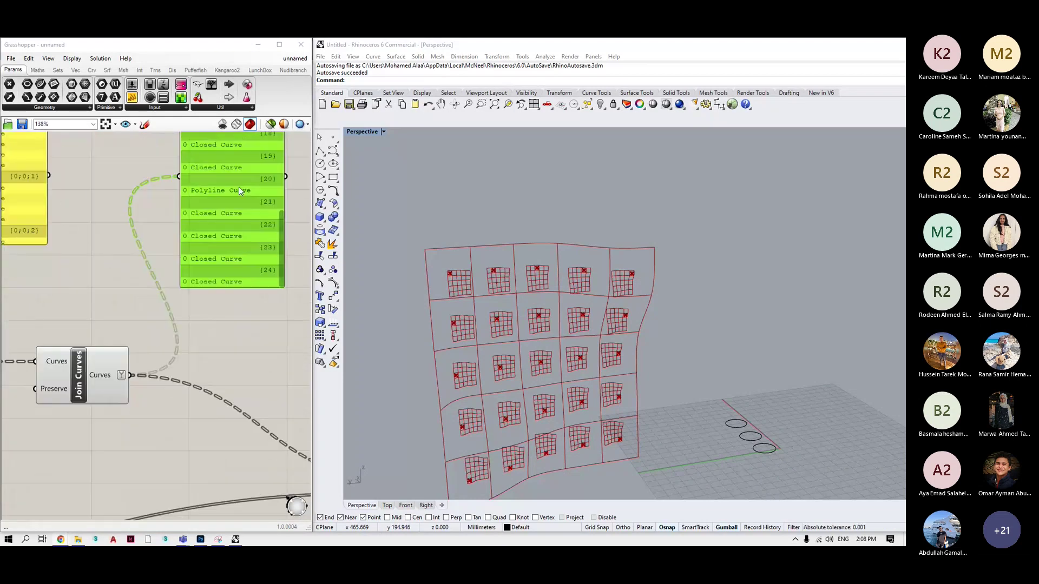
pyautogui.scroll(-4, 238, 186)
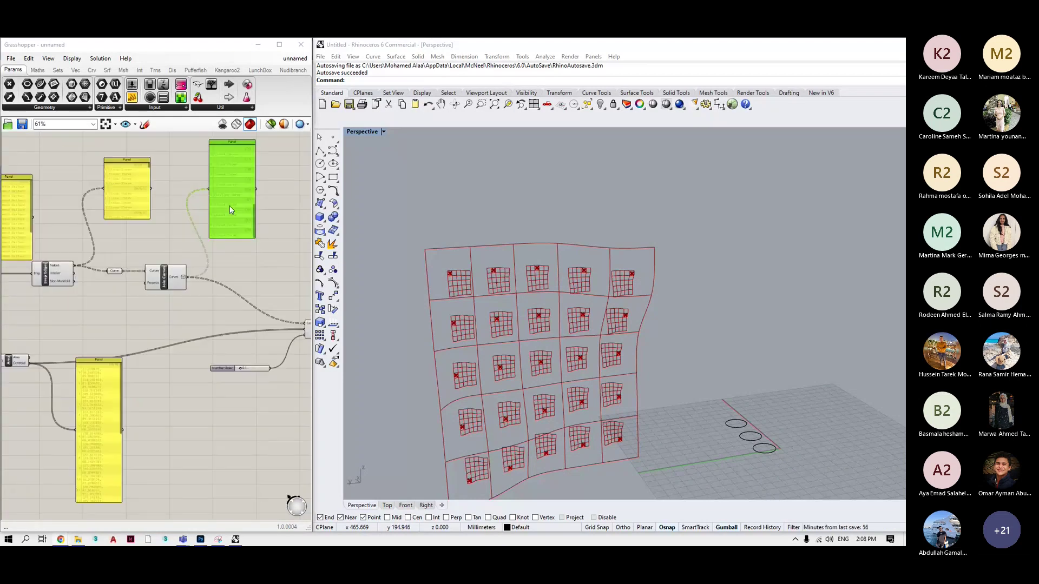
pyautogui.scroll(2, 229, 205)
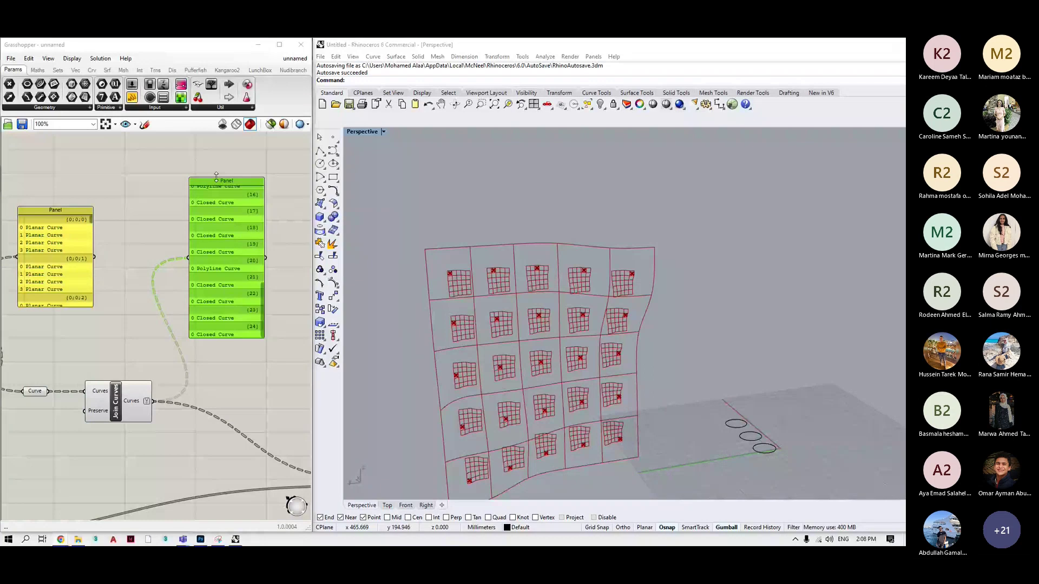
pyautogui.scroll(-4, 261, 258)
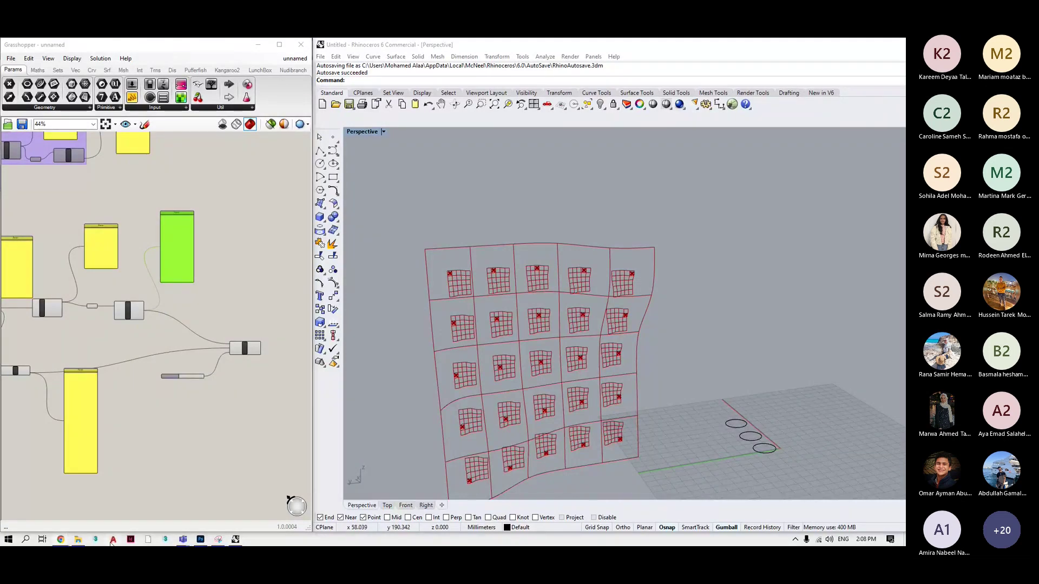
# Switch to the Data Tree sketch in Photoshop, add a new layer and hide everything except the background.
pyautogui.click(200, 539)
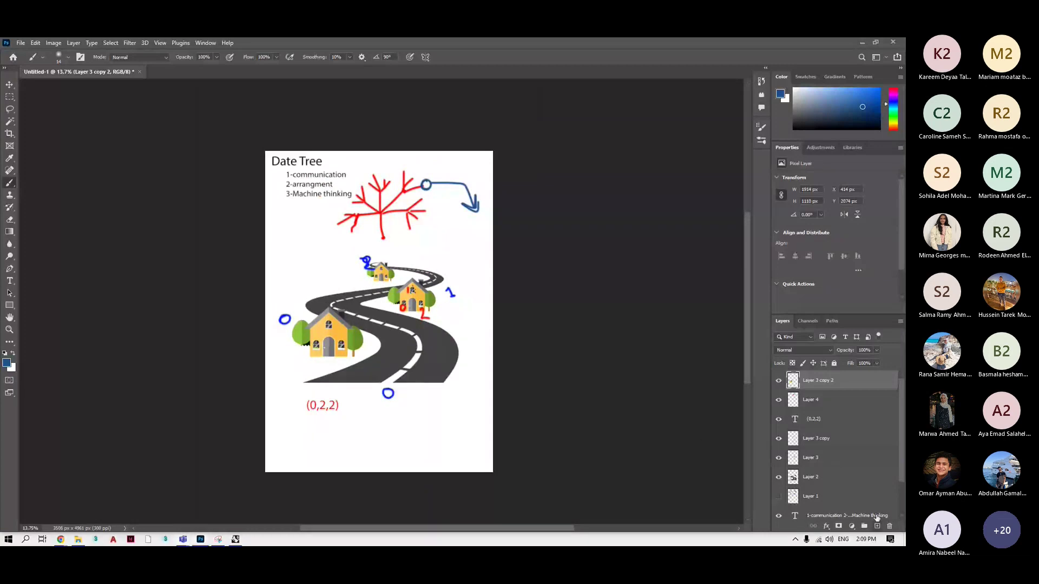
pyautogui.click(877, 526)
pyautogui.keyDown('alt'); pyautogui.click(779, 380); pyautogui.keyUp('alt')
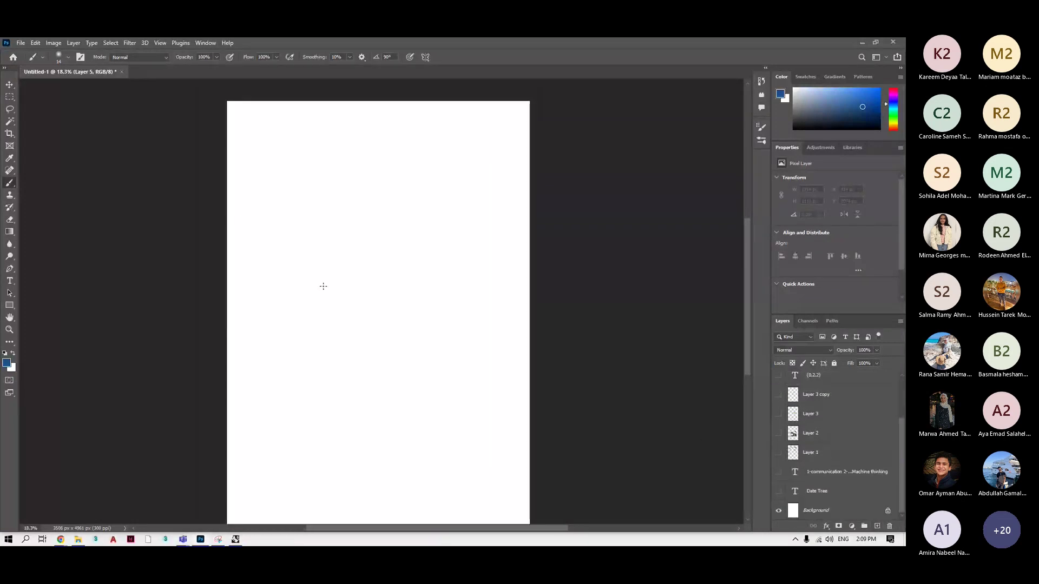
# Add the text line "1 2 3 4 5 6" on the upper left part of the blank canvas.
pyautogui.press('t')
pyautogui.click(270, 226)
pyautogui.press('BackSpace')
pyautogui.write('1 2 3')
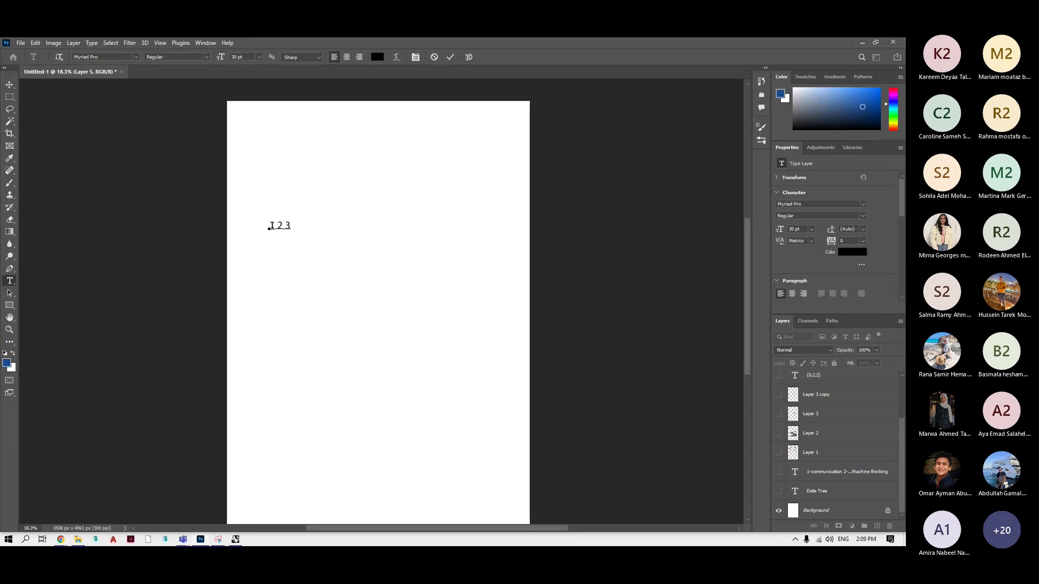
pyautogui.write(' 4 5 6')
pyautogui.click(450, 57)
# Add a second text line "1 2 3 4 5 6 7 8 9" just below the first number row.
pyautogui.click(276, 260)
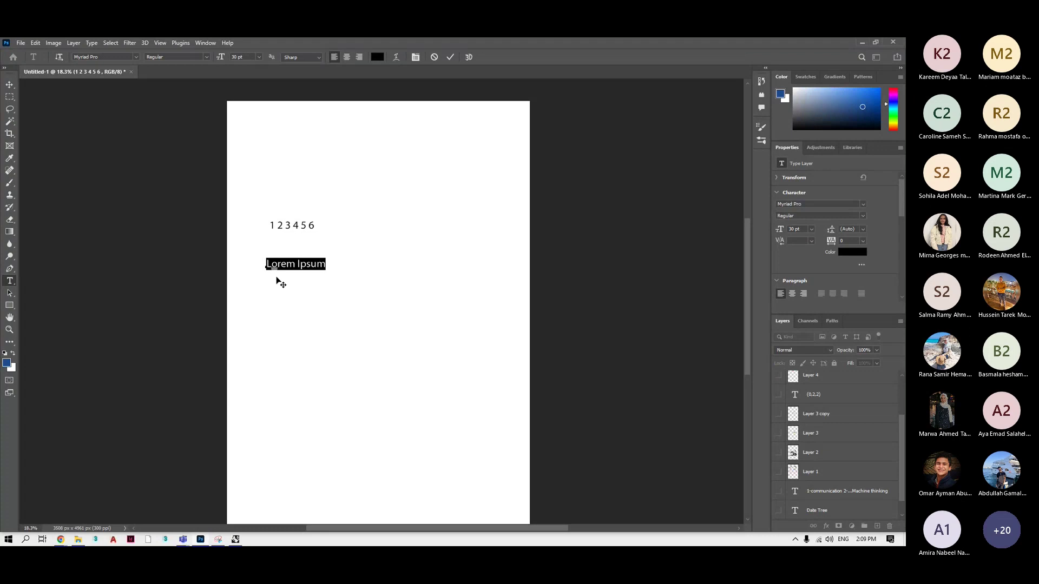
pyautogui.write('1 2')
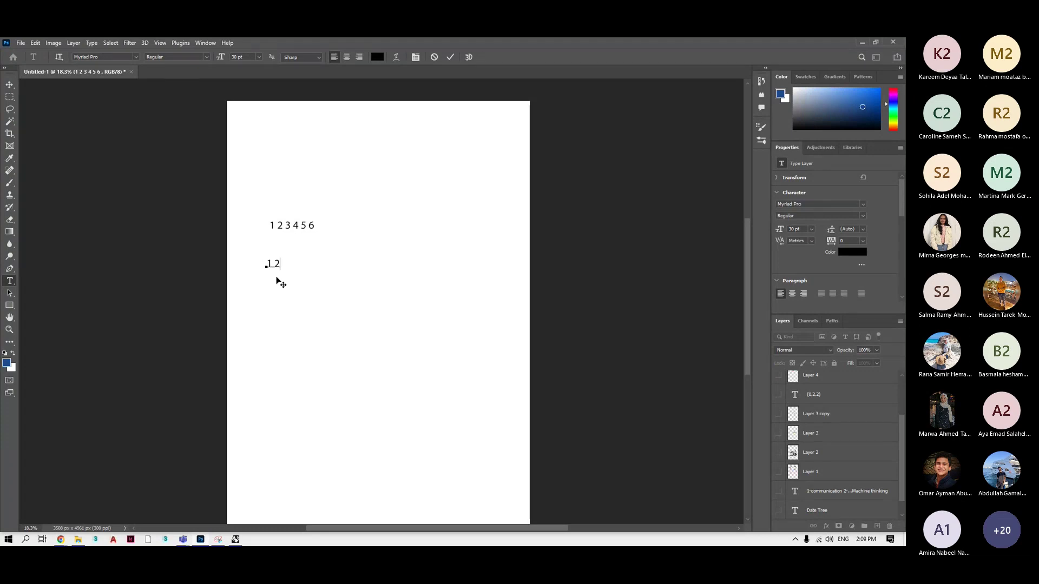
pyautogui.write(' 3 4 5 6')
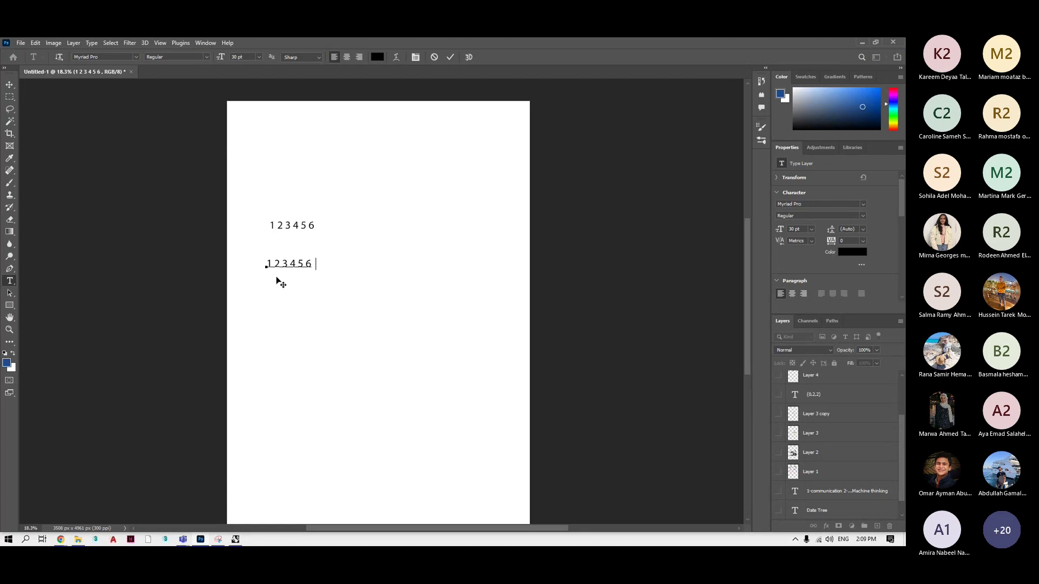
pyautogui.write(' 7 8 9')
pyautogui.click(450, 58)
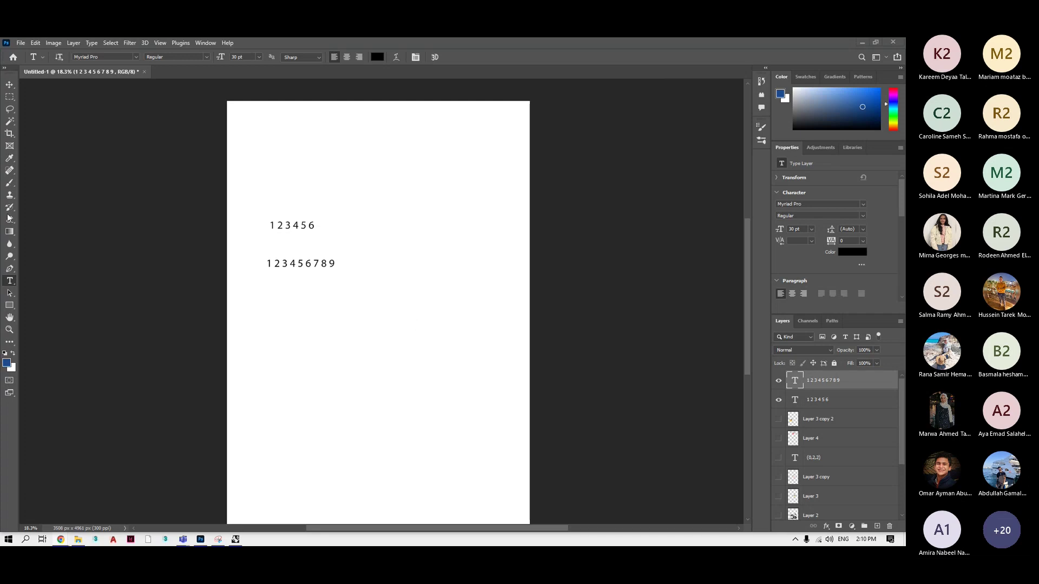
# Brush blue lines on a new layer, pairing each number from 1 to 6 with its match in the lower row.
pyautogui.click(10, 182)
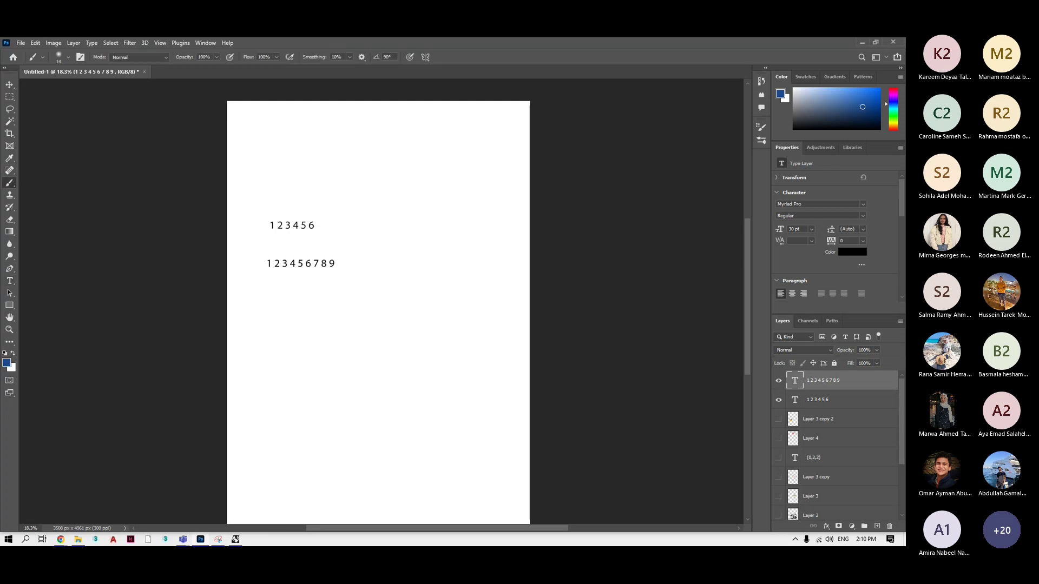
pyautogui.click(877, 525)
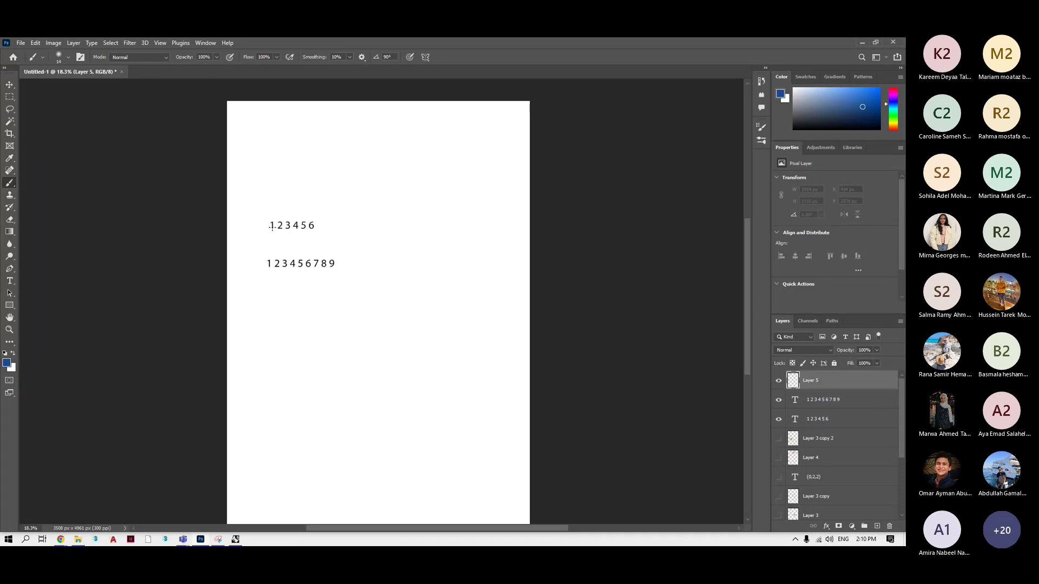
pyautogui.moveTo(273, 227)
pyautogui.mouseDown()
pyautogui.moveTo(268, 259)
pyautogui.moveTo(307, 259)
pyautogui.mouseUp()
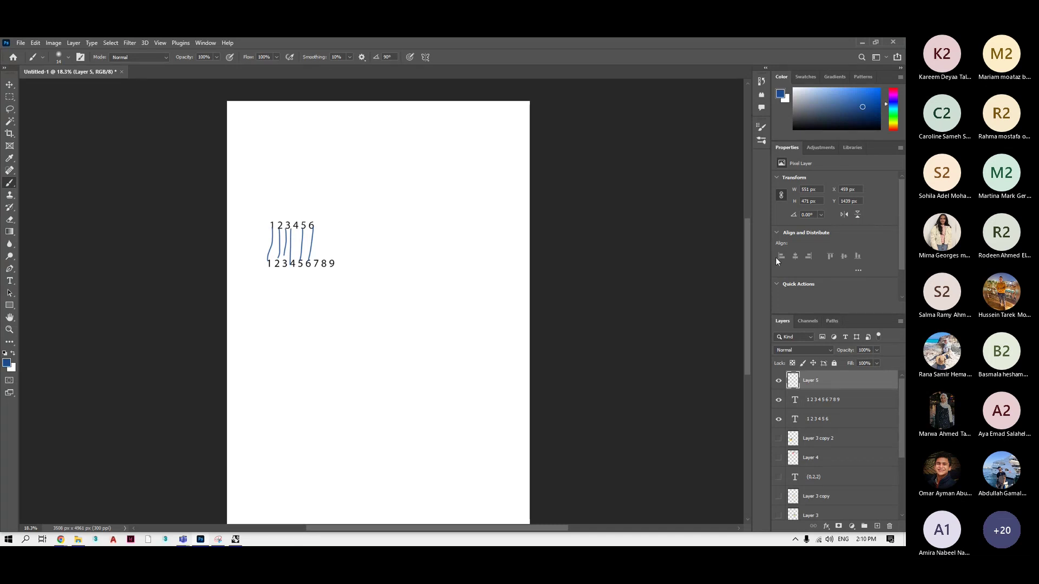
# Hide the one-to-one lines and brush cross-reference lines on a new layer, fanning from the first upper numbers to the lower row.
pyautogui.click(779, 380)
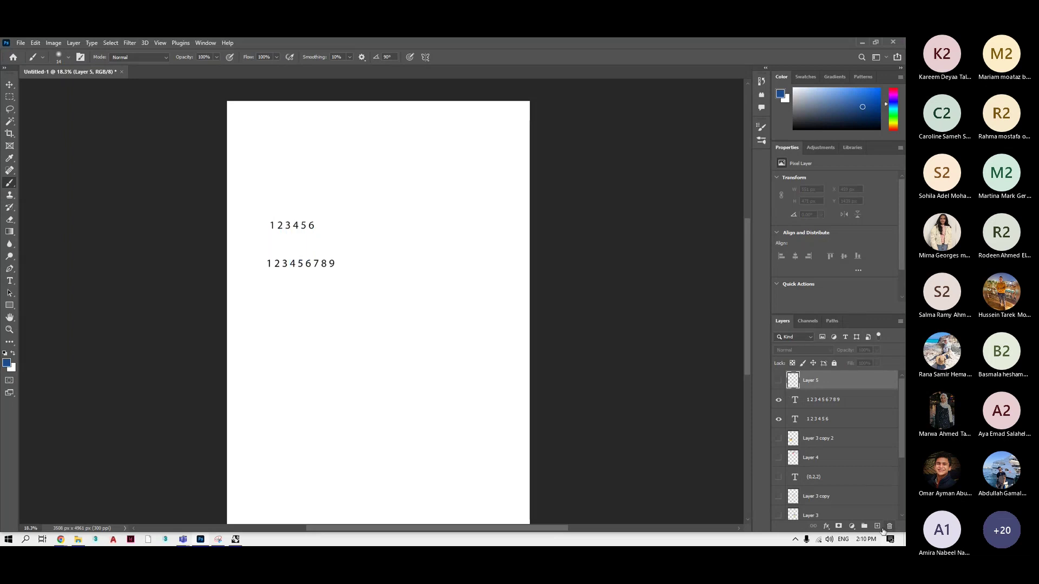
pyautogui.click(877, 526)
pyautogui.moveTo(272, 230)
pyautogui.mouseDown()
pyautogui.moveTo(280, 257)
pyautogui.moveTo(272, 249)
pyautogui.moveTo(312, 259)
pyautogui.mouseUp()
pyautogui.moveTo(276, 234); pyautogui.dragTo(346, 262)
pyautogui.moveTo(282, 225)
pyautogui.mouseDown()
pyautogui.moveTo(279, 264)
pyautogui.moveTo(283, 234)
pyautogui.moveTo(291, 249)
pyautogui.moveTo(355, 266)
pyautogui.mouseUp()
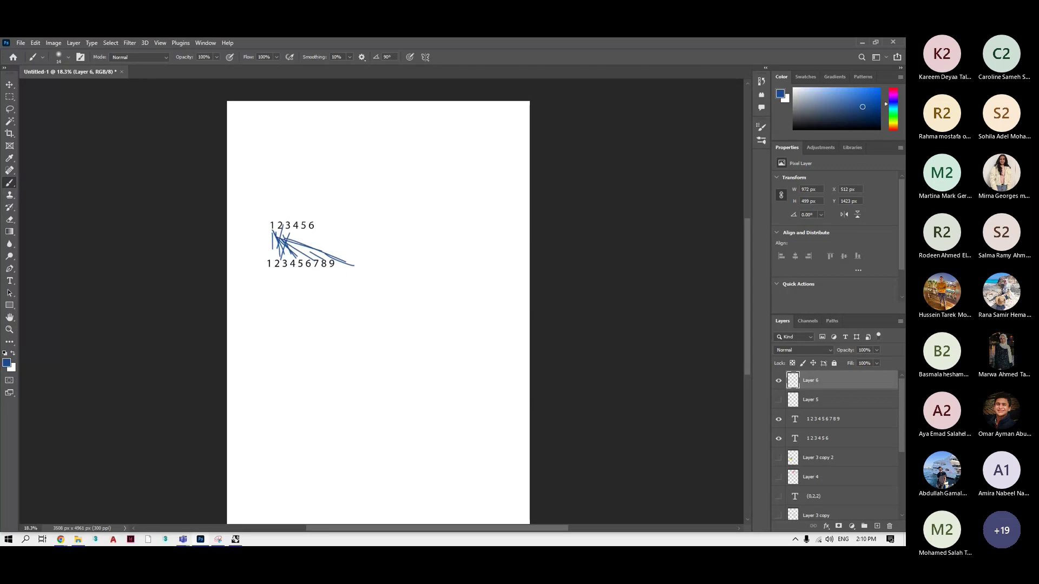
# Hide the cross-reference lines and brush longest-list matching on a new layer, pairing numbers in order and fanning 6 to the remaining lower numbers.
pyautogui.click(779, 380)
pyautogui.click(874, 527)
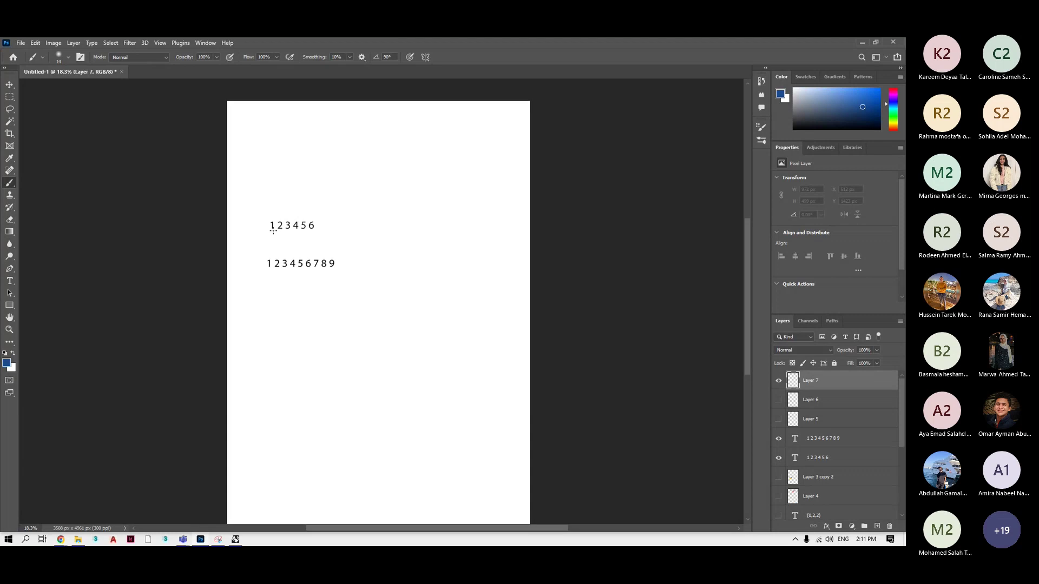
pyautogui.moveTo(272, 227); pyautogui.dragTo(272, 243)
pyautogui.moveTo(279, 236)
pyautogui.mouseDown()
pyautogui.moveTo(279, 259)
pyautogui.moveTo(302, 250)
pyautogui.mouseUp()
pyautogui.moveTo(310, 231)
pyautogui.mouseDown()
pyautogui.moveTo(316, 251)
pyautogui.moveTo(335, 263)
pyautogui.moveTo(339, 255)
pyautogui.mouseUp()
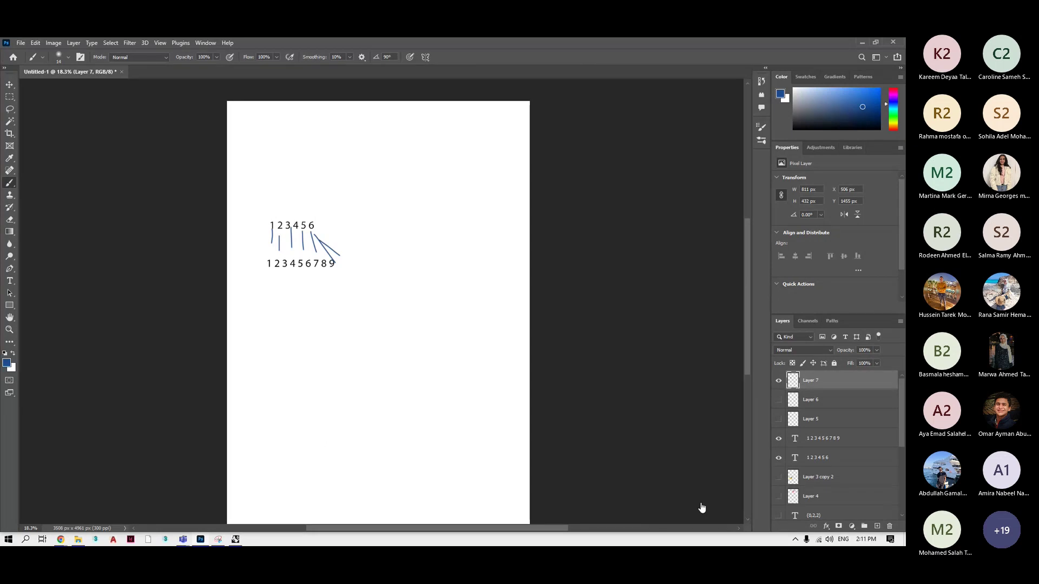
# Switch to Grasshopper and move the centroid panel to just below the number slider.
pyautogui.click(238, 541)
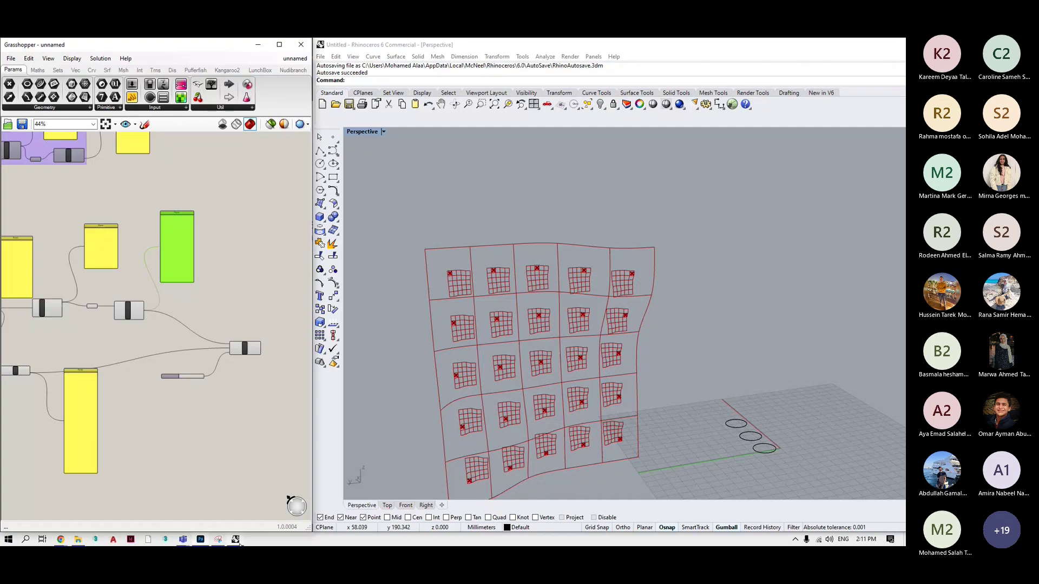
pyautogui.scroll(-1, 144, 374)
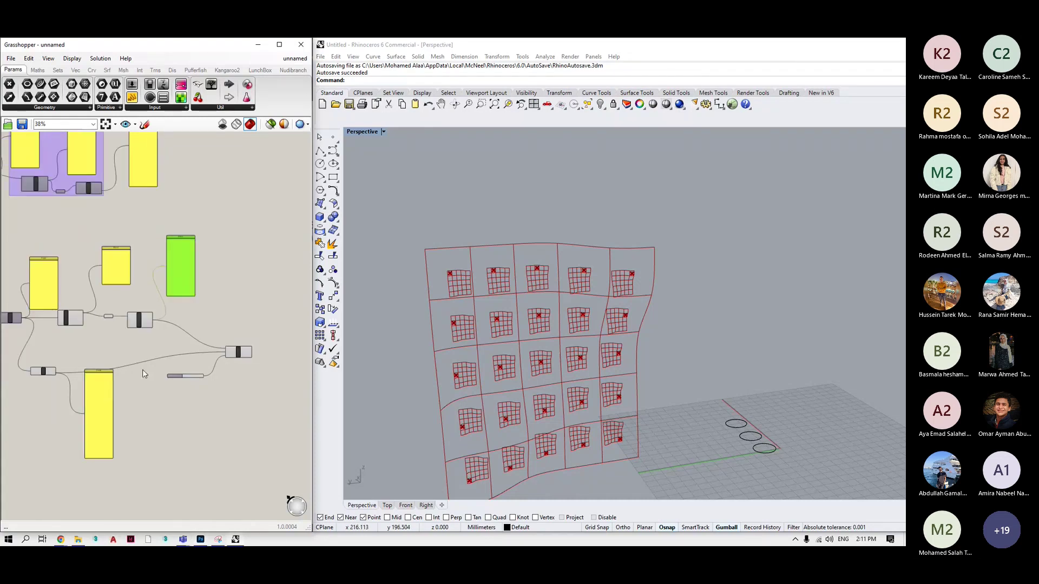
pyautogui.scroll(4, 152, 373)
pyautogui.scroll(4, 169, 368)
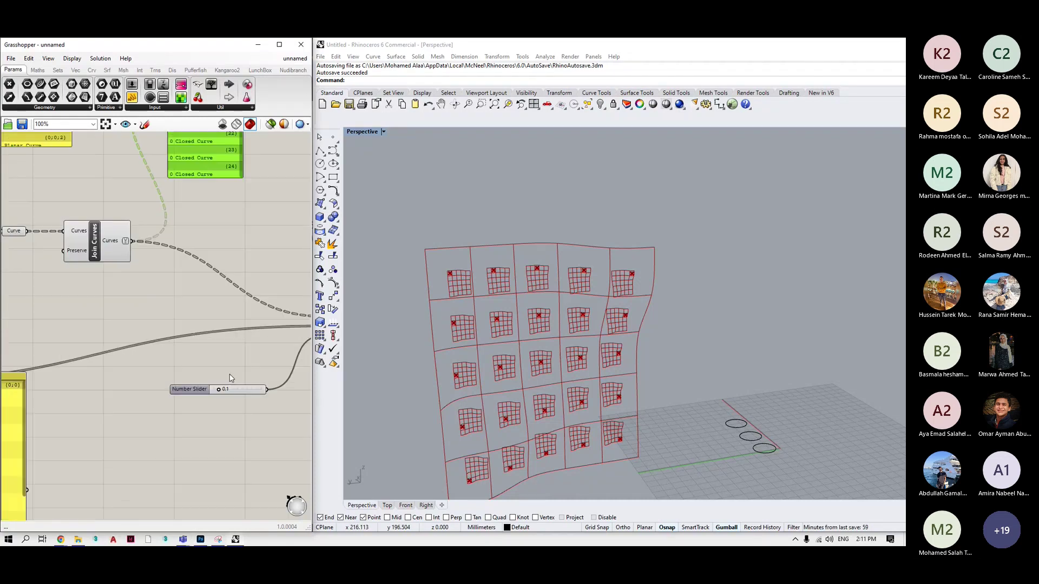
pyautogui.click(172, 394)
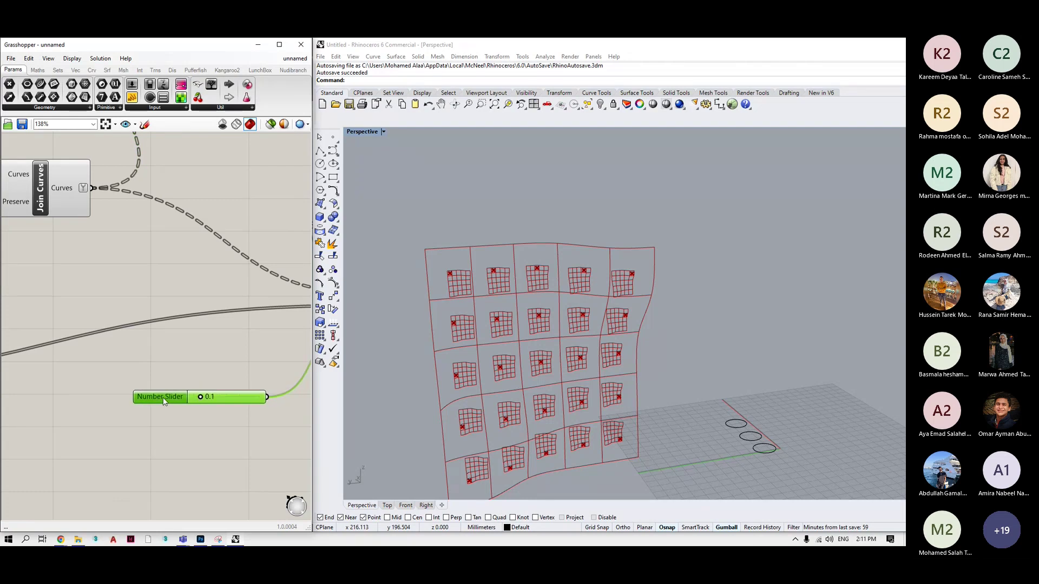
pyautogui.scroll(-6, 173, 357)
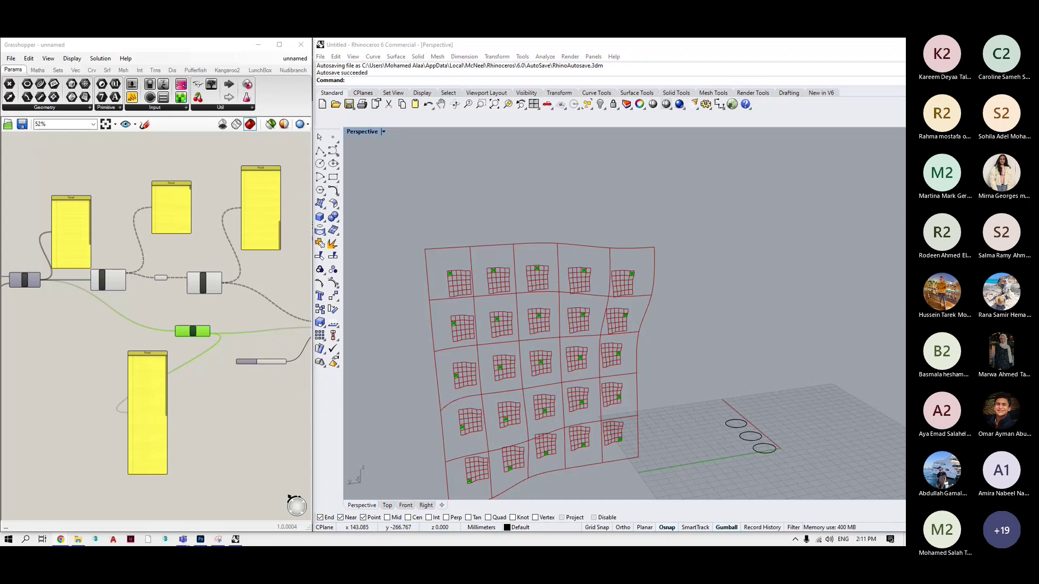
pyautogui.click(211, 418)
pyautogui.scroll(3, 162, 365)
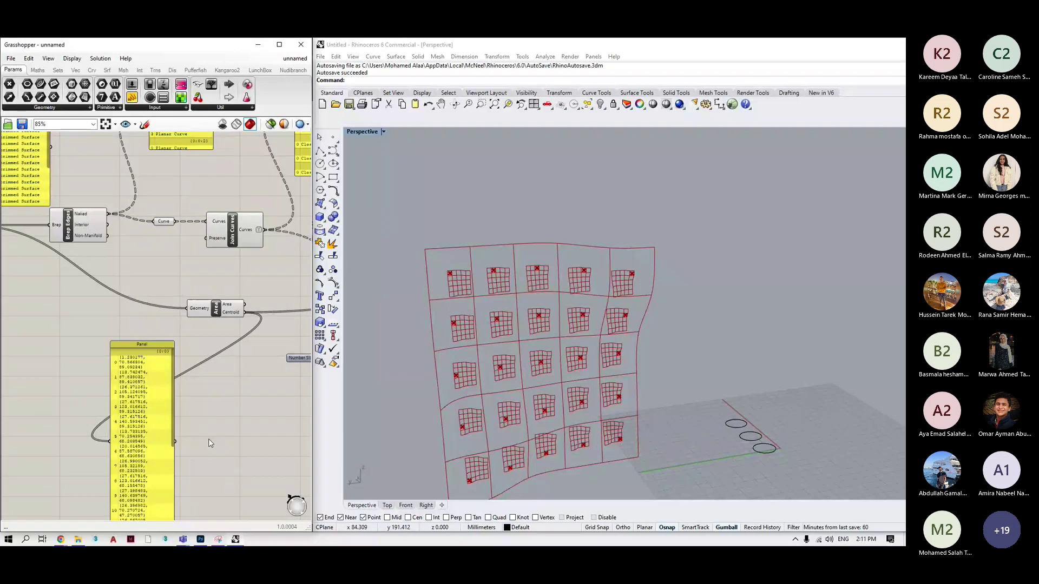
pyautogui.moveTo(142, 346); pyautogui.dragTo(286, 391)
# Compare the branch structure in the centroid panel with the one in the joined curves panel.
pyautogui.scroll(3, 282, 381)
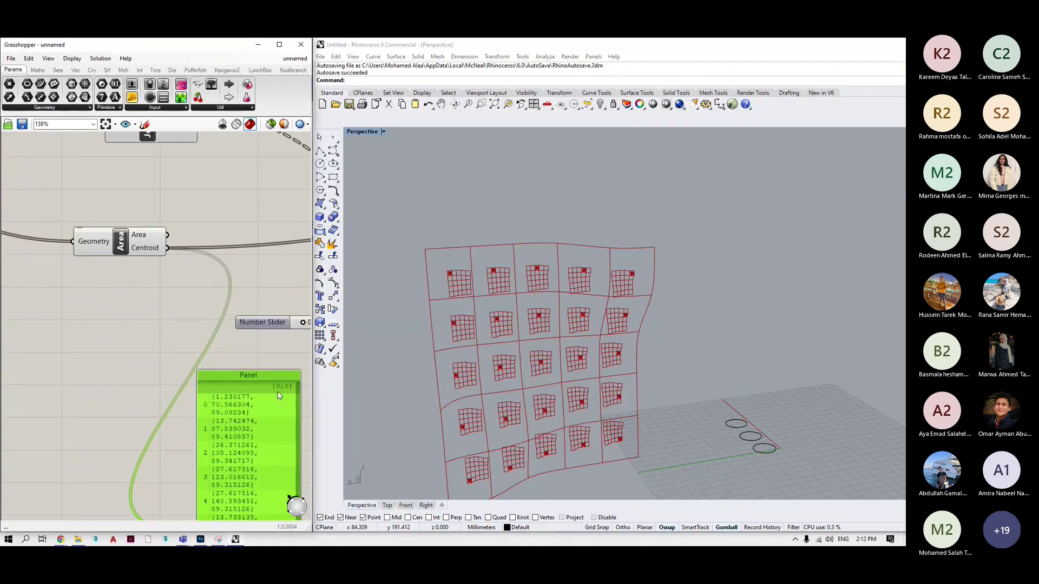
pyautogui.scroll(-5, 195, 390)
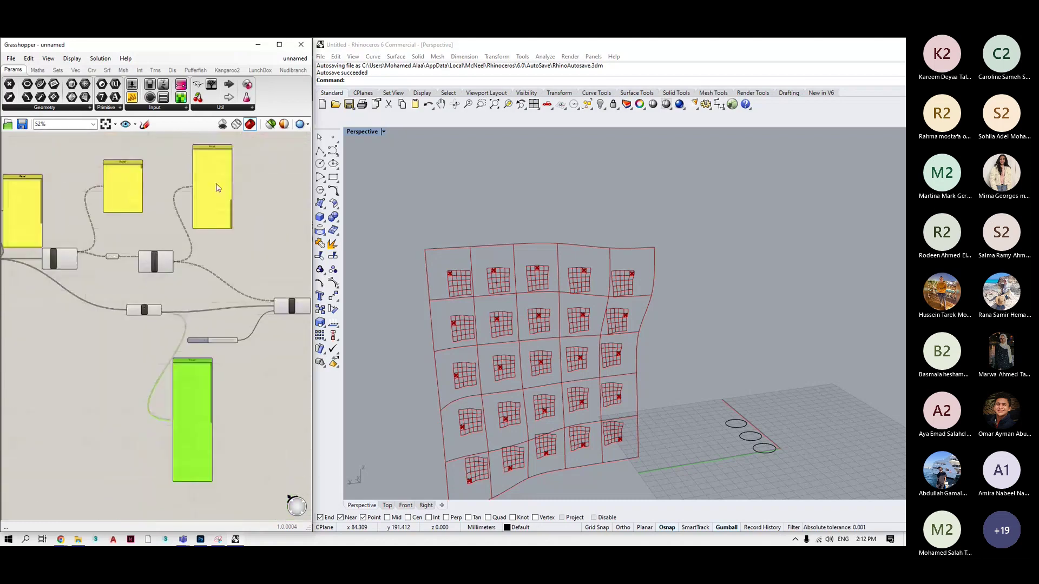
pyautogui.scroll(5, 198, 206)
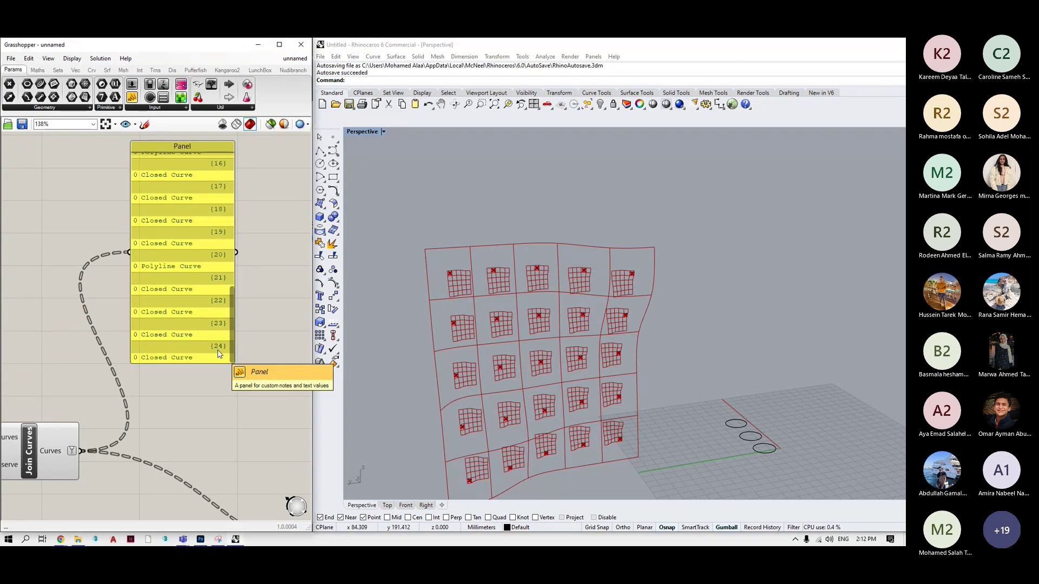
pyautogui.scroll(-3, 221, 360)
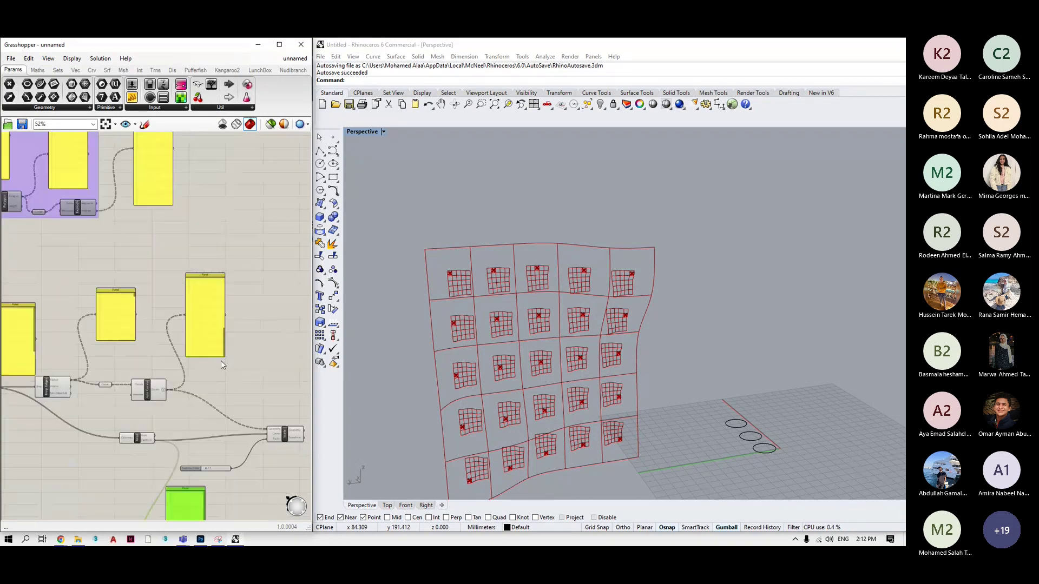
pyautogui.scroll(2, 191, 494)
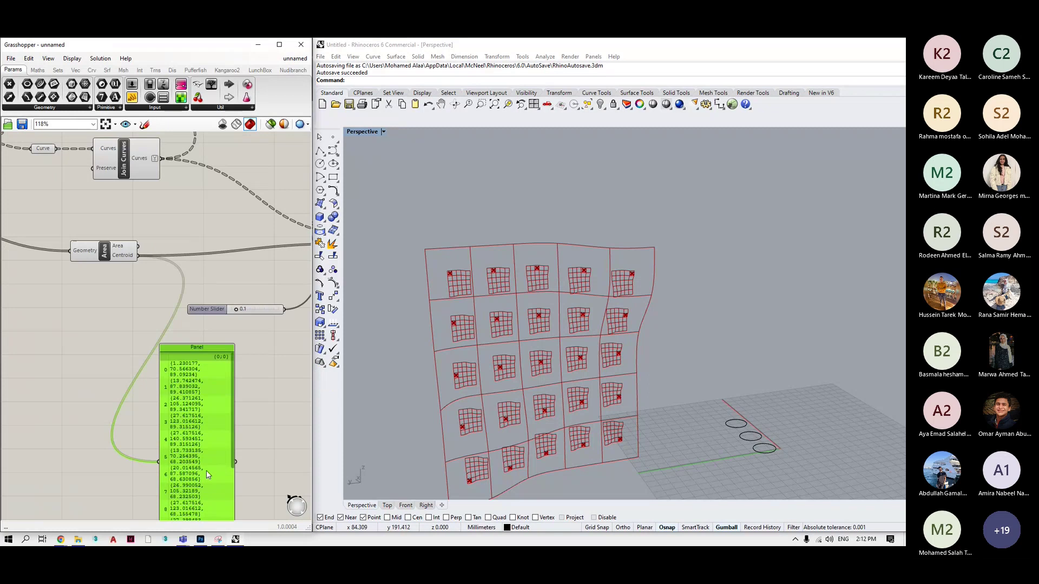
pyautogui.scroll(1, 206, 471)
pyautogui.scroll(1, 204, 437)
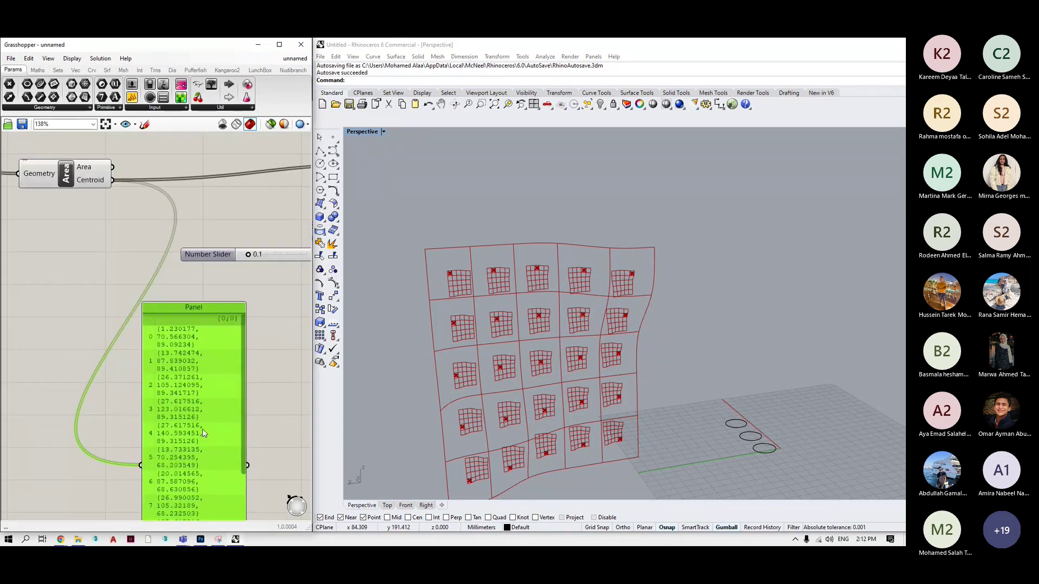
pyautogui.scroll(1, 202, 432)
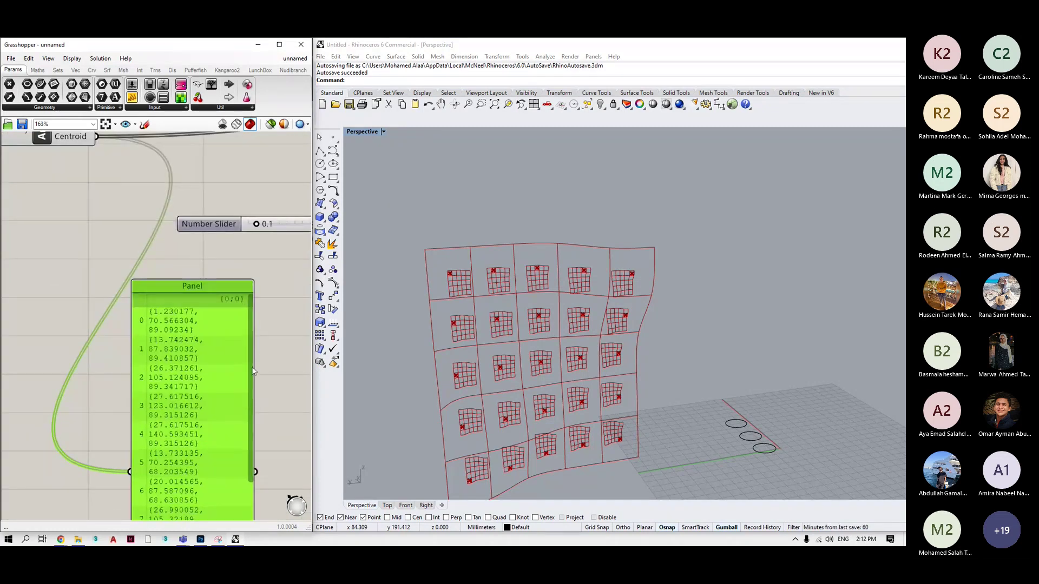
pyautogui.scroll(-5, 253, 371)
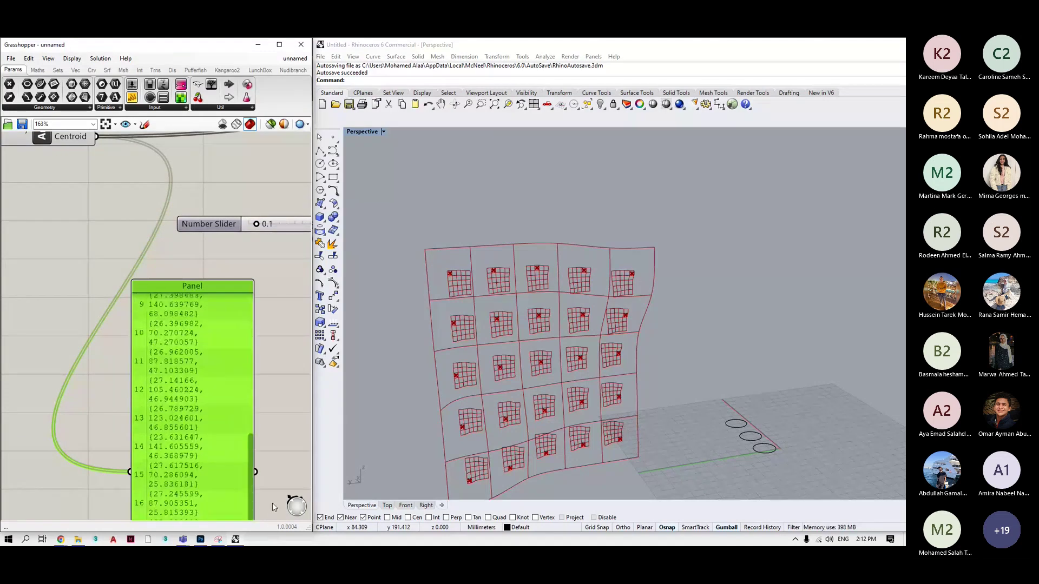
# Graft the Centroid output of the Area component and raise the scale factor slider to 0.8.
pyautogui.moveTo(112, 229); pyautogui.dragTo(121, 268, button='right')
pyautogui.moveTo(93, 178)
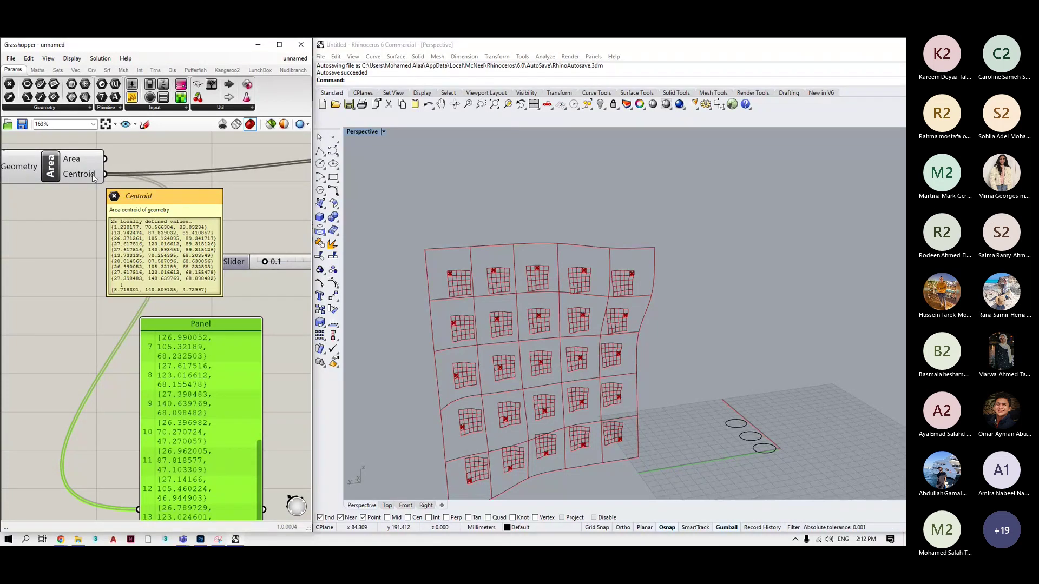
pyautogui.rightClick(92, 178)
pyautogui.click(121, 241)
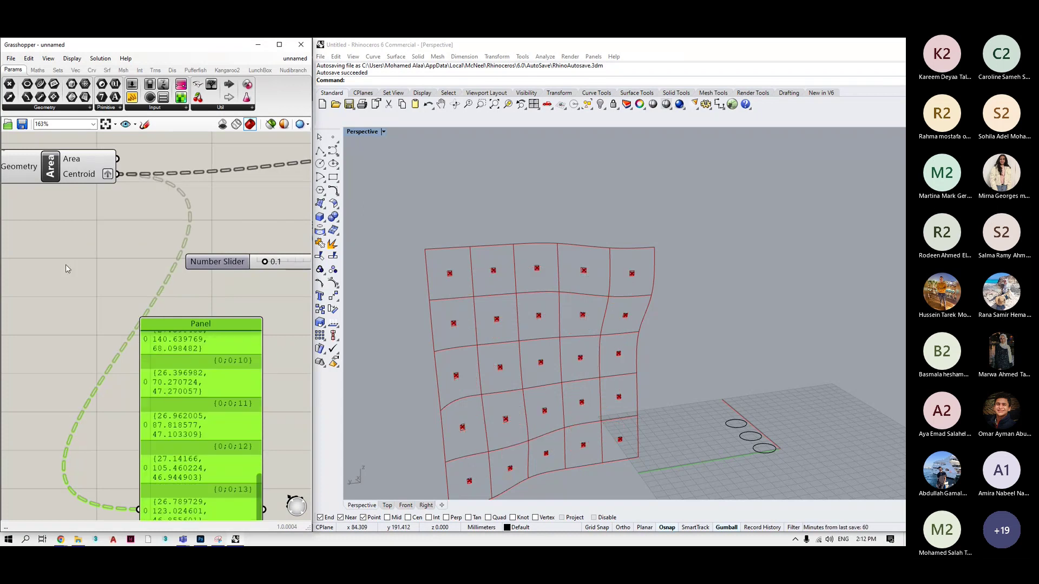
pyautogui.scroll(-2, 66, 264)
pyautogui.moveTo(225, 269); pyautogui.dragTo(272, 268)
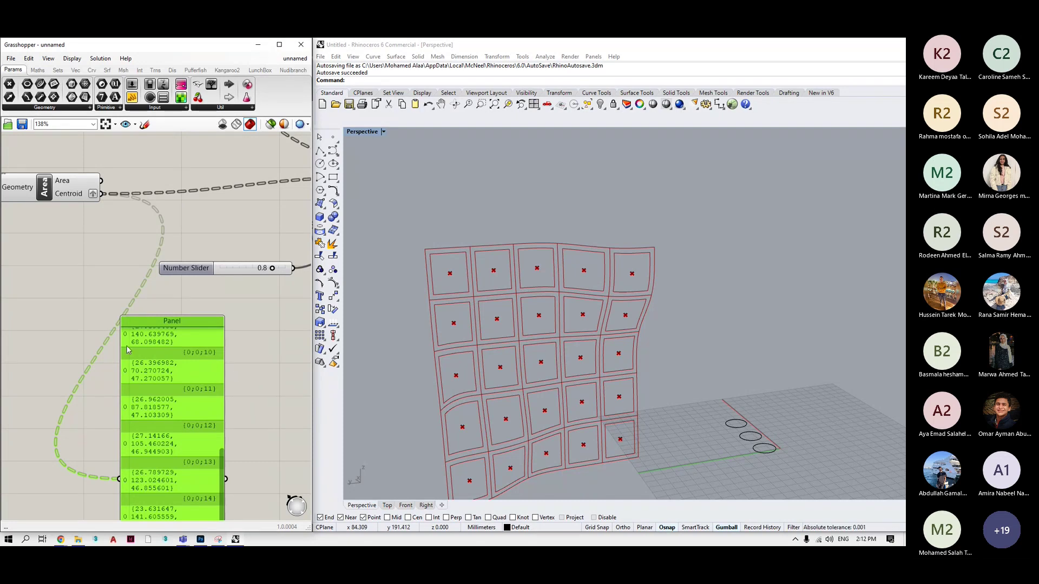
# Examine the grafted branch paths in the centroid panel and the scaled curves' wiring.
pyautogui.scroll(3, 173, 357)
pyautogui.scroll(-3, 199, 342)
pyautogui.scroll(5, 234, 359)
pyautogui.scroll(1, 233, 341)
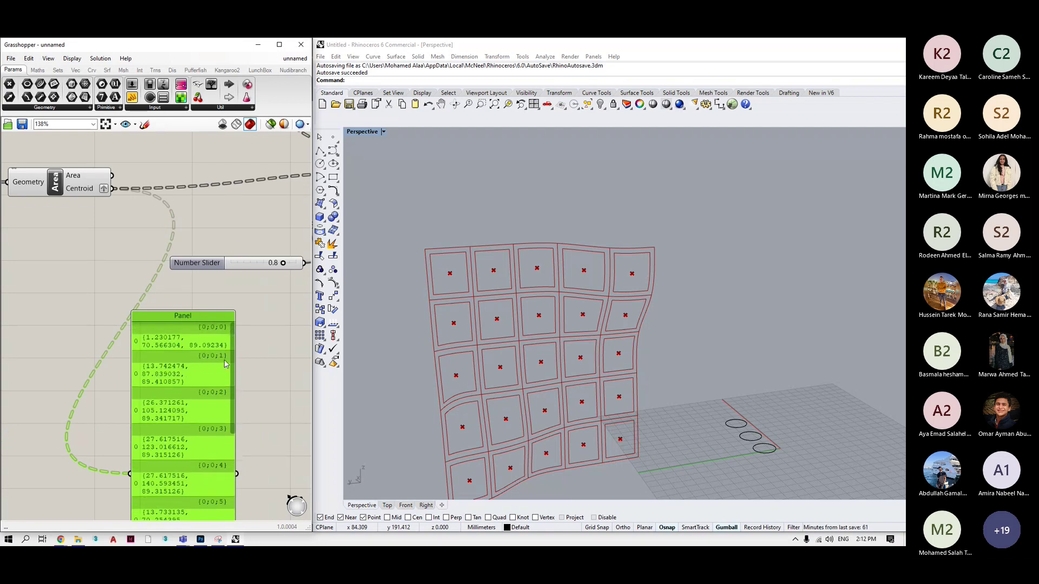
pyautogui.scroll(-3, 147, 300)
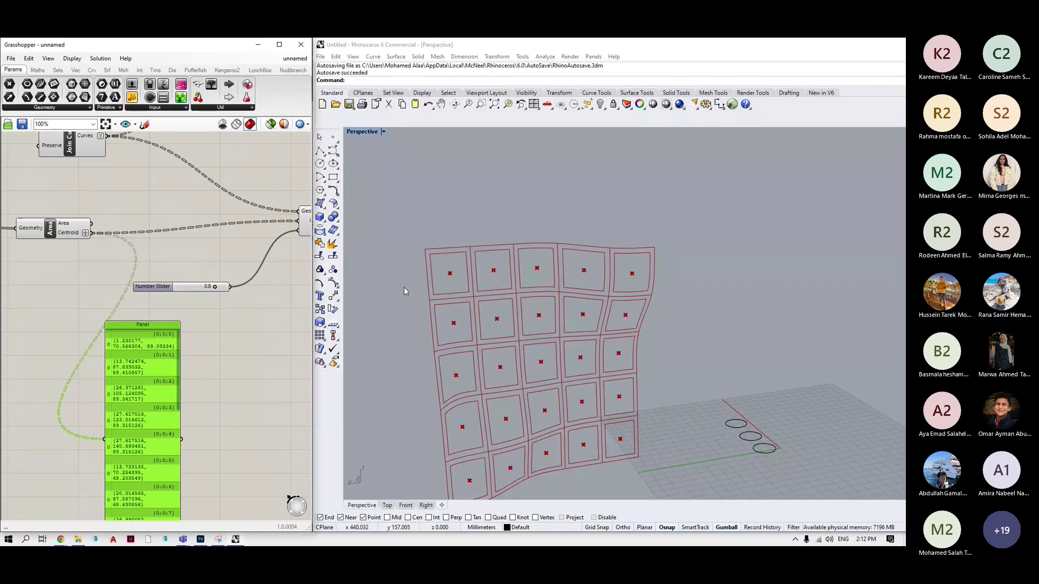
pyautogui.scroll(-3, 221, 349)
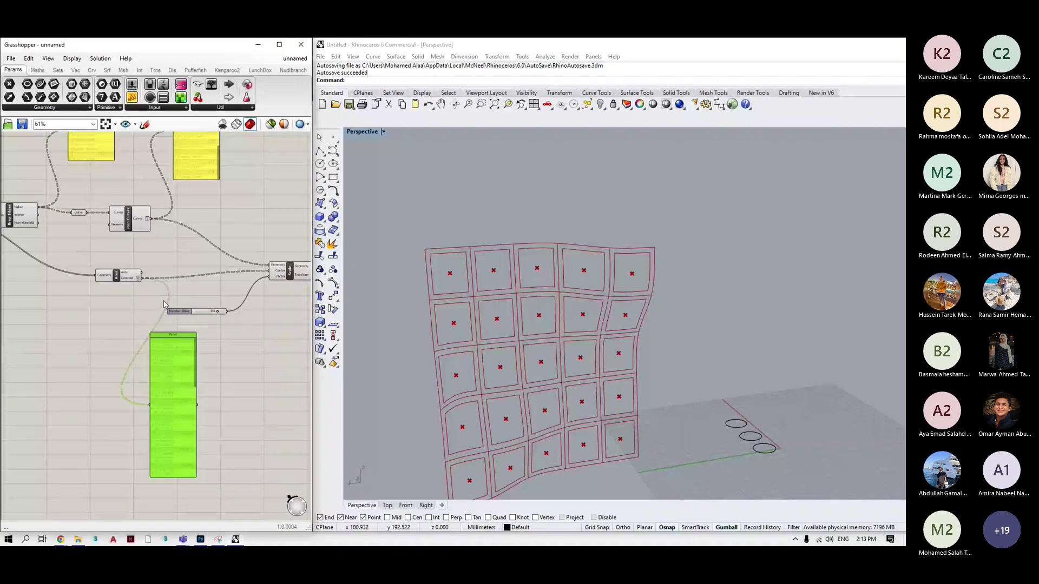
pyautogui.scroll(-2, 155, 296)
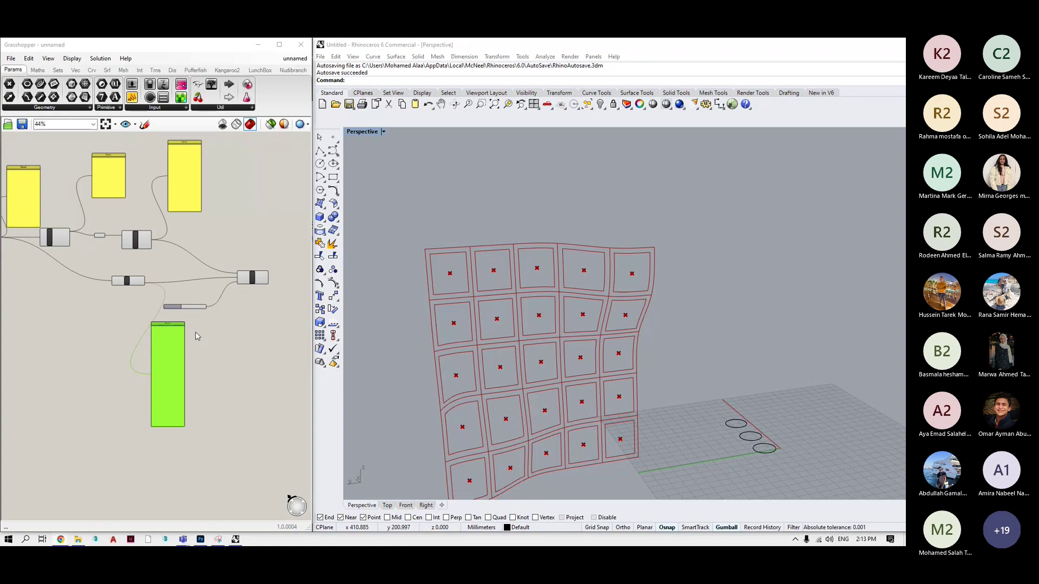
# Turn the graft on the Area component's Centroid output off and back on to compare its effect on the scaled curves.
pyautogui.scroll(3, 195, 332)
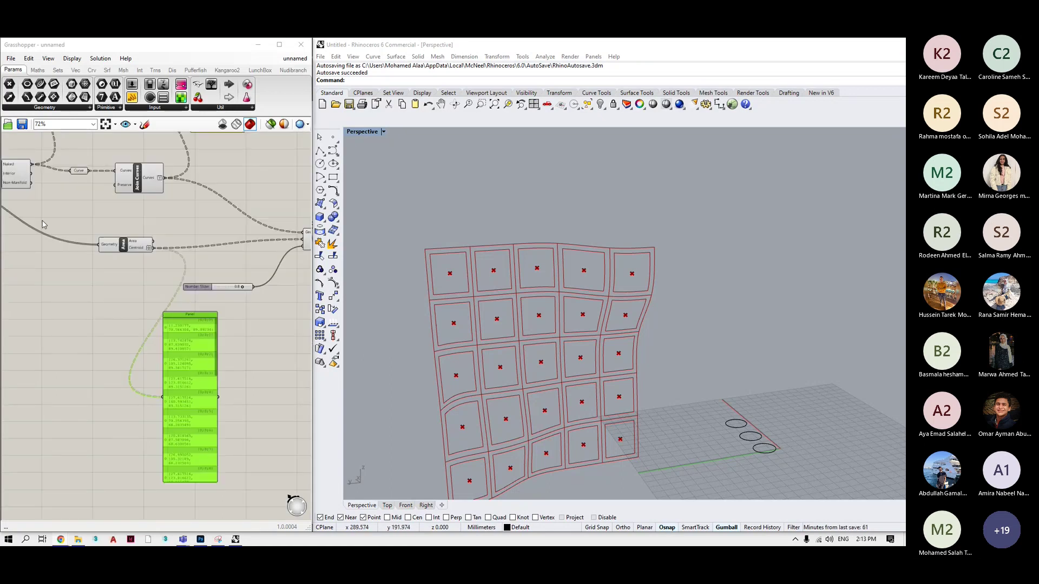
pyautogui.rightClick(150, 248)
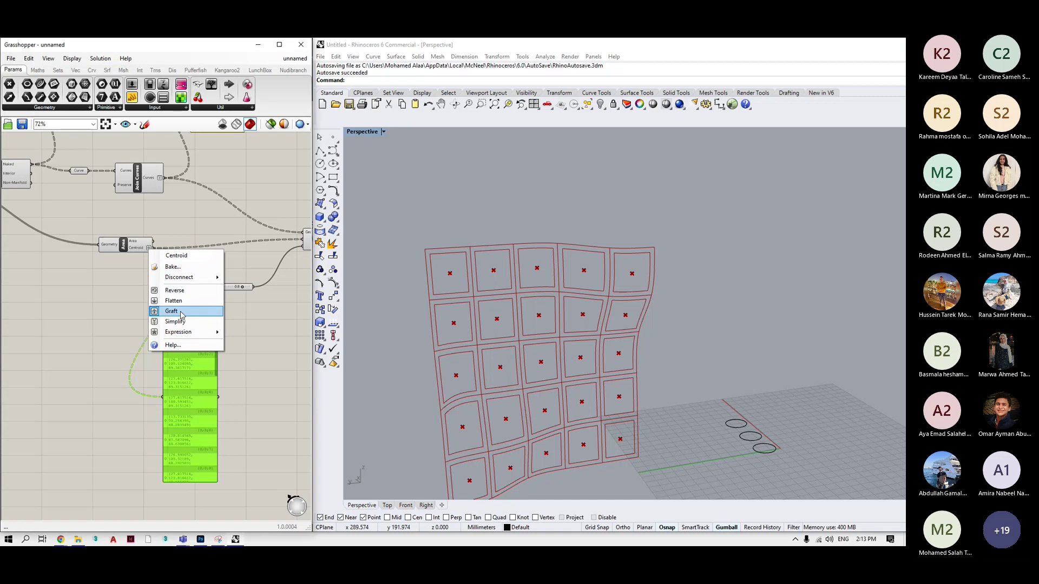
pyautogui.click(171, 312)
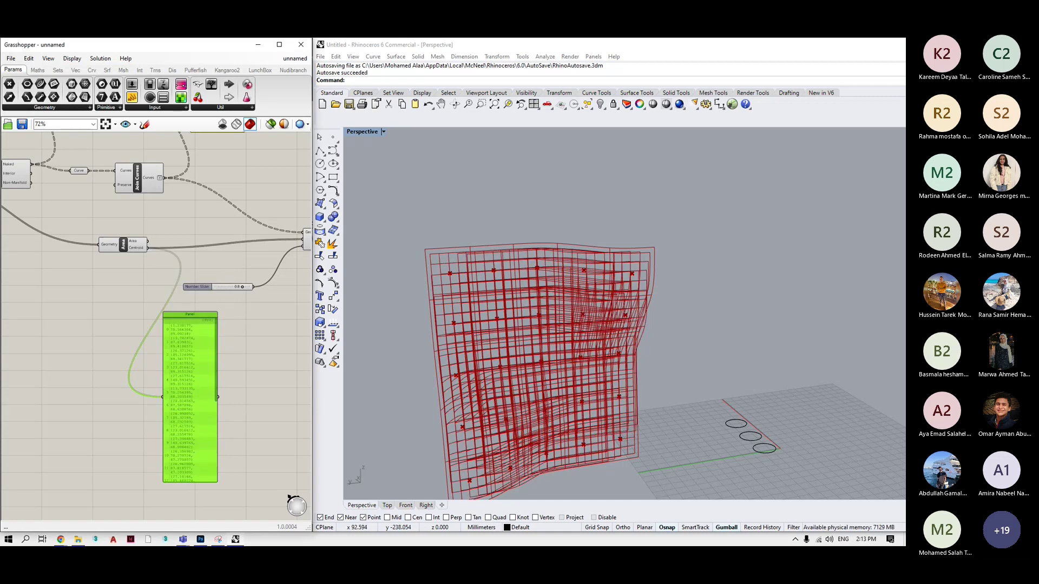
pyautogui.press('F3')
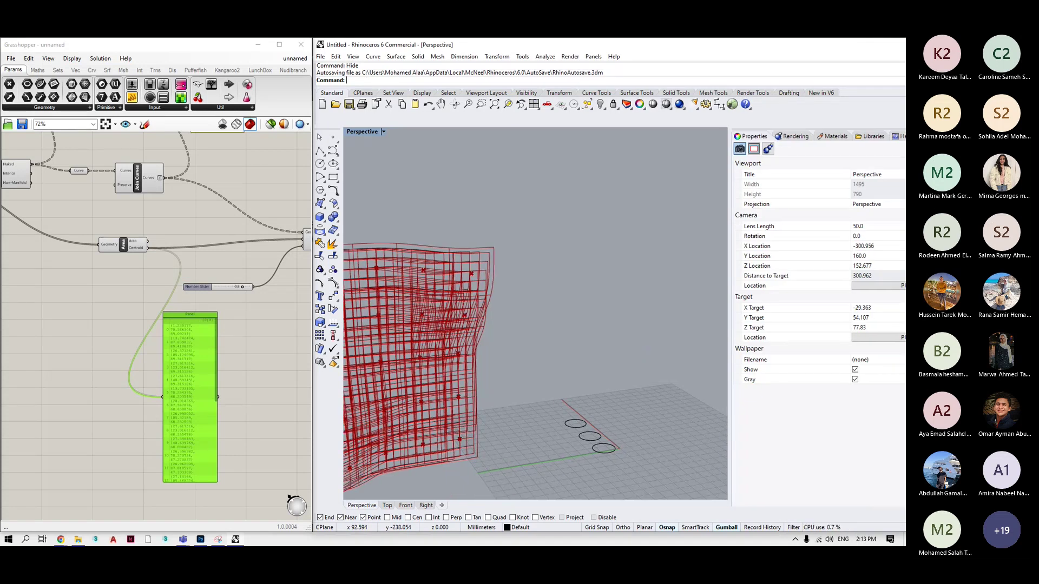
pyautogui.press('F3')
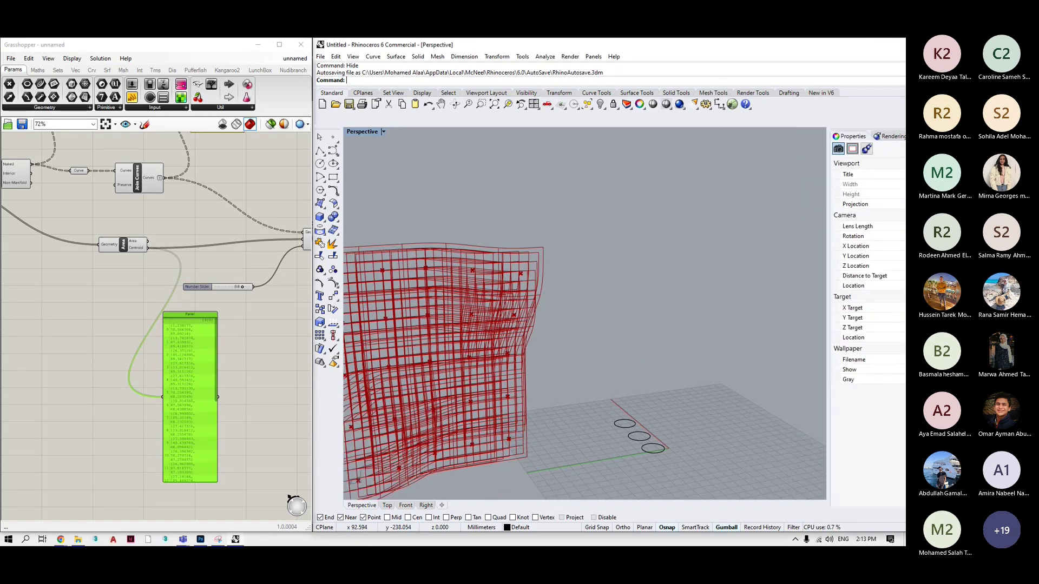
pyautogui.moveTo(497, 308); pyautogui.dragTo(563, 303, button='right')
pyautogui.click(138, 246)
pyautogui.rightClick(138, 248)
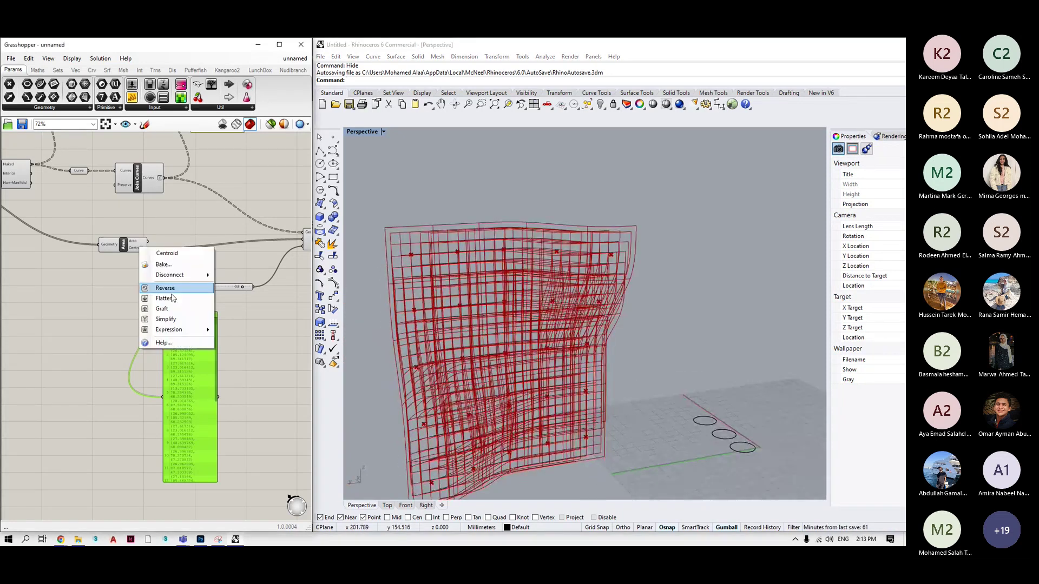
pyautogui.click(174, 310)
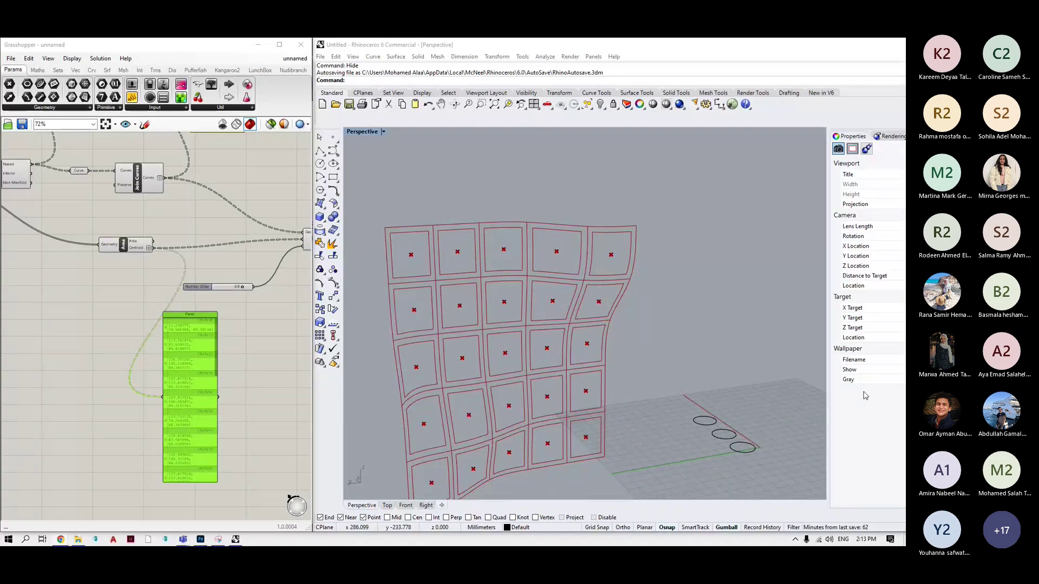
# Add a Loft component and connect the Scale component's Geometry output to its Curves input.
pyautogui.scroll(-2, 231, 295)
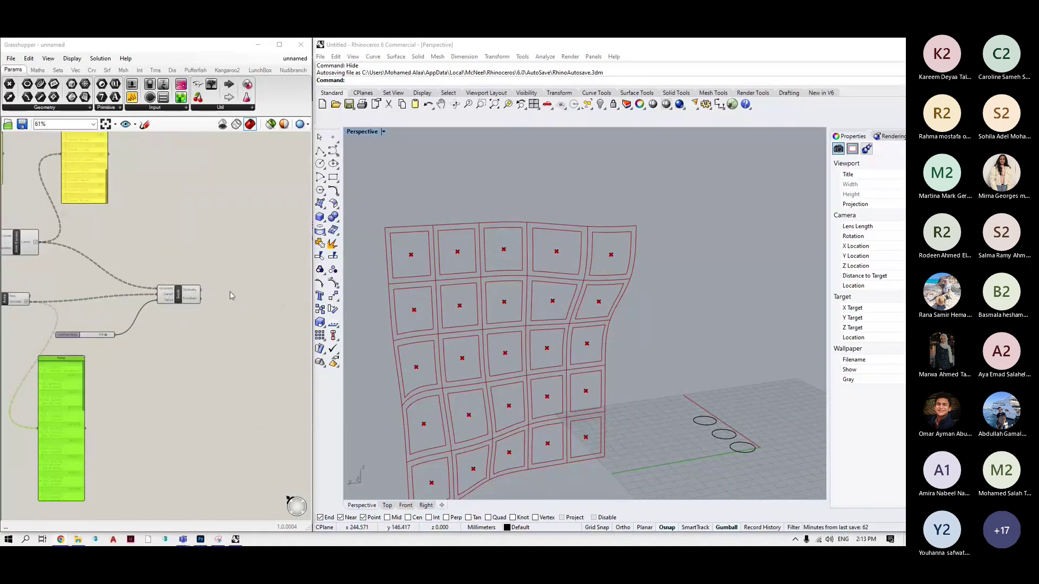
pyautogui.doubleClick(231, 295)
pyautogui.write('loft')
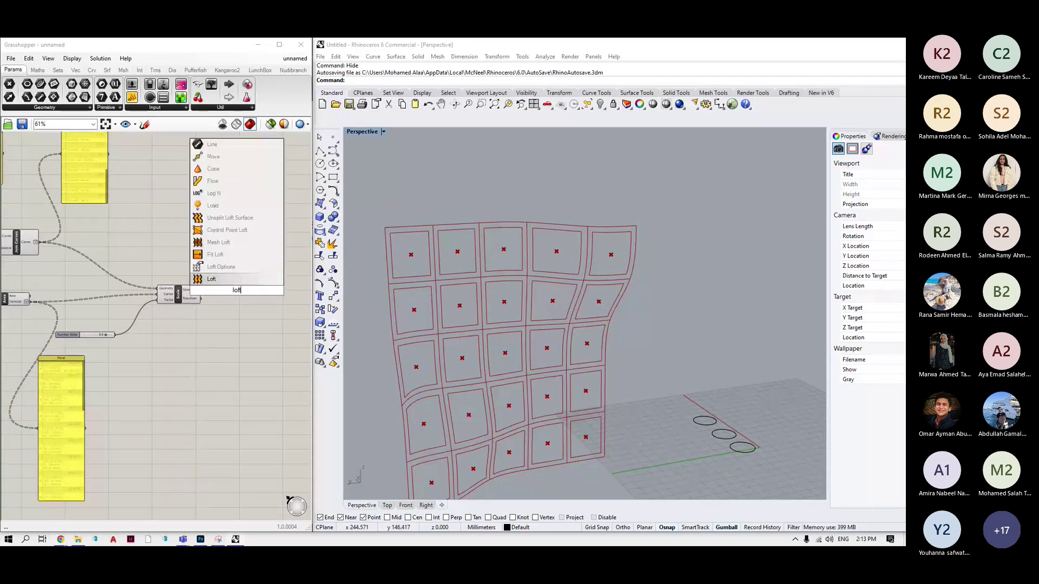
pyautogui.press('Return')
pyautogui.moveTo(201, 290); pyautogui.dragTo(226, 292)
pyautogui.moveTo(241, 293); pyautogui.dragTo(254, 302)
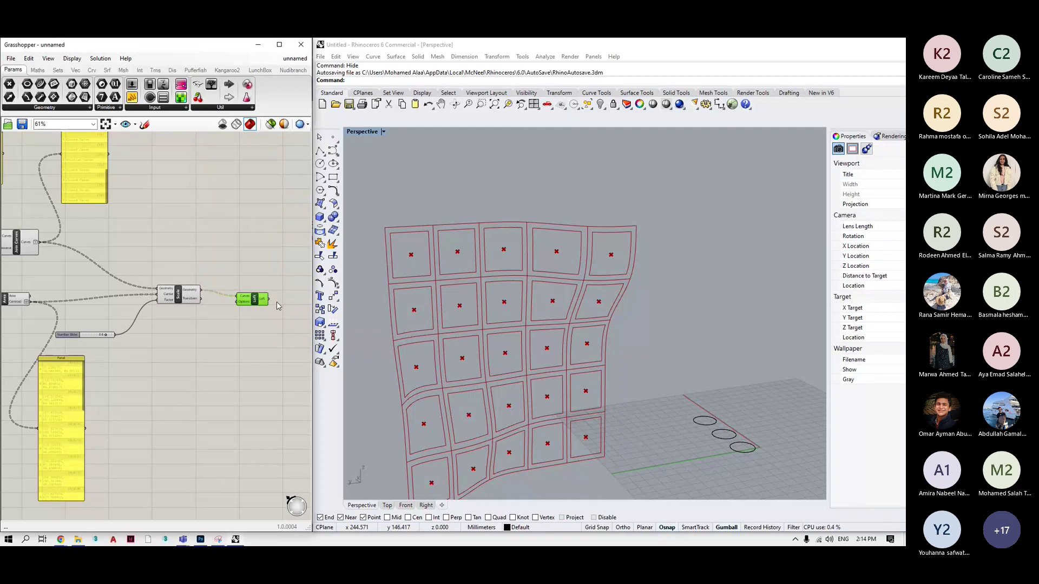
# Move the Loft component farther away from the Scale component to leave room between them.
pyautogui.scroll(4, 252, 299)
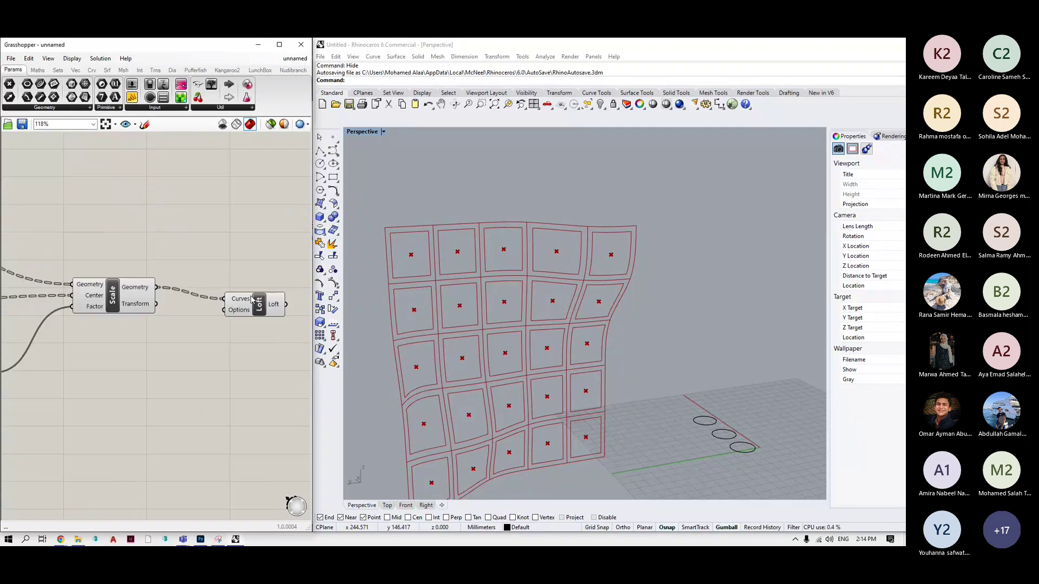
pyautogui.click(252, 299)
pyautogui.click(257, 282)
pyautogui.moveTo(256, 309); pyautogui.dragTo(256, 305)
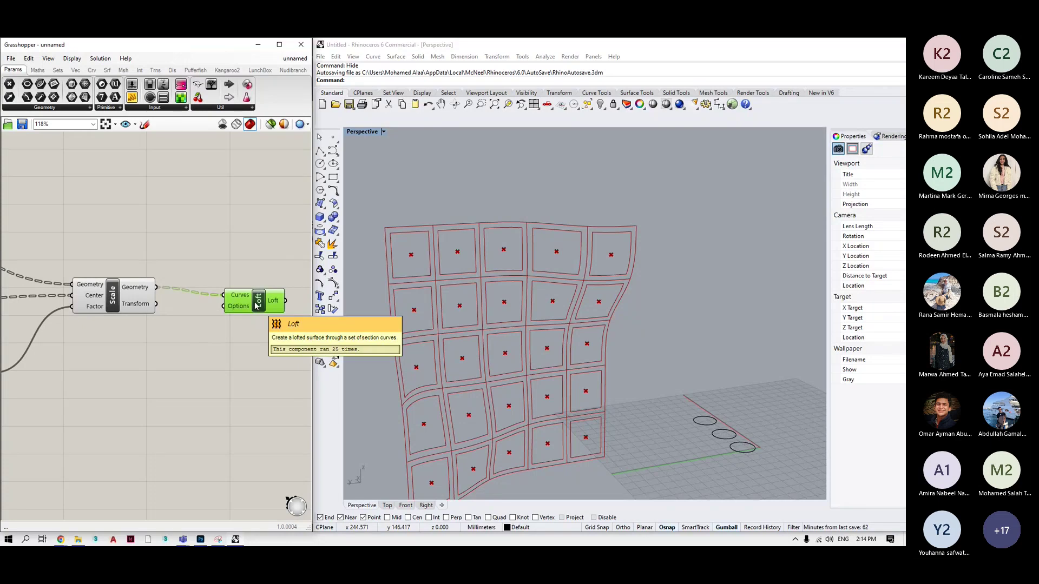
pyautogui.click(120, 298)
pyautogui.scroll(-3, 204, 295)
pyautogui.moveTo(225, 302); pyautogui.dragTo(293, 307)
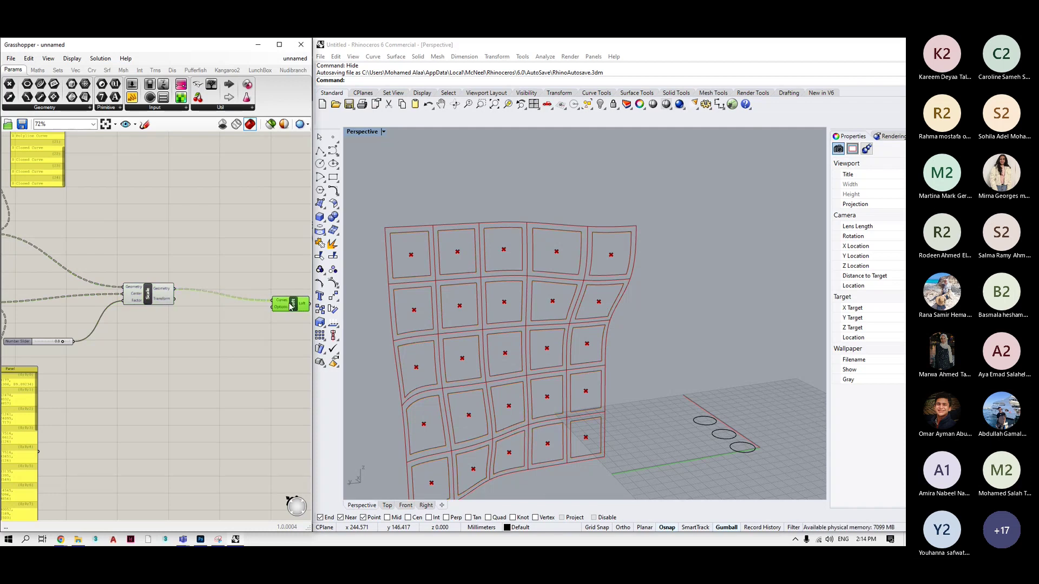
# Add the Join Curves output as a second source for the Loft's Curves input and place the Loft slightly above Scale.
pyautogui.scroll(-1, 238, 313)
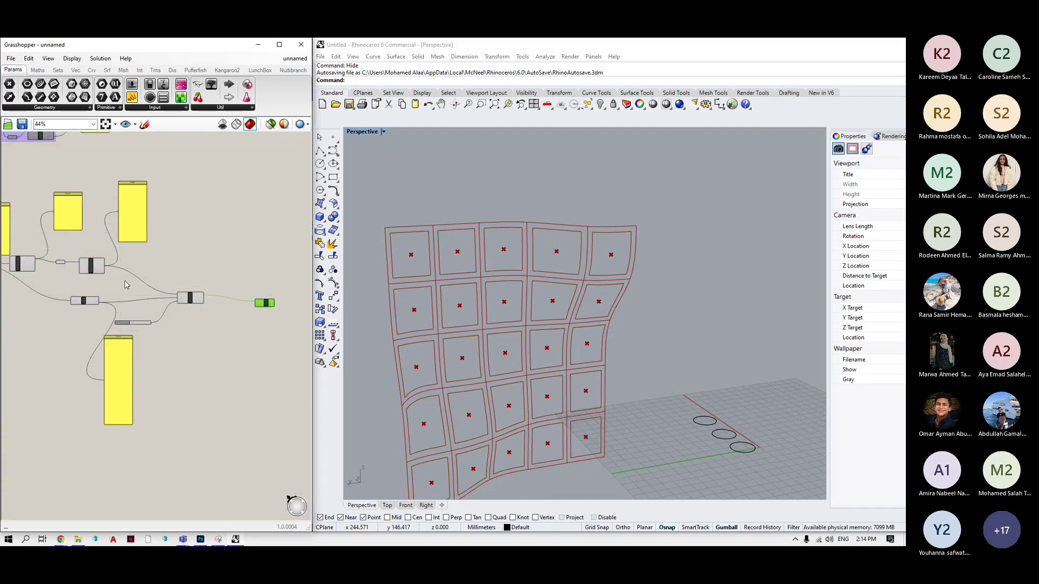
pyautogui.moveTo(125, 280); pyautogui.dragTo(116, 268, button='right')
pyautogui.scroll(-2, 183, 297)
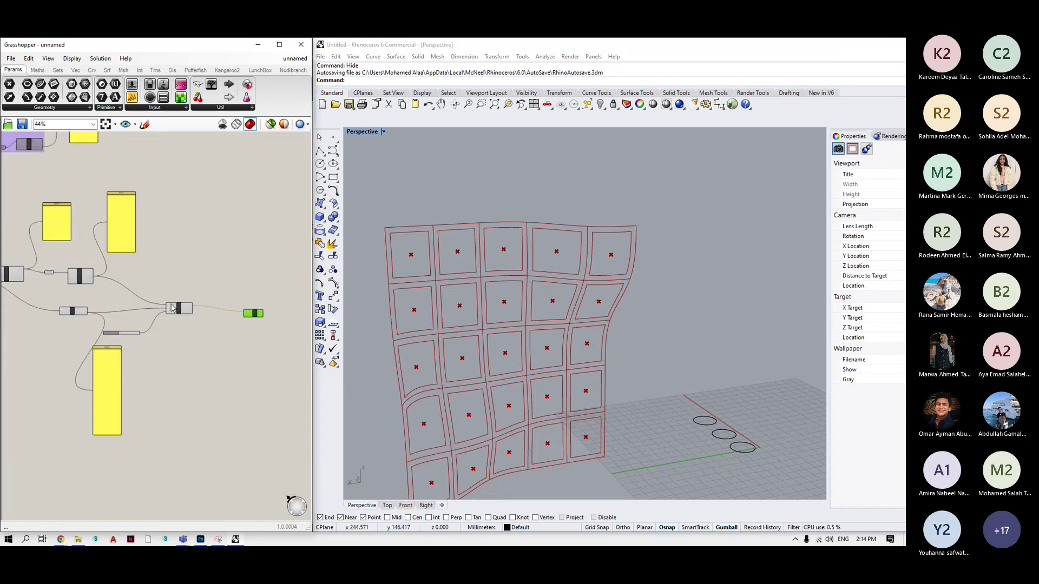
pyautogui.scroll(1, 172, 308)
pyautogui.click(172, 308)
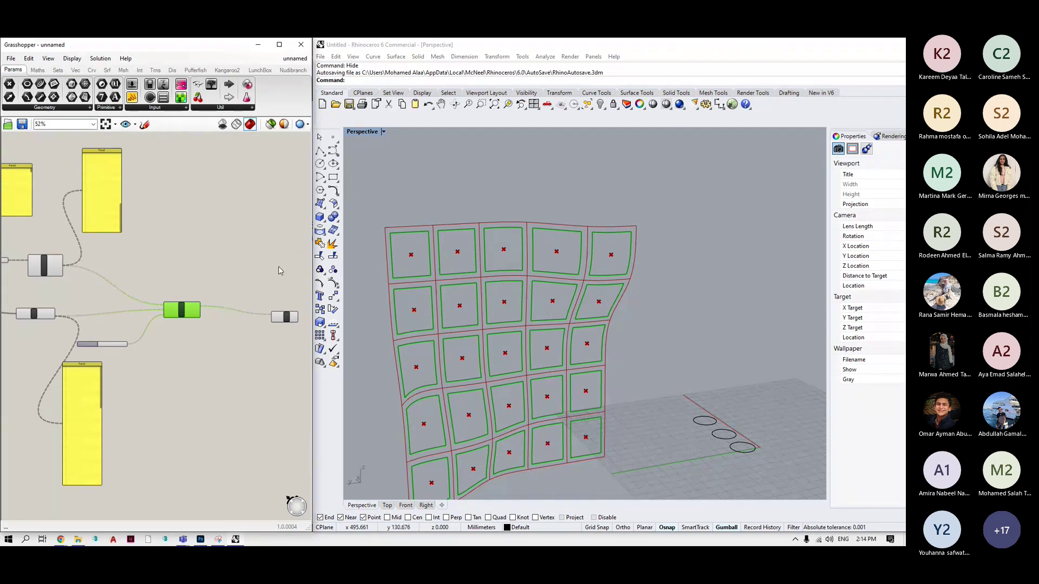
pyautogui.scroll(1, 65, 275)
pyautogui.scroll(2, 65, 276)
pyautogui.scroll(-1, 48, 271)
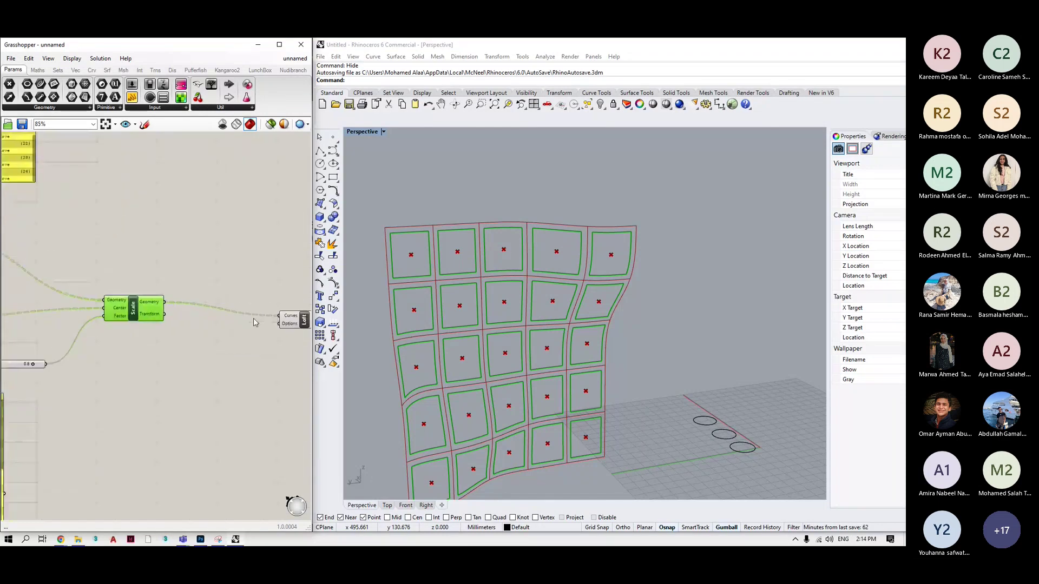
pyautogui.scroll(-1, 62, 262)
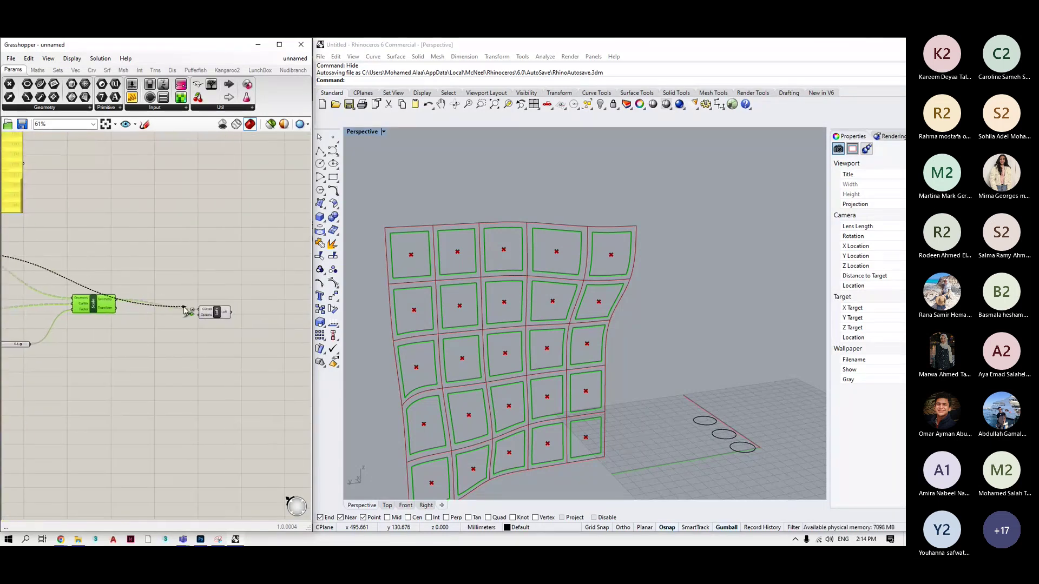
pyautogui.moveTo(214, 313); pyautogui.dragTo(236, 278)
pyautogui.click(225, 298)
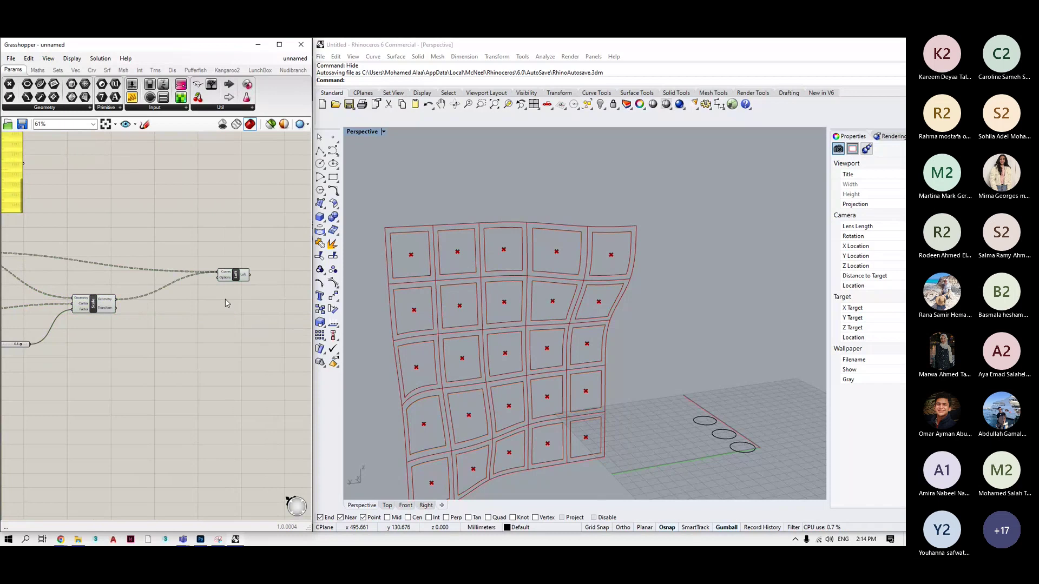
# Add a Panel above the Scale component and connect Scale's Geometry output to it.
pyautogui.scroll(3, 220, 277)
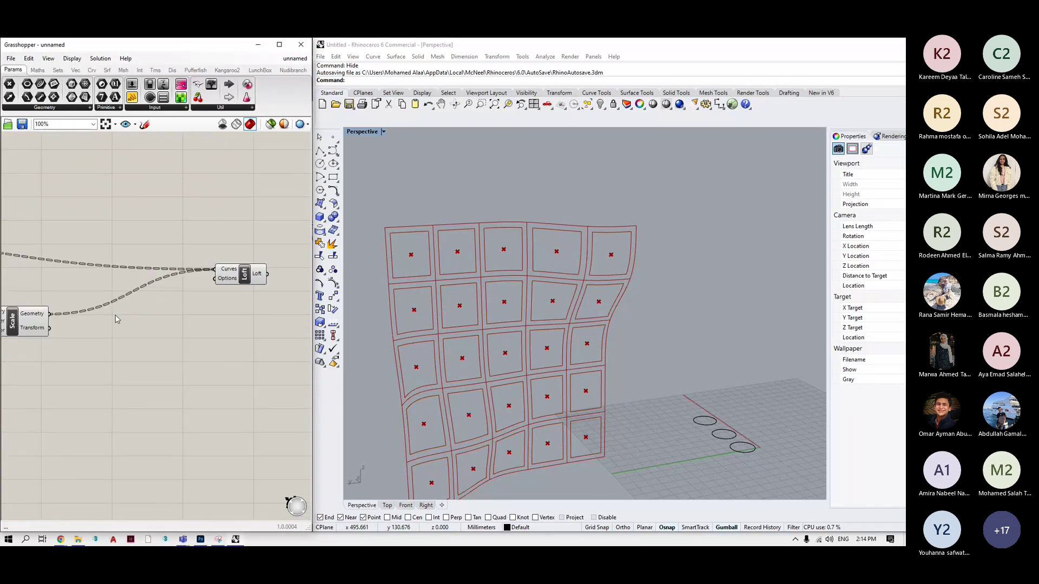
pyautogui.scroll(-2, 128, 259)
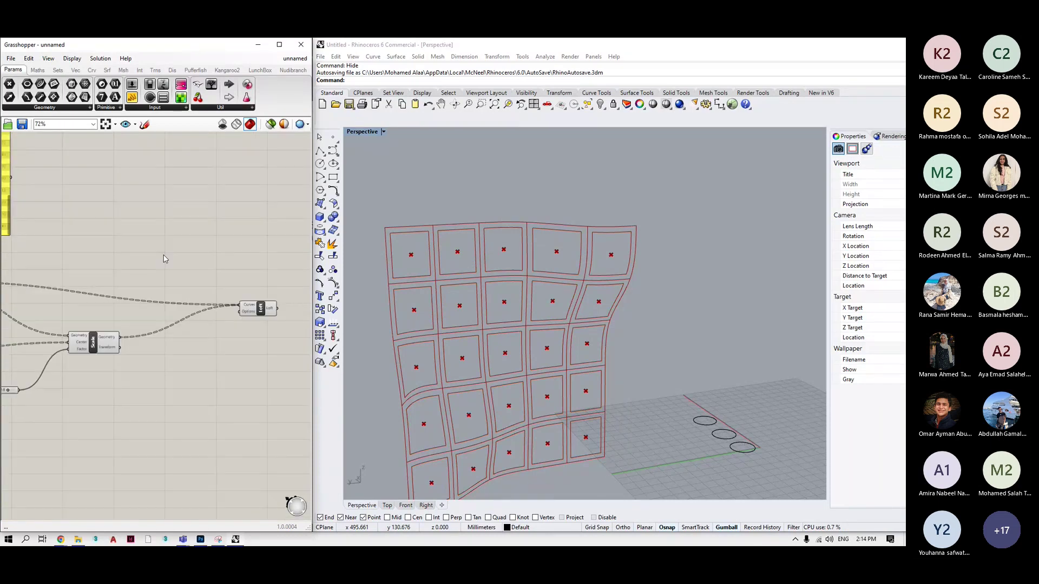
pyautogui.scroll(-1, 165, 259)
pyautogui.doubleClick(190, 244)
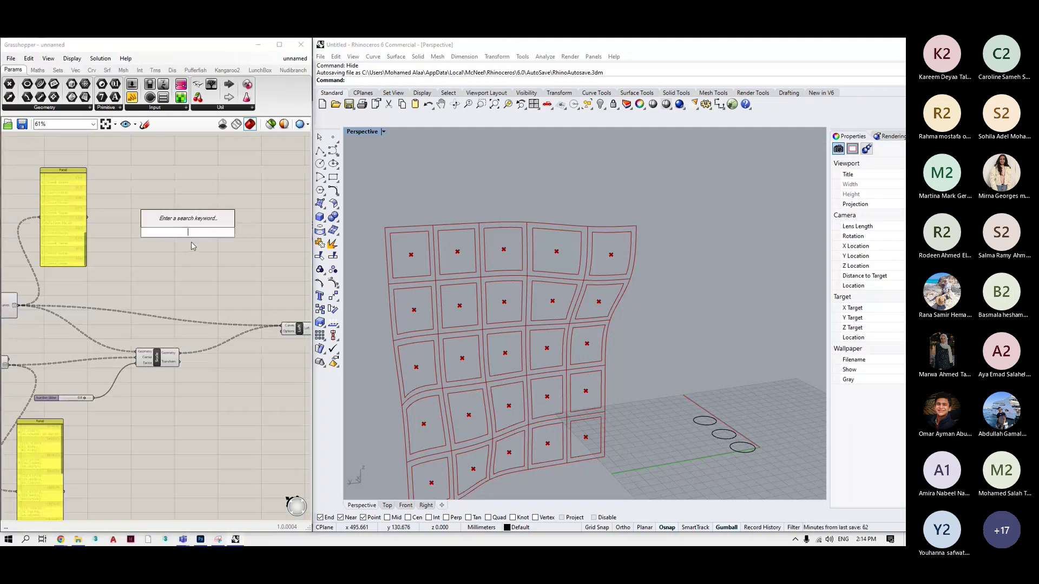
pyautogui.write('panel')
pyautogui.press('Return')
pyautogui.moveTo(172, 355); pyautogui.dragTo(202, 296)
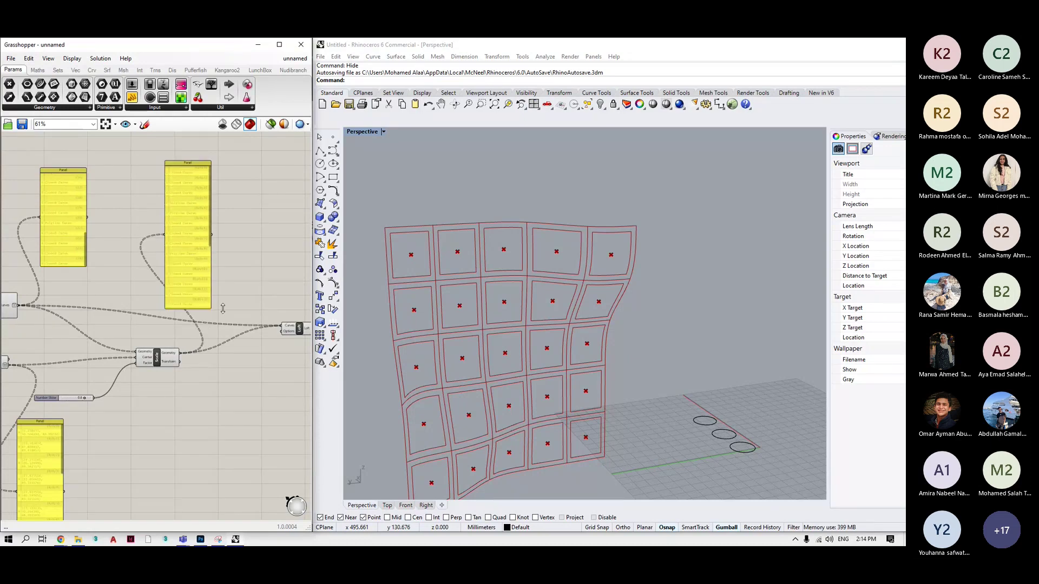
# Try simplifying the Scale component's Geometry output and moving its panel aside.
pyautogui.rightClick(174, 361)
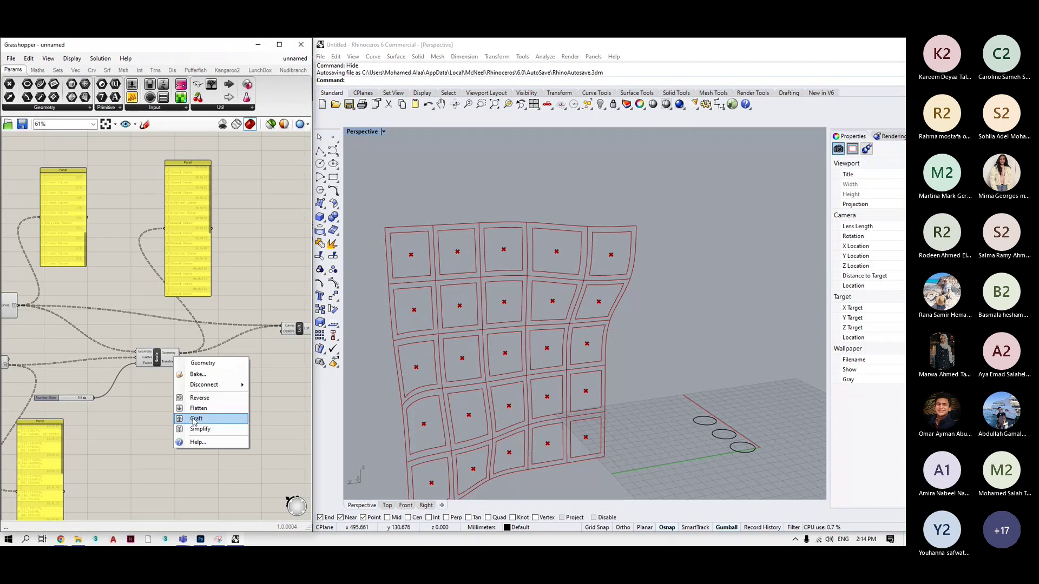
pyautogui.click(193, 405)
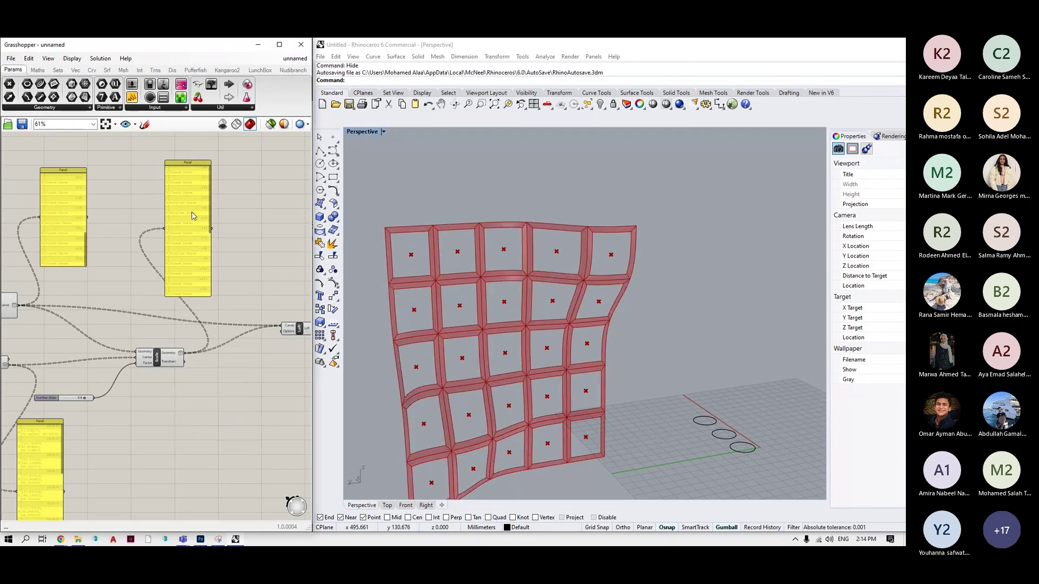
pyautogui.moveTo(189, 160); pyautogui.dragTo(233, 162)
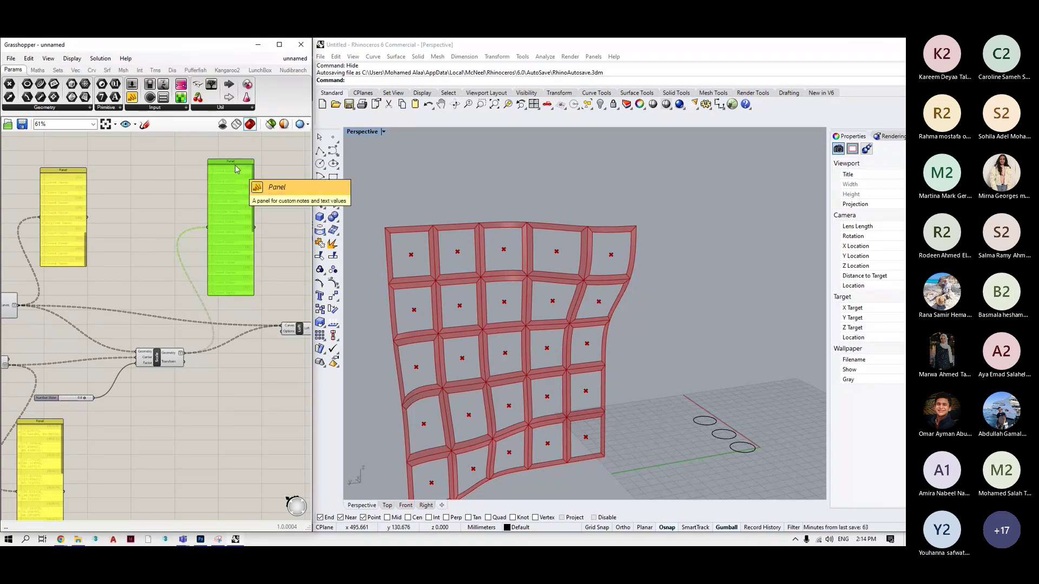
pyautogui.moveTo(235, 164); pyautogui.dragTo(192, 165)
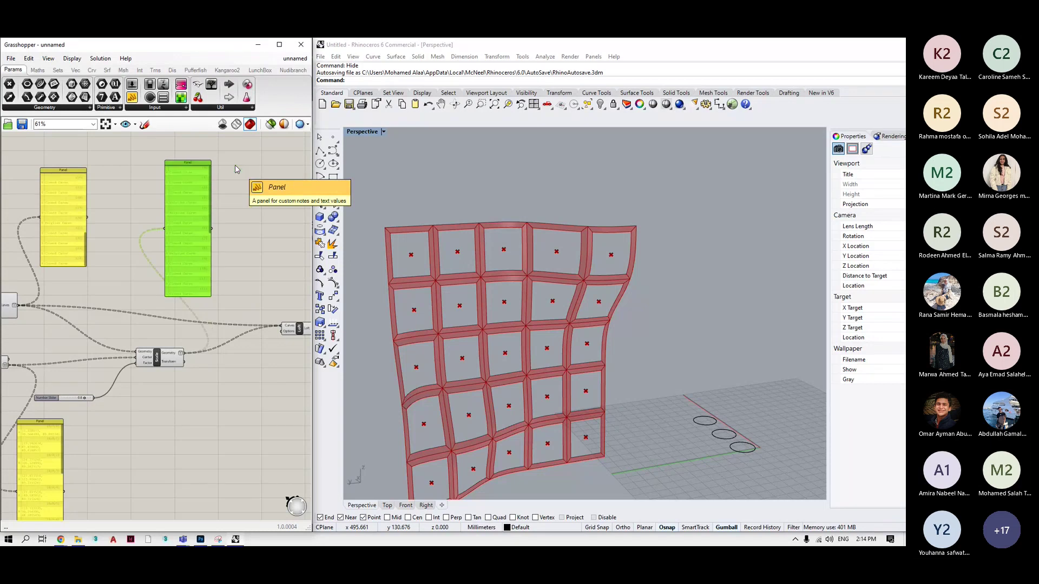
pyautogui.click(264, 269)
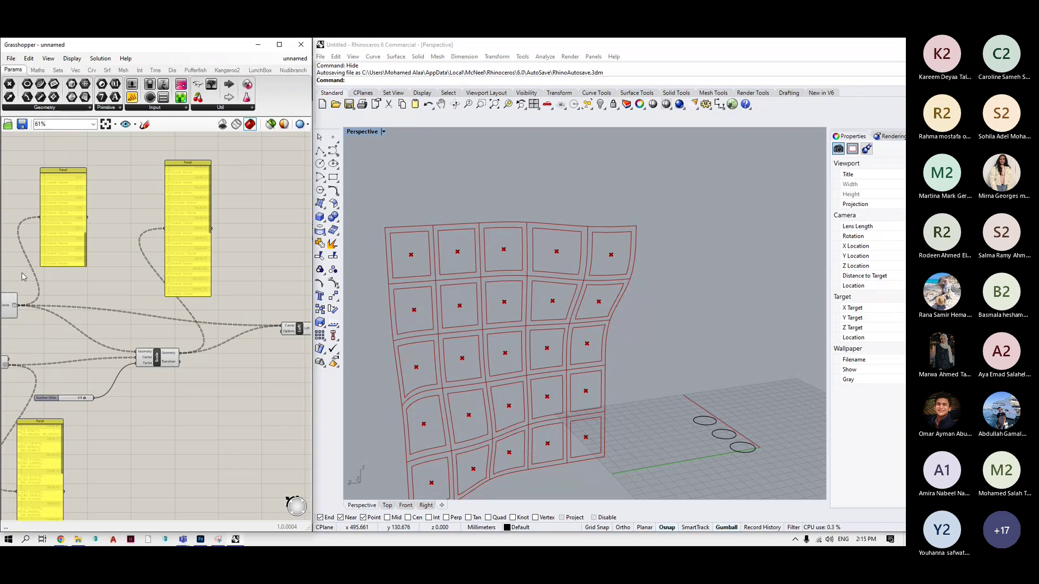
# Extend the joined curves panel downward and compare its branch paths with those in the scaled curves panel.
pyautogui.moveTo(23, 277); pyautogui.dragTo(38, 288, button='right')
pyautogui.click(93, 234)
pyautogui.middleClick(93, 234)
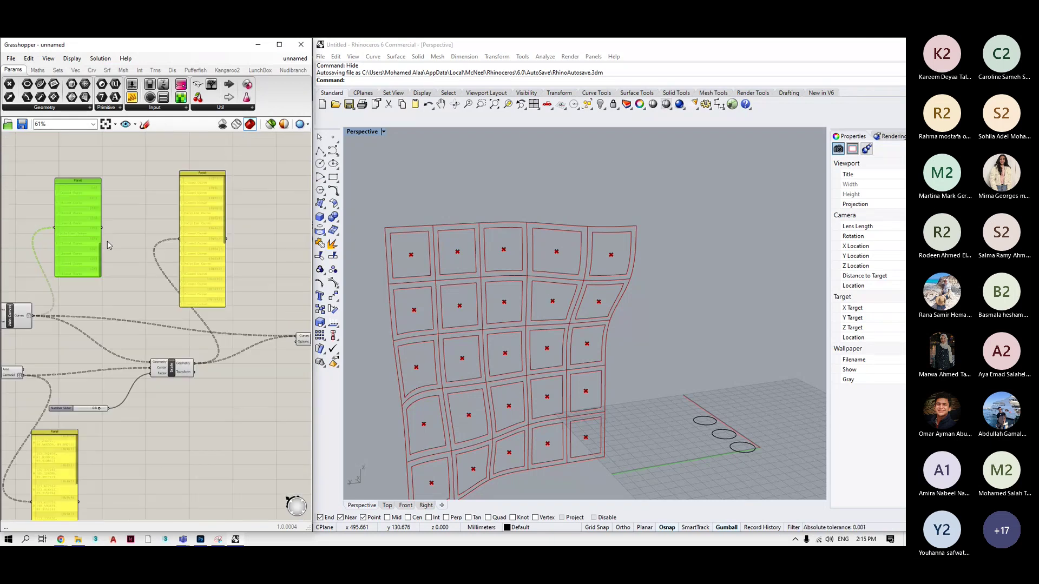
pyautogui.scroll(2, 107, 245)
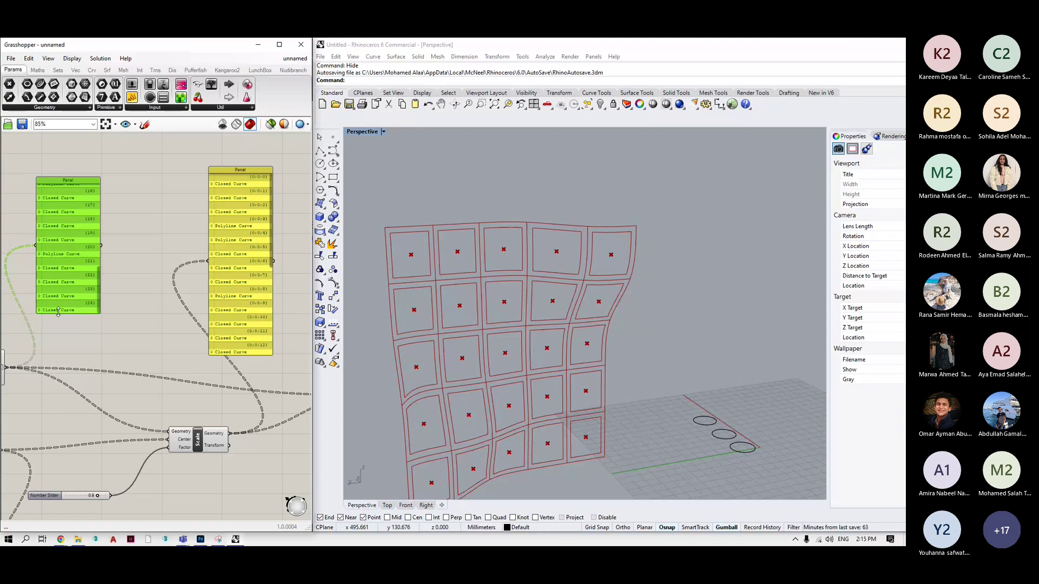
pyautogui.moveTo(58, 312); pyautogui.dragTo(70, 353)
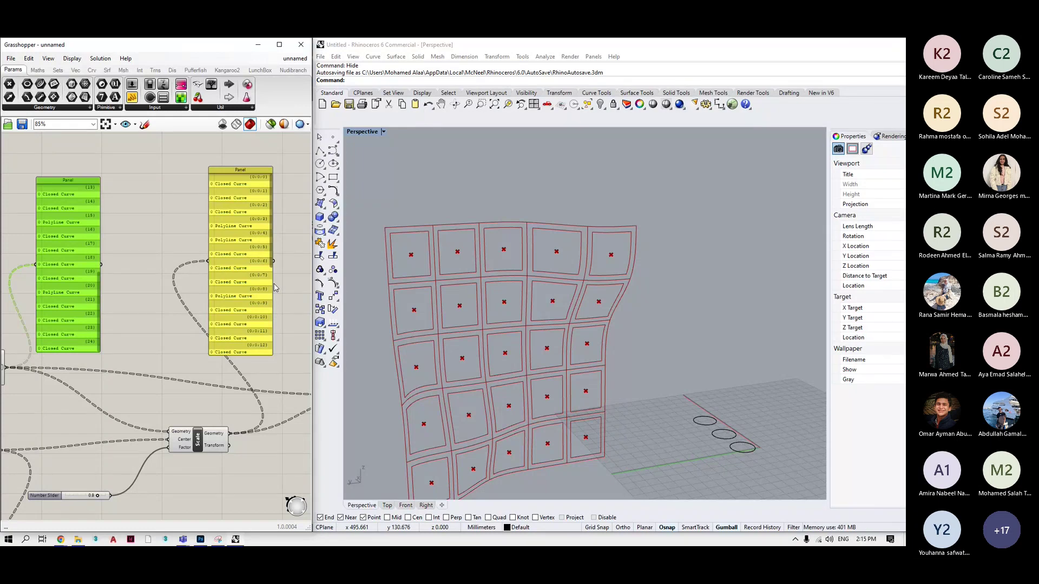
# Turn off Simplify on the Join Curves component's Curves output and check the branch paths in both curve panels.
pyautogui.moveTo(256, 295); pyautogui.dragTo(339, 301, button='right')
pyautogui.rightClick(78, 430)
pyautogui.click(91, 445)
pyautogui.click(113, 404)
pyautogui.scroll(-3, 213, 306)
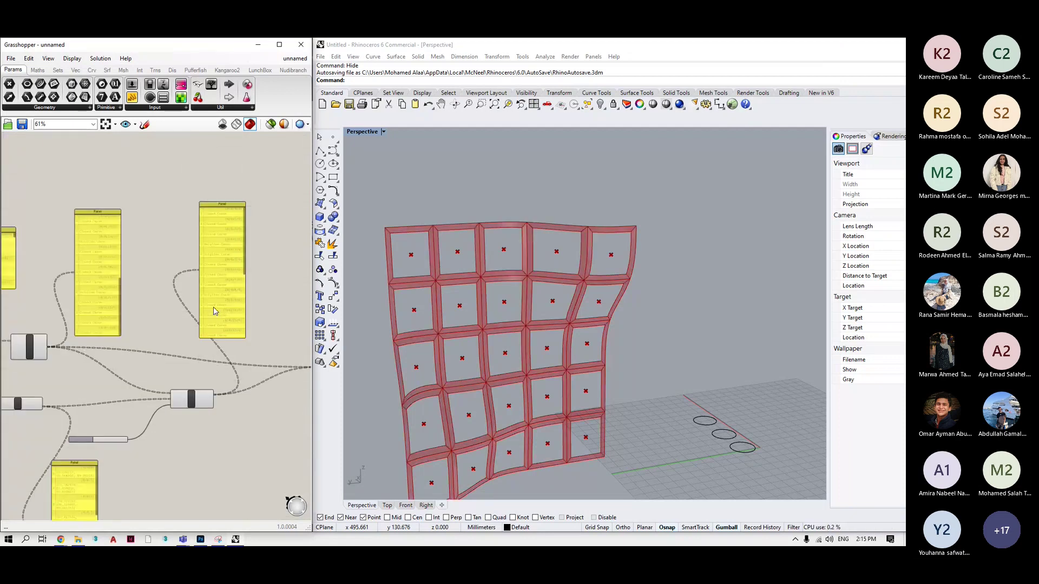
pyautogui.scroll(1, 213, 307)
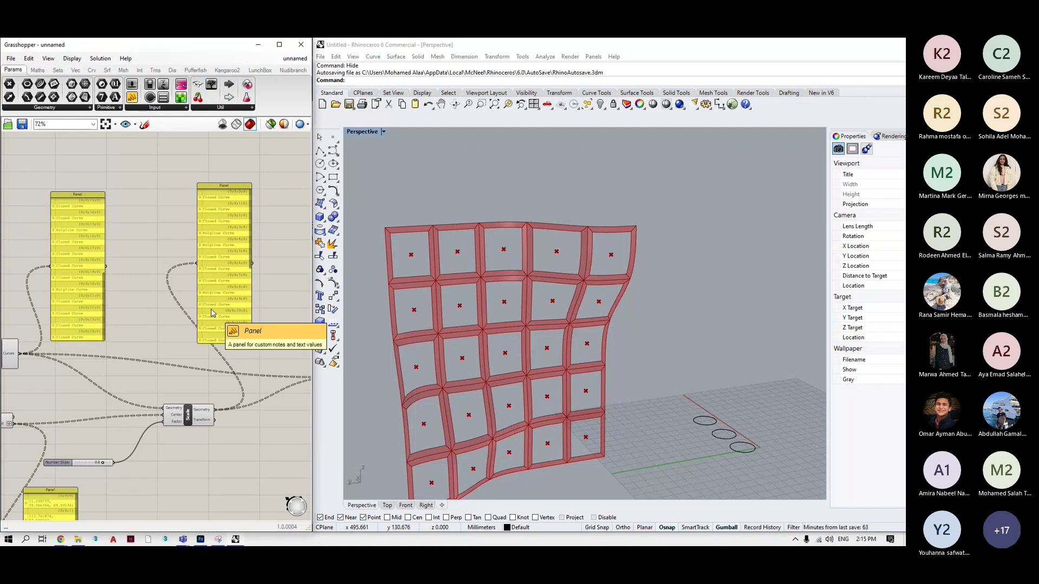
pyautogui.scroll(-3, 151, 378)
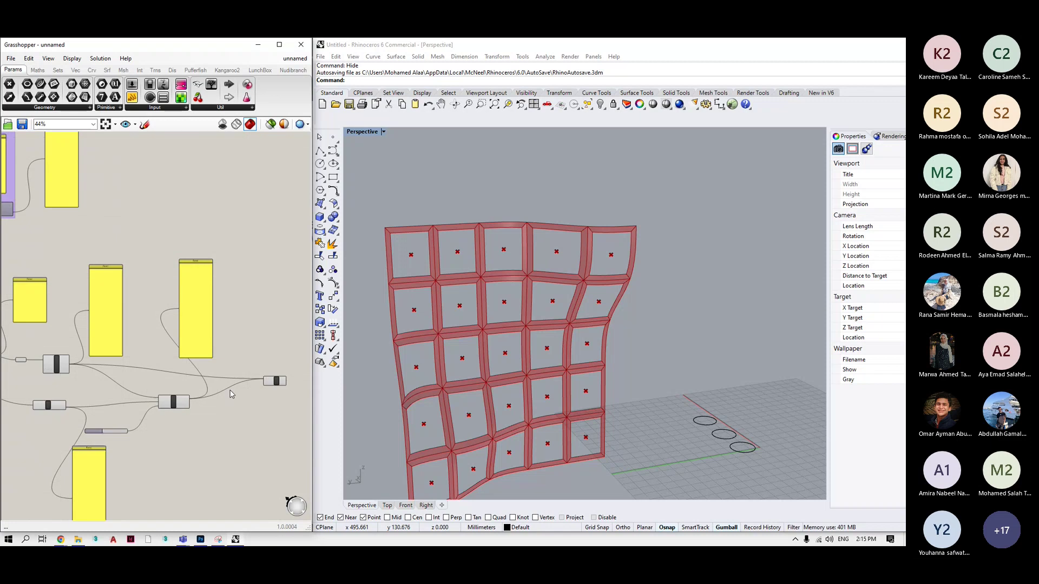
pyautogui.scroll(2, 278, 389)
pyautogui.doubleClick(265, 401)
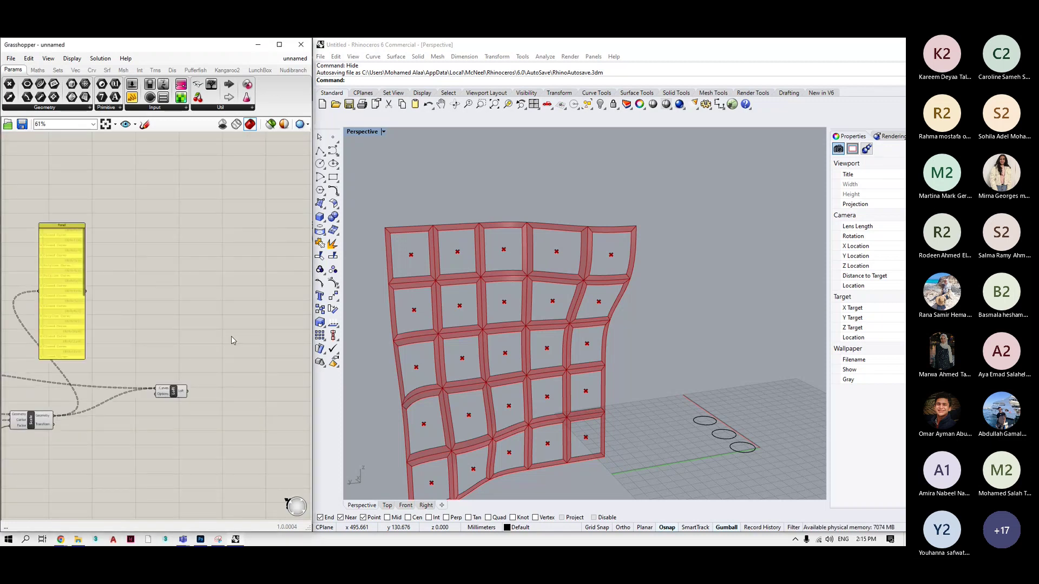
# Shift the joined curves panel slightly and simplify the Join Curves component's Curves output.
pyautogui.scroll(2, 231, 339)
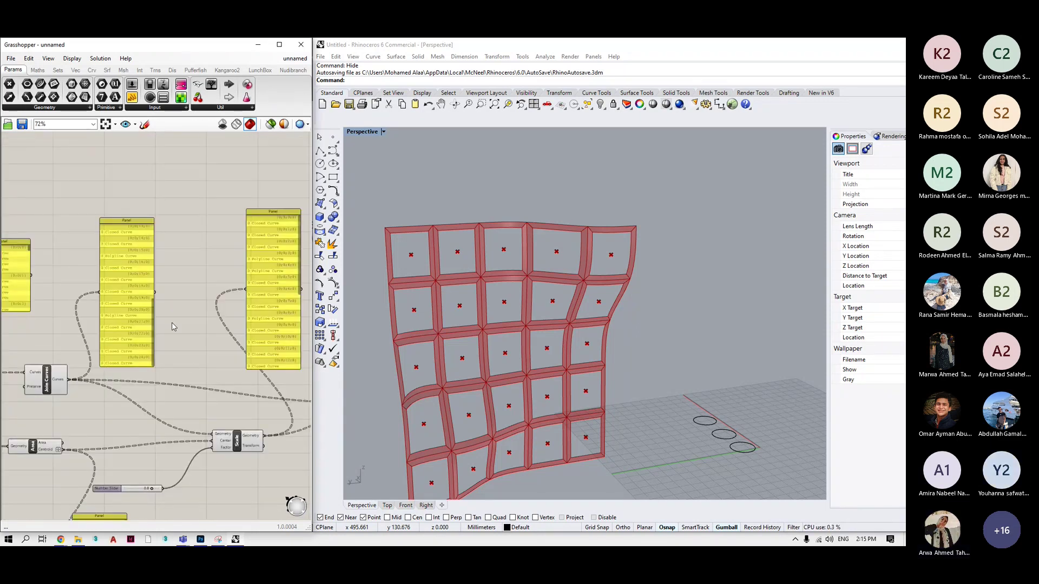
pyautogui.click(115, 261)
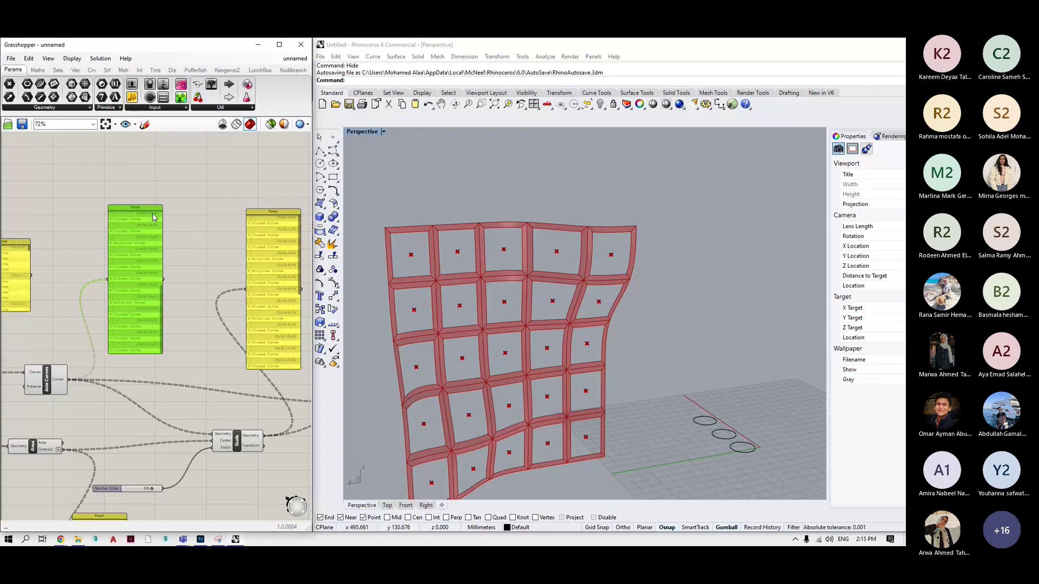
pyautogui.scroll(3, 23, 394)
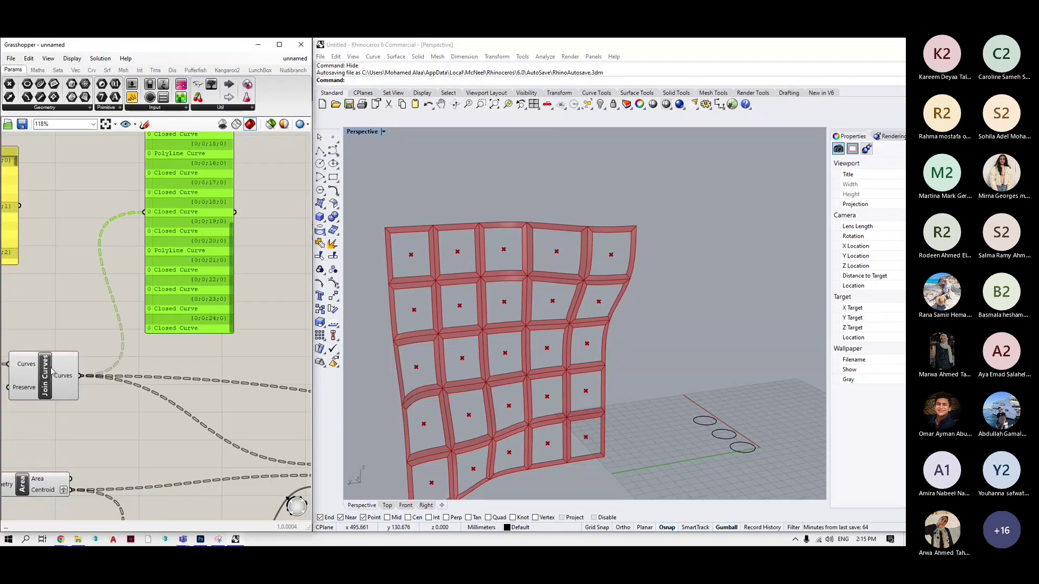
pyautogui.rightClick(72, 377)
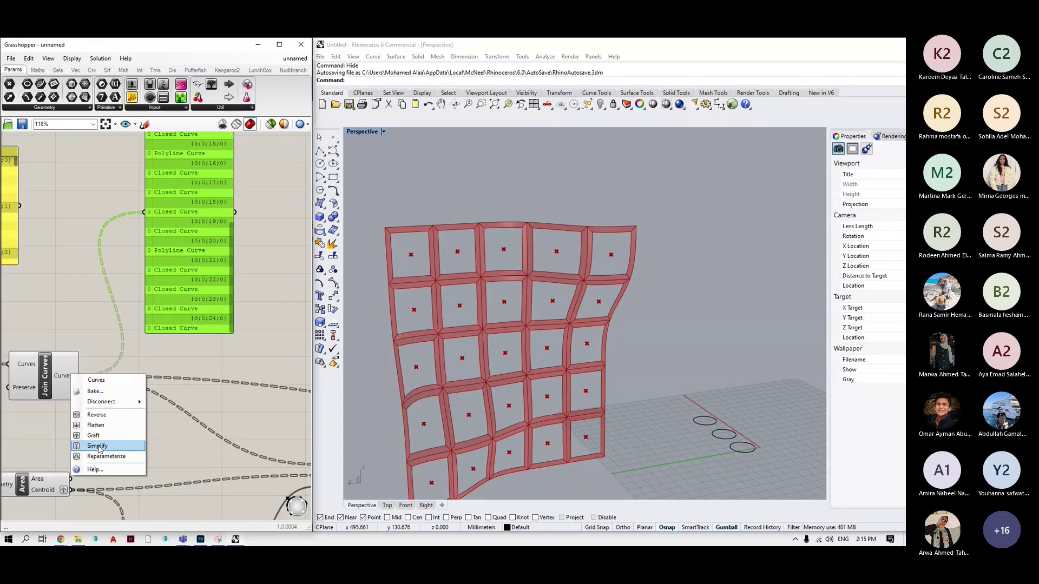
pyautogui.click(97, 446)
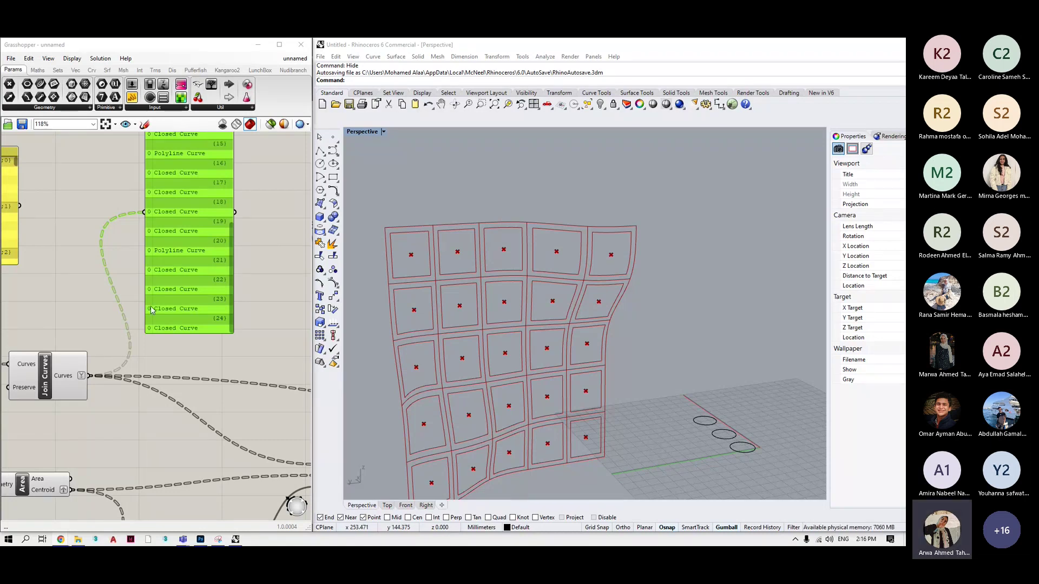
# Turn Simplify back off on the Join Curves component's Curves output.
pyautogui.scroll(2, 25, 452)
pyautogui.rightClick(91, 365)
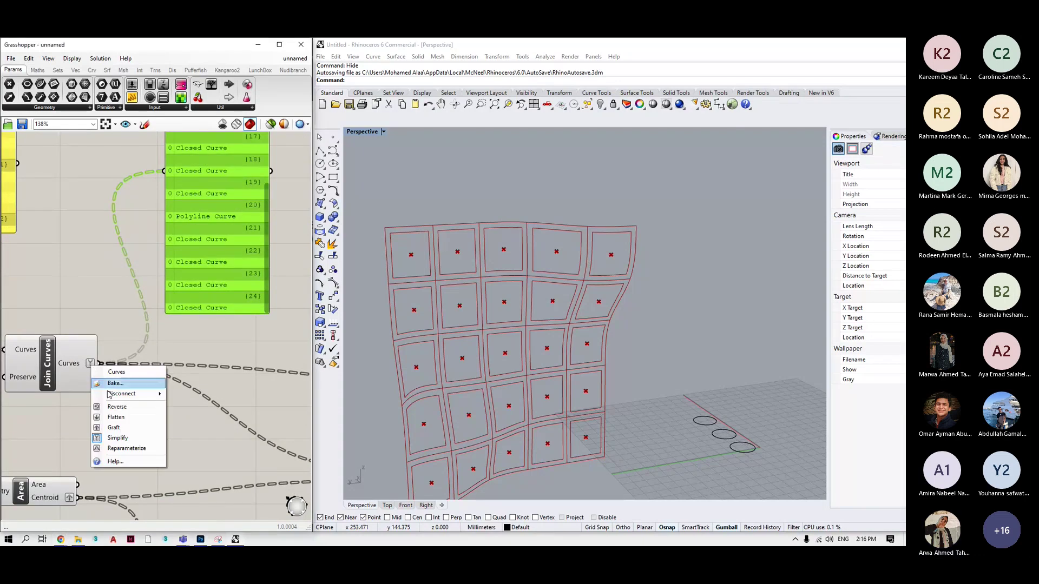
pyautogui.click(119, 449)
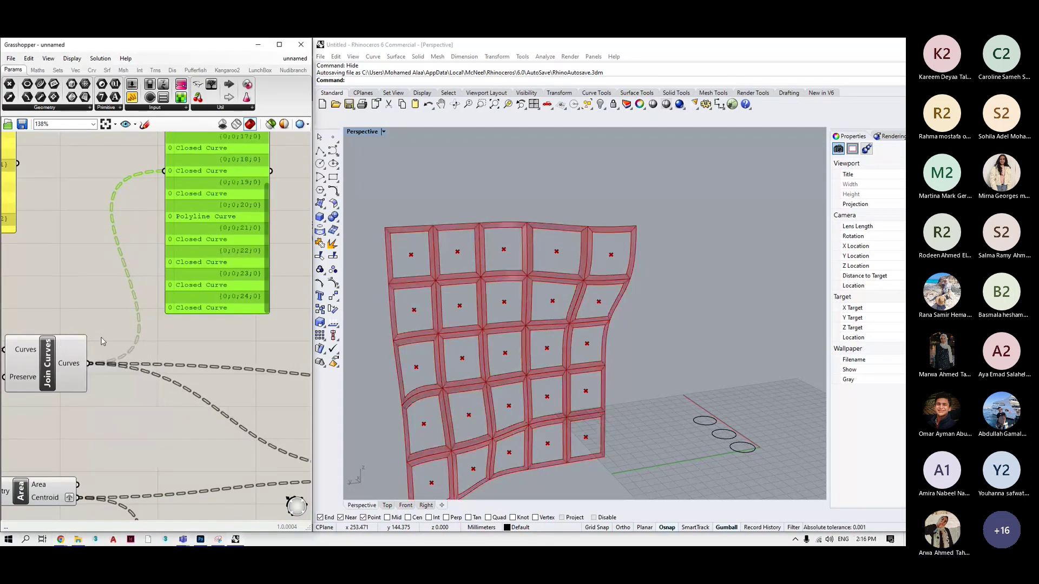
# Add a Custom Preview component beyond Loft and connect the Loft output to its Geometry input.
pyautogui.scroll(-5, 43, 354)
pyautogui.scroll(1, 206, 411)
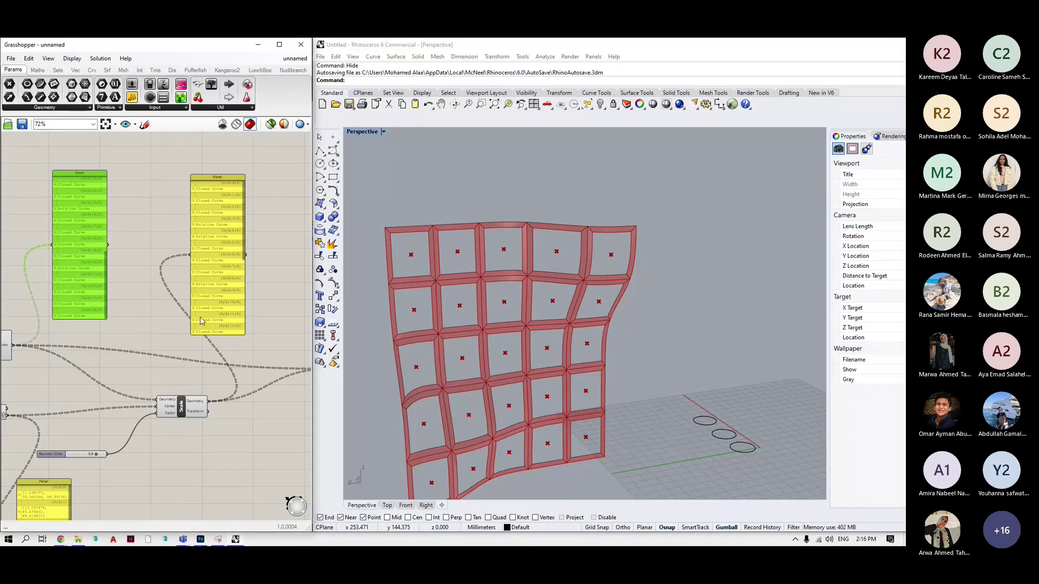
pyautogui.scroll(-2, 165, 378)
pyautogui.scroll(6, 294, 372)
pyautogui.doubleClick(252, 372)
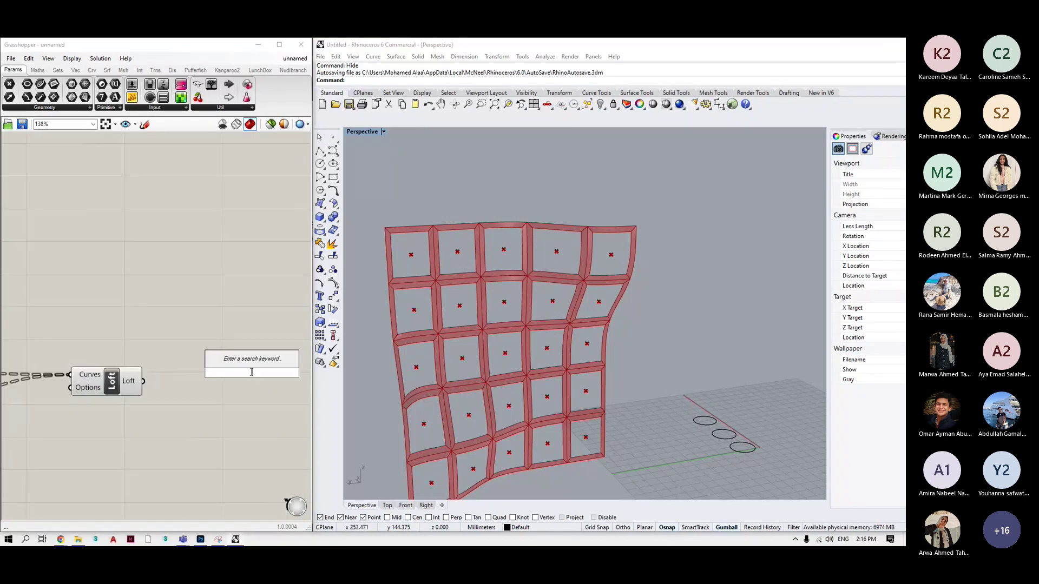
pyautogui.write('cus')
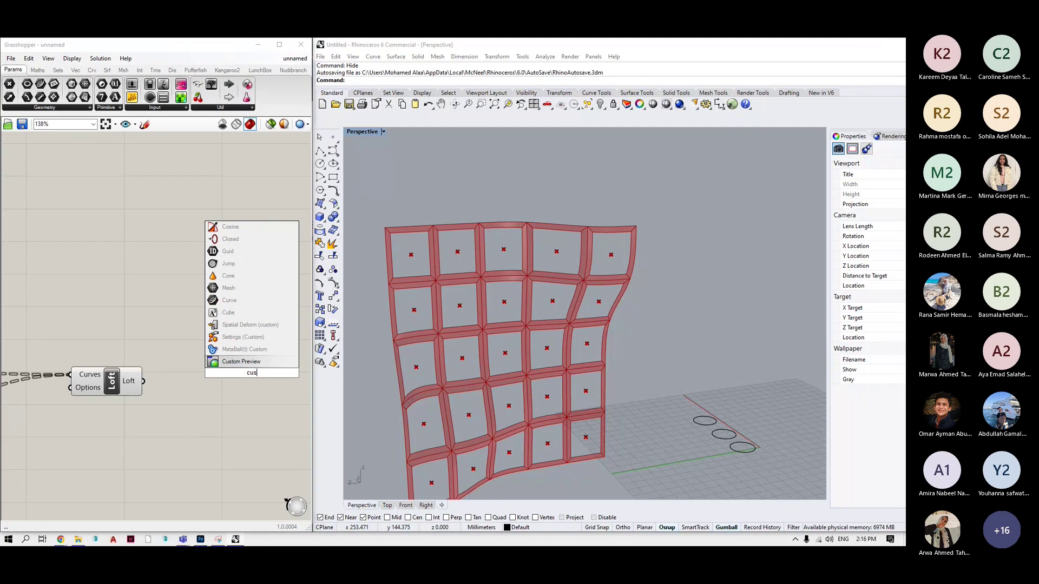
pyautogui.press('Return')
pyautogui.moveTo(260, 356); pyautogui.dragTo(253, 403)
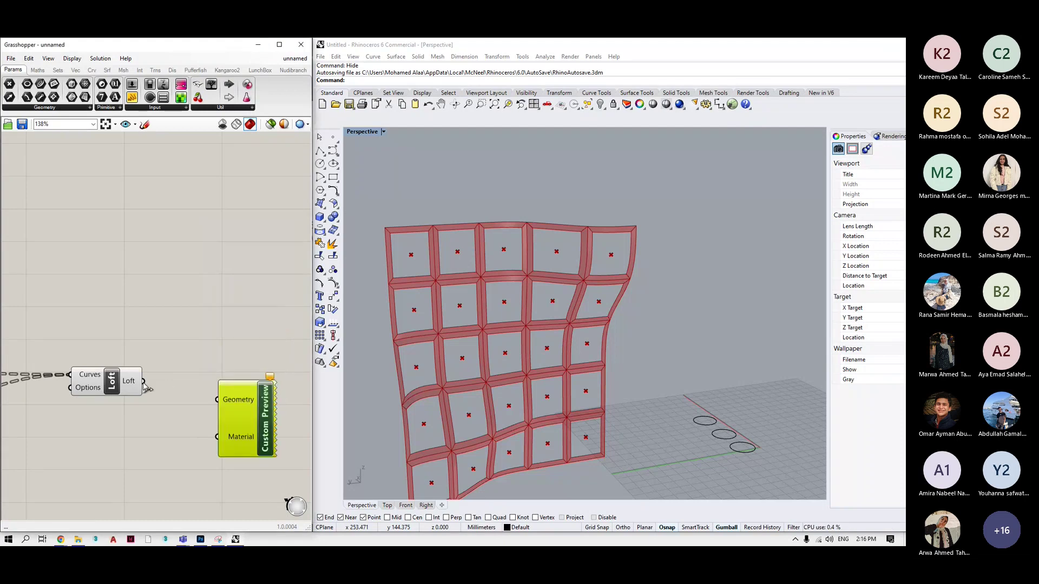
pyautogui.moveTo(143, 382); pyautogui.dragTo(217, 400)
# Add a Colour Swatch below Loft and connect it to Custom Preview's Material input.
pyautogui.doubleClick(145, 461)
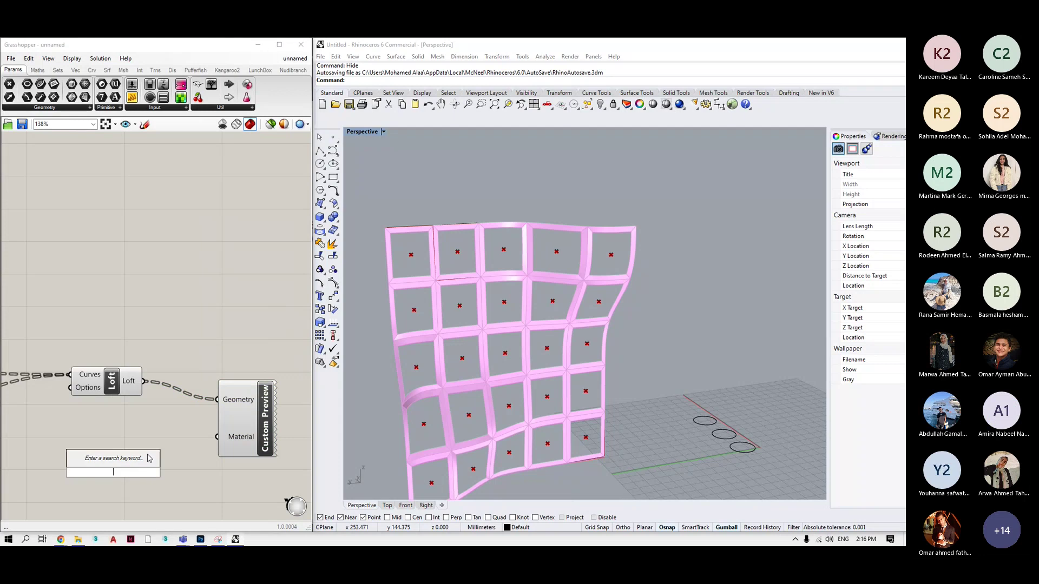
pyautogui.write('mate')
pyautogui.press('BackSpace')
pyautogui.press('BackSpace')
pyautogui.press('BackSpace')
pyautogui.press('BackSpace')
pyautogui.write('colo')
pyautogui.press('Return')
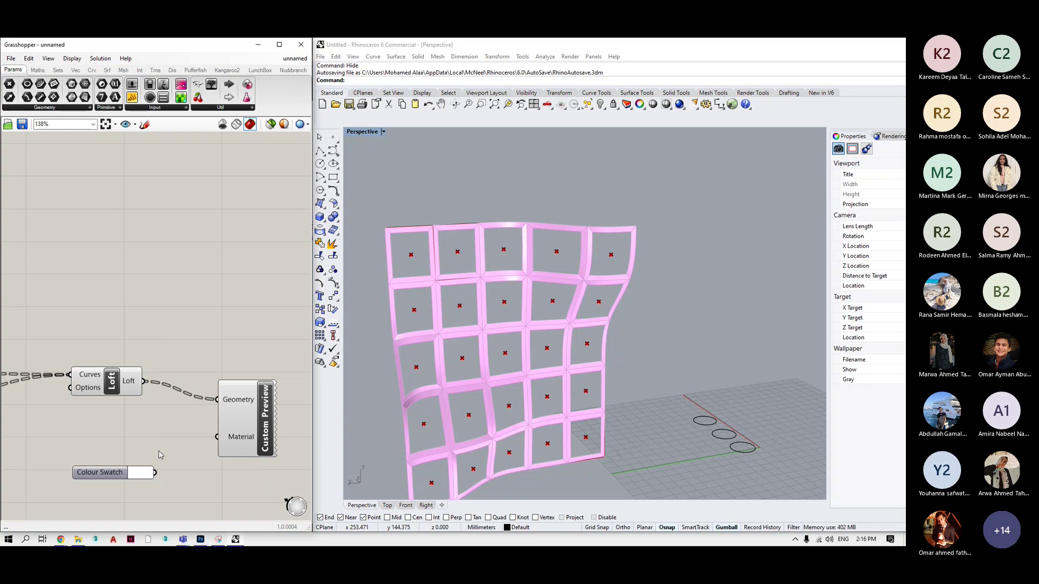
pyautogui.moveTo(155, 472); pyautogui.dragTo(218, 437)
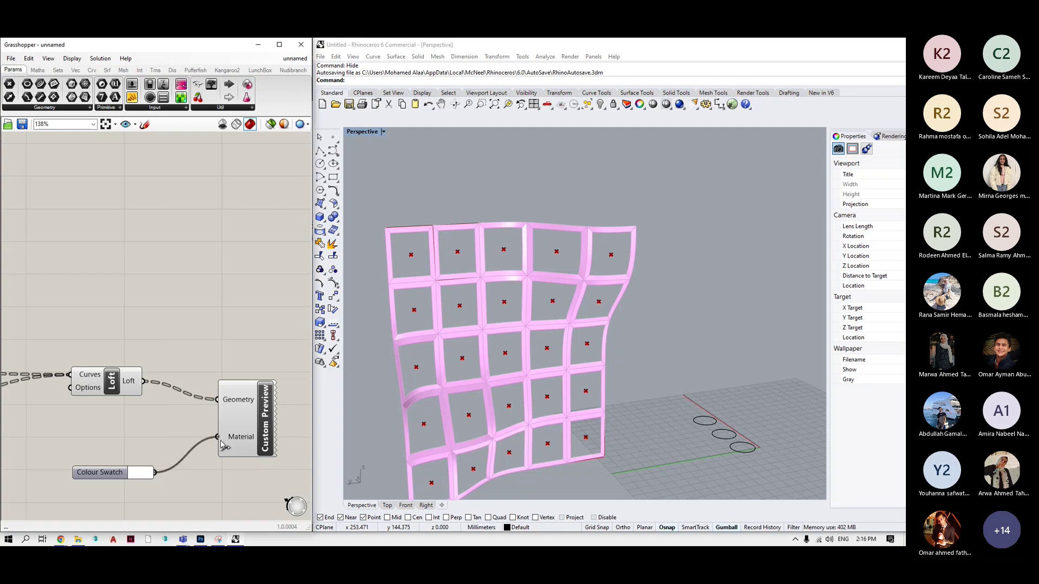
# Set the Colour Swatch to black and line it up with Custom Preview's Material input.
pyautogui.click(140, 472)
pyautogui.click(187, 438)
pyautogui.click(173, 460)
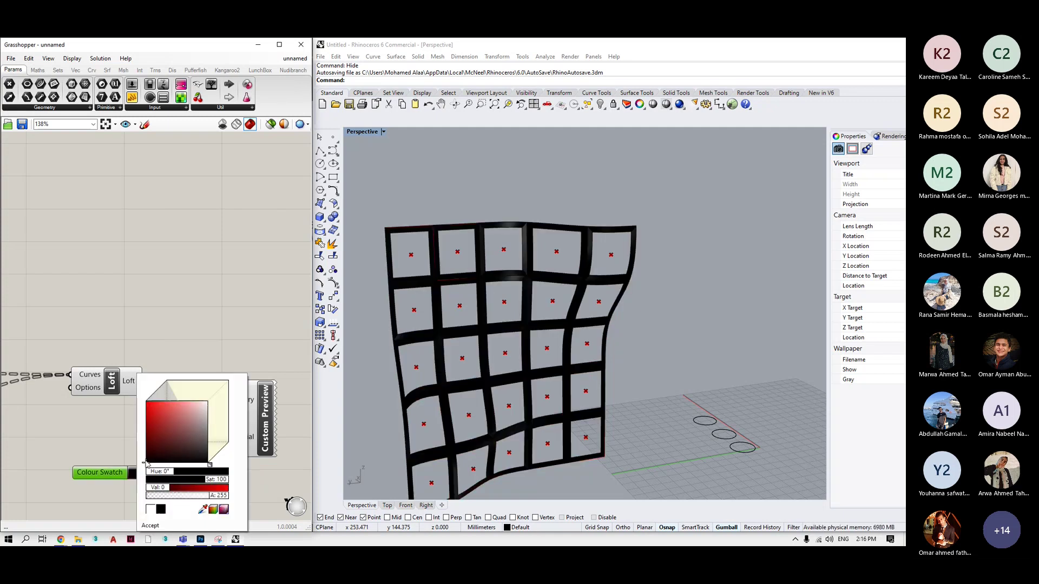
pyautogui.moveTo(99, 472); pyautogui.dragTo(78, 439)
pyautogui.click(292, 378)
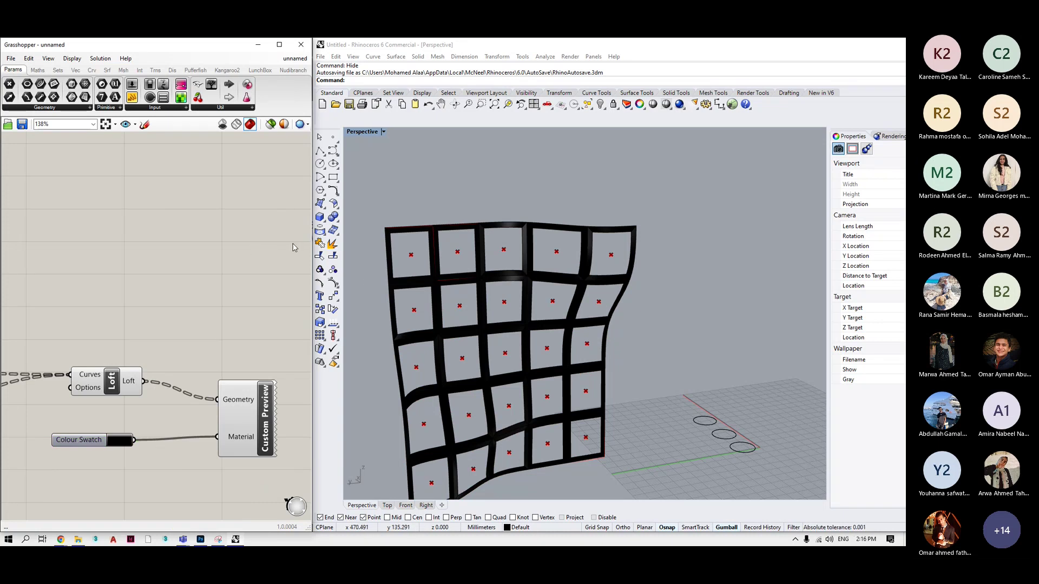
pyautogui.scroll(-2, 294, 249)
pyautogui.moveTo(151, 387); pyautogui.dragTo(155, 386)
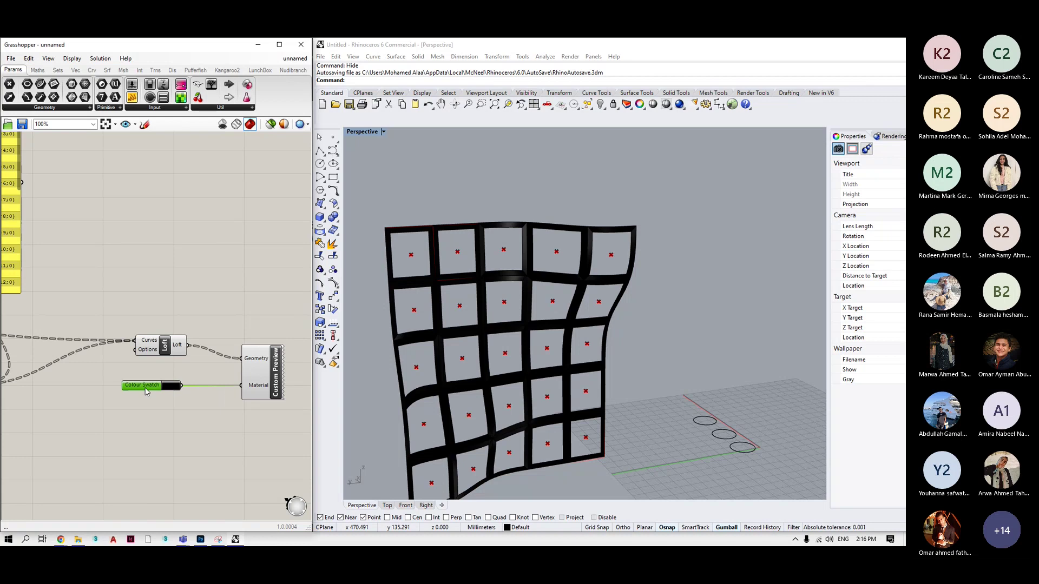
pyautogui.click(219, 410)
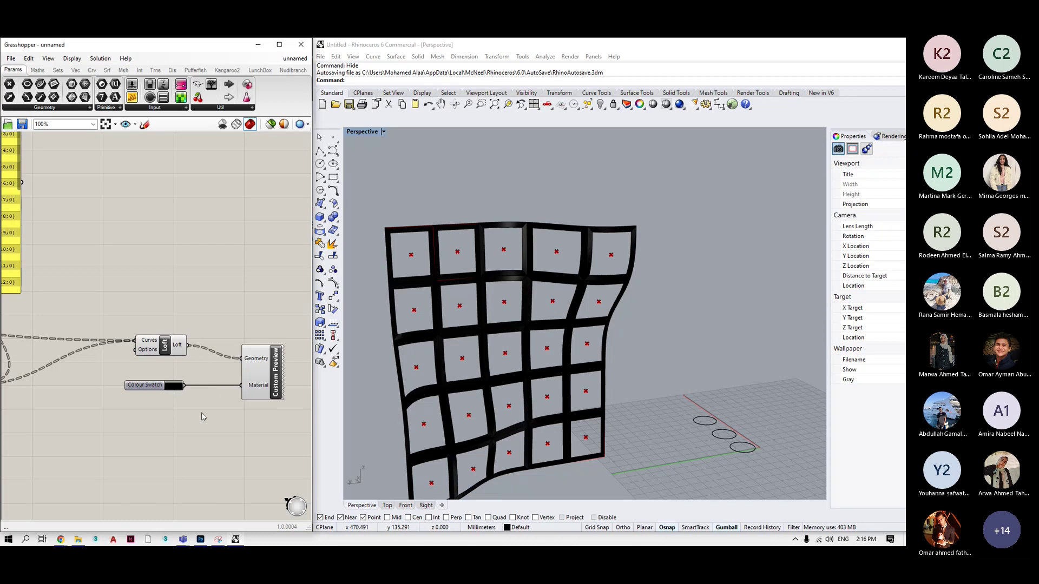
# Review the Join Curves part of the definition and move the centroid panel aside to free space below Area.
pyautogui.scroll(-3, 146, 420)
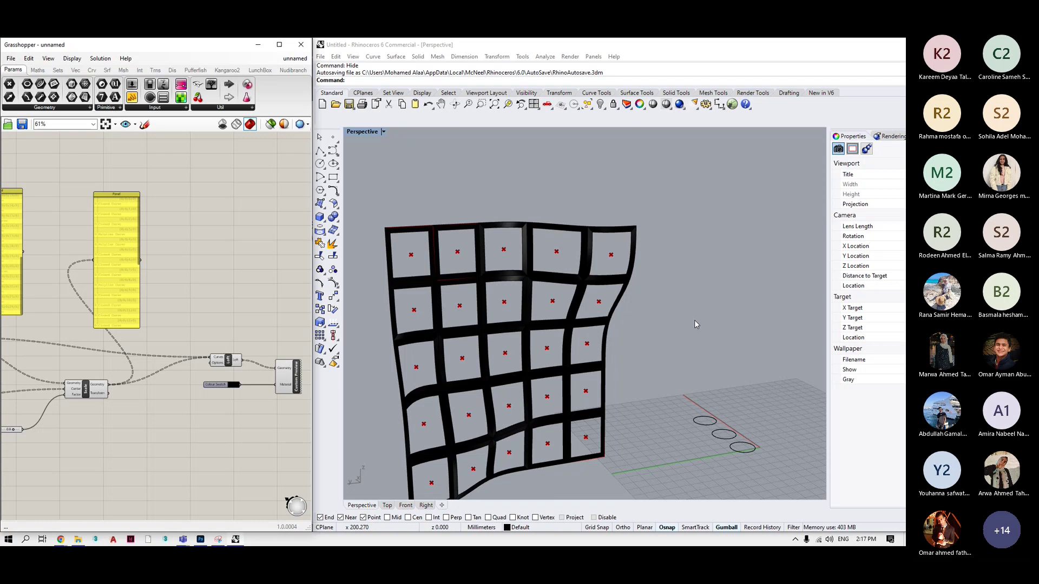
pyautogui.scroll(-2, 197, 394)
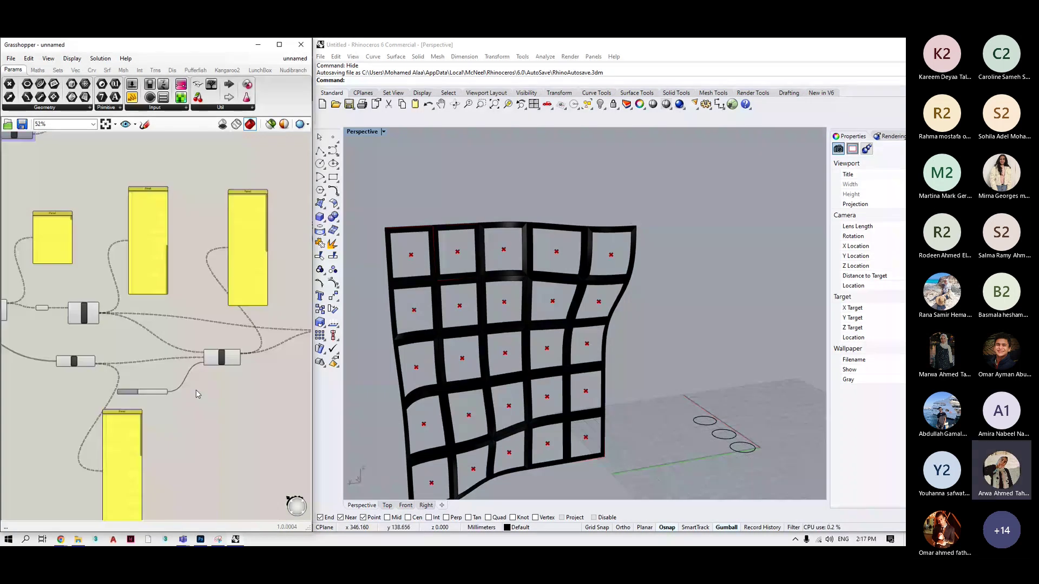
pyautogui.click(84, 313)
pyautogui.scroll(4, 84, 313)
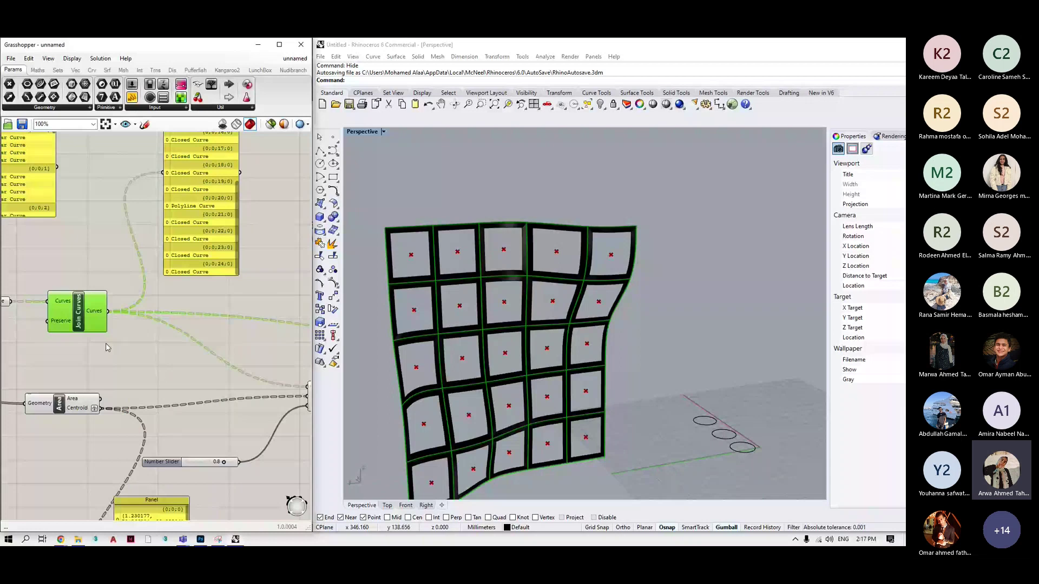
pyautogui.click(105, 343)
pyautogui.scroll(-4, 234, 370)
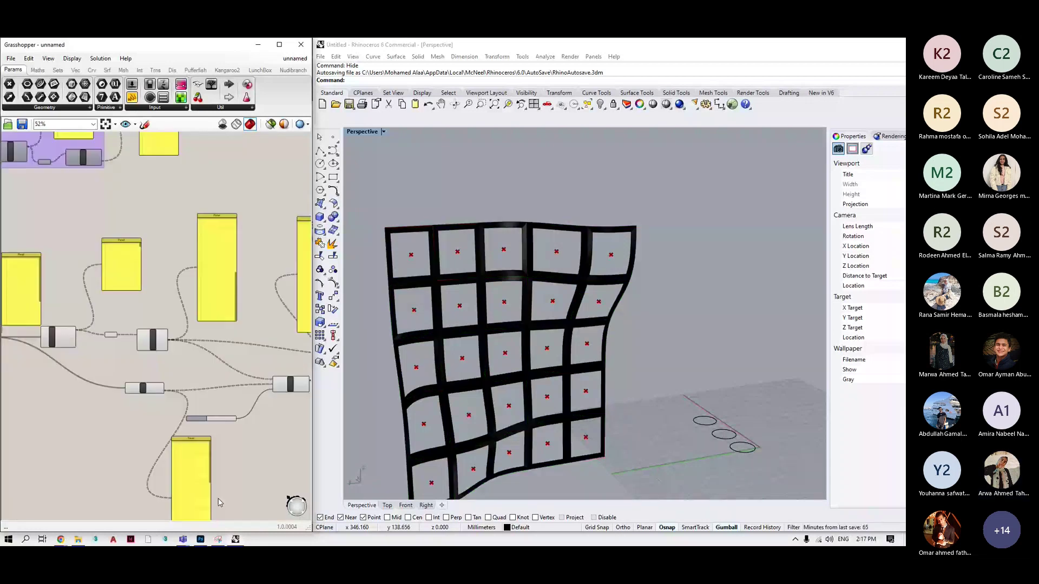
pyautogui.moveTo(203, 486); pyautogui.dragTo(286, 456)
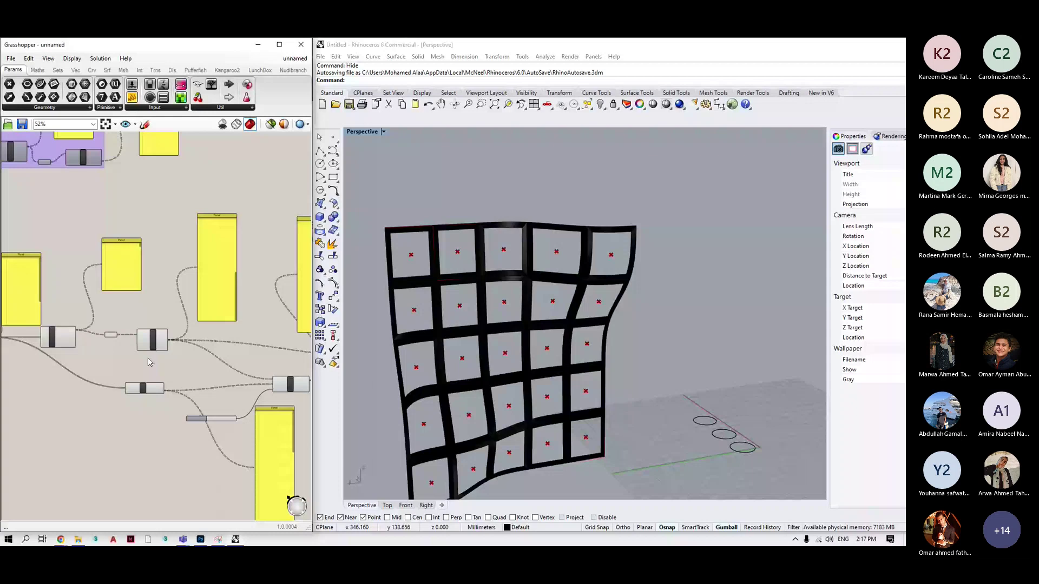
# Place a second Area component below the definition and connect the Isotrim Surface output to its Geometry input.
pyautogui.click(139, 388)
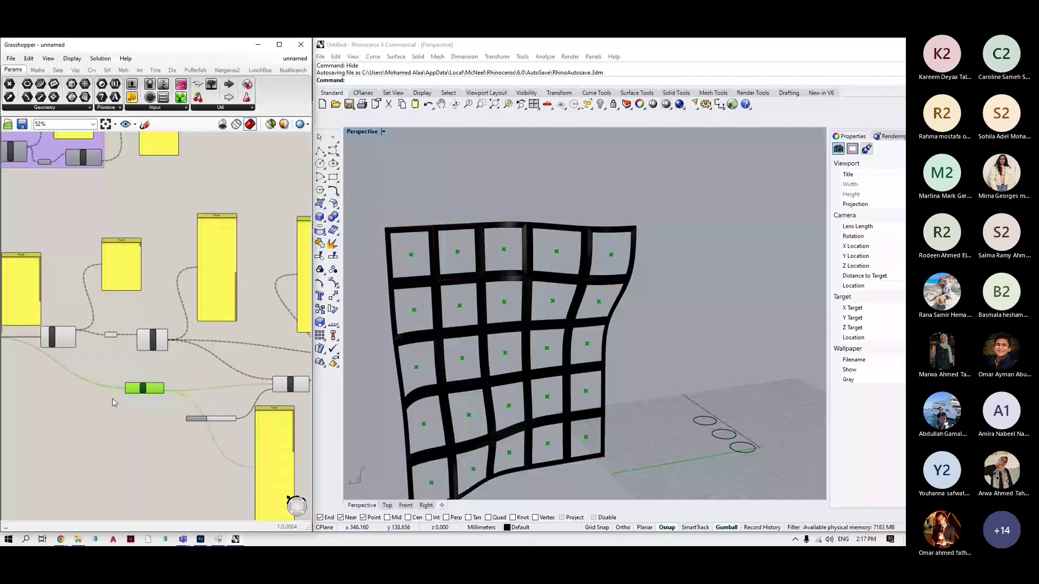
pyautogui.scroll(-2, 116, 408)
pyautogui.doubleClick(126, 427)
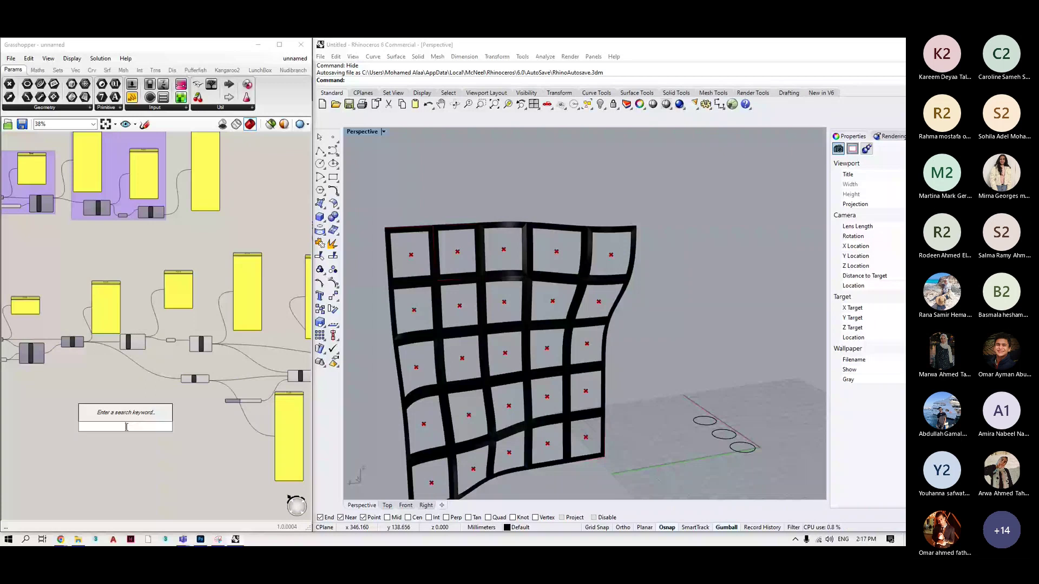
pyautogui.write('pt')
pyautogui.press('Return')
pyautogui.scroll(3, 128, 426)
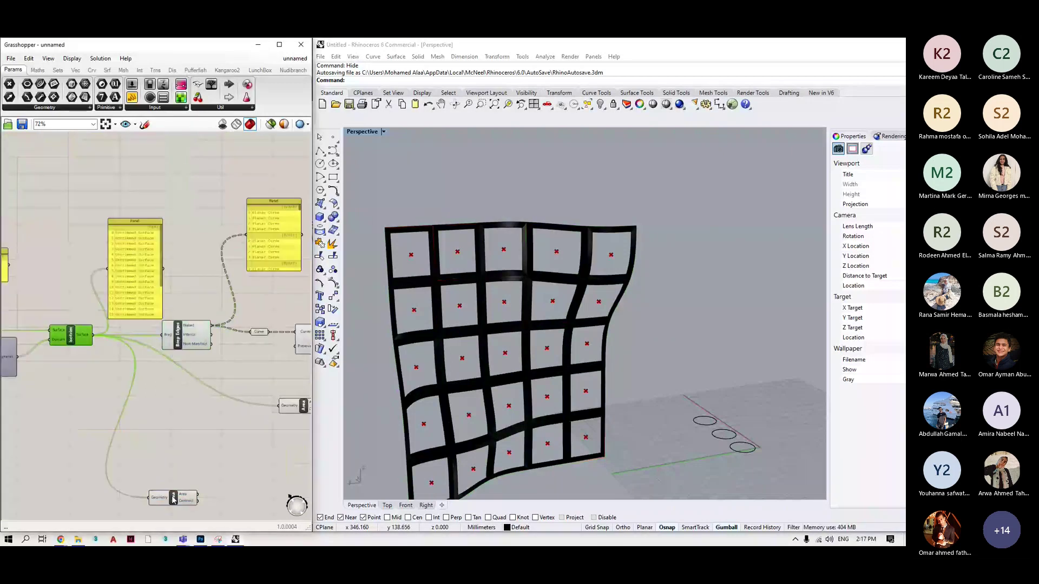
pyautogui.moveTo(92, 331); pyautogui.dragTo(138, 482)
pyautogui.click(161, 483)
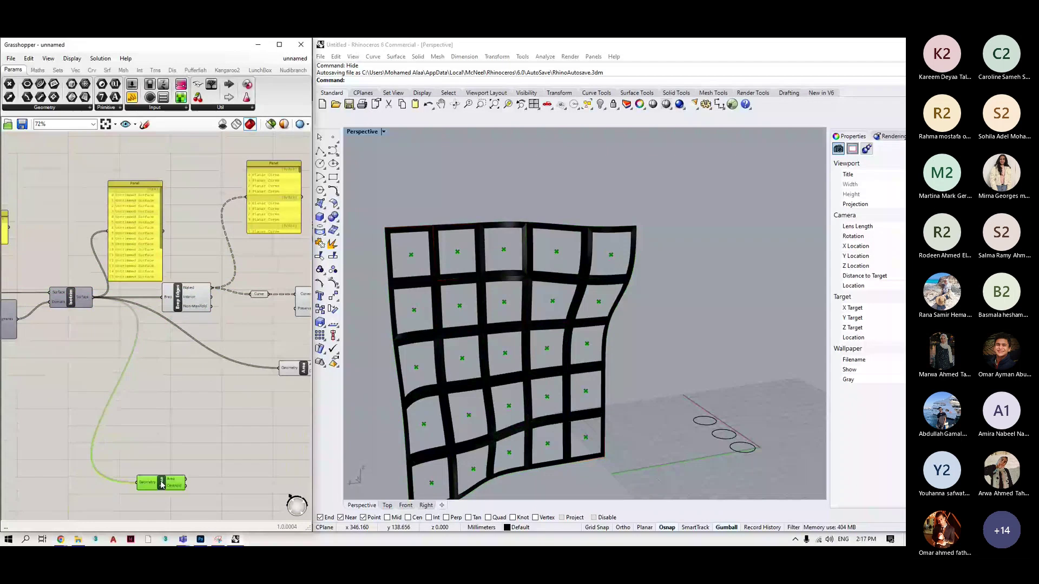
pyautogui.rightClick(186, 424)
pyautogui.press('Escape')
# Duplicate the Scale component together with its number slider and place the copies near the new Area component.
pyautogui.scroll(-5, 259, 411)
pyautogui.scroll(5, 259, 411)
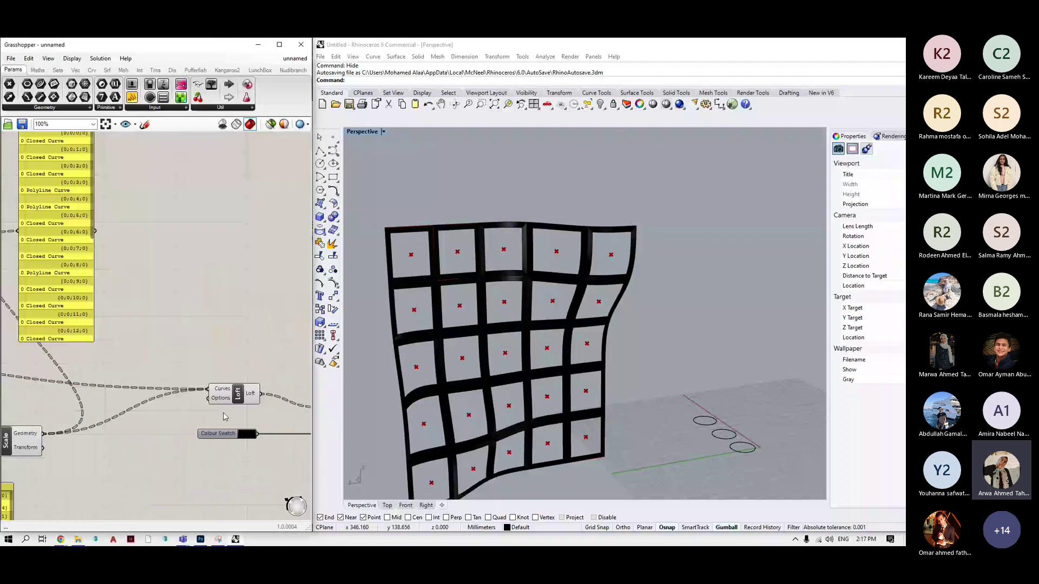
pyautogui.moveTo(145, 418); pyautogui.dragTo(158, 487, button='right')
pyautogui.scroll(1, 158, 487)
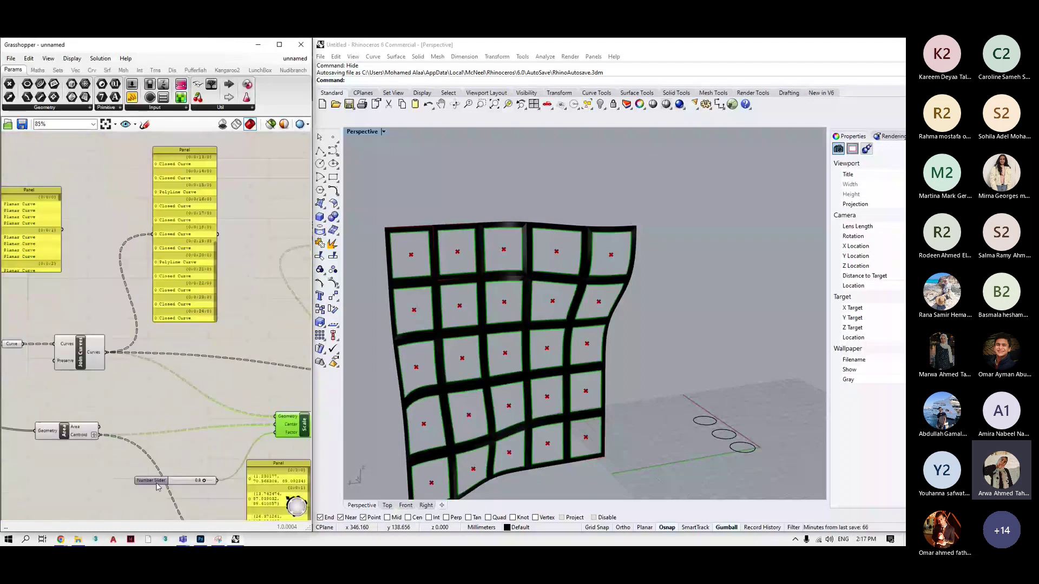
pyautogui.click(156, 481)
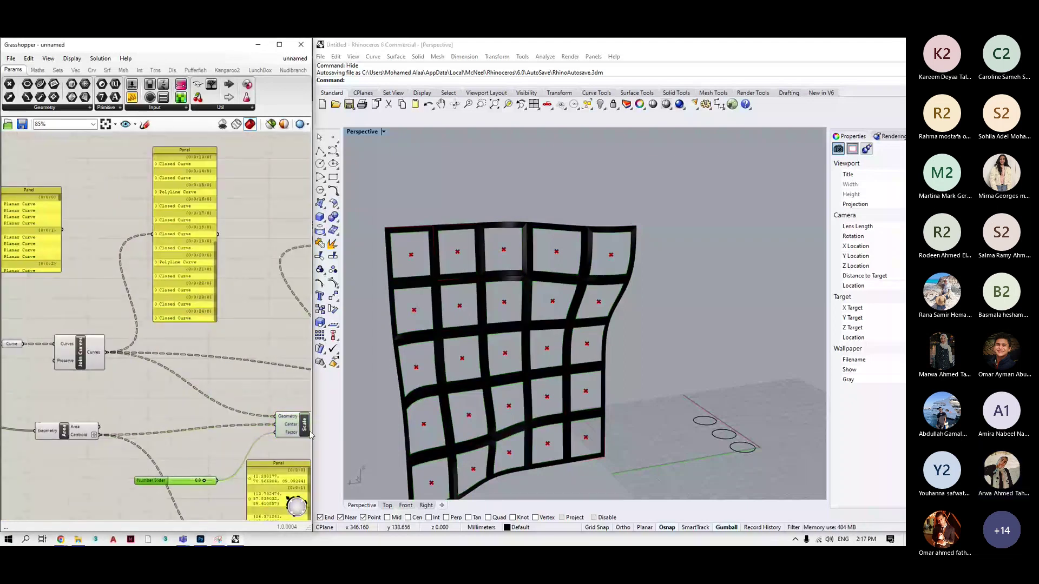
pyautogui.keyDown('shift'); pyautogui.click(302, 418); pyautogui.keyUp('shift')
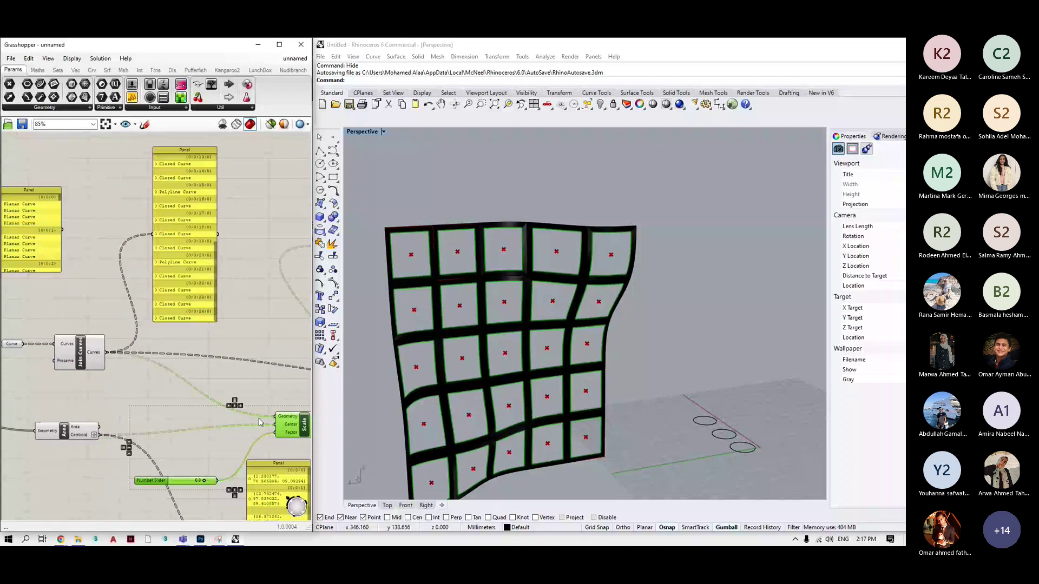
pyautogui.keyDown('alt'); pyautogui.moveTo(287, 423); pyautogui.dragTo(113, 450); pyautogui.keyUp('alt')
# Connect the Isotrim surfaces to the copied Scale's Geometry input and the new Area's Centroid to its Center input.
pyautogui.scroll(-2, 22, 473)
pyautogui.moveTo(32, 332); pyautogui.dragTo(96, 438)
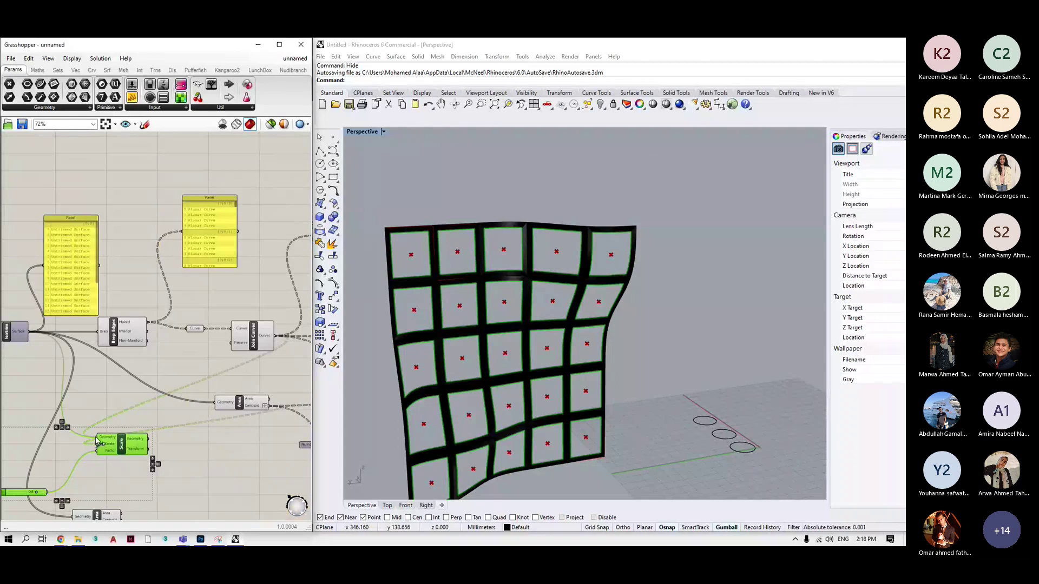
pyautogui.moveTo(118, 451); pyautogui.dragTo(113, 454)
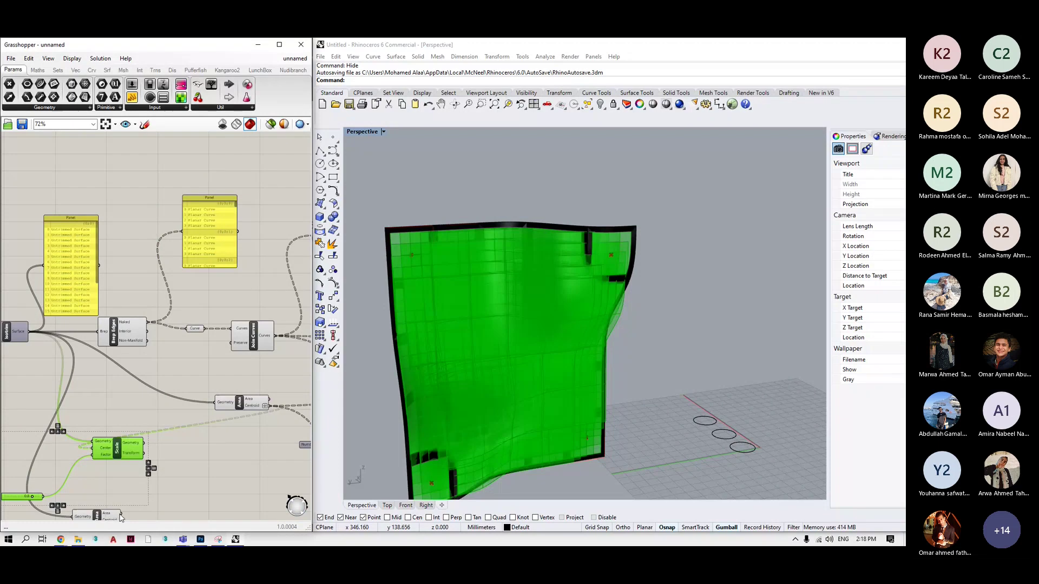
pyautogui.hotkey('ctrl', 'z')
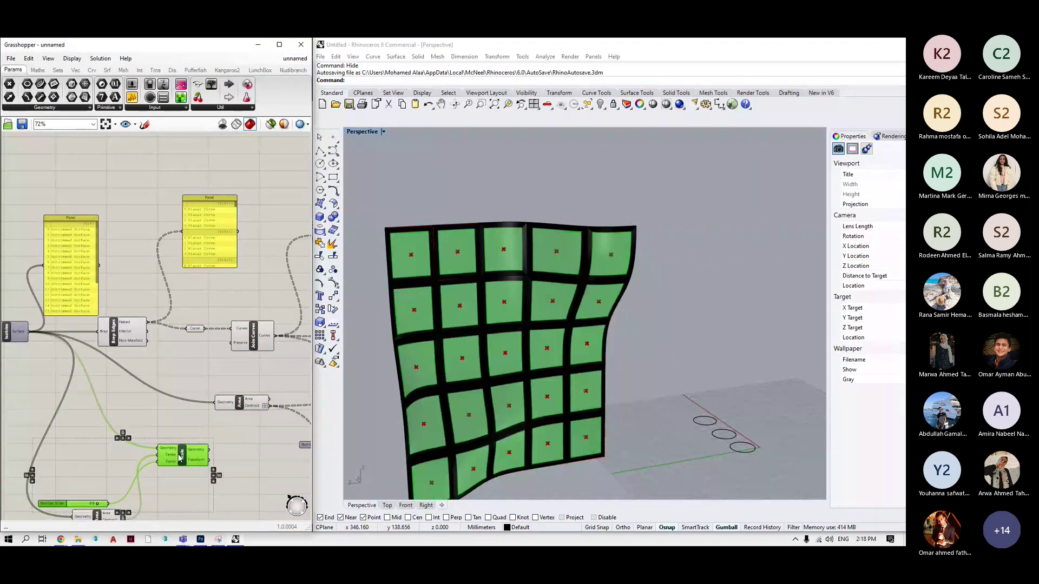
pyautogui.click(76, 442)
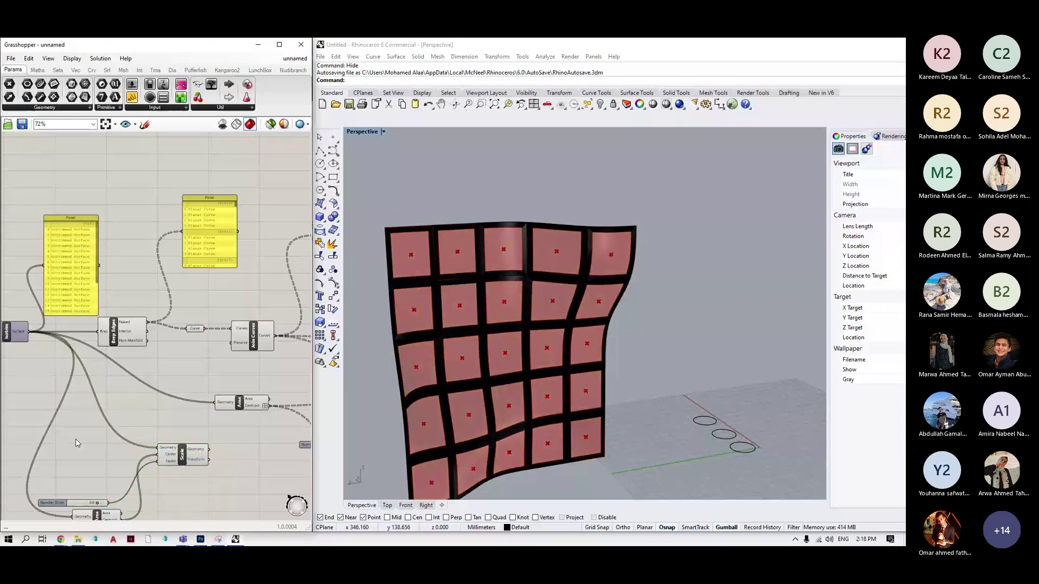
# Arrange the new Area component directly above its neighbouring number slider, beside the copied Scale component.
pyautogui.scroll(-3, 76, 442)
pyautogui.click(65, 431)
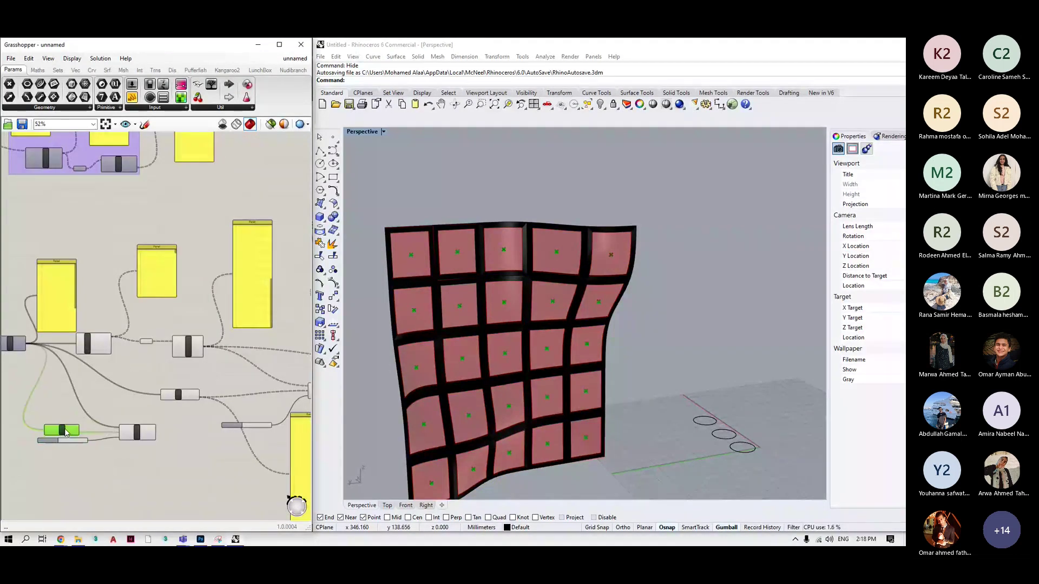
pyautogui.click(137, 433)
pyautogui.click(224, 447)
# Duplicate the frames' Custom Preview together with its colour swatch and place the copies below the copied Scale component.
pyautogui.scroll(-4, 224, 447)
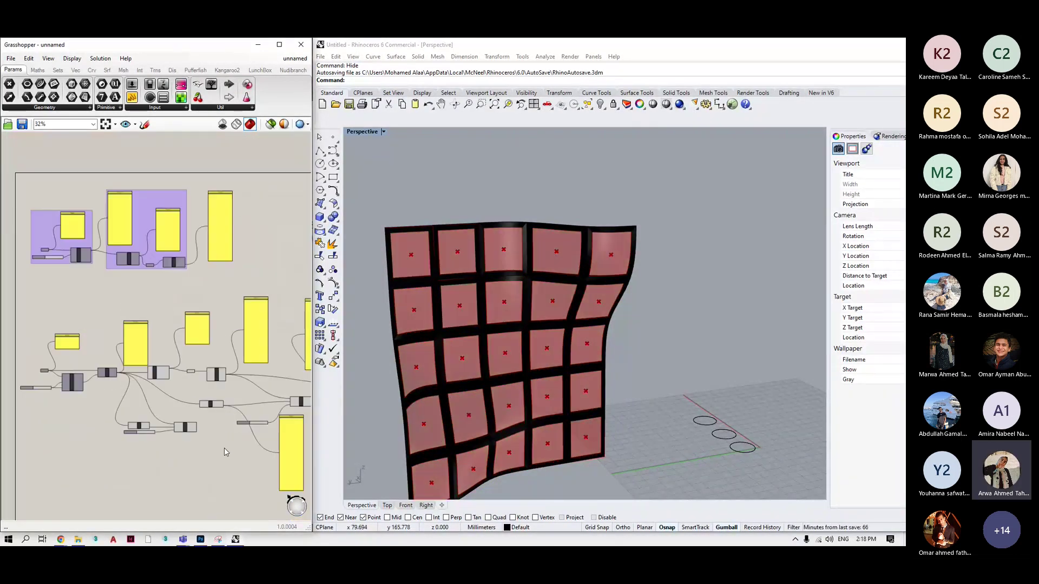
pyautogui.scroll(-1, 150, 454)
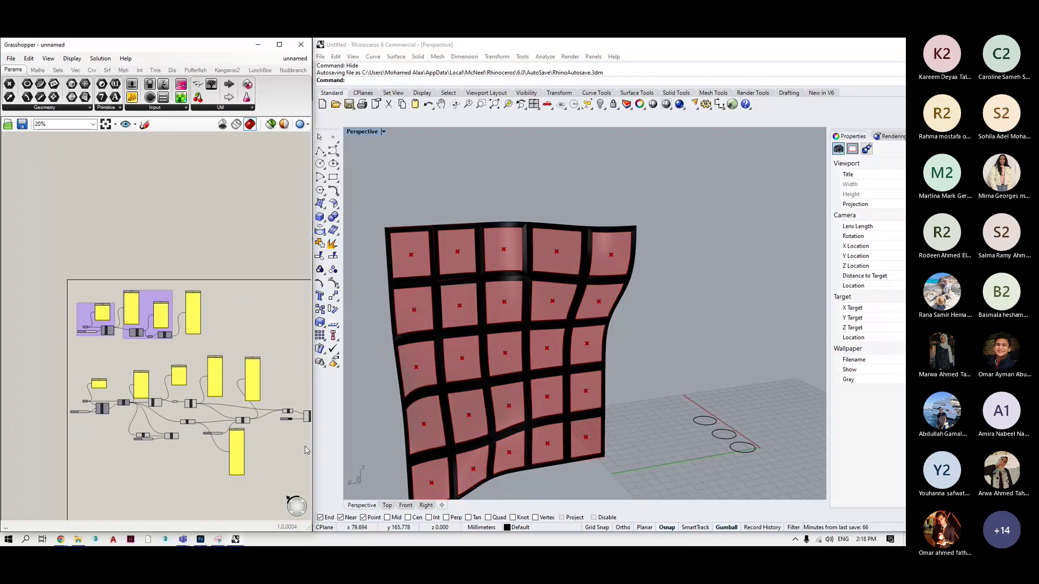
pyautogui.scroll(3, 304, 445)
pyautogui.click(15, 485)
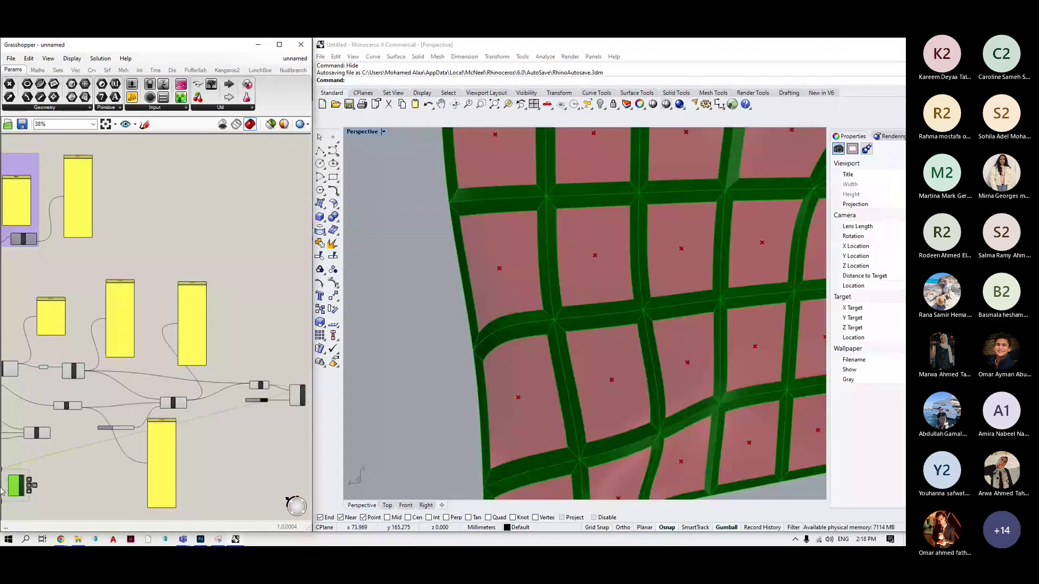
pyautogui.moveTo(3, 491); pyautogui.dragTo(190, 478)
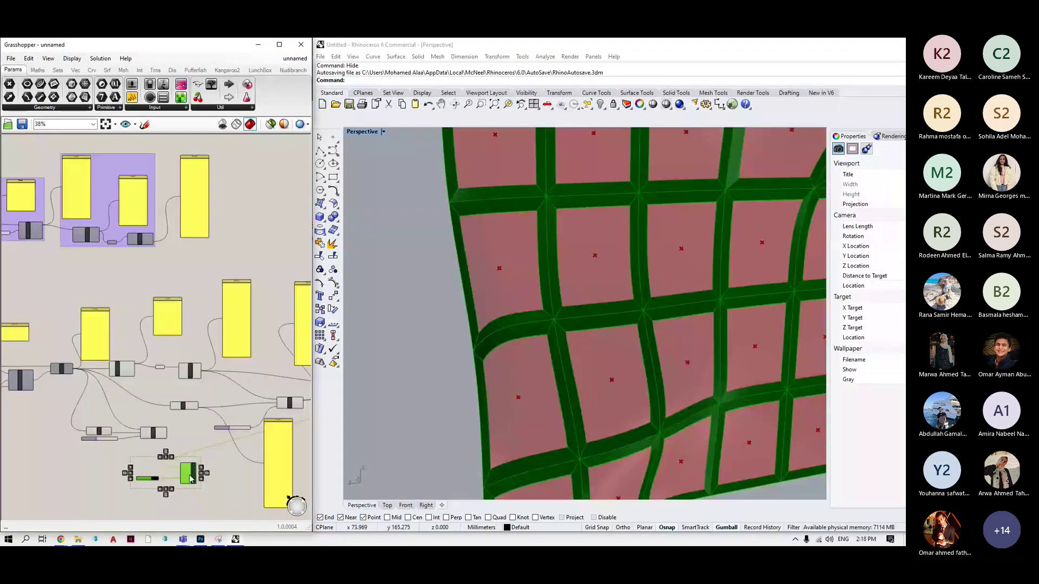
# Replace the loft wire into the copied Custom Preview's Geometry input with the copied Scale's Geometry output.
pyautogui.scroll(3, 190, 478)
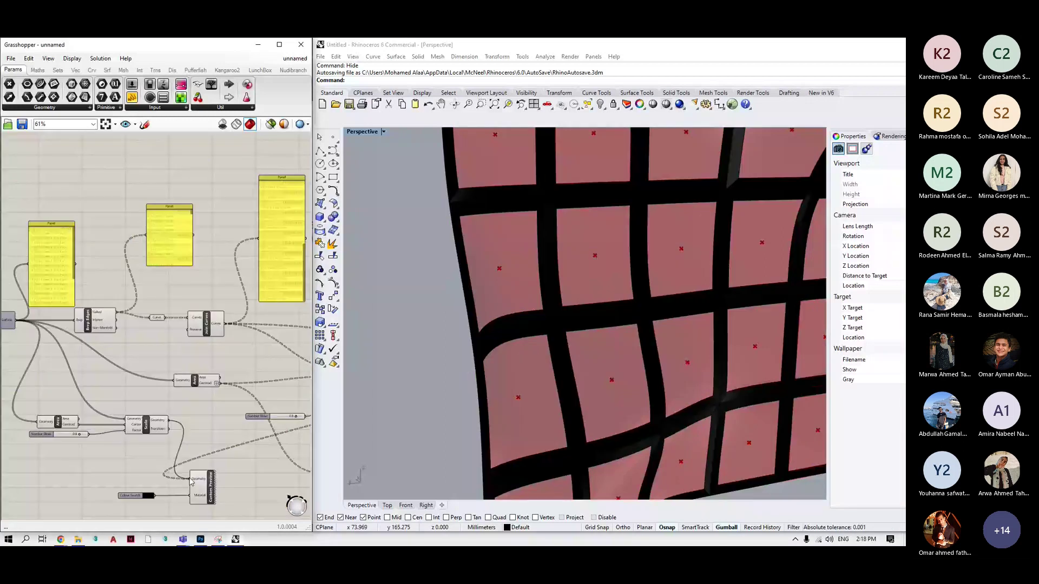
pyautogui.keyDown('ctrl'); pyautogui.moveTo(190, 482); pyautogui.dragTo(136, 497); pyautogui.keyUp('ctrl')
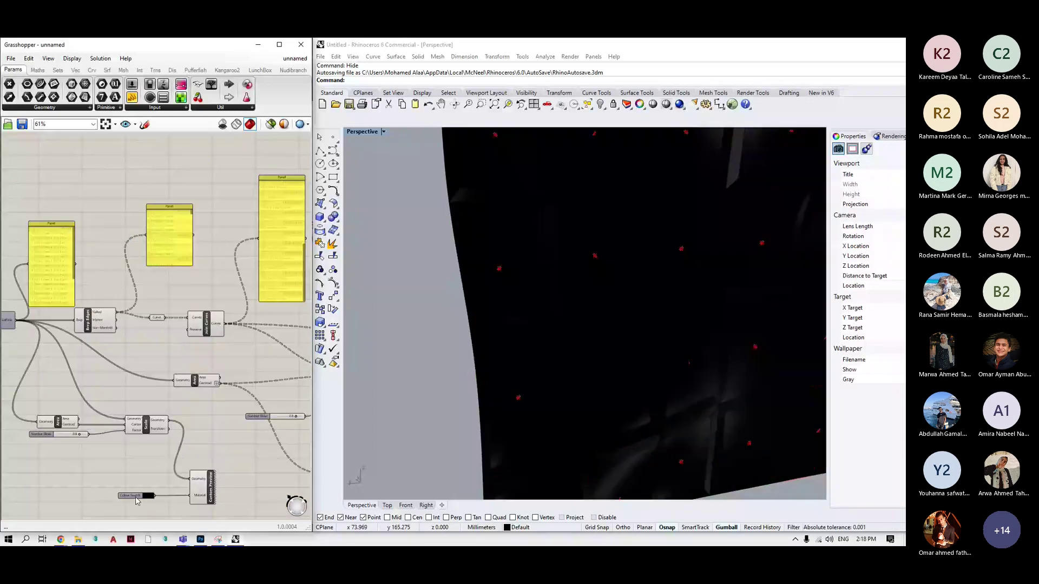
pyautogui.scroll(-1, 258, 374)
pyautogui.scroll(-2, 258, 373)
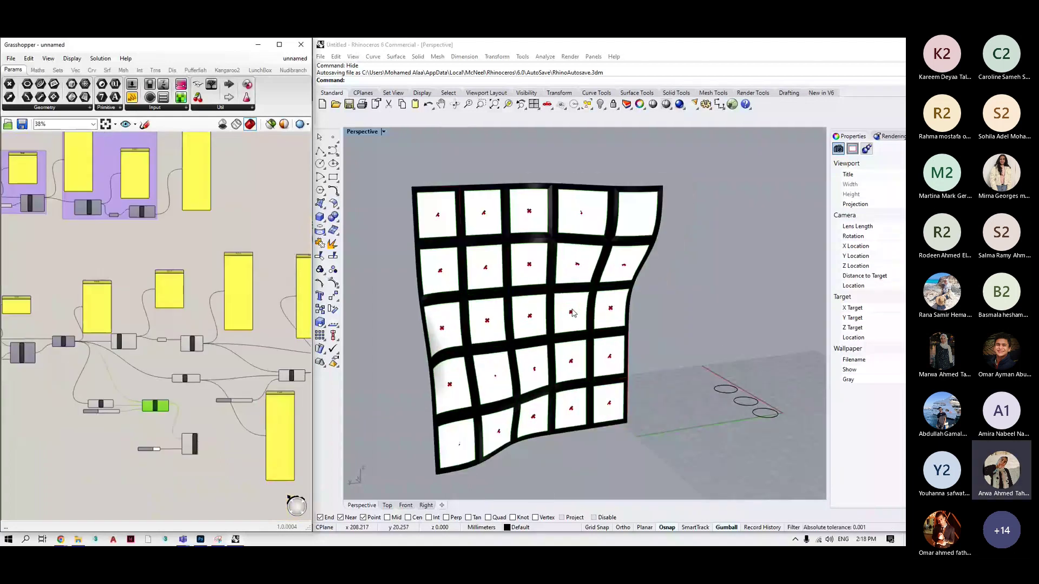
# Recolour the infill panels' swatch to a very light blue using RGB values, with green 236 and blue 255.
pyautogui.scroll(3, 159, 454)
pyautogui.click(152, 439)
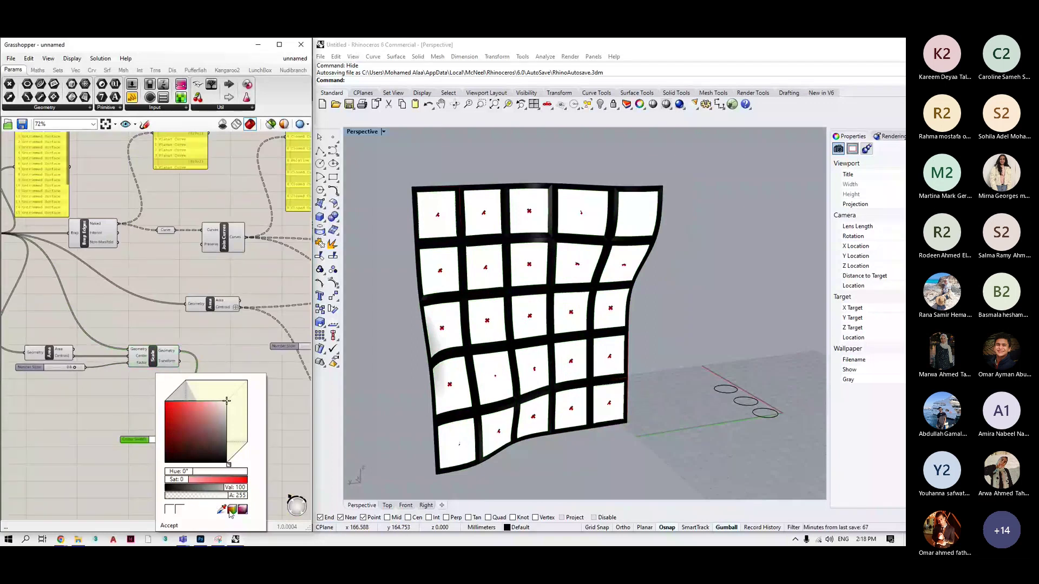
pyautogui.click(230, 511)
pyautogui.click(243, 434)
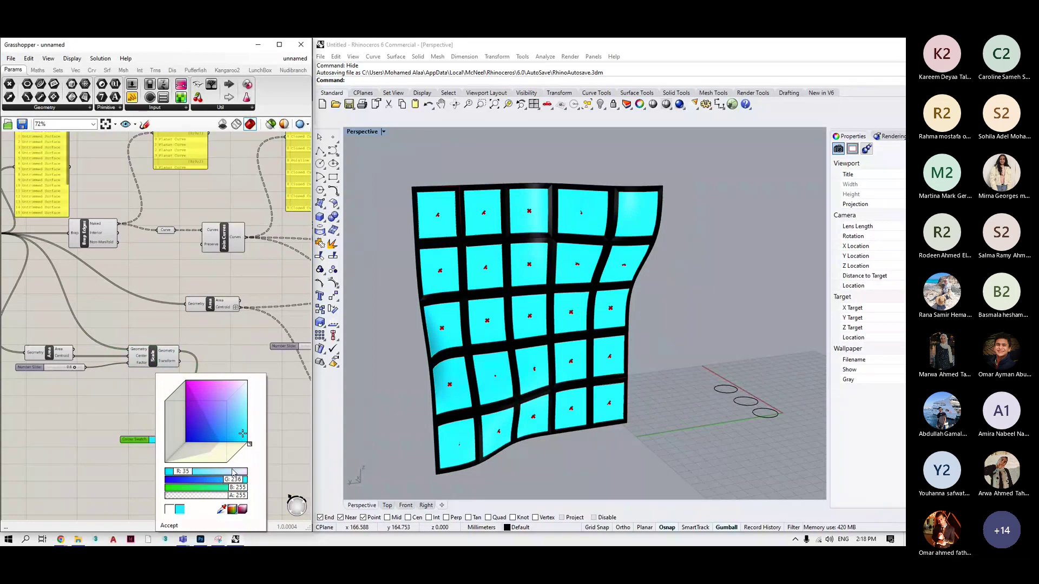
pyautogui.moveTo(233, 472); pyautogui.dragTo(220, 472)
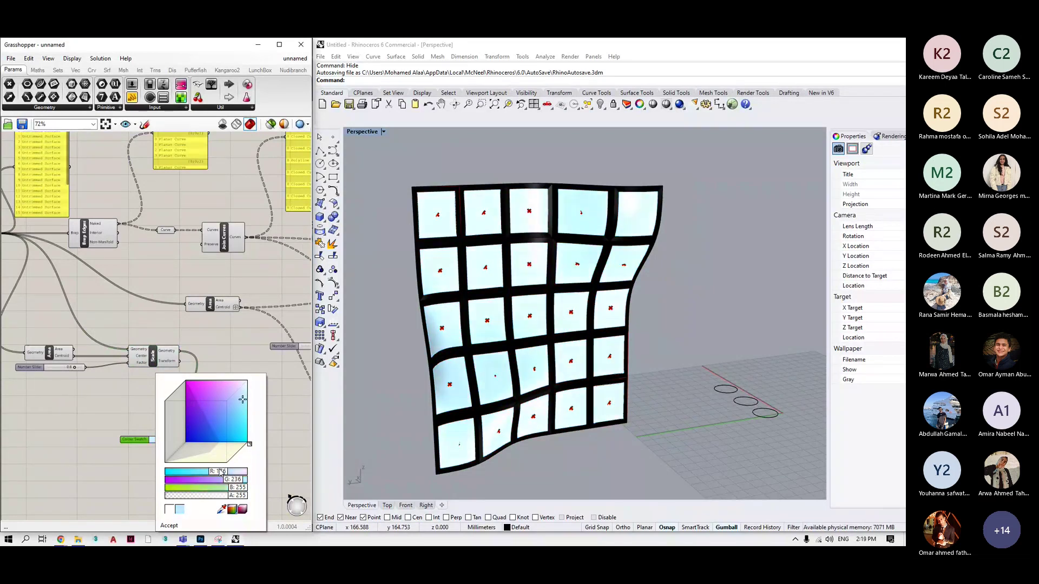
pyautogui.moveTo(220, 472); pyautogui.dragTo(228, 473)
pyautogui.click(121, 478)
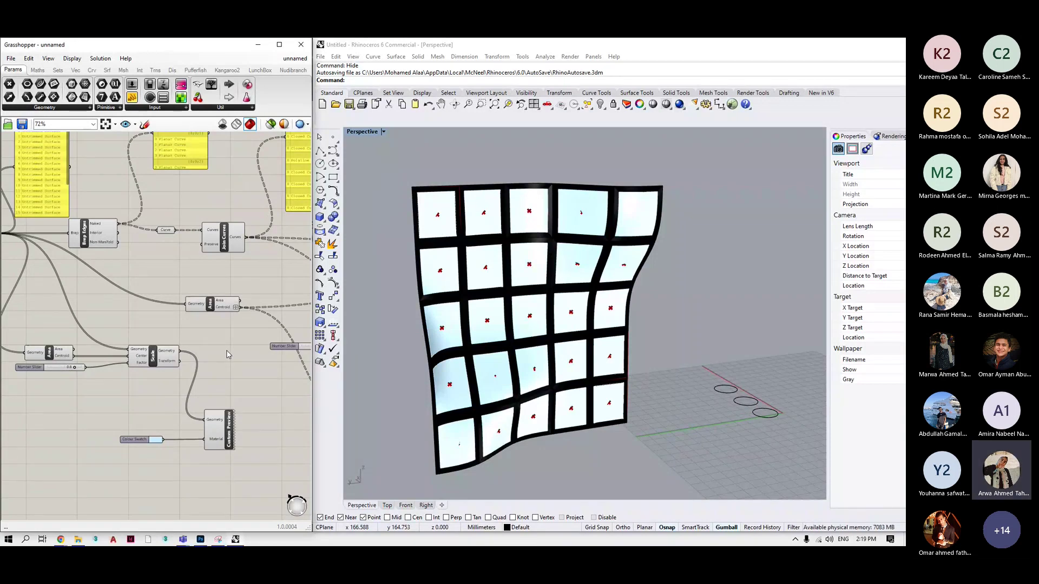
pyautogui.click(215, 433)
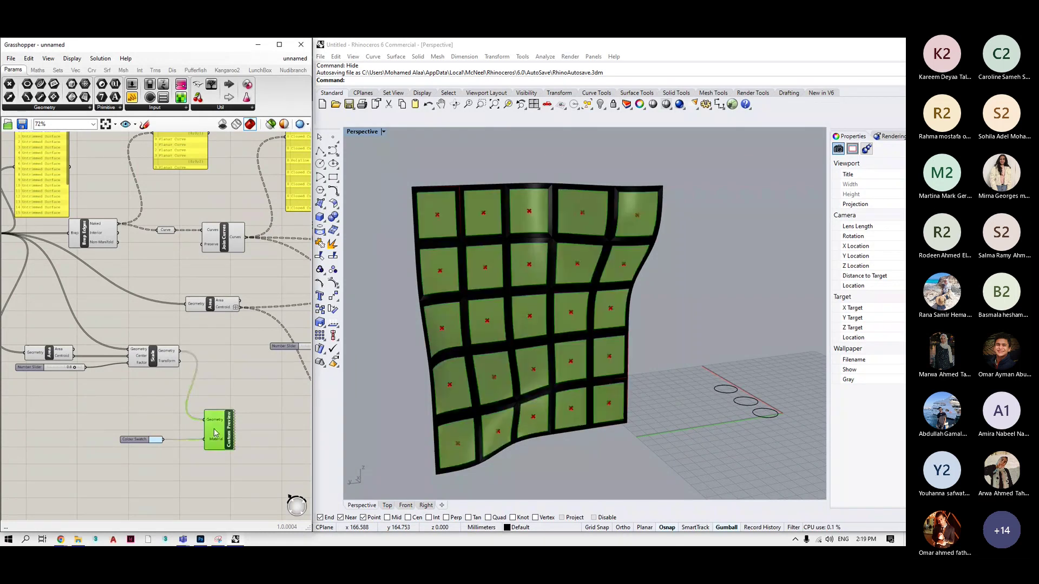
pyautogui.click(243, 390)
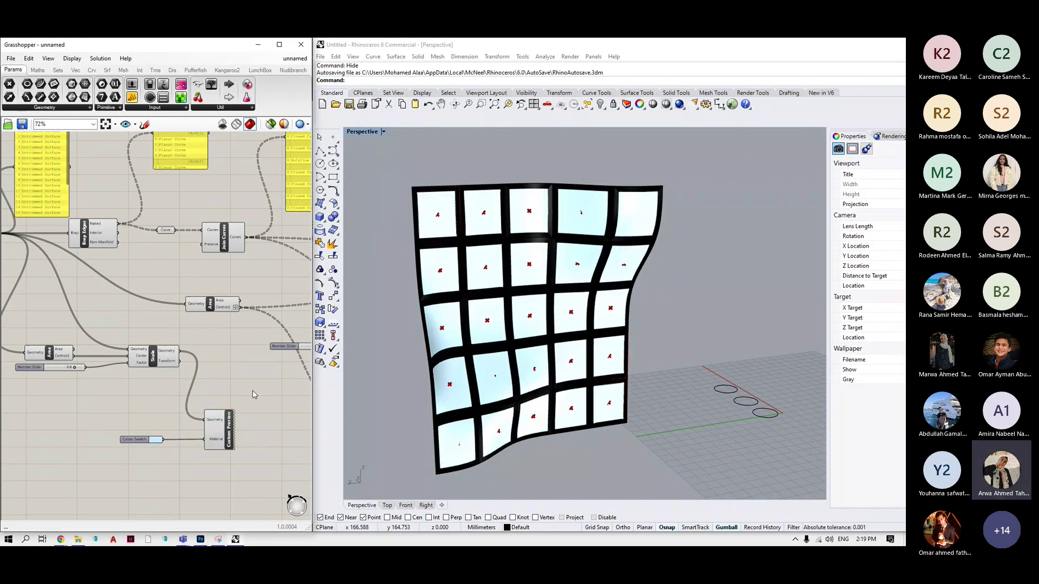
# Turn off the preview of the black panel frames so that only the infill panels are rendered.
pyautogui.scroll(-2, 265, 392)
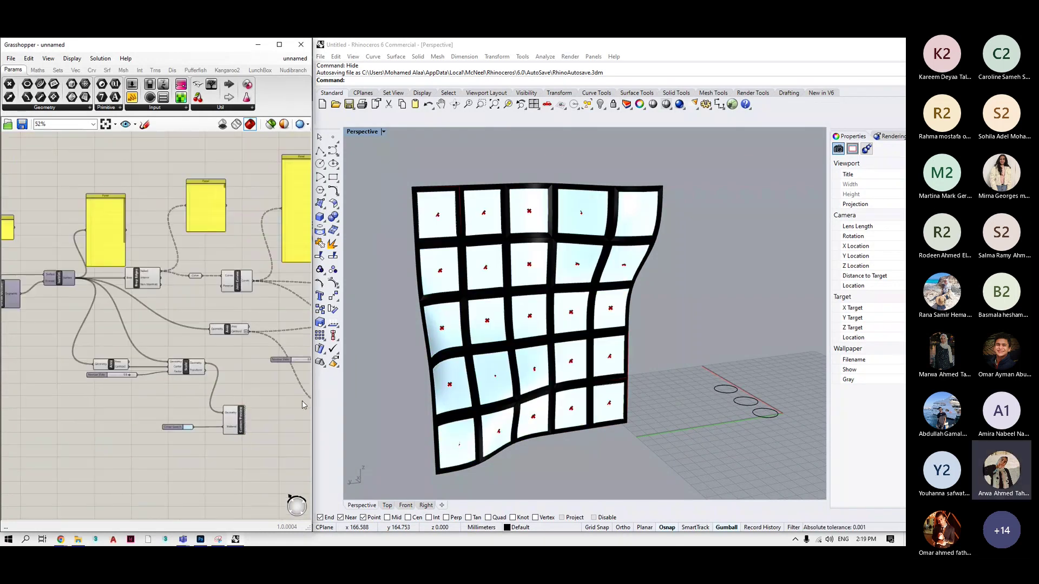
pyautogui.scroll(-1, 301, 403)
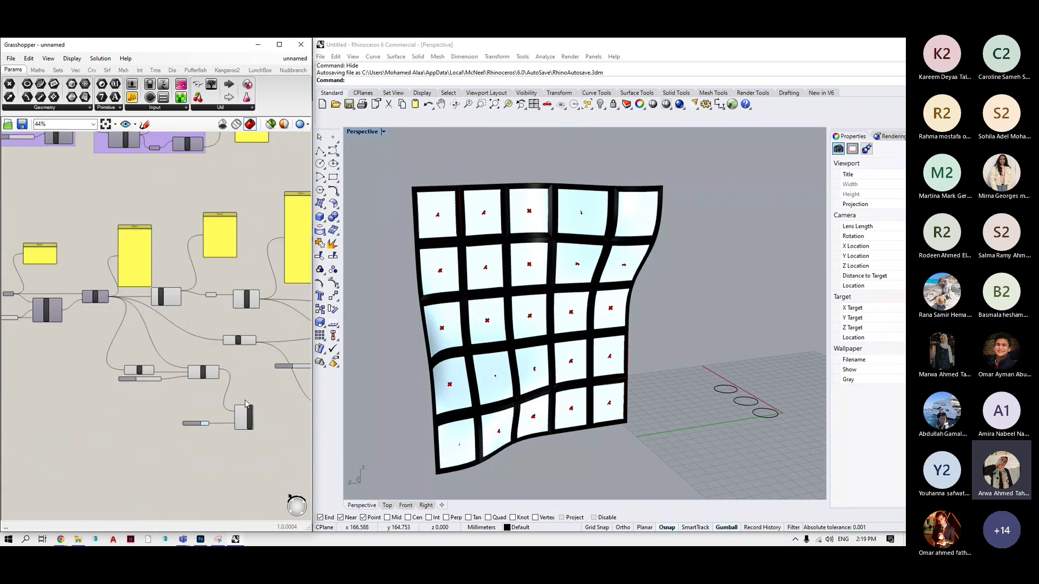
pyautogui.scroll(-1, 246, 403)
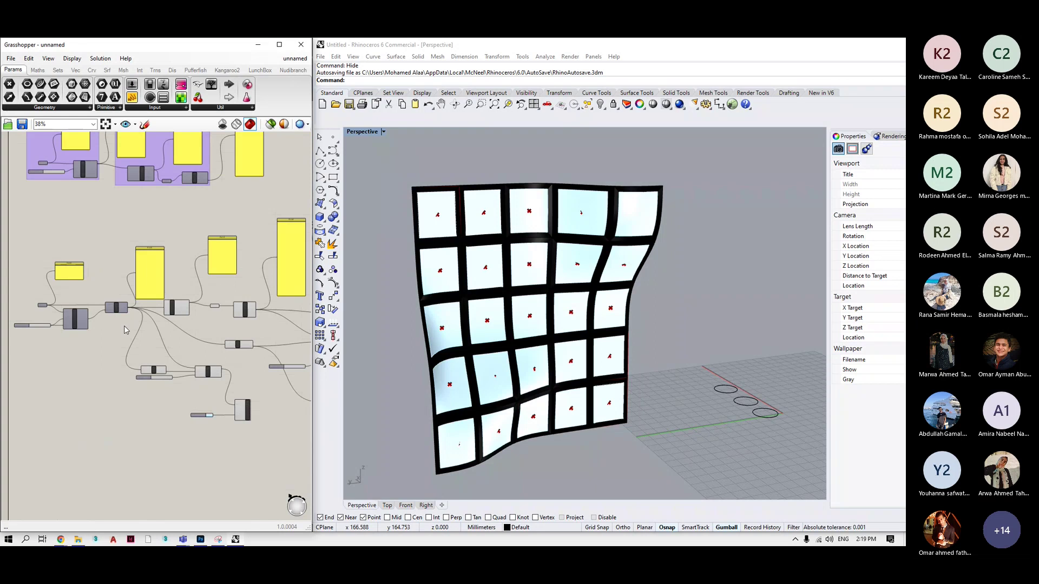
pyautogui.scroll(-4, 125, 330)
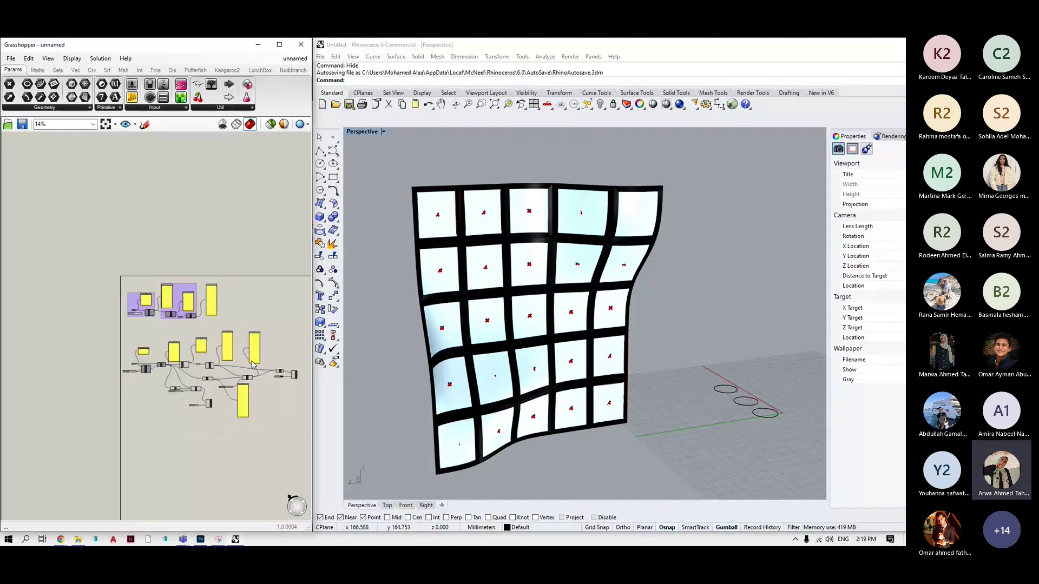
pyautogui.scroll(4, 181, 380)
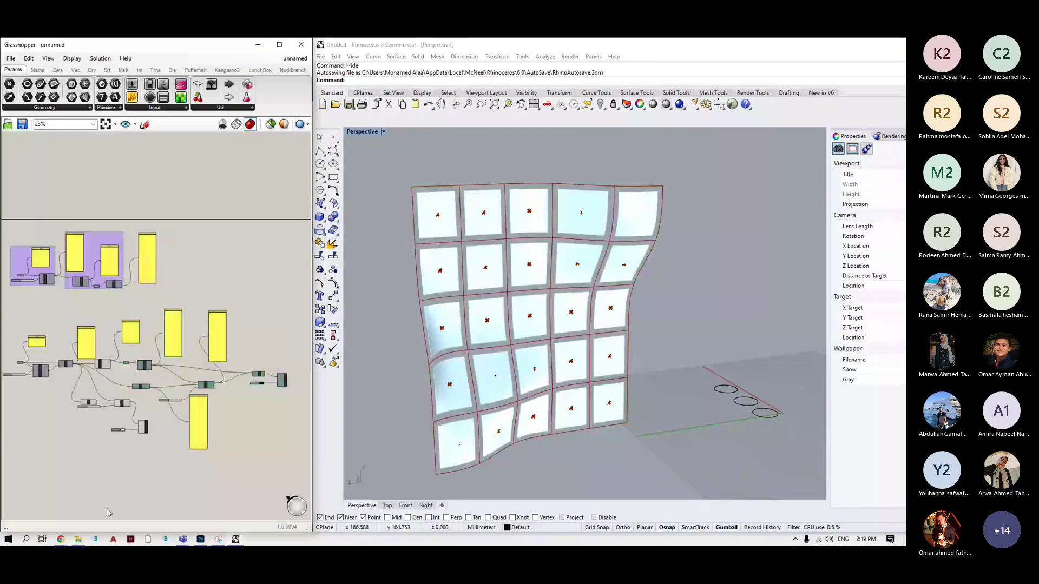
# Disable the copied Scale component's own preview and select the infill Custom Preview to compare them.
pyautogui.scroll(3, 90, 381)
pyautogui.click(161, 432)
pyautogui.middleClick(210, 488)
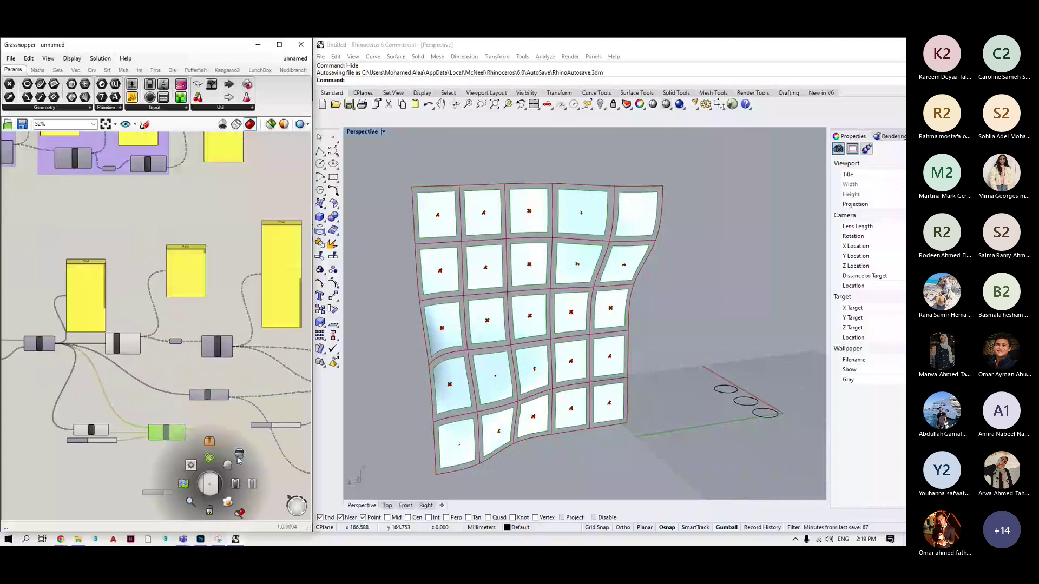
pyautogui.click(234, 465)
pyautogui.click(213, 483)
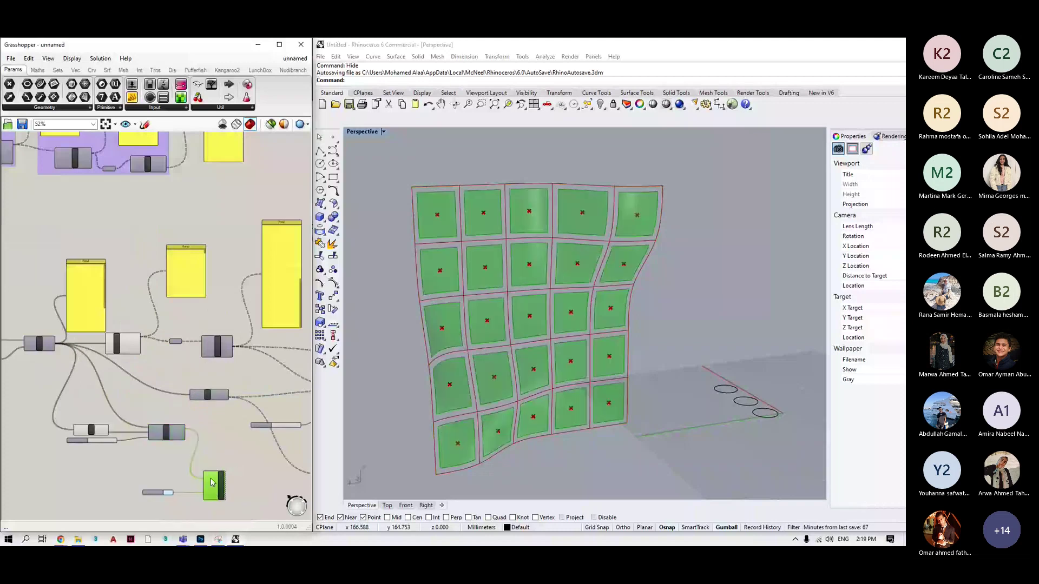
# Disconnect the copied Scale from the infill Custom Preview and re-enable the Scale component's own preview.
pyautogui.click(178, 438)
pyautogui.click(179, 437)
pyautogui.middleClick(168, 435)
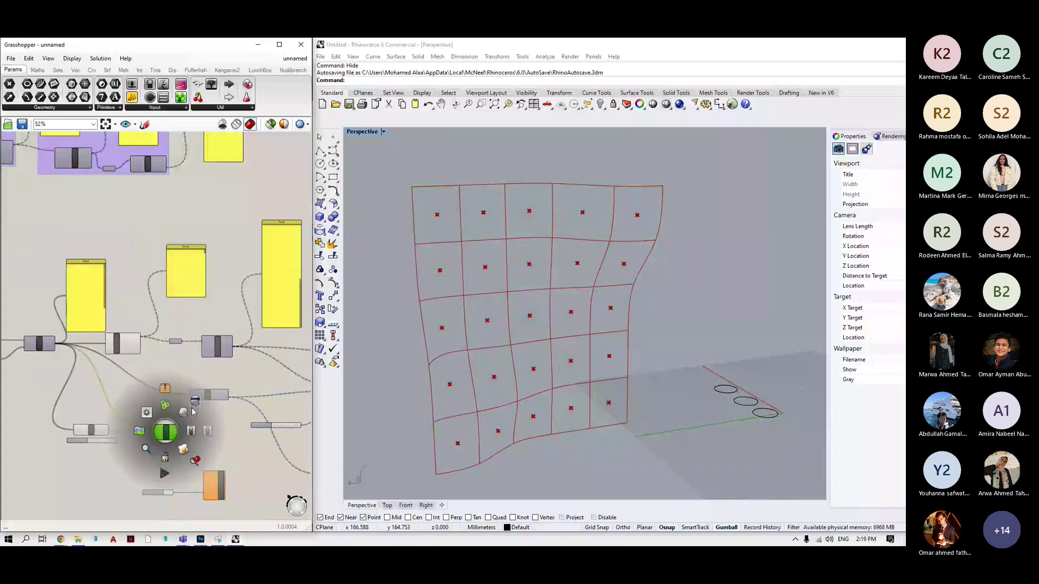
pyautogui.click(195, 437)
pyautogui.click(186, 459)
pyautogui.click(172, 438)
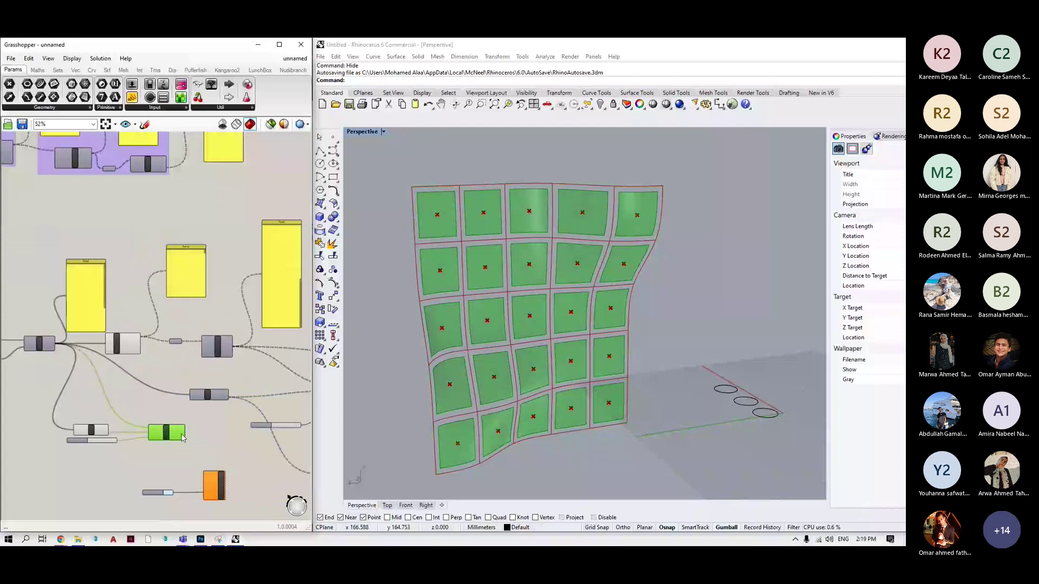
# Reconnect the copied Scale's Geometry output to the infill Custom Preview and turn the black frames' preview back on.
pyautogui.scroll(3, 184, 441)
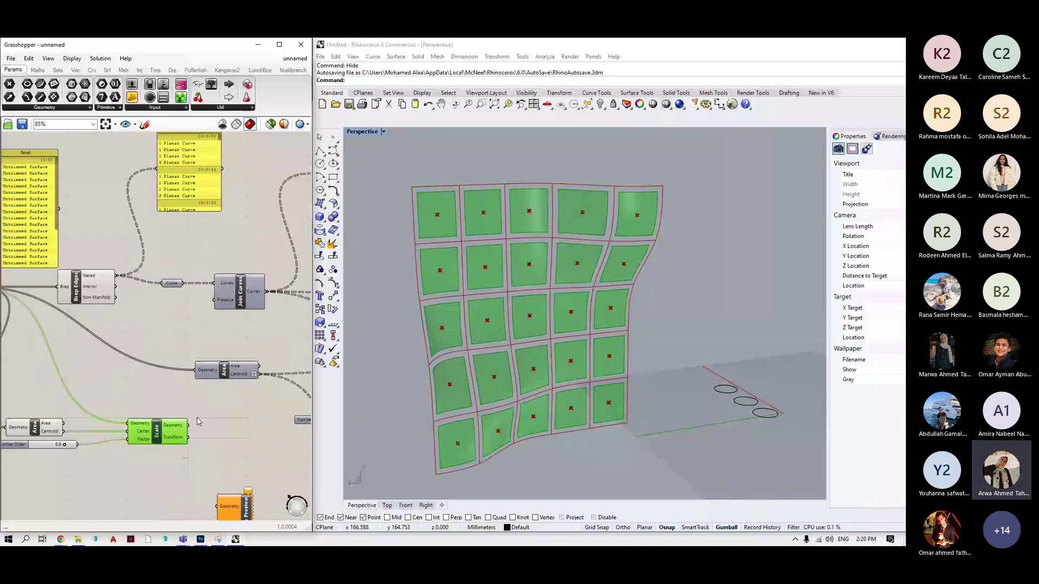
pyautogui.moveTo(189, 425); pyautogui.dragTo(222, 505)
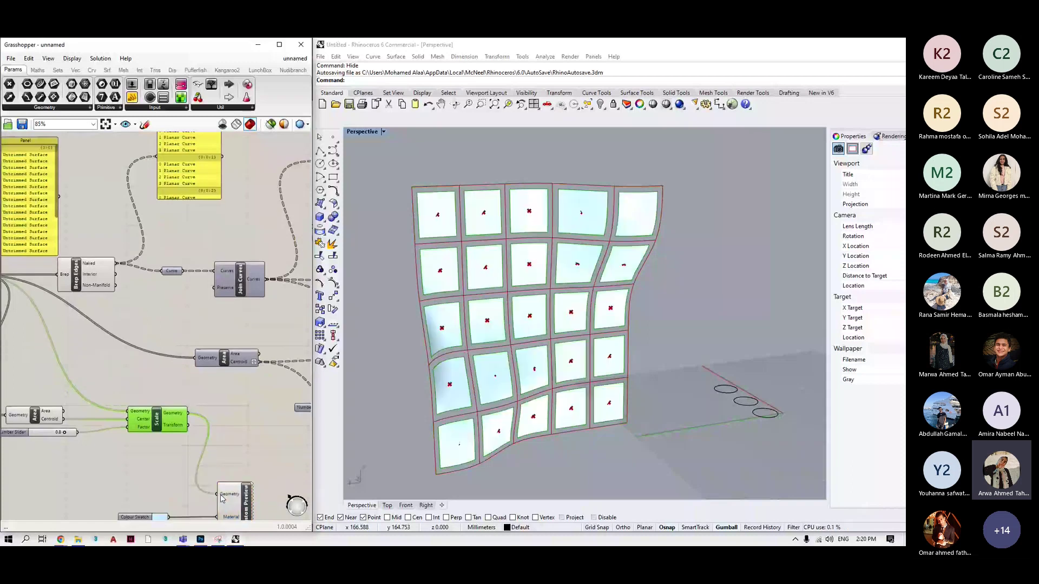
pyautogui.scroll(-2, 158, 460)
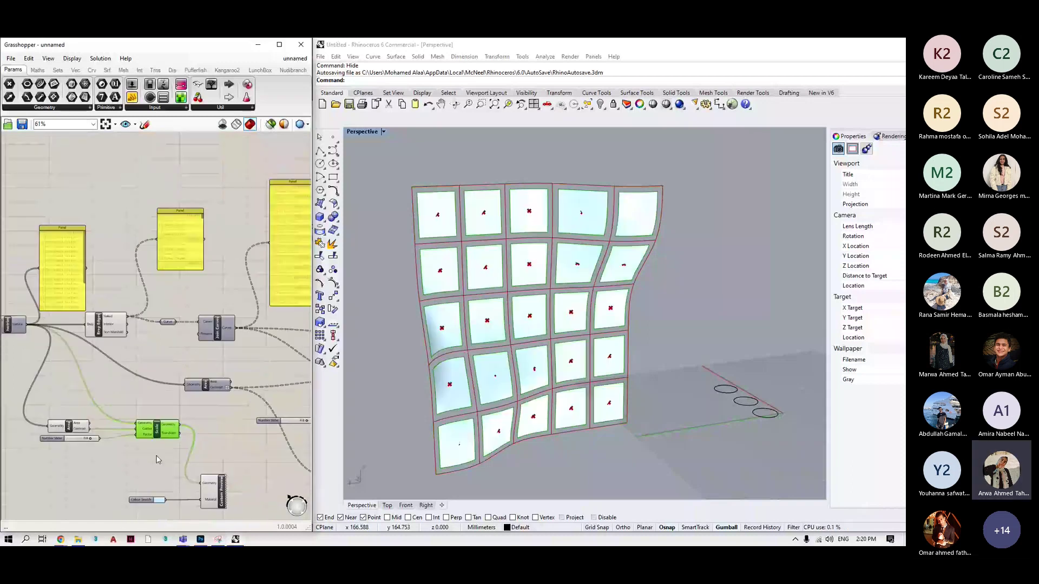
pyautogui.moveTo(158, 459); pyautogui.dragTo(205, 440, button='right')
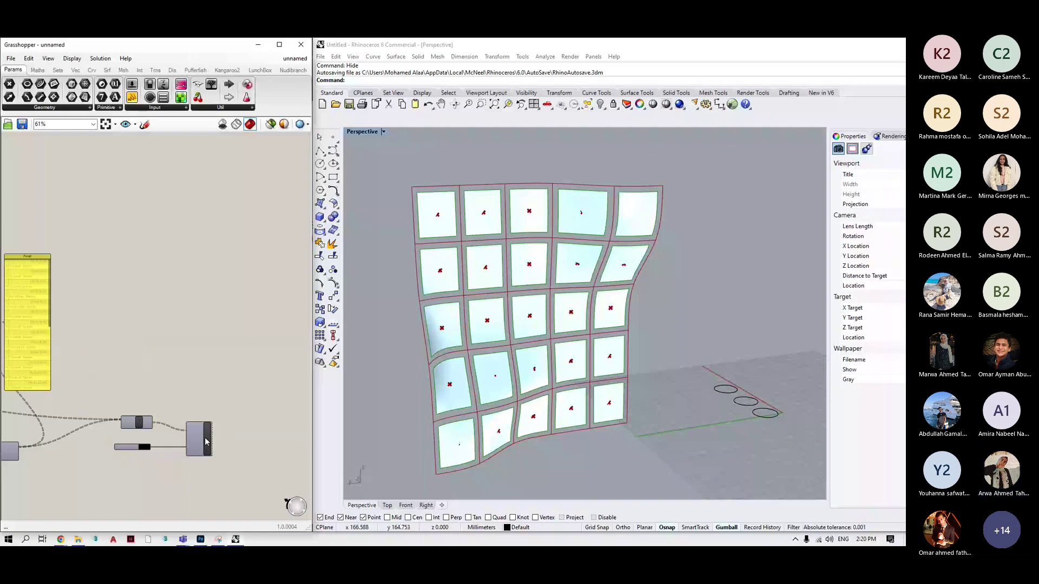
pyautogui.scroll(-5, 297, 333)
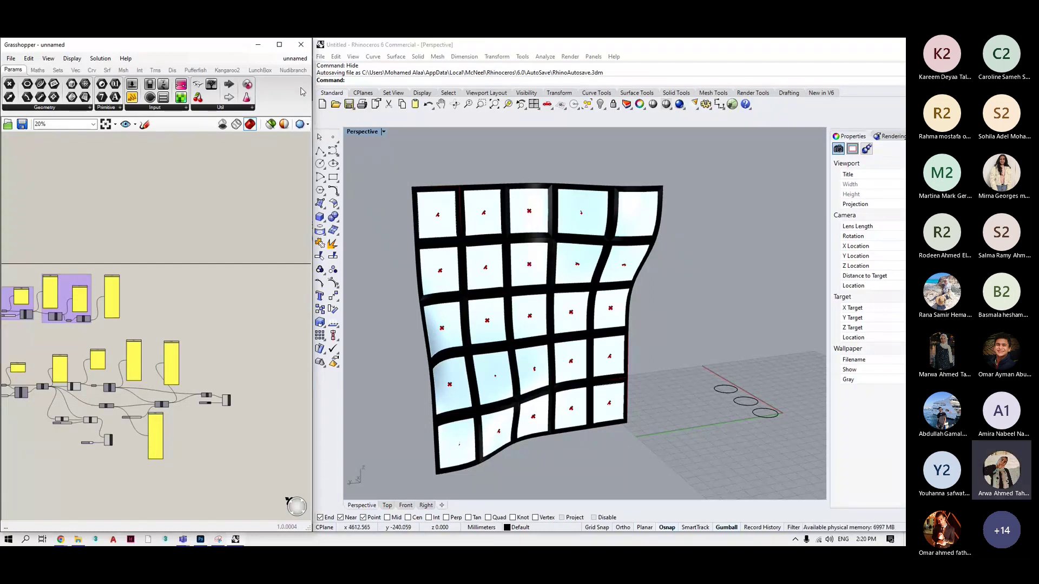
# Maximize the Grasshopper window and move the whole infill panel component group slightly lower, away from the frame branch.
pyautogui.click(277, 43)
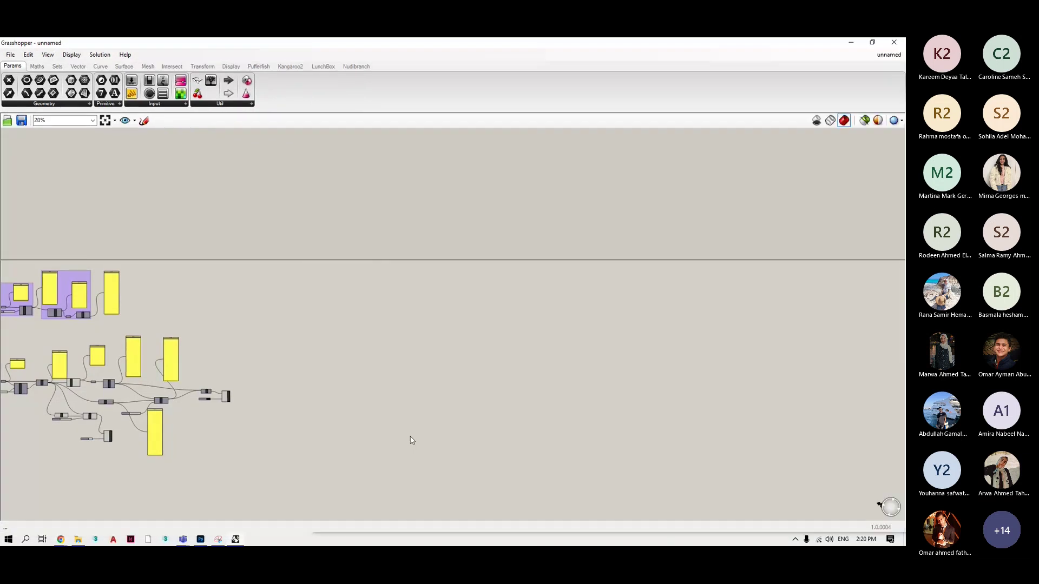
pyautogui.scroll(2, 362, 400)
pyautogui.scroll(3, 362, 400)
pyautogui.scroll(-2, 362, 400)
pyautogui.scroll(2, 362, 400)
pyautogui.moveTo(425, 376); pyautogui.dragTo(263, 459)
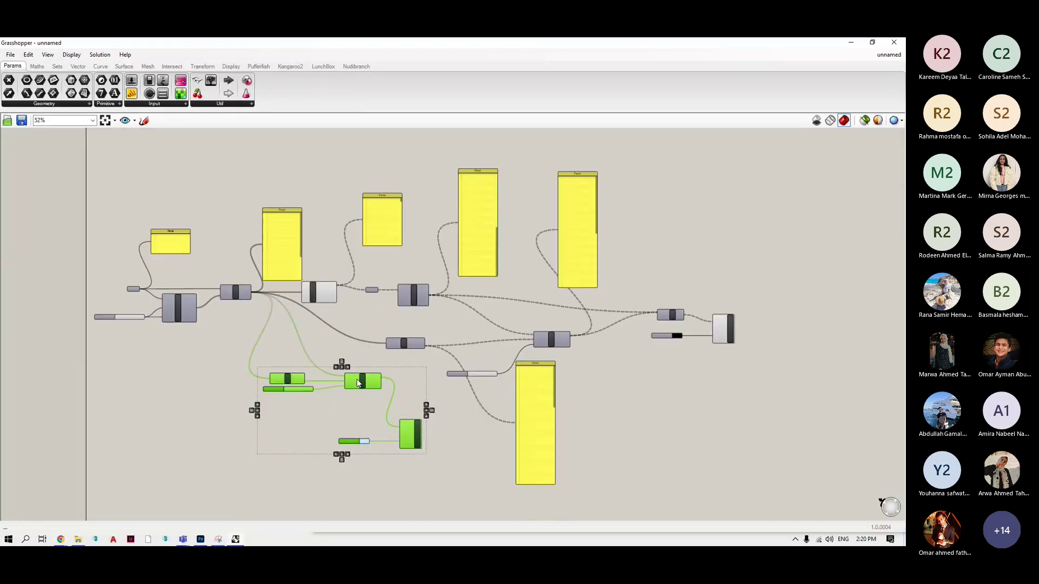
pyautogui.moveTo(357, 381); pyautogui.dragTo(352, 408)
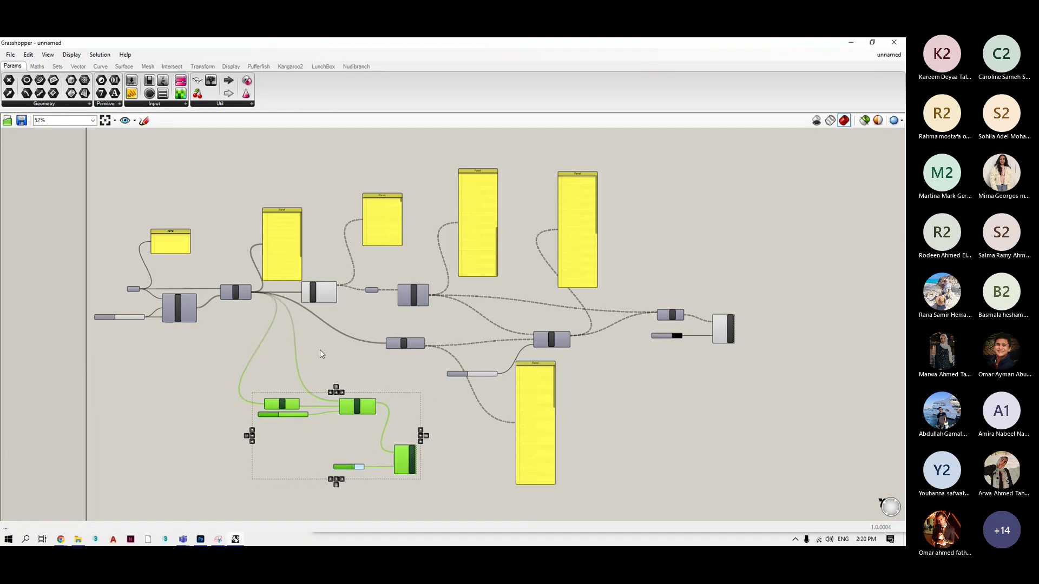
pyautogui.click(288, 352)
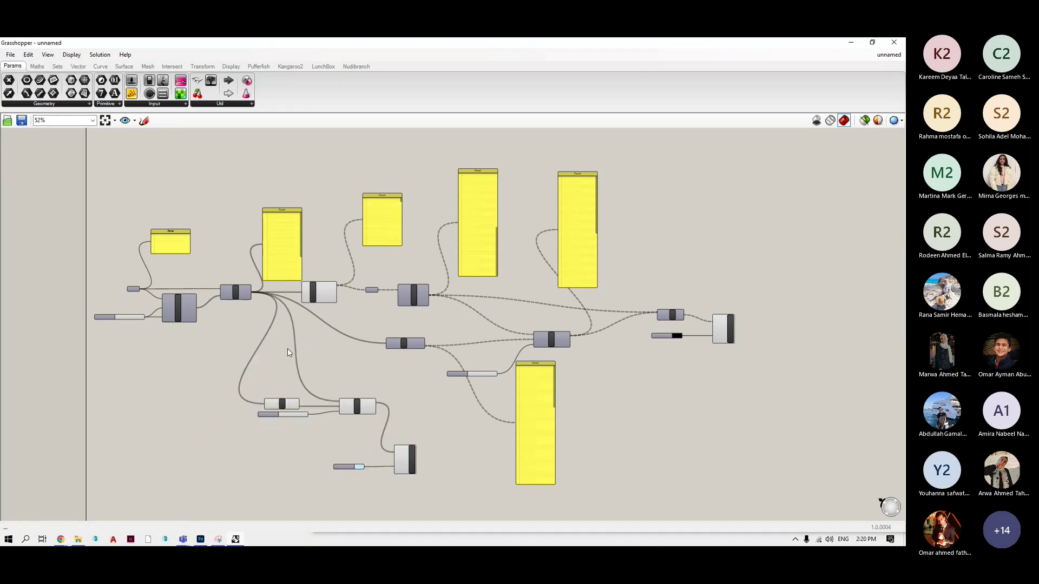
# Examine the Isotrim surface list panel and the branches running from the Isotrim output.
pyautogui.scroll(3, 277, 221)
pyautogui.scroll(-3, 273, 211)
pyautogui.scroll(3, 278, 205)
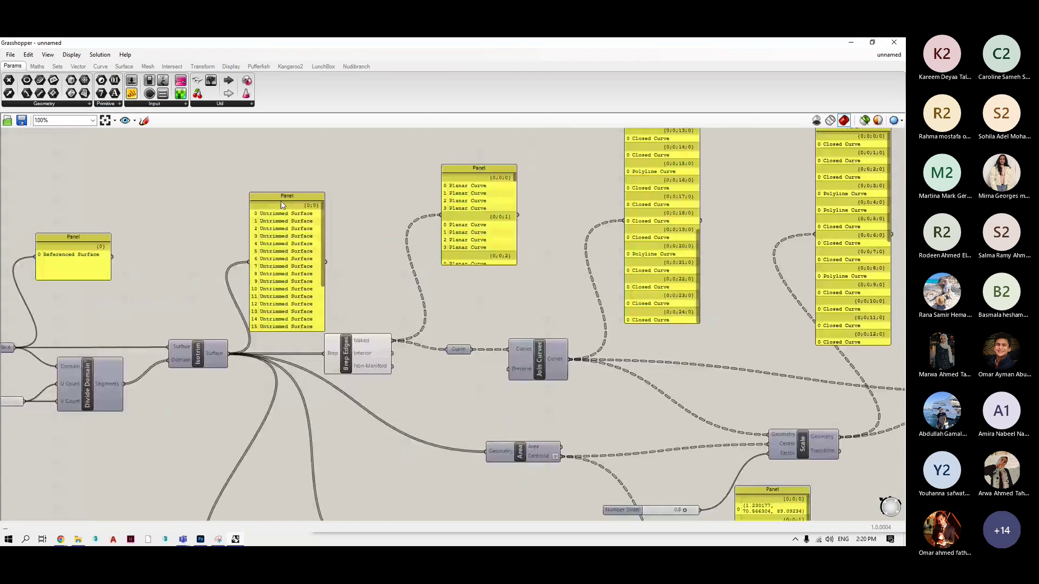
pyautogui.click(281, 206)
pyautogui.scroll(-1, 258, 219)
# Switch to Photoshop, hide the connecting lines on Layer 7, and toggle the 1 2 3 4 5 6 7 8 9 text layer off and on.
pyautogui.hotkey('alt', 'Tab')
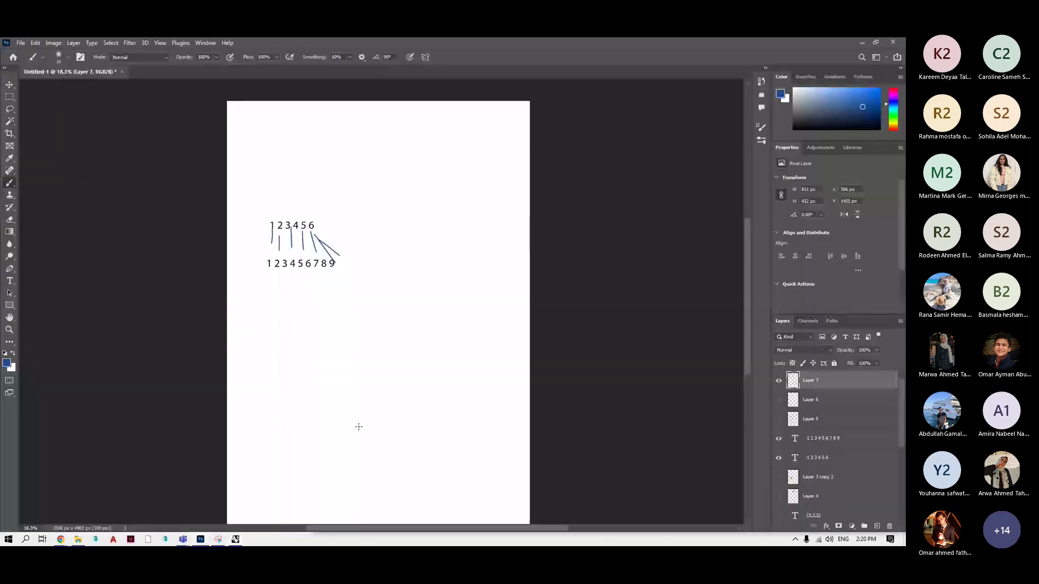
pyautogui.click(778, 380)
pyautogui.click(778, 438)
pyautogui.click(779, 438)
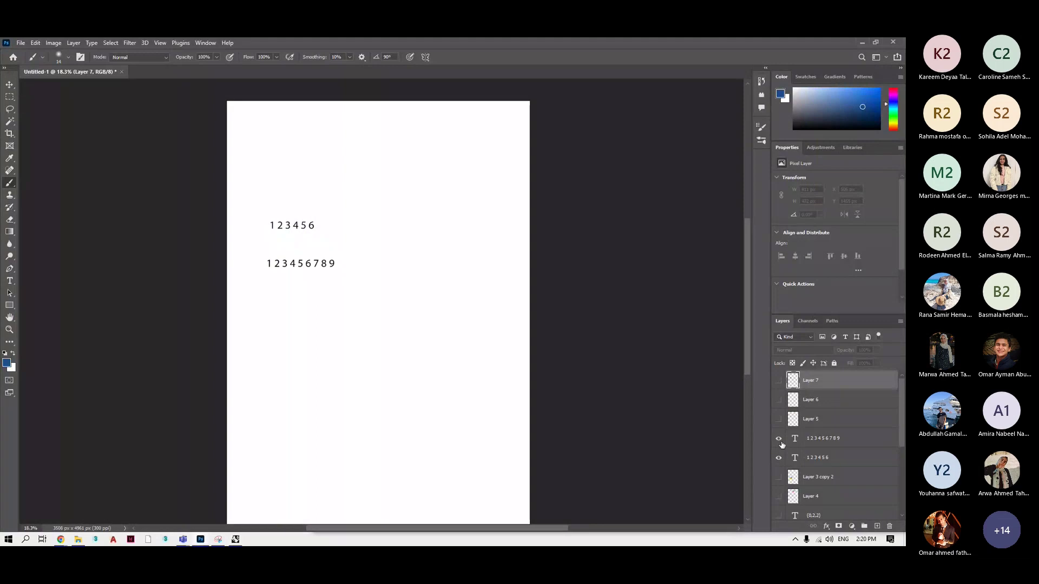
# Hide the two number-list text layers and Layer 1, and show Layer 2, Layer 3, Layer 3 copy and Layer 4.
pyautogui.moveTo(778, 438); pyautogui.dragTo(781, 504)
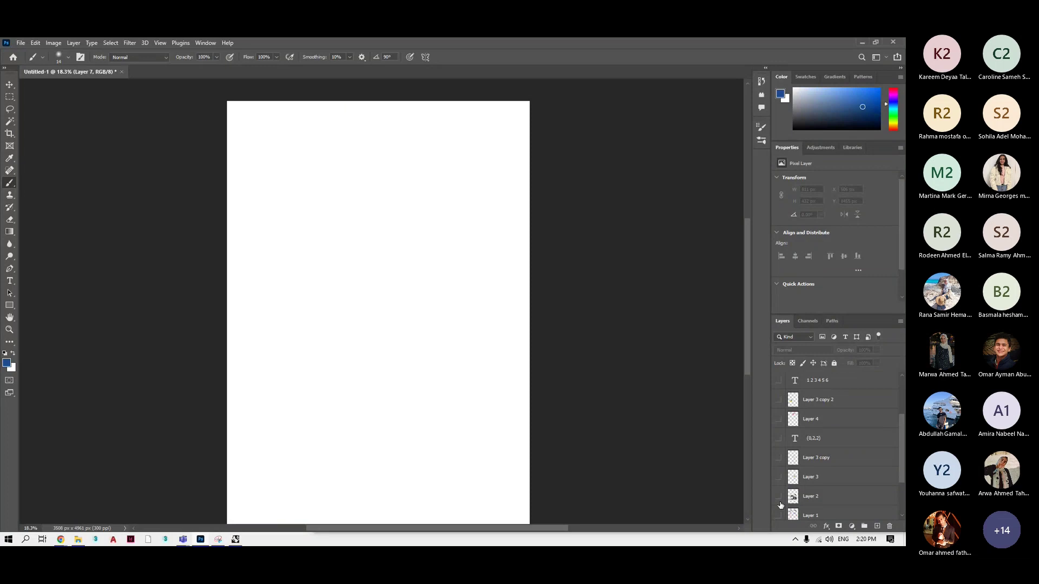
pyautogui.moveTo(779, 515); pyautogui.dragTo(778, 461)
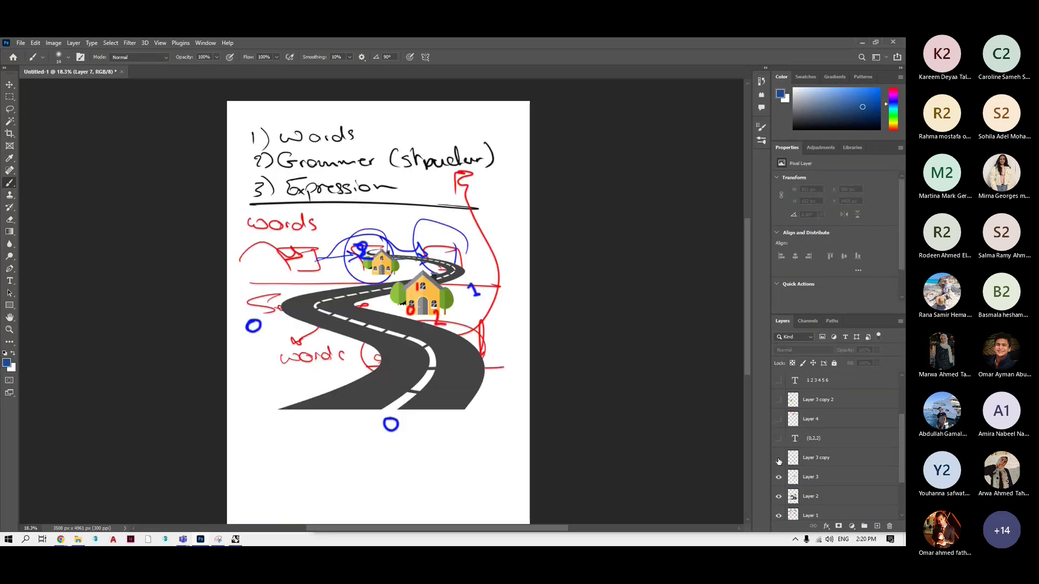
pyautogui.click(778, 515)
pyautogui.click(779, 418)
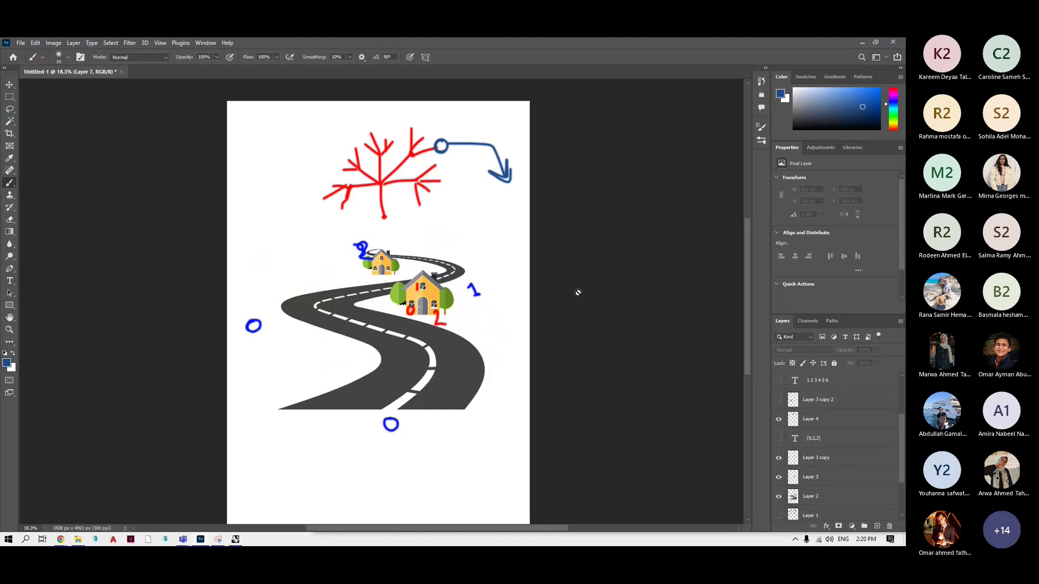
# Return to Grasshopper and add a Param Viewer above the referenced-surface panel near the start of the definition.
pyautogui.click(862, 42)
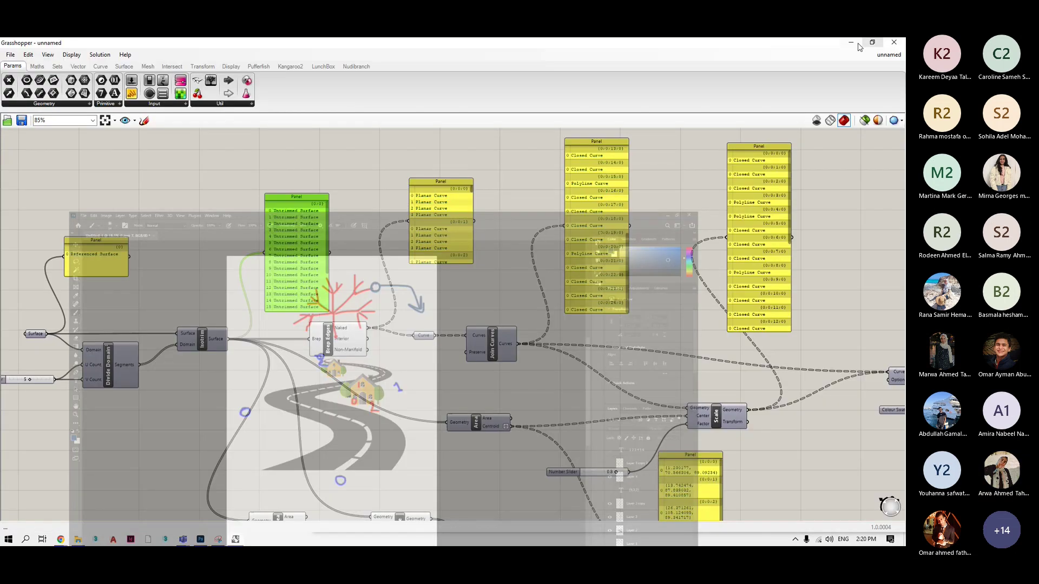
pyautogui.scroll(-3, 481, 273)
pyautogui.scroll(4, 372, 262)
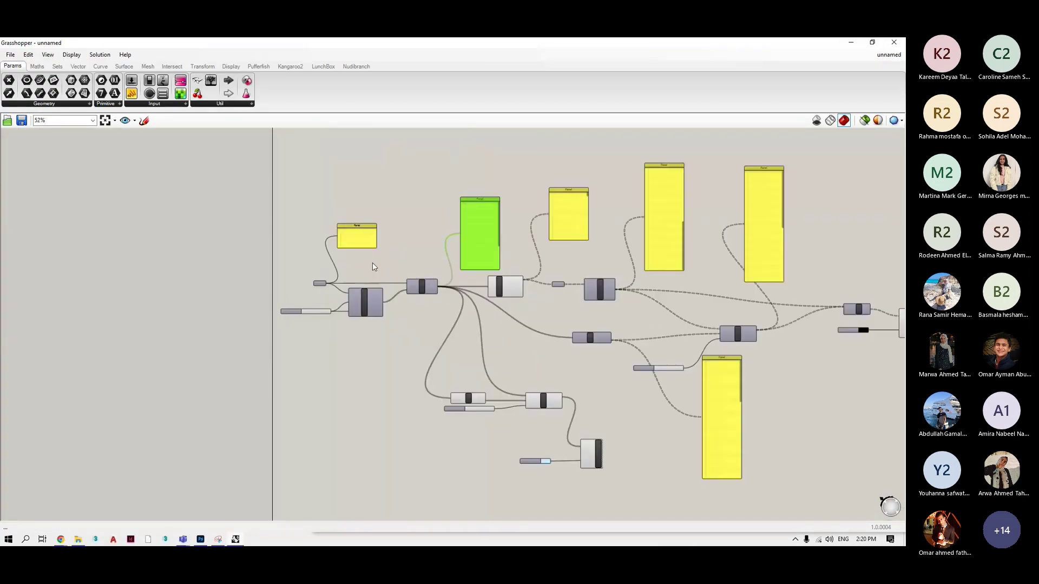
pyautogui.scroll(2, 373, 233)
pyautogui.click(350, 233)
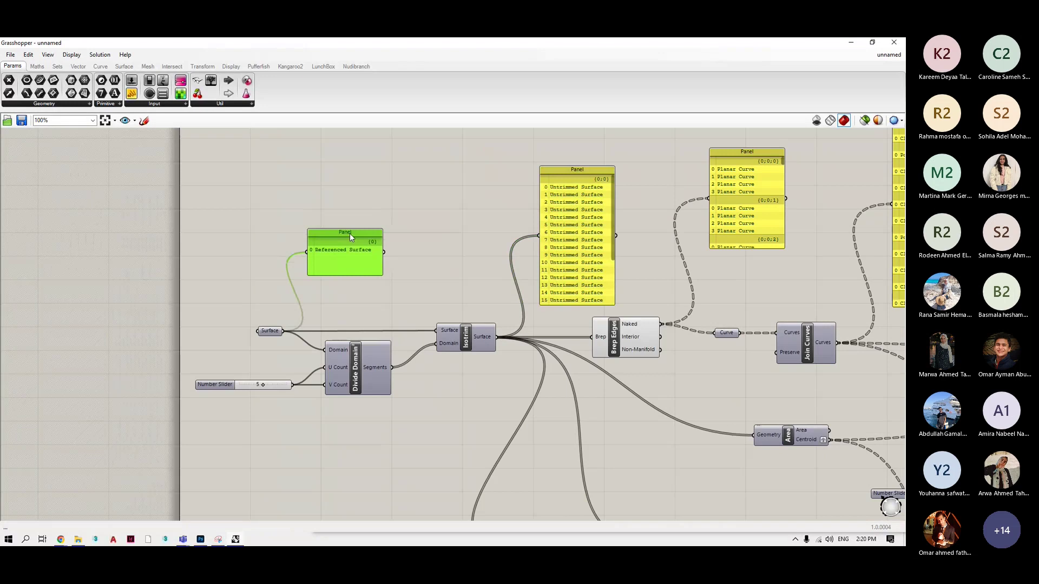
pyautogui.doubleClick(332, 198)
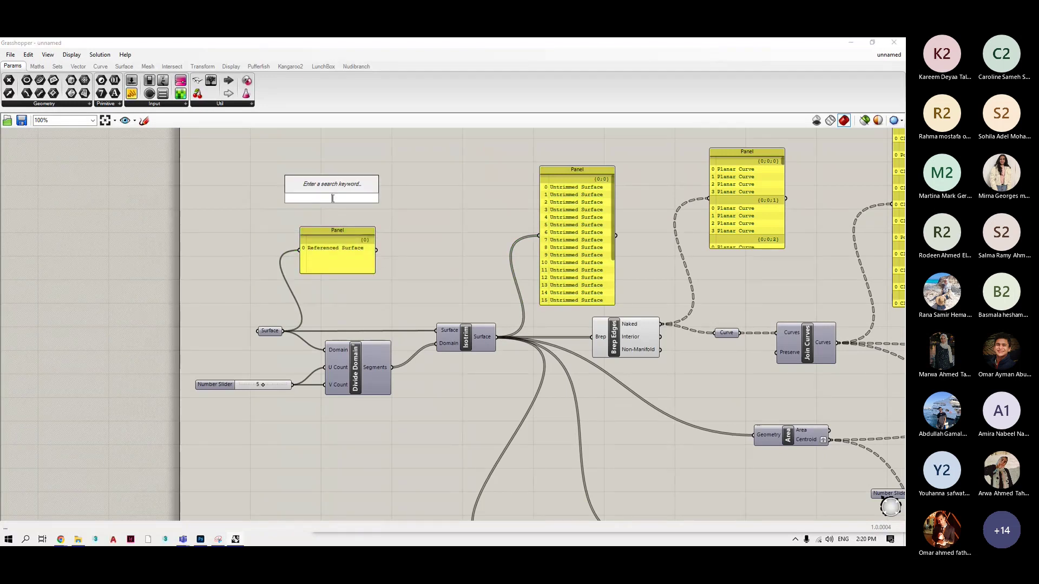
pyautogui.write('param')
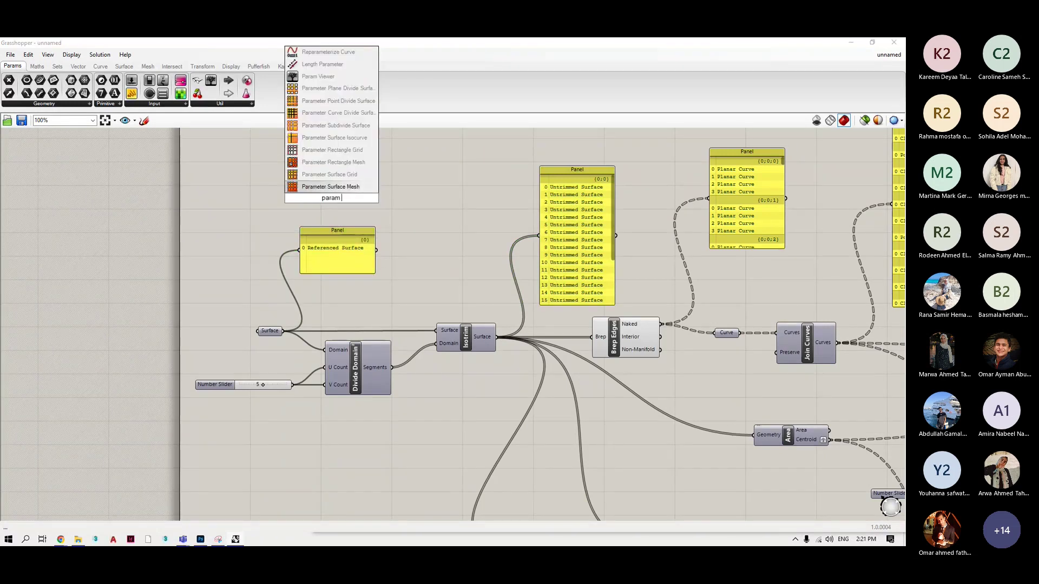
pyautogui.write(' view')
pyautogui.press('Return')
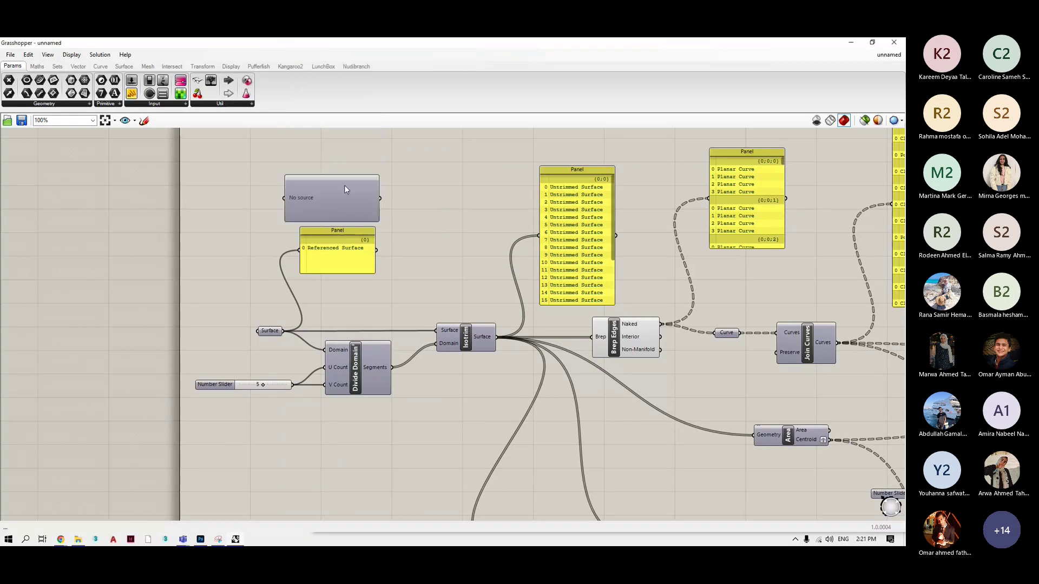
# Connect the Surface parameter to the Param Viewer and arrange the referenced-surface panel and the viewer side by side.
pyautogui.moveTo(339, 210); pyautogui.dragTo(390, 211)
pyautogui.moveTo(283, 331); pyautogui.dragTo(335, 200)
pyautogui.moveTo(329, 265); pyautogui.dragTo(243, 210)
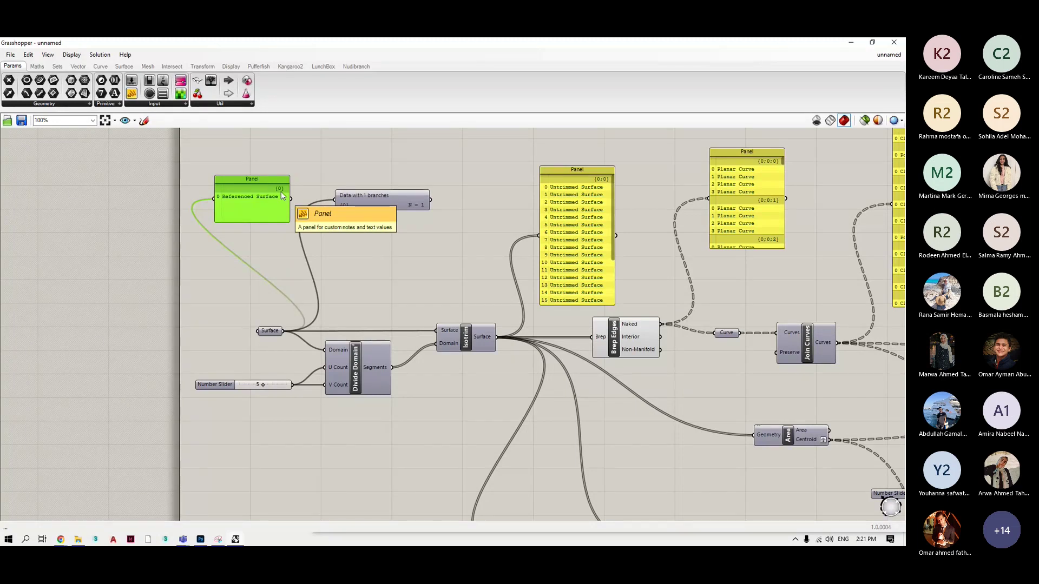
pyautogui.moveTo(393, 199); pyautogui.dragTo(570, 151)
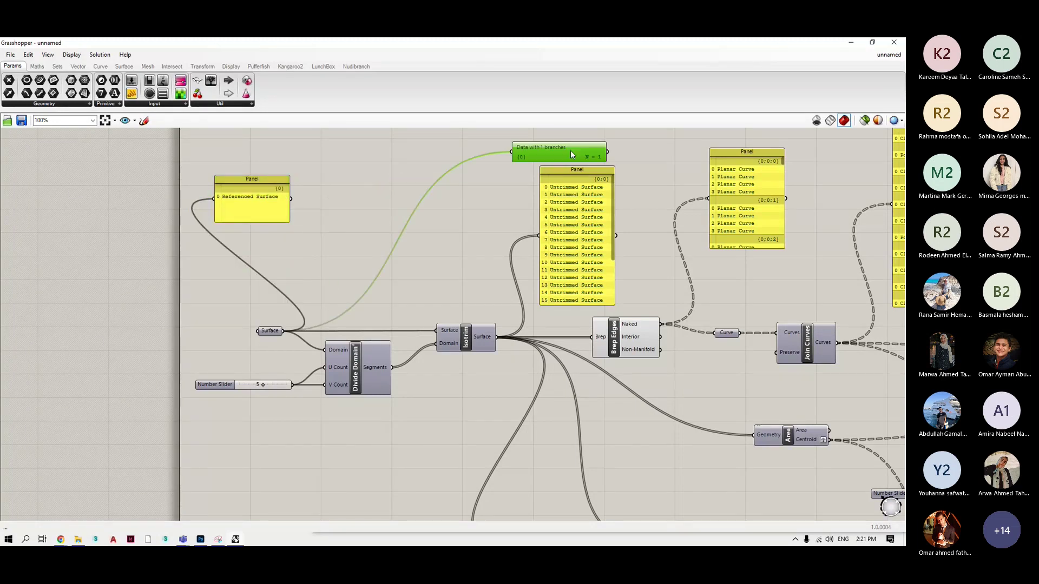
pyautogui.moveTo(570, 150); pyautogui.dragTo(420, 195)
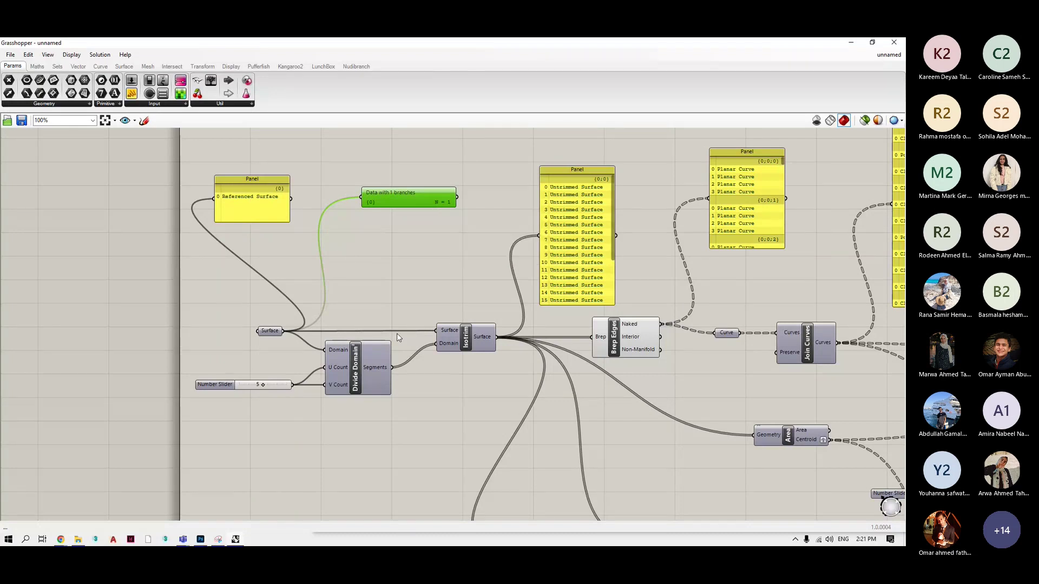
# Feed the Isotrim Surface output into the Param Viewer and enlarge the viewer above the untrimmed-surface list panel.
pyautogui.moveTo(497, 336); pyautogui.dragTo(582, 157)
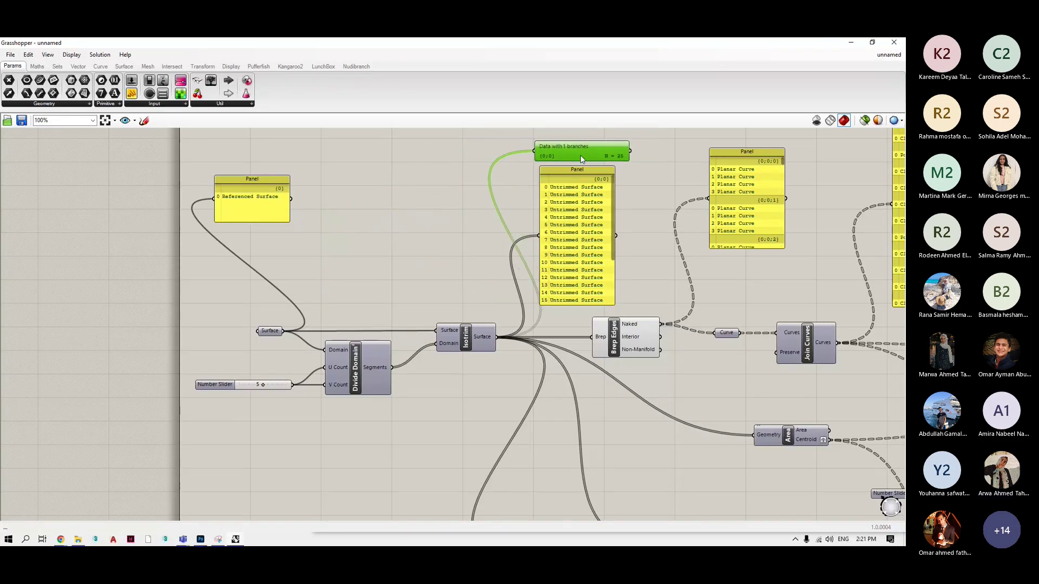
pyautogui.scroll(-3, 569, 150)
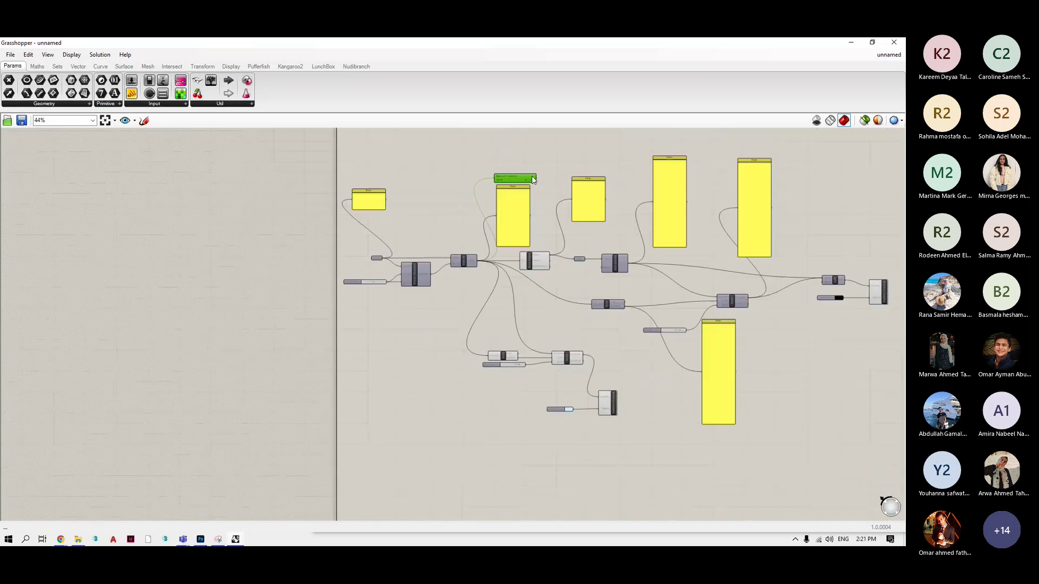
pyautogui.scroll(5, 569, 150)
pyautogui.moveTo(519, 193); pyautogui.dragTo(512, 119)
pyautogui.scroll(-3, 450, 191)
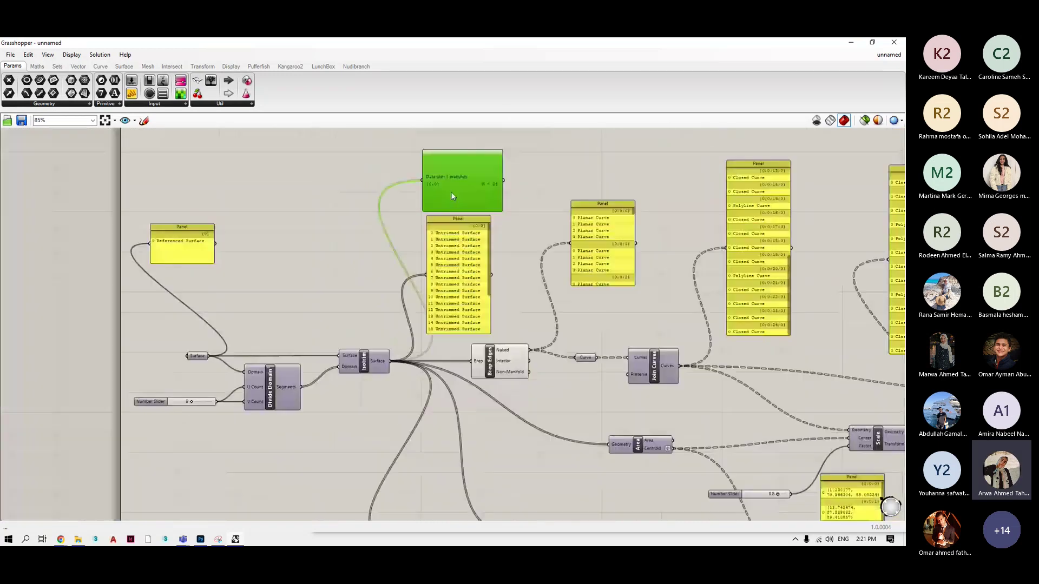
# Switch the Param Viewer to its tree diagram and inspect the branch structure of the Isotrim surfaces.
pyautogui.scroll(3, 462, 181)
pyautogui.doubleClick(469, 179)
pyautogui.scroll(-3, 449, 184)
pyautogui.scroll(7, 438, 195)
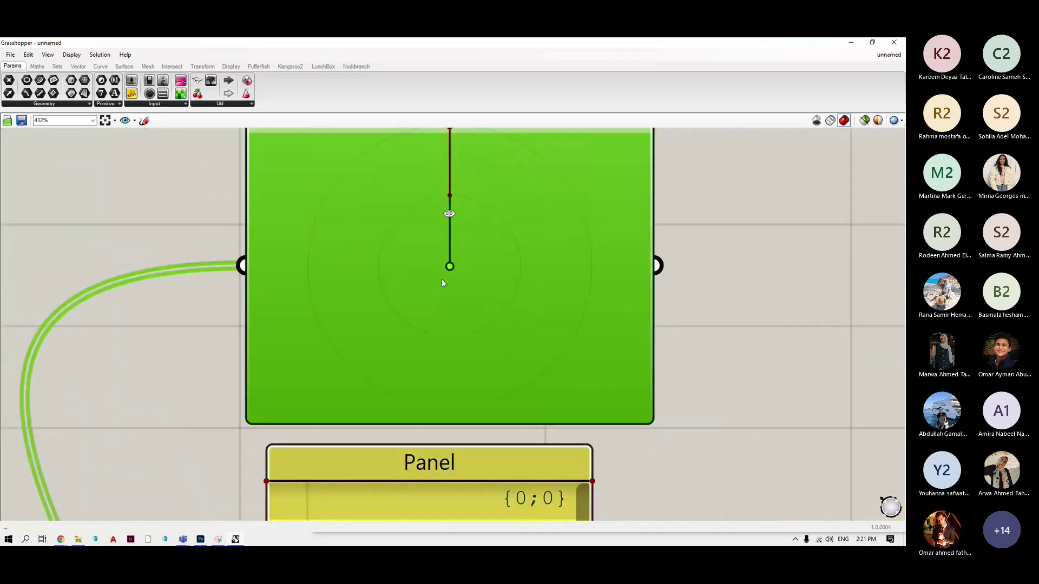
pyautogui.scroll(-2, 449, 213)
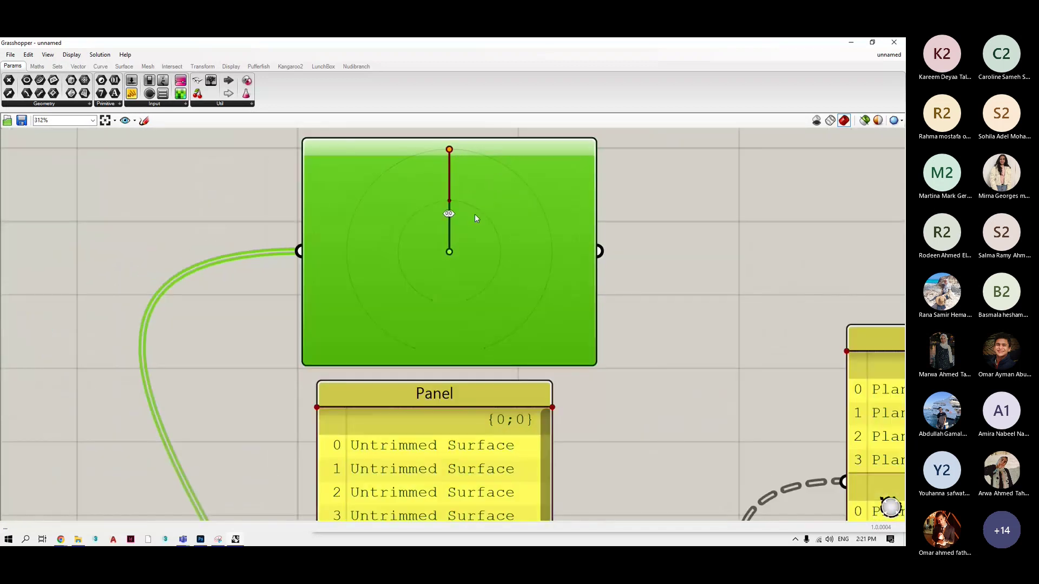
pyautogui.scroll(-5, 475, 215)
pyautogui.scroll(-3, 374, 383)
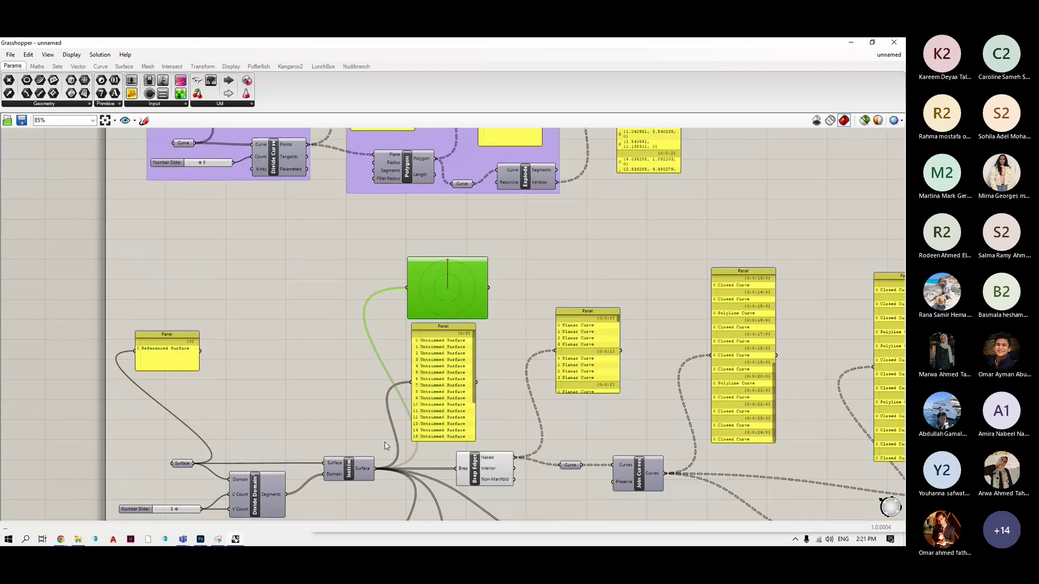
# Move the Param Viewer above the planar-curve panel, connect it to the Brep Edges Naked output, and inspect its branches.
pyautogui.moveTo(454, 286); pyautogui.dragTo(625, 243)
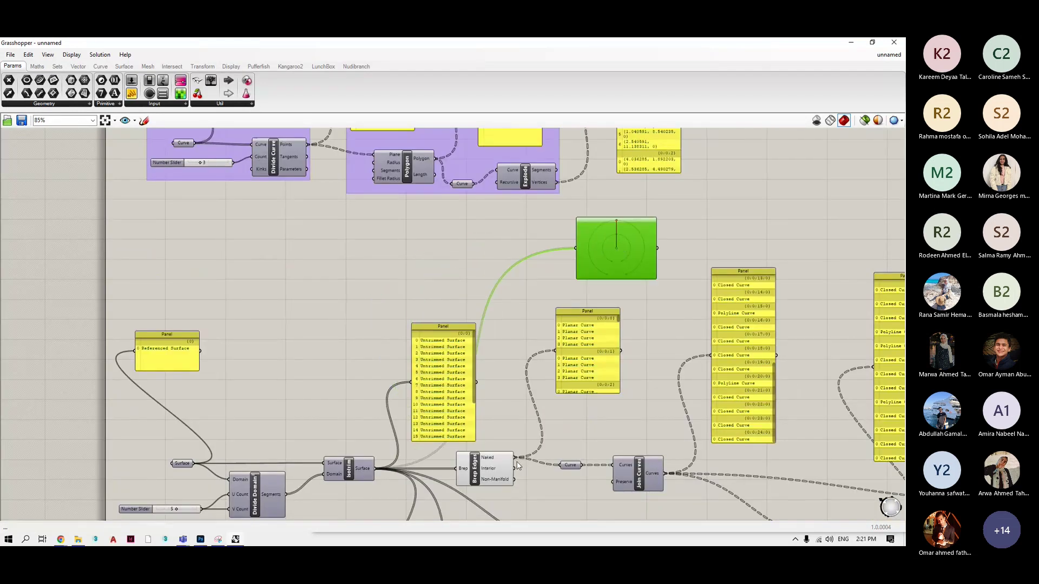
pyautogui.keyDown('shift'); pyautogui.moveTo(516, 459); pyautogui.dragTo(576, 248); pyautogui.keyUp('shift')
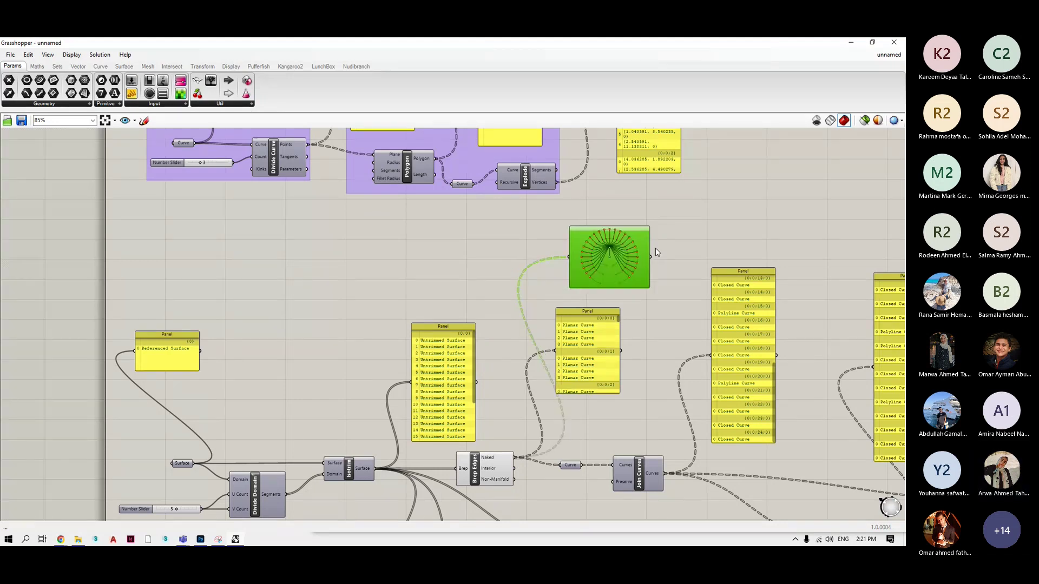
pyautogui.scroll(5, 563, 273)
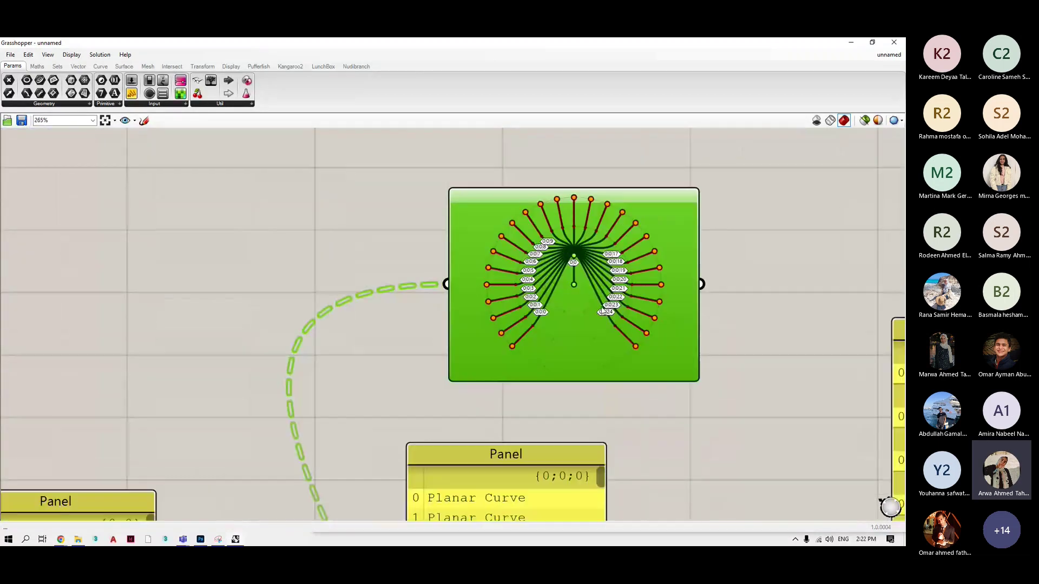
pyautogui.scroll(-5, 544, 277)
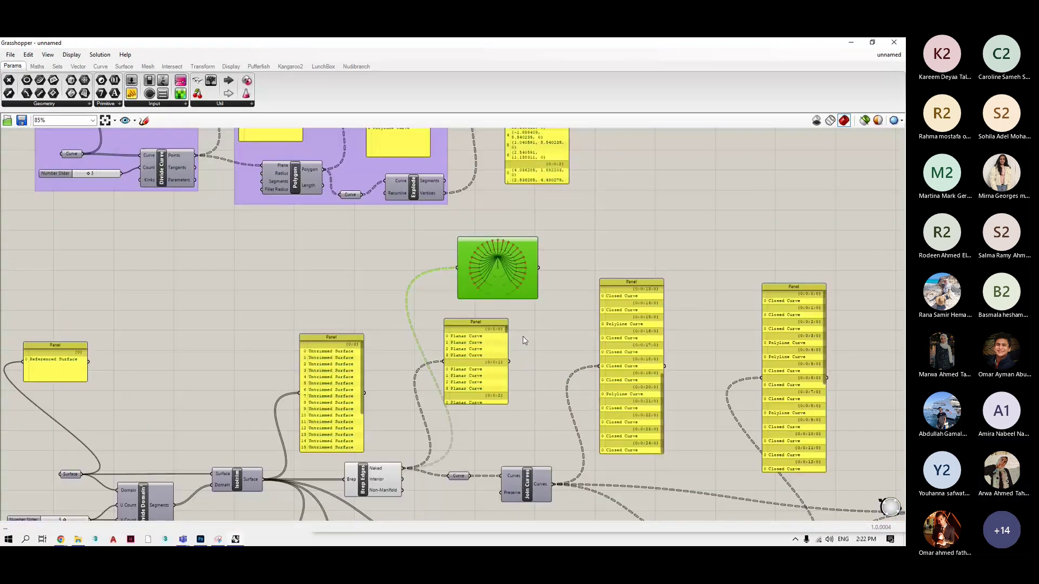
pyautogui.scroll(2, 523, 336)
pyautogui.scroll(-4, 525, 310)
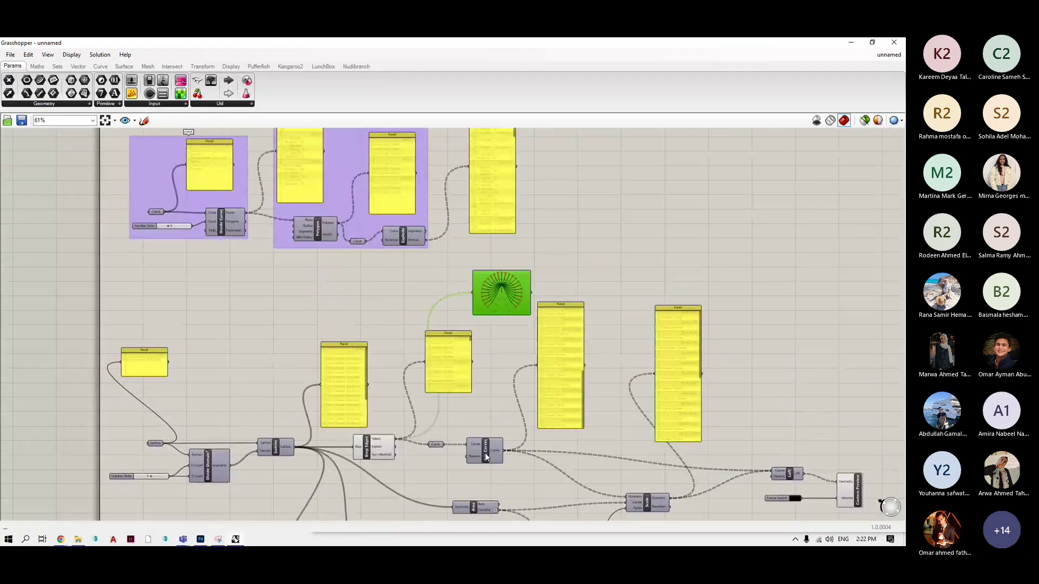
# Connect the Join Curves output to the Param Viewer and place the viewer beside the joined-curve list panel.
pyautogui.scroll(3, 484, 452)
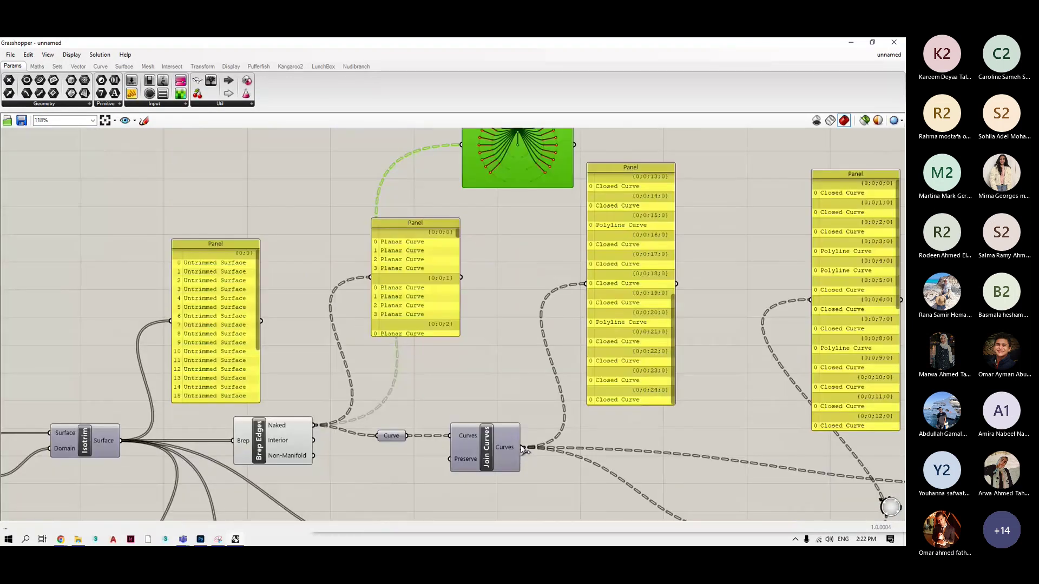
pyautogui.moveTo(522, 449); pyautogui.dragTo(461, 155)
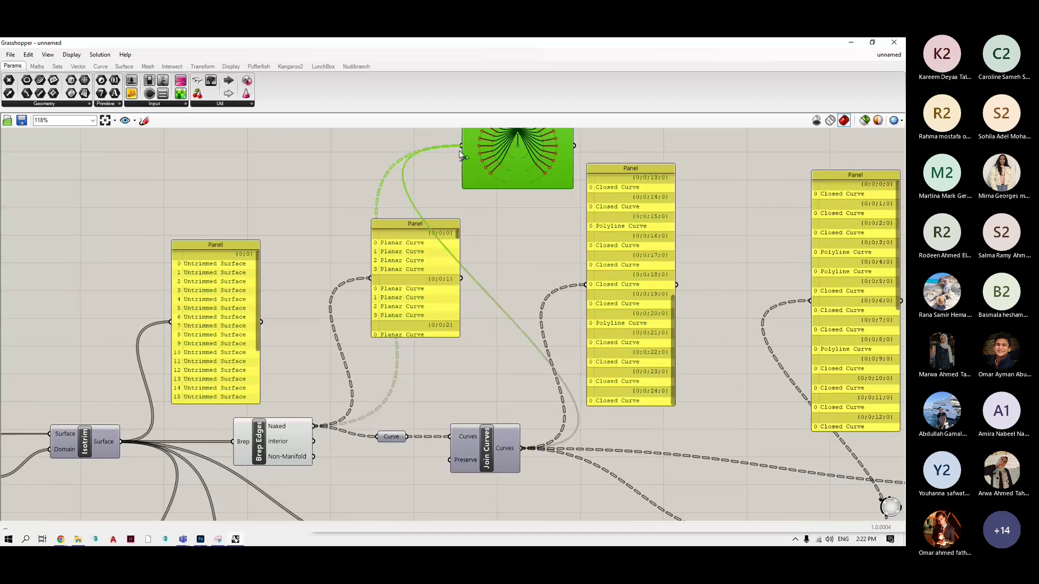
pyautogui.moveTo(461, 155); pyautogui.dragTo(707, 219)
pyautogui.scroll(1, 707, 219)
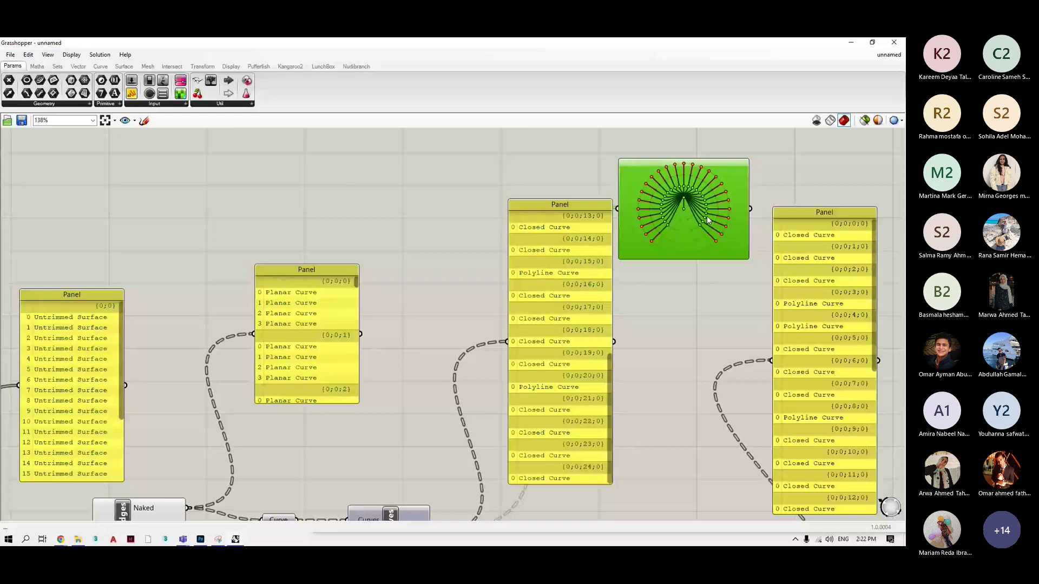
pyautogui.scroll(-2, 543, 236)
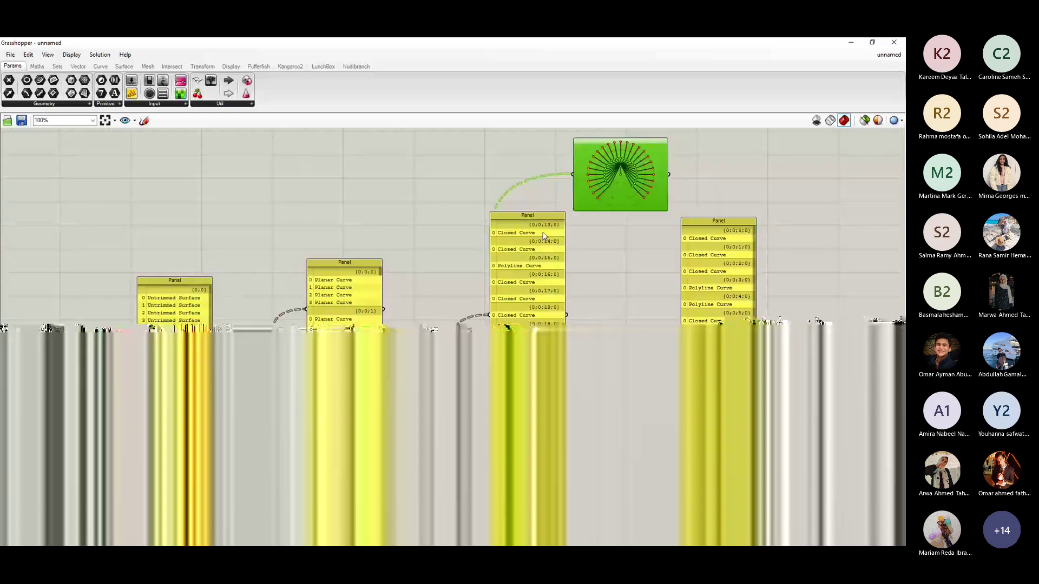
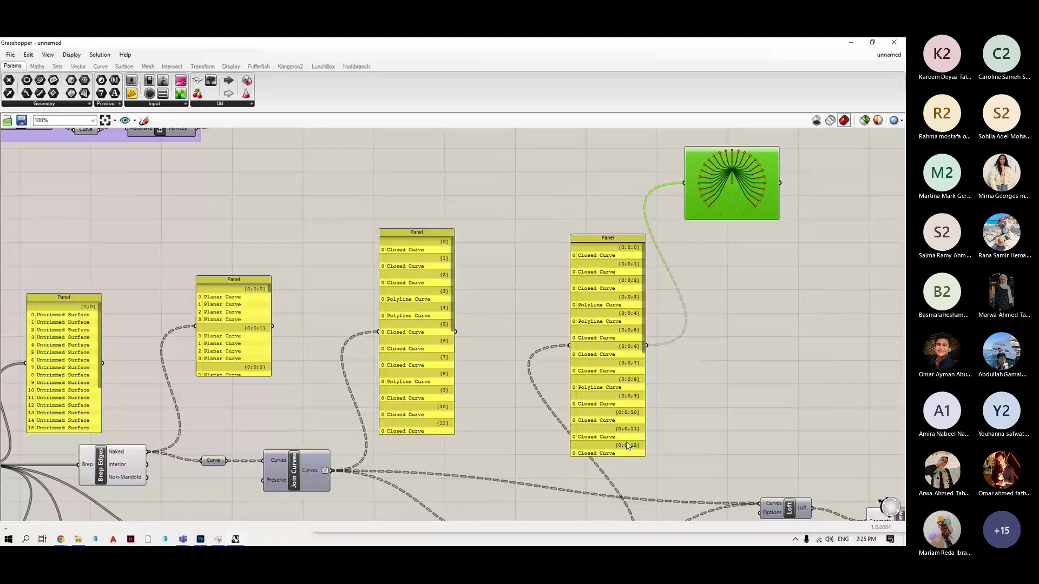
# Simplify the data paths of the frame branch's Scale Geometry output.
pyautogui.scroll(3, 618, 427)
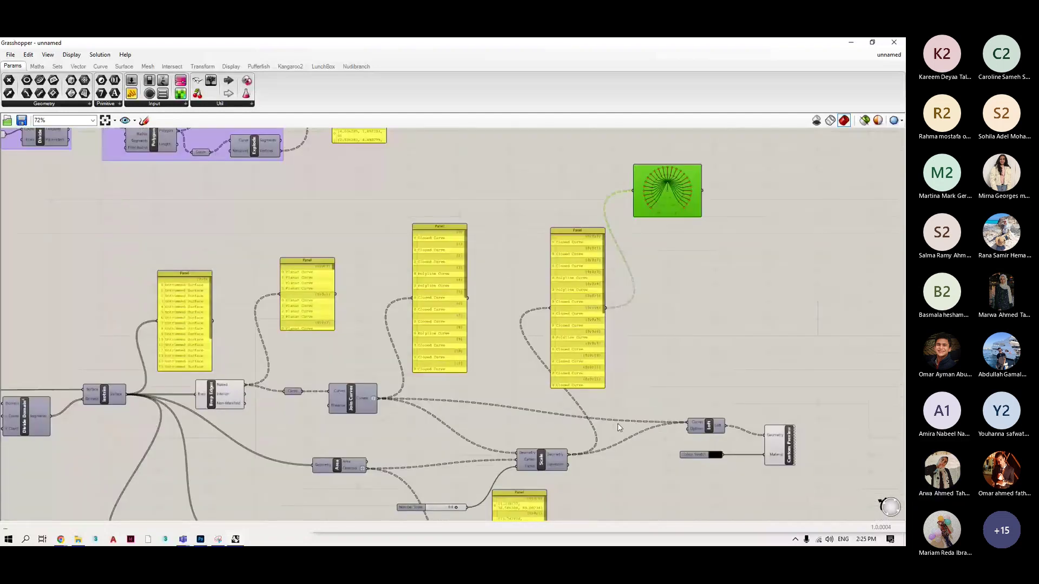
pyautogui.scroll(1, 618, 428)
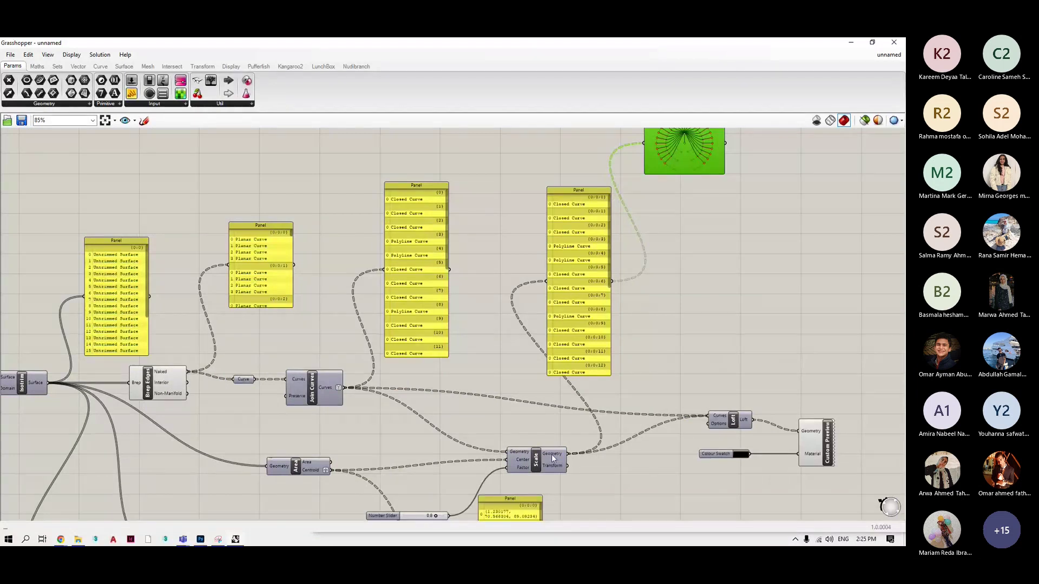
pyautogui.rightClick(562, 453)
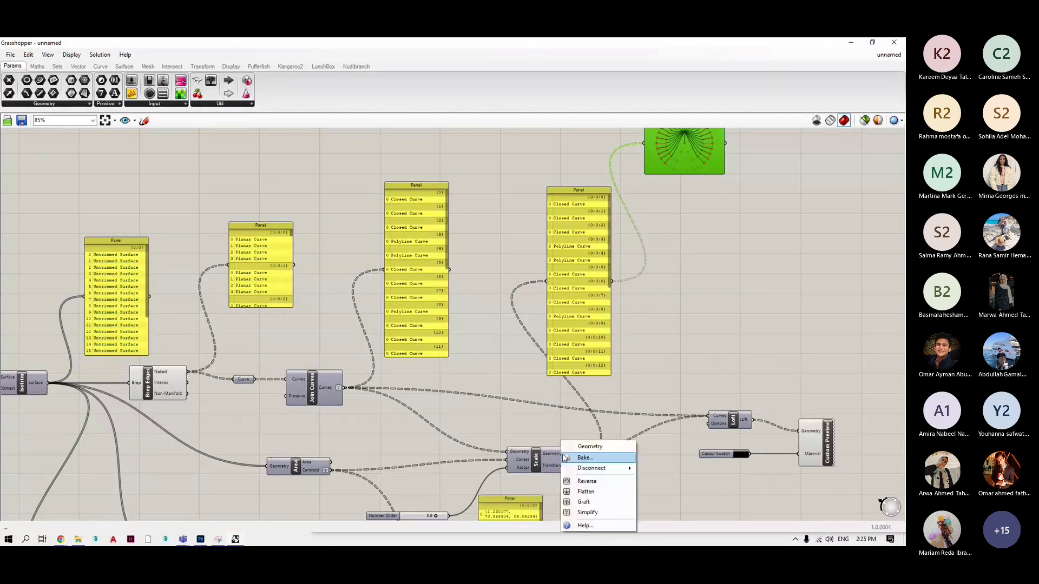
pyautogui.click(587, 513)
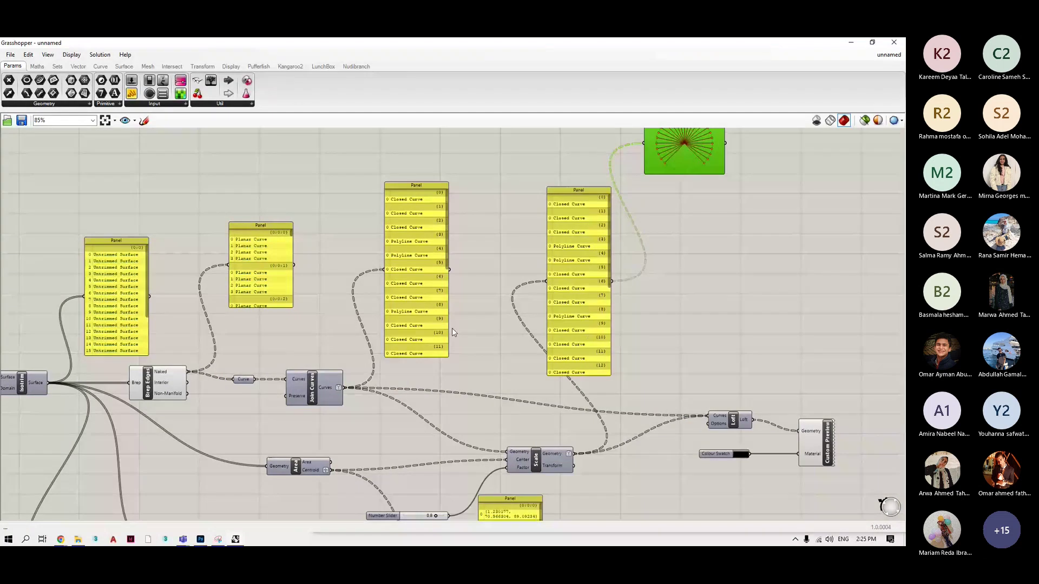
pyautogui.scroll(-2, 452, 328)
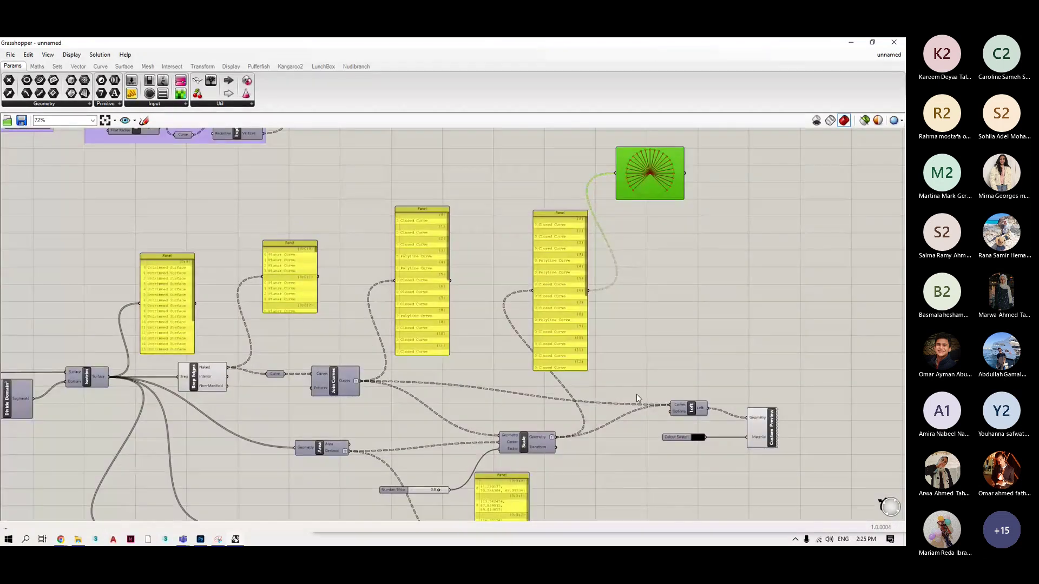
# Feed the Loft output into the Param Viewer and place the viewer above the Loft and Custom Preview components.
pyautogui.click(636, 395)
pyautogui.scroll(-2, 683, 418)
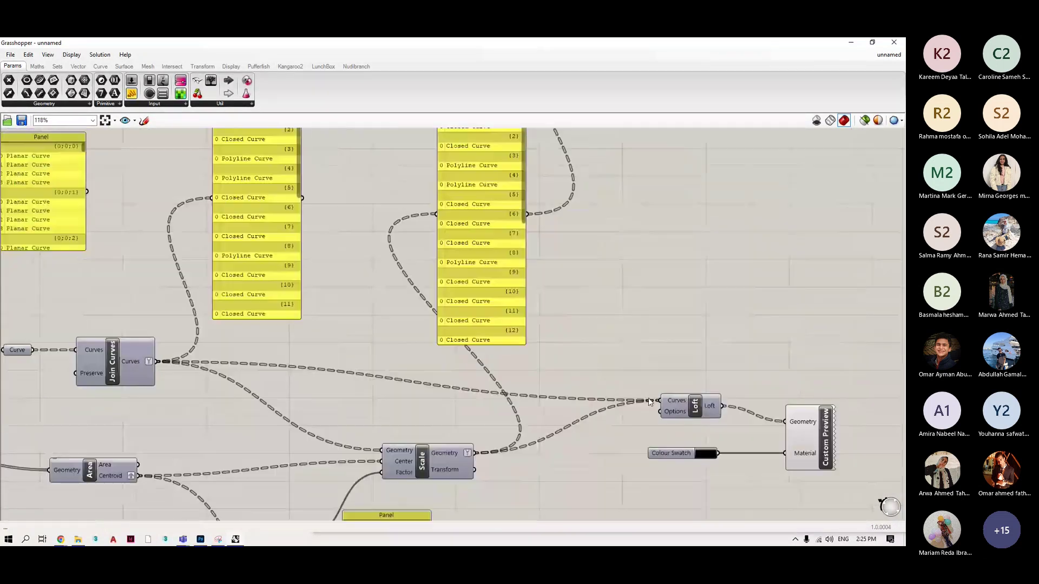
pyautogui.moveTo(675, 402); pyautogui.dragTo(751, 271)
pyautogui.moveTo(762, 275); pyautogui.dragTo(703, 307)
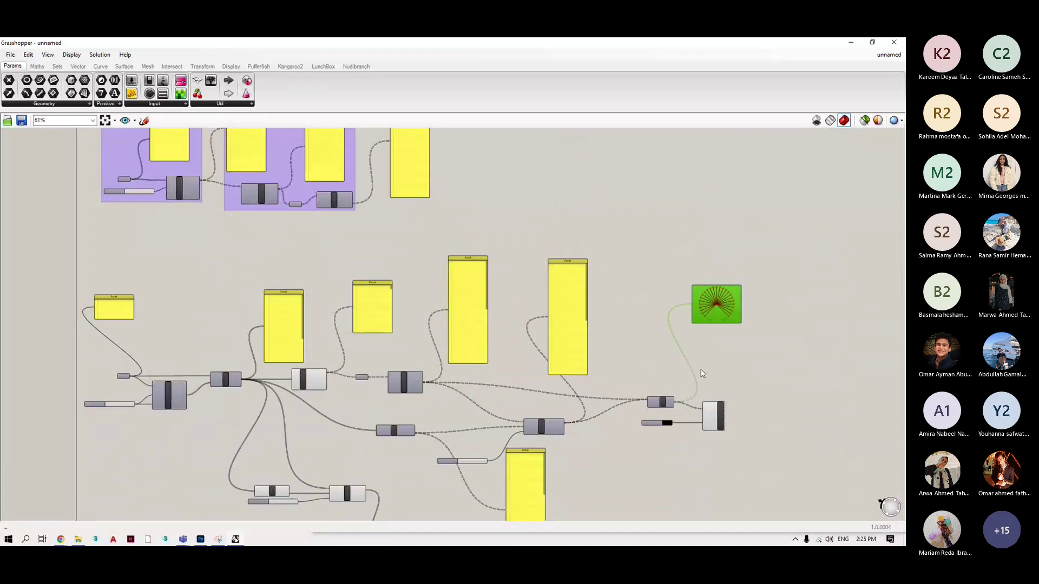
# Move the Param Viewer above the curve group and connect the circular curves' Curve parameter to it.
pyautogui.click(701, 374)
pyautogui.scroll(2, 701, 373)
pyautogui.click(643, 431)
pyautogui.scroll(-5, 566, 342)
pyautogui.click(634, 303)
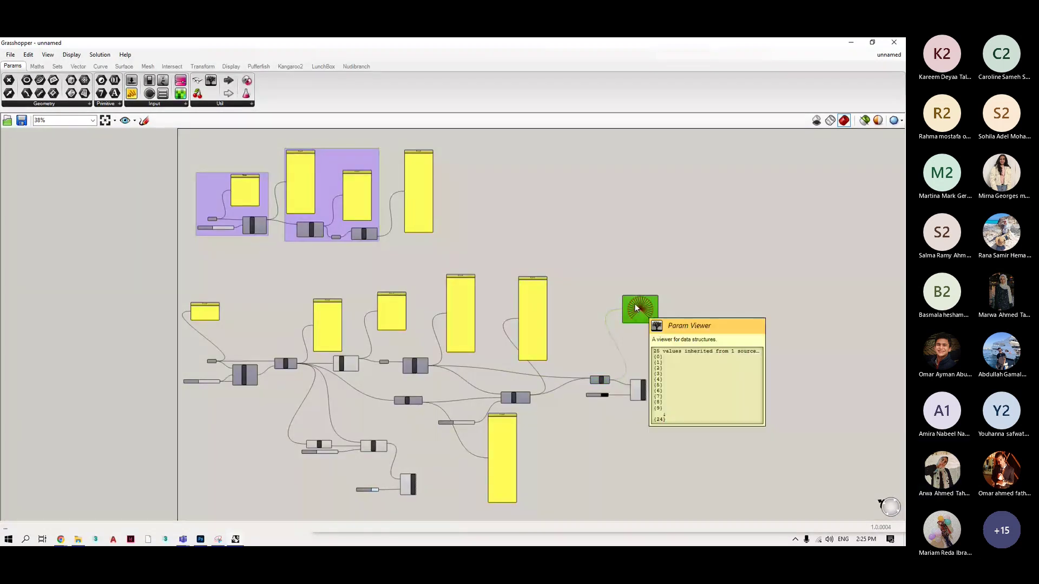
pyautogui.moveTo(635, 304); pyautogui.dragTo(248, 148)
pyautogui.scroll(2, 238, 156)
pyautogui.scroll(1, 230, 167)
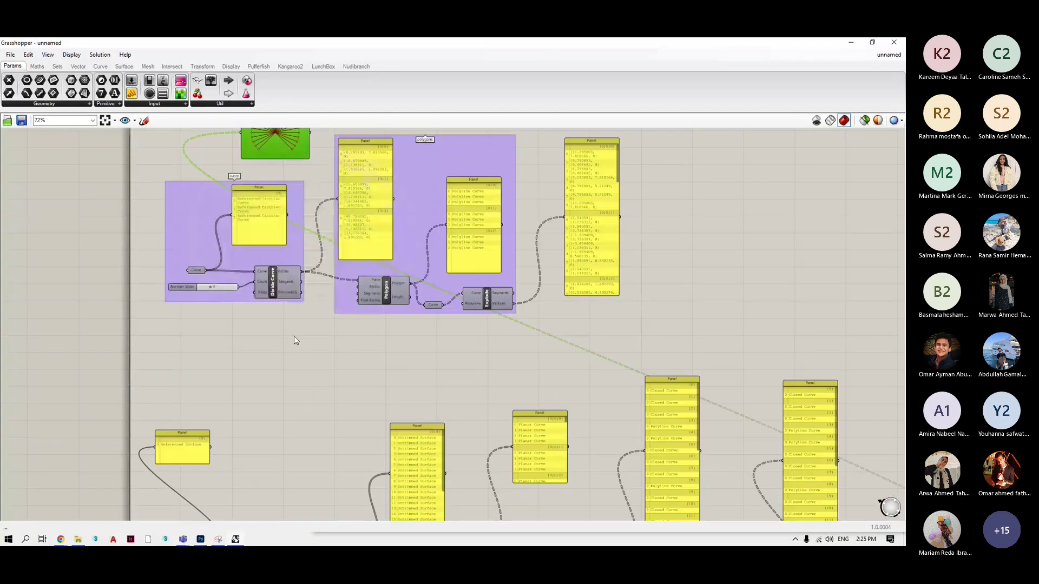
pyautogui.scroll(3, 294, 277)
pyautogui.scroll(-4, 294, 277)
pyautogui.scroll(3, 294, 268)
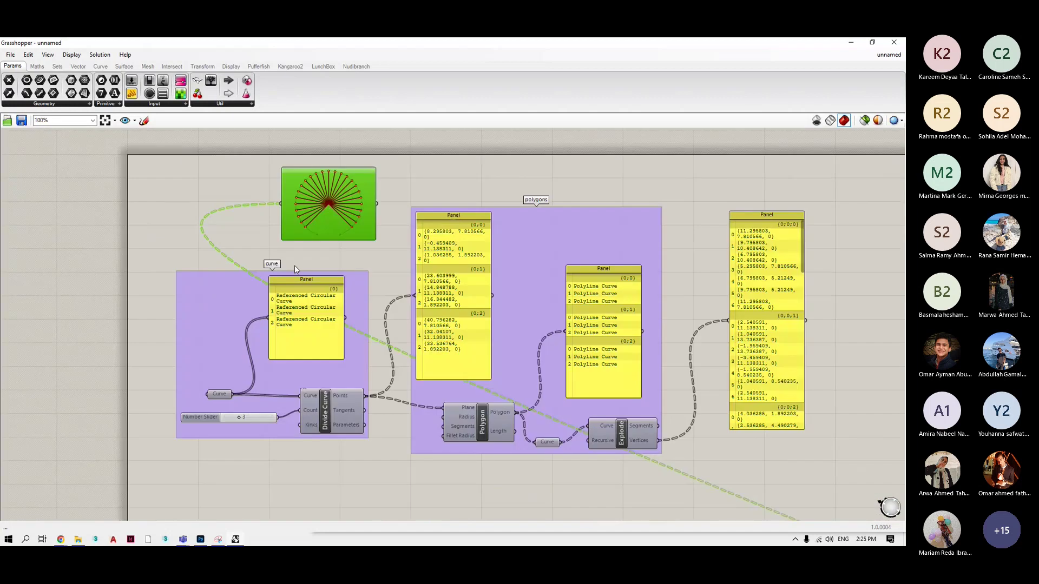
pyautogui.hotkey('ctrl', 'z')
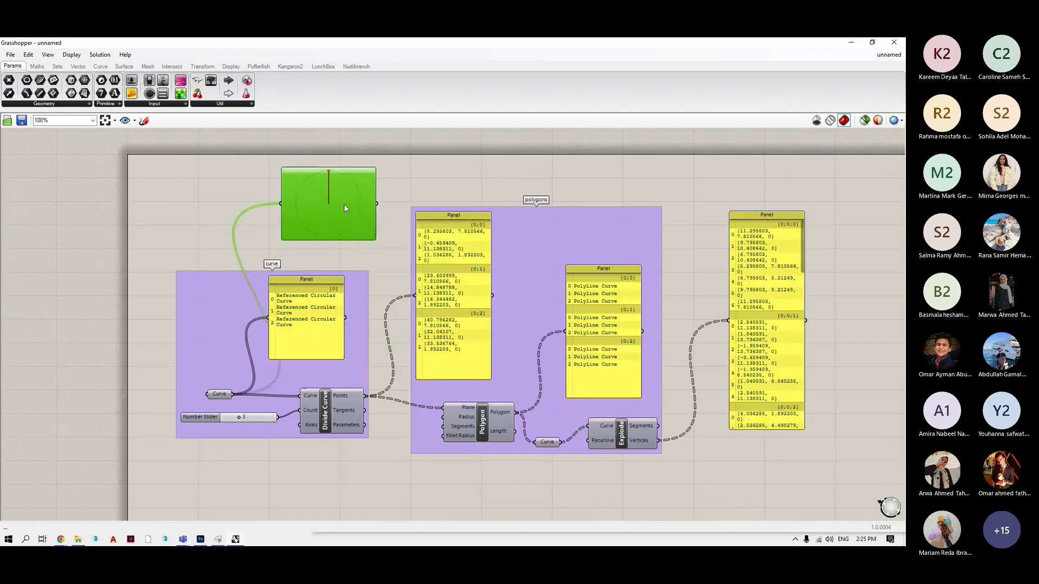
# Connect the Divide Curve Points output to the Param Viewer, place the viewer above the polygons group, and inspect its branches.
pyautogui.moveTo(342, 207); pyautogui.dragTo(407, 183)
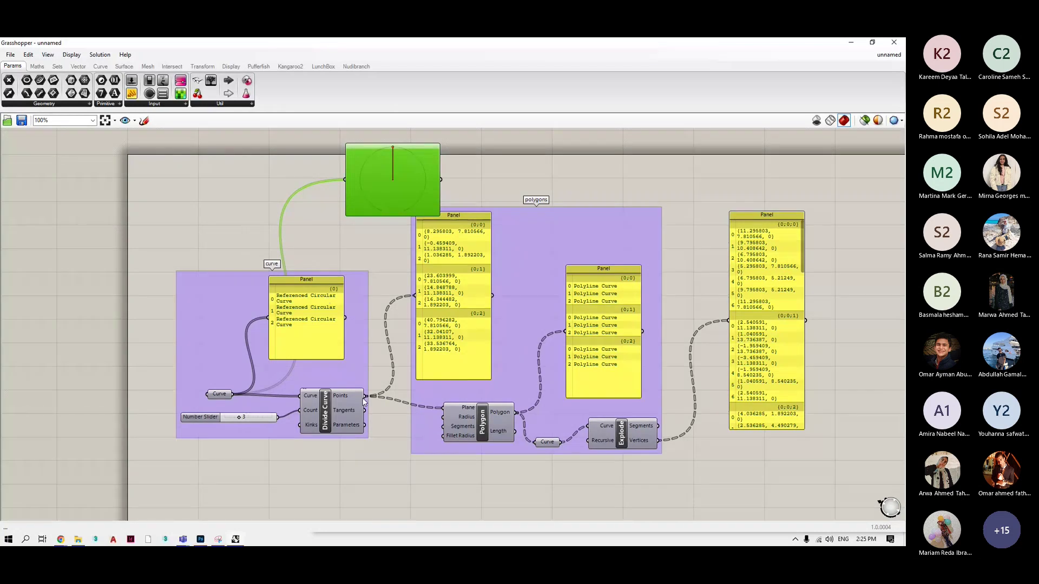
pyautogui.moveTo(368, 399); pyautogui.dragTo(346, 181)
pyautogui.moveTo(369, 195); pyautogui.dragTo(403, 182)
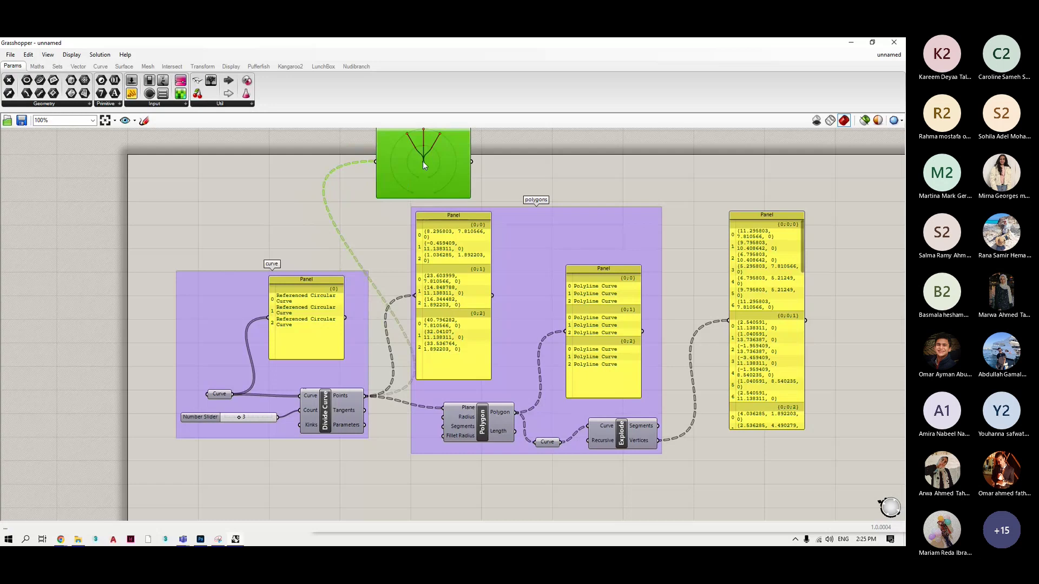
pyautogui.moveTo(423, 163); pyautogui.dragTo(561, 146)
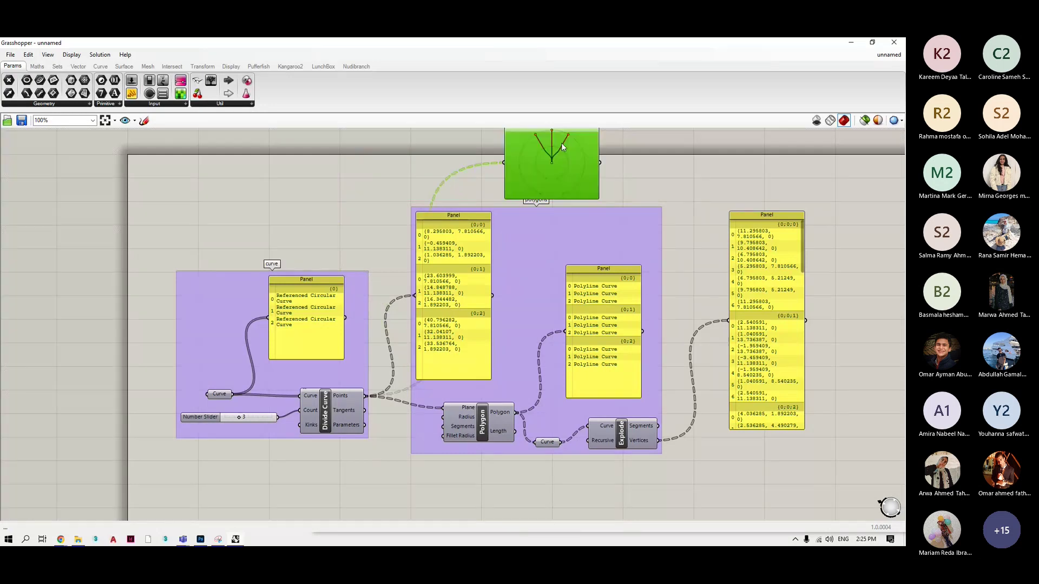
pyautogui.scroll(3, 562, 140)
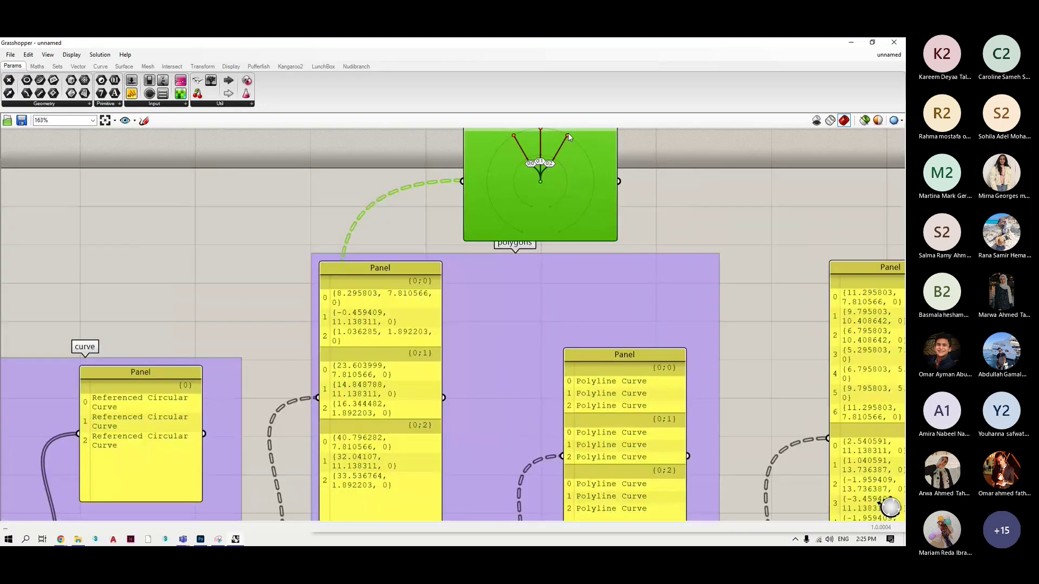
pyautogui.moveTo(562, 167); pyautogui.dragTo(655, 174)
pyautogui.scroll(-3, 453, 243)
# Feed the Polygon output and then the Explode Segments output into the Param Viewer, examining each branching structure.
pyautogui.moveTo(462, 430); pyautogui.dragTo(597, 193)
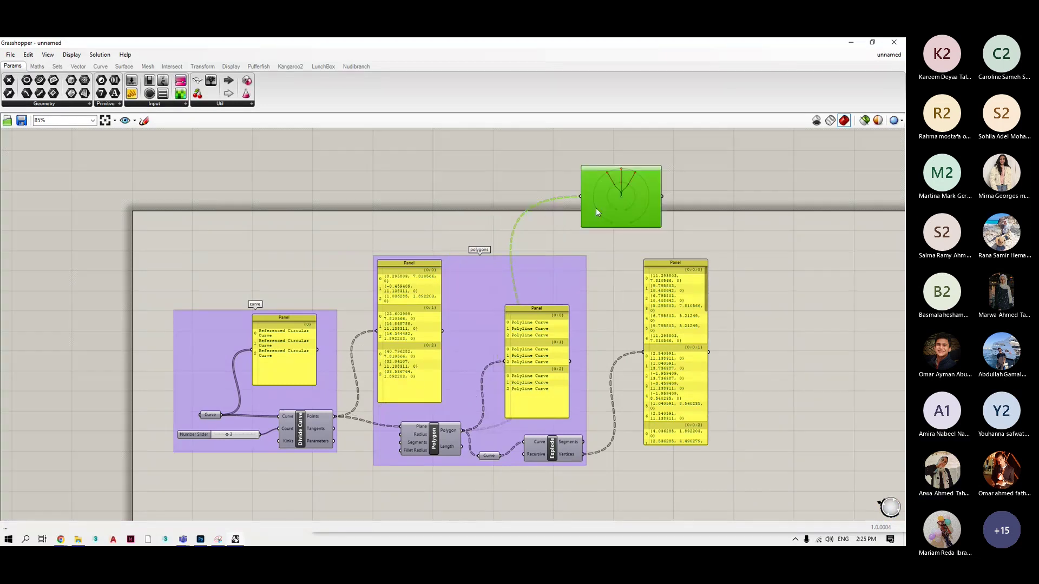
pyautogui.moveTo(582, 441); pyautogui.dragTo(615, 214)
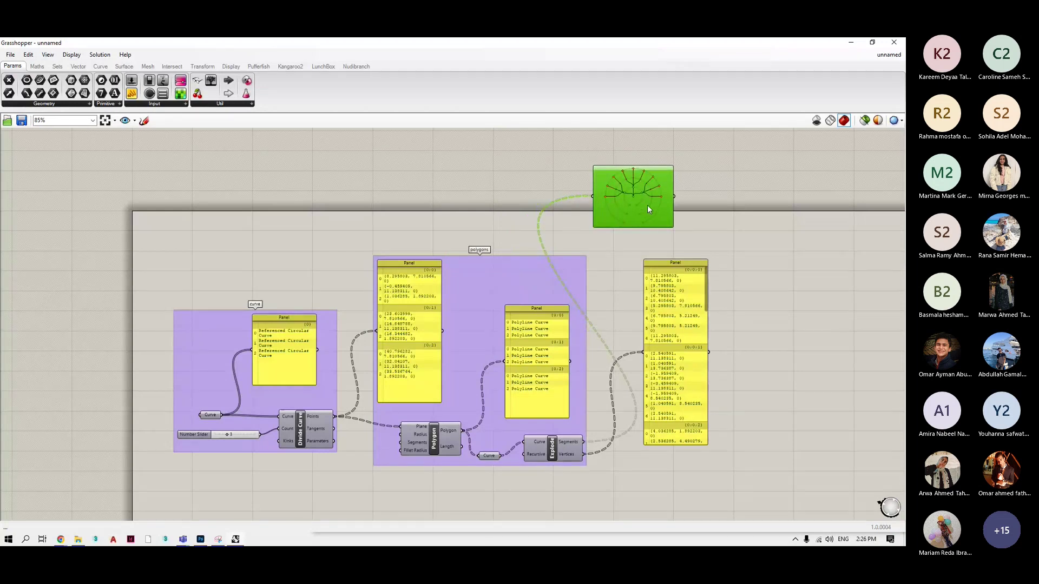
pyautogui.scroll(5, 644, 181)
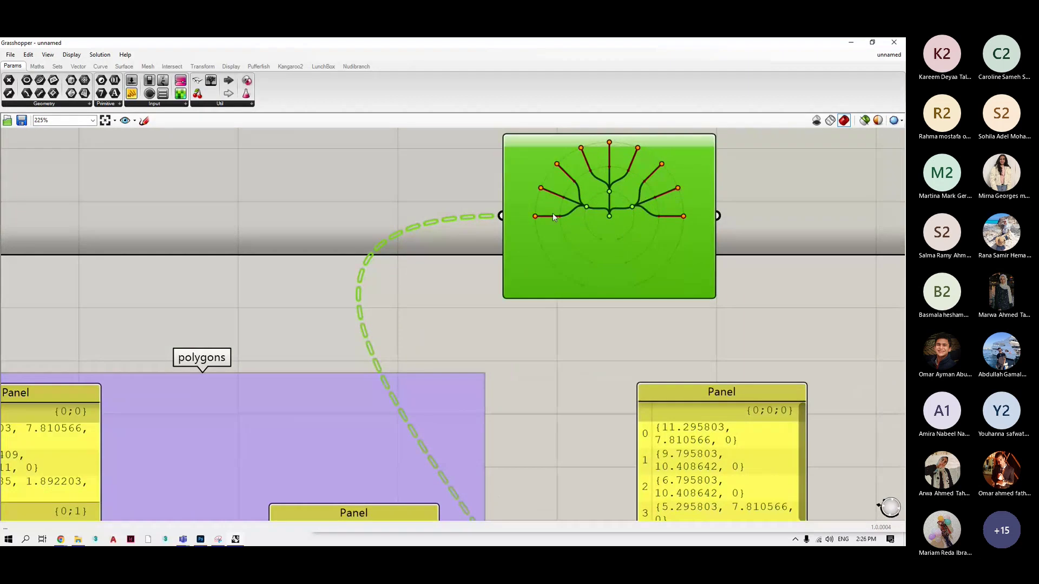
pyautogui.scroll(-4, 552, 213)
# Place the Param Viewer below the vertices panel and toggle its display between tree graph and branch list, ending on the list.
pyautogui.moveTo(550, 262); pyautogui.dragTo(615, 430)
pyautogui.scroll(-6, 609, 411)
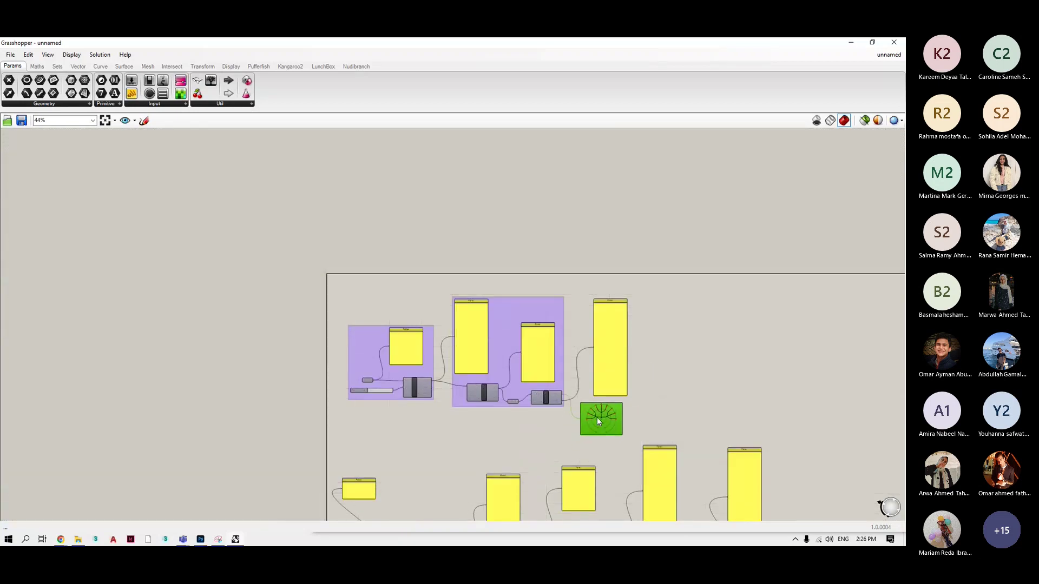
pyautogui.scroll(4, 598, 419)
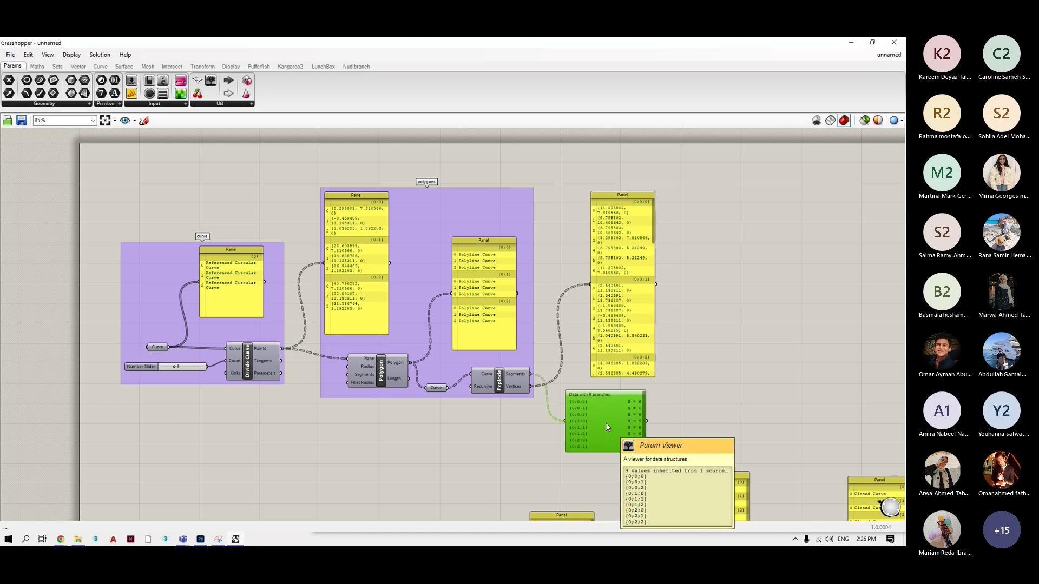
pyautogui.doubleClick(606, 417)
pyautogui.doubleClick(602, 419)
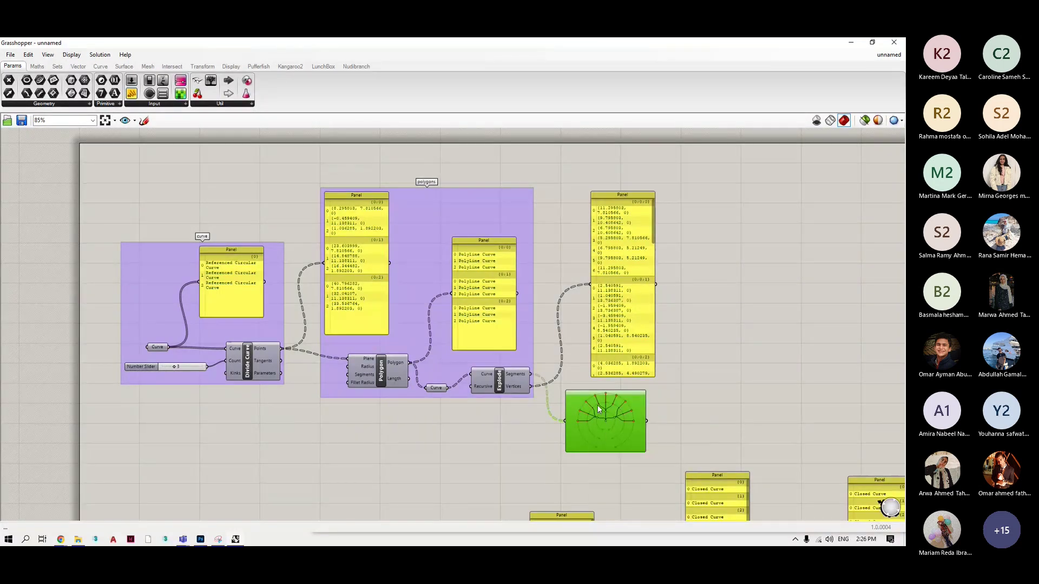
pyautogui.doubleClick(597, 404)
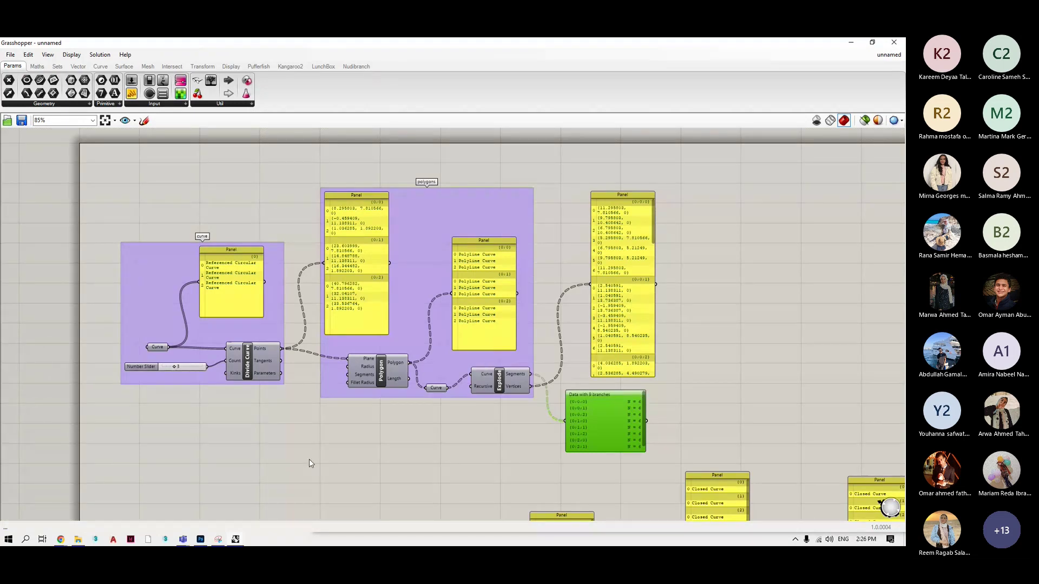
# Switch to Photoshop, review the branching tree and numbered road-and-houses sketch, and return to Grasshopper.
pyautogui.hotkey('alt', 'Tab')
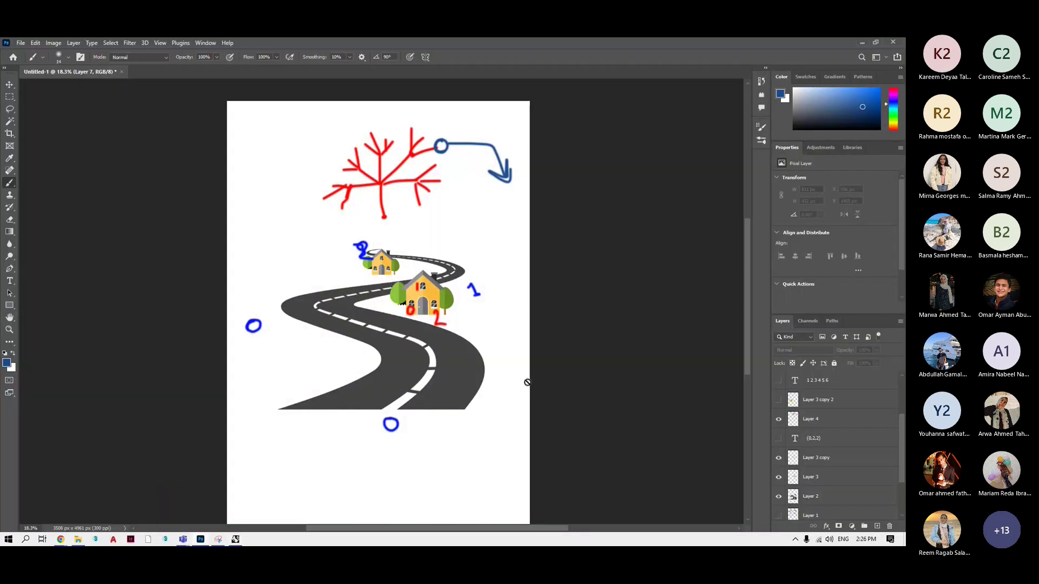
pyautogui.scroll(-2, 836, 495)
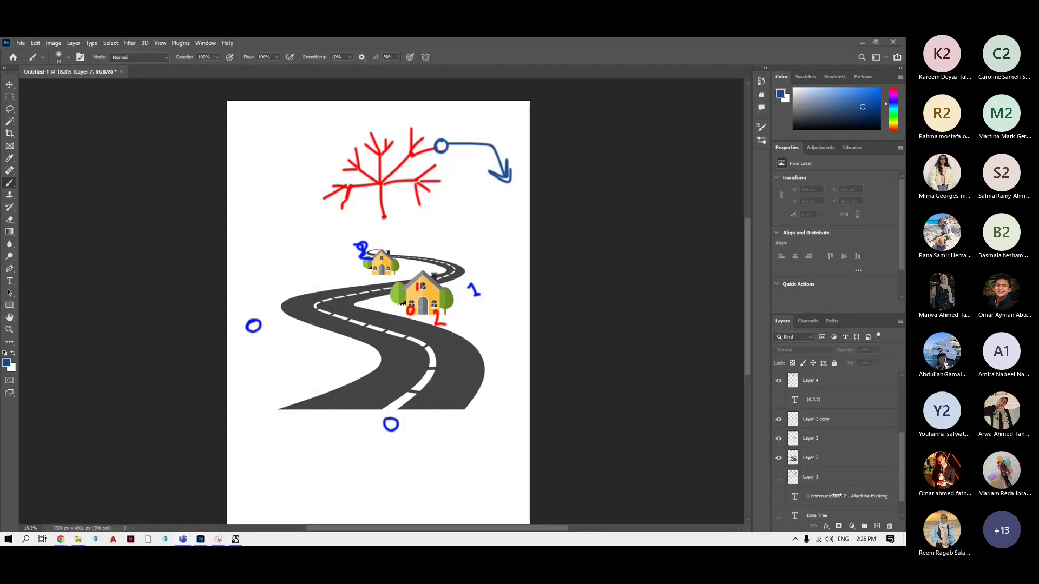
pyautogui.scroll(1, 783, 418)
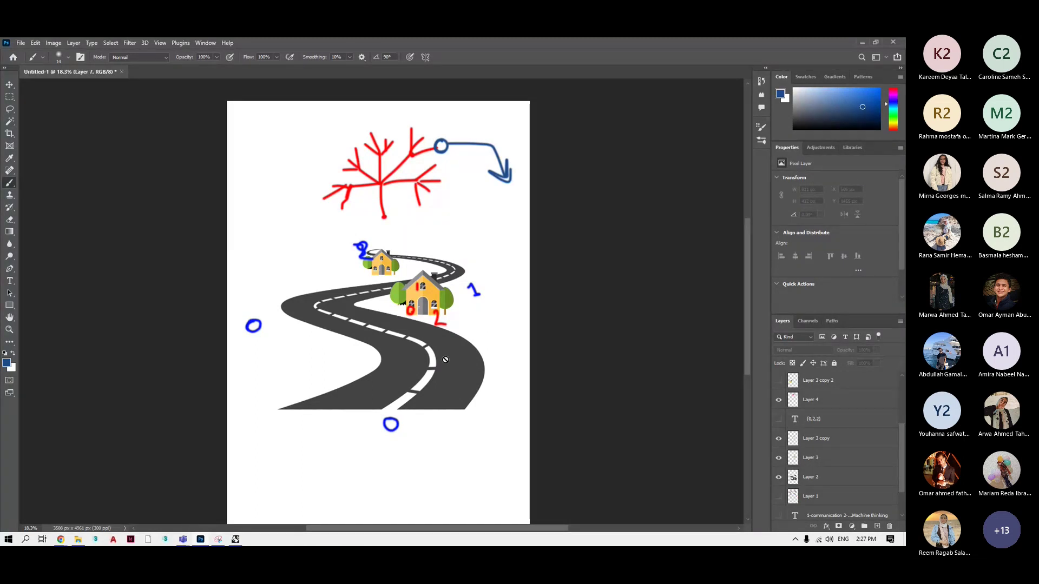
pyautogui.click(862, 43)
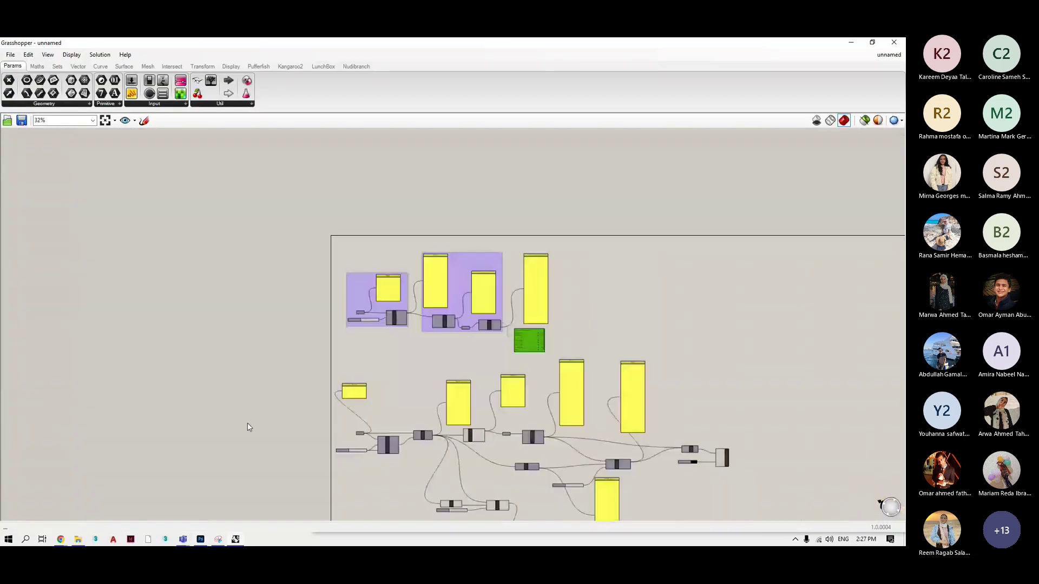
# Restore the Grasshopper window beside Rhino and enable the preview of the curve and polygon components to examine their geometry in the viewport.
pyautogui.doubleClick(649, 43)
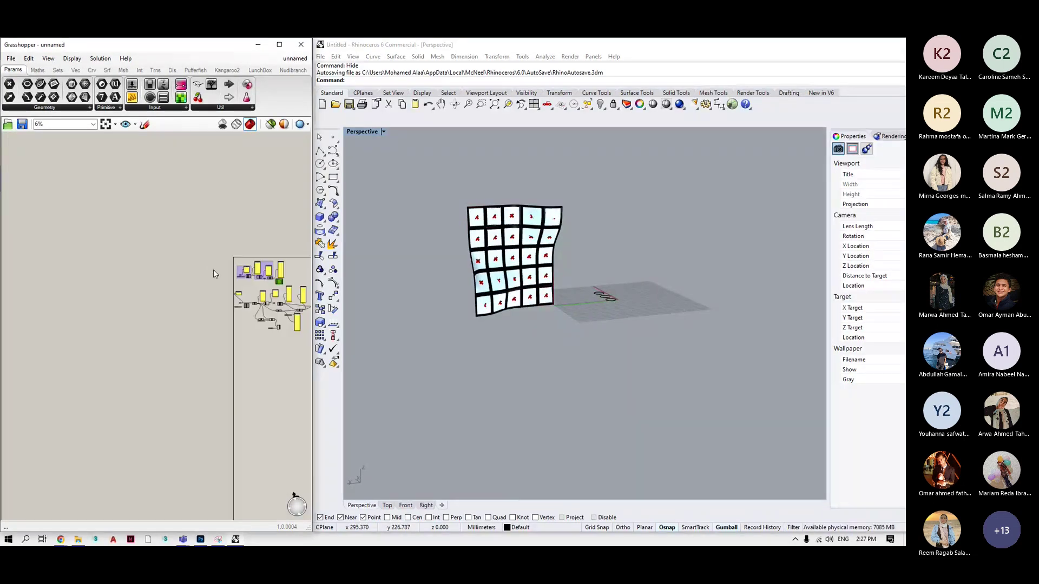
pyautogui.moveTo(214, 269); pyautogui.dragTo(55, 364, button='right')
pyautogui.scroll(3, 55, 364)
pyautogui.moveTo(54, 363); pyautogui.dragTo(56, 361)
pyautogui.middleClick(116, 335)
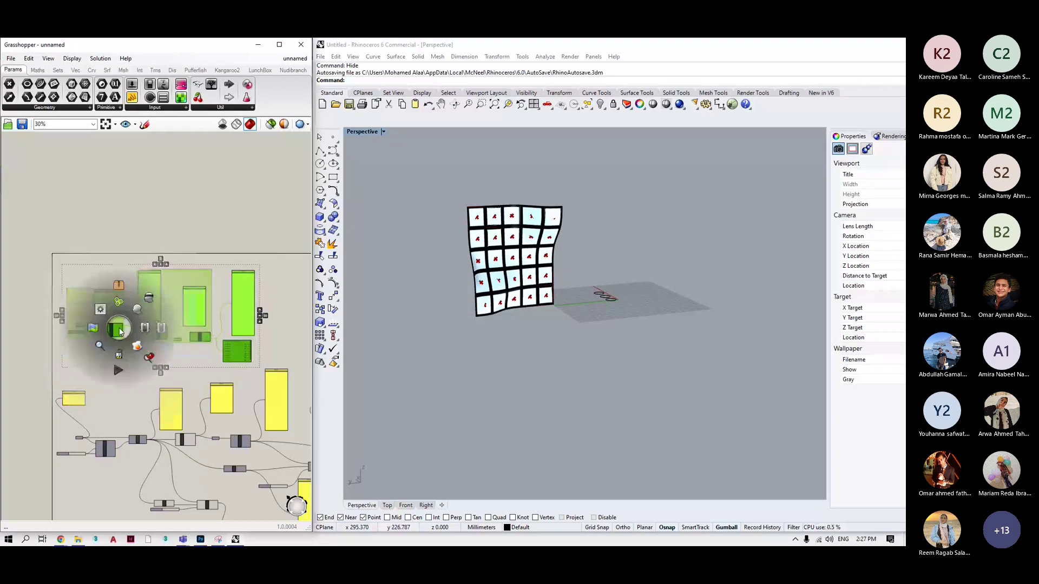
pyautogui.scroll(5, 593, 300)
pyautogui.moveTo(593, 301); pyautogui.dragTo(641, 330, button='right')
pyautogui.scroll(4, 580, 313)
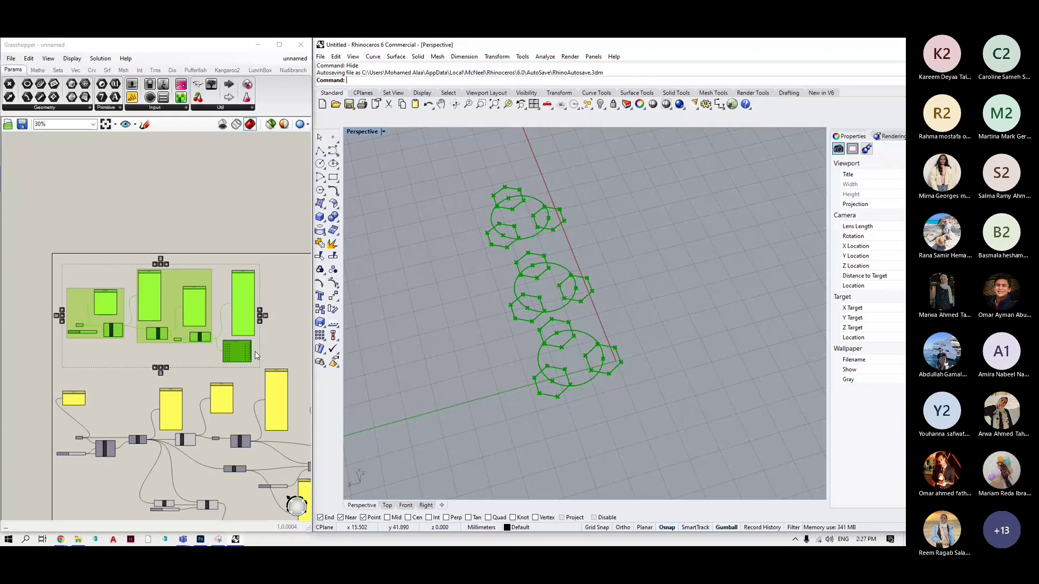
pyautogui.click(277, 344)
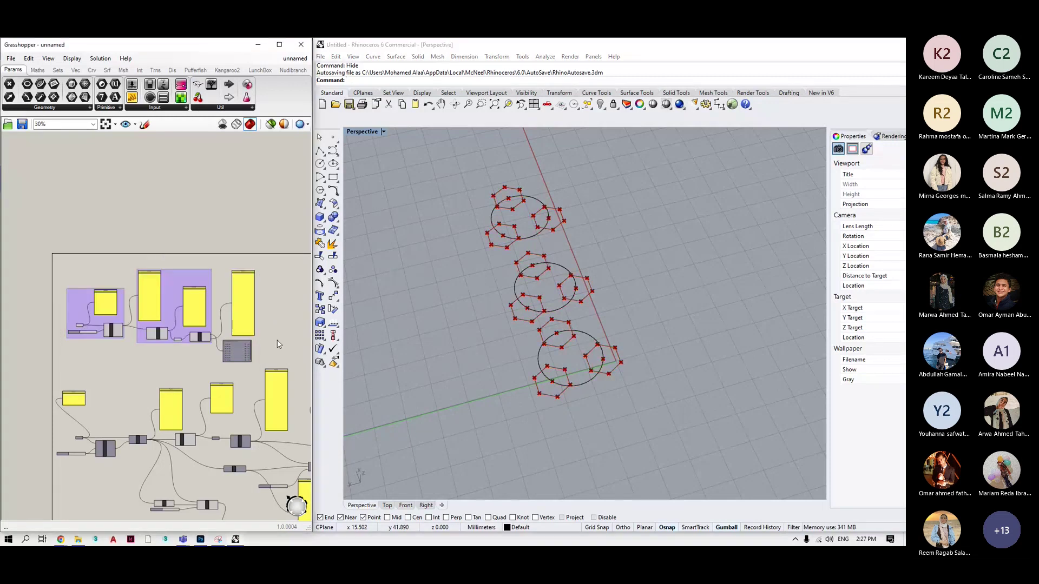
# View the panelled surface beside the polygons in the Rhino viewport, and bring Grasshopper back to a maximized window.
pyautogui.scroll(-3, 233, 336)
pyautogui.scroll(-5, 566, 275)
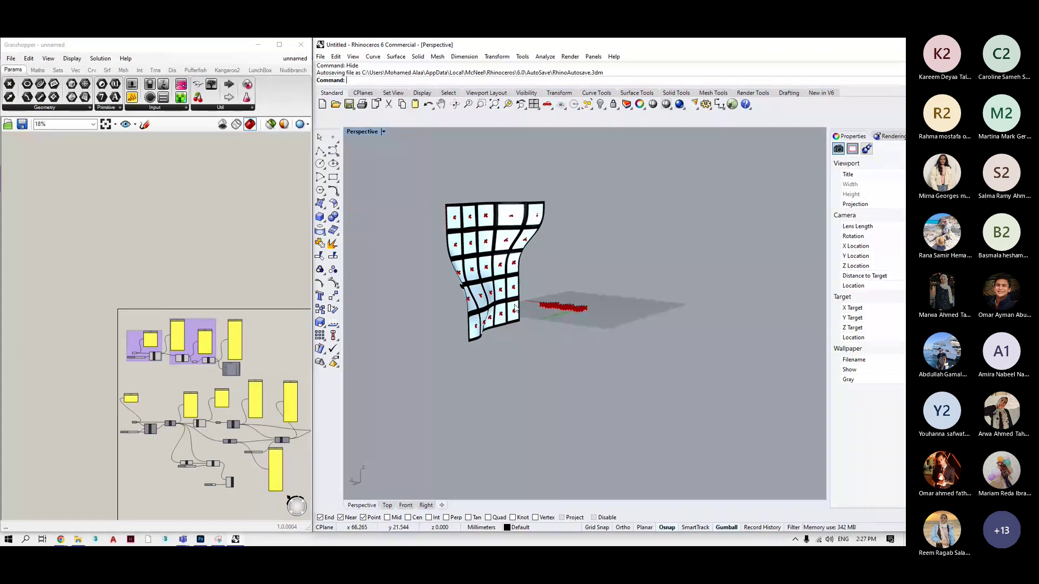
pyautogui.scroll(4, 121, 430)
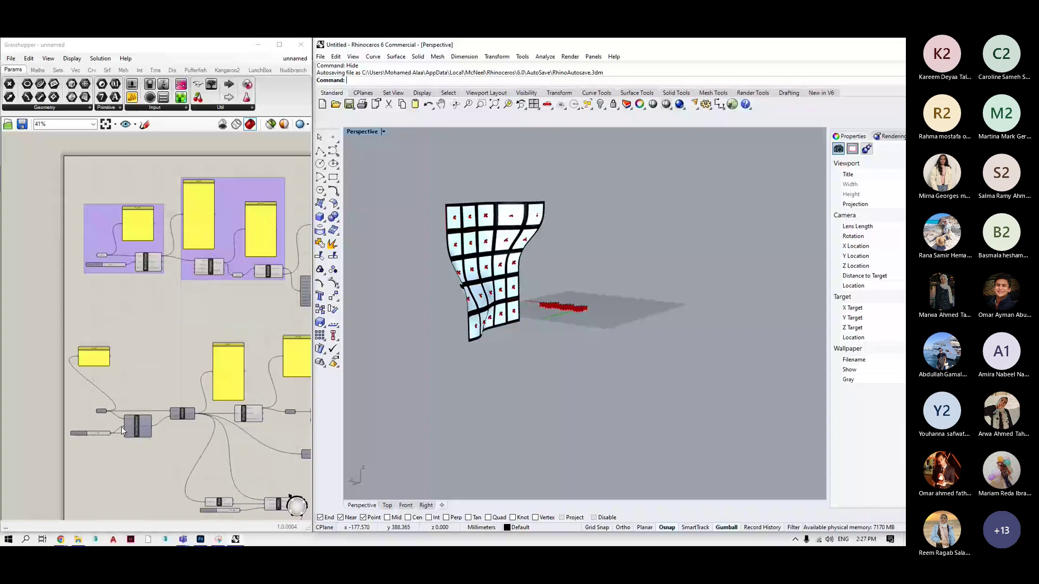
pyautogui.click(211, 46)
pyautogui.click(235, 539)
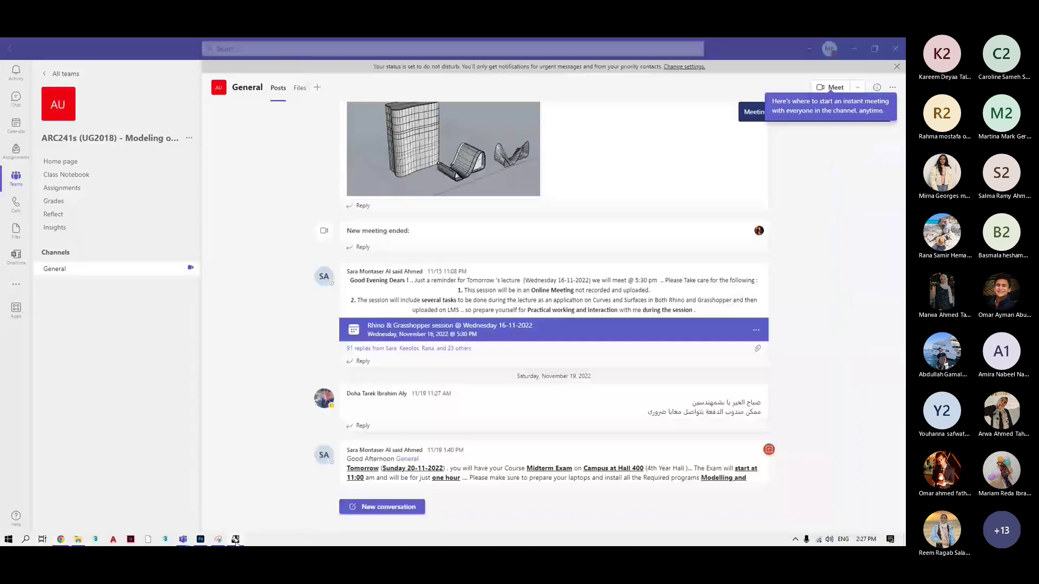
pyautogui.click(235, 539)
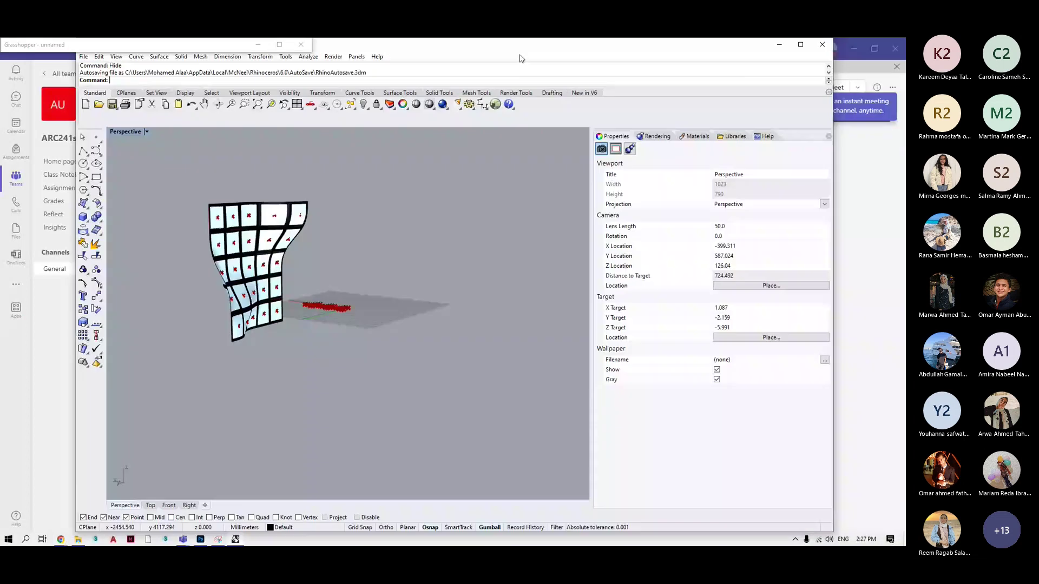
pyautogui.doubleClick(299, 46)
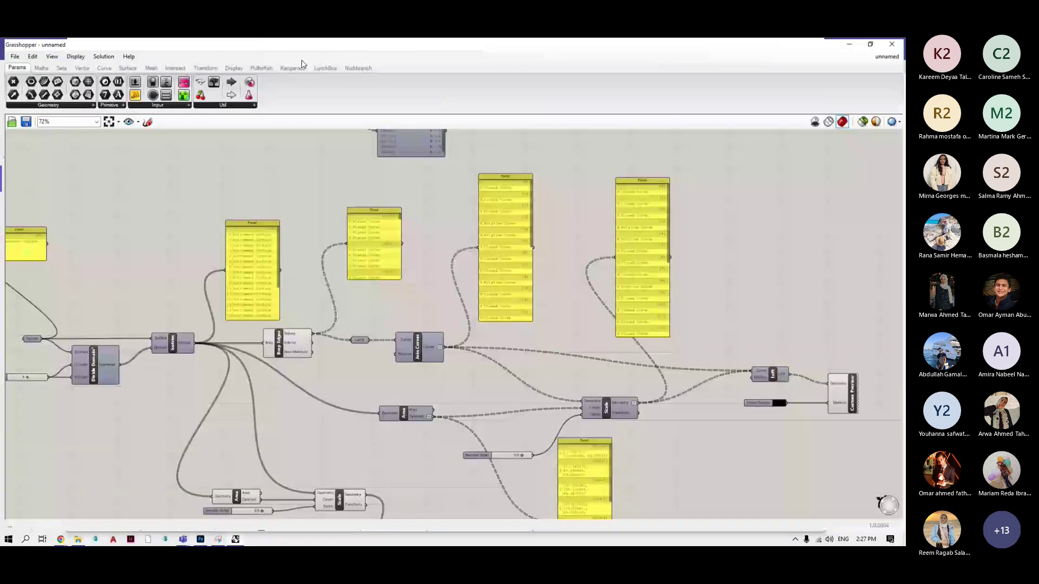
# Tidy the start of the panel definition by repositioning the Surface parameter and the Isotrim component around Divide Domain.
pyautogui.scroll(-5, 359, 334)
pyautogui.scroll(6, 257, 342)
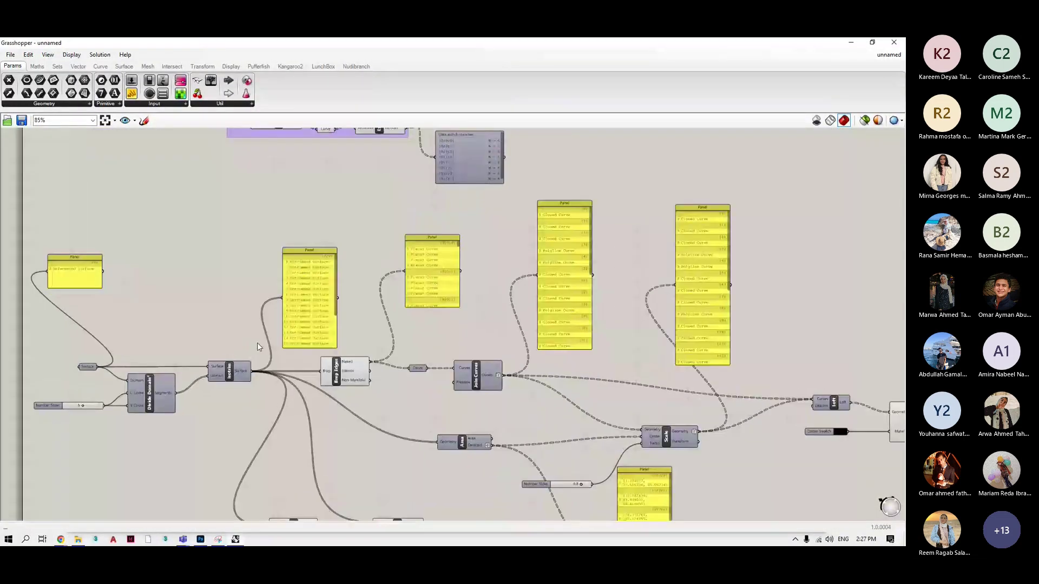
pyautogui.scroll(3, 258, 342)
pyautogui.moveTo(122, 393); pyautogui.dragTo(311, 398, button='right')
pyautogui.click(133, 369)
pyautogui.click(296, 430)
pyautogui.moveTo(425, 391); pyautogui.dragTo(406, 380)
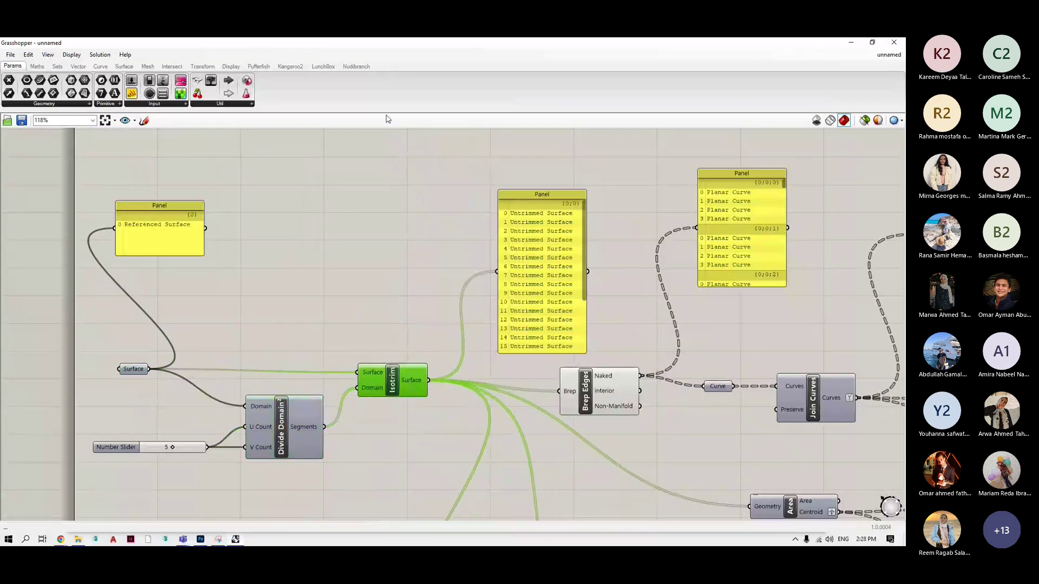
pyautogui.moveTo(392, 159); pyautogui.dragTo(410, 202)
# Group the surface panel, Surface parameter, count slider, Divide Domain and Isotrim, and name the group "surface and division".
pyautogui.moveTo(359, 272); pyautogui.dragTo(85, 534)
pyautogui.middleClick(291, 414)
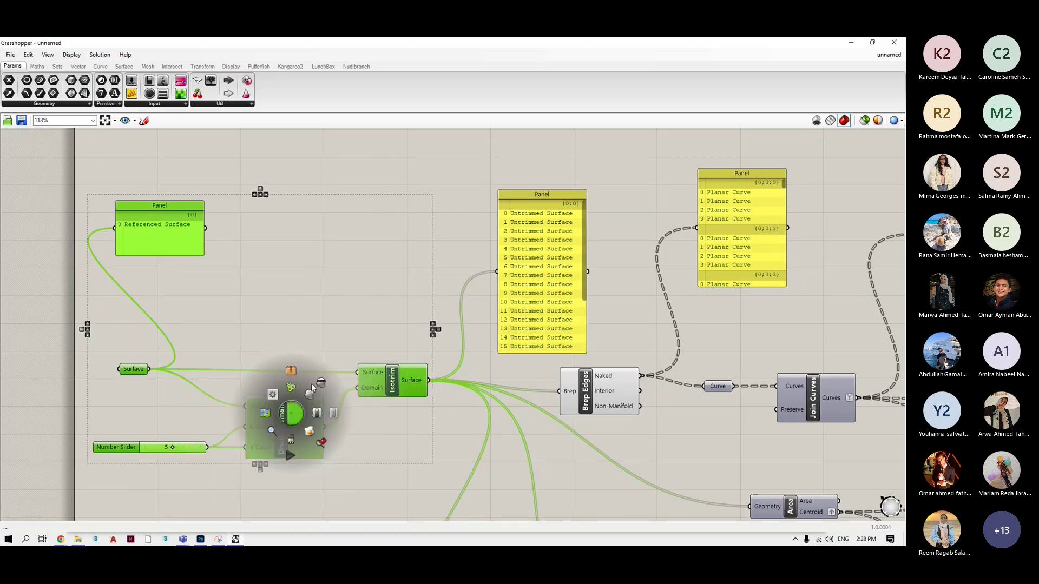
pyautogui.click(311, 384)
pyautogui.rightClick(345, 297)
pyautogui.write('surface and division')
pyautogui.press('Return')
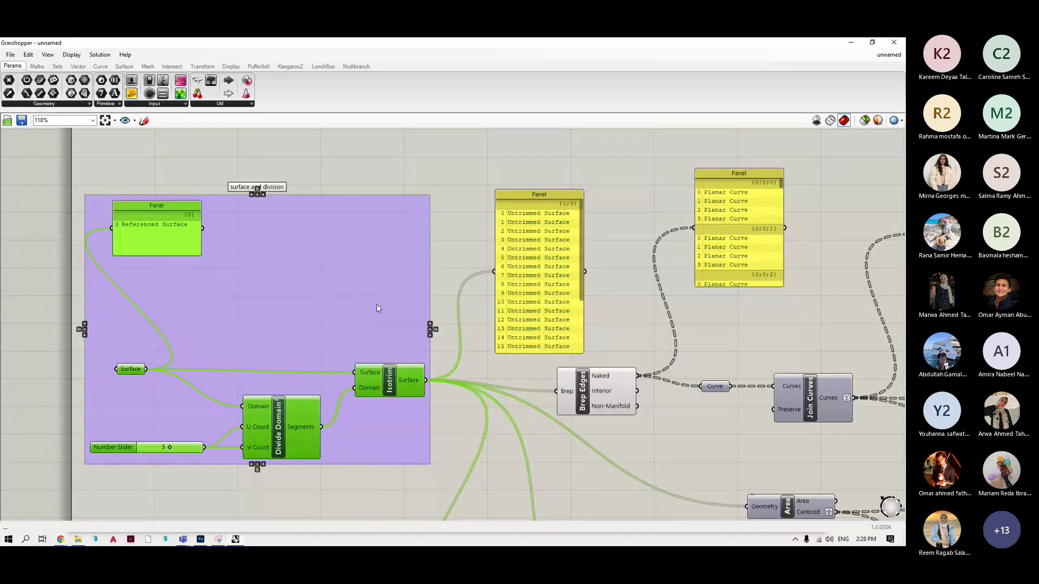
pyautogui.click(474, 223)
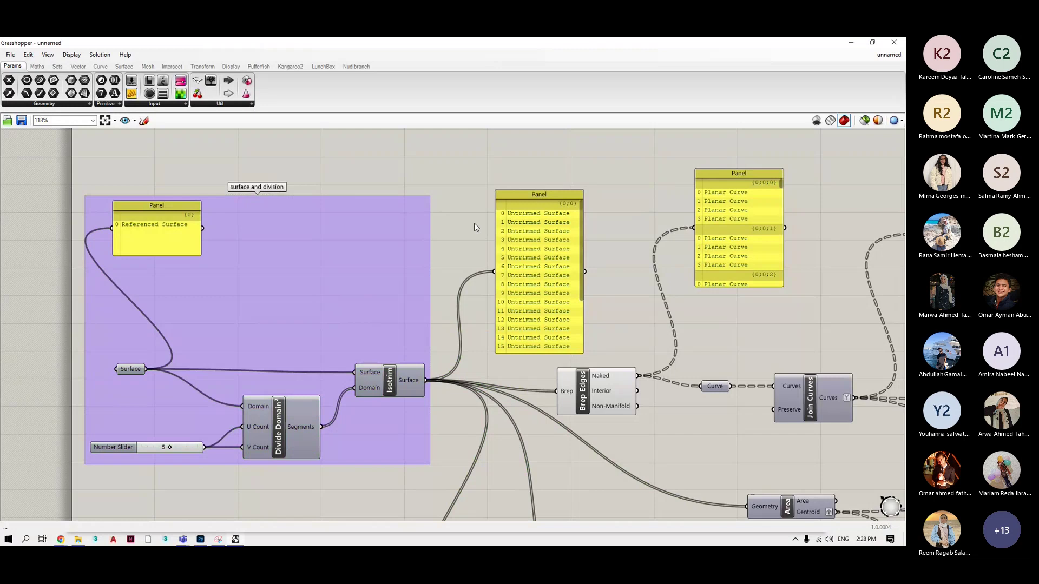
# Group the lower branch's Area, Scale and number slider with its colour swatch and Custom Preview.
pyautogui.scroll(-5, 455, 345)
pyautogui.scroll(4, 455, 345)
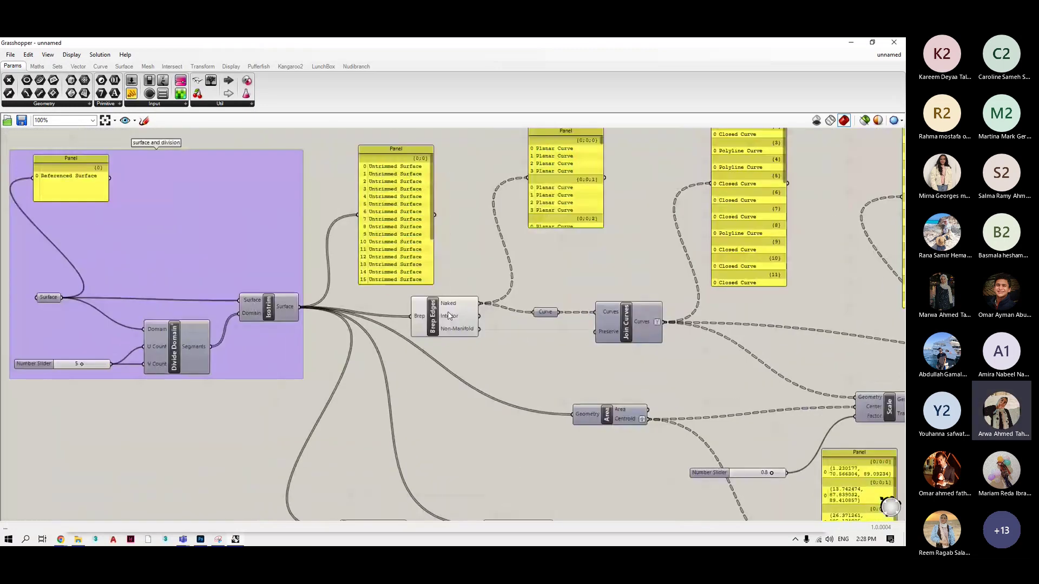
pyautogui.scroll(-4, 448, 316)
pyautogui.scroll(-2, 514, 507)
pyautogui.scroll(4, 514, 507)
pyautogui.moveTo(522, 521); pyautogui.dragTo(324, 421)
pyautogui.middleClick(452, 431)
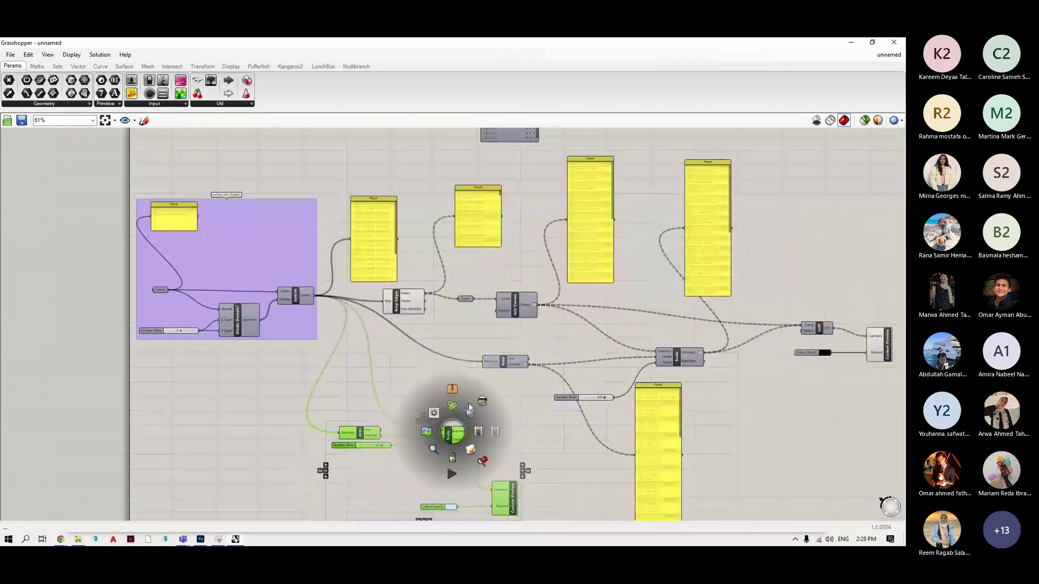
pyautogui.click(470, 410)
# Group the Brep Edges, Curve and Join Curves components together with the planar curves panel above them.
pyautogui.scroll(1, 403, 307)
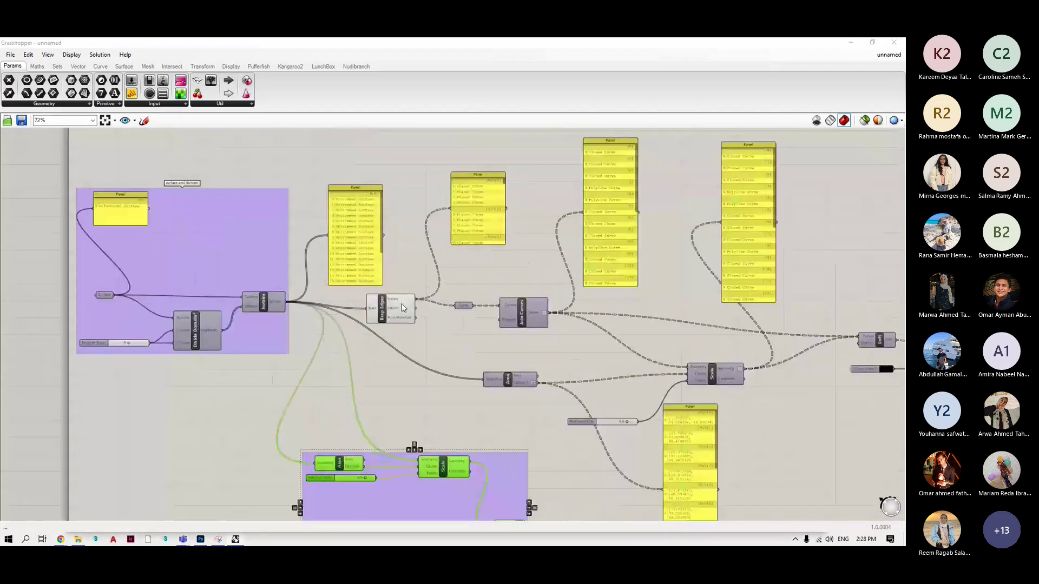
pyautogui.click(402, 307)
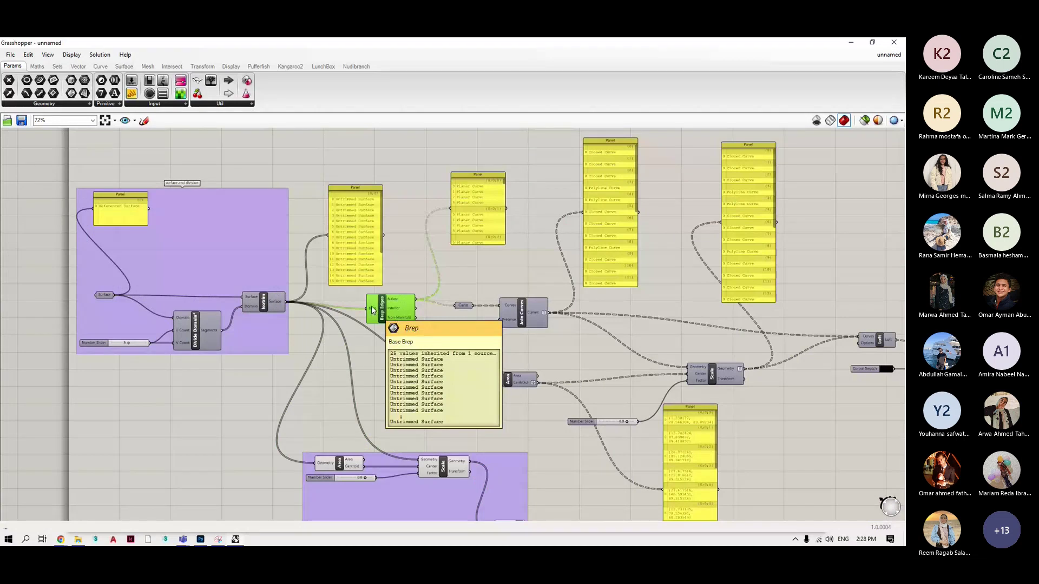
pyautogui.scroll(-3, 414, 306)
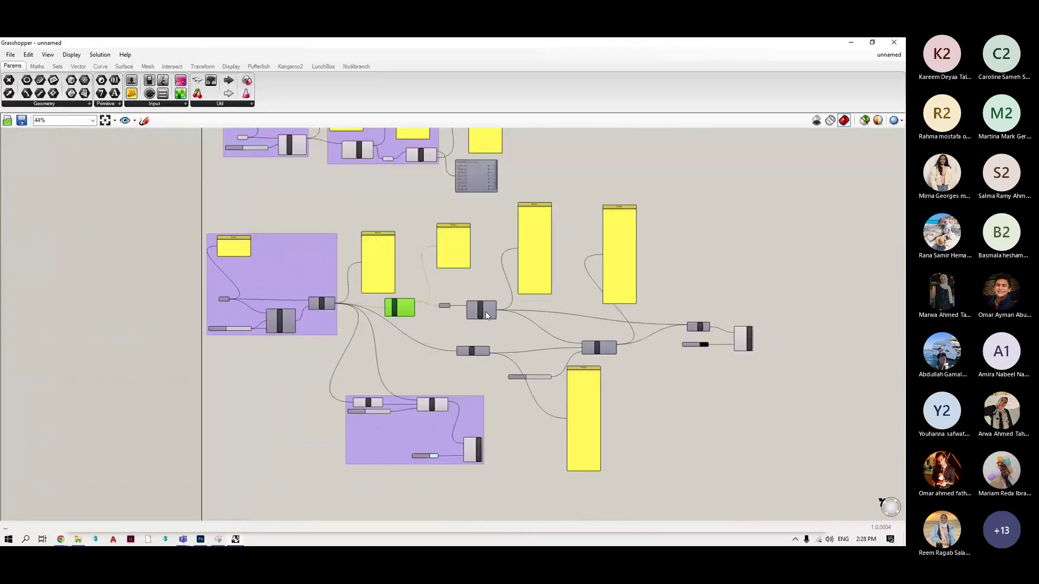
pyautogui.click(486, 314)
pyautogui.scroll(3, 486, 315)
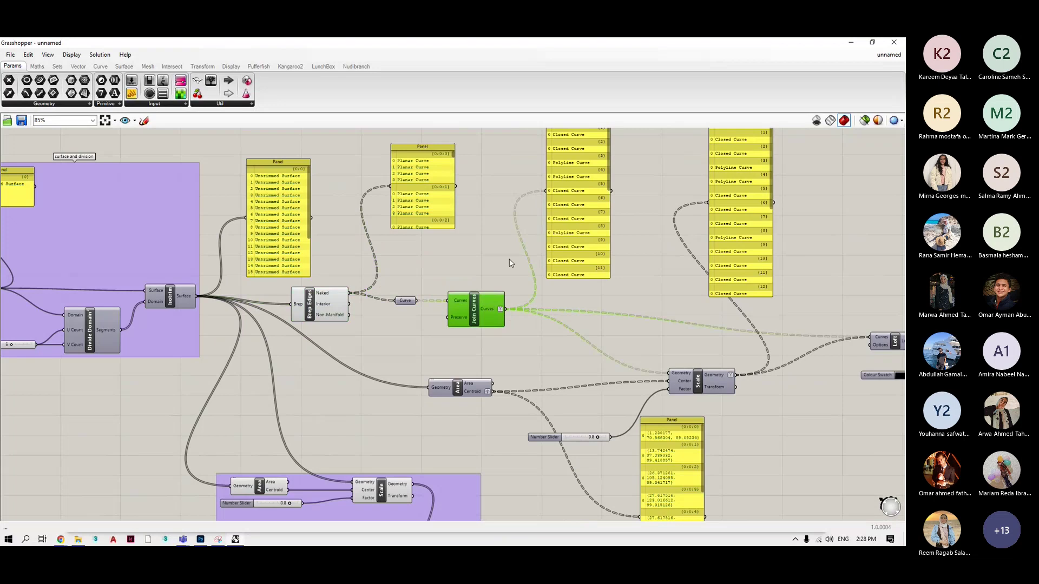
pyautogui.moveTo(509, 264); pyautogui.dragTo(329, 313)
pyautogui.middleClick(341, 300)
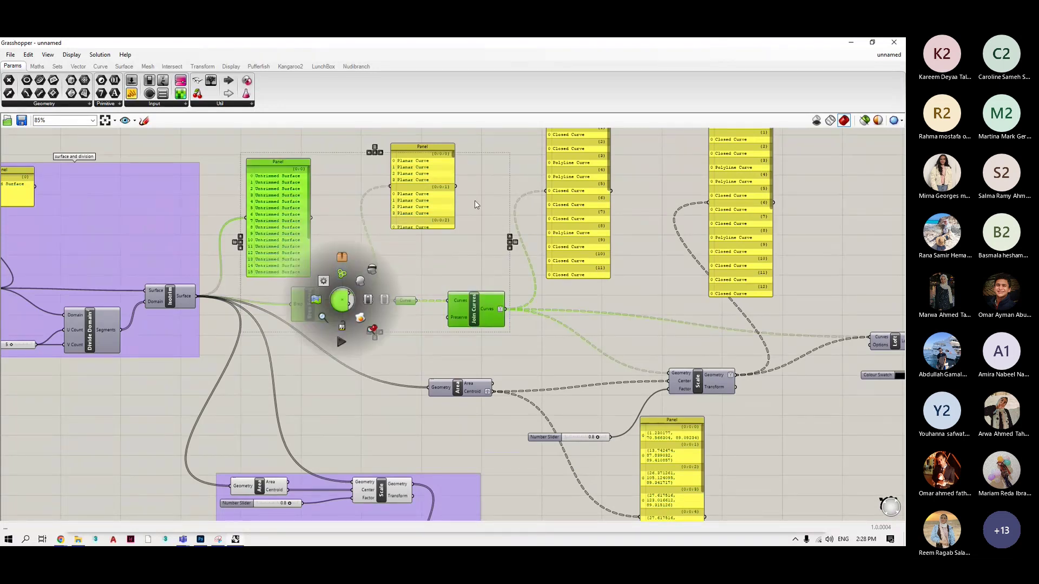
pyautogui.moveTo(514, 148); pyautogui.dragTo(320, 320)
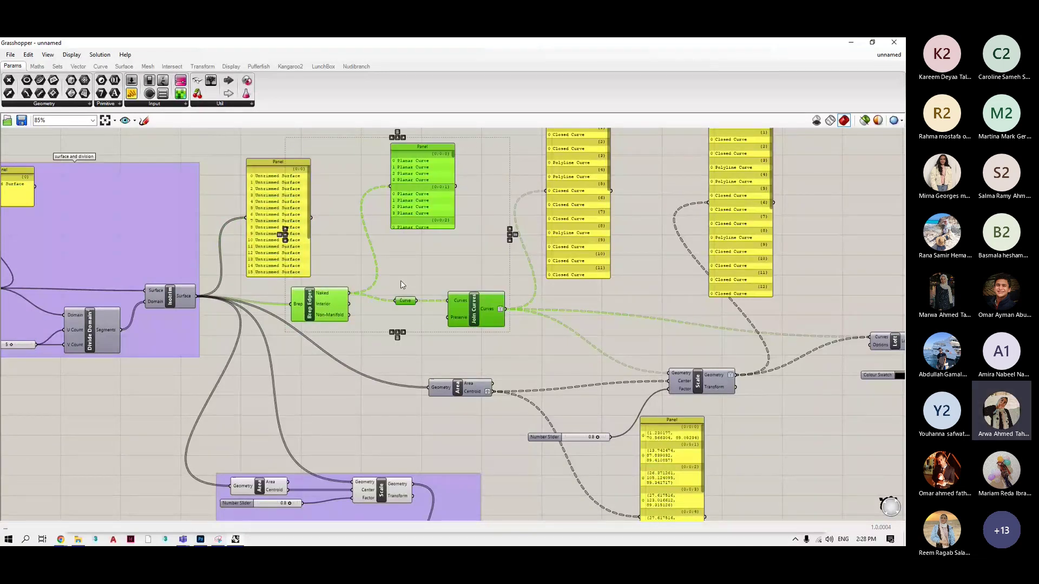
pyautogui.middleClick(400, 281)
pyautogui.click(401, 256)
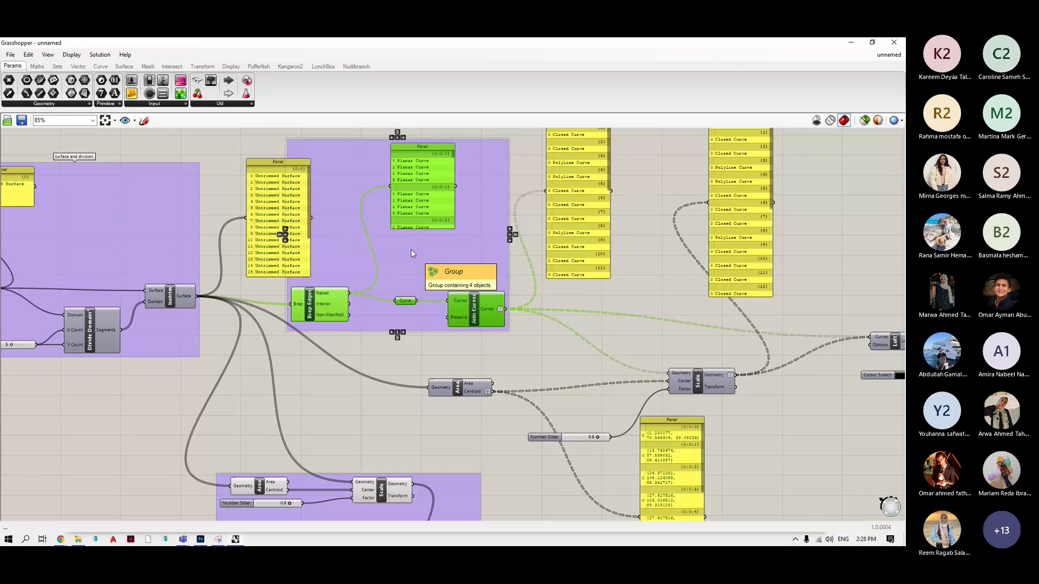
# Name the group around Brep Edges and Join Curves "surface edges".
pyautogui.press('e')
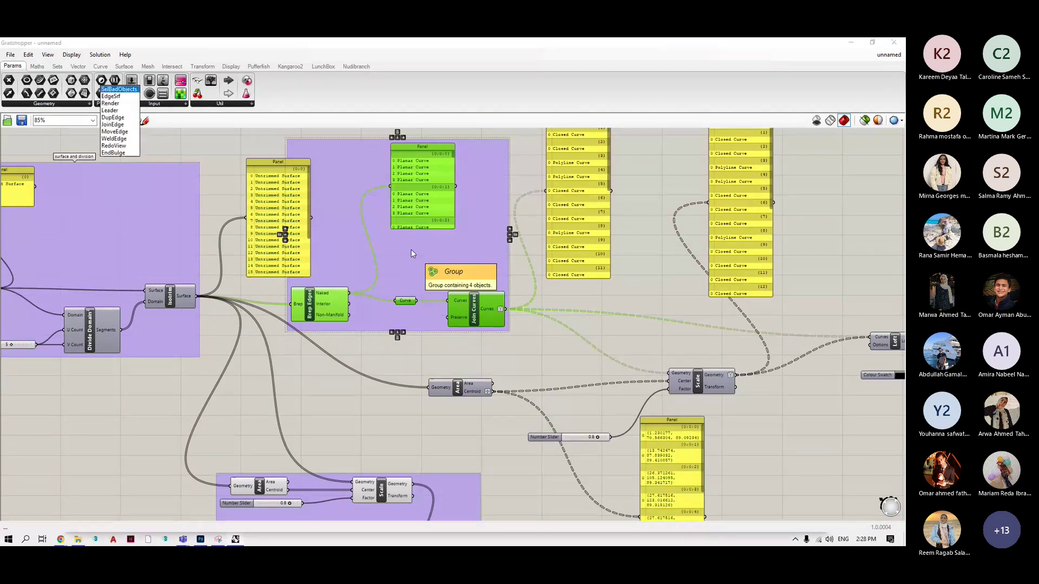
pyautogui.rightClick(411, 249)
pyautogui.write('surface edges')
pyautogui.press('Return')
pyautogui.click(544, 297)
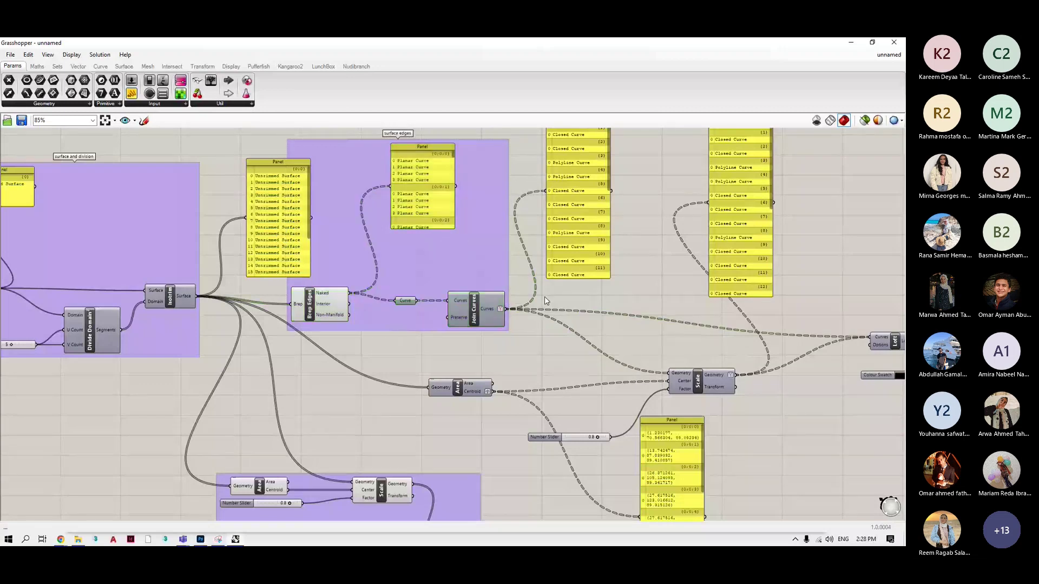
# Nudge the Scale component that follows Join Curves slightly closer to it.
pyautogui.scroll(-3, 544, 296)
pyautogui.middleClick(494, 311)
pyautogui.click(499, 307)
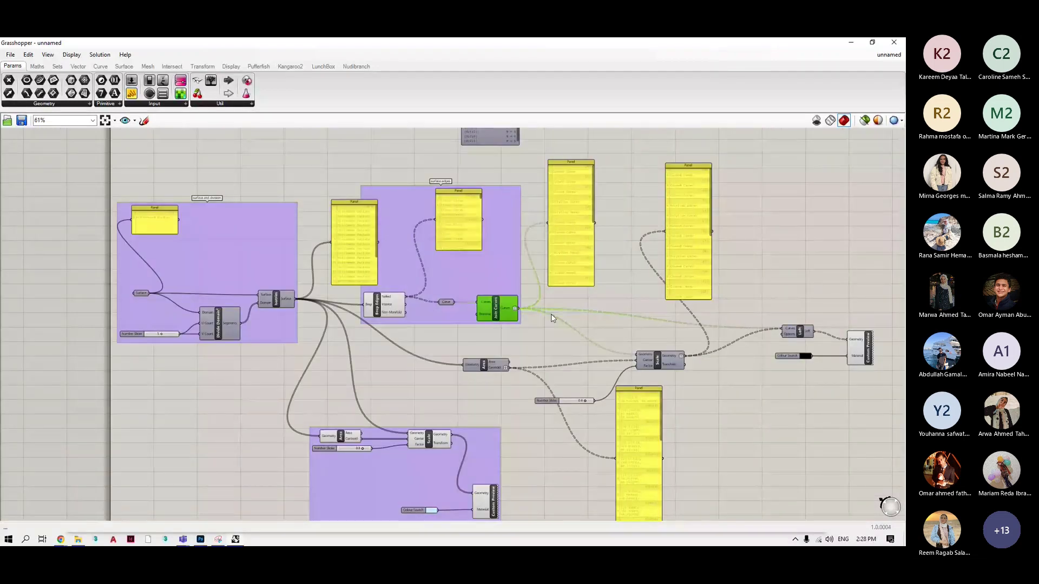
pyautogui.scroll(2, 680, 352)
pyautogui.moveTo(572, 357); pyautogui.dragTo(567, 346)
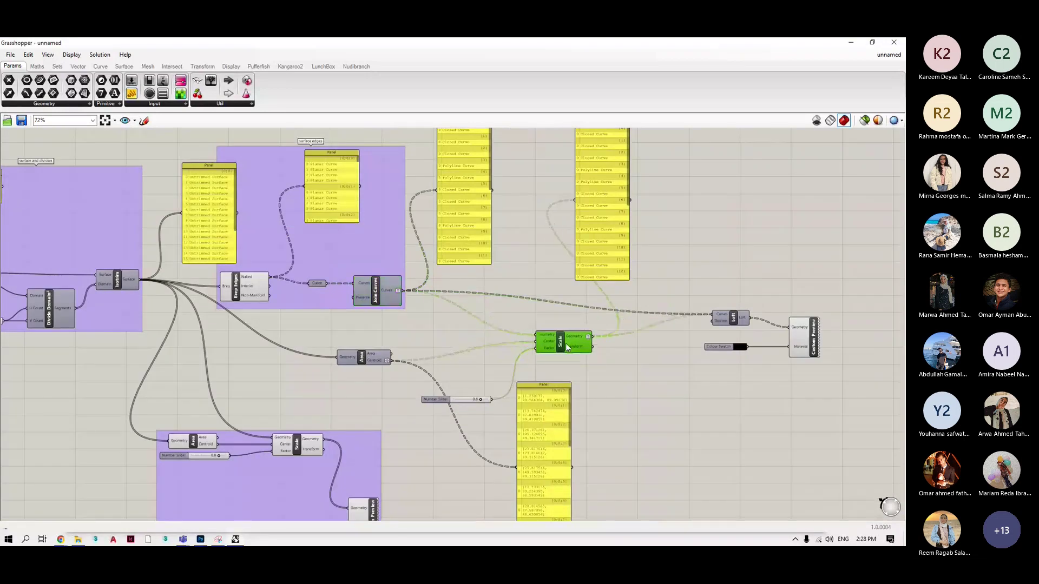
pyautogui.scroll(-1, 693, 348)
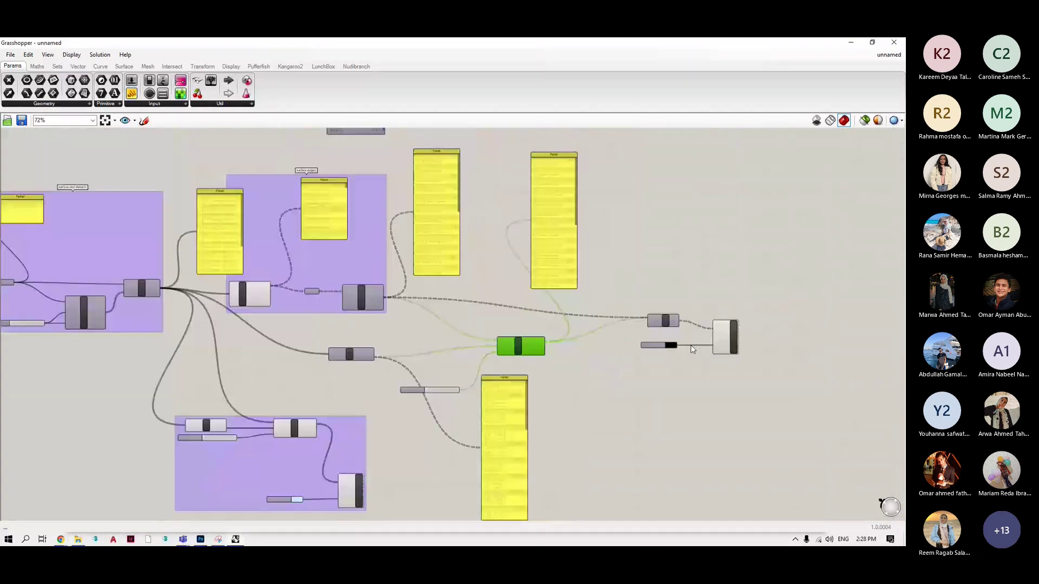
# Group Area, Scale, the factor slider, centroid panel, Loft, colour swatch and Custom Preview as "frame creation", with a blob outline.
pyautogui.scroll(1, 693, 349)
pyautogui.click(655, 310)
pyautogui.moveTo(769, 299); pyautogui.dragTo(187, 379)
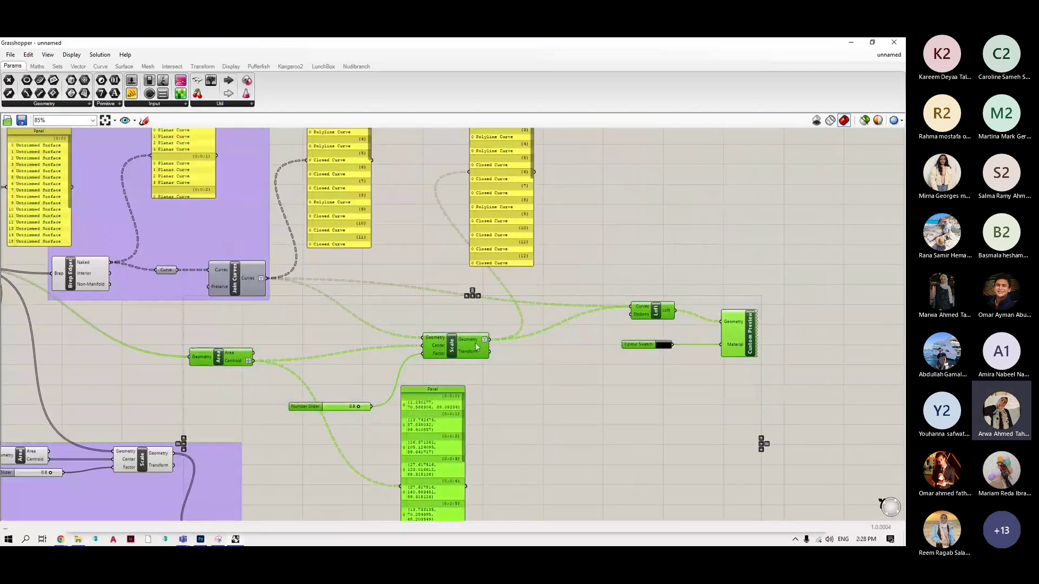
pyautogui.hotkey('ctrl', 'g')
pyautogui.rightClick(482, 297)
pyautogui.write('fra')
pyautogui.write('me rotation')
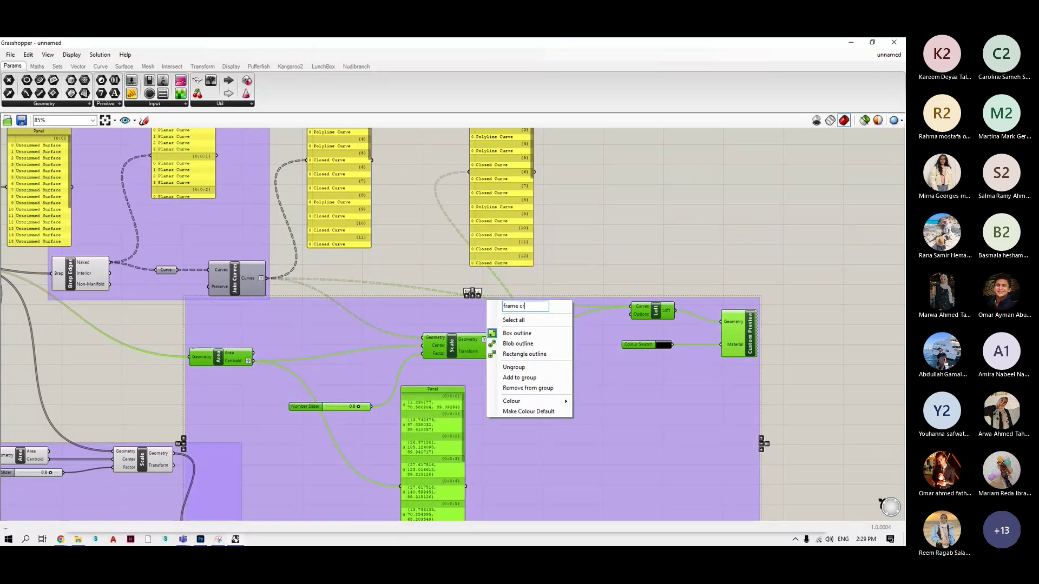
pyautogui.press('Return')
pyautogui.scroll(-2, 532, 329)
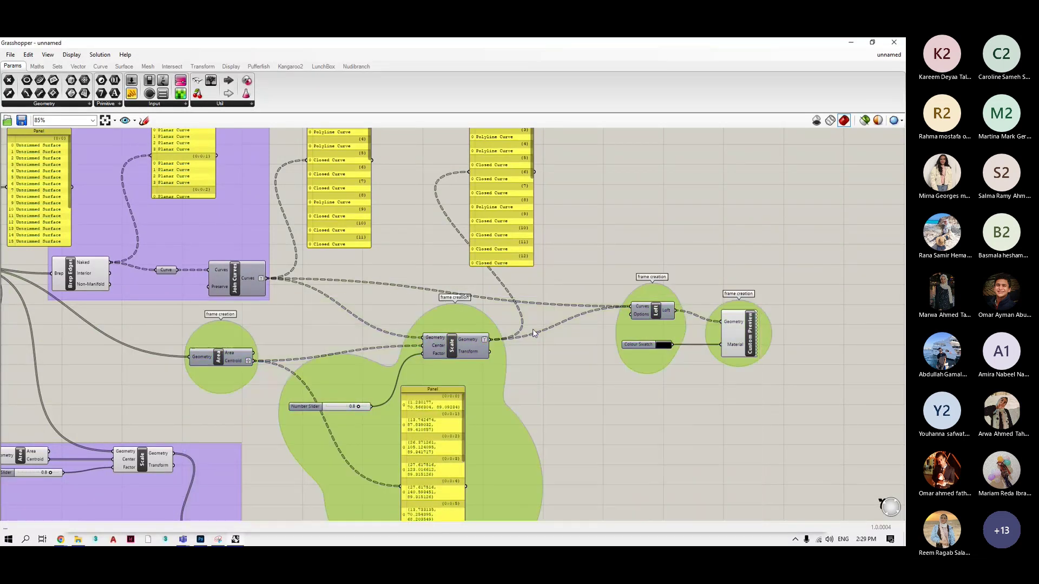
# Tighten the "frame creation" group by moving Area, Scale, Loft, the colour swatch and Custom Preview closer together.
pyautogui.scroll(-3, 482, 412)
pyautogui.scroll(3, 482, 412)
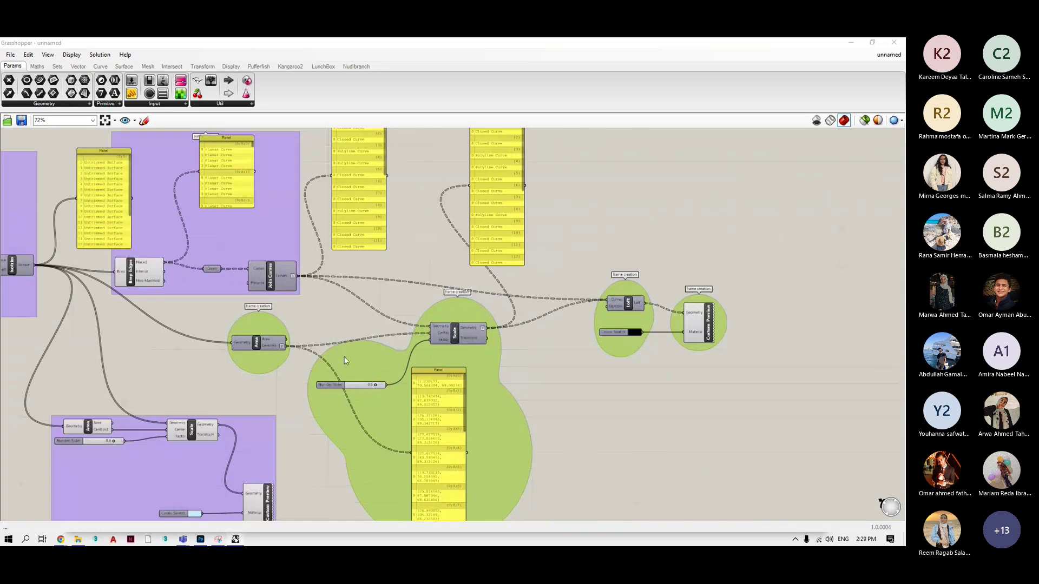
pyautogui.click(652, 330)
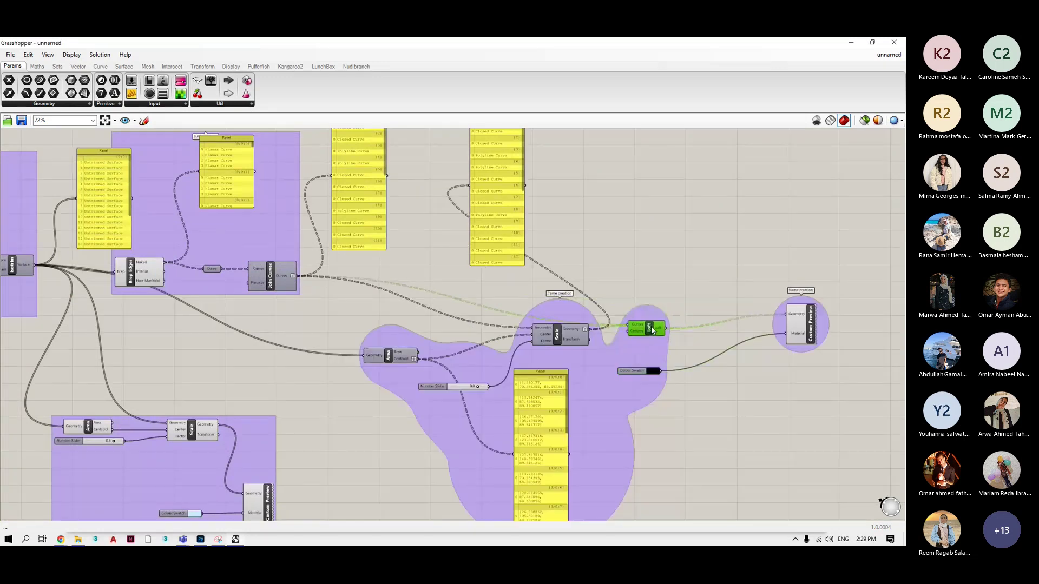
pyautogui.moveTo(809, 324); pyautogui.dragTo(699, 359)
pyautogui.scroll(-3, 613, 347)
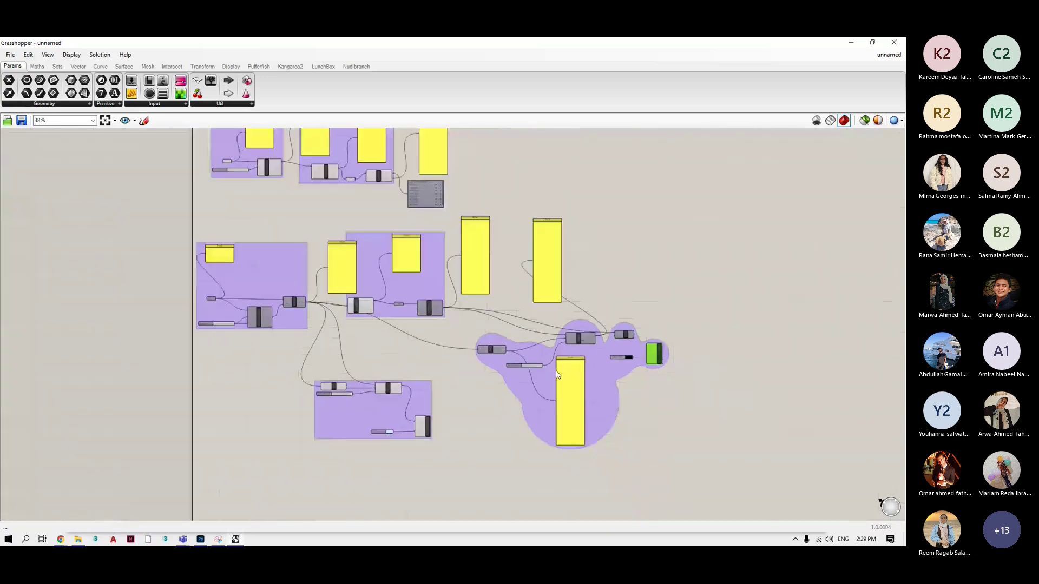
# Change the glass creation group around Area, Scale and Custom Preview to a blob outline.
pyautogui.scroll(3, 394, 426)
pyautogui.rightClick(363, 401)
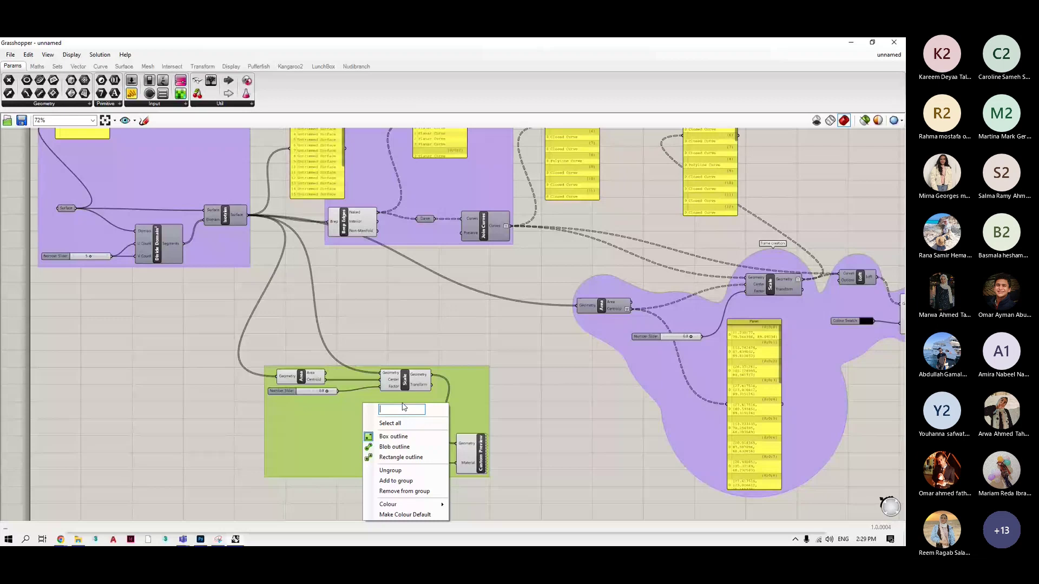
pyautogui.click(393, 446)
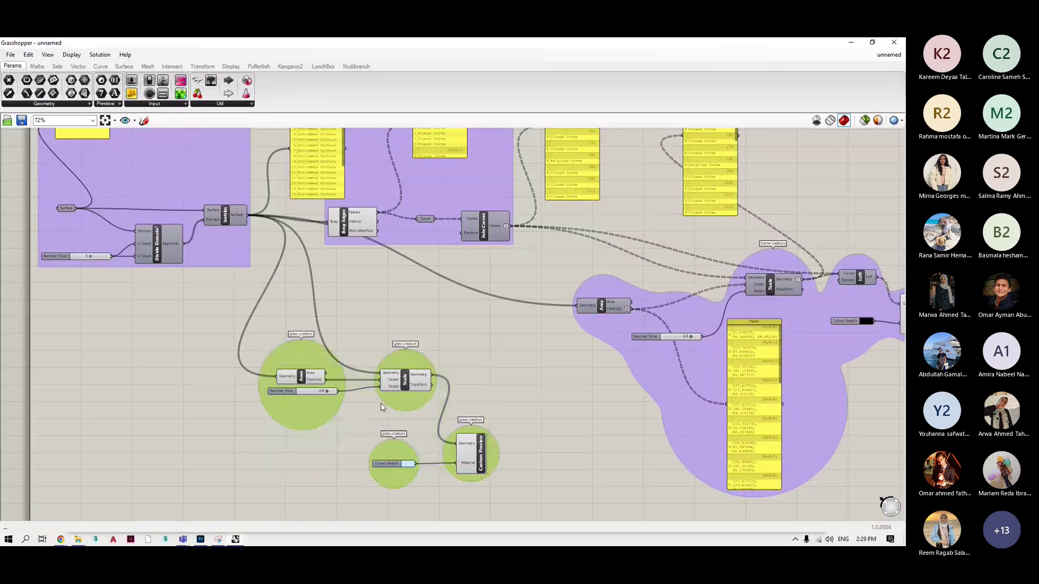
pyautogui.moveTo(381, 406); pyautogui.dragTo(308, 384)
pyautogui.moveTo(346, 462); pyautogui.dragTo(369, 479)
pyautogui.click(459, 416)
pyautogui.scroll(-5, 459, 417)
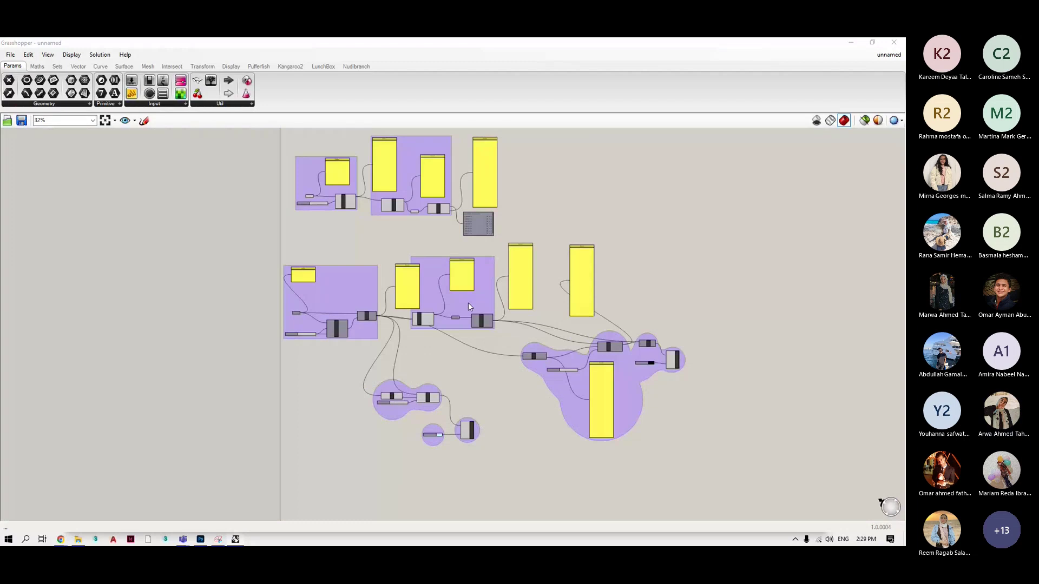
# Give the surface edges group a rectangle outline and move its Brep Edges component and panel closer to the Curve component.
pyautogui.moveTo(432, 320); pyautogui.dragTo(445, 317)
pyautogui.click(444, 304)
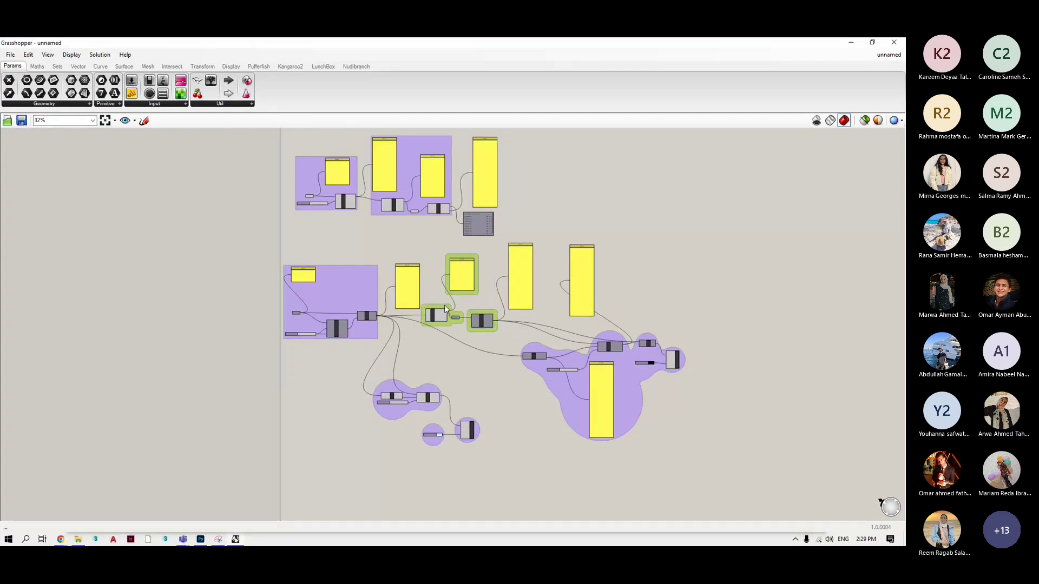
pyautogui.moveTo(461, 282); pyautogui.dragTo(463, 302)
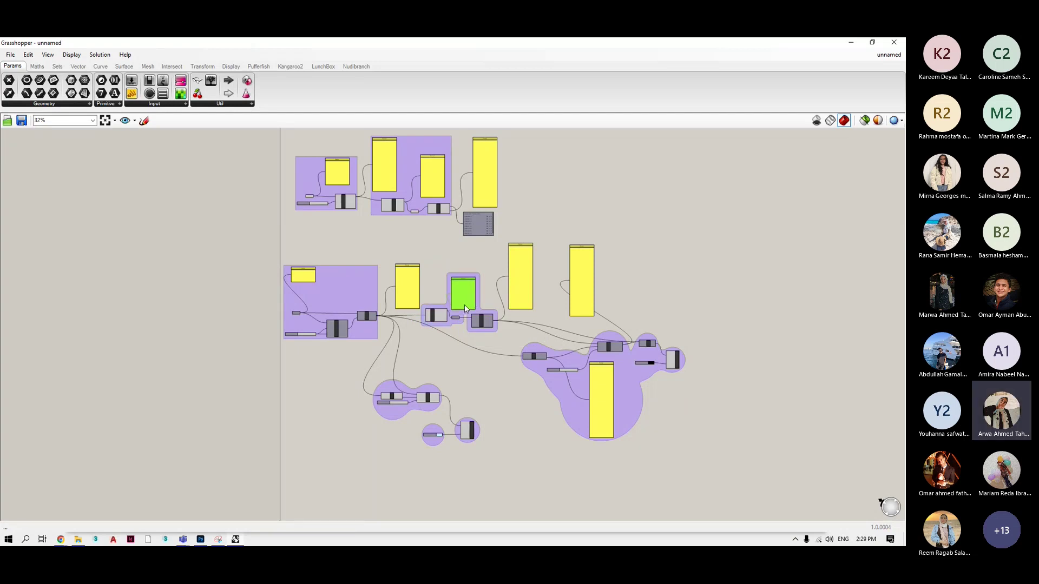
pyautogui.click(470, 323)
# Change the surface and division group to a rectangle outline and bring its panel closer to the other components.
pyautogui.click(348, 306)
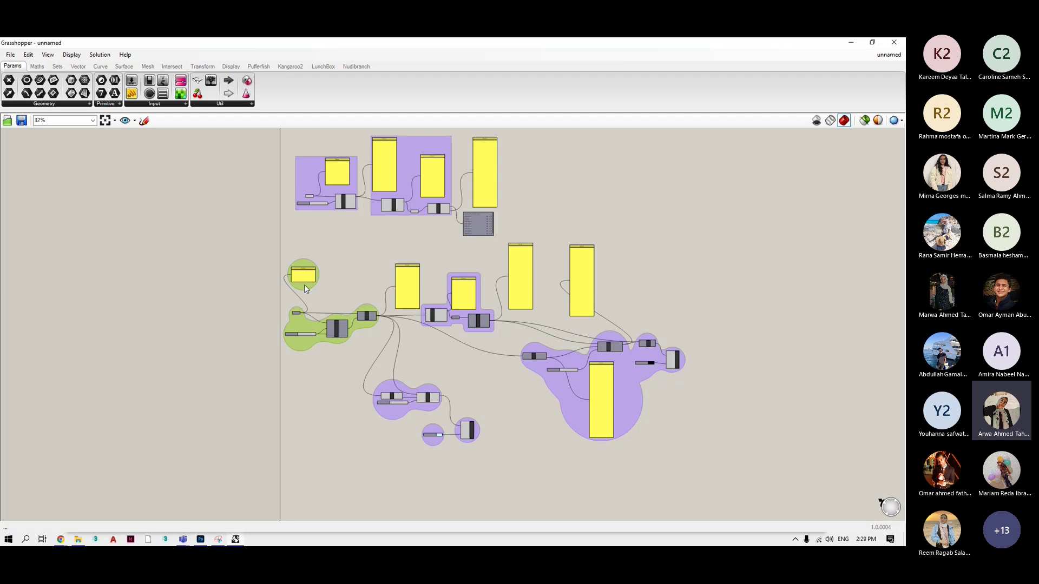
pyautogui.moveTo(304, 285); pyautogui.dragTo(326, 307)
pyautogui.click(299, 303)
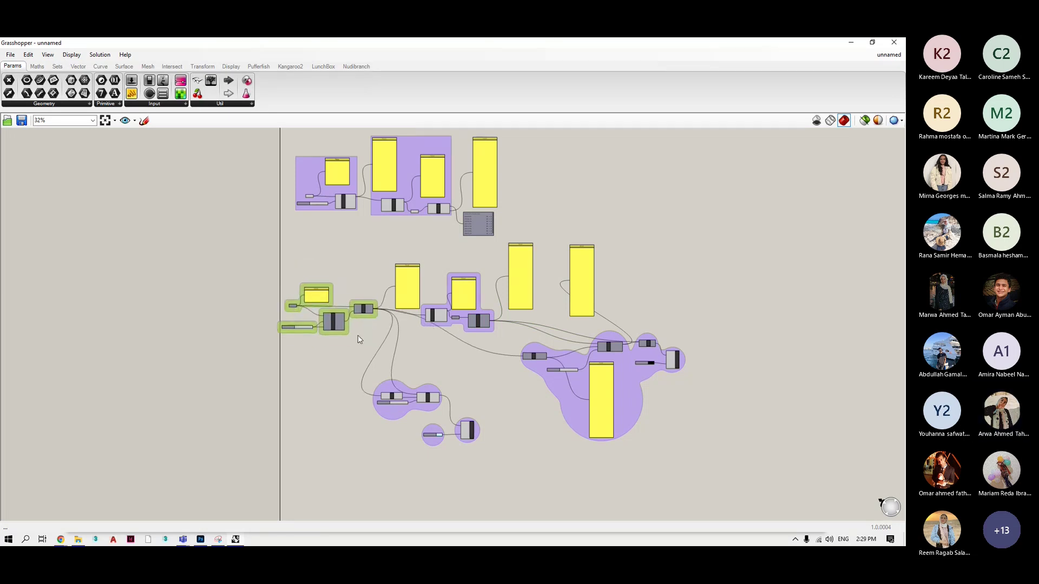
pyautogui.click(358, 335)
# Tighten the surface and division layout by repositioning Isotrim, the number slider, the Surface parameter and the Referenced Surface panel around Divide Domain.
pyautogui.scroll(2, 360, 327)
pyautogui.scroll(1, 362, 319)
pyautogui.click(359, 317)
pyautogui.click(363, 307)
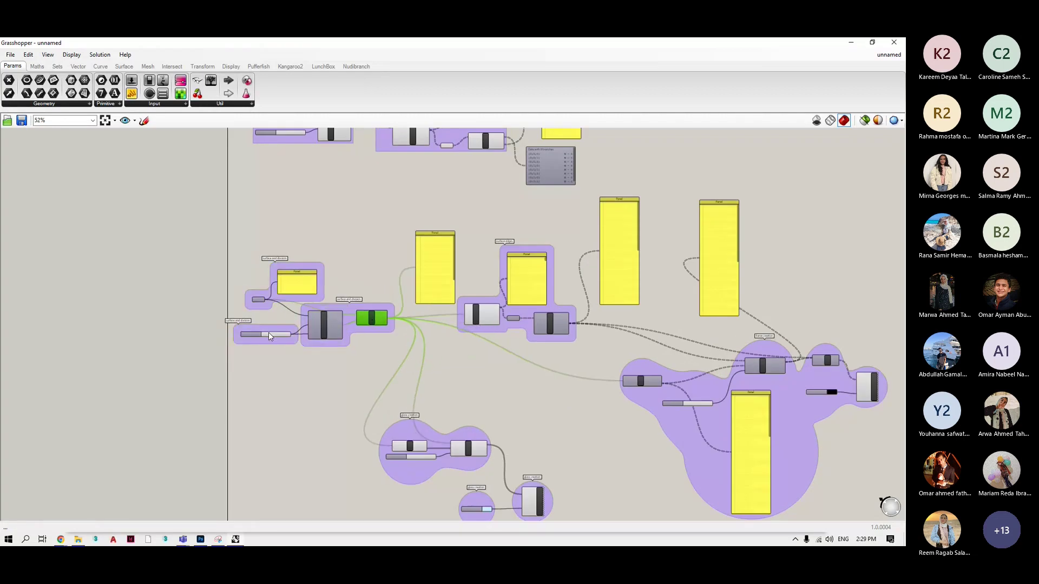
pyautogui.moveTo(261, 338); pyautogui.dragTo(269, 341)
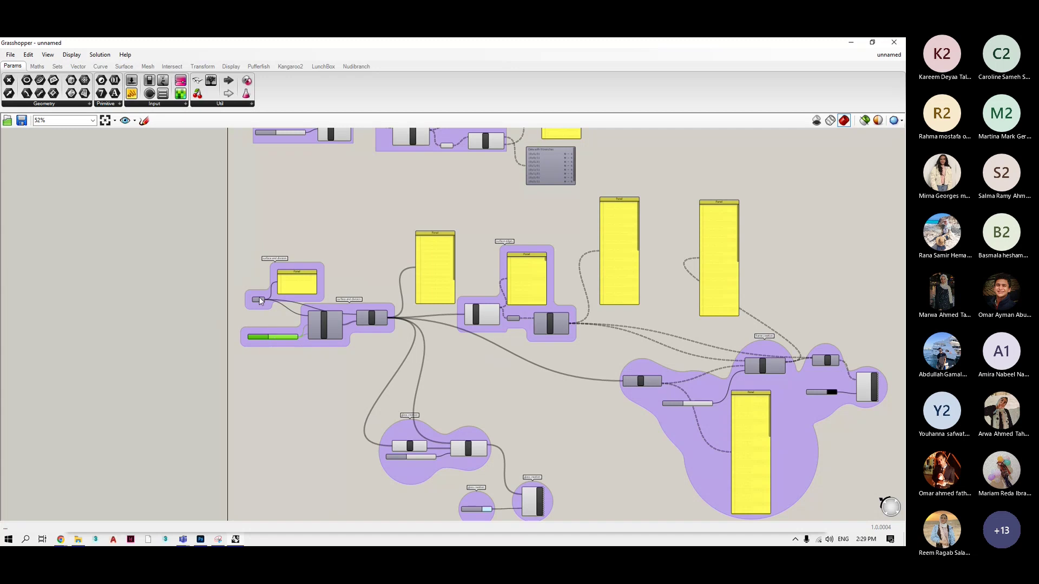
pyautogui.scroll(5, 259, 301)
pyautogui.moveTo(300, 355); pyautogui.dragTo(219, 357)
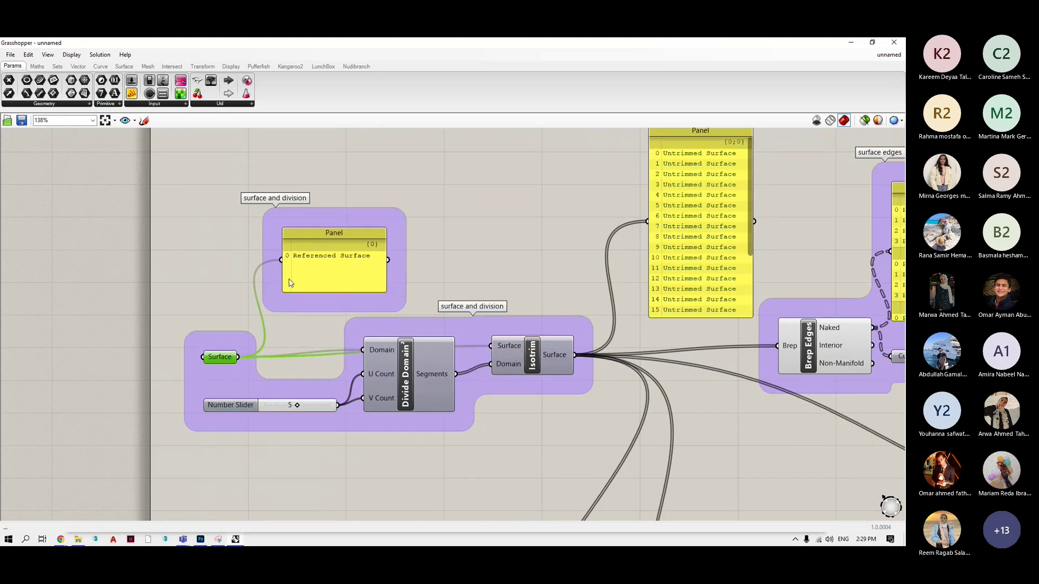
pyautogui.moveTo(315, 277); pyautogui.dragTo(286, 291)
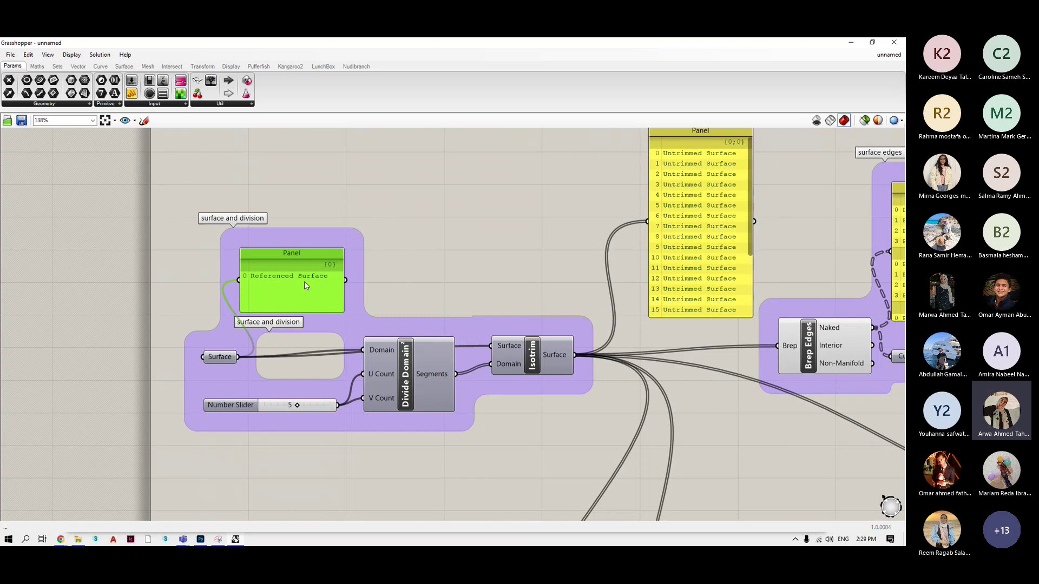
pyautogui.scroll(-3, 304, 286)
pyautogui.click(419, 325)
pyautogui.scroll(3, 421, 325)
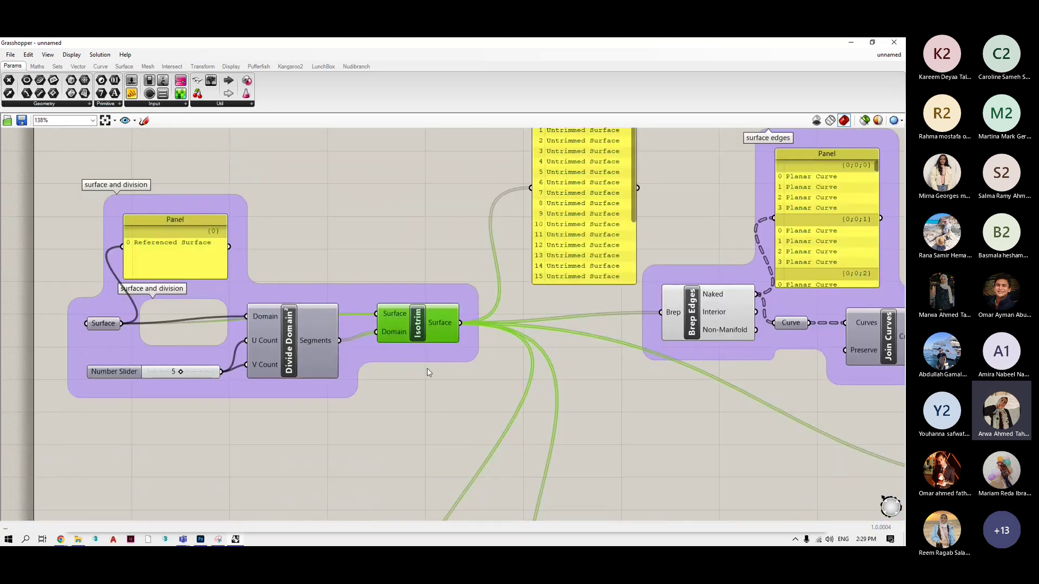
# Change the frame creation group to a rectangle outline and stack its Scale component directly above the centroid panel.
pyautogui.scroll(-6, 427, 368)
pyautogui.scroll(3, 555, 408)
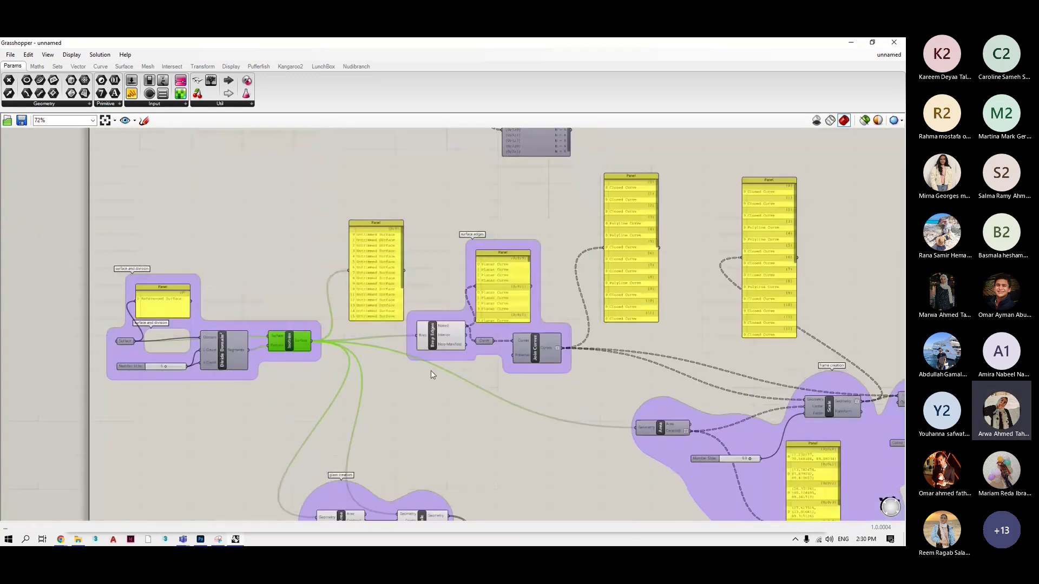
pyautogui.scroll(-4, 650, 426)
pyautogui.click(650, 427)
pyautogui.scroll(2, 579, 394)
pyautogui.click(555, 409)
pyautogui.click(541, 381)
pyautogui.moveTo(540, 378); pyautogui.dragTo(529, 386)
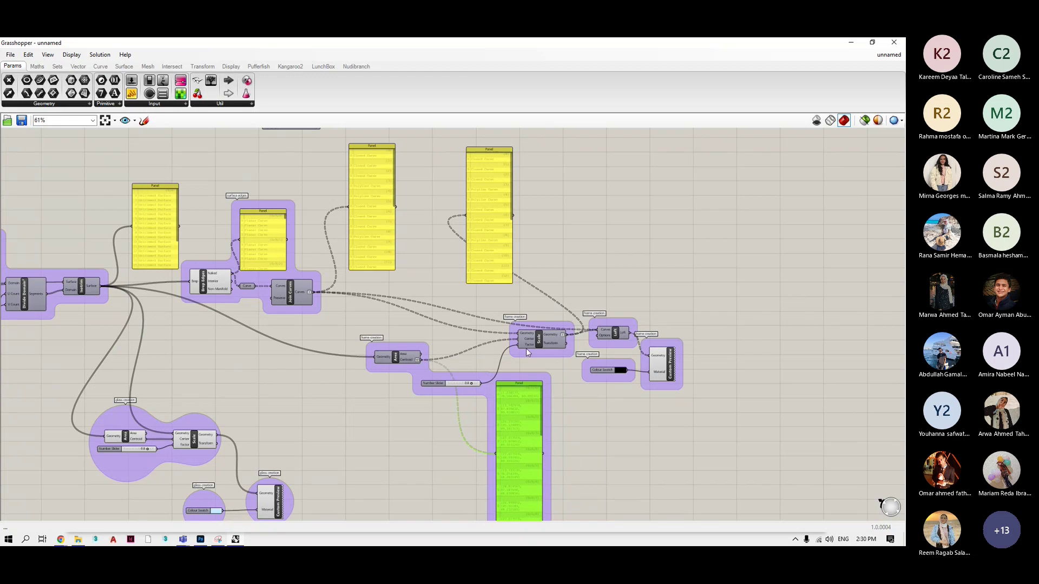
pyautogui.moveTo(526, 351)
pyautogui.mouseDown()
pyautogui.moveTo(517, 374)
pyautogui.moveTo(518, 362)
pyautogui.mouseUp()
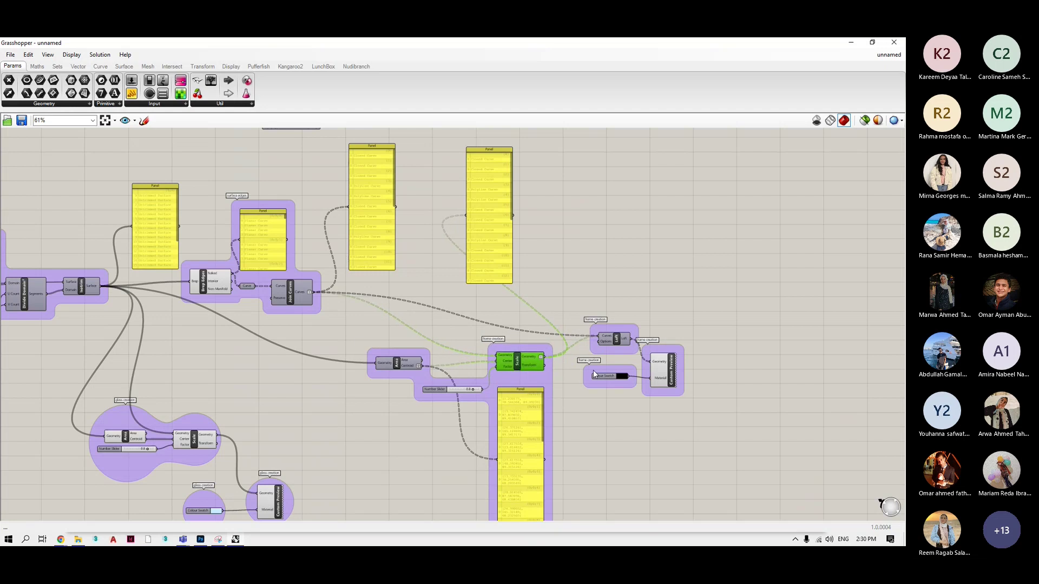
# Move the frame group's Loft above Scale, its Colour Swatch beside the centroid panel, and Custom Preview next to the swatch.
pyautogui.moveTo(621, 346); pyautogui.dragTo(602, 307)
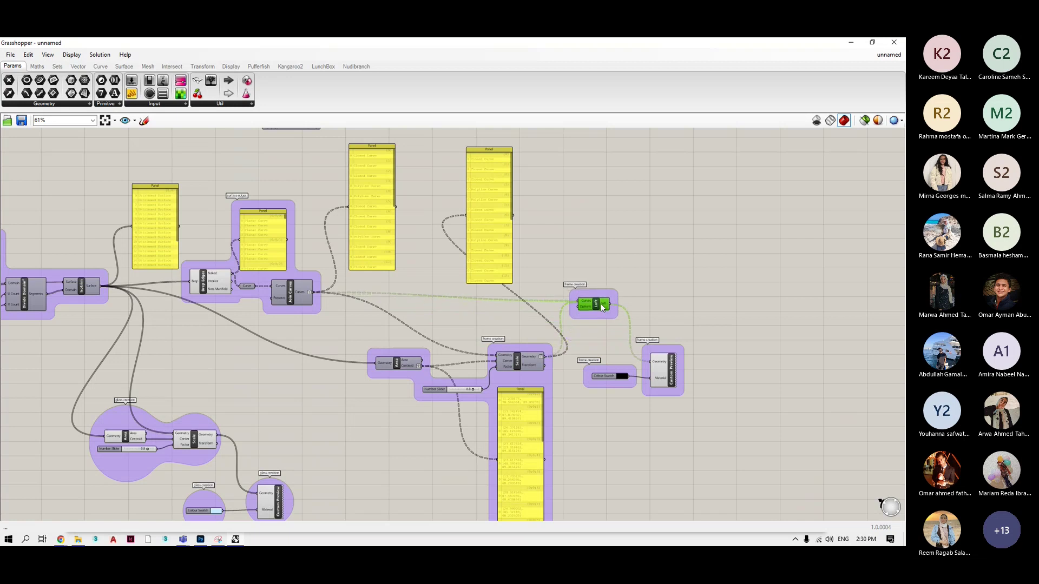
pyautogui.moveTo(610, 391)
pyautogui.mouseDown()
pyautogui.moveTo(379, 302)
pyautogui.moveTo(600, 366)
pyautogui.moveTo(607, 392)
pyautogui.moveTo(608, 372)
pyautogui.mouseUp()
pyautogui.click(611, 393)
pyautogui.click(614, 377)
pyautogui.click(614, 374)
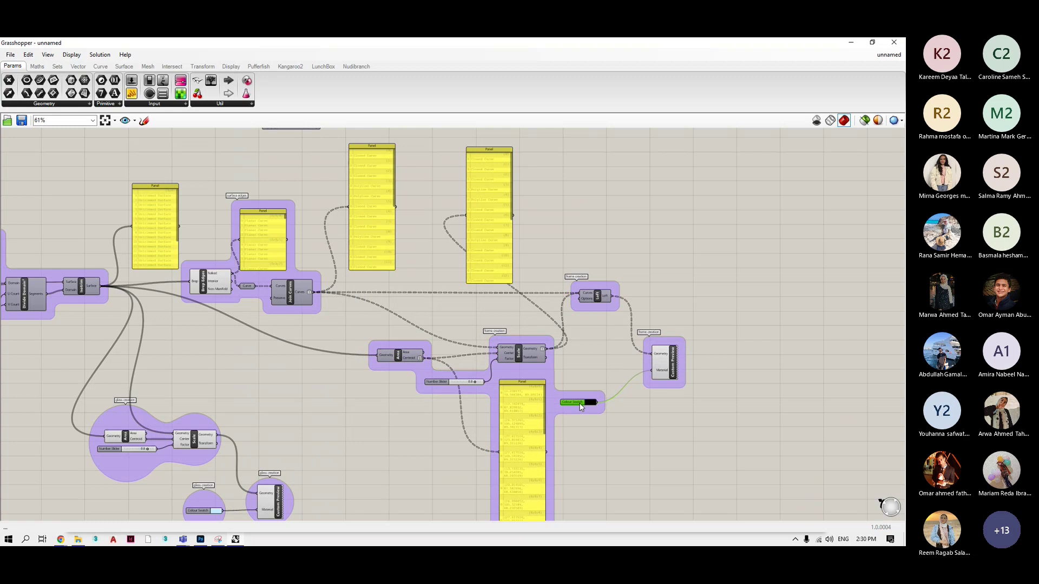
pyautogui.moveTo(585, 403); pyautogui.dragTo(579, 421)
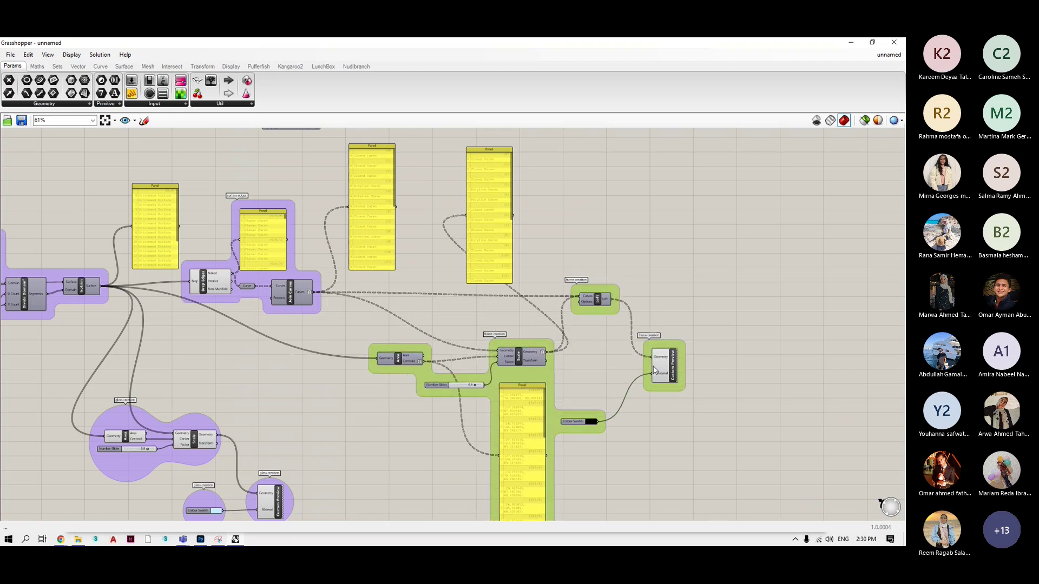
pyautogui.moveTo(651, 368); pyautogui.dragTo(635, 413)
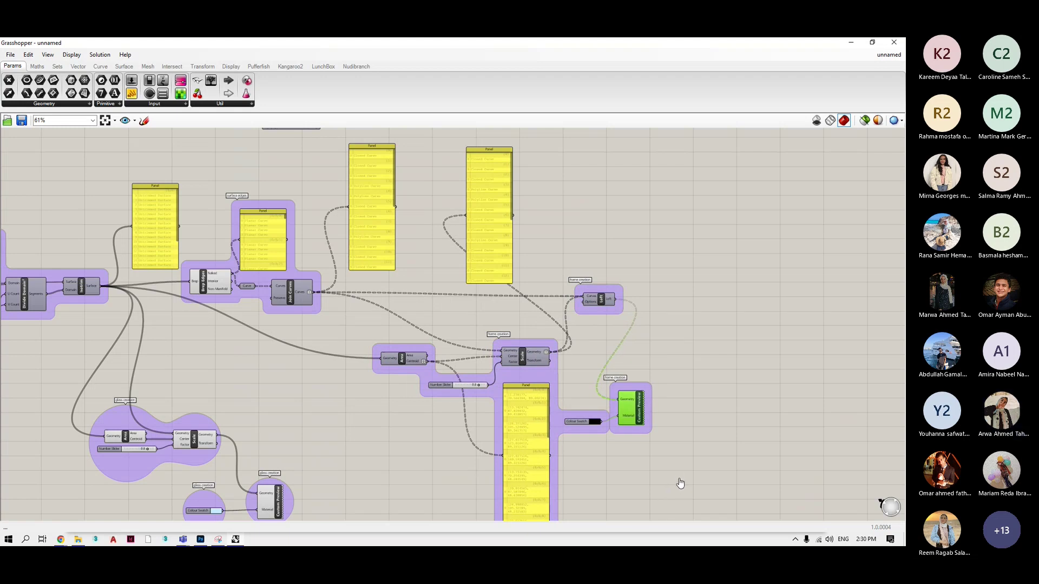
pyautogui.scroll(-3, 592, 345)
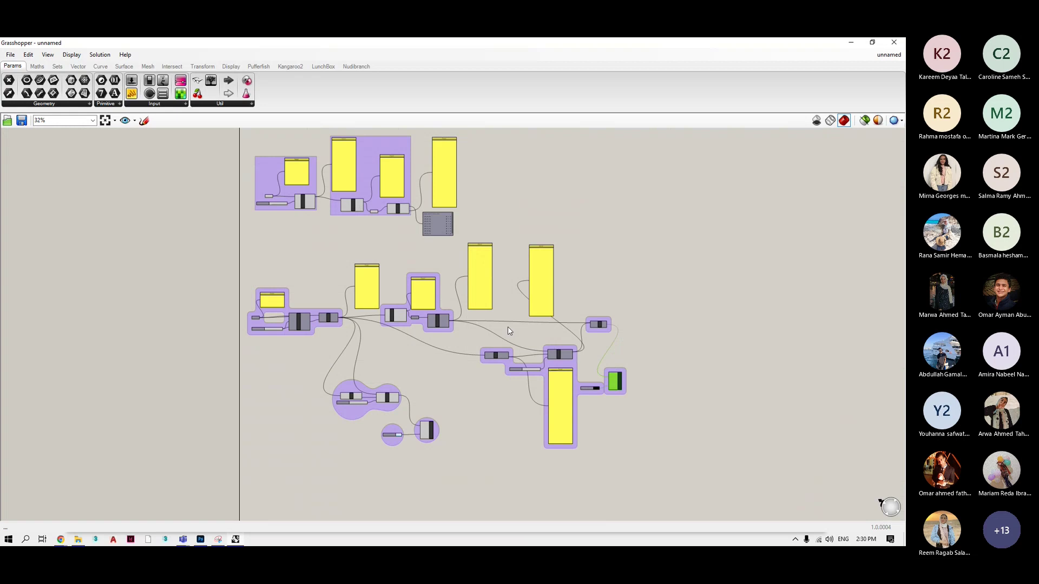
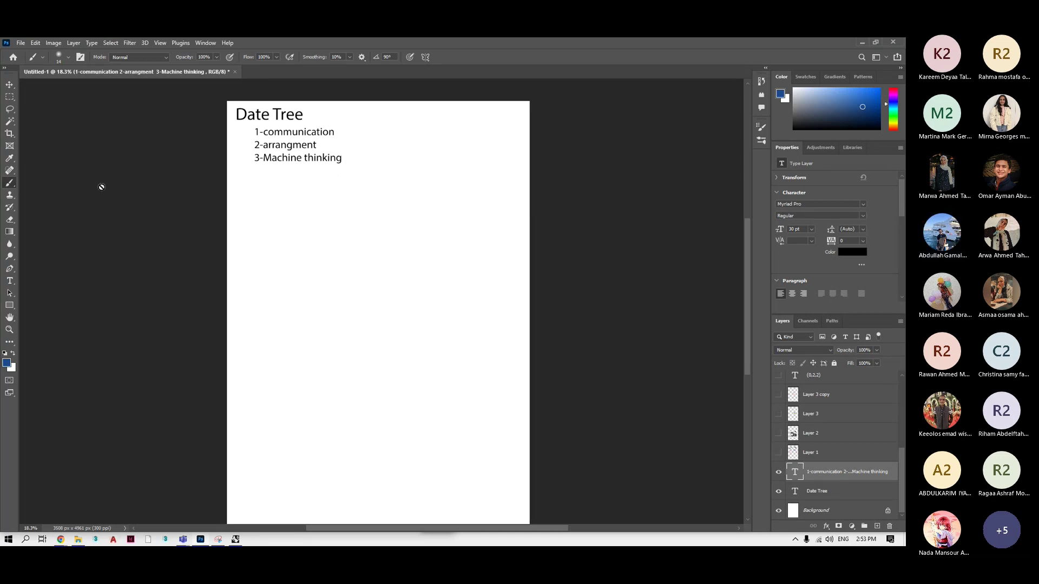
# Switch to the Photoshop notes and add the heading "Roles" as a new text layer below the Date Tree list.
pyautogui.press('t')
pyautogui.click(243, 177)
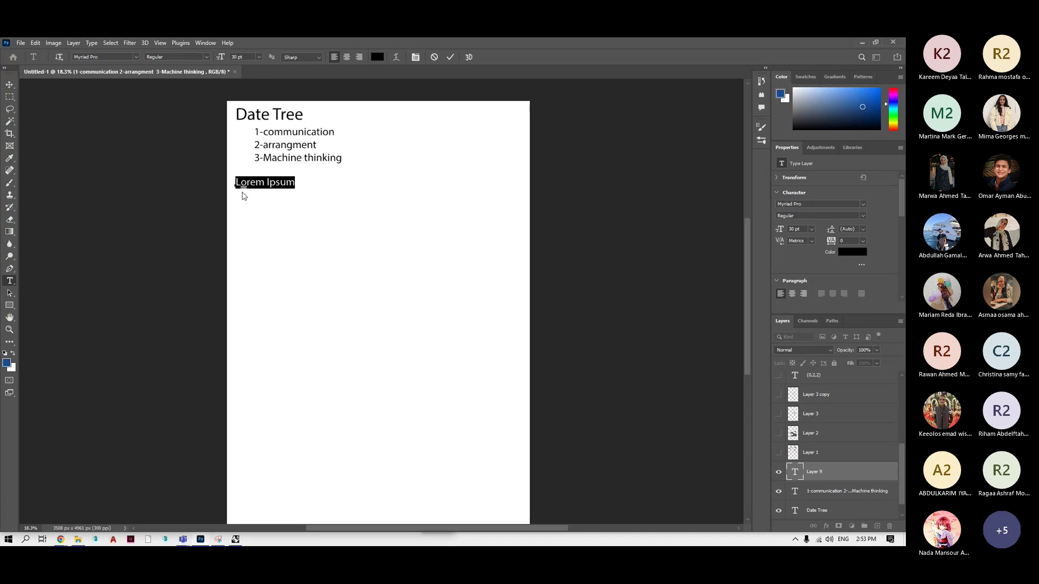
pyautogui.write('Roles')
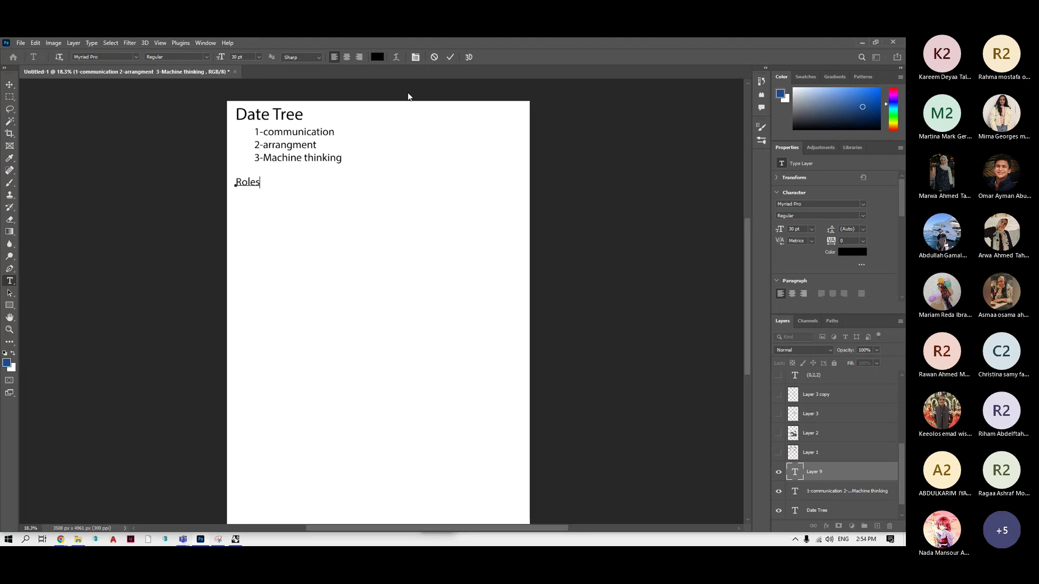
pyautogui.click(452, 56)
# Start an indented text list under the Roles heading with "1-Gr".
pyautogui.click(252, 199)
pyautogui.write('1-')
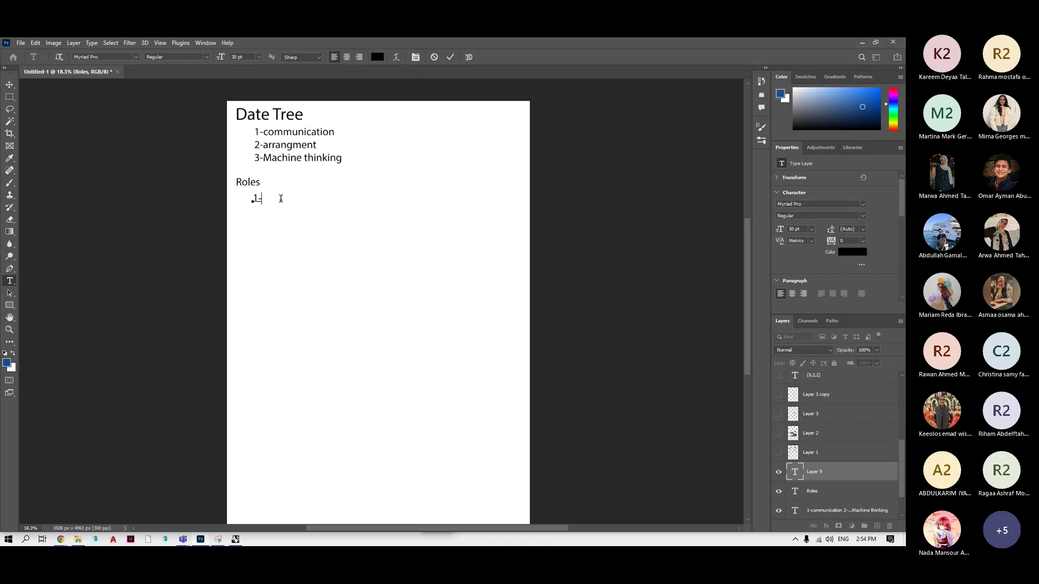
pyautogui.write('G')
pyautogui.press('BackSpace')
pyautogui.press('BackSpace')
pyautogui.write('-G')
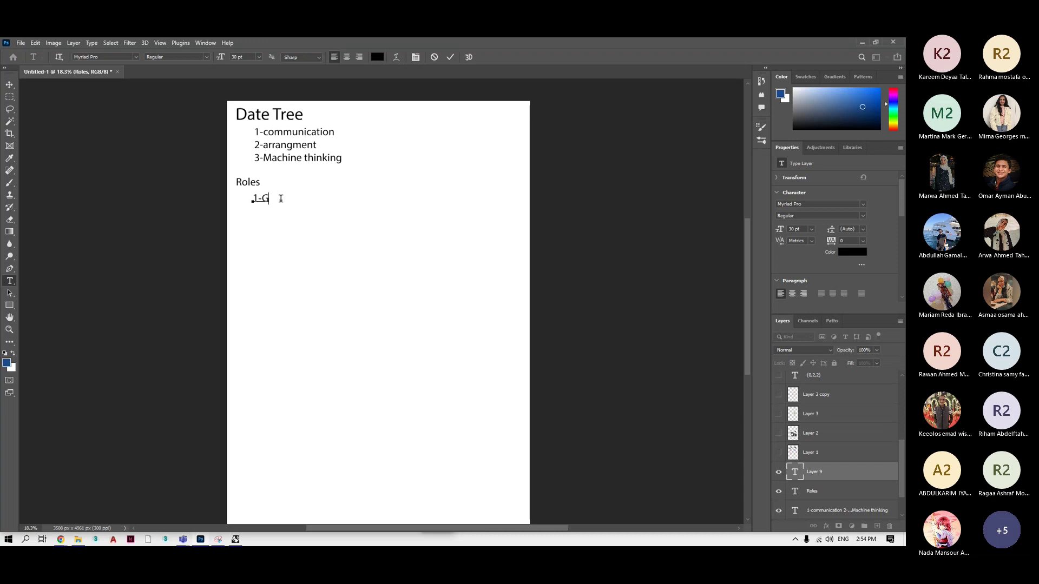
pyautogui.write('r')
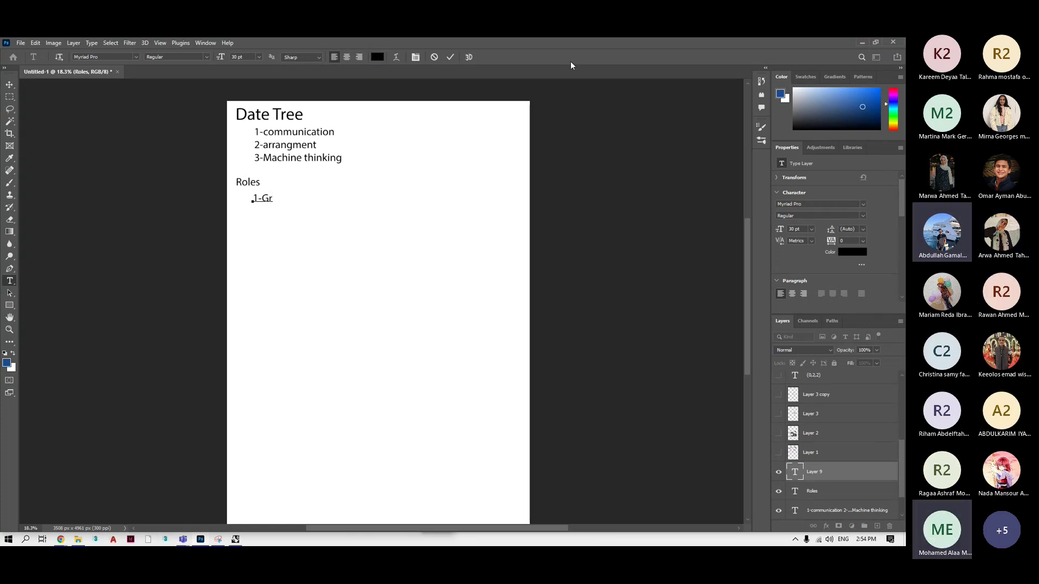
# Switch to Grasshopper and examine the data tree modifiers on the Scale geometry output and the Area centroid output.
pyautogui.click(863, 42)
pyautogui.scroll(2, 106, 228)
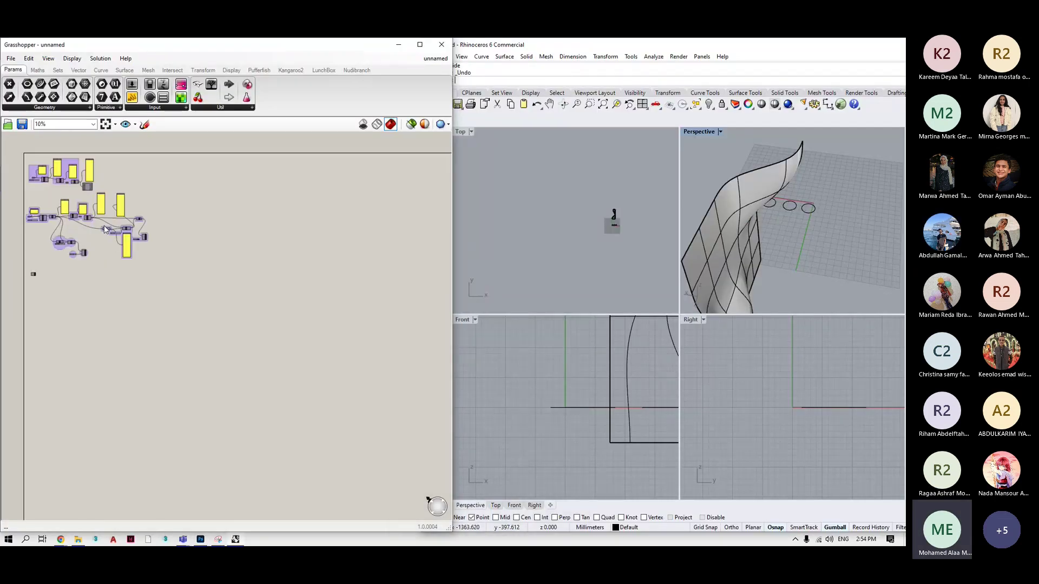
pyautogui.scroll(4, 106, 229)
pyautogui.scroll(5, 126, 240)
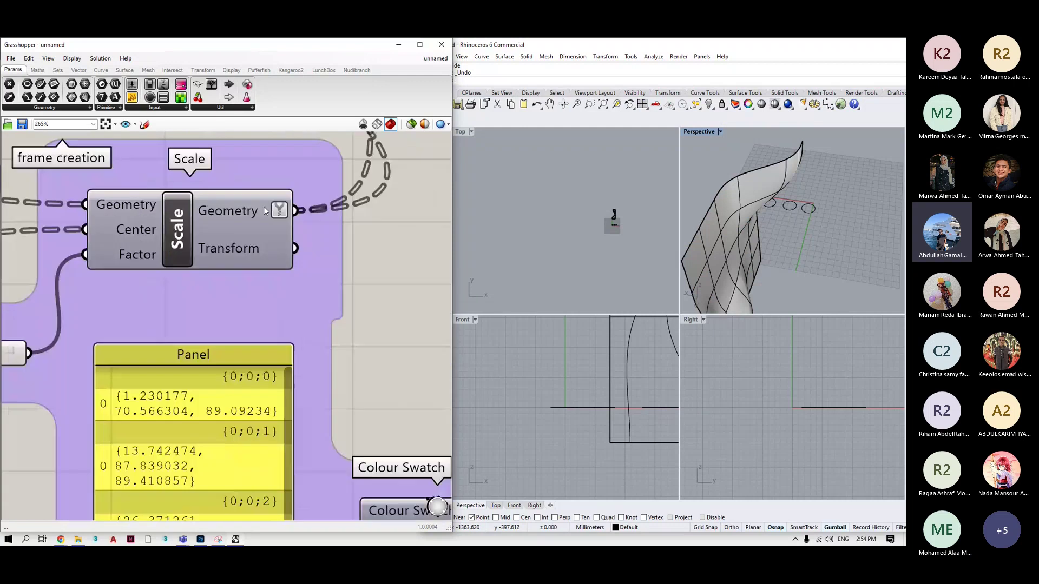
pyautogui.scroll(-2, 193, 268)
pyautogui.scroll(4, 78, 266)
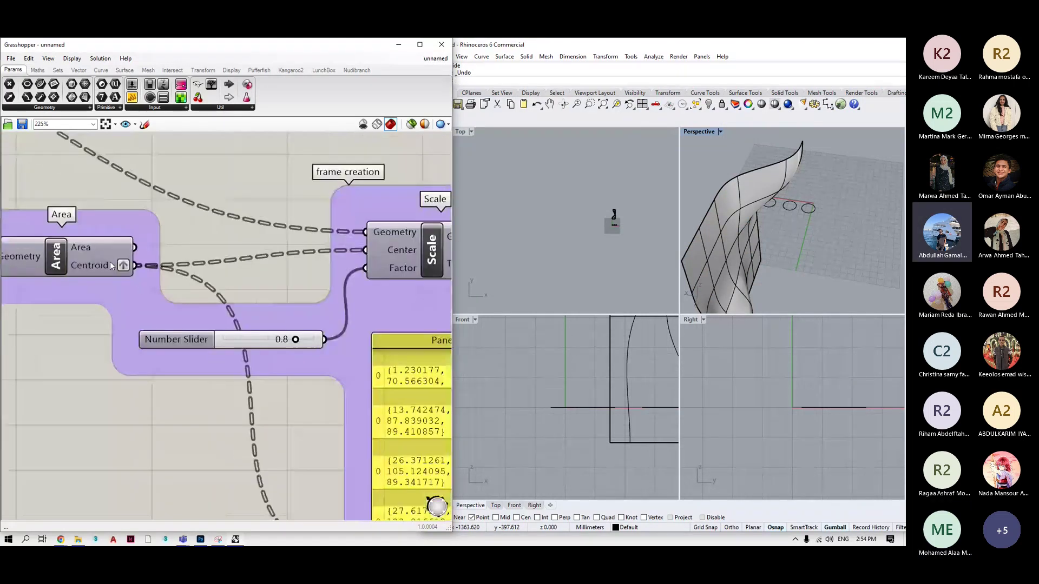
pyautogui.click(398, 44)
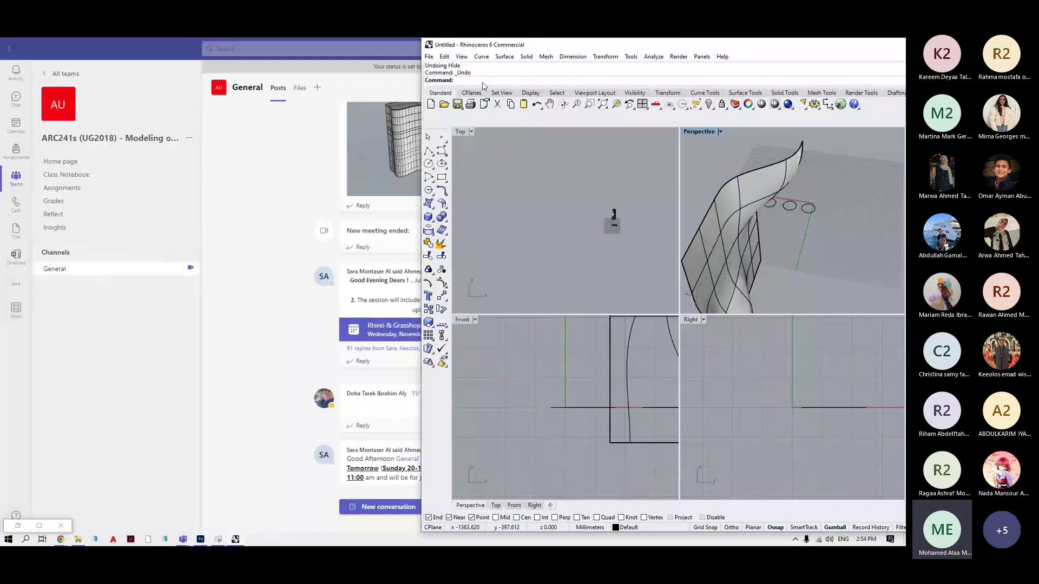
pyautogui.click(44, 530)
pyautogui.moveTo(718, 51); pyautogui.dragTo(3, 49)
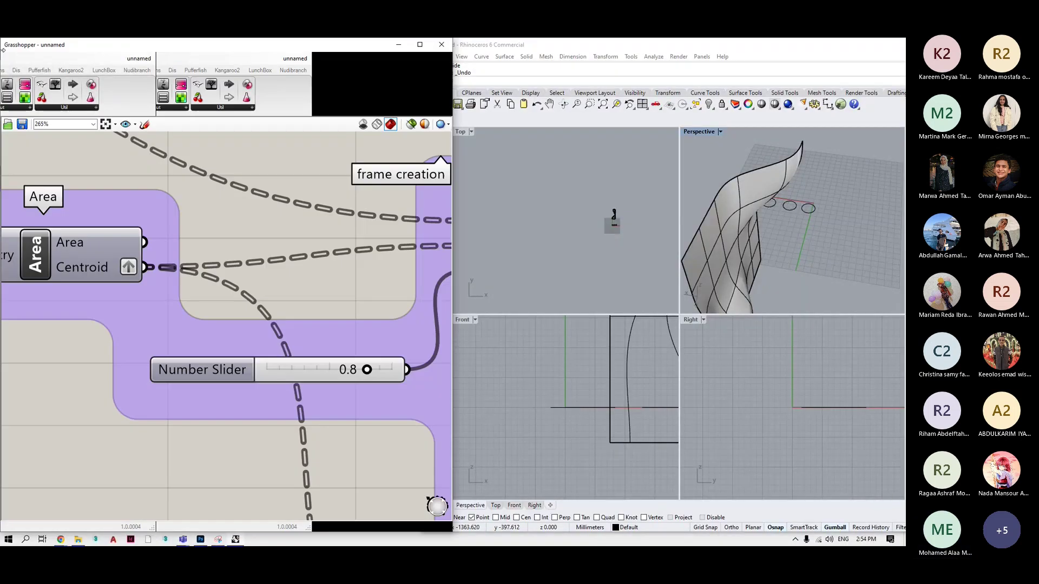
# Return to the Photoshop notes and complete the first Roles entry as "1-Graft".
pyautogui.click(200, 540)
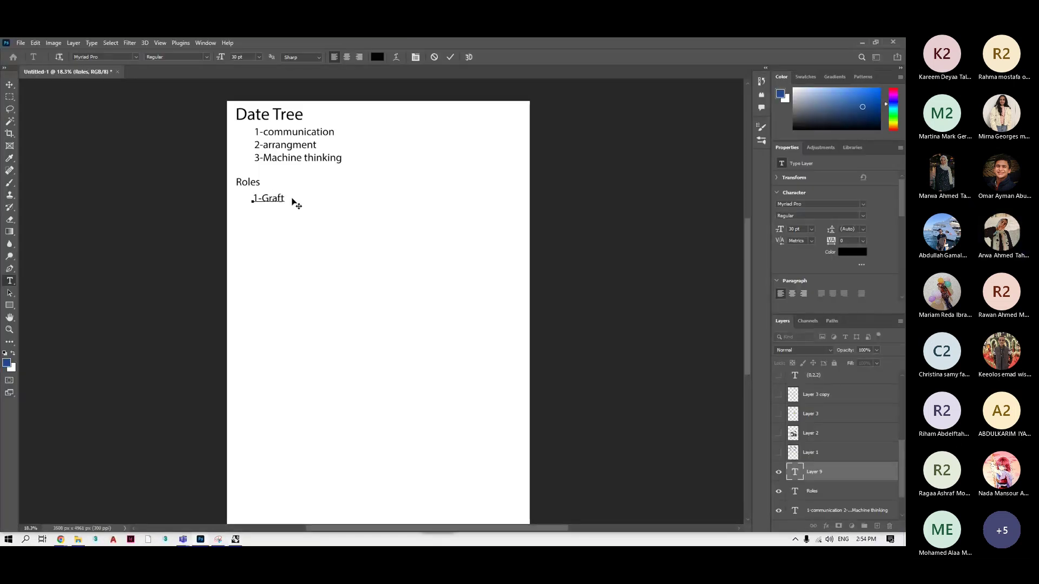
pyautogui.press('Return')
pyautogui.write('2-')
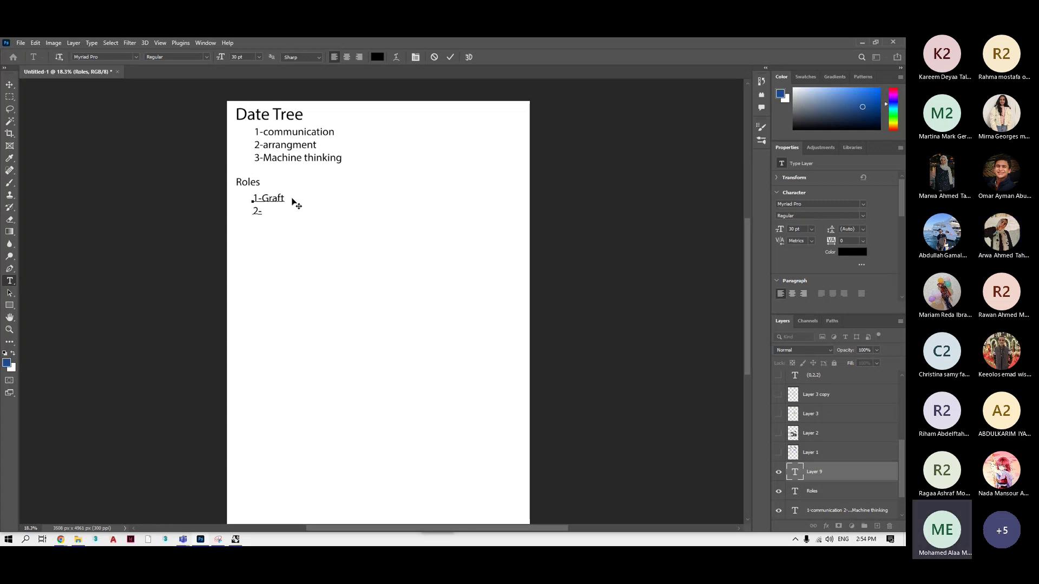
pyautogui.press('BackSpace')
pyautogui.press('BackSpace')
pyautogui.press('BackSpace')
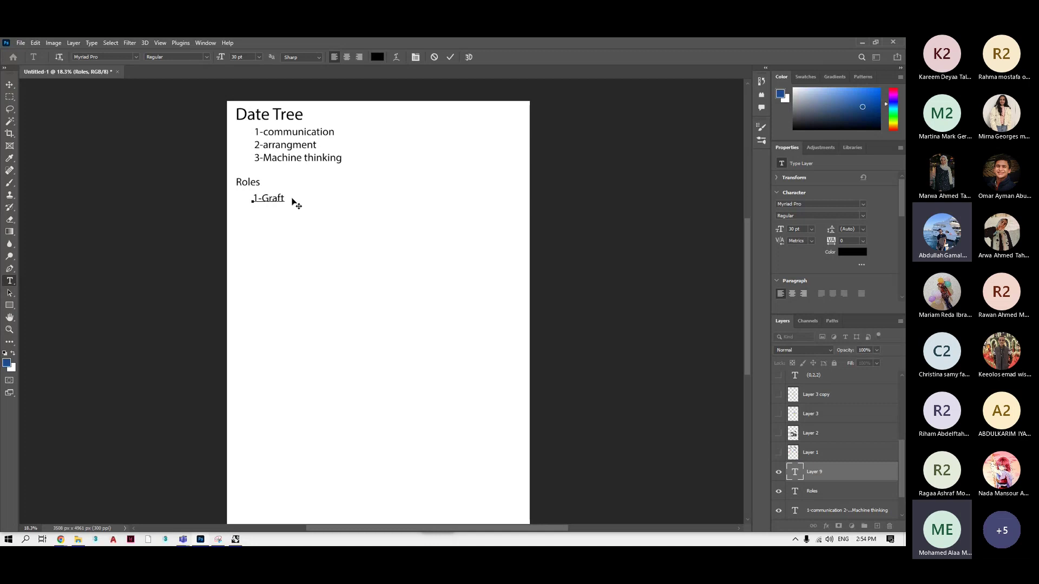
# Add "3-simplify" as a new line under the Graft entry.
pyautogui.press('Return')
pyautogui.write('3-simplify')
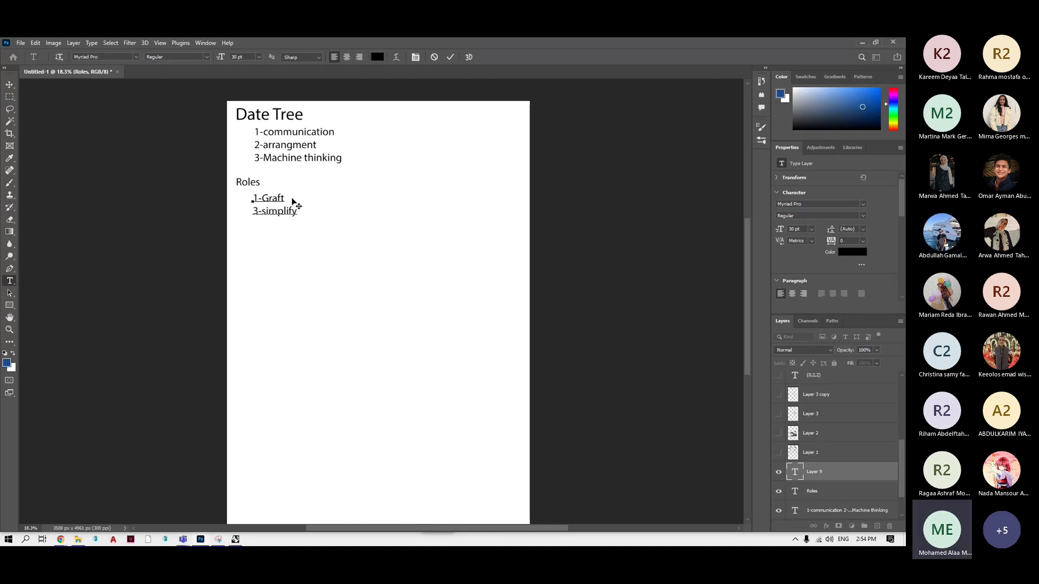
# Insert "2-flatten" as a new line between the Graft and simplify entries of the Roles list.
pyautogui.press('Return')
pyautogui.write('22la')
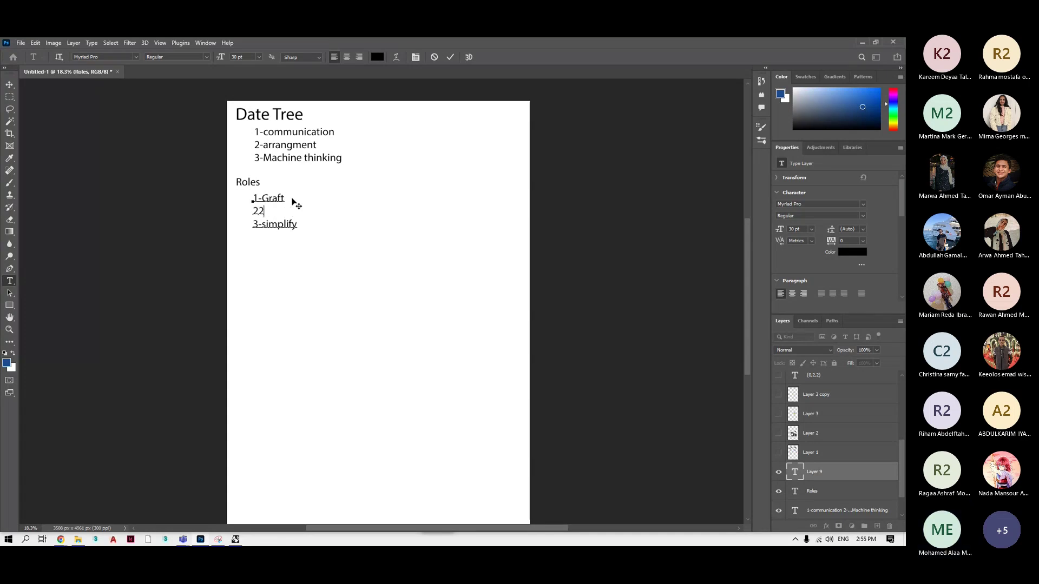
pyautogui.press('BackSpace')
pyautogui.press('BackSpace')
pyautogui.press('BackSpace')
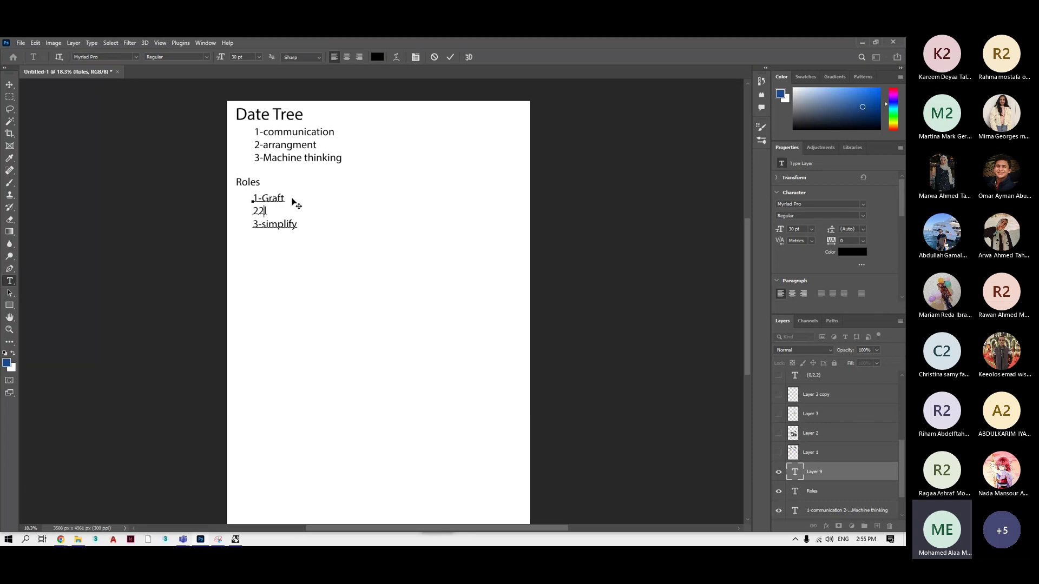
pyautogui.write('-flatten')
# Add "4- reverse" as a new line below the simplify entry.
pyautogui.press('Down')
pyautogui.press('End')
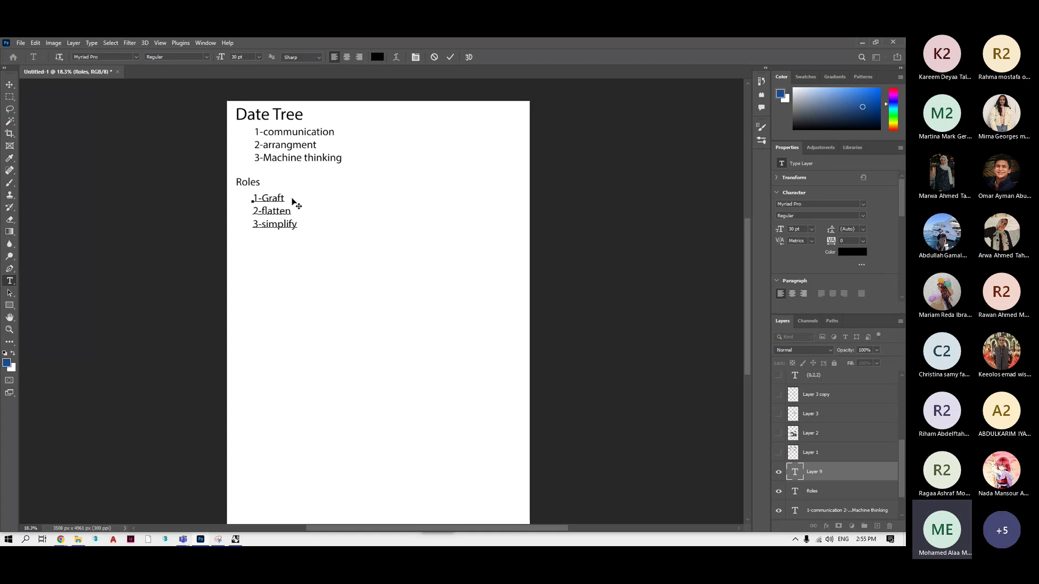
pyautogui.press('Return')
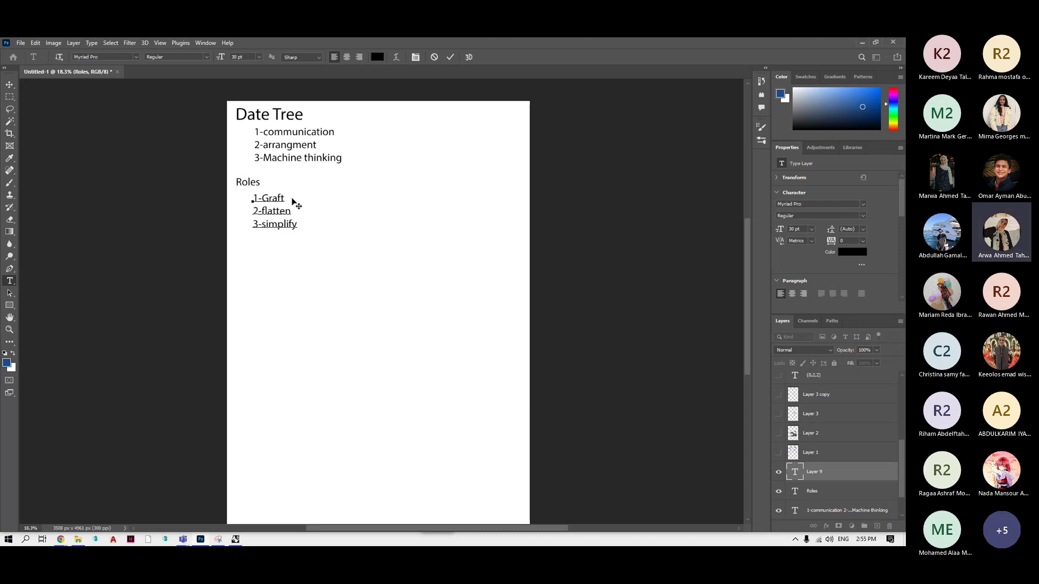
pyautogui.press('Return')
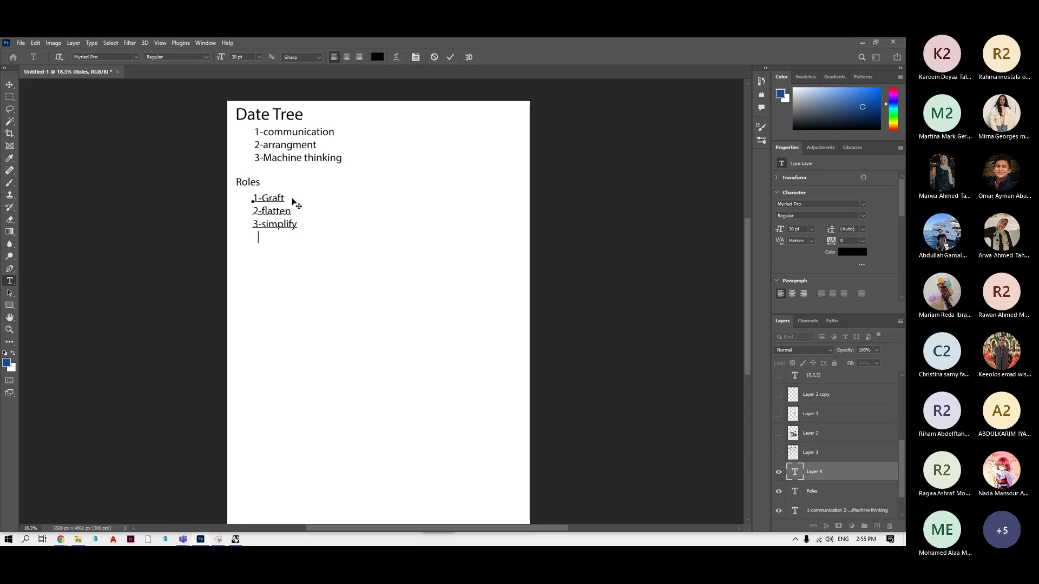
pyautogui.write('4-')
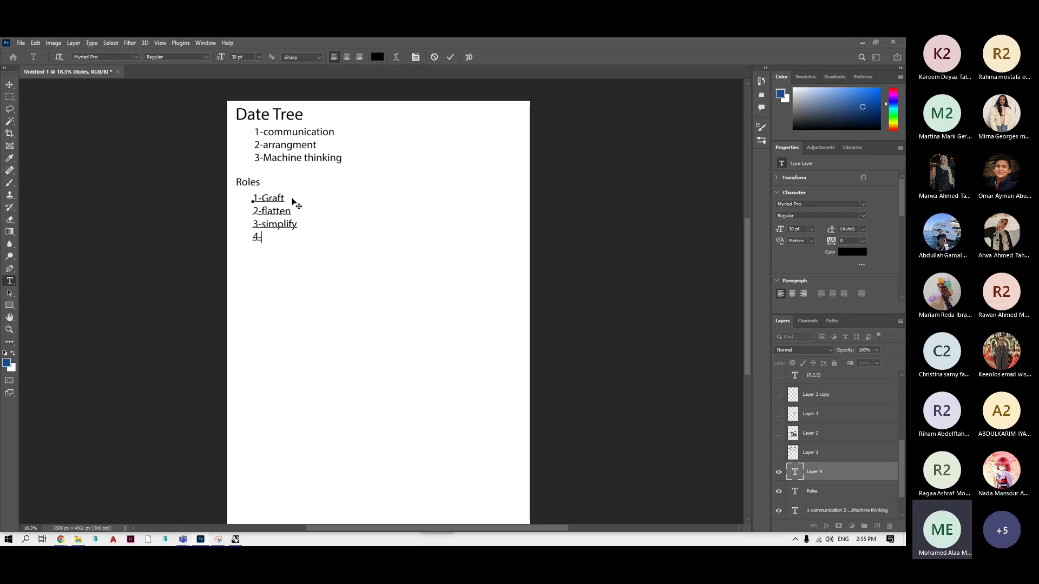
pyautogui.write(' reverse')
# Add "5-reparamtrize" below the reverse entry after two blank lines, and start a further line with "6-".
pyautogui.write('5')
pyautogui.write('-reparamt')
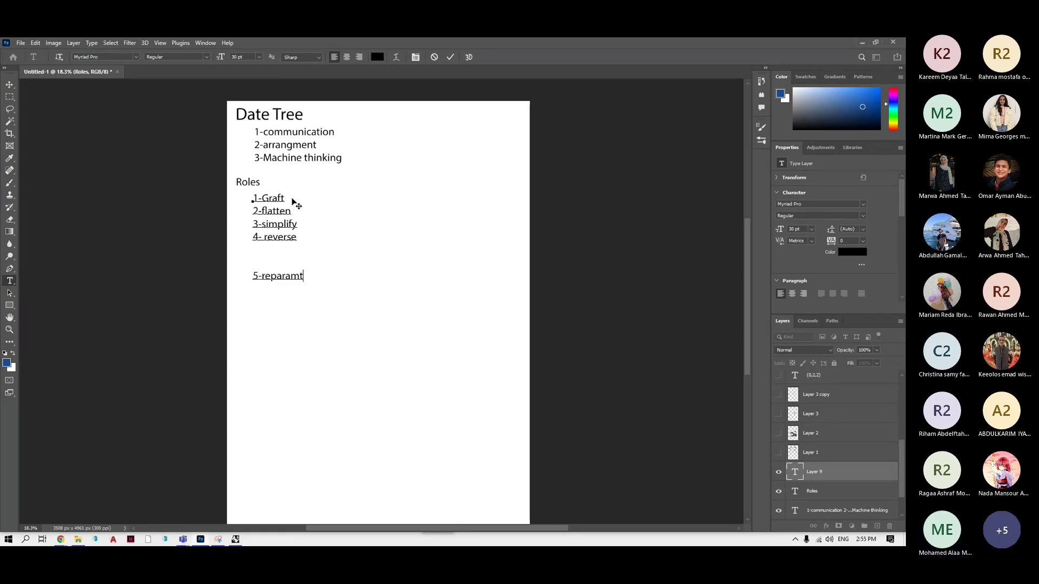
pyautogui.write('ri ze')
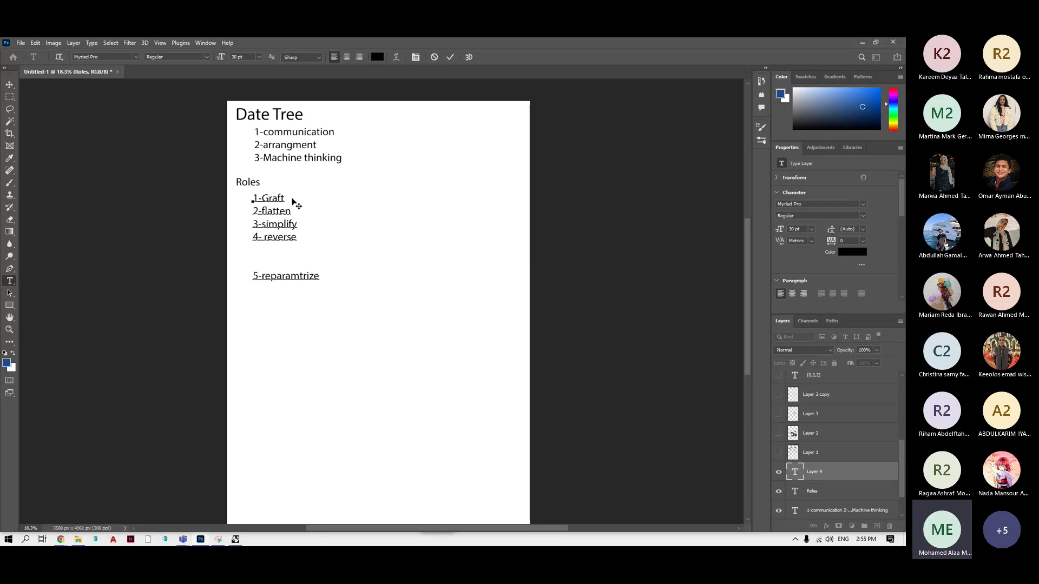
pyautogui.write('6-')
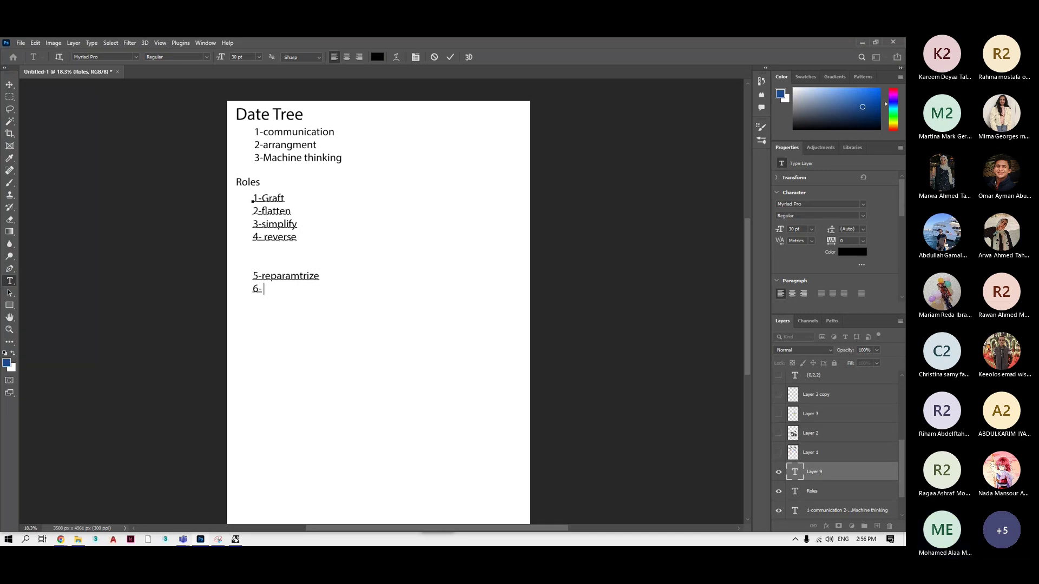
# Switch to Rhino and Grasshopper, maximize the Rhino window and float the Grasshopper window over it.
pyautogui.hotkey('alt', 'Tab')
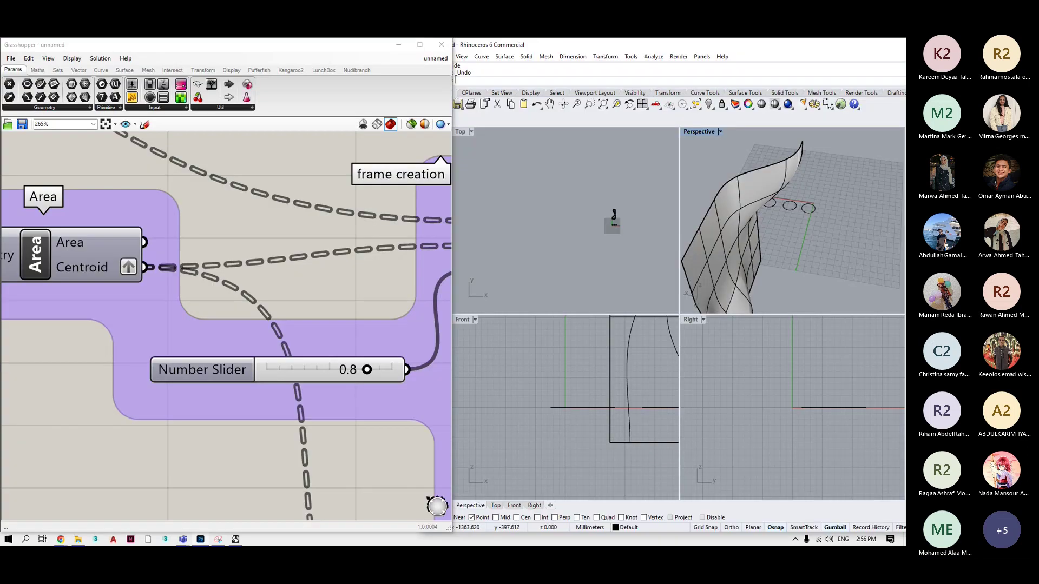
pyautogui.moveTo(712, 48); pyautogui.dragTo(607, 49)
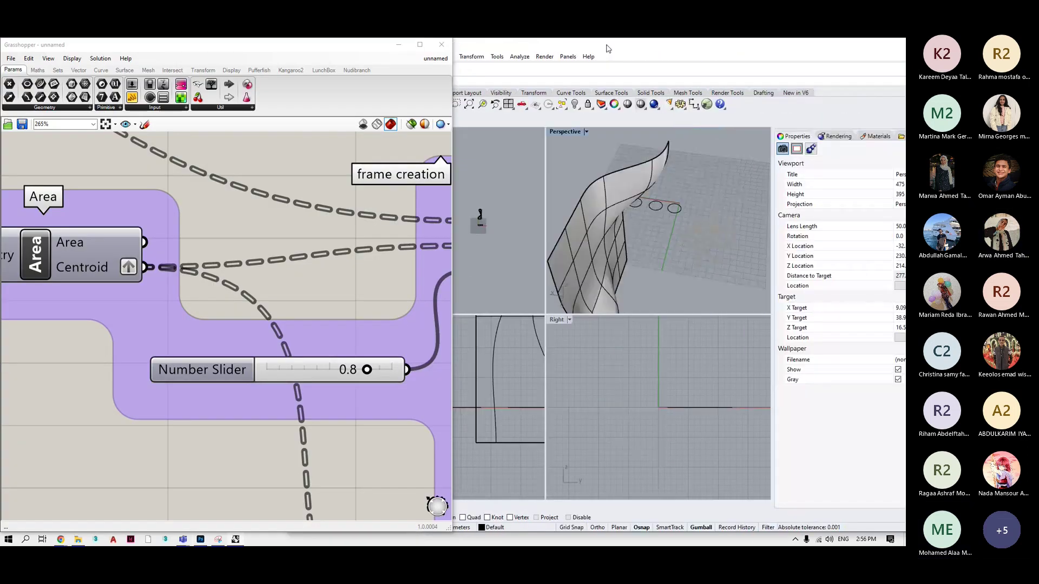
pyautogui.doubleClick(582, 44)
pyautogui.doubleClick(595, 42)
pyautogui.moveTo(403, 49); pyautogui.dragTo(421, 78)
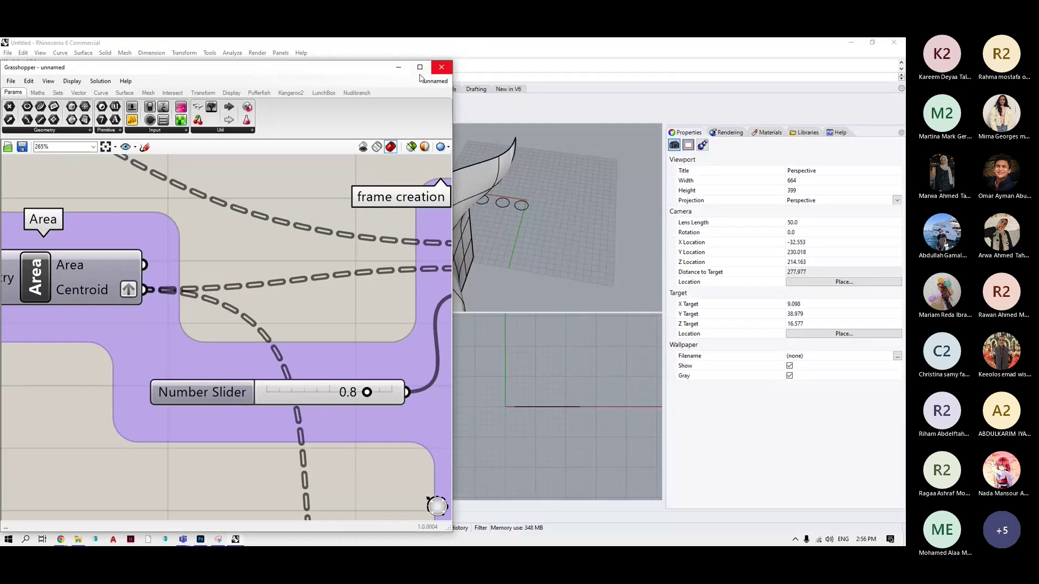
pyautogui.press('super+Down')
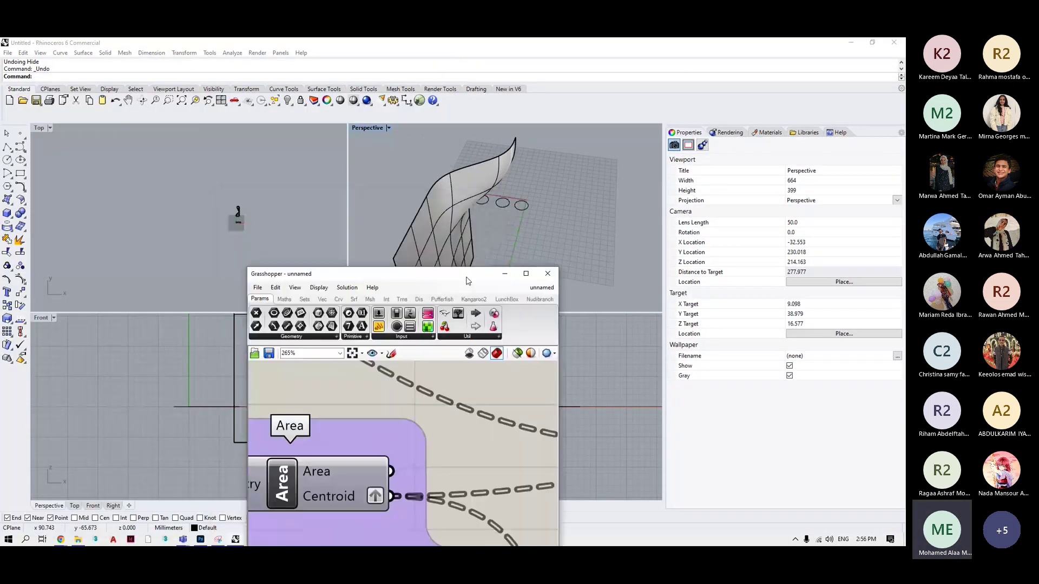
pyautogui.click(173, 89)
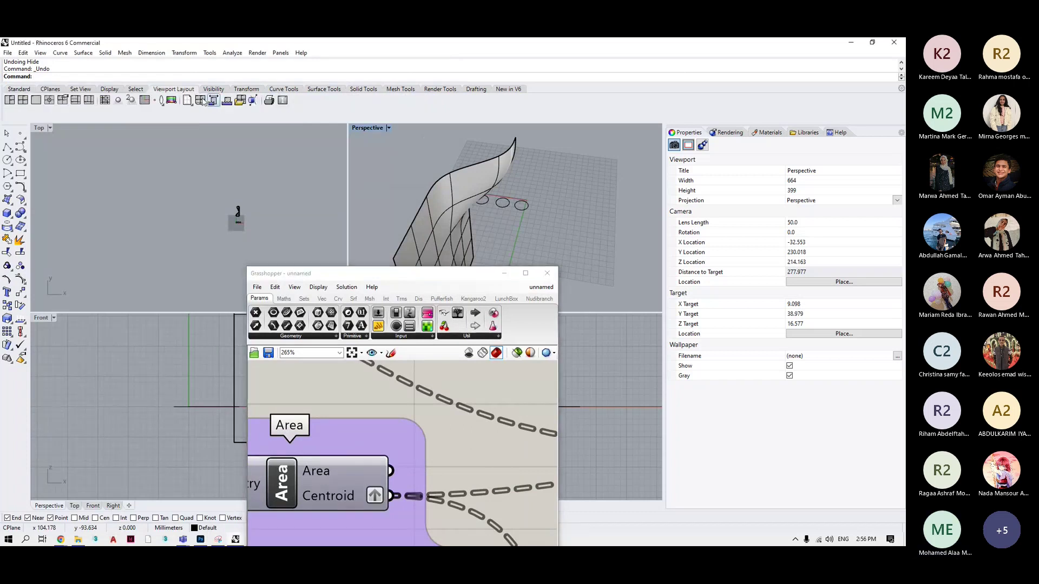
# Arrange the Grasshopper window and the restored Rhino window side by side at full screen height.
pyautogui.click(380, 270)
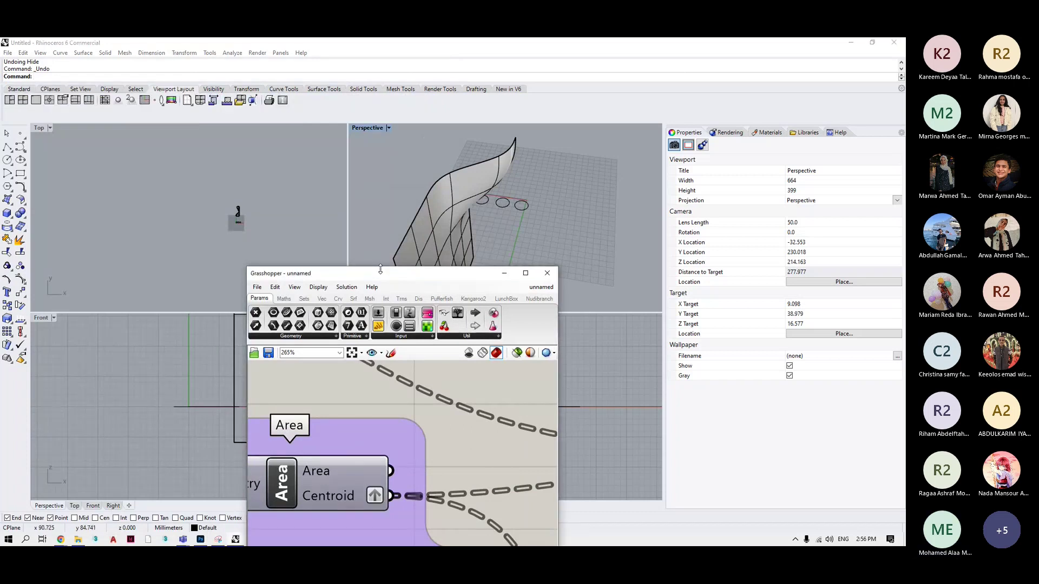
pyautogui.doubleClick(384, 273)
pyautogui.moveTo(384, 273); pyautogui.dragTo(138, 44)
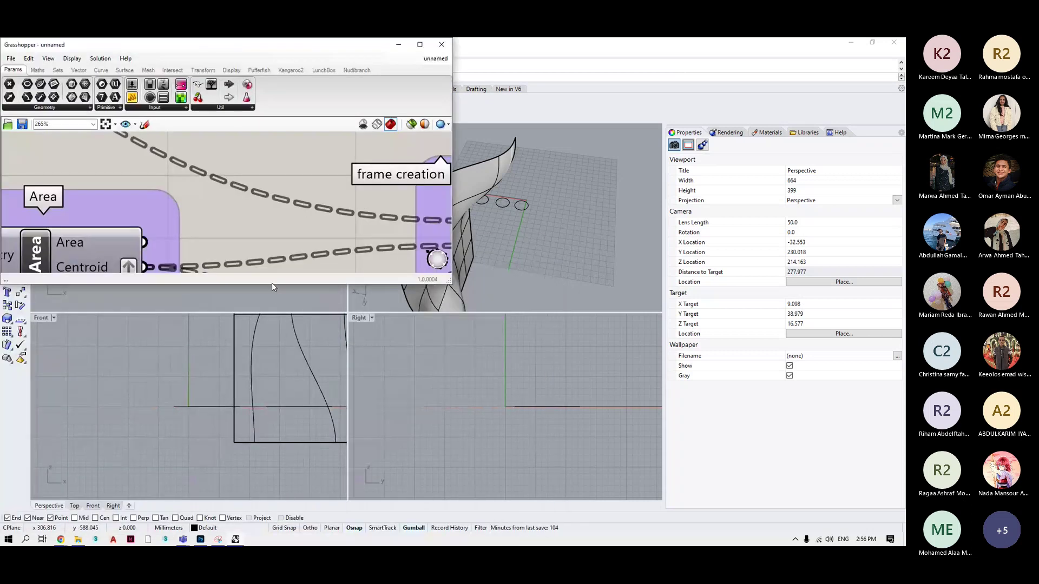
pyautogui.moveTo(272, 285); pyautogui.dragTo(272, 531)
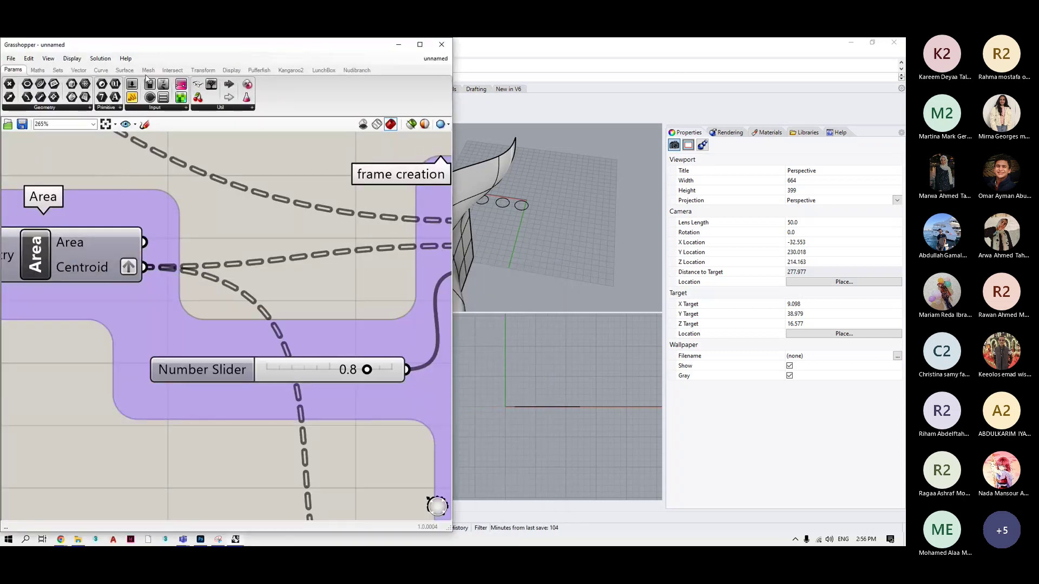
pyautogui.scroll(1, 151, 72)
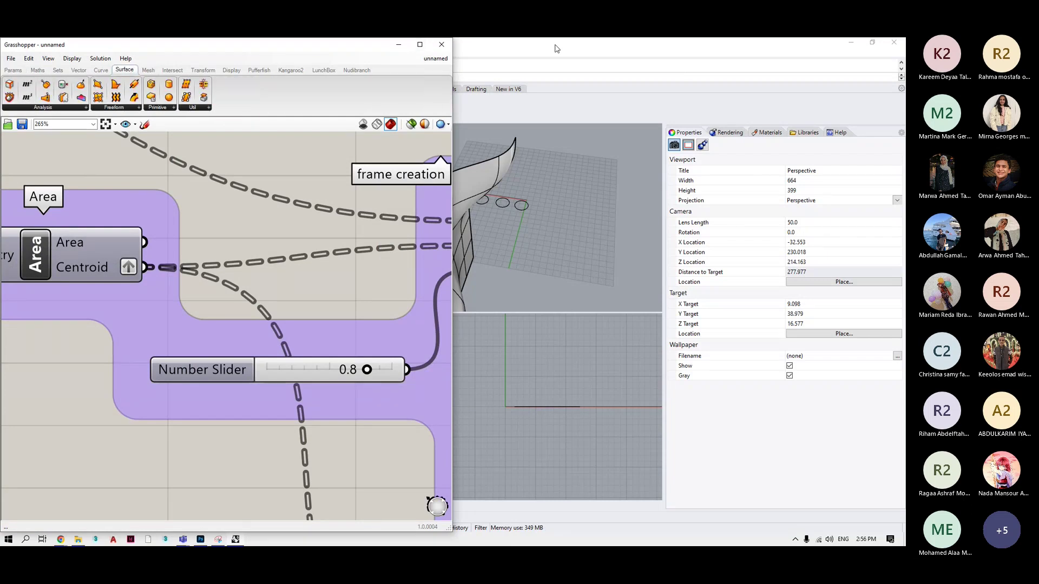
pyautogui.doubleClick(557, 48)
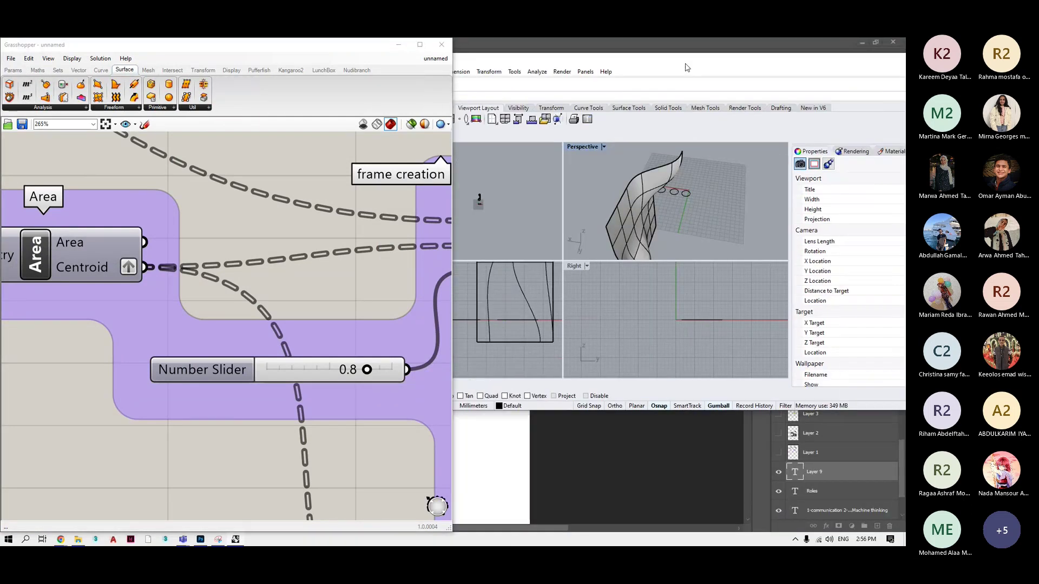
pyautogui.moveTo(838, 55); pyautogui.dragTo(837, 39)
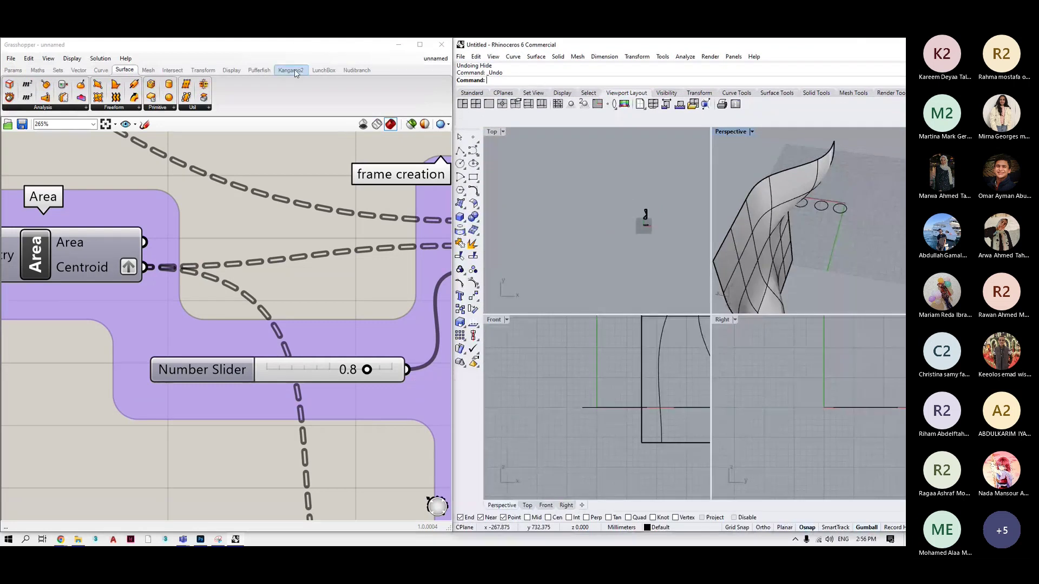
# Browse the Grasshopper component categories and examine the Tree components in the Sets category.
pyautogui.click(231, 70)
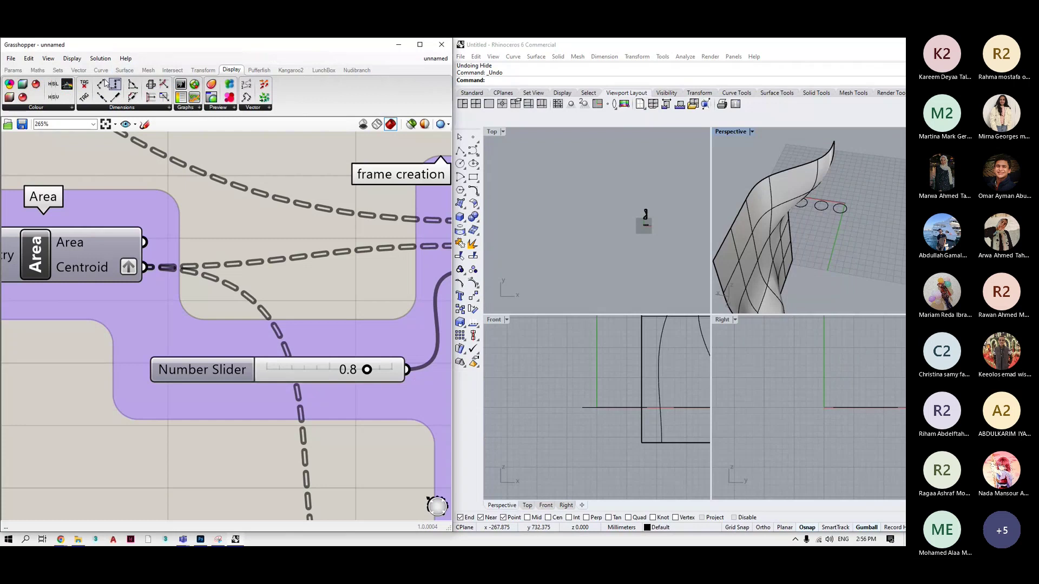
pyautogui.click(13, 70)
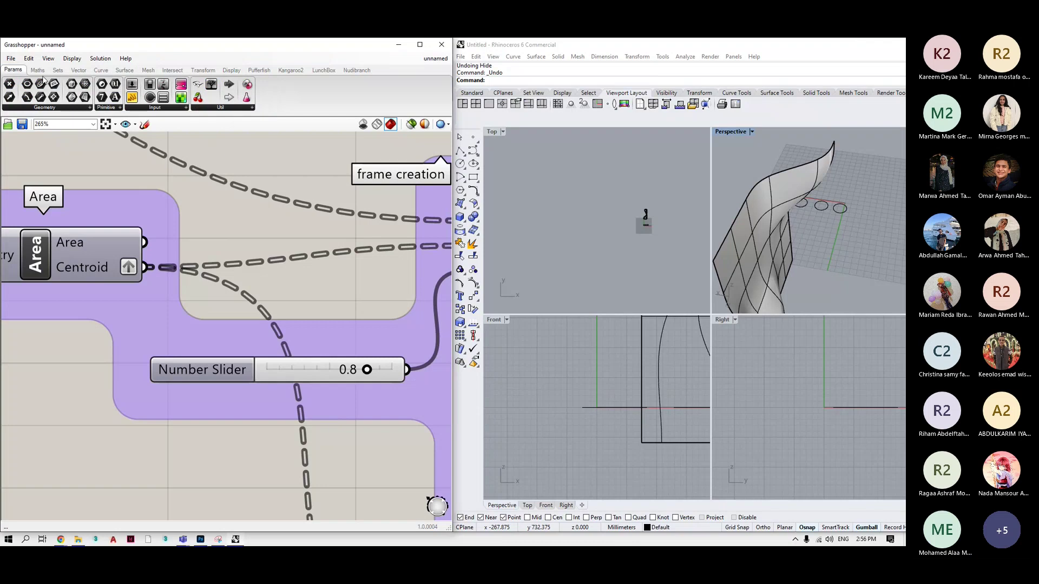
pyautogui.click(58, 70)
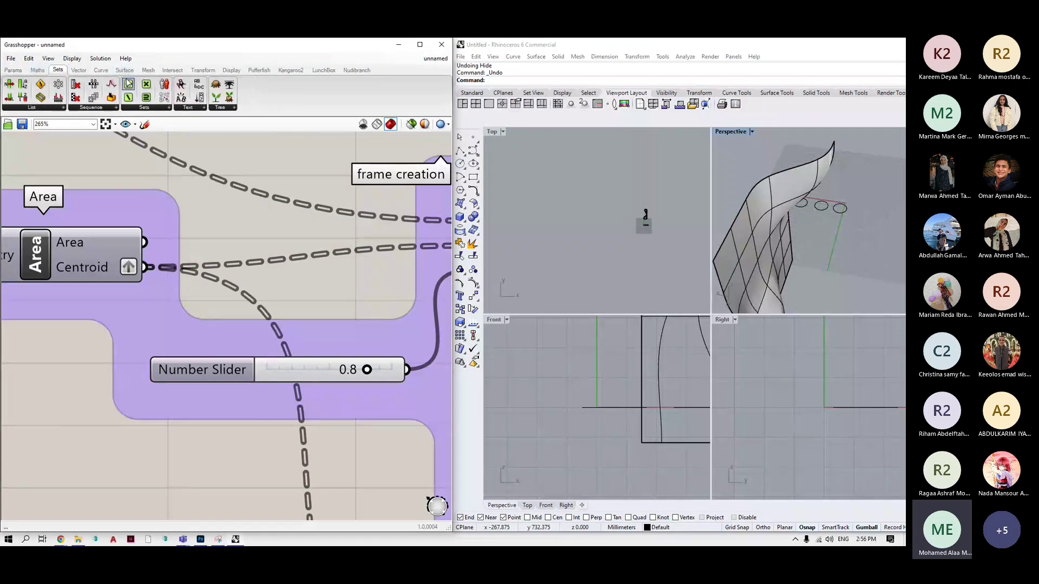
pyautogui.click(221, 108)
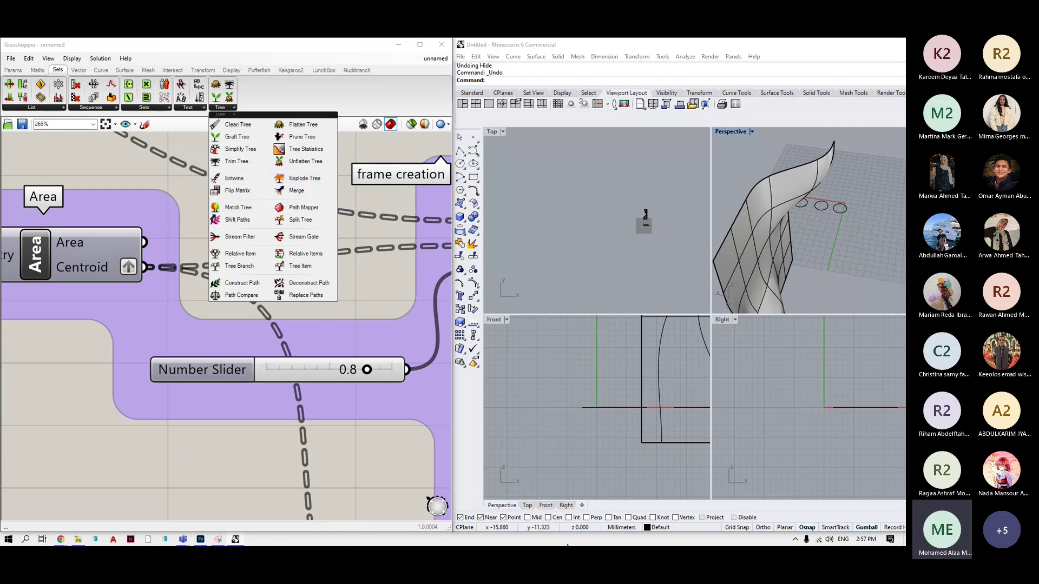
pyautogui.click(689, 466)
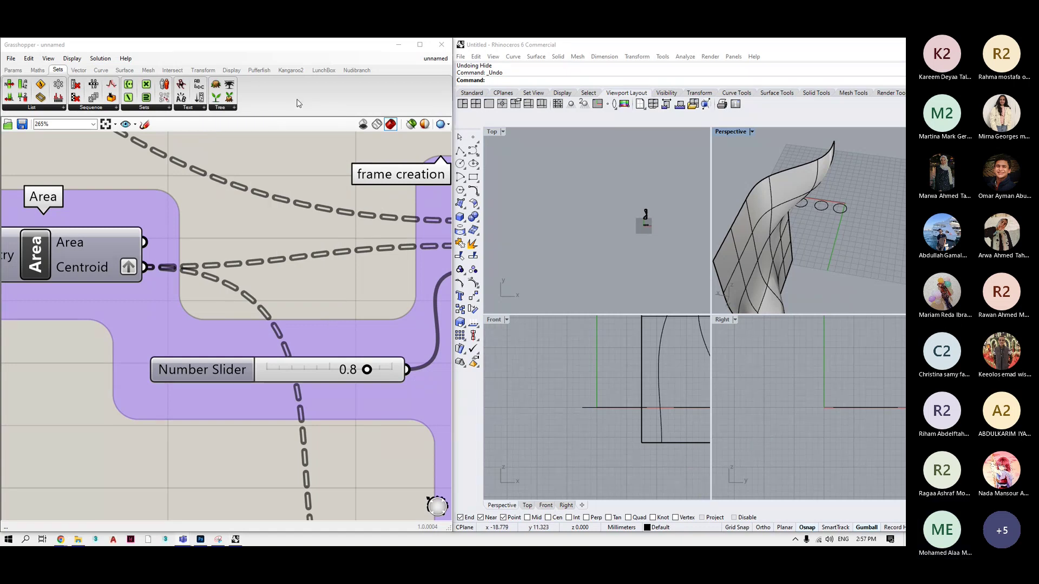
# Try to capture the expanded Tree component list with Snipping Tool.
pyautogui.click(232, 108)
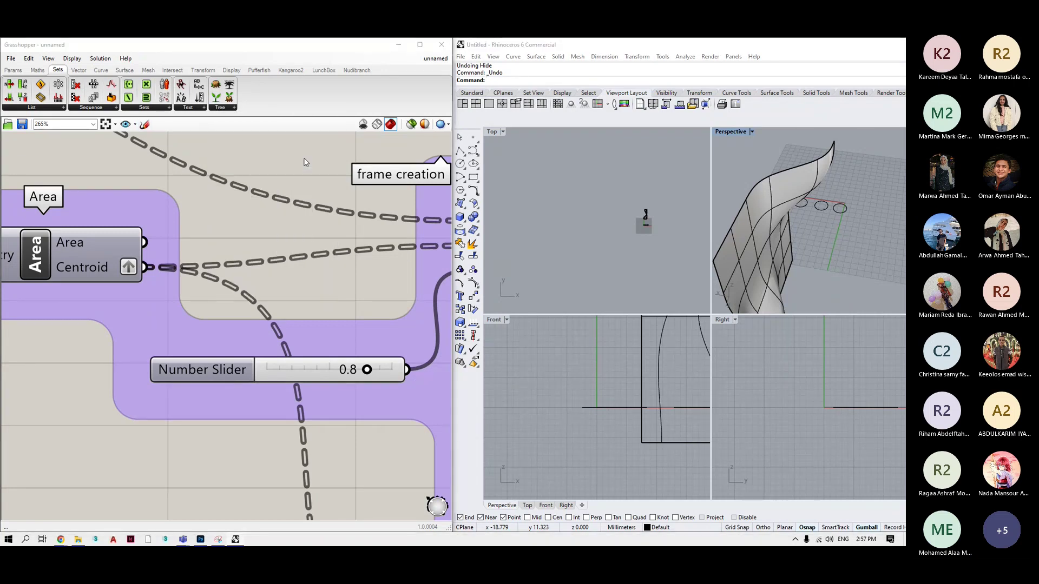
pyautogui.press('super')
pyautogui.write('s')
pyautogui.click(129, 312)
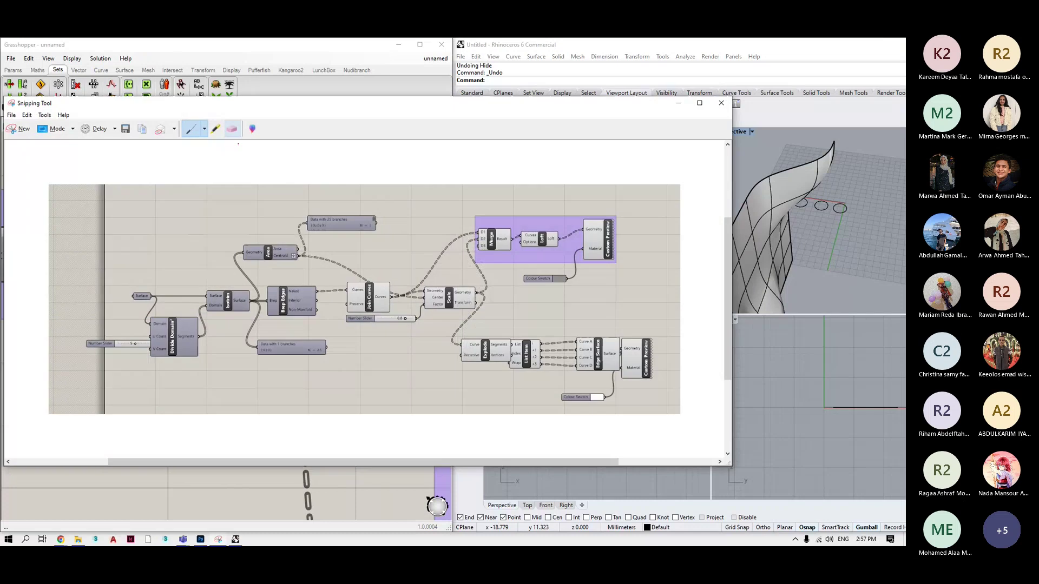
pyautogui.click(275, 82)
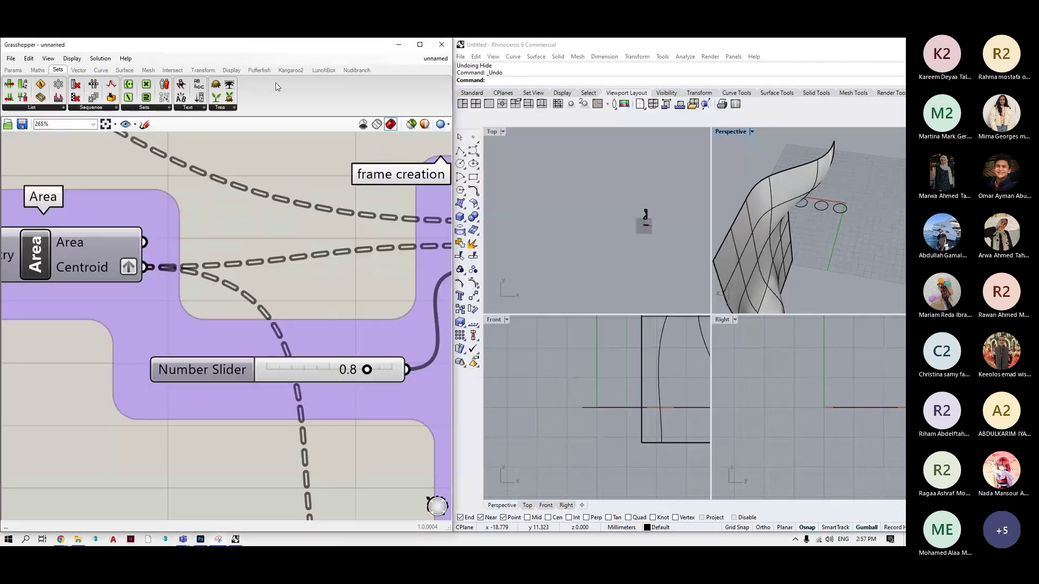
pyautogui.click(235, 109)
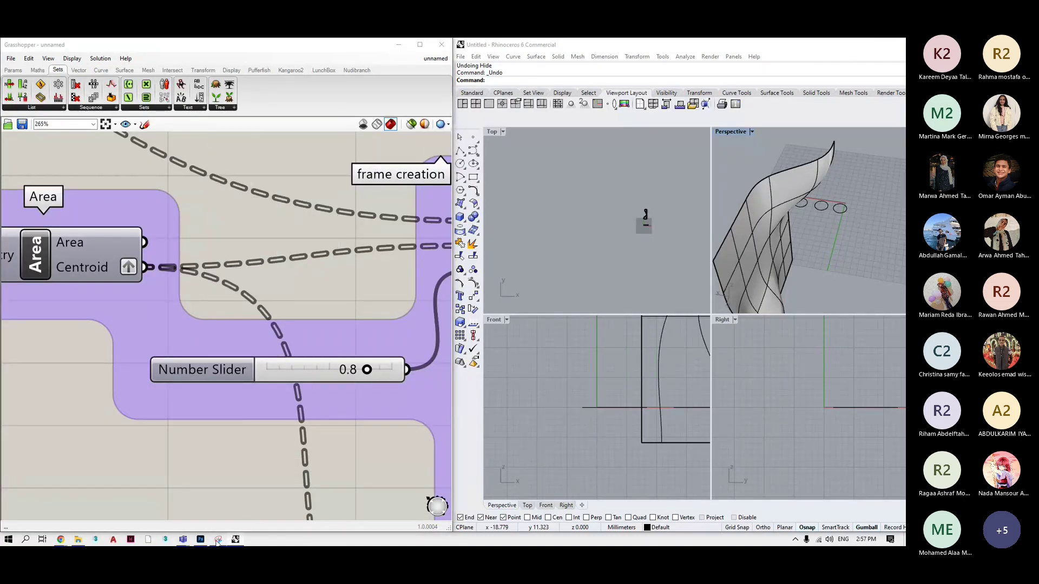
pyautogui.click(218, 539)
pyautogui.moveTo(321, 146); pyautogui.dragTo(343, 157)
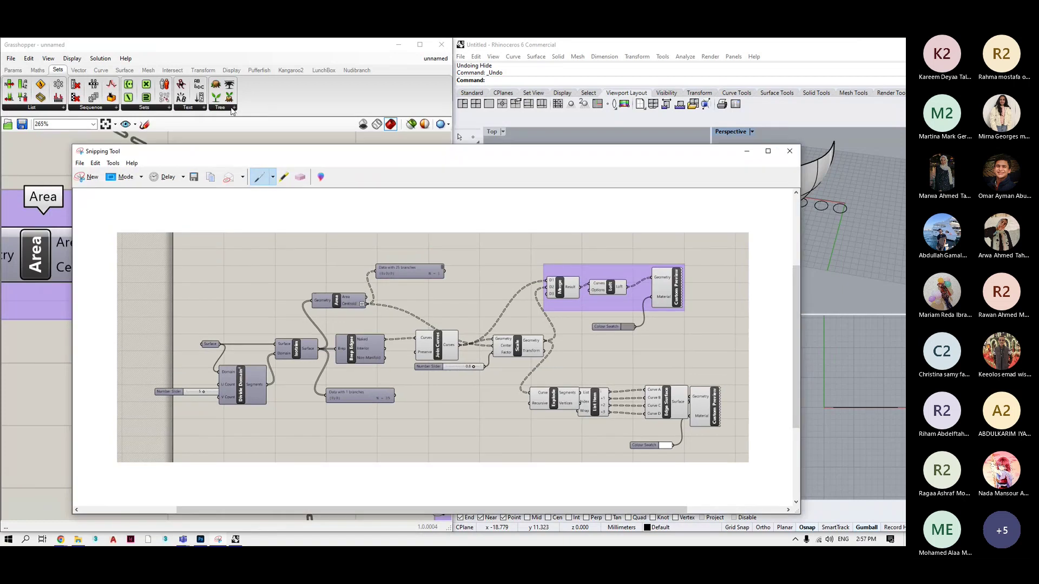
pyautogui.hotkey('alt', 'Tab')
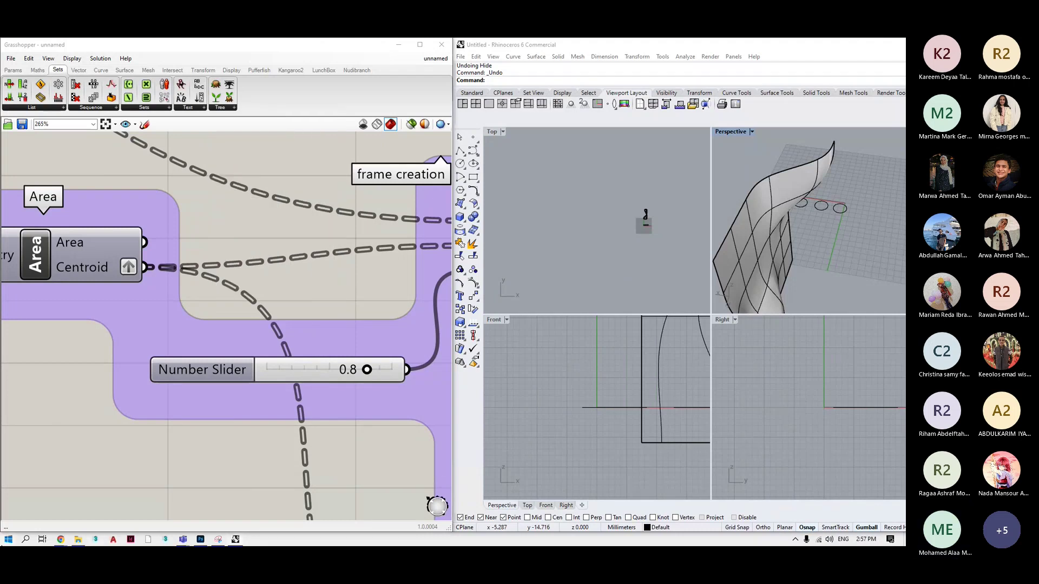
# Open Paint and paste in the screenshot of the expanded Tree component list.
pyautogui.click(8, 539)
pyautogui.write('pai')
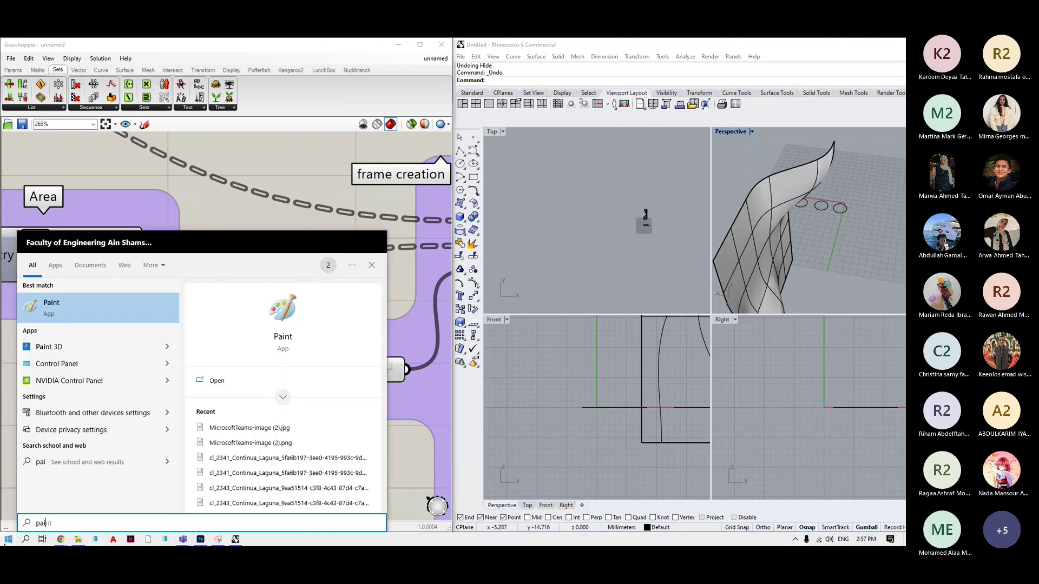
pyautogui.press('Return')
pyautogui.hotkey('ctrl', 'v')
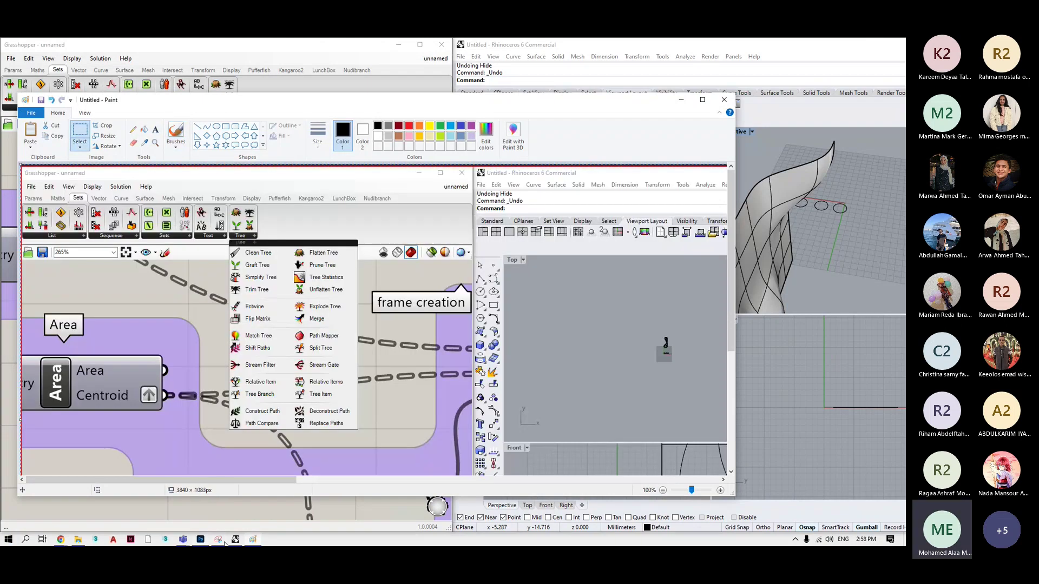
# Strike through Graft Tree, Simplify Tree and Flatten Tree on the pasted screenshot with black Pencil lines.
pyautogui.click(132, 130)
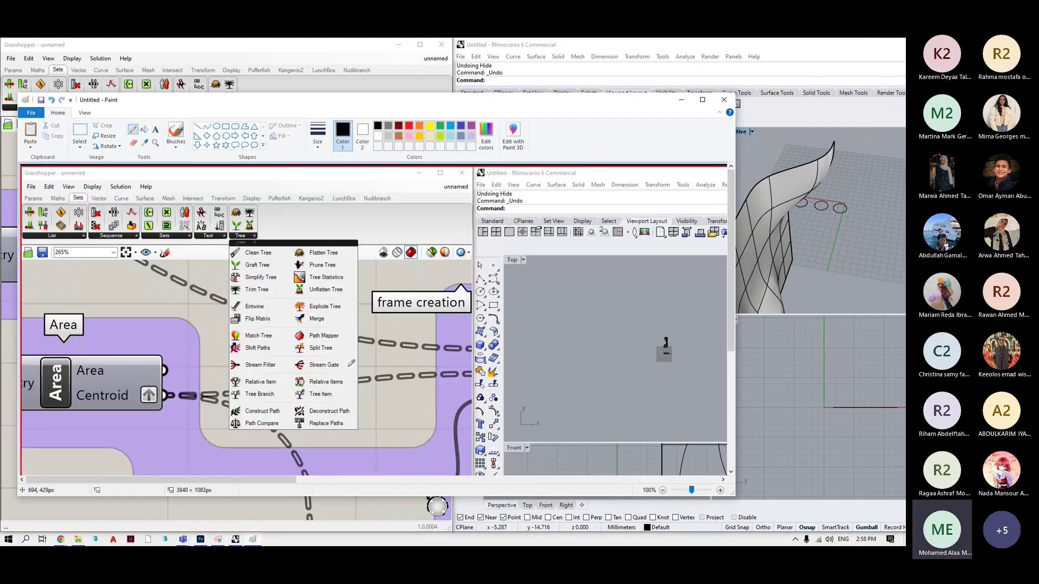
pyautogui.moveTo(278, 263)
pyautogui.mouseDown()
pyautogui.moveTo(234, 265)
pyautogui.moveTo(244, 269)
pyautogui.mouseUp()
pyautogui.moveTo(233, 277)
pyautogui.mouseDown()
pyautogui.moveTo(280, 277)
pyautogui.moveTo(337, 253)
pyautogui.mouseUp()
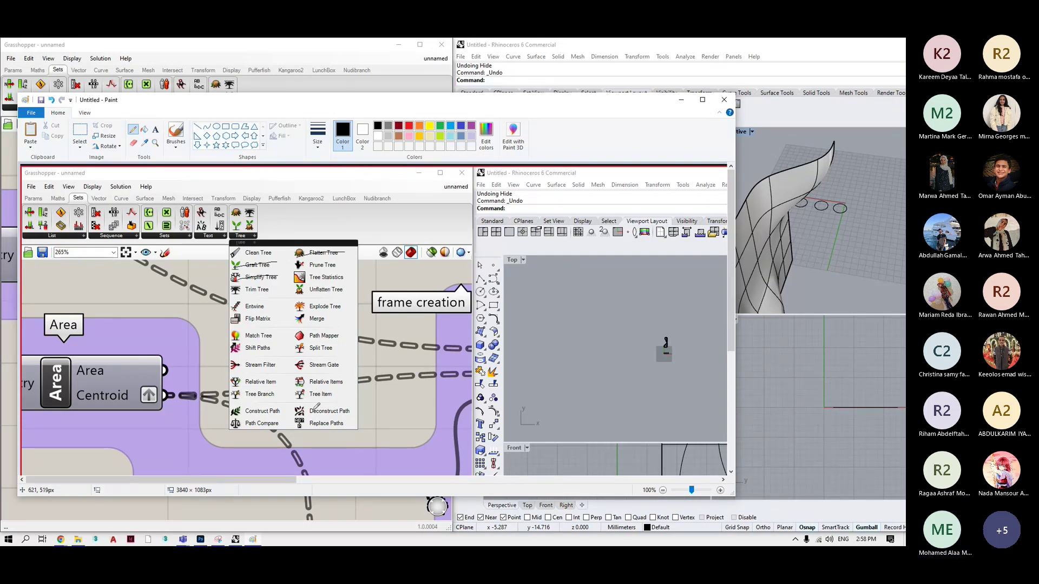
# Strike through Tree Item, Flip Matrix, Explode Tree and Merge on the screenshot with black Pencil lines.
pyautogui.moveTo(330, 395); pyautogui.dragTo(291, 395)
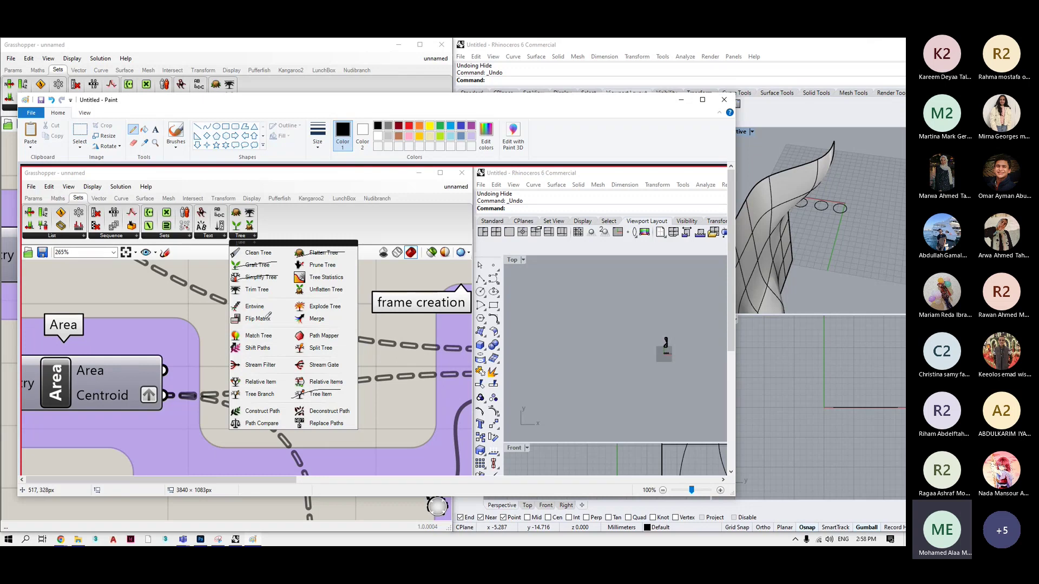
pyautogui.moveTo(273, 316); pyautogui.dragTo(217, 334)
pyautogui.moveTo(341, 304)
pyautogui.mouseDown()
pyautogui.moveTo(282, 316)
pyautogui.moveTo(291, 324)
pyautogui.mouseUp()
# Mark Construct Path, Path Mapper, Tree Statistics, Relative Items and Deconstruct Path on the screenshot with thick red brush dabs.
pyautogui.click(175, 143)
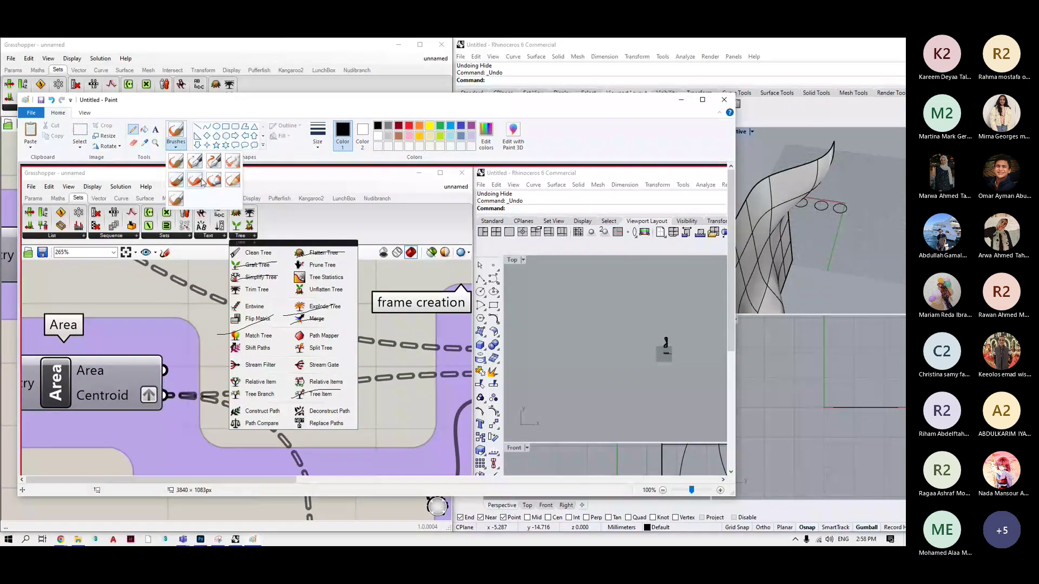
pyautogui.click(201, 180)
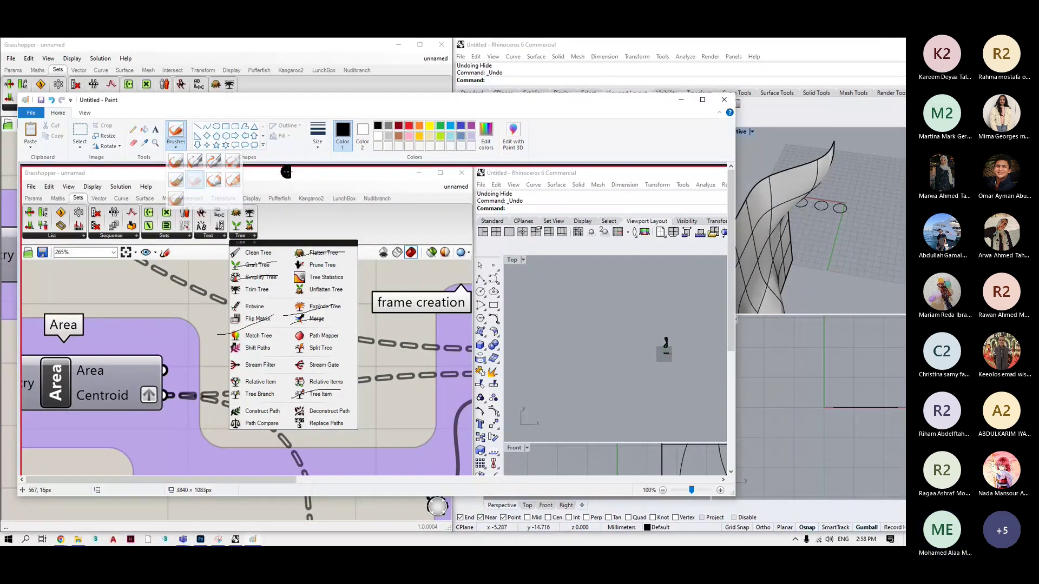
pyautogui.click(409, 126)
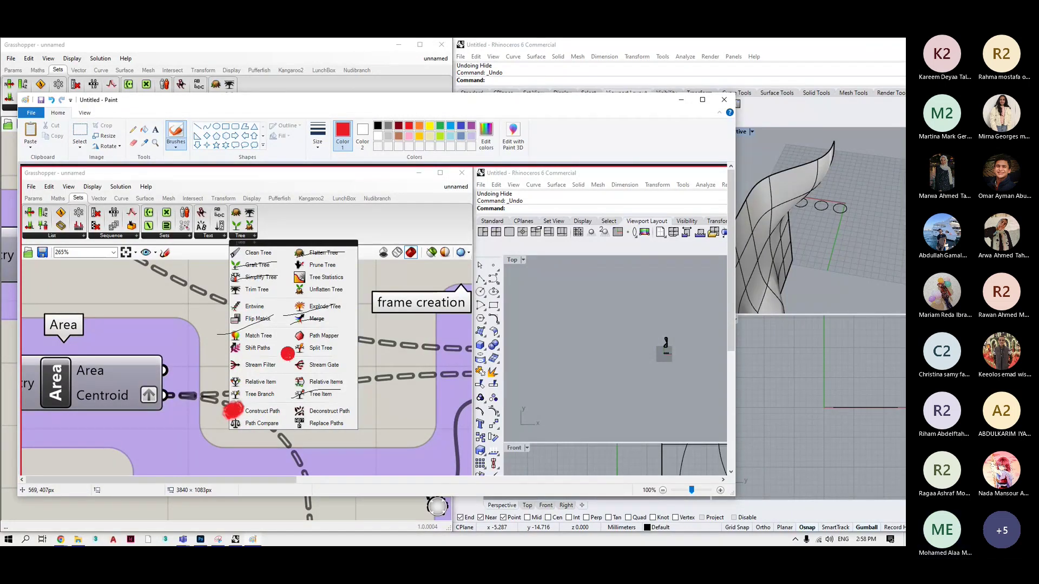
pyautogui.moveTo(363, 325)
pyautogui.mouseDown()
pyautogui.moveTo(348, 334)
pyautogui.moveTo(356, 324)
pyautogui.mouseUp()
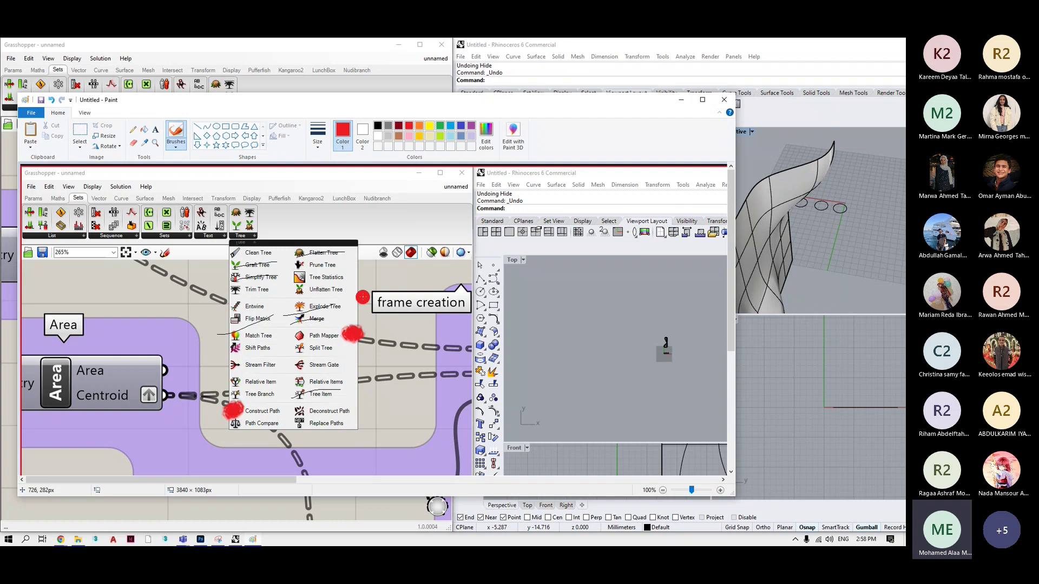
pyautogui.moveTo(354, 280); pyautogui.dragTo(355, 279)
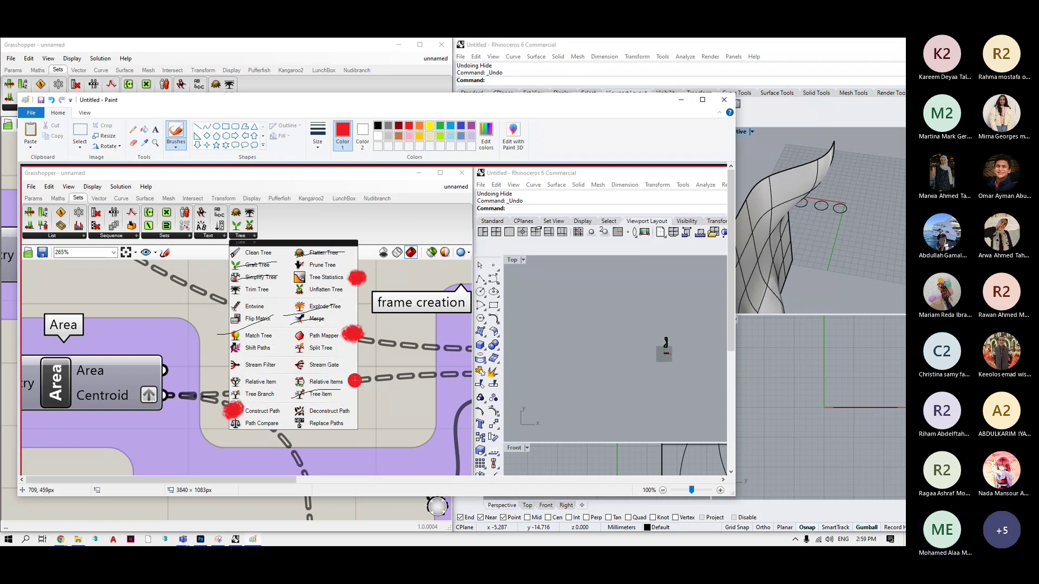
pyautogui.moveTo(350, 382)
pyautogui.mouseDown()
pyautogui.moveTo(361, 413)
pyautogui.moveTo(372, 406)
pyautogui.mouseUp()
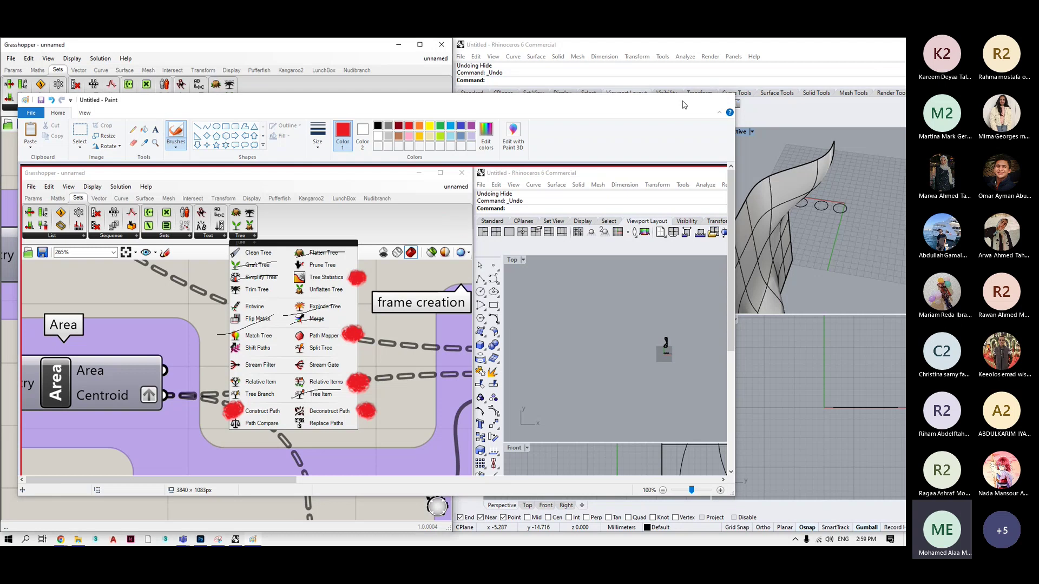
# Minimize Paint, switch to the Photoshop notes and delete items 5 and 6 from the Roles list.
pyautogui.press('super+Down')
pyautogui.scroll(-8, 357, 311)
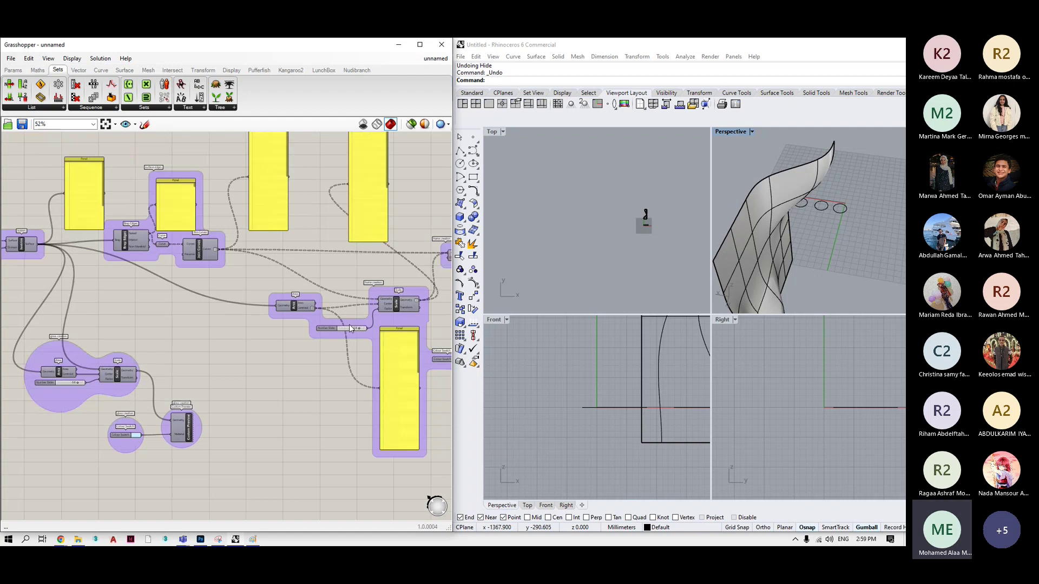
pyautogui.hotkey('alt', 'Tab')
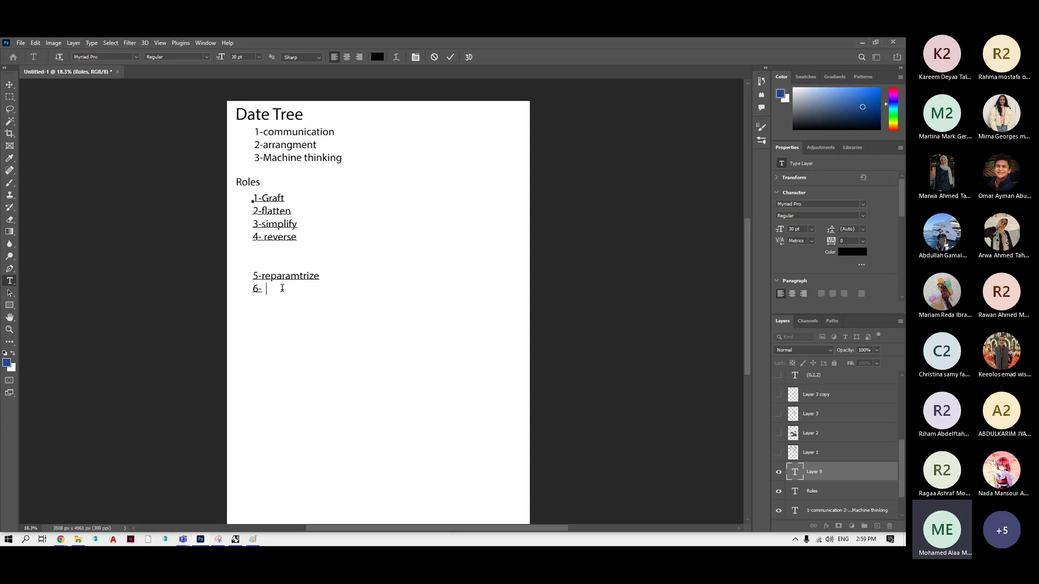
pyautogui.moveTo(274, 287); pyautogui.dragTo(245, 276)
pyautogui.press('BackSpace')
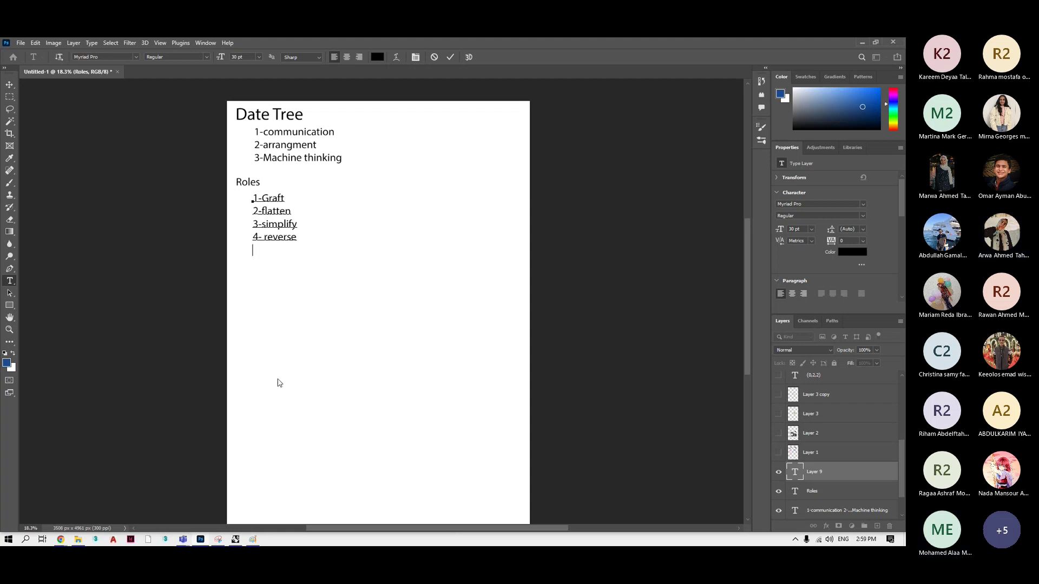
# Switch back to Grasshopper and add a Point parameter on the empty canvas below the existing definition.
pyautogui.click(242, 543)
pyautogui.scroll(-4, 585, 383)
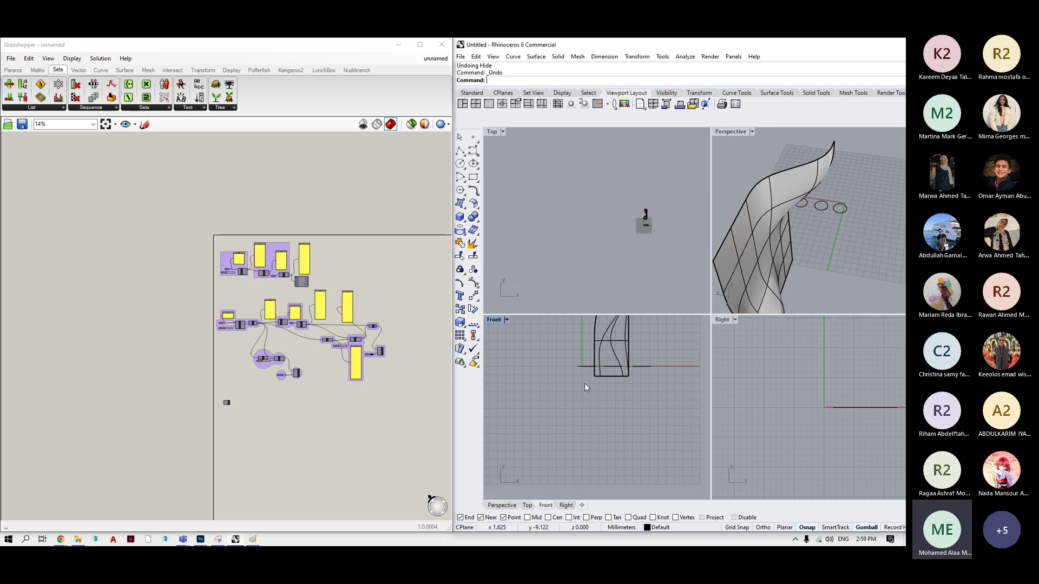
pyautogui.scroll(3, 578, 388)
pyautogui.scroll(-3, 578, 401)
pyautogui.scroll(5, 567, 398)
pyautogui.scroll(-3, 622, 404)
pyautogui.scroll(4, 603, 407)
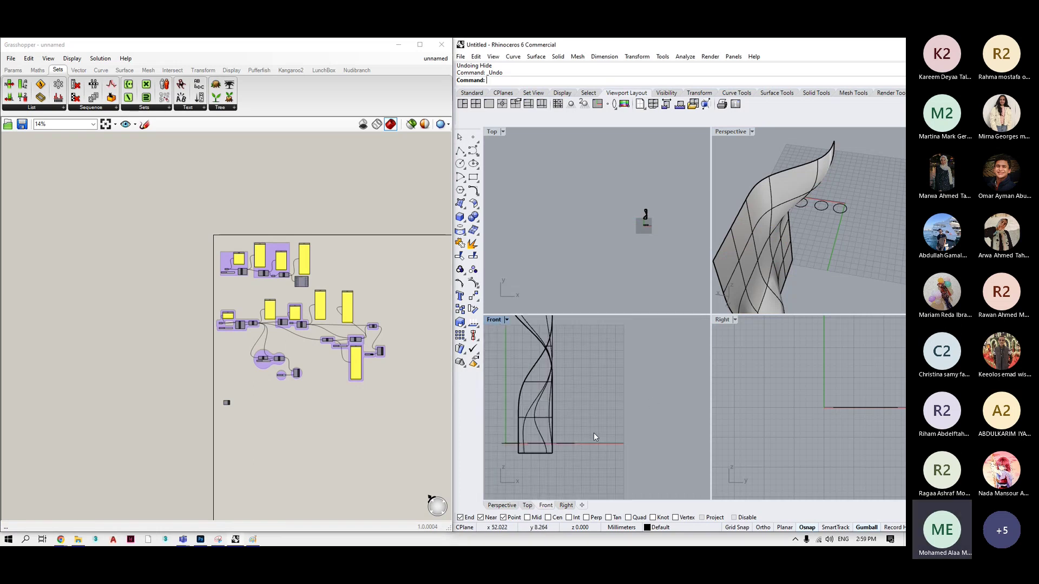
pyautogui.scroll(2, 571, 437)
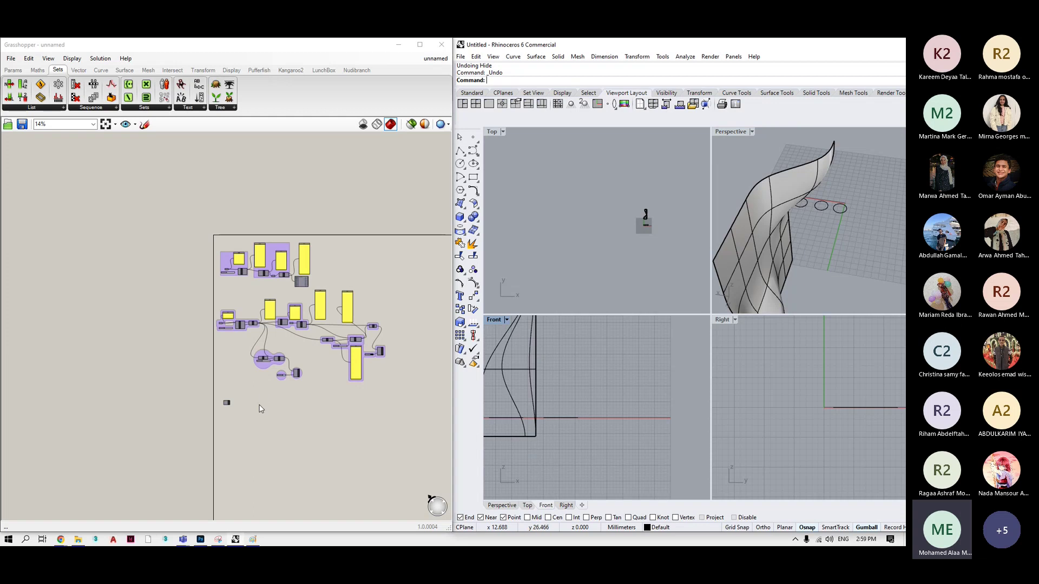
pyautogui.scroll(3, 223, 387)
pyautogui.doubleClick(220, 403)
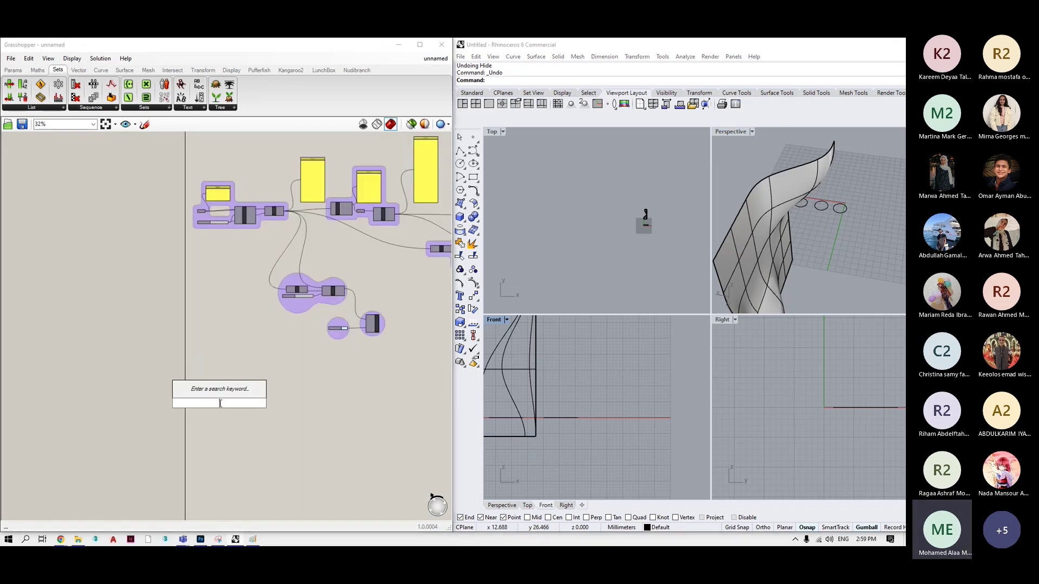
pyautogui.write('point')
pyautogui.press('Return')
# Set multiple points for the Point parameter by placing five points in Rhino's Front view below the twisted surface.
pyautogui.rightClick(218, 403)
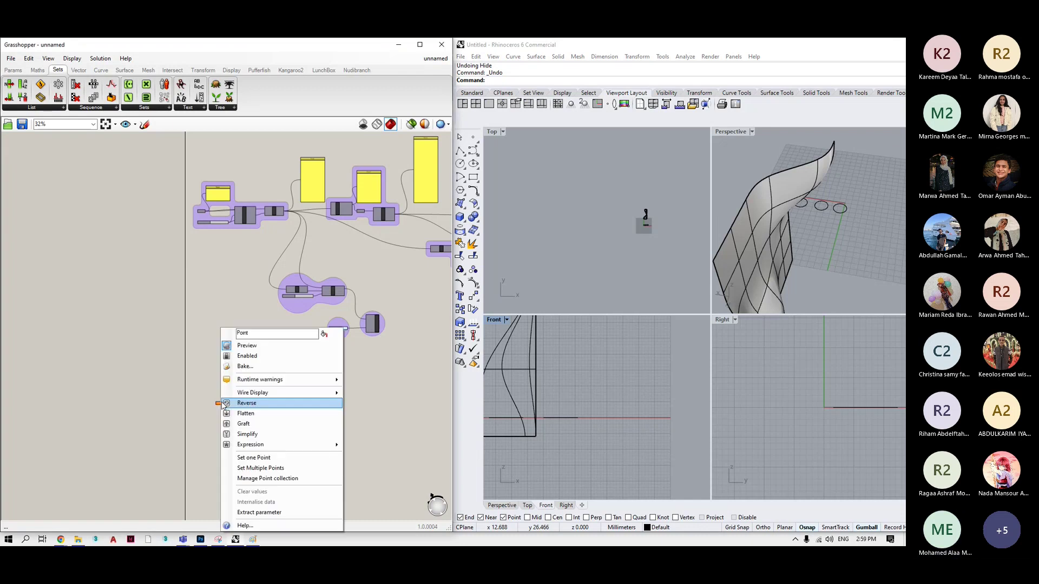
pyautogui.click(290, 475)
pyautogui.scroll(-3, 547, 394)
pyautogui.scroll(1, 518, 452)
pyautogui.click(532, 455)
pyautogui.click(545, 429)
pyautogui.click(593, 416)
pyautogui.click(622, 434)
pyautogui.scroll(-2, 601, 446)
pyautogui.click(548, 444)
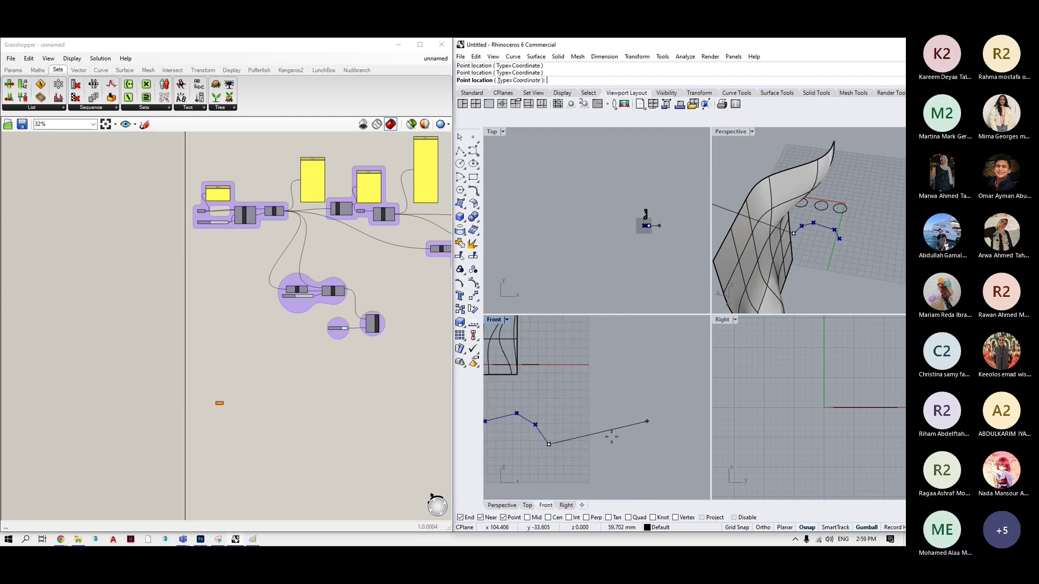
pyautogui.press('Return')
pyautogui.scroll(-1, 588, 409)
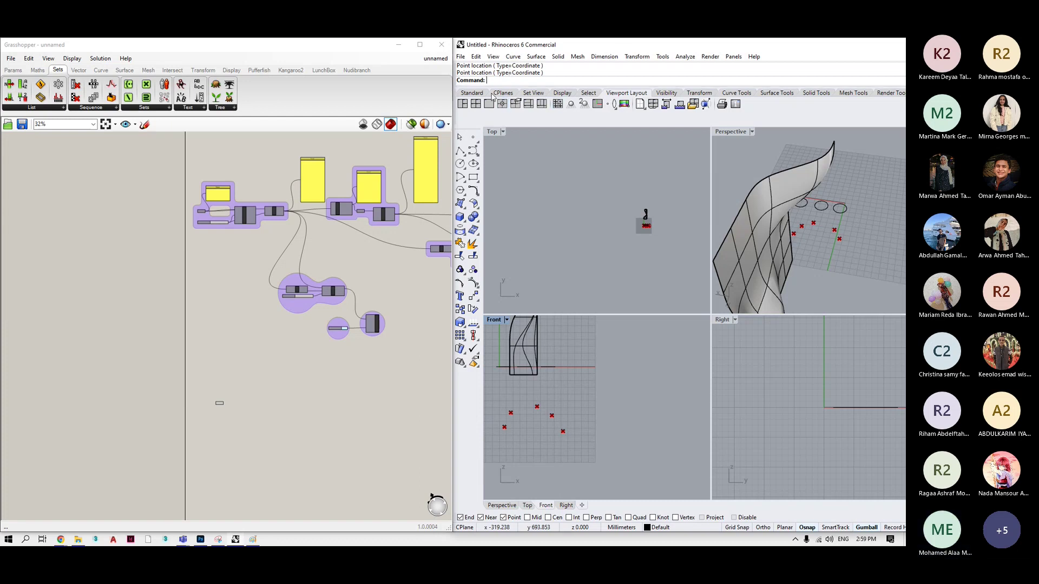
pyautogui.click(534, 93)
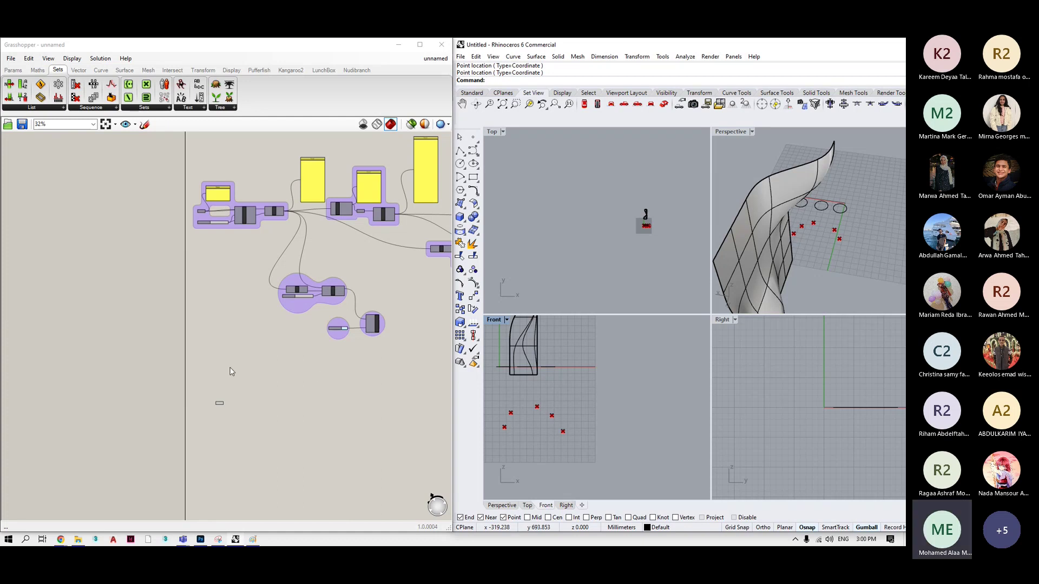
pyautogui.doubleClick(249, 395)
pyautogui.write('po')
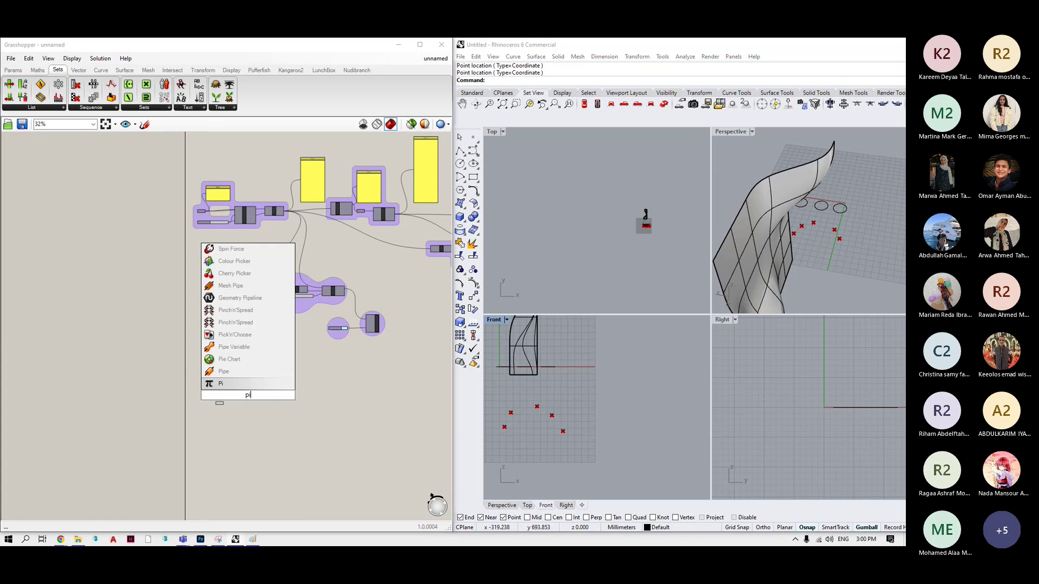
pyautogui.write('int')
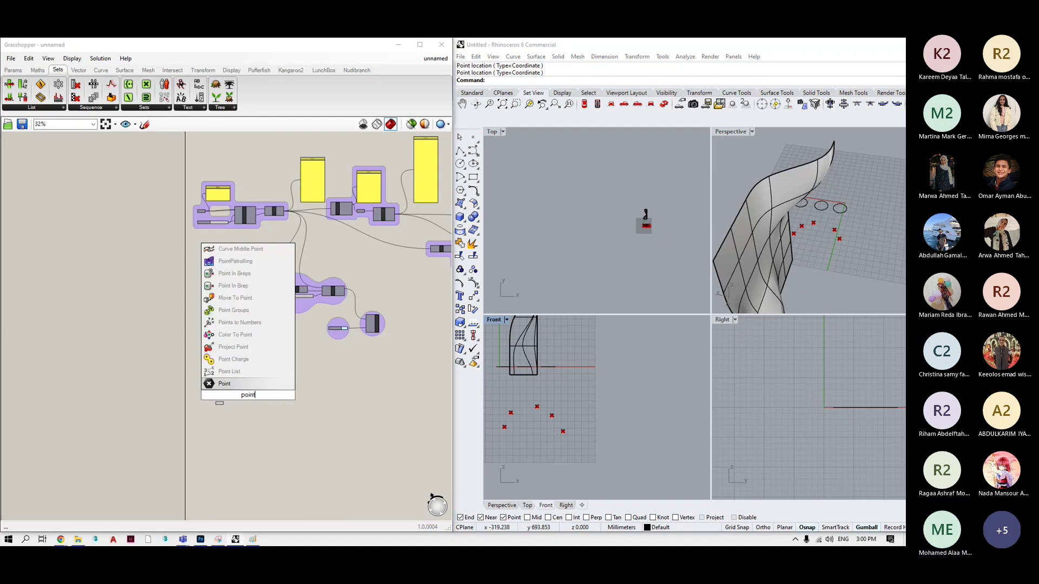
pyautogui.write('s v')
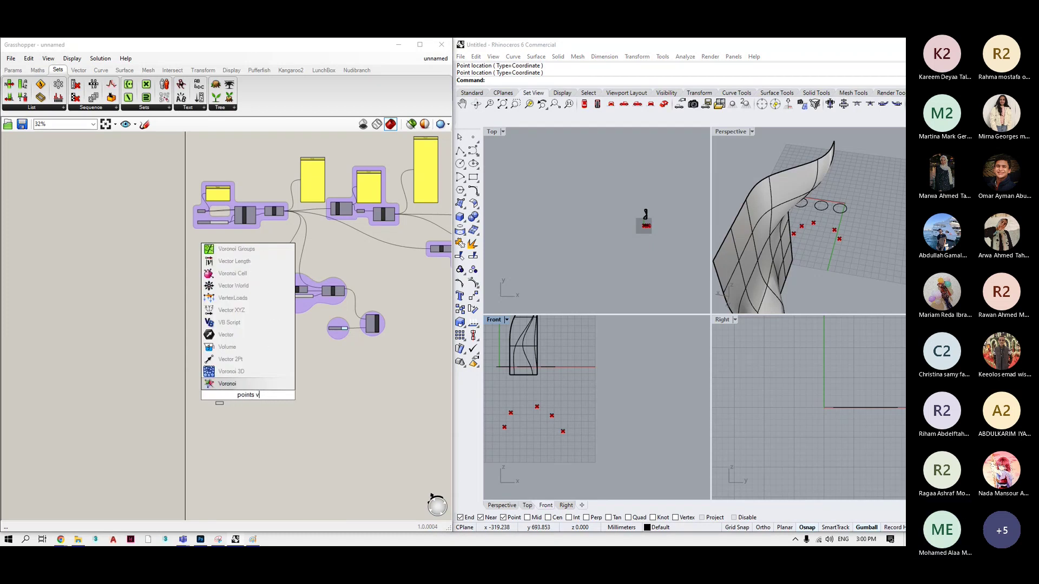
pyautogui.press('BackSpace')
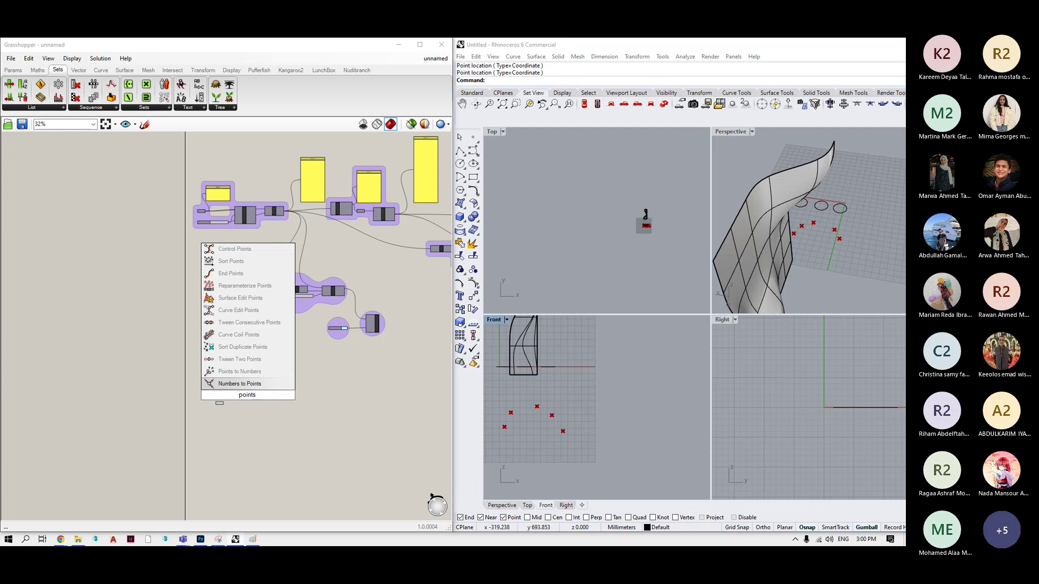
pyautogui.write('lis')
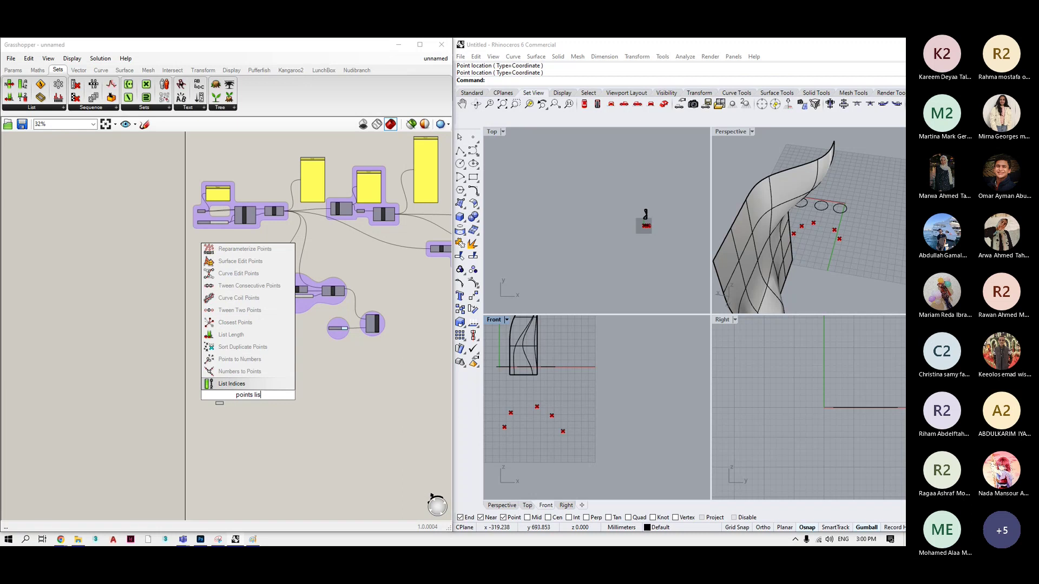
pyautogui.press('Escape')
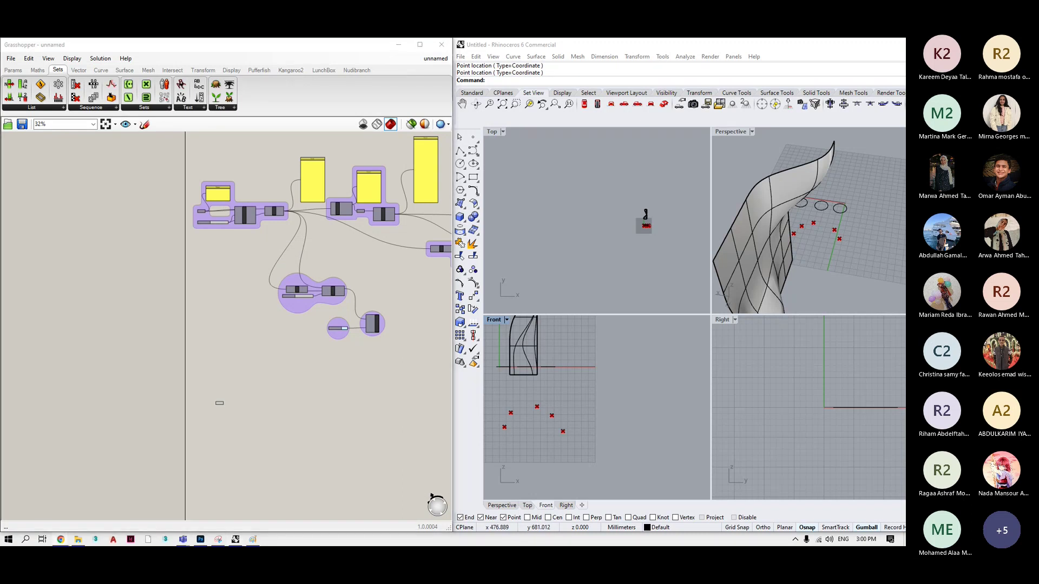
# Add a Point List component and connect the Point parameter to its Points input.
pyautogui.scroll(3, 271, 381)
pyautogui.scroll(5, 200, 362)
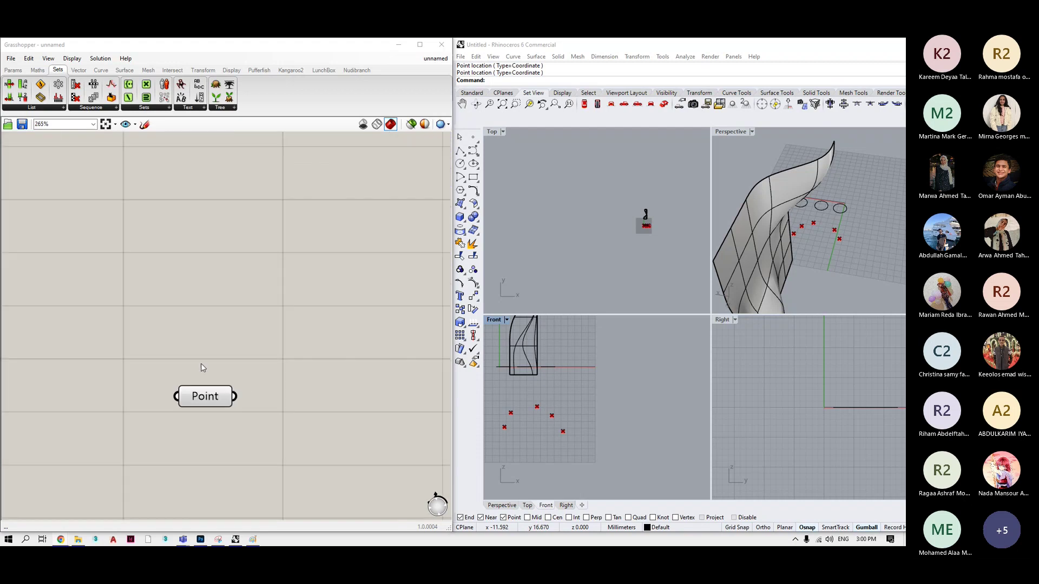
pyautogui.scroll(1, 375, 346)
pyautogui.doubleClick(377, 324)
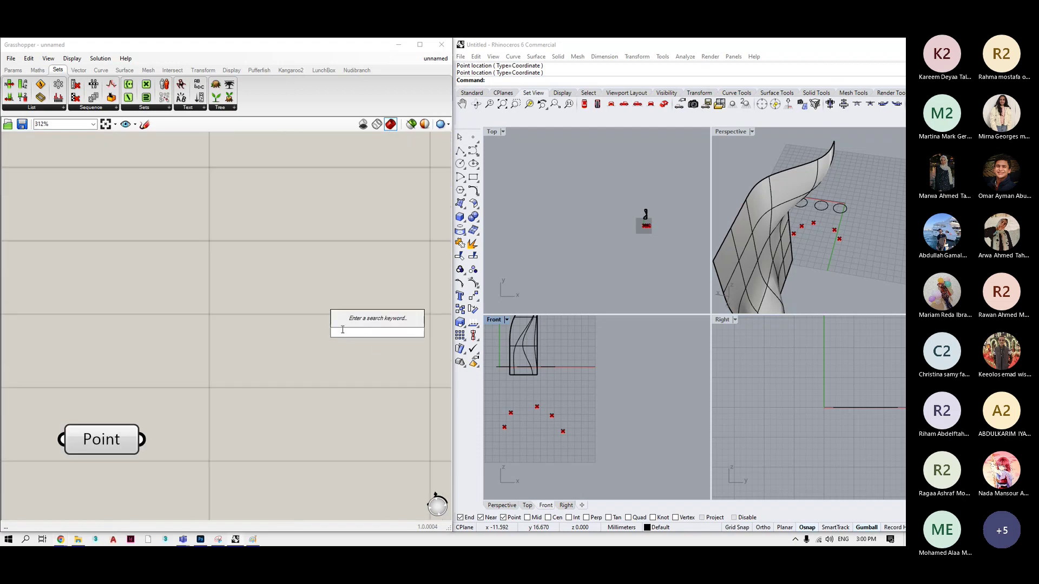
pyautogui.write('point lis')
pyautogui.press('Up')
pyautogui.press('Return')
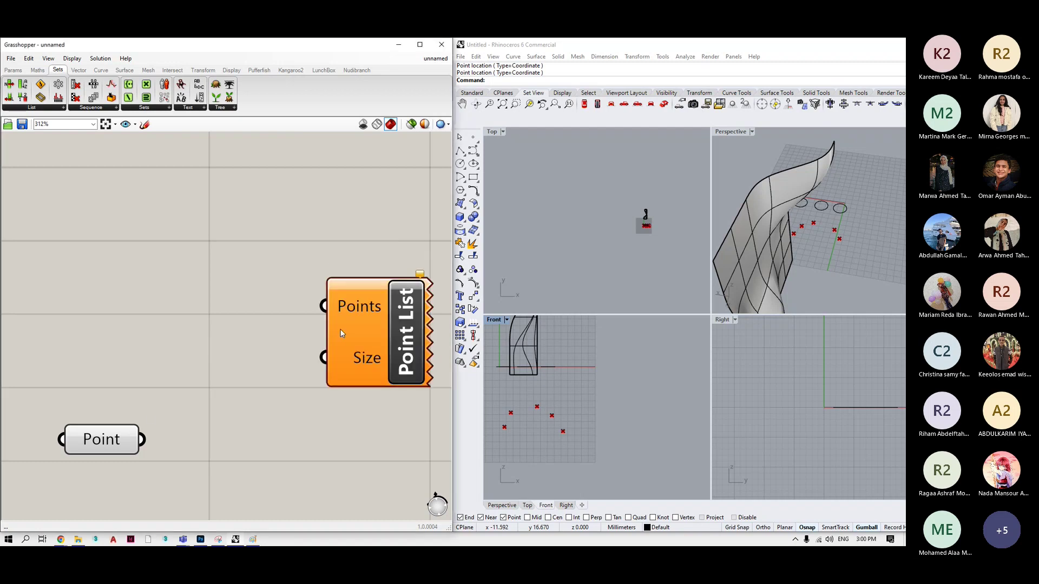
pyautogui.moveTo(142, 443); pyautogui.dragTo(324, 307)
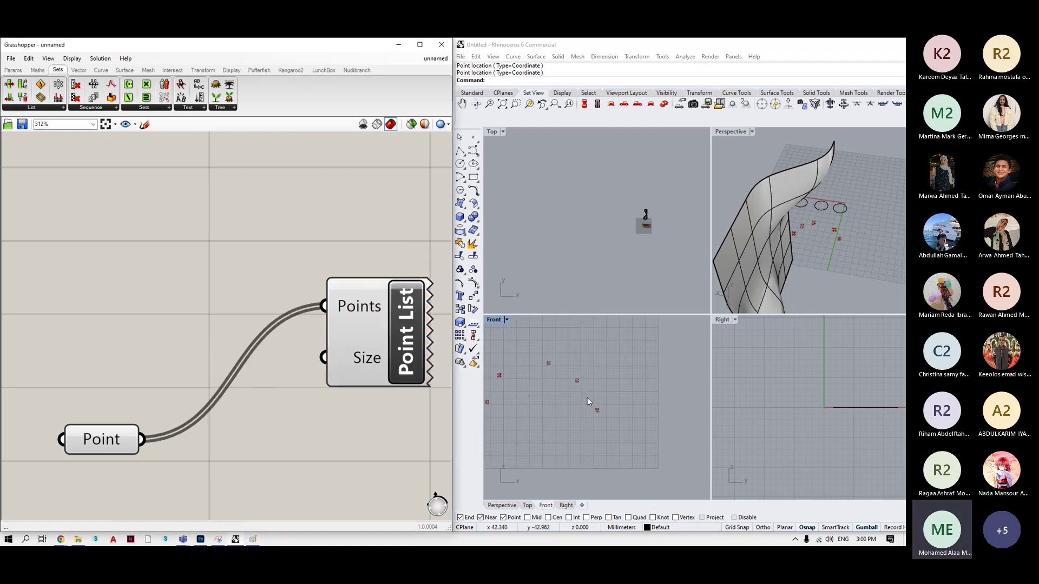
# Maximize Rhino's Front viewport and examine the placed points up close.
pyautogui.scroll(1, 654, 395)
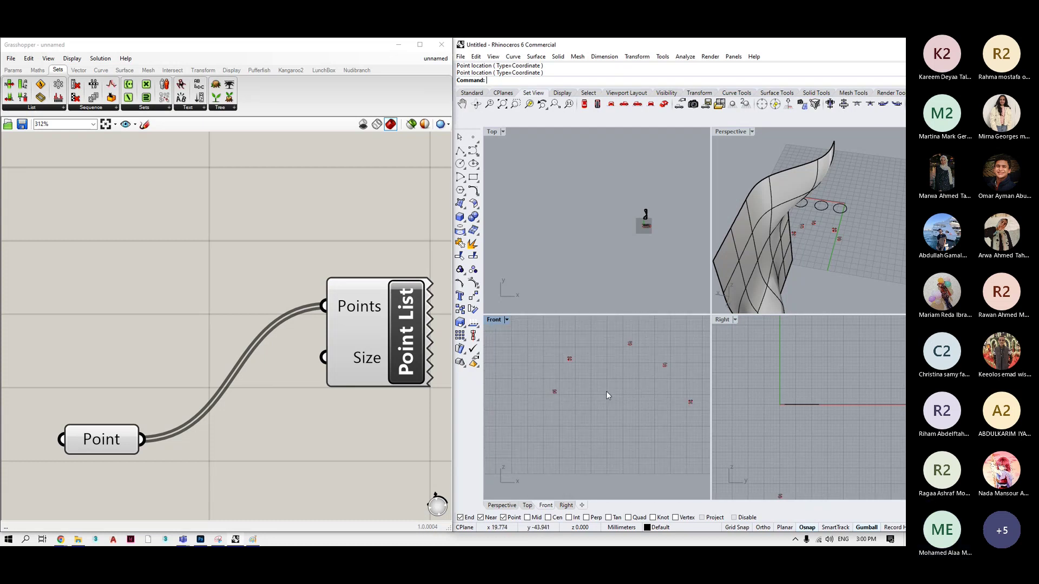
pyautogui.doubleClick(494, 320)
pyautogui.scroll(-2, 647, 297)
pyautogui.scroll(2, 636, 337)
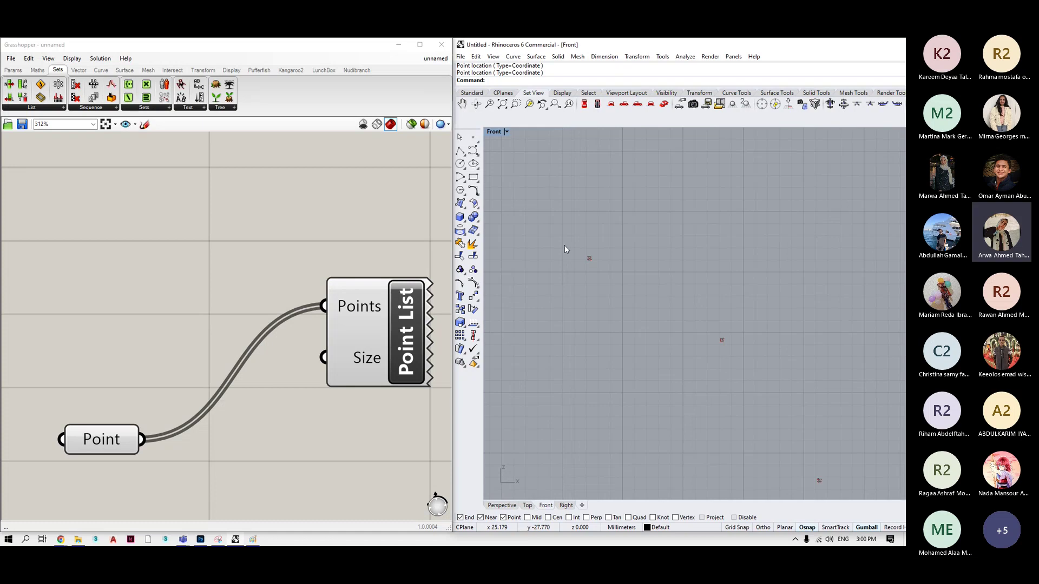
pyautogui.scroll(5, 580, 251)
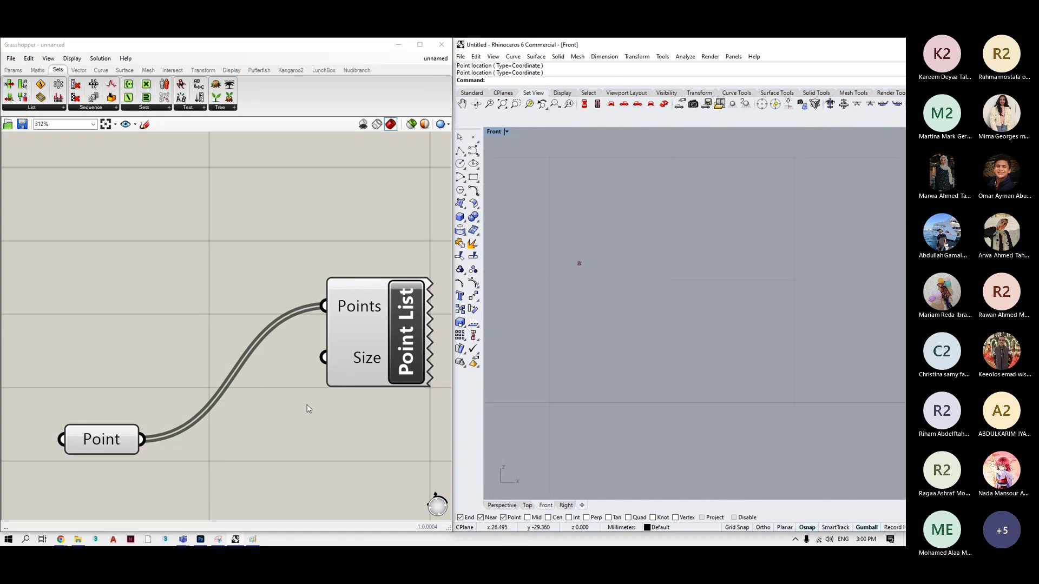
# Add a Number Slider with the value 5 and connect it to the Point List's Size input.
pyautogui.scroll(-5, 278, 432)
pyautogui.doubleClick(243, 386)
pyautogui.write('5')
pyautogui.press('Return')
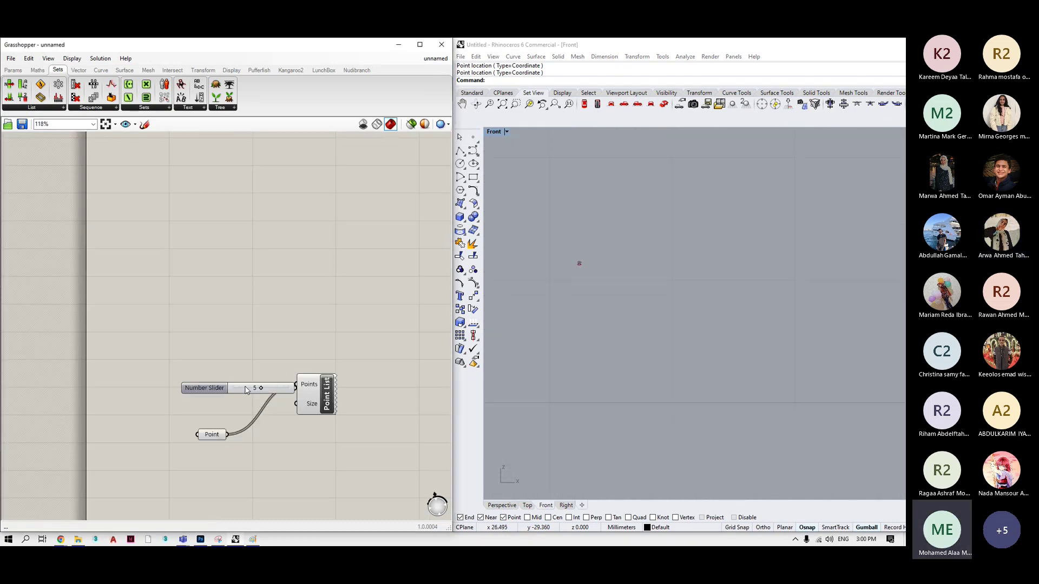
pyautogui.moveTo(211, 385); pyautogui.dragTo(296, 404)
# Move the Point parameter above the Number Slider, level with the Point List's Points input.
pyautogui.scroll(-5, 435, 357)
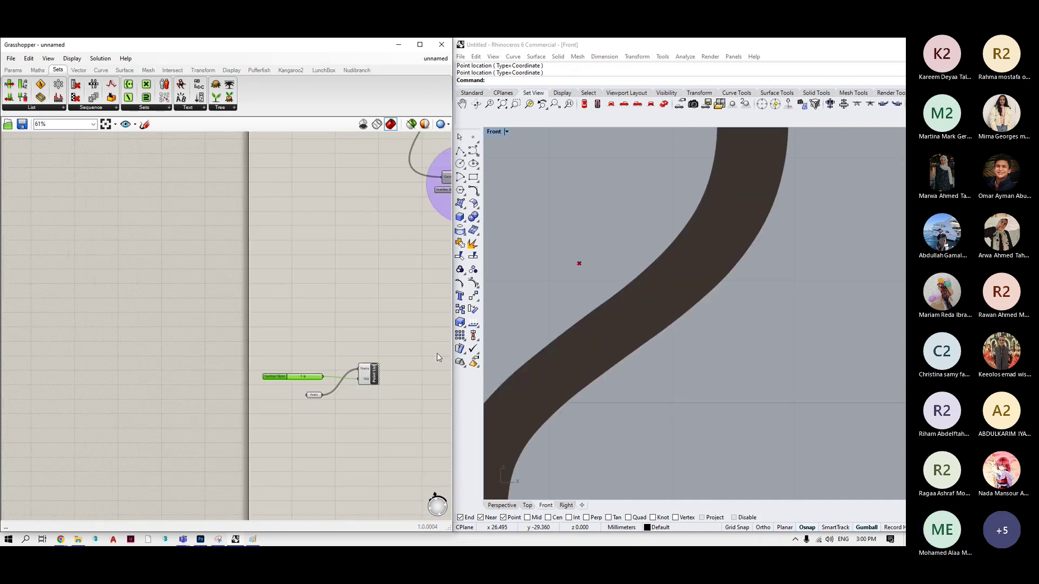
pyautogui.scroll(-6, 595, 362)
pyautogui.scroll(1, 591, 406)
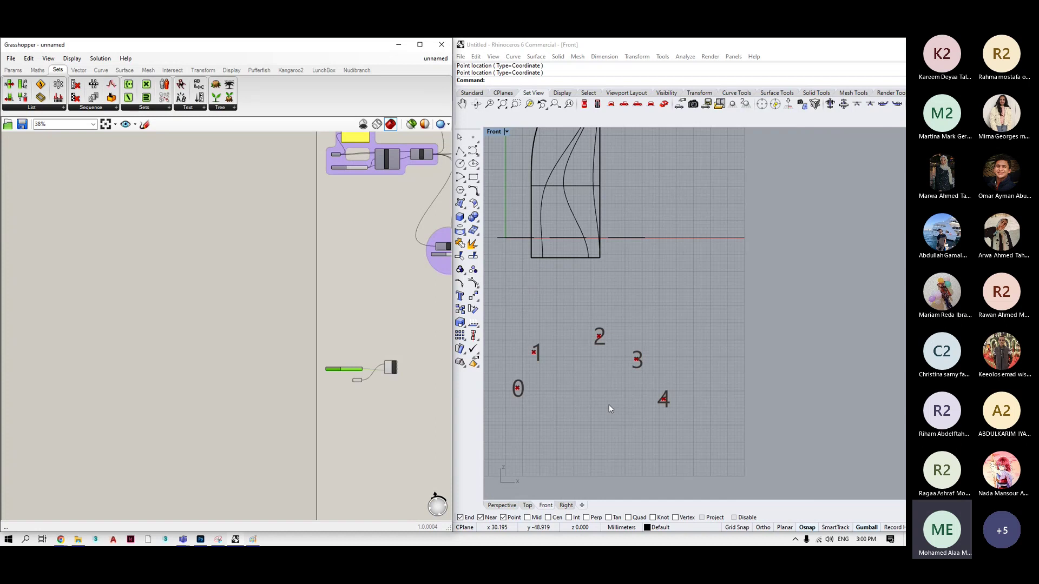
pyautogui.scroll(5, 381, 373)
pyautogui.moveTo(304, 393); pyautogui.dragTo(297, 343)
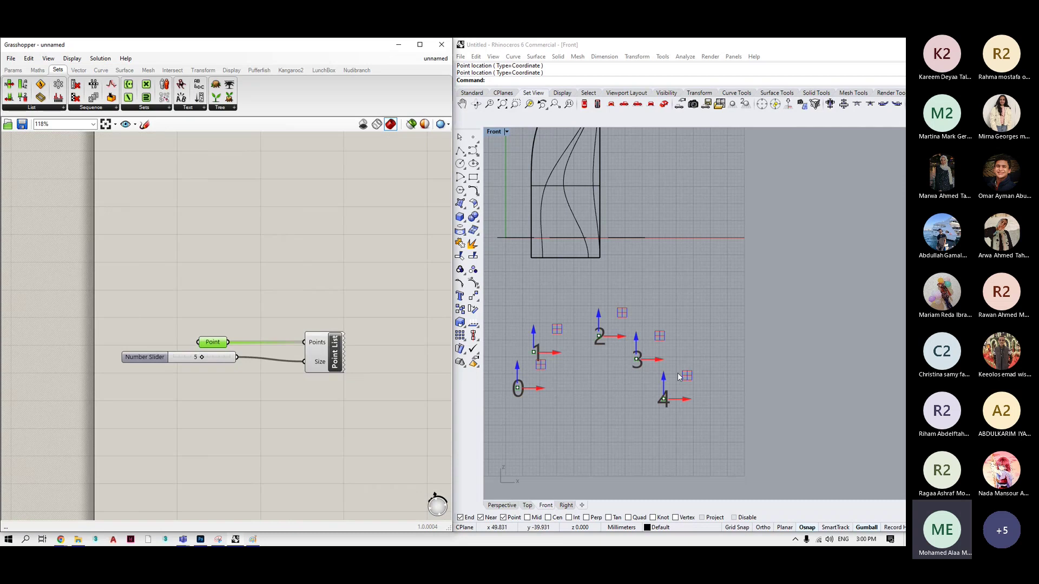
# Add an Interpolate curve component and connect the Point parameter to its Vertices input.
pyautogui.doubleClick(419, 378)
pyautogui.write('inte')
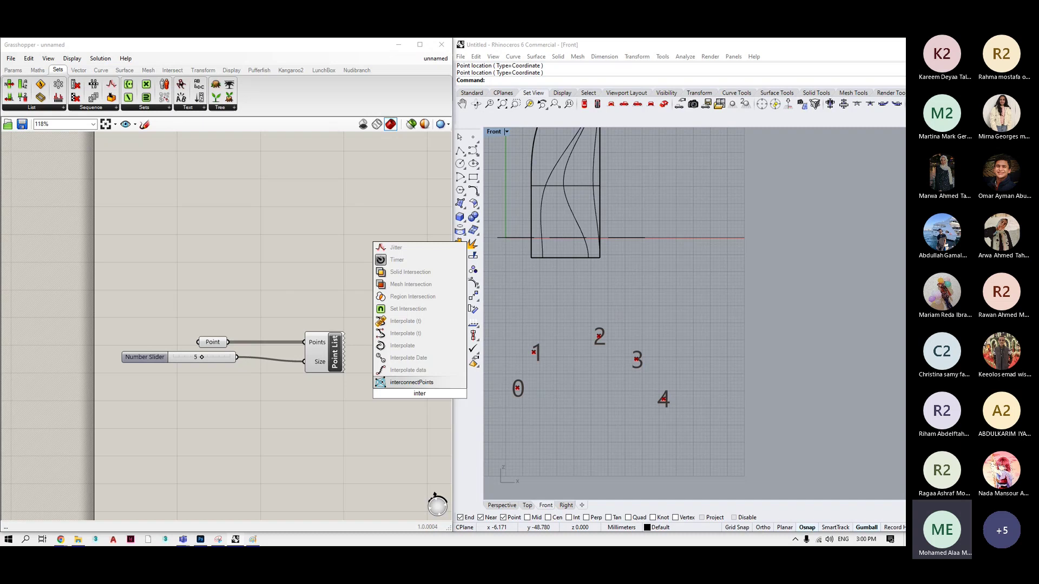
pyautogui.write('r')
pyautogui.click(402, 345)
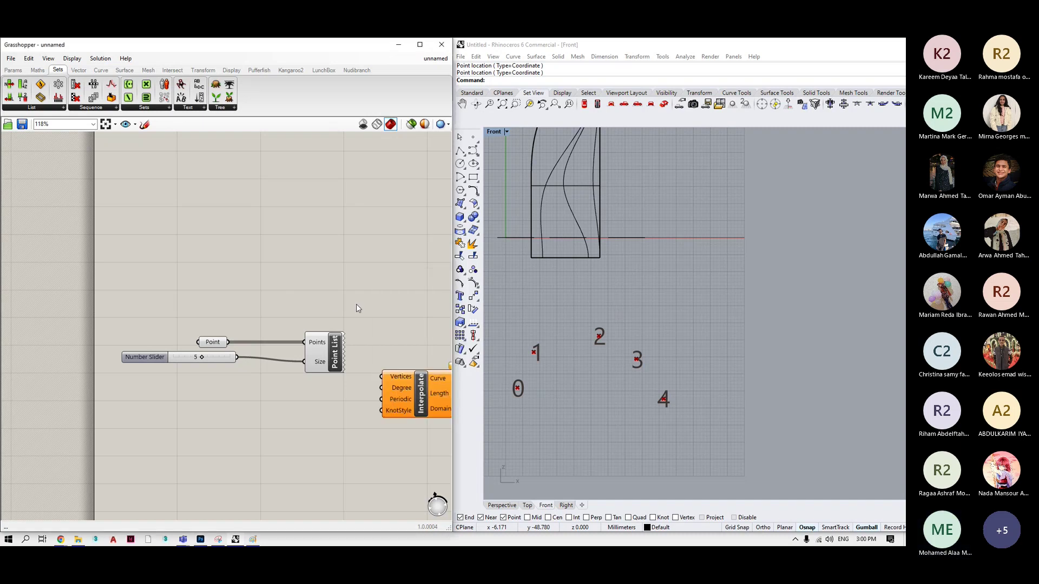
pyautogui.moveTo(343, 352); pyautogui.dragTo(409, 406)
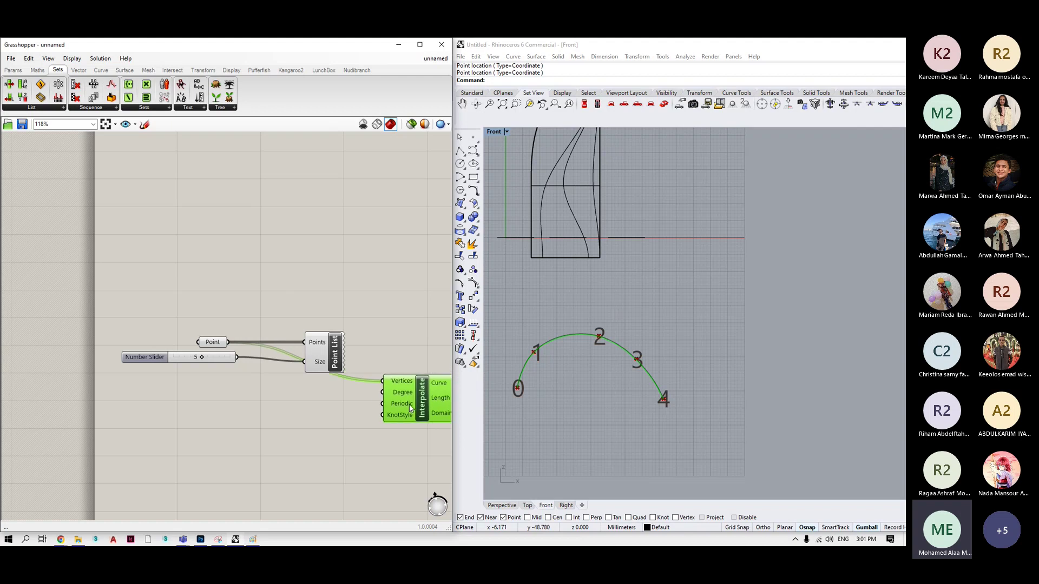
# Move the Interpolate component above the Point List and shift the Point List closer to its inputs.
pyautogui.moveTo(404, 398)
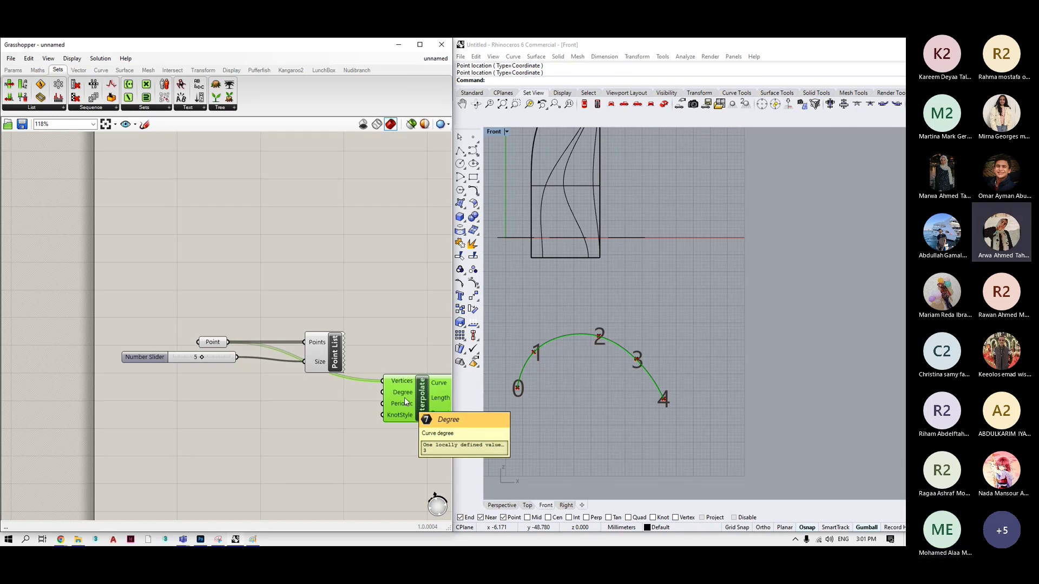
pyautogui.moveTo(404, 400); pyautogui.dragTo(402, 256)
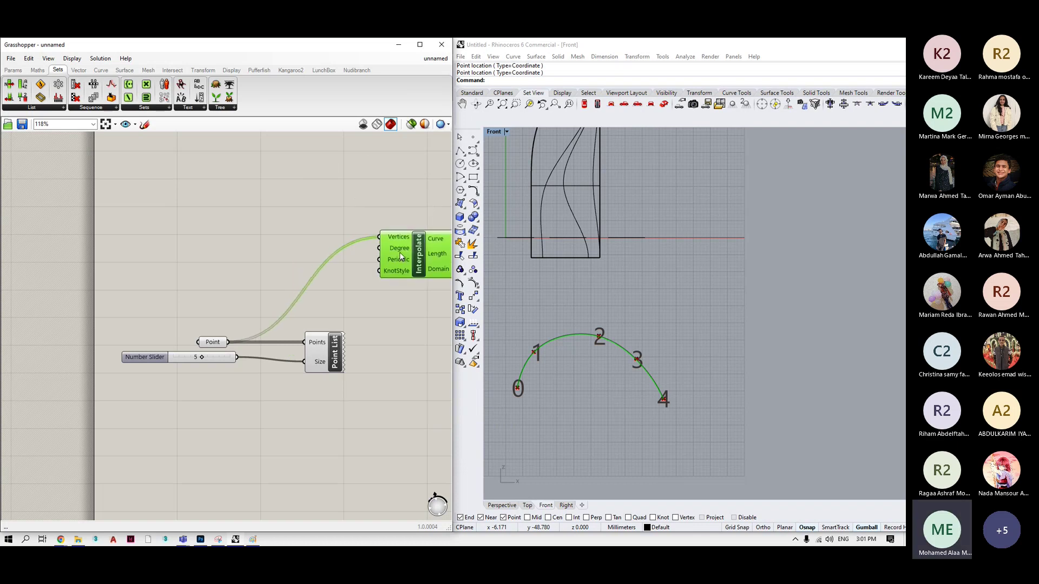
pyautogui.moveTo(321, 360); pyautogui.dragTo(304, 360)
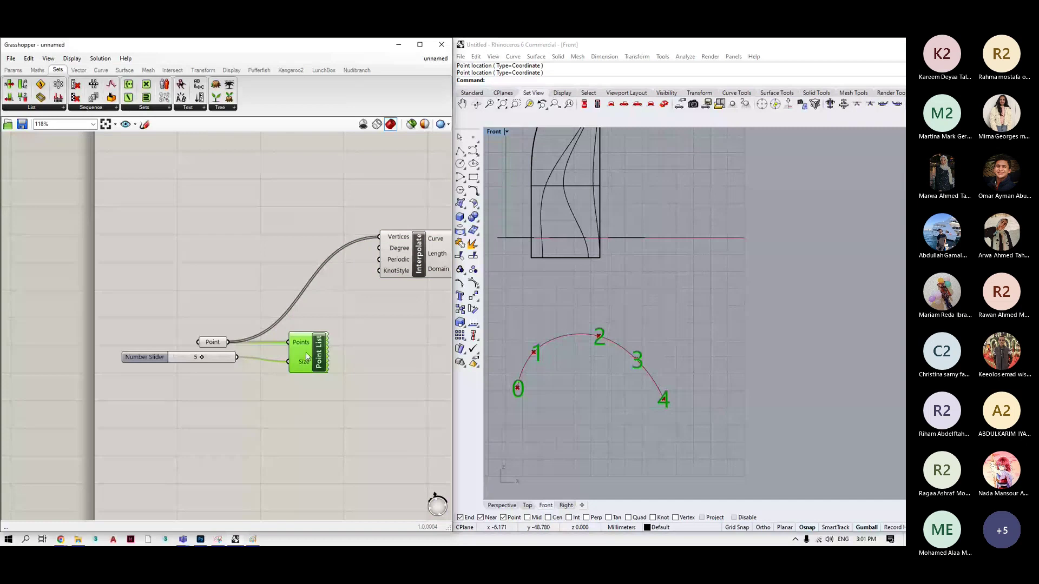
pyautogui.moveTo(307, 352); pyautogui.dragTo(186, 390, button='right')
pyautogui.click(390, 258)
pyautogui.doubleClick(391, 258)
pyautogui.click(359, 219)
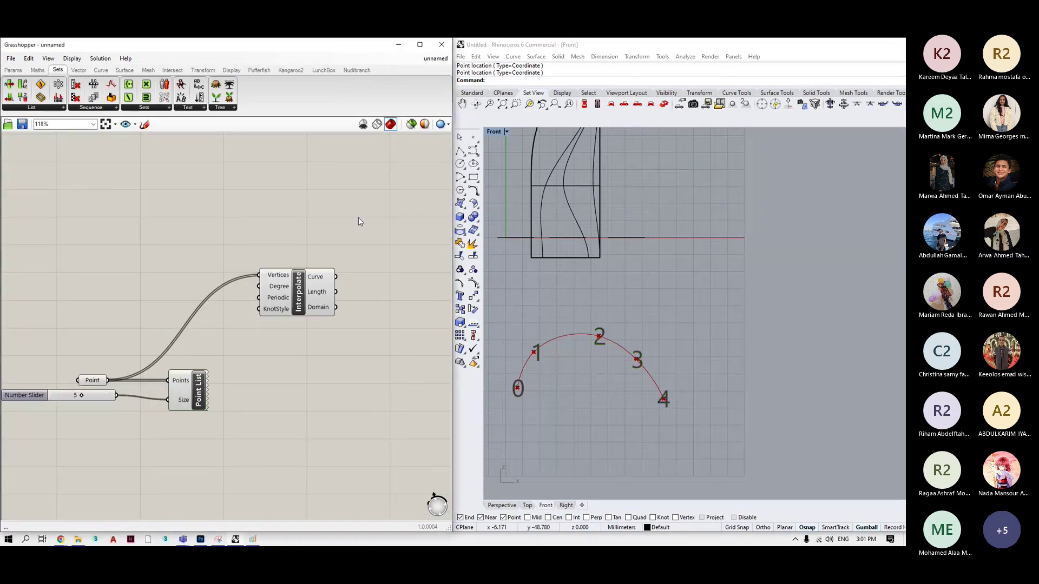
pyautogui.doubleClick(359, 217)
pyautogui.write('interpool')
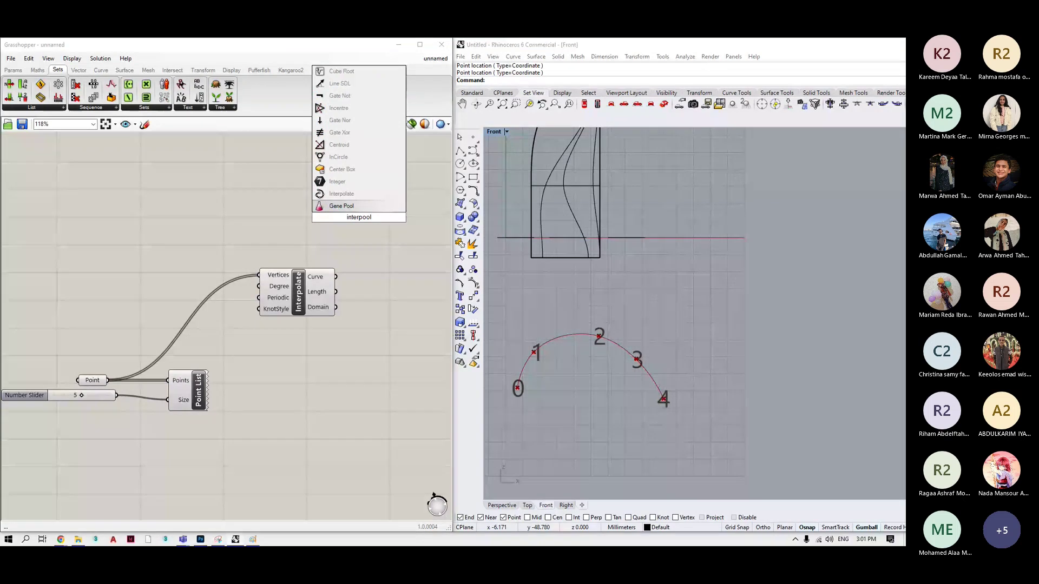
pyautogui.press('BackSpace')
pyautogui.press('BackSpace')
pyautogui.write('lat')
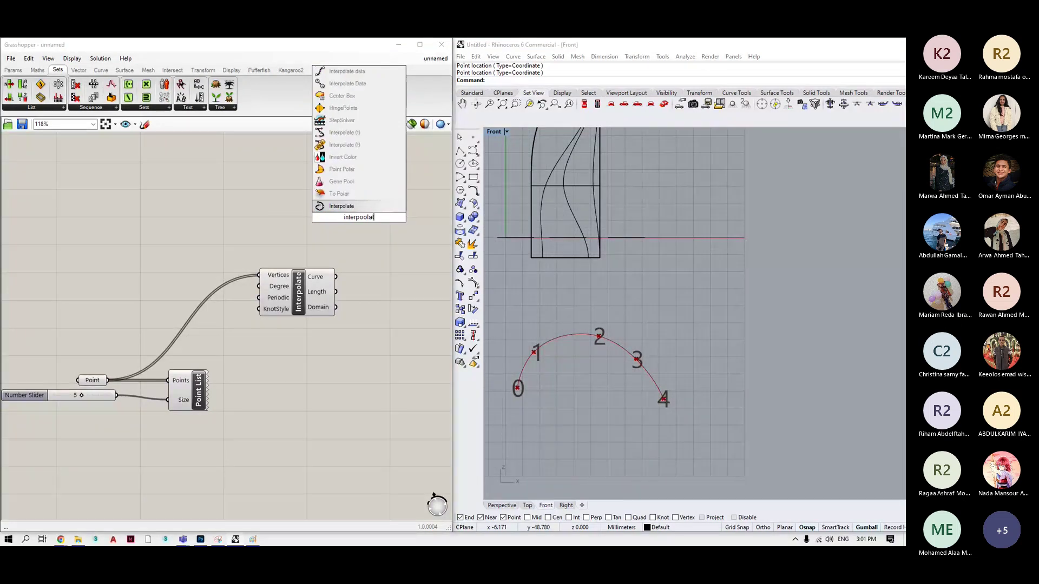
pyautogui.write('e d')
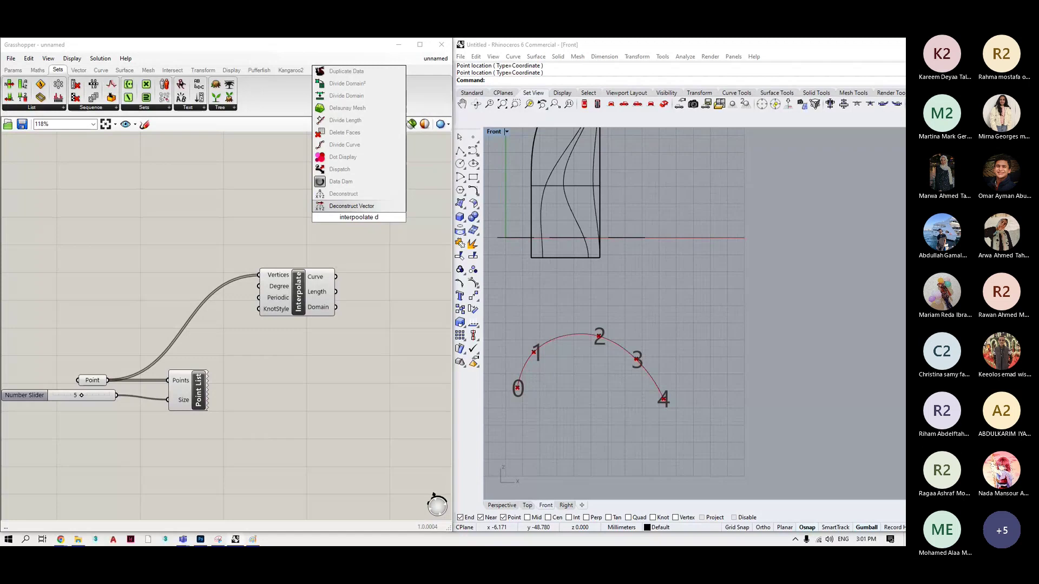
pyautogui.press('BackSpace')
pyautogui.write('dire')
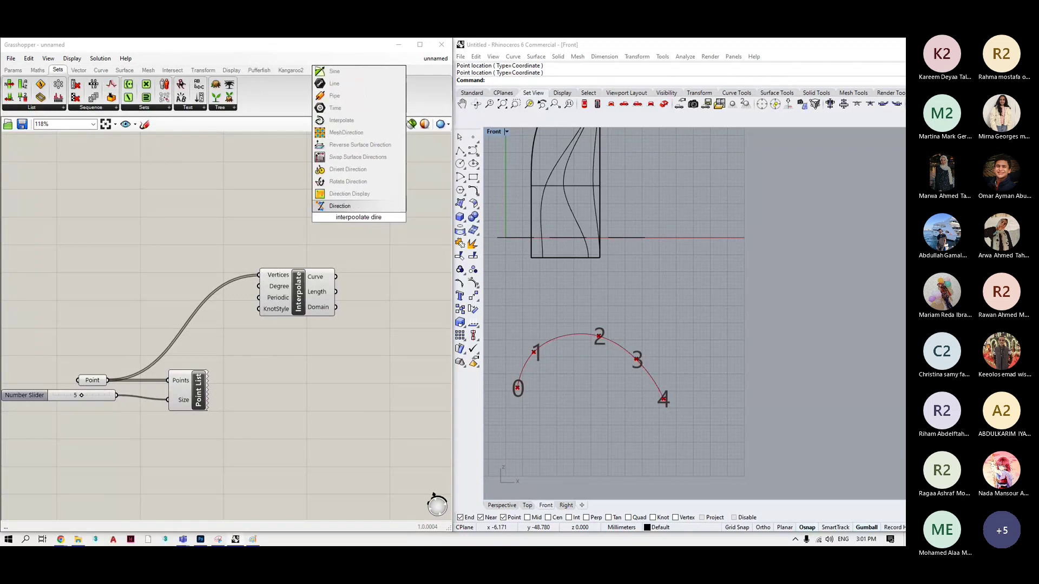
pyautogui.press('Escape')
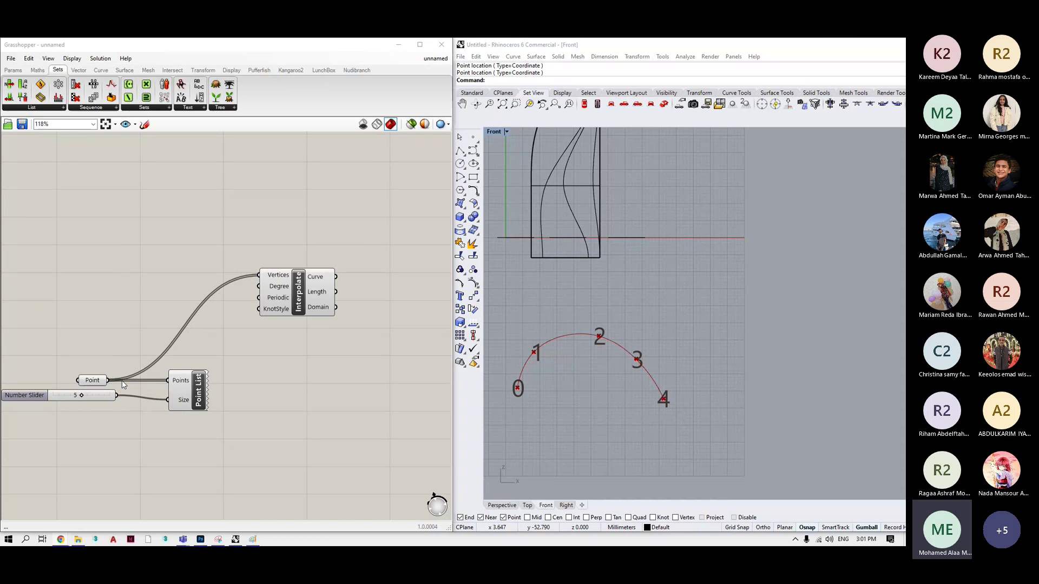
# Reverse the order of the points in the Point parameter.
pyautogui.click(90, 382)
pyautogui.rightClick(96, 382)
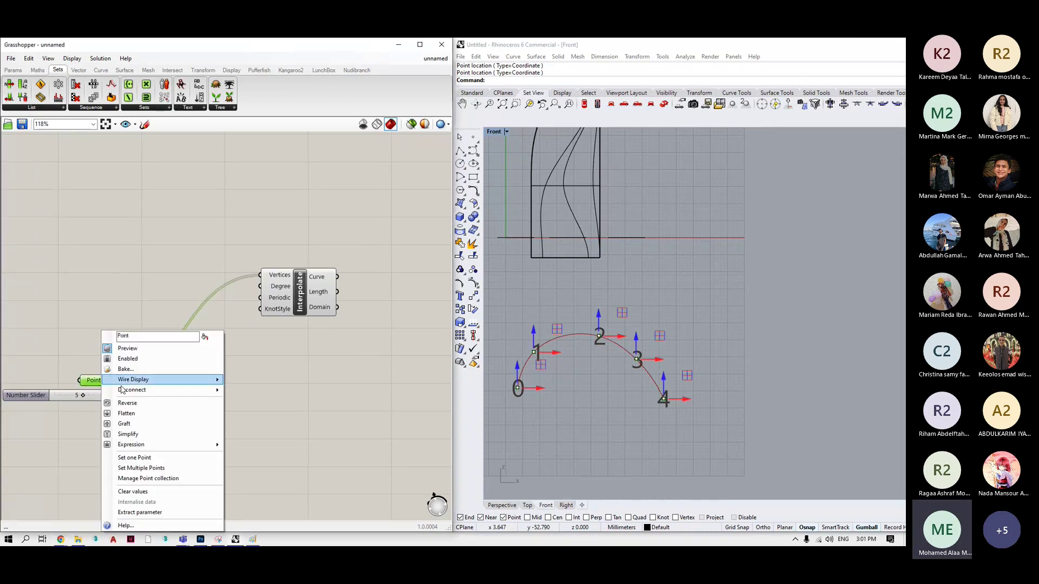
pyautogui.click(129, 403)
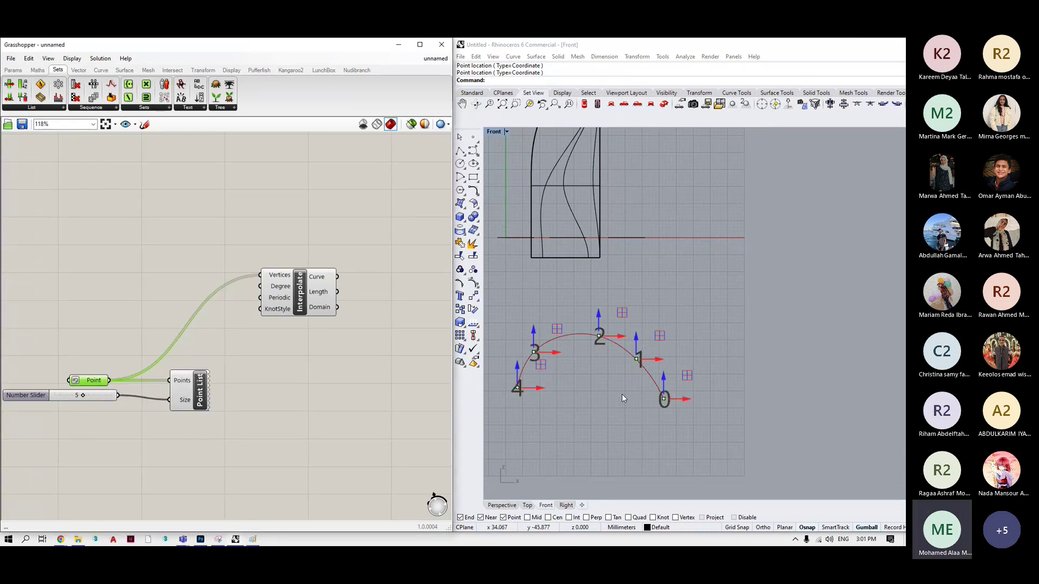
pyautogui.click(645, 414)
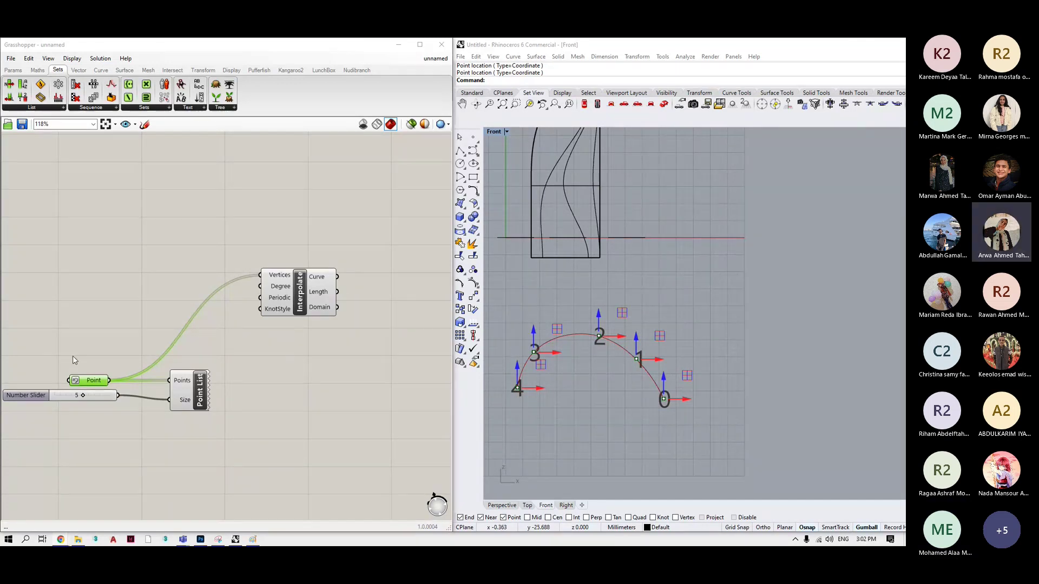
pyautogui.scroll(-3, 173, 341)
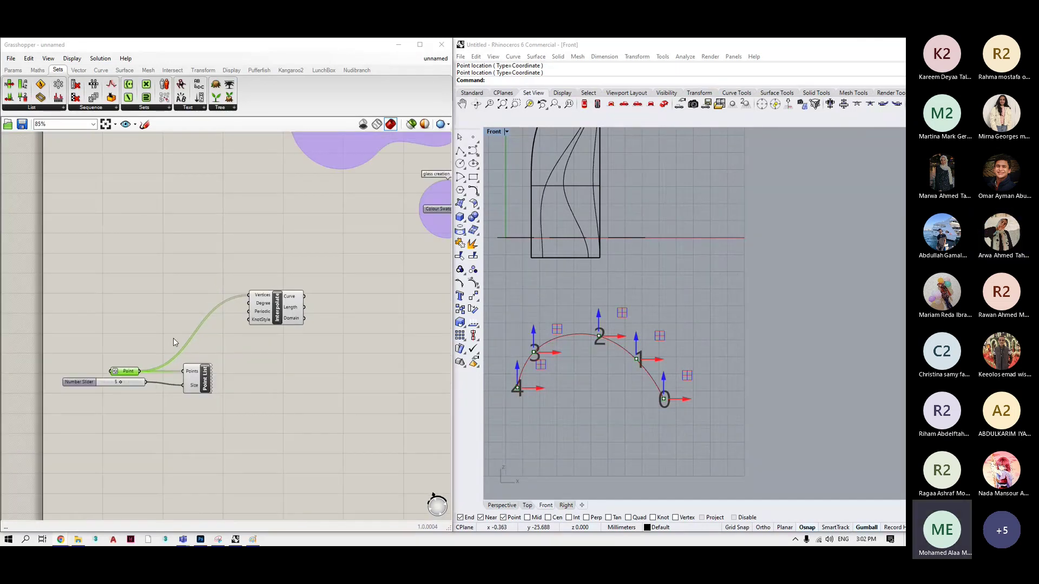
pyautogui.scroll(3, 664, 381)
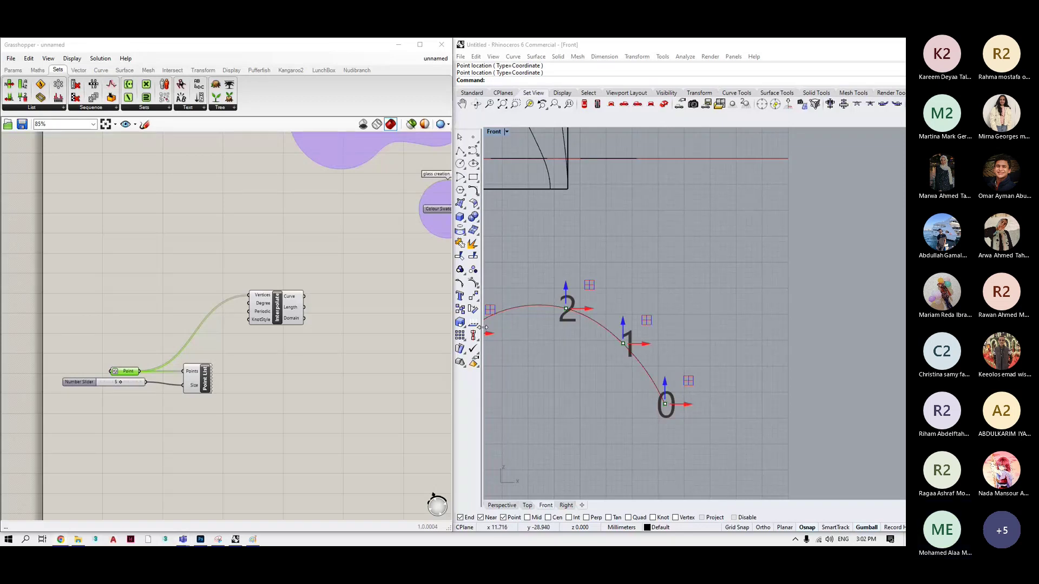
pyautogui.scroll(-3, 638, 334)
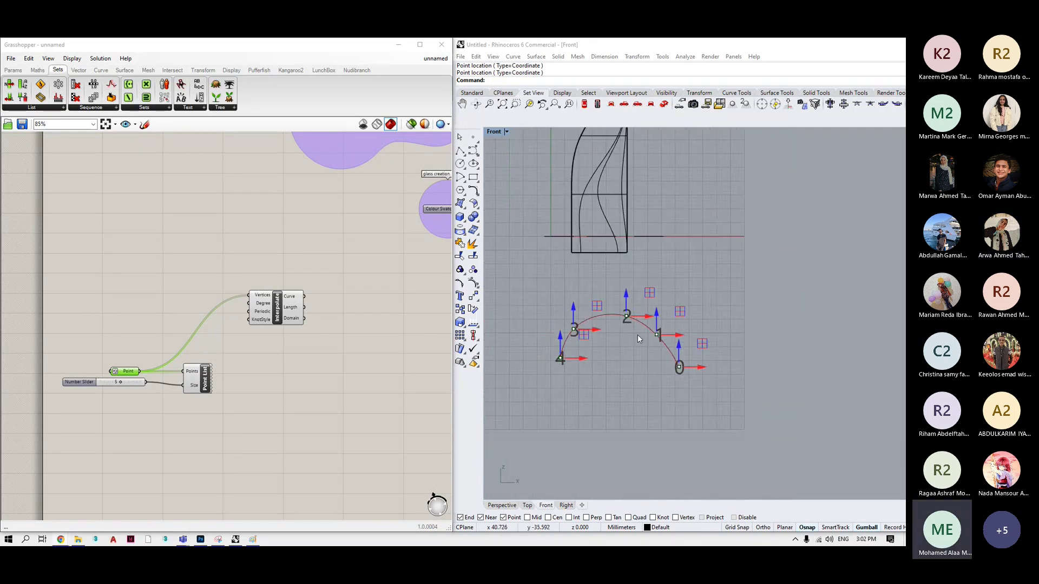
pyautogui.scroll(1, 637, 335)
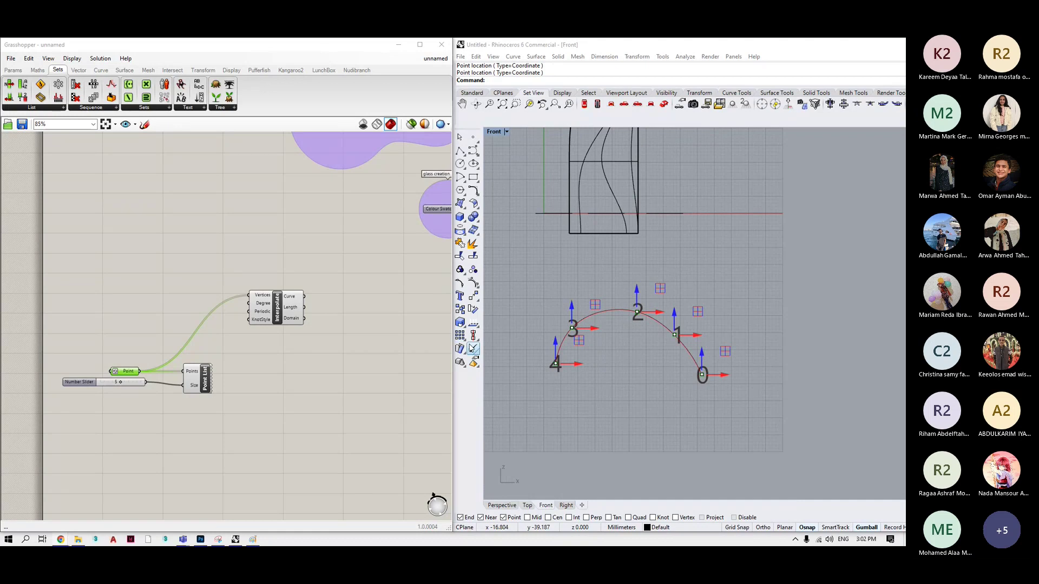
pyautogui.click(474, 323)
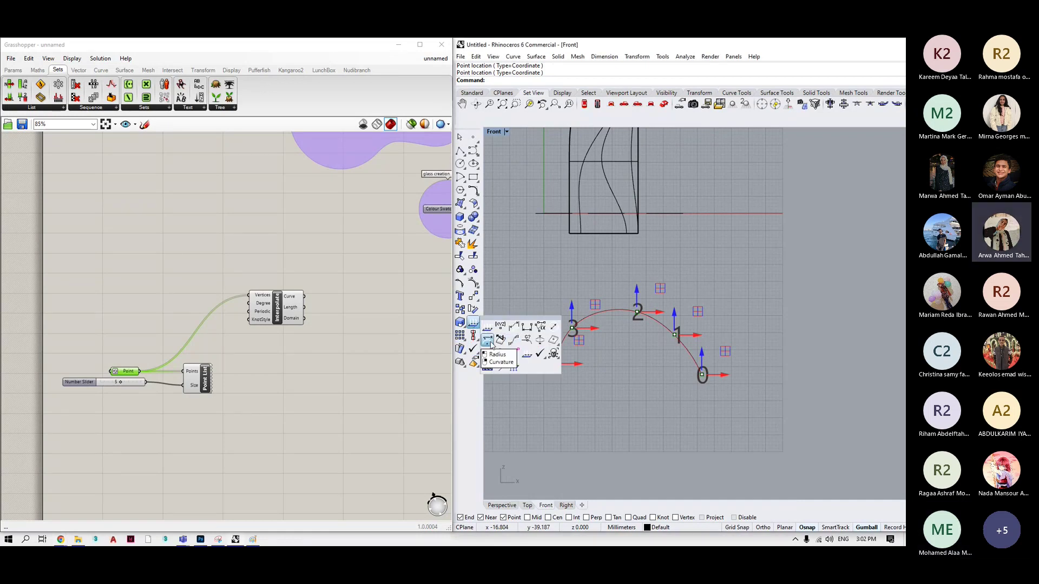
pyautogui.click(489, 342)
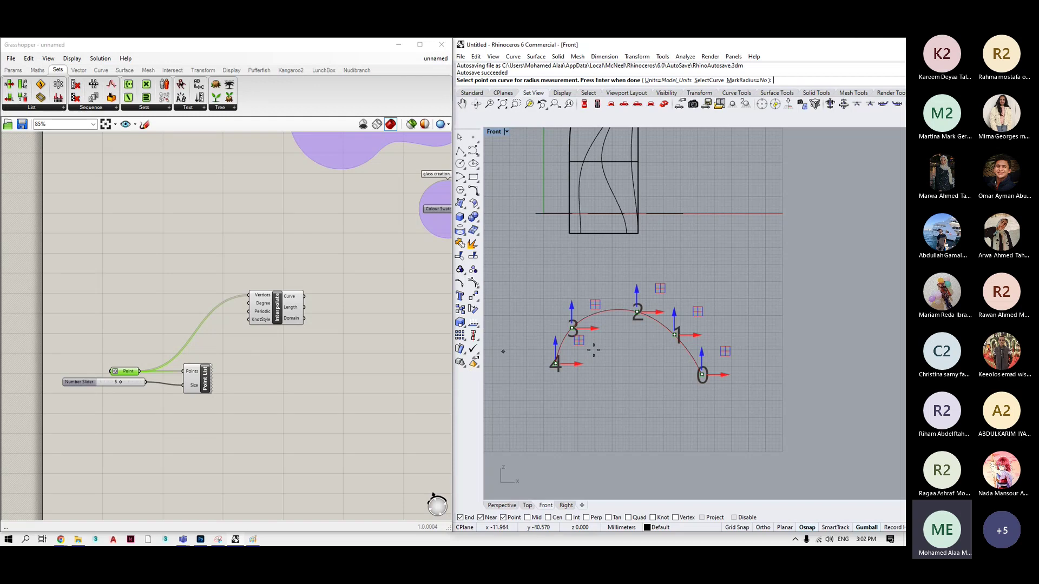
pyautogui.press('Return')
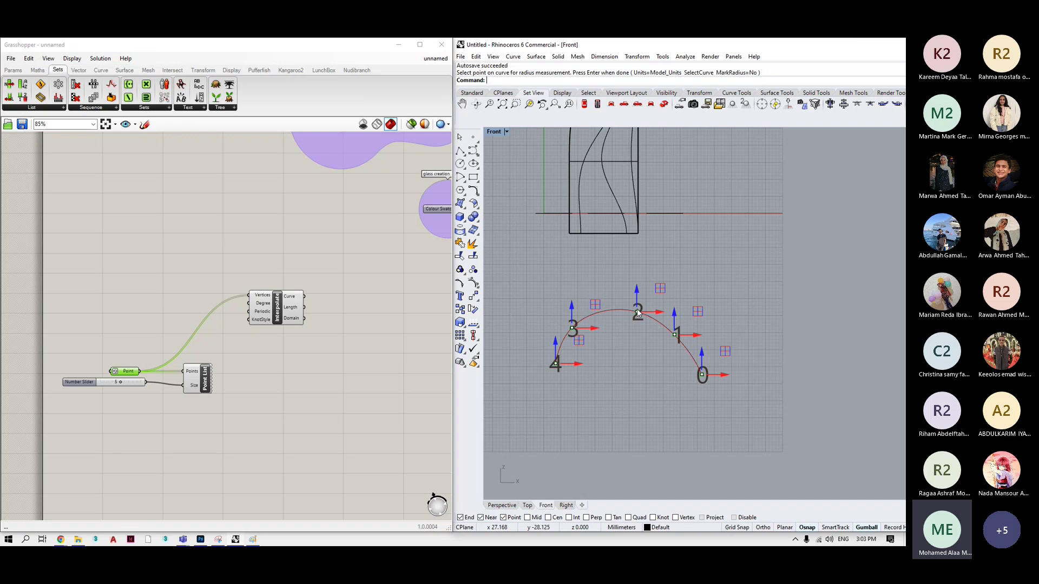
# Add a List Item component below the Interpolate component and connect the Point parameter to its List input.
pyautogui.click(372, 362)
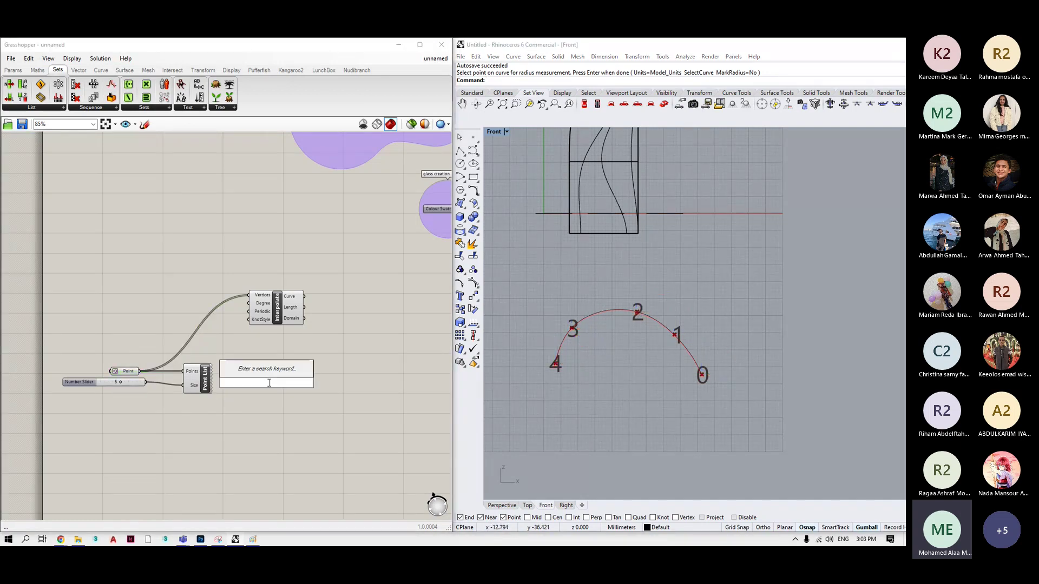
pyautogui.write('list')
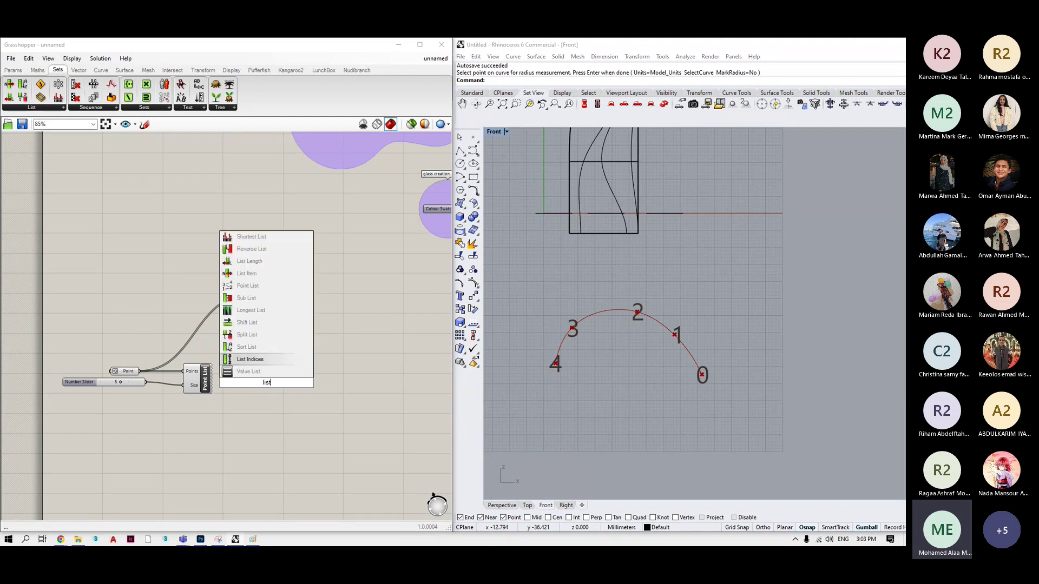
pyautogui.press('Up')
pyautogui.press('Up')
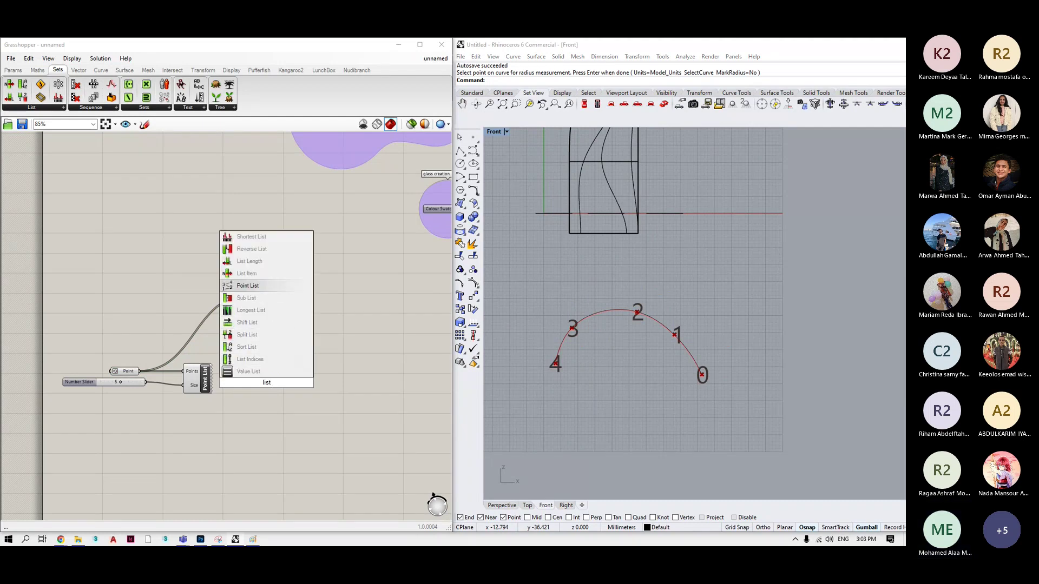
pyautogui.press('Up')
pyautogui.press('Return')
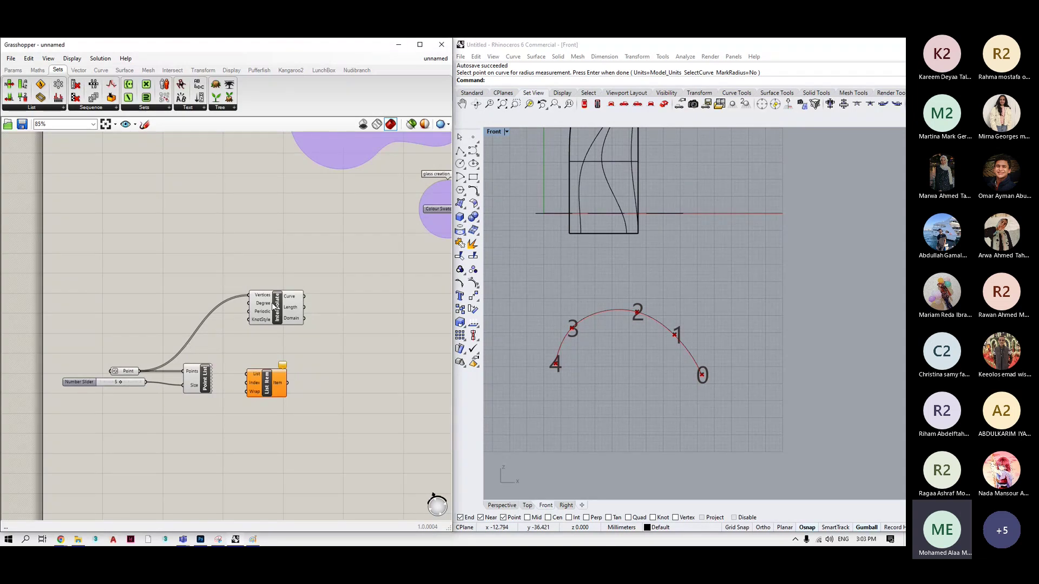
pyautogui.doubleClick(342, 305)
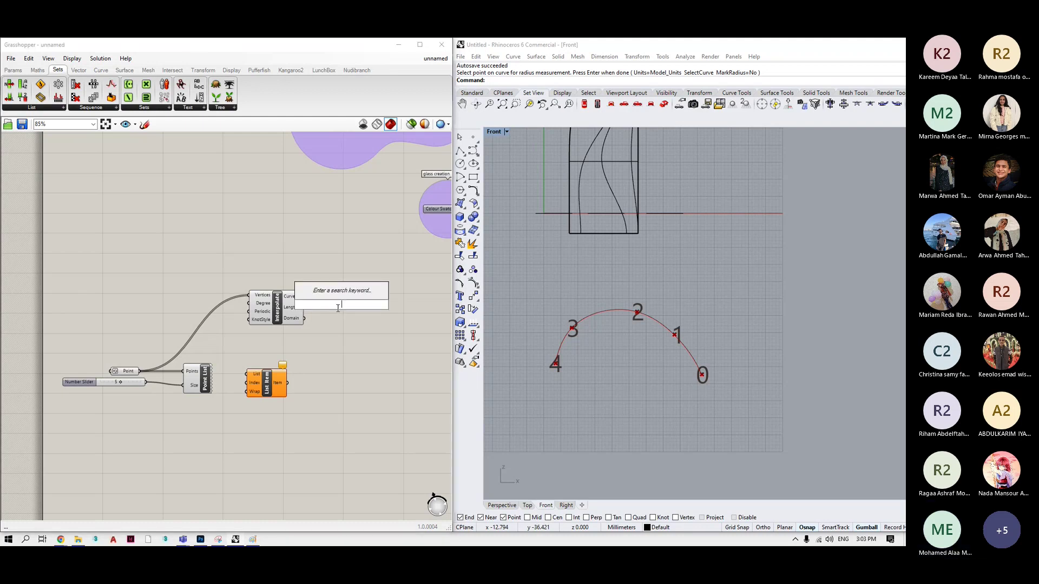
pyautogui.moveTo(117, 371); pyautogui.dragTo(320, 436)
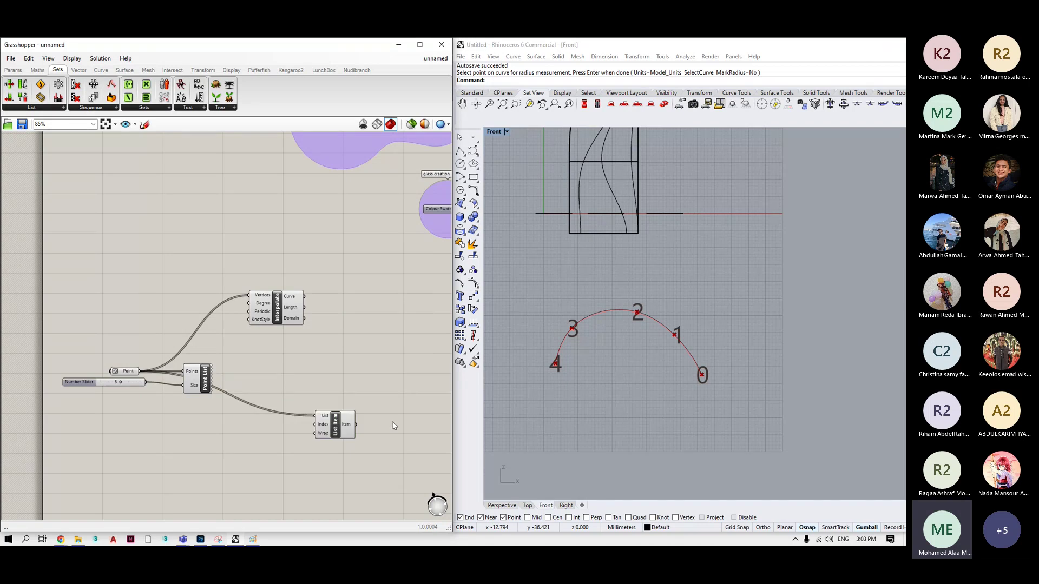
# Add a Polygon component and connect the List Item output to its Plane input.
pyautogui.doubleClick(397, 425)
pyautogui.write('po')
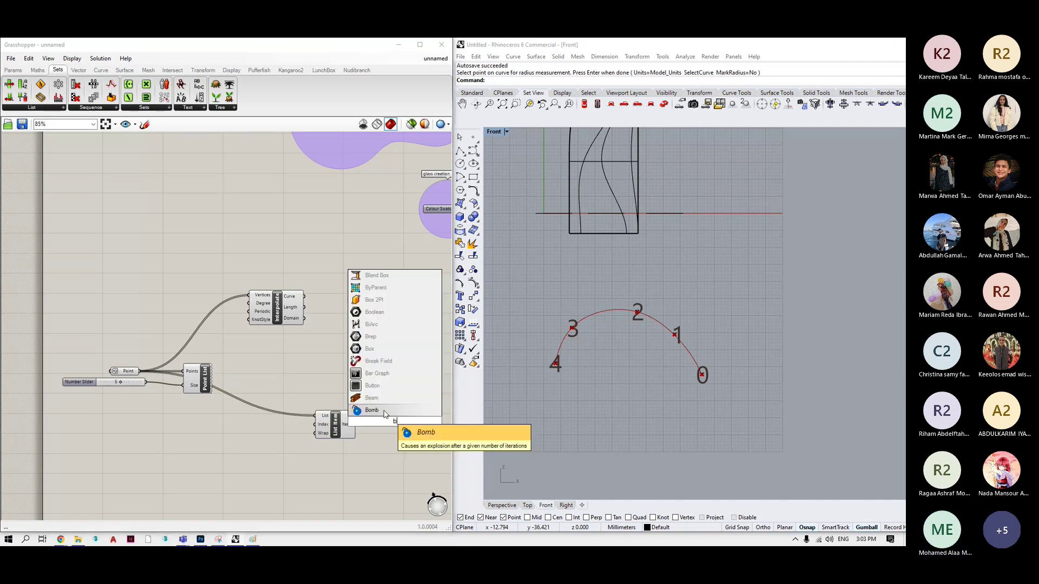
pyautogui.write('ly')
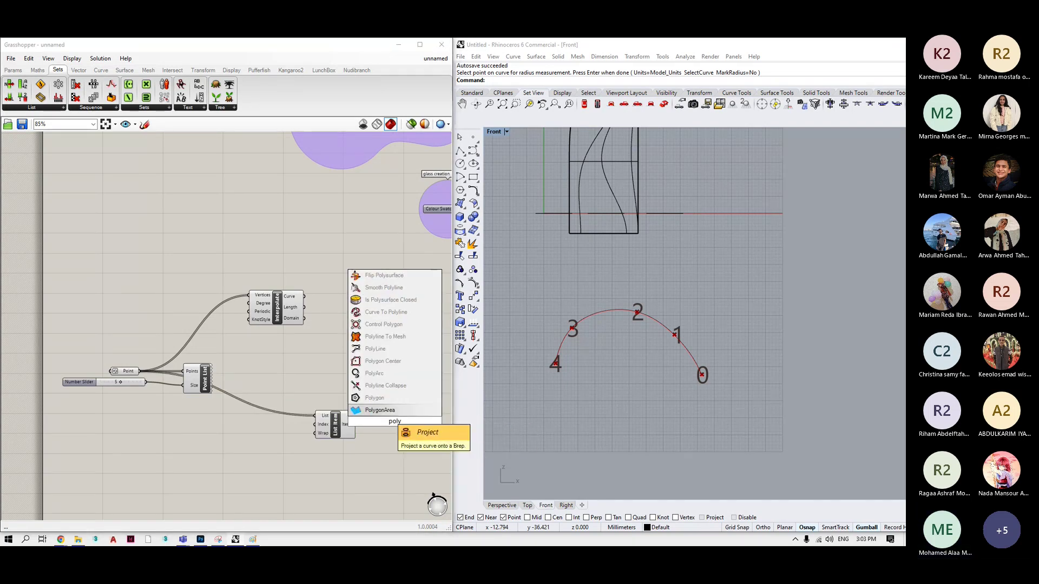
pyautogui.click(374, 397)
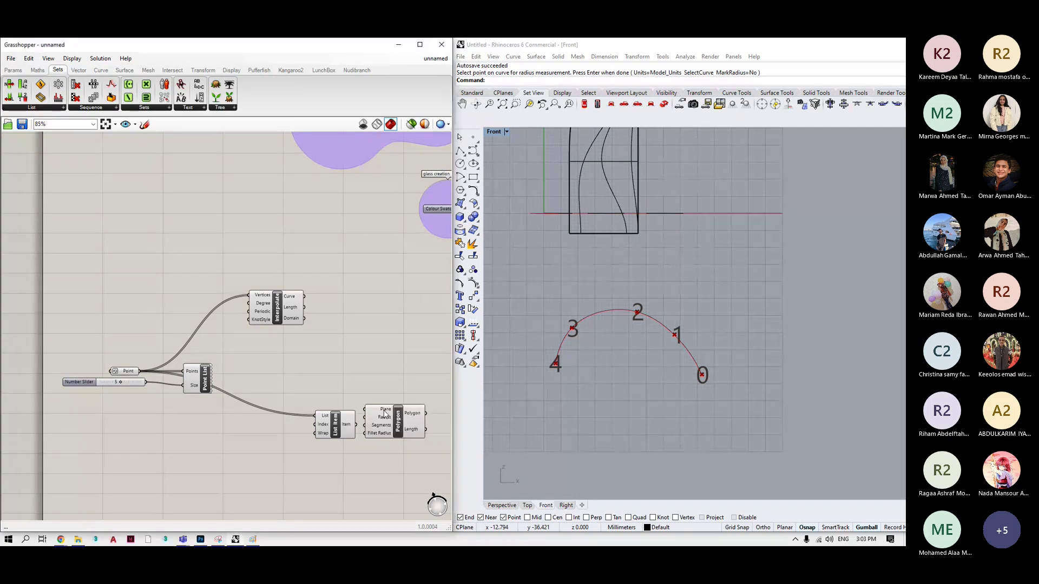
pyautogui.moveTo(392, 421); pyautogui.dragTo(418, 440)
pyautogui.moveTo(356, 424); pyautogui.dragTo(409, 436)
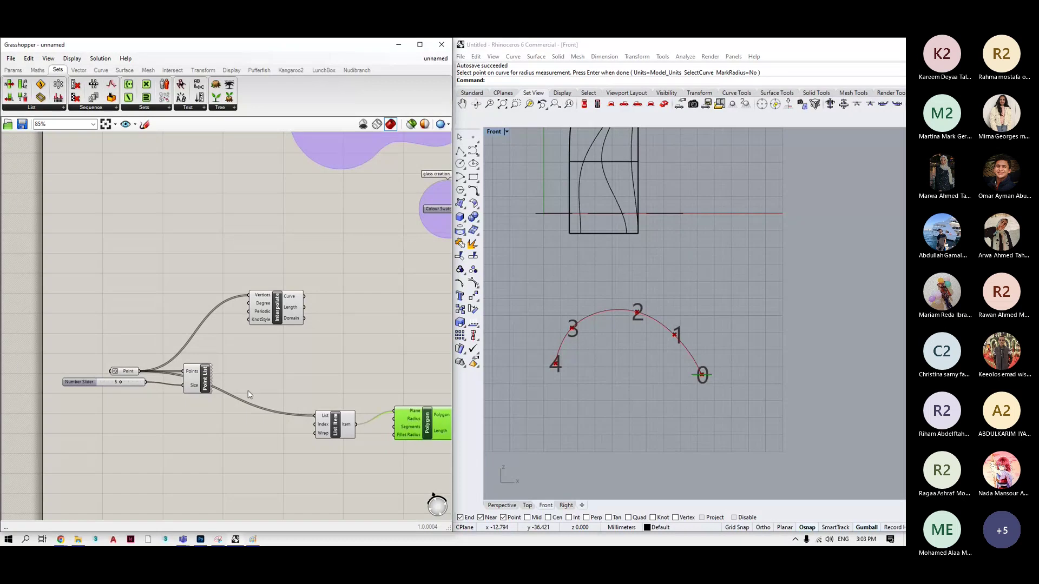
# Move the Polygon component farther from List Item and center the polygon at point 0 in Rhino's Front view.
pyautogui.scroll(-2, 429, 498)
pyautogui.scroll(2, 375, 433)
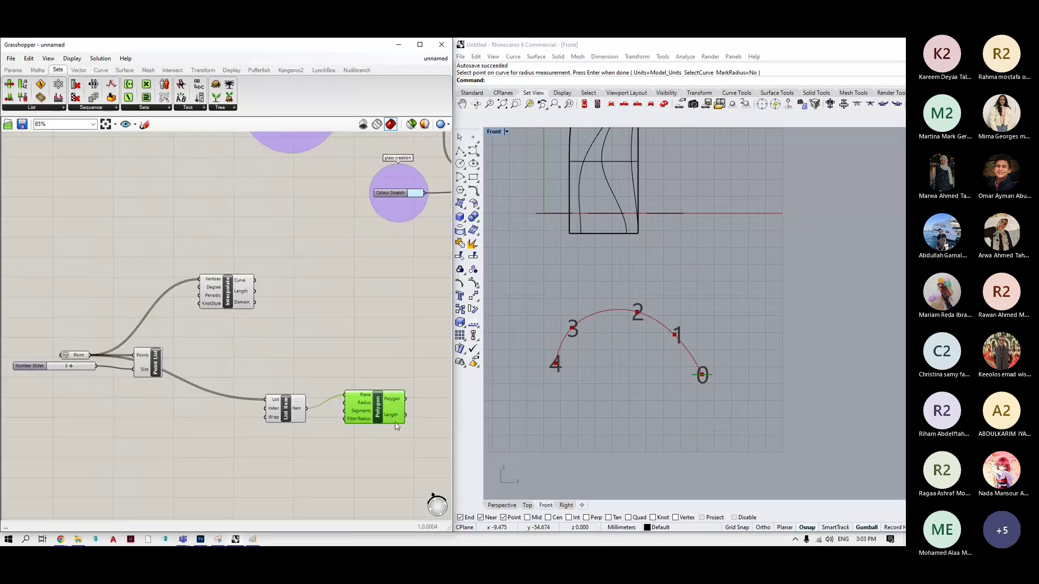
pyautogui.moveTo(372, 417); pyautogui.dragTo(415, 442)
pyautogui.click(339, 454)
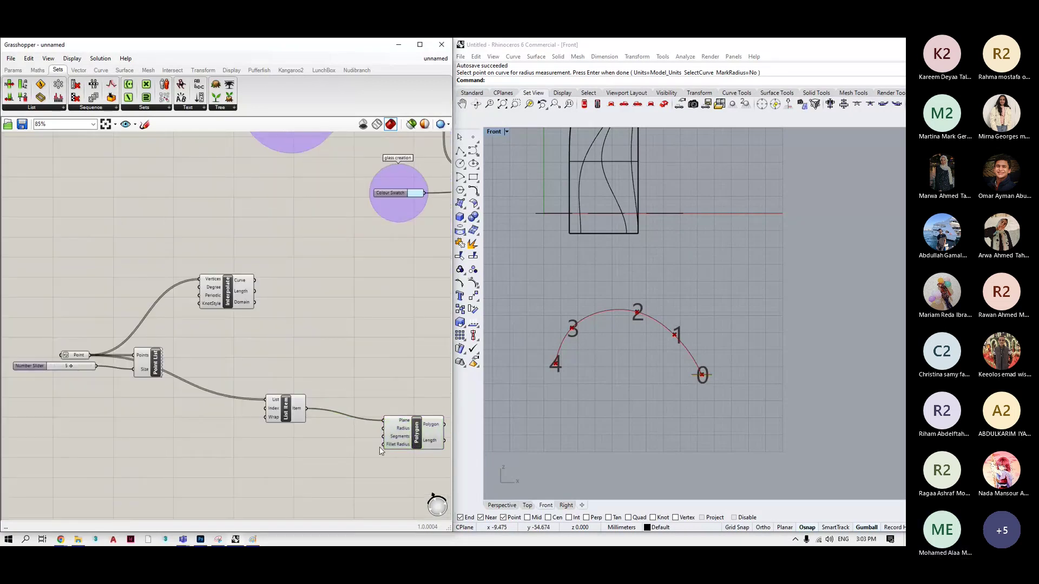
pyautogui.click(702, 388)
pyautogui.moveTo(702, 389); pyautogui.dragTo(659, 385, button='right')
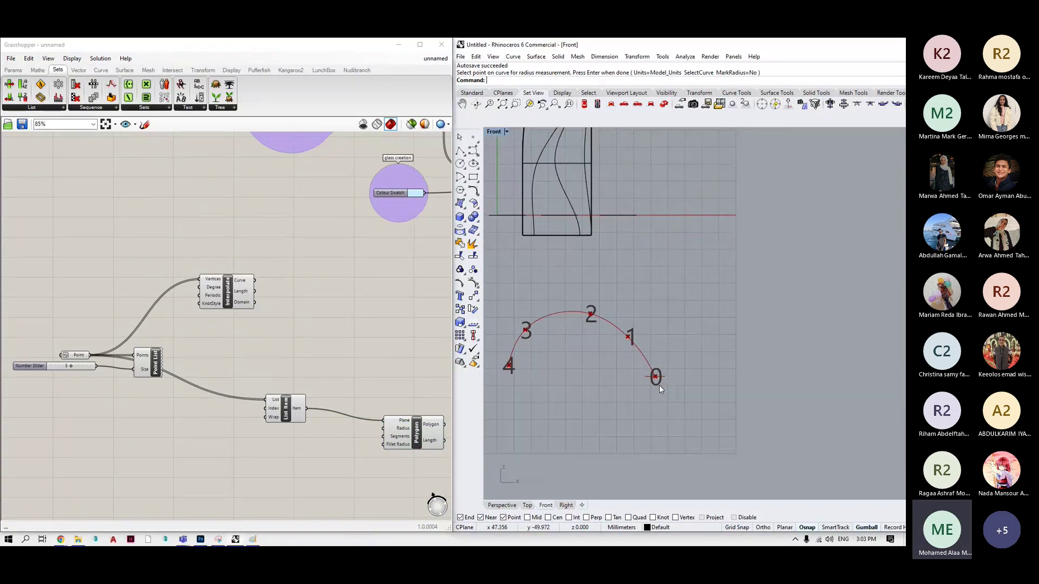
# Examine the polygon at point 0 in the Top and Perspective views, ending in a maximized Perspective view.
pyautogui.doubleClick(497, 131)
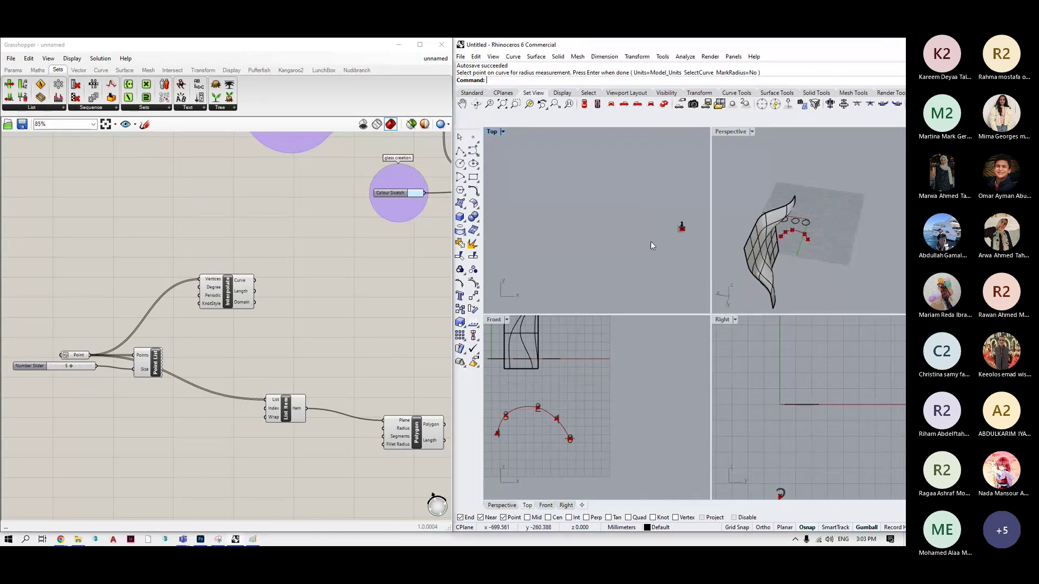
pyautogui.moveTo(650, 242); pyautogui.dragTo(598, 241, button='right')
pyautogui.scroll(3, 642, 232)
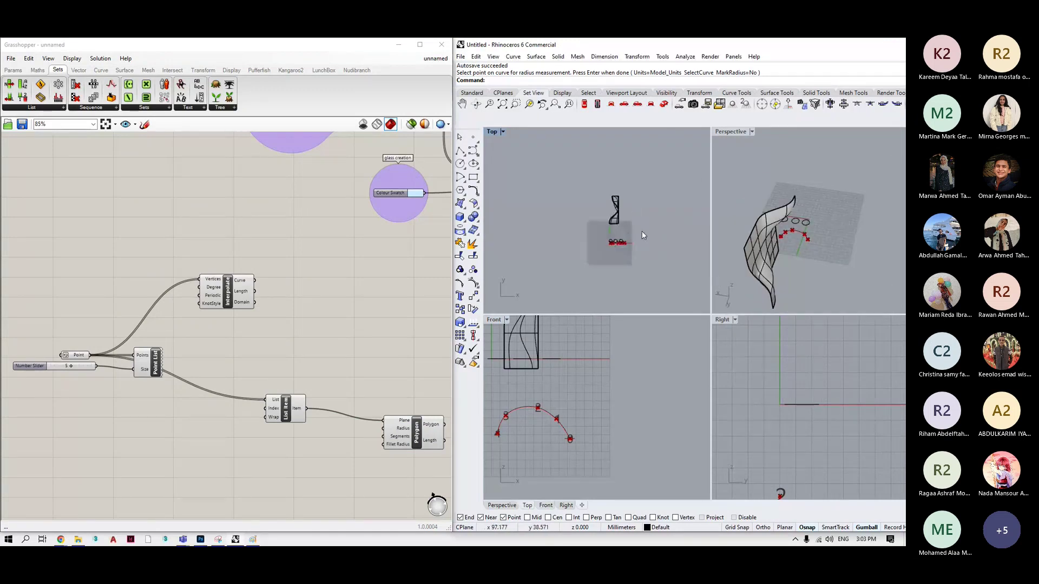
pyautogui.scroll(5, 641, 232)
pyautogui.scroll(-2, 619, 236)
pyautogui.moveTo(619, 236); pyautogui.dragTo(672, 241, button='right')
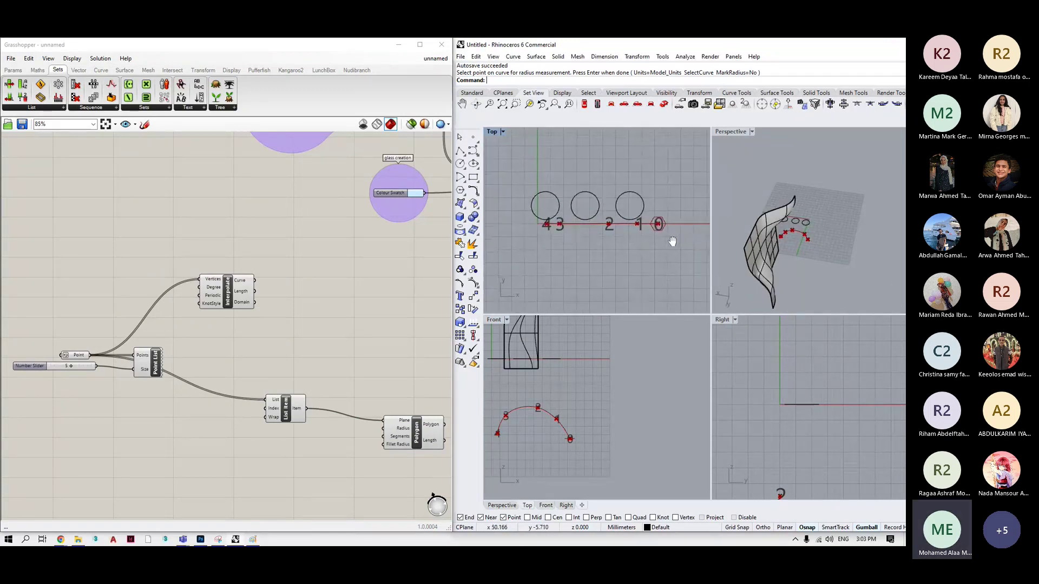
pyautogui.scroll(2, 672, 241)
pyautogui.scroll(-5, 757, 261)
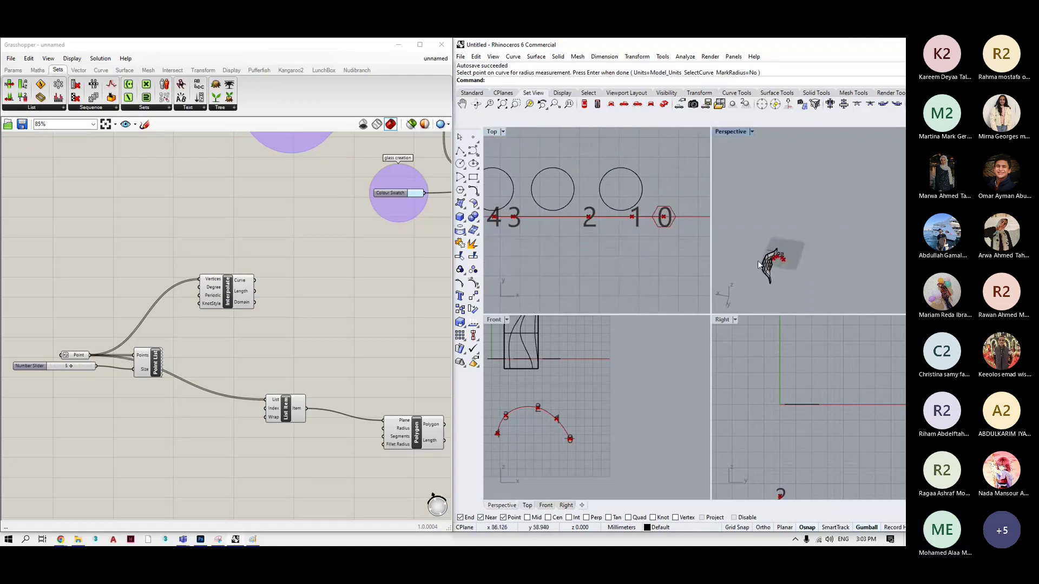
pyautogui.moveTo(793, 246); pyautogui.dragTo(733, 264, button='right')
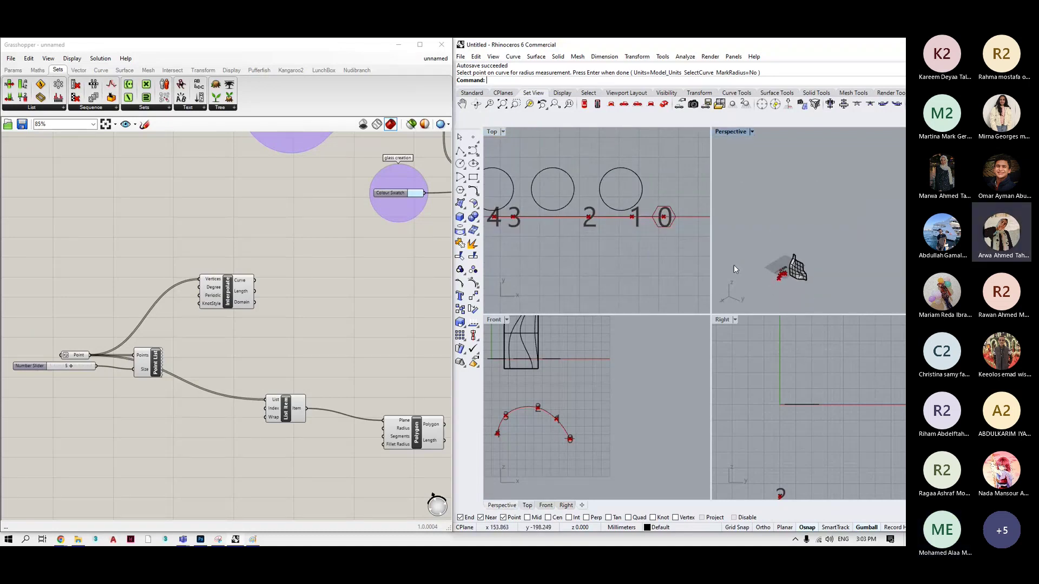
pyautogui.scroll(2, 709, 276)
pyautogui.scroll(5, 727, 275)
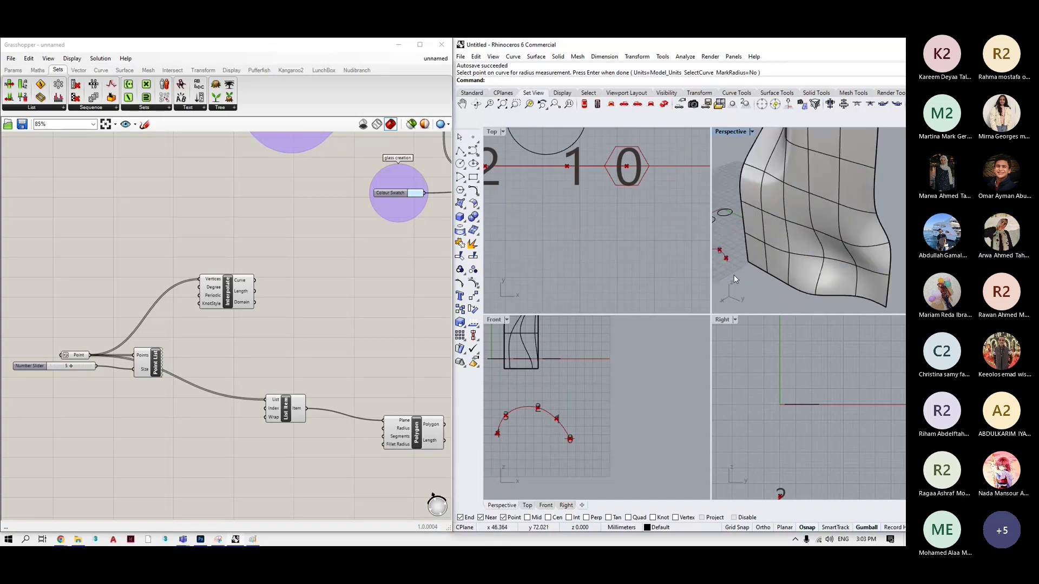
pyautogui.scroll(-5, 820, 270)
pyautogui.scroll(2, 703, 272)
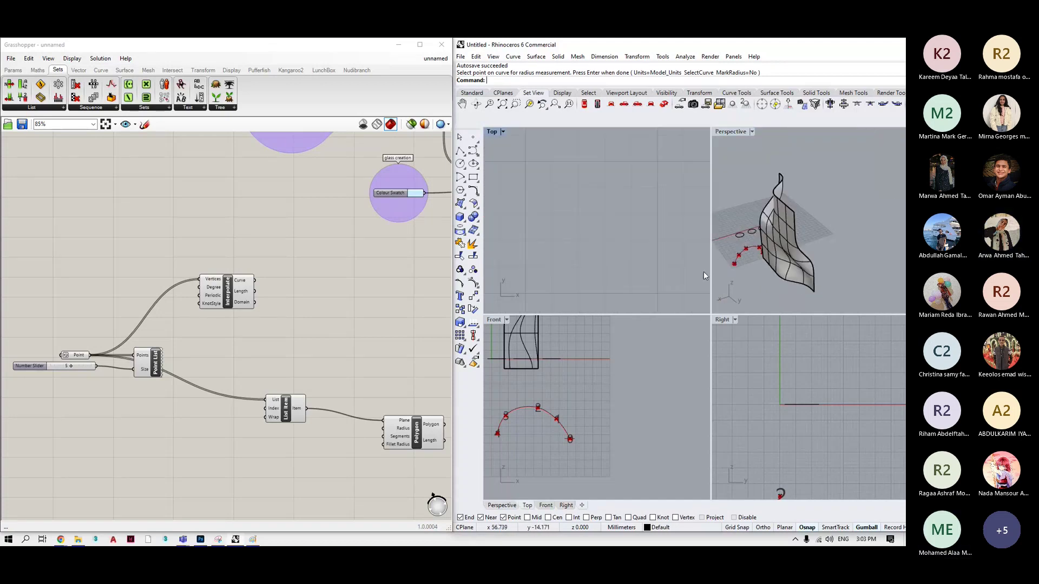
pyautogui.scroll(8, 741, 271)
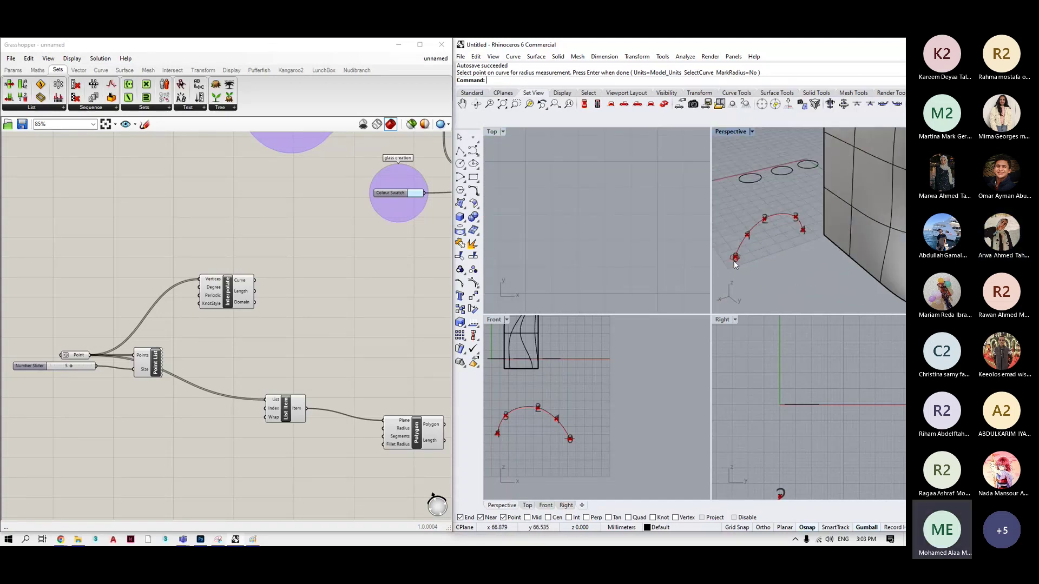
pyautogui.doubleClick(733, 132)
pyautogui.scroll(-2, 743, 312)
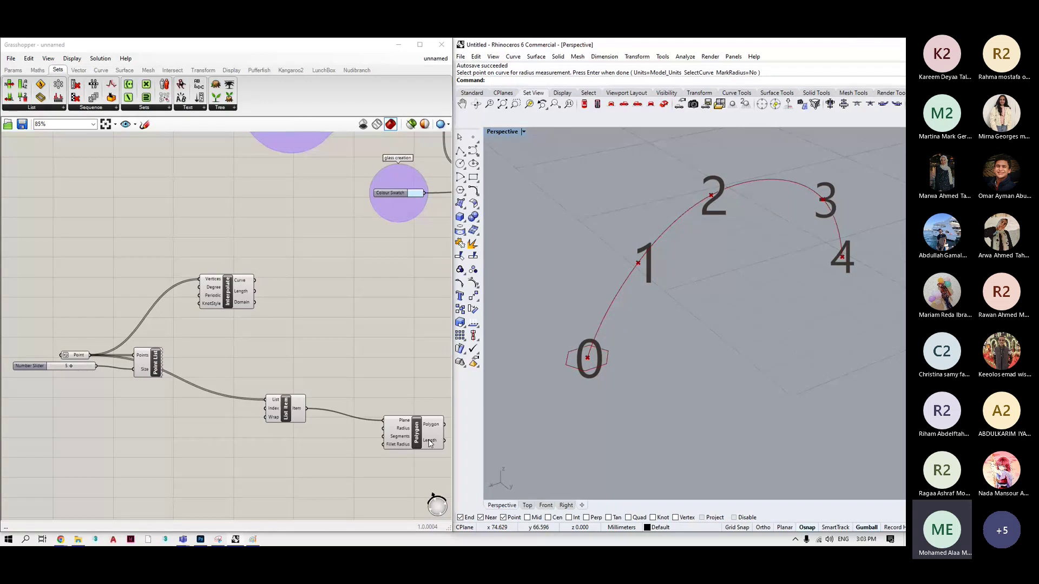
# Reposition the Polygon component beside the List Item component.
pyautogui.moveTo(404, 437); pyautogui.dragTo(398, 418)
pyautogui.scroll(2, 316, 442)
pyautogui.middleClick(317, 443)
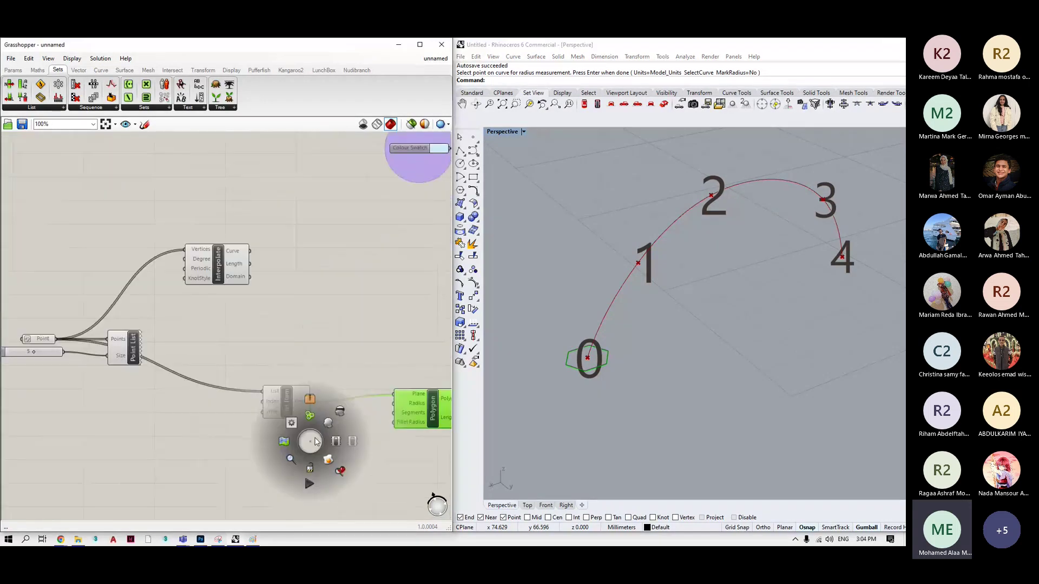
pyautogui.scroll(1, 317, 442)
pyautogui.click(381, 441)
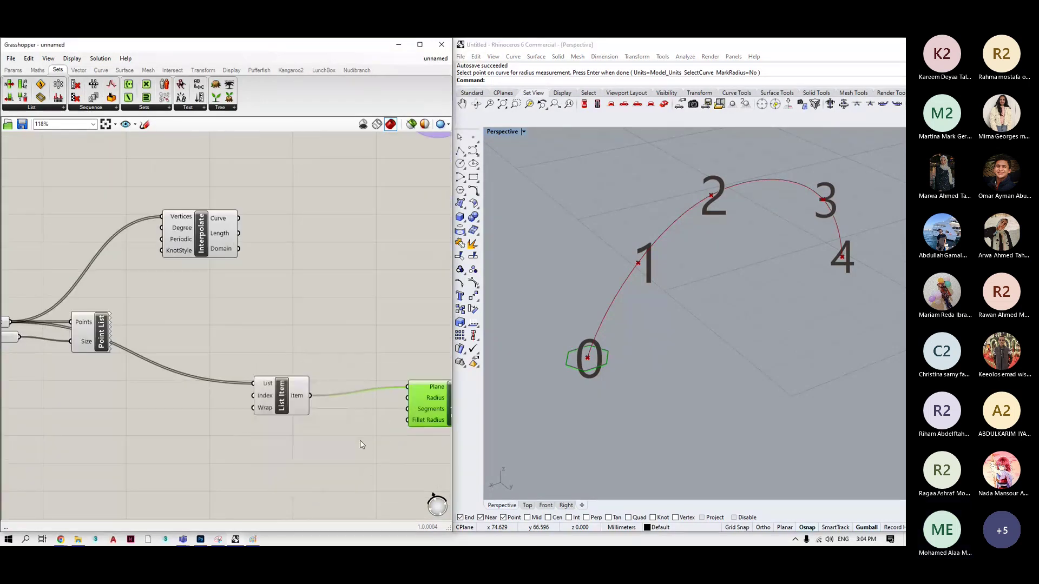
pyautogui.moveTo(426, 401); pyautogui.dragTo(391, 407)
pyautogui.click(195, 414)
pyautogui.moveTo(179, 414); pyautogui.dragTo(146, 404)
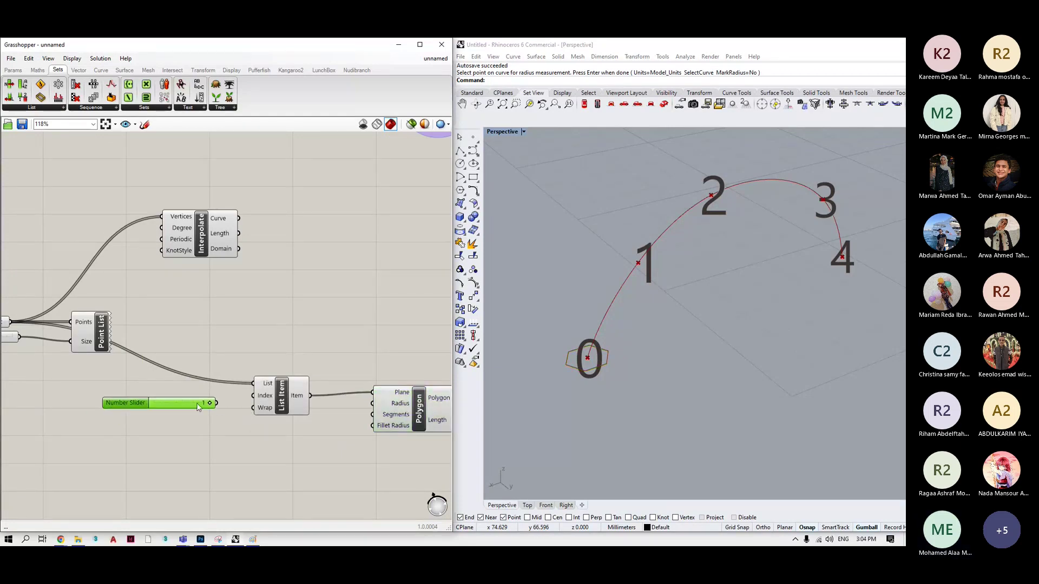
pyautogui.press('Delete')
# Add a number slider with value 2 and connect it to the List Item's Index input.
pyautogui.doubleClick(144, 401)
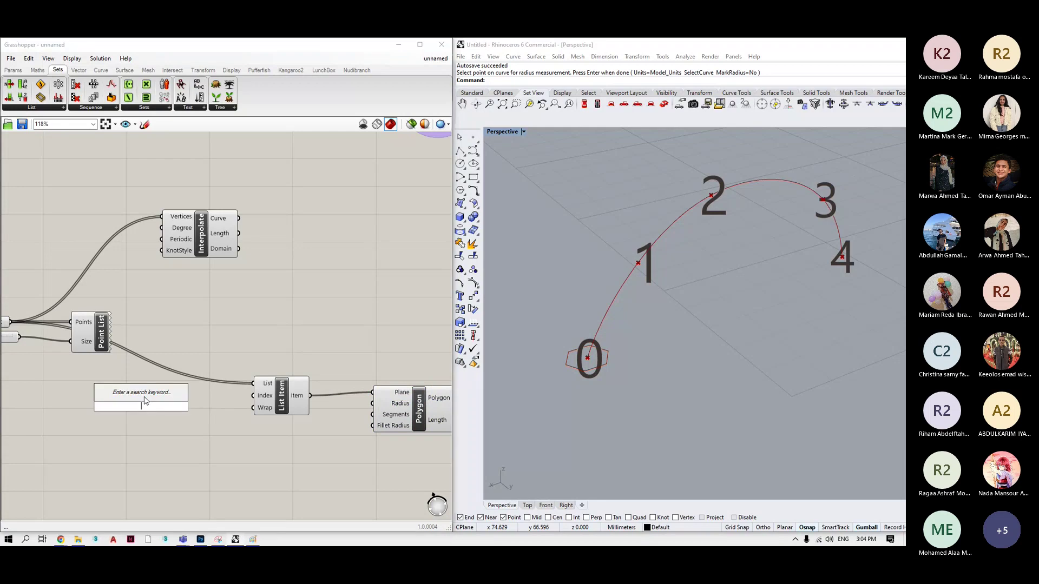
pyautogui.write('2')
pyautogui.press('Return')
pyautogui.moveTo(199, 406); pyautogui.dragTo(253, 396)
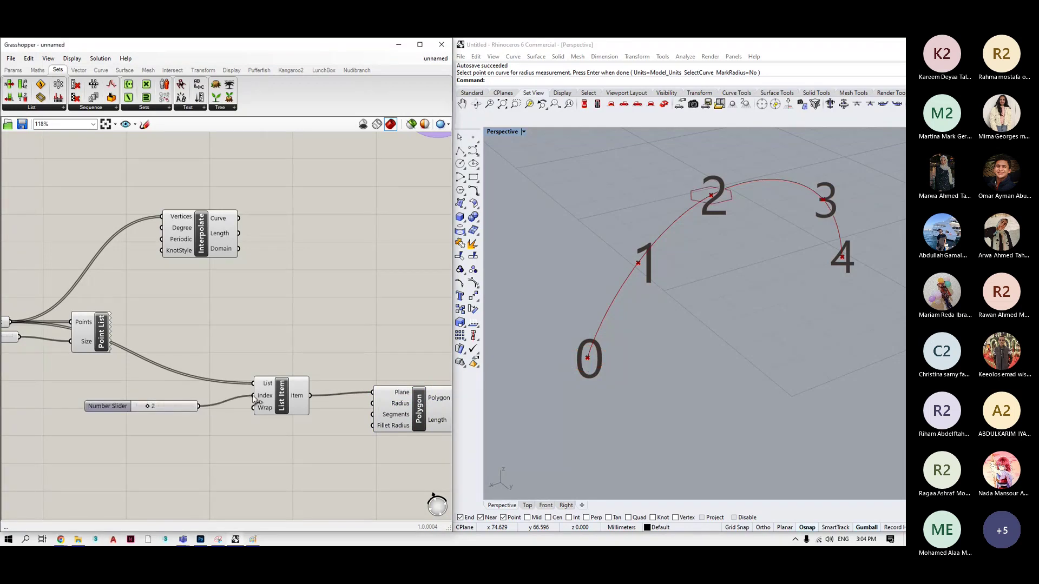
pyautogui.scroll(-2, 334, 328)
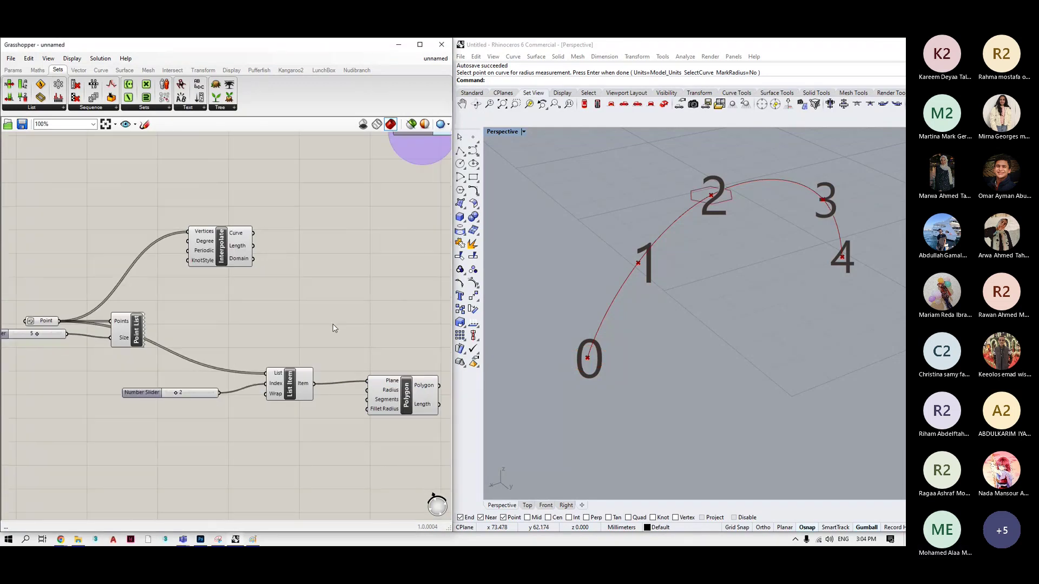
# Duplicate the index slider, List Item and Polygon components below the originals with their connections kept.
pyautogui.scroll(-3, 334, 327)
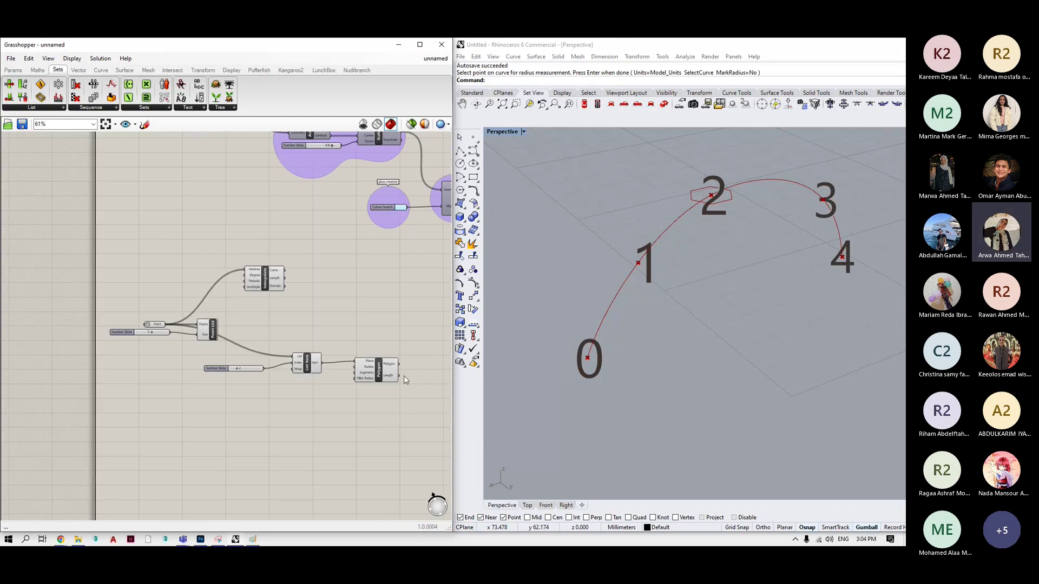
pyautogui.doubleClick(314, 412)
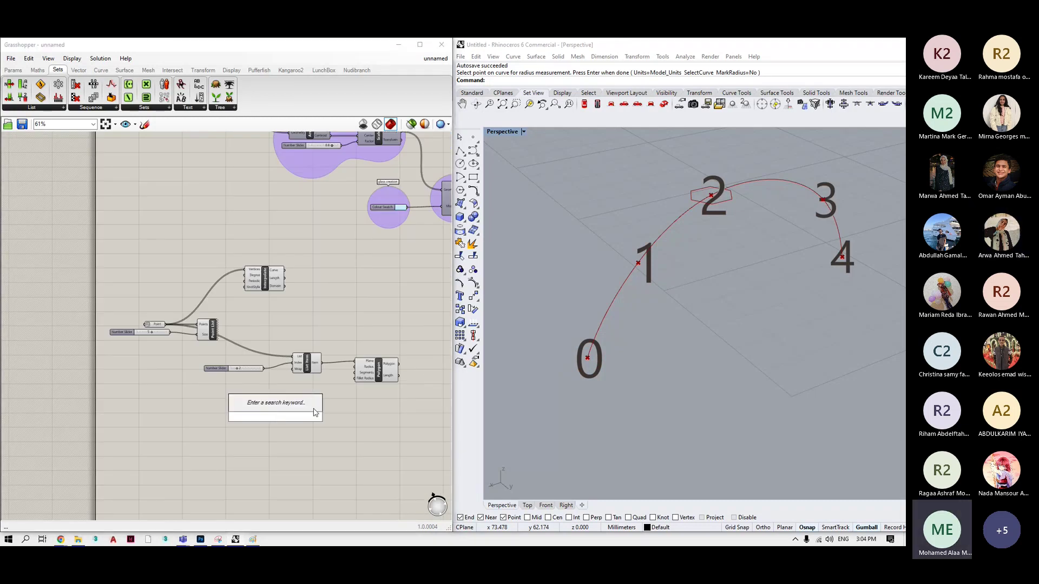
pyautogui.moveTo(402, 323); pyautogui.dragTo(262, 419)
pyautogui.keyDown('alt'); pyautogui.moveTo(308, 367); pyautogui.dragTo(301, 437); pyautogui.keyUp('alt')
pyautogui.click(258, 442)
pyautogui.moveTo(400, 423); pyautogui.dragTo(337, 455)
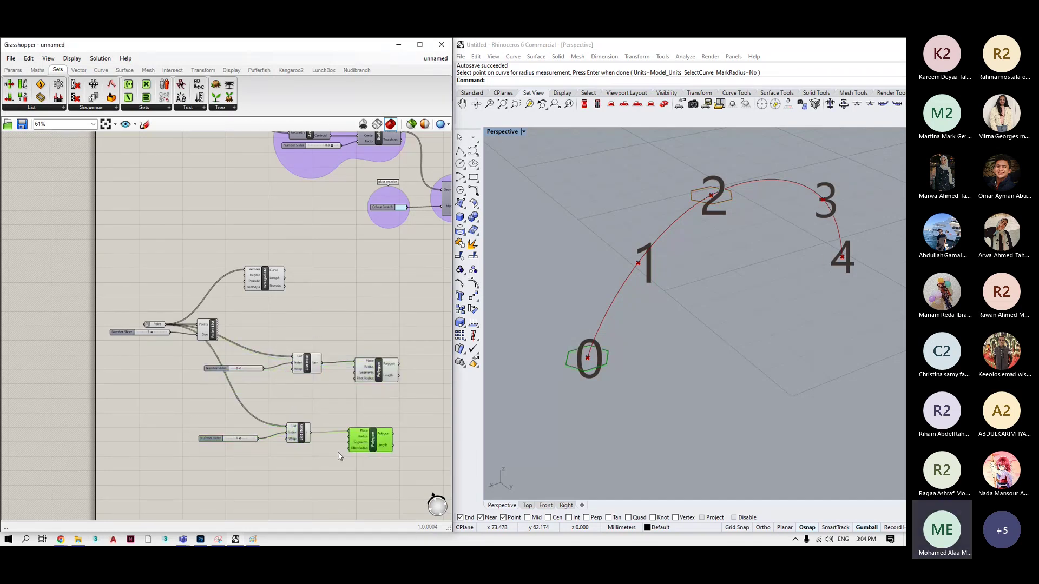
# Add a number slider with value 3 and connect it to the copied Polygon's Radius input.
pyautogui.doubleClick(312, 465)
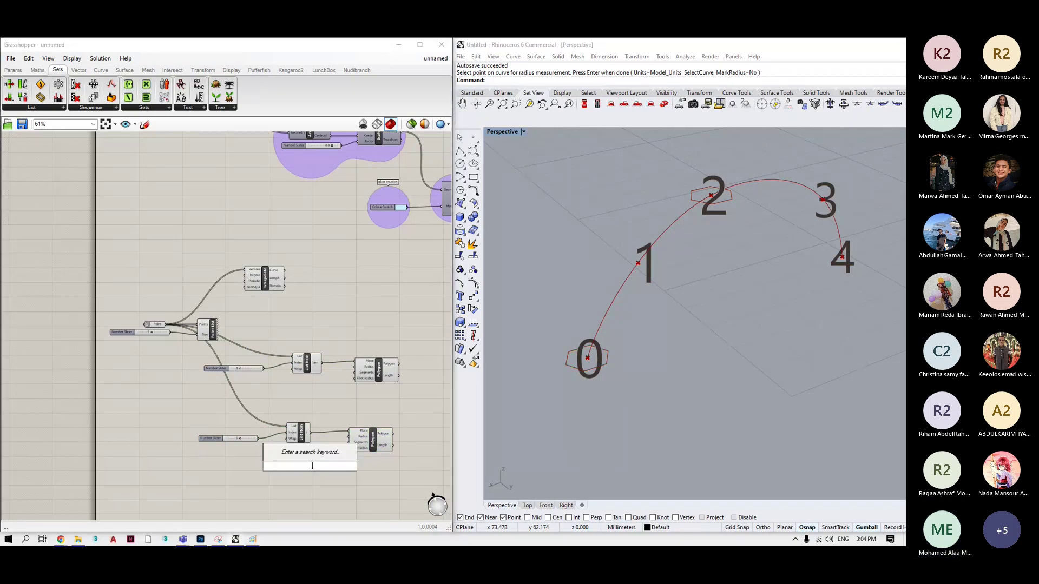
pyautogui.write('3')
pyautogui.press('Return')
pyautogui.scroll(4, 312, 465)
pyautogui.moveTo(358, 467); pyautogui.dragTo(374, 422)
# Set the copied List Item's index slider to 3 and connect the radius slider to the copied Polygon's Segments input as well.
pyautogui.moveTo(166, 415); pyautogui.dragTo(155, 415)
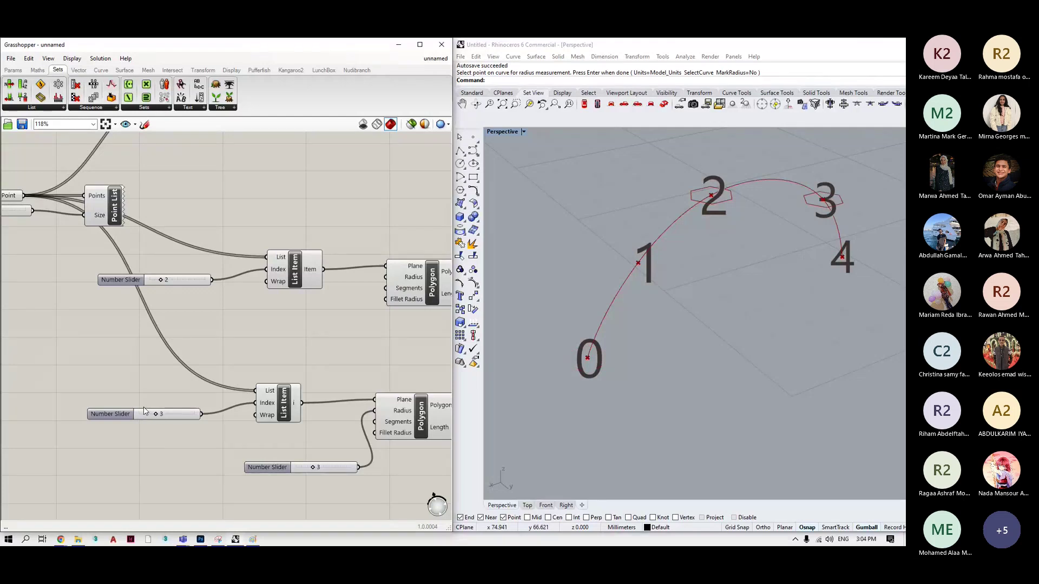
pyautogui.click(421, 419)
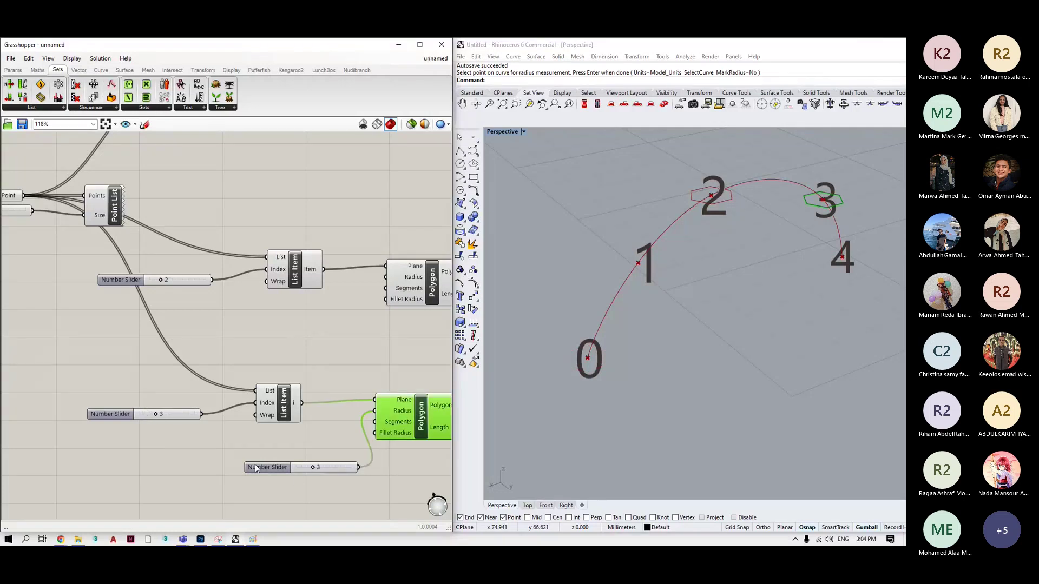
pyautogui.scroll(-2, 372, 431)
pyautogui.scroll(2, 371, 431)
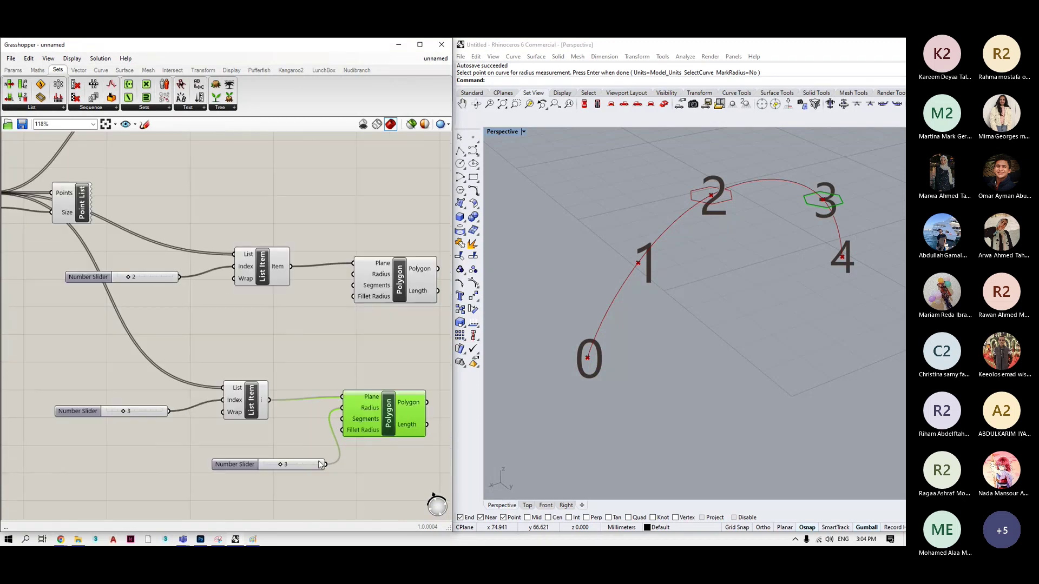
pyautogui.moveTo(327, 463); pyautogui.dragTo(326, 463)
pyautogui.moveTo(739, 291)
pyautogui.mouseDown(button='right')
pyautogui.moveTo(725, 288)
pyautogui.moveTo(730, 277)
pyautogui.moveTo(668, 317)
pyautogui.moveTo(564, 313)
pyautogui.moveTo(648, 316)
pyautogui.mouseUp(button='right')
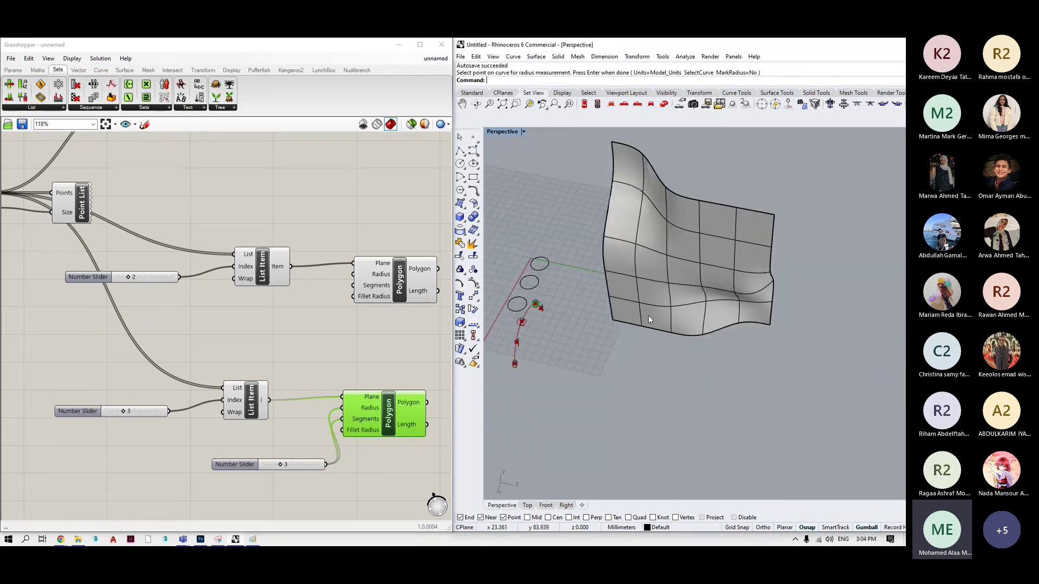
pyautogui.scroll(8, 498, 326)
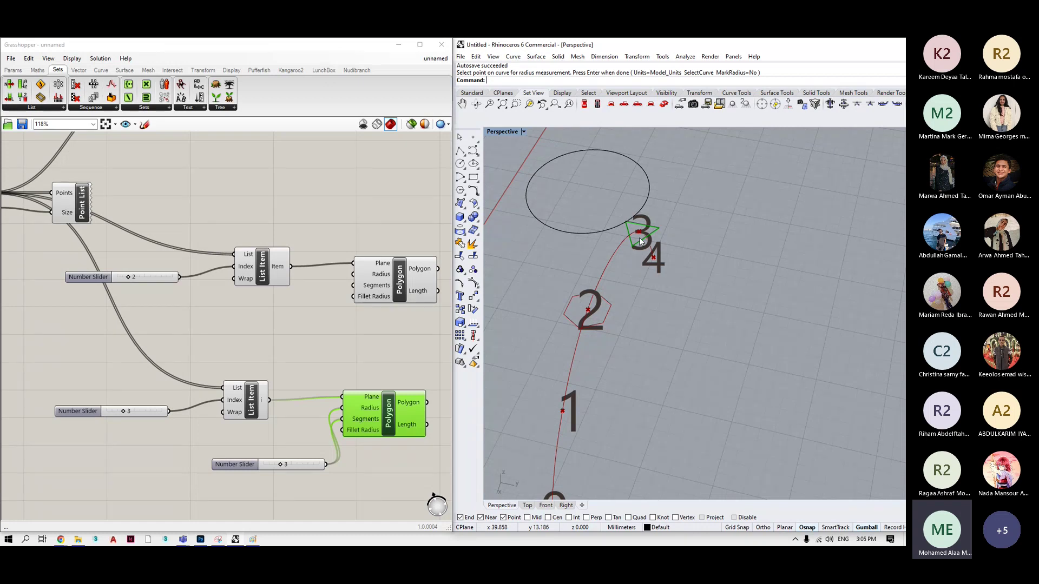
# Delete the whole numbered-points demonstration, including the Point, Interpolate, List Item and Polygon components with their sliders.
pyautogui.scroll(-3, 336, 271)
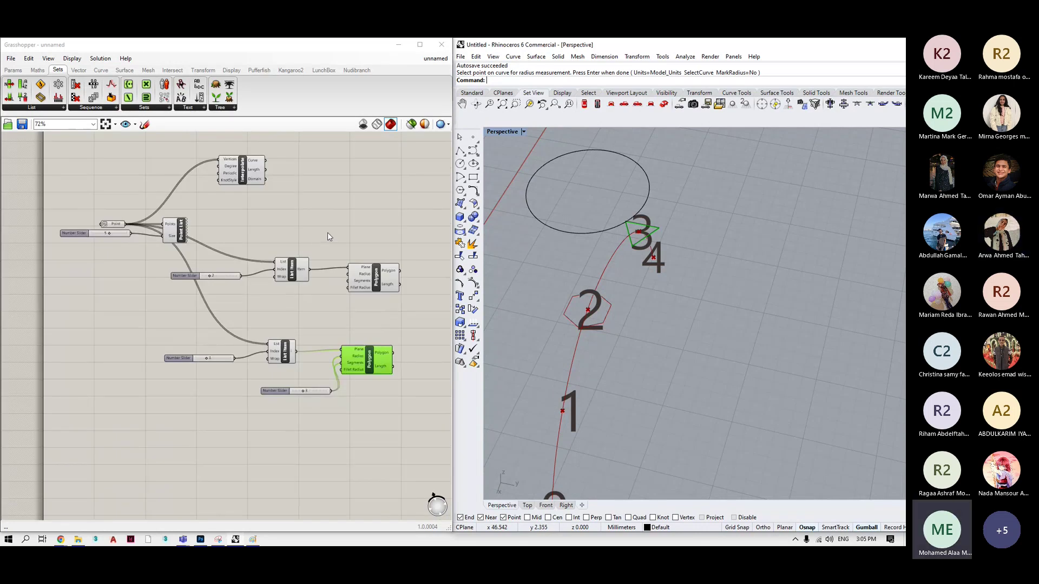
pyautogui.scroll(-3, 327, 232)
pyautogui.click(377, 201)
pyautogui.moveTo(381, 190); pyautogui.dragTo(168, 378)
pyautogui.press('Delete')
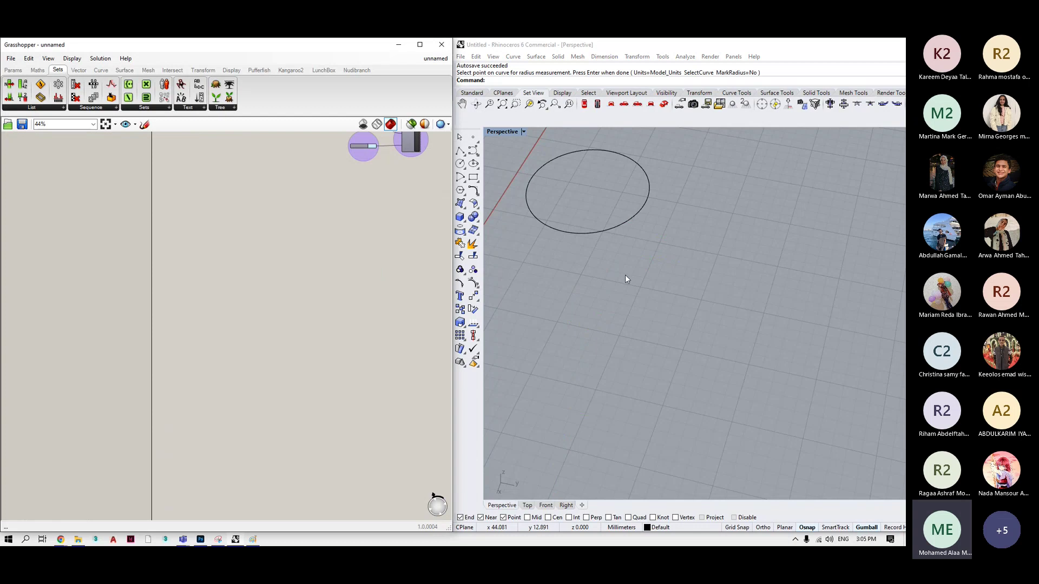
# Switch to Photoshop to review the data tree Roles list, and return to Rhino and Grasshopper.
pyautogui.moveTo(625, 275); pyautogui.dragTo(677, 270, button='right')
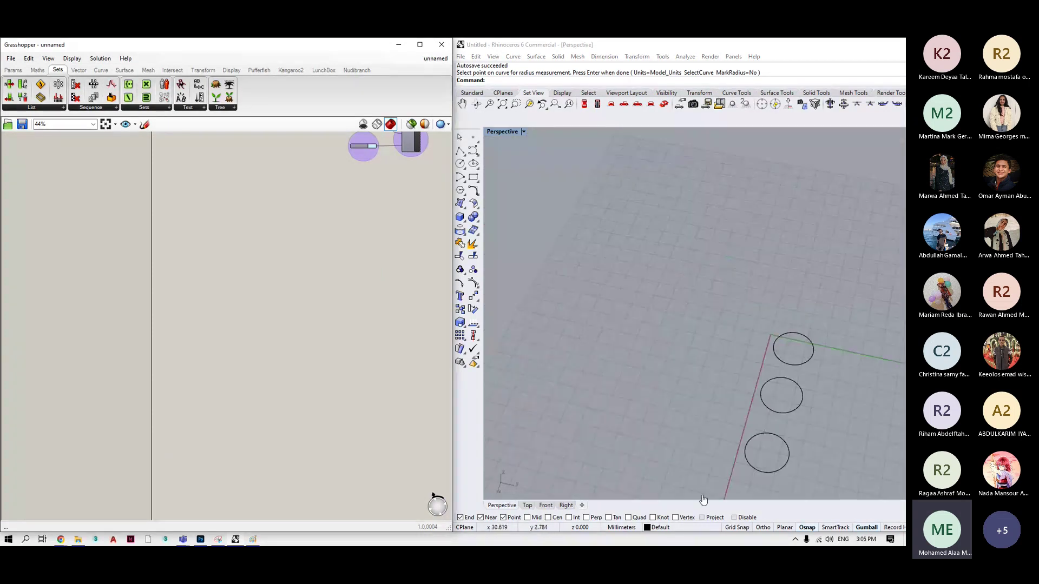
pyautogui.click(201, 539)
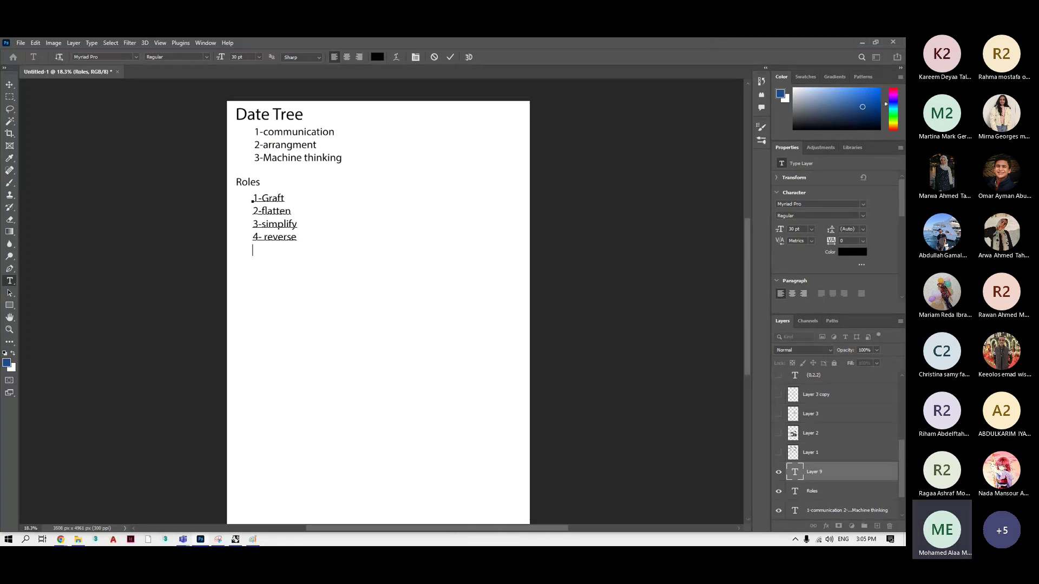
pyautogui.click(860, 41)
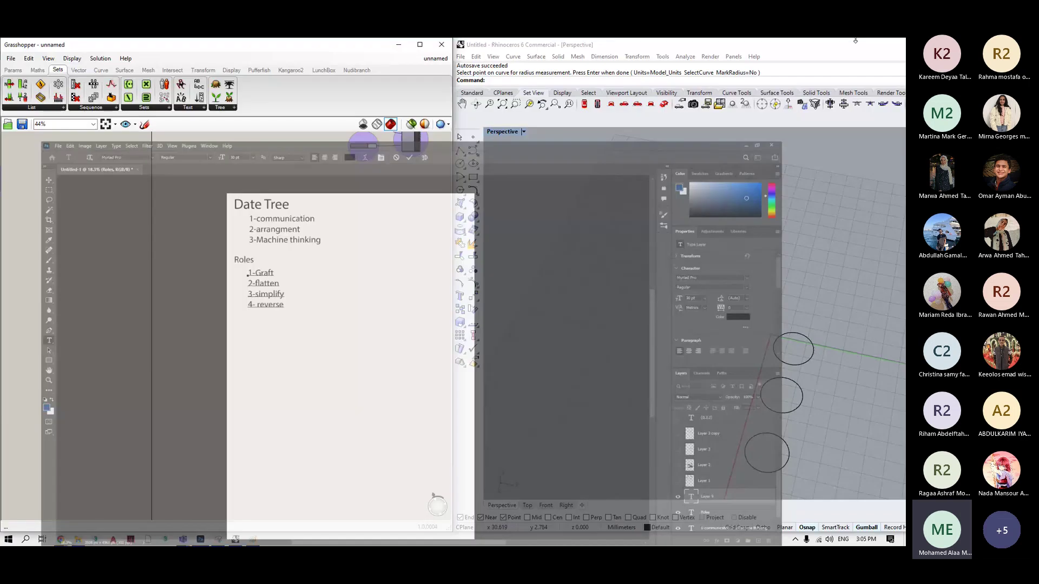
# Draw a flat box on the construction plane beside the three circles in the Perspective view.
pyautogui.scroll(-3, 574, 232)
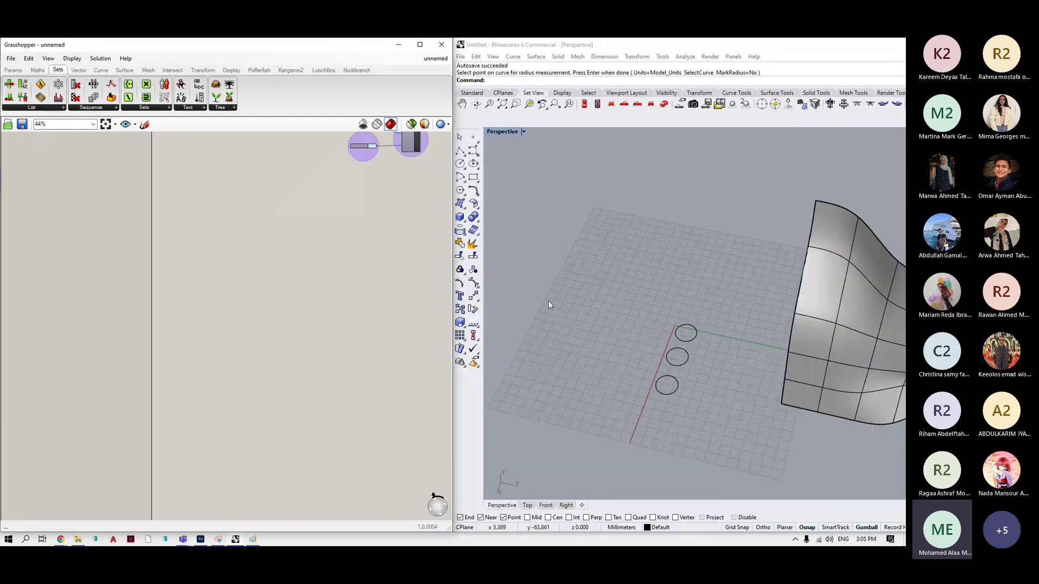
pyautogui.click(460, 216)
pyautogui.scroll(2, 565, 354)
pyautogui.click(674, 307)
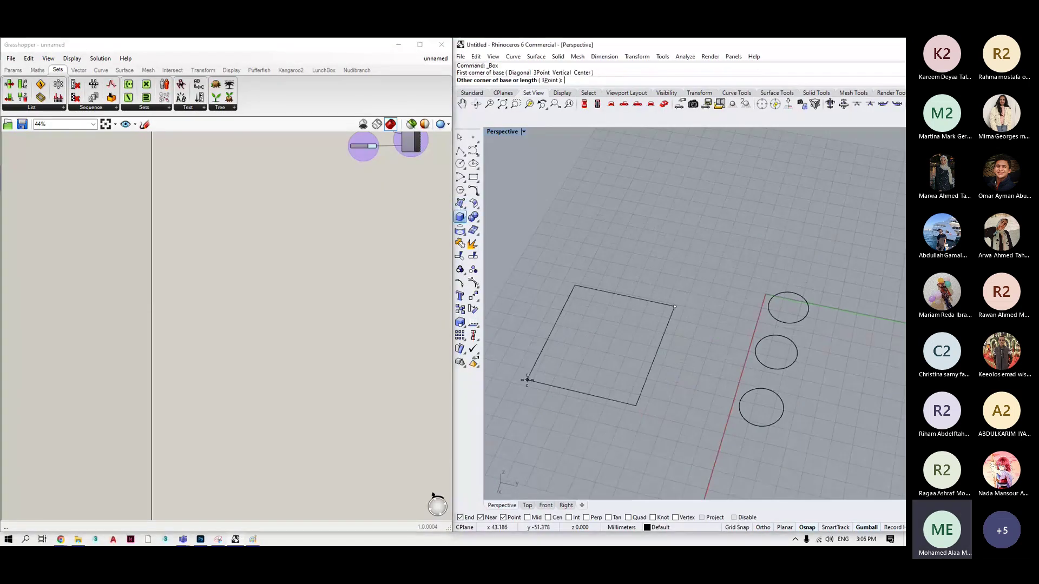
pyautogui.click(522, 362)
pyautogui.click(560, 332)
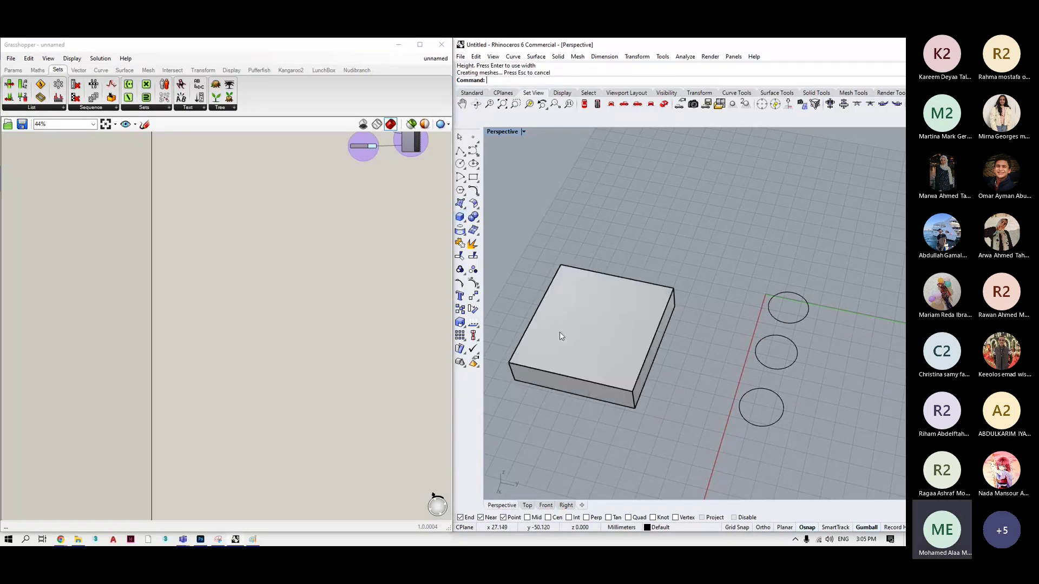
# Duplicate the box vertically three times to form an evenly spaced stack of four boxes.
pyautogui.scroll(-3, 573, 351)
pyautogui.click(575, 357)
pyautogui.scroll(2, 595, 341)
pyautogui.click(622, 327)
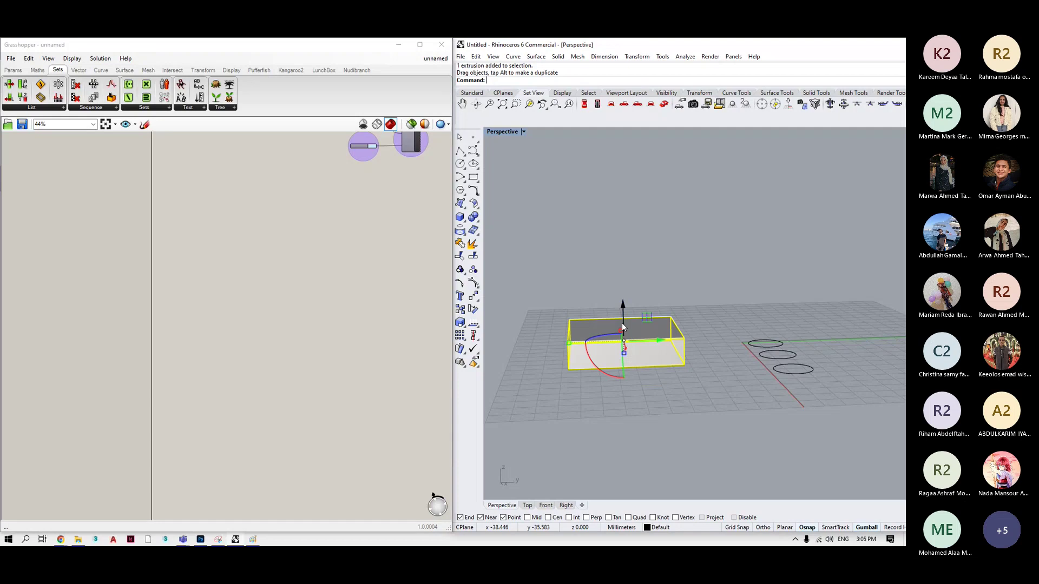
pyautogui.moveTo(622, 322); pyautogui.dragTo(622, 288)
pyautogui.keyDown('alt'); pyautogui.moveTo(622, 287); pyautogui.dragTo(620, 209); pyautogui.keyUp('alt')
pyautogui.click(554, 335)
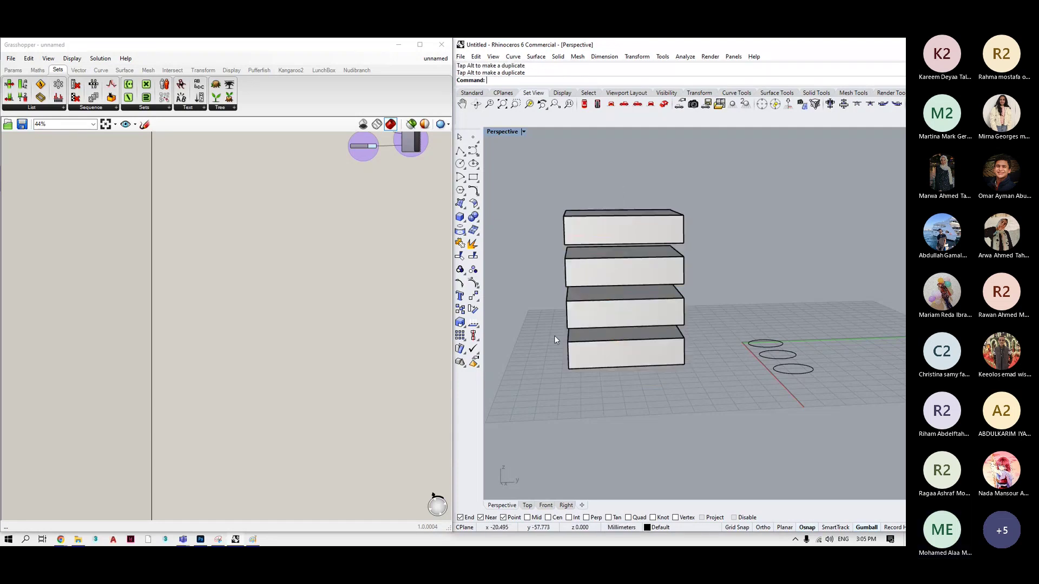
# Add a Brep parameter on the Grasshopper canvas and reference the four stacked boxes from bottom to top.
pyautogui.scroll(-1, 232, 285)
pyautogui.doubleClick(237, 272)
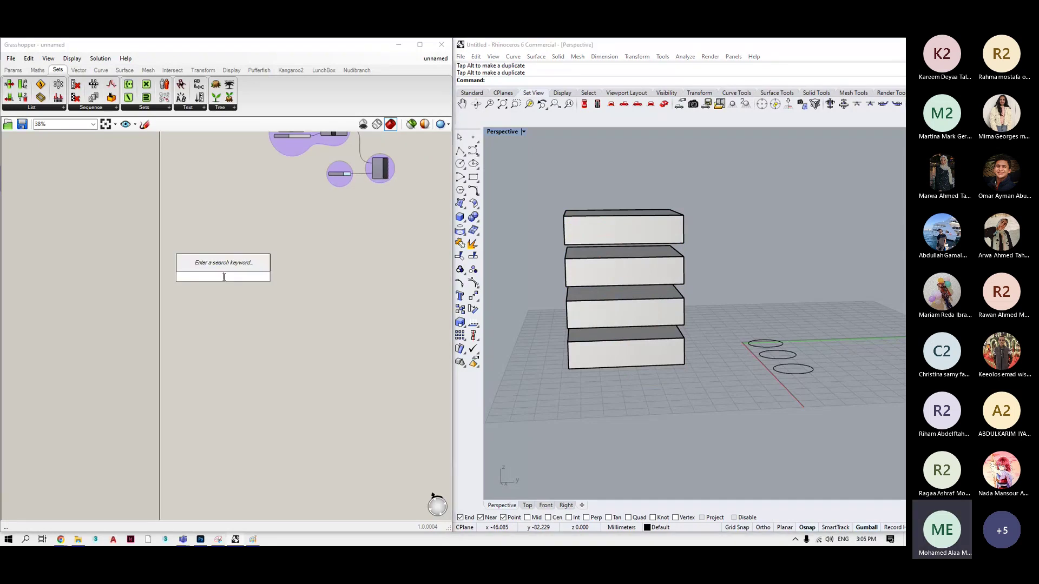
pyautogui.write('bre')
pyautogui.press('Up')
pyautogui.press('Return')
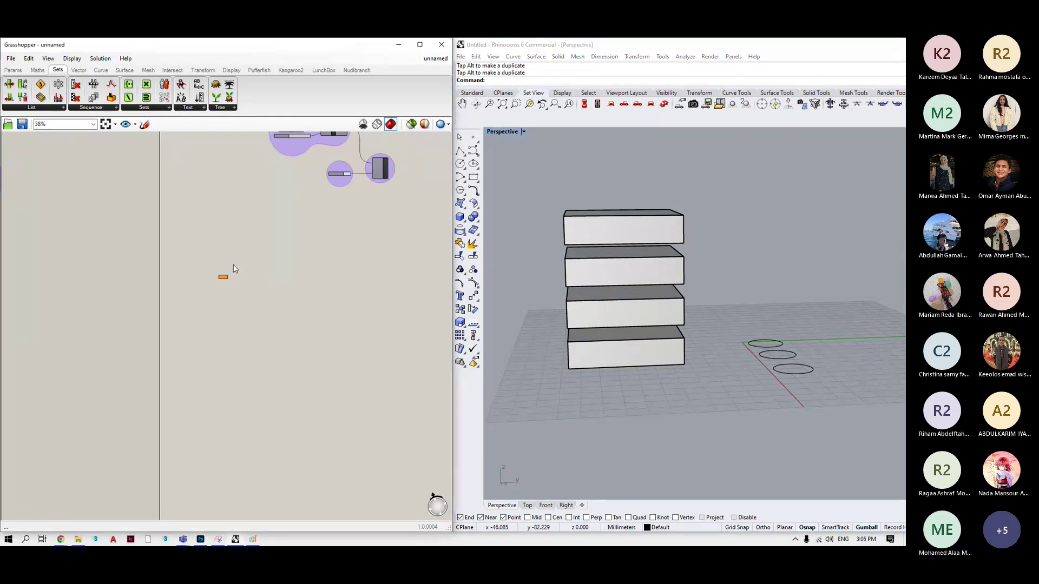
pyautogui.rightClick(223, 278)
pyautogui.click(262, 406)
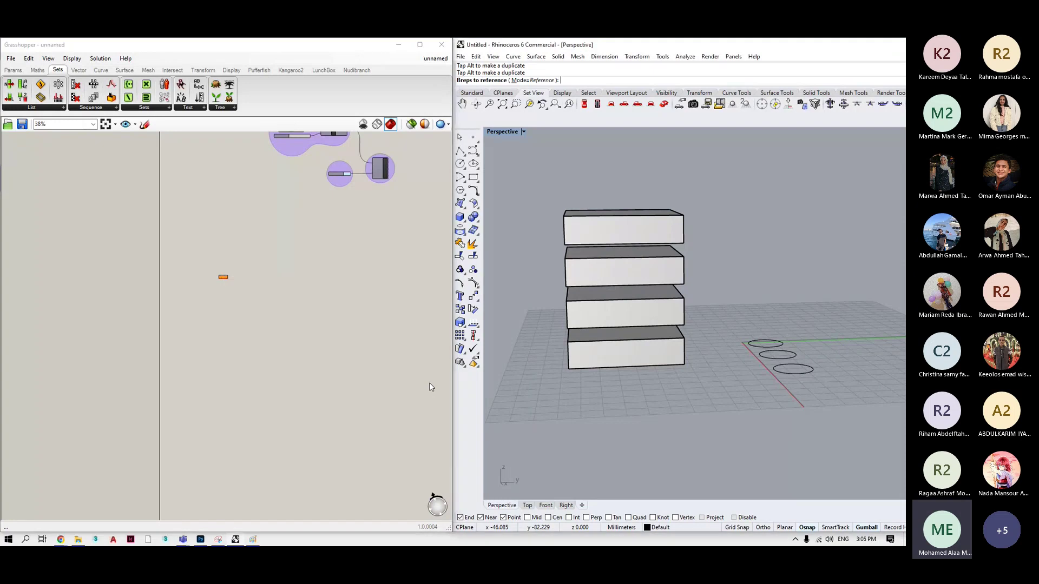
pyautogui.click(599, 361)
pyautogui.click(622, 311)
pyautogui.click(628, 268)
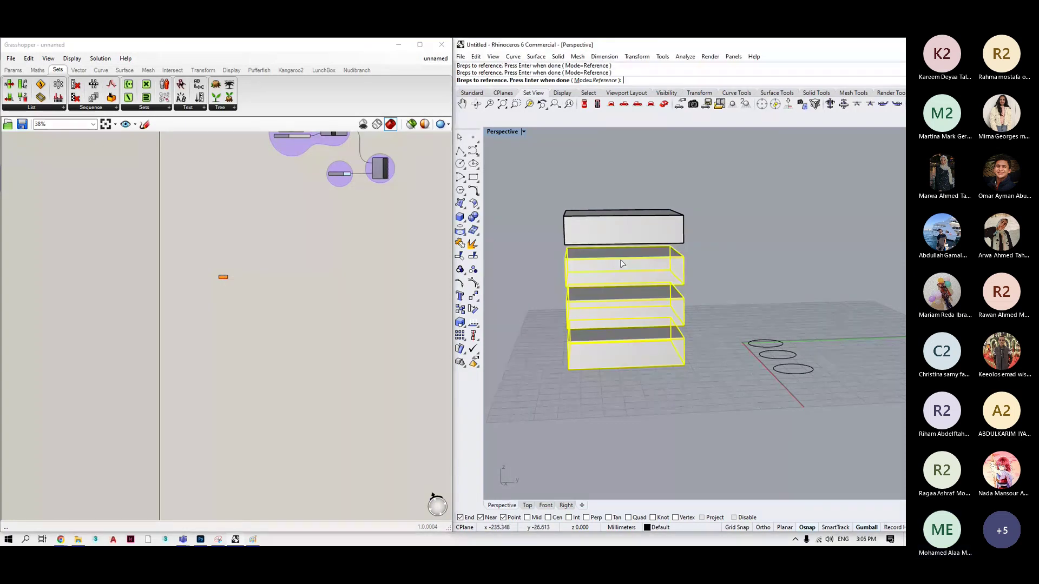
pyautogui.click(635, 239)
pyautogui.press('Return')
# Hide the four original boxes in Rhino, leaving only their Grasshopper preview.
pyautogui.moveTo(693, 166); pyautogui.dragTo(582, 476)
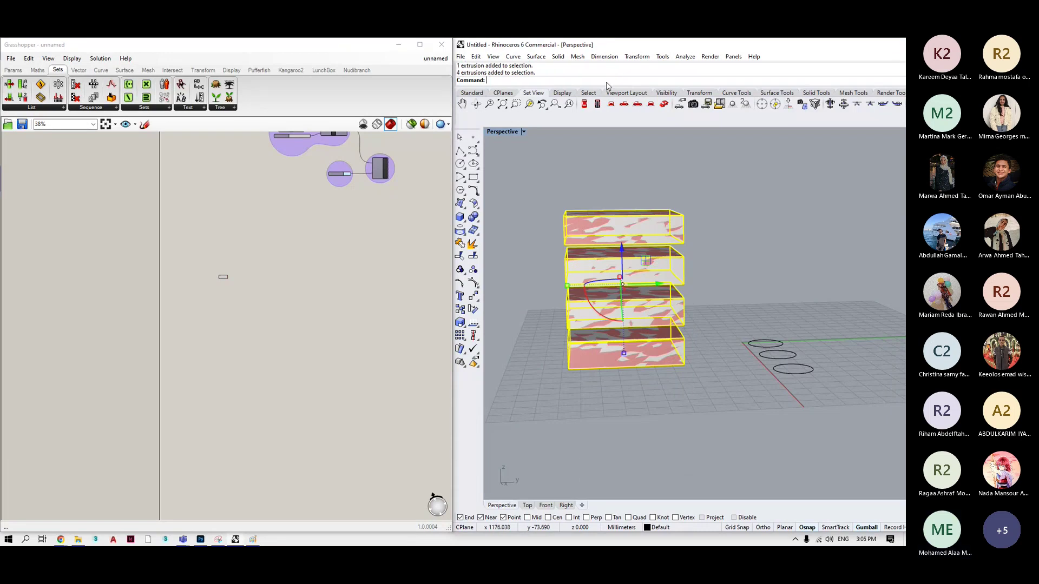
pyautogui.write('Hidew')
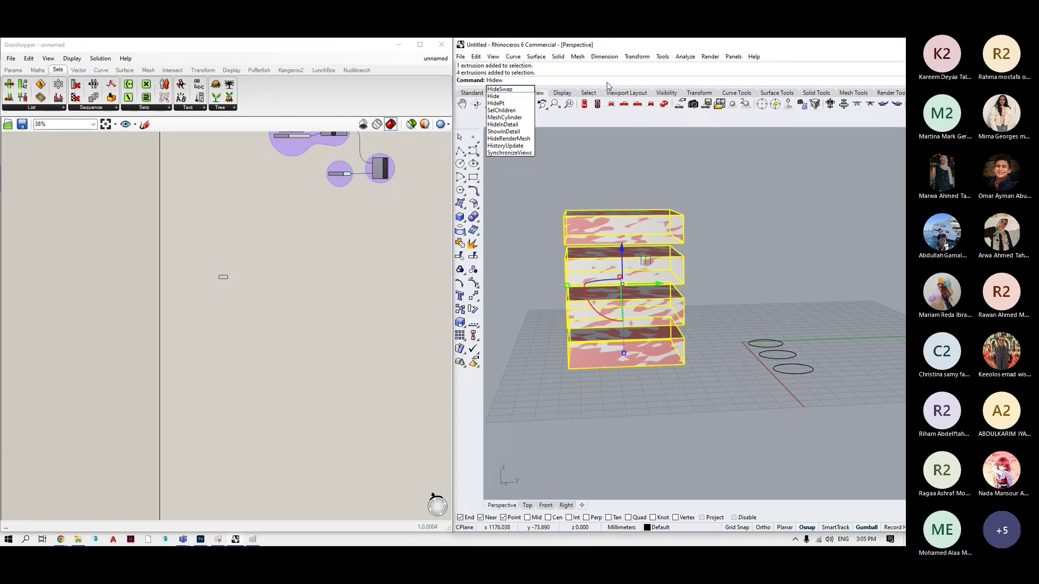
pyautogui.press('BackSpace')
pyautogui.press('Return')
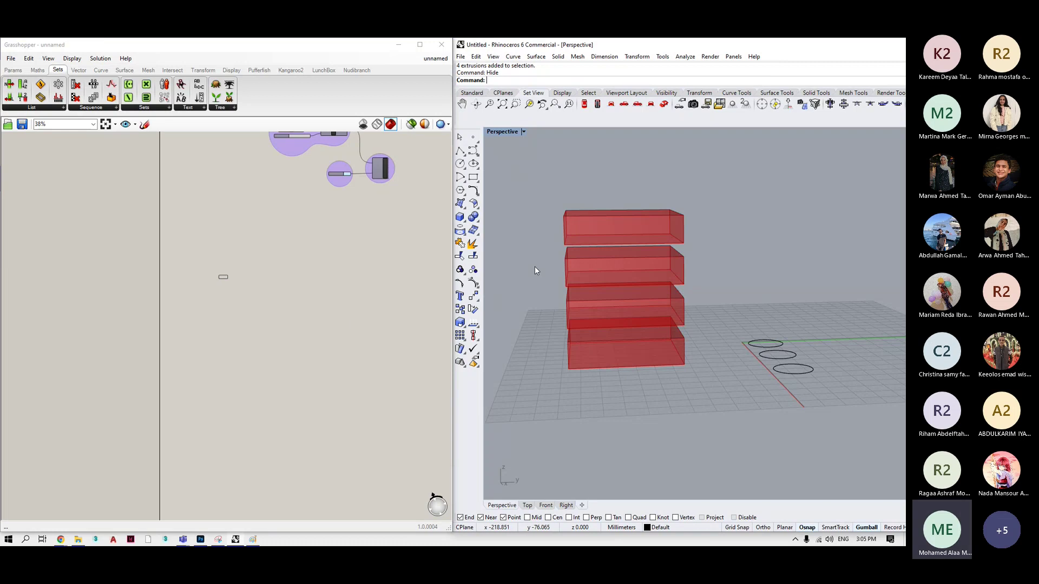
# Add a Deconstruct Brep component and feed it the referenced boxes from the Brep parameter.
pyautogui.moveTo(584, 350); pyautogui.dragTo(519, 335, button='right')
pyautogui.scroll(5, 228, 277)
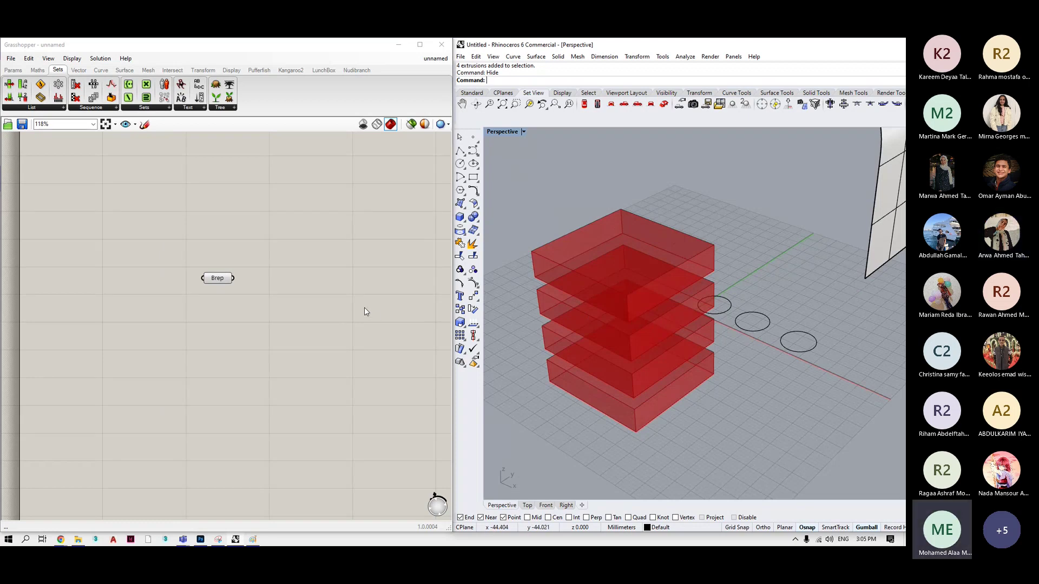
pyautogui.doubleClick(285, 280)
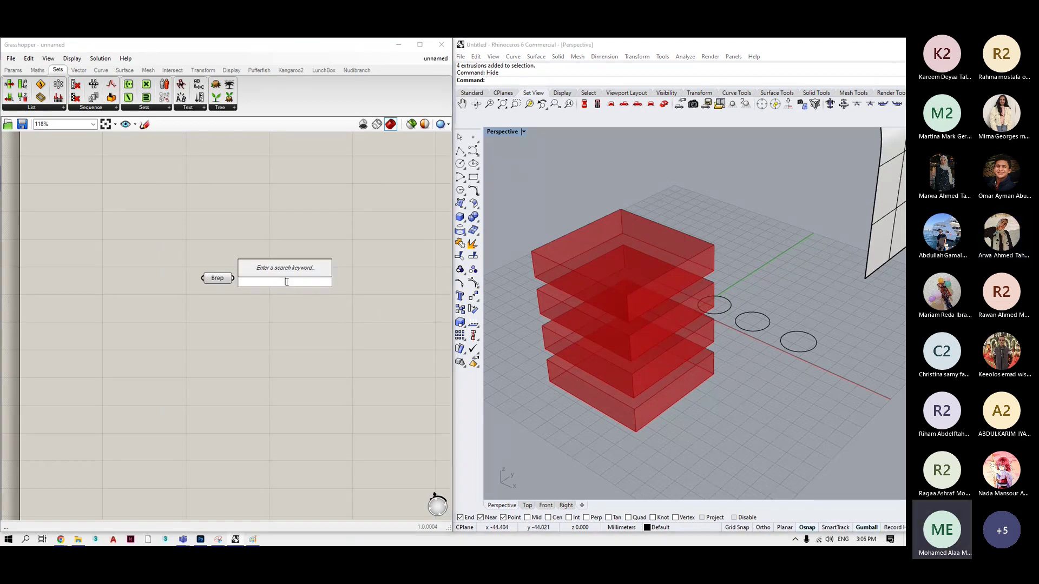
pyautogui.click(349, 269)
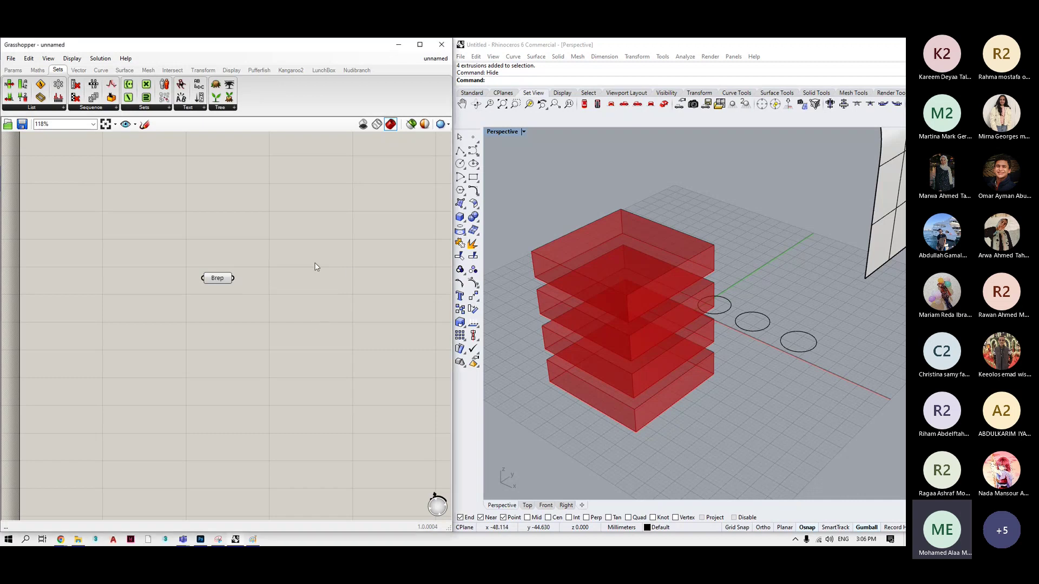
pyautogui.doubleClick(333, 292)
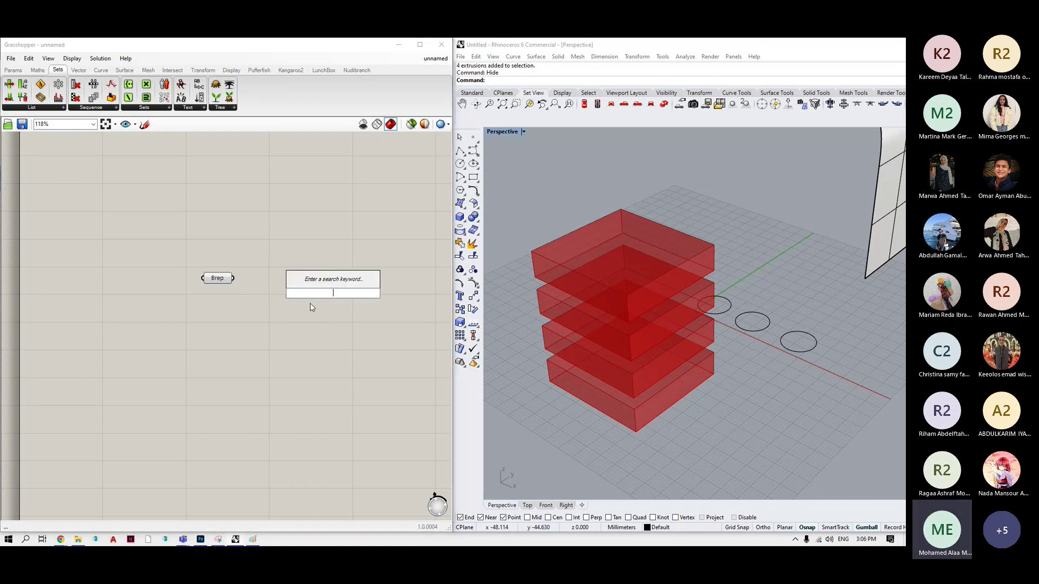
pyautogui.write('decon')
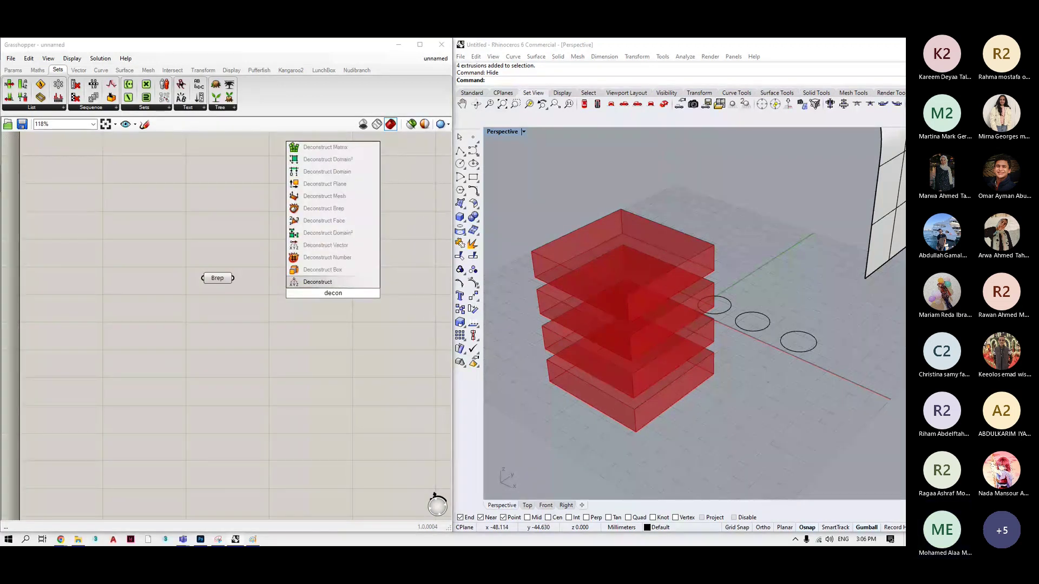
pyautogui.press('Up')
pyautogui.press('Up')
pyautogui.press('Up')
pyautogui.press('Up')
pyautogui.press('Up')
pyautogui.press('Up')
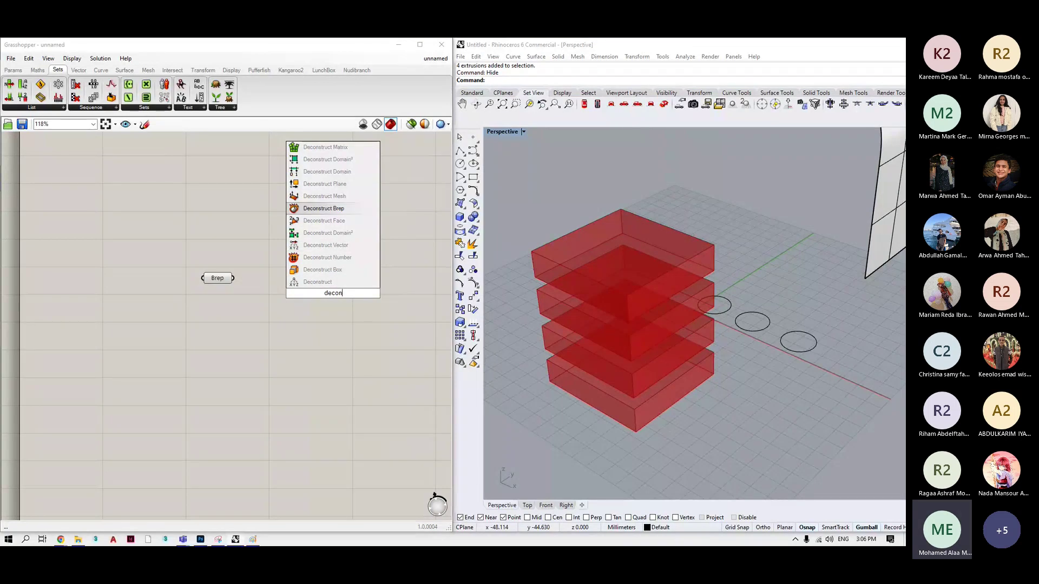
pyautogui.press('Return')
pyautogui.moveTo(232, 278); pyautogui.dragTo(301, 293)
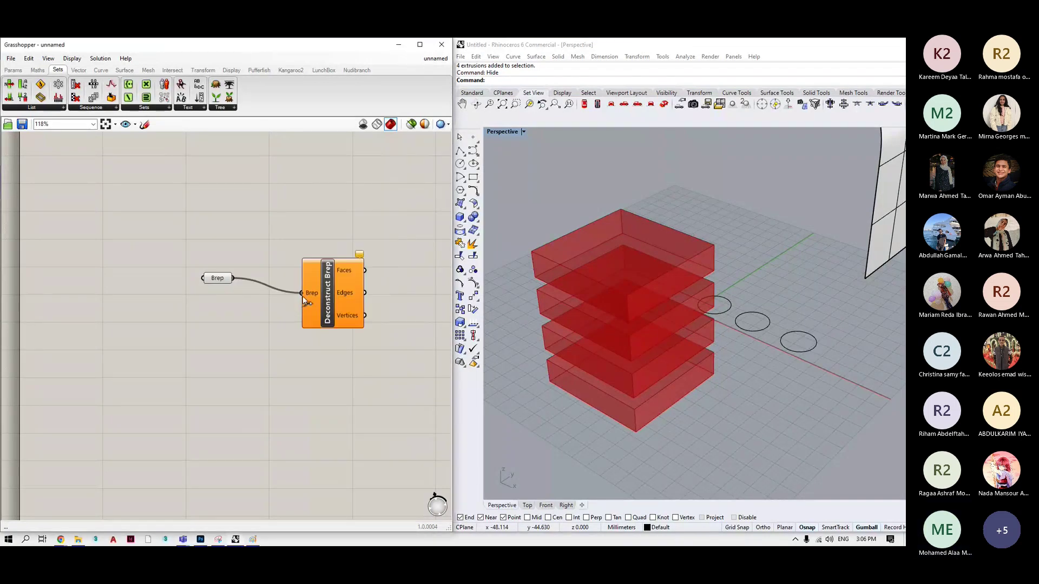
# Check the Deconstruct Brep outputs in the preview and move the component closer to level with the Brep parameter.
pyautogui.click(349, 294)
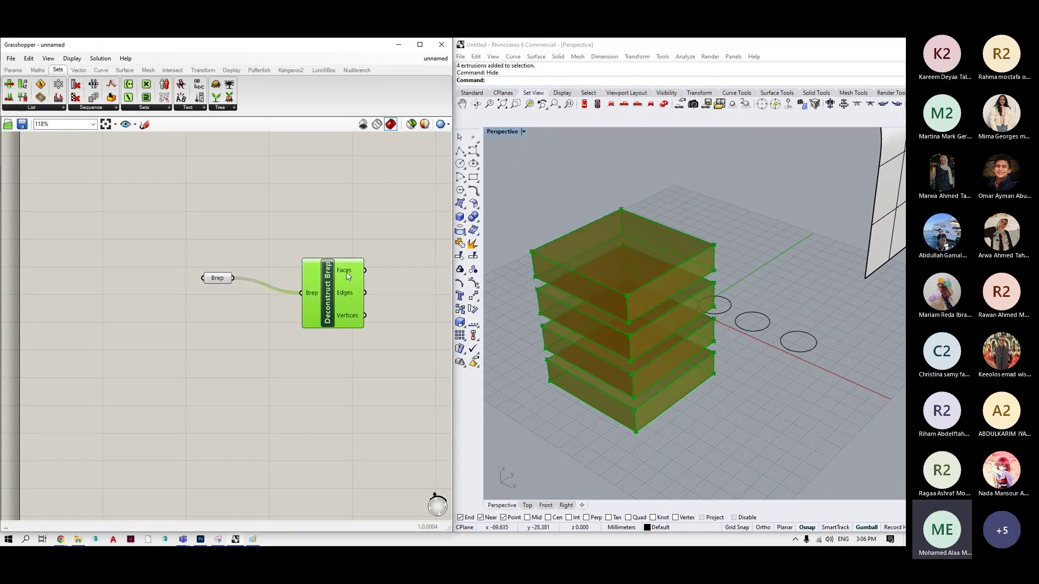
pyautogui.moveTo(346, 272)
pyautogui.click(378, 254)
pyautogui.moveTo(333, 295); pyautogui.dragTo(327, 280)
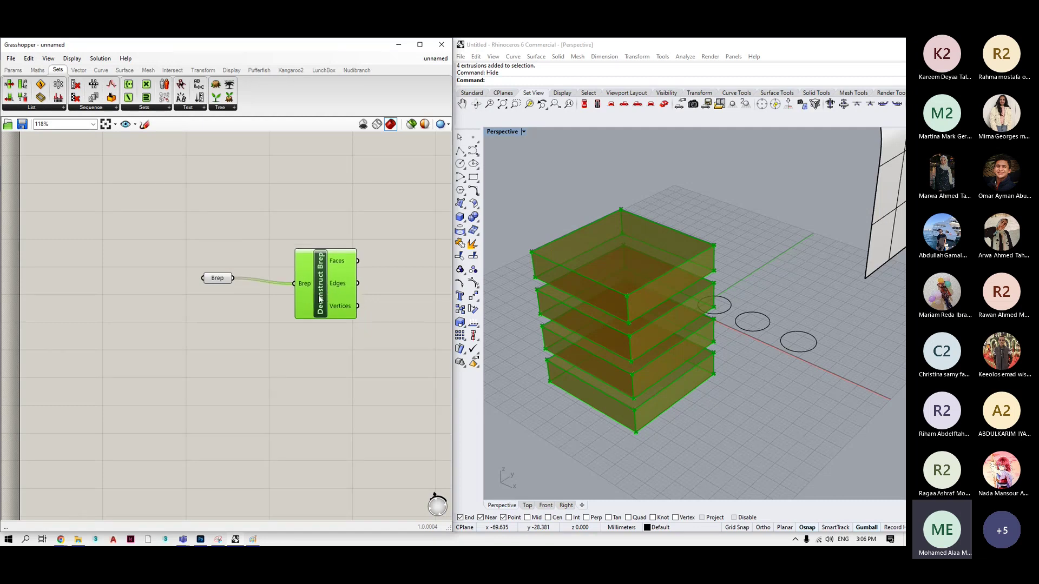
pyautogui.scroll(1, 357, 298)
pyautogui.click(357, 298)
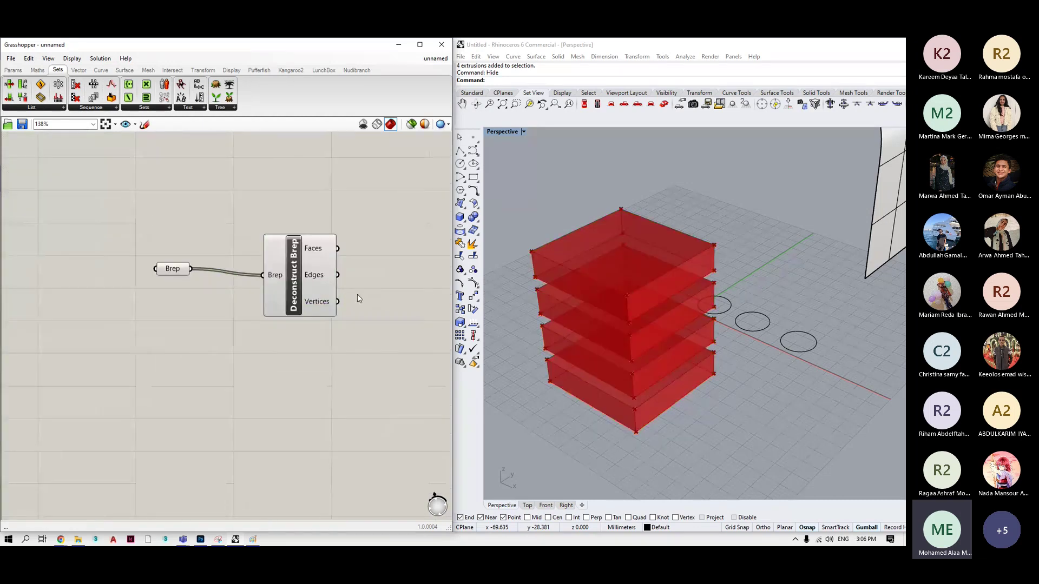
# Add a List Item component below Deconstruct Brep and connect the Faces output to its List input.
pyautogui.doubleClick(391, 342)
pyautogui.write('li')
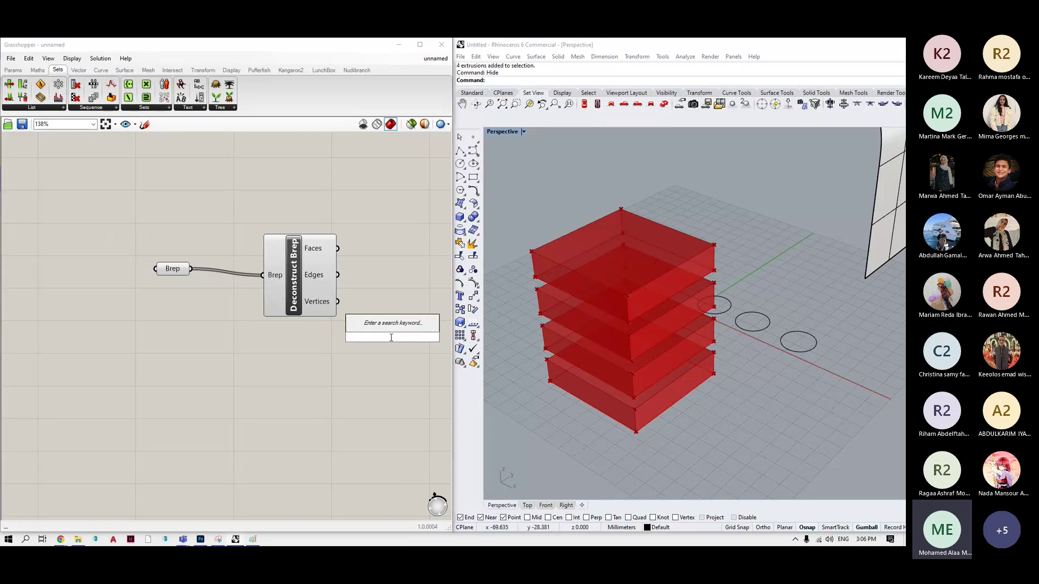
pyautogui.write('st')
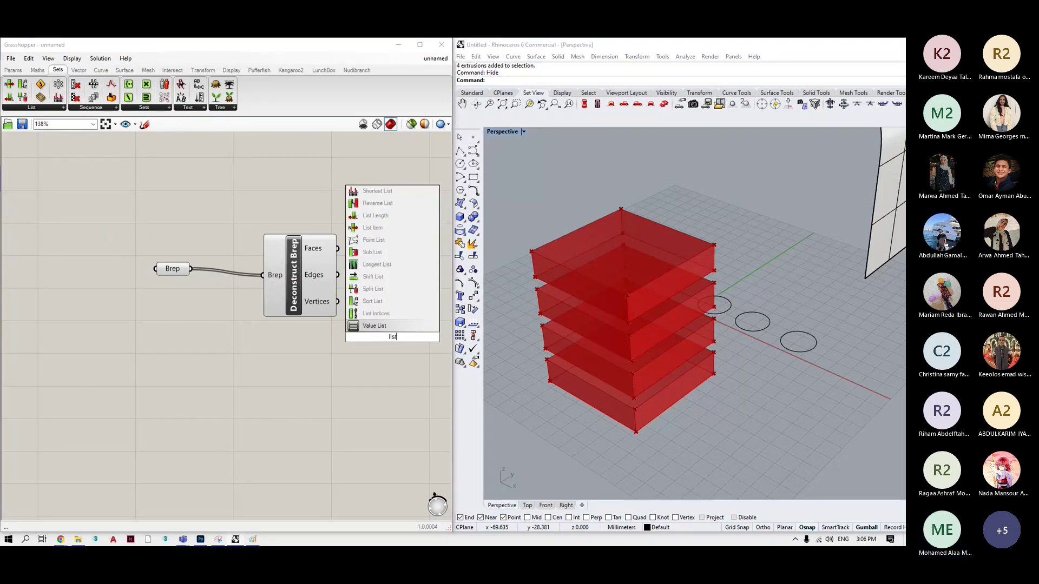
pyautogui.moveTo(403, 338); pyautogui.dragTo(431, 320)
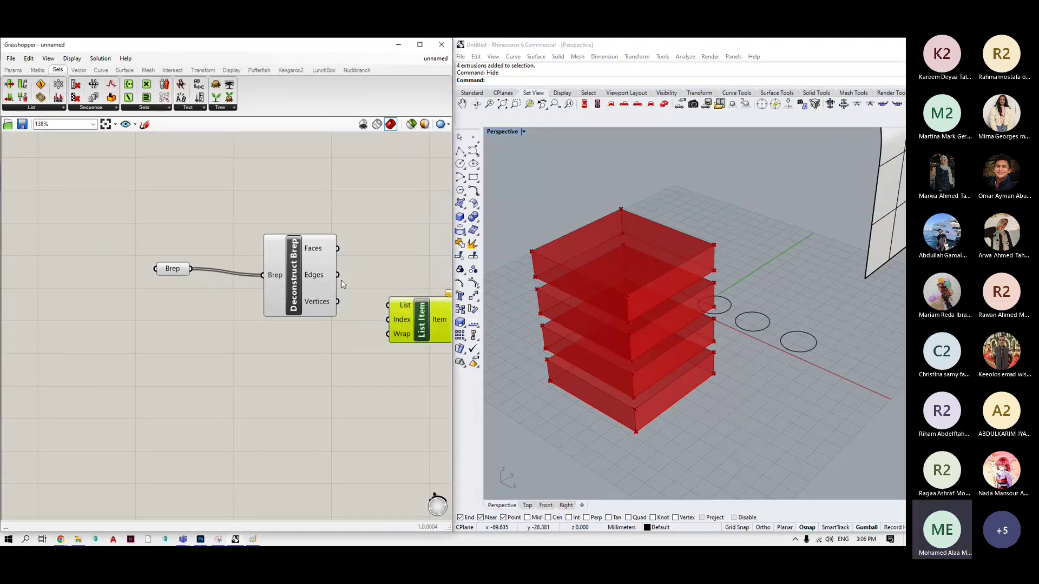
pyautogui.moveTo(337, 249); pyautogui.dragTo(429, 347)
pyautogui.click(326, 372)
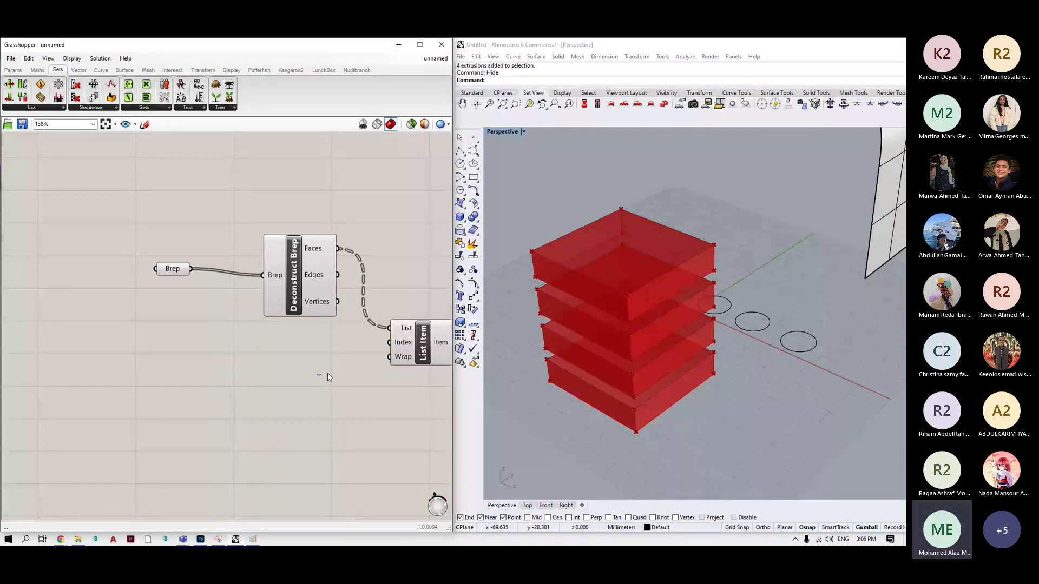
pyautogui.click(422, 343)
# Create a number slider with the value 6 and connect it to List Item's Index input.
pyautogui.doubleClick(308, 362)
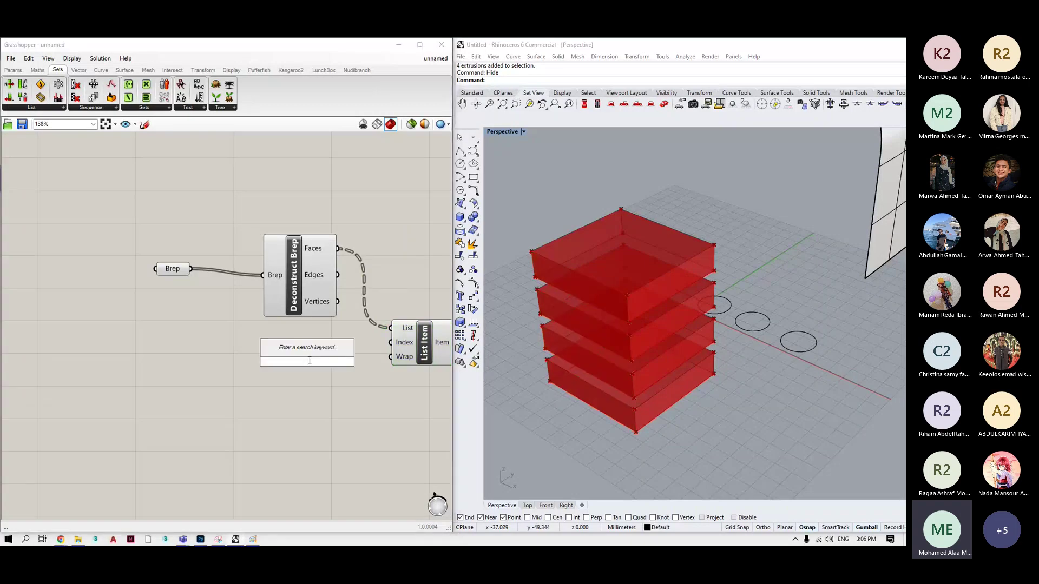
pyautogui.write('6')
pyautogui.press('Return')
pyautogui.moveTo(374, 361); pyautogui.dragTo(390, 342)
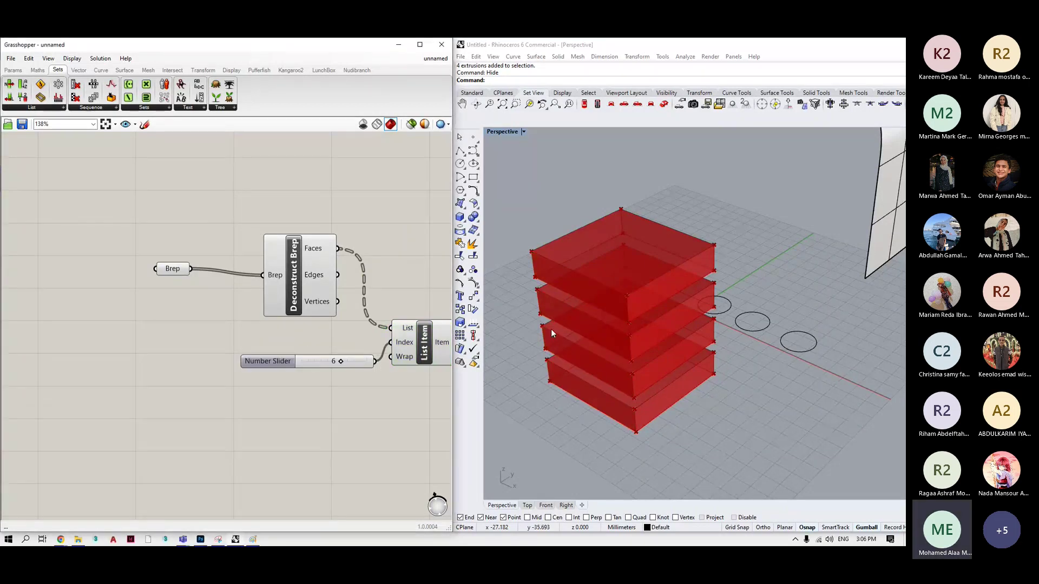
# Set the index slider to 4 to pick the bottom face of every box, checking the selection in the Perspective view.
pyautogui.moveTo(679, 353); pyautogui.dragTo(638, 232, button='right')
pyautogui.click(437, 343)
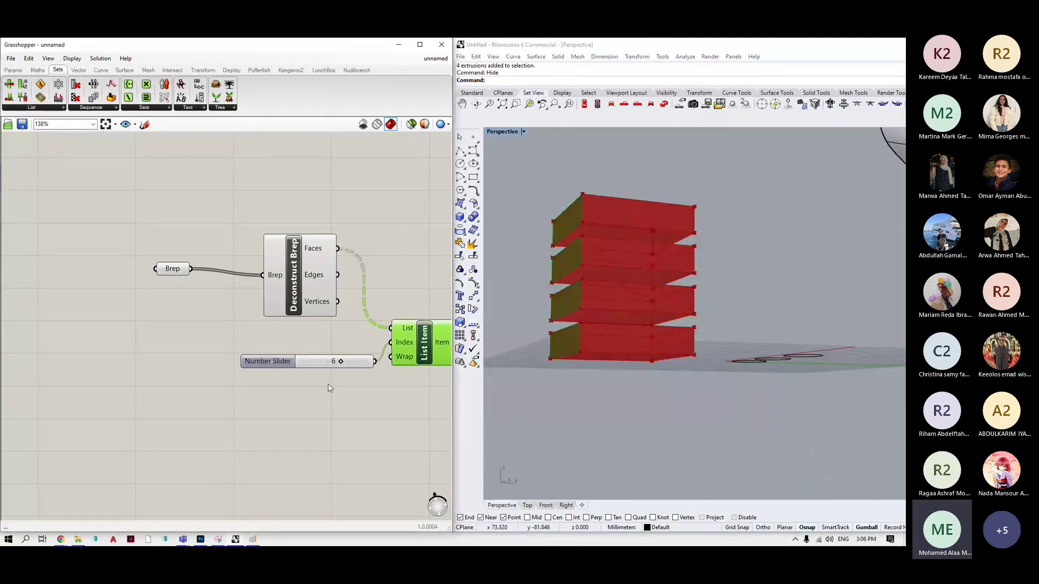
pyautogui.moveTo(348, 363); pyautogui.dragTo(329, 366)
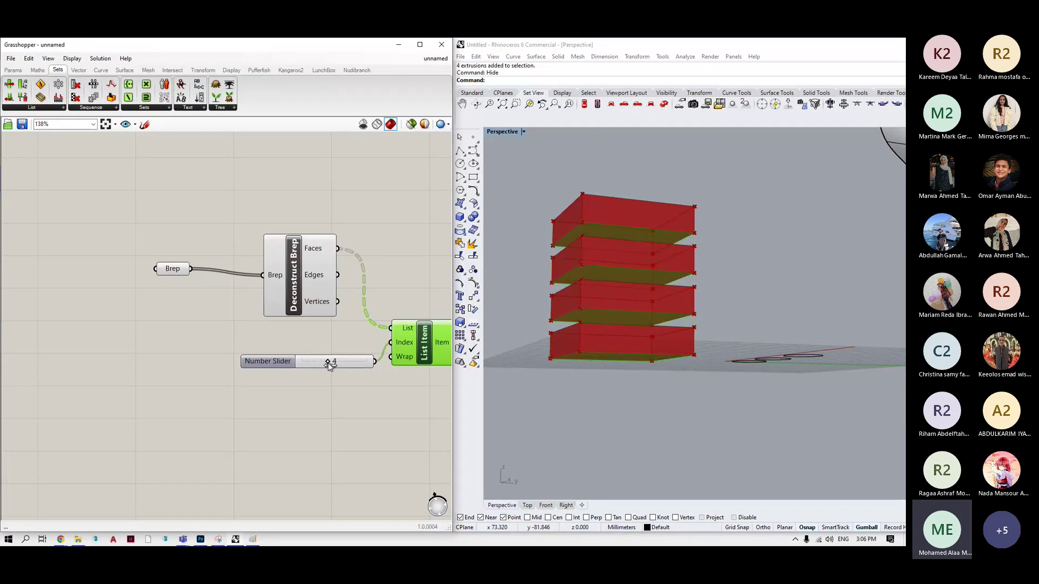
pyautogui.moveTo(329, 365); pyautogui.dragTo(289, 394, button='right')
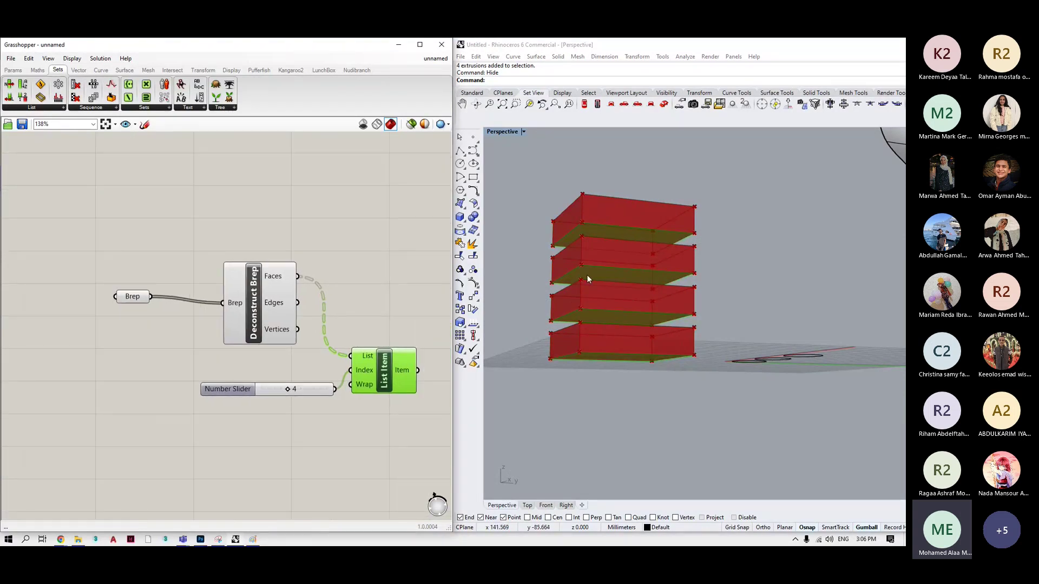
pyautogui.moveTo(586, 277); pyautogui.dragTo(698, 319, button='right')
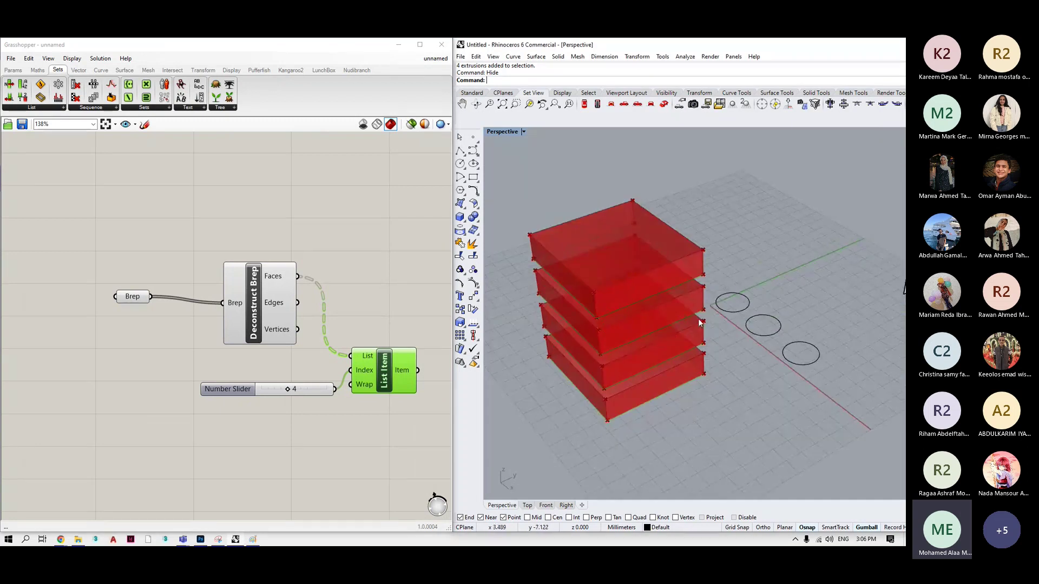
# Move the List Item component level with its index slider.
pyautogui.scroll(-3, 265, 377)
pyautogui.scroll(3, 353, 381)
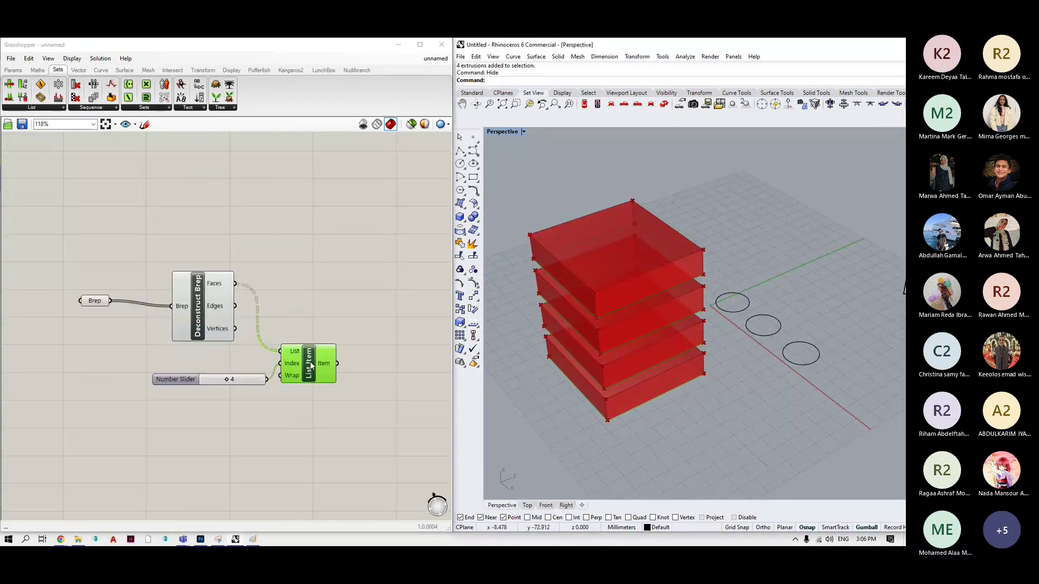
pyautogui.moveTo(316, 382); pyautogui.dragTo(315, 383)
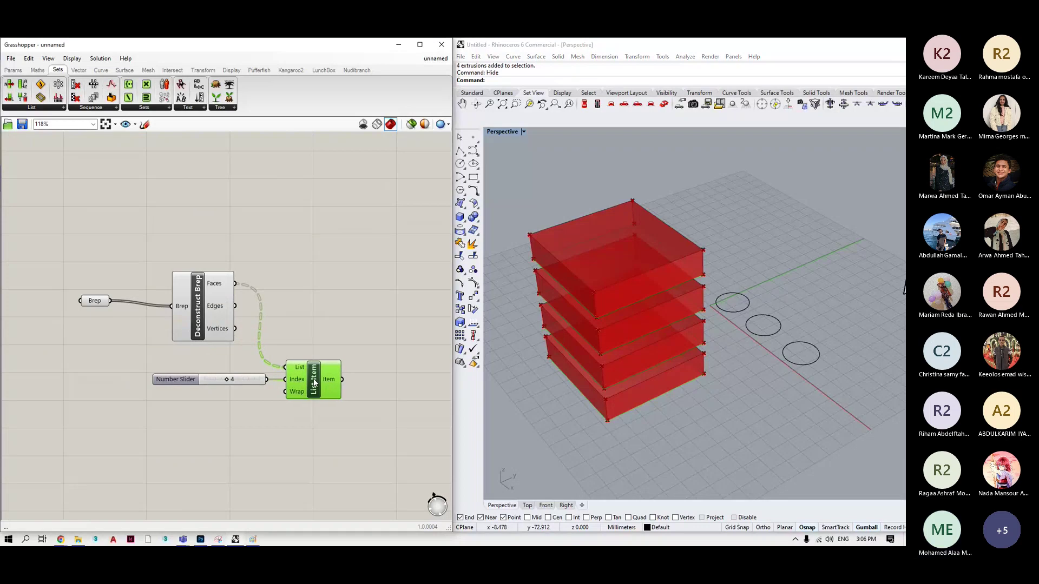
pyautogui.click(382, 383)
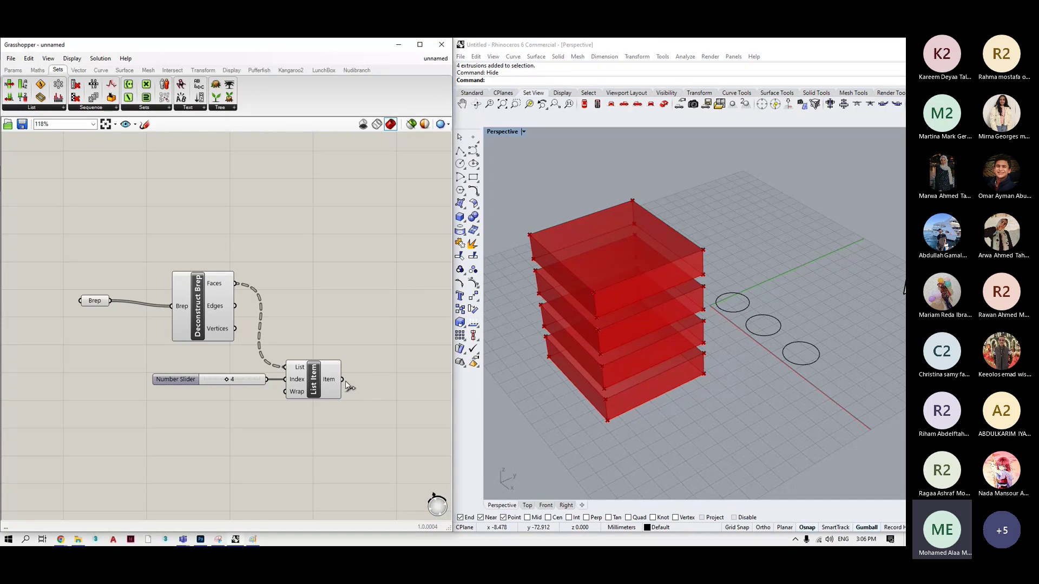
pyautogui.doubleClick(377, 385)
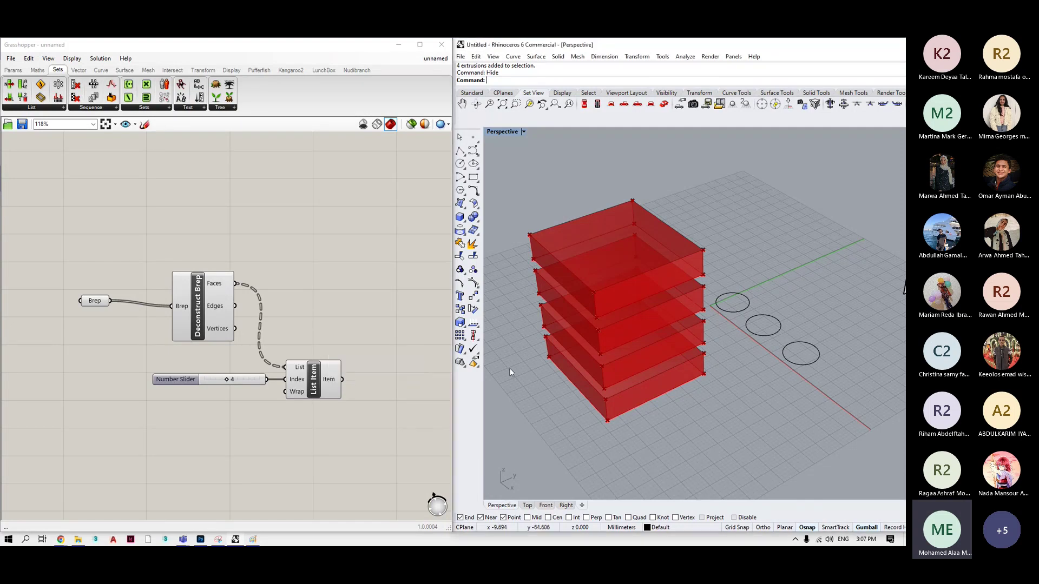
# Add a Curve parameter beside List Item and feed it from the Item output.
pyautogui.moveTo(508, 368); pyautogui.dragTo(662, 253, button='right')
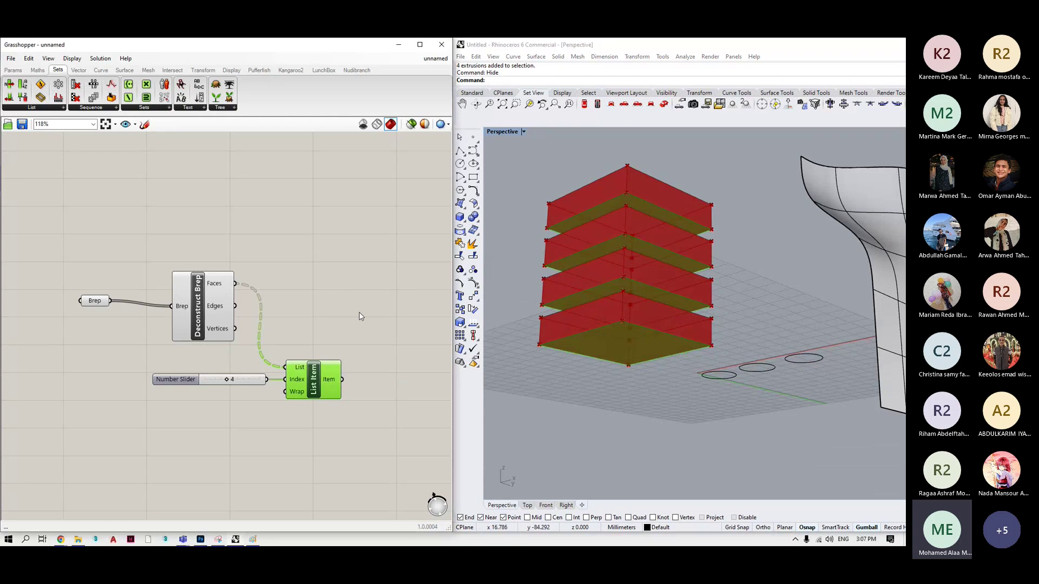
pyautogui.click(386, 320)
pyautogui.doubleClick(382, 375)
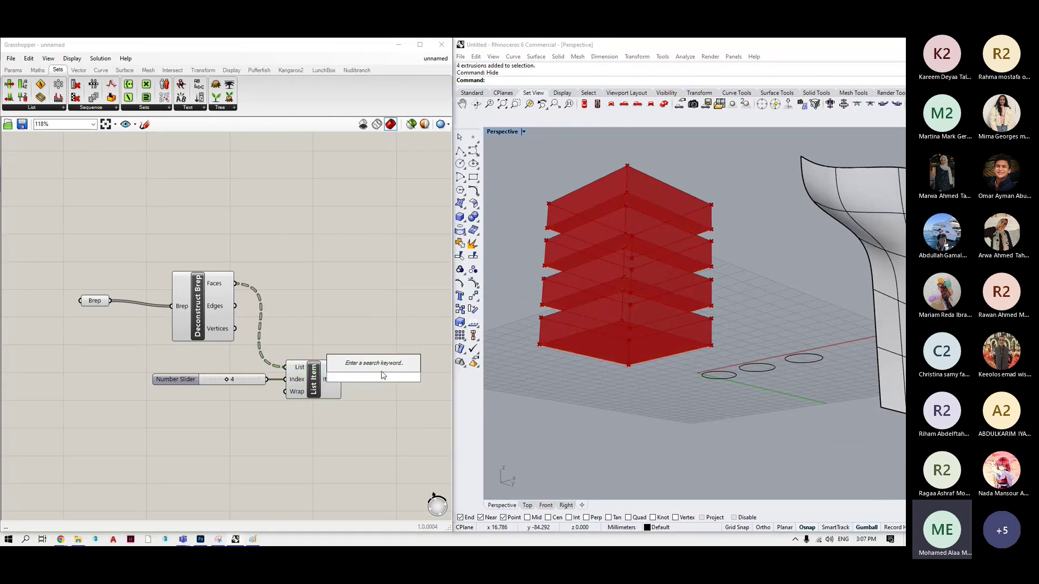
pyautogui.write('cur')
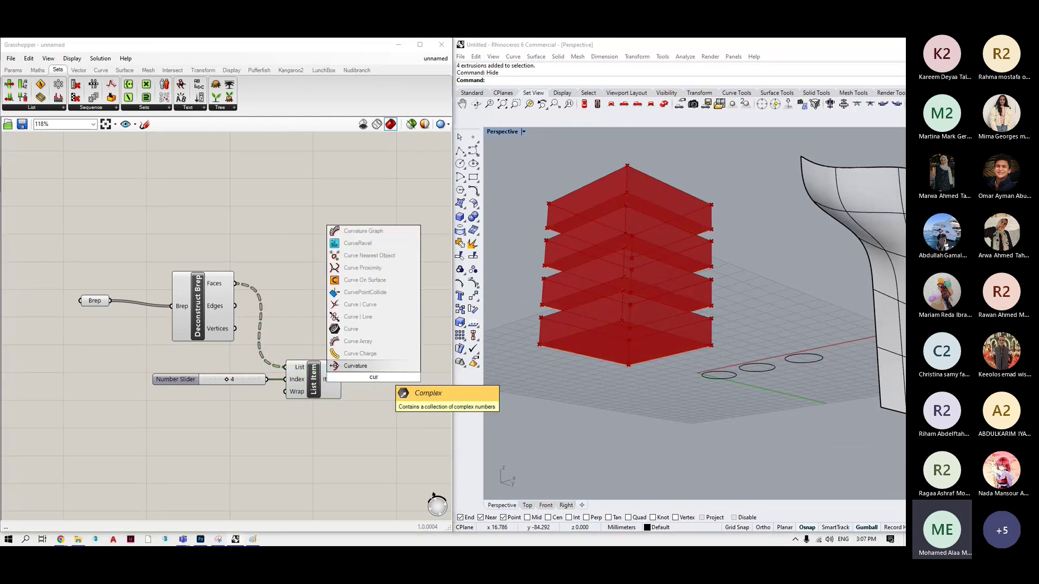
pyautogui.click(351, 329)
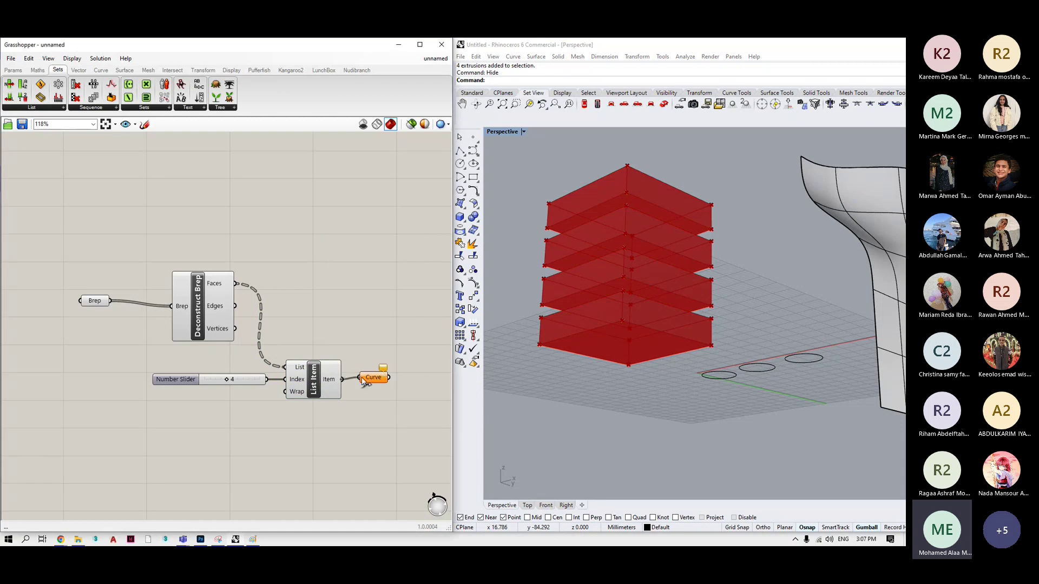
pyautogui.moveTo(381, 381); pyautogui.dragTo(396, 382)
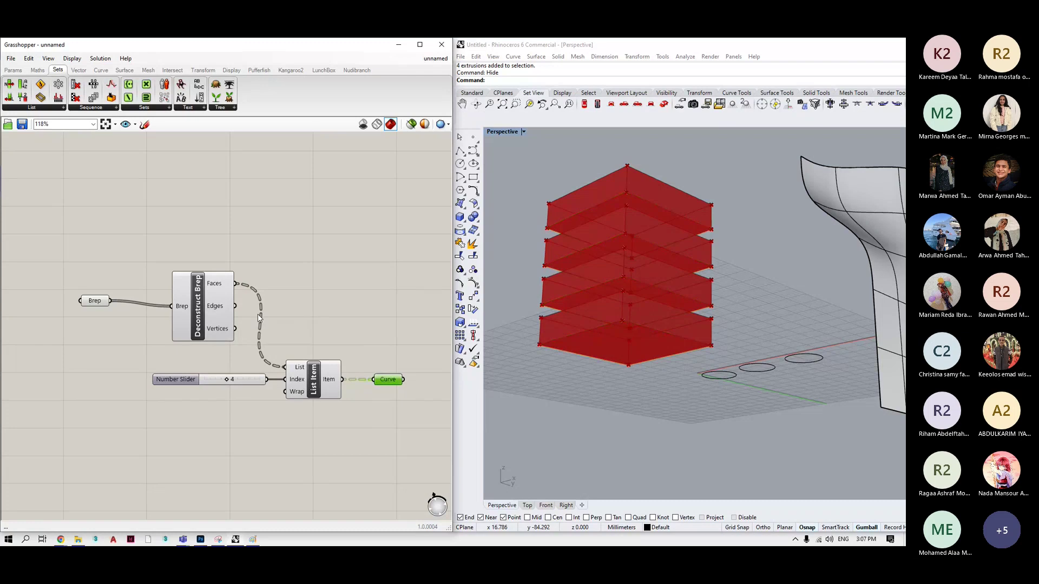
# Turn off the preview of the Brep parameter and the Deconstruct Brep component.
pyautogui.press('space')
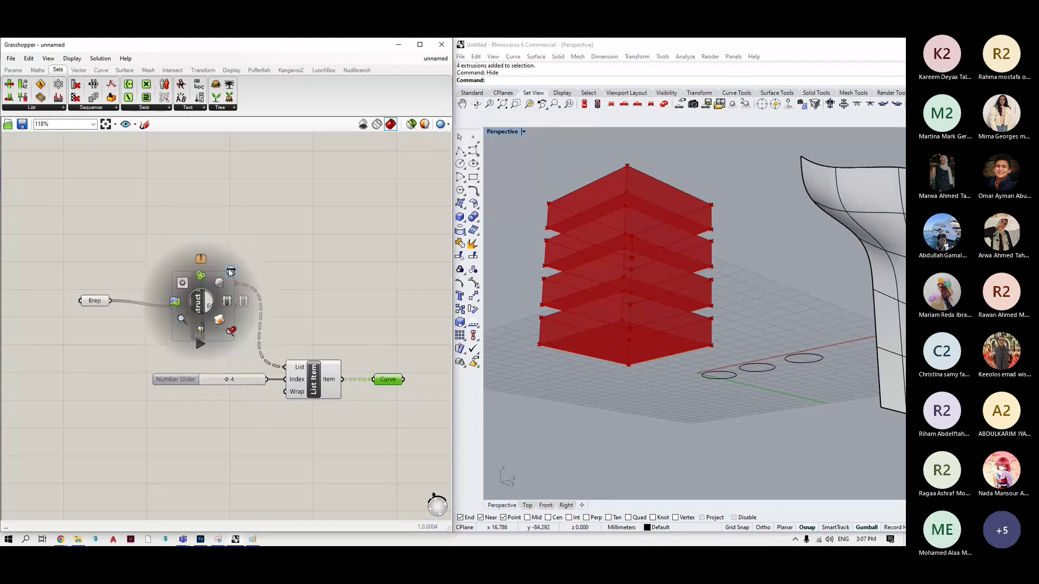
pyautogui.moveTo(279, 242); pyautogui.dragTo(88, 393)
pyautogui.scroll(1, 124, 323)
pyautogui.press('space')
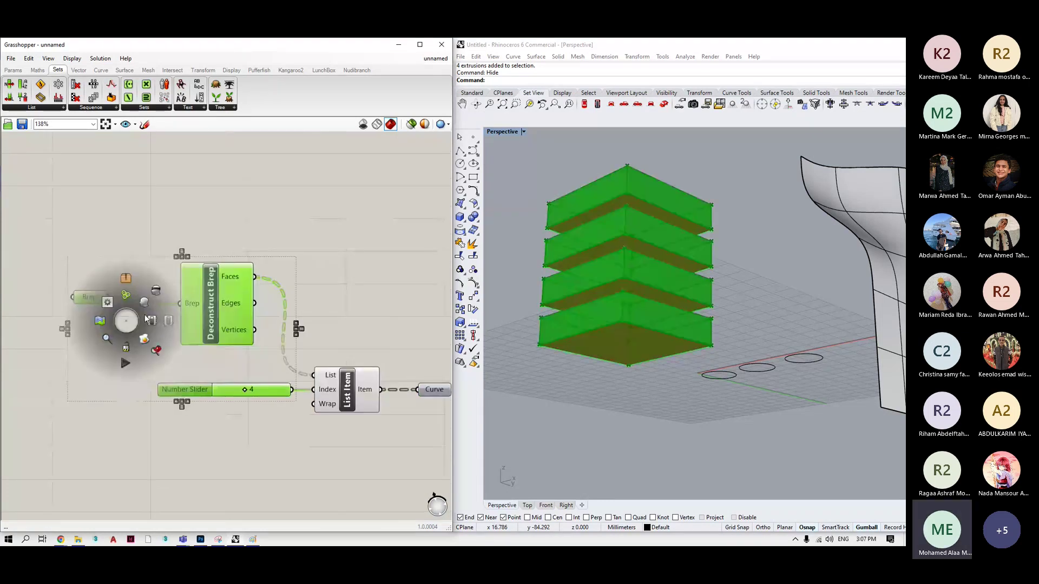
pyautogui.click(157, 294)
pyautogui.scroll(-4, 216, 378)
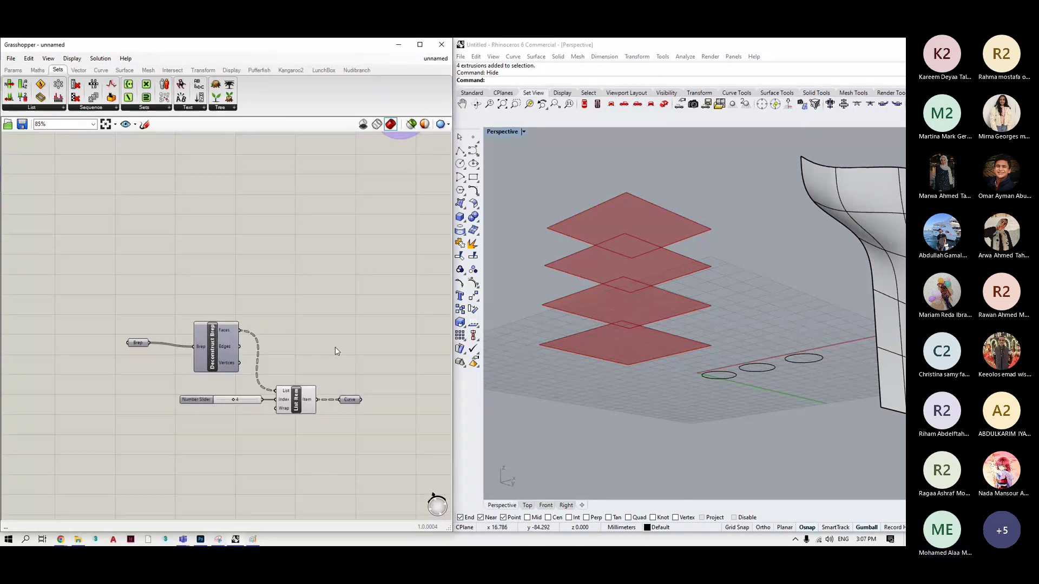
# Turn off the List Item preview and select the Curve parameter to check its outlines in the Perspective view.
pyautogui.moveTo(318, 380); pyautogui.dragTo(270, 419)
pyautogui.press('space')
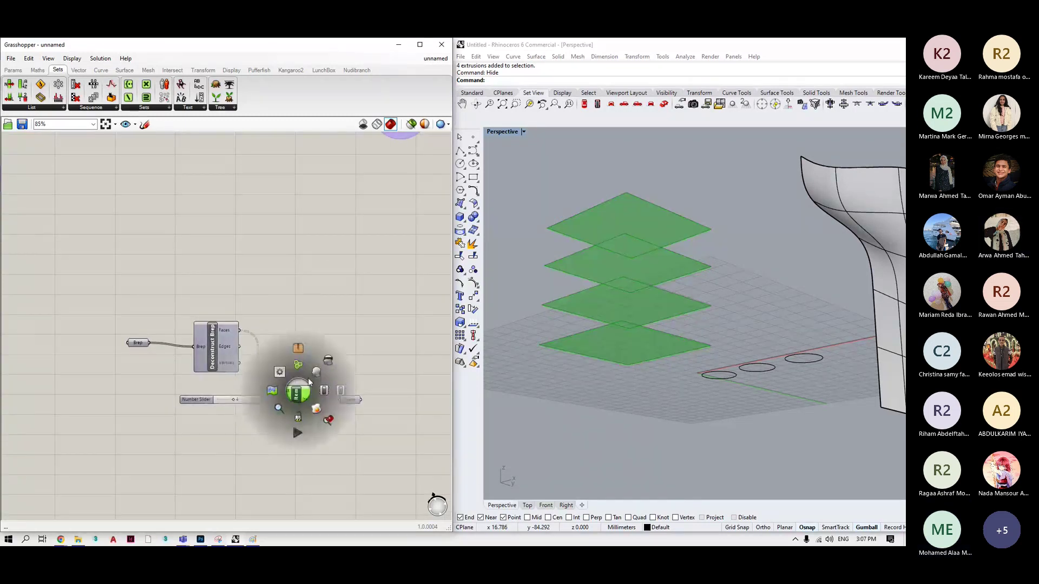
pyautogui.click(326, 363)
pyautogui.press('space')
pyautogui.click(348, 399)
pyautogui.moveTo(389, 332); pyautogui.dragTo(364, 398, button='right')
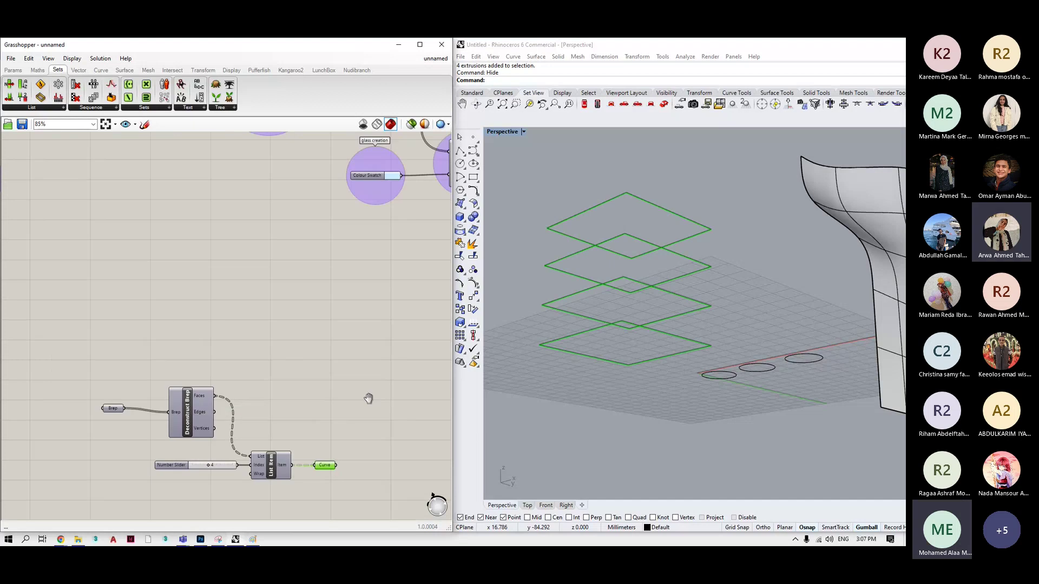
pyautogui.moveTo(663, 314); pyautogui.dragTo(483, 367, button='right')
pyautogui.scroll(-2, 427, 368)
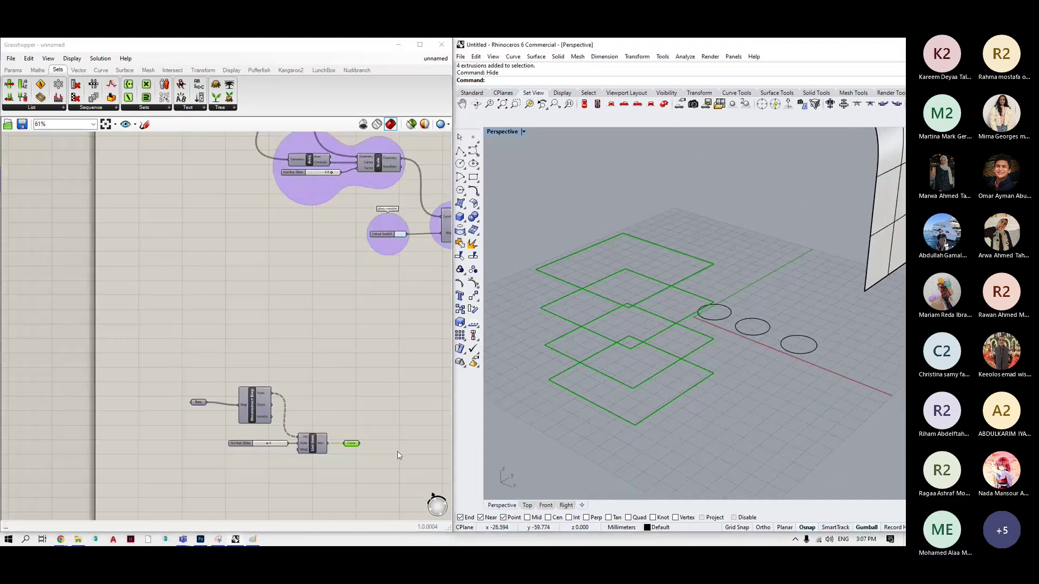
# Add a Loft component, connect the Curve parameter to its Curves input, and check the result in the Perspective view.
pyautogui.scroll(3, 396, 447)
pyautogui.scroll(3, 389, 448)
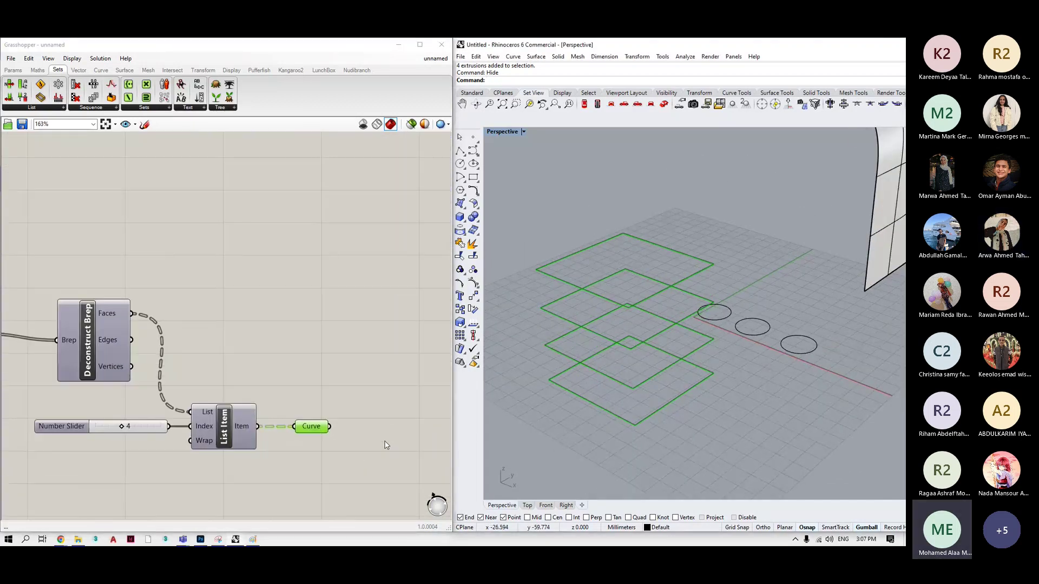
pyautogui.scroll(1, 386, 445)
pyautogui.click(431, 498)
pyautogui.doubleClick(400, 419)
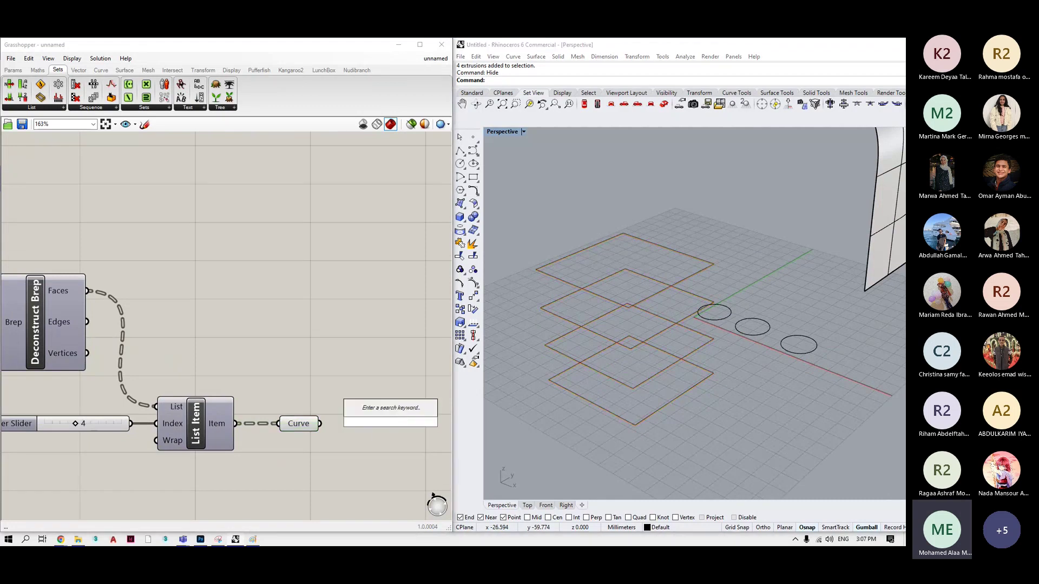
pyautogui.write('loft')
pyautogui.press('Return')
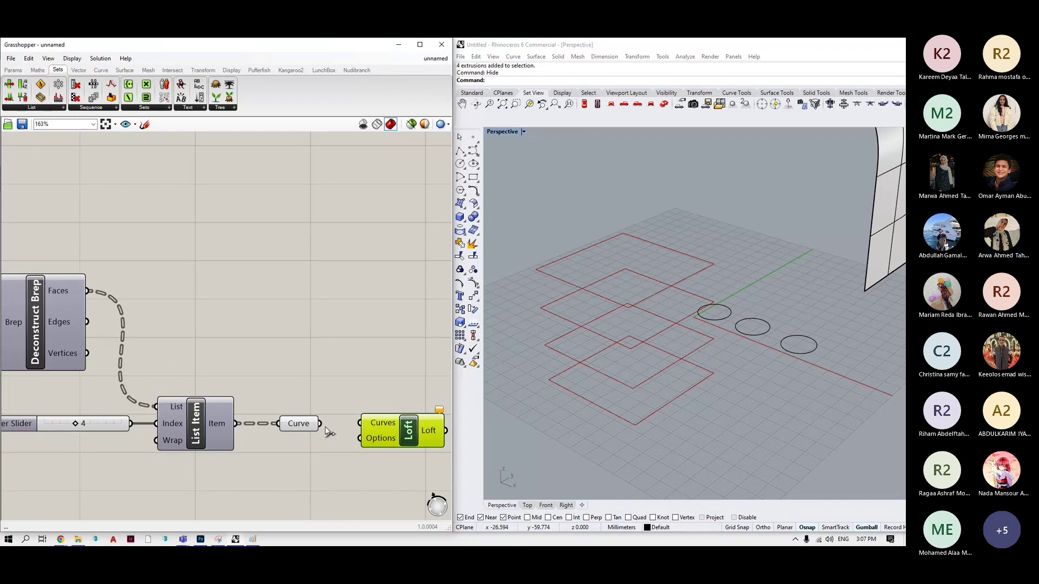
pyautogui.moveTo(320, 424); pyautogui.dragTo(370, 424)
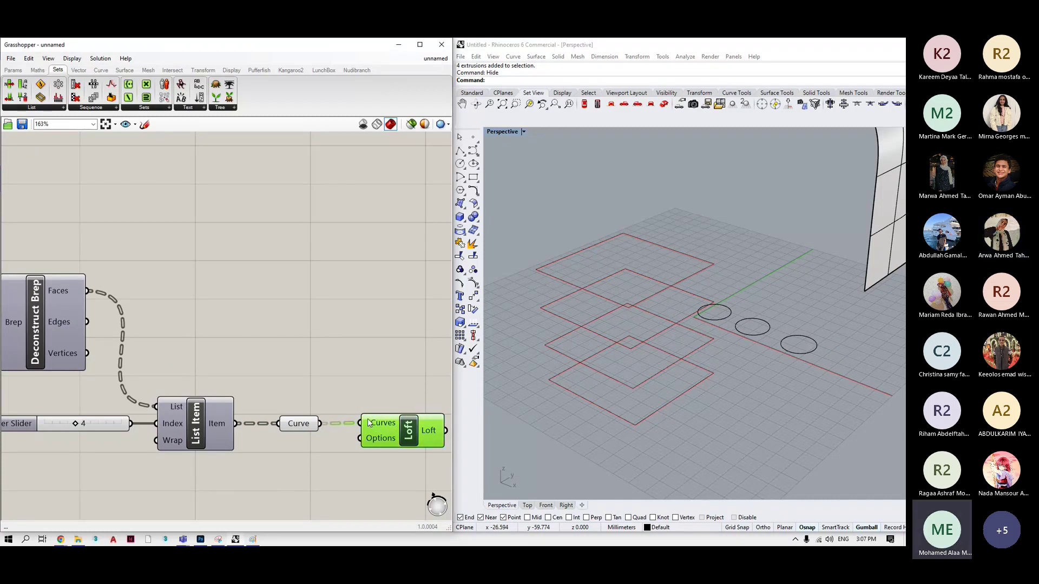
pyautogui.click(371, 375)
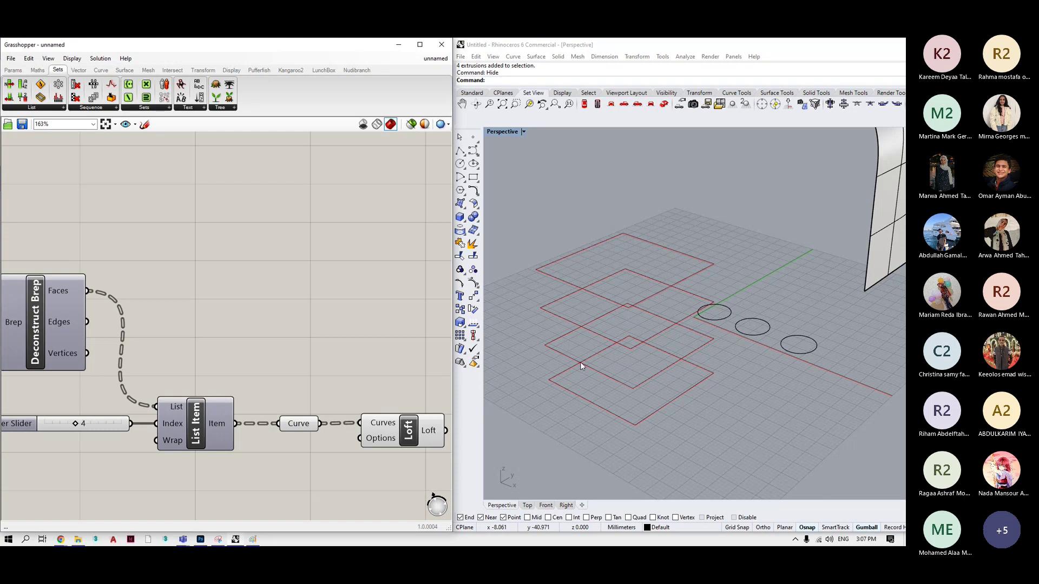
pyautogui.moveTo(637, 385)
pyautogui.mouseDown(button='right')
pyautogui.moveTo(662, 375)
pyautogui.moveTo(643, 379)
pyautogui.mouseUp(button='right')
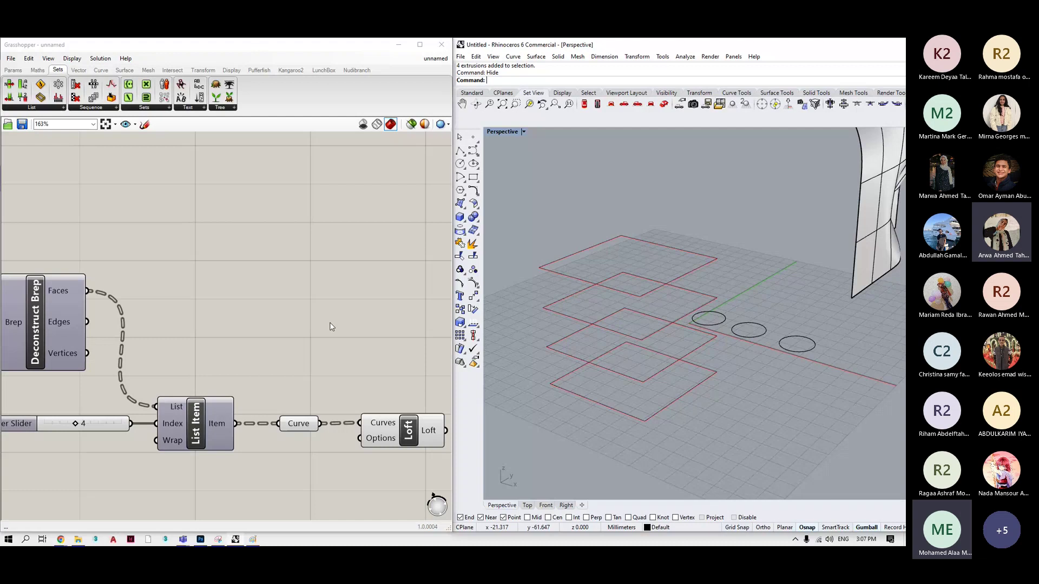
# Inspect the Faces output of Deconstruct Brep in an enlarged temporary Panel and delete the Panel.
pyautogui.scroll(-4, 316, 308)
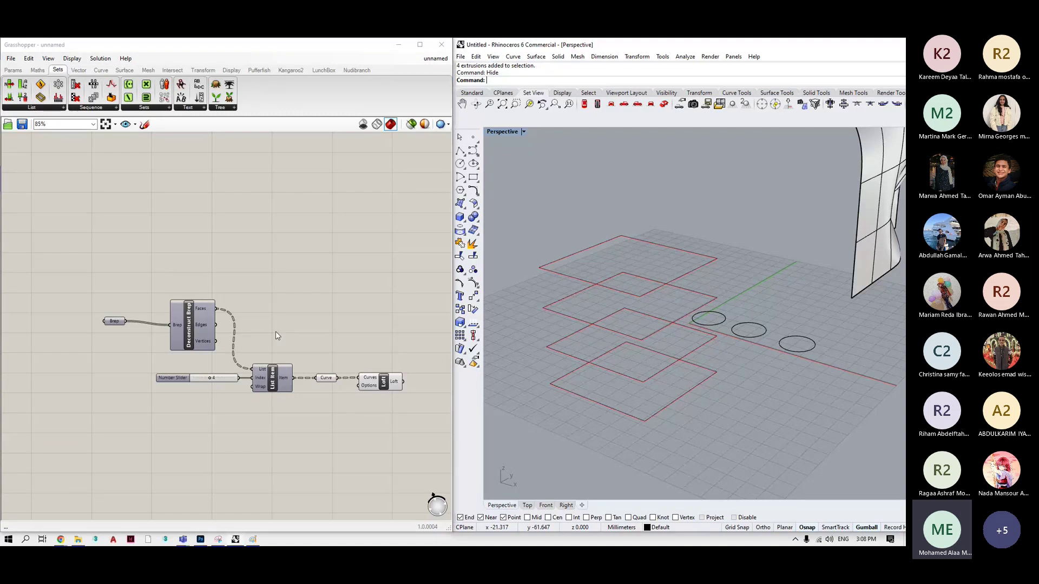
pyautogui.doubleClick(282, 274)
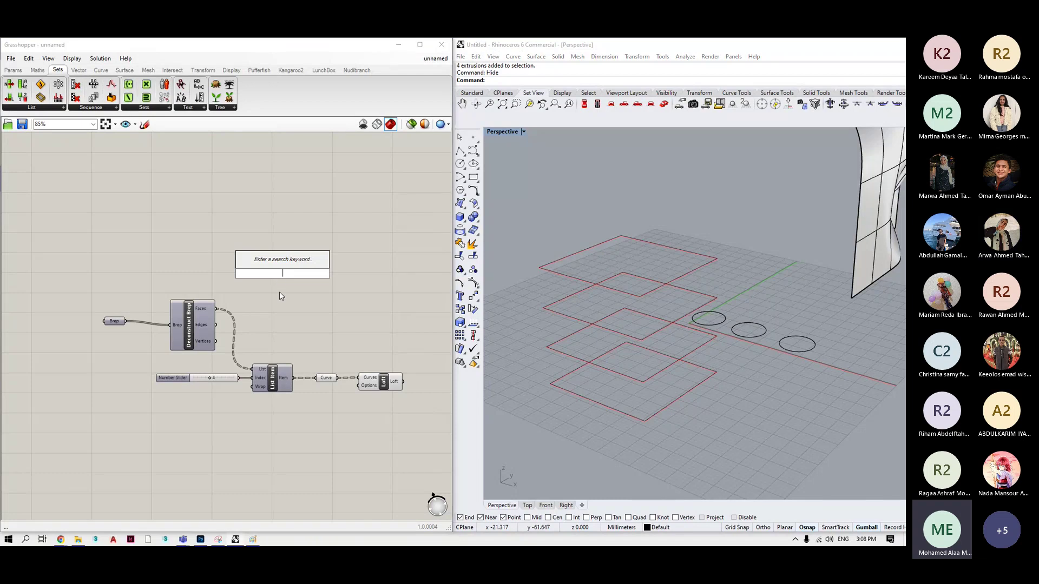
pyautogui.write('//')
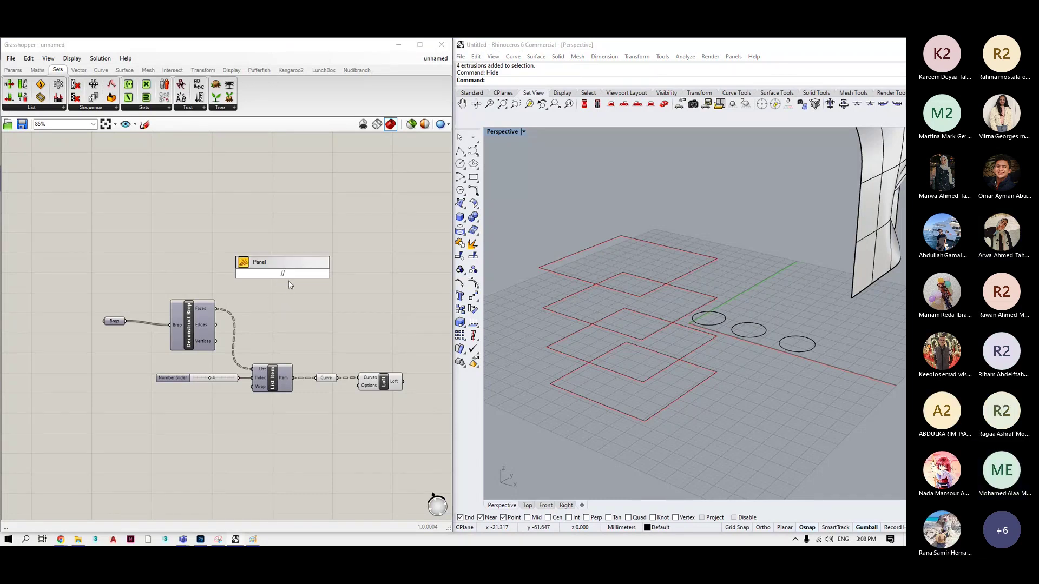
pyautogui.press('Return')
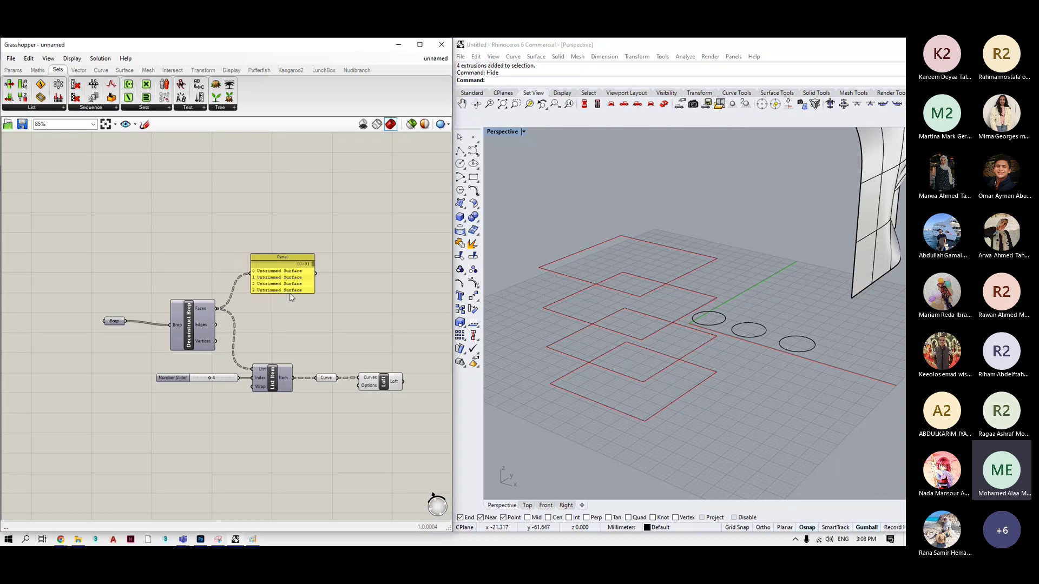
pyautogui.moveTo(292, 294); pyautogui.dragTo(295, 354)
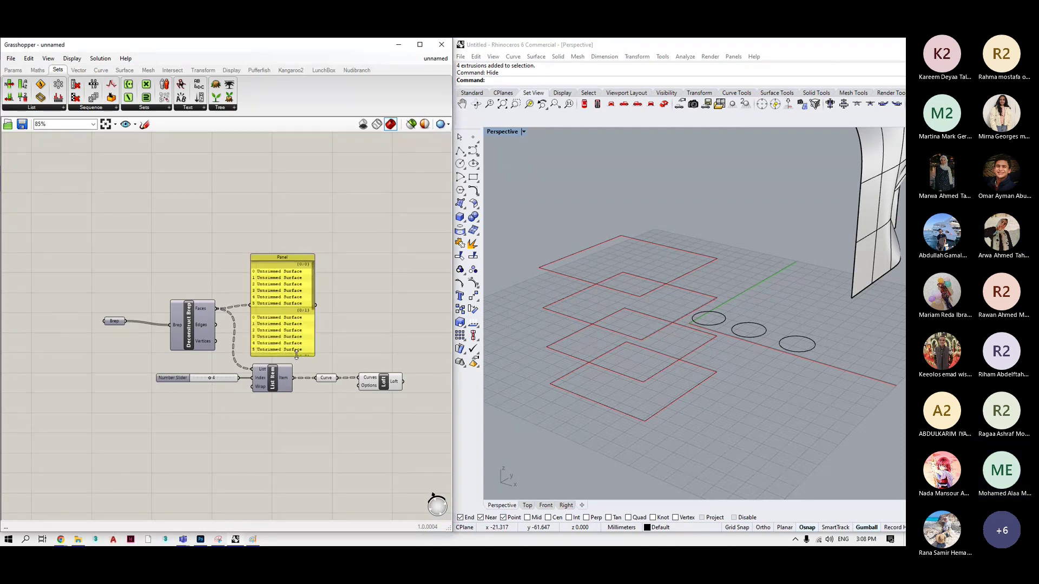
pyautogui.moveTo(286, 265); pyautogui.dragTo(287, 202)
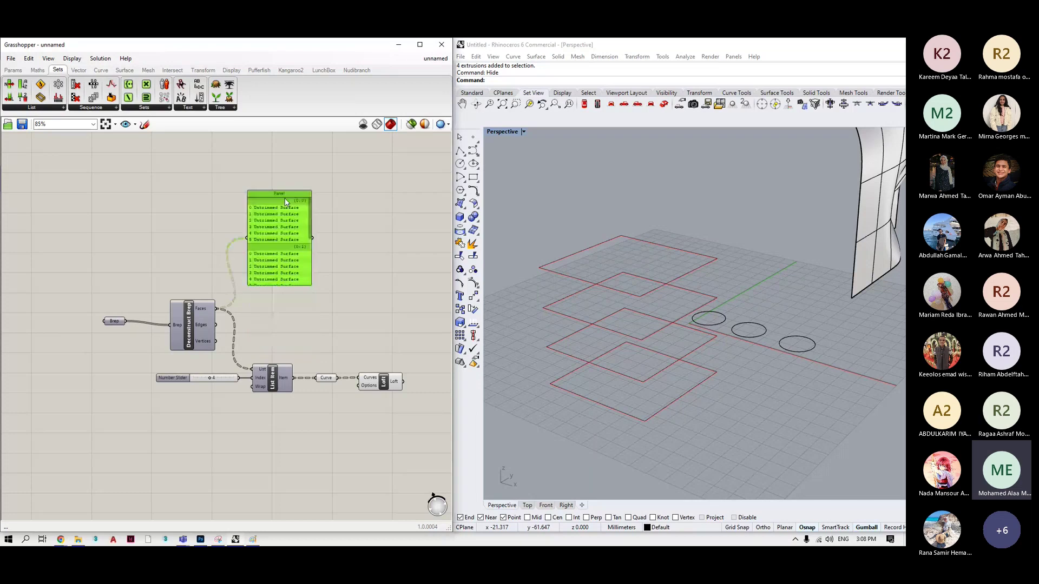
pyautogui.press('Delete')
# Add a Param Viewer and connect the Faces output of Deconstruct Brep to examine its branches.
pyautogui.doubleClick(276, 248)
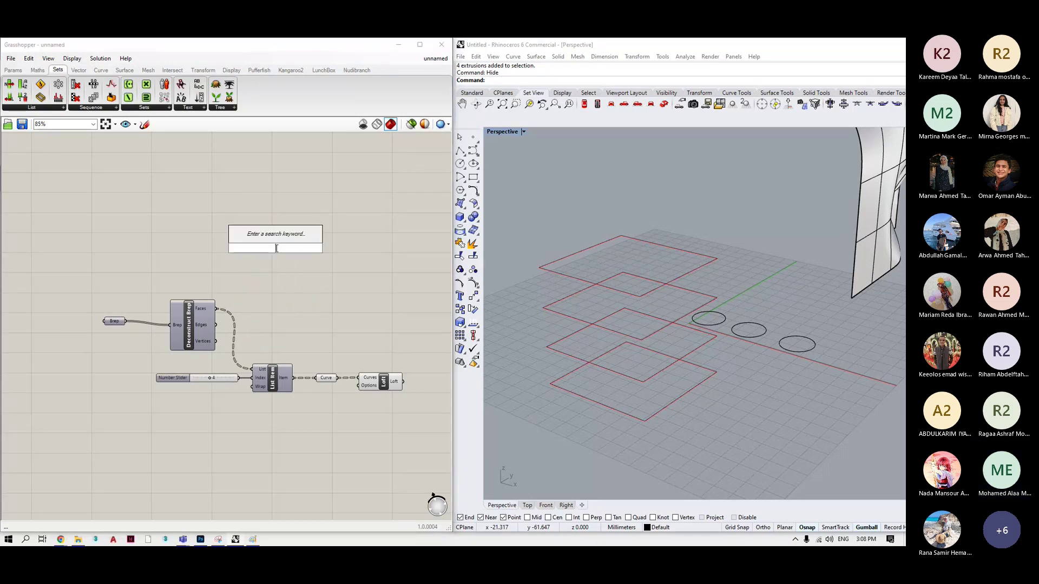
pyautogui.write('param viewer')
pyautogui.press('Return')
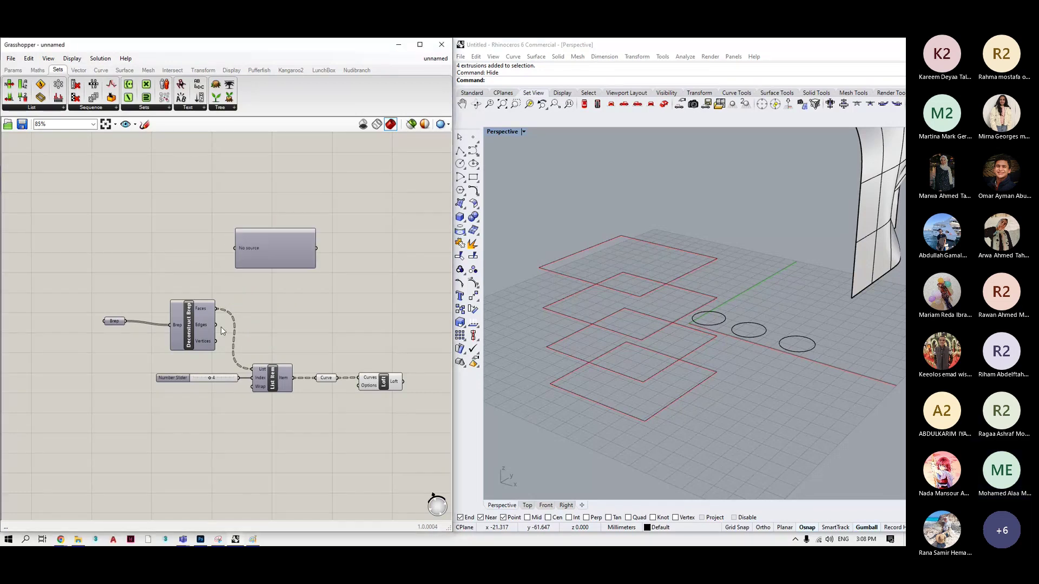
pyautogui.moveTo(216, 308); pyautogui.dragTo(314, 308)
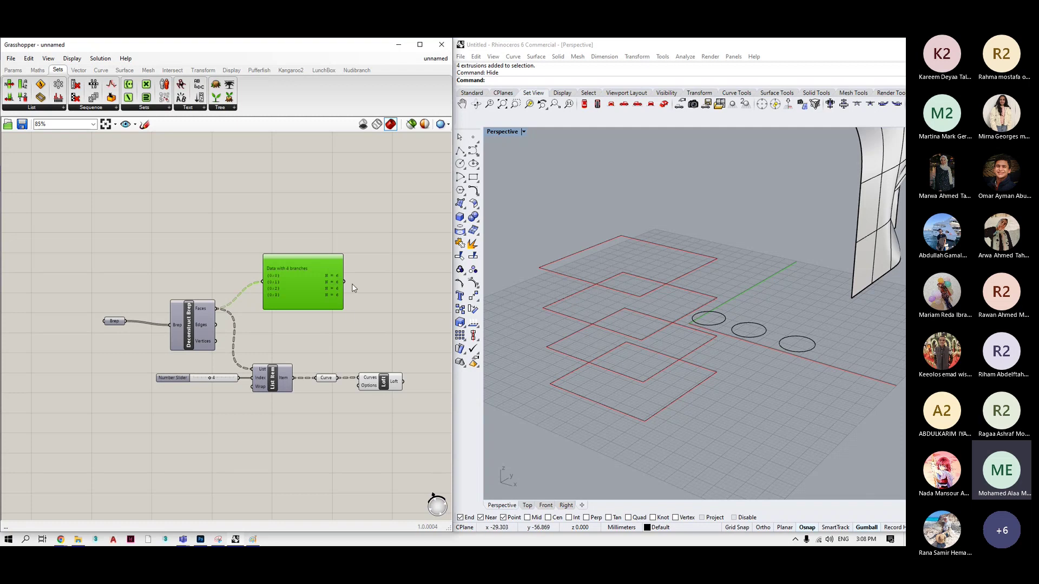
pyautogui.moveTo(324, 292); pyautogui.dragTo(352, 294)
# Rewire the Param Viewer to List Item's output and the Curve parameter in turn to compare branches, and delete the viewer.
pyautogui.moveTo(293, 377); pyautogui.dragTo(320, 292)
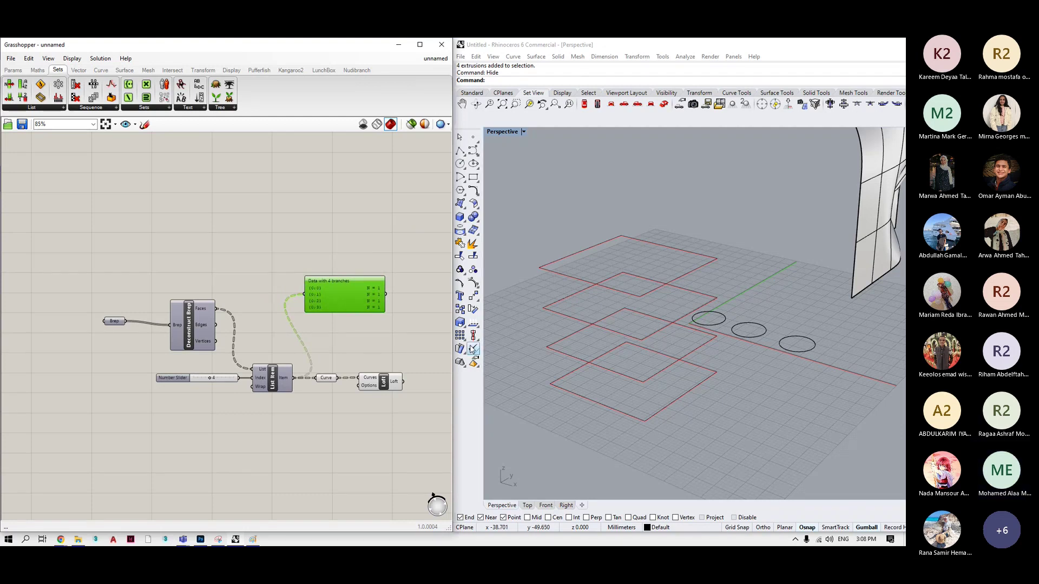
pyautogui.moveTo(338, 377); pyautogui.dragTo(376, 284)
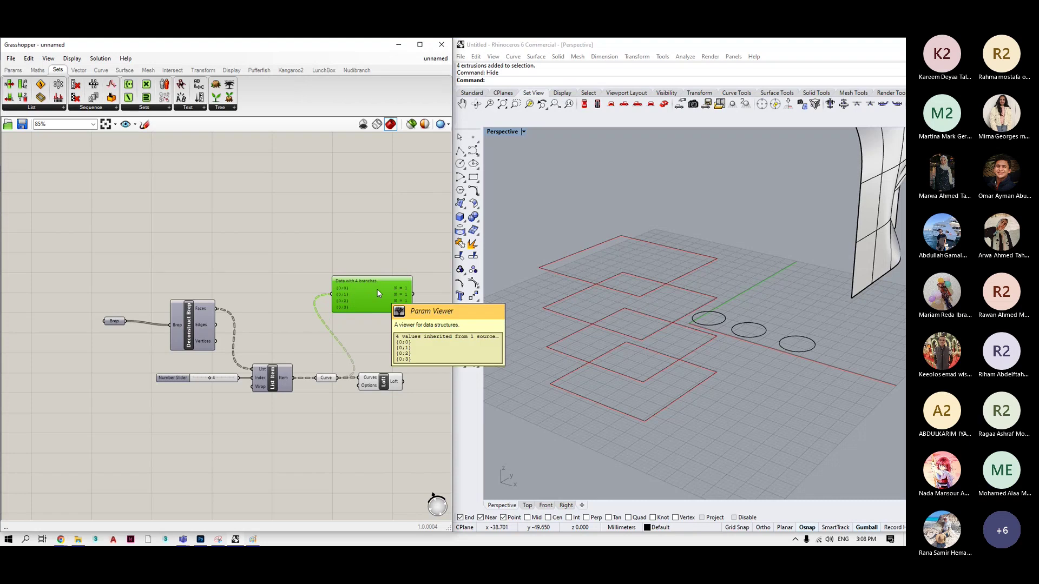
pyautogui.press('Delete')
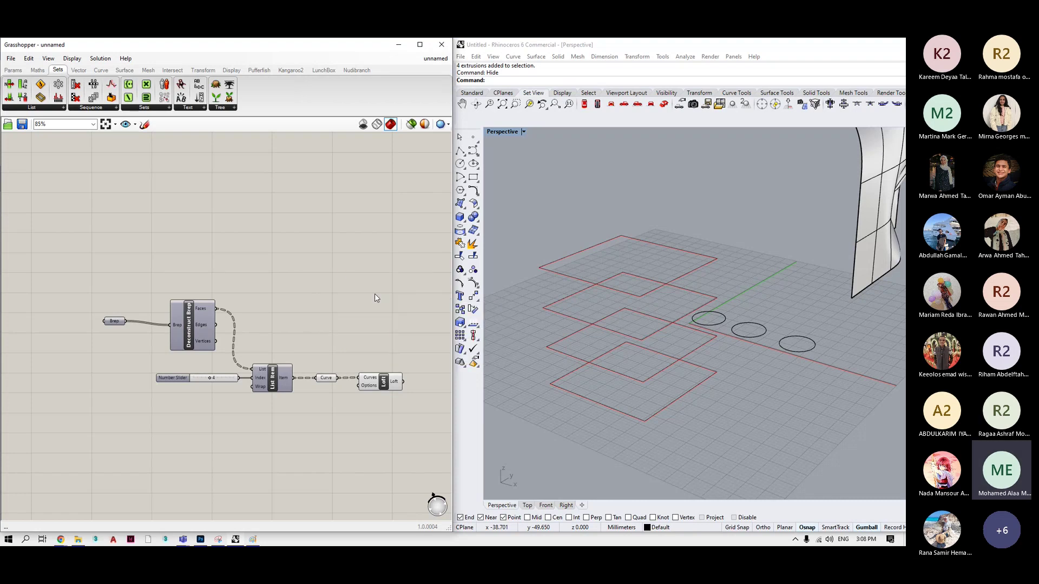
# Add a Panel above Loft, connect the Curve parameter to it, and enlarge it to read all branches.
pyautogui.doubleClick(374, 294)
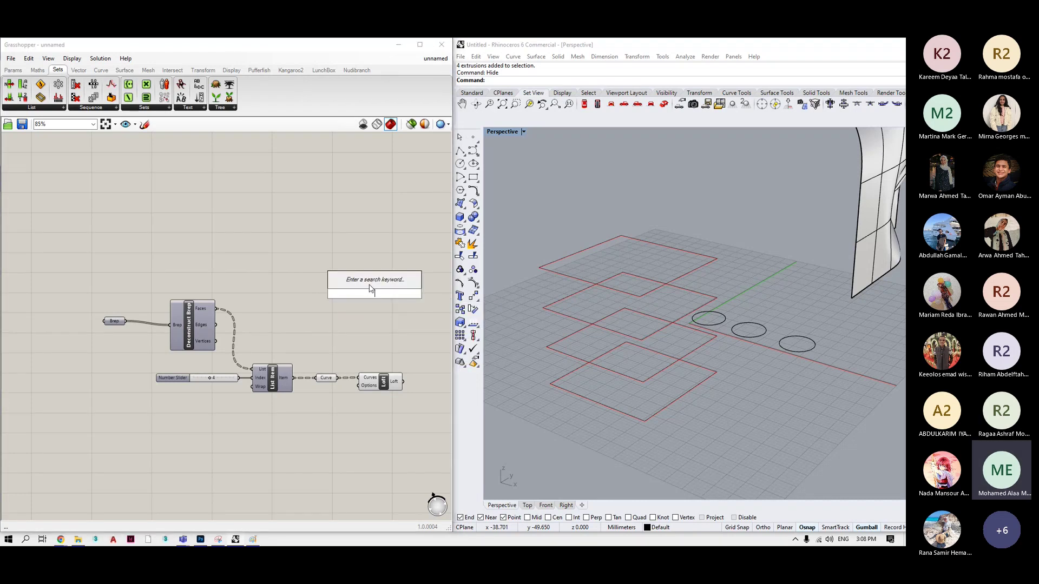
pyautogui.write('panel')
pyautogui.press('Return')
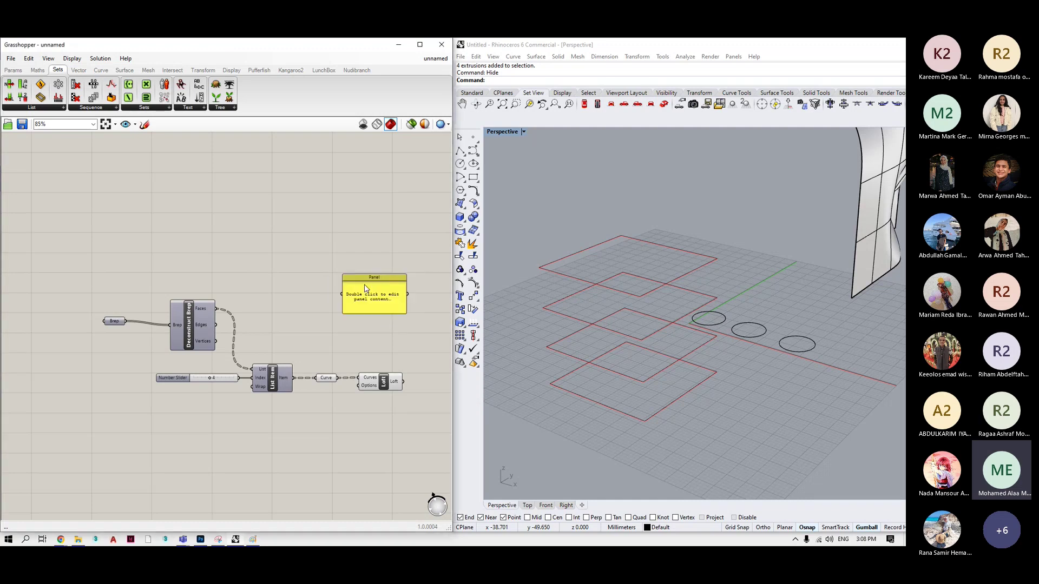
pyautogui.moveTo(338, 377); pyautogui.dragTo(375, 176)
pyautogui.moveTo(382, 213); pyautogui.dragTo(379, 272)
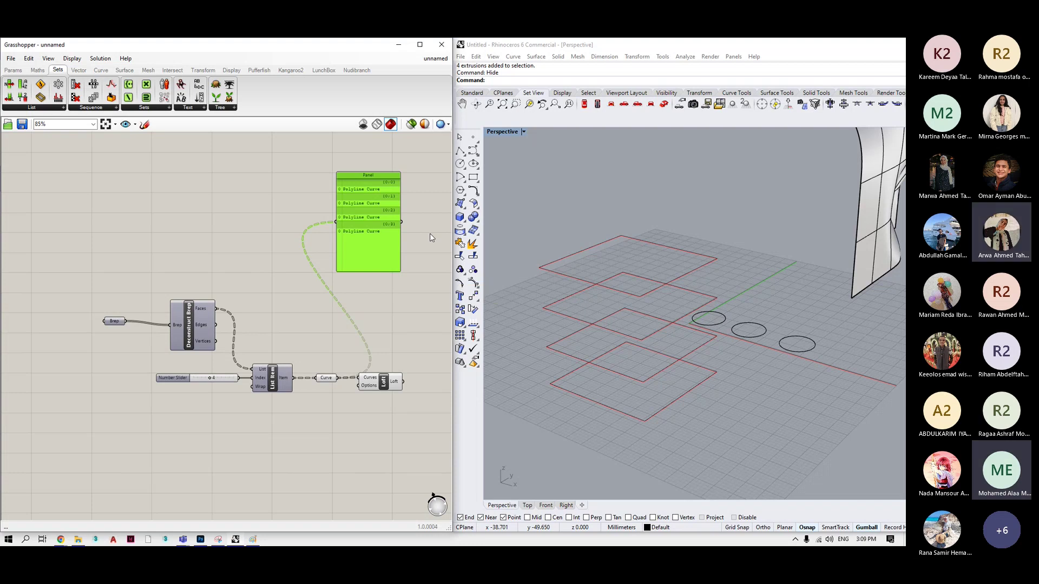
pyautogui.scroll(6, 365, 200)
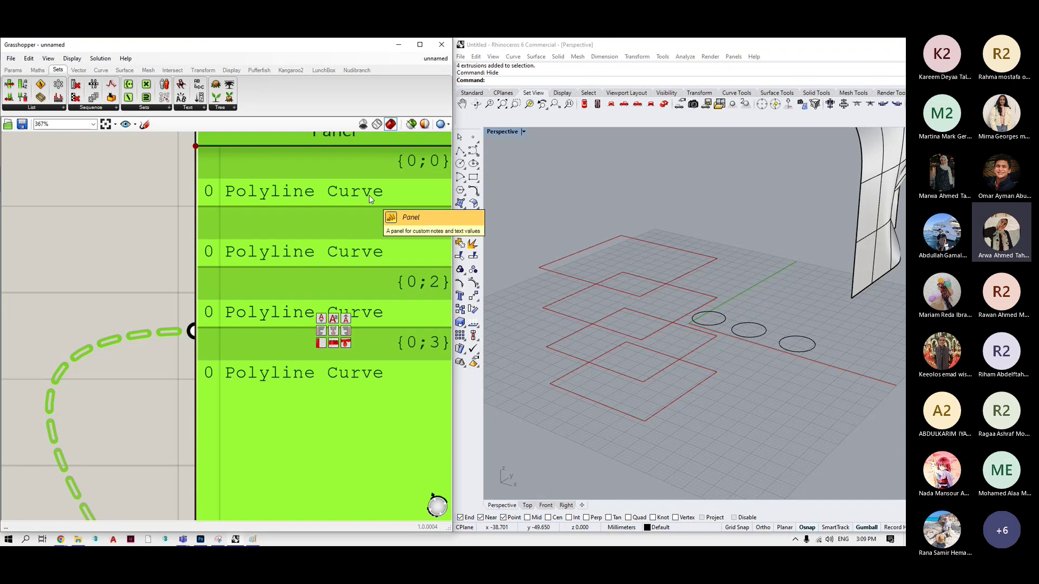
pyautogui.scroll(-8, 370, 199)
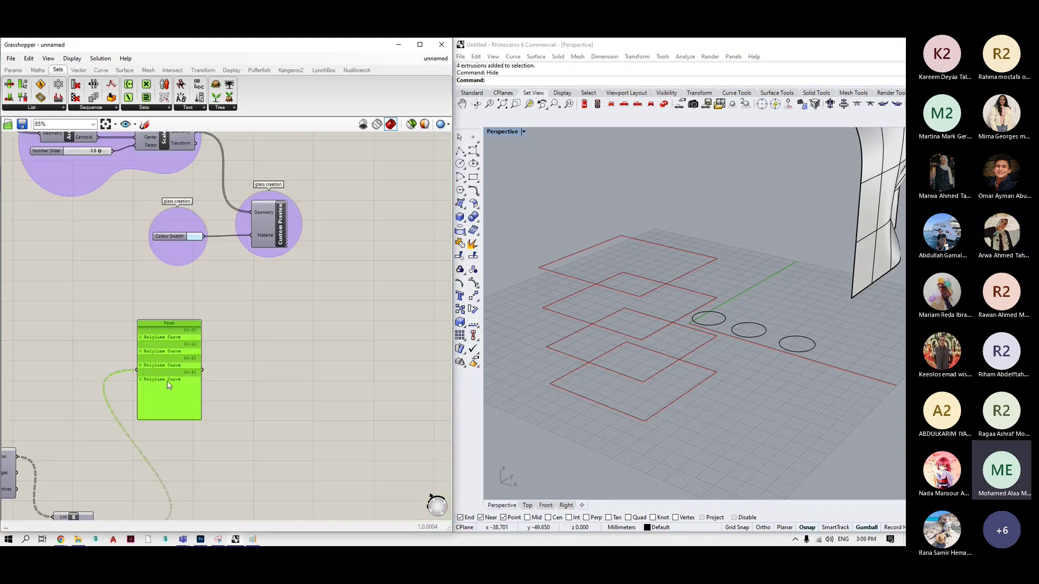
# Flatten the Curve parameter that feeds Loft so all its curves share one branch.
pyautogui.moveTo(107, 517); pyautogui.dragTo(169, 413, button='right')
pyautogui.scroll(8, 169, 414)
pyautogui.rightClick(201, 422)
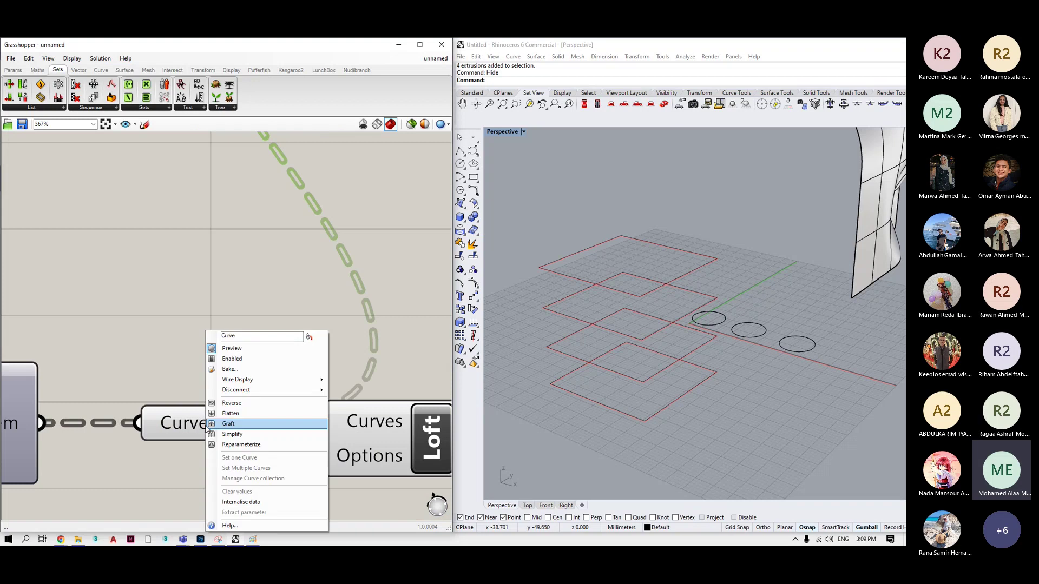
pyautogui.click(245, 413)
pyautogui.scroll(-5, 222, 328)
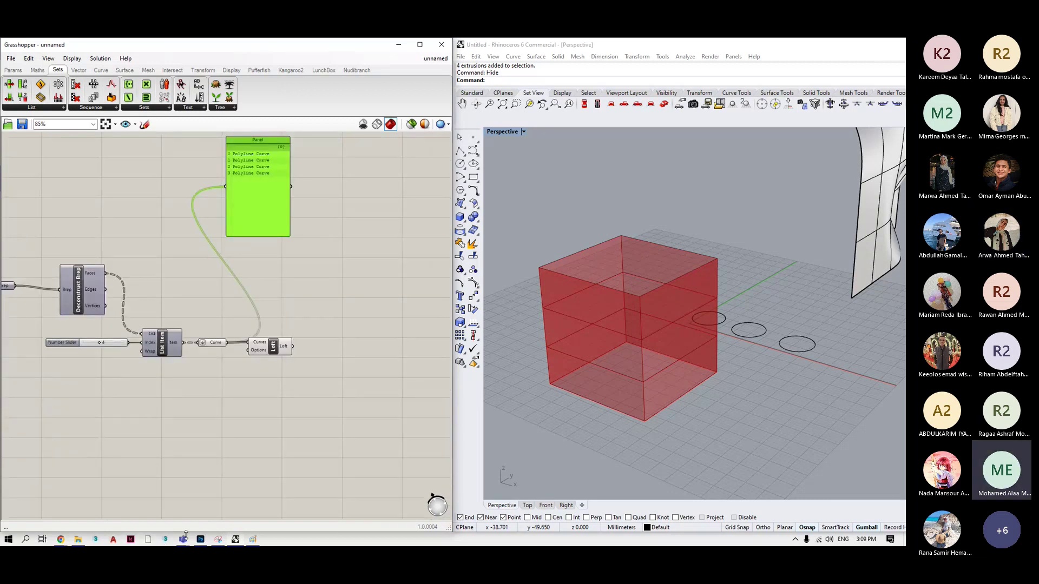
# Check the Roles list in the Photoshop notes, return to Grasshopper, and move Loft farther from the Curve parameter.
pyautogui.click(200, 539)
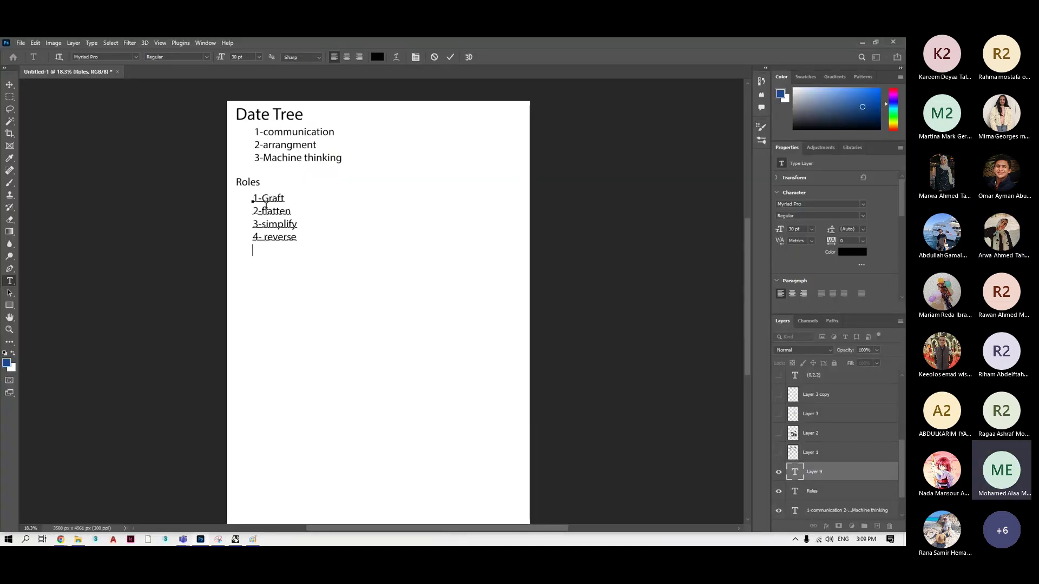
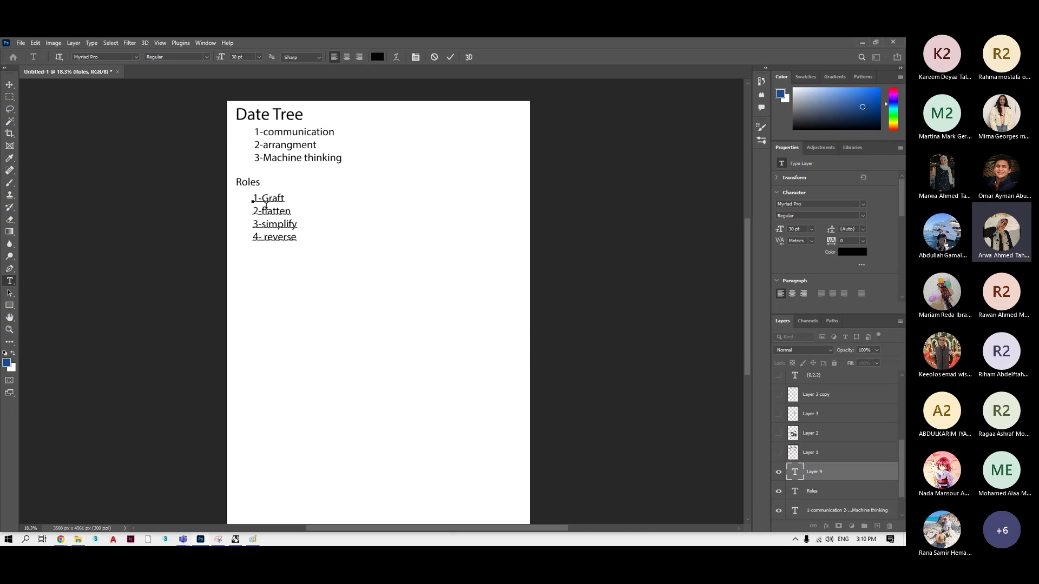
pyautogui.click(857, 42)
pyautogui.click(289, 347)
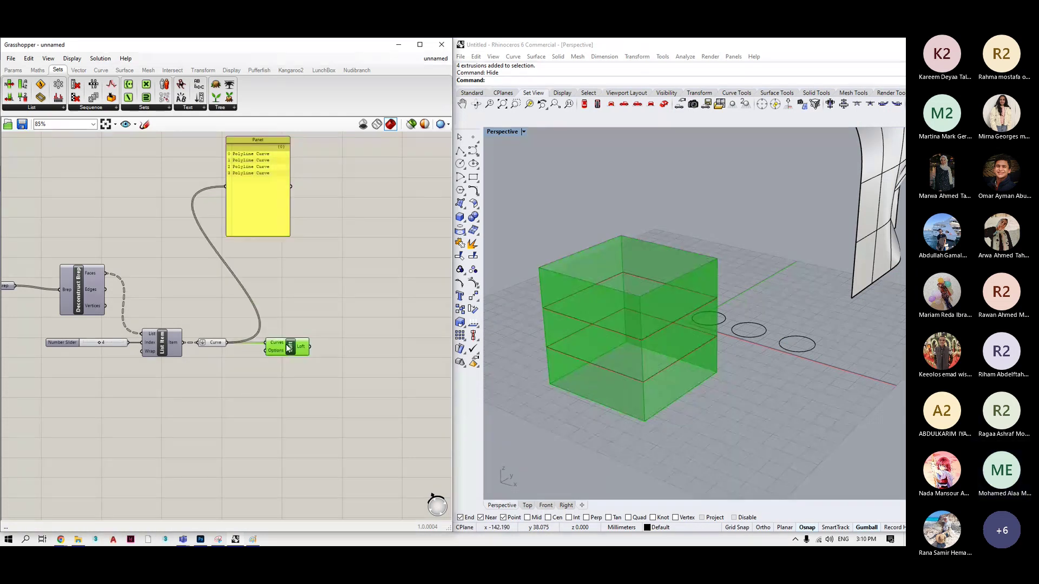
pyautogui.moveTo(289, 348); pyautogui.dragTo(299, 348)
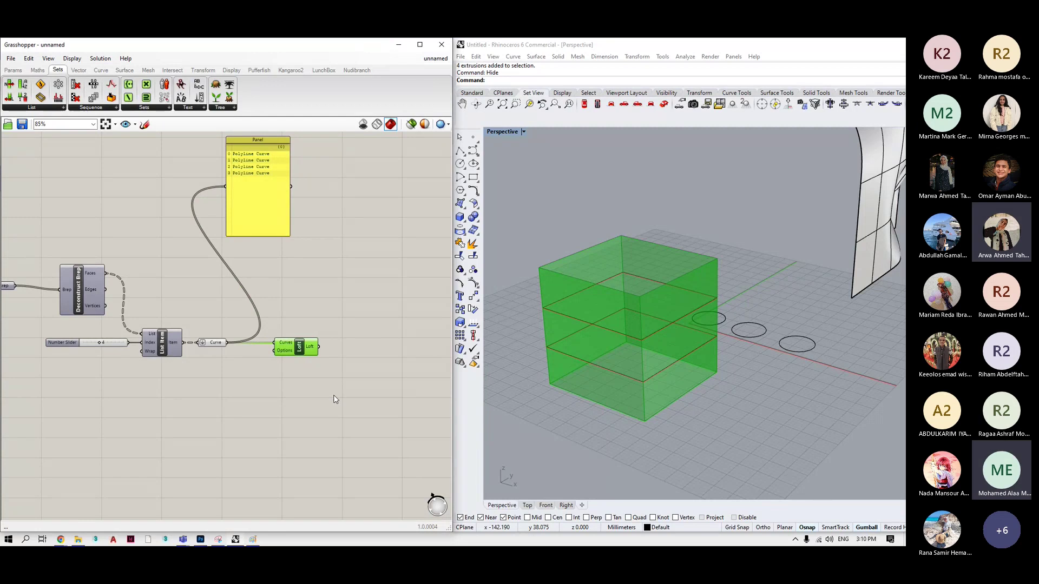
# Draw a small rectangle in Rhino's Perspective view, on the grid away from the lofted box.
pyautogui.scroll(-2, 342, 376)
pyautogui.click(320, 284)
pyautogui.moveTo(320, 281); pyautogui.dragTo(170, 365)
pyautogui.scroll(-4, 348, 302)
pyautogui.moveTo(261, 336); pyautogui.dragTo(255, 302)
pyautogui.click(224, 372)
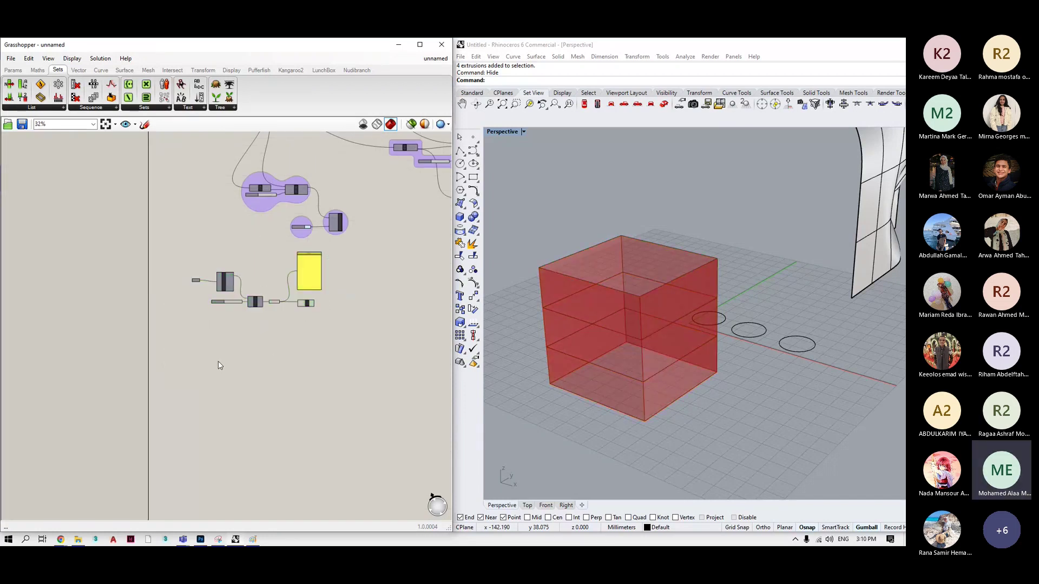
pyautogui.scroll(-3, 557, 307)
pyautogui.scroll(2, 556, 306)
pyautogui.moveTo(556, 306); pyautogui.dragTo(628, 310, button='right')
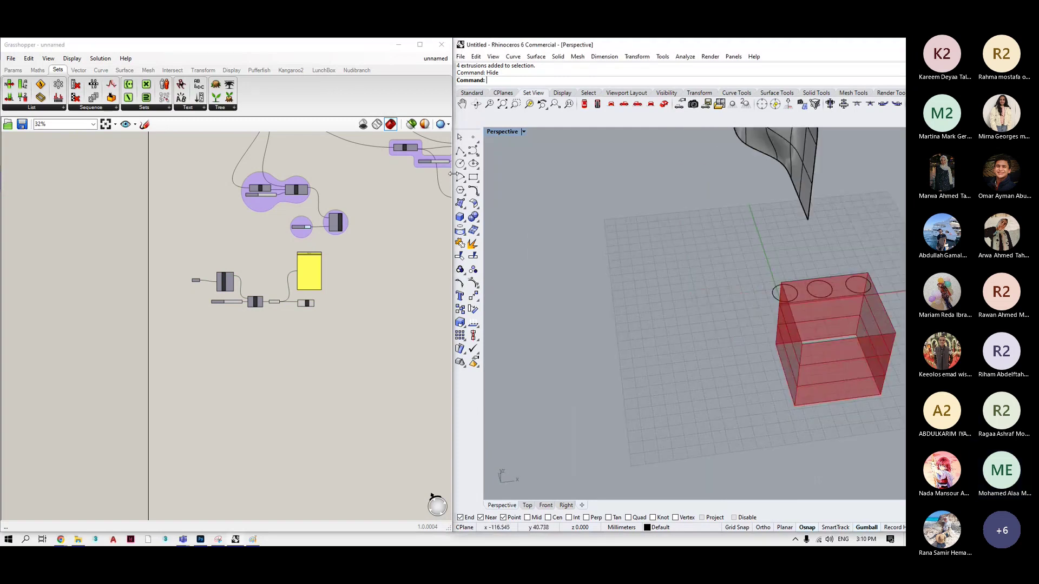
pyautogui.click(473, 177)
pyautogui.click(613, 285)
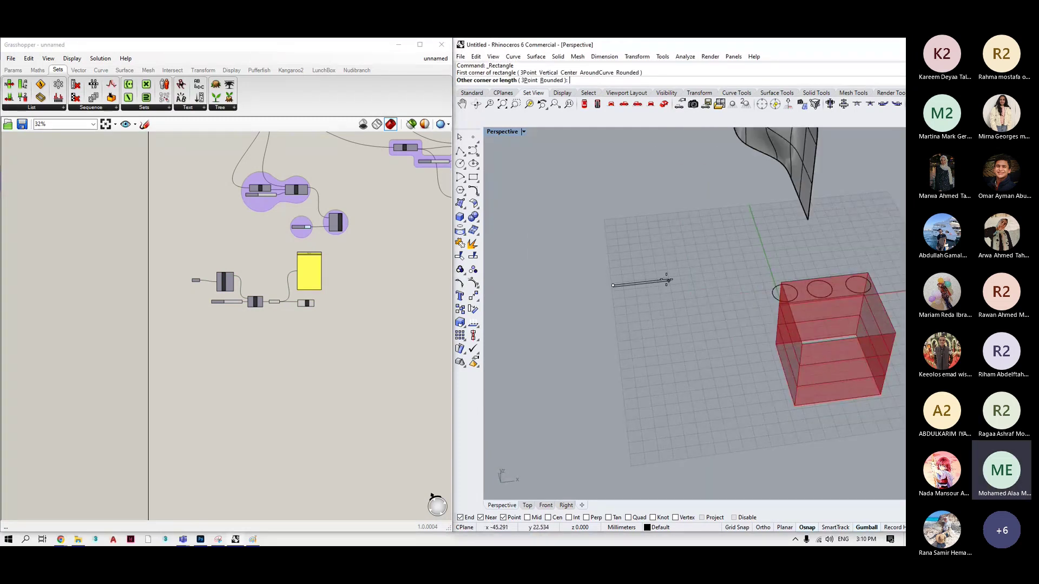
pyautogui.click(658, 306)
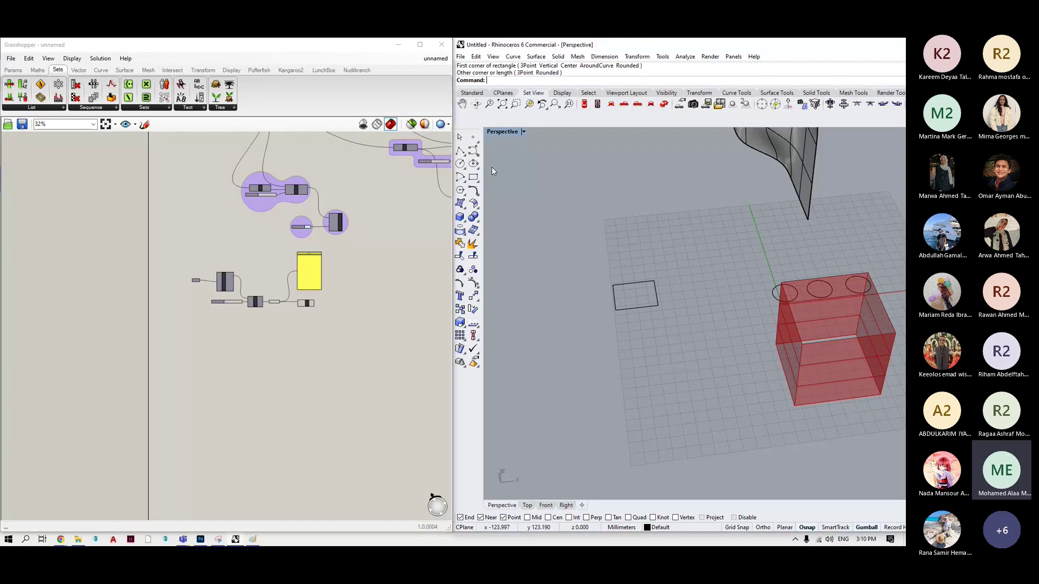
# Duplicate the rectangle beside the original along the X axis and undo the accidental Gumball rotation.
pyautogui.click(655, 291)
pyautogui.moveTo(666, 292); pyautogui.dragTo(710, 285)
pyautogui.press('alt')
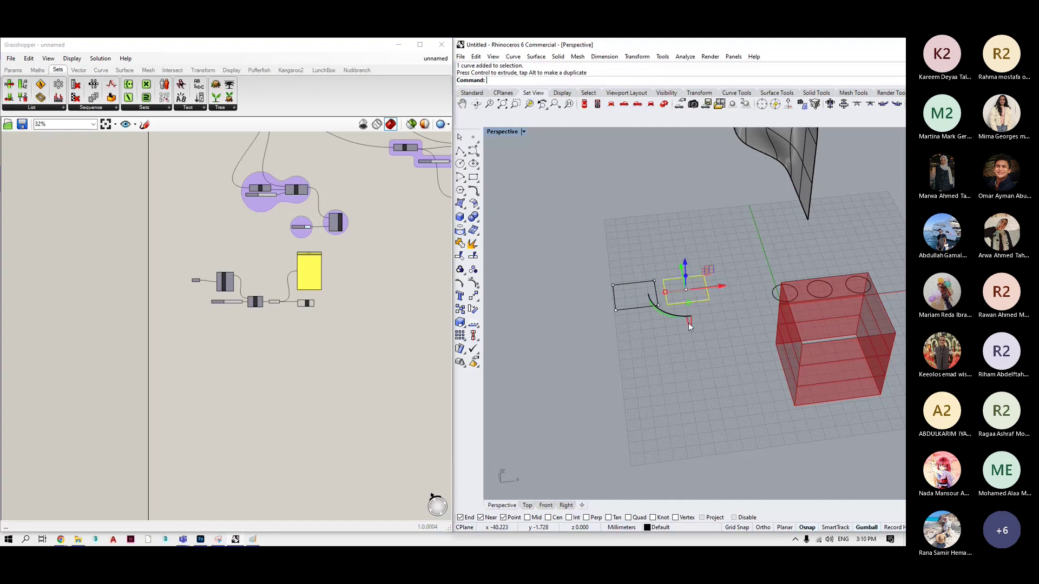
pyautogui.hotkey('ctrl', 'z')
# Duplicate the pair of rectangles upward three times to build four stacked levels of two rectangles.
pyautogui.moveTo(707, 333); pyautogui.dragTo(657, 297)
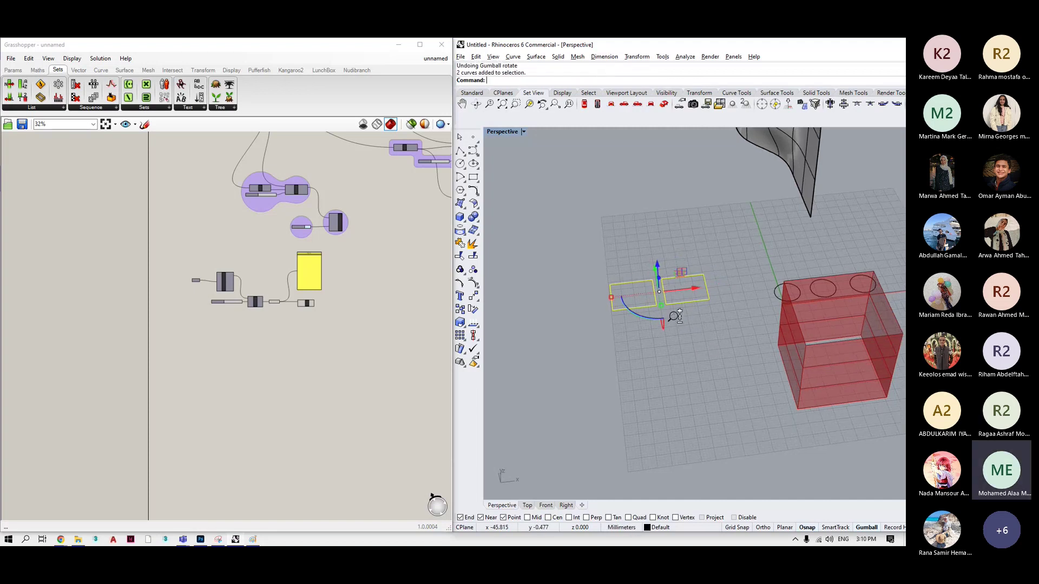
pyautogui.scroll(3, 670, 318)
pyautogui.moveTo(617, 251); pyautogui.dragTo(599, 130)
pyautogui.press('alt')
pyautogui.press('alt')
pyautogui.scroll(-4, 608, 160)
pyautogui.press('alt')
pyautogui.scroll(-2, 598, 164)
pyautogui.click(643, 247)
pyautogui.scroll(2, 643, 247)
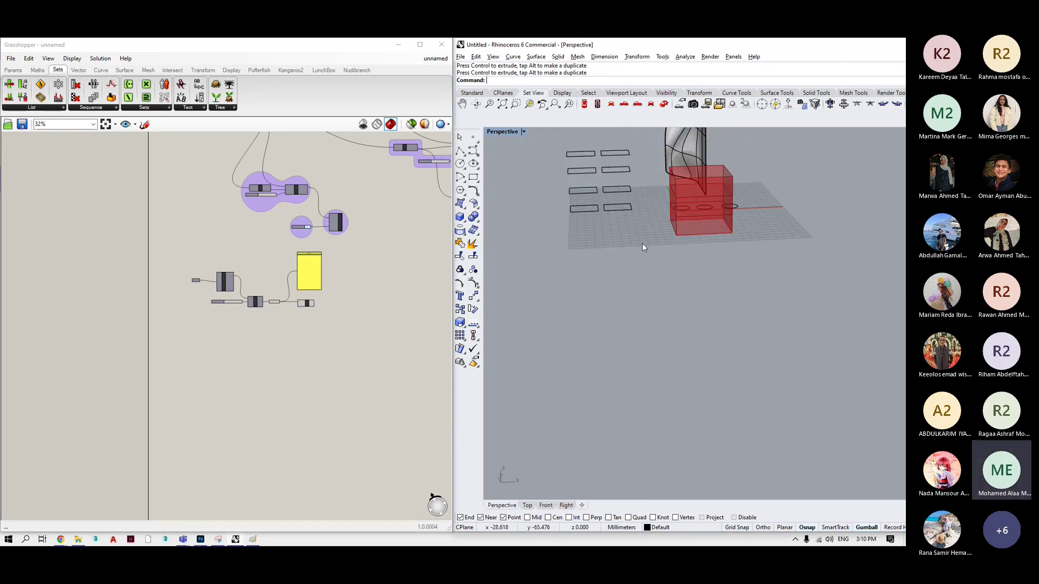
pyautogui.scroll(2, 615, 204)
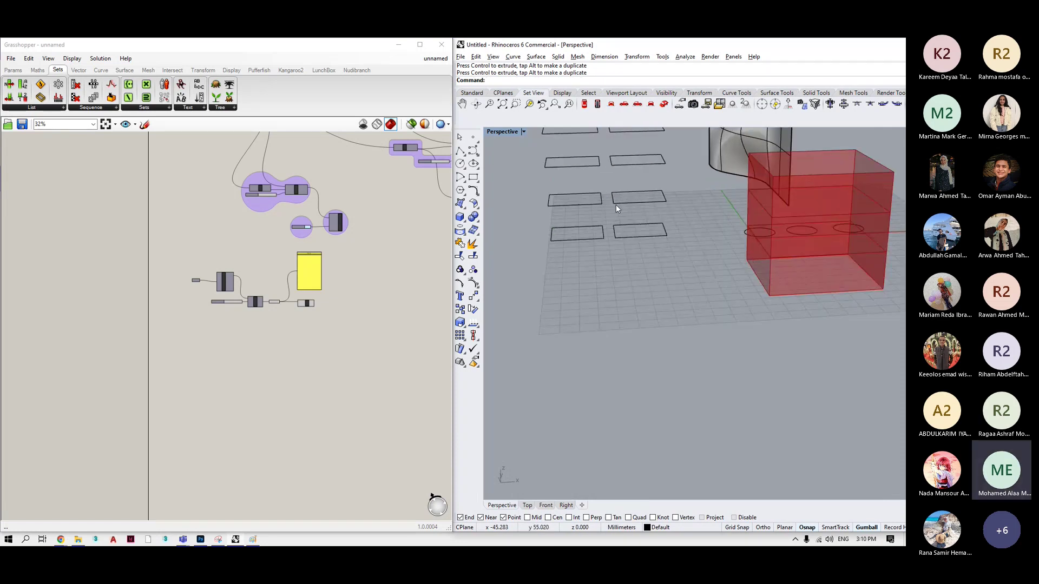
pyautogui.moveTo(615, 205); pyautogui.dragTo(639, 138, button='right')
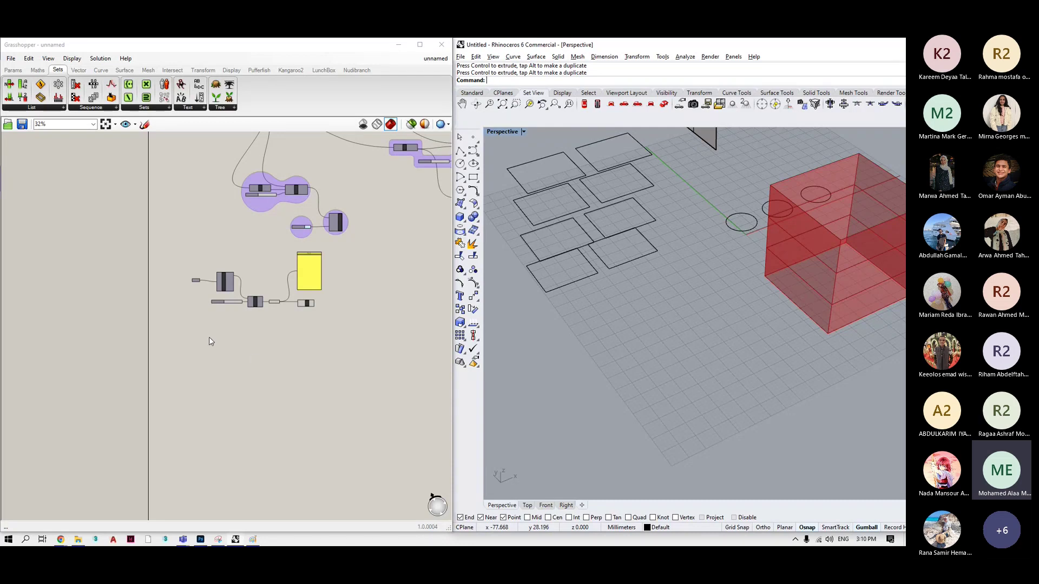
# Add a Curve parameter below the existing definition and duplicate it into a column of four.
pyautogui.scroll(2, 216, 335)
pyautogui.scroll(1, 217, 332)
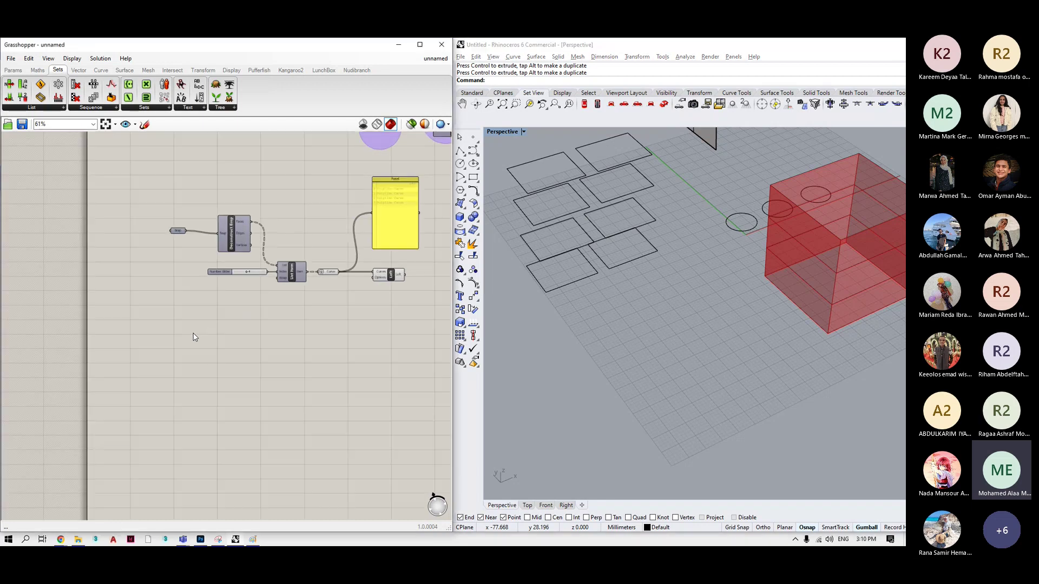
pyautogui.doubleClick(202, 341)
pyautogui.write('curve')
pyautogui.press('Return')
pyautogui.scroll(3, 199, 339)
pyautogui.click(196, 343)
pyautogui.moveTo(199, 344); pyautogui.dragTo(173, 450)
pyautogui.click(199, 352)
pyautogui.moveTo(199, 337); pyautogui.dragTo(172, 328)
# Reference both rectangles of the lowest level in the first Curve parameter.
pyautogui.rightClick(171, 328)
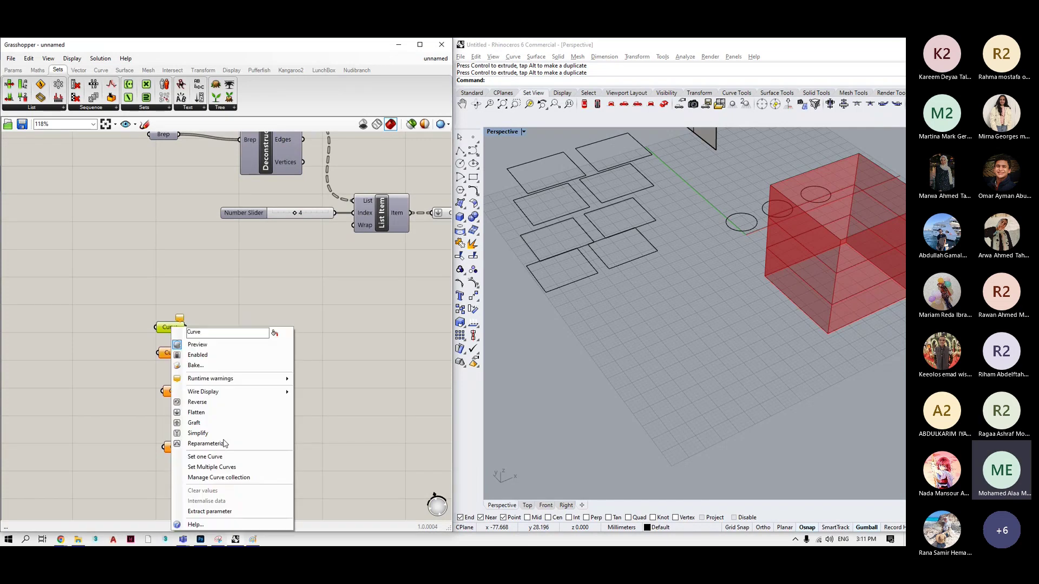
pyautogui.click(255, 468)
pyautogui.click(613, 265)
pyautogui.click(594, 278)
pyautogui.press('Return')
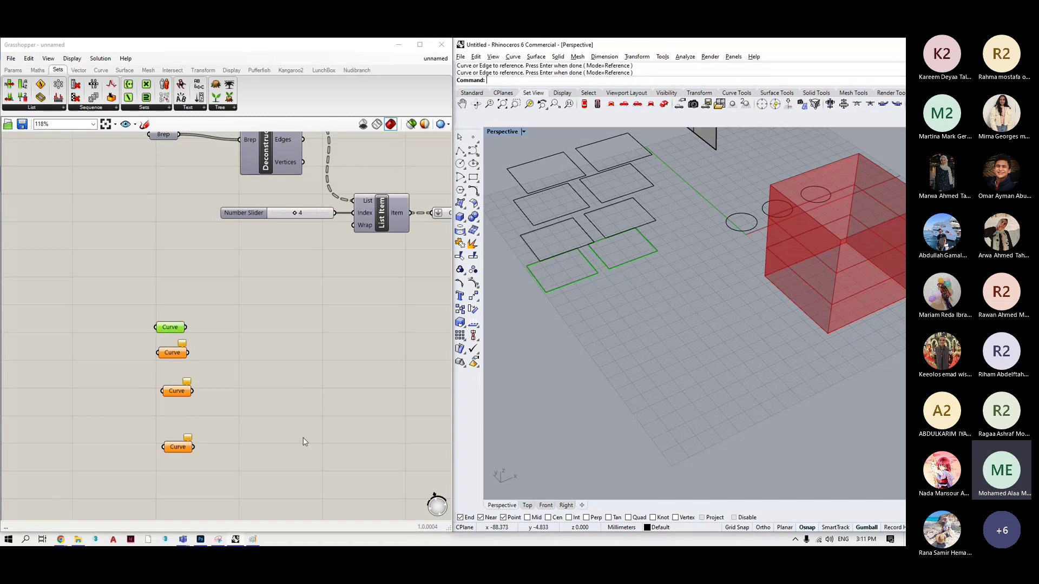
# Reference both rectangles of the second level from the ground in the second Curve parameter.
pyautogui.click(168, 353)
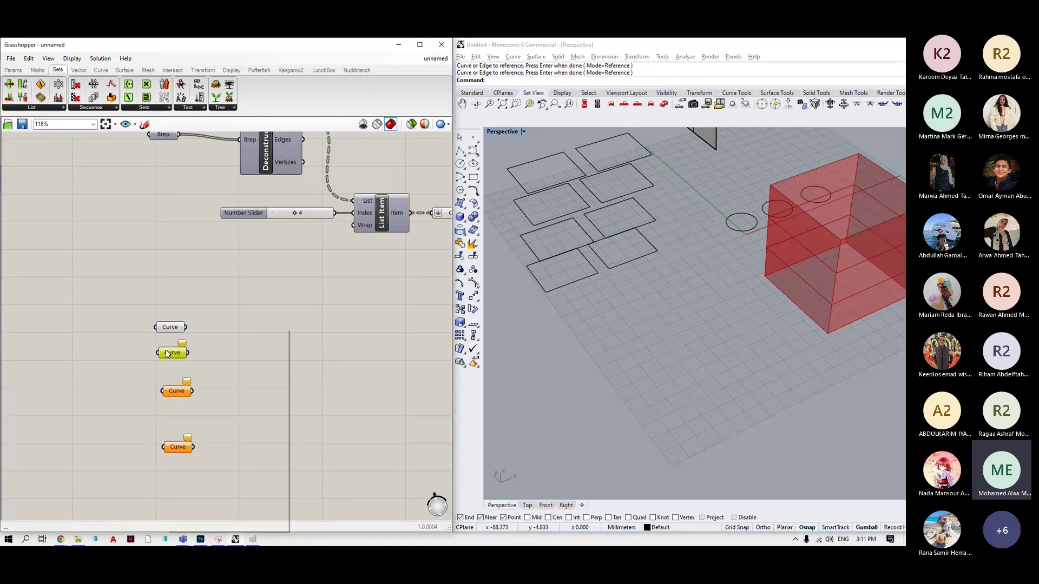
pyautogui.rightClick(167, 354)
pyautogui.click(200, 457)
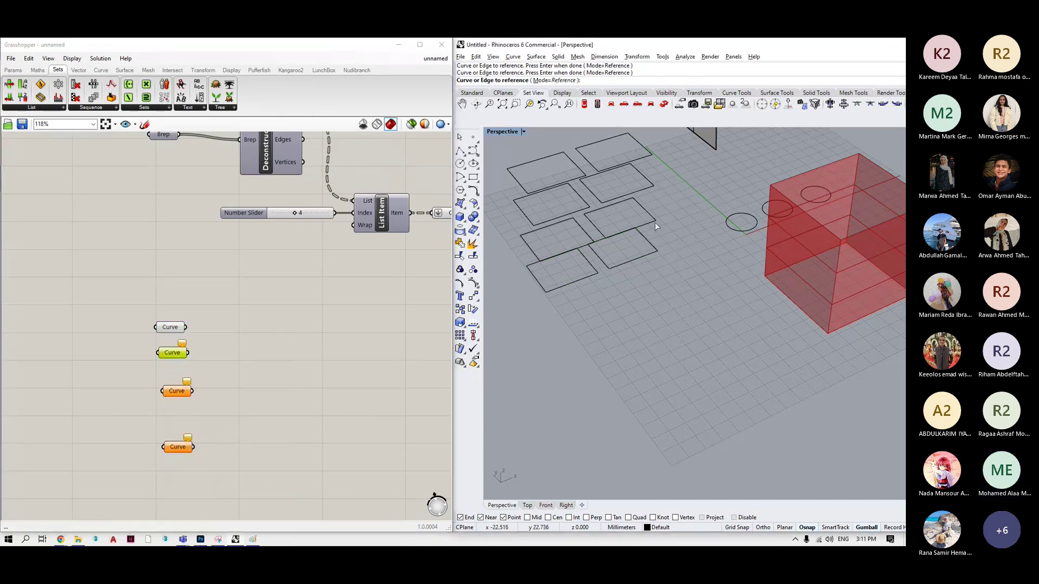
pyautogui.click(654, 223)
# Reference both rectangles of the third level in the third Curve parameter.
pyautogui.click(179, 392)
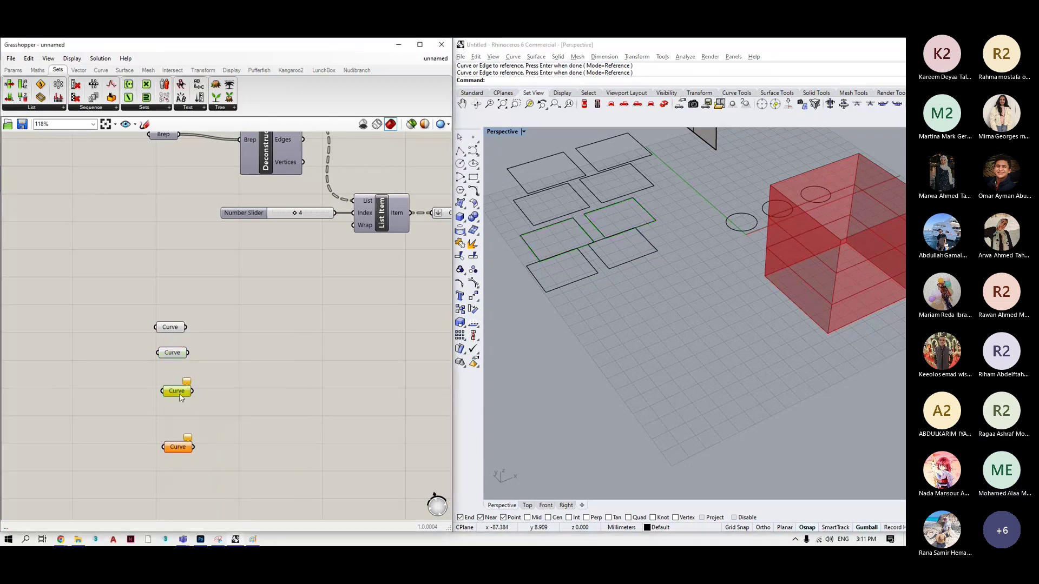
pyautogui.rightClick(179, 392)
pyautogui.click(226, 458)
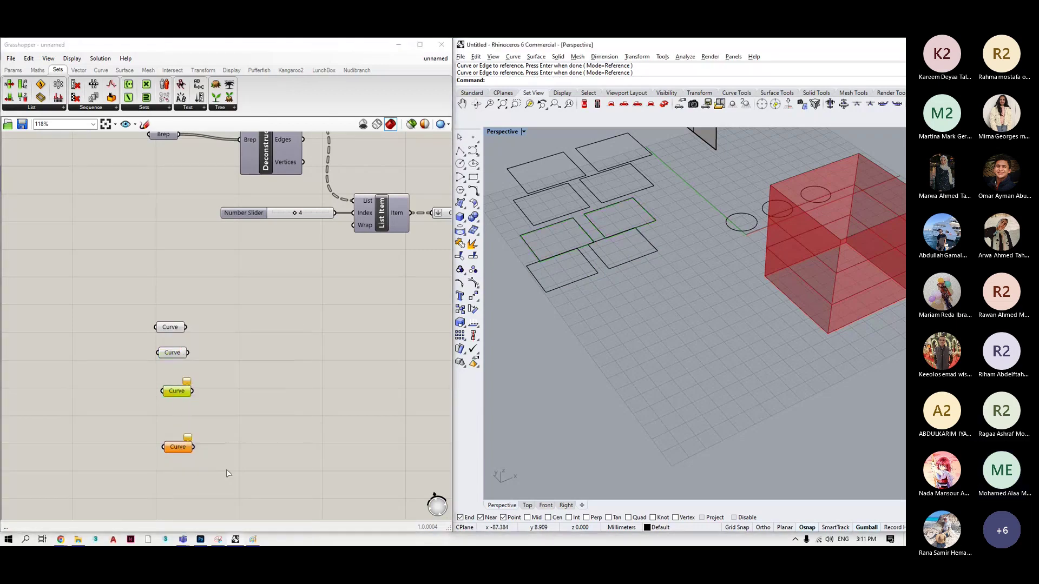
pyautogui.click(561, 216)
# Reference both rectangles of the highest level in the fourth Curve parameter.
pyautogui.click(189, 441)
pyautogui.rightClick(189, 440)
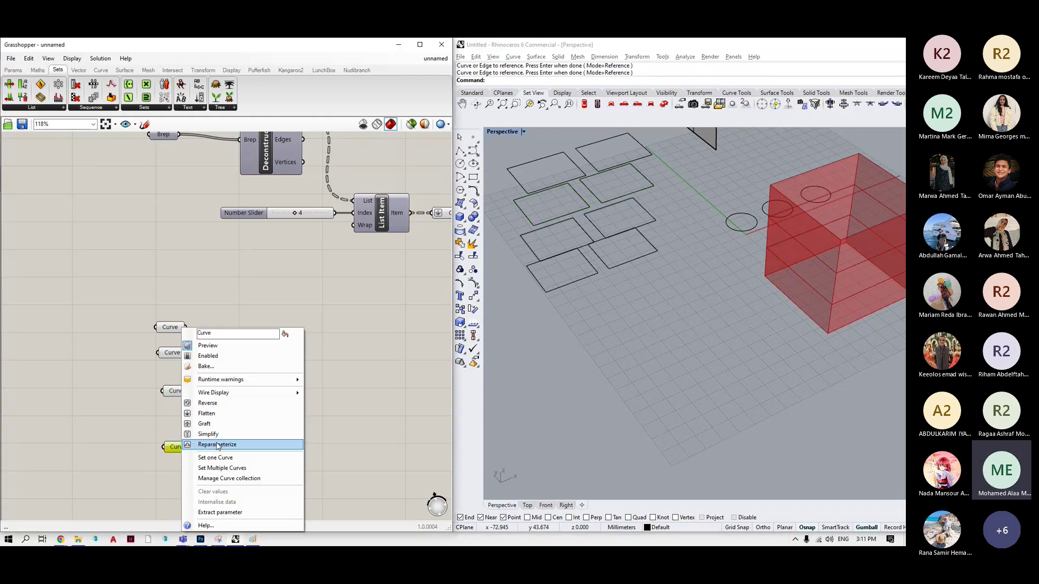
pyautogui.click(216, 458)
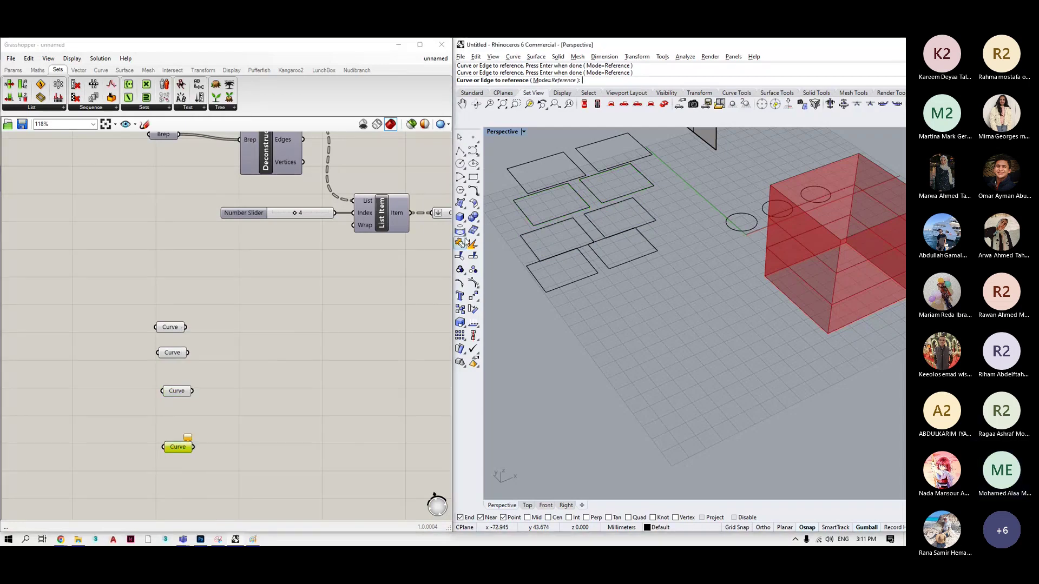
pyautogui.click(628, 161)
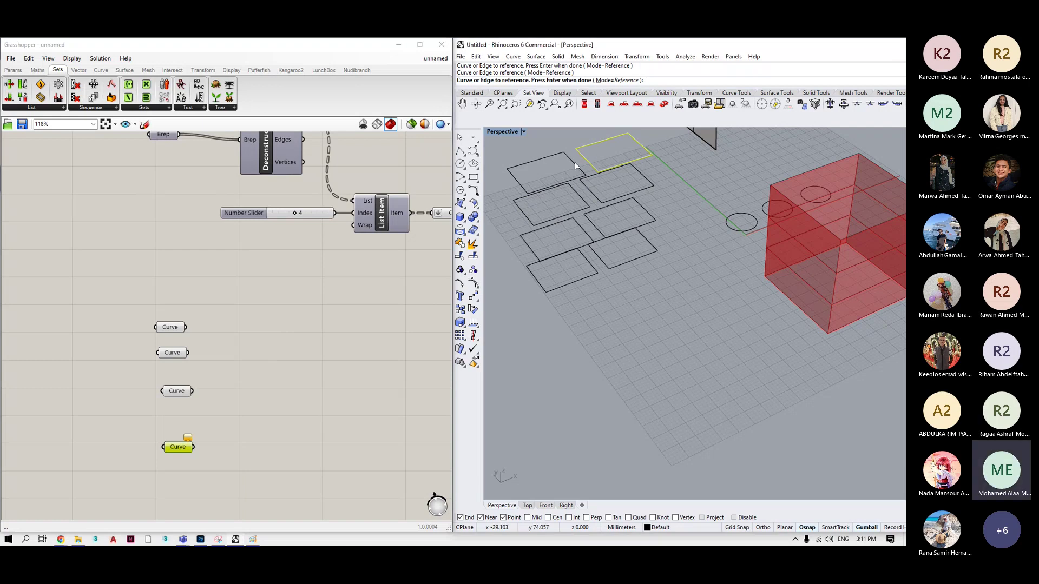
pyautogui.click(577, 166)
pyautogui.press('Return')
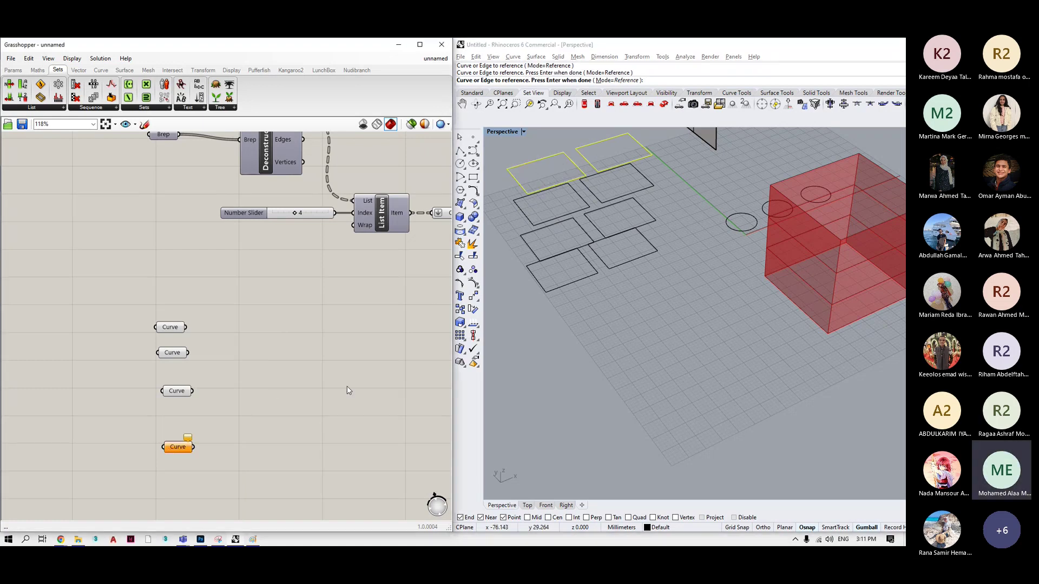
pyautogui.rightClick(606, 316)
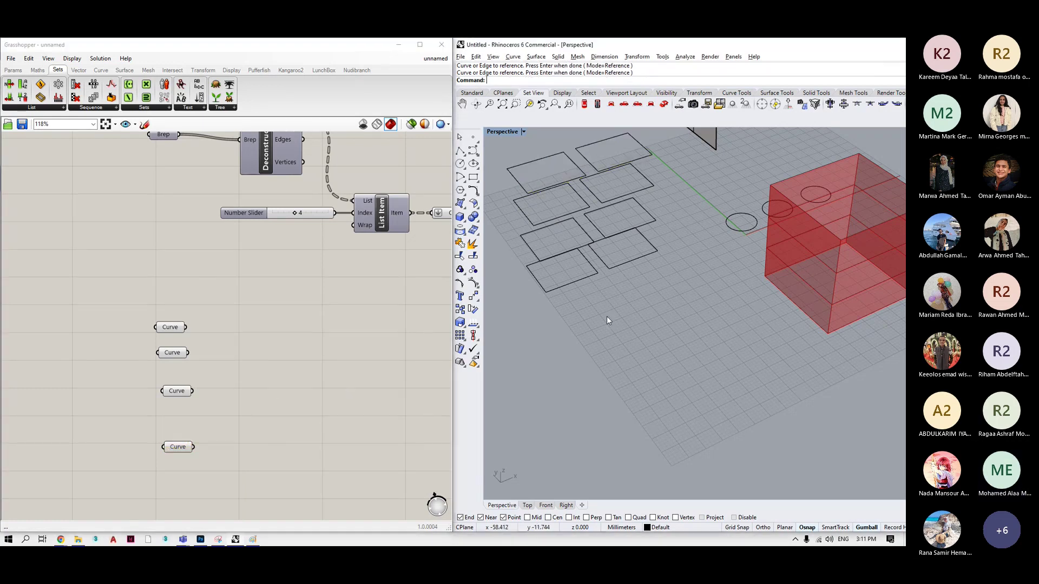
# Check which rectangles each Curve parameter holds and arrange the four parameters in a compact column.
pyautogui.click(169, 447)
pyautogui.click(169, 390)
pyautogui.click(172, 352)
pyautogui.moveTo(207, 300); pyautogui.dragTo(165, 373)
pyautogui.moveTo(172, 332); pyautogui.dragTo(179, 349)
pyautogui.click(181, 457)
pyautogui.moveTo(182, 457); pyautogui.dragTo(177, 416)
pyautogui.click(179, 392)
pyautogui.click(242, 361)
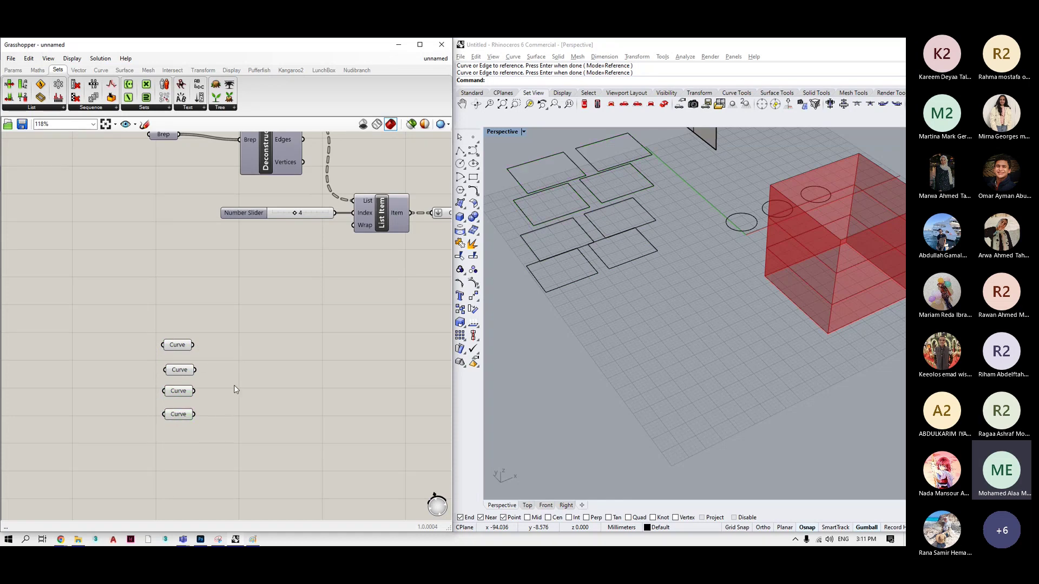
# Add a fifth Curve parameter, connect all four Curve parameters into it, and move it clear of them.
pyautogui.doubleClick(235, 385)
pyautogui.write('c')
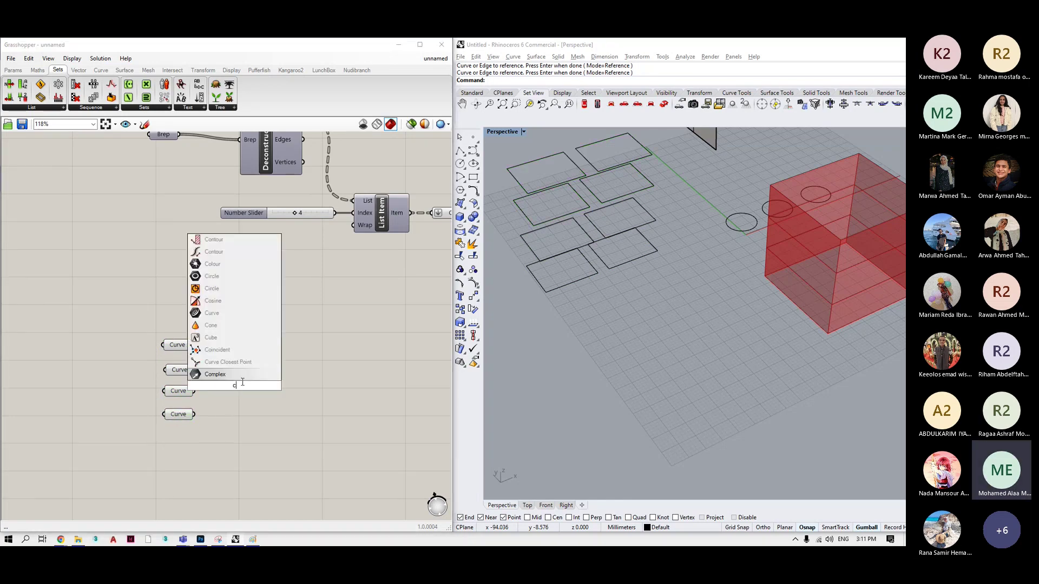
pyautogui.write('urve')
pyautogui.click(212, 374)
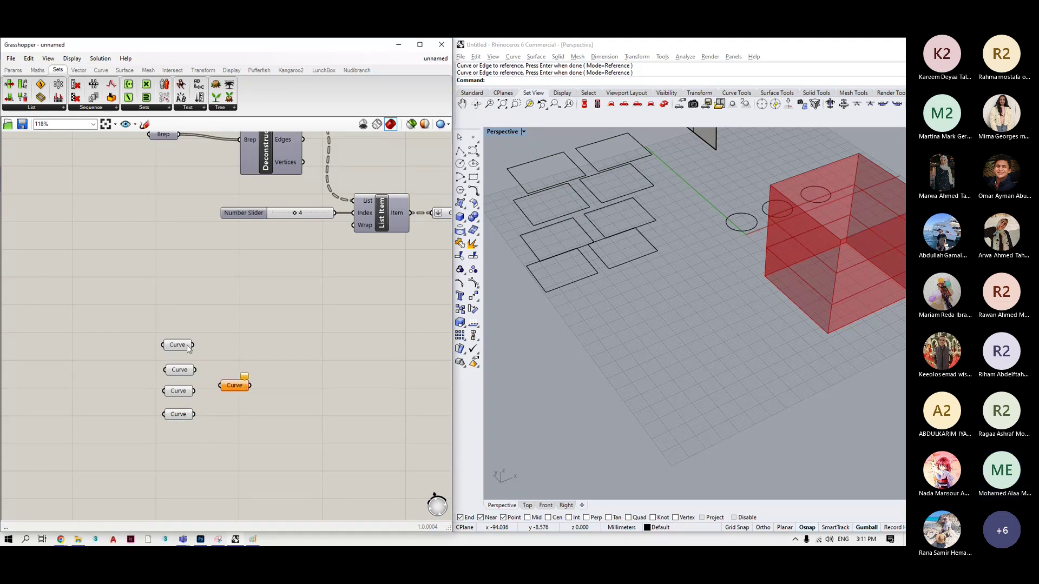
pyautogui.moveTo(195, 370); pyautogui.dragTo(219, 385)
pyautogui.keyDown('shift'); pyautogui.moveTo(193, 349); pyautogui.dragTo(253, 380); pyautogui.keyUp('shift')
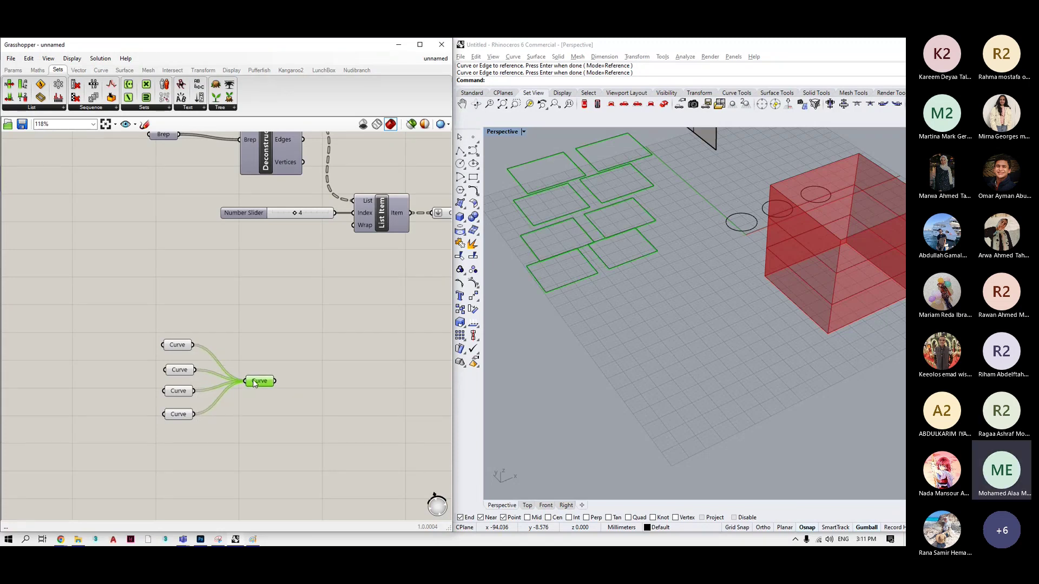
# Add a Loft component beside the Curve parameter that collects the four inputs.
pyautogui.doubleClick(316, 381)
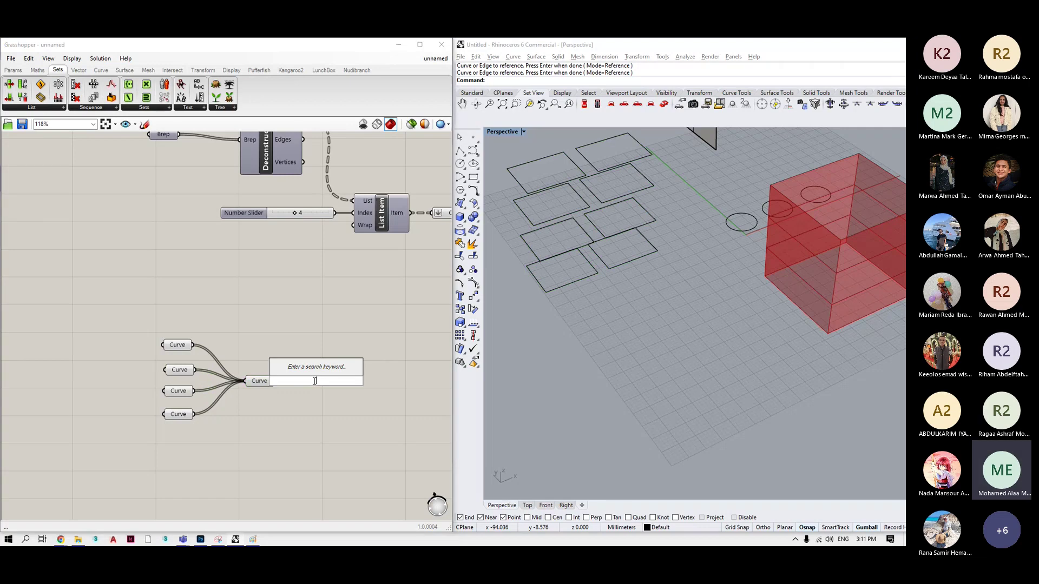
pyautogui.write('loft')
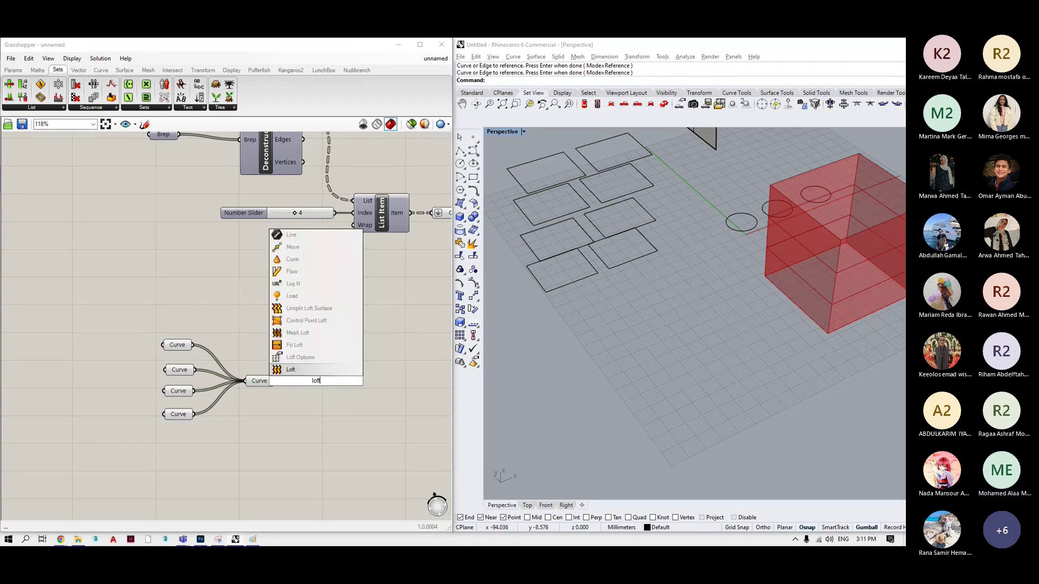
pyautogui.press('Return')
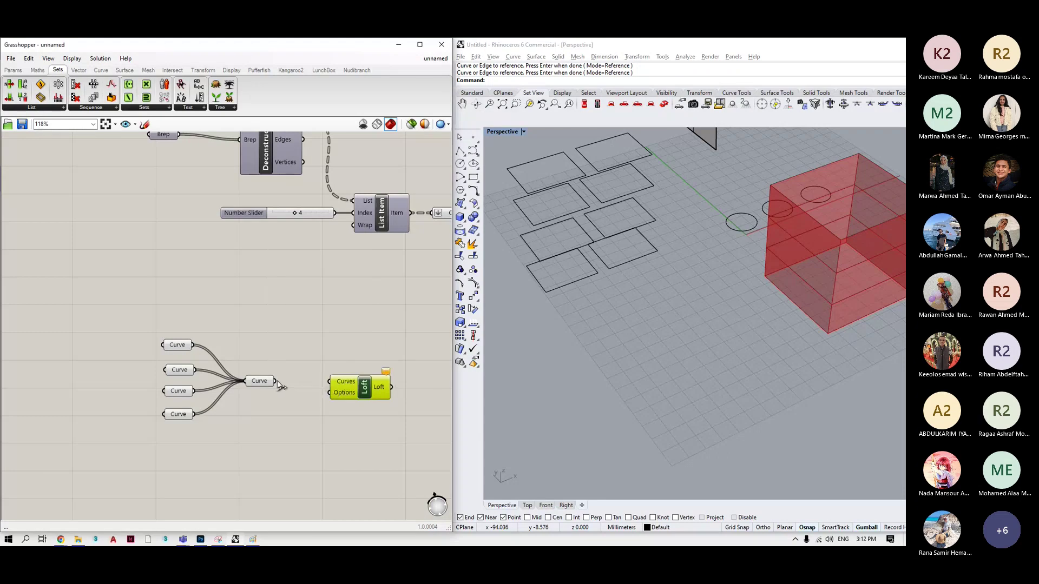
pyautogui.scroll(-5, 697, 273)
pyautogui.scroll(5, 712, 310)
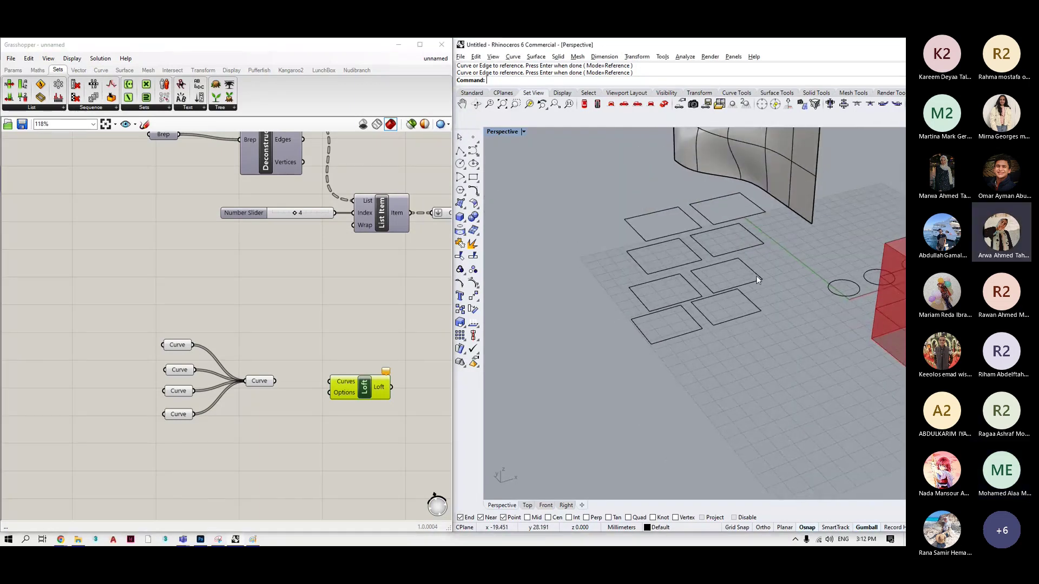
# Add a panel fed by the collecting Curve parameter, enlarge it to show the whole list, and move it above the wiring.
pyautogui.scroll(1, 755, 275)
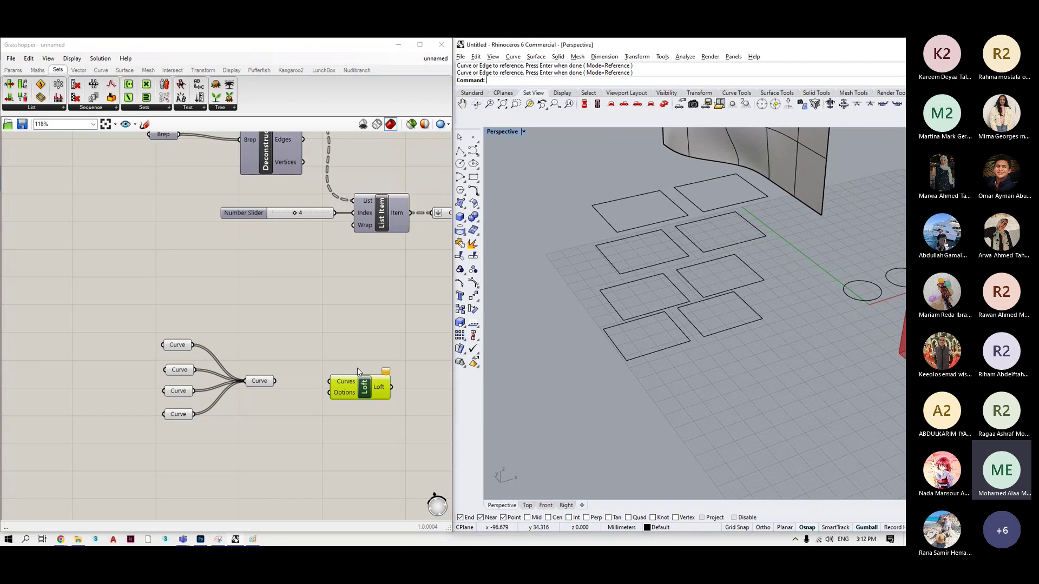
pyautogui.doubleClick(329, 307)
pyautogui.write('panel')
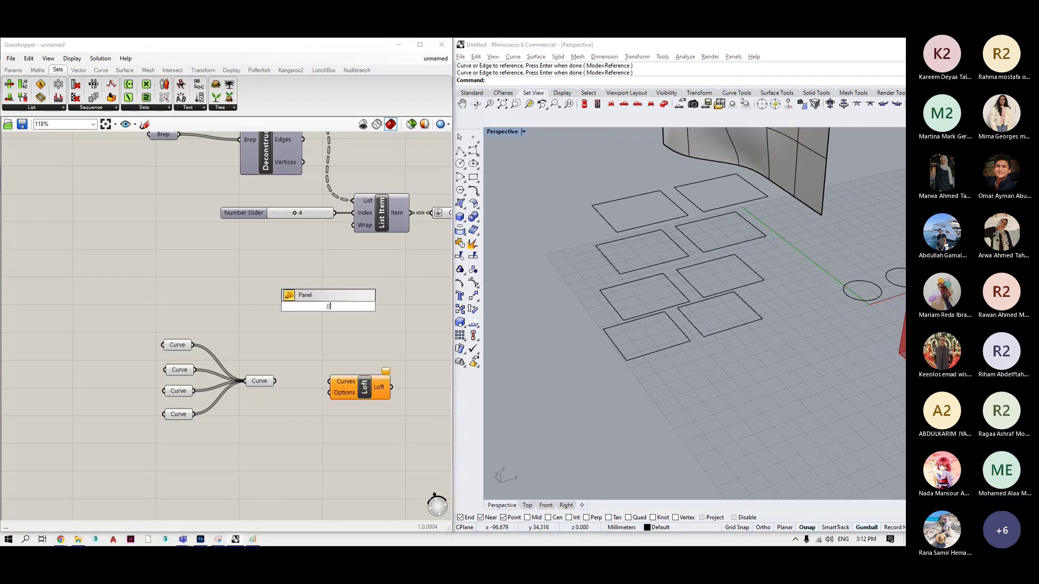
pyautogui.press('Return')
pyautogui.moveTo(275, 381); pyautogui.dragTo(284, 307)
pyautogui.moveTo(338, 336); pyautogui.dragTo(338, 442)
pyautogui.moveTo(332, 292); pyautogui.dragTo(334, 209)
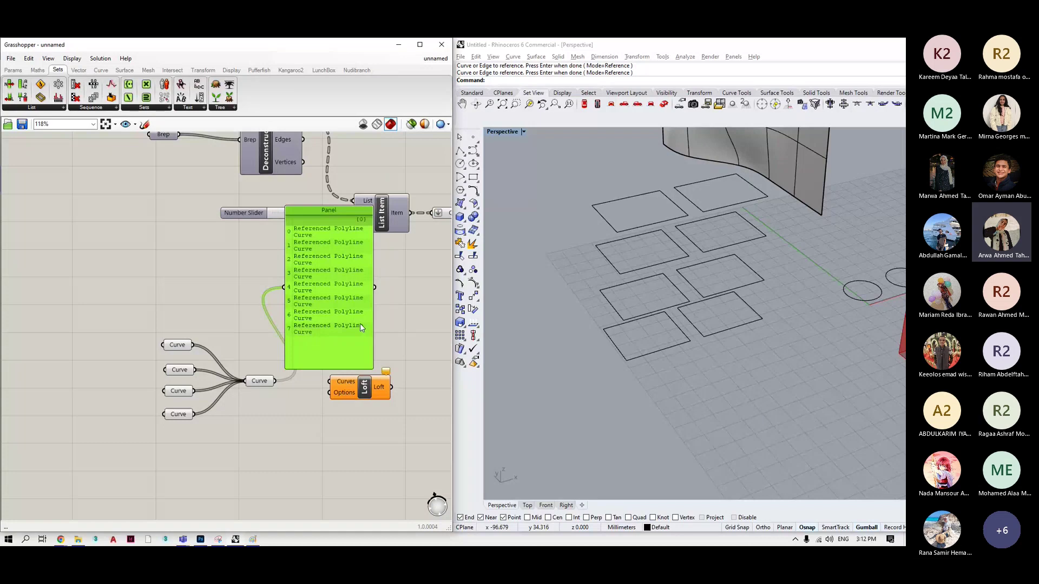
# Connect the collecting Curve parameter to the Loft component's Curves input and move the Loft clear of the panel.
pyautogui.moveTo(275, 381); pyautogui.dragTo(330, 382)
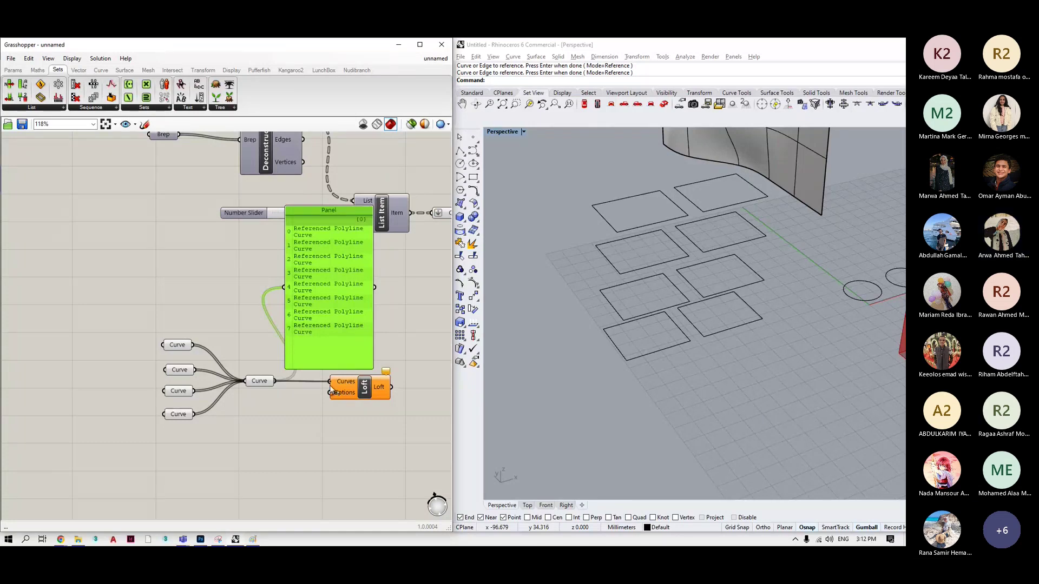
pyautogui.scroll(3, 697, 344)
pyautogui.moveTo(698, 344)
pyautogui.mouseDown(button='right')
pyautogui.moveTo(716, 319)
pyautogui.moveTo(696, 341)
pyautogui.mouseUp(button='right')
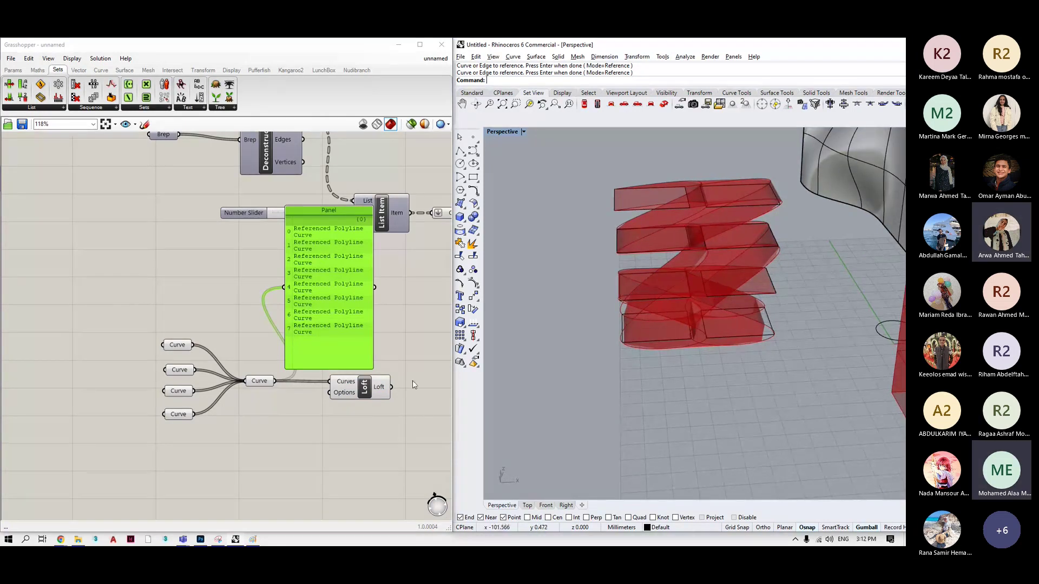
pyautogui.moveTo(364, 386); pyautogui.dragTo(409, 386)
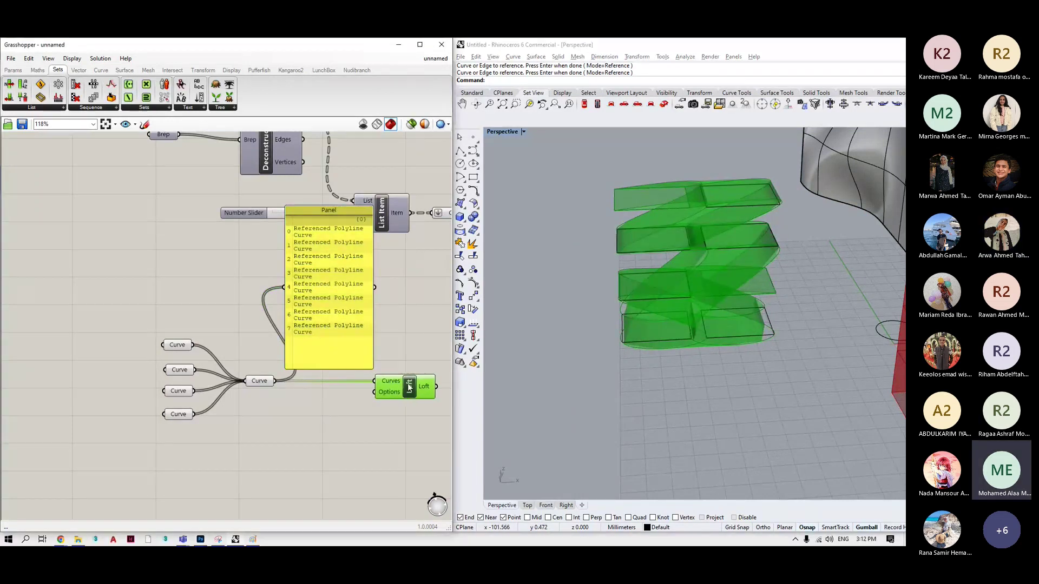
# Add a second panel above the four Curve parameters and feed it from the first one.
pyautogui.click(180, 370)
pyautogui.click(176, 346)
pyautogui.click(216, 314)
pyautogui.doubleClick(220, 313)
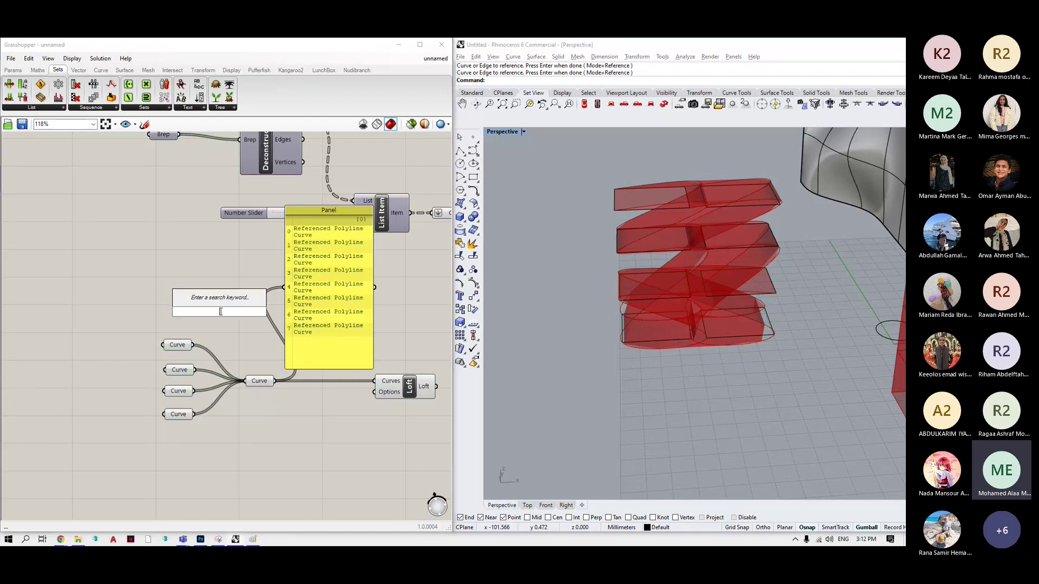
pyautogui.write('panel')
pyautogui.press('Return')
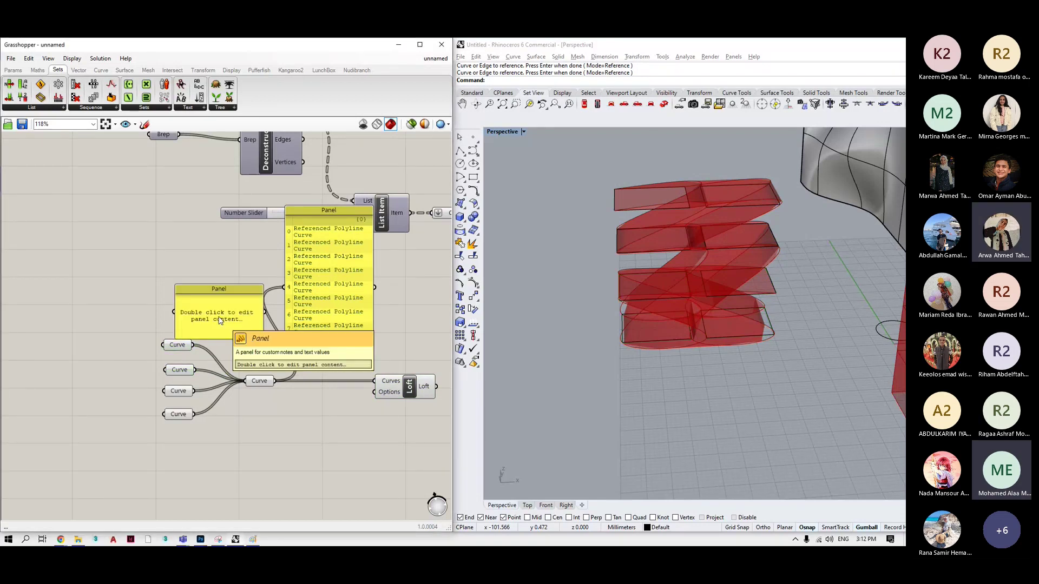
pyautogui.moveTo(219, 321)
pyautogui.mouseDown()
pyautogui.moveTo(234, 279)
pyautogui.moveTo(209, 343)
pyautogui.mouseUp()
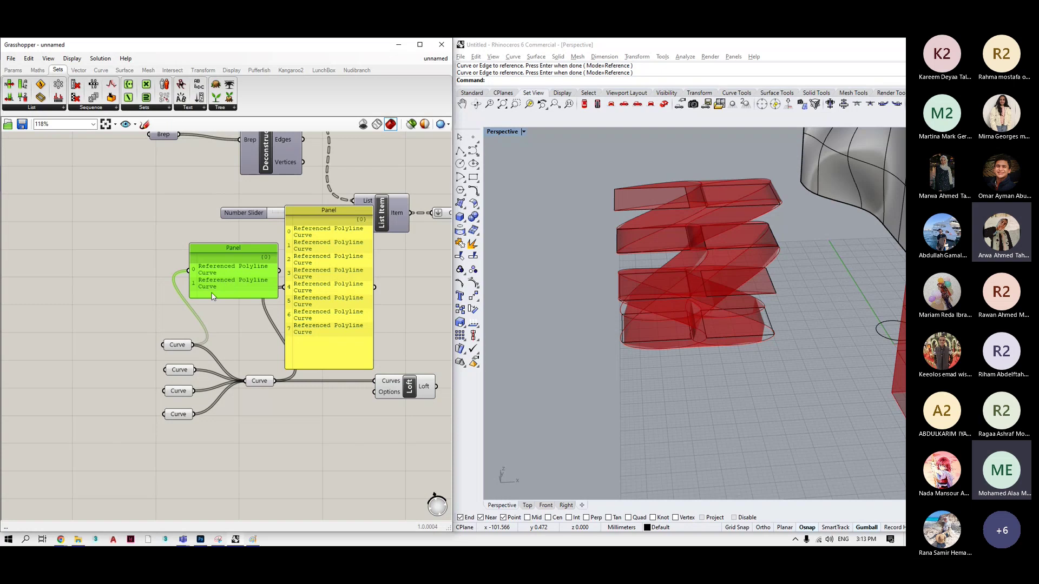
# Graft each of the four Curve parameters that reference the rectangle levels.
pyautogui.rightClick(172, 349)
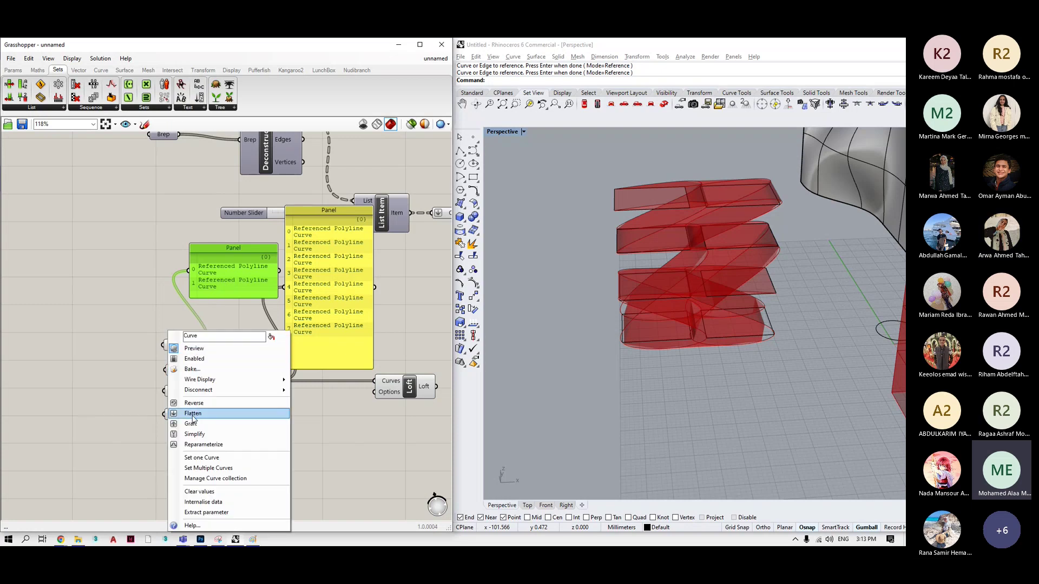
pyautogui.click(174, 424)
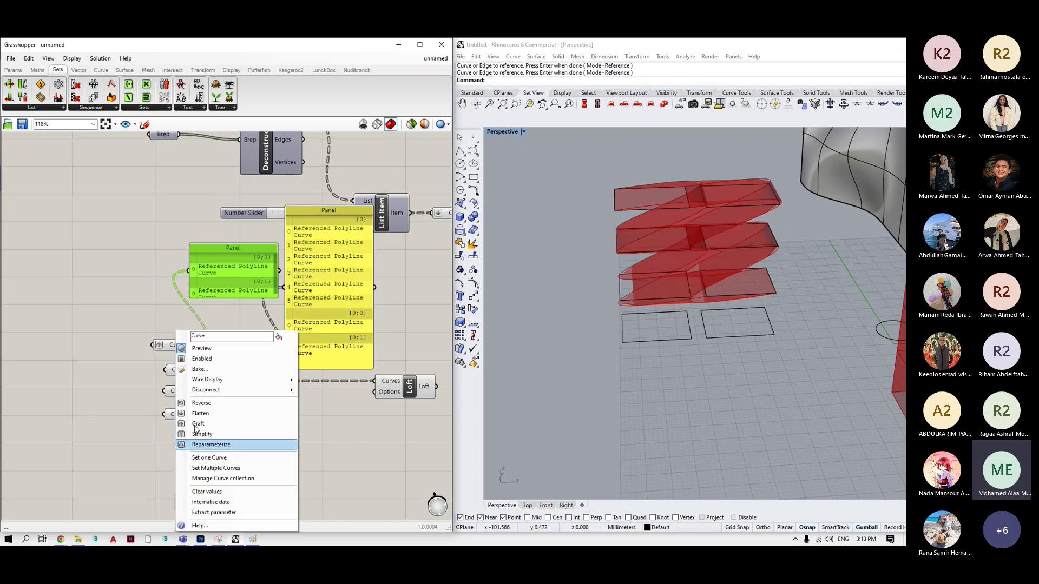
pyautogui.click(177, 402)
pyautogui.rightClick(177, 400)
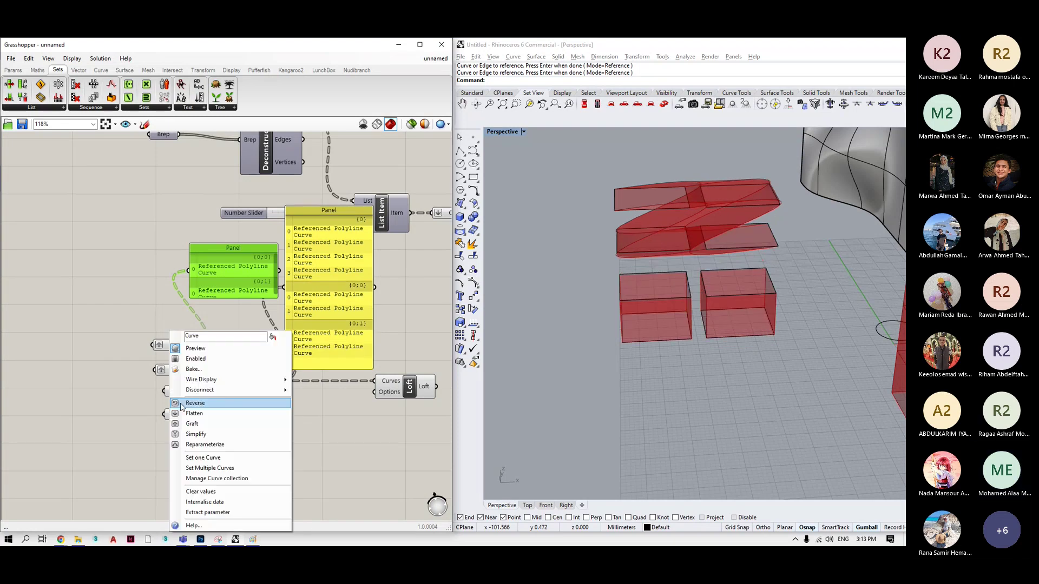
pyautogui.click(170, 420)
pyautogui.rightClick(170, 419)
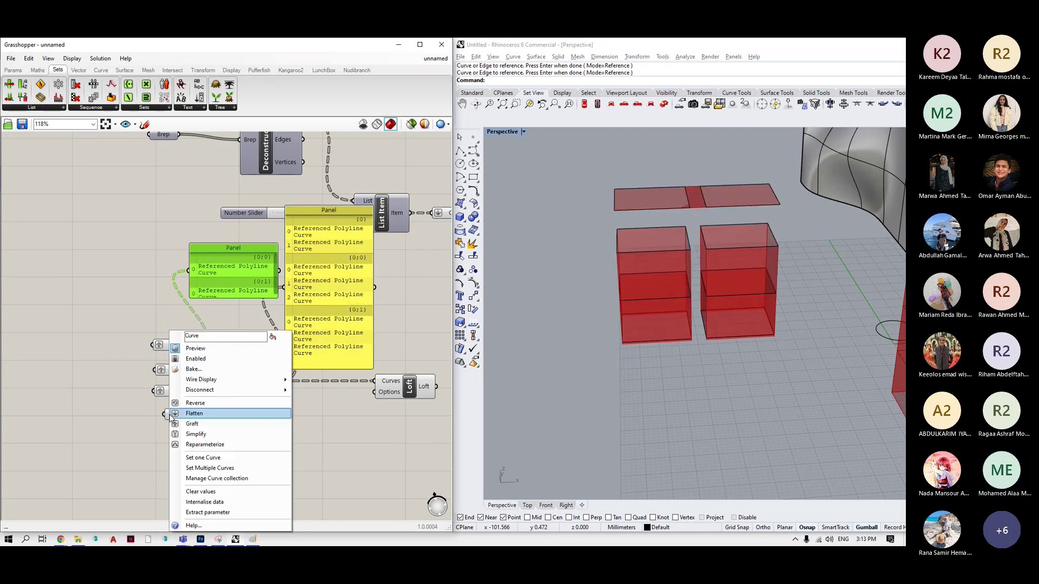
pyautogui.click(172, 422)
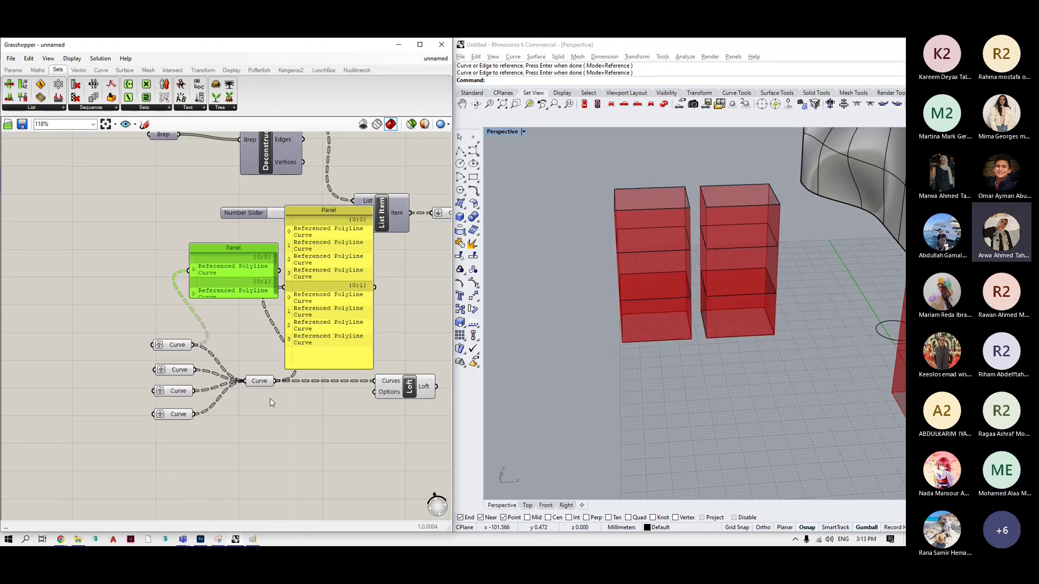
# Restore the Rhino window and reposition it beside the Grasshopper window so the lofted stacks are in view.
pyautogui.click(665, 297)
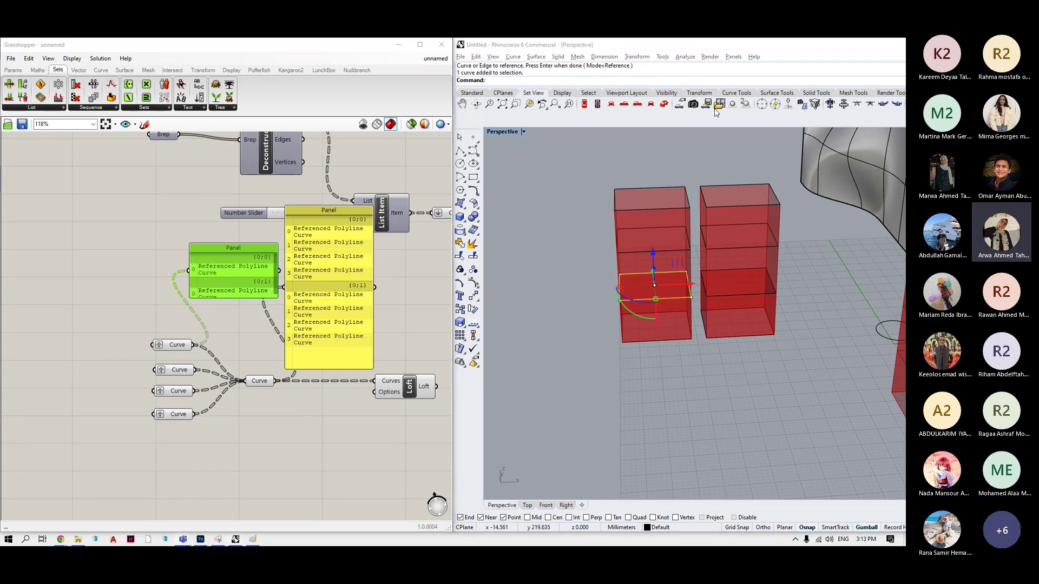
pyautogui.doubleClick(816, 51)
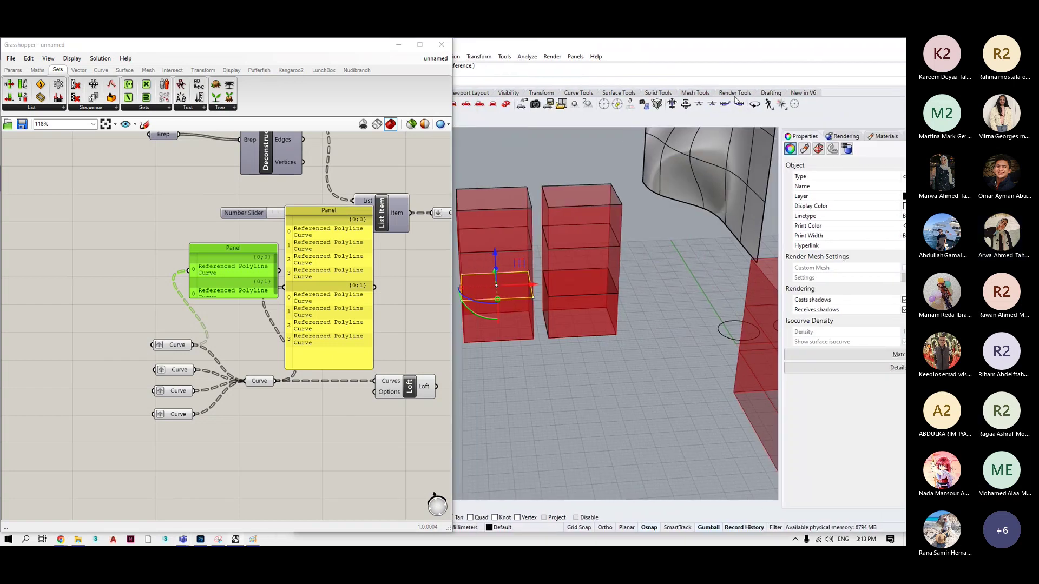
pyautogui.moveTo(733, 54); pyautogui.dragTo(872, 46)
# Try moving a corner of one stack's second-level rectangle to test how the loft follows, and undo the edits.
pyautogui.click(670, 296)
pyautogui.keyDown('ctrl'); pyautogui.keyDown('shift'); pyautogui.click(669, 296); pyautogui.keyUp('shift'); pyautogui.keyUp('ctrl')
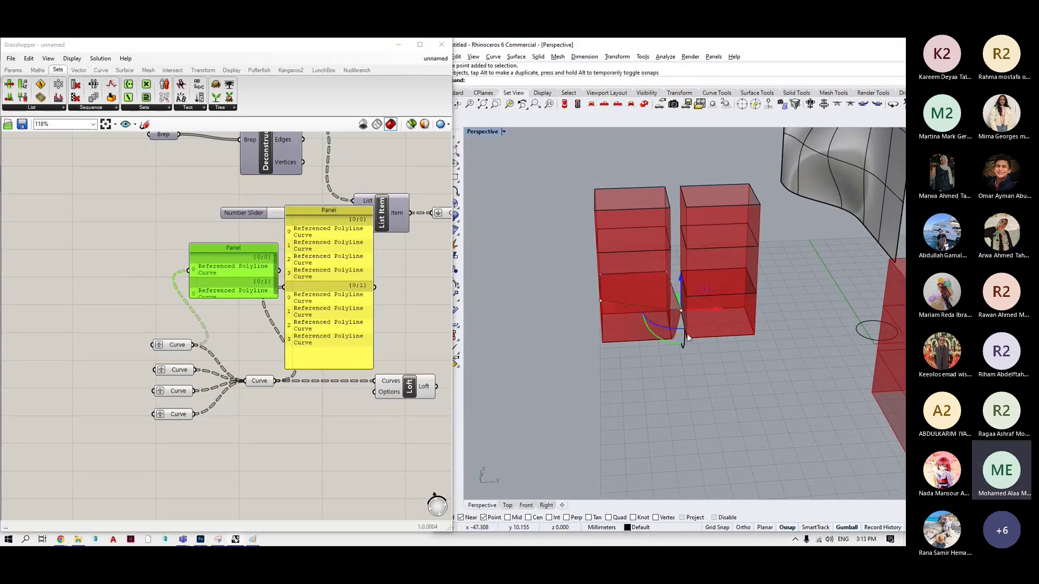
pyautogui.moveTo(689, 338); pyautogui.dragTo(712, 337, button='right')
pyautogui.hotkey('ctrl', 'z')
pyautogui.moveTo(673, 297); pyautogui.dragTo(748, 351, button='right')
pyautogui.moveTo(747, 351); pyautogui.dragTo(683, 293)
pyautogui.moveTo(683, 293); pyautogui.dragTo(661, 352, button='right')
pyautogui.click(615, 295)
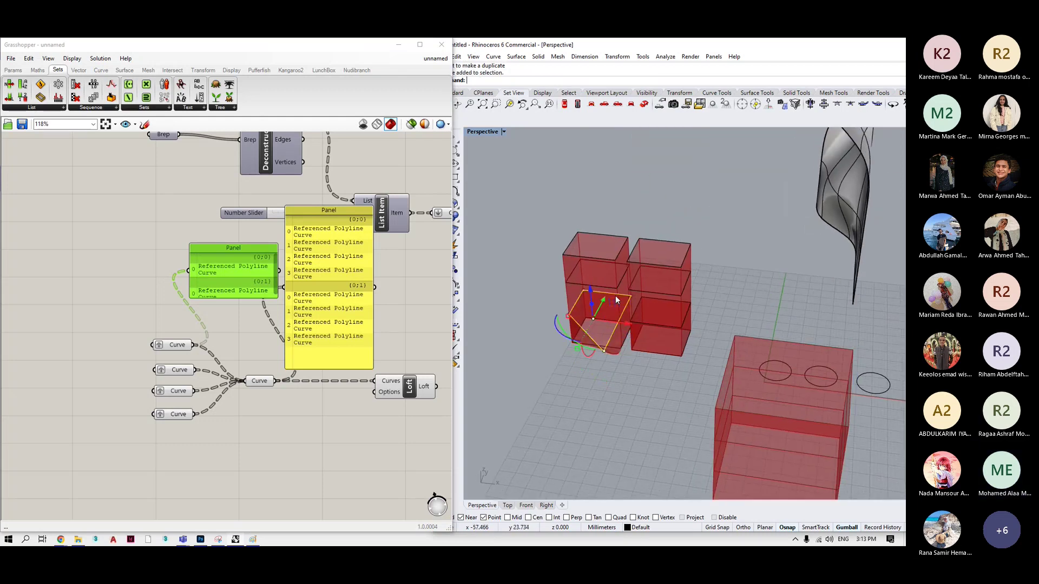
pyautogui.scroll(3, 653, 341)
pyautogui.scroll(-3, 653, 341)
pyautogui.moveTo(653, 341)
pyautogui.mouseDown(button='right')
pyautogui.moveTo(714, 344)
pyautogui.moveTo(646, 335)
pyautogui.mouseUp(button='right')
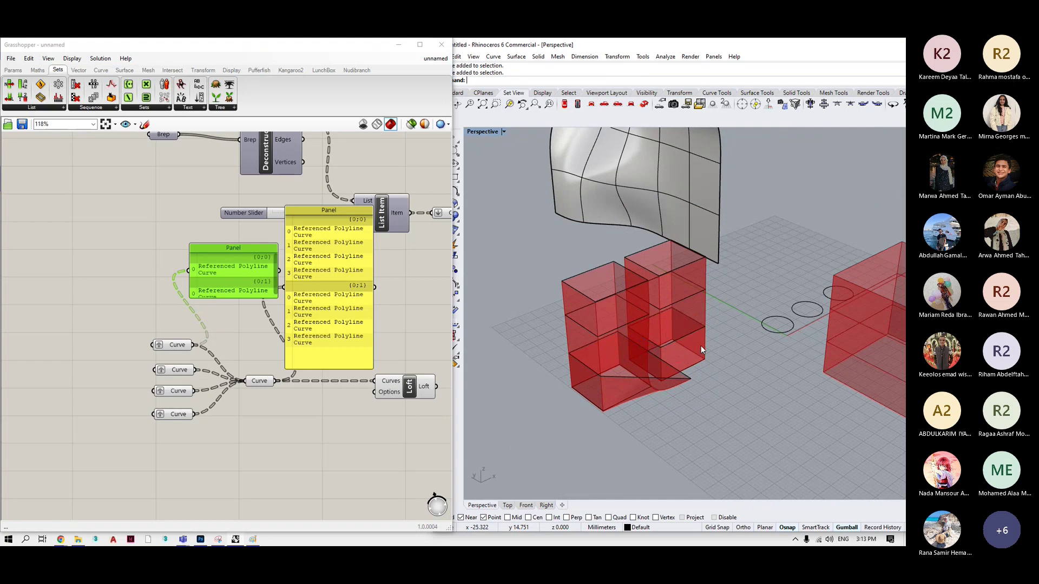
pyautogui.hotkey('ctrl', 'z')
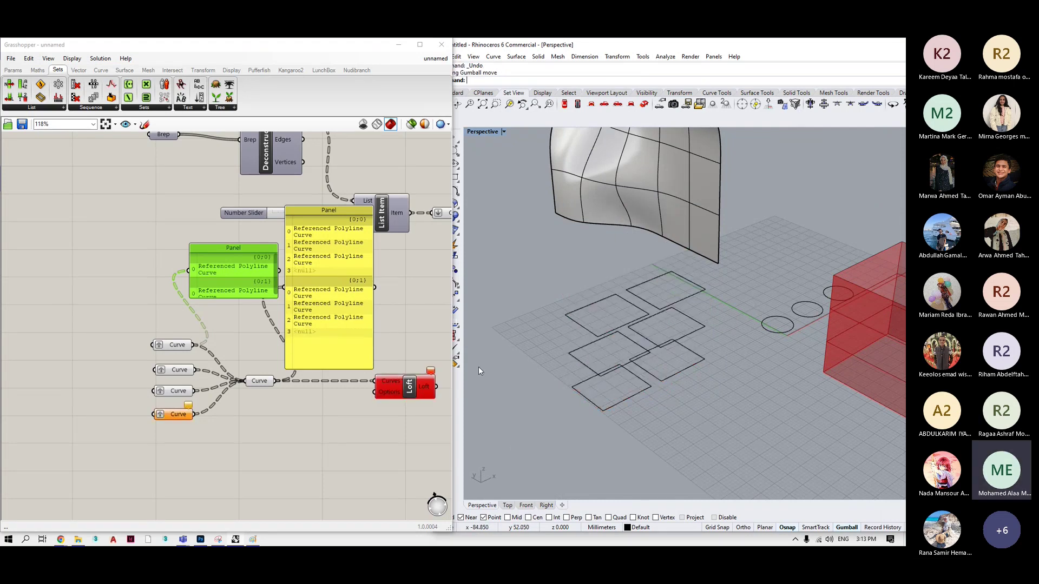
# Turn off Graft on the fourth Curve parameter and undo that change.
pyautogui.click(324, 403)
pyautogui.rightClick(182, 414)
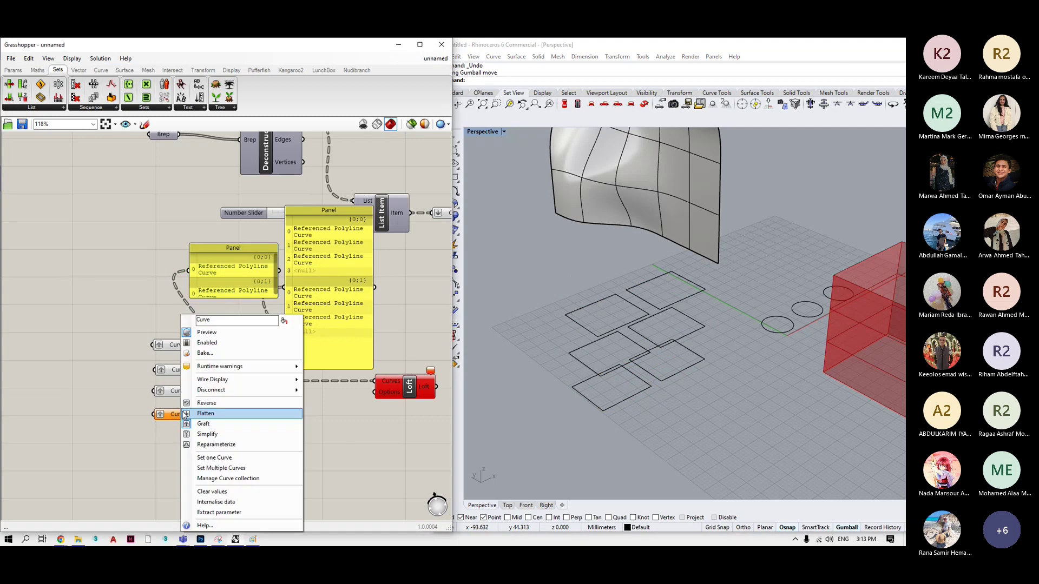
pyautogui.click(268, 406)
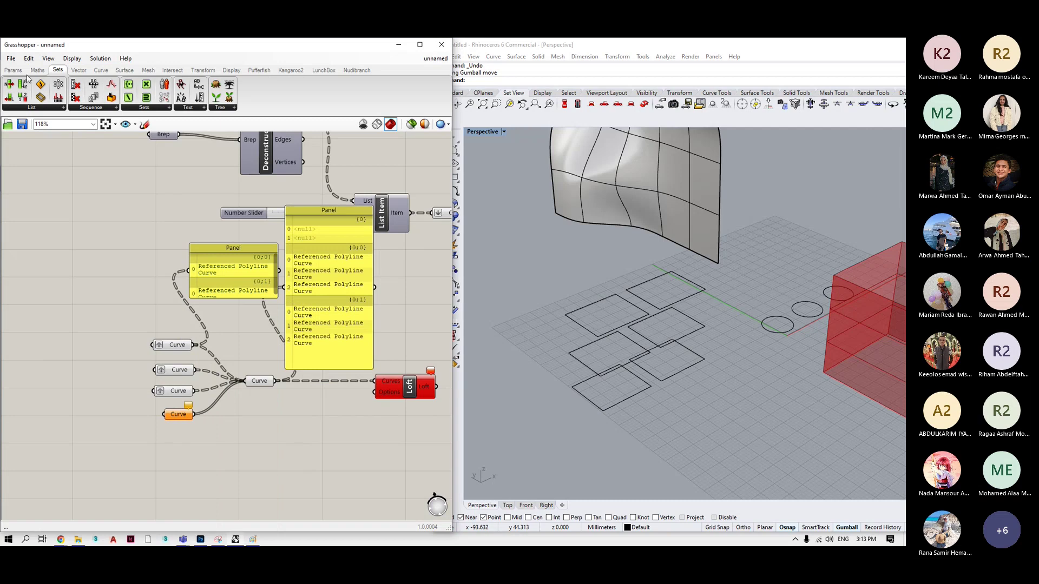
pyautogui.click(29, 58)
pyautogui.click(41, 81)
pyautogui.click(29, 58)
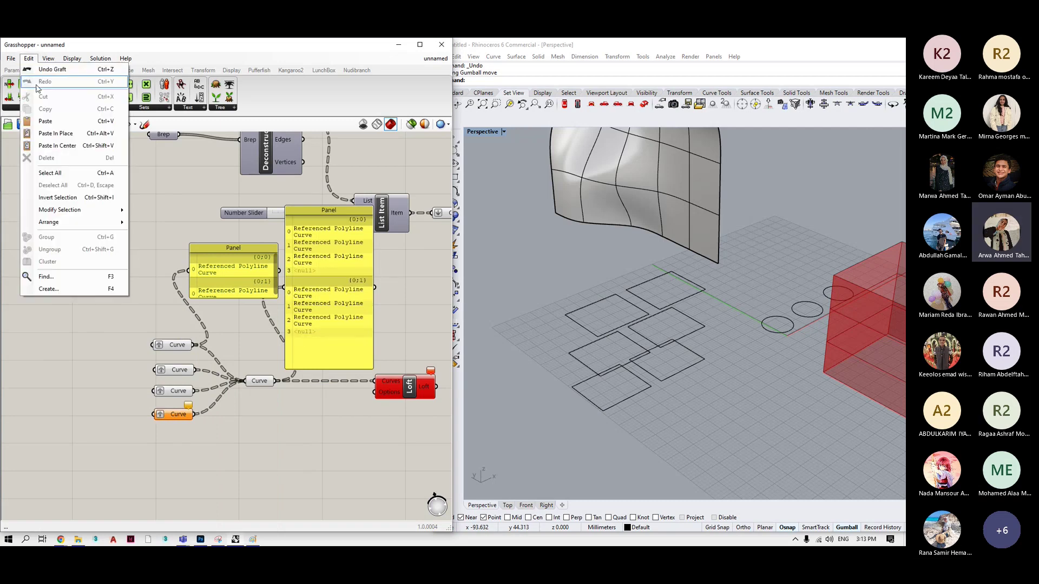
pyautogui.click(334, 492)
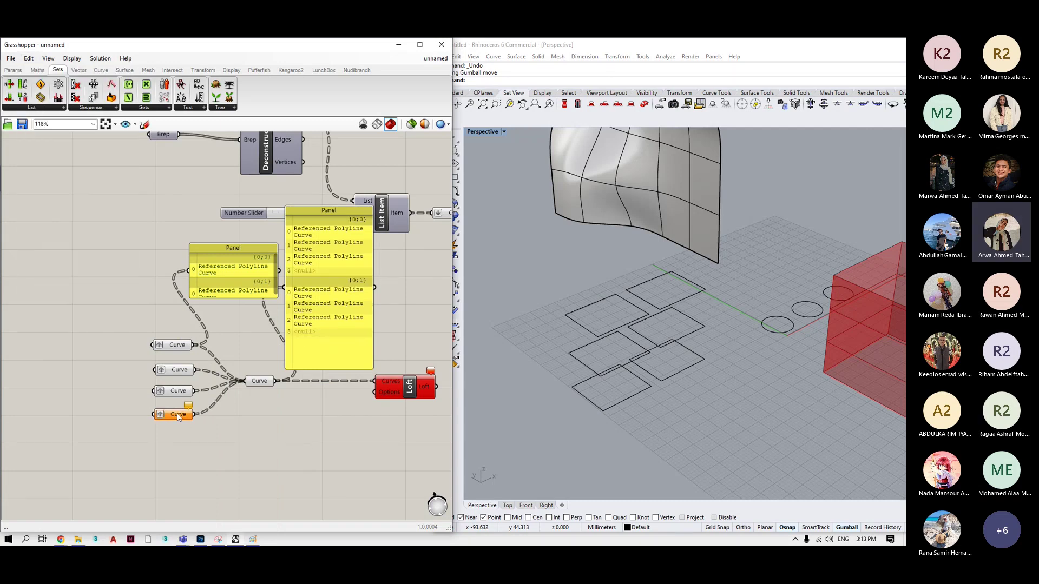
pyautogui.moveTo(188, 406)
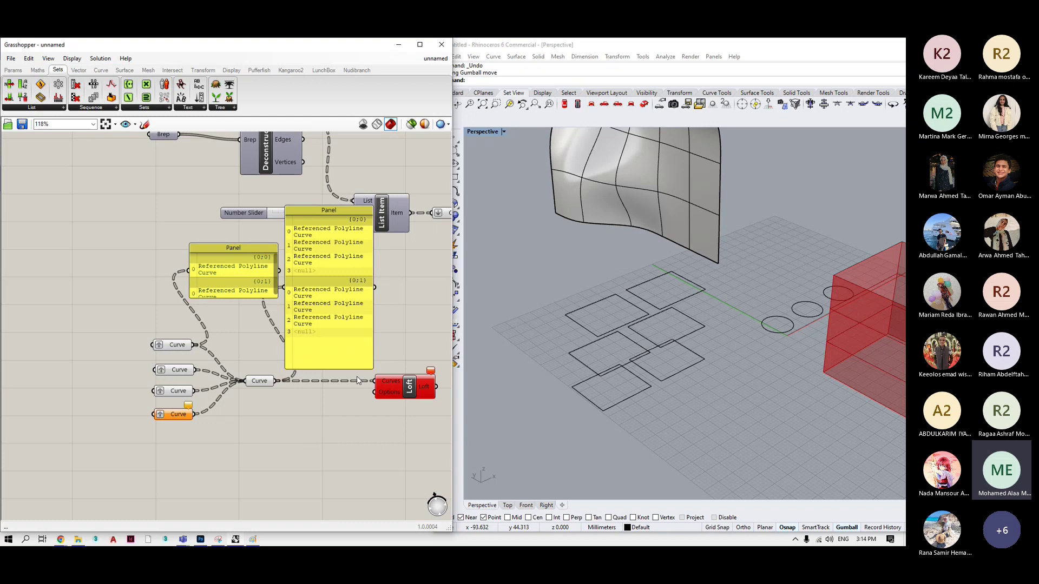
# Move the rectangle loft definition clear of the List Item component, and delete all its parameters, panels and the Loft.
pyautogui.moveTo(427, 250); pyautogui.dragTo(212, 447)
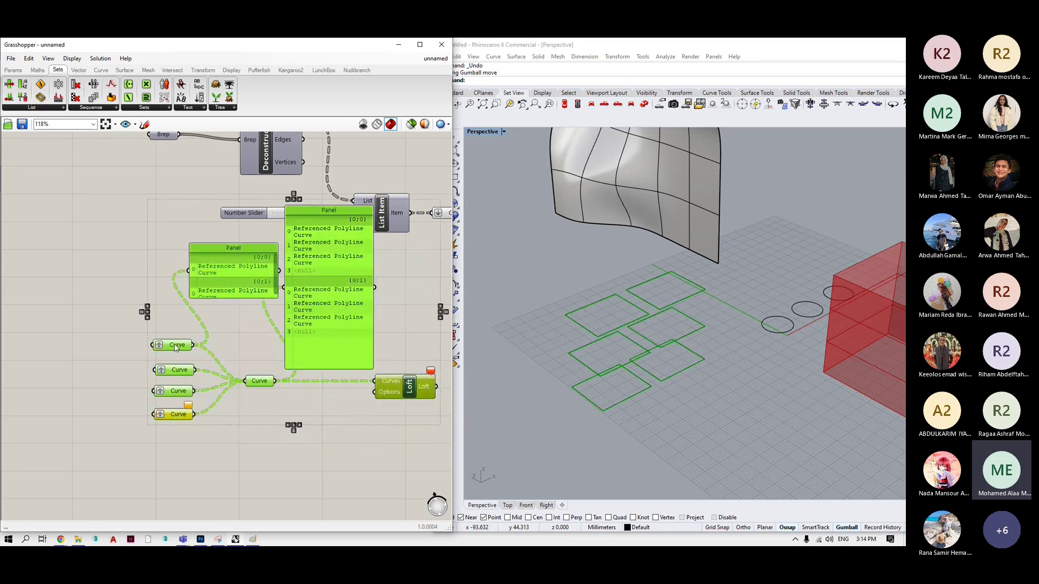
pyautogui.moveTo(176, 347); pyautogui.dragTo(66, 423)
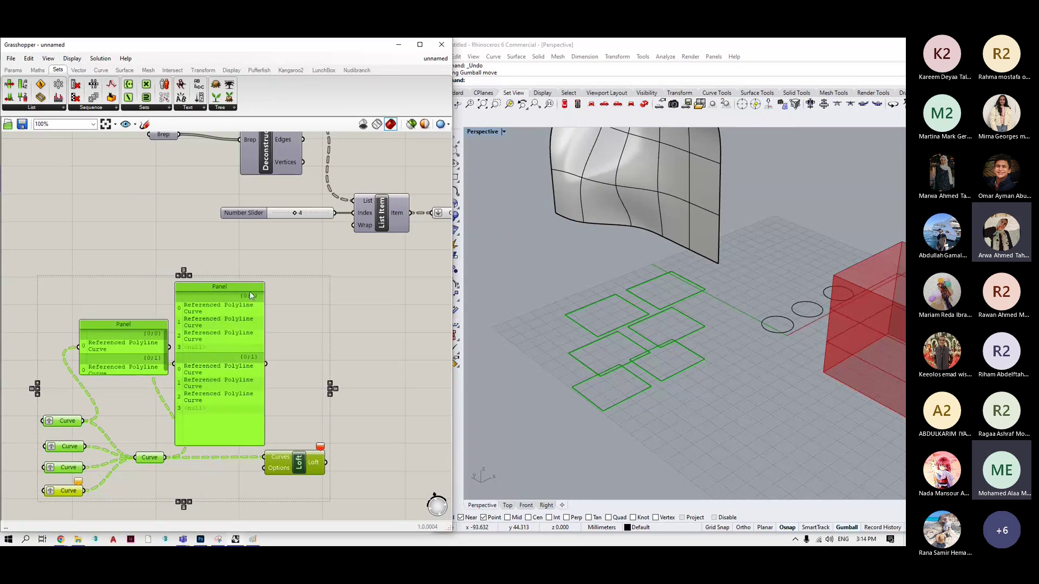
pyautogui.scroll(-4, 249, 291)
pyautogui.scroll(1, 228, 335)
pyautogui.scroll(2, 220, 344)
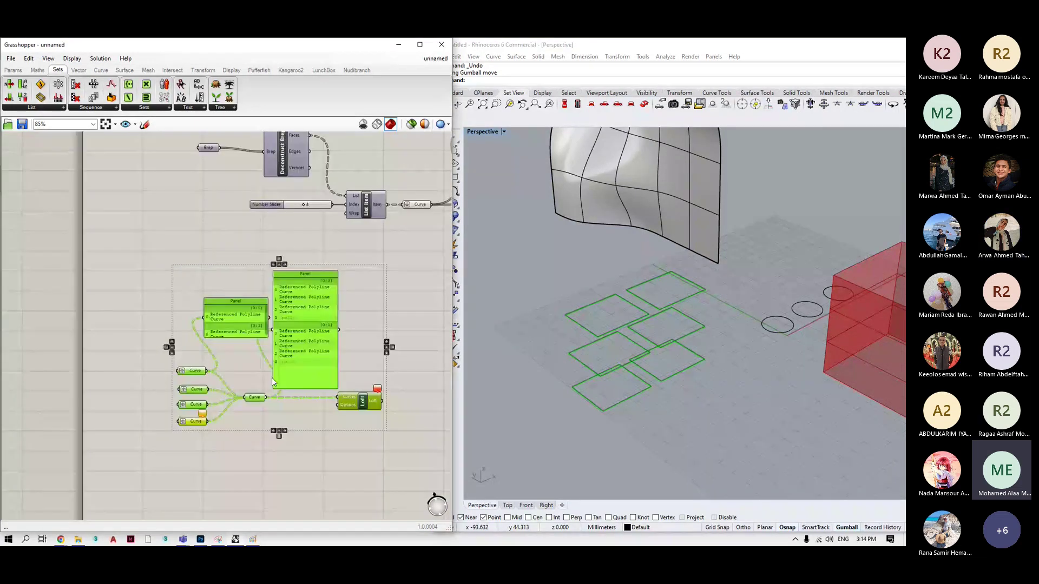
pyautogui.click(433, 497)
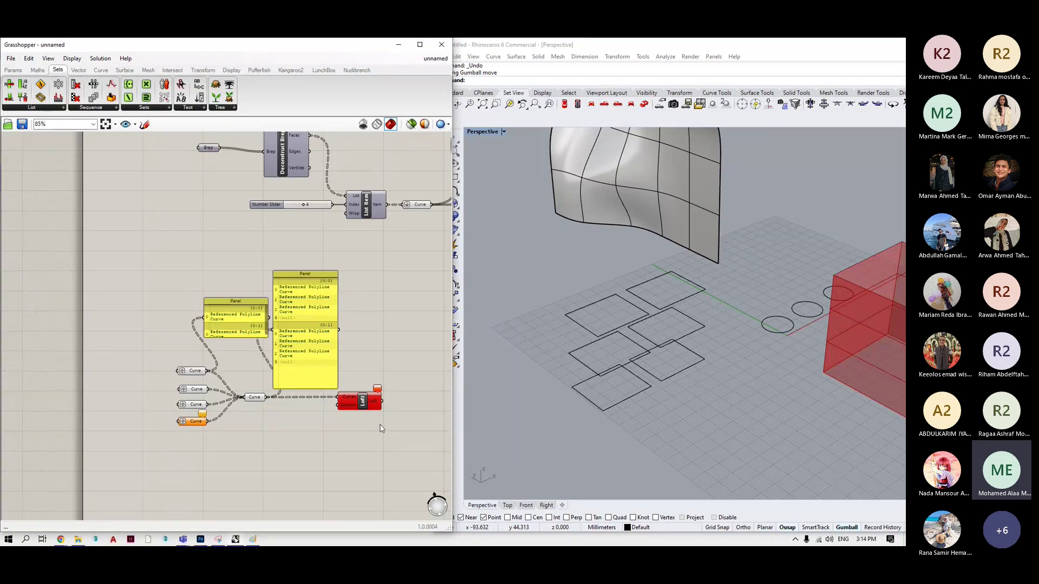
pyautogui.moveTo(406, 440); pyautogui.dragTo(103, 270)
pyautogui.press('Delete')
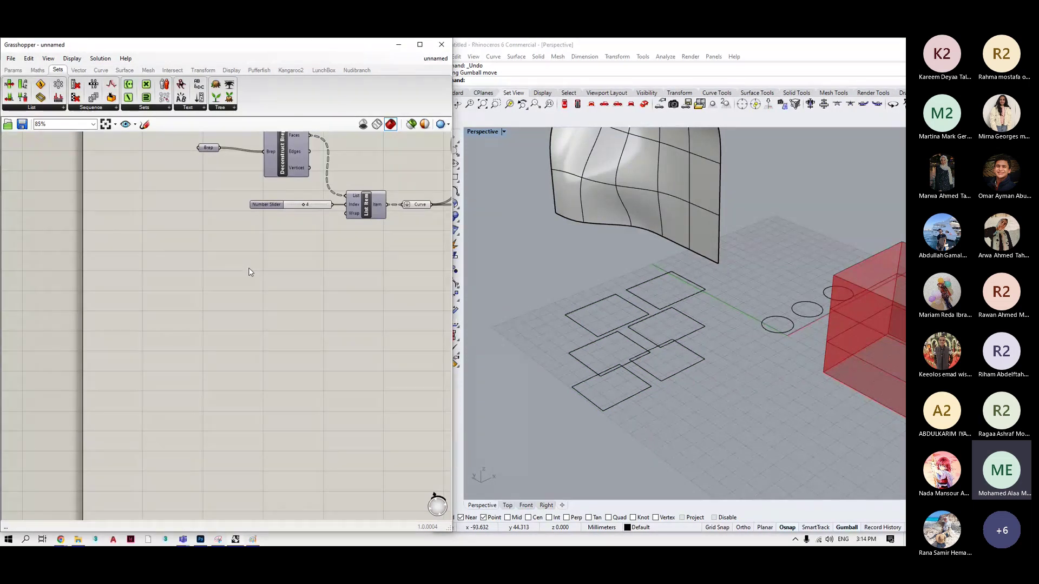
# Switch Rhino to the four-viewport layout and survey the geometry in the Top view and the whole Grasshopper canvas.
pyautogui.doubleClick(491, 133)
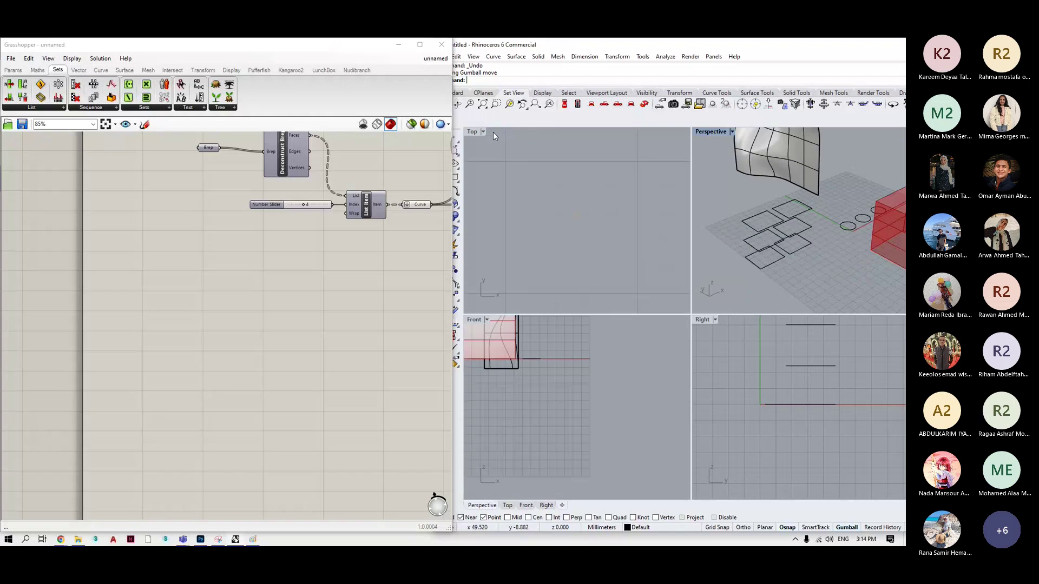
pyautogui.click(675, 290)
pyautogui.scroll(-2, 608, 258)
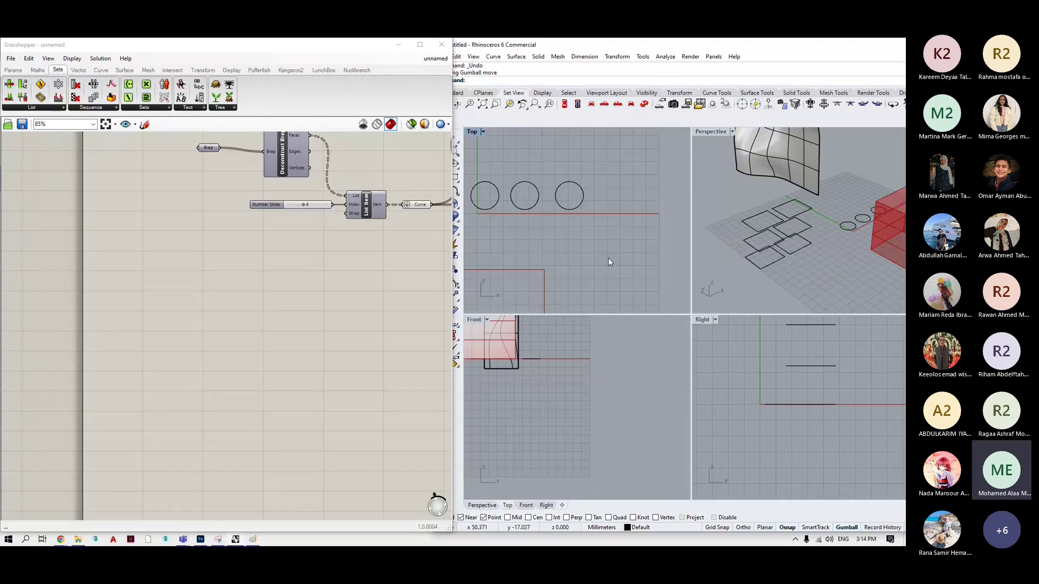
pyautogui.scroll(-8, 608, 257)
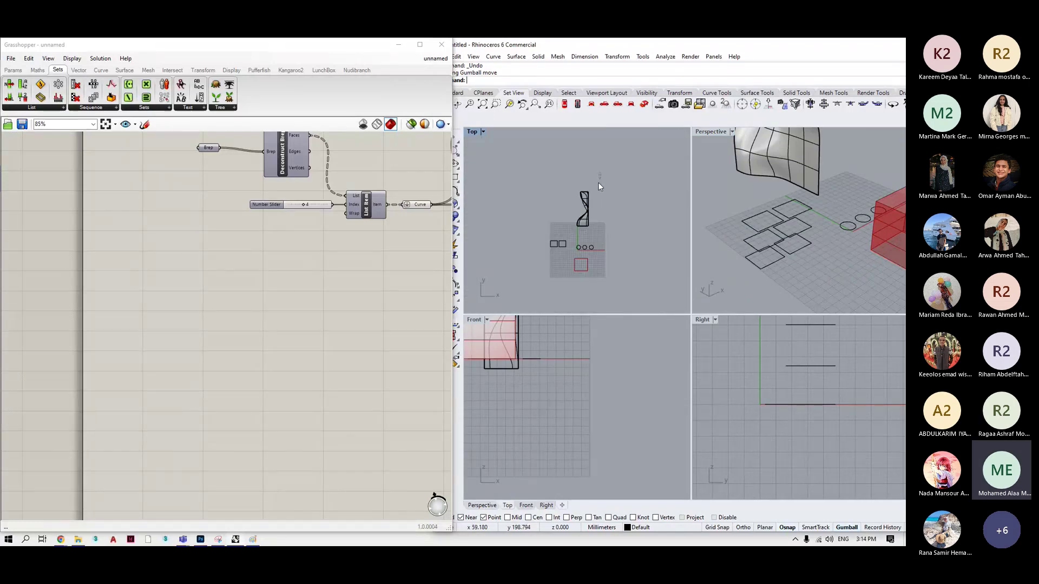
pyautogui.click(563, 261)
pyautogui.scroll(3, 589, 243)
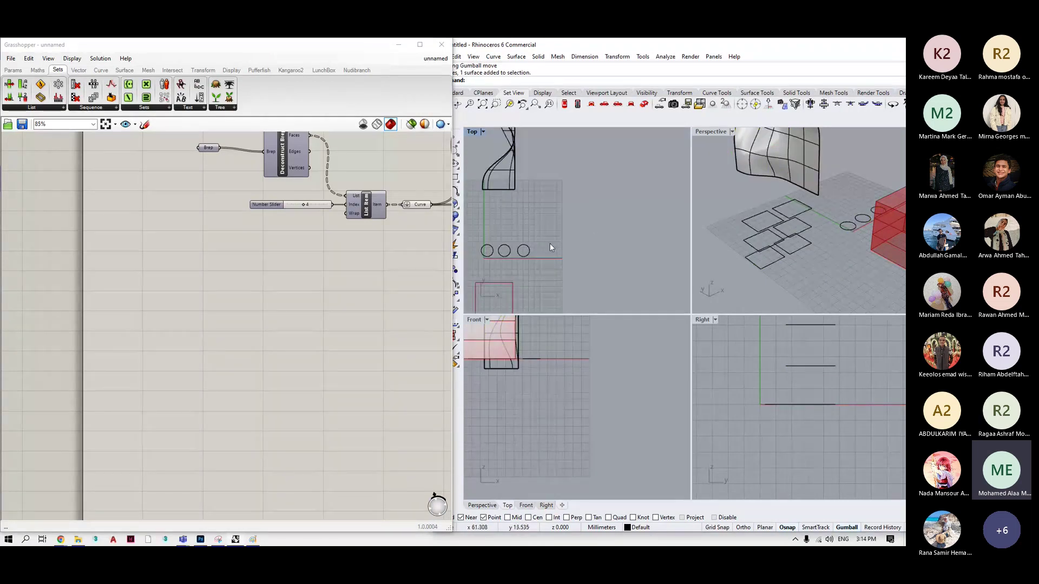
pyautogui.scroll(-10, 299, 327)
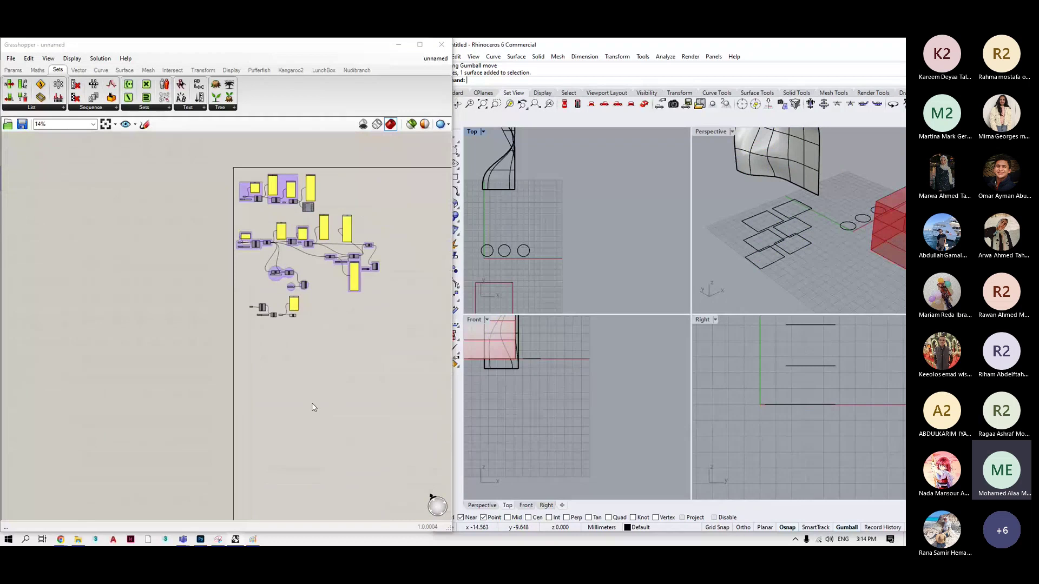
# Draw a freehand wavy degree-3 control-point curve with six points in Rhino's Top view, beside the three circles and running downward.
pyautogui.scroll(2, 314, 407)
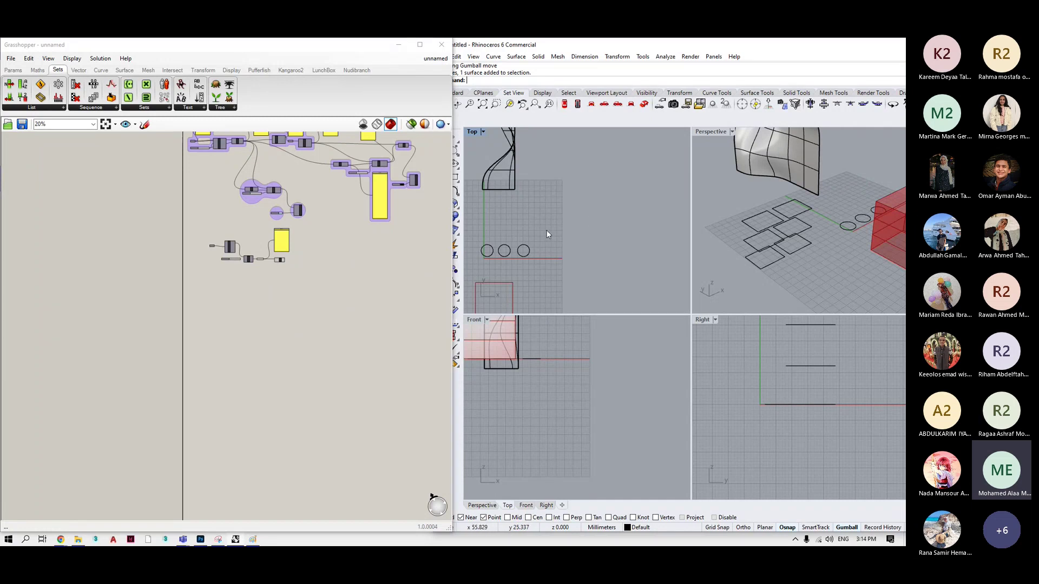
pyautogui.moveTo(576, 48); pyautogui.dragTo(597, 49)
pyautogui.click(475, 191)
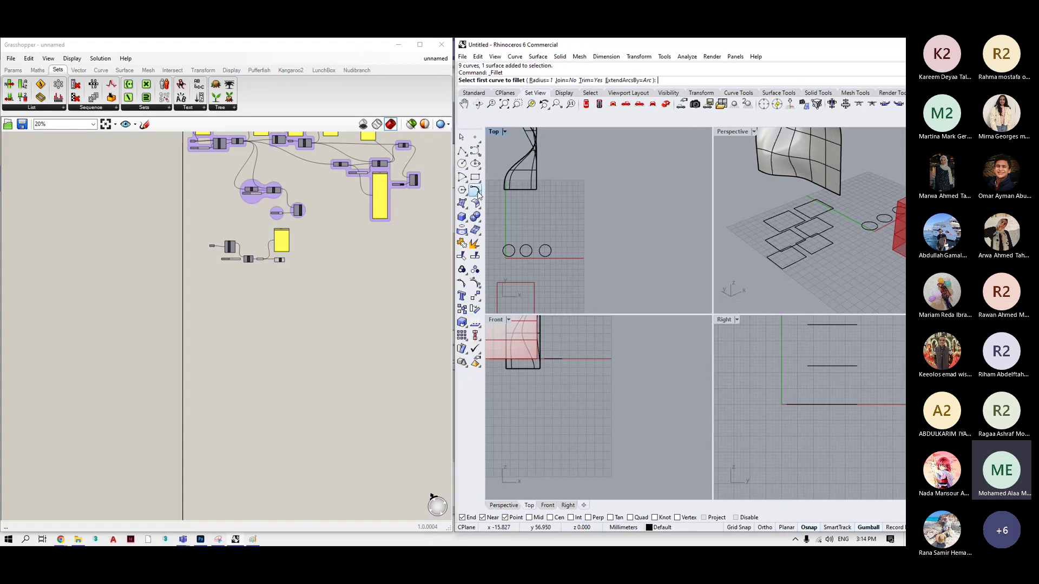
pyautogui.click(475, 151)
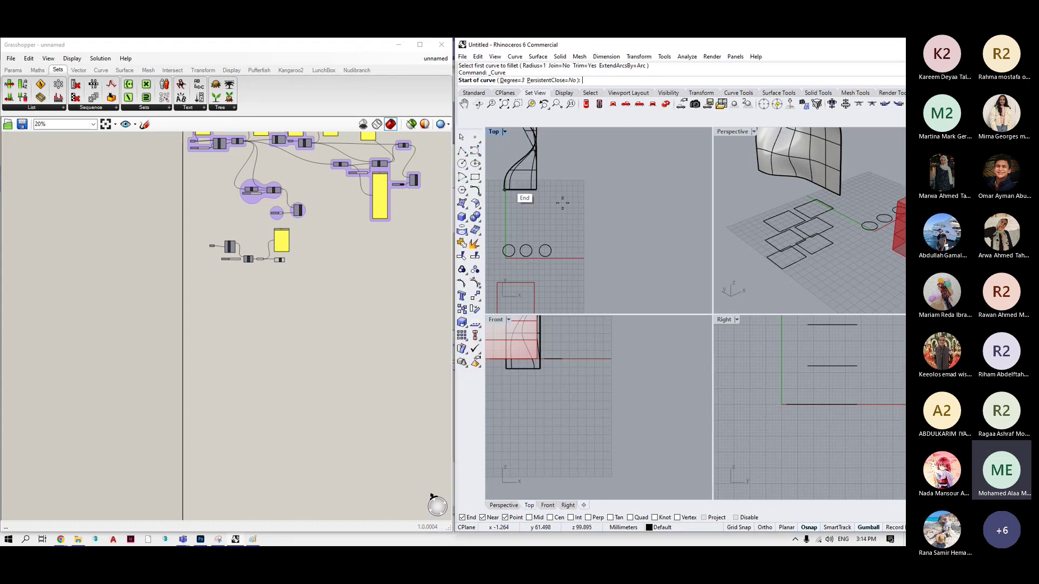
pyautogui.scroll(3, 562, 202)
pyautogui.click(588, 138)
pyautogui.scroll(-3, 577, 227)
pyautogui.click(579, 200)
pyautogui.click(599, 226)
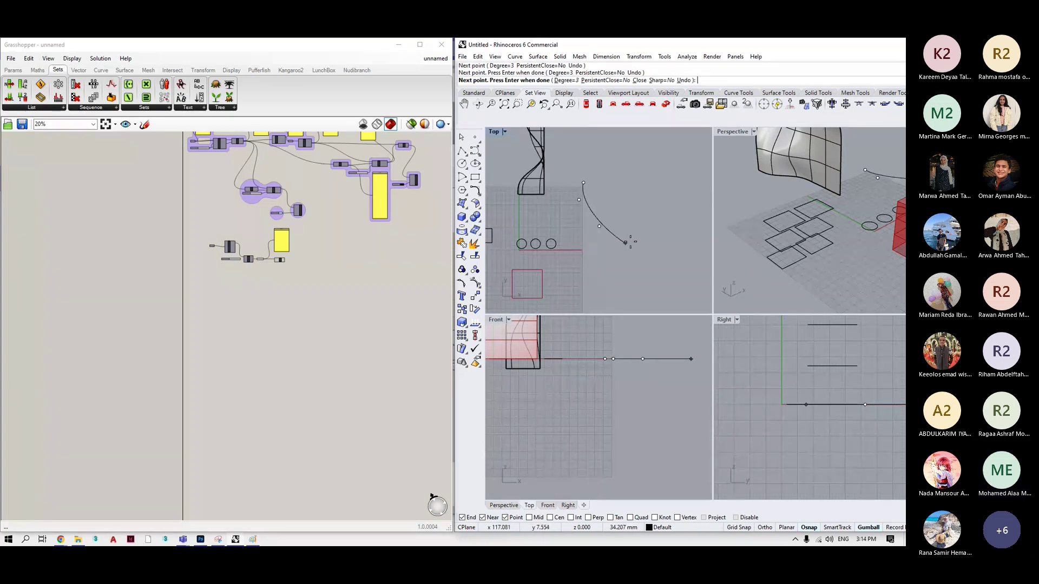
pyautogui.click(629, 240)
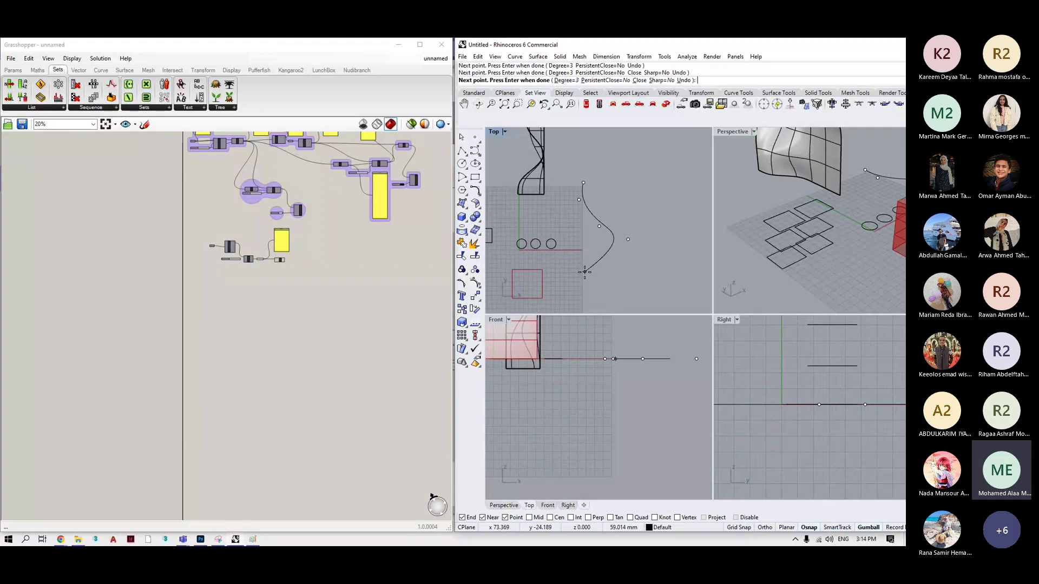
pyautogui.click(585, 272)
pyautogui.click(602, 302)
pyautogui.press('Return')
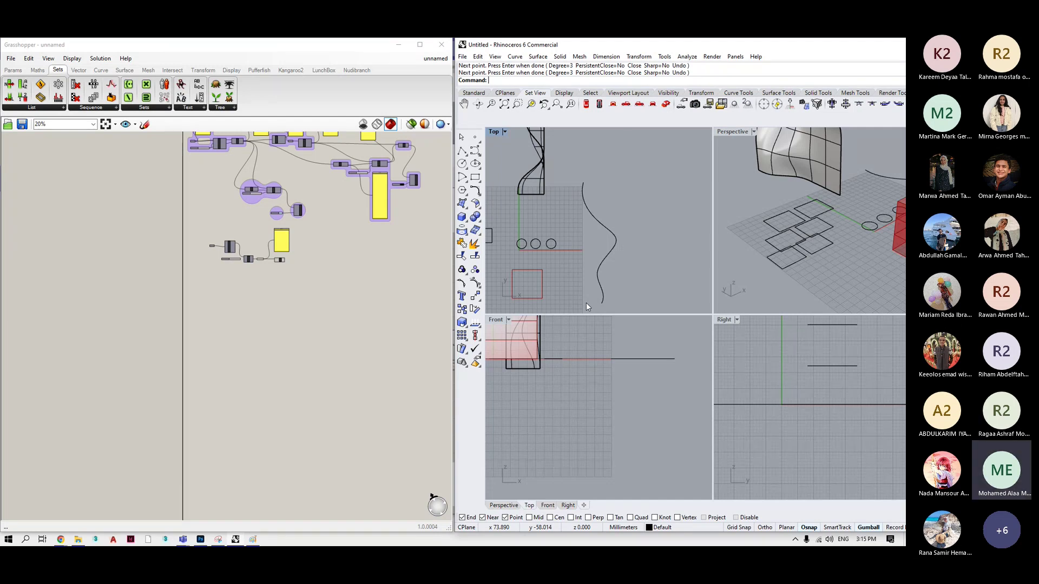
# Add a Curve parameter in an empty area below the existing Grasshopper definition and reference the newly drawn wavy curve in it.
pyautogui.click(615, 238)
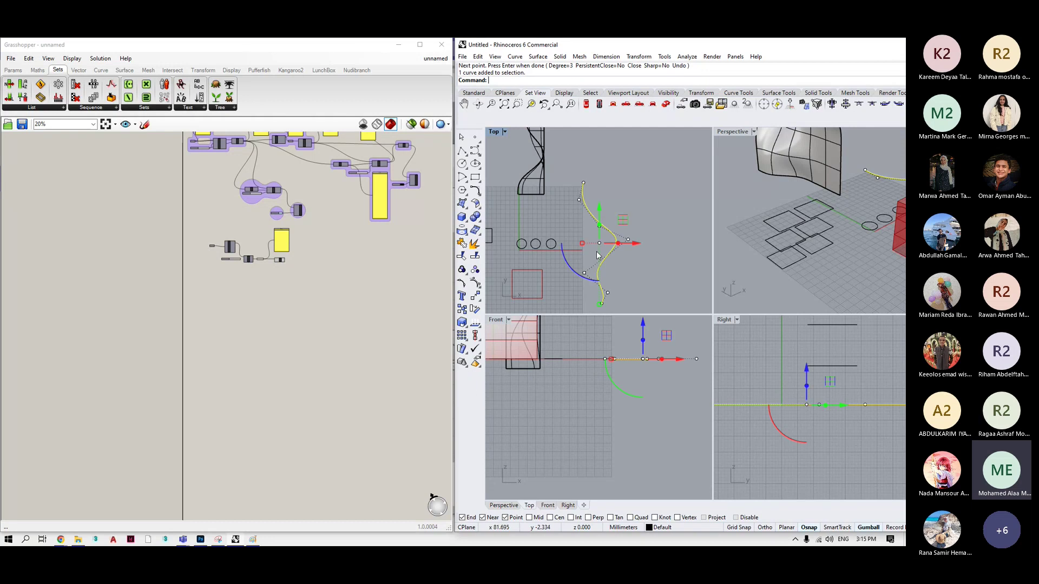
pyautogui.doubleClick(223, 306)
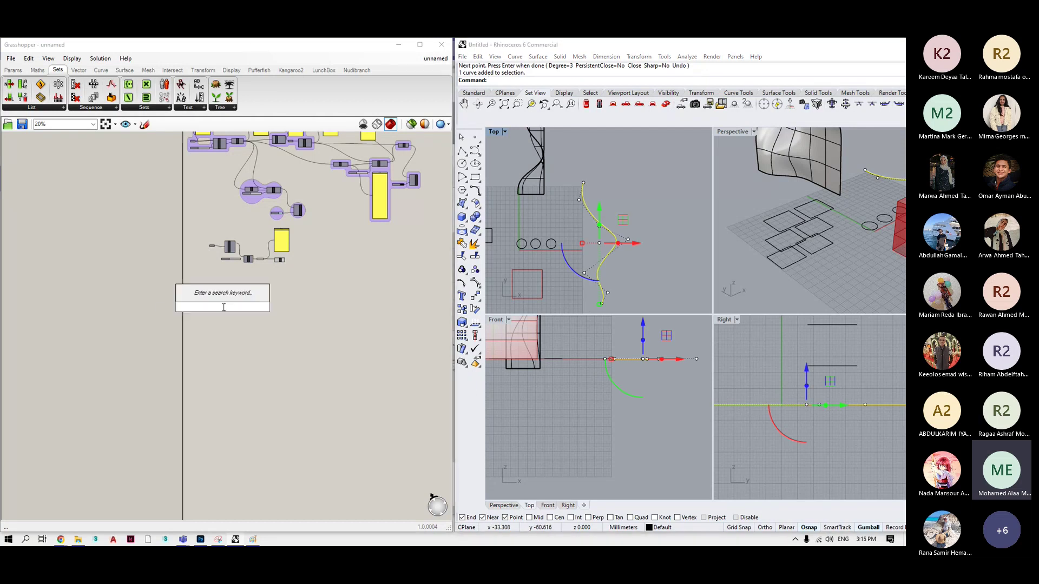
pyautogui.rightClick(224, 307)
pyautogui.click(223, 310)
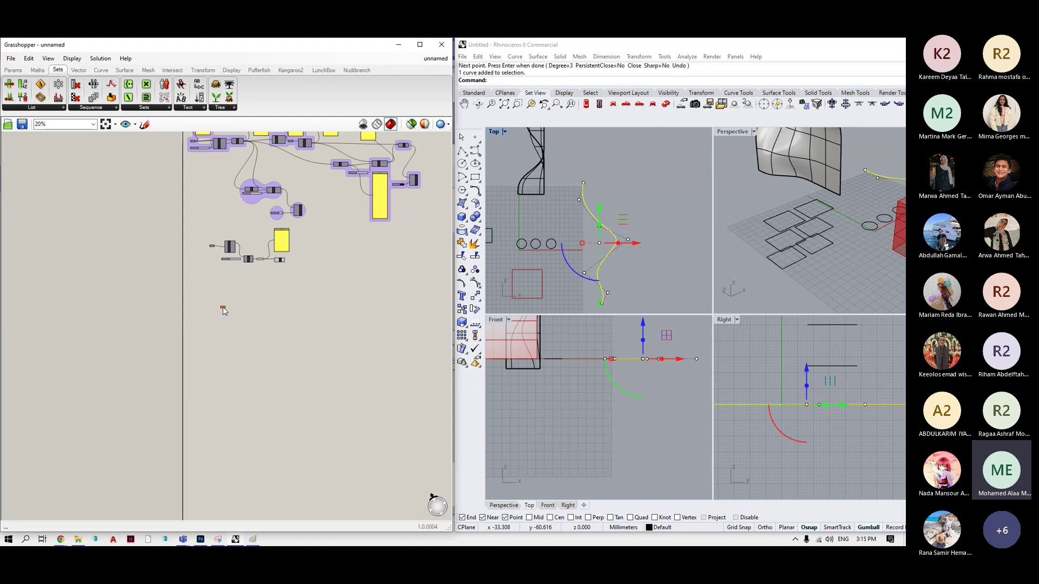
pyautogui.moveTo(224, 310); pyautogui.dragTo(229, 308, button='right')
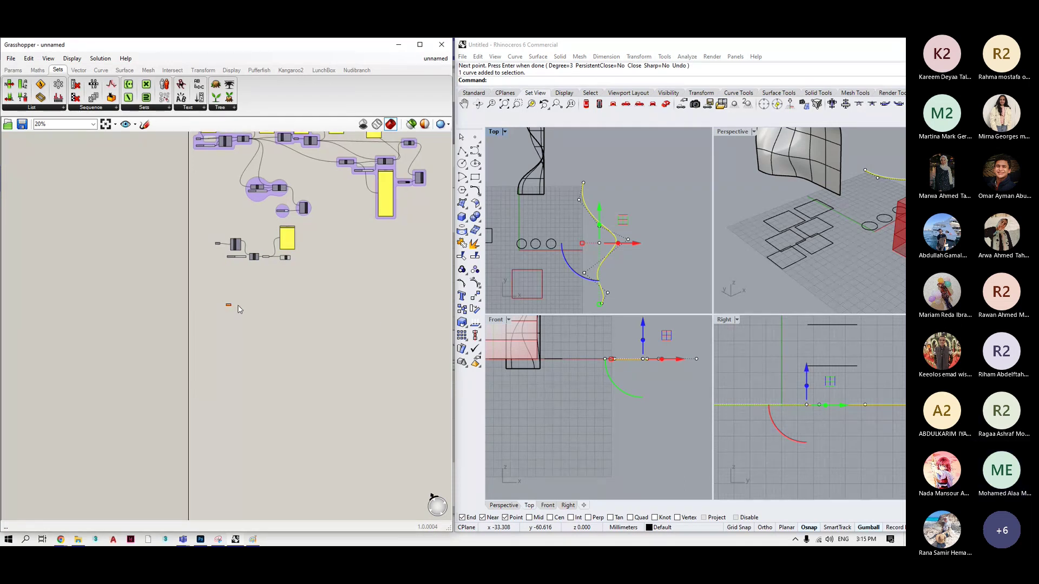
pyautogui.scroll(5, 228, 304)
pyautogui.rightClick(209, 297)
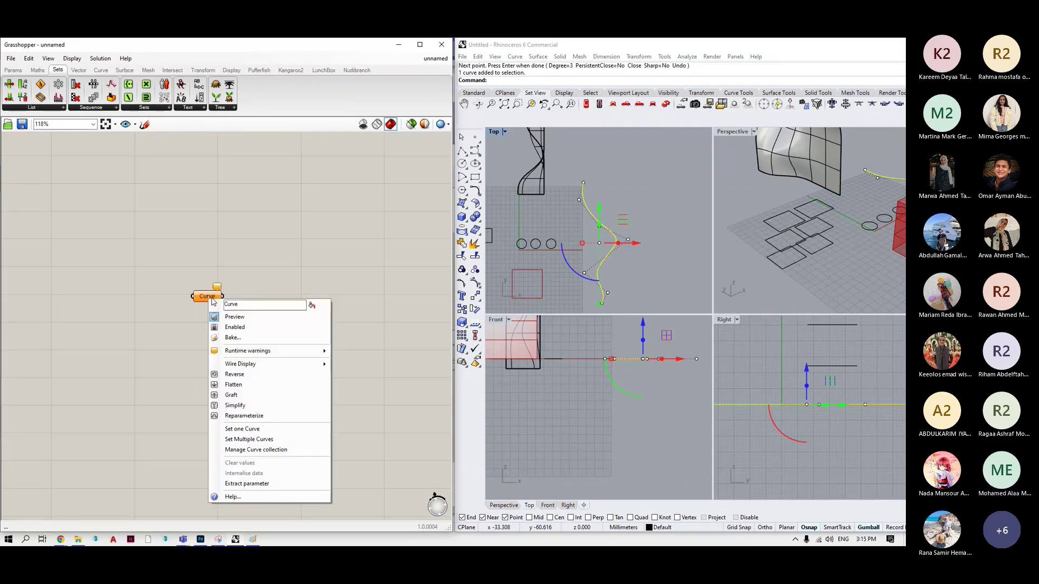
pyautogui.press('Escape')
pyautogui.moveTo(207, 296); pyautogui.dragTo(158, 303)
pyautogui.click(267, 321)
pyautogui.scroll(1, 198, 324)
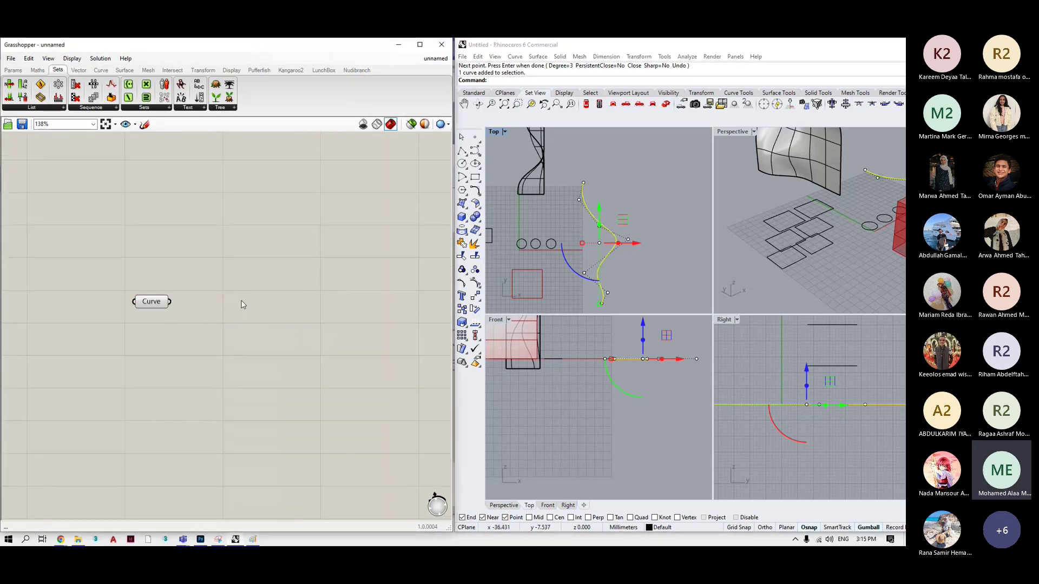
# Add a Tangent component, wire the Curve parameter into its Value input, and move it further away to leave space between them.
pyautogui.doubleClick(241, 301)
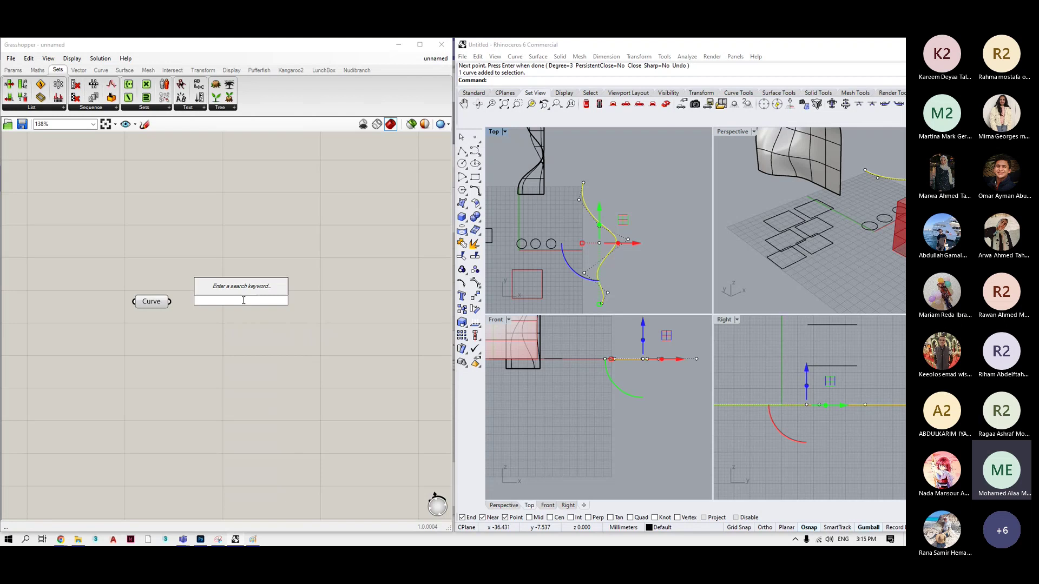
pyautogui.write('tangent')
pyautogui.press('Return')
pyautogui.moveTo(169, 301); pyautogui.dragTo(207, 302)
pyautogui.scroll(3, 613, 238)
pyautogui.scroll(3, 587, 225)
pyautogui.moveTo(279, 291); pyautogui.dragTo(371, 277)
# Add a Divide Curve component fed by the Curve parameter, and wire its Points output into the Tangent component's Value input.
pyautogui.doubleClick(281, 326)
pyautogui.write('di')
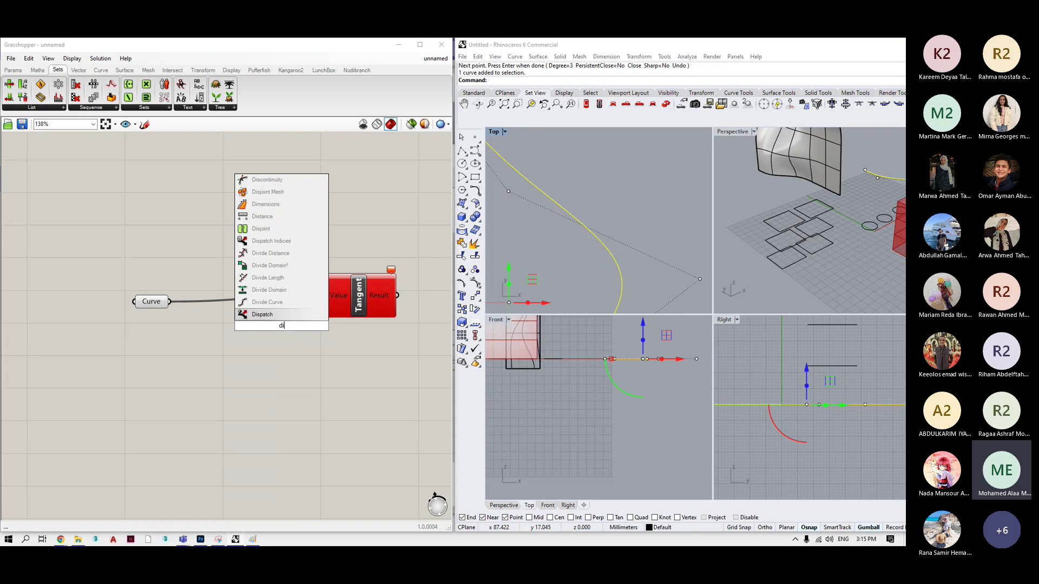
pyautogui.write('vi')
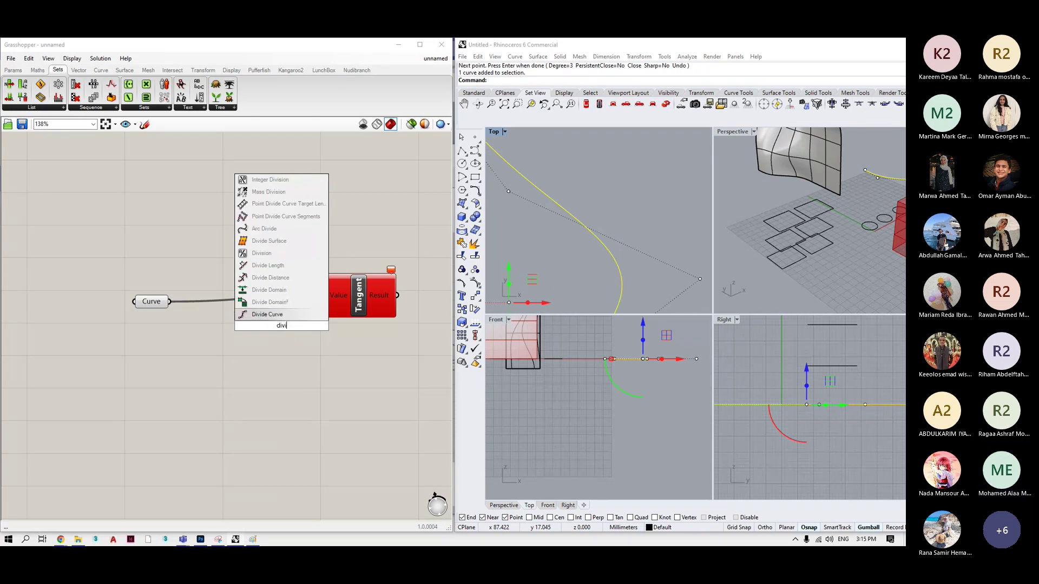
pyautogui.press('Return')
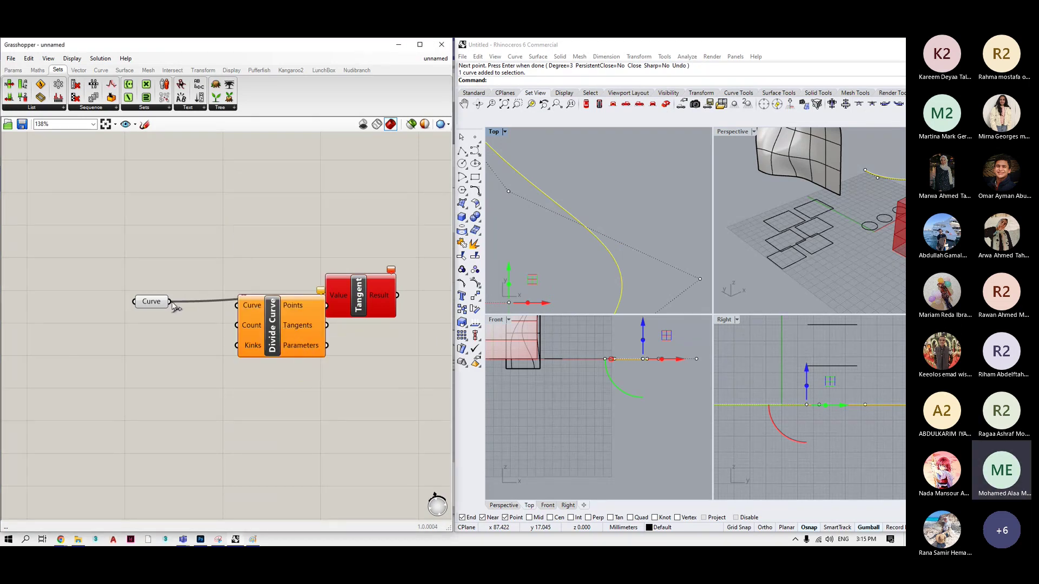
pyautogui.moveTo(175, 306); pyautogui.dragTo(171, 303)
pyautogui.moveTo(327, 305); pyautogui.dragTo(418, 292)
pyautogui.scroll(-3, 292, 241)
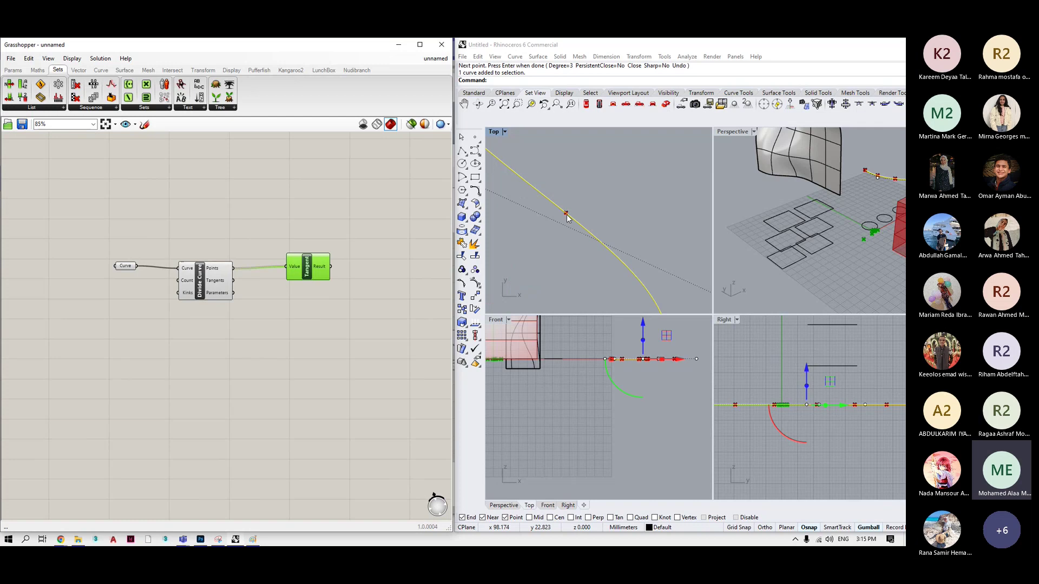
# Hide the original wavy curve in Rhino and maximize the Top viewport on the division points.
pyautogui.scroll(-4, 581, 234)
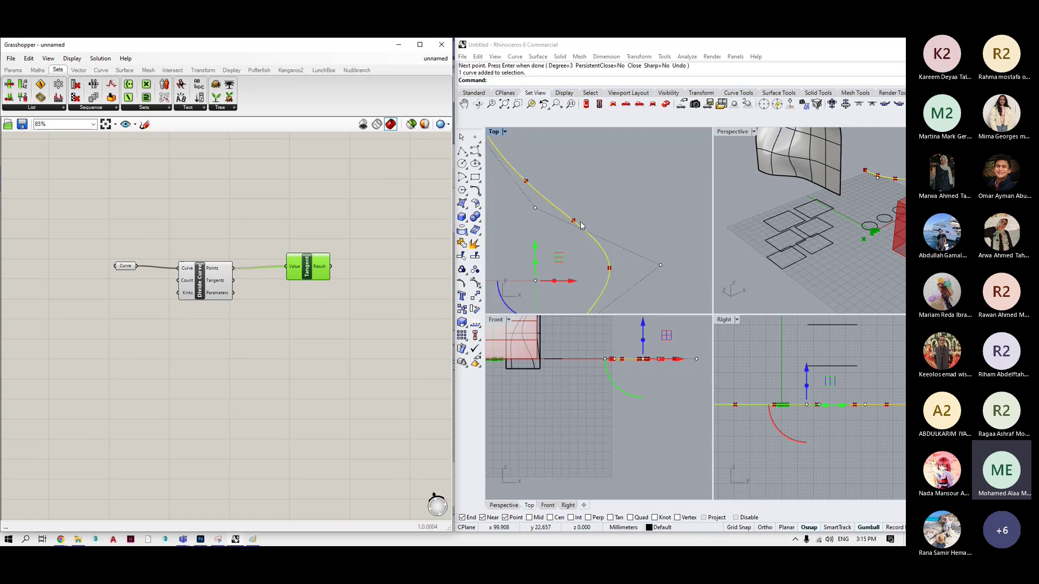
pyautogui.rightClick(591, 230)
pyautogui.rightClick(589, 238)
pyautogui.middleClick(593, 234)
pyautogui.press('Escape')
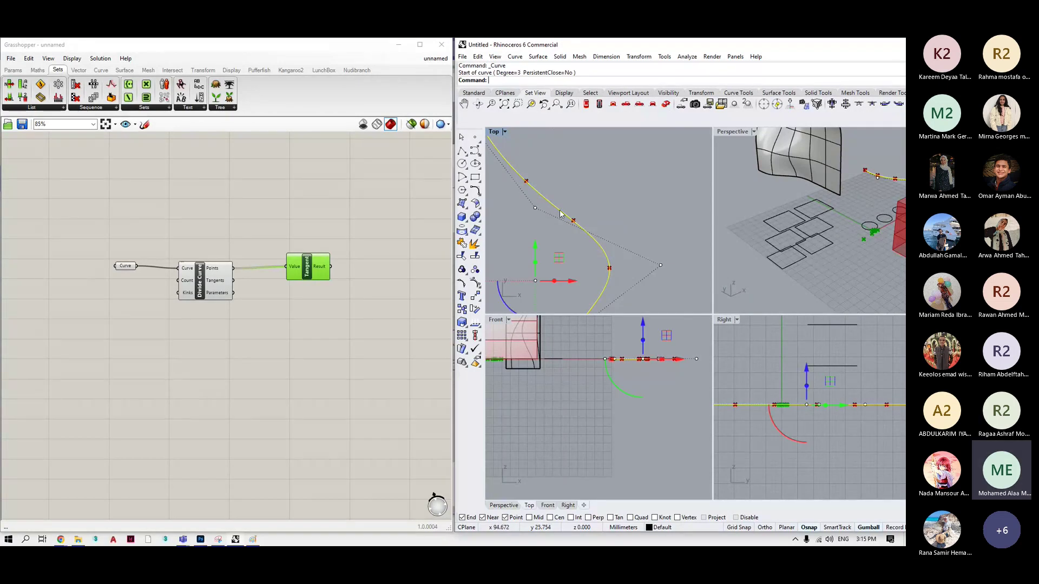
pyautogui.hotkey('ctrl', 'h')
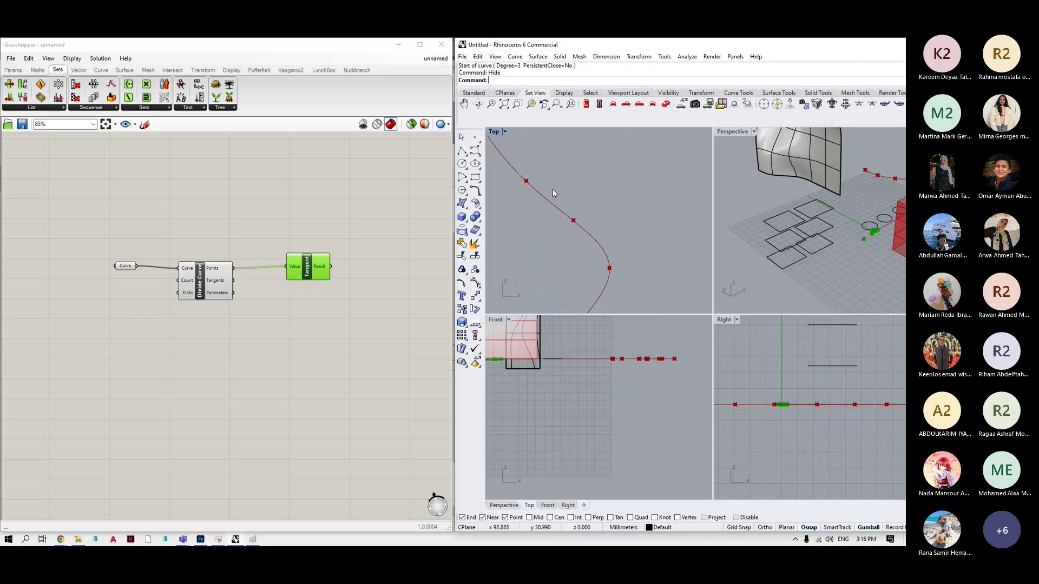
pyautogui.doubleClick(496, 131)
pyautogui.scroll(-5, 587, 232)
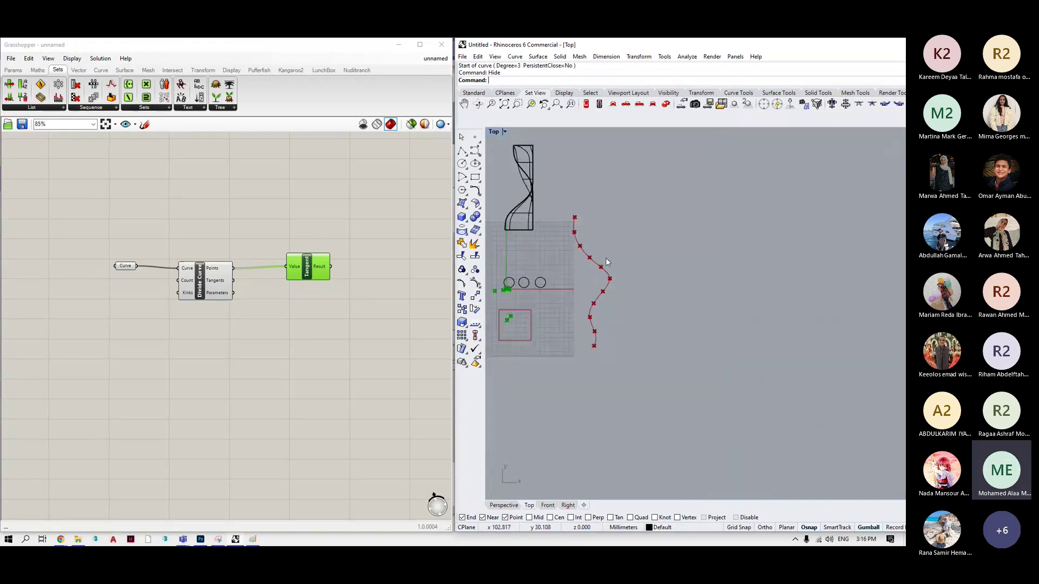
pyautogui.scroll(5, 543, 269)
# Add a Line SDL component and wire the Tangent component's Result into its Start input.
pyautogui.doubleClick(394, 273)
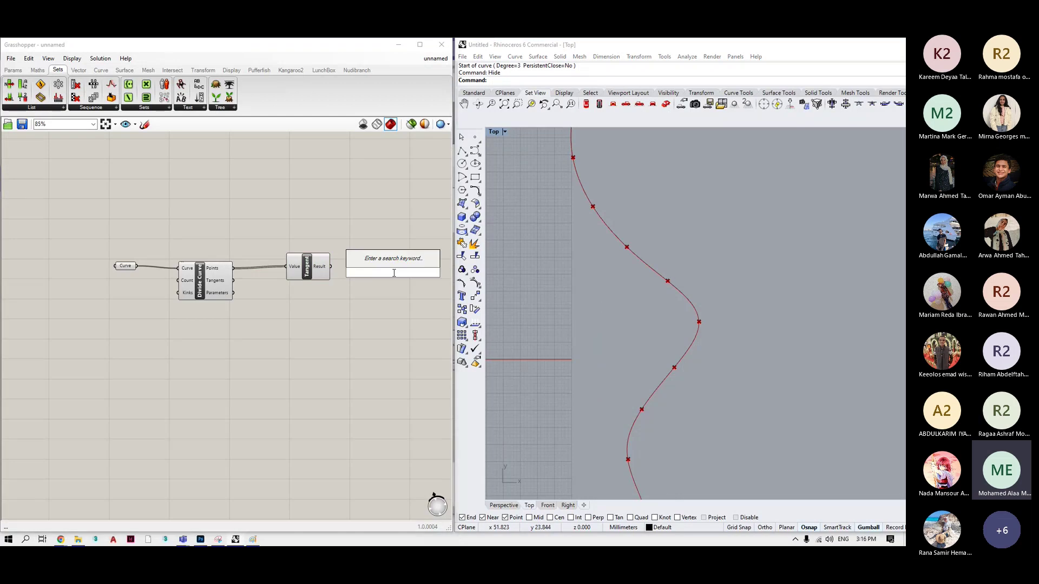
pyautogui.write('sdl')
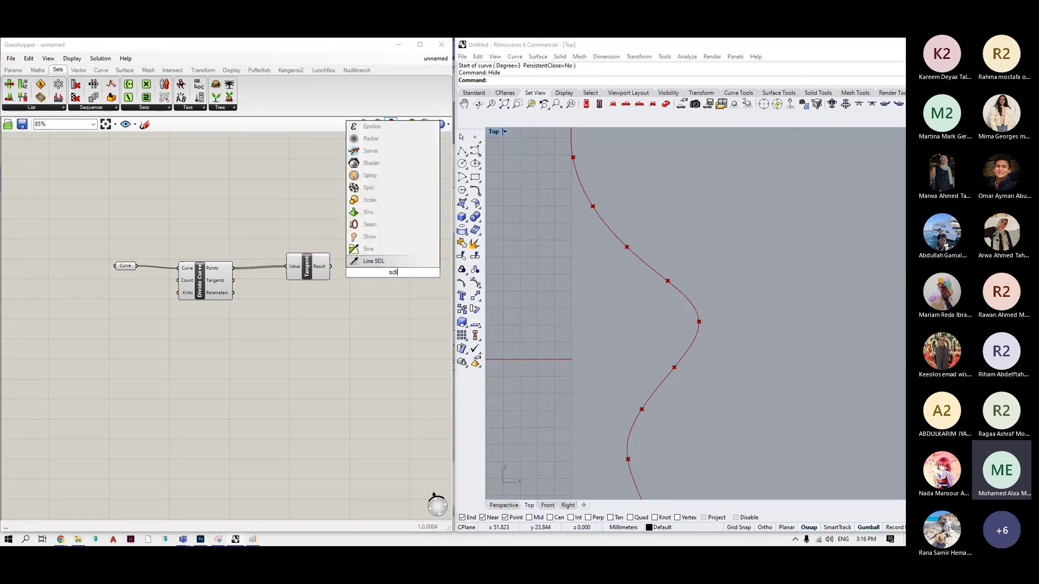
pyautogui.press('Return')
pyautogui.moveTo(330, 266); pyautogui.dragTo(373, 269)
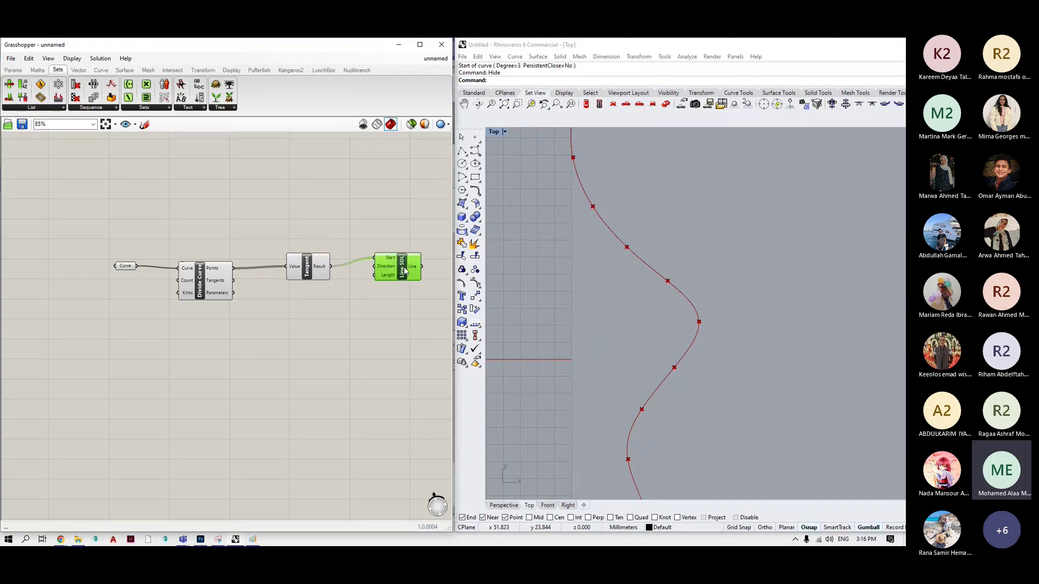
# Add a number slider of 10 for Line SDL's Length, and wire the Tangent Result into the Direction input.
pyautogui.click(355, 328)
pyautogui.doubleClick(355, 328)
pyautogui.write('10')
pyautogui.press('Return')
pyautogui.moveTo(396, 323); pyautogui.dragTo(375, 275)
pyautogui.moveTo(379, 325); pyautogui.dragTo(343, 320)
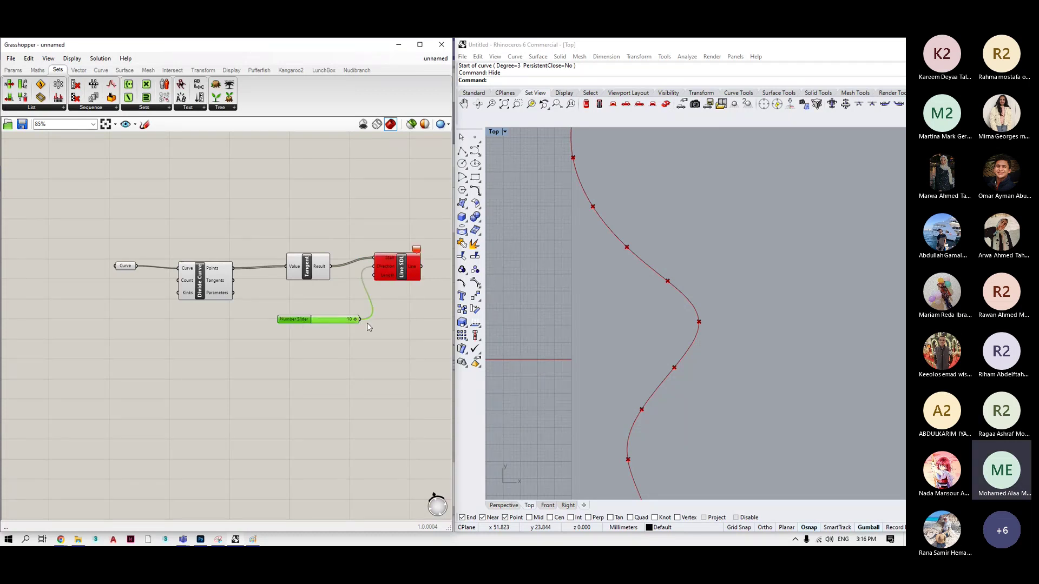
pyautogui.moveTo(359, 319); pyautogui.dragTo(372, 267)
pyautogui.scroll(8, 618, 226)
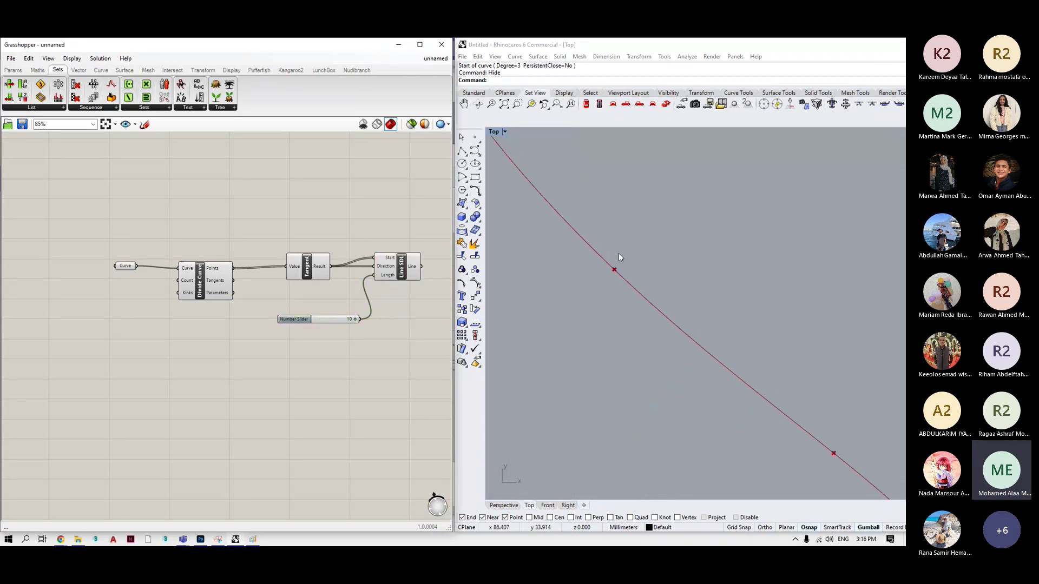
# Replace the length slider with a new one created from 30, wire it into Line SDL's Length, and set it to 65.
pyautogui.click(339, 318)
pyautogui.press('Delete')
pyautogui.doubleClick(302, 336)
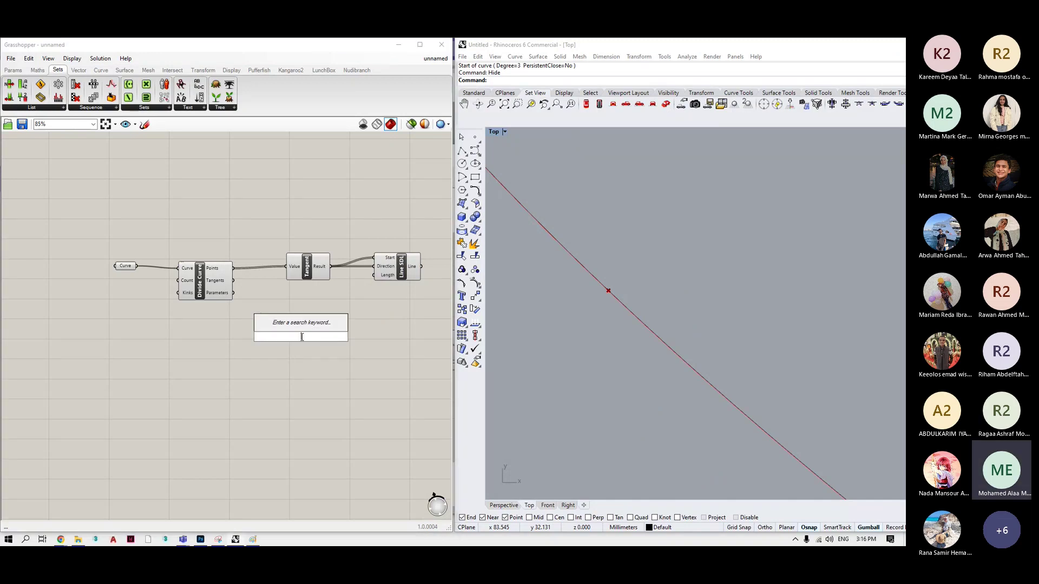
pyautogui.write('1')
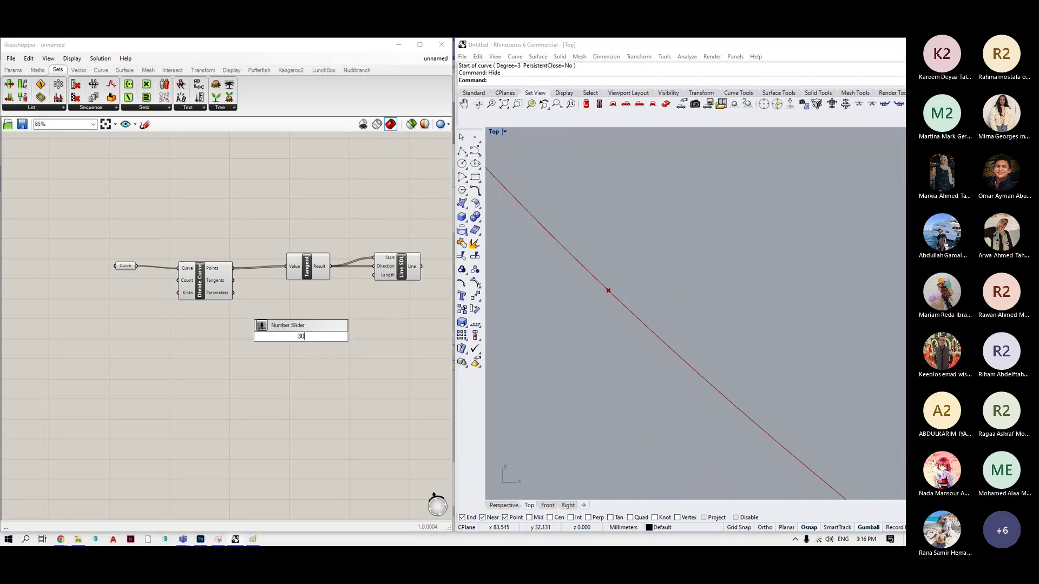
pyautogui.press('Return')
pyautogui.moveTo(343, 336); pyautogui.dragTo(373, 274)
pyautogui.moveTo(318, 335); pyautogui.dragTo(335, 337)
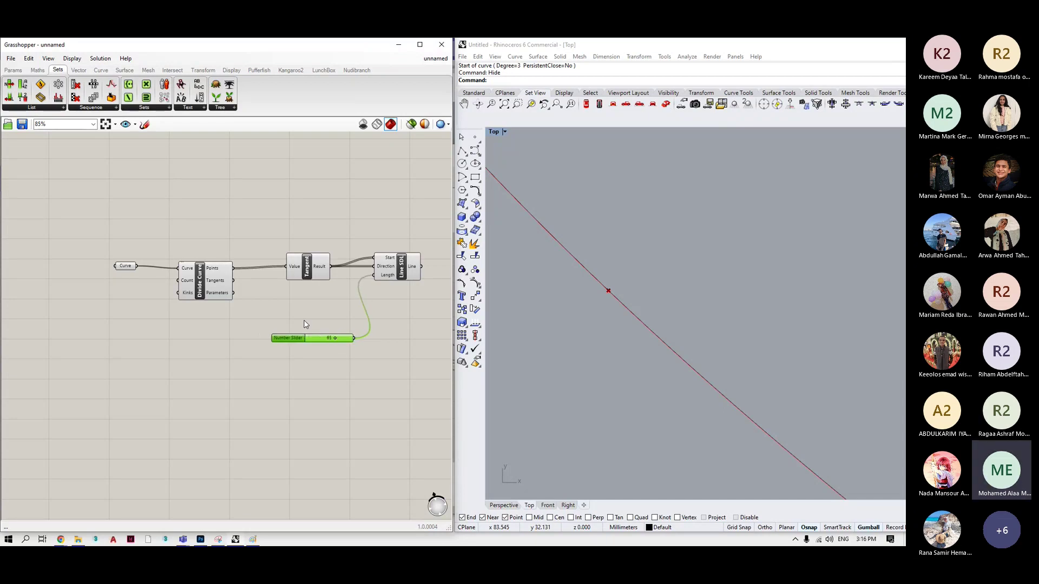
# Highlight the Line SDL output in the Top view, and wire the Divide Curve Points into its Start input in place of the Tangent Result.
pyautogui.scroll(-4, 303, 325)
pyautogui.scroll(4, 333, 323)
pyautogui.click(332, 324)
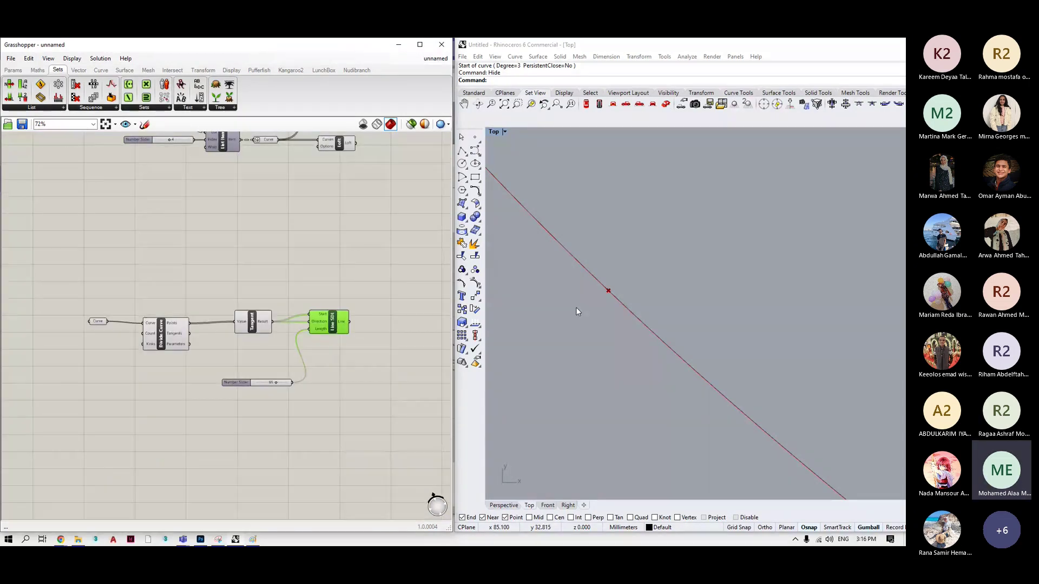
pyautogui.scroll(-10, 582, 315)
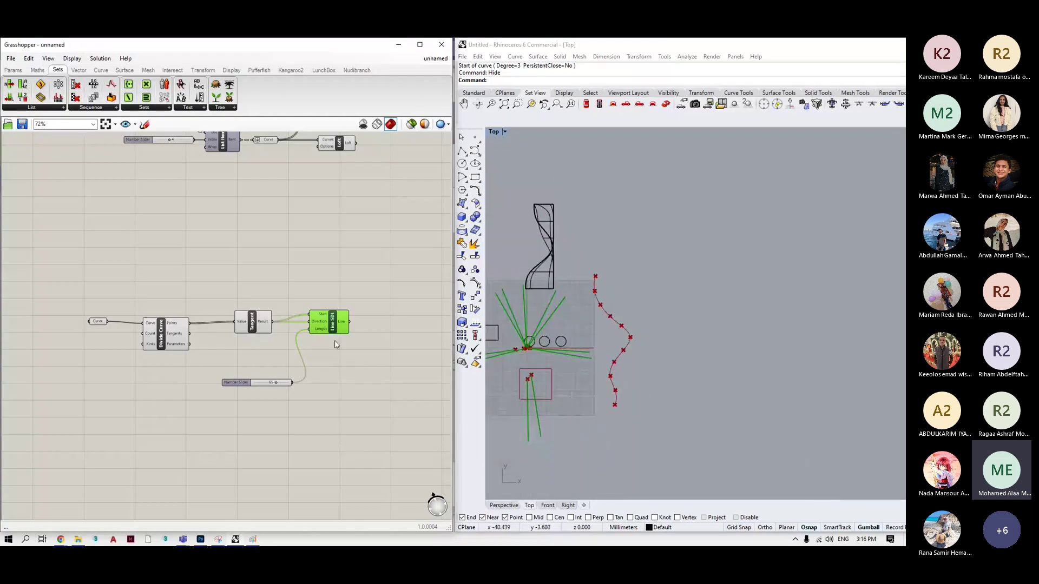
pyautogui.scroll(3, 329, 338)
pyautogui.moveTo(332, 322); pyautogui.dragTo(356, 322)
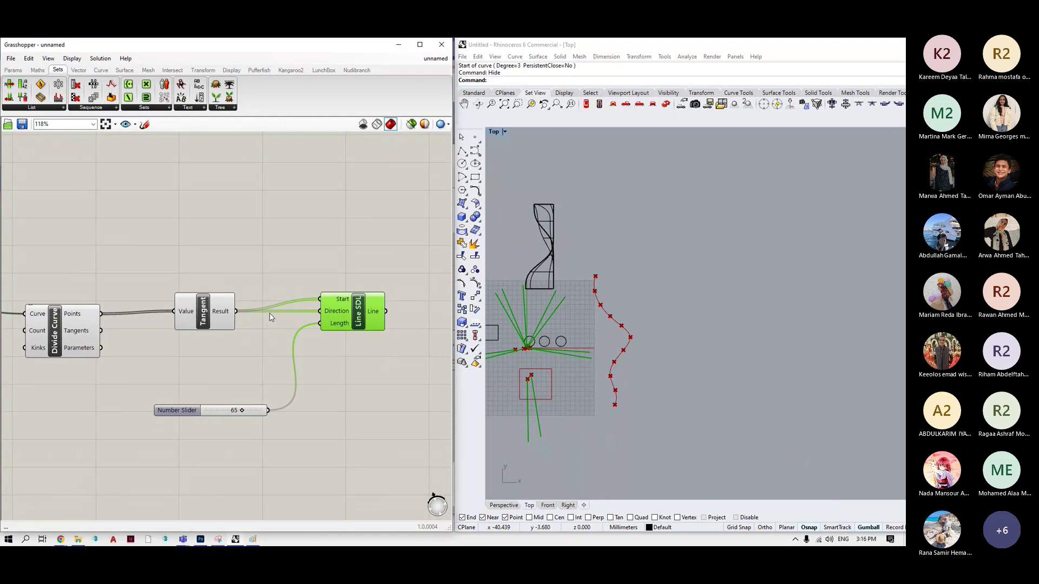
pyautogui.moveTo(101, 314); pyautogui.dragTo(305, 380)
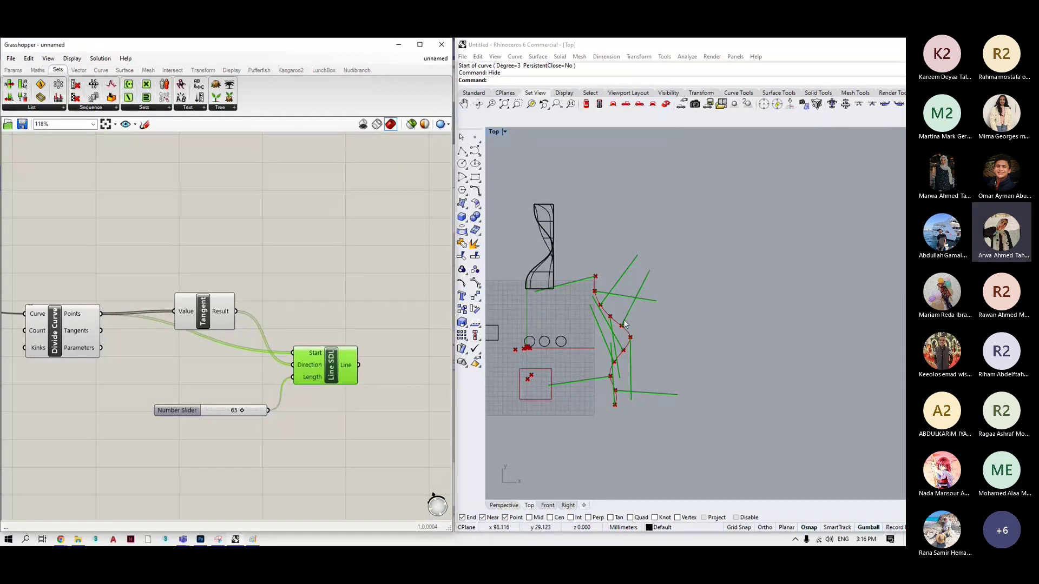
pyautogui.scroll(5, 624, 290)
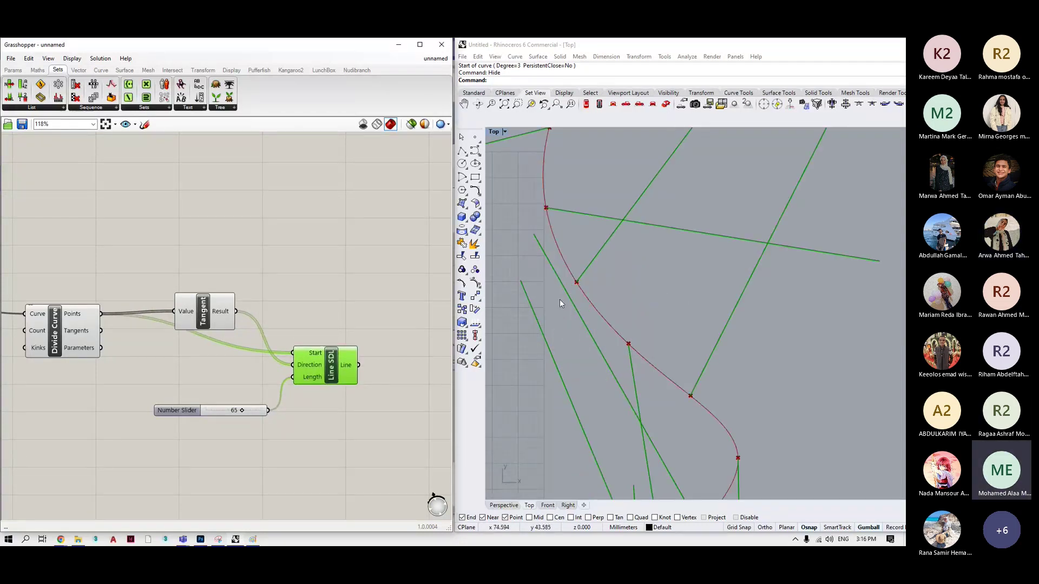
# Reduce the Line SDL length slider to 7 and inspect the shortened lines along the curve.
pyautogui.moveTo(242, 410); pyautogui.dragTo(212, 408)
pyautogui.scroll(4, 609, 300)
pyautogui.scroll(-3, 622, 325)
pyautogui.scroll(2, 641, 363)
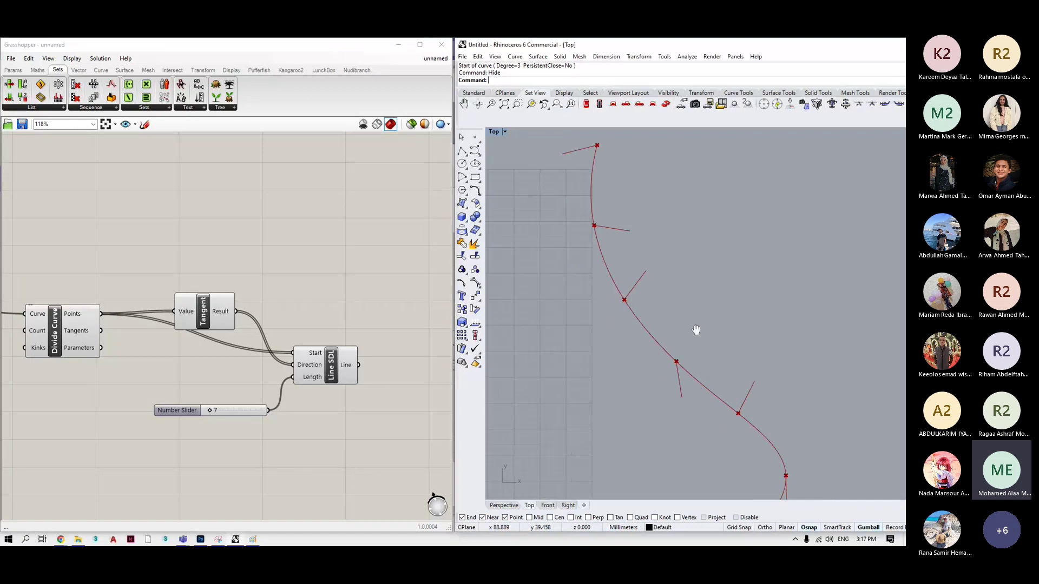
# Wire the Divide Curve Tangents into Line SDL's Direction in place of the Tangent Result, delete the Tangent component, and inspect the lines.
pyautogui.scroll(-1, 680, 336)
pyautogui.click(333, 369)
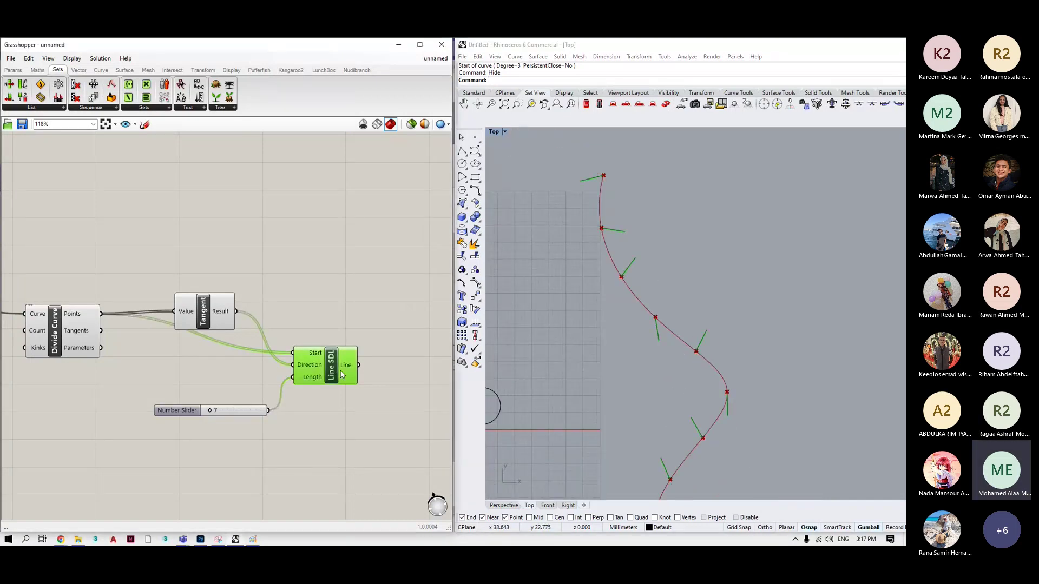
pyautogui.moveTo(204, 311); pyautogui.dragTo(227, 278)
pyautogui.moveTo(103, 331); pyautogui.dragTo(295, 365)
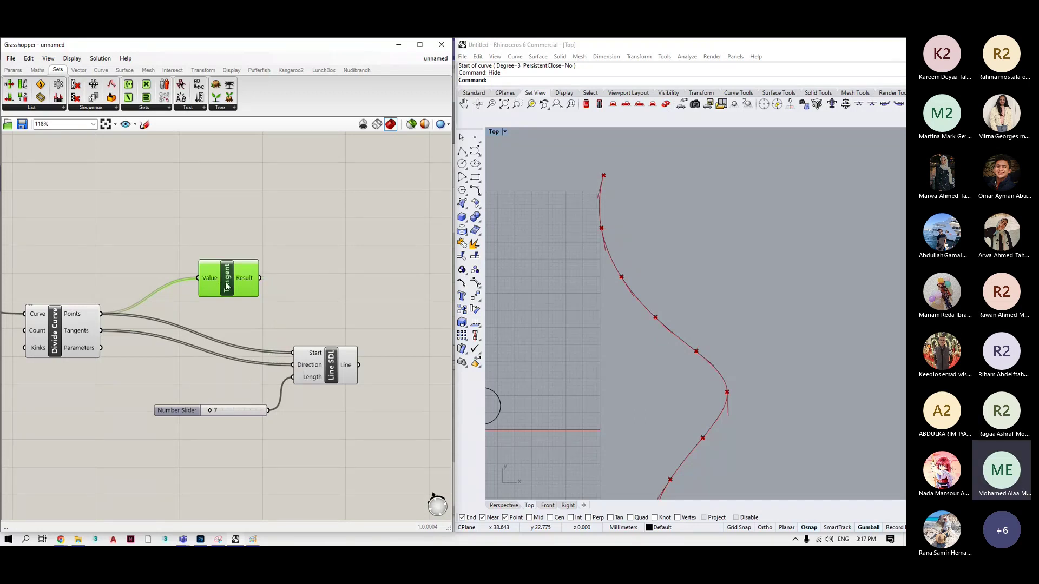
pyautogui.press('Delete')
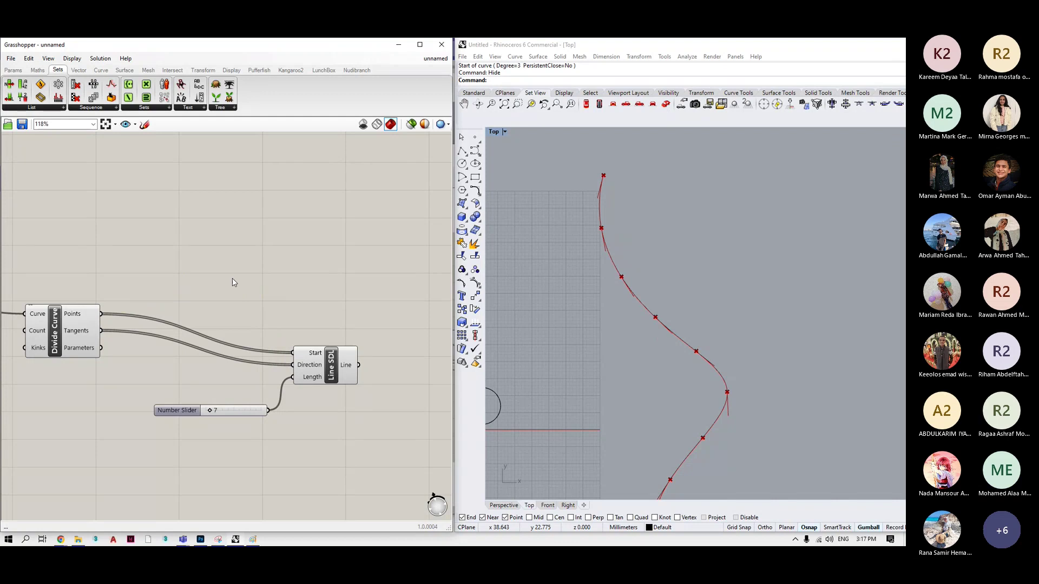
pyautogui.scroll(3, 610, 278)
pyautogui.scroll(2, 610, 279)
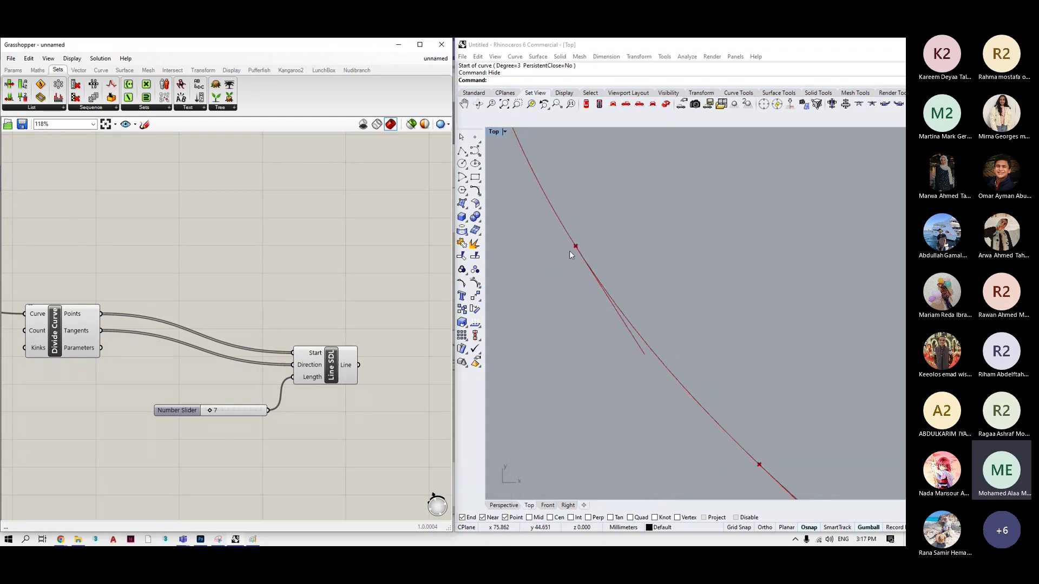
pyautogui.scroll(-3, 600, 357)
# Add a vector Rotate component with Vector, Axis and Angle inputs beside Line SDL.
pyautogui.moveTo(438, 395); pyautogui.dragTo(342, 394, button='right')
pyautogui.doubleClick(342, 393)
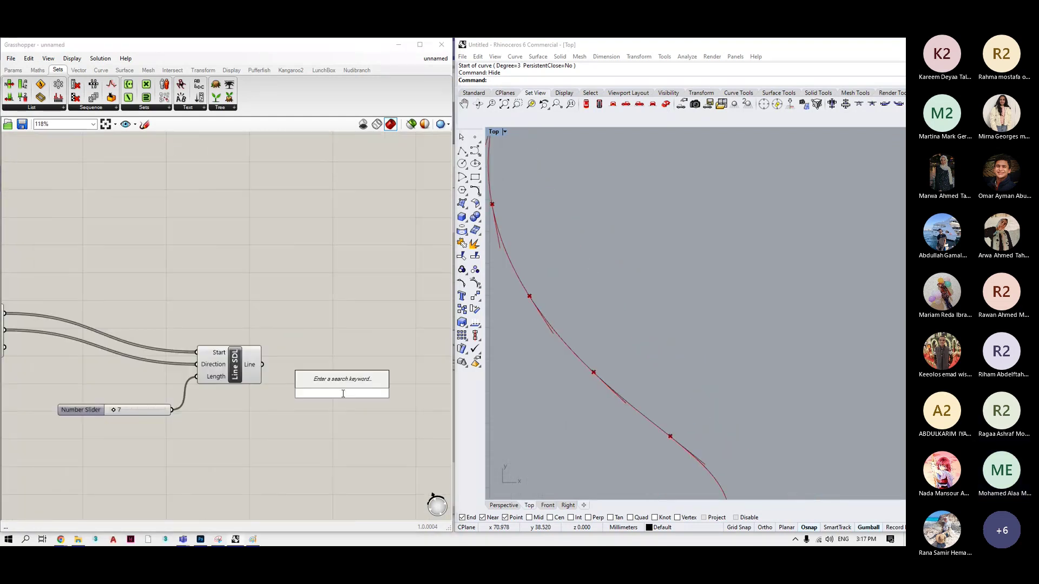
pyautogui.write('rotat')
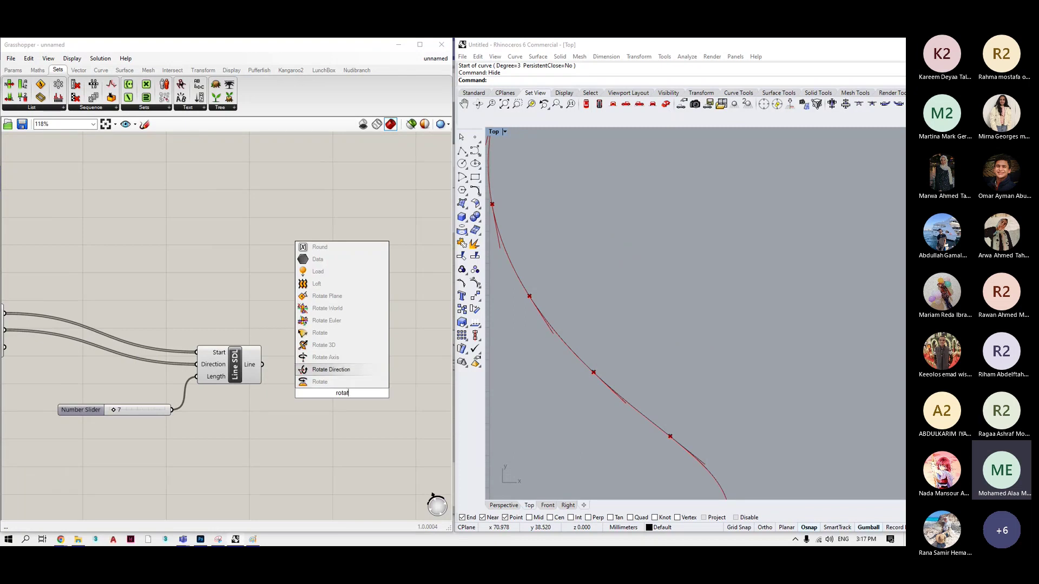
pyautogui.press('Up')
pyautogui.press('Up')
pyautogui.click(315, 381)
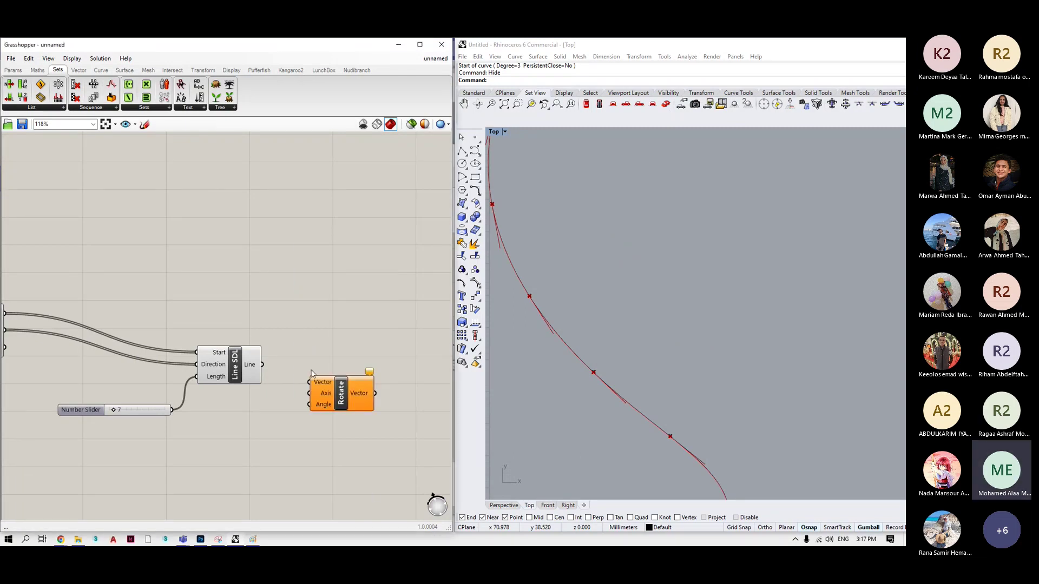
pyautogui.moveTo(344, 400); pyautogui.dragTo(362, 375)
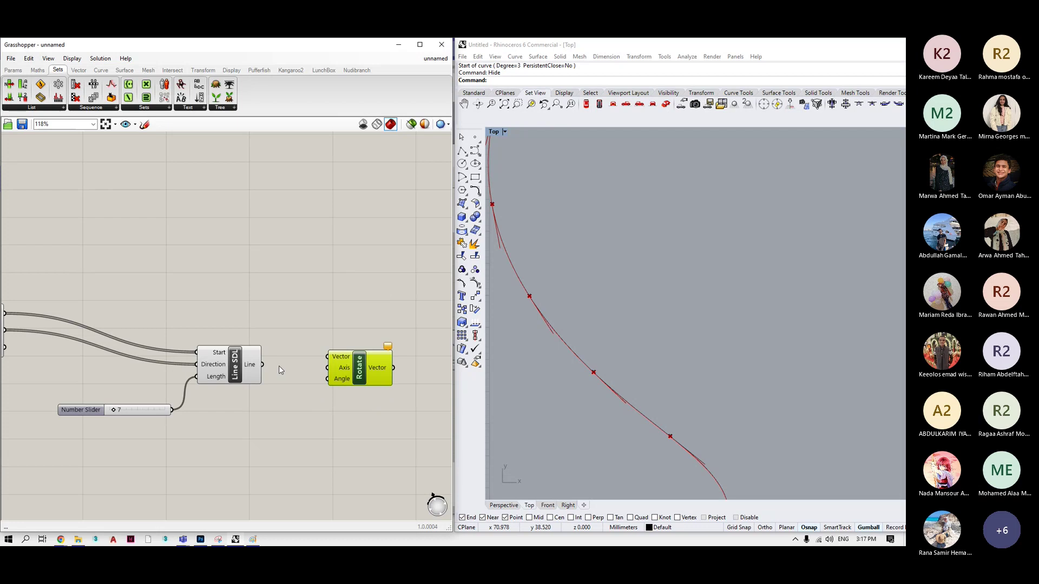
pyautogui.press('Down')
pyautogui.press('Down')
pyautogui.press('Down')
pyautogui.press('Down')
pyautogui.press('Down')
pyautogui.press('Down')
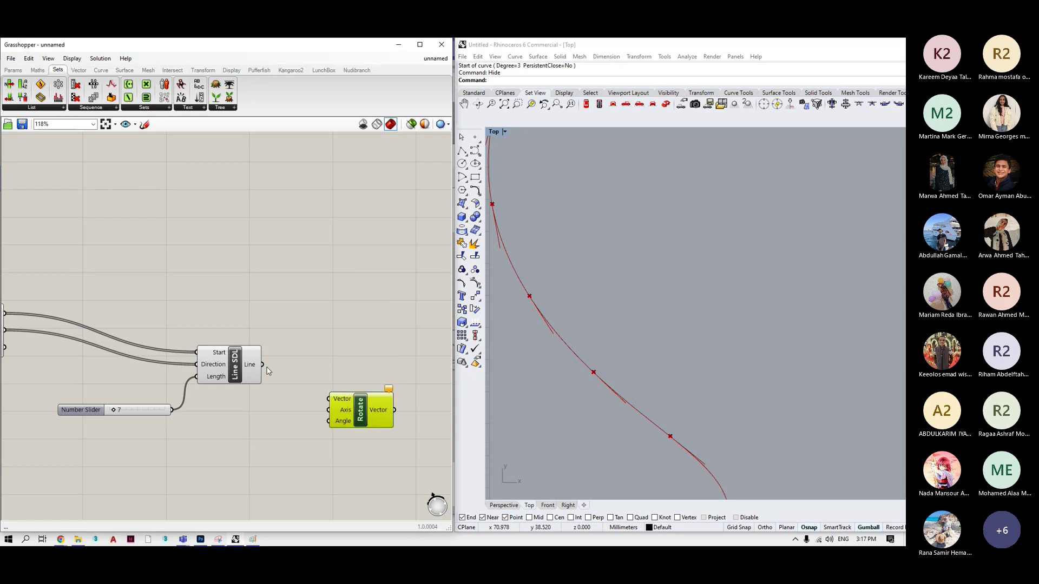
# Move the Rotate component above the wires between Divide Curve and Line SDL, and wire the Tangents into its Vector input.
pyautogui.scroll(-3, 301, 366)
pyautogui.moveTo(309, 386); pyautogui.dragTo(181, 358)
pyautogui.scroll(2, 181, 358)
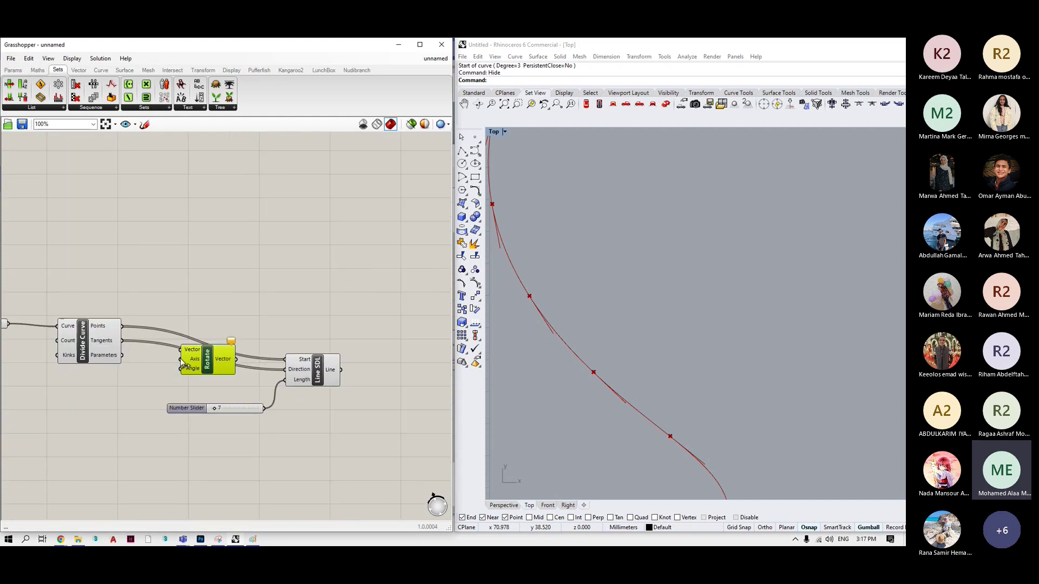
pyautogui.scroll(3, 187, 367)
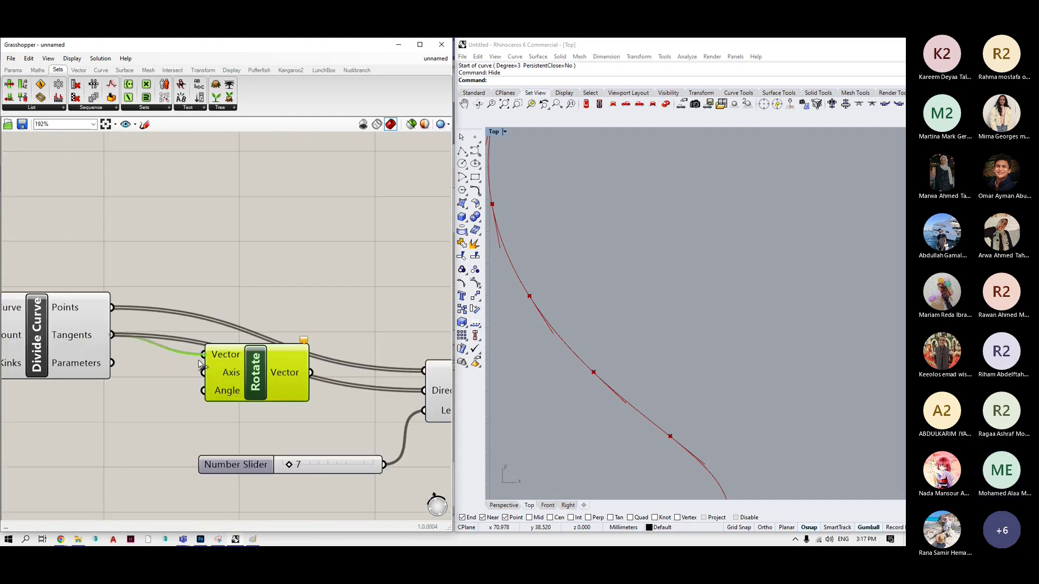
pyautogui.moveTo(243, 381); pyautogui.dragTo(253, 226)
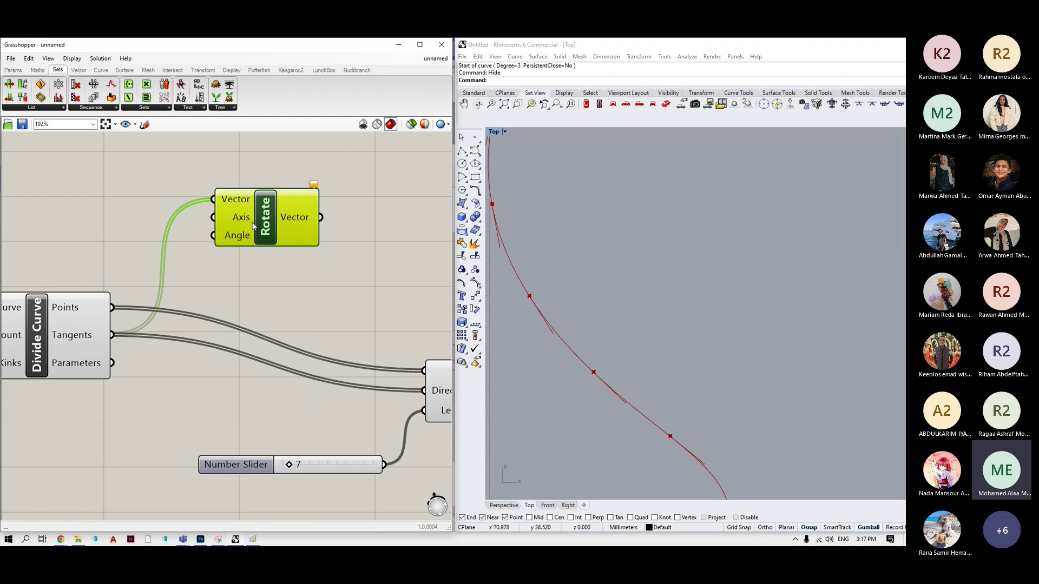
# Add a number slider of 90, wire it into Rotate's Angle input, and switch that input to degrees.
pyautogui.click(133, 225)
pyautogui.doubleClick(133, 225)
pyautogui.write('90')
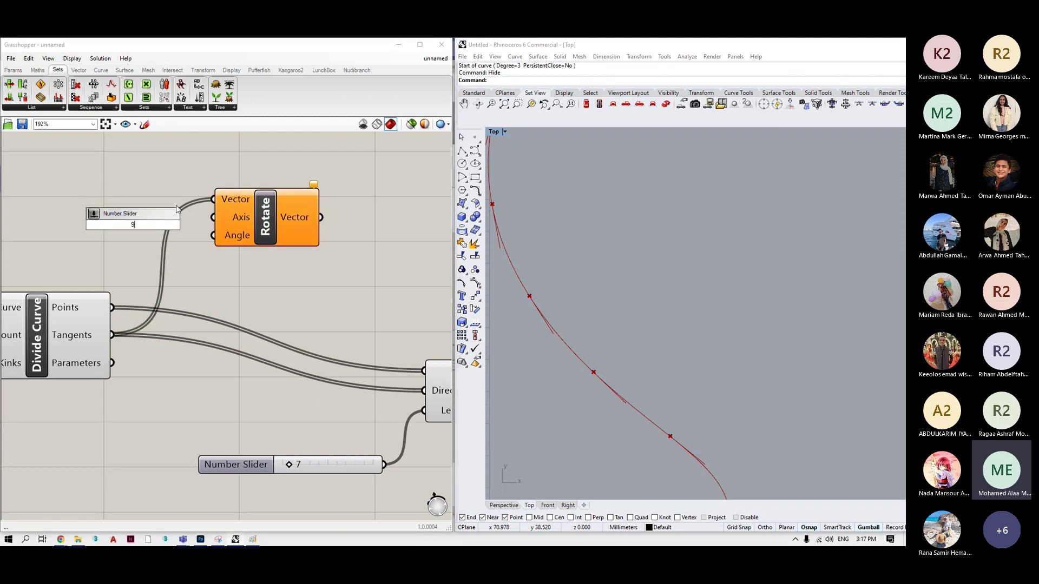
pyautogui.press('Return')
pyautogui.moveTo(105, 227); pyautogui.dragTo(39, 233)
pyautogui.moveTo(180, 226); pyautogui.dragTo(219, 219)
pyautogui.rightClick(227, 238)
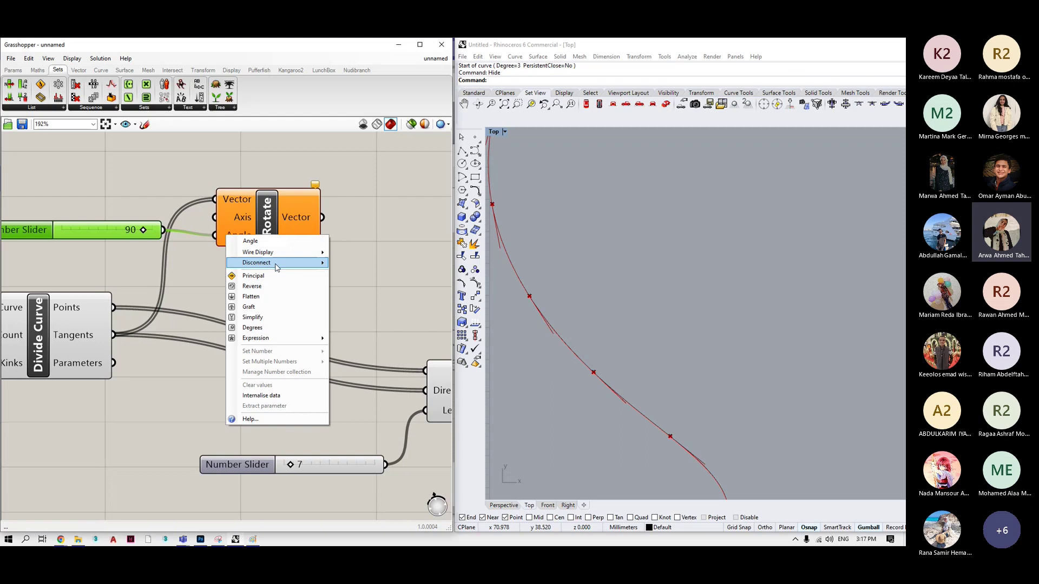
pyautogui.press('Escape')
pyautogui.click(288, 290)
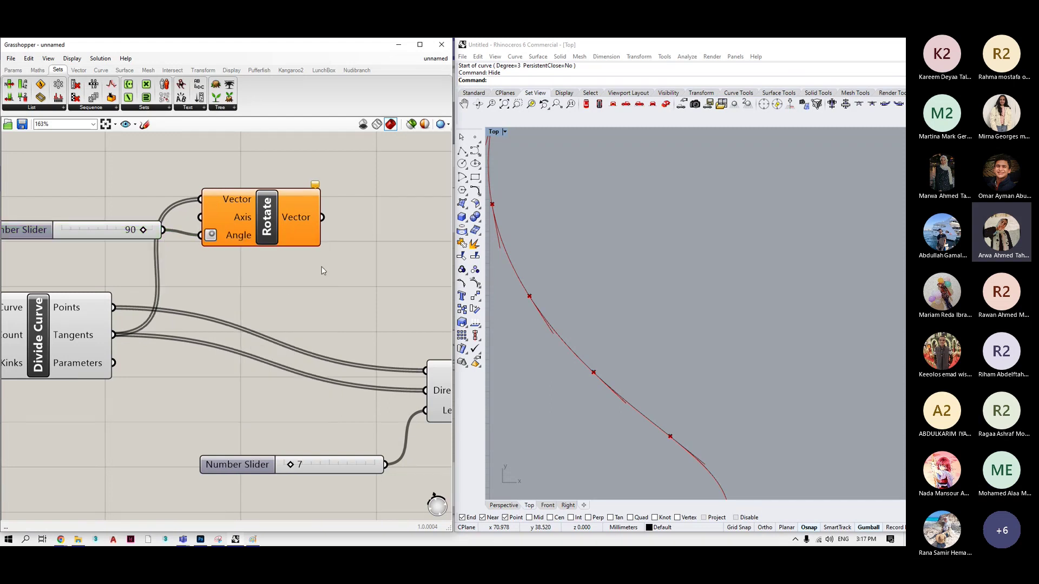
# Add a Unit Z component above the 90 slider and wire its Unit vector into Rotate's Axis input.
pyautogui.scroll(-2, 189, 227)
pyautogui.doubleClick(188, 226)
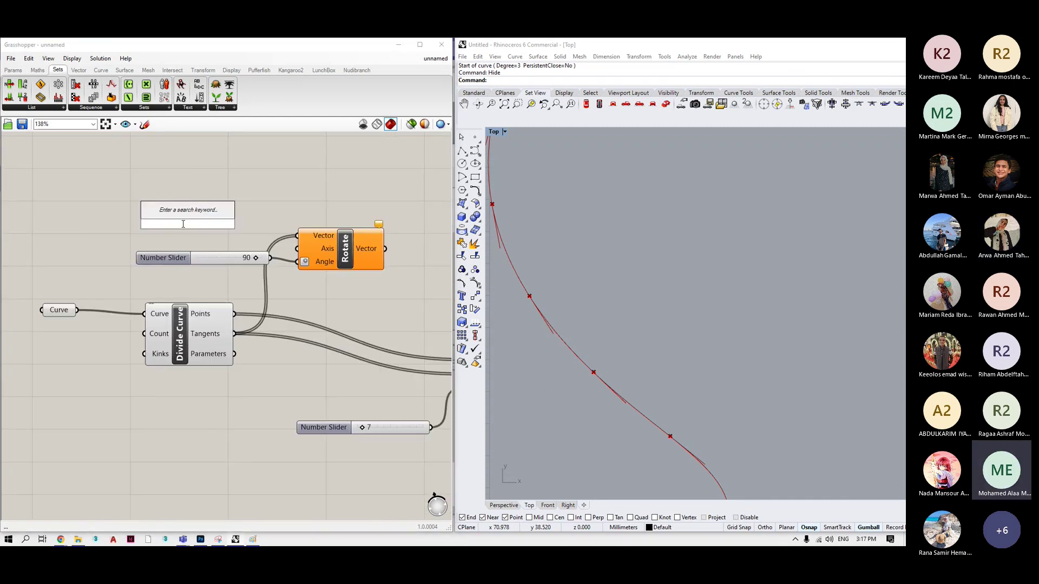
pyautogui.write('z')
pyautogui.press('Return')
pyautogui.moveTo(234, 224); pyautogui.dragTo(301, 234)
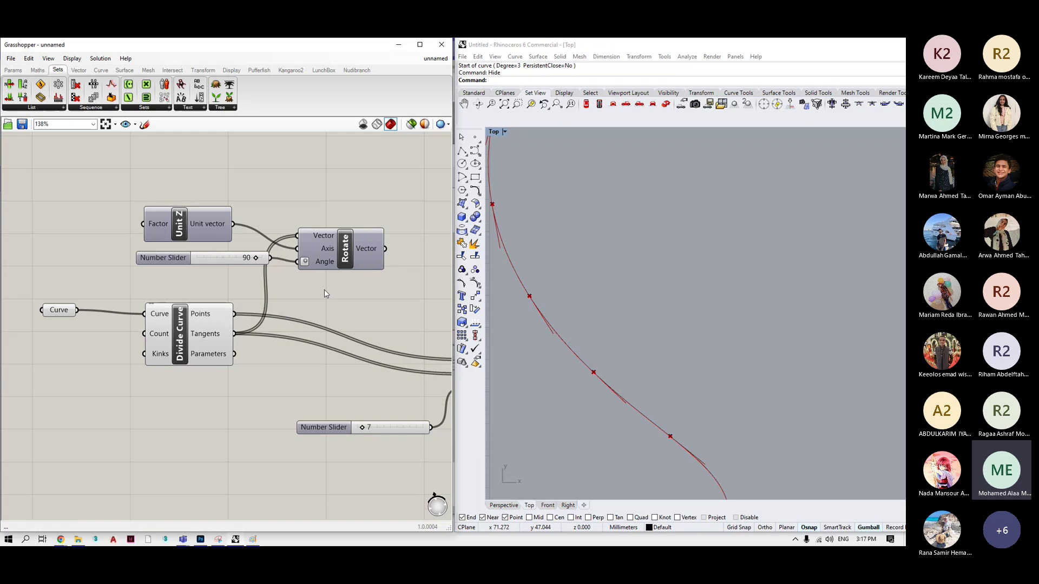
# Wire the Rotate Vector output into Line SDL's Direction in place of the Tangents, and inspect the lines along the curve.
pyautogui.scroll(-3, 325, 303)
pyautogui.scroll(2, 379, 303)
pyautogui.moveTo(352, 259); pyautogui.dragTo(407, 352)
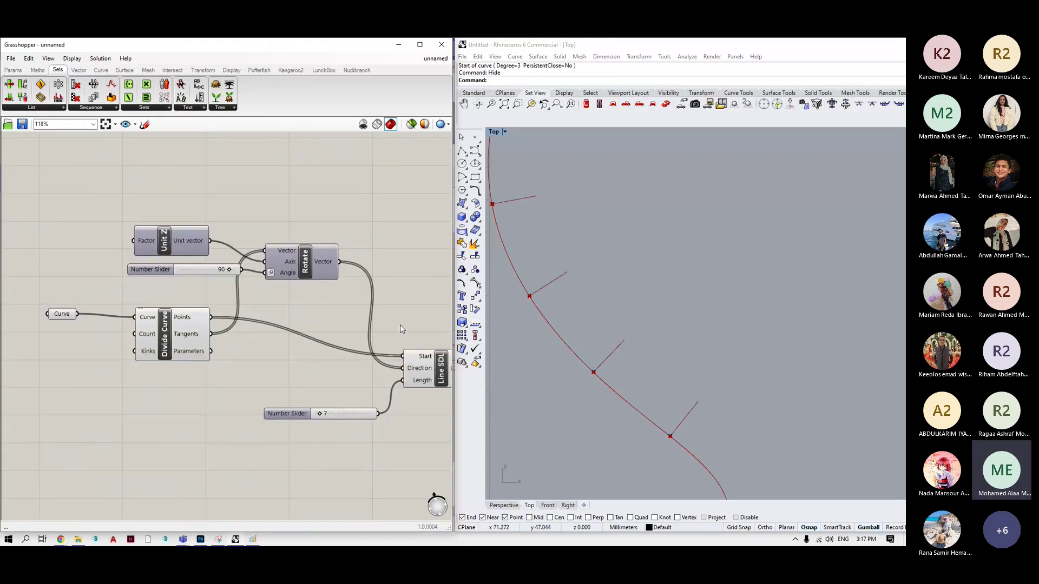
pyautogui.scroll(-3, 400, 324)
pyautogui.scroll(-3, 583, 355)
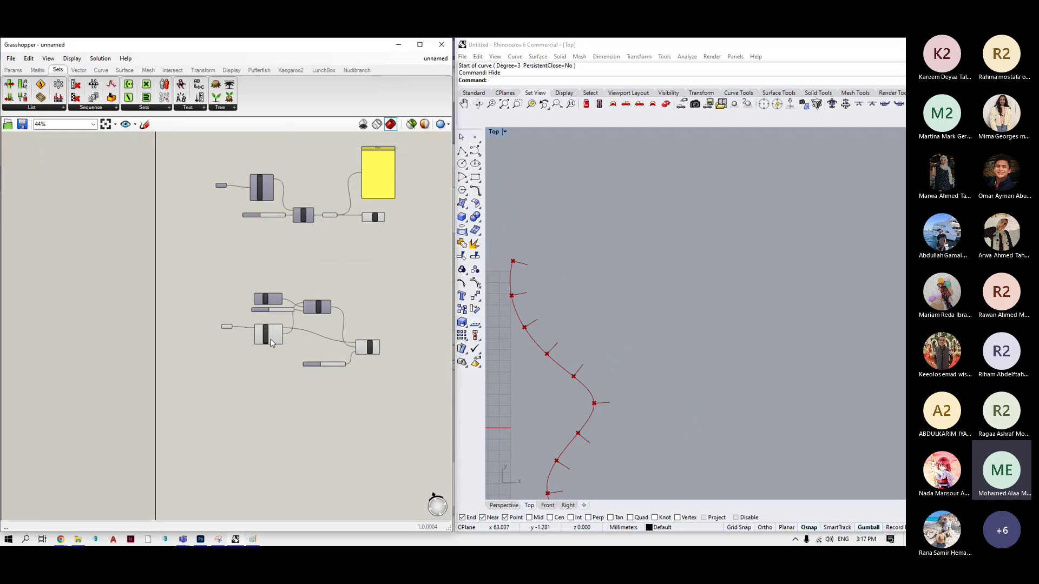
# Search for a component starting with "di" to place beside the Line SDL output.
pyautogui.scroll(3, 351, 331)
pyautogui.scroll(3, 351, 332)
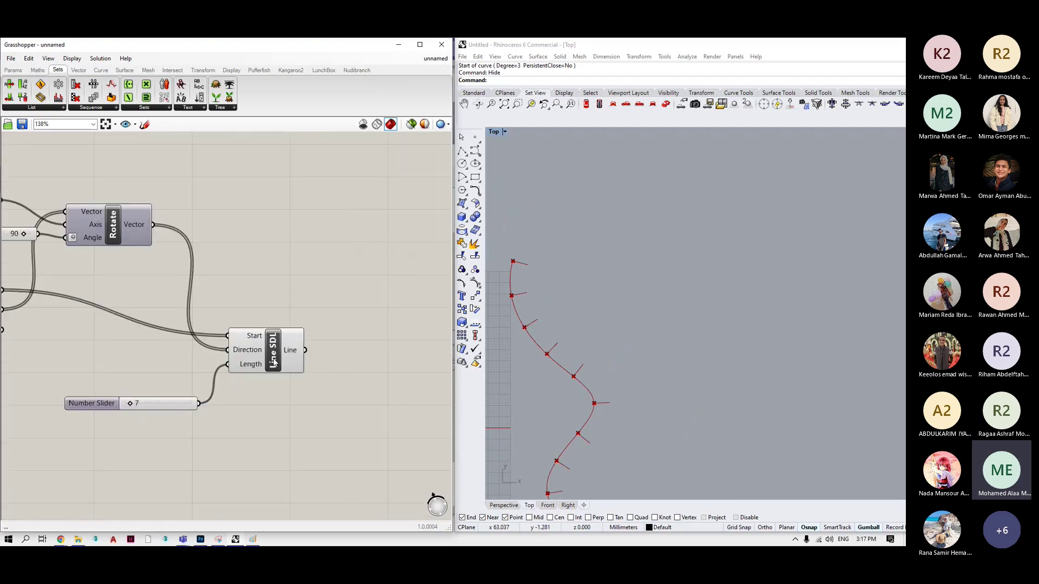
pyautogui.doubleClick(351, 335)
pyautogui.write('di')
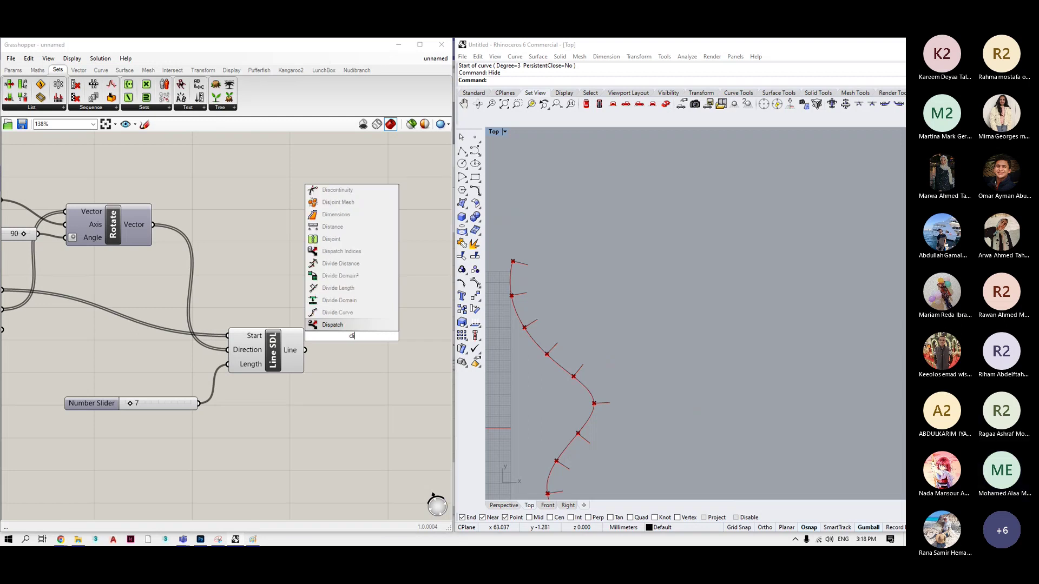
# Add a Divide Curve component after Line SDL and connect the Line output to its Curve input.
pyautogui.press('BackSpace')
pyautogui.write('ivide curve')
pyautogui.press('Return')
pyautogui.moveTo(359, 365); pyautogui.dragTo(426, 380)
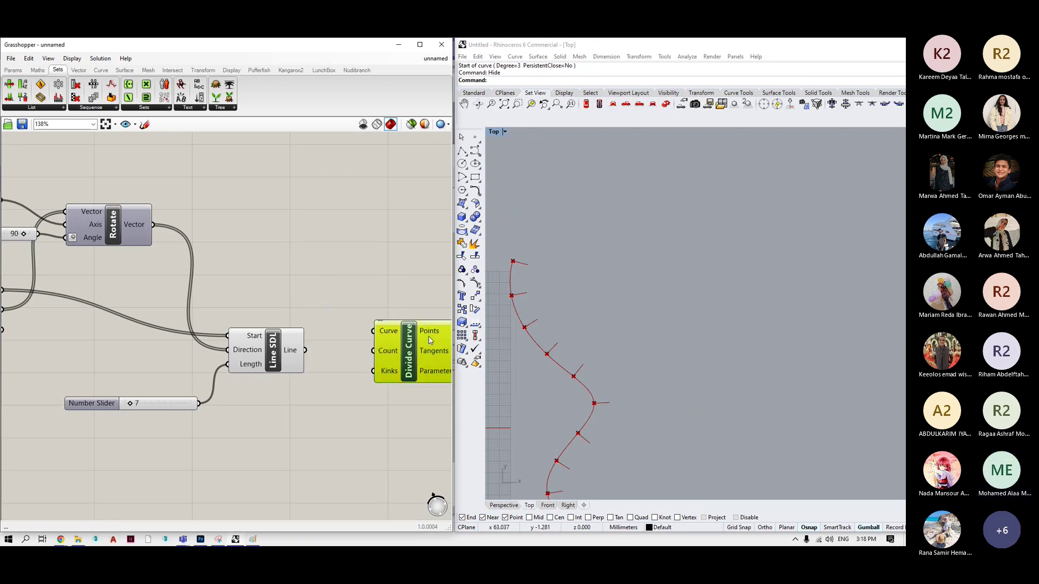
pyautogui.moveTo(305, 350); pyautogui.dragTo(422, 383)
# Add a number slider set to 5 and connect it to the new Divide Curve component's Count input.
pyautogui.click(313, 428)
pyautogui.doubleClick(312, 427)
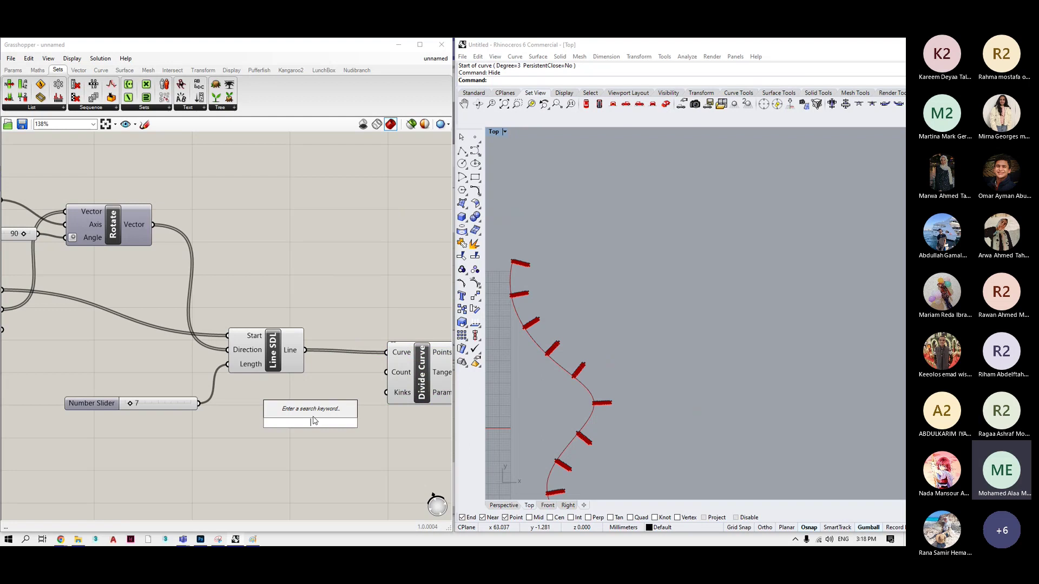
pyautogui.write('5')
pyautogui.press('Return')
pyautogui.moveTo(378, 423); pyautogui.dragTo(403, 376)
pyautogui.scroll(-2, 279, 415)
pyautogui.scroll(2, 279, 415)
pyautogui.moveTo(270, 403); pyautogui.dragTo(237, 403)
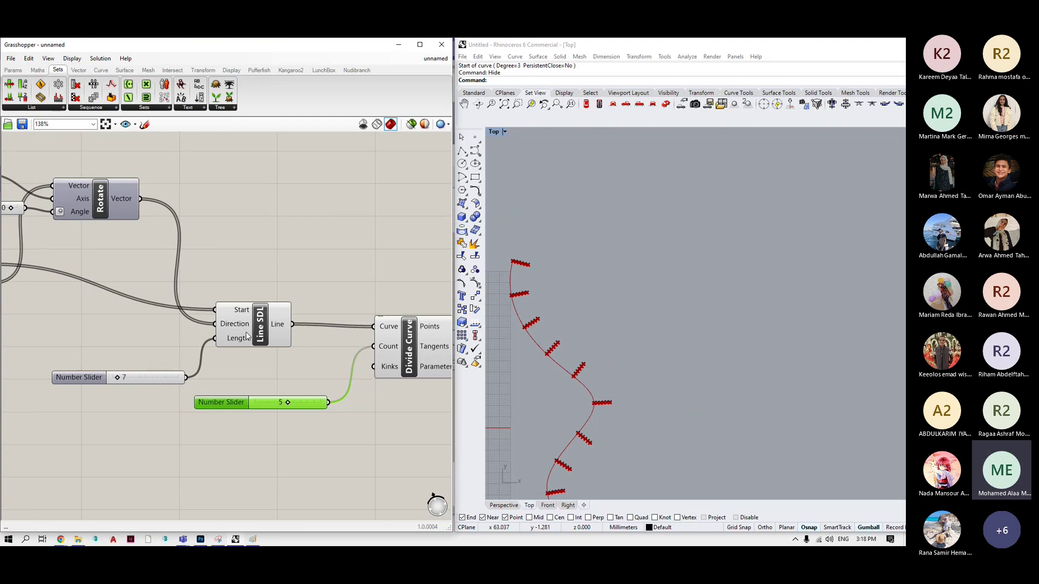
pyautogui.scroll(-3, 339, 338)
pyautogui.scroll(3, 591, 385)
pyautogui.scroll(3, 588, 355)
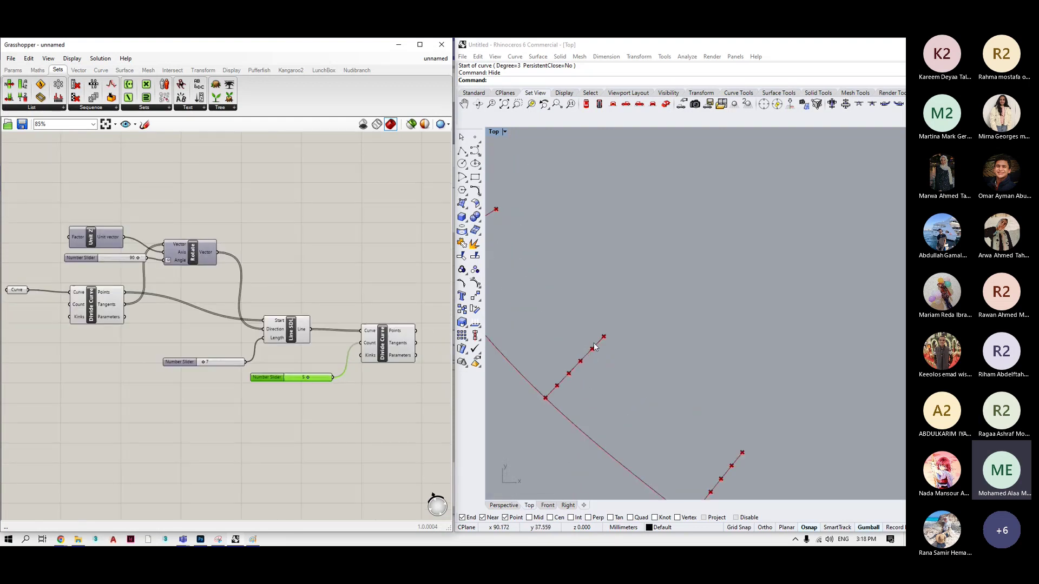
pyautogui.scroll(-3, 630, 313)
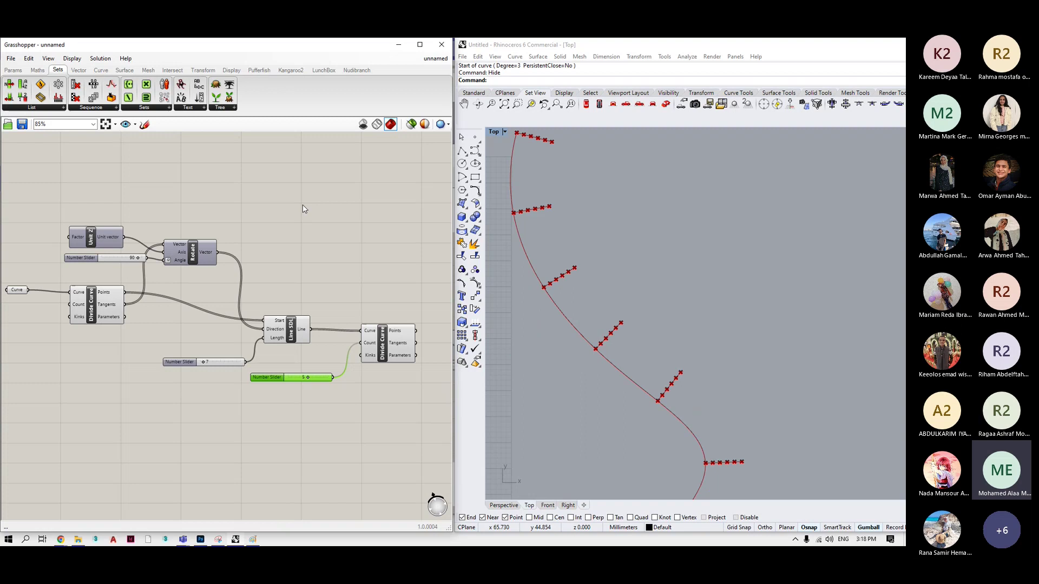
pyautogui.scroll(-3, 346, 227)
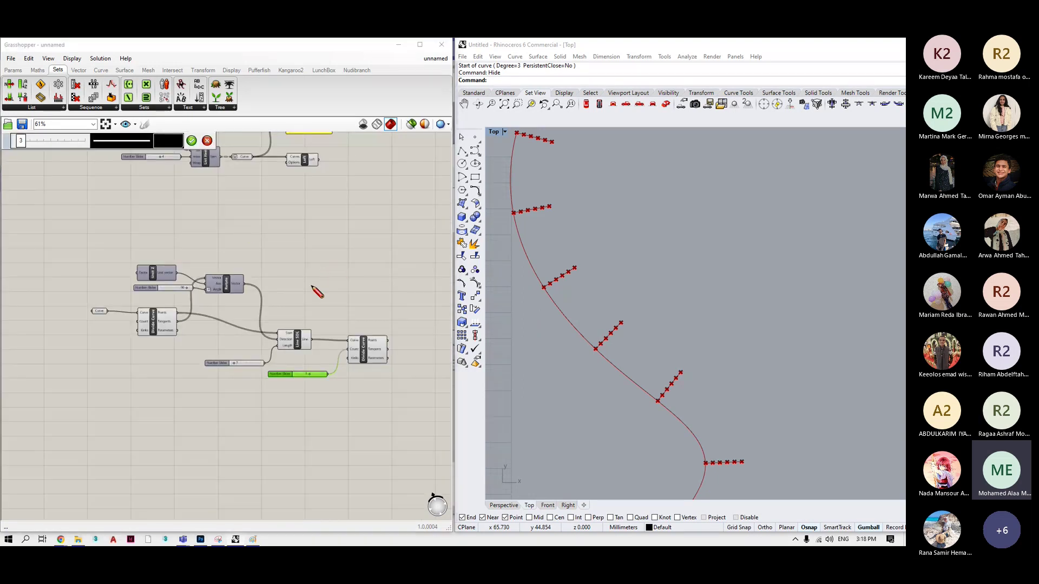
pyautogui.moveTo(311, 279)
pyautogui.mouseDown()
pyautogui.moveTo(343, 265)
pyautogui.moveTo(374, 200)
pyautogui.moveTo(404, 219)
pyautogui.moveTo(370, 369)
pyautogui.moveTo(355, 505)
pyautogui.moveTo(311, 280)
pyautogui.moveTo(317, 385)
pyautogui.moveTo(315, 503)
pyautogui.mouseUp()
pyautogui.moveTo(396, 384)
pyautogui.mouseDown()
pyautogui.moveTo(392, 407)
pyautogui.moveTo(378, 341)
pyautogui.mouseUp()
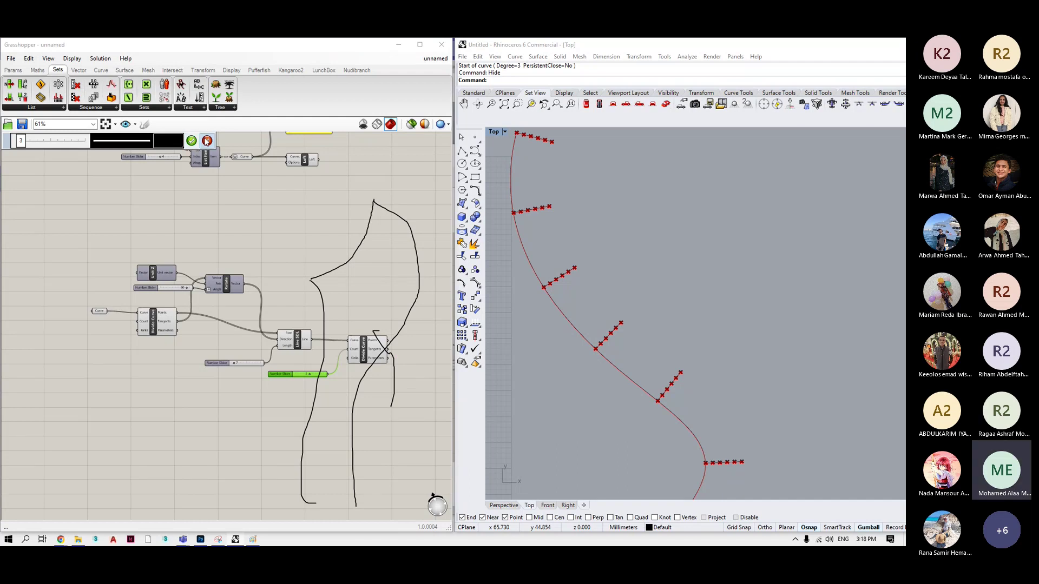
pyautogui.click(206, 141)
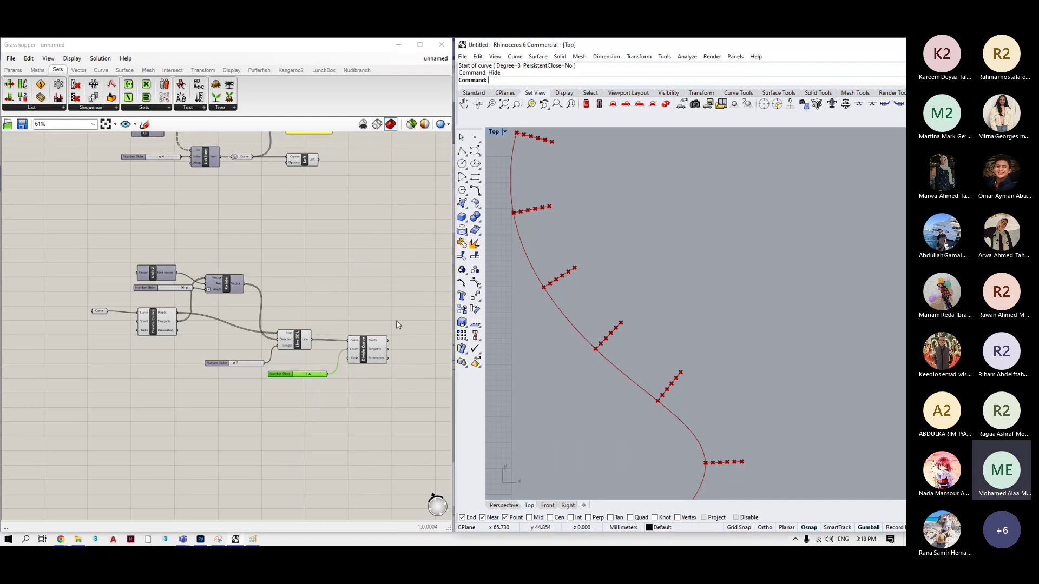
# Move the second Divide Curve component slightly closer to Line SDL and clear the selection.
pyautogui.scroll(4, 382, 352)
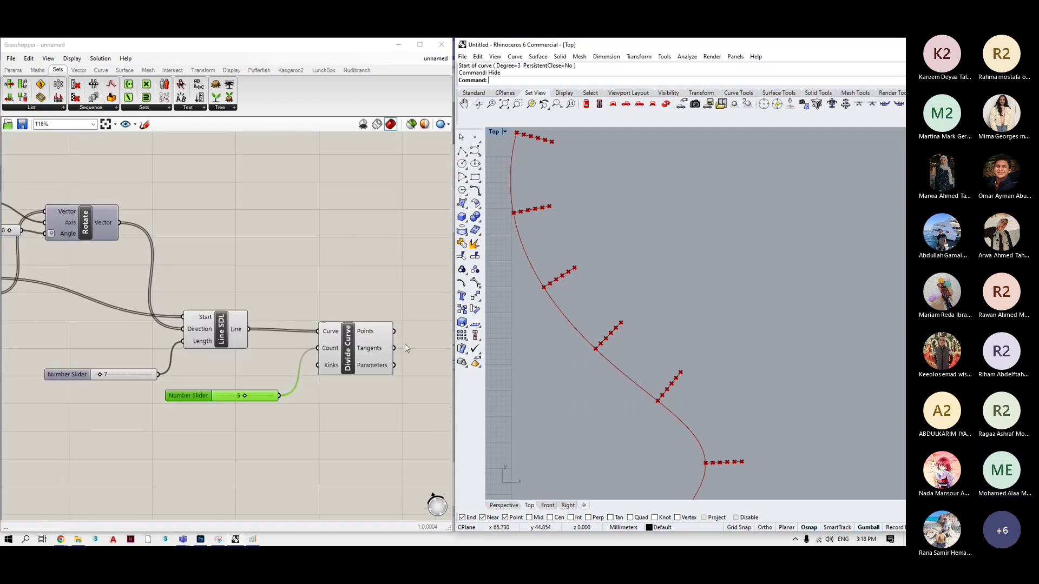
pyautogui.moveTo(371, 335); pyautogui.dragTo(363, 333)
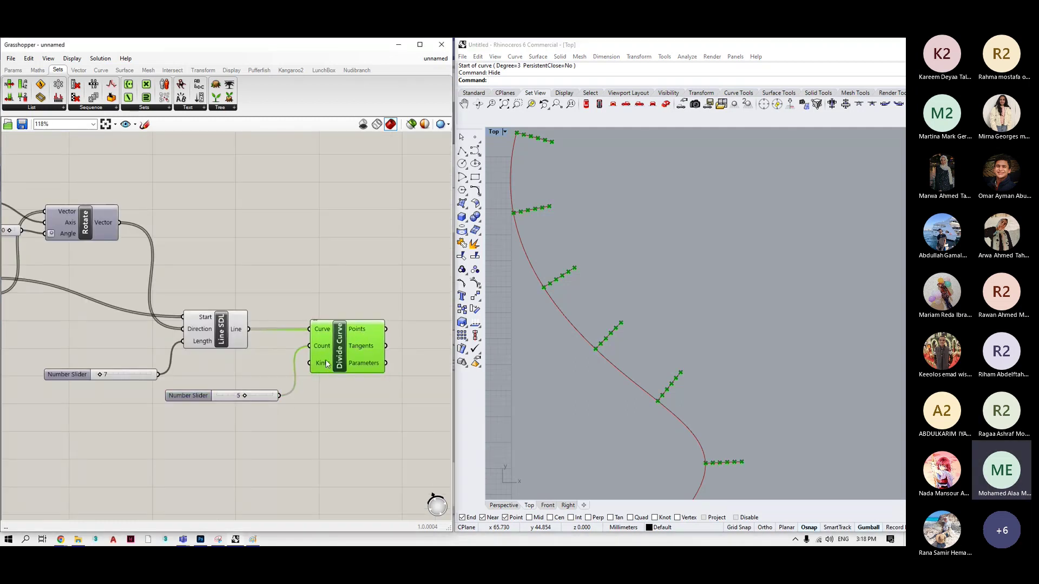
pyautogui.click(227, 452)
pyautogui.doubleClick(226, 450)
pyautogui.press('Escape')
pyautogui.click(376, 338)
pyautogui.scroll(-6, 396, 326)
pyautogui.scroll(5, 375, 345)
pyautogui.doubleClick(353, 316)
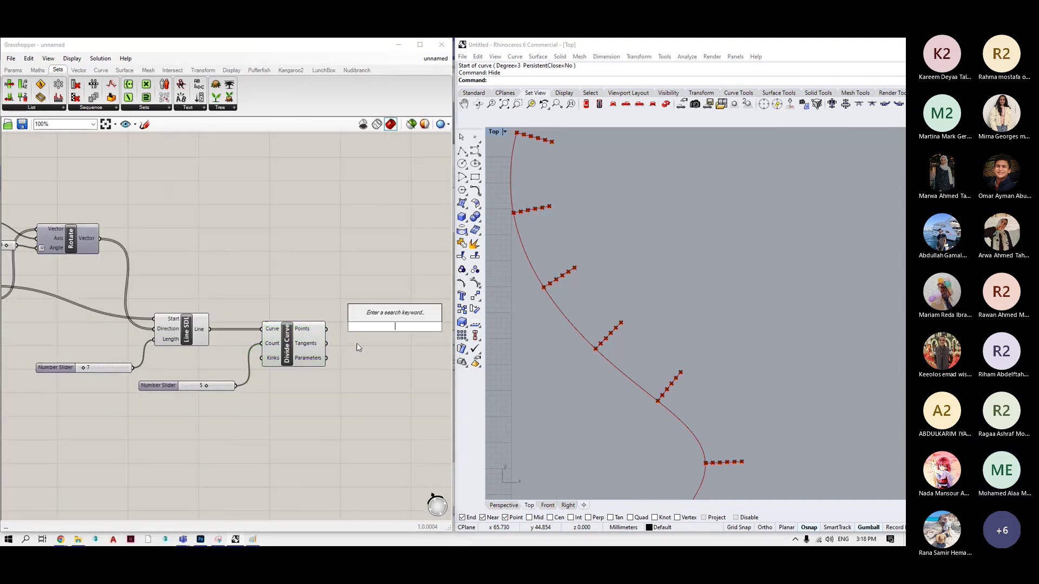
pyautogui.doubleClick(365, 429)
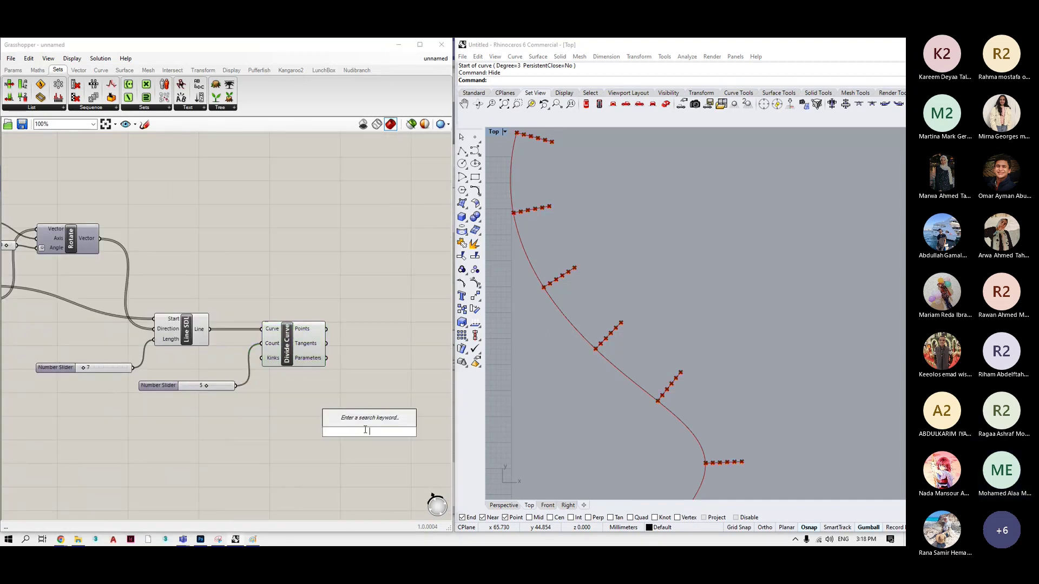
pyautogui.press('Escape')
# Add a second Line SDL component and connect the second Divide Curve's Points output to its Start input.
pyautogui.doubleClick(384, 333)
pyautogui.write('sdl')
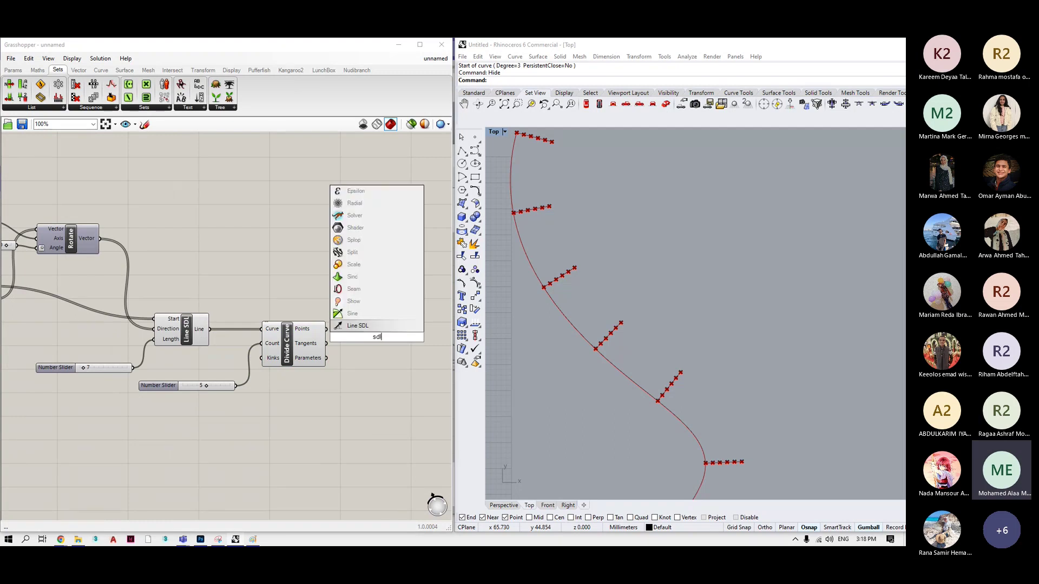
pyautogui.press('Return')
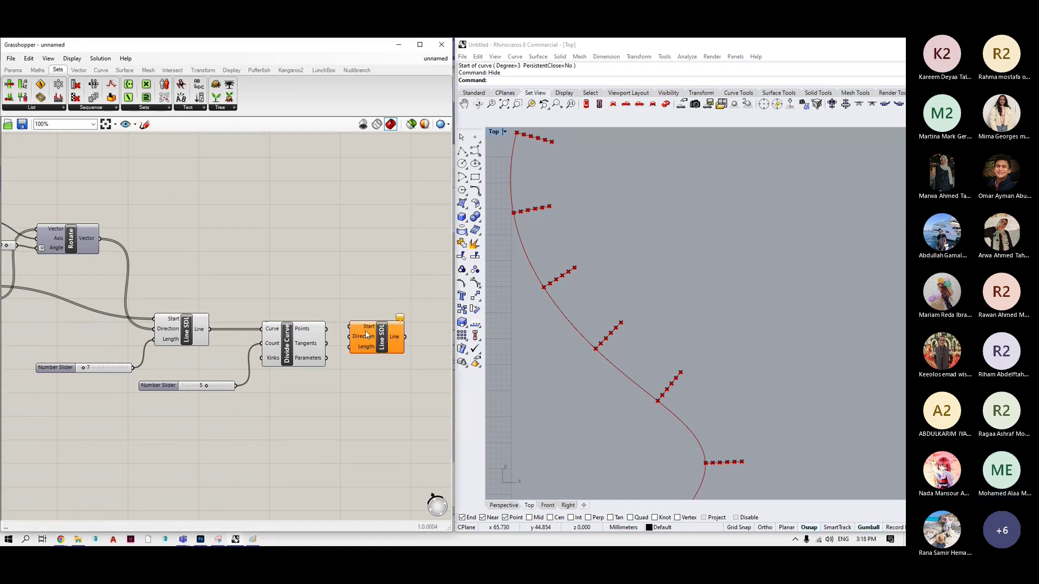
pyautogui.moveTo(328, 328); pyautogui.dragTo(385, 333)
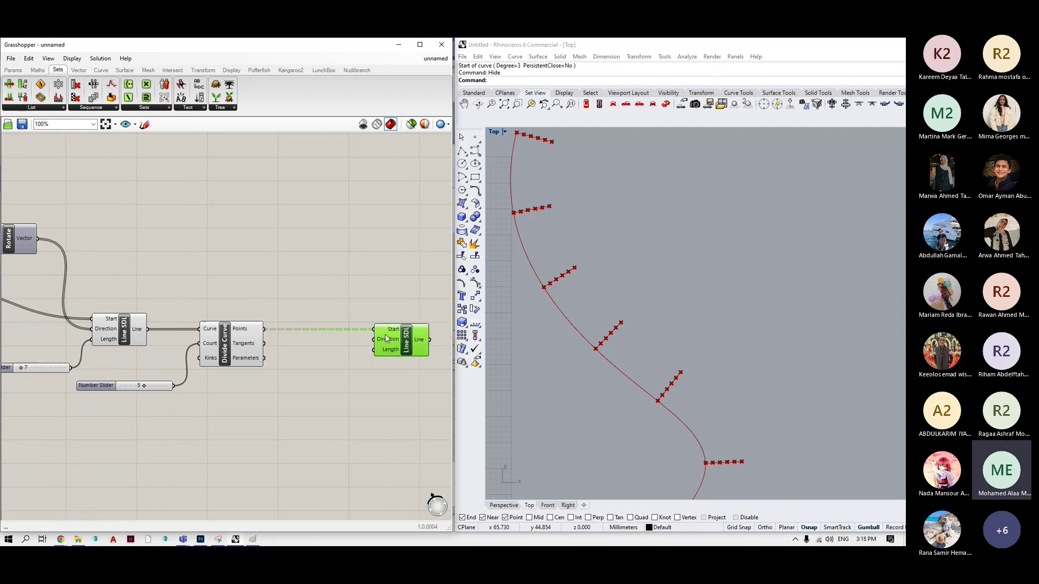
# Add a Unit Z vector component and connect it to the second Line SDL's Direction input.
pyautogui.doubleClick(283, 392)
pyautogui.write('unit z')
pyautogui.press('Return')
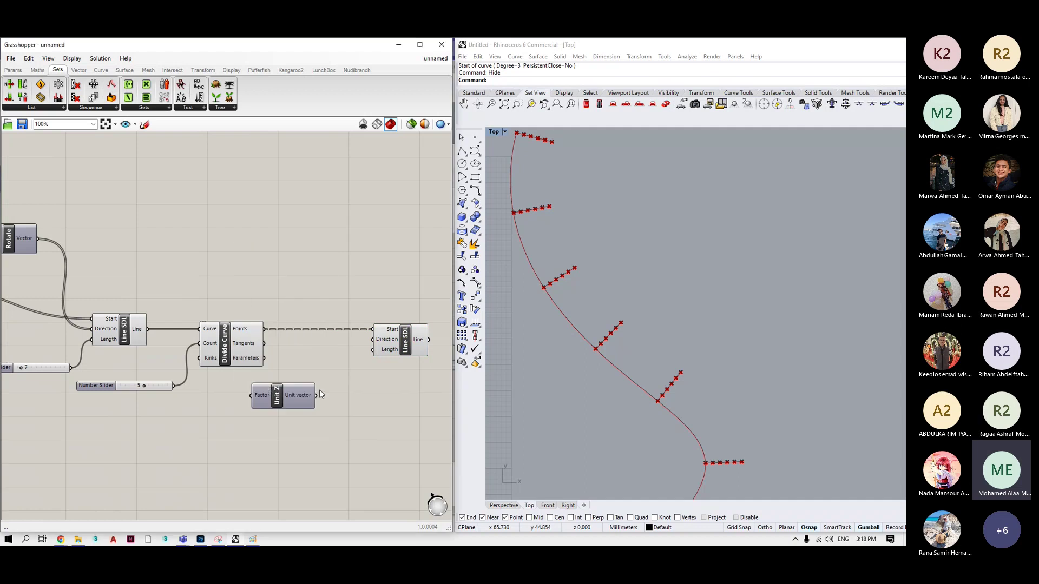
pyautogui.moveTo(316, 395); pyautogui.dragTo(373, 339)
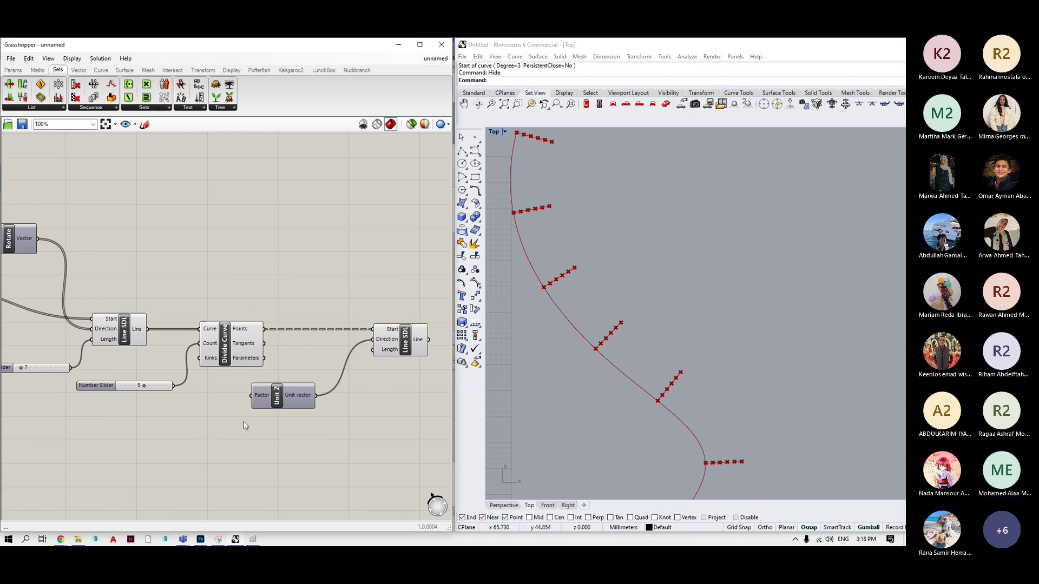
# Add a Series component below Unit Z and connect its output to Unit Z's Factor input.
pyautogui.doubleClick(196, 427)
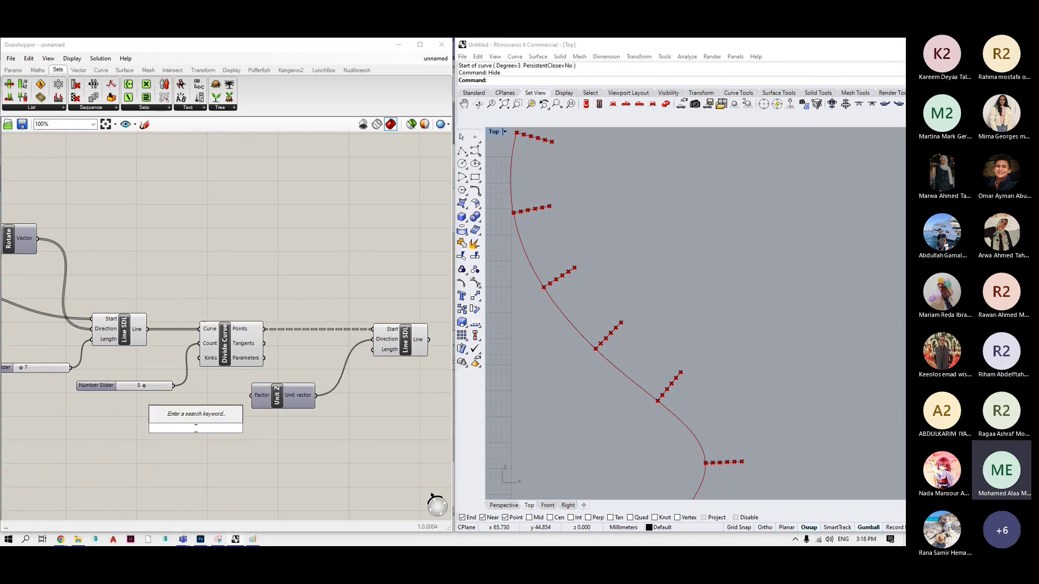
pyautogui.doubleClick(215, 465)
pyautogui.write('series')
pyautogui.press('Return')
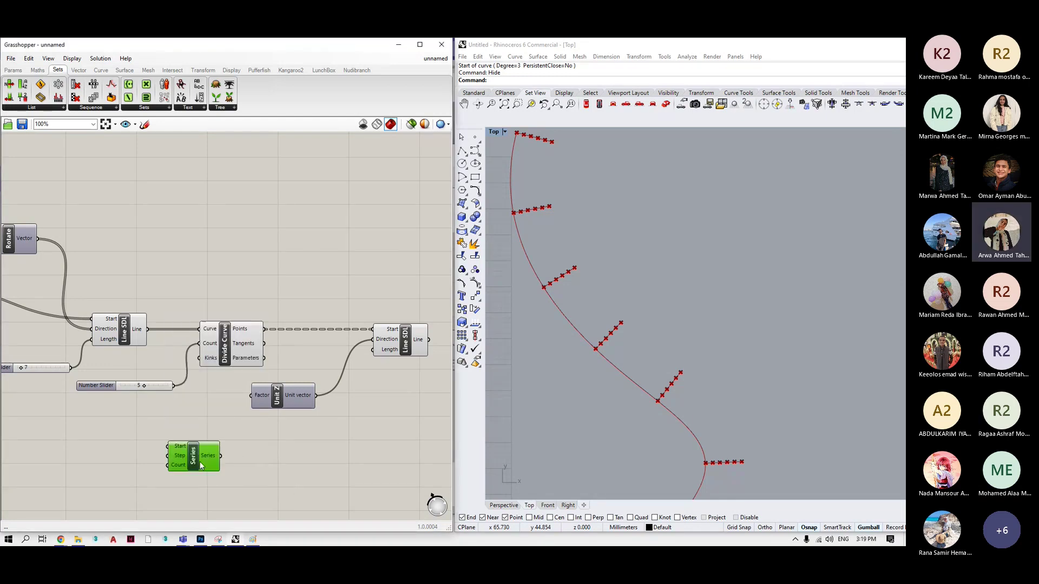
pyautogui.moveTo(220, 456); pyautogui.dragTo(244, 399)
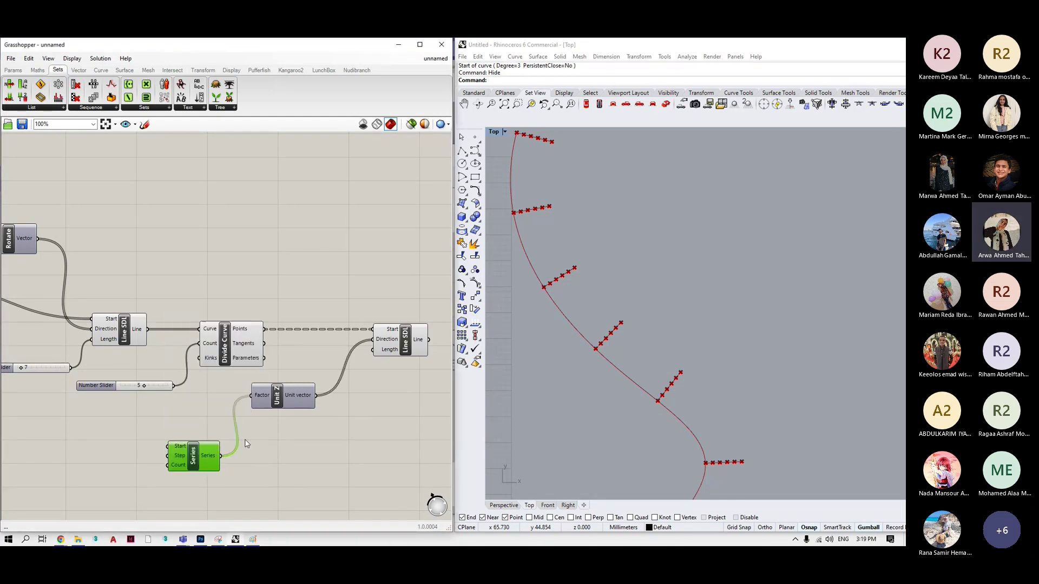
# Add a number slider set to 2 and connect it to the Series component's Step input.
pyautogui.doubleClick(120, 455)
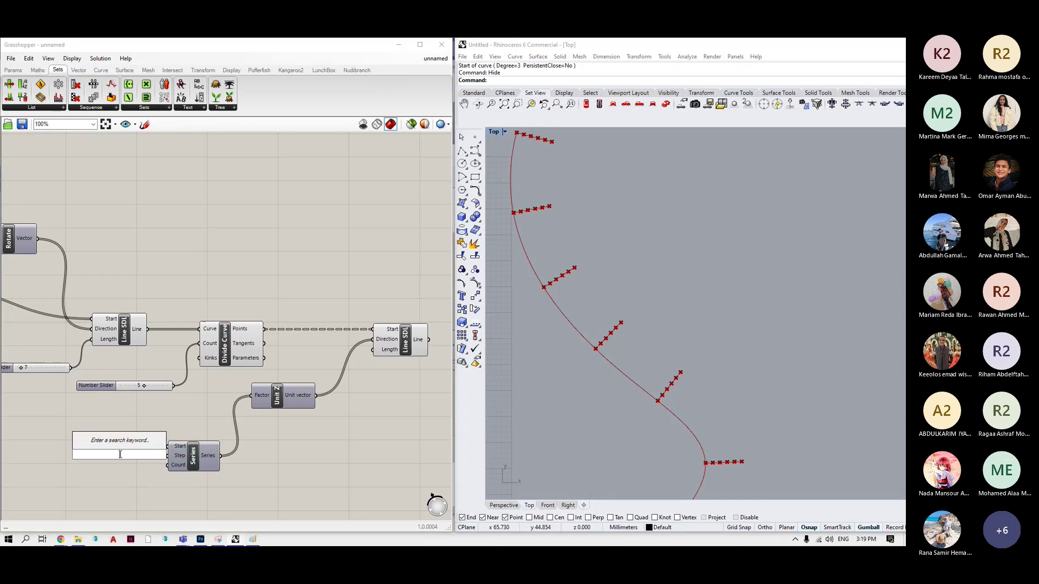
pyautogui.write('2')
pyautogui.press('Return')
pyautogui.moveTo(112, 459); pyautogui.dragTo(168, 455)
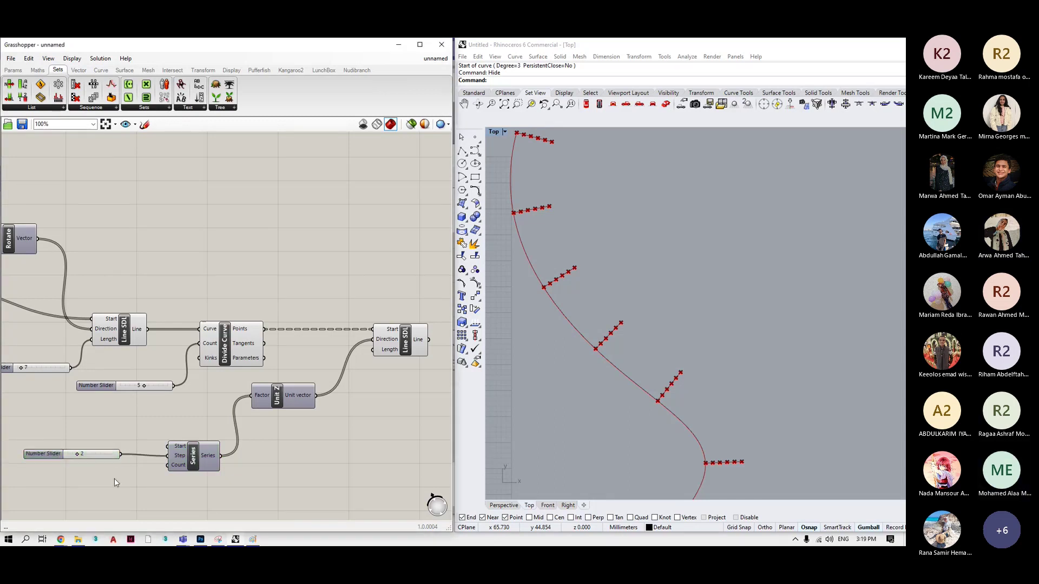
# Add a number slider set to 5, connect it to the Series component's Count input, and place it under the Step slider.
pyautogui.doubleClick(91, 481)
pyautogui.write('5')
pyautogui.press('Return')
pyautogui.moveTo(163, 478); pyautogui.dragTo(168, 466)
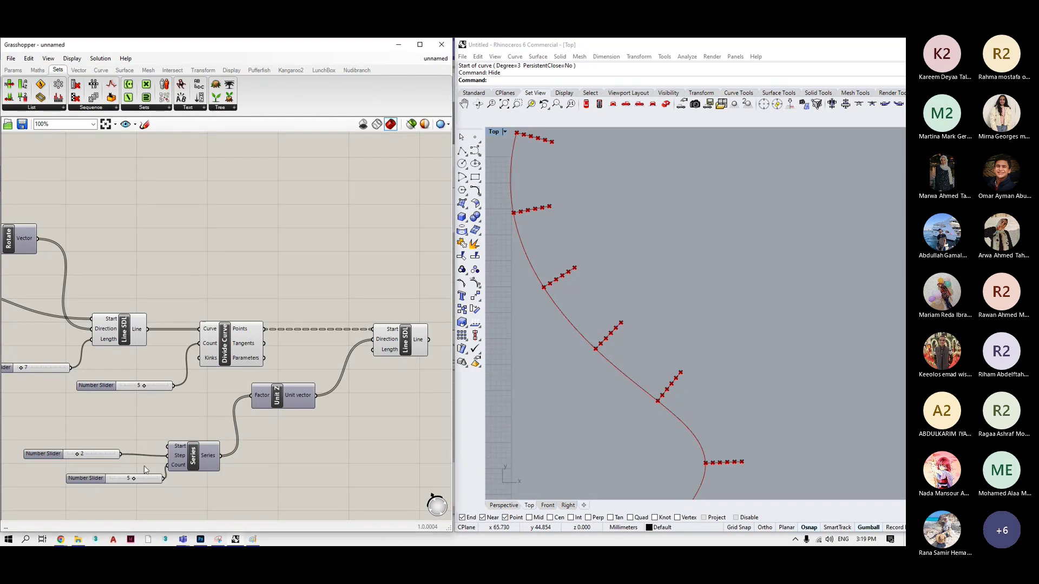
pyautogui.moveTo(87, 481); pyautogui.dragTo(56, 477)
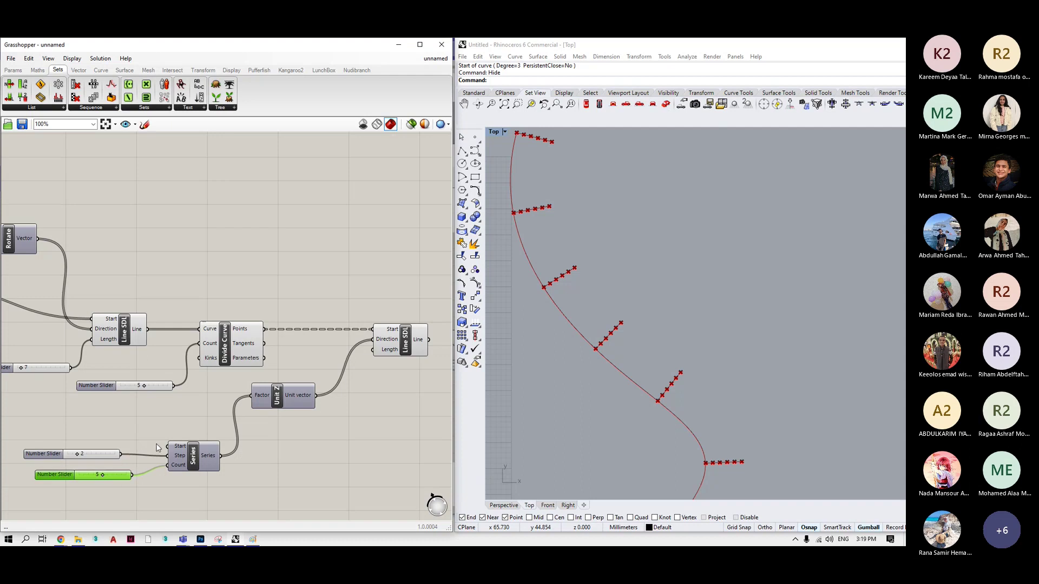
# Reroute the Series output from Unit Z's Factor to the second Line SDL's Length input and place Series below Unit Z.
pyautogui.moveTo(220, 455); pyautogui.dragTo(374, 349)
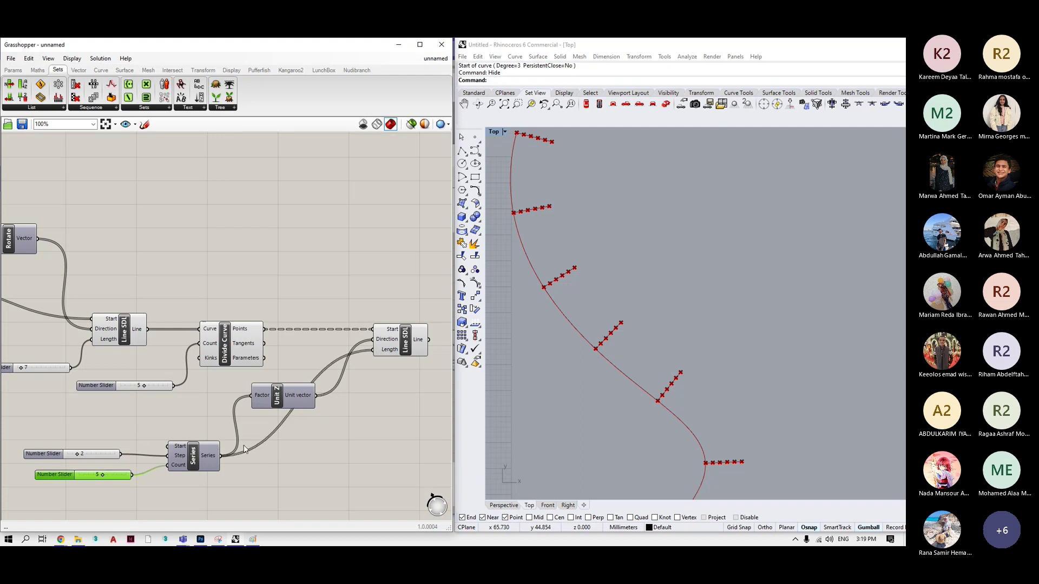
pyautogui.moveTo(223, 456); pyautogui.dragTo(250, 395)
pyautogui.moveTo(190, 456); pyautogui.dragTo(301, 446)
# Maximize the Perspective viewport in Rhino and orbit to examine the vertical lines along the curve.
pyautogui.click(590, 384)
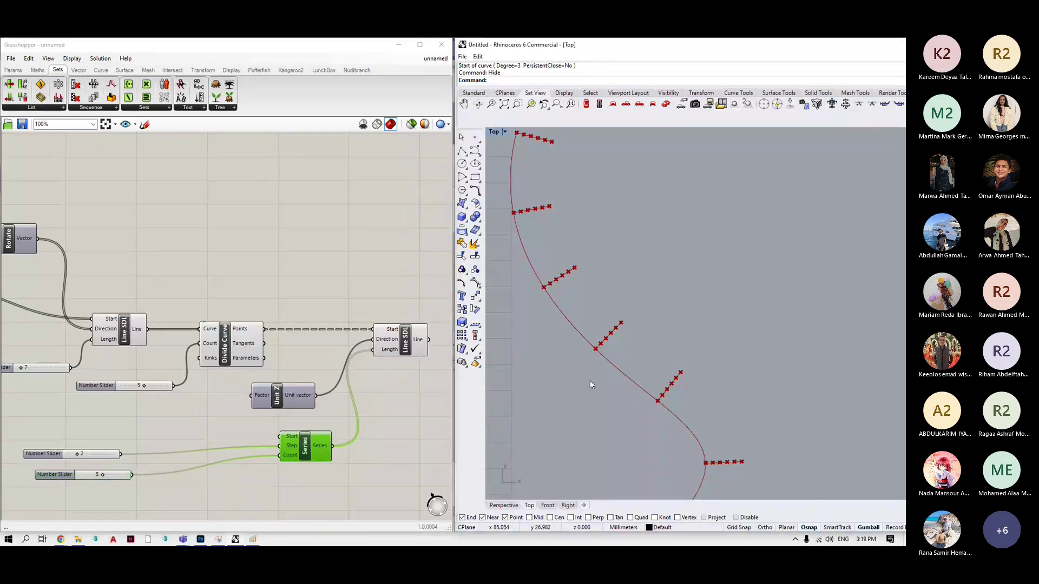
pyautogui.scroll(-2, 589, 384)
pyautogui.press('Return')
pyautogui.doubleClick(496, 132)
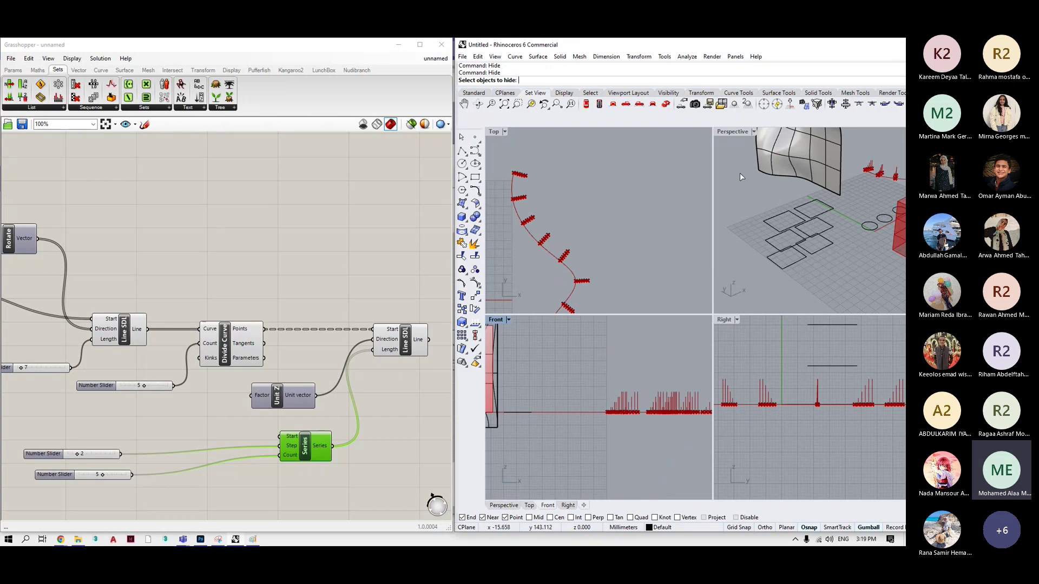
pyautogui.doubleClick(735, 132)
pyautogui.moveTo(663, 278); pyautogui.dragTo(715, 273, button='right')
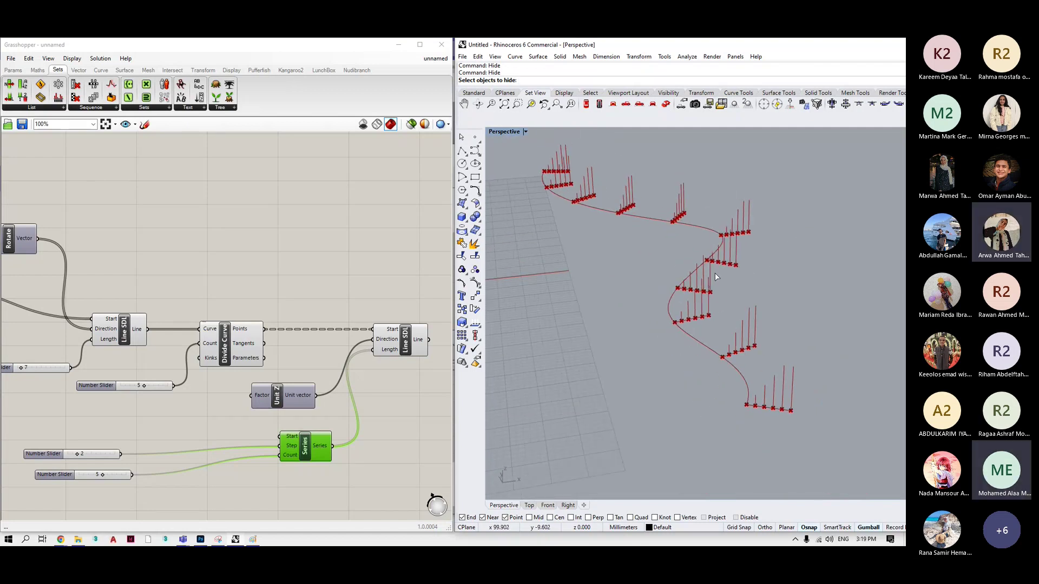
# Increase the length slider of the first Line SDL to lengthen the perpendicular lines along the curve.
pyautogui.scroll(-2, 291, 362)
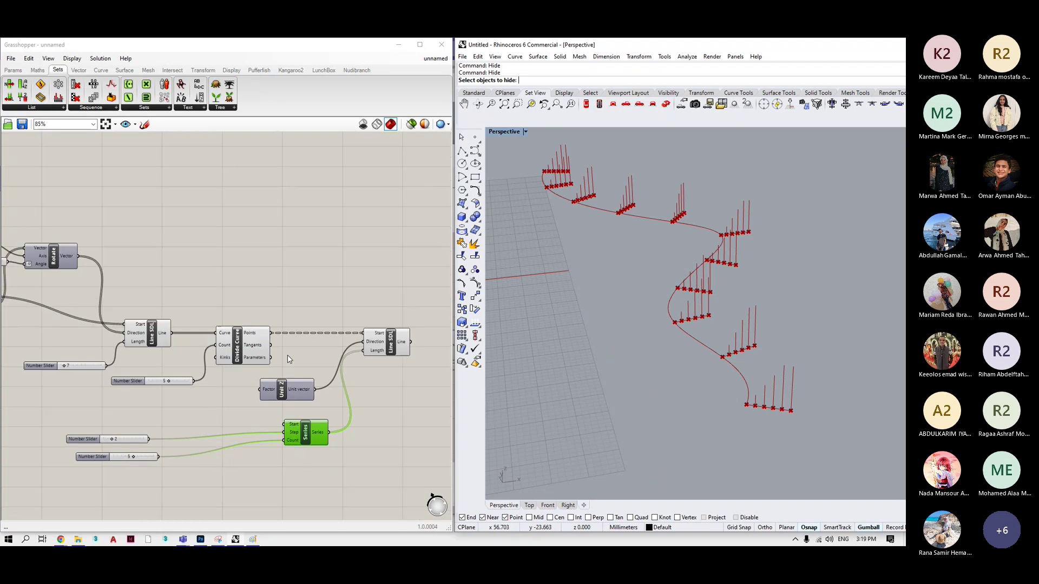
pyautogui.moveTo(66, 364); pyautogui.dragTo(77, 370)
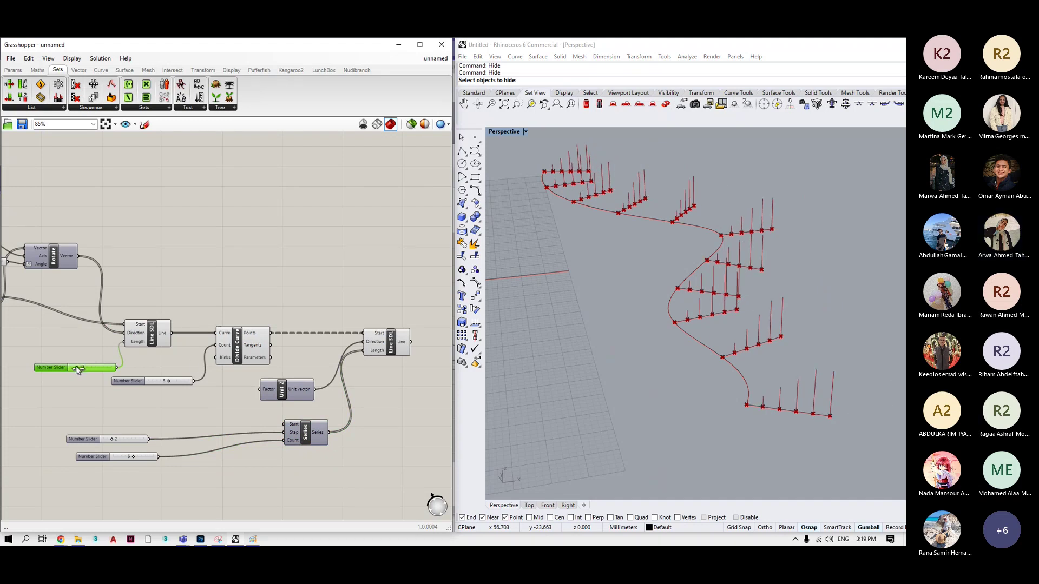
pyautogui.click(551, 287)
# Add an End Points component beside the second Line SDL and connect the Line output to its Curve input.
pyautogui.scroll(4, 372, 396)
pyautogui.click(280, 353)
pyautogui.click(339, 347)
pyautogui.doubleClick(339, 347)
pyautogui.write('end')
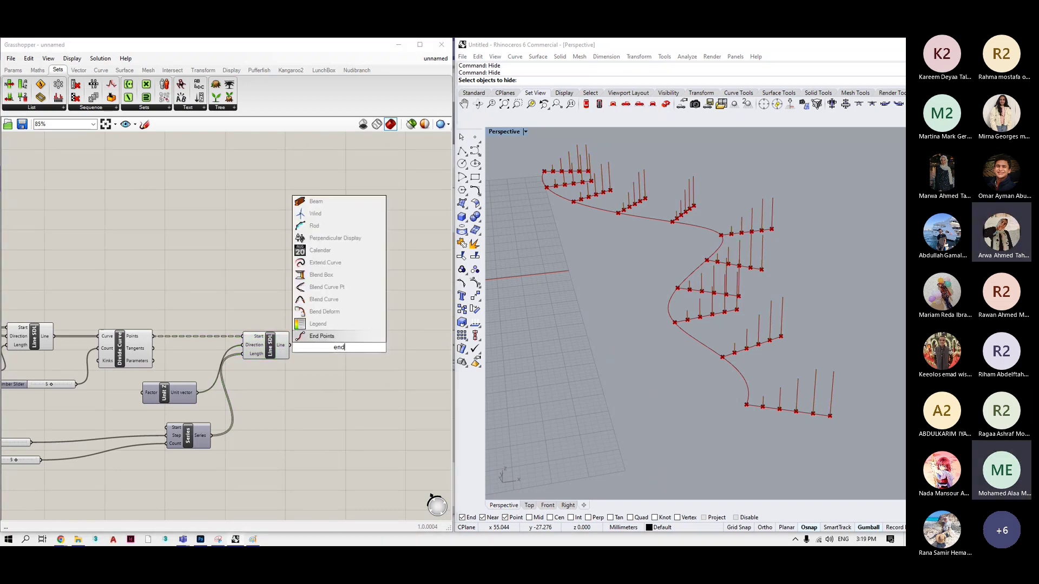
pyautogui.press('Return')
pyautogui.moveTo(291, 345); pyautogui.dragTo(319, 348)
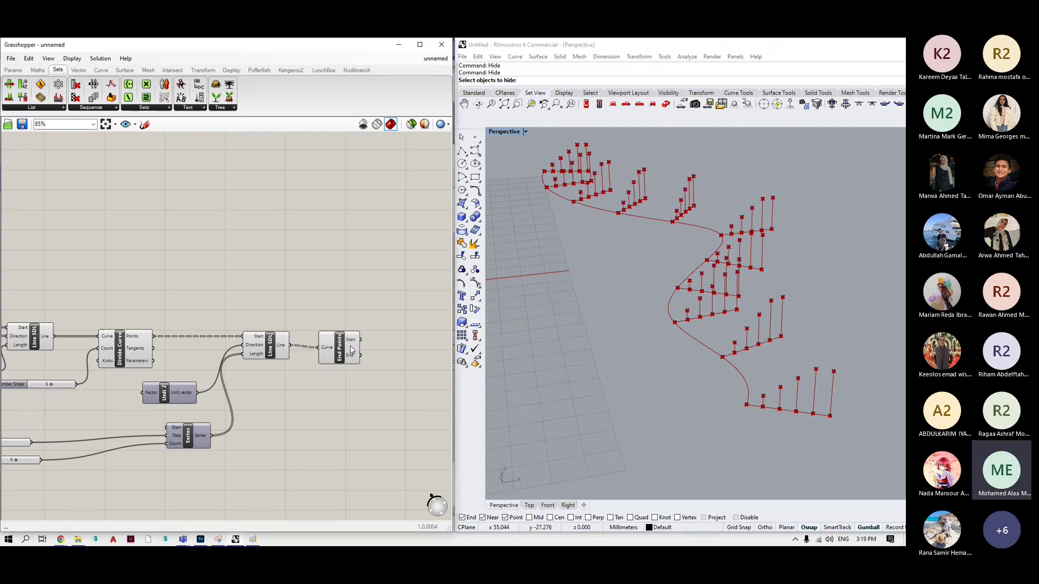
pyautogui.moveTo(351, 348); pyautogui.dragTo(364, 352)
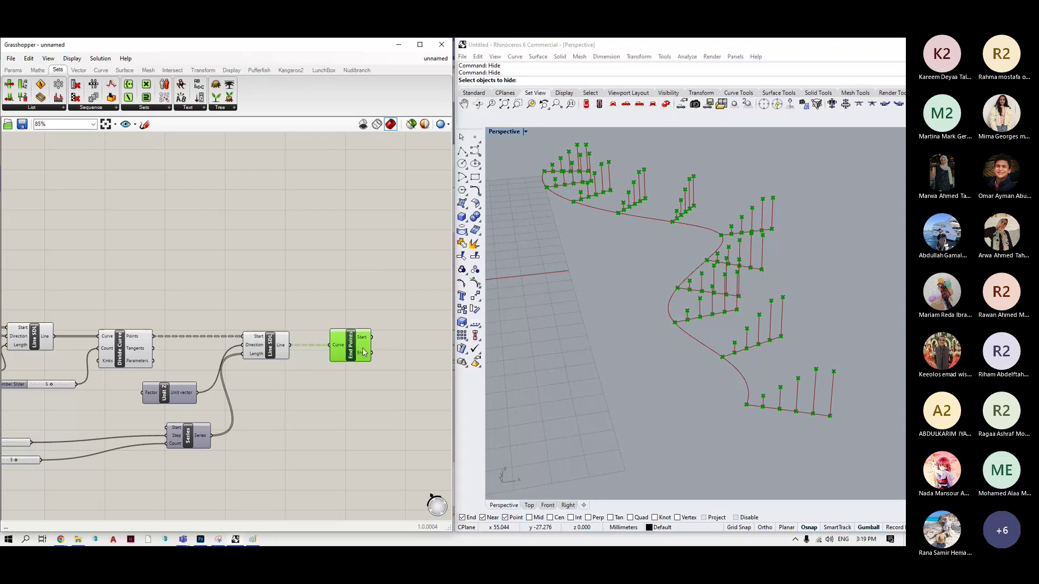
pyautogui.click(427, 326)
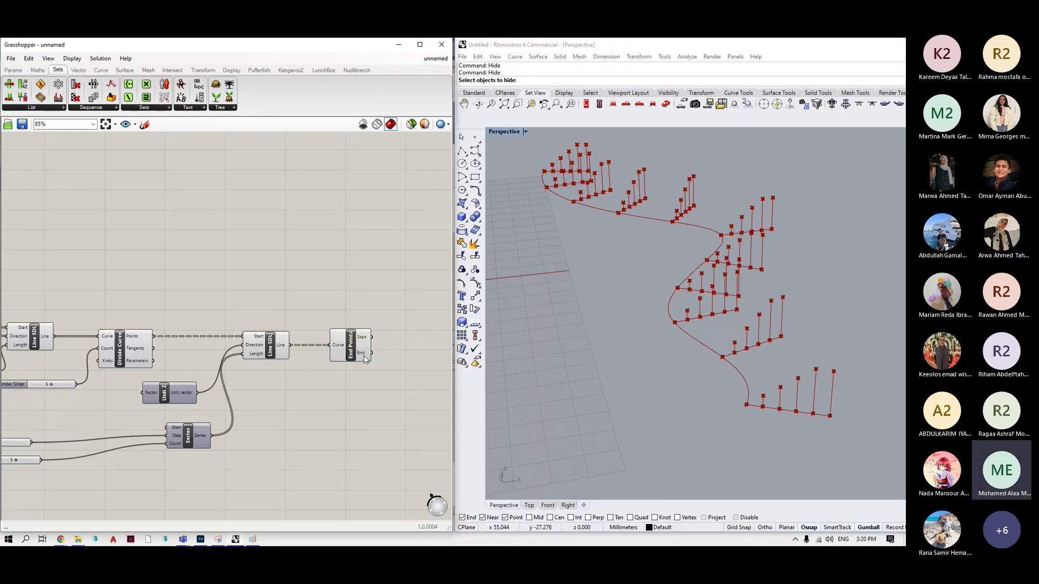
pyautogui.scroll(-2, 298, 350)
pyautogui.scroll(2, 361, 348)
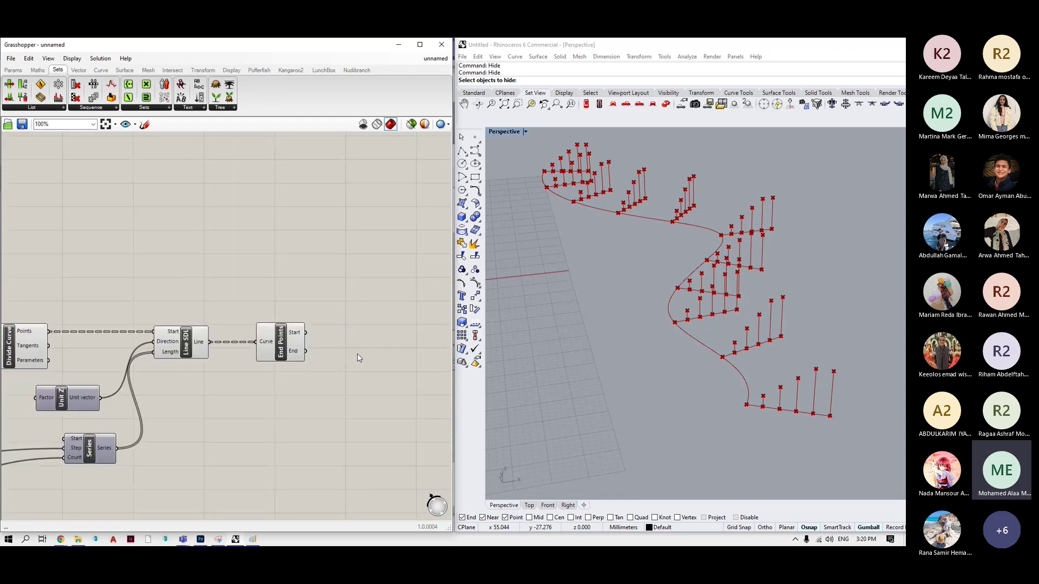
# Add an Interpolate component after End Points and feed the End output into its Vertices to draw curves through the end points.
pyautogui.doubleClick(357, 353)
pyautogui.write('inter')
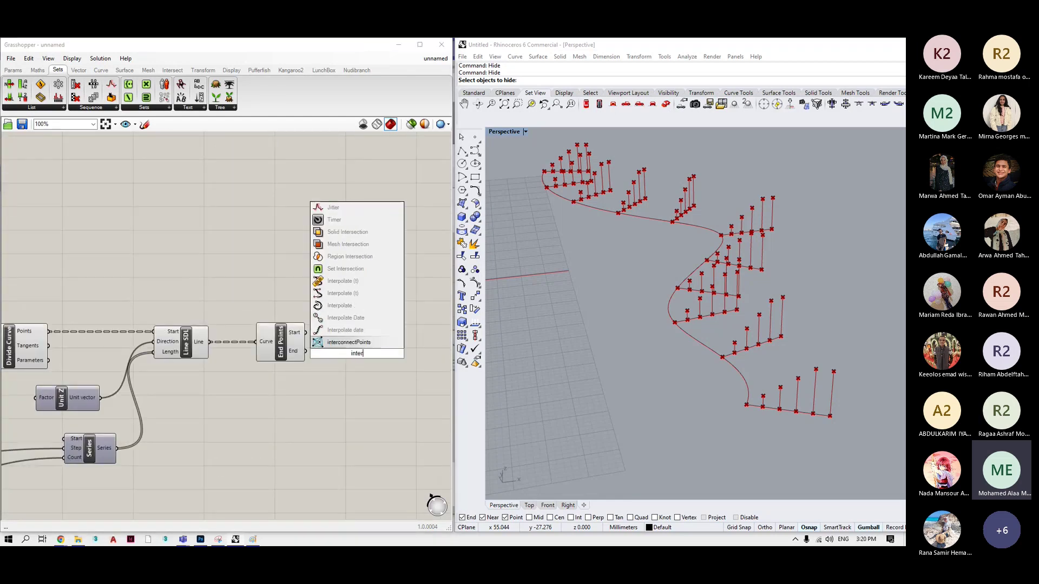
pyautogui.click(339, 306)
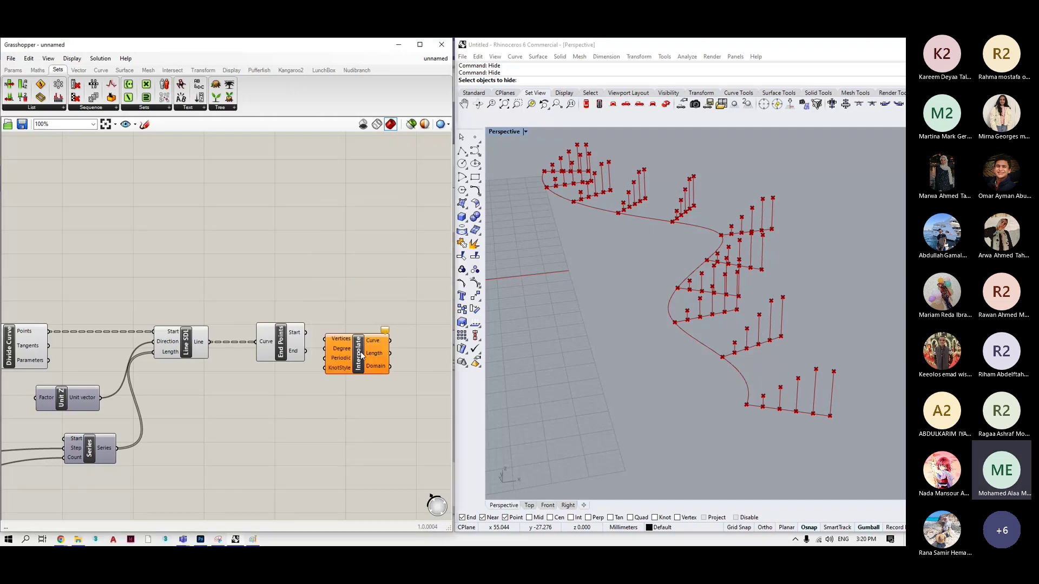
pyautogui.moveTo(349, 360); pyautogui.dragTo(376, 361)
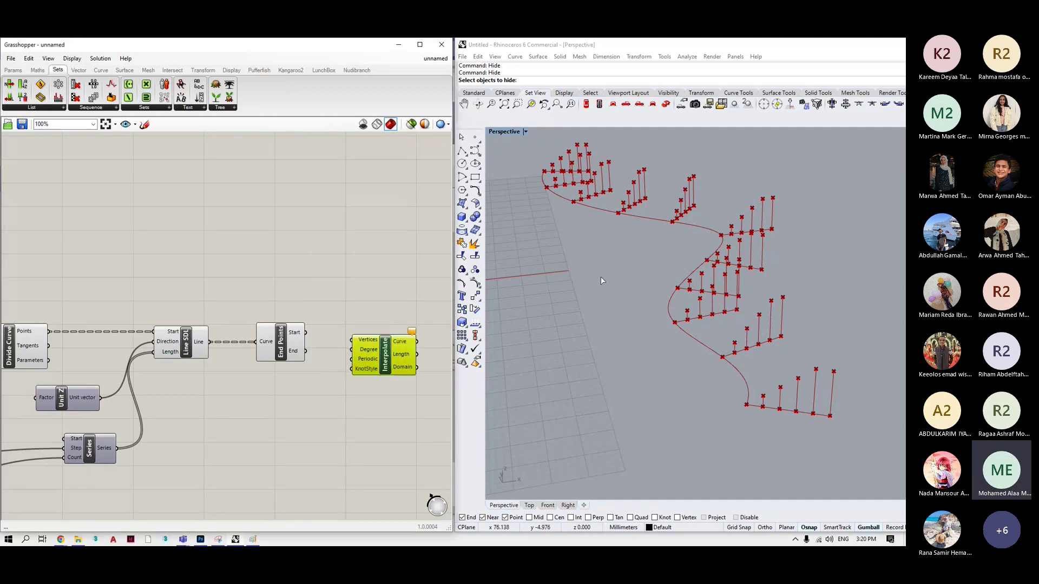
pyautogui.click(316, 355)
pyautogui.moveTo(306, 350); pyautogui.dragTo(353, 340)
pyautogui.moveTo(378, 355); pyautogui.dragTo(383, 358)
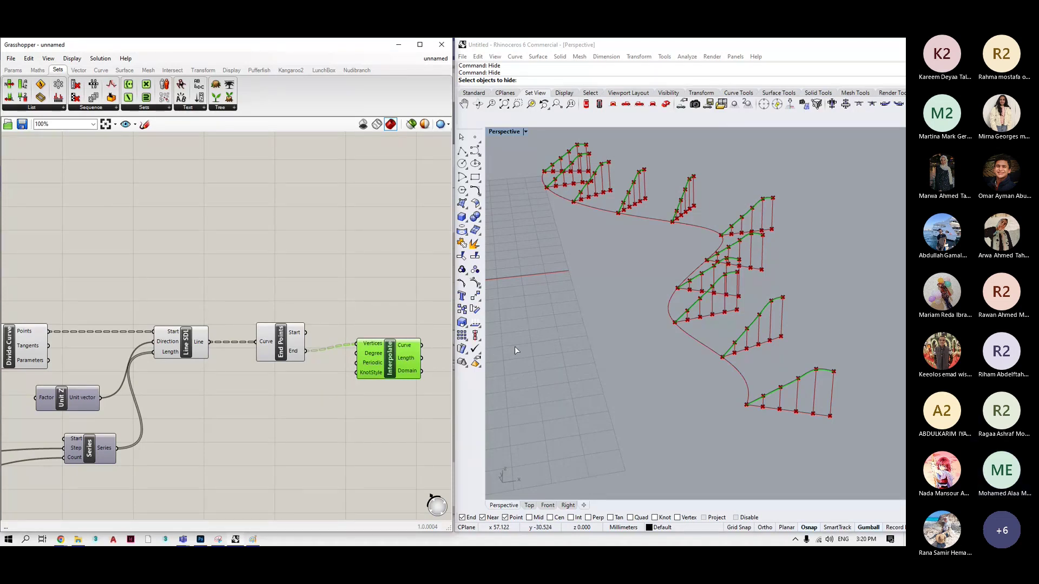
pyautogui.moveTo(515, 350); pyautogui.dragTo(705, 378, button='right')
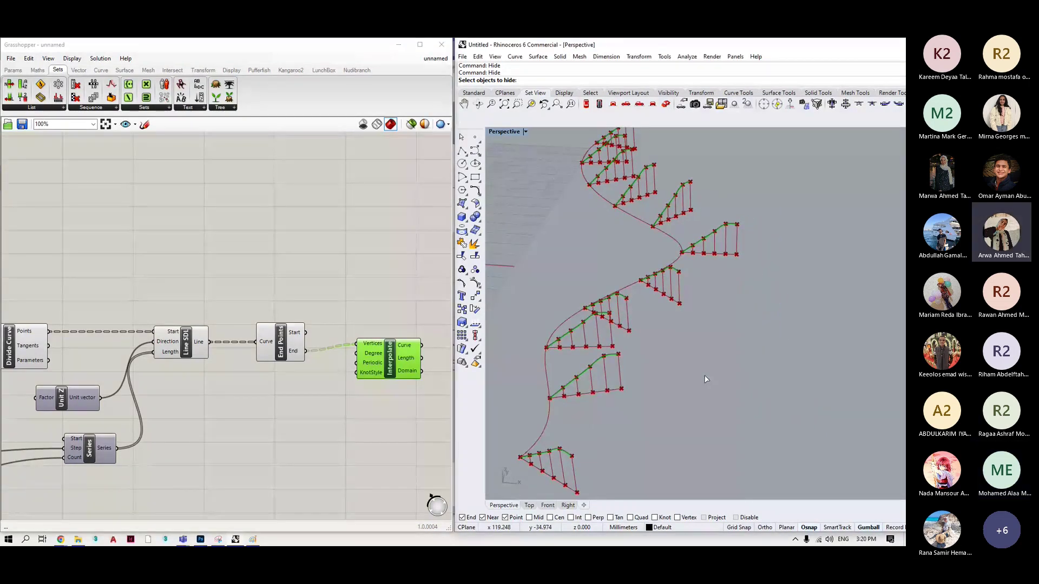
pyautogui.moveTo(587, 371); pyautogui.dragTo(605, 400, button='right')
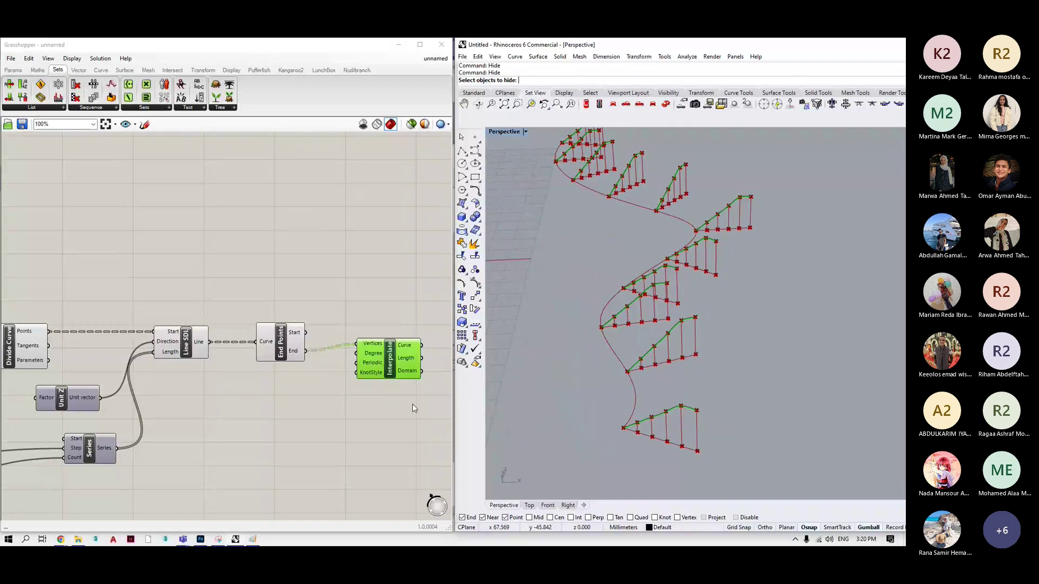
# Add a Loft component after Interpolate and connect Interpolate's Curve output to its Curves input.
pyautogui.scroll(-5, 349, 392)
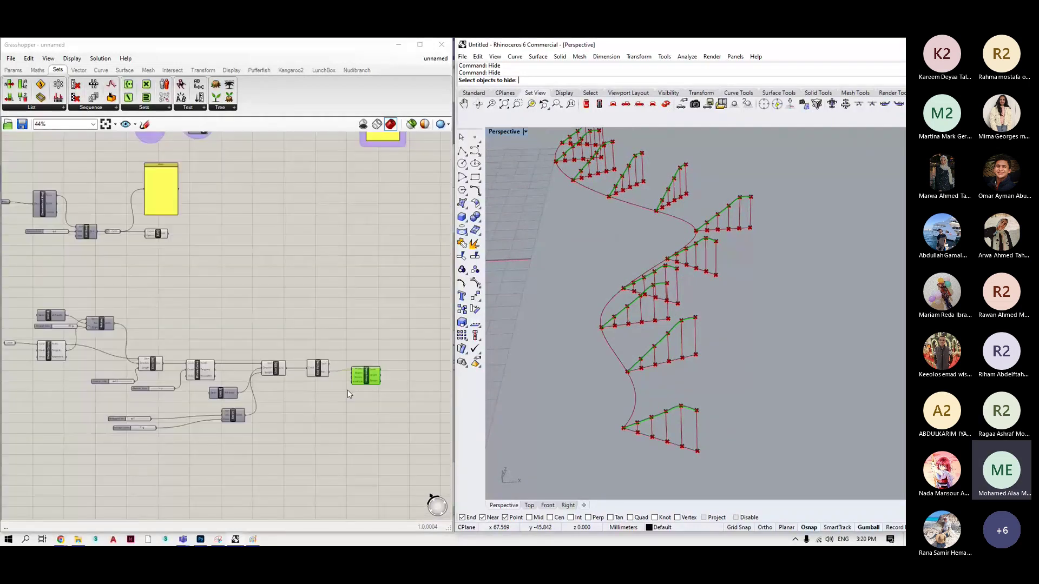
pyautogui.scroll(4, 400, 382)
pyautogui.doubleClick(420, 362)
pyautogui.write('loft')
pyautogui.press('Return')
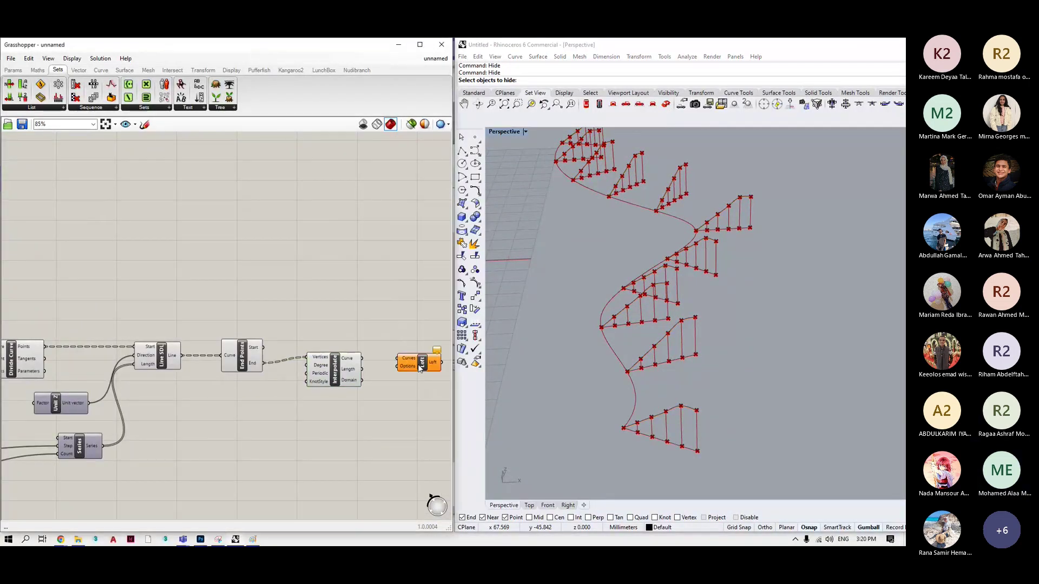
pyautogui.moveTo(361, 358); pyautogui.dragTo(398, 358)
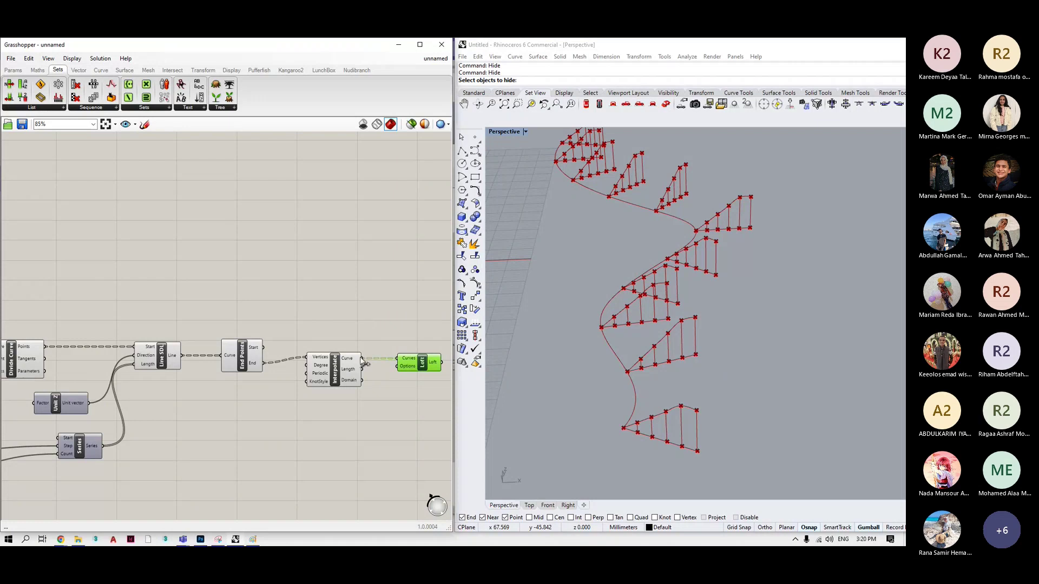
pyautogui.moveTo(335, 368); pyautogui.dragTo(332, 375)
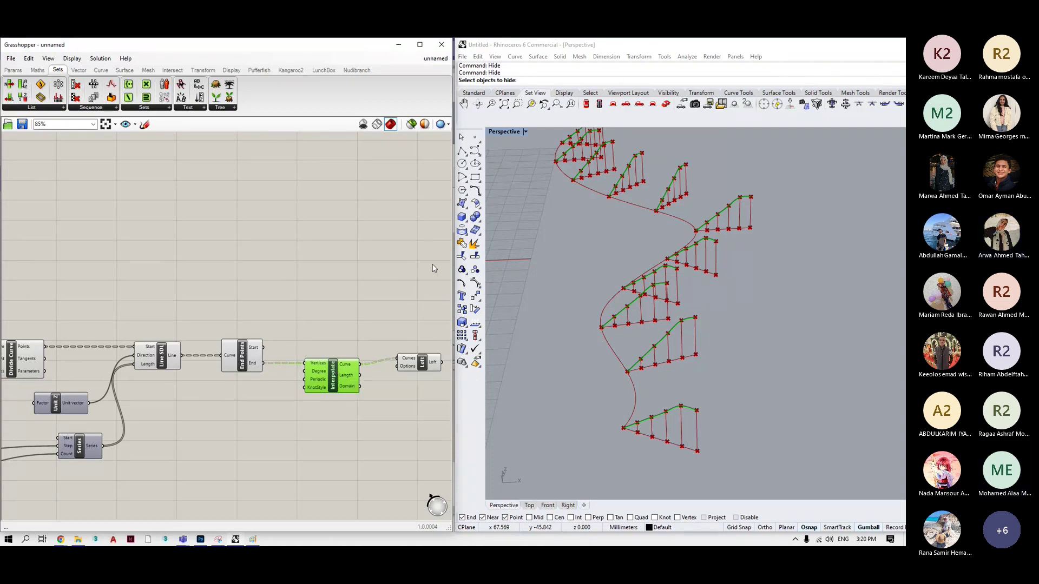
# Add a Panel above Interpolate, wire the Curve output into it, and lengthen it to read the data tree.
pyautogui.doubleClick(359, 294)
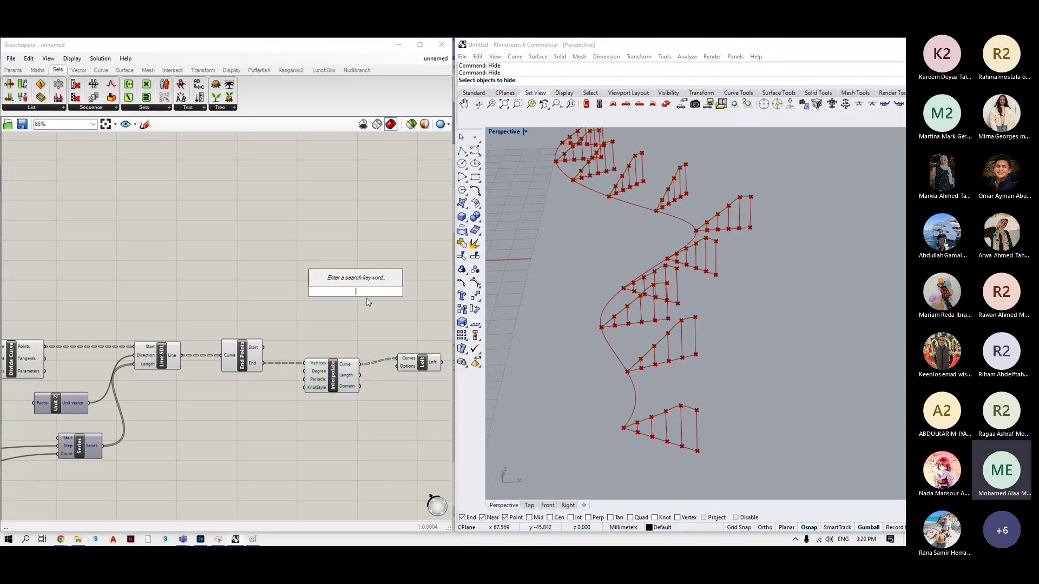
pyautogui.write('panel')
pyautogui.press('Return')
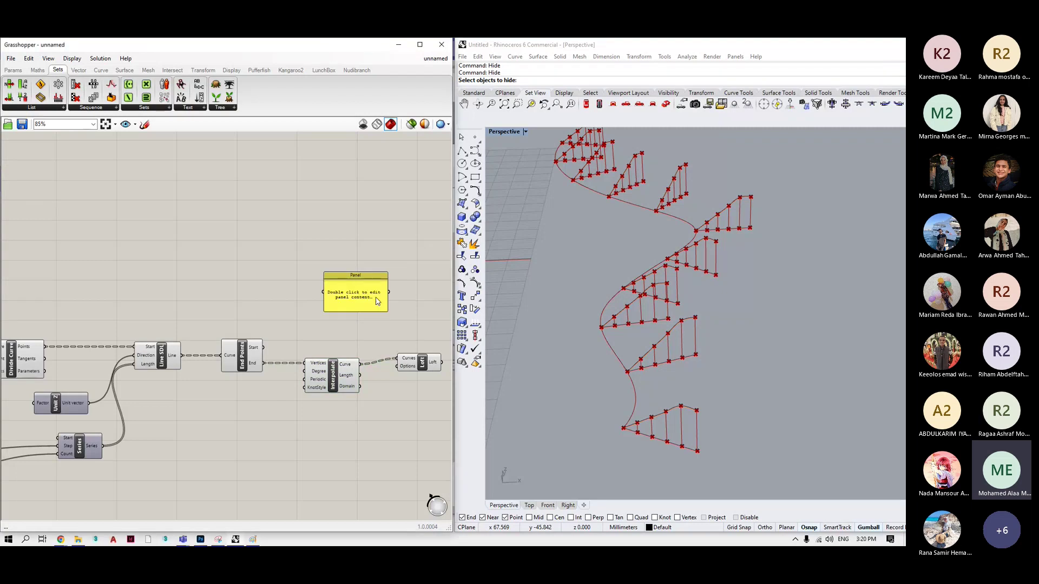
pyautogui.moveTo(361, 364); pyautogui.dragTo(357, 171)
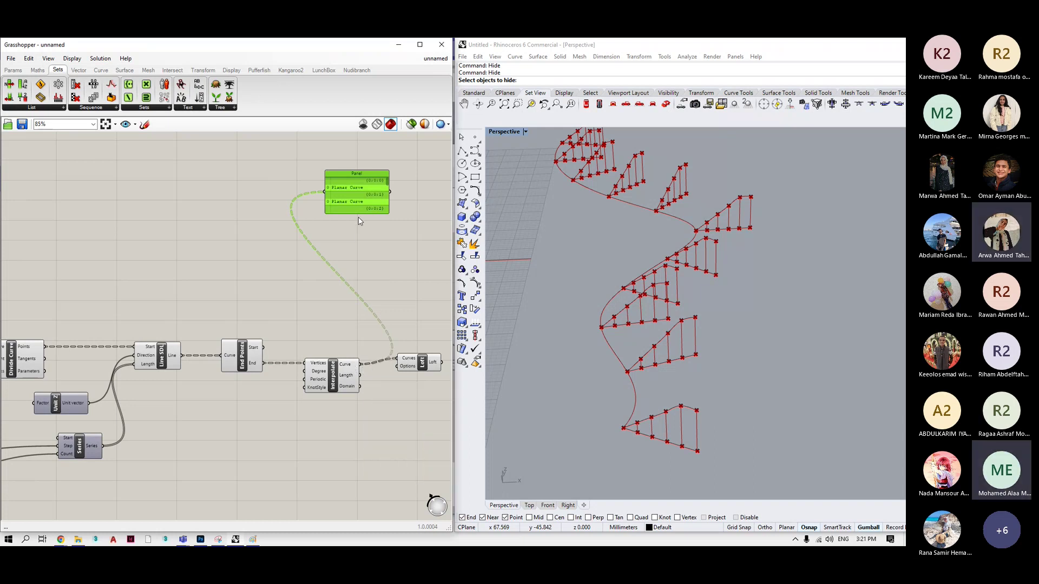
pyautogui.moveTo(359, 215); pyautogui.dragTo(354, 332)
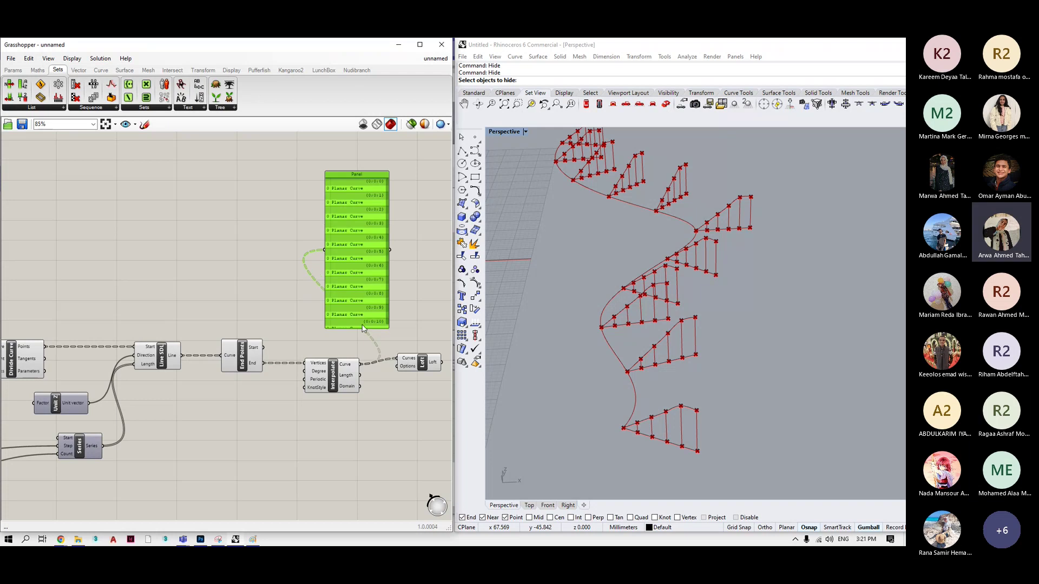
# Try flattening Interpolate's Curve output to loft the curves into one surface, and remove the flattening.
pyautogui.rightClick(350, 368)
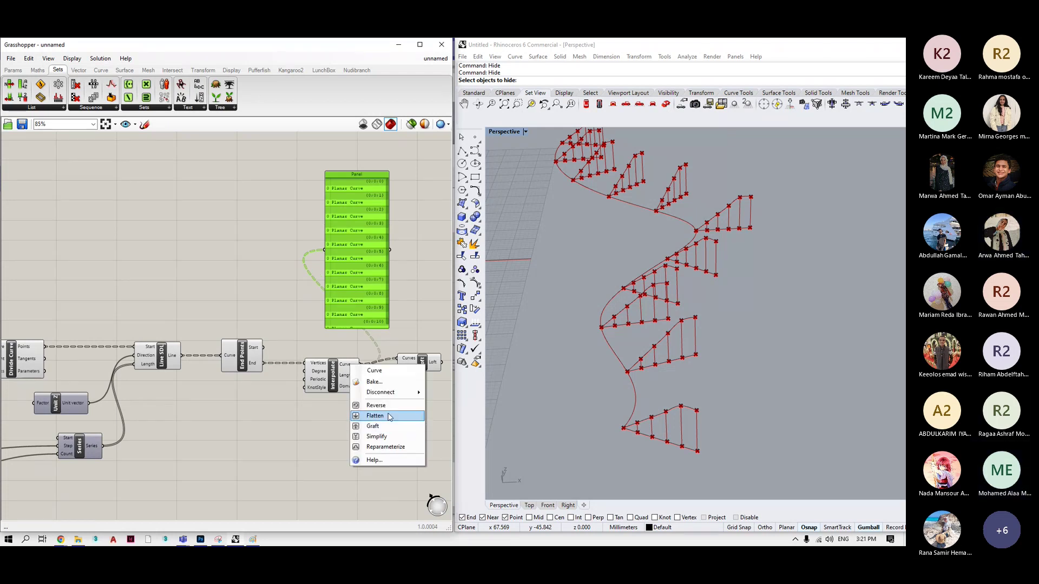
pyautogui.click(375, 415)
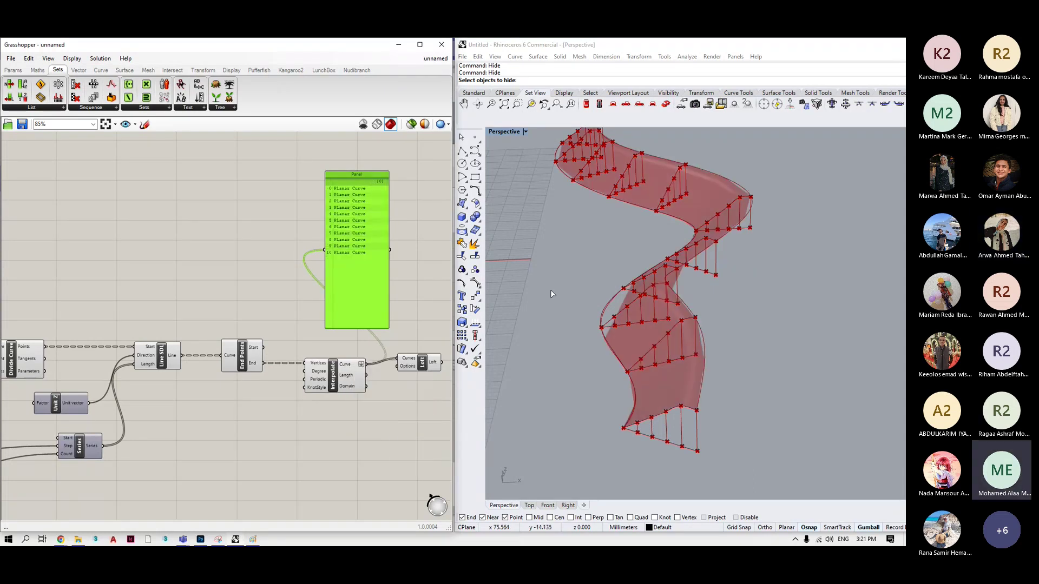
pyautogui.moveTo(550, 294); pyautogui.dragTo(619, 297, button='right')
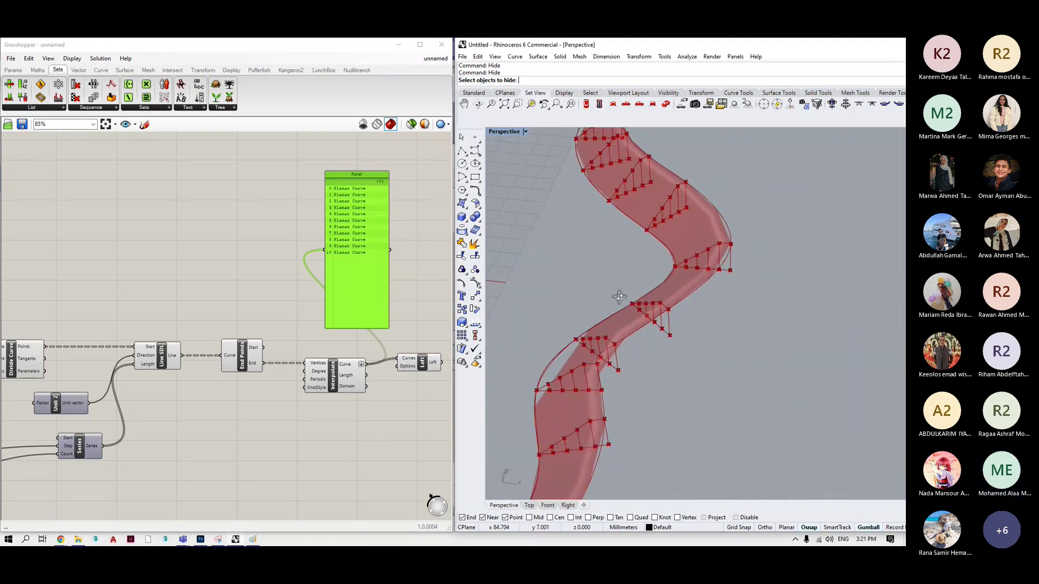
pyautogui.moveTo(619, 296); pyautogui.dragTo(607, 299, button='right')
pyautogui.rightClick(361, 365)
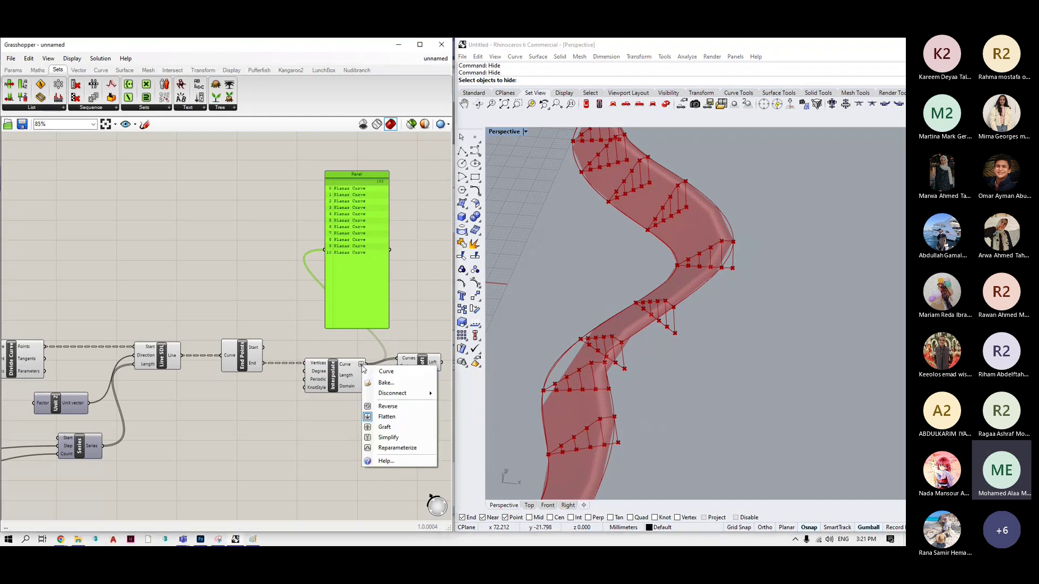
pyautogui.click(384, 427)
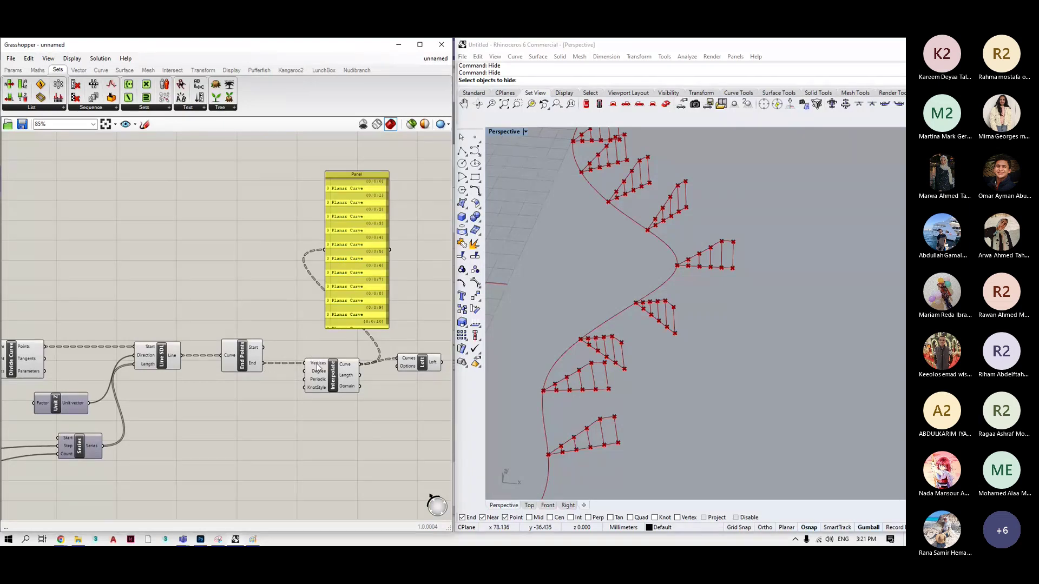
# Move the Interpolate component closer to Loft and shift the Panel above the Loft component.
pyautogui.moveTo(317, 368); pyautogui.dragTo(326, 368)
pyautogui.moveTo(364, 175); pyautogui.dragTo(429, 148)
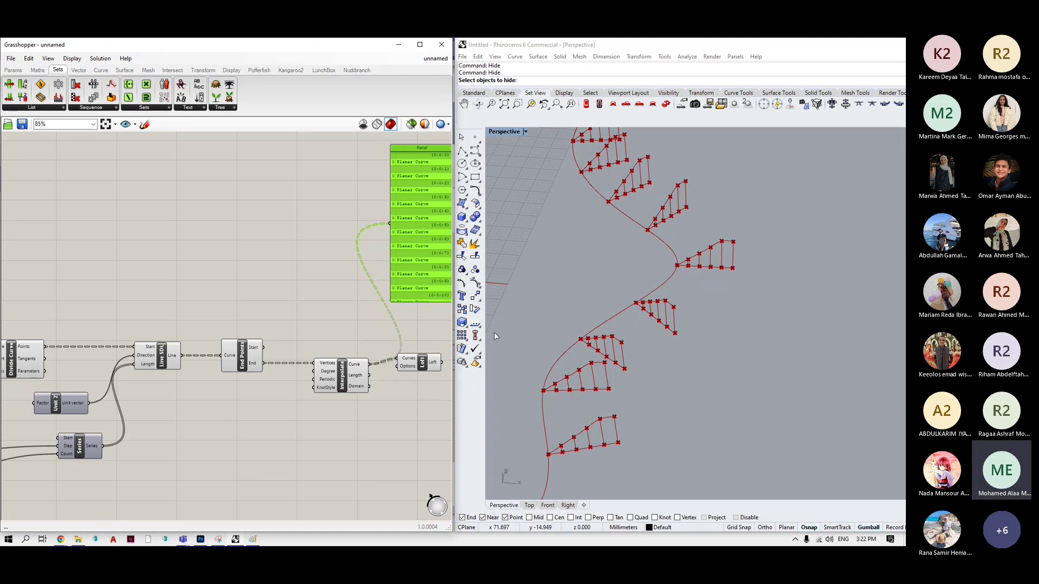
# Turn off the preview of the components in the perpendicular and vertical line chain, leaving the divided base curve displayed.
pyautogui.scroll(-5, 294, 293)
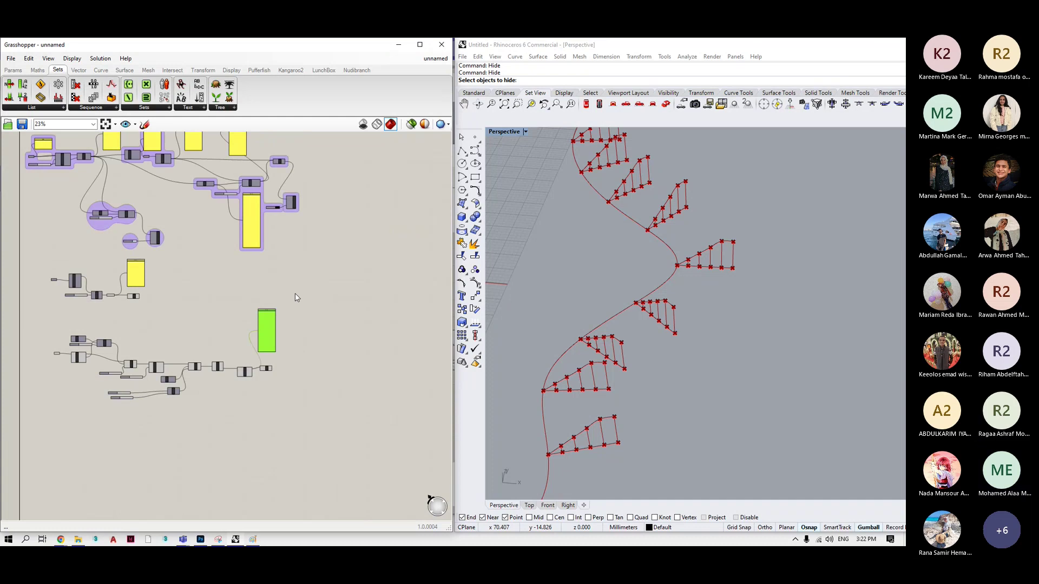
pyautogui.scroll(1, 284, 351)
pyautogui.moveTo(331, 299); pyautogui.dragTo(71, 457)
pyautogui.middleClick(86, 364)
pyautogui.click(113, 347)
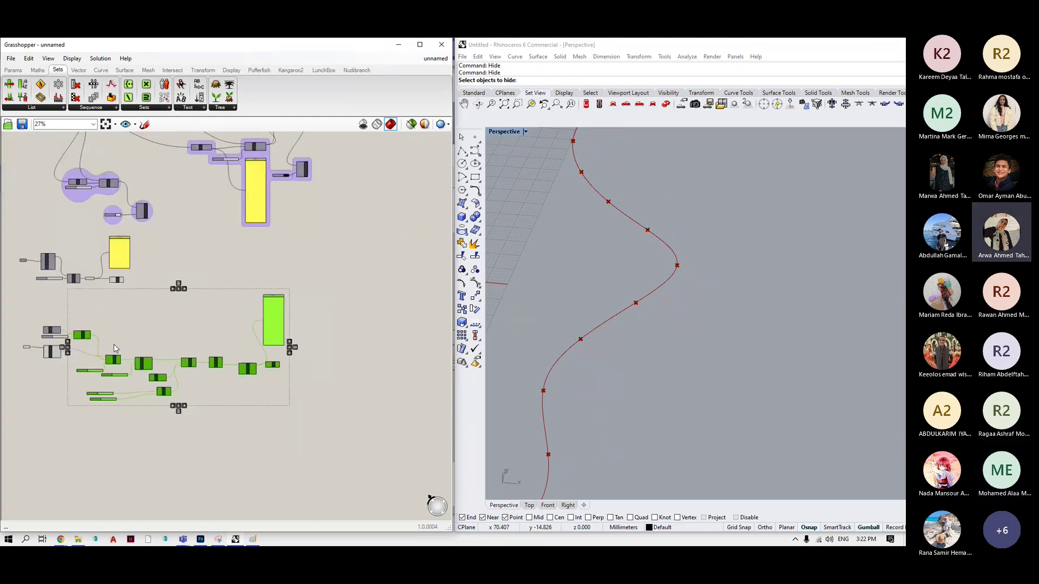
pyautogui.click(150, 326)
pyautogui.scroll(3, 265, 313)
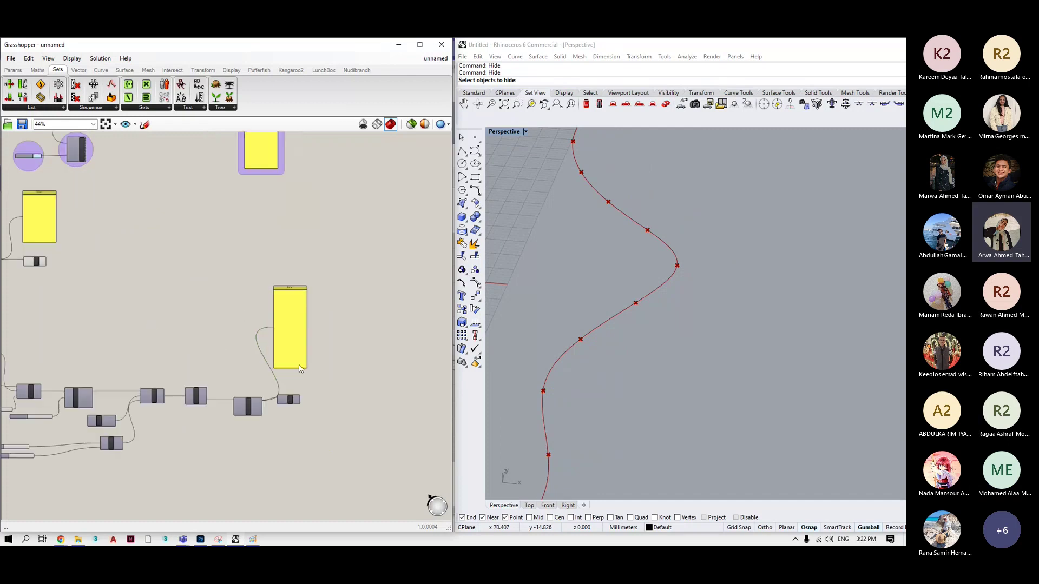
# Turn the preview back on for the components of the perpendicular and vertical line chain.
pyautogui.scroll(-4, 333, 345)
pyautogui.moveTo(355, 294); pyautogui.dragTo(129, 447)
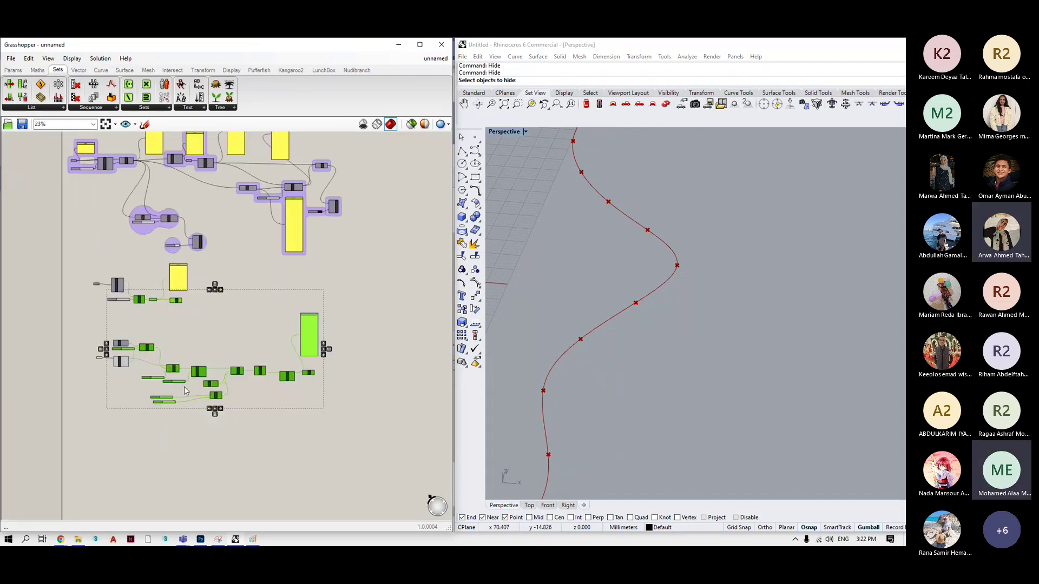
pyautogui.middleClick(184, 387)
pyautogui.click(211, 358)
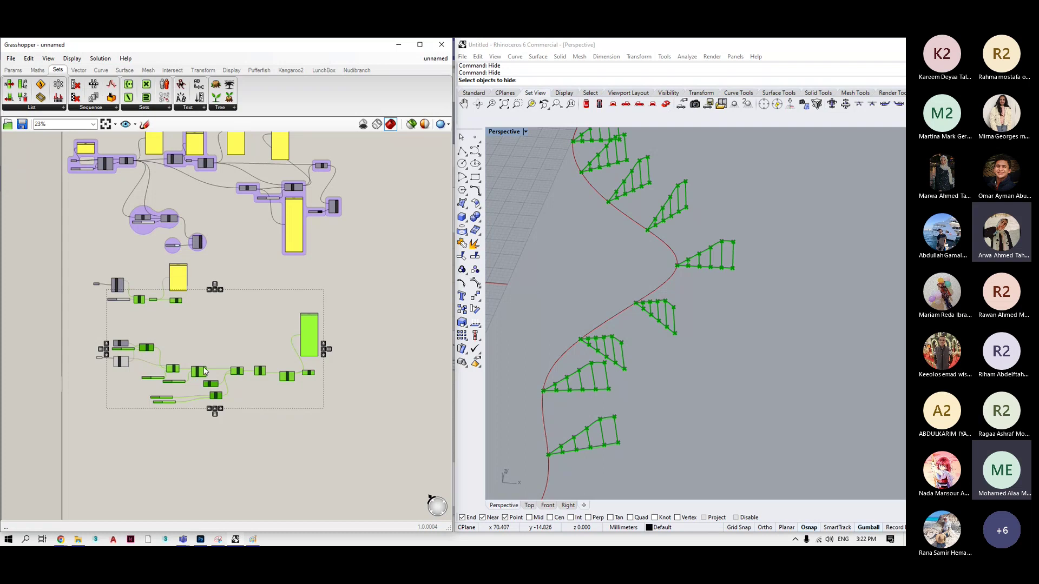
pyautogui.click(341, 427)
# Move the Loft component farther from Interpolate to leave more space between them.
pyautogui.scroll(2, 331, 382)
pyautogui.scroll(8, 331, 382)
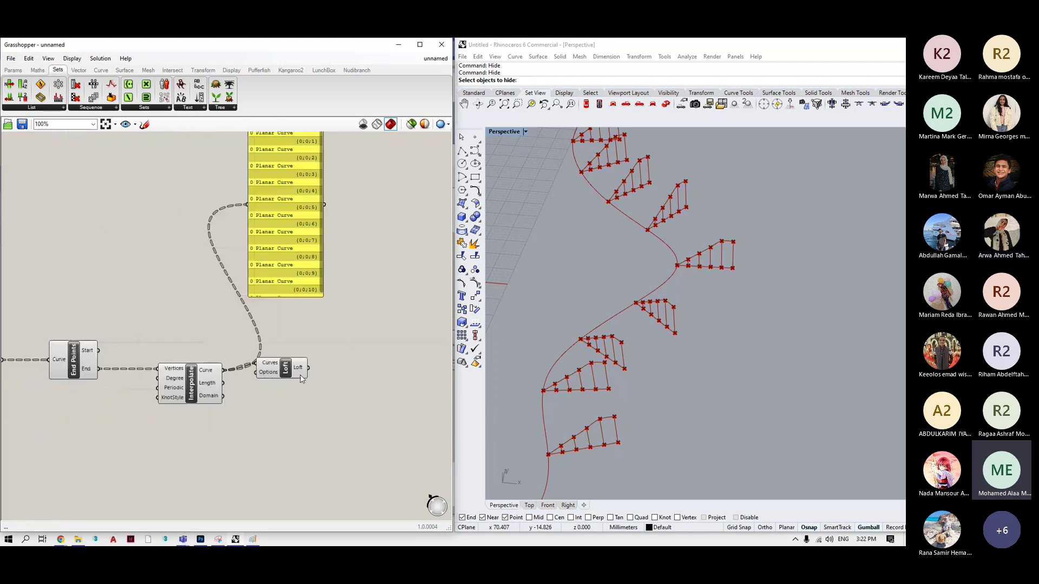
pyautogui.moveTo(423, 376); pyautogui.dragTo(424, 384)
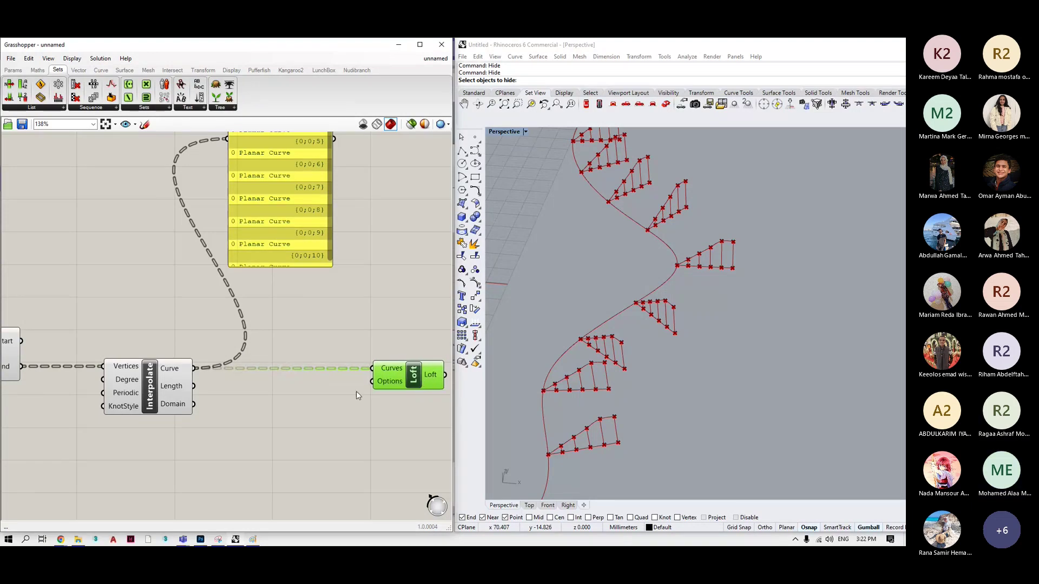
pyautogui.scroll(-4, 356, 391)
pyautogui.scroll(2, 314, 428)
# Insert a Flip Matrix component between End Points' End output and Interpolate's Vertices input, and space Interpolate away from it.
pyautogui.doubleClick(255, 430)
pyautogui.write('flip matrix')
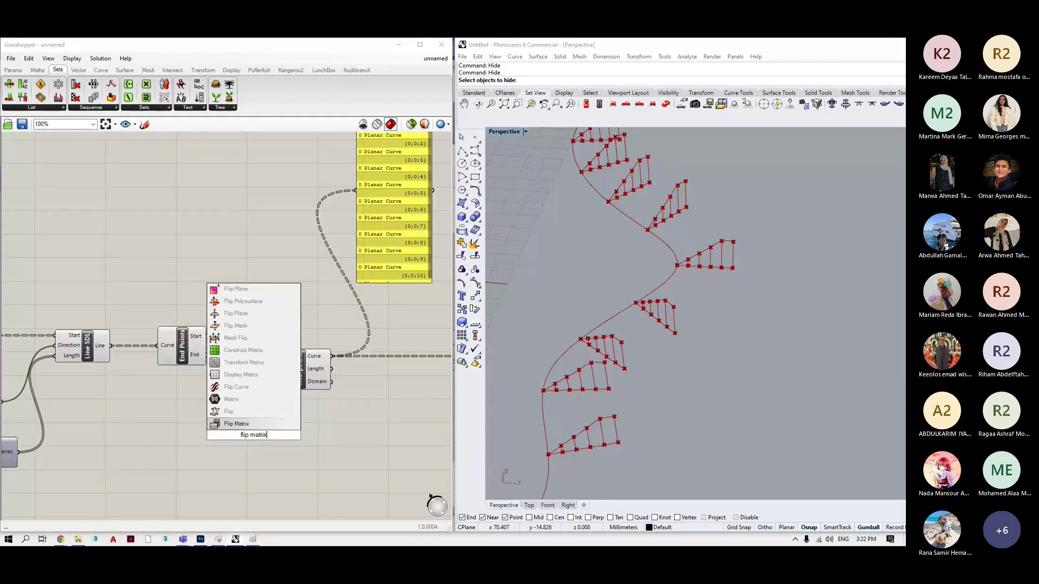
pyautogui.press('Return')
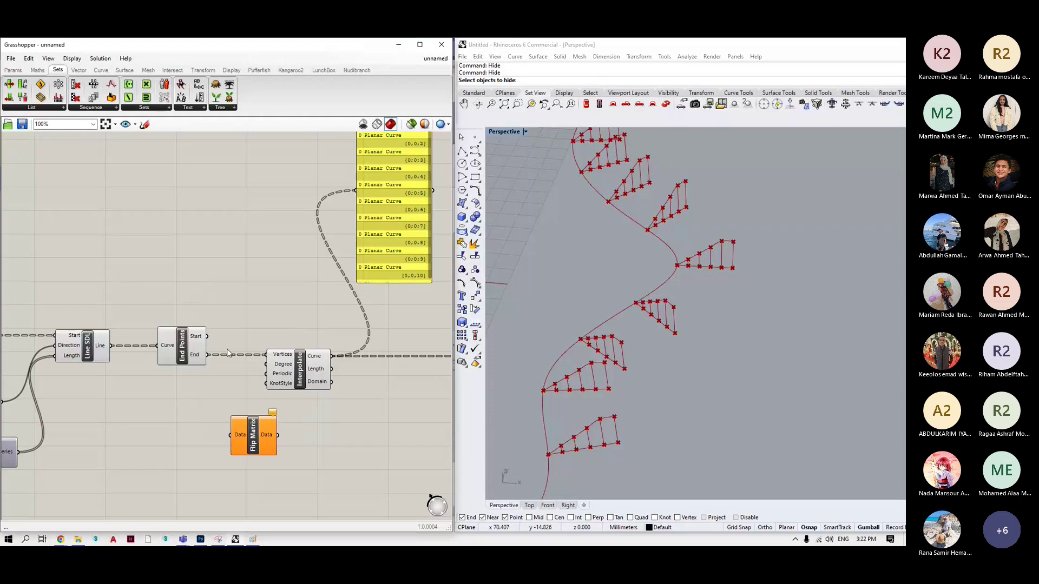
pyautogui.moveTo(208, 354); pyautogui.dragTo(267, 354)
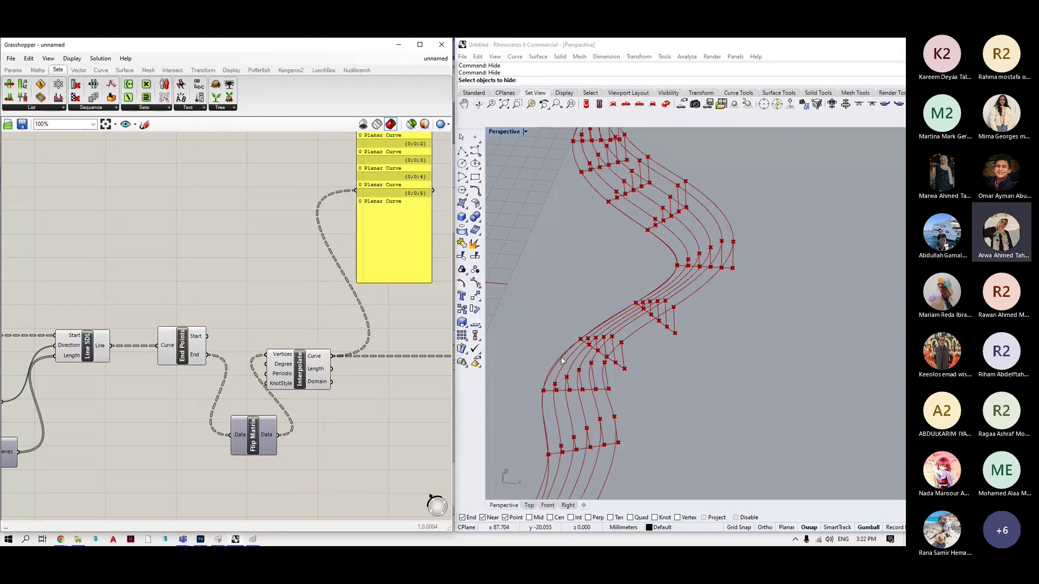
pyautogui.scroll(-5, 319, 377)
pyautogui.scroll(4, 324, 383)
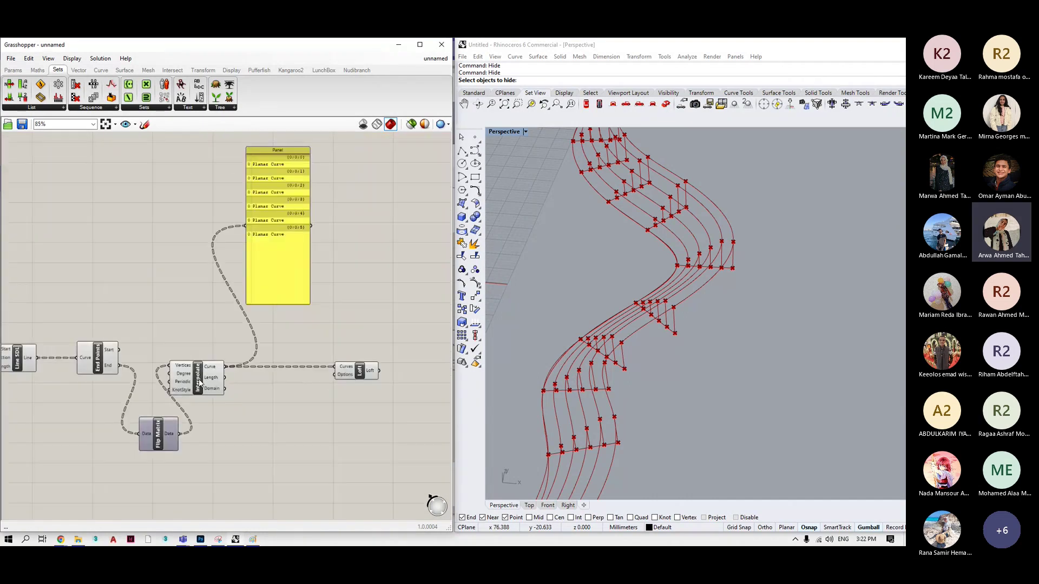
pyautogui.moveTo(199, 382); pyautogui.dragTo(254, 382)
pyautogui.click(399, 370)
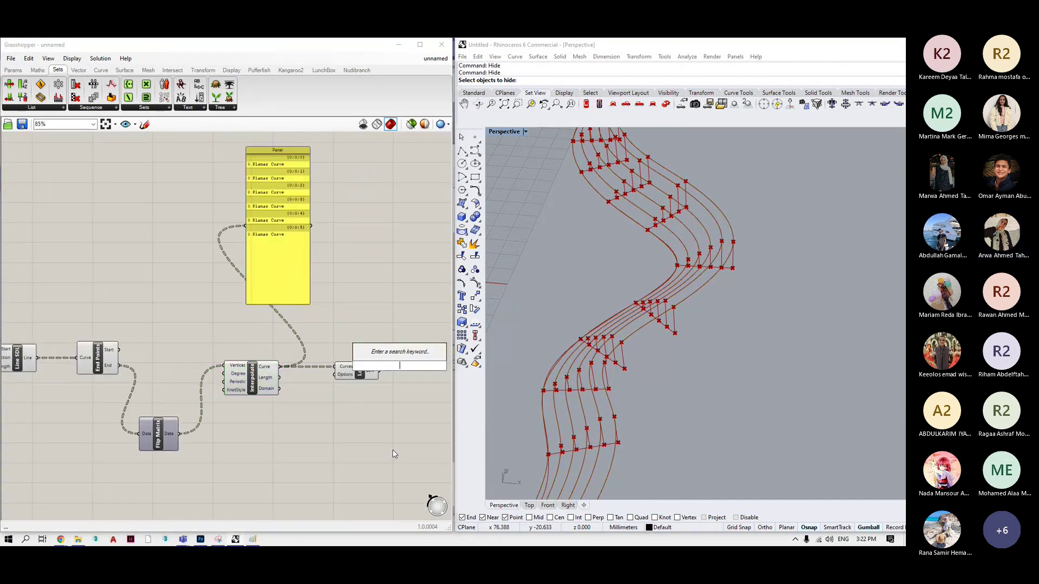
pyautogui.click(347, 368)
pyautogui.scroll(-3, 359, 411)
pyautogui.scroll(4, 375, 389)
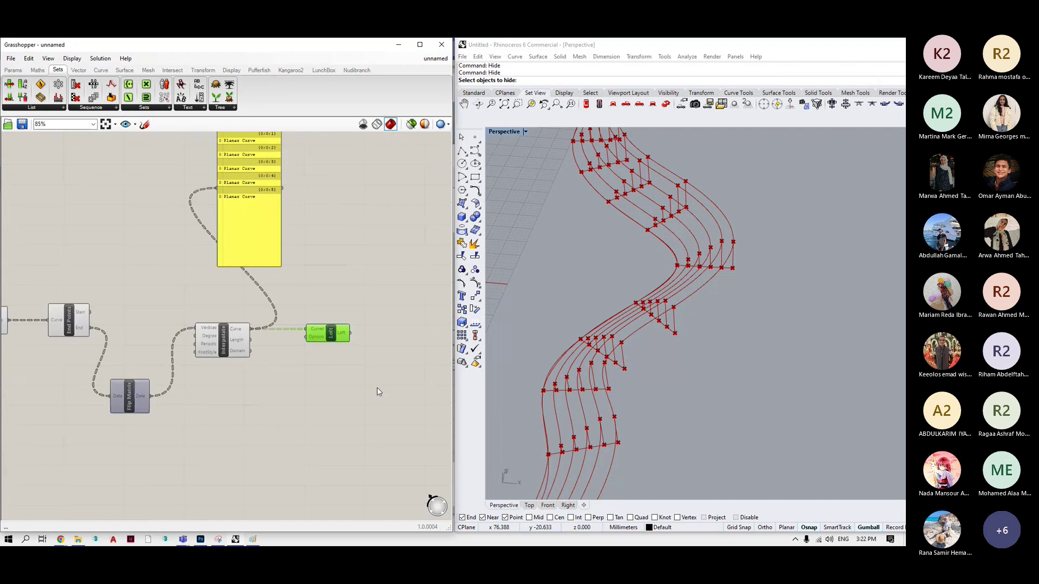
pyautogui.click(376, 389)
# Flatten Interpolate's Curve output so that the lengthwise curves are lofted into one surface.
pyautogui.click(234, 333)
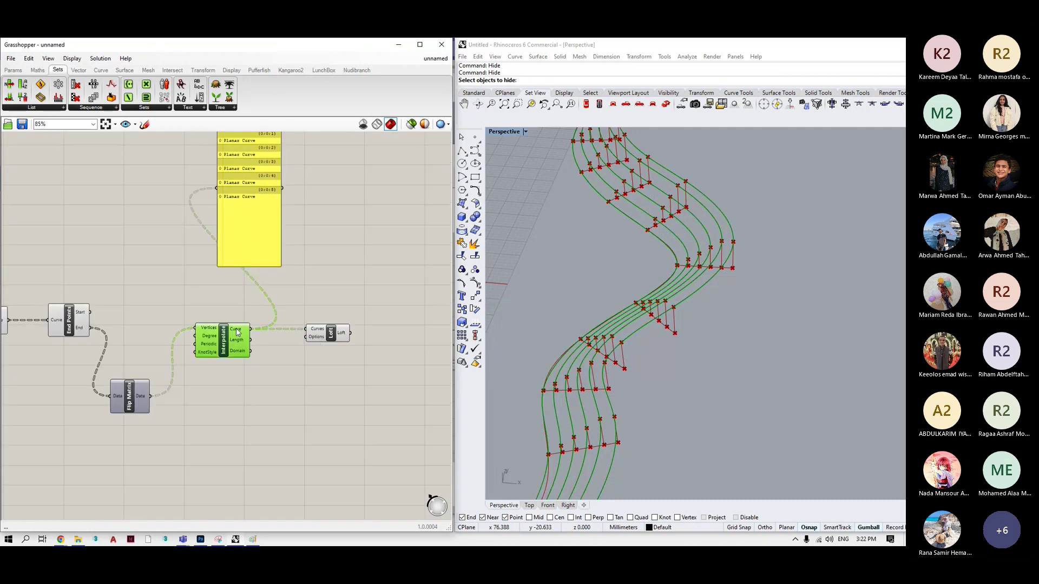
pyautogui.rightClick(235, 330)
pyautogui.click(262, 382)
pyautogui.click(262, 384)
# Add a LunchBox Quad Panels component after Loft and feed the lofted surface into its Surface input.
pyautogui.scroll(-2, 292, 386)
pyautogui.moveTo(269, 375); pyautogui.dragTo(228, 375, button='right')
pyautogui.click(324, 70)
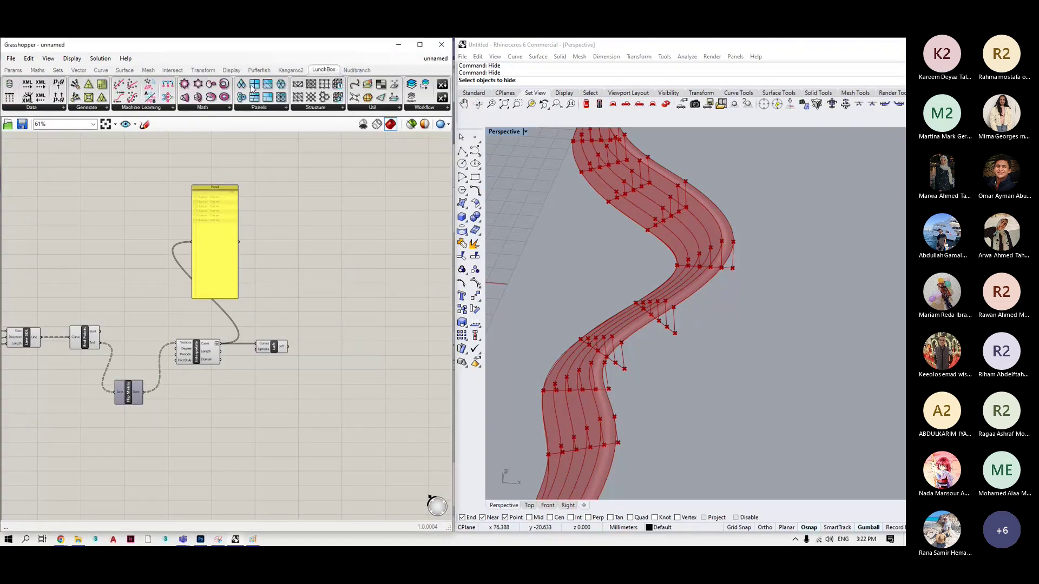
pyautogui.moveTo(253, 87); pyautogui.dragTo(348, 364)
pyautogui.scroll(2, 292, 348)
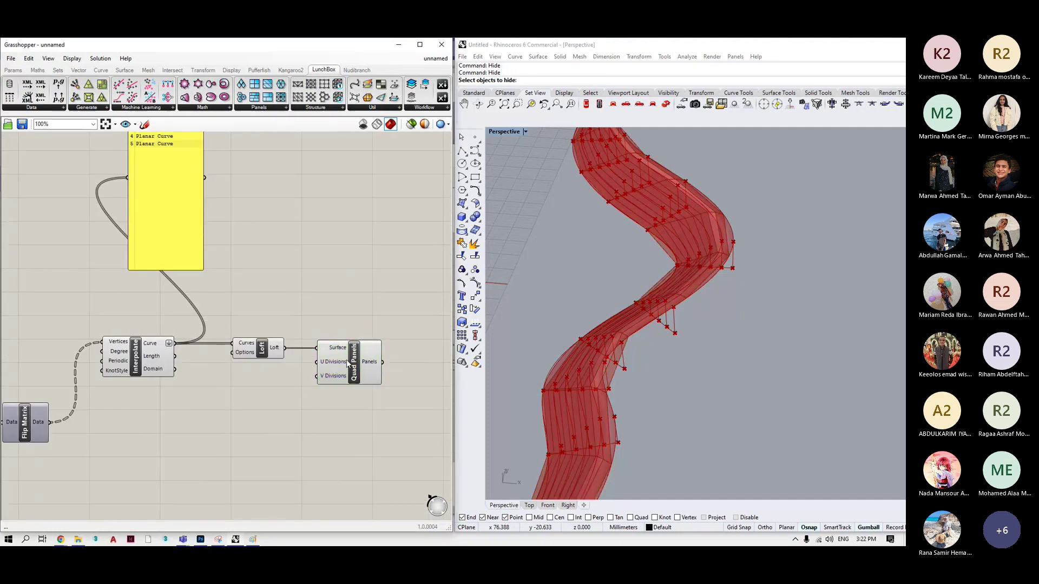
# Turn off the preview of the Interpolate and Loft components.
pyautogui.moveTo(303, 389); pyautogui.dragTo(97, 333)
pyautogui.middleClick(256, 350)
pyautogui.click(286, 316)
pyautogui.click(290, 313)
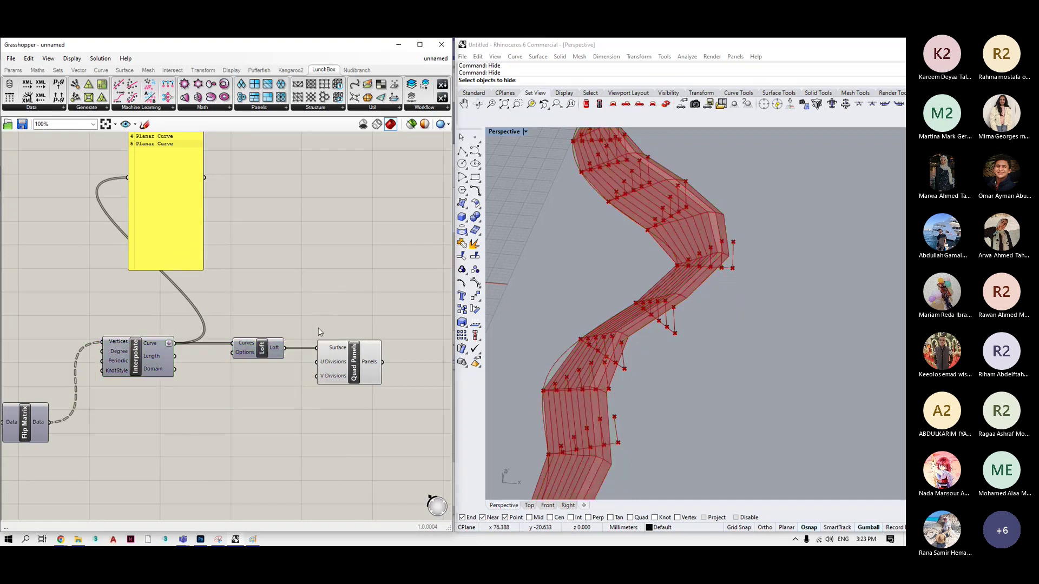
# Replace Quad Panels with a LunchBox Hexagon Cells component and connect Loft's output to its Surface input.
pyautogui.click(379, 361)
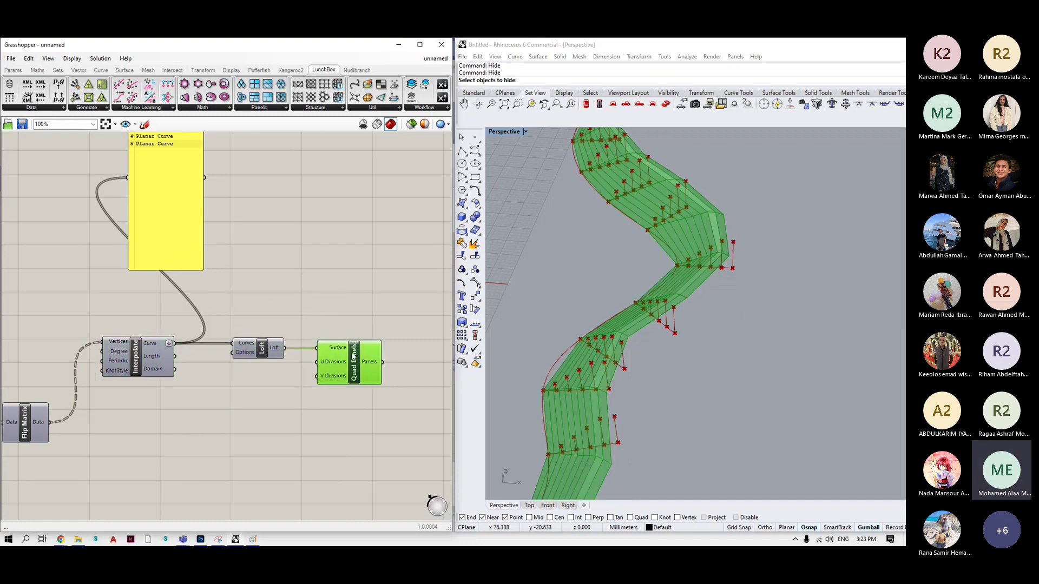
pyautogui.press('Delete')
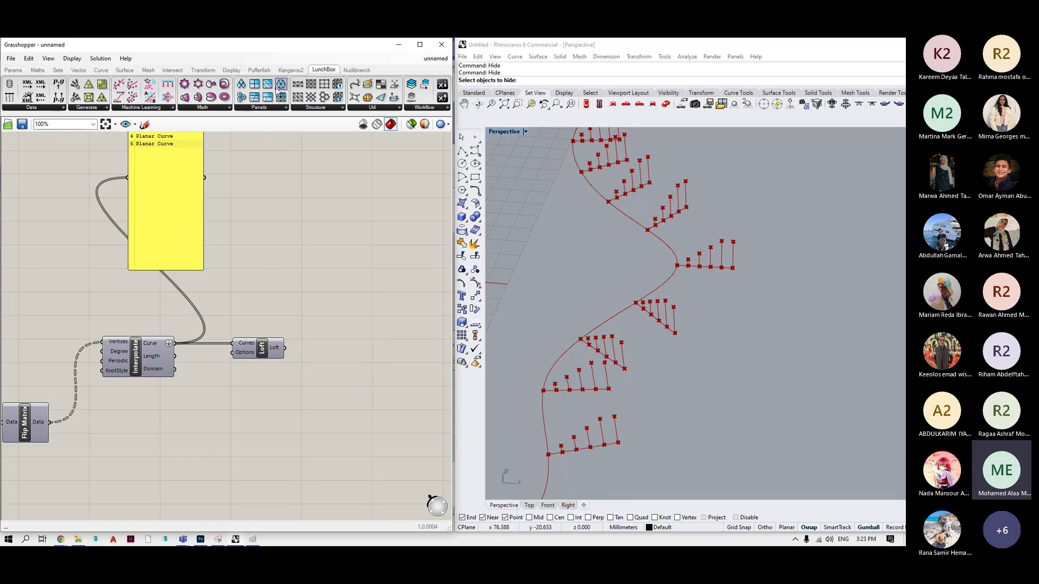
pyautogui.moveTo(352, 360); pyautogui.dragTo(352, 363)
pyautogui.moveTo(285, 348)
pyautogui.mouseDown()
pyautogui.moveTo(318, 347)
pyautogui.moveTo(336, 385)
pyautogui.mouseUp()
# Add two number sliders set to 20 and connect them to the U Divisions and V Divisions of Hexagon Cells.
pyautogui.click(257, 405)
pyautogui.hotkey('ctrl', 'v')
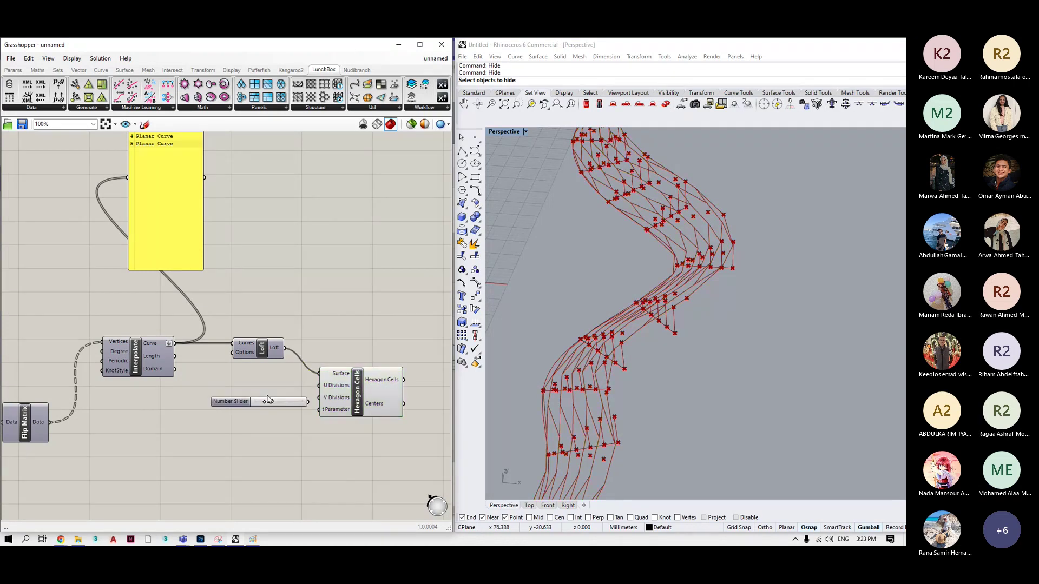
pyautogui.click(270, 401)
pyautogui.hotkey('ctrl', 'v')
pyautogui.moveTo(307, 401); pyautogui.dragTo(318, 386)
pyautogui.moveTo(293, 425); pyautogui.dragTo(249, 389)
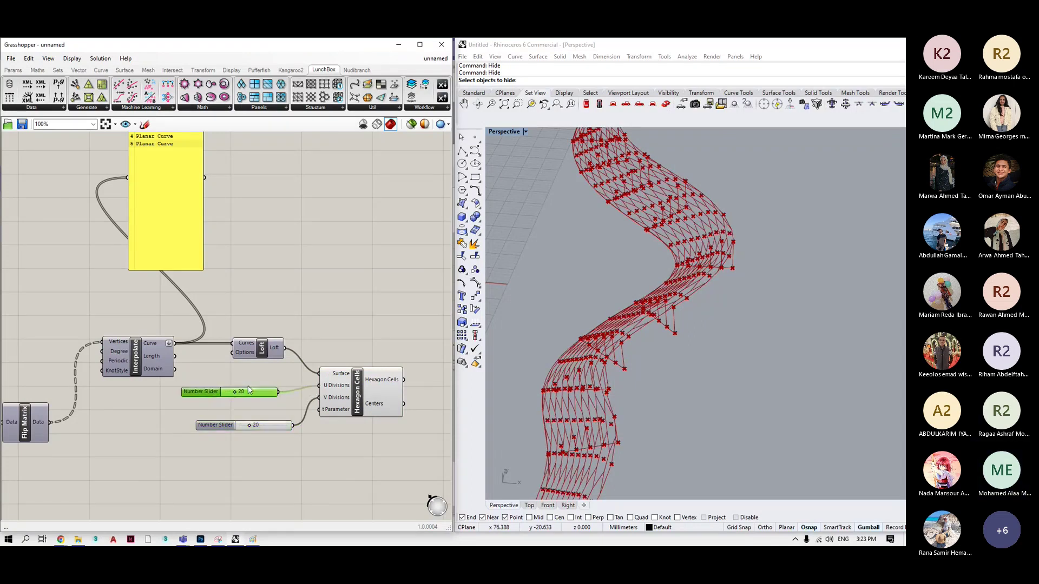
# Turn Loft's preview back on so that the surface is drawn beneath the hexagon cells.
pyautogui.click(361, 395)
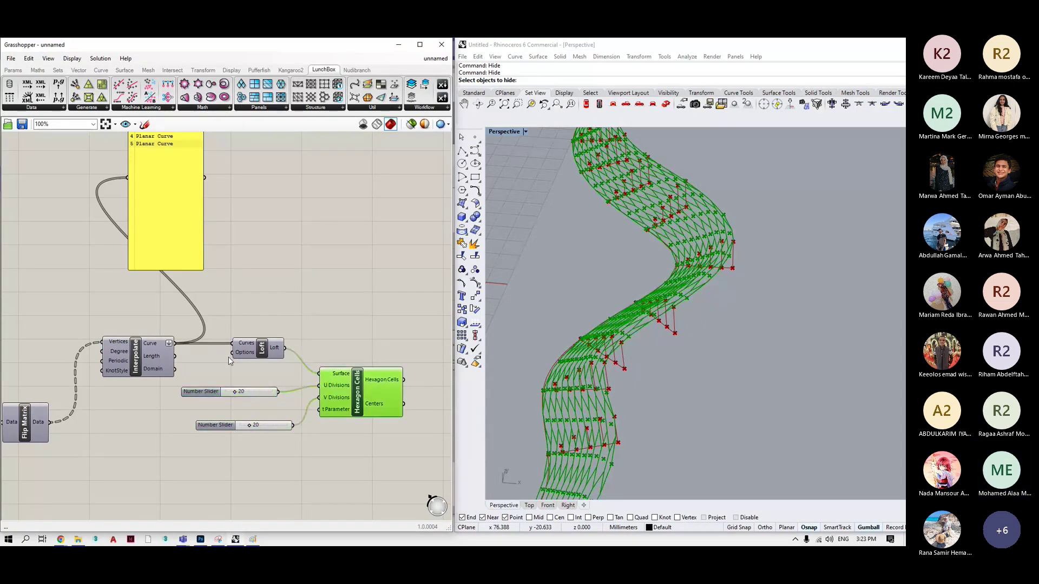
pyautogui.scroll(1, 255, 303)
pyautogui.middleClick(261, 347)
pyautogui.middleClick(276, 355)
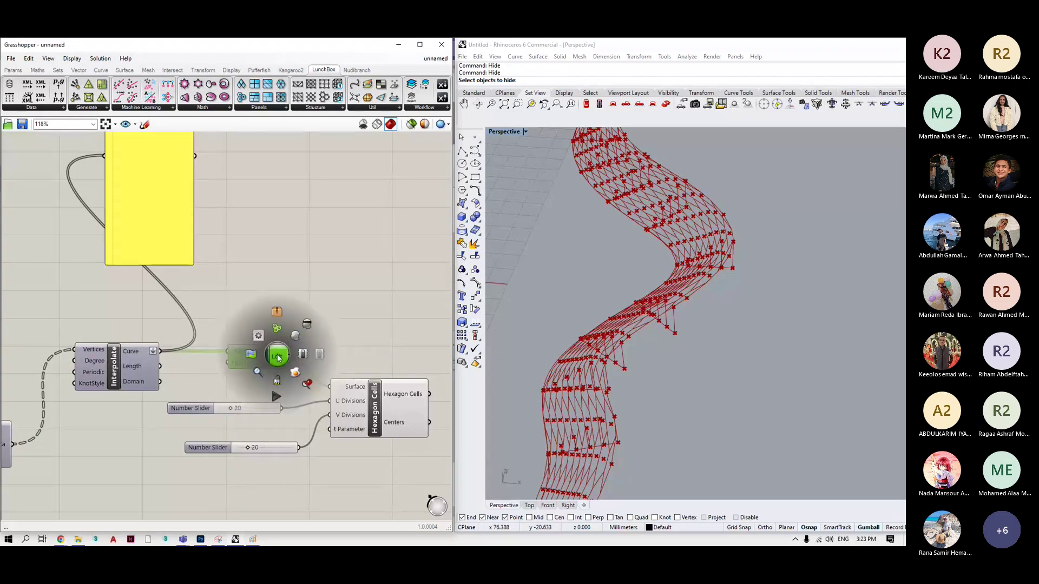
pyautogui.click(310, 338)
pyautogui.scroll(-2, 395, 350)
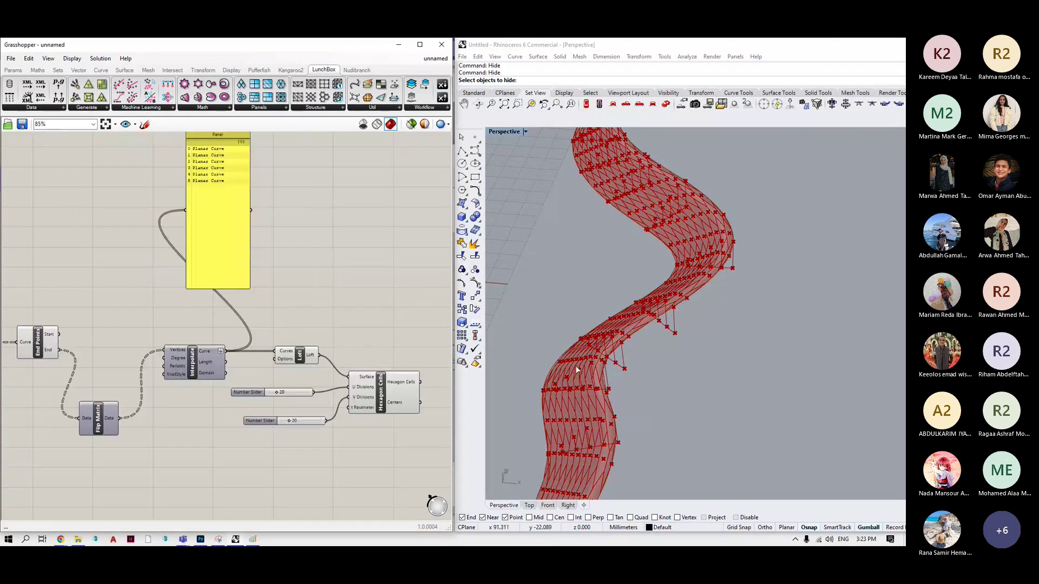
# Cancel the running Hide command and delete the wavy gridded surface from the Rhino model.
pyautogui.scroll(-3, 592, 391)
pyautogui.scroll(-5, 593, 391)
pyautogui.scroll(3, 600, 400)
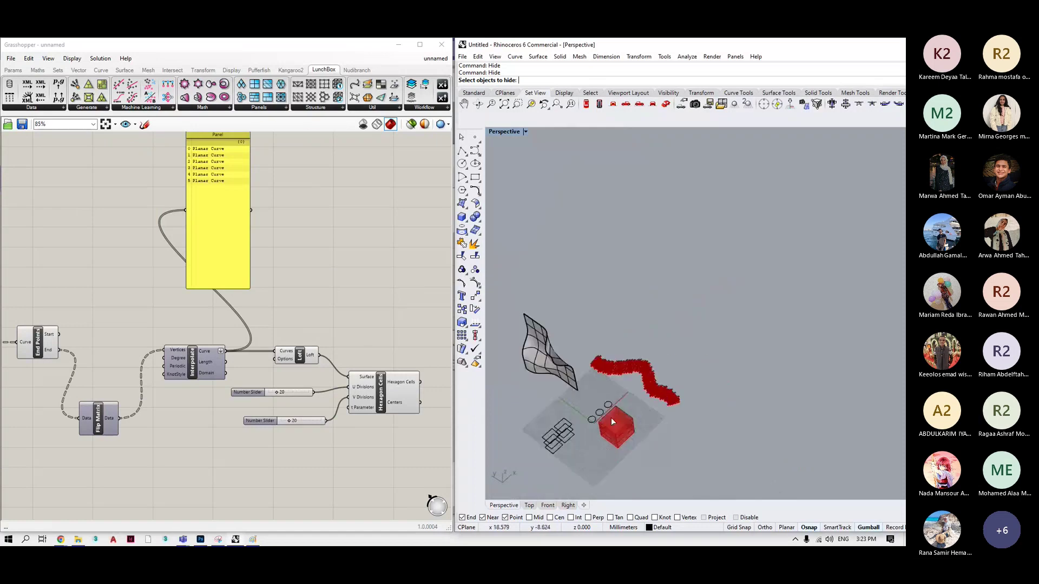
pyautogui.moveTo(634, 381); pyautogui.dragTo(517, 461)
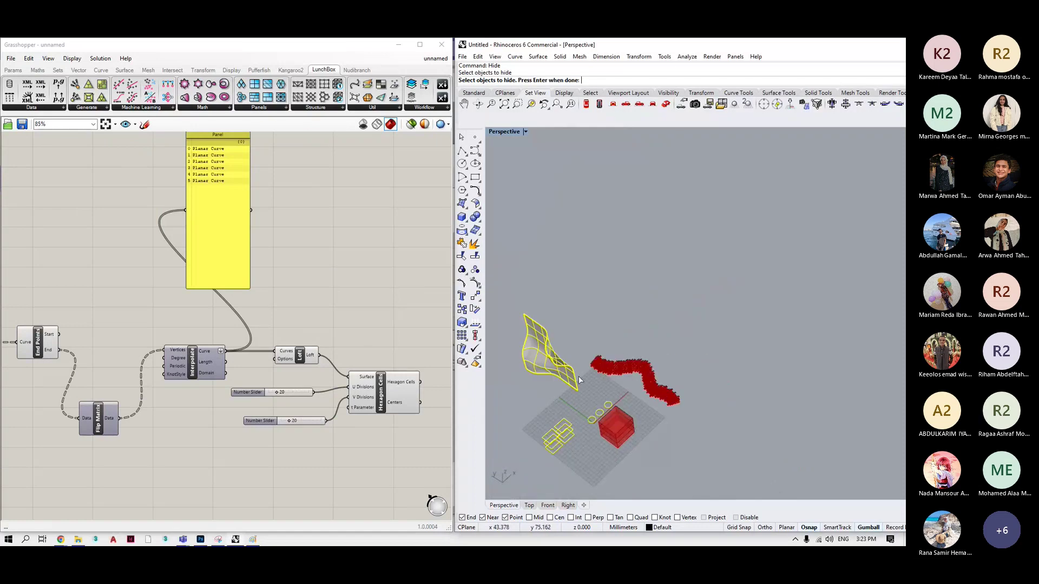
pyautogui.click(529, 440)
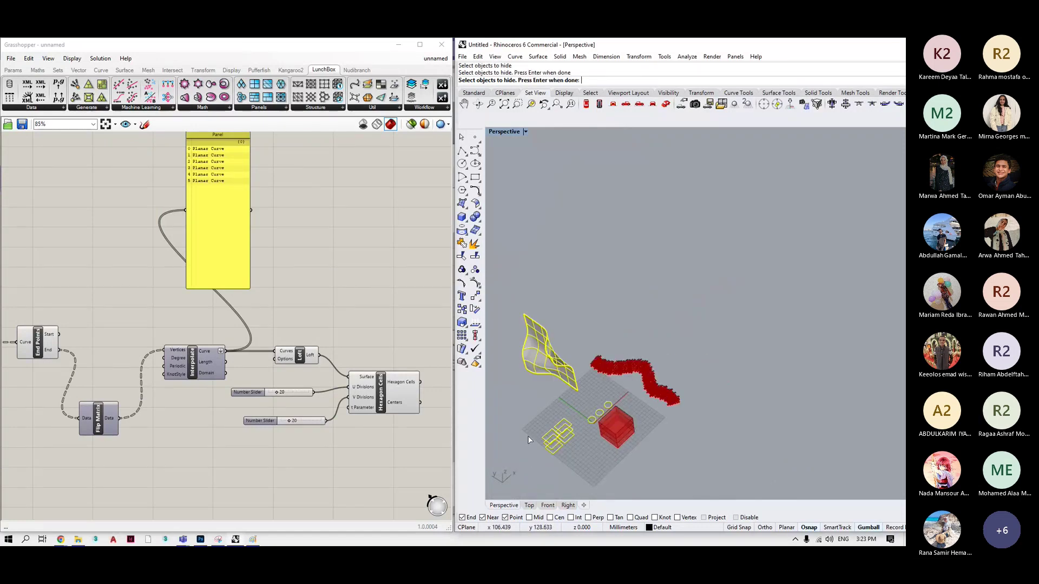
pyautogui.press('Escape')
pyautogui.click(555, 350)
pyautogui.press('Delete')
# Move all remaining Rhino curves, the circles and overlapping squares, far away from the hexagon-panelled strip.
pyautogui.scroll(3, 563, 432)
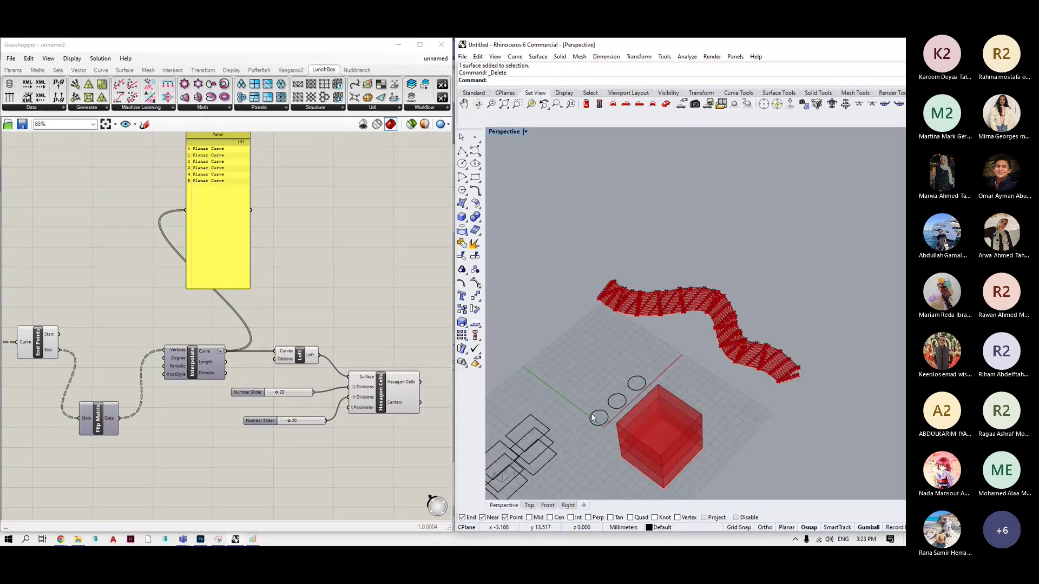
pyautogui.scroll(-3, 592, 417)
pyautogui.hotkey('ctrl', 'a')
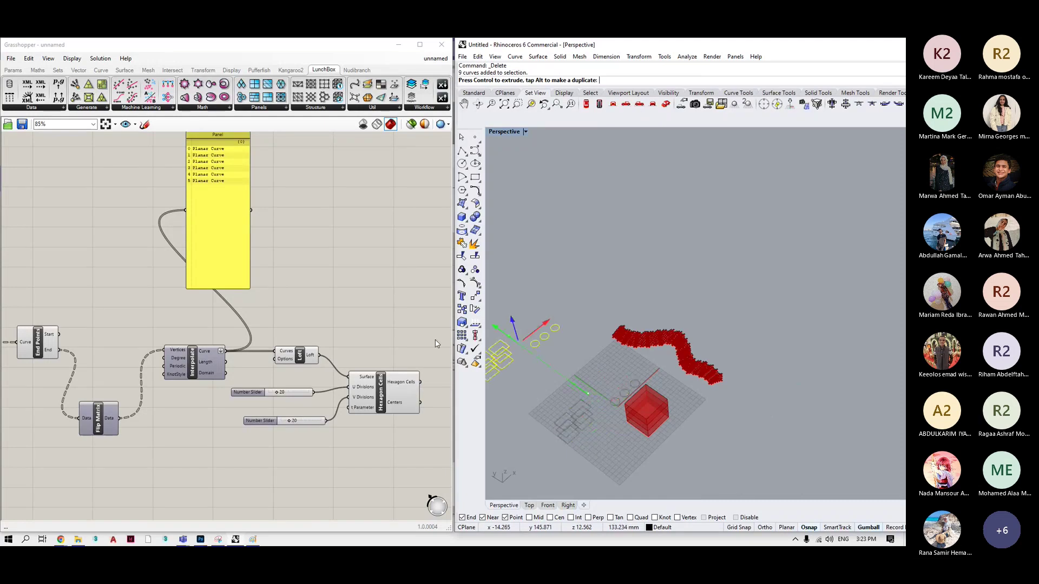
pyautogui.scroll(-2, 509, 340)
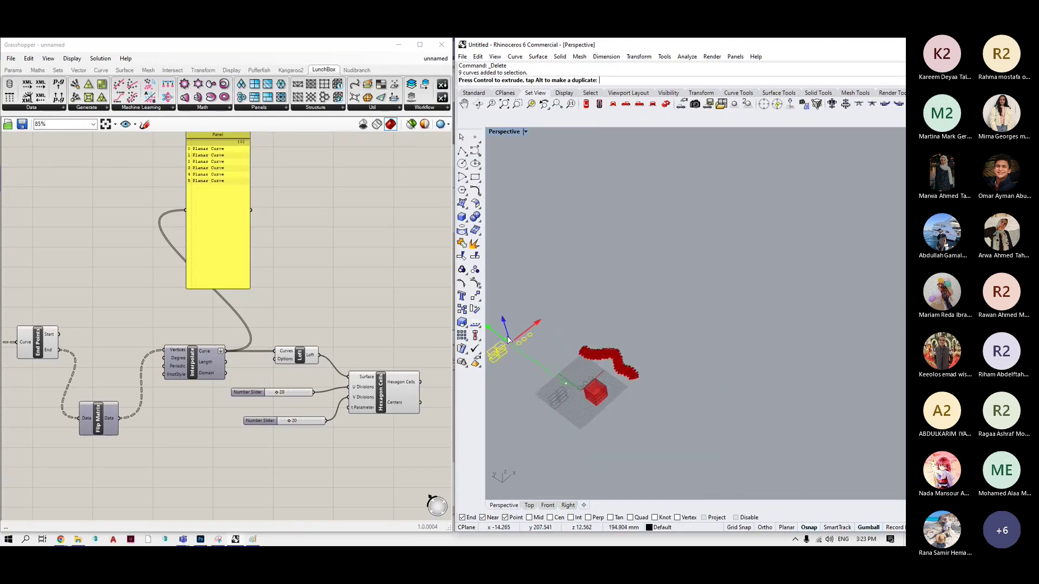
pyautogui.scroll(-2, 571, 406)
pyautogui.scroll(-5, 349, 368)
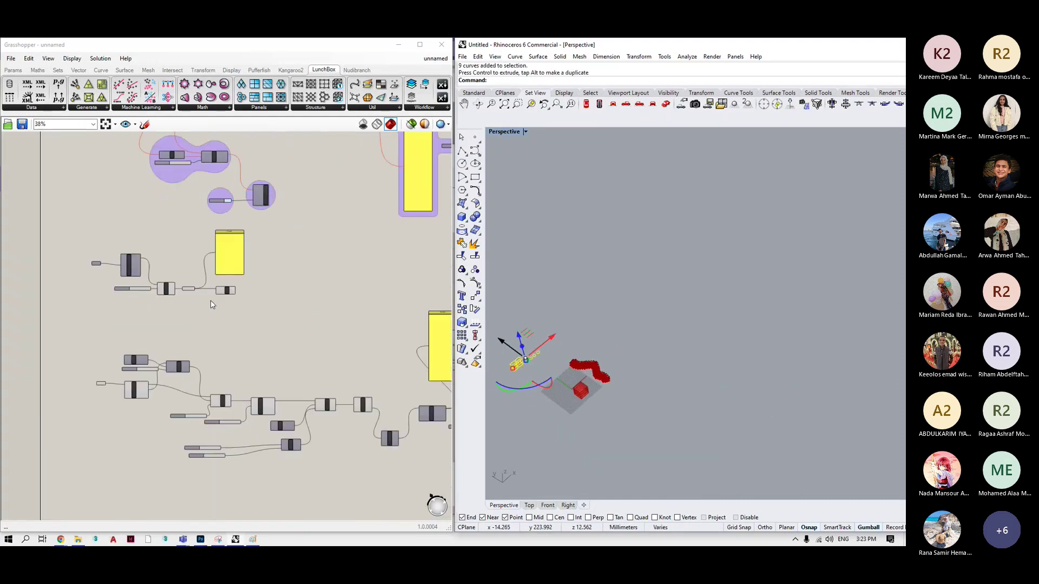
# Turn off the preview of the Grasshopper components that generate the box, and clear the Rhino curve selection.
pyautogui.moveTo(268, 239); pyautogui.dragTo(111, 324)
pyautogui.middleClick(148, 282)
pyautogui.click(144, 269)
pyautogui.click(687, 418)
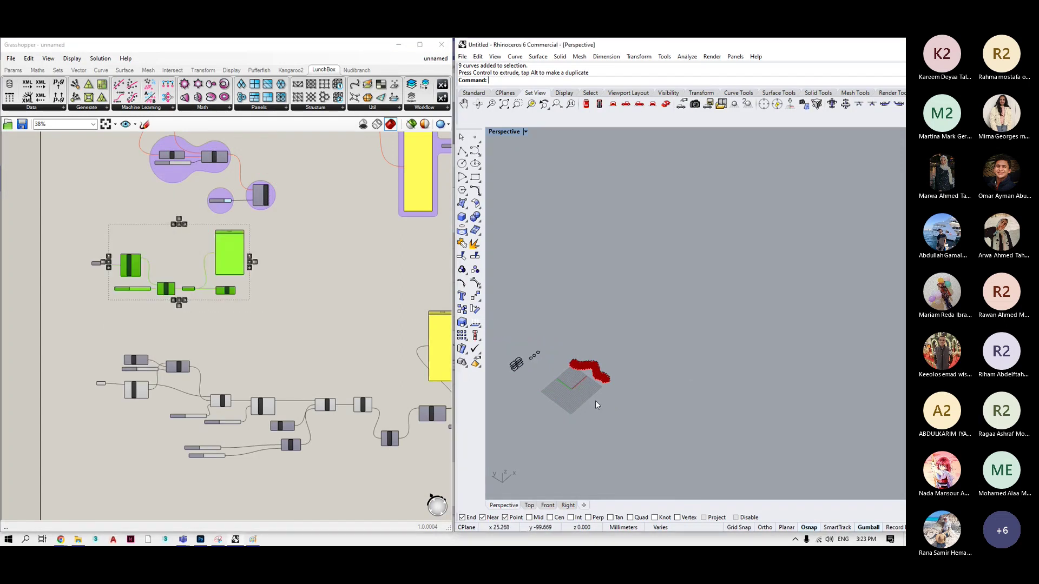
# Set the V Divisions slider of Hexagon Cells to 56.
pyautogui.scroll(6, 587, 390)
pyautogui.moveTo(588, 372); pyautogui.dragTo(632, 432, button='right')
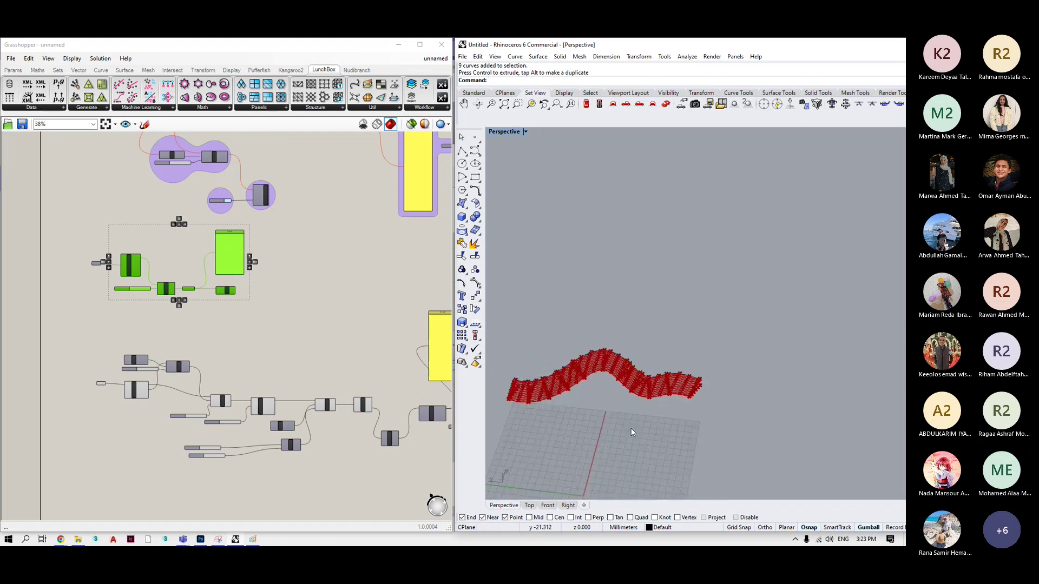
pyautogui.scroll(8, 644, 339)
pyautogui.scroll(3, 412, 451)
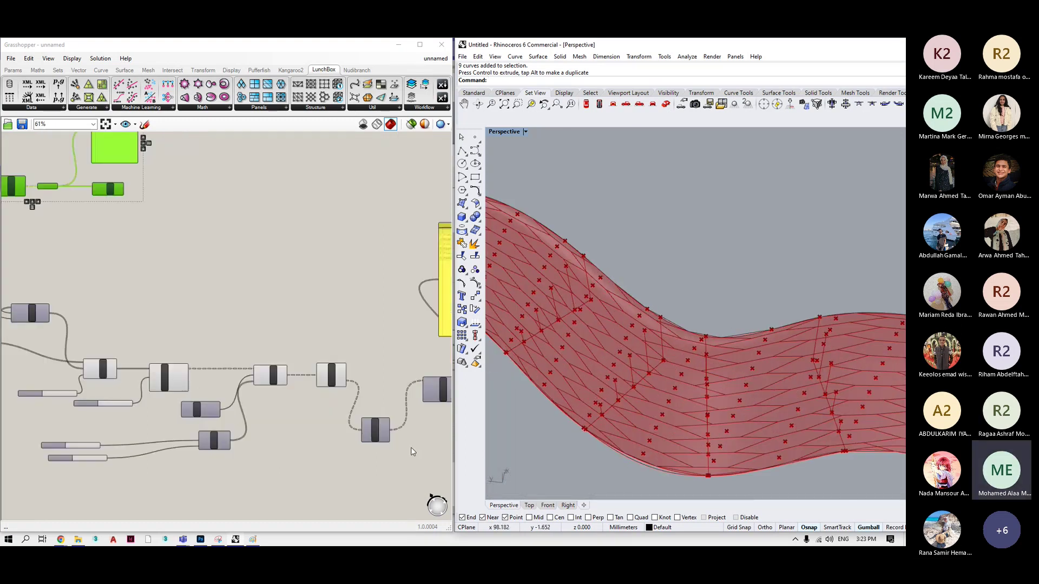
pyautogui.scroll(2, 412, 451)
pyautogui.scroll(-5, 378, 433)
pyautogui.scroll(7, 335, 432)
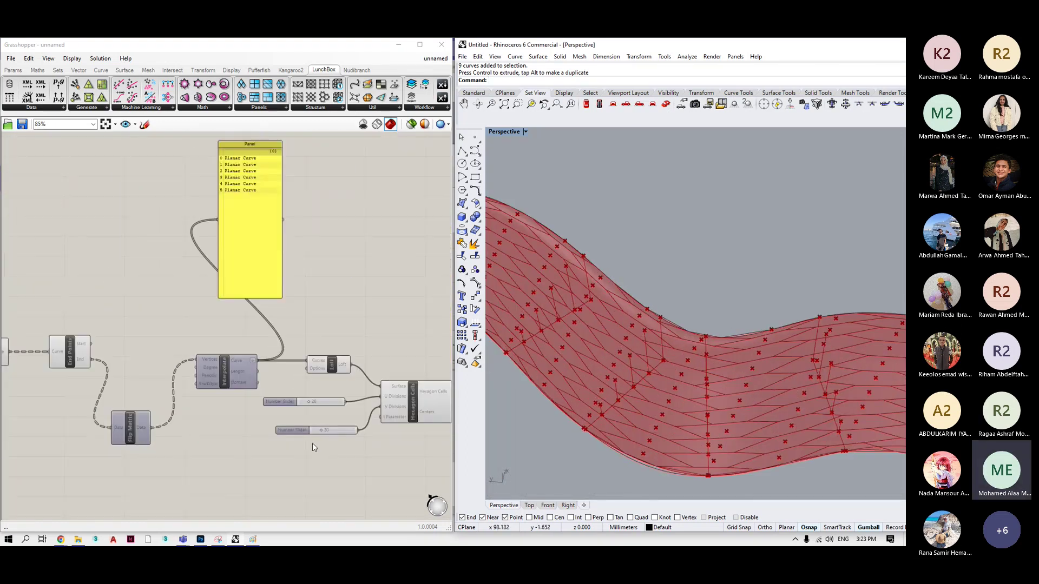
pyautogui.scroll(4, 322, 436)
pyautogui.moveTo(333, 417); pyautogui.dragTo(398, 416)
# Set the V Divisions slider of Hexagon Cells to 82 and the U Divisions slider to 32.
pyautogui.scroll(-2, 398, 416)
pyautogui.scroll(-3, 567, 384)
pyautogui.moveTo(567, 384); pyautogui.dragTo(671, 439, button='right')
pyautogui.scroll(5, 611, 413)
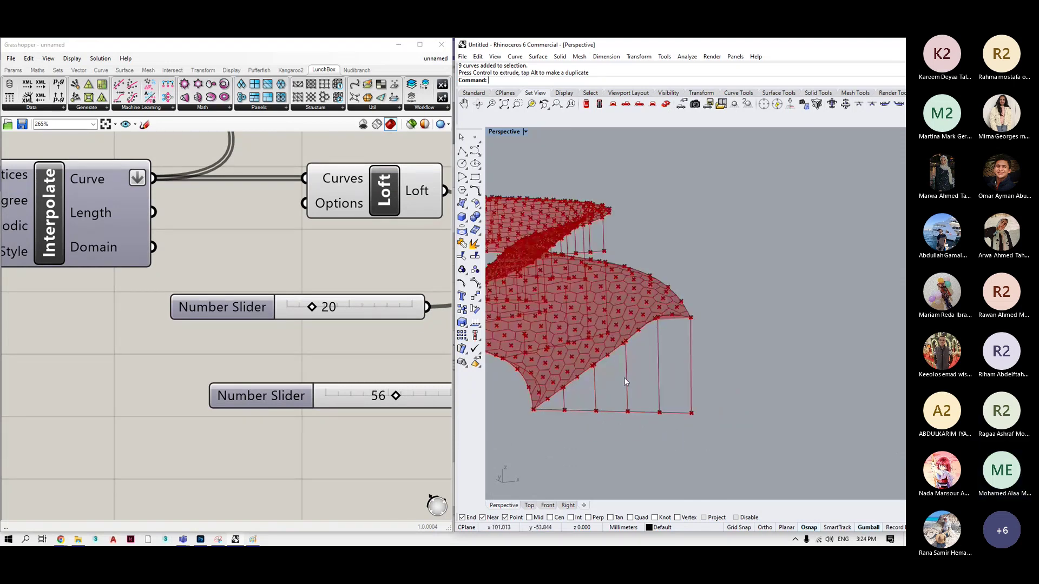
pyautogui.moveTo(636, 372); pyautogui.dragTo(617, 370, button='right')
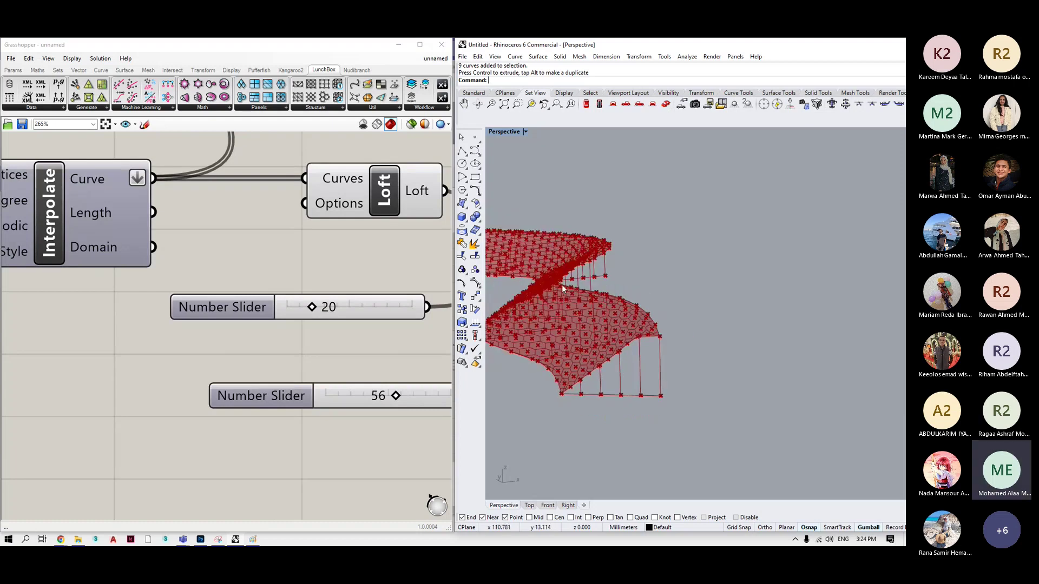
pyautogui.scroll(3, 597, 317)
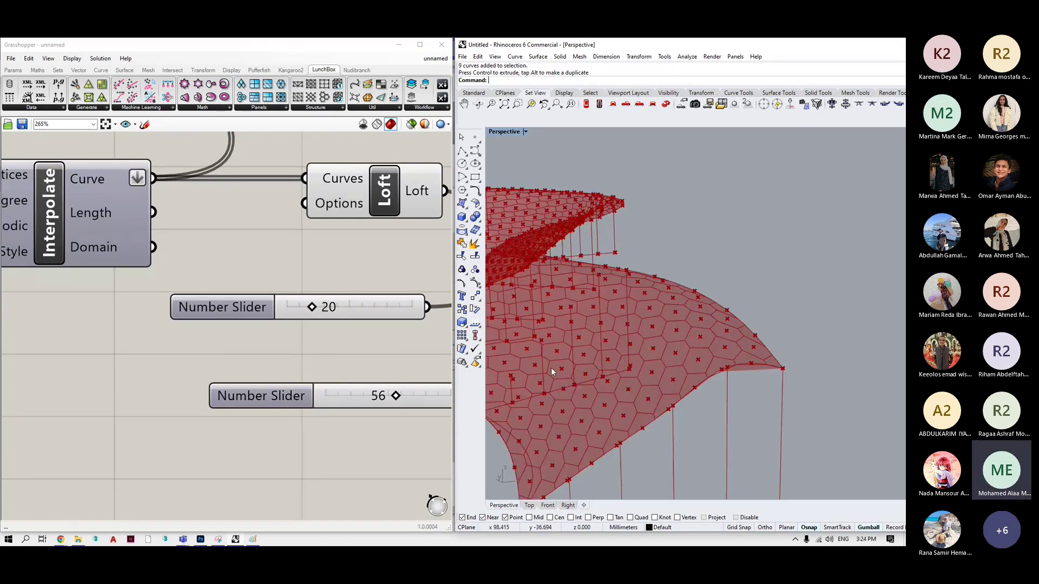
pyautogui.moveTo(396, 395); pyautogui.dragTo(428, 395)
pyautogui.moveTo(311, 306); pyautogui.dragTo(326, 306)
# Turn off the preview of all components downstream of the first Divide Curve, leaving the base curve and its division points displayed.
pyautogui.scroll(-5, 748, 304)
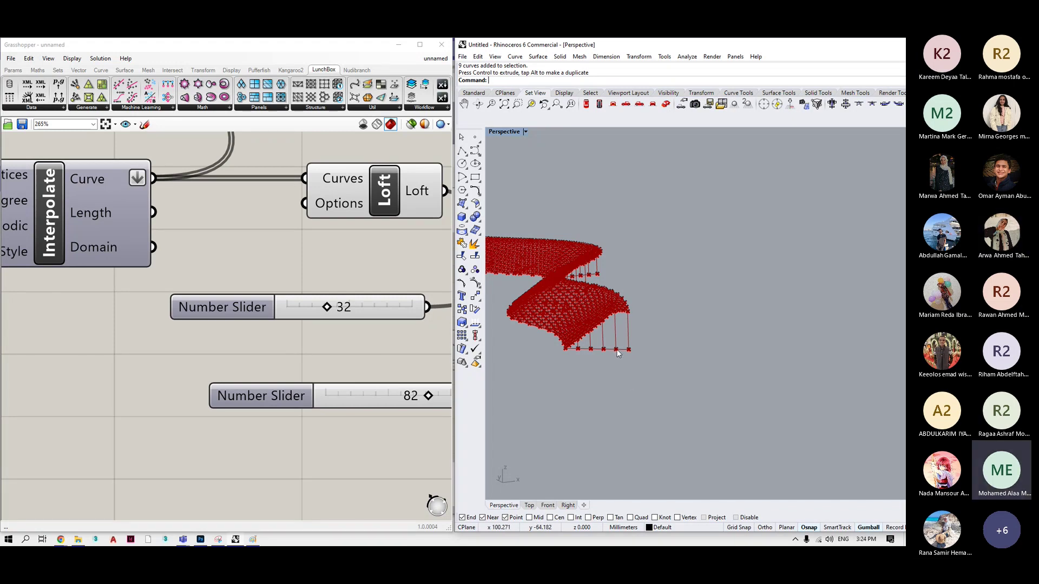
pyautogui.scroll(5, 609, 305)
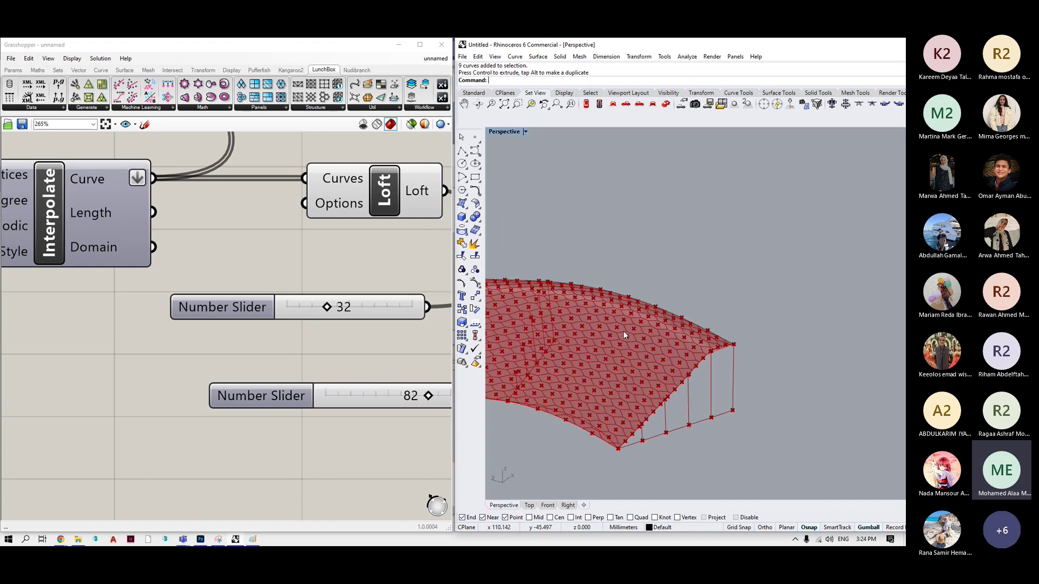
pyautogui.moveTo(625, 335)
pyautogui.mouseDown(button='right')
pyautogui.moveTo(574, 363)
pyautogui.moveTo(632, 344)
pyautogui.mouseUp(button='right')
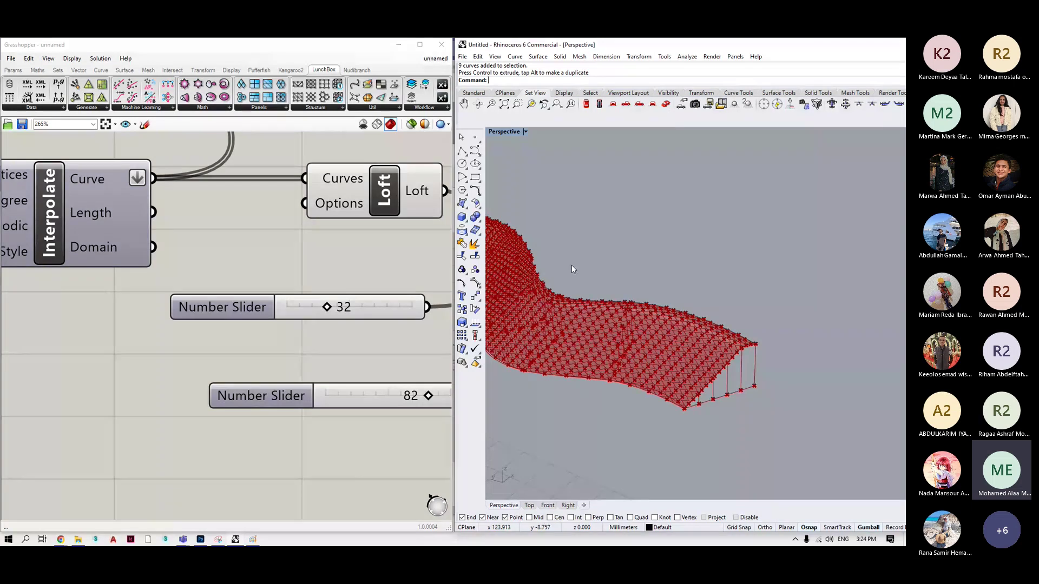
pyautogui.moveTo(571, 264); pyautogui.dragTo(644, 345, button='right')
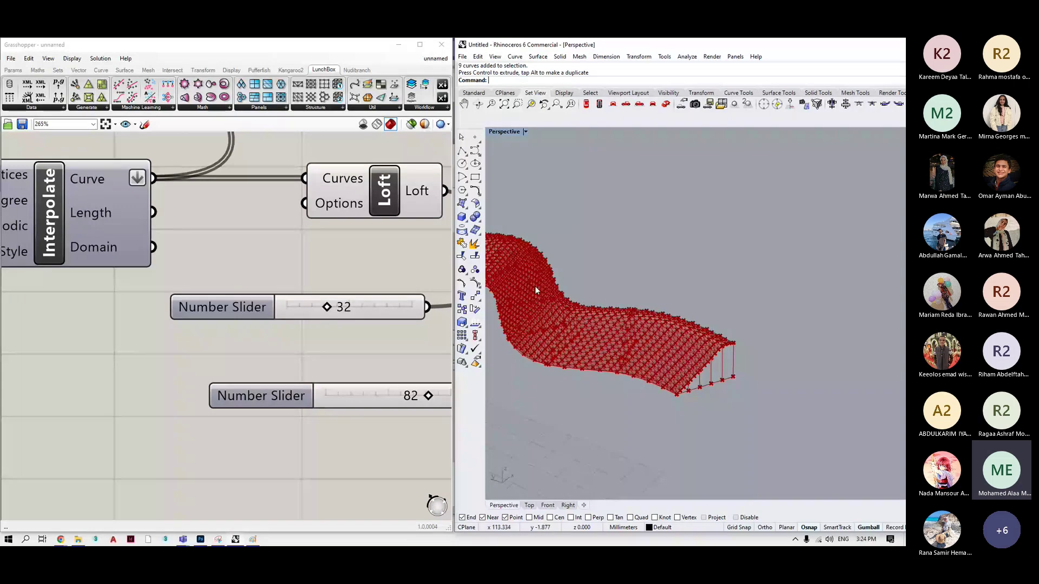
pyautogui.scroll(-10, 385, 280)
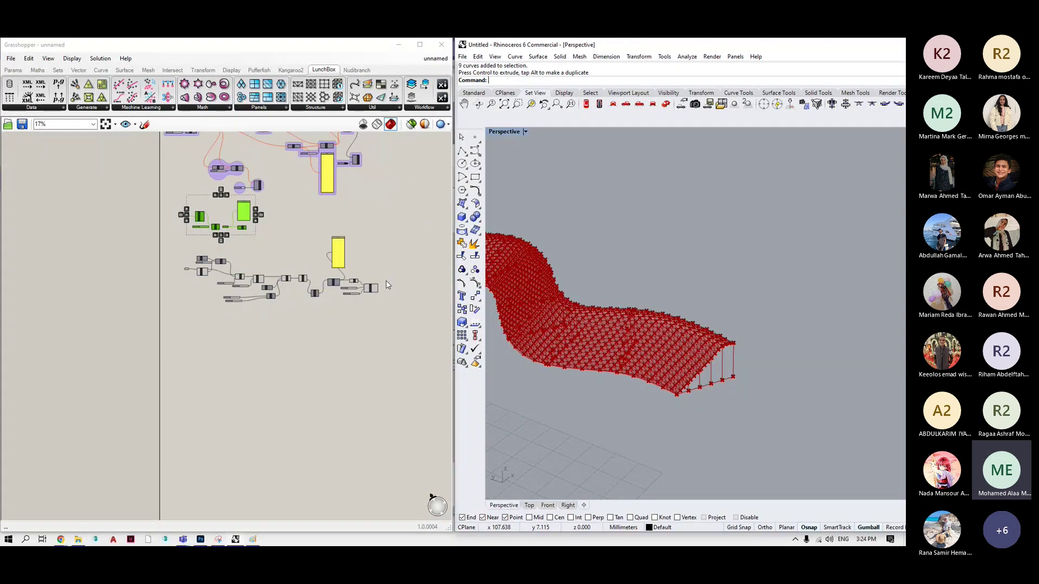
pyautogui.scroll(2, 385, 280)
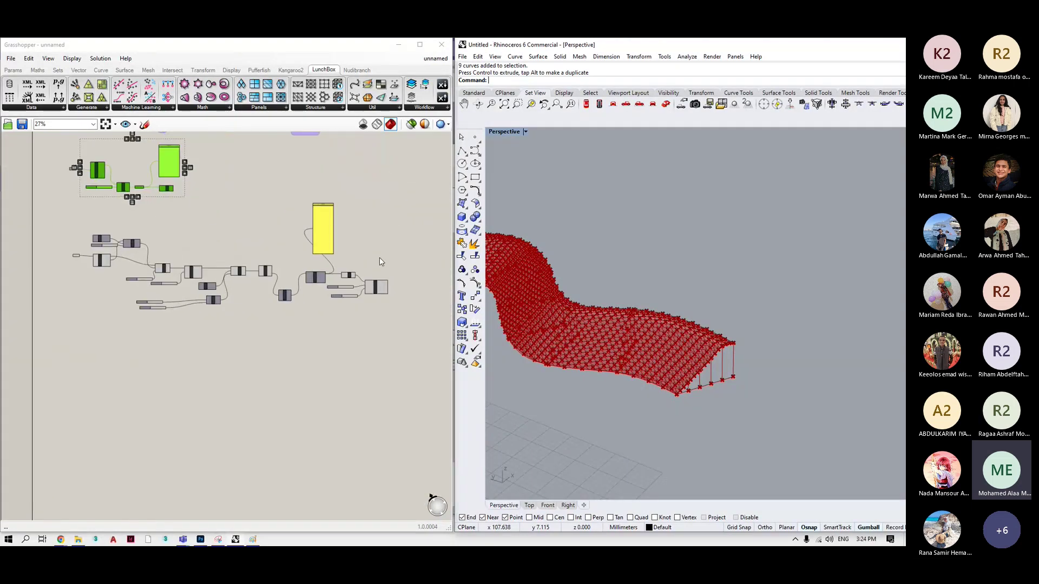
pyautogui.click(420, 233)
pyautogui.moveTo(422, 231); pyautogui.dragTo(227, 299)
pyautogui.middleClick(216, 279)
pyautogui.click(254, 260)
pyautogui.click(198, 247)
# Turn the preview of Line SDL back on to display the perpendicular lines at the curve's division points.
pyautogui.scroll(7, 198, 246)
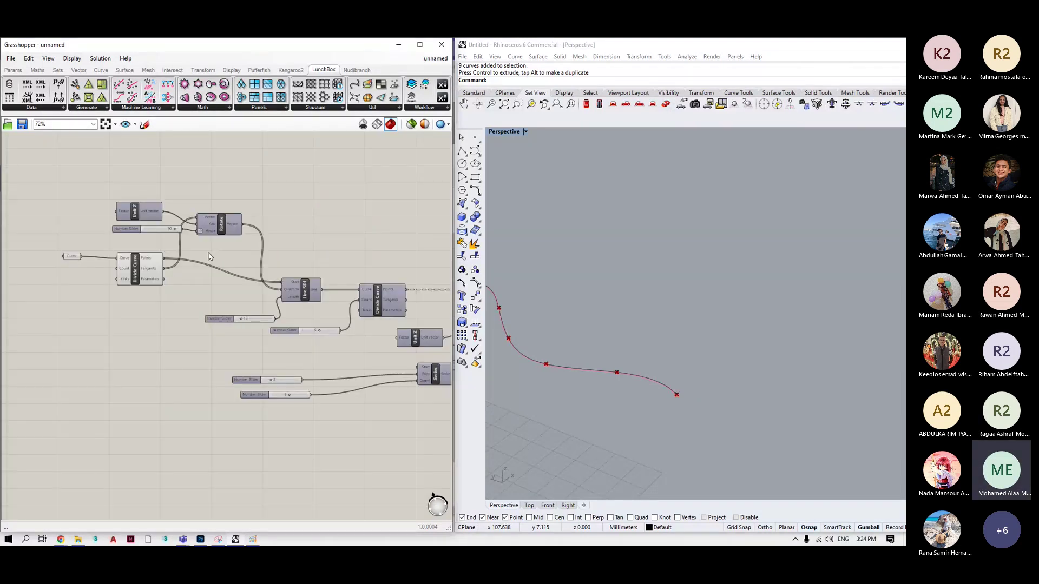
pyautogui.scroll(3, 210, 256)
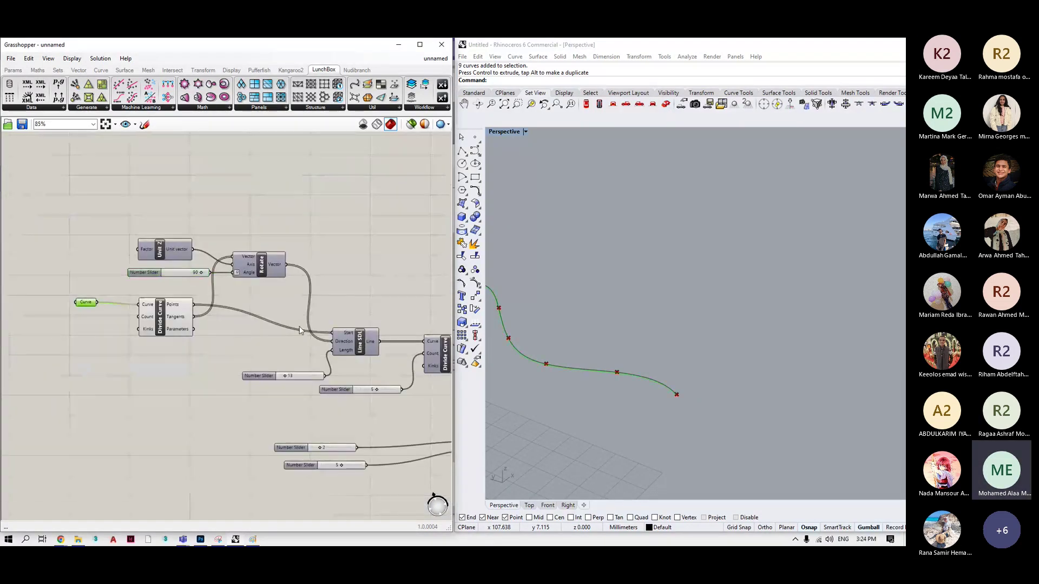
pyautogui.moveTo(487, 243); pyautogui.dragTo(803, 380, button='right')
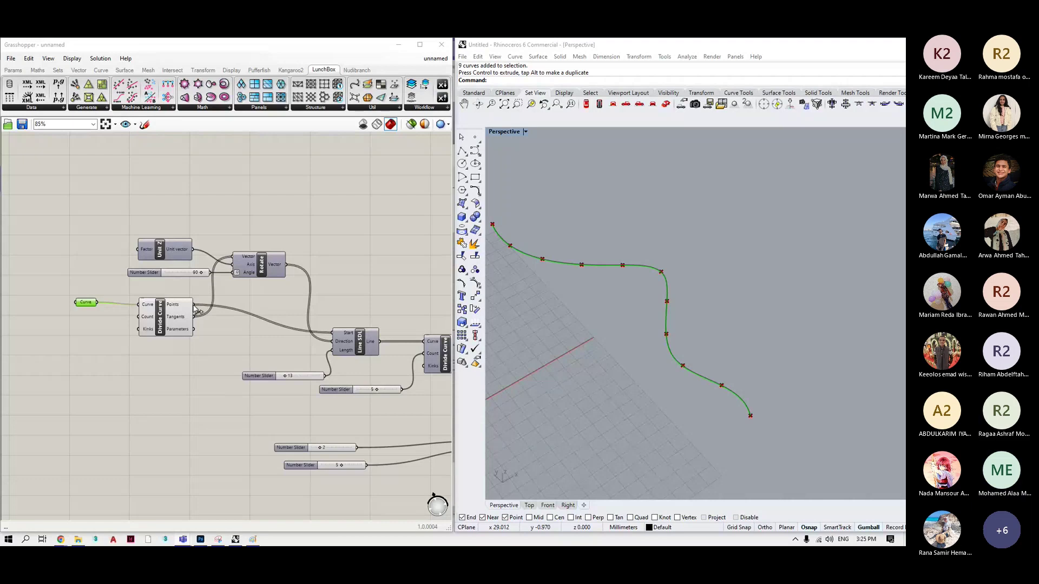
pyautogui.click(360, 346)
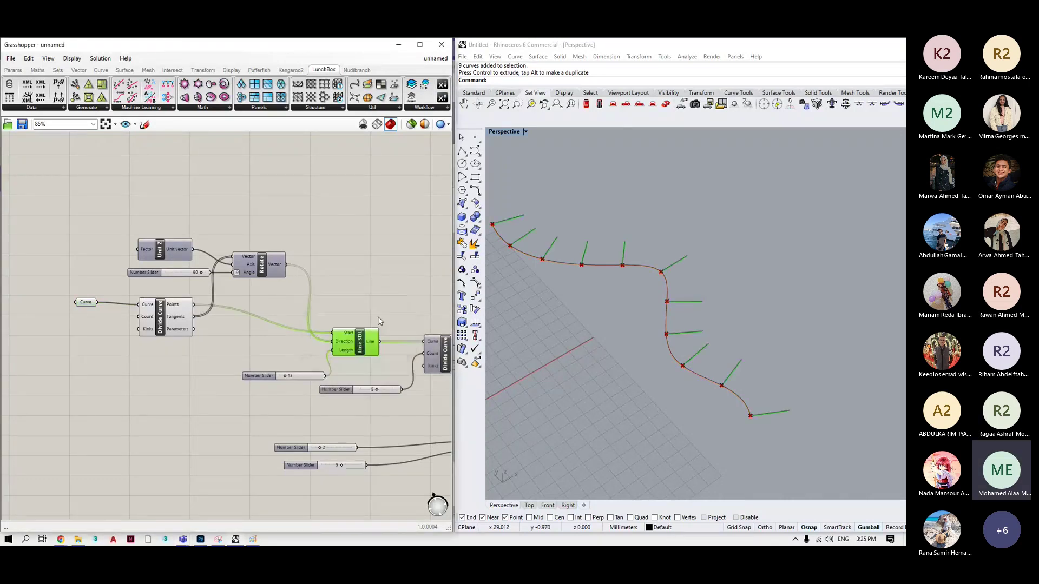
pyautogui.click(363, 287)
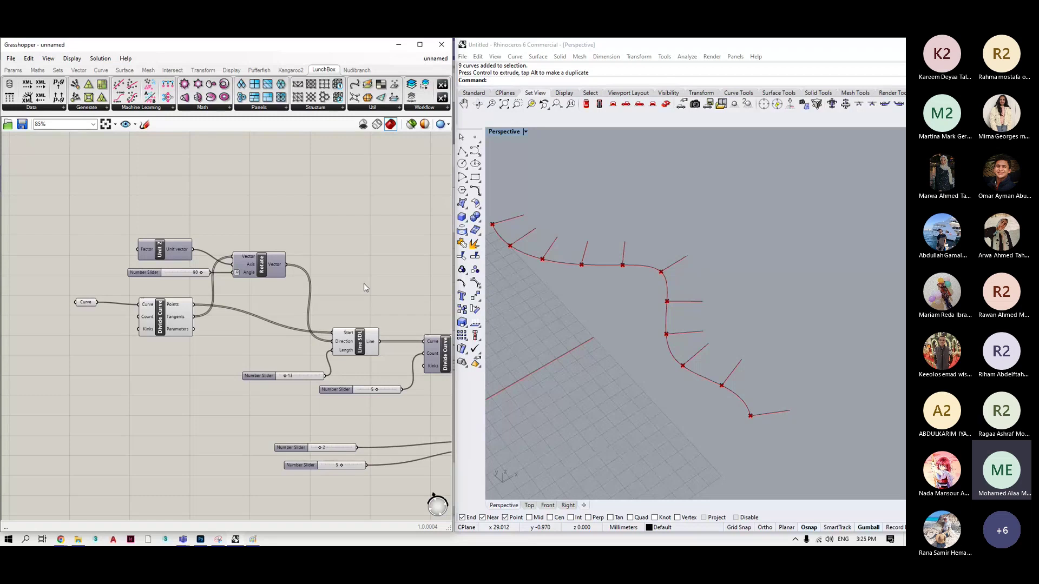
# Inspect the Line SDL, Unit Z and first Divide Curve components and the wires feeding Rotate.
pyautogui.click(359, 338)
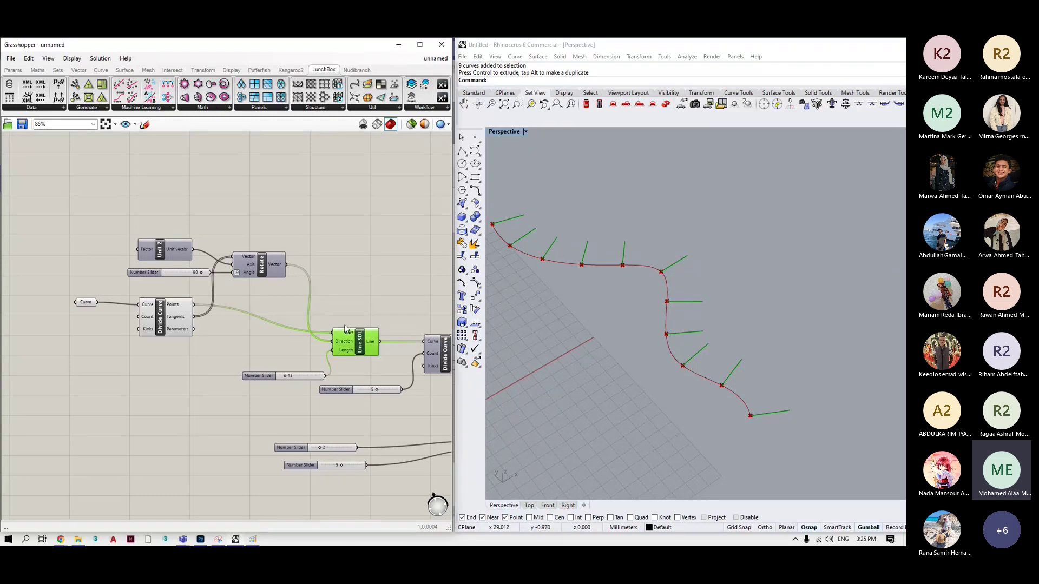
pyautogui.scroll(3, 151, 252)
pyautogui.click(162, 248)
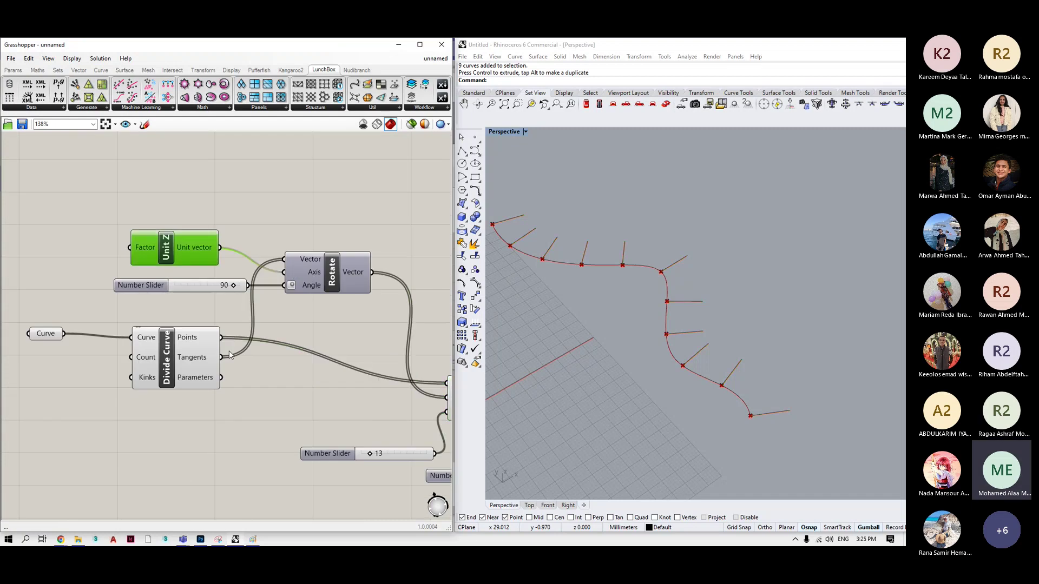
pyautogui.click(190, 361)
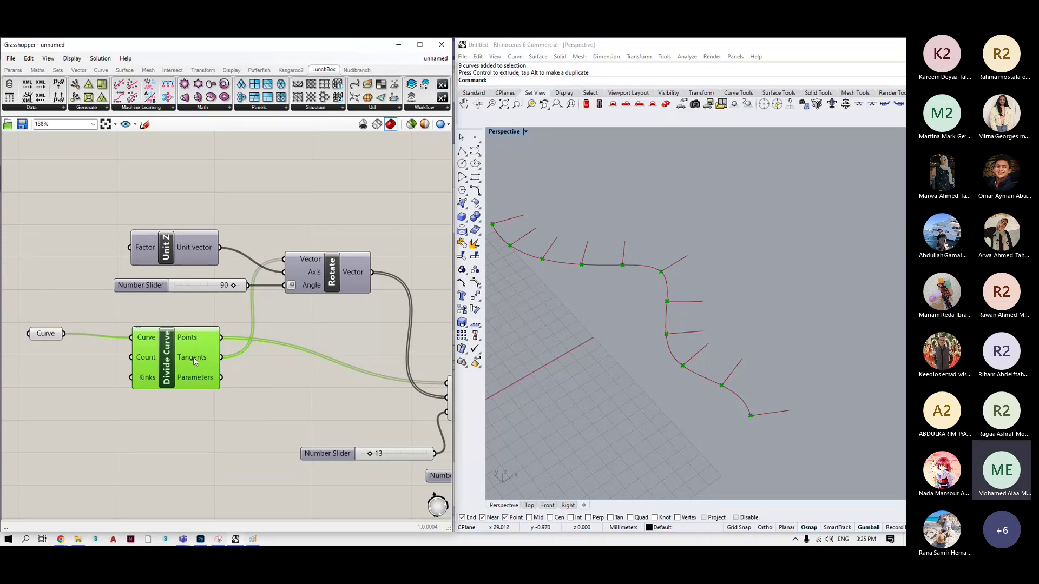
pyautogui.click(201, 248)
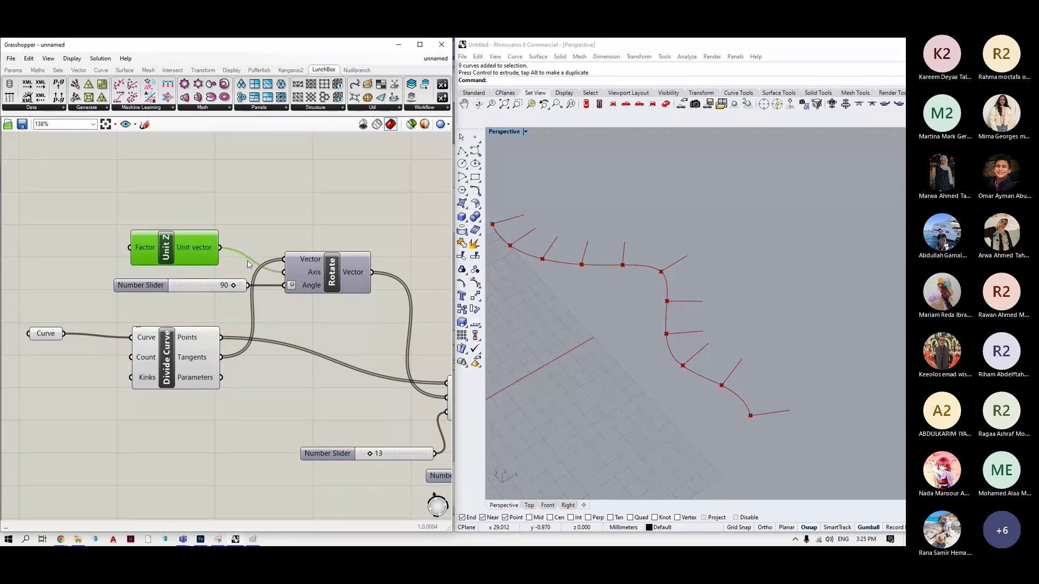
pyautogui.click(264, 221)
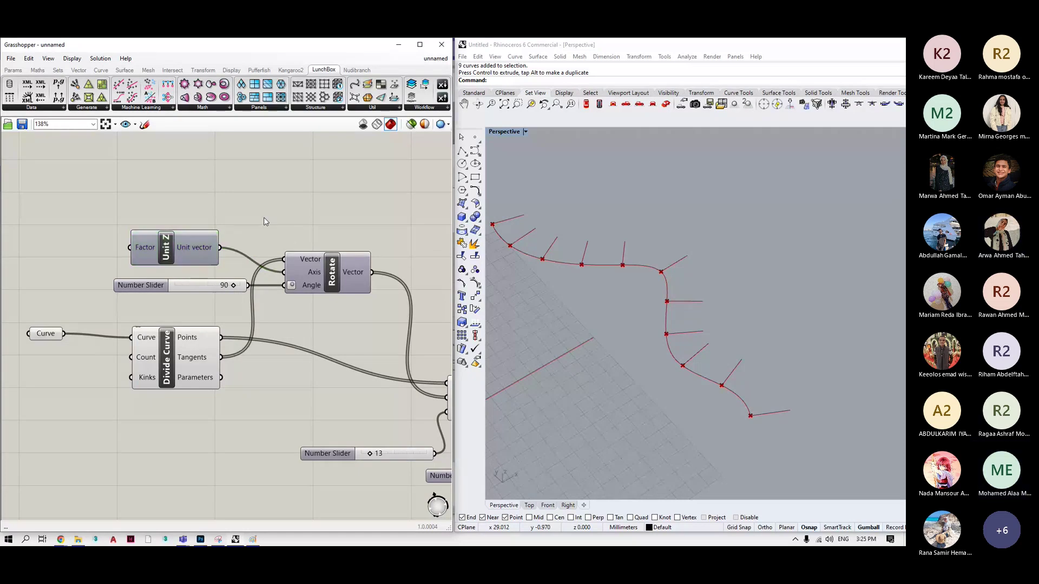
# Put the Unit Z component feeding Rotate's Axis into a group and shift it slightly away from the angle slider.
pyautogui.click(200, 242)
pyautogui.moveTo(245, 196); pyautogui.dragTo(128, 270)
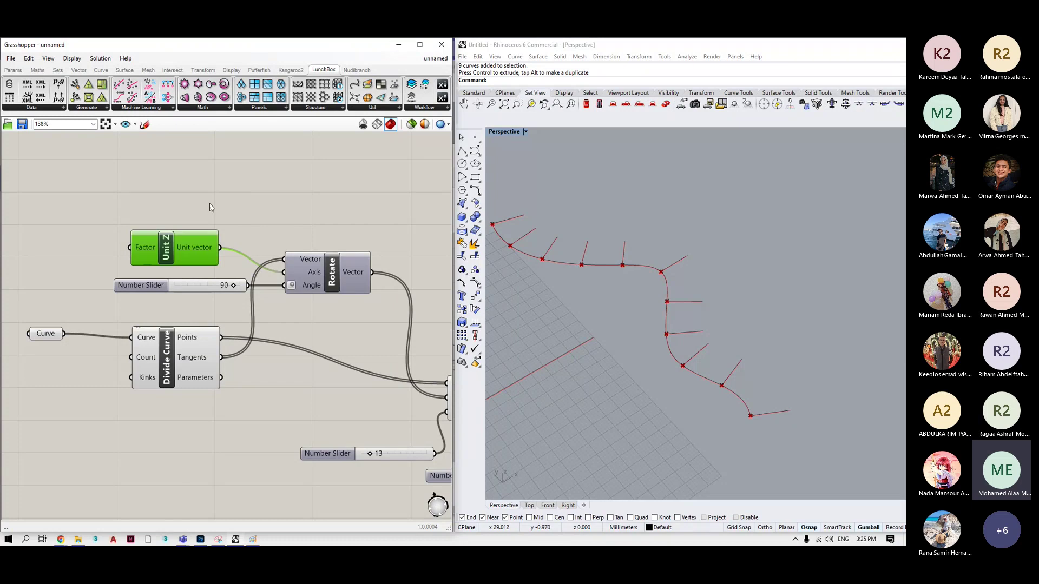
pyautogui.middleClick(181, 234)
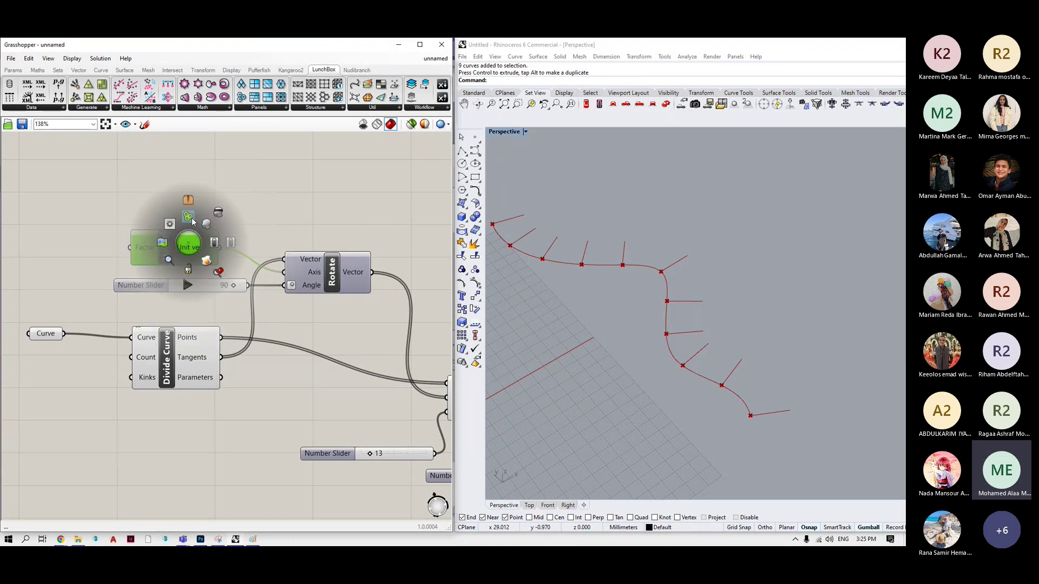
pyautogui.click(191, 217)
pyautogui.moveTo(188, 246)
pyautogui.mouseDown()
pyautogui.moveTo(190, 230)
pyautogui.moveTo(173, 234)
pyautogui.mouseUp()
pyautogui.click(193, 192)
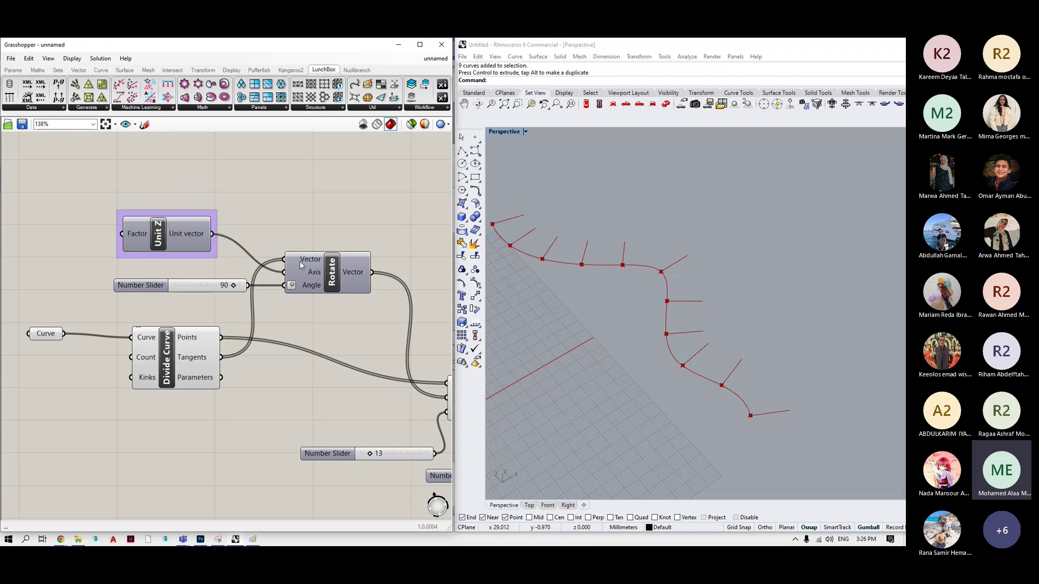
# Turn on the preview of the second Divide Curve to display the division points along the perpendicular lines.
pyautogui.scroll(-3, 228, 287)
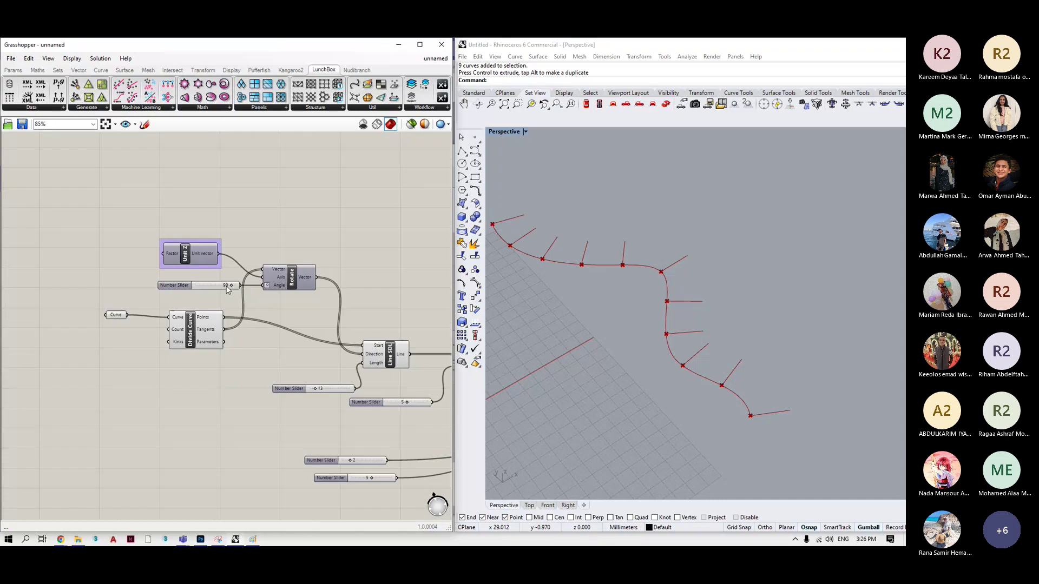
pyautogui.scroll(-1, 228, 286)
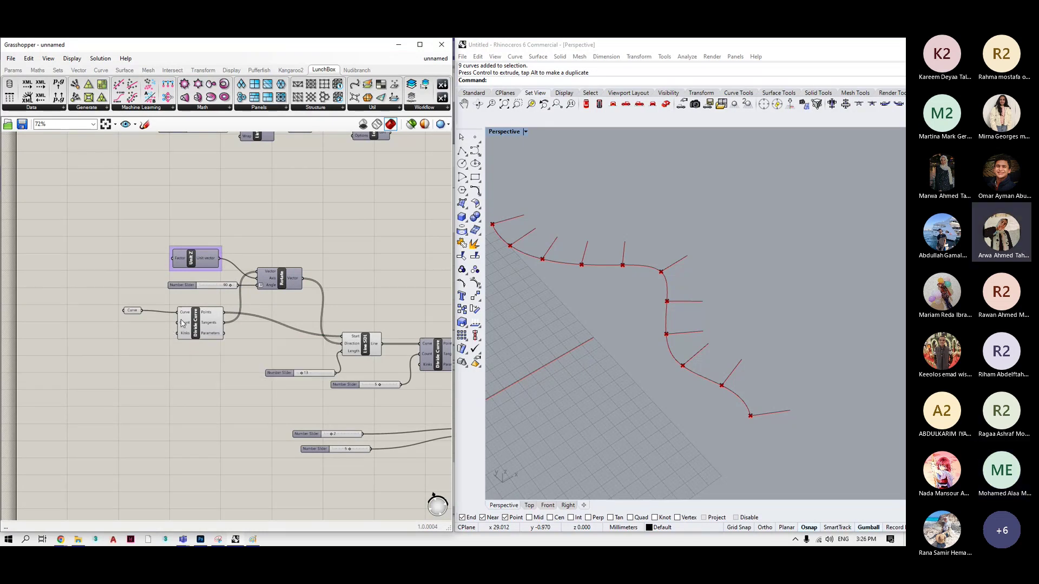
pyautogui.scroll(-2, 187, 327)
pyautogui.scroll(3, 210, 369)
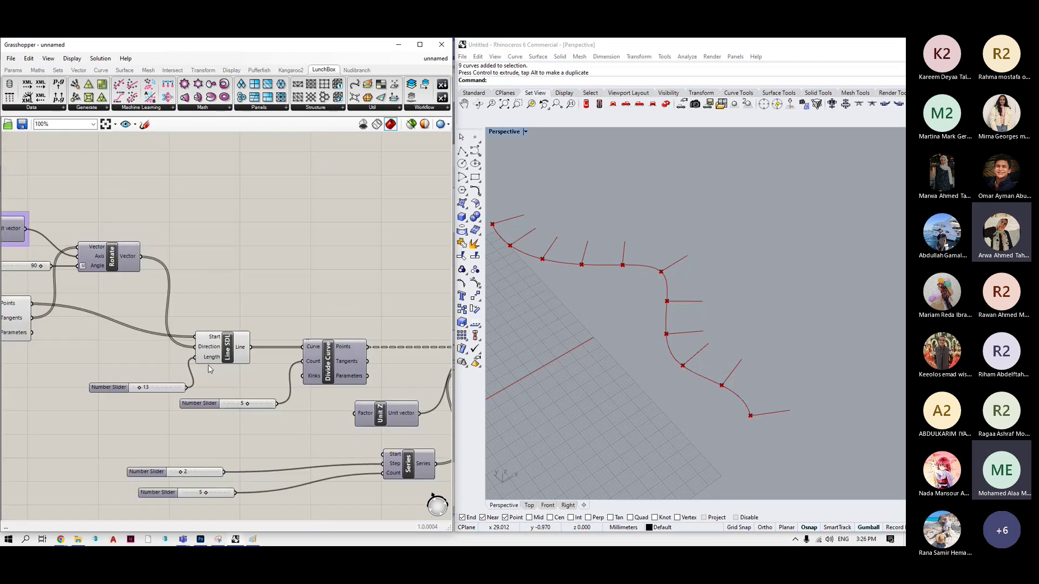
pyautogui.click(231, 361)
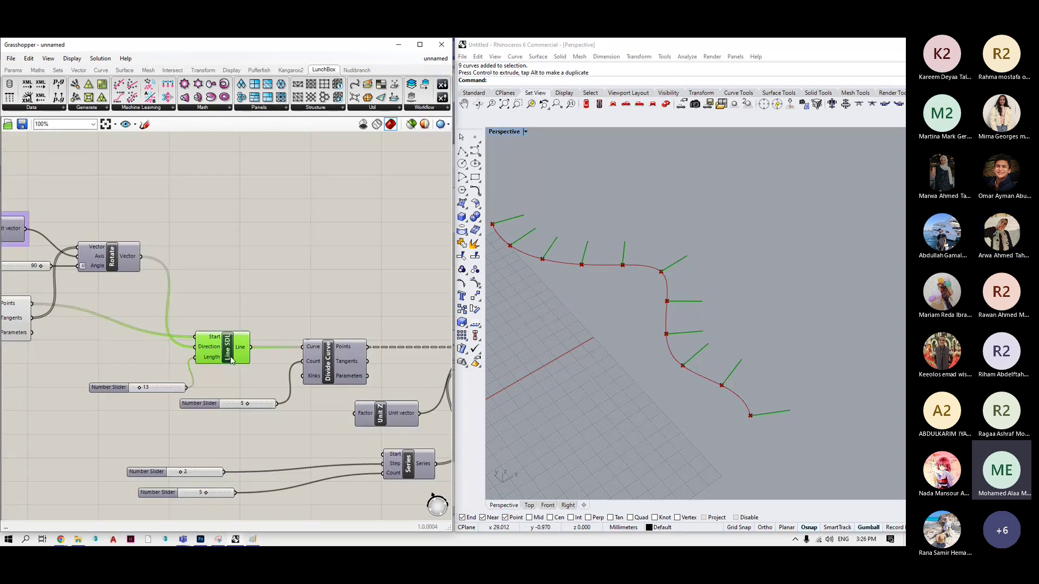
pyautogui.scroll(3, 320, 389)
pyautogui.middleClick(350, 346)
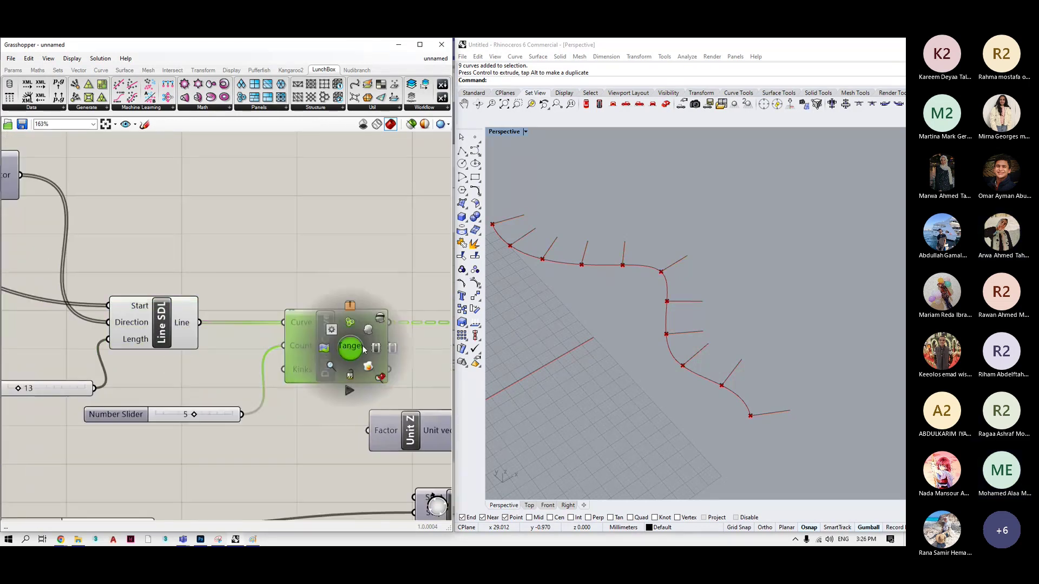
pyautogui.click(316, 416)
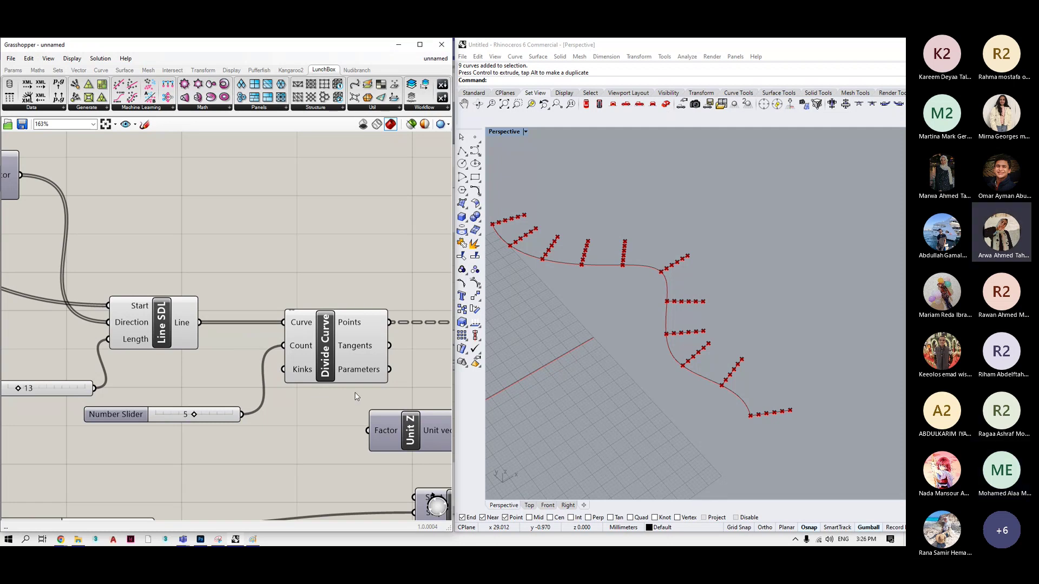
# Add a Panel, connect it to the Points output of the second Divide Curve, and resize it above the component.
pyautogui.scroll(-5, 225, 380)
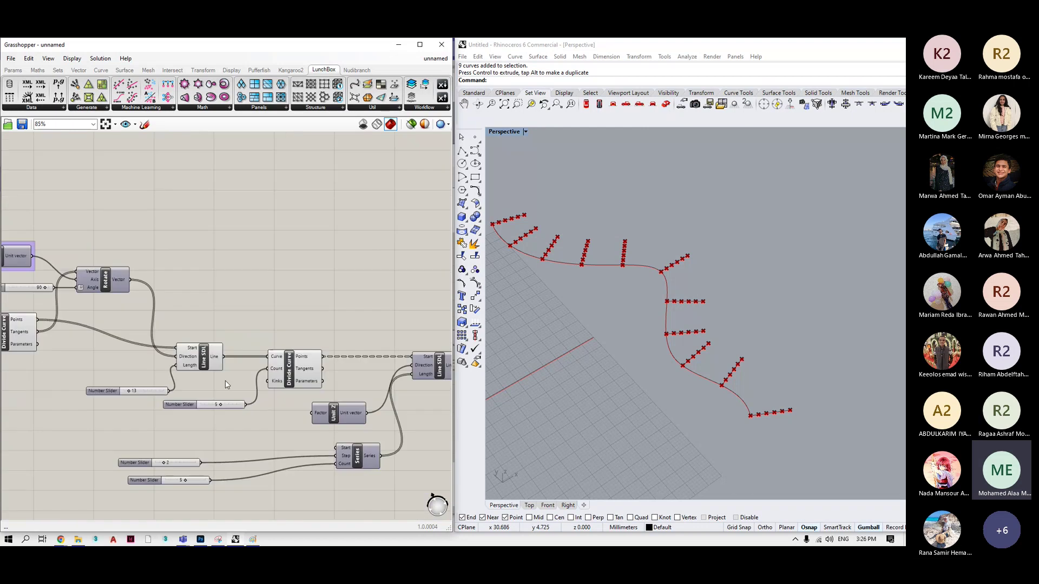
pyautogui.scroll(3, 219, 396)
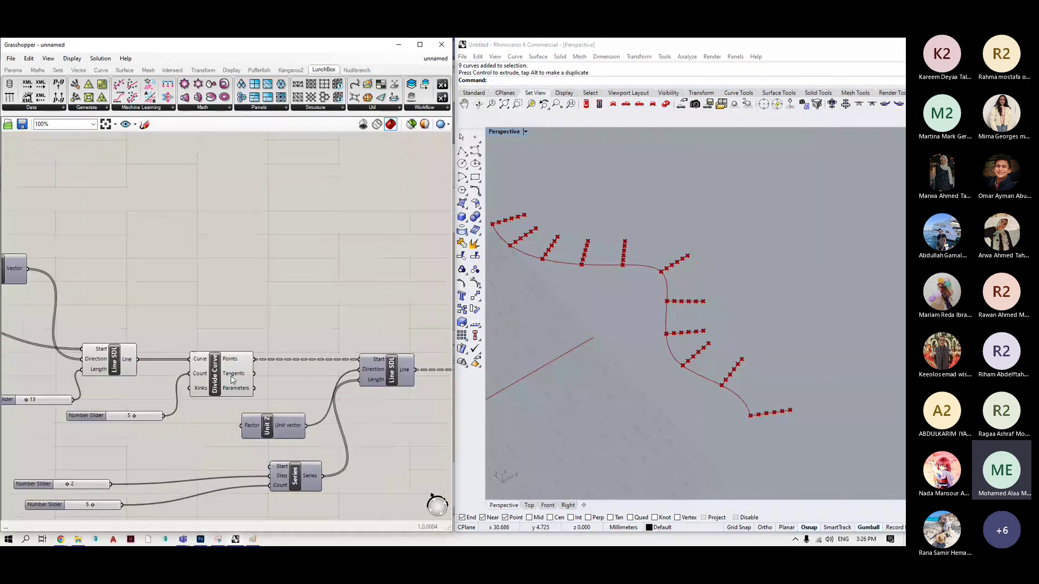
pyautogui.scroll(3, 722, 374)
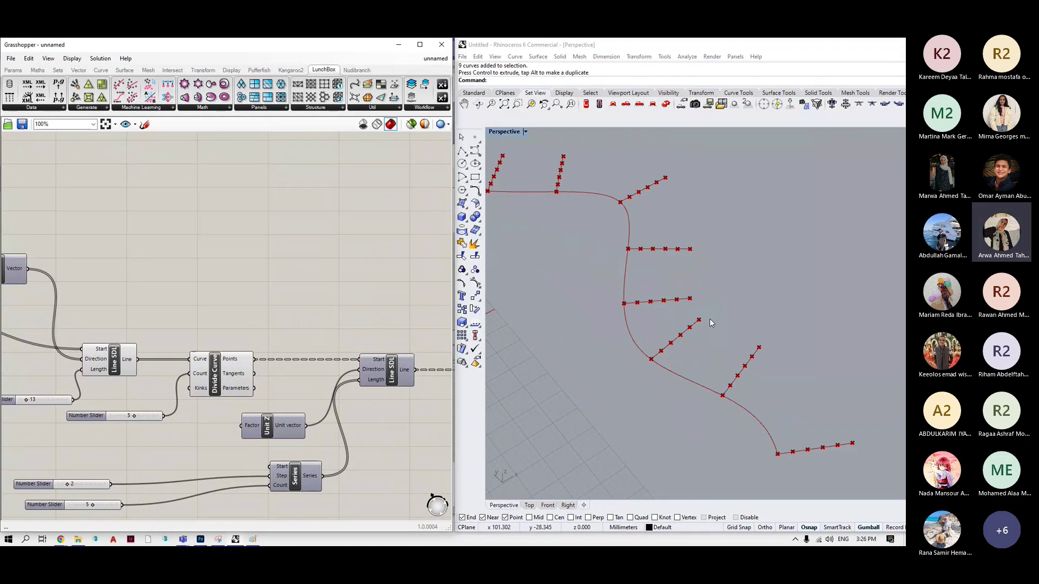
pyautogui.doubleClick(297, 301)
pyautogui.write('panel')
pyautogui.press('Return')
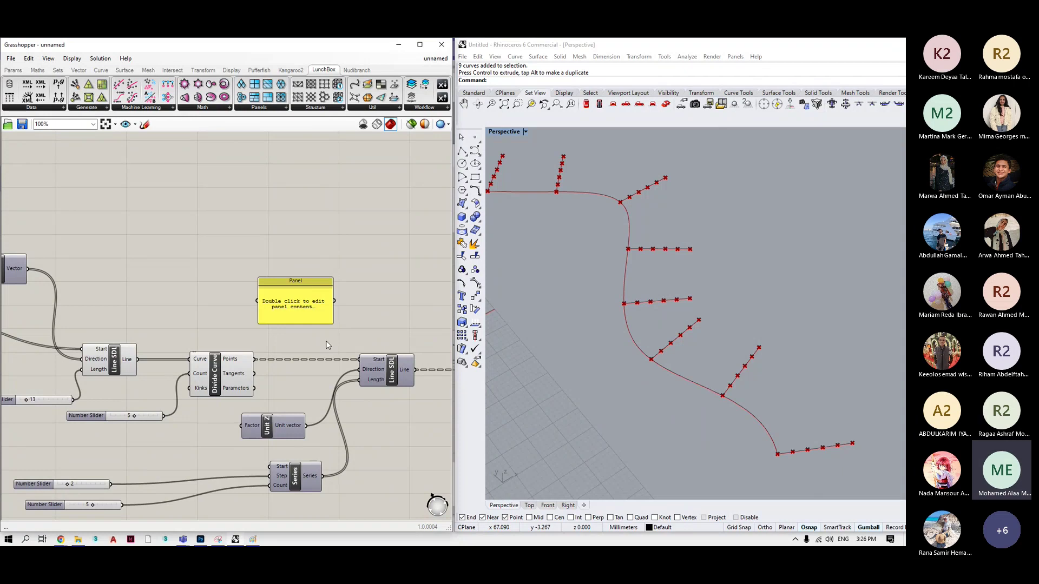
pyautogui.moveTo(255, 359); pyautogui.dragTo(257, 301)
pyautogui.moveTo(318, 277); pyautogui.dragTo(318, 103)
pyautogui.scroll(-4, 298, 268)
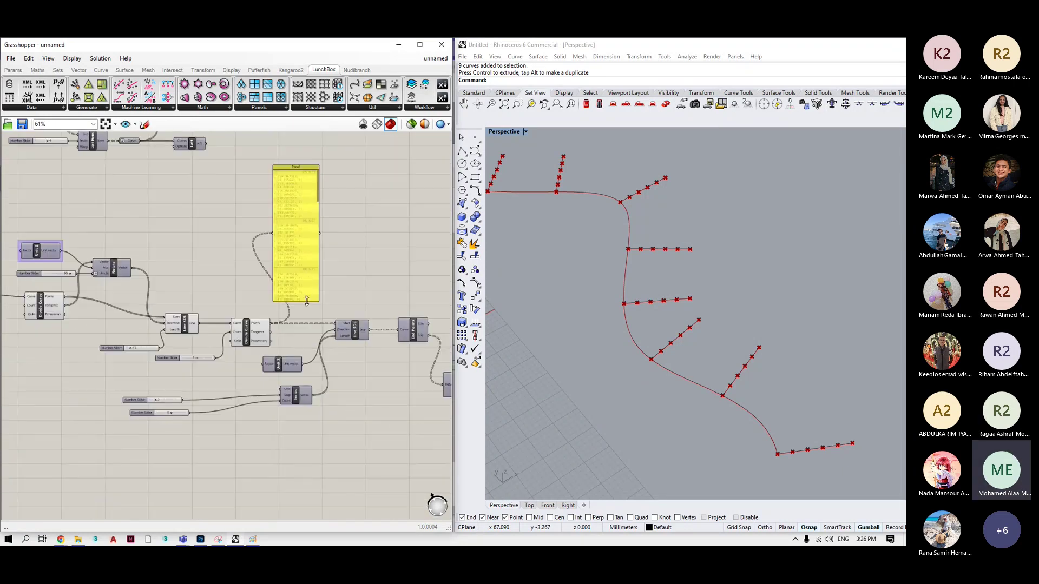
pyautogui.moveTo(309, 302); pyautogui.dragTo(313, 217)
# Add a Param Viewer and connect it to the Points output of the second Divide Curve.
pyautogui.doubleClick(330, 276)
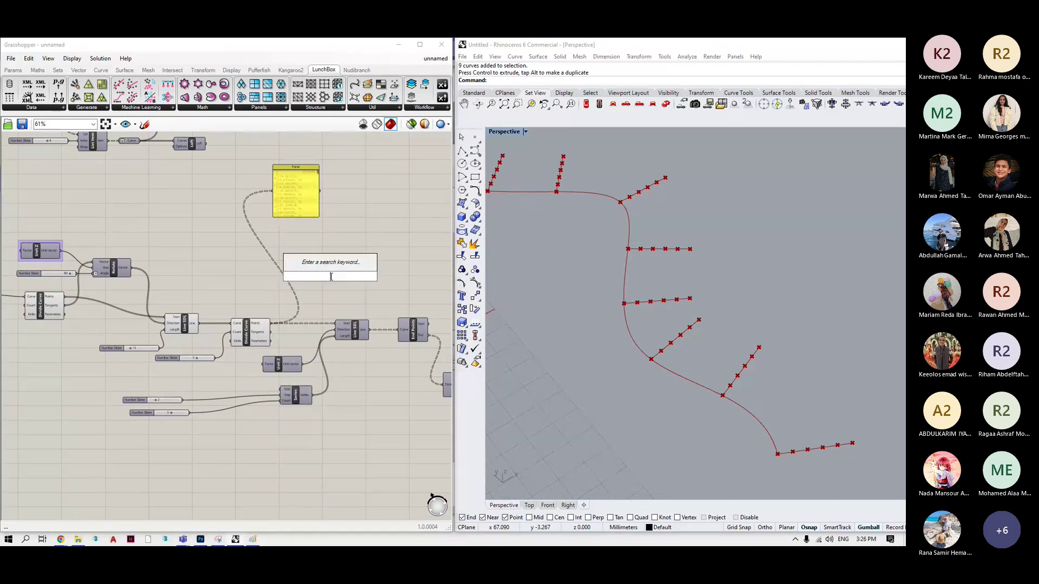
pyautogui.write('param')
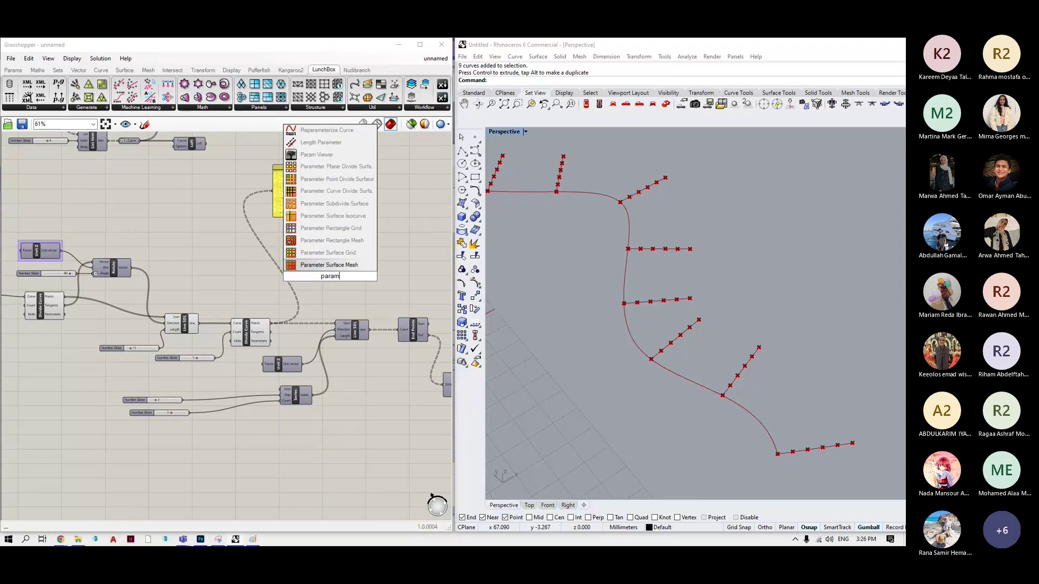
pyautogui.press('Up')
pyautogui.press('Up')
pyautogui.press('Up')
pyautogui.press('Up')
pyautogui.press('Up')
pyautogui.press('Up')
pyautogui.press('Up')
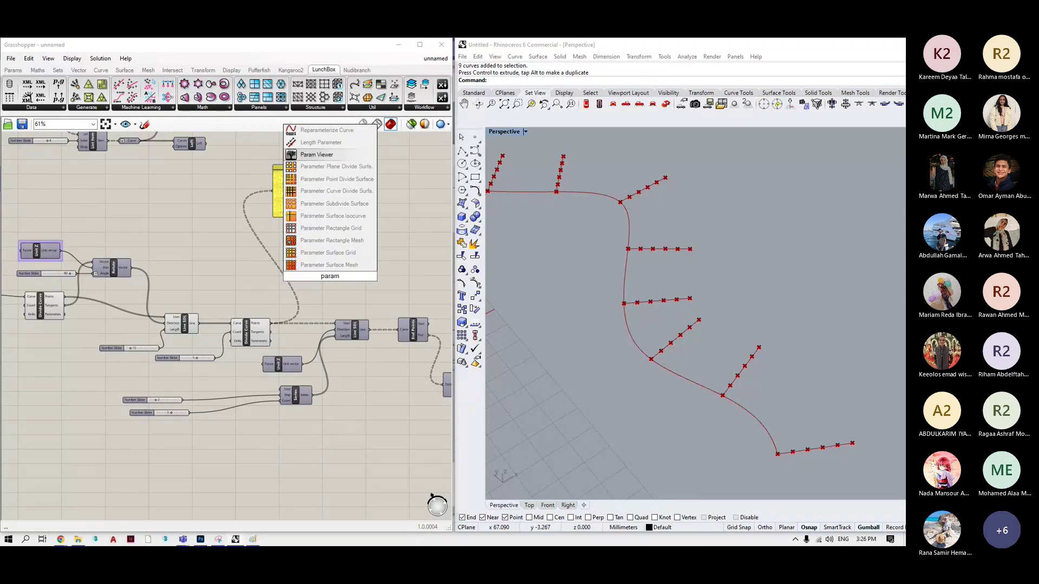
pyautogui.press('Return')
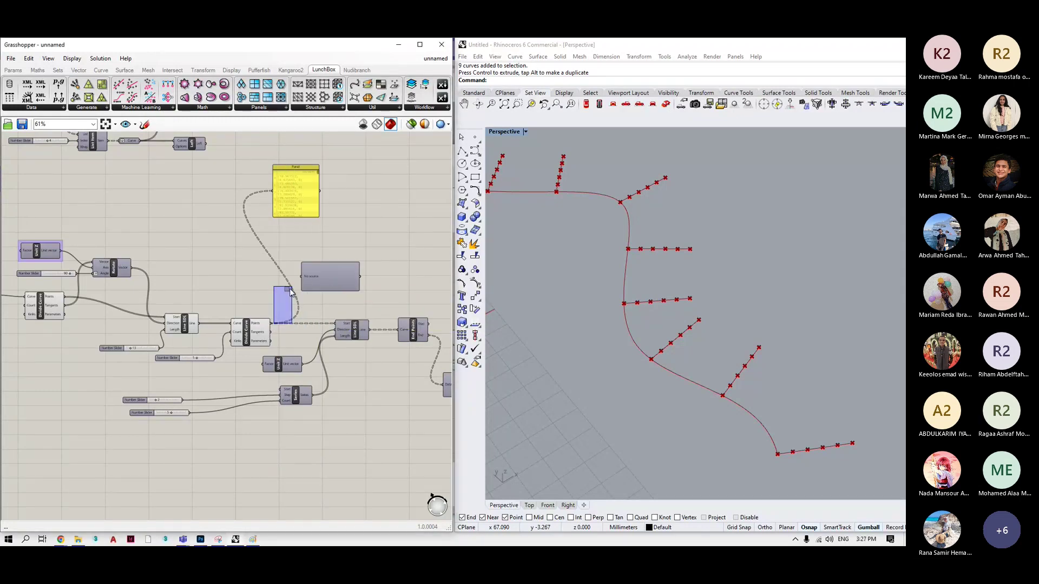
pyautogui.moveTo(271, 323); pyautogui.dragTo(302, 277)
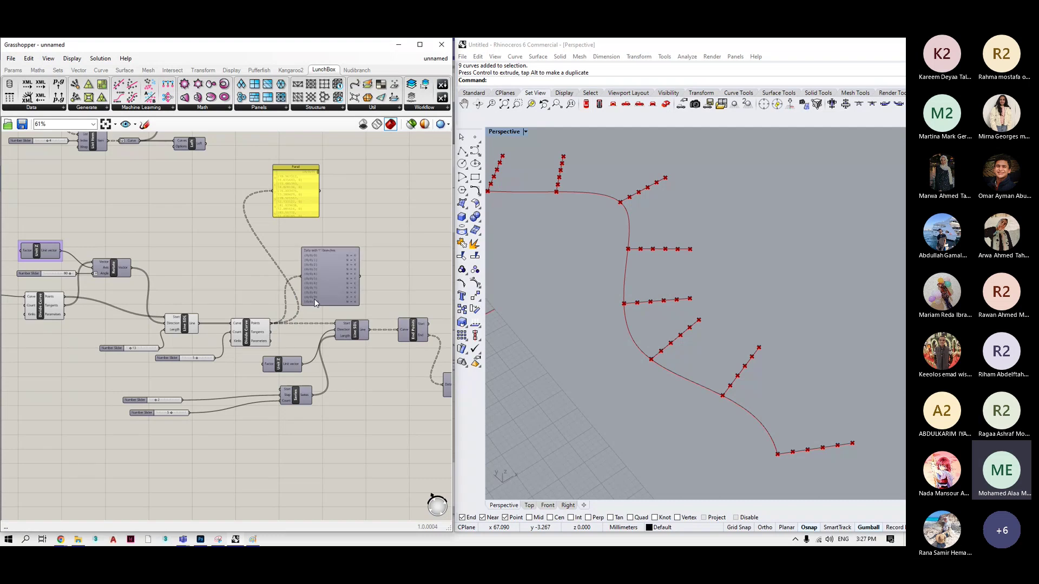
# Compare the Param Viewer's branches with the viewport points, switching the viewer to its tree diagram and back to the list.
pyautogui.scroll(2, 335, 254)
pyautogui.scroll(3, 333, 304)
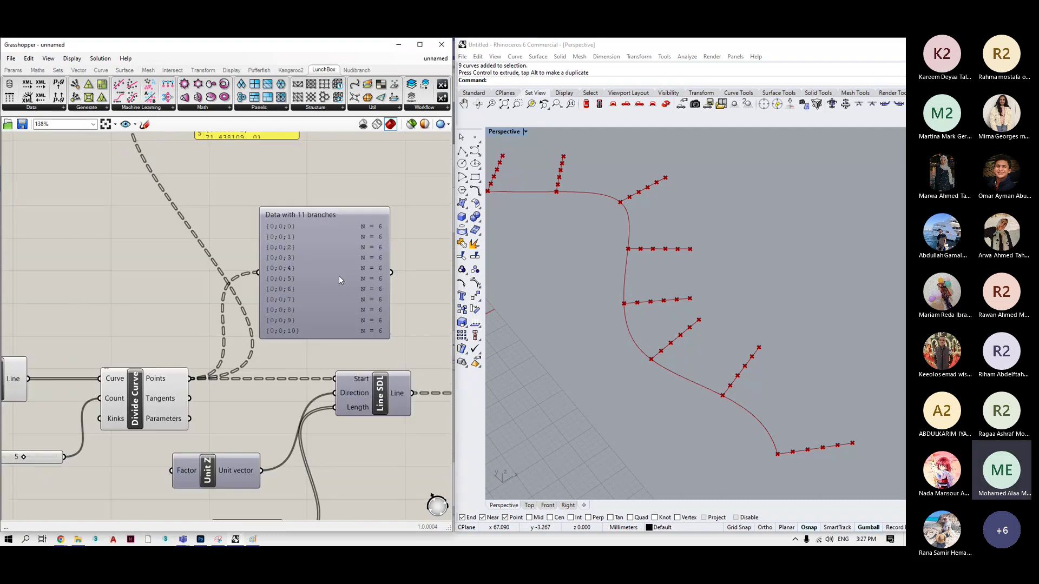
pyautogui.moveTo(621, 271); pyautogui.dragTo(522, 210, button='right')
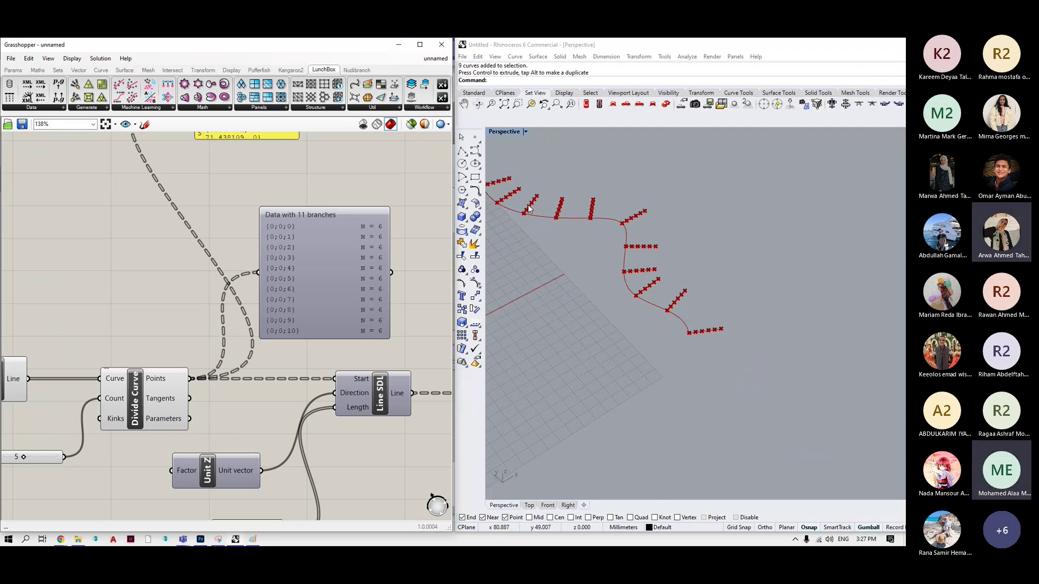
pyautogui.scroll(2, 629, 251)
pyautogui.scroll(2, 629, 252)
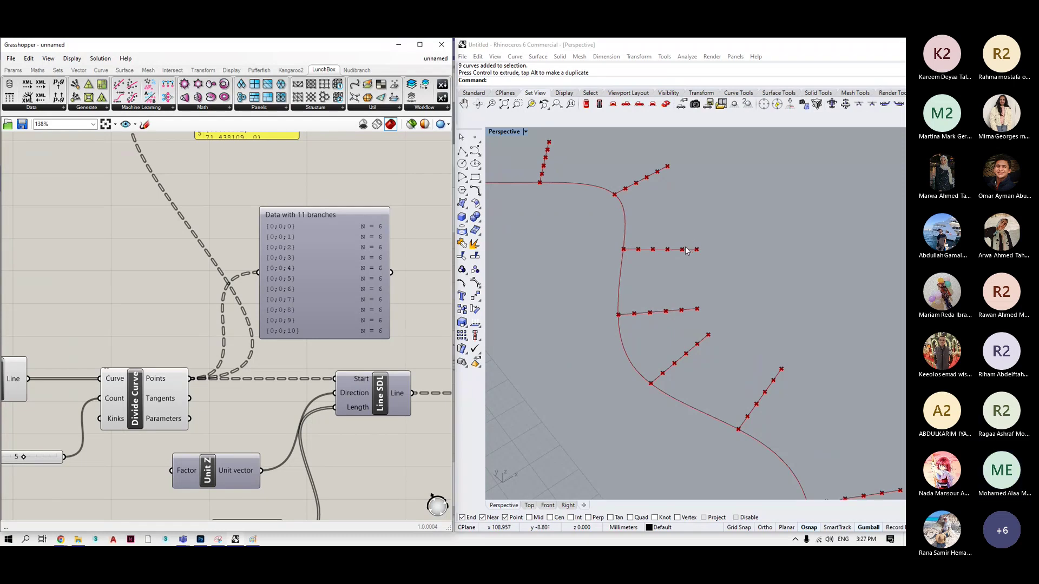
pyautogui.moveTo(337, 283); pyautogui.dragTo(348, 261)
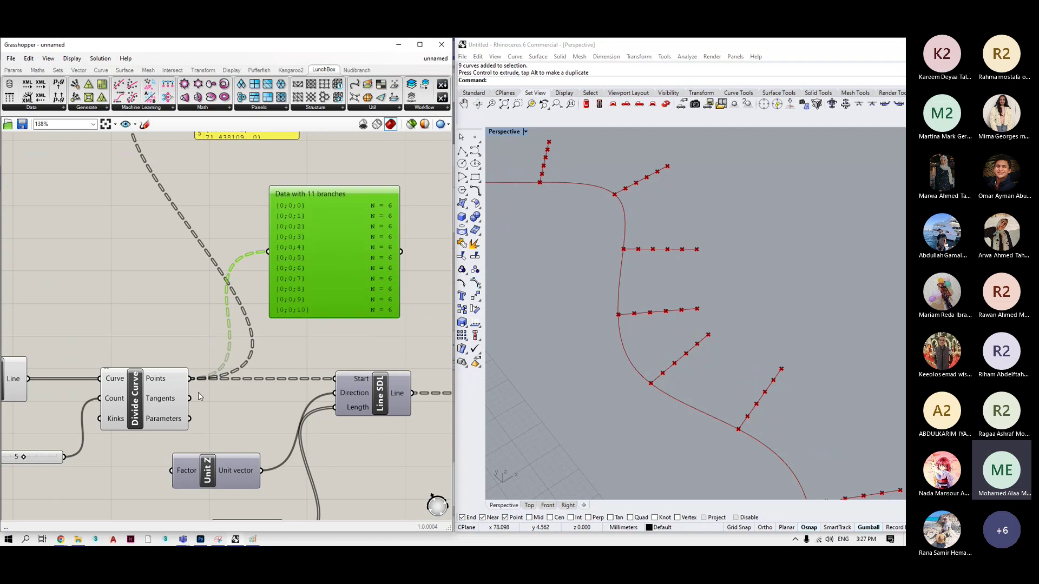
pyautogui.doubleClick(334, 237)
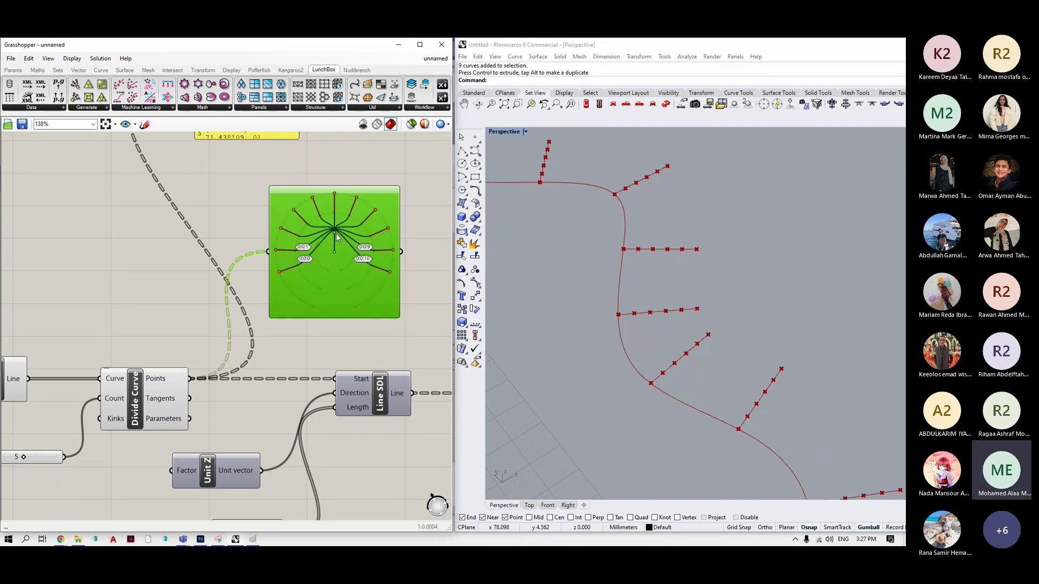
pyautogui.doubleClick(336, 233)
# Turn on the preview of the second Line SDL to display the vertical lines at the division points.
pyautogui.scroll(-3, 302, 303)
pyautogui.scroll(2, 335, 352)
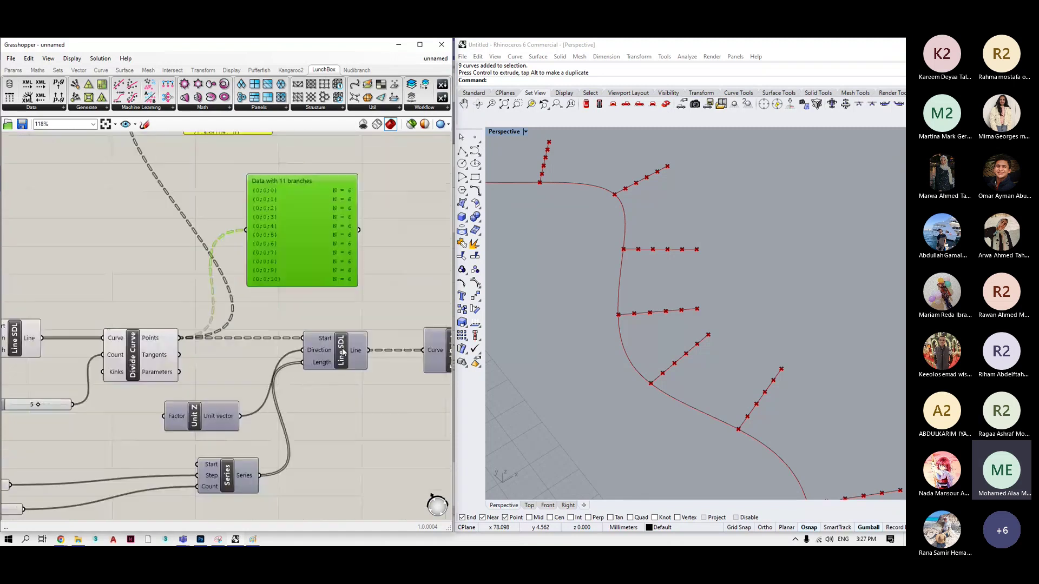
pyautogui.click(343, 352)
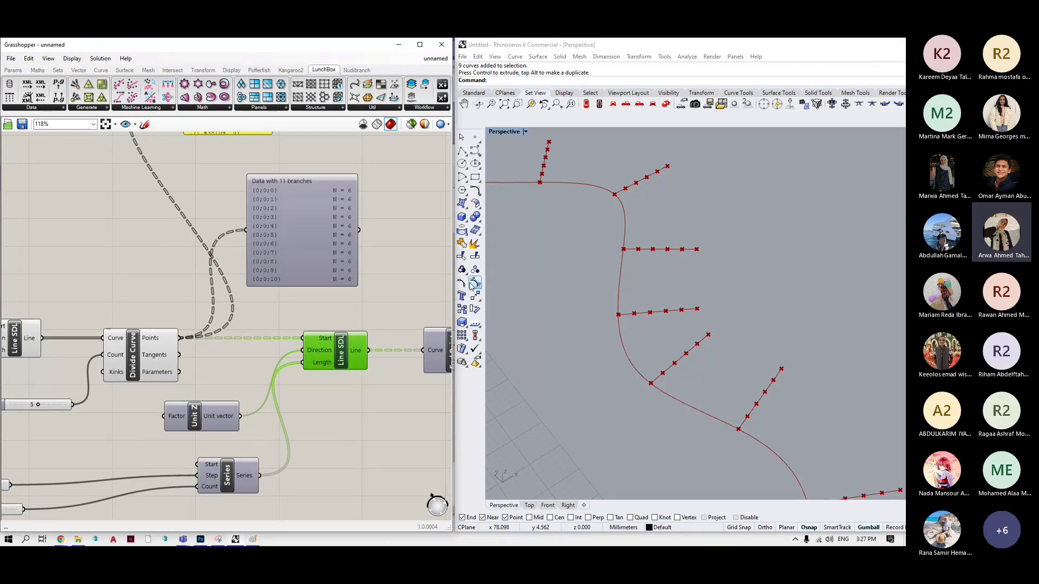
pyautogui.middleClick(342, 350)
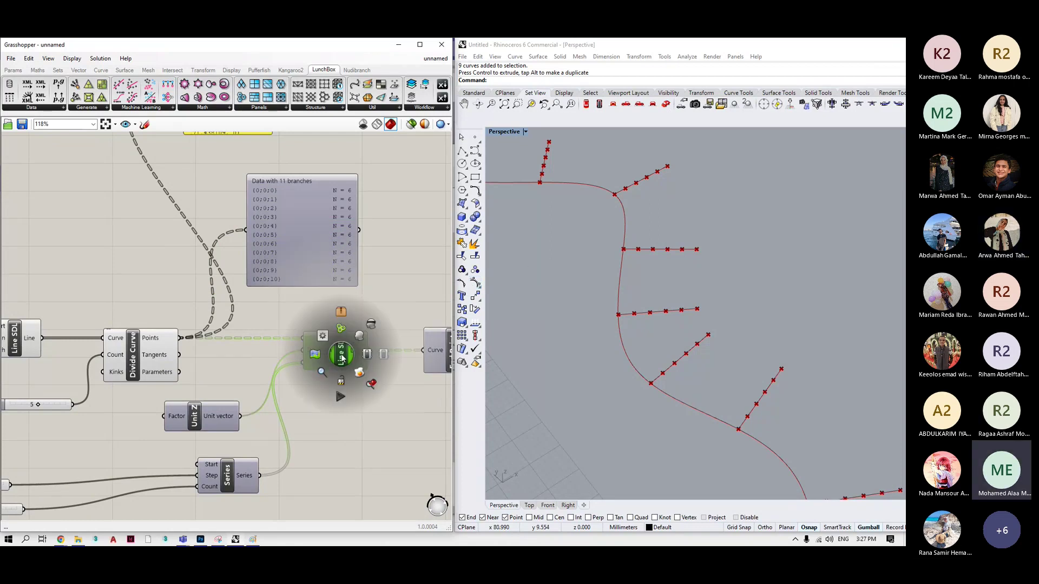
pyautogui.click(357, 342)
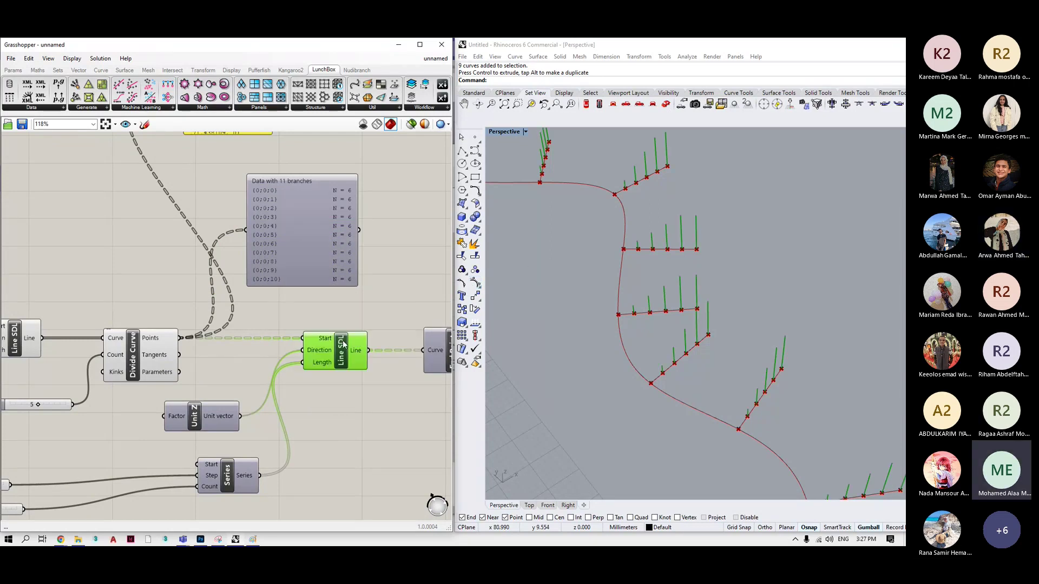
# Disconnect the Series output from the second Line SDL's Length input and view the vertical lines from the side.
pyautogui.scroll(-2, 264, 415)
pyautogui.keyDown('ctrl'); pyautogui.moveTo(267, 462); pyautogui.dragTo(303, 366); pyautogui.keyUp('ctrl')
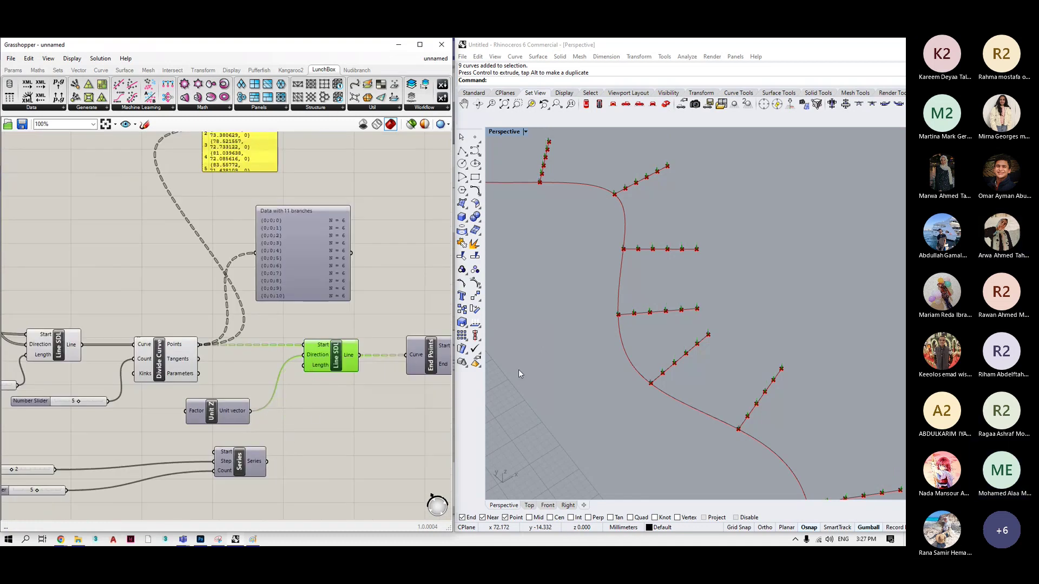
pyautogui.moveTo(730, 372); pyautogui.dragTo(709, 409, button='right')
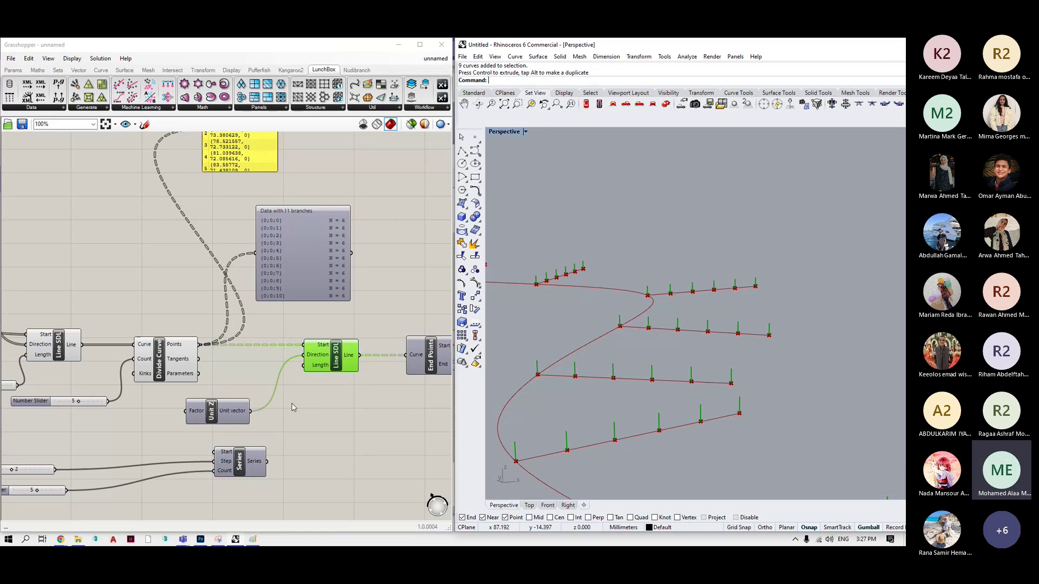
# Reposition the second Line SDL and the Unit Z component to space them apart beside the second Divide Curve.
pyautogui.moveTo(326, 366); pyautogui.dragTo(333, 364)
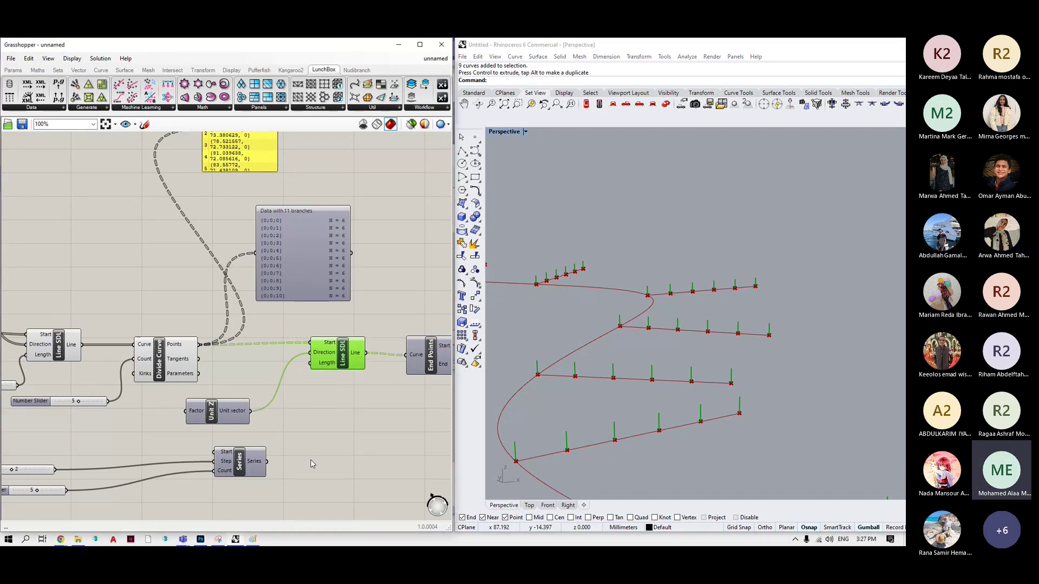
pyautogui.moveTo(217, 412); pyautogui.dragTo(215, 400)
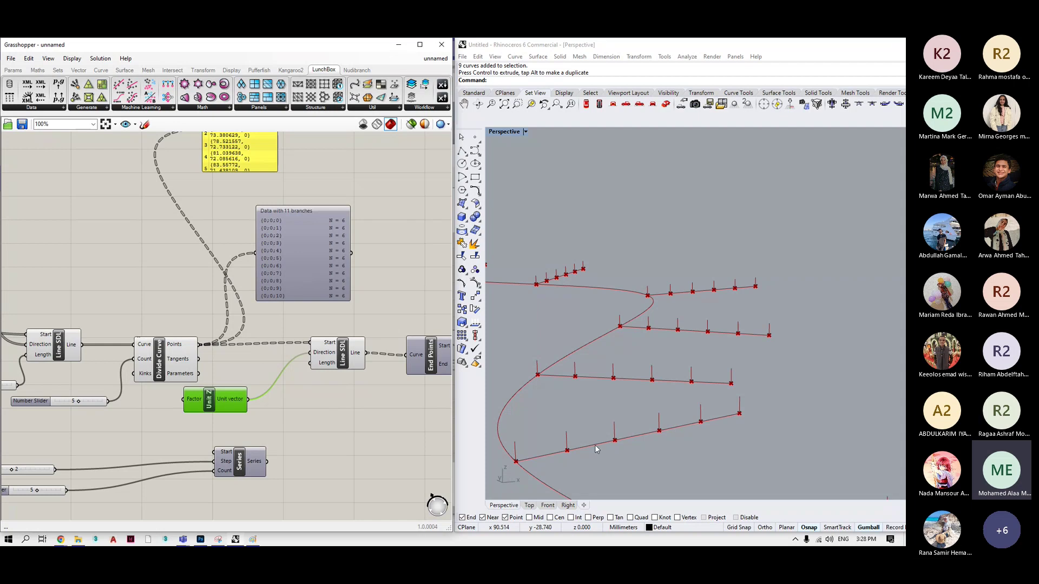
pyautogui.doubleClick(360, 395)
pyautogui.write('lis')
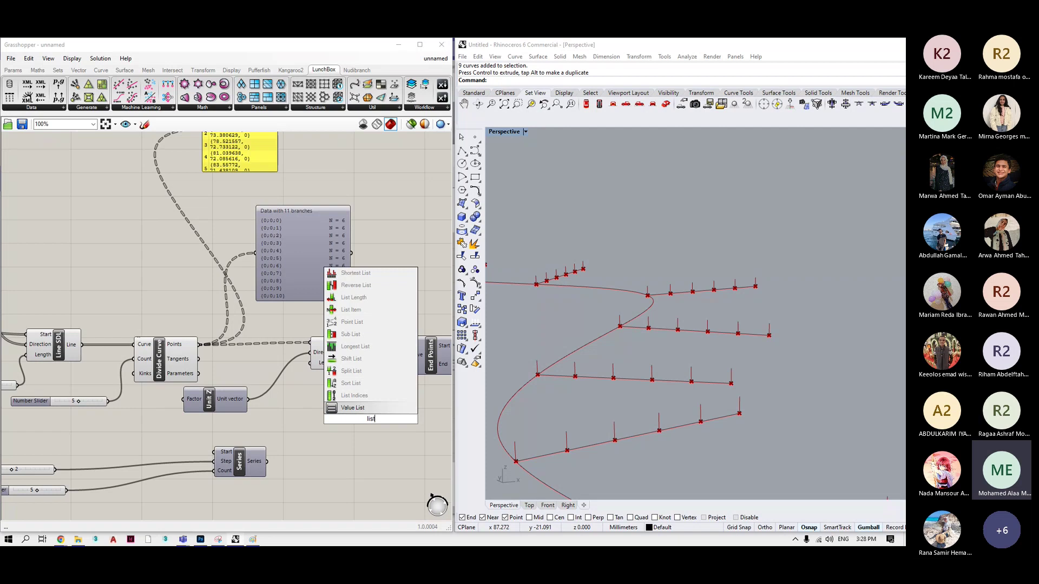
pyautogui.write('t')
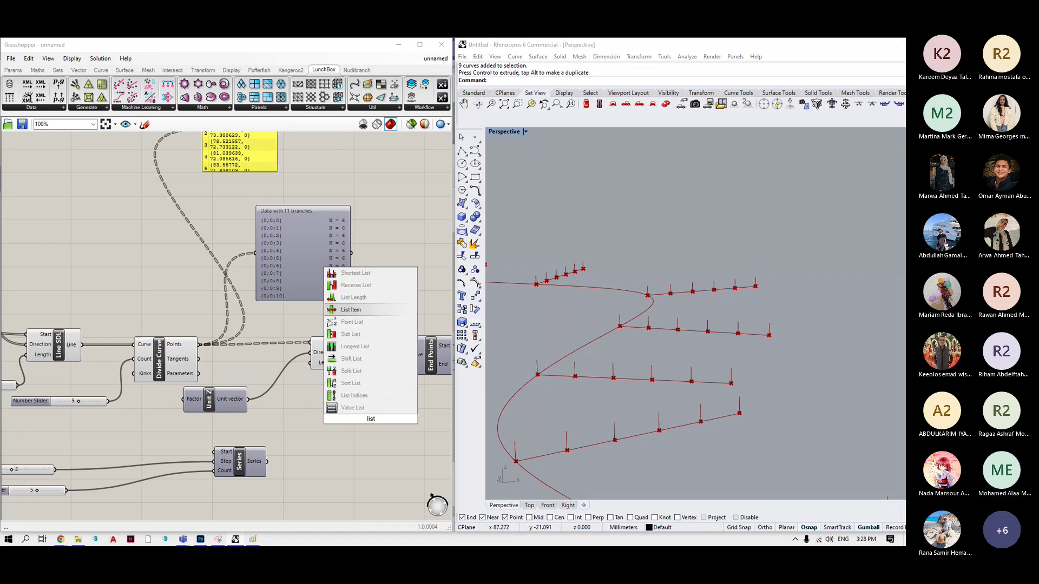
pyautogui.press('Up')
pyautogui.press('Return')
pyautogui.hotkey('ctrl', 'z')
# Add a List Item component above the Series and connect the second Divide Curve's Points output to its List input.
pyautogui.doubleClick(375, 430)
pyautogui.write('lis')
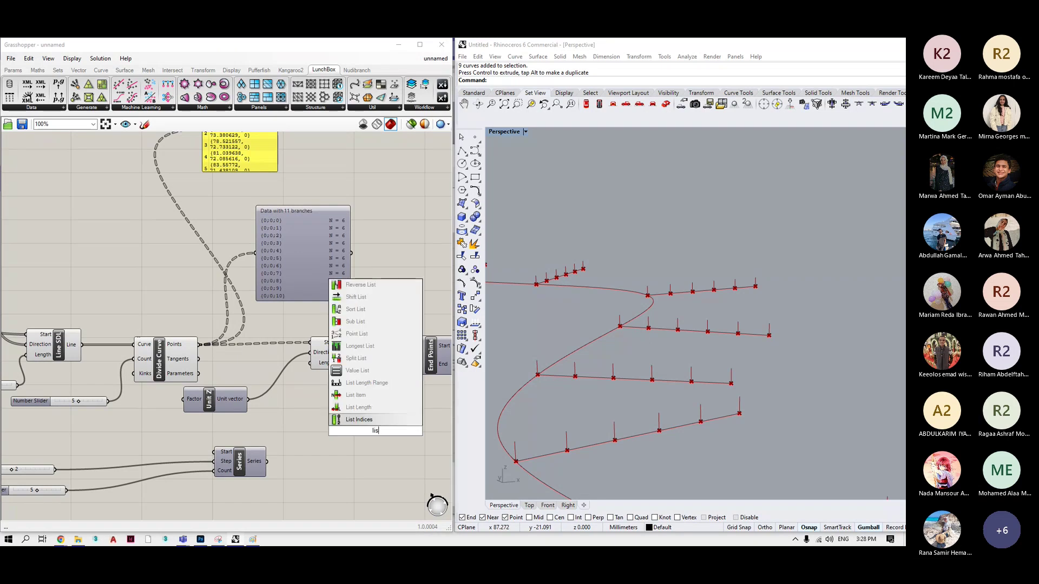
pyautogui.press('Up')
pyautogui.press('Up')
pyautogui.press('Up')
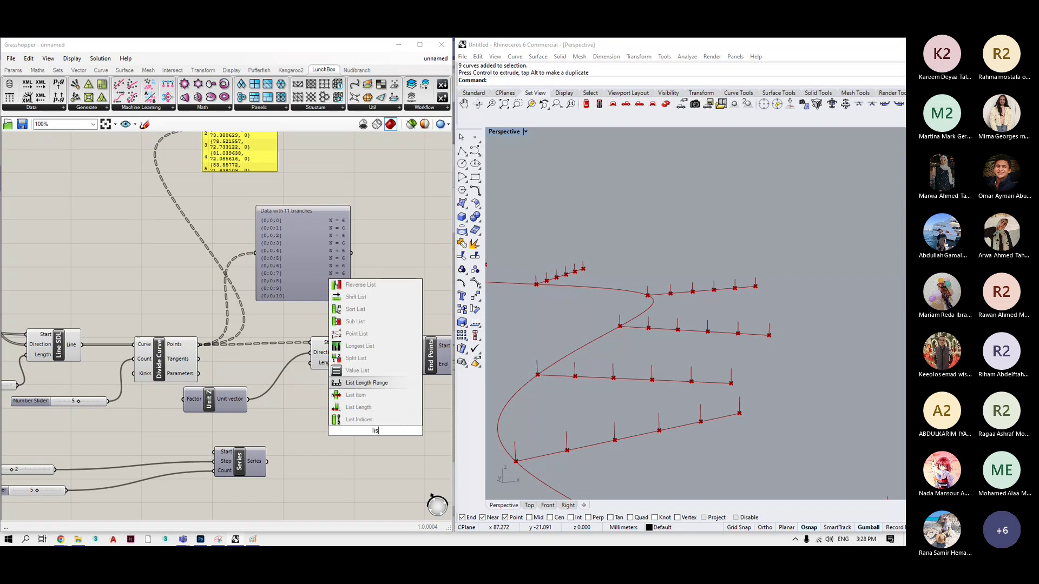
pyautogui.press('Down')
pyautogui.press('Return')
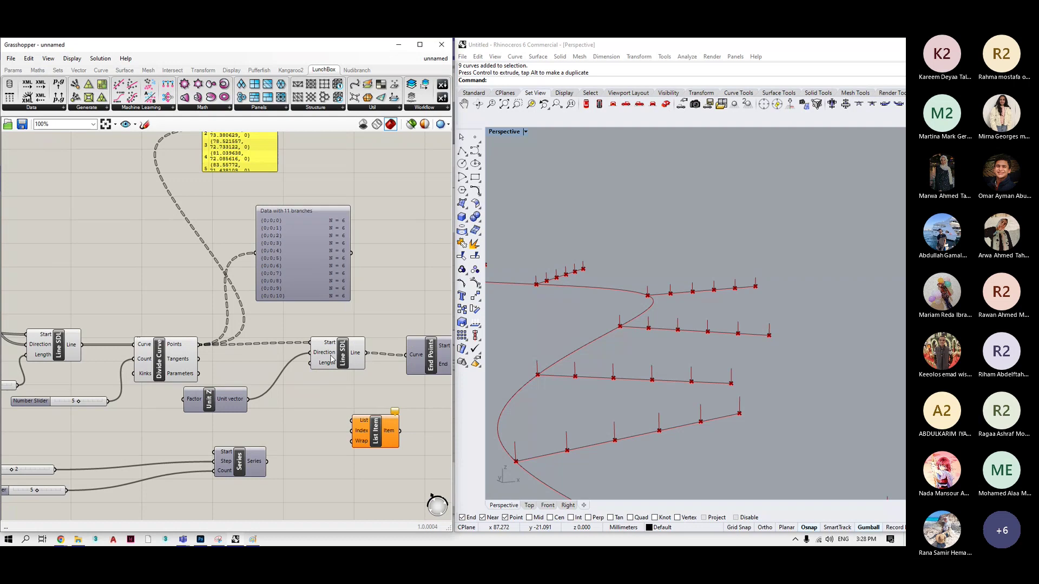
pyautogui.moveTo(201, 344); pyautogui.dragTo(367, 430)
# Feed the List Item's Index from a number slider set to 2 and highlight the picked points in the viewport.
pyautogui.doubleClick(341, 444)
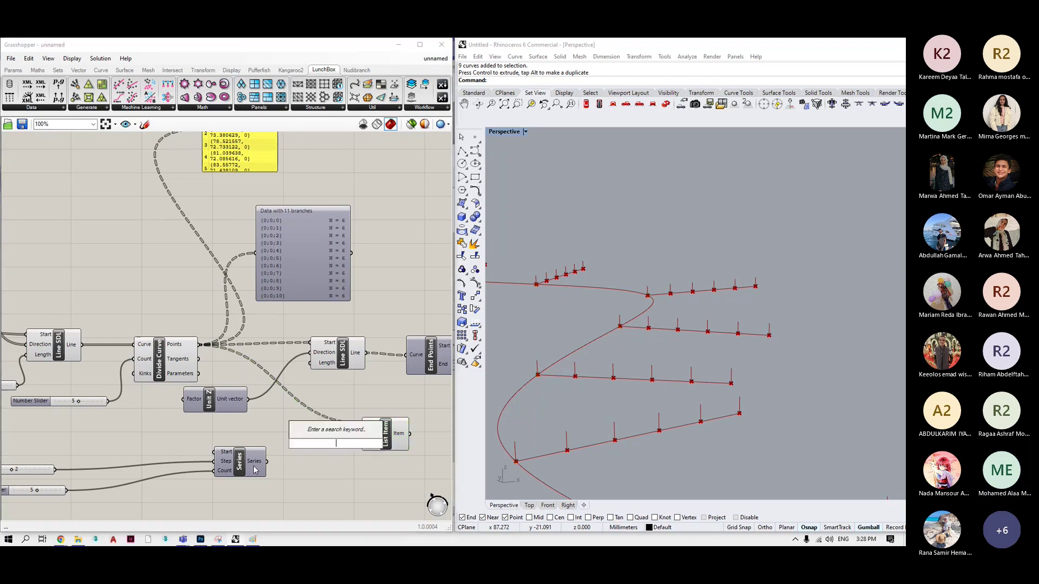
pyautogui.write('5')
pyautogui.press('Return')
pyautogui.moveTo(342, 444); pyautogui.dragTo(300, 445)
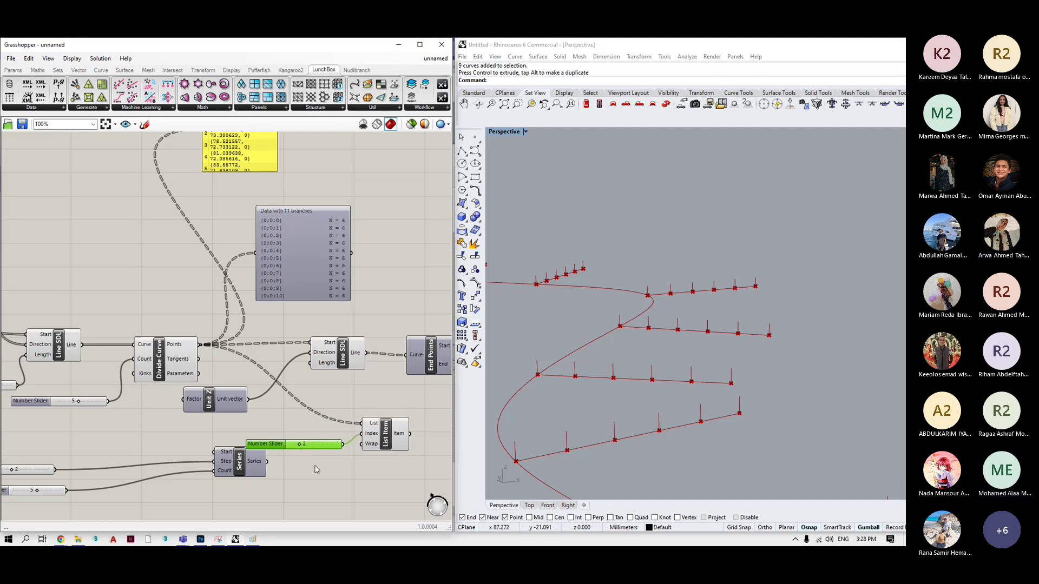
pyautogui.click(388, 448)
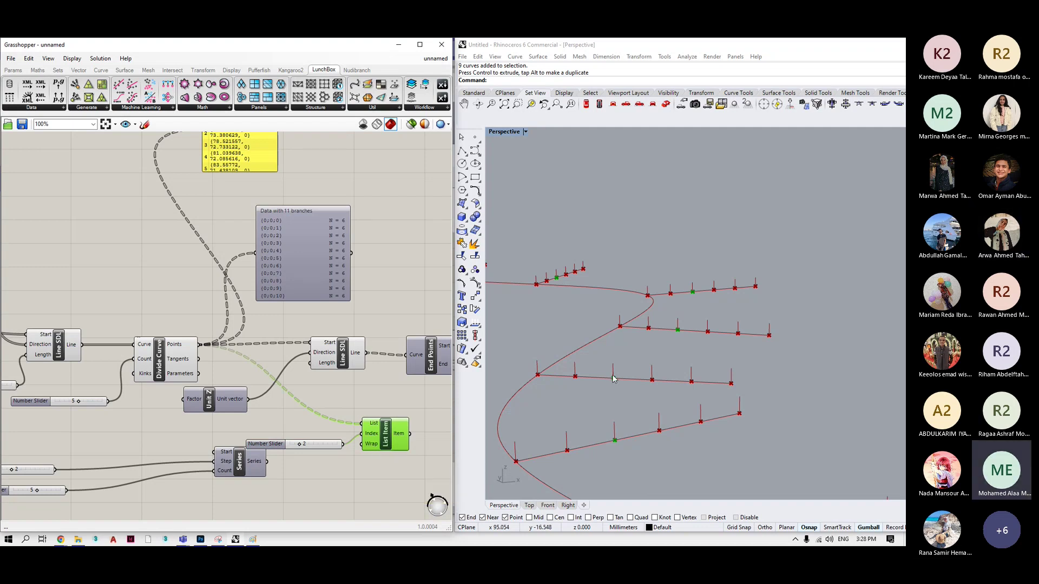
# Try a higher index on the slider and delete the List Item together with its slider.
pyautogui.moveTo(299, 445); pyautogui.dragTo(314, 445)
pyautogui.moveTo(419, 412); pyautogui.dragTo(277, 479)
pyautogui.press('Delete')
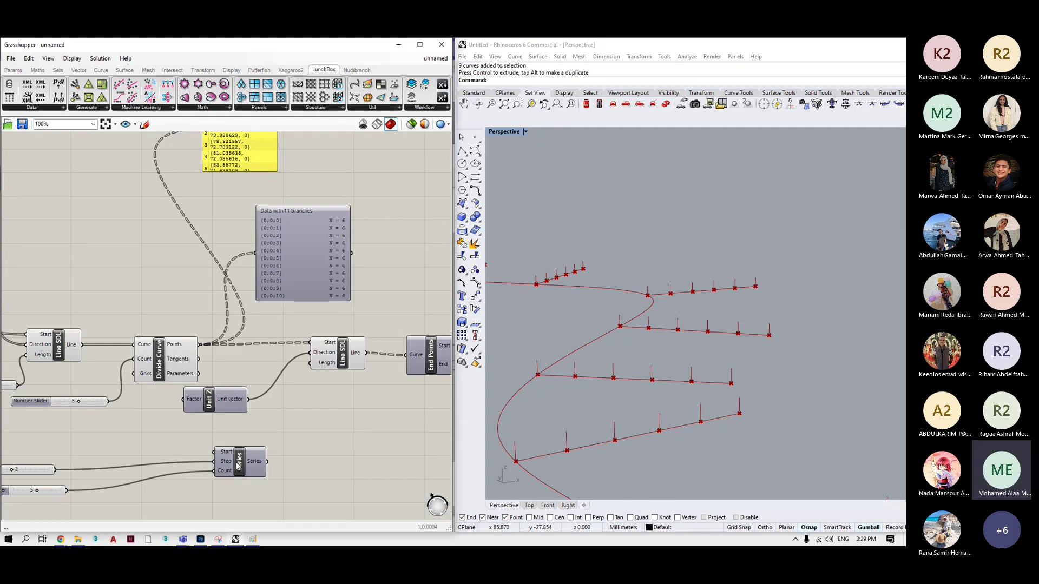
# Add a Panel beside the Series component and connect it to the Series output.
pyautogui.moveTo(239, 465); pyautogui.dragTo(237, 476)
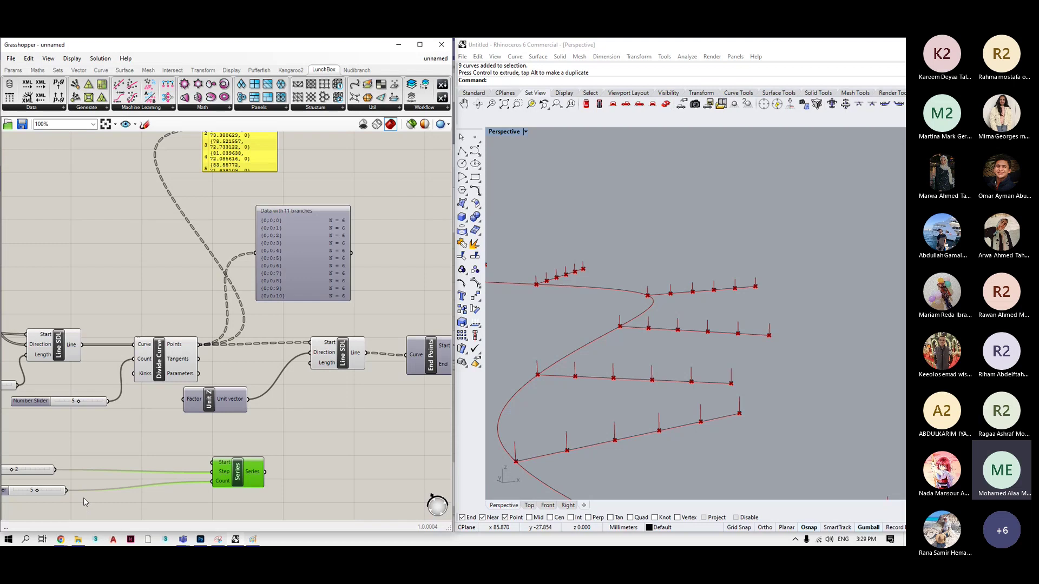
pyautogui.scroll(-1, 268, 444)
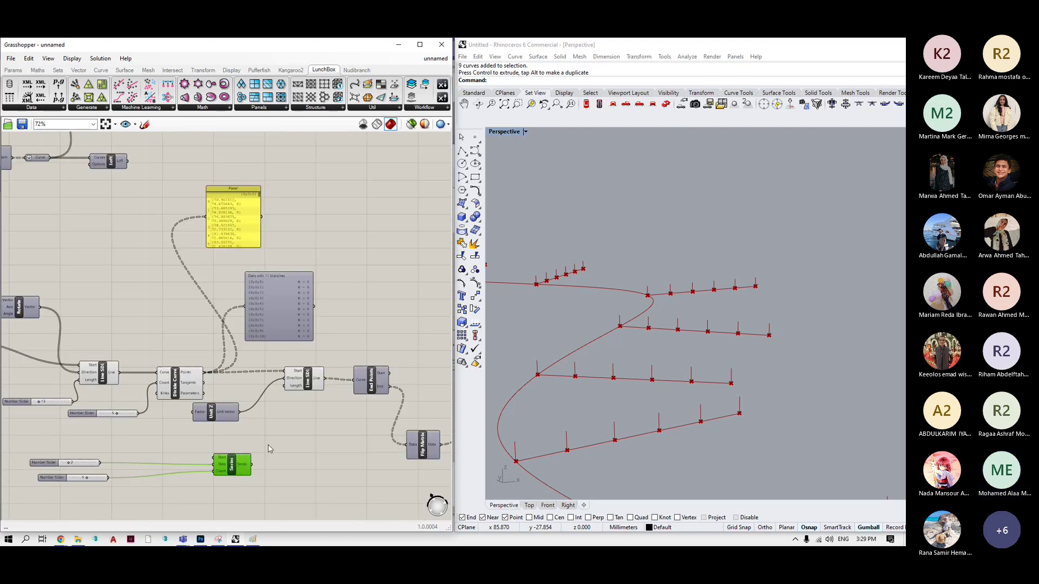
pyautogui.scroll(2, 268, 444)
pyautogui.doubleClick(286, 472)
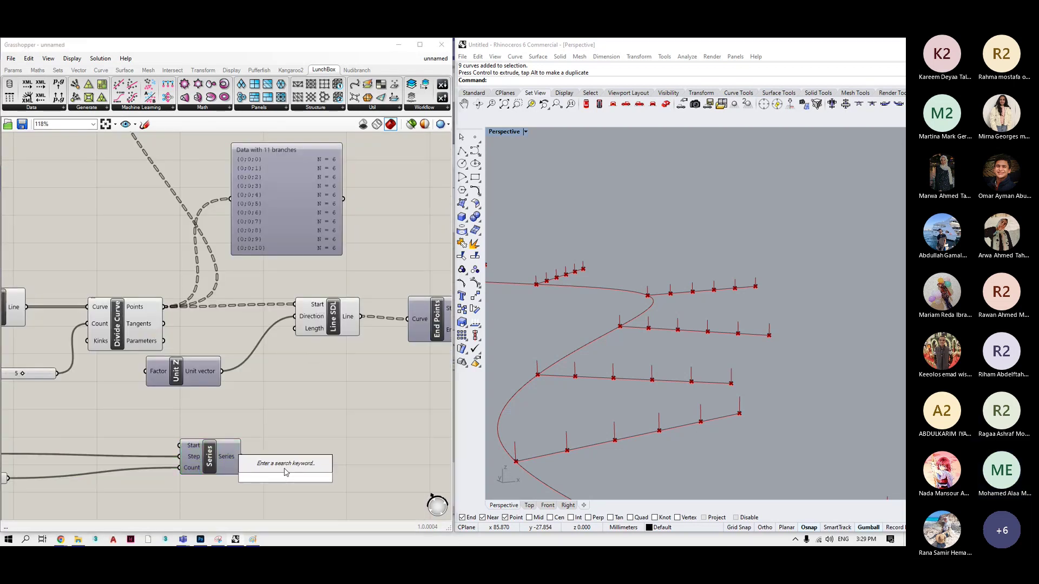
pyautogui.write('panel')
pyautogui.press('Return')
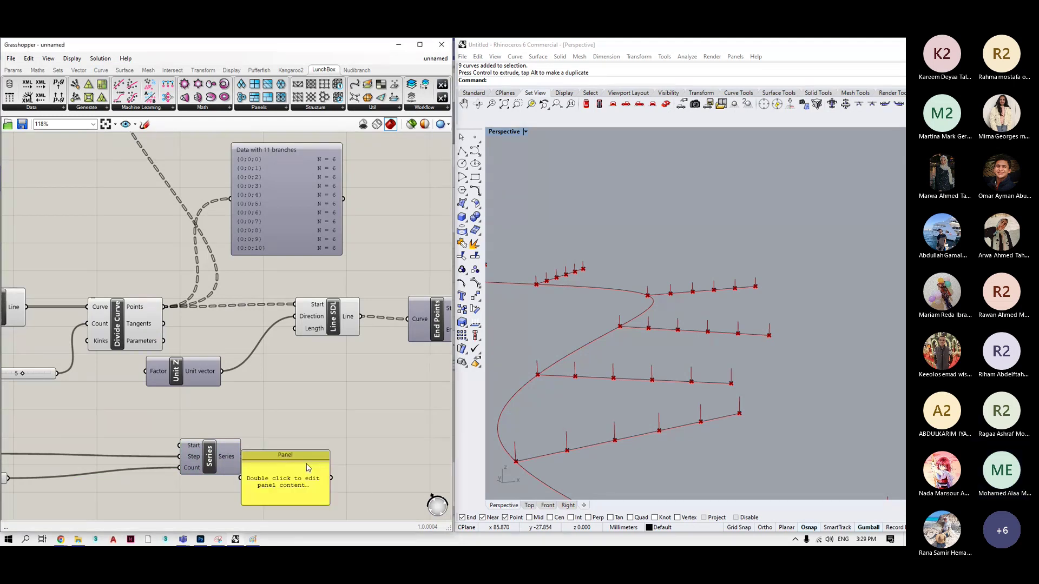
pyautogui.moveTo(308, 468); pyautogui.dragTo(374, 475)
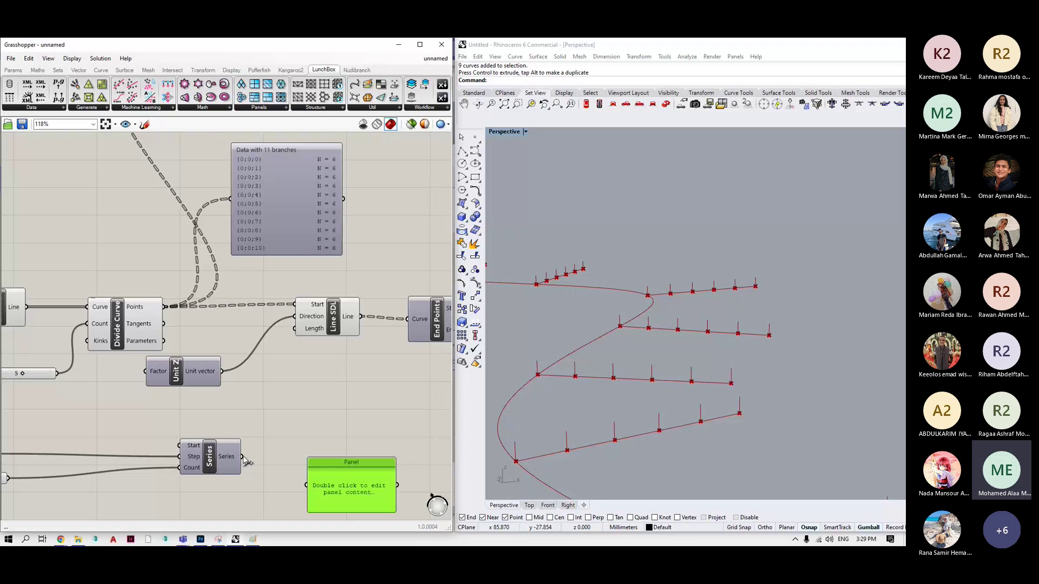
pyautogui.moveTo(245, 461); pyautogui.dragTo(306, 485)
# Read the Series values in the Panel and delete the Panel.
pyautogui.scroll(-3, 379, 471)
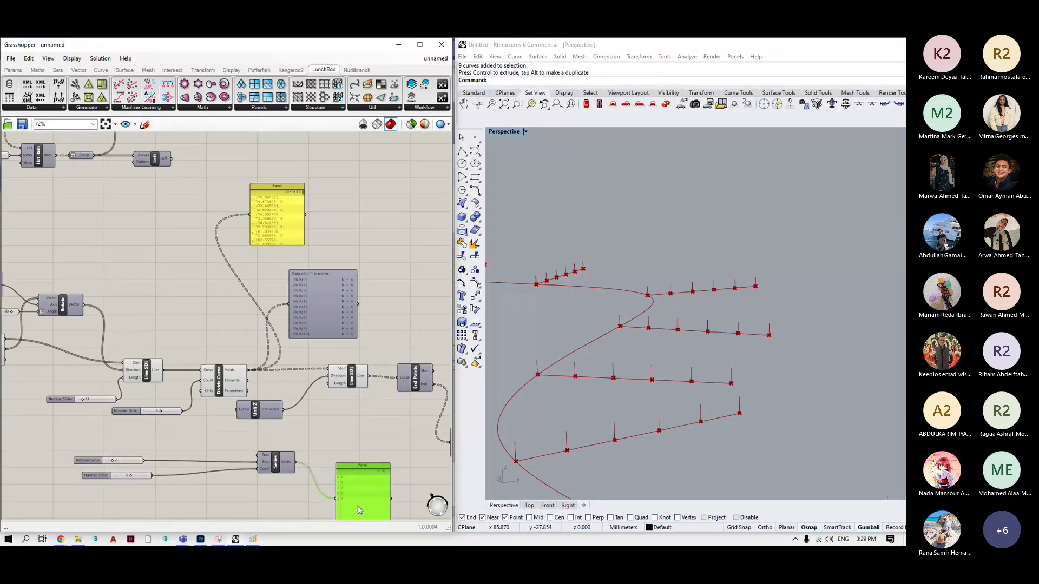
pyautogui.scroll(3, 359, 510)
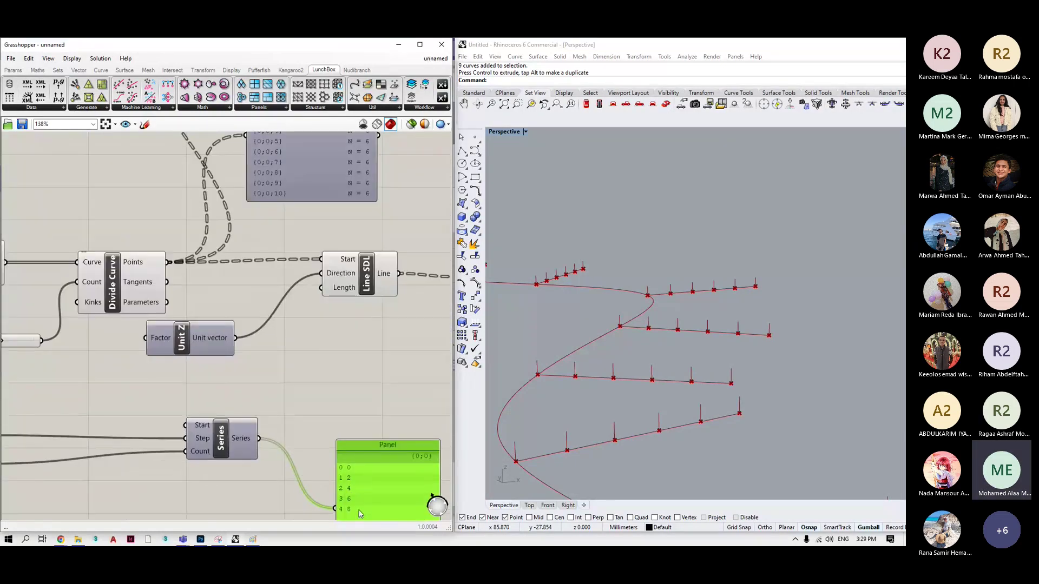
pyautogui.moveTo(377, 445); pyautogui.dragTo(365, 433)
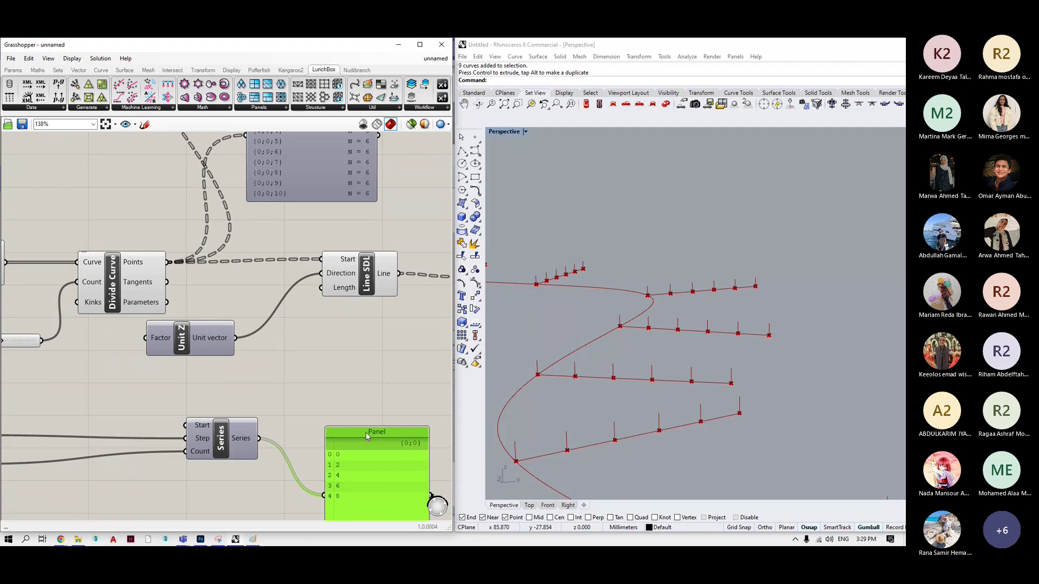
pyautogui.press('Delete')
# Add a List Item again and connect the second Divide Curve's Points to its List input, leaving the Index unconnected.
pyautogui.doubleClick(325, 404)
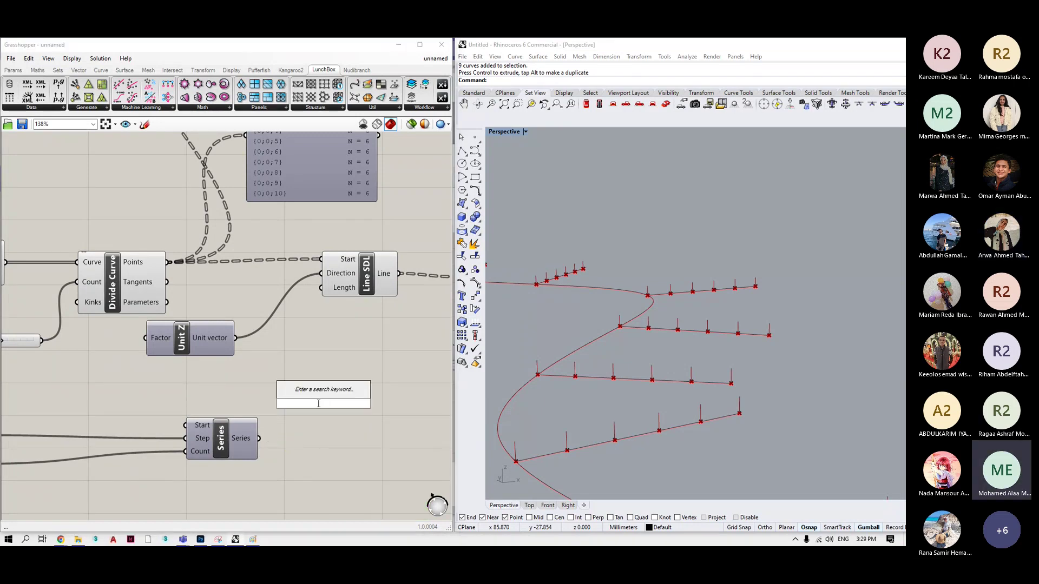
pyautogui.write('list')
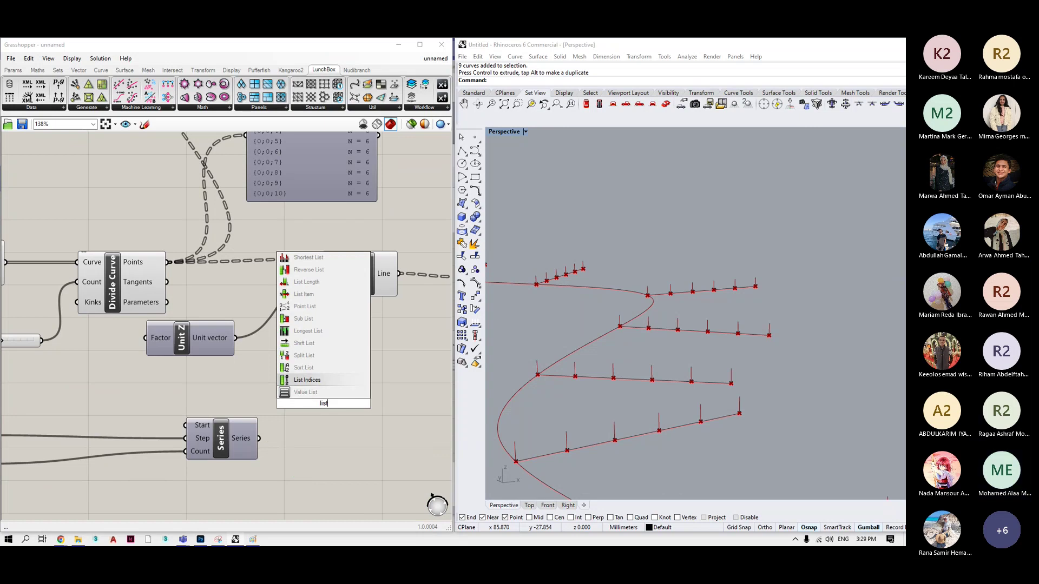
pyautogui.press('Up')
pyautogui.press('Up')
pyautogui.press('Up')
pyautogui.press('Up')
pyautogui.press('Up')
pyautogui.press('Up')
pyautogui.press('Up')
pyautogui.press('Up')
pyautogui.press('Return')
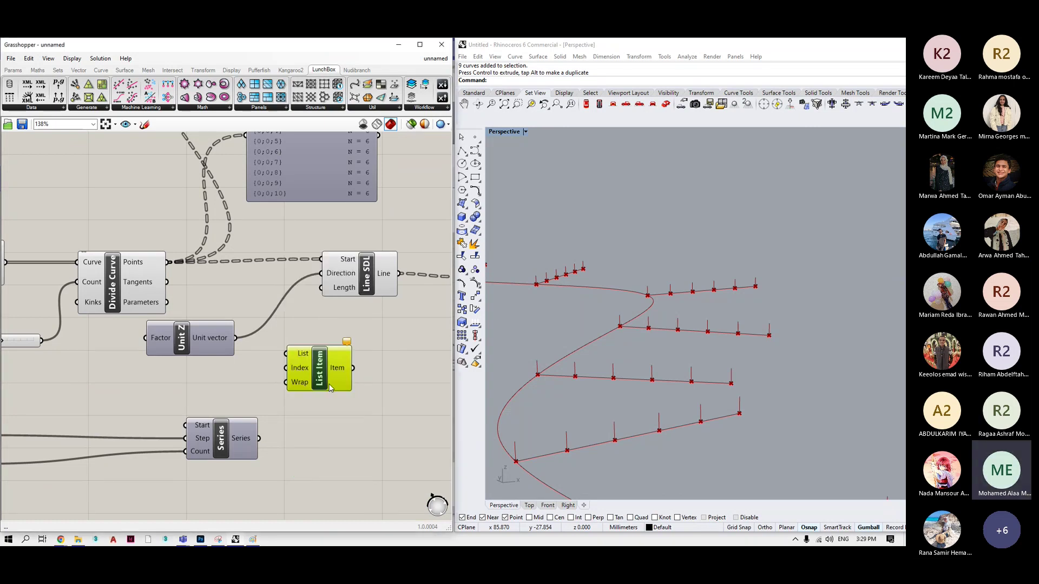
pyautogui.moveTo(168, 262); pyautogui.dragTo(342, 383)
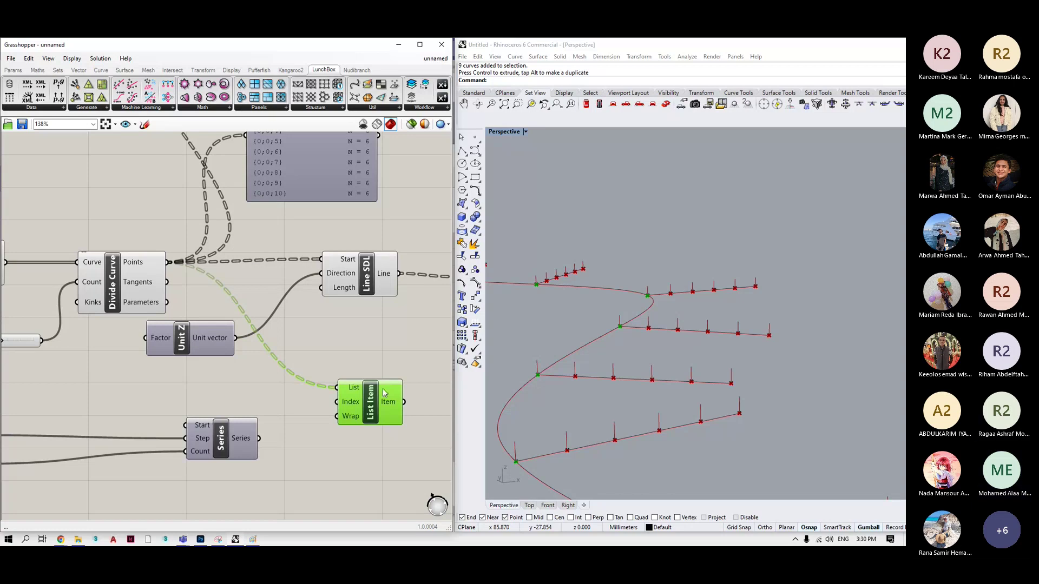
pyautogui.moveTo(385, 392); pyautogui.dragTo(400, 410)
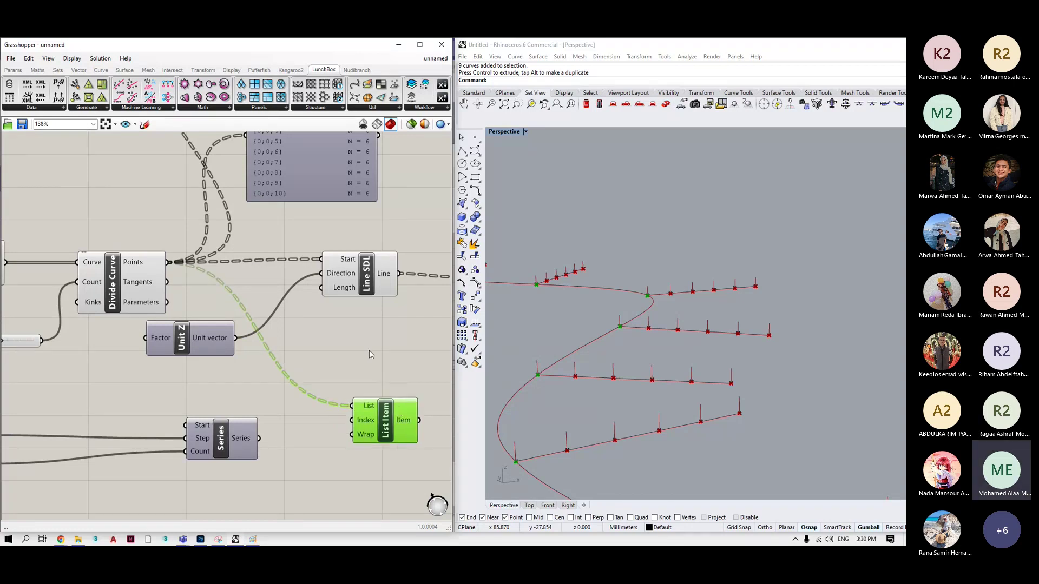
# Examine the List Item's description and delete the component.
pyautogui.scroll(-2, 371, 354)
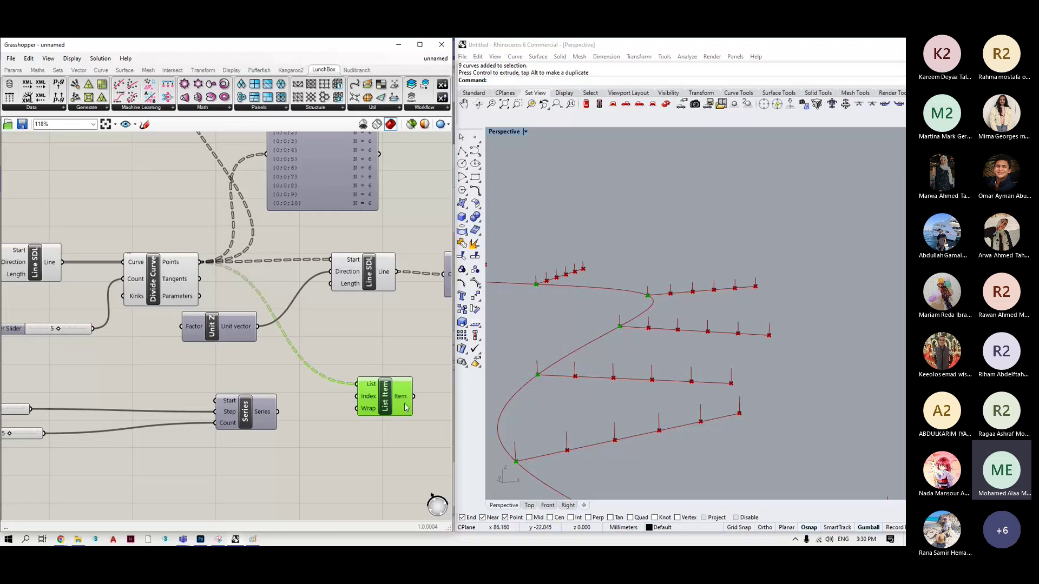
pyautogui.moveTo(401, 400)
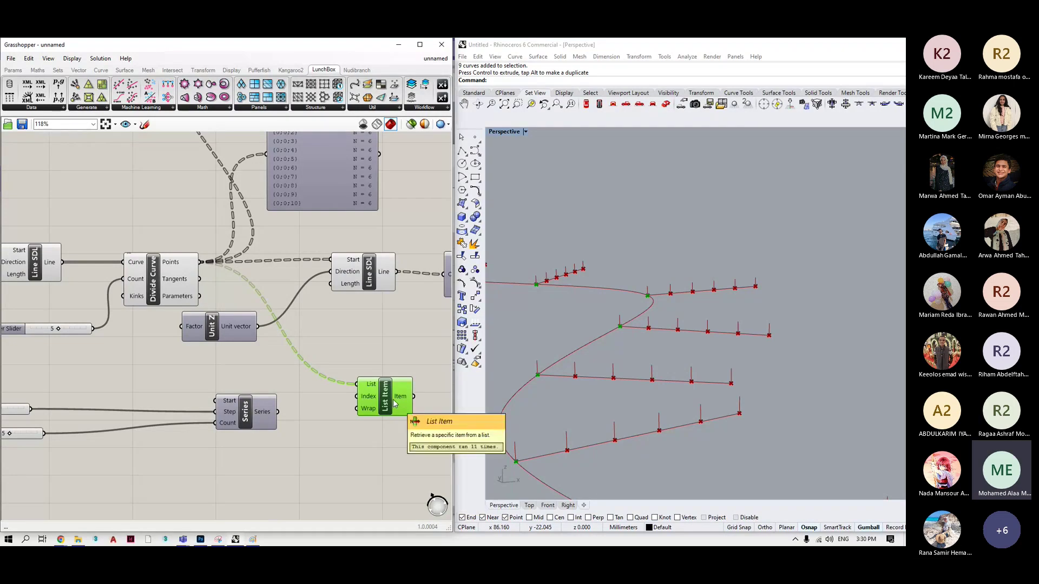
pyautogui.press('Delete')
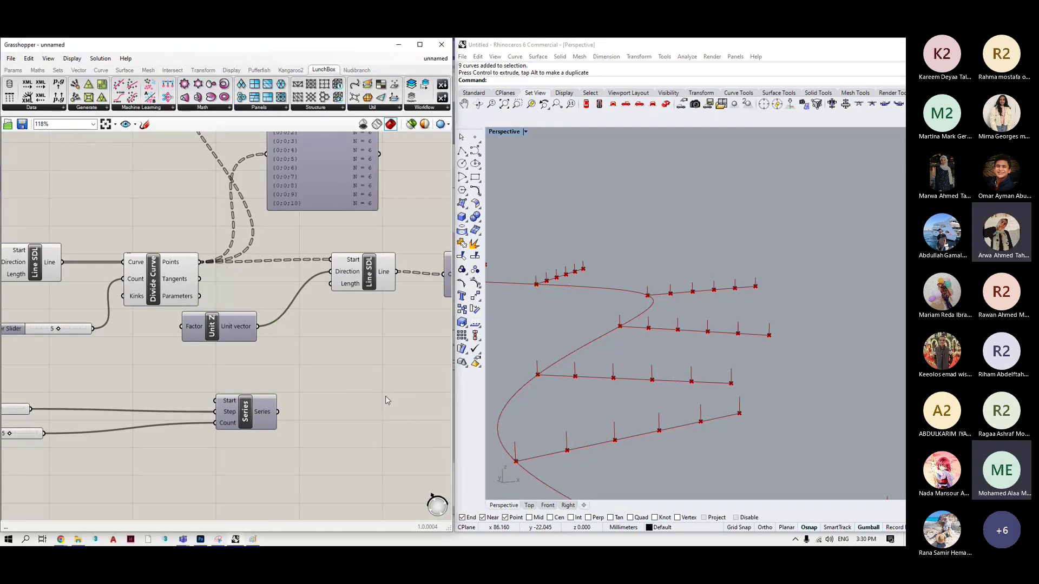
# Reconnect the Series output to the second Line SDL's Length input and view the stepped vertical lines from above.
pyautogui.moveTo(278, 412); pyautogui.dragTo(331, 284)
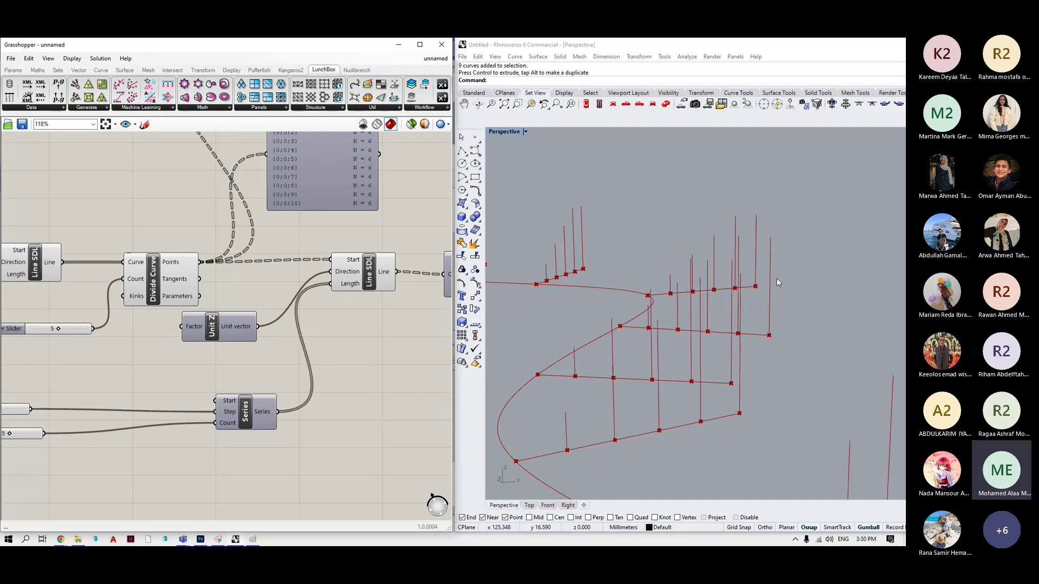
pyautogui.moveTo(757, 288); pyautogui.dragTo(759, 415, button='right')
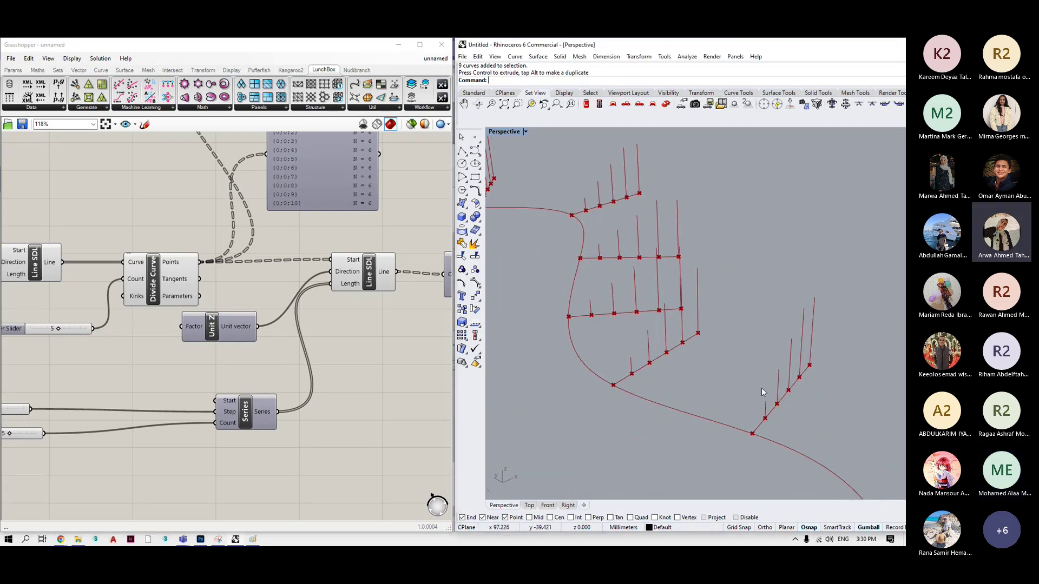
pyautogui.scroll(-3, 327, 365)
pyautogui.scroll(3, 355, 339)
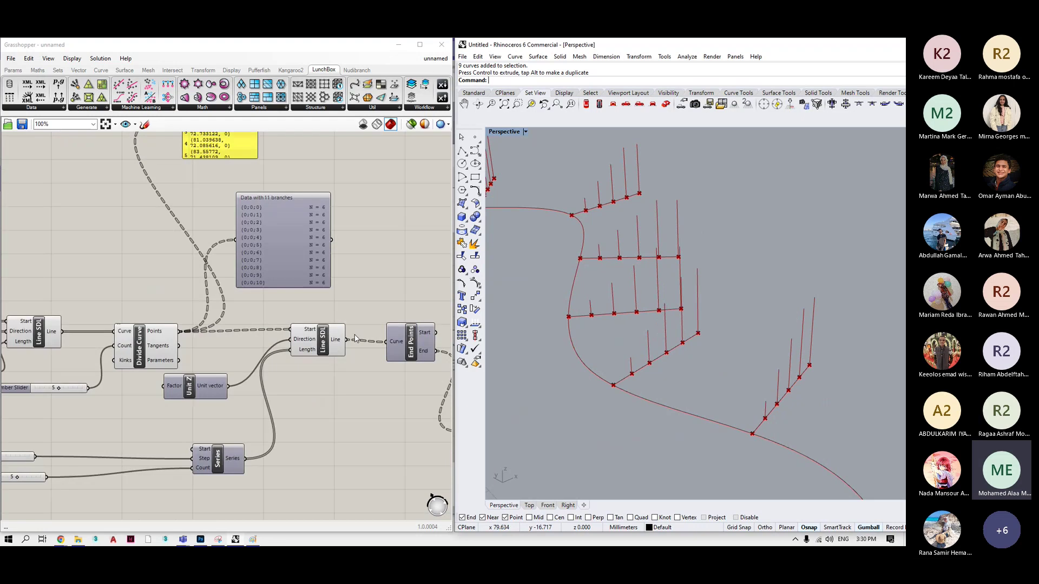
pyautogui.scroll(-2, 354, 339)
pyautogui.scroll(4, 346, 339)
# Rewire the Param Viewer to the second Line SDL's Line output to inspect its branches.
pyautogui.click(334, 340)
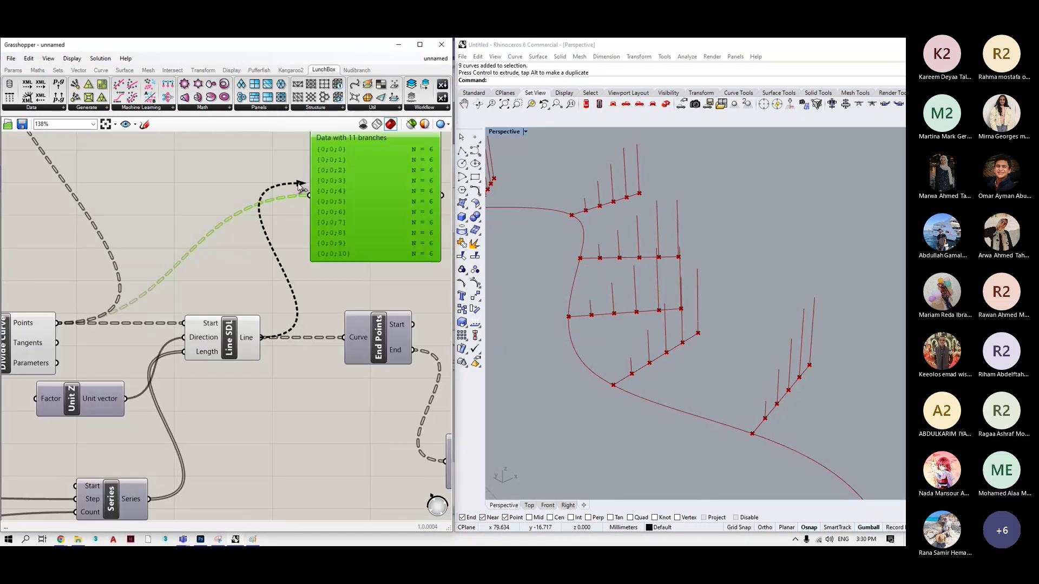
pyautogui.moveTo(300, 187); pyautogui.dragTo(309, 195)
pyautogui.moveTo(318, 197); pyautogui.dragTo(234, 229, button='right')
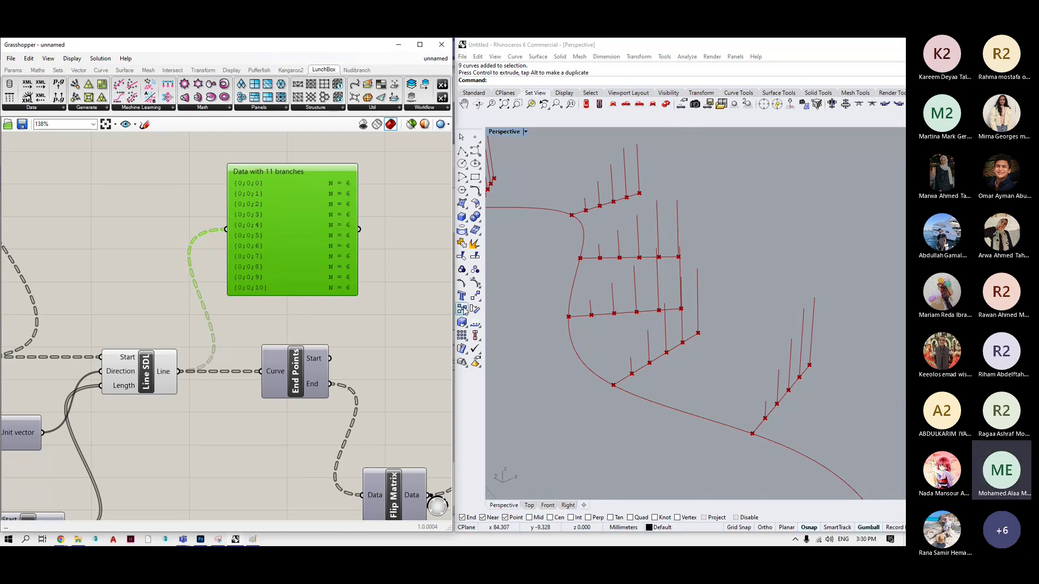
# Connect the Param Viewer to the End output of End Points and turn on the End Points preview.
pyautogui.moveTo(333, 272); pyautogui.dragTo(452, 275)
pyautogui.moveTo(321, 384); pyautogui.dragTo(356, 253)
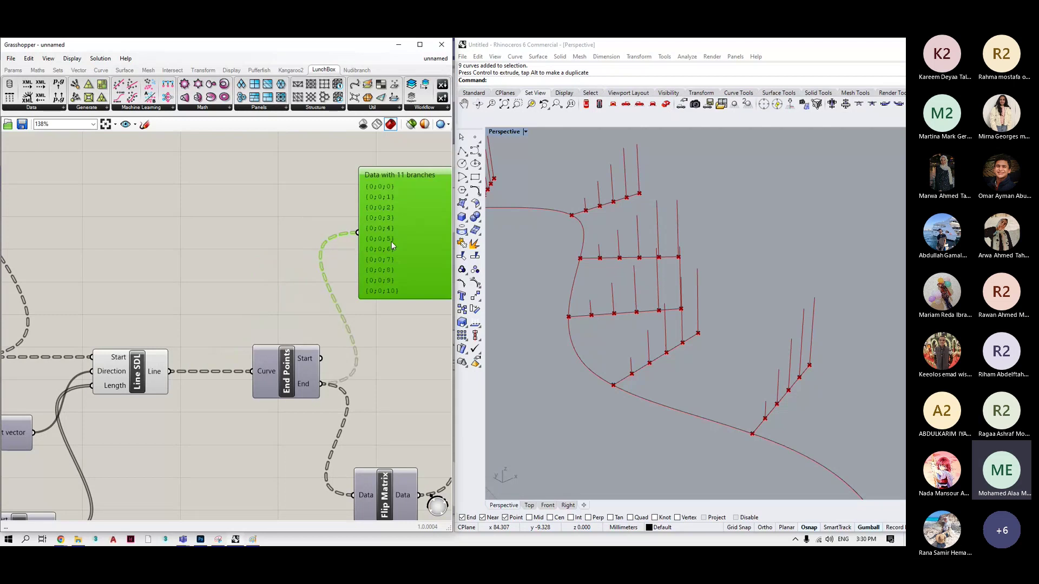
pyautogui.click(307, 382)
pyautogui.middleClick(307, 381)
pyautogui.click(324, 364)
pyautogui.click(274, 287)
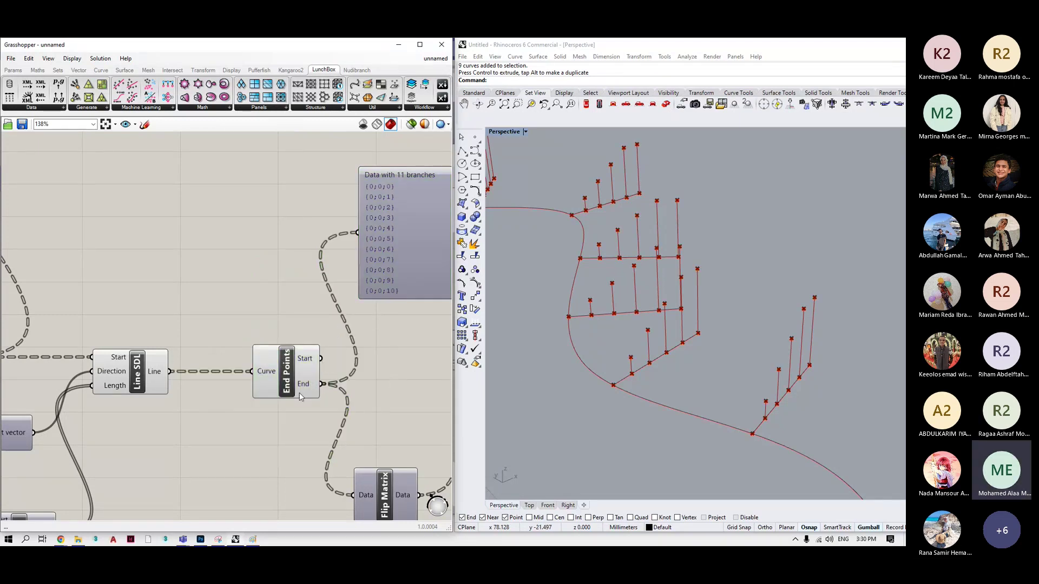
# Turn off the preview of both Line SDLs and the second Divide Curve, leaving the End Points displayed.
pyautogui.click(302, 396)
pyautogui.scroll(-5, 301, 396)
pyautogui.moveTo(299, 331); pyautogui.dragTo(89, 476)
pyautogui.middleClick(155, 376)
pyautogui.click(183, 358)
pyautogui.click(288, 316)
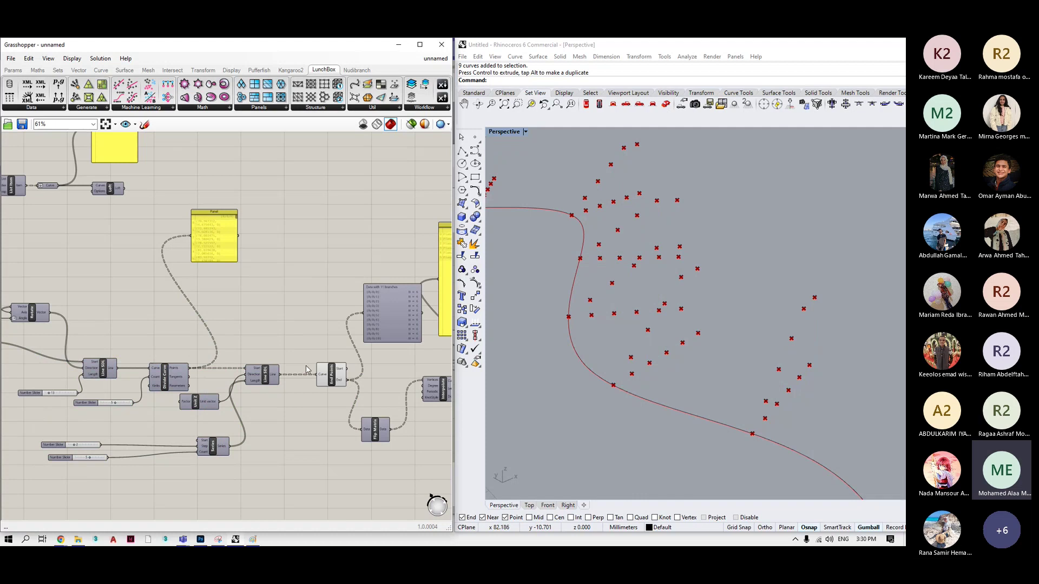
# Add a Point parameter beside End Points and connect the End output to it.
pyautogui.click(331, 373)
pyautogui.scroll(3, 411, 425)
pyautogui.click(342, 367)
pyautogui.doubleClick(341, 367)
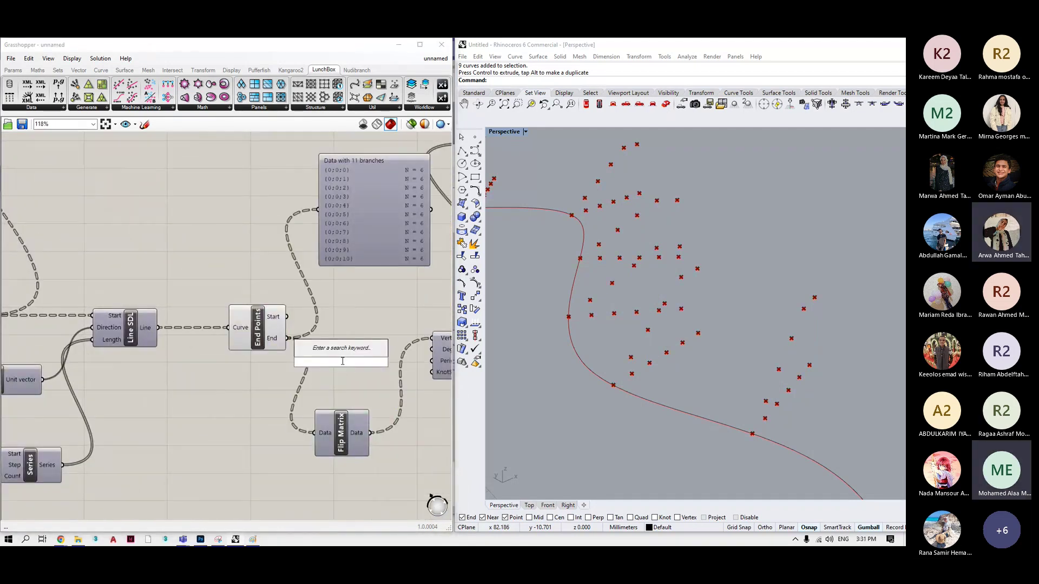
pyautogui.write('poi')
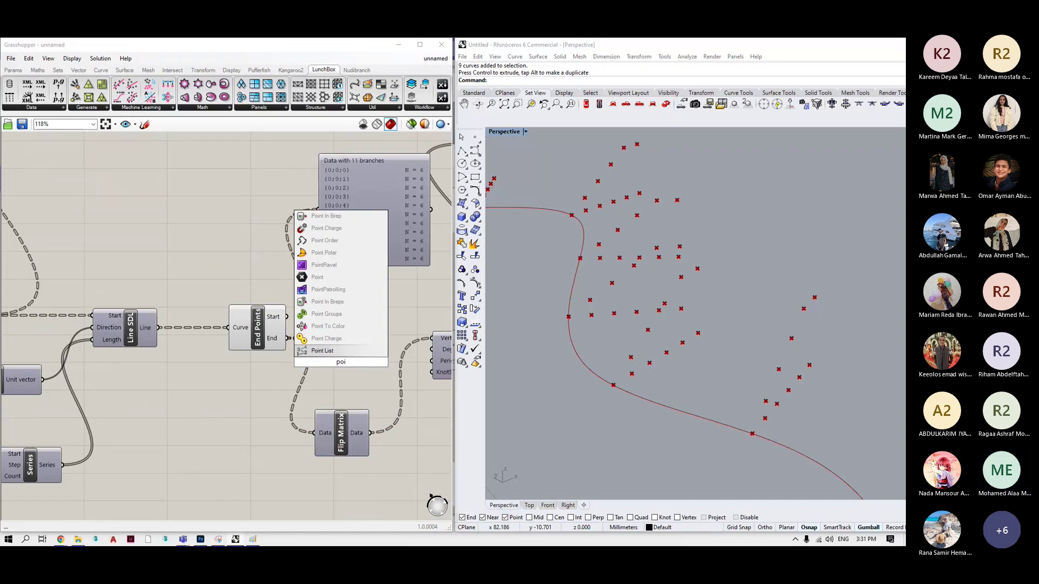
pyautogui.press('BackSpace')
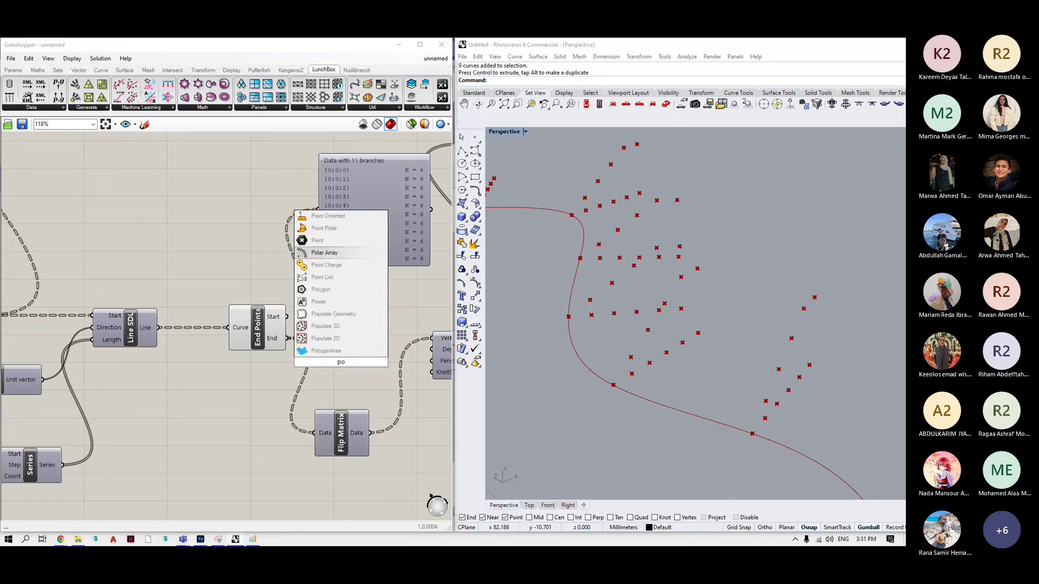
pyautogui.click(317, 240)
pyautogui.moveTo(287, 338); pyautogui.dragTo(324, 362)
pyautogui.click(340, 363)
# Turn off the End Points preview and rewire the Param Viewer to the Point parameter's output.
pyautogui.middleClick(250, 325)
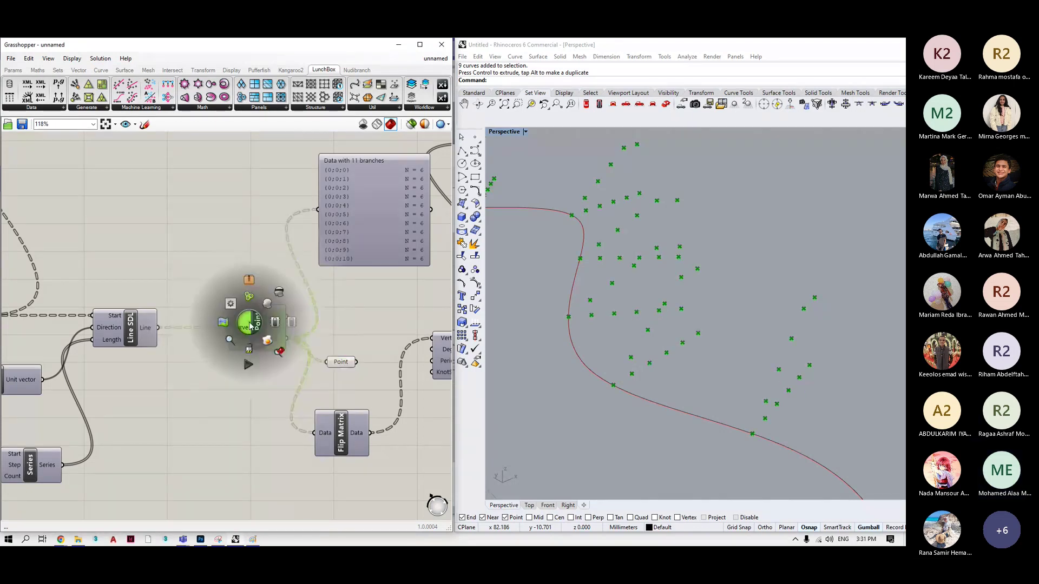
pyautogui.click(280, 298)
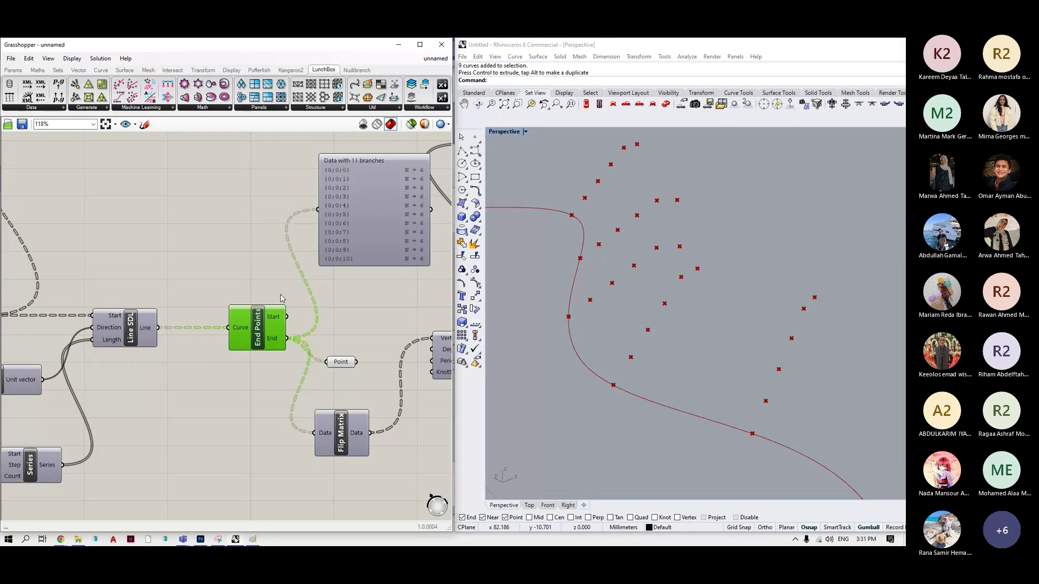
pyautogui.click(340, 362)
pyautogui.moveTo(638, 325); pyautogui.dragTo(694, 340, button='right')
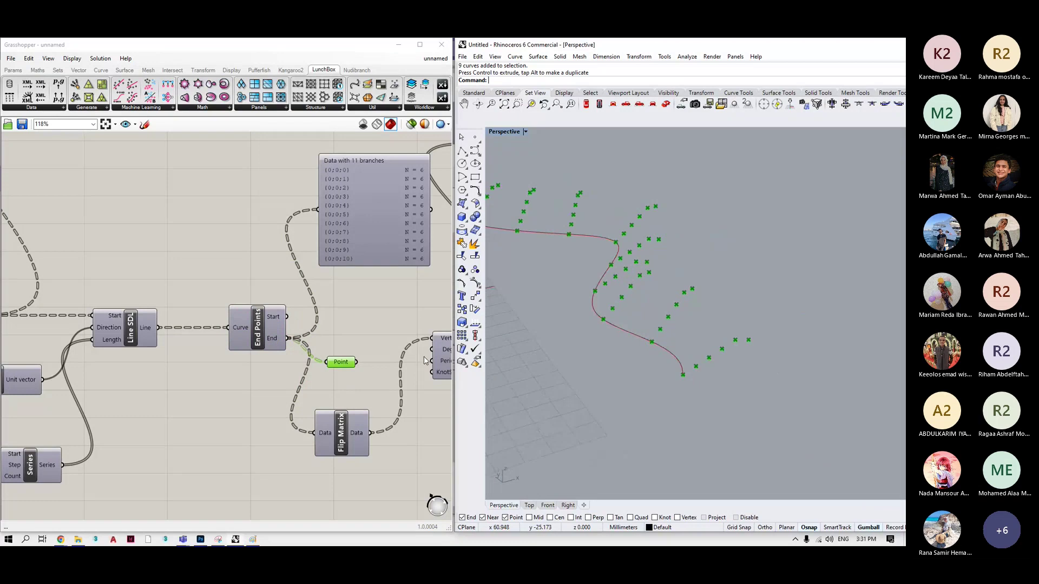
pyautogui.moveTo(357, 363); pyautogui.dragTo(325, 215)
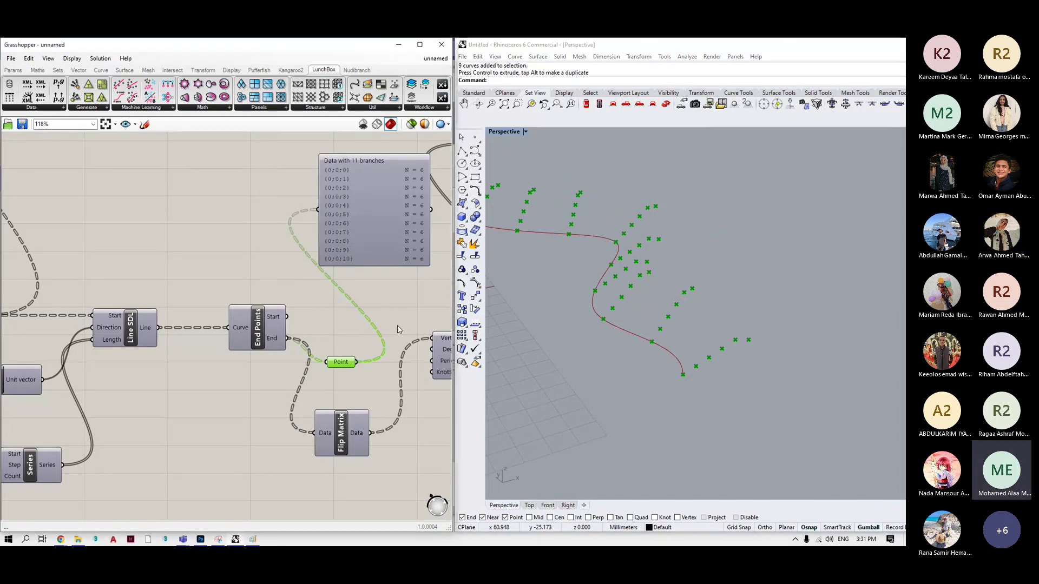
# Toggle the End Points preview on and off to compare the point sets, and examine the Point parameter's branches in the Param Viewer.
pyautogui.middleClick(257, 336)
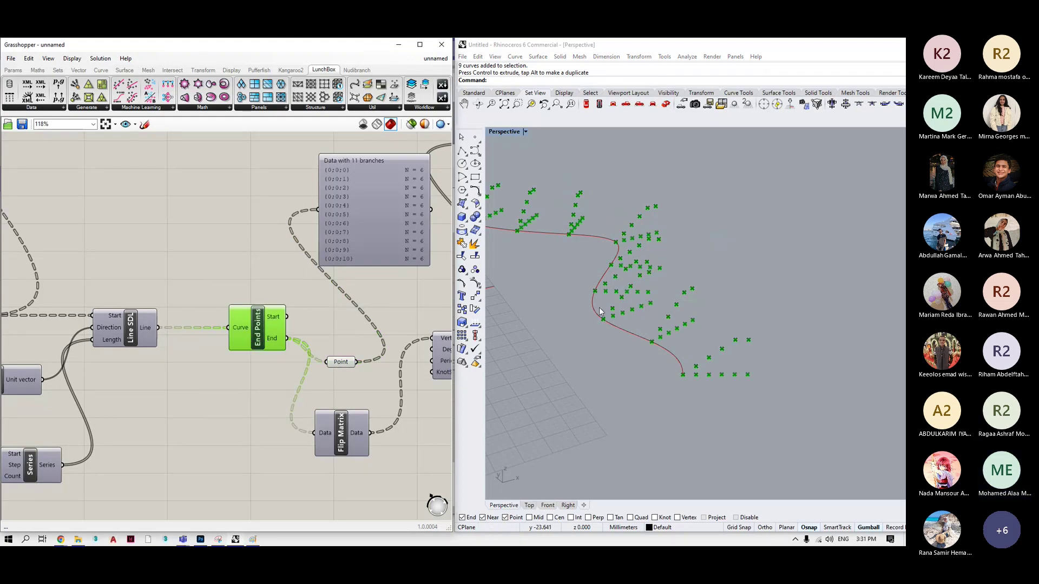
pyautogui.middleClick(260, 336)
pyautogui.click(297, 317)
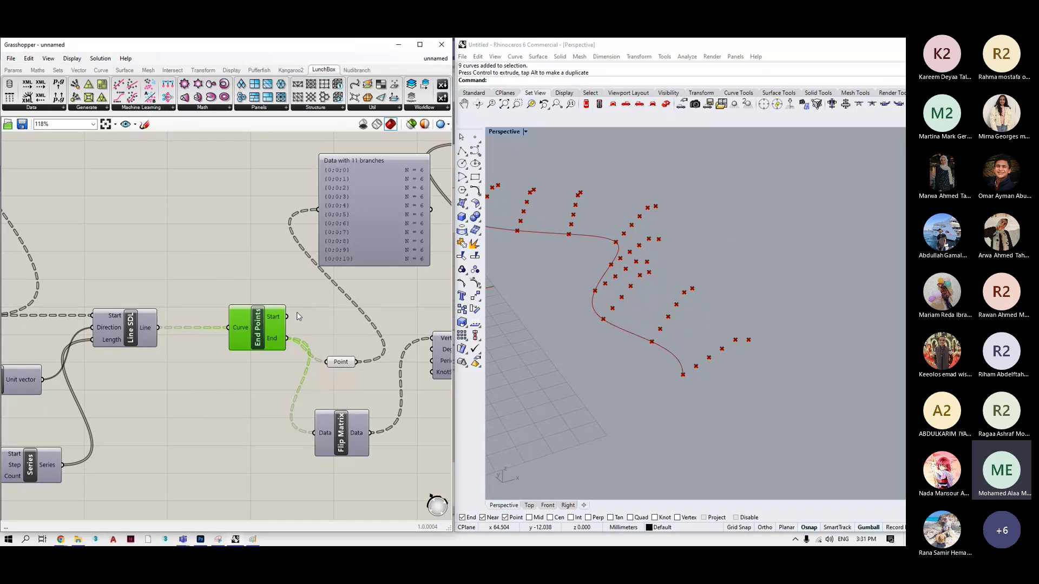
pyautogui.click(341, 362)
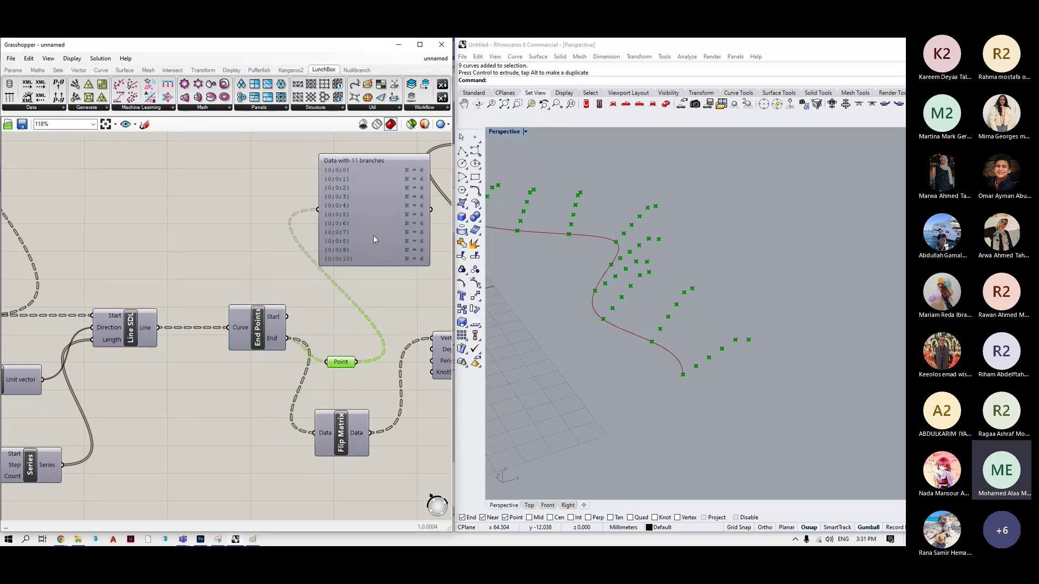
pyautogui.scroll(-2, 374, 236)
pyautogui.scroll(2, 376, 199)
pyautogui.scroll(2, 375, 199)
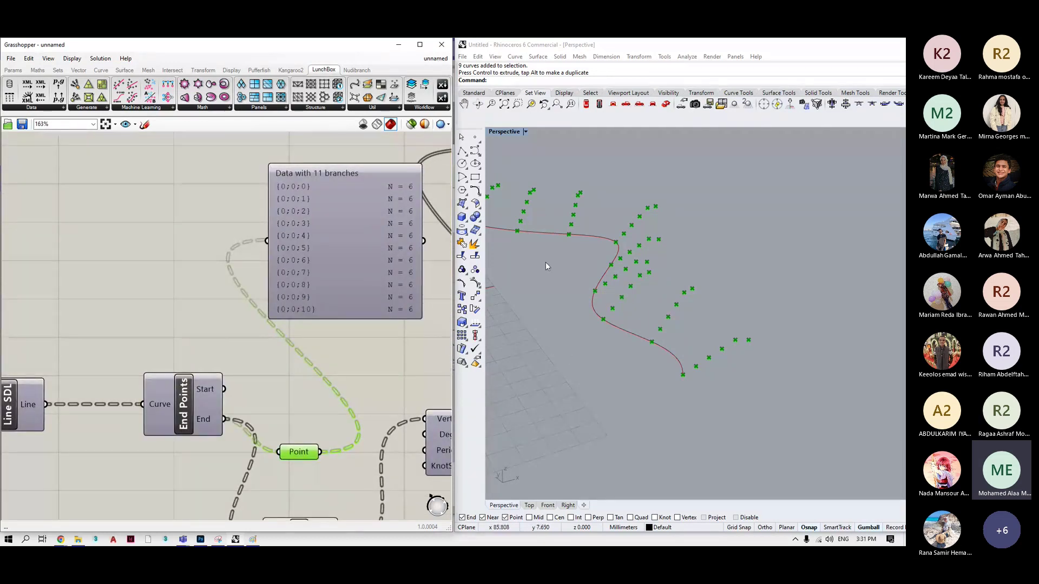
# Replace the Param Viewer with an enlarged Panel connected to the Point parameter to list the point coordinates by branch.
pyautogui.click(372, 287)
pyautogui.press('Delete')
pyautogui.doubleClick(364, 272)
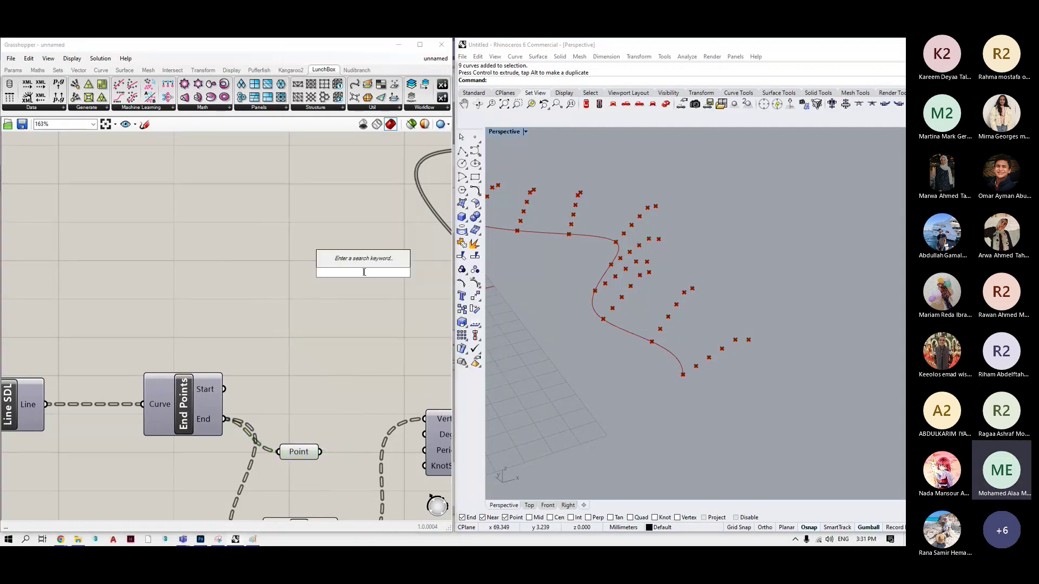
pyautogui.write('div')
pyautogui.press('Return')
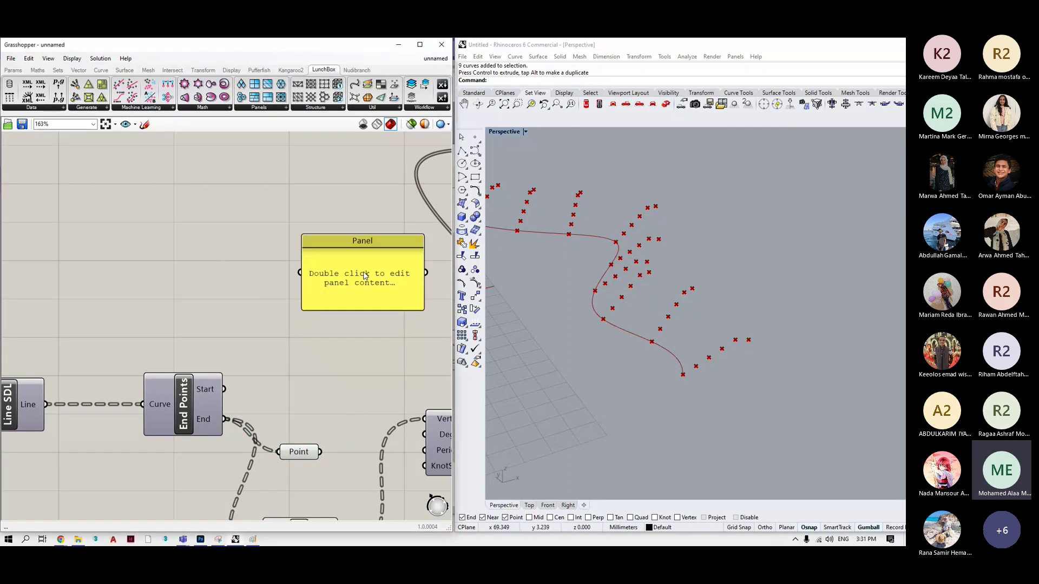
pyautogui.moveTo(320, 452); pyautogui.dragTo(301, 272)
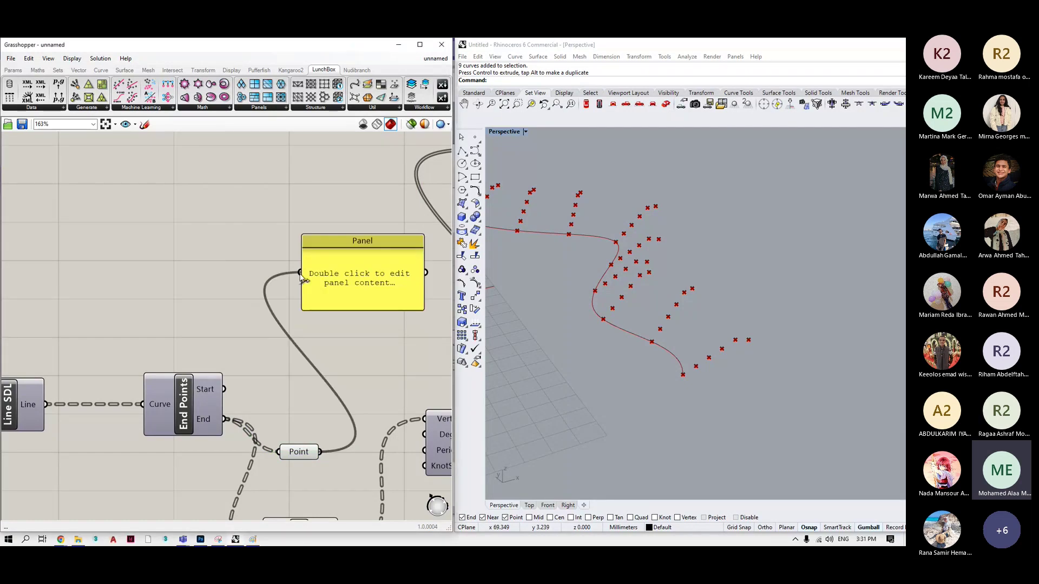
pyautogui.moveTo(362, 310); pyautogui.dragTo(331, 361)
pyautogui.moveTo(351, 82); pyautogui.dragTo(342, 115)
pyautogui.scroll(-4, 323, 320)
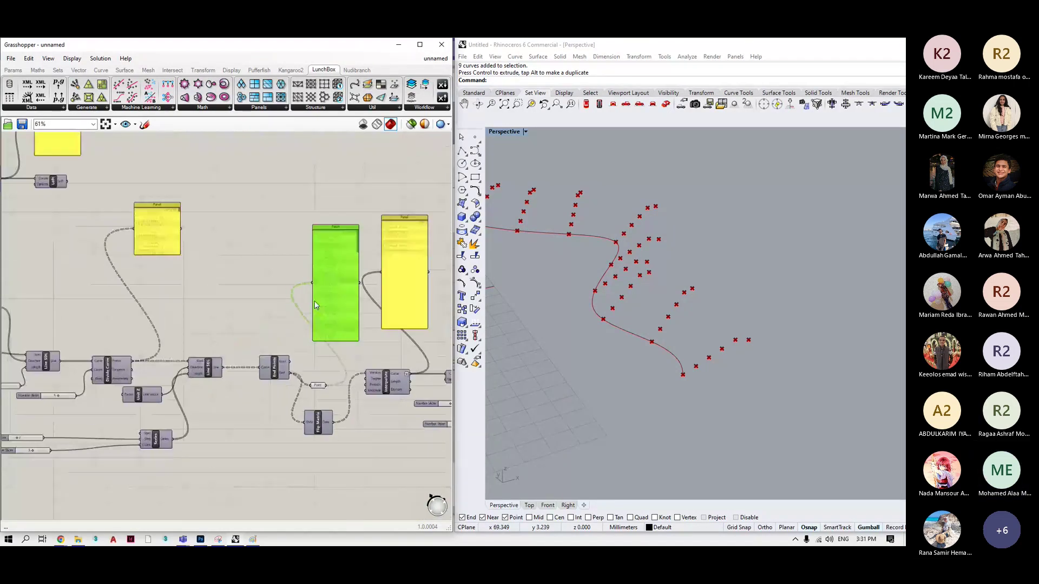
pyautogui.scroll(2, 345, 240)
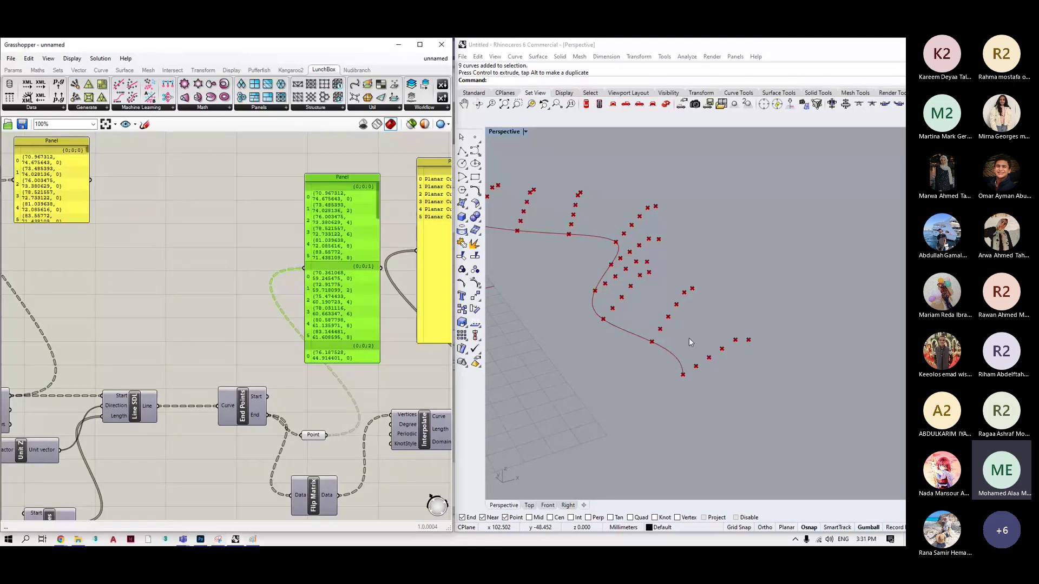
# Add a Point List component next to the Point parameter and connect the points to its Points input.
pyautogui.scroll(5, 319, 425)
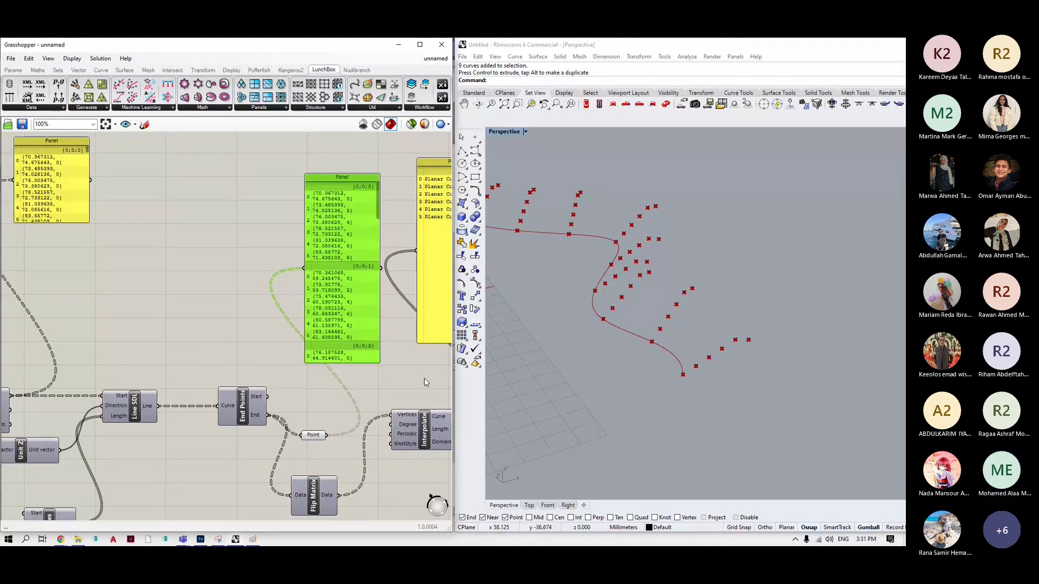
pyautogui.doubleClick(371, 412)
pyautogui.write('point')
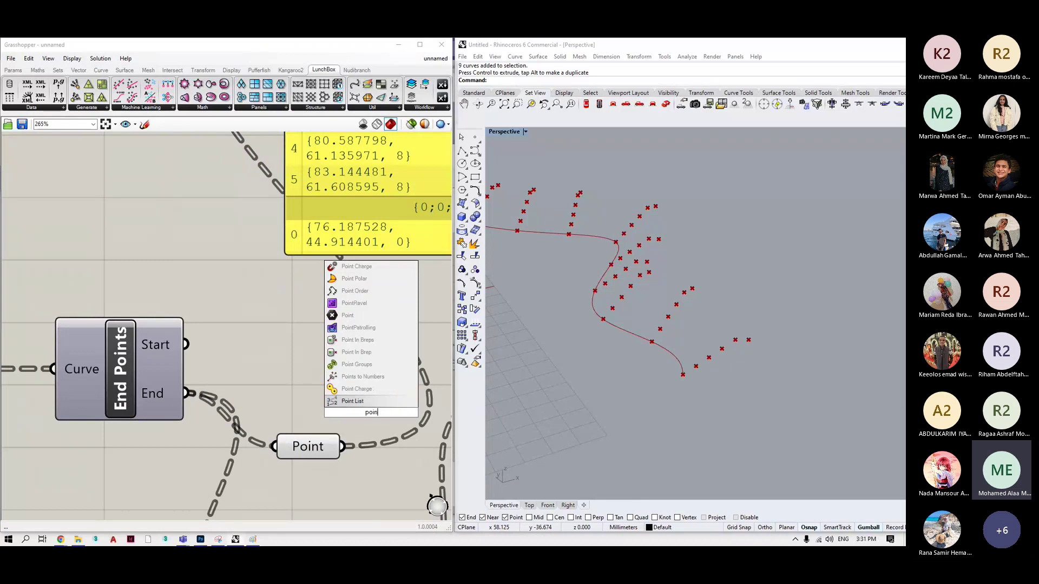
pyautogui.click(352, 389)
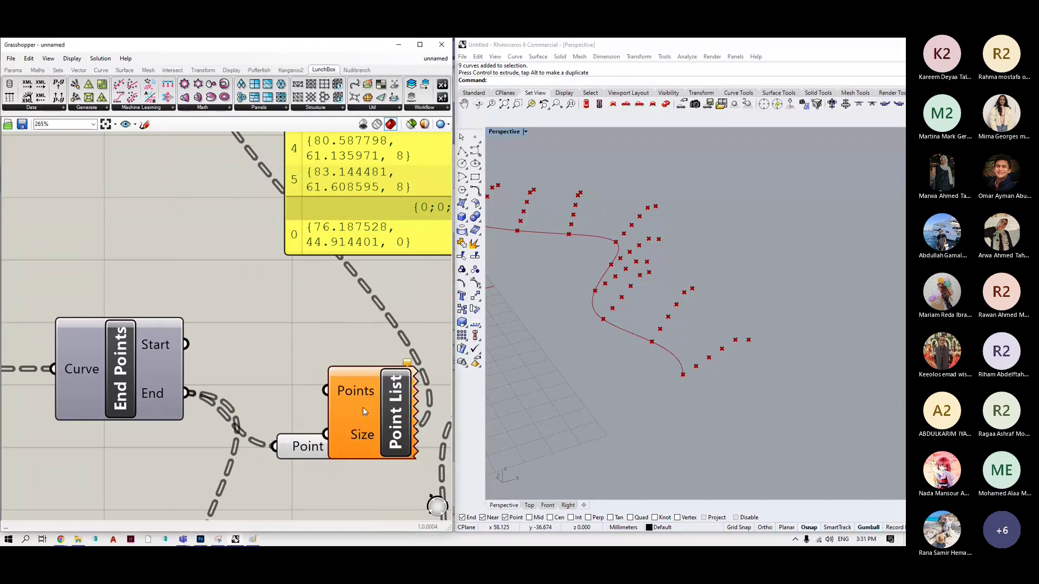
pyautogui.moveTo(362, 407); pyautogui.dragTo(414, 342)
pyautogui.moveTo(342, 446); pyautogui.dragTo(378, 331)
# Add a number slider for the Point List's Size input and set it to 3.
pyautogui.doubleClick(311, 386)
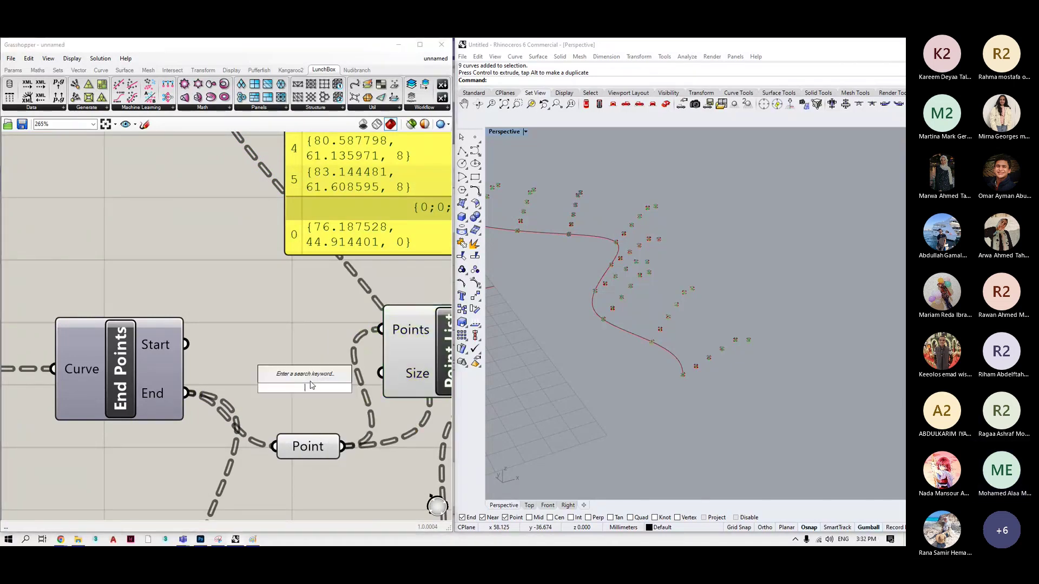
pyautogui.write('10')
pyautogui.press('Return')
pyautogui.moveTo(303, 388); pyautogui.dragTo(141, 267)
pyautogui.moveTo(217, 257); pyautogui.dragTo(401, 380)
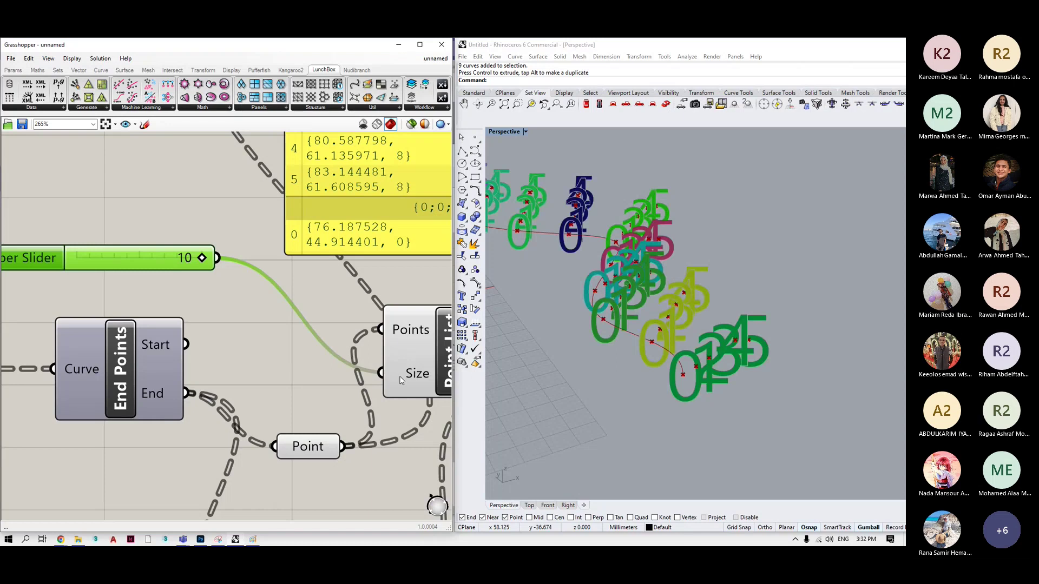
pyautogui.moveTo(202, 258); pyautogui.dragTo(92, 260)
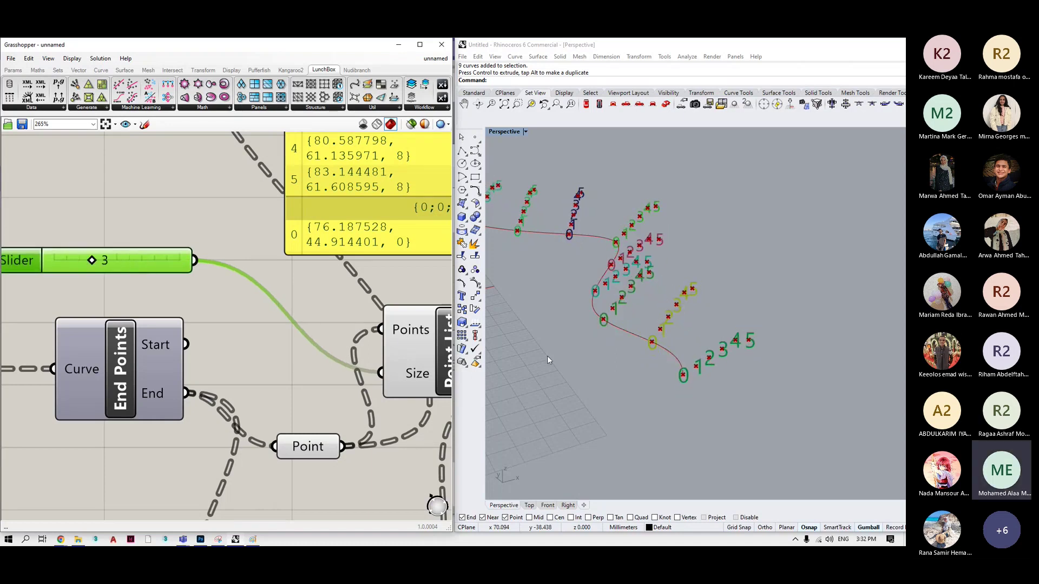
# Examine the numbered points along each vertical in the viewport and the Interpolate component's connections to Flip Matrix and Loft.
pyautogui.moveTo(803, 377); pyautogui.dragTo(791, 382, button='right')
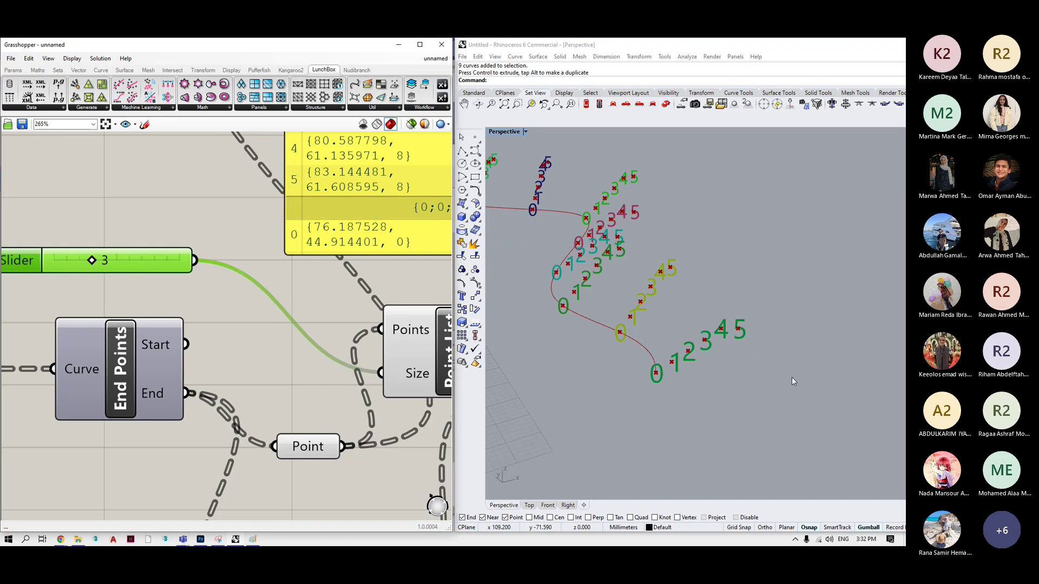
pyautogui.scroll(3, 791, 381)
pyautogui.scroll(-2, 225, 281)
pyautogui.scroll(-2, 254, 292)
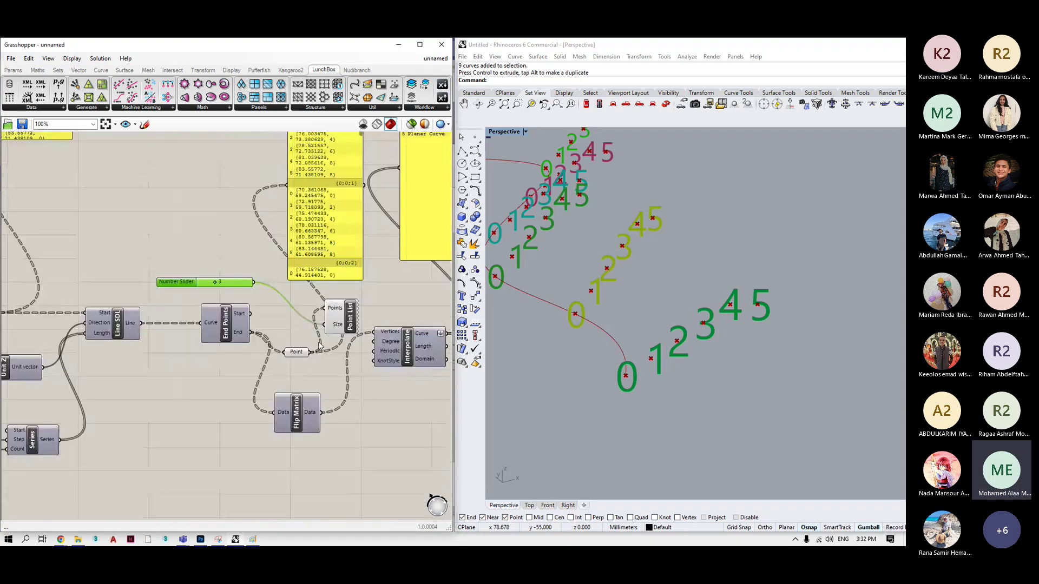
pyautogui.scroll(-3, 320, 327)
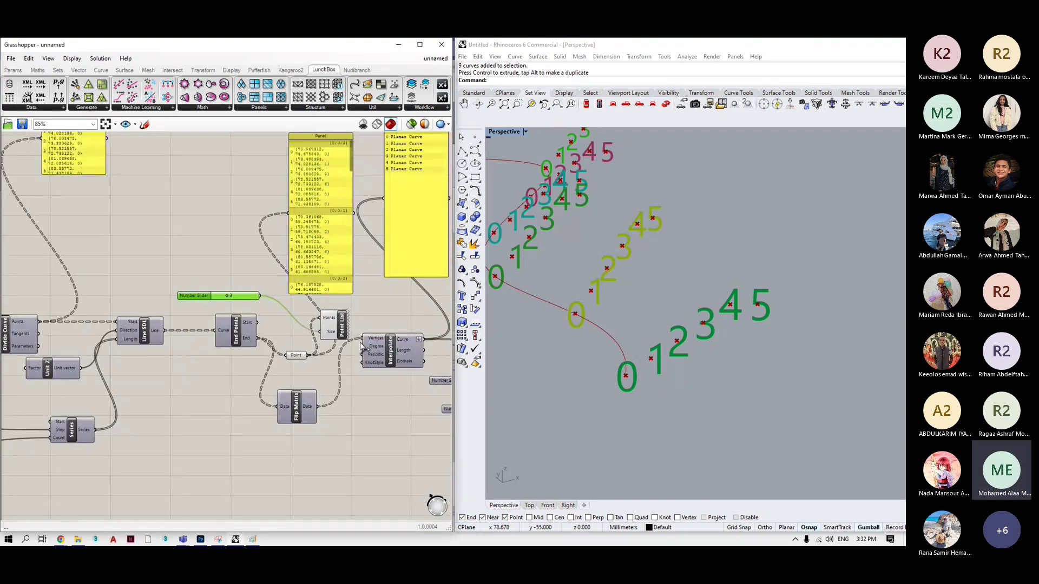
pyautogui.click(372, 341)
pyautogui.scroll(2, 378, 354)
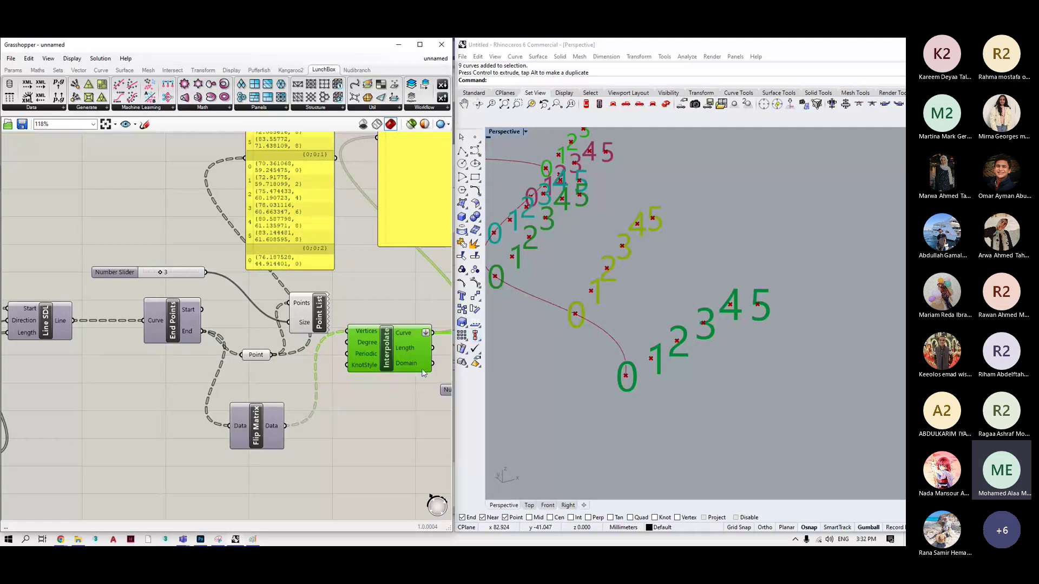
pyautogui.scroll(-3, 316, 374)
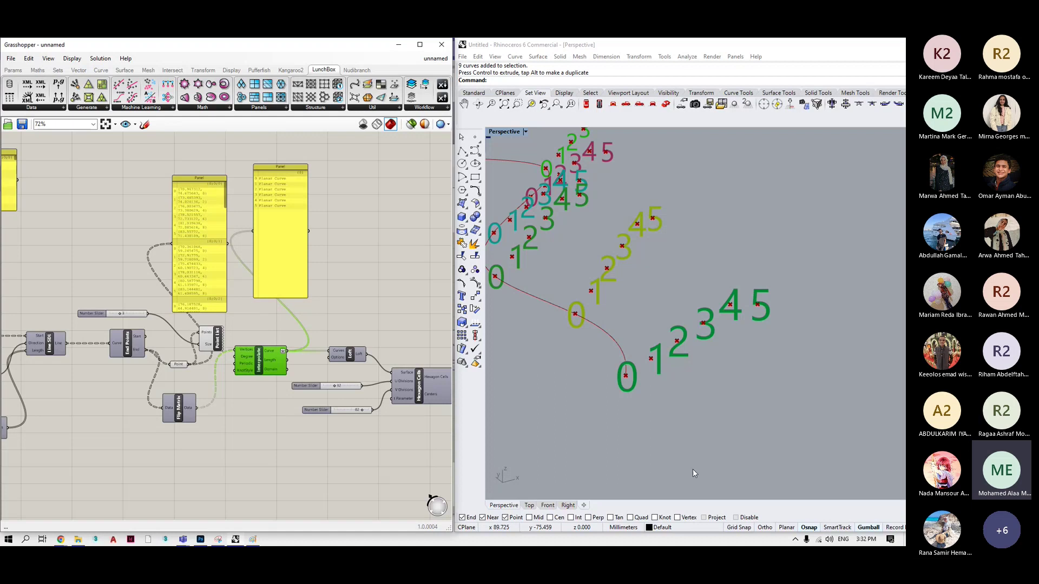
pyautogui.scroll(3, 354, 369)
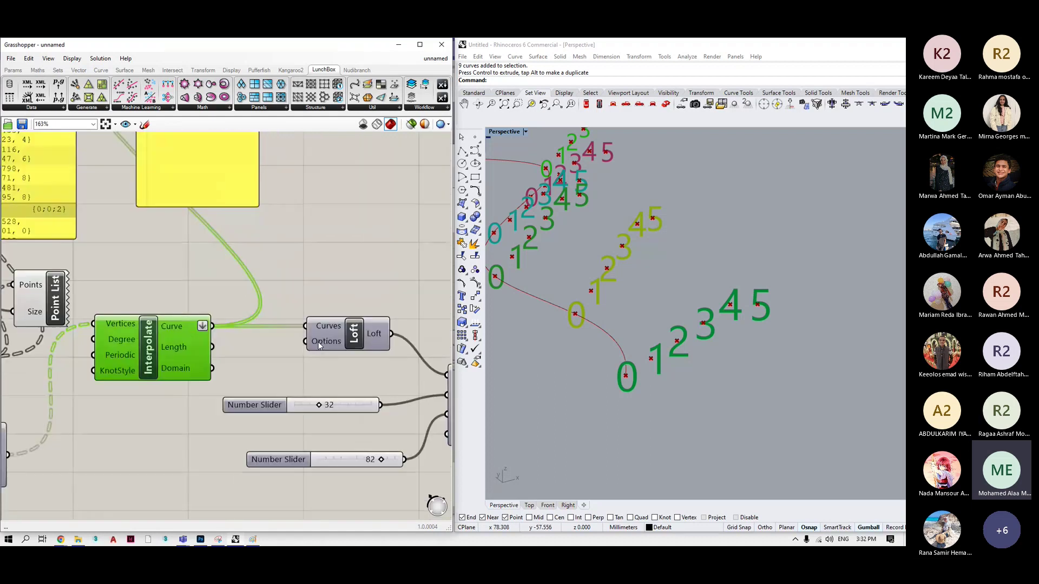
# Move the panel listing the planar curves away from the point coordinates panel, above the Loft component.
pyautogui.scroll(-1, 144, 358)
pyautogui.doubleClick(293, 246)
pyautogui.moveTo(211, 238); pyautogui.dragTo(297, 228)
pyautogui.click(306, 284)
pyautogui.scroll(-4, 291, 215)
pyautogui.scroll(4, 290, 214)
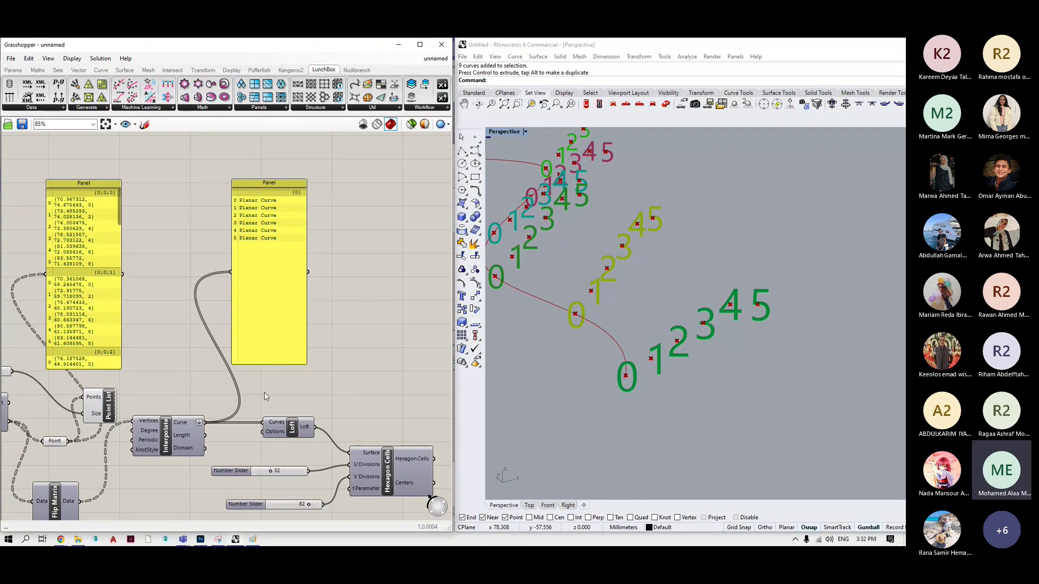
pyautogui.scroll(-2, 265, 392)
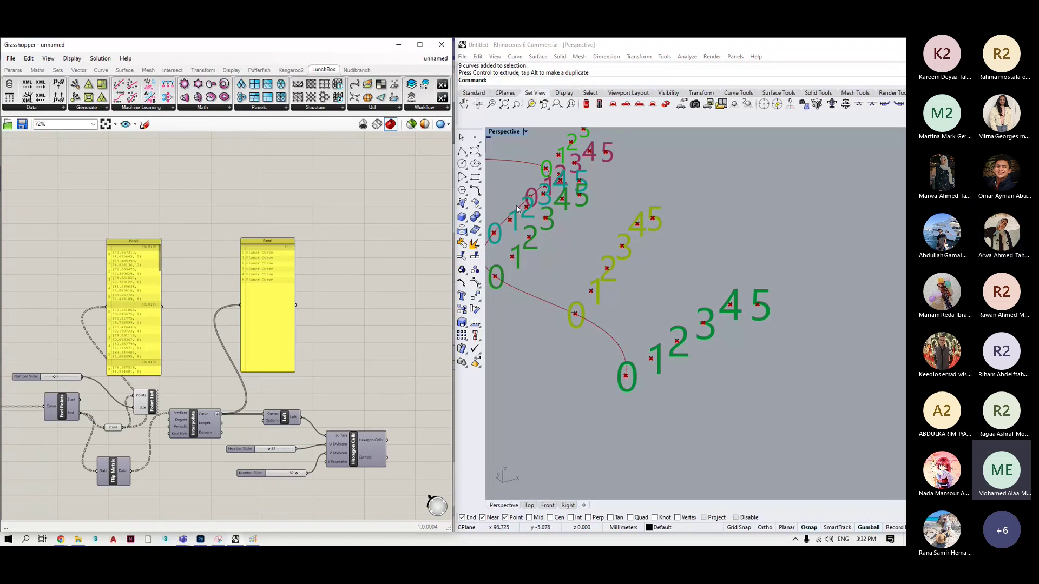
# View the full row of points and inspect the branch structure at the Flip Matrix's Data output.
pyautogui.scroll(-6, 660, 295)
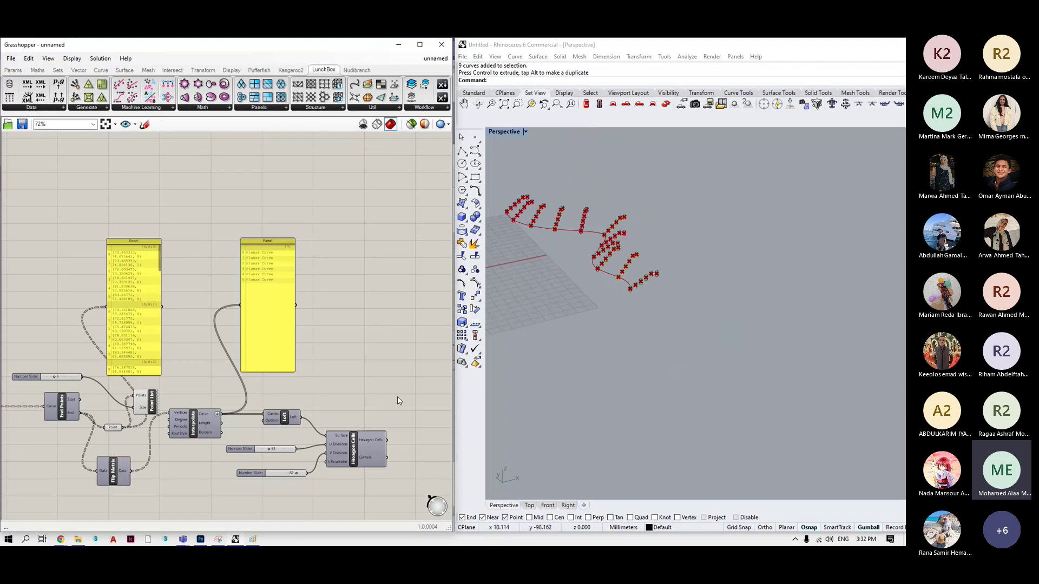
pyautogui.scroll(5, 95, 495)
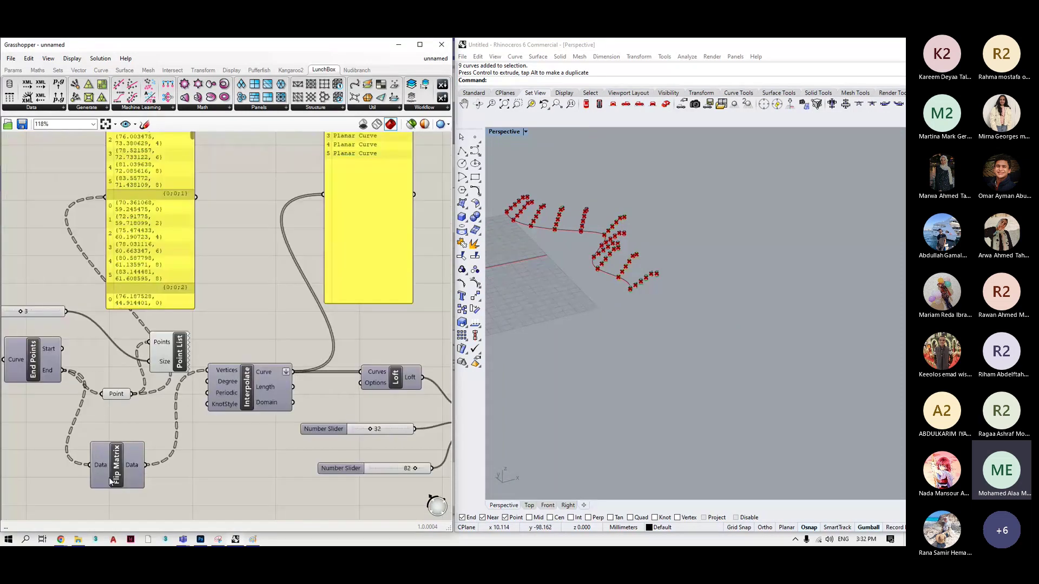
pyautogui.click(173, 428)
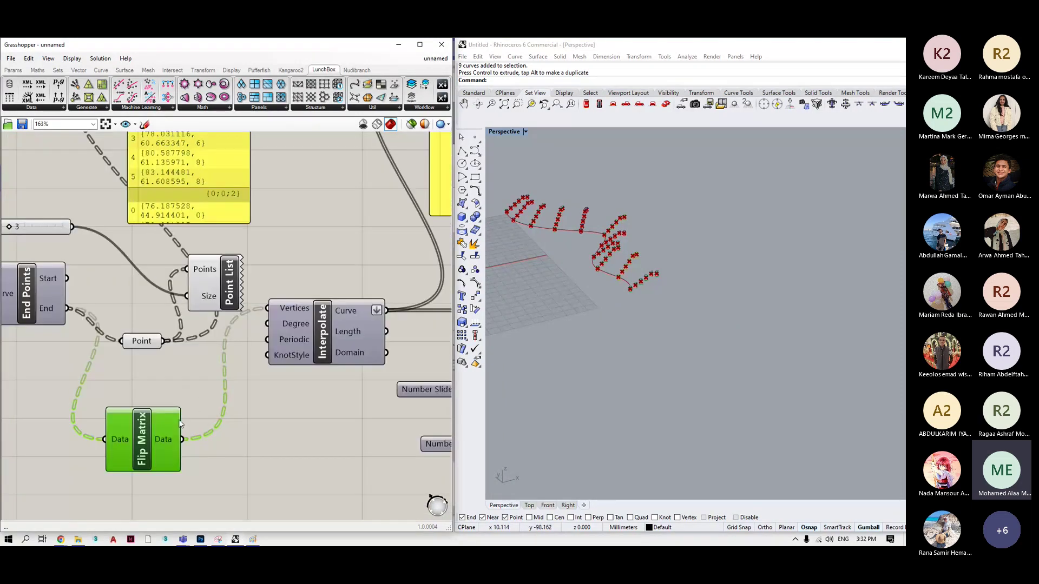
pyautogui.scroll(4, 180, 424)
pyautogui.moveTo(167, 416)
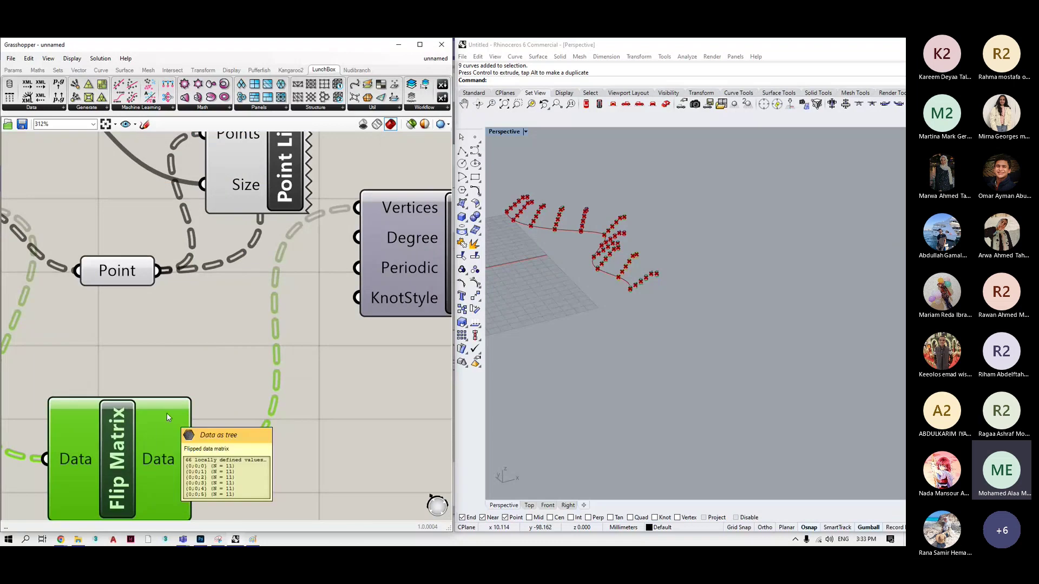
pyautogui.scroll(-7, 167, 413)
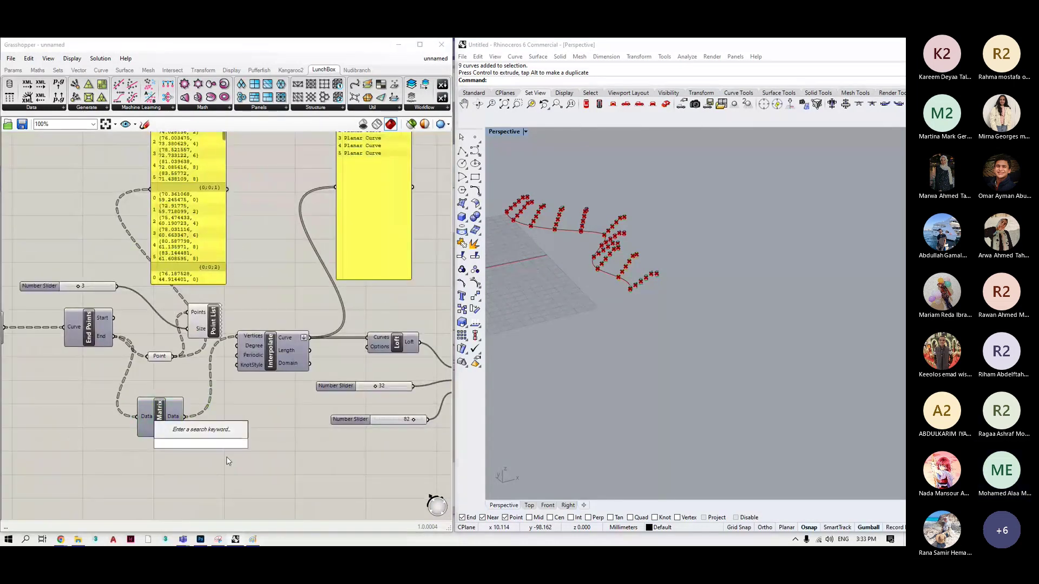
# Add a panel below the Flip Matrix component, connect it to the Data output and enlarge it.
pyautogui.write('panel')
pyautogui.press('Return')
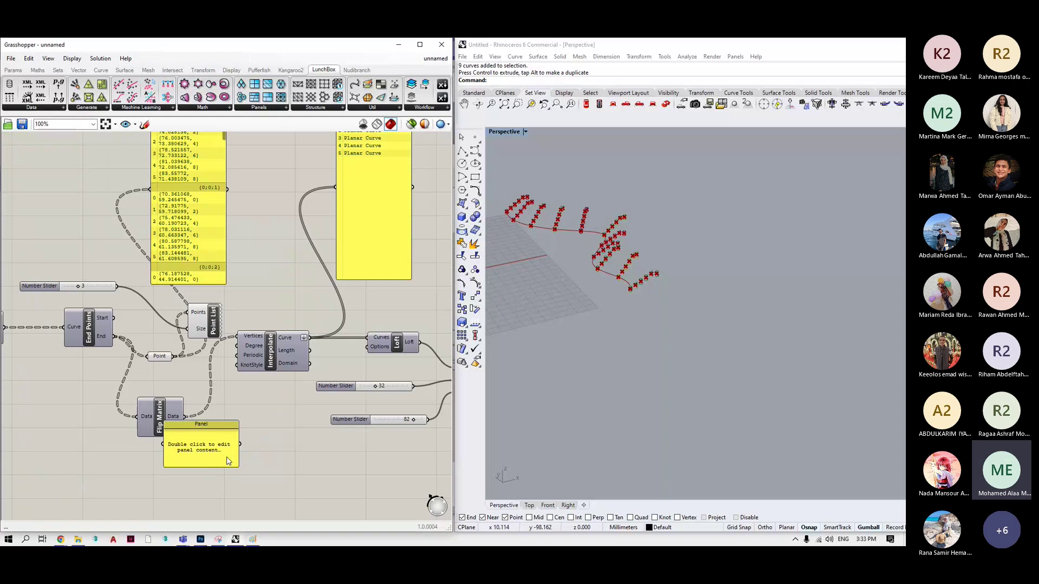
pyautogui.moveTo(227, 460); pyautogui.dragTo(394, 501)
pyautogui.moveTo(185, 416); pyautogui.dragTo(261, 519)
pyautogui.scroll(-4, 321, 427)
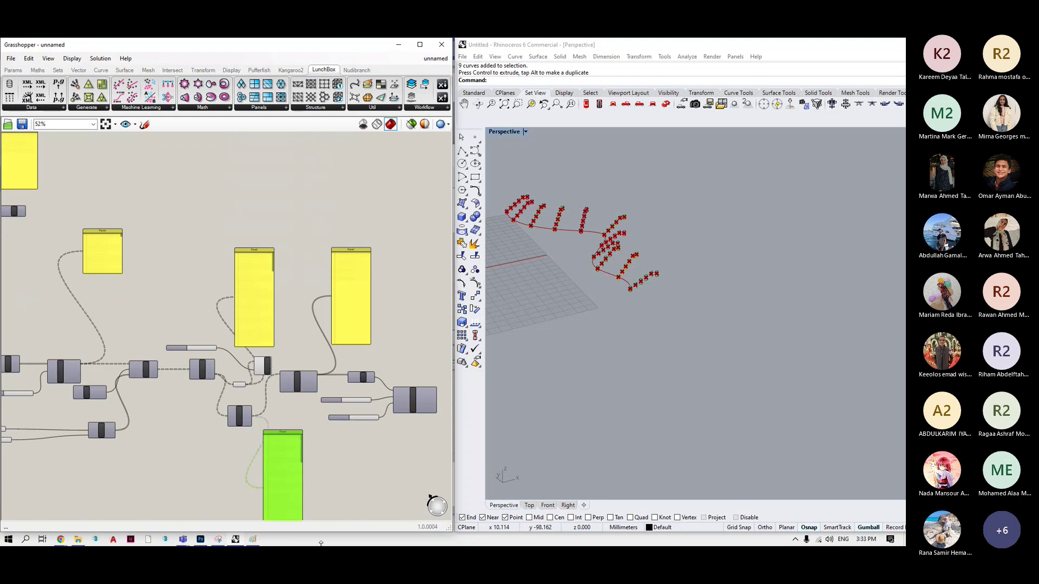
# Place the Point coordinates panel side by side with the Flip Matrix panel and compare their branches.
pyautogui.moveTo(286, 436); pyautogui.dragTo(319, 426)
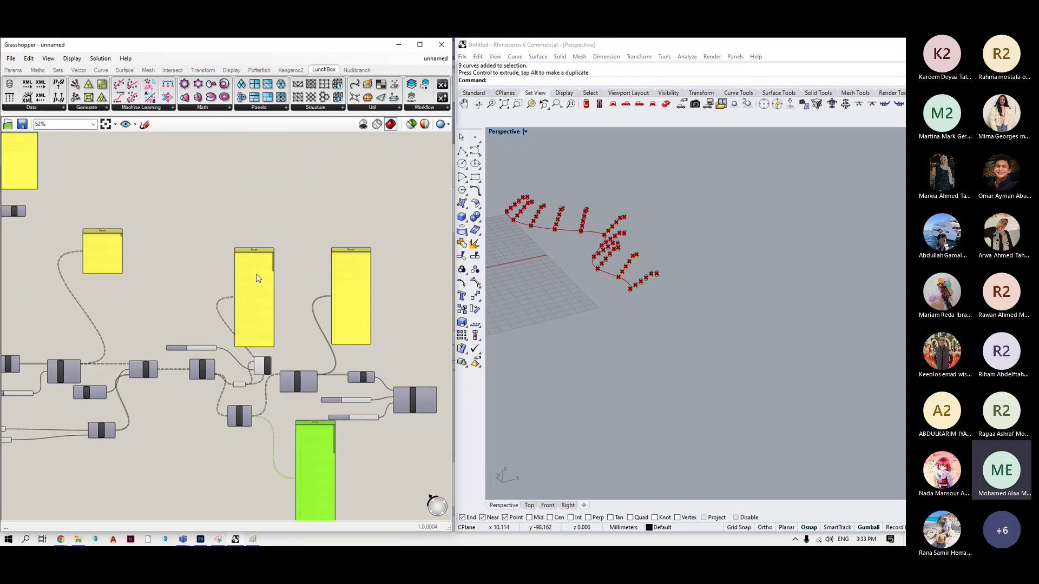
pyautogui.moveTo(257, 278); pyautogui.dragTo(276, 454)
pyautogui.scroll(4, 311, 451)
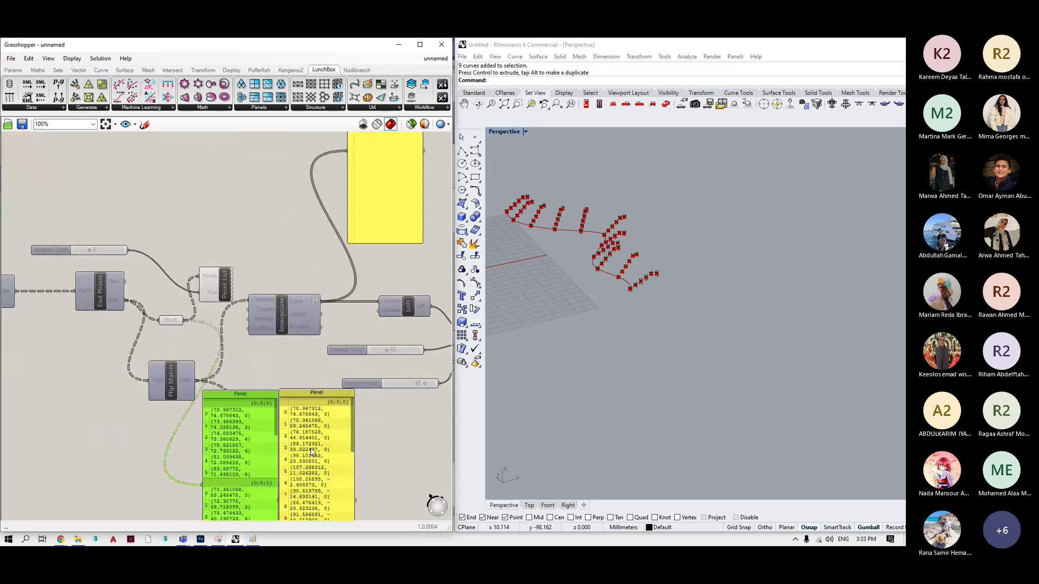
pyautogui.scroll(2, 311, 452)
pyautogui.scroll(-4, 311, 451)
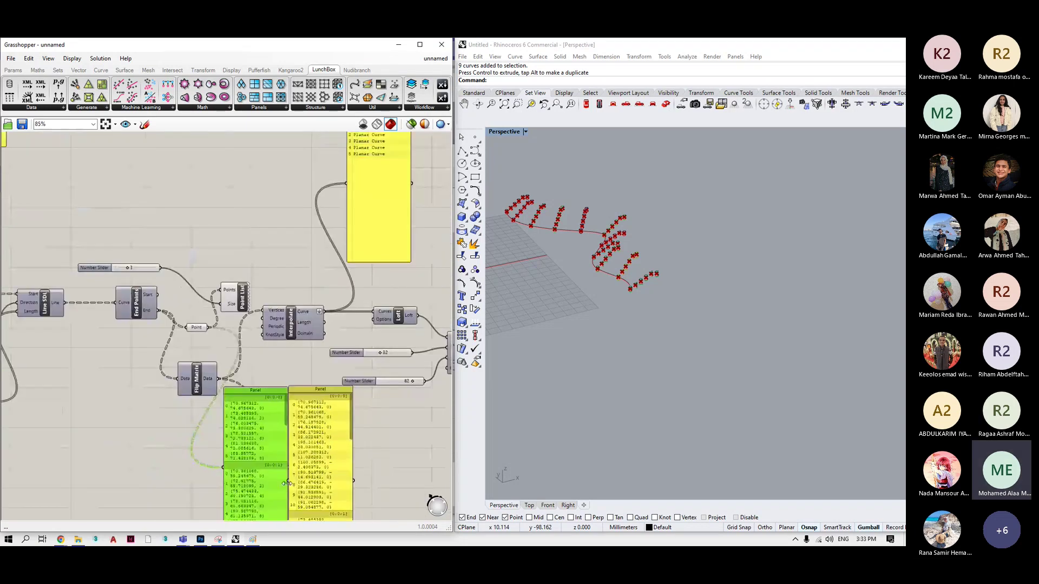
pyautogui.scroll(4, 313, 449)
pyautogui.moveTo(319, 407); pyautogui.dragTo(312, 364, button='right')
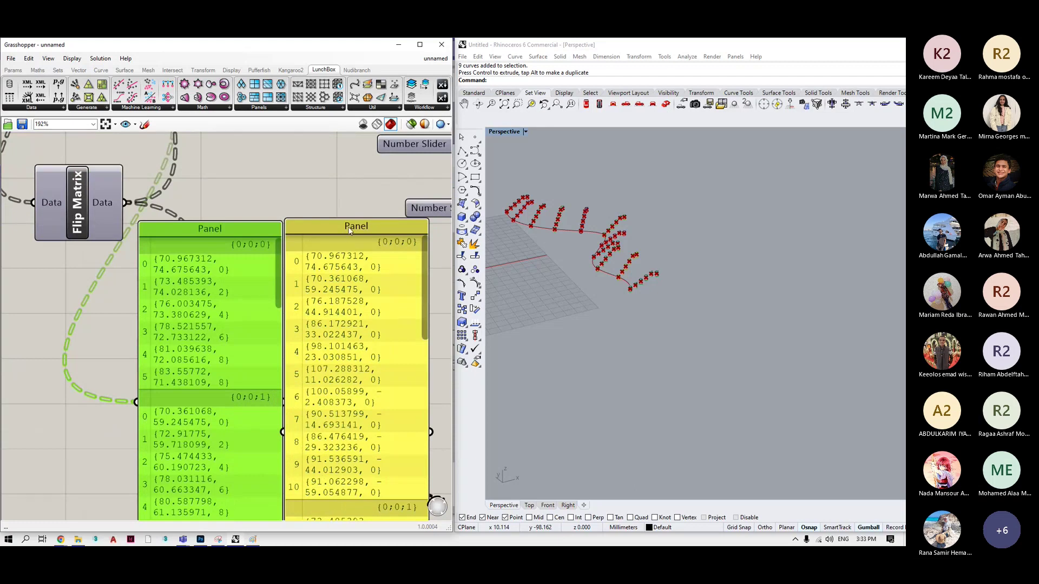
pyautogui.moveTo(349, 231); pyautogui.dragTo(354, 226)
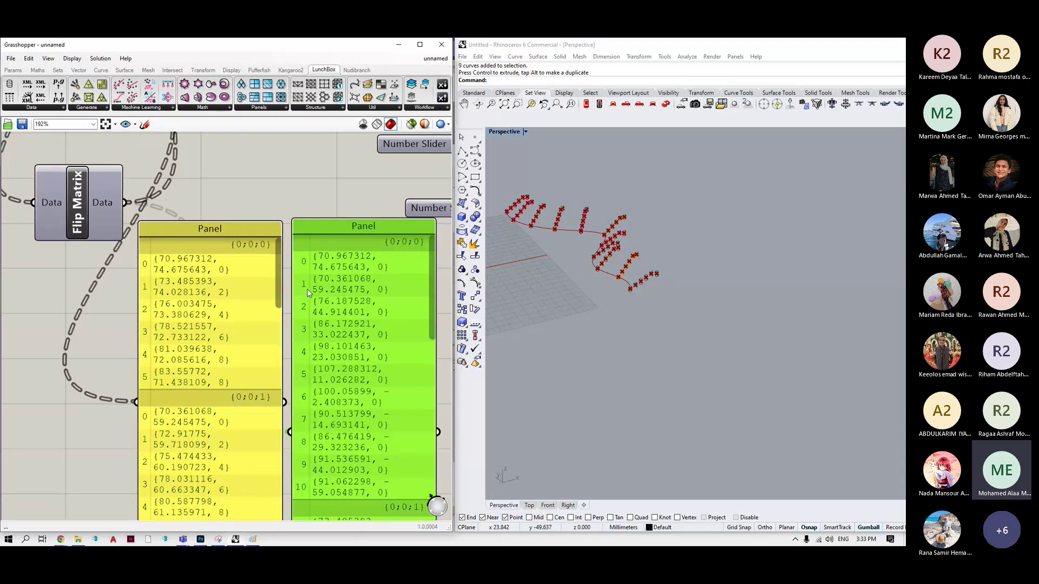
# Resize the Point coordinates panel and move it away from the Flip Matrix panel, back above the component row.
pyautogui.scroll(-4, 307, 293)
pyautogui.moveTo(273, 477); pyautogui.dragTo(273, 513)
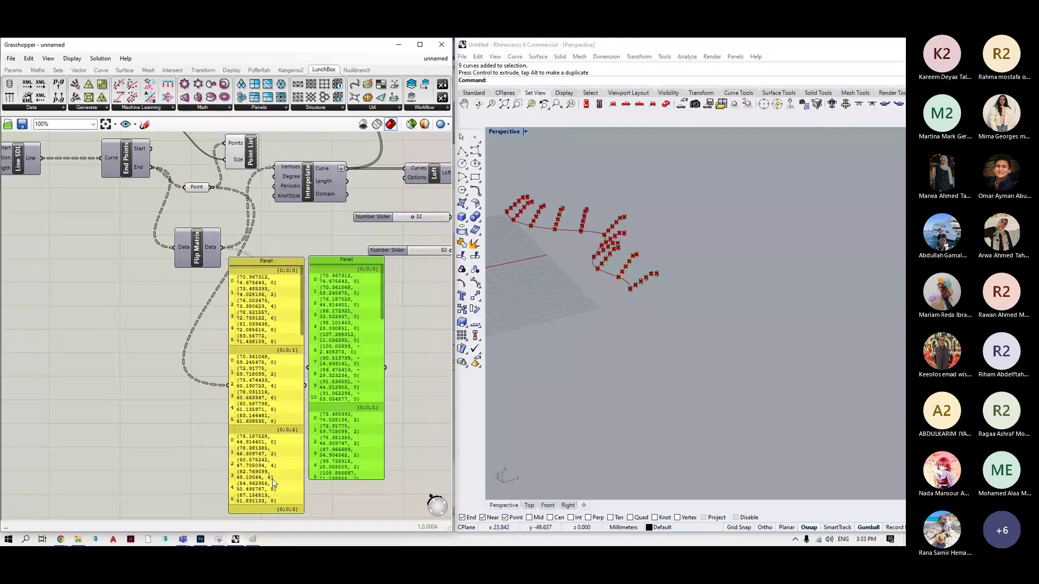
pyautogui.click(279, 265)
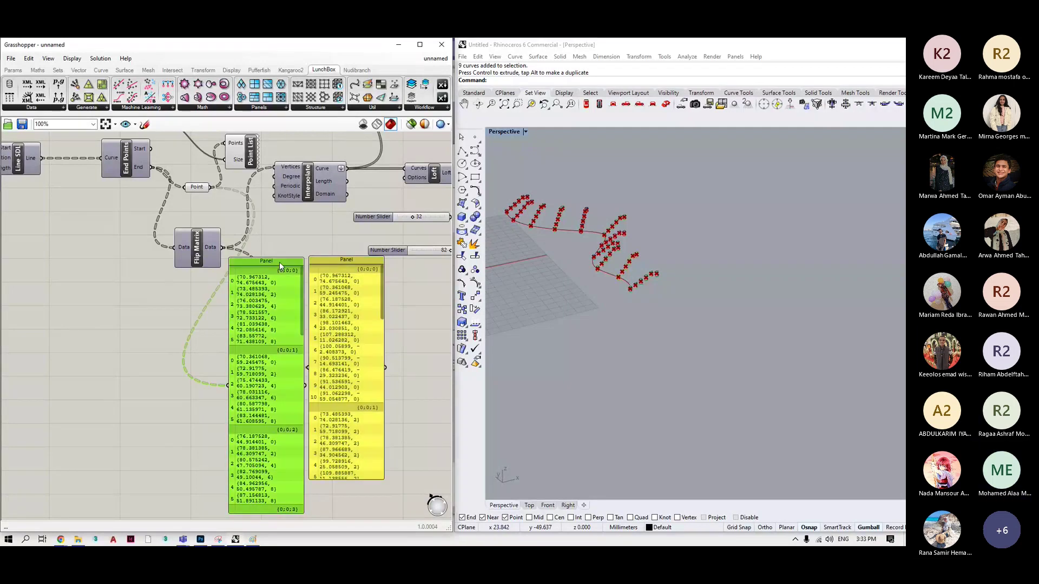
pyautogui.scroll(-5, 273, 264)
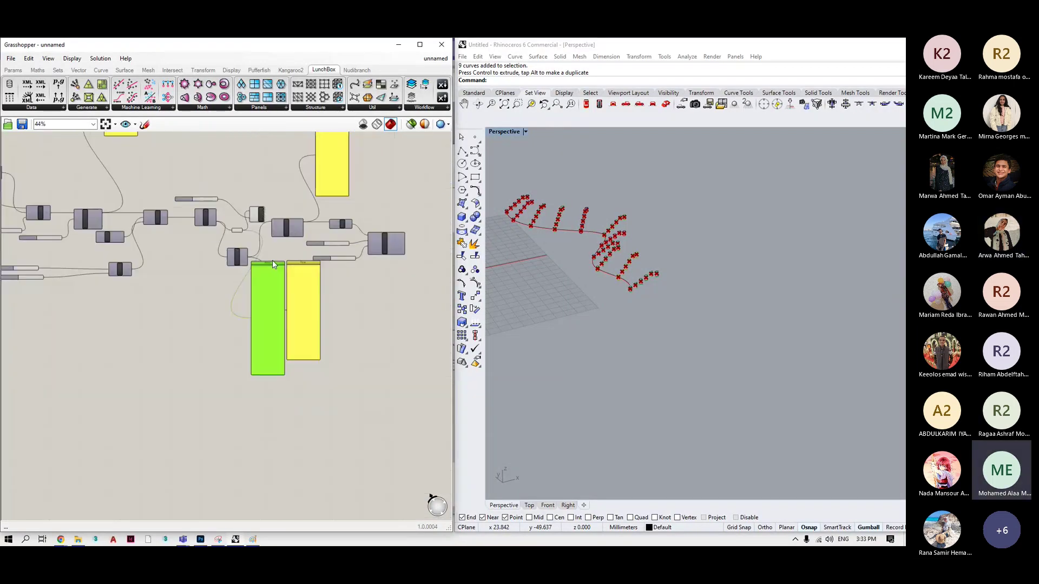
pyautogui.click(273, 264)
pyautogui.moveTo(273, 265); pyautogui.dragTo(279, 285)
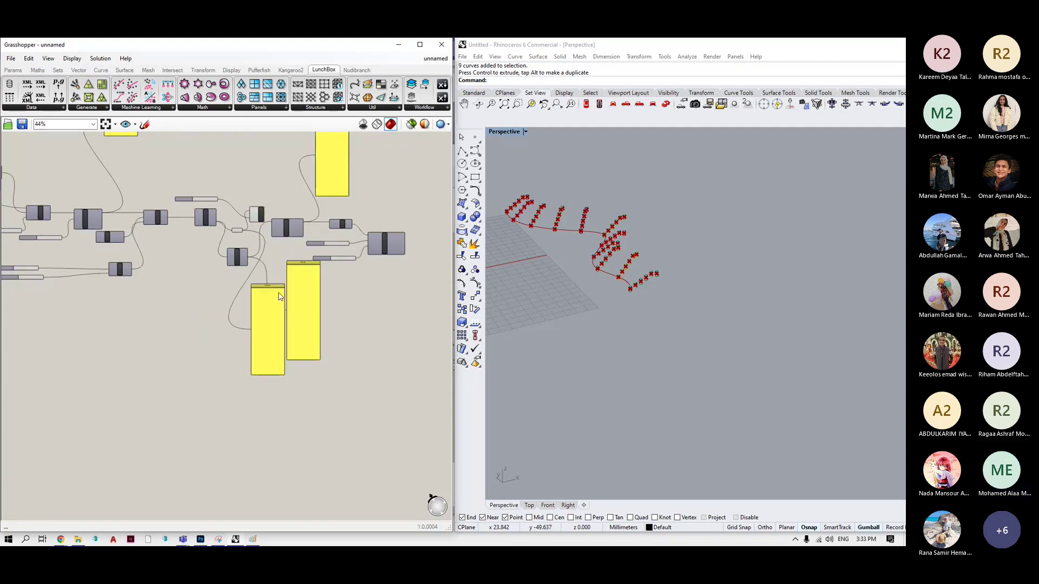
pyautogui.moveTo(279, 296); pyautogui.dragTo(320, 398, button='right')
# Turn off the preview of the Point List component fed by Point.
pyautogui.scroll(6, 258, 343)
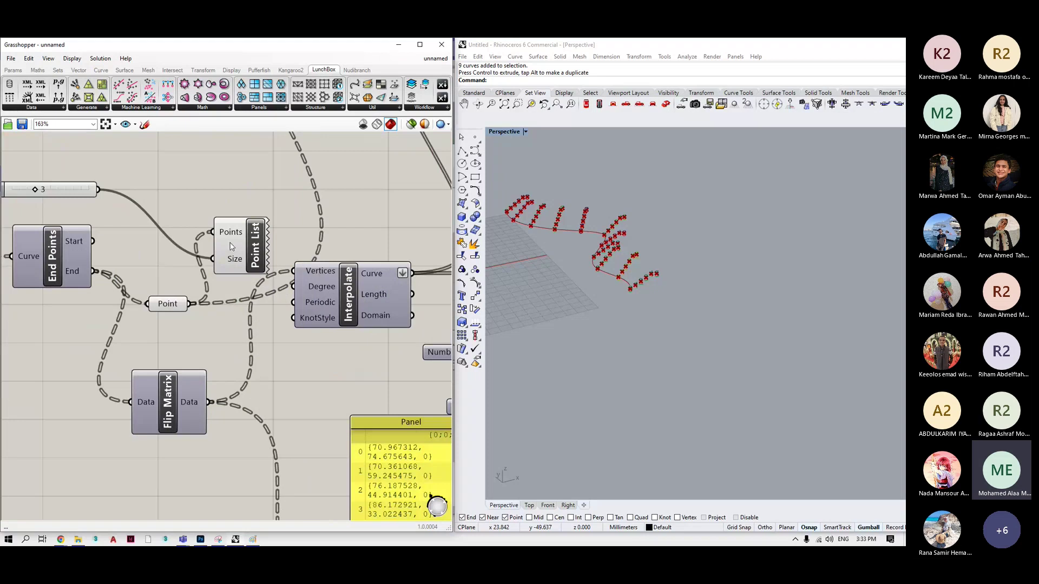
pyautogui.scroll(1, 236, 238)
pyautogui.middleClick(236, 238)
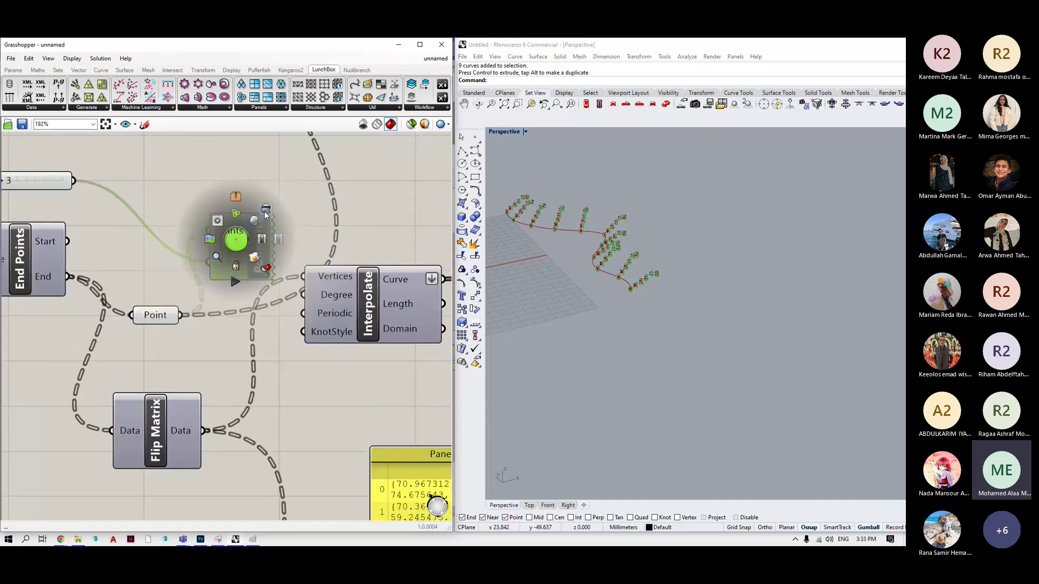
pyautogui.moveTo(265, 216); pyautogui.dragTo(346, 233, button='right')
# Duplicate the Point List and its size slider below Flip Matrix and feed the copy from Flip Matrix's Data output.
pyautogui.moveTo(315, 179); pyautogui.dragTo(140, 226)
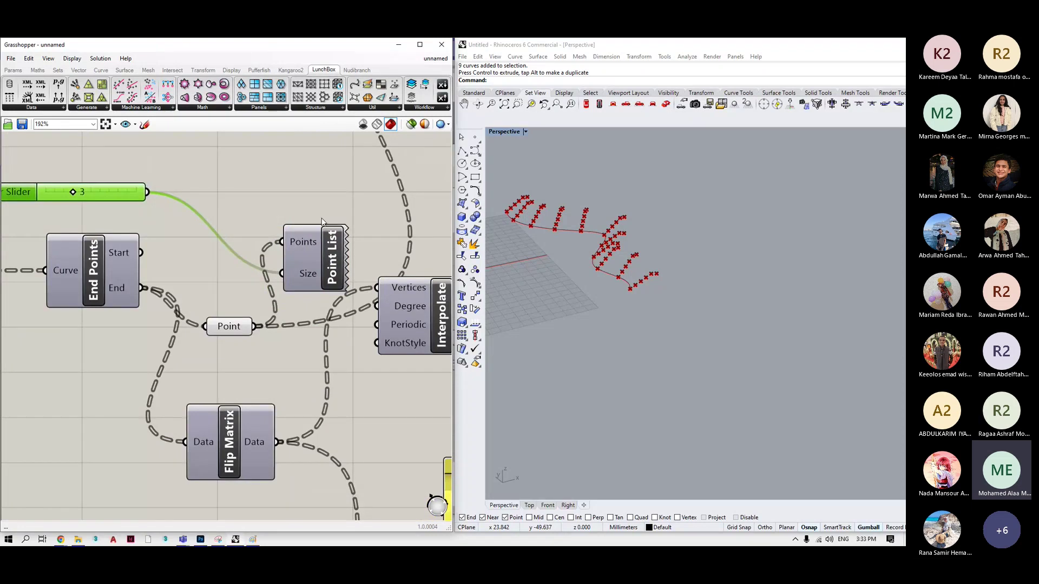
pyautogui.keyDown('shift'); pyautogui.click(308, 245); pyautogui.keyUp('shift')
pyautogui.scroll(-3, 307, 241)
pyautogui.scroll(-3, 320, 300)
pyautogui.scroll(2, 323, 303)
pyautogui.keyDown('alt'); pyautogui.moveTo(322, 287); pyautogui.dragTo(319, 468); pyautogui.keyUp('alt')
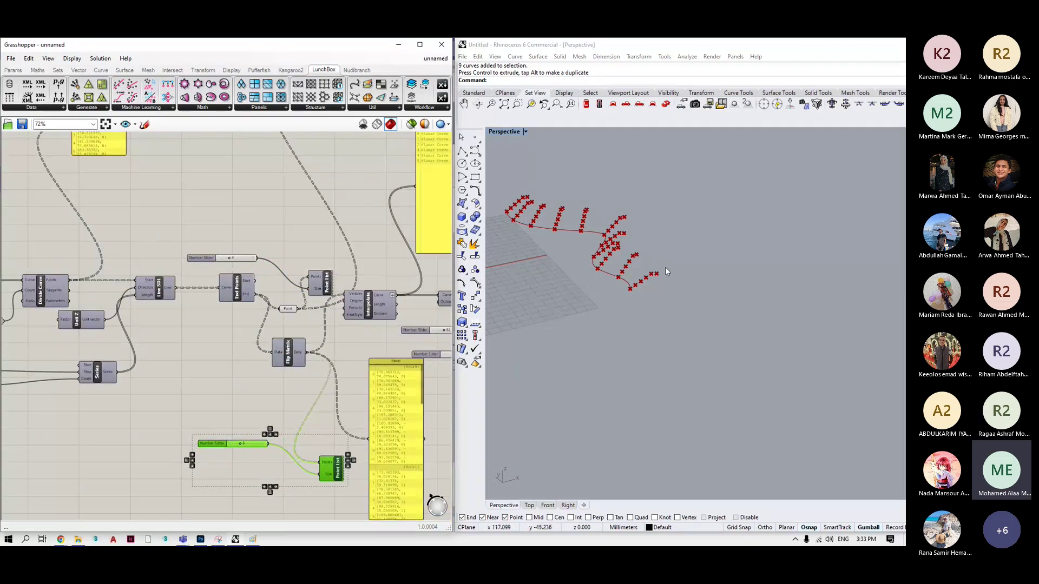
# Examine the numbering of the flipped points in the viewport and set the duplicated Point List's size slider to 2.
pyautogui.click(638, 301)
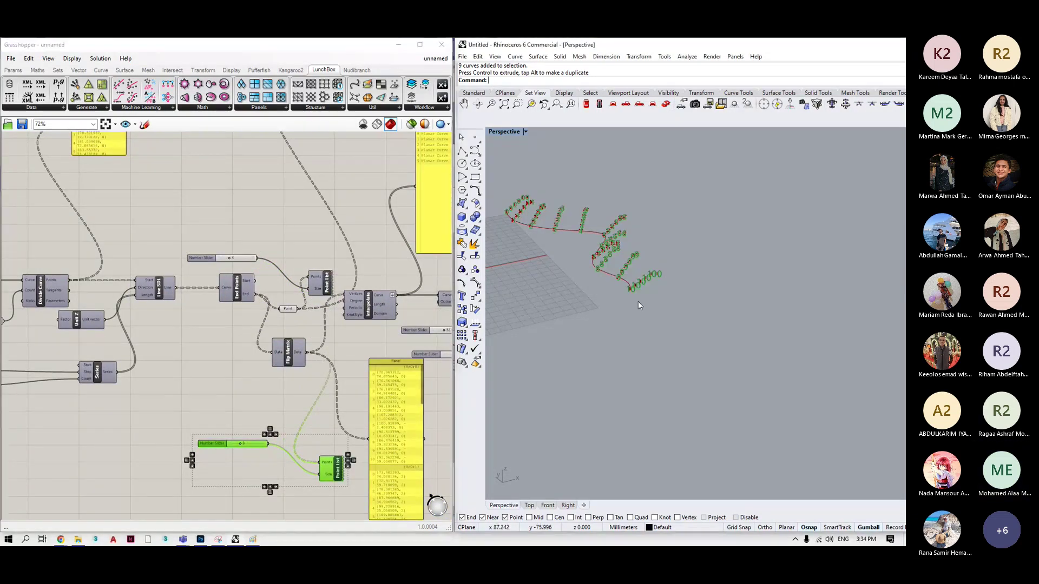
pyautogui.scroll(8, 638, 300)
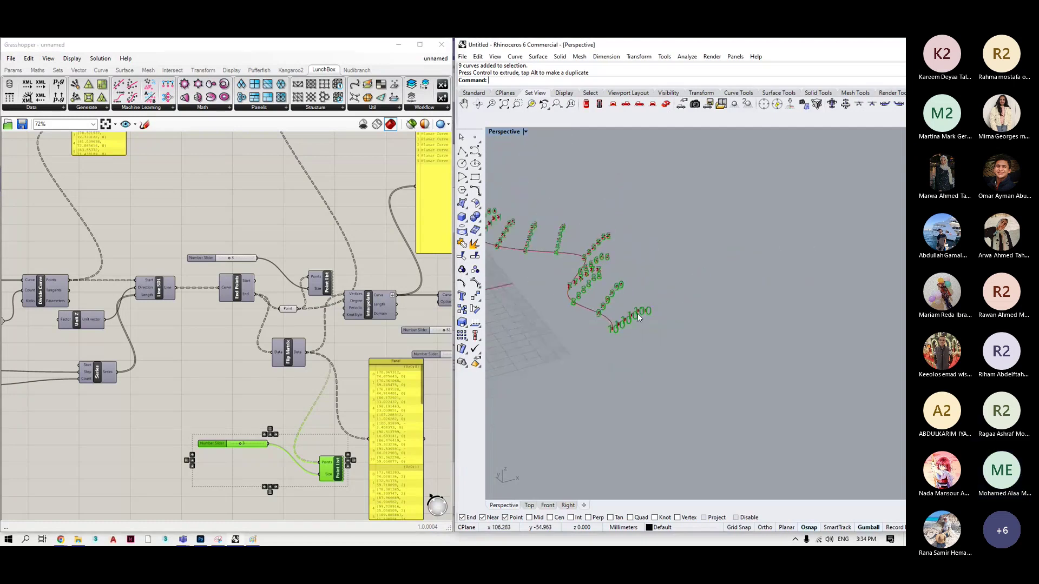
pyautogui.scroll(-6, 645, 329)
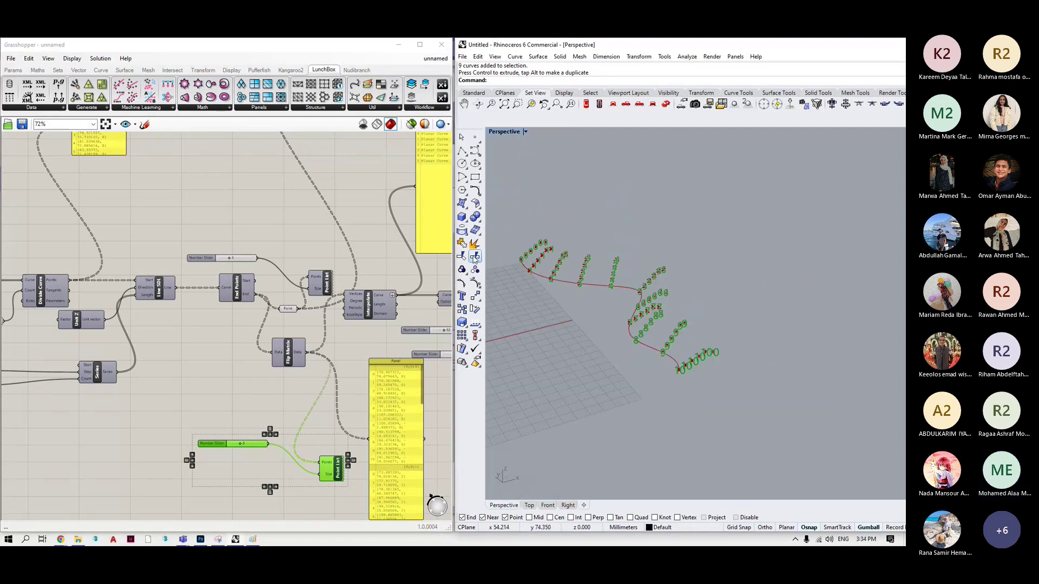
pyautogui.scroll(4, 518, 266)
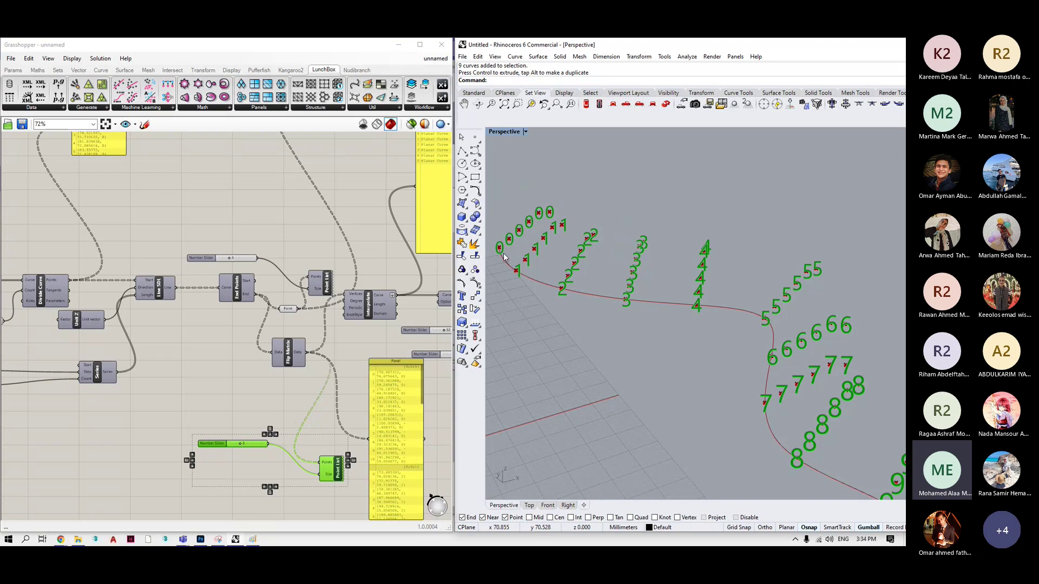
pyautogui.moveTo(785, 425)
pyautogui.mouseDown(button='right')
pyautogui.moveTo(779, 440)
pyautogui.moveTo(779, 419)
pyautogui.mouseUp(button='right')
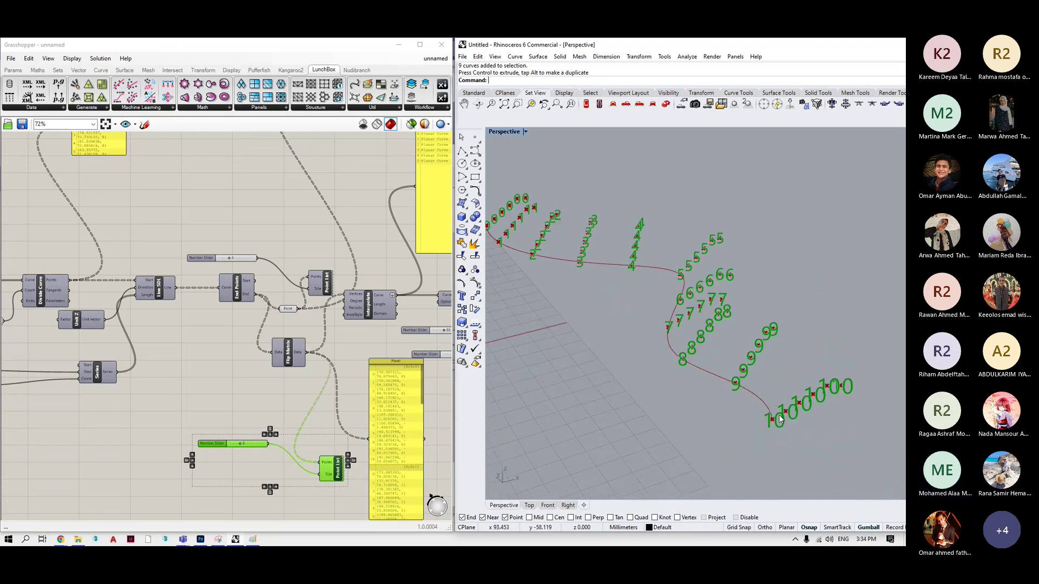
pyautogui.scroll(2, 779, 420)
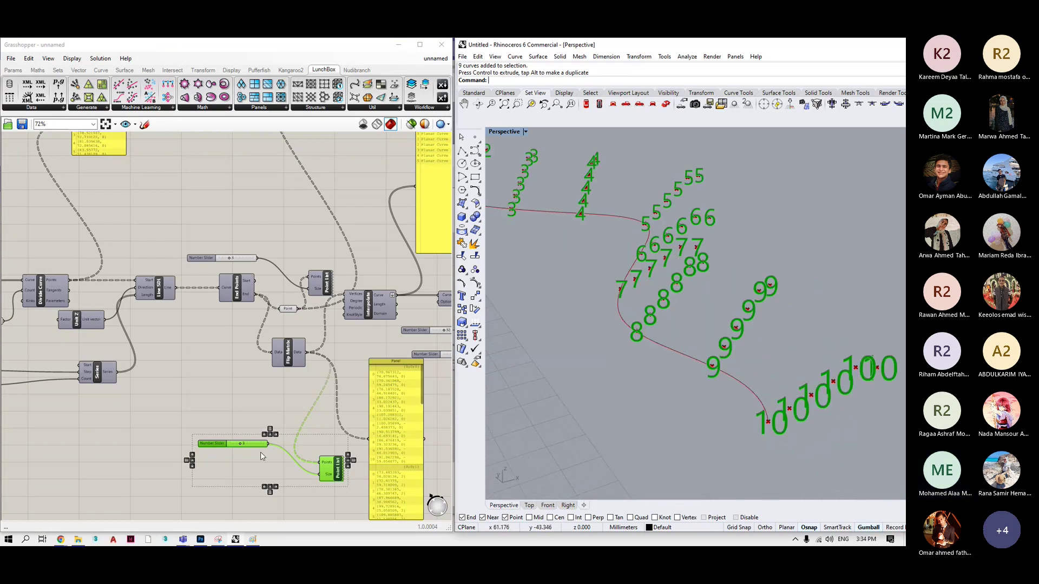
pyautogui.scroll(1, 260, 452)
pyautogui.moveTo(239, 445); pyautogui.dragTo(234, 446)
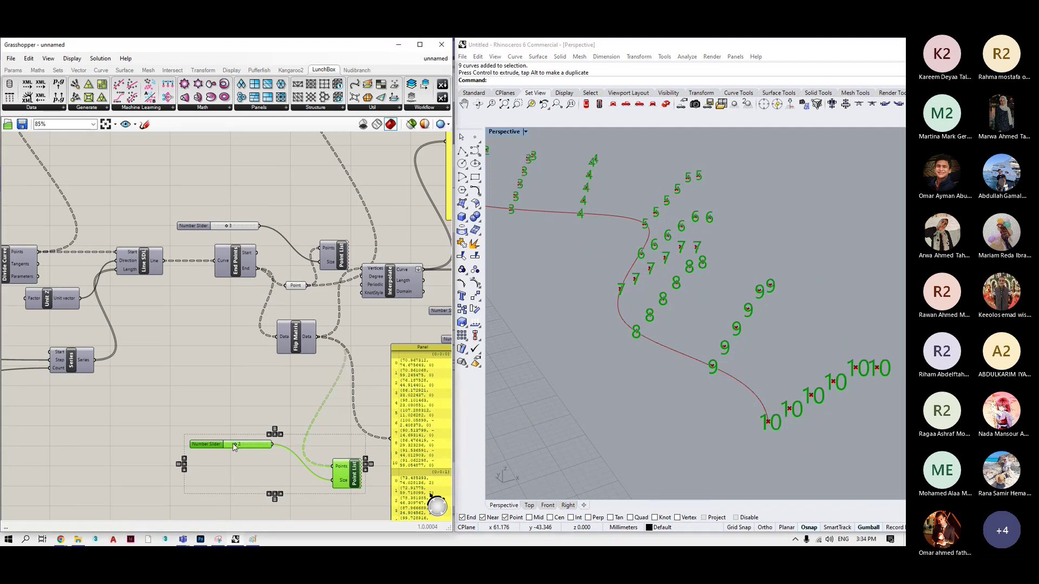
# Turn on the preview of the Interpolate component's curves and shift the component slightly down.
pyautogui.scroll(-3, 233, 445)
pyautogui.scroll(2, 286, 424)
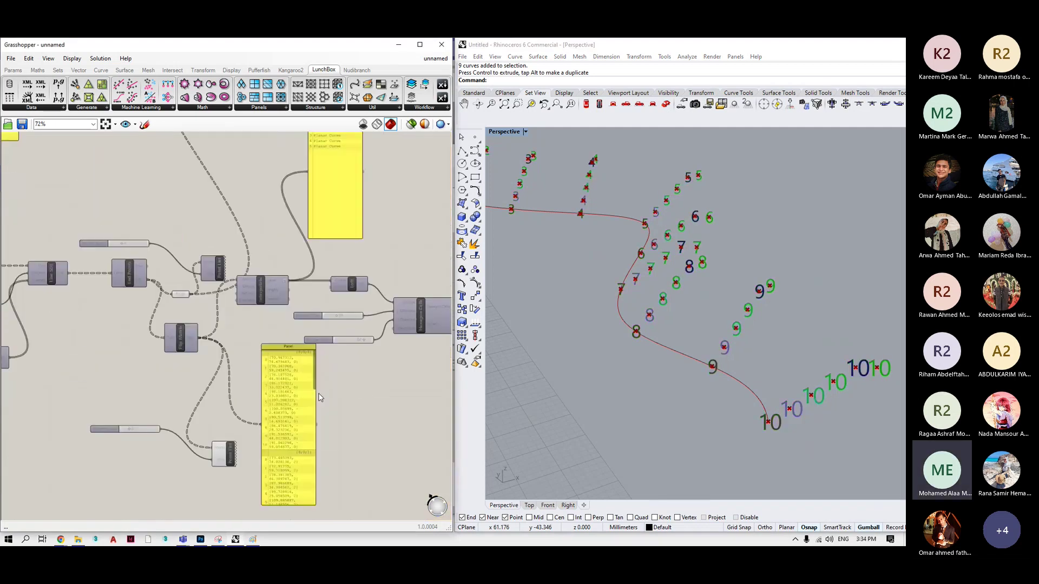
pyautogui.click(286, 425)
pyautogui.scroll(2, 262, 291)
pyautogui.middleClick(263, 290)
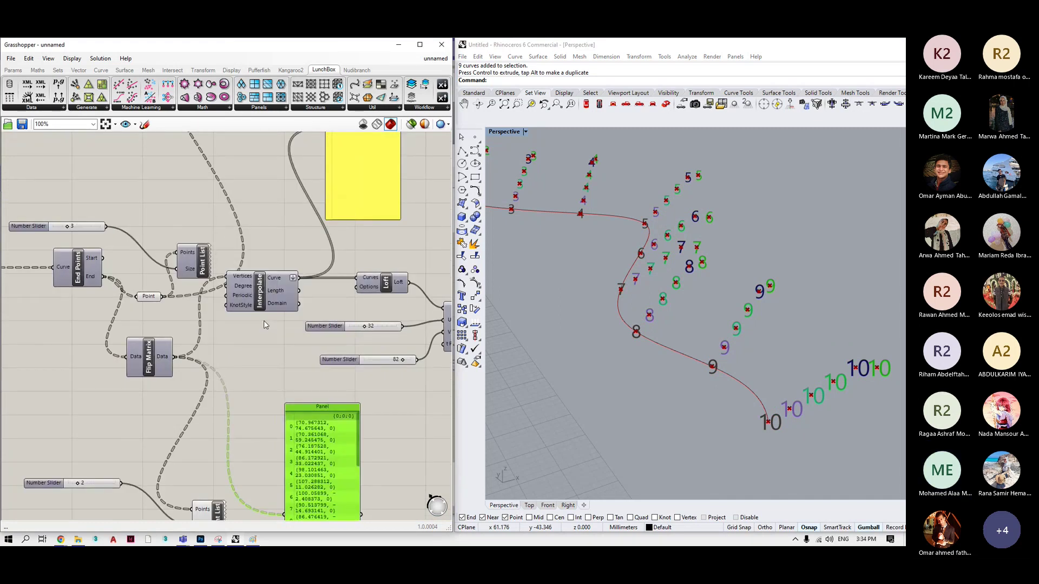
pyautogui.moveTo(262, 300); pyautogui.dragTo(263, 321)
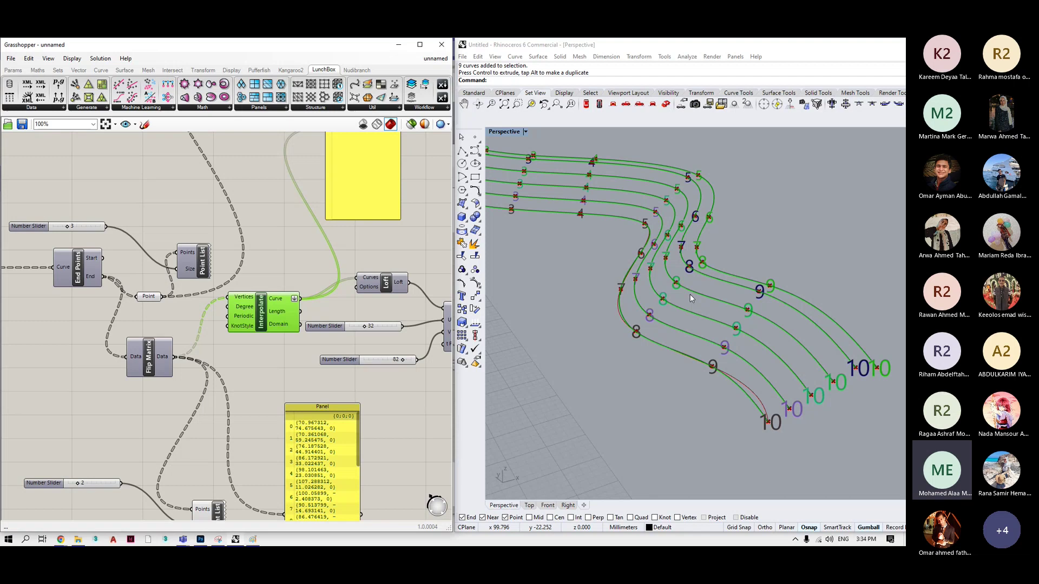
# Add a Move component below the Interpolate–Loft wire and connect Interpolate's Curve output to its Geometry input.
pyautogui.moveTo(325, 303); pyautogui.dragTo(190, 310, button='right')
pyautogui.scroll(1, 400, 310)
pyautogui.moveTo(403, 275); pyautogui.dragTo(220, 360)
pyautogui.moveTo(157, 338); pyautogui.dragTo(258, 361)
pyautogui.click(297, 339)
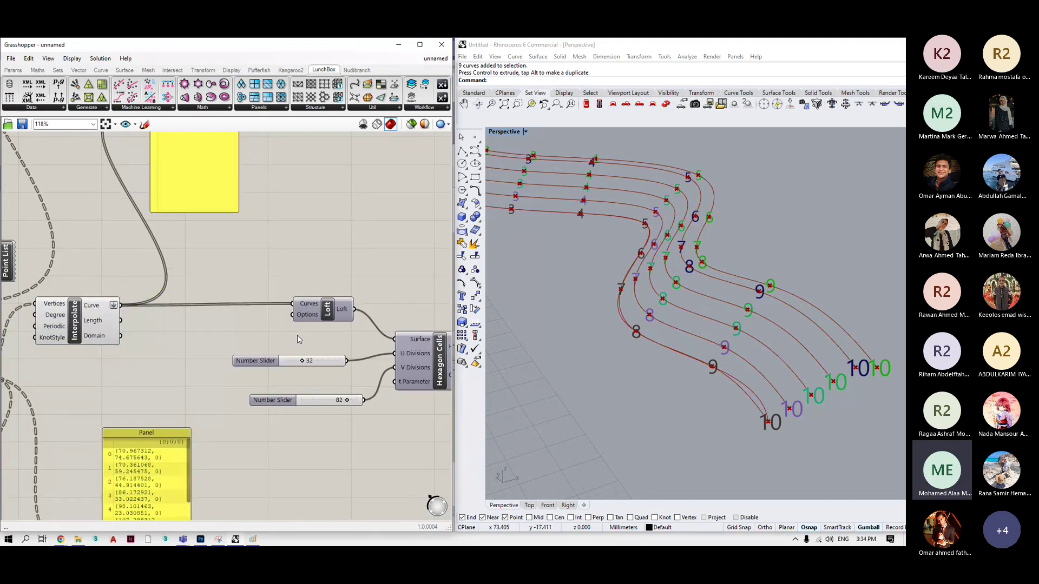
pyautogui.doubleClick(297, 338)
pyautogui.write('move')
pyautogui.press('Return')
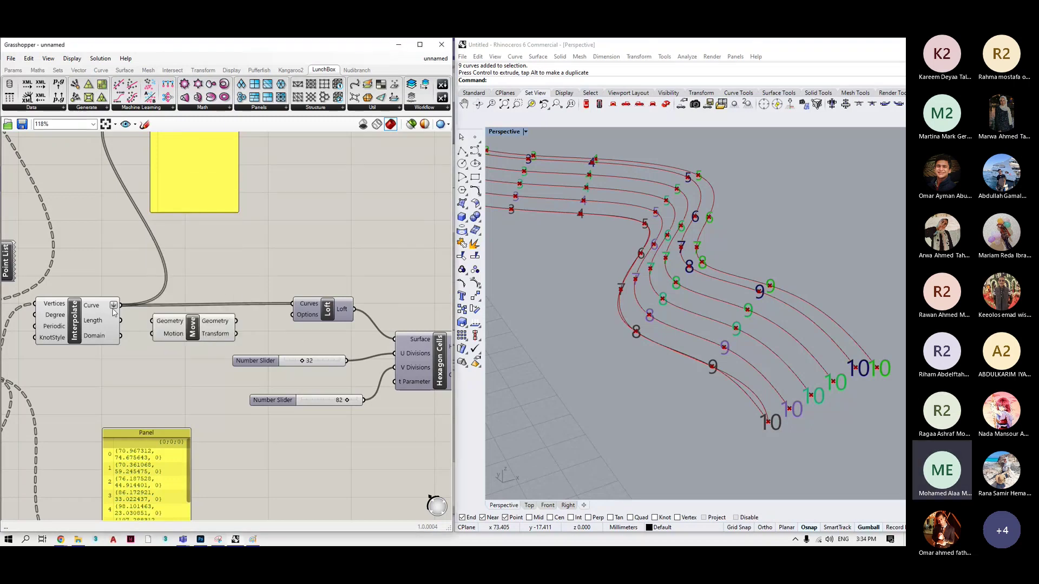
pyautogui.moveTo(120, 305); pyautogui.dragTo(152, 321)
pyautogui.moveTo(152, 321); pyautogui.dragTo(154, 382)
# Add a Unit X component and connect its vector to the Move component's Motion input.
pyautogui.doubleClick(134, 386)
pyautogui.write('x')
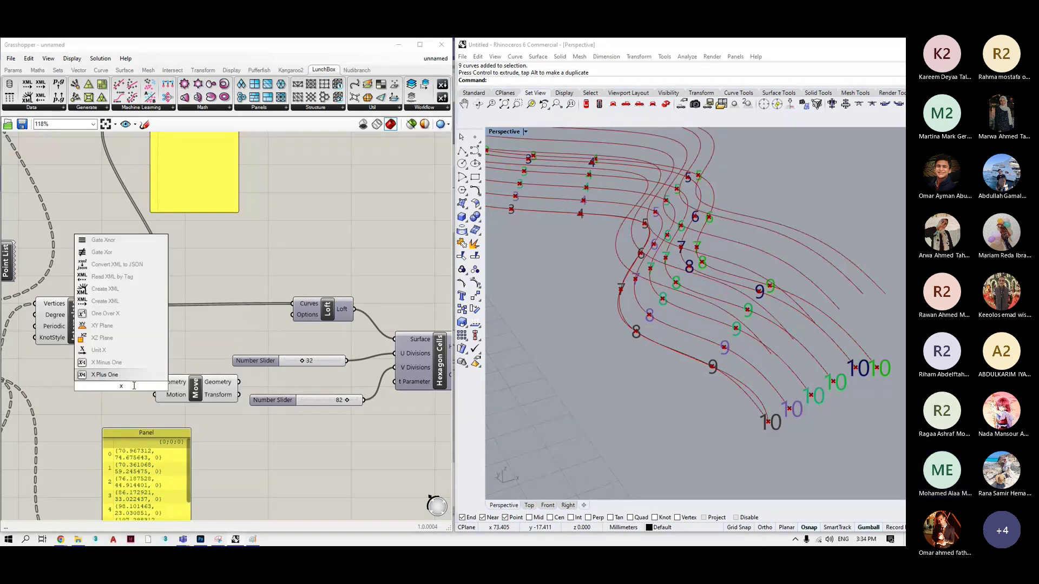
pyautogui.click(99, 350)
pyautogui.moveTo(133, 386); pyautogui.dragTo(161, 398)
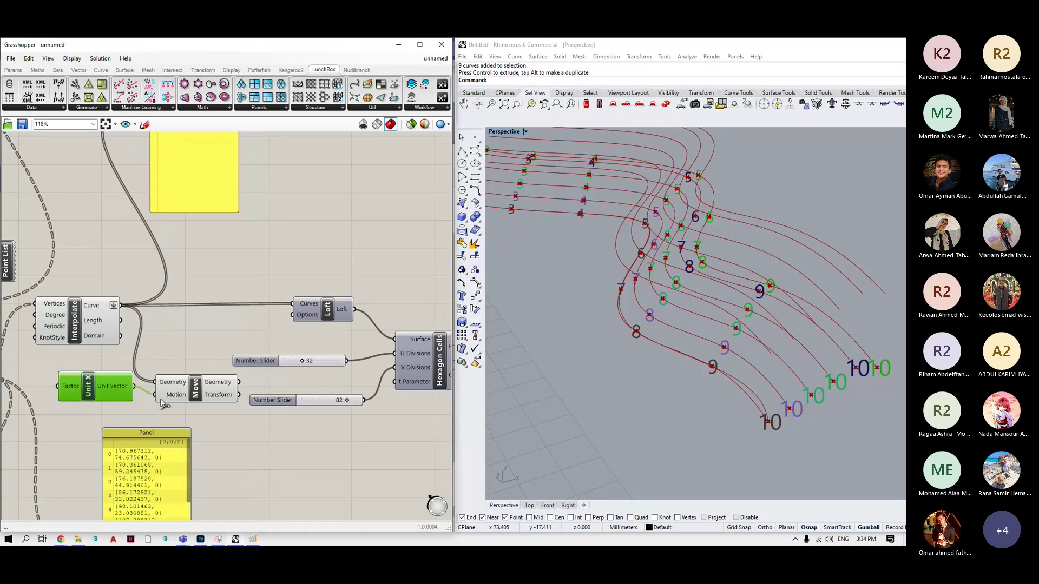
# Add a number slider of 5 and connect it to Unit X's Factor input.
pyautogui.doubleClick(37, 400)
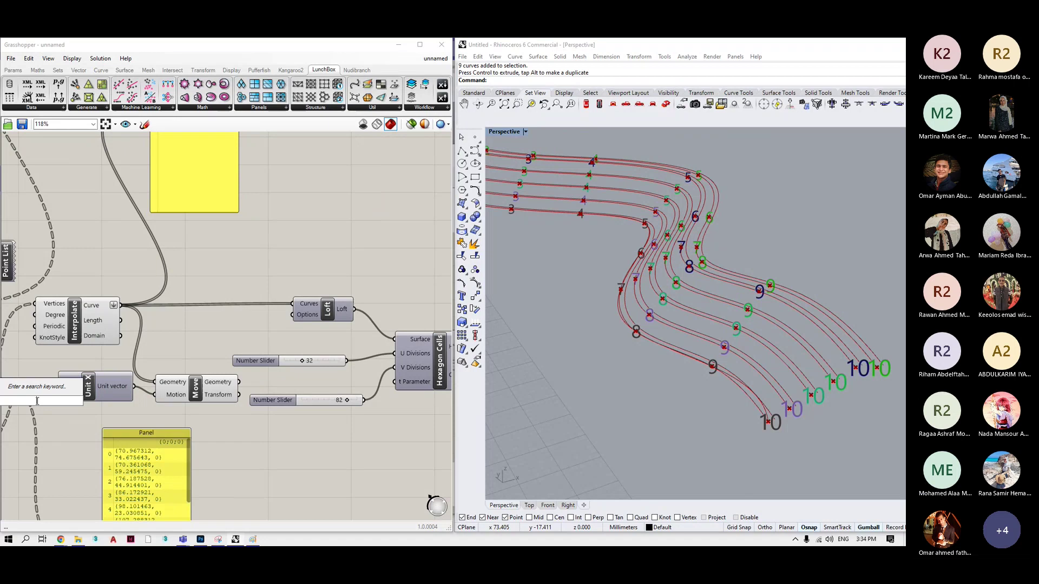
pyautogui.write('5')
pyautogui.press('Return')
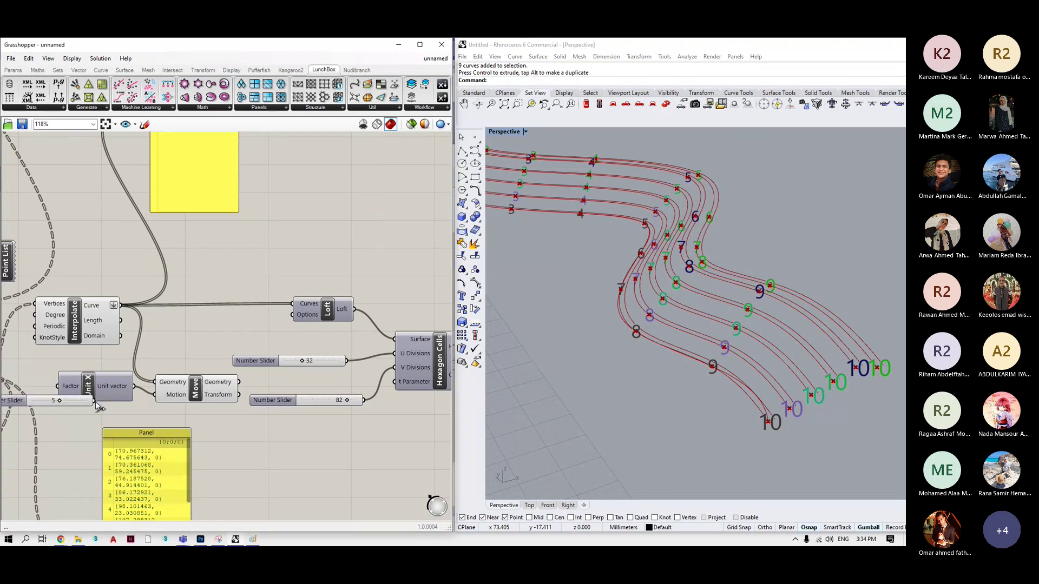
pyautogui.moveTo(94, 401); pyautogui.dragTo(58, 386)
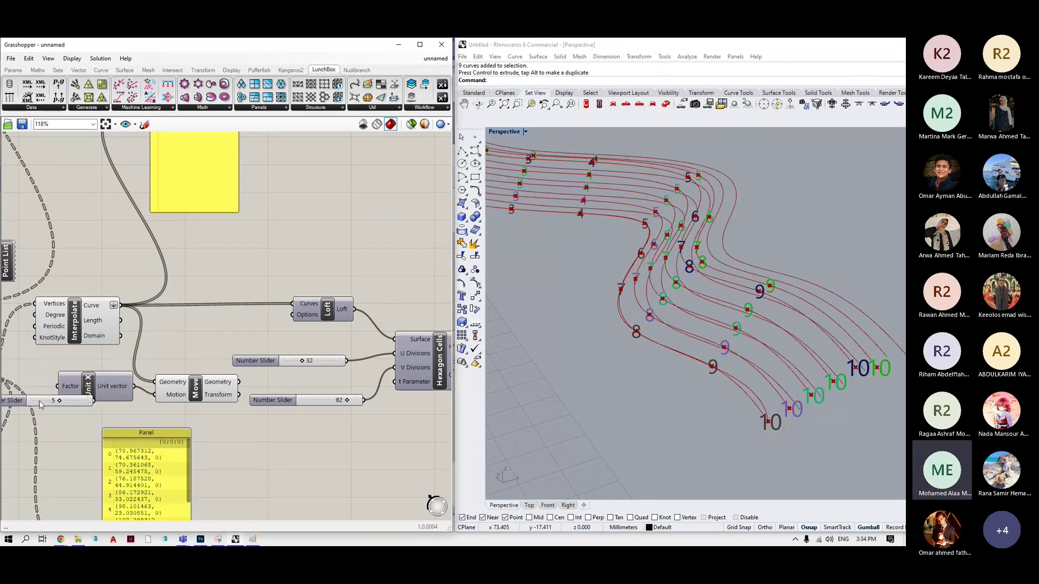
# Move the Loft and Hexagon Cells components with their 32 and 82 sliders up to free space beside Move.
pyautogui.scroll(-3, 39, 401)
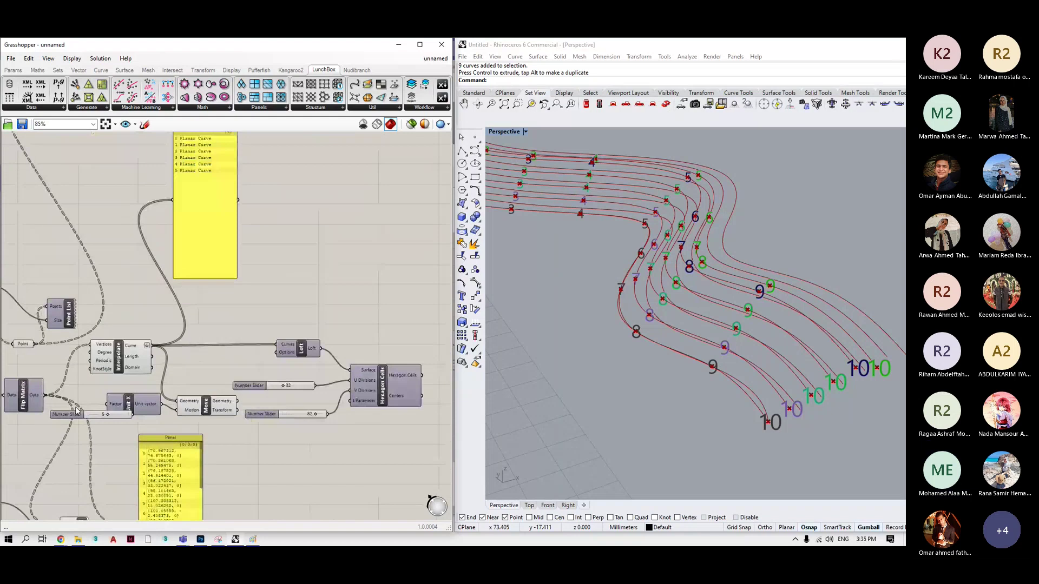
pyautogui.scroll(3, 342, 373)
pyautogui.moveTo(202, 321); pyautogui.dragTo(451, 439)
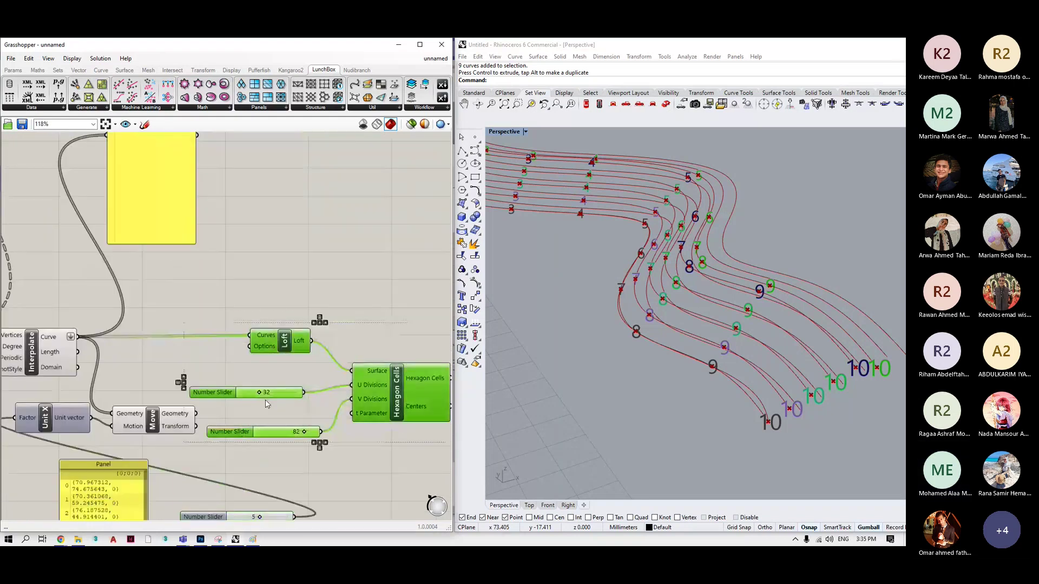
pyautogui.moveTo(265, 403); pyautogui.dragTo(408, 249)
# Rearrange the Move component, with Unit X beneath it and the factor slider in front of Unit X.
pyautogui.moveTo(146, 420); pyautogui.dragTo(239, 409)
pyautogui.moveTo(62, 405); pyautogui.dragTo(239, 455)
pyautogui.moveTo(207, 513); pyautogui.dragTo(202, 494, button='right')
pyautogui.moveTo(202, 494); pyautogui.dragTo(96, 487)
# Add a second Loft component just after the Move component.
pyautogui.doubleClick(358, 387)
pyautogui.write('loft')
pyautogui.press('Return')
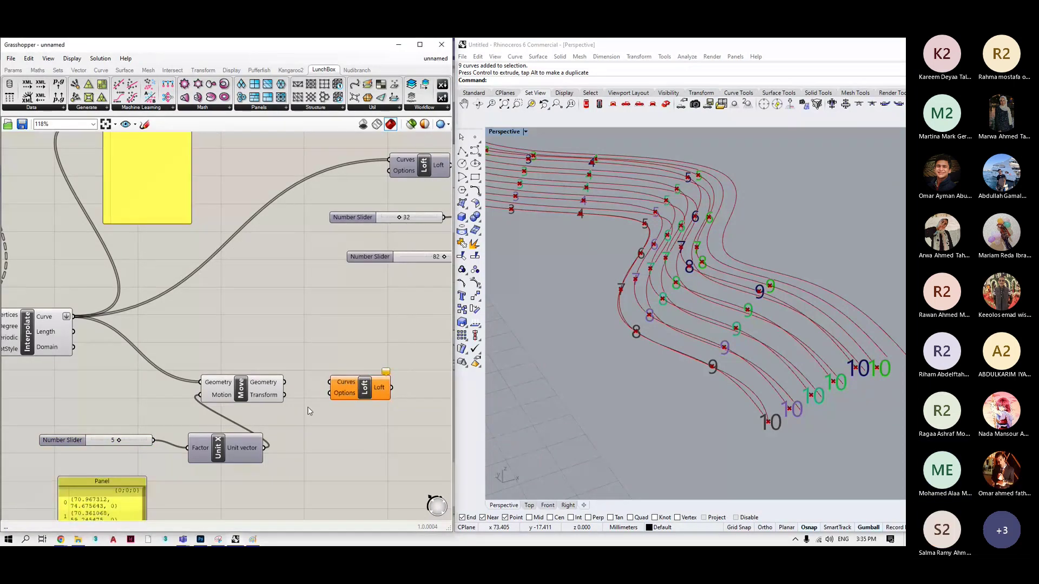
# Connect Interpolate's Curve output and Move's Geometry output to the new Loft's Curves input, and shift that Loft further from Move.
pyautogui.moveTo(284, 382); pyautogui.dragTo(331, 392)
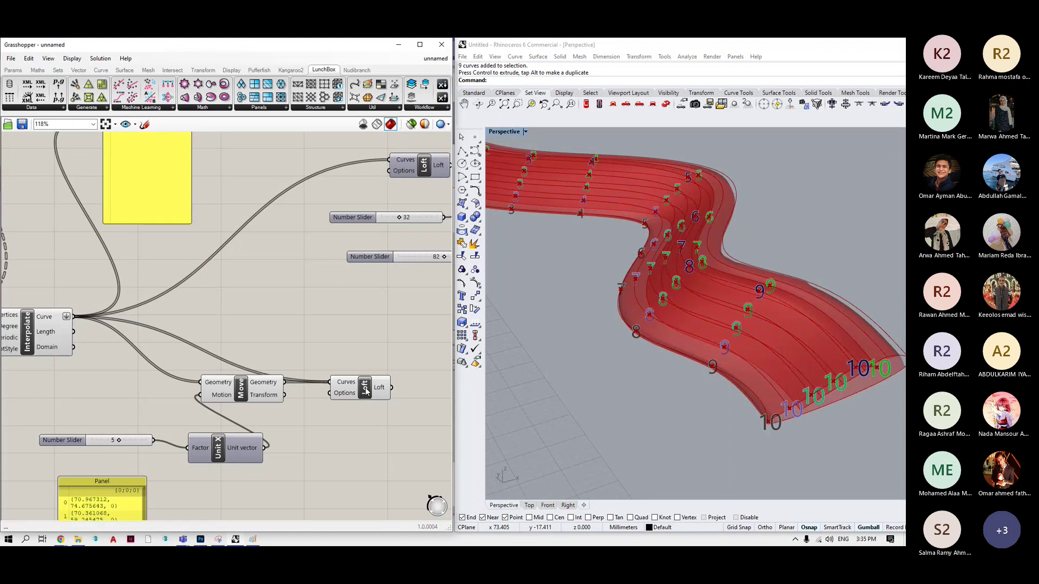
pyautogui.moveTo(366, 392); pyautogui.dragTo(417, 377)
pyautogui.moveTo(381, 367); pyautogui.dragTo(66, 317)
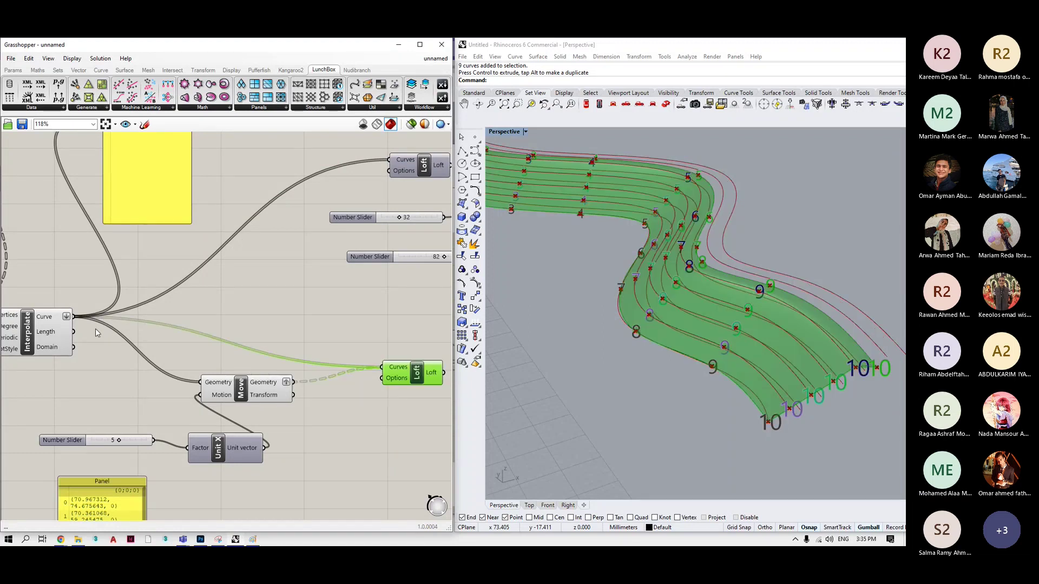
# Graft Interpolate's Curve output and keep Move's Geometry output grafted, so both sets of curves reach the Loft in separate branches.
pyautogui.click(67, 317)
pyautogui.rightClick(67, 317)
pyautogui.click(103, 375)
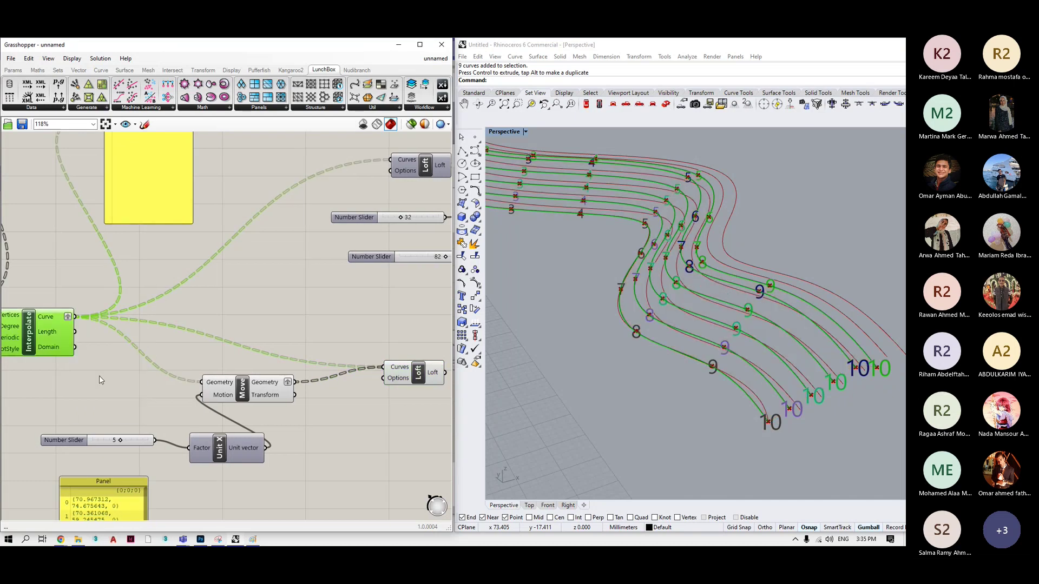
pyautogui.scroll(-2, 306, 382)
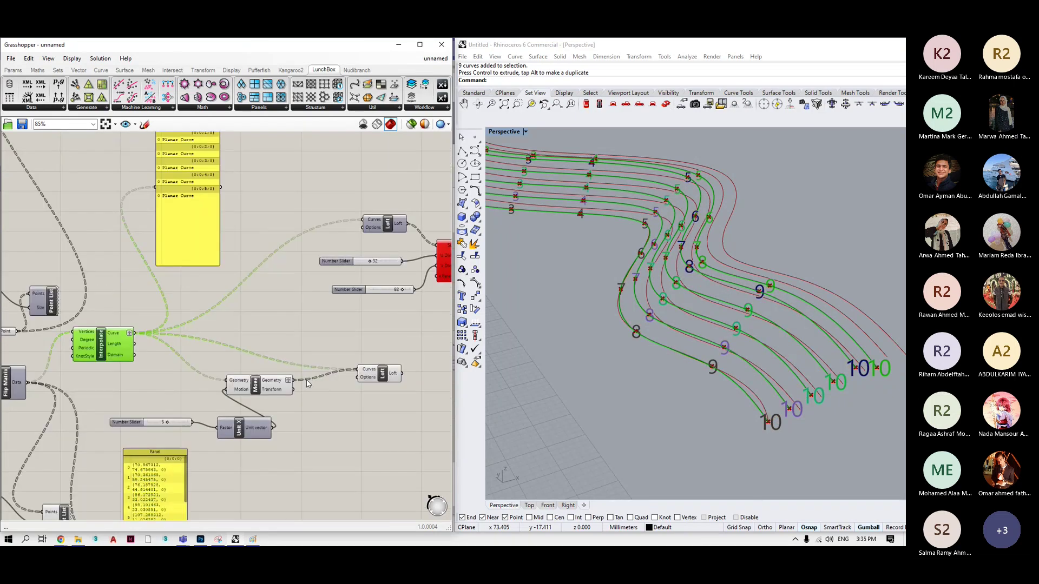
pyautogui.scroll(3, 307, 383)
pyautogui.rightClick(303, 376)
pyautogui.click(336, 419)
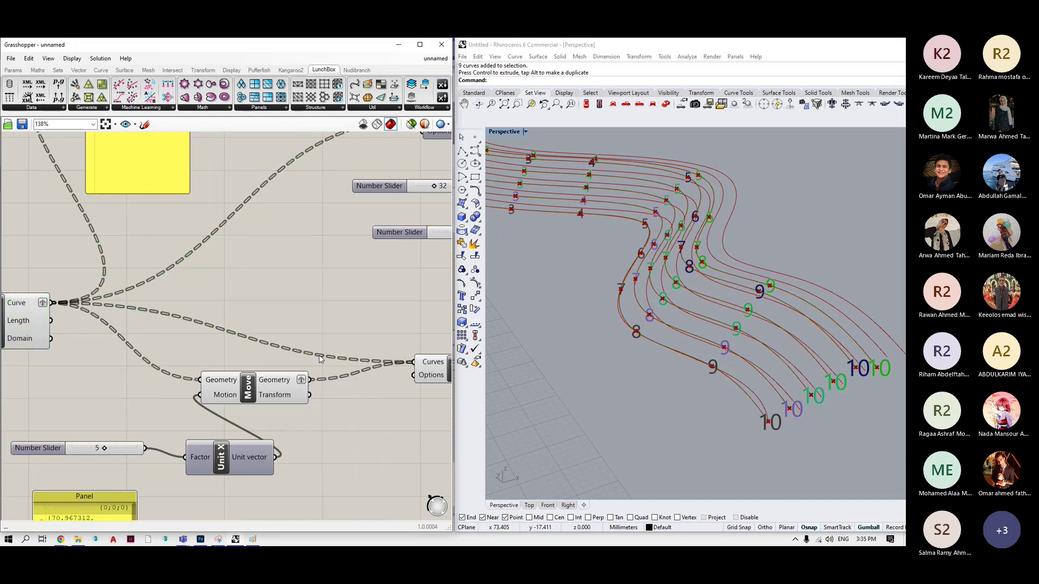
# Examine the moved curves against the original interpolated curves in the Perspective view with the Move component selected.
pyautogui.moveTo(649, 368); pyautogui.dragTo(779, 364, button='right')
pyautogui.scroll(2, 706, 367)
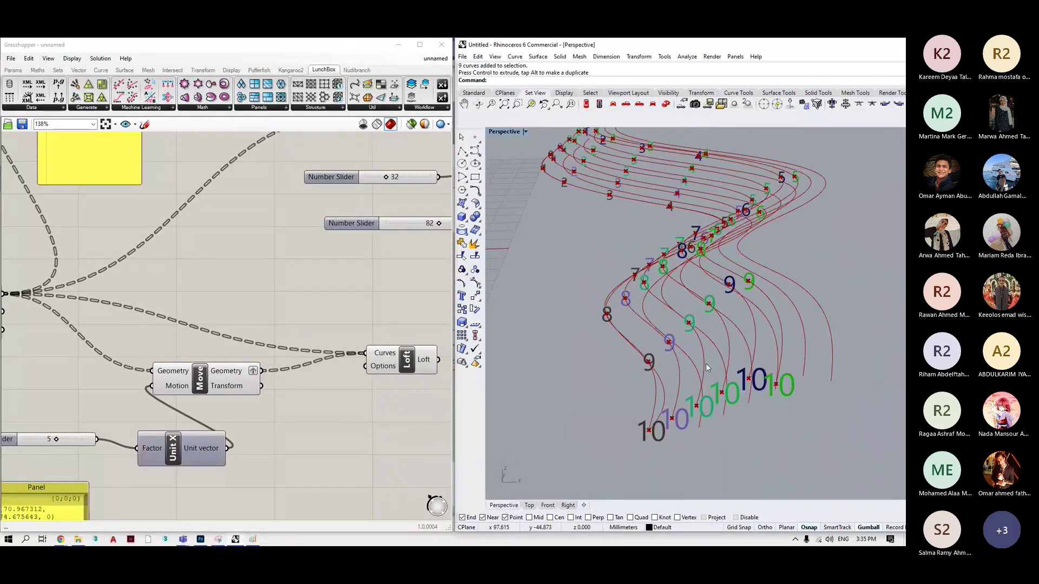
pyautogui.scroll(-3, 708, 379)
pyautogui.click(200, 377)
pyautogui.scroll(-2, 270, 362)
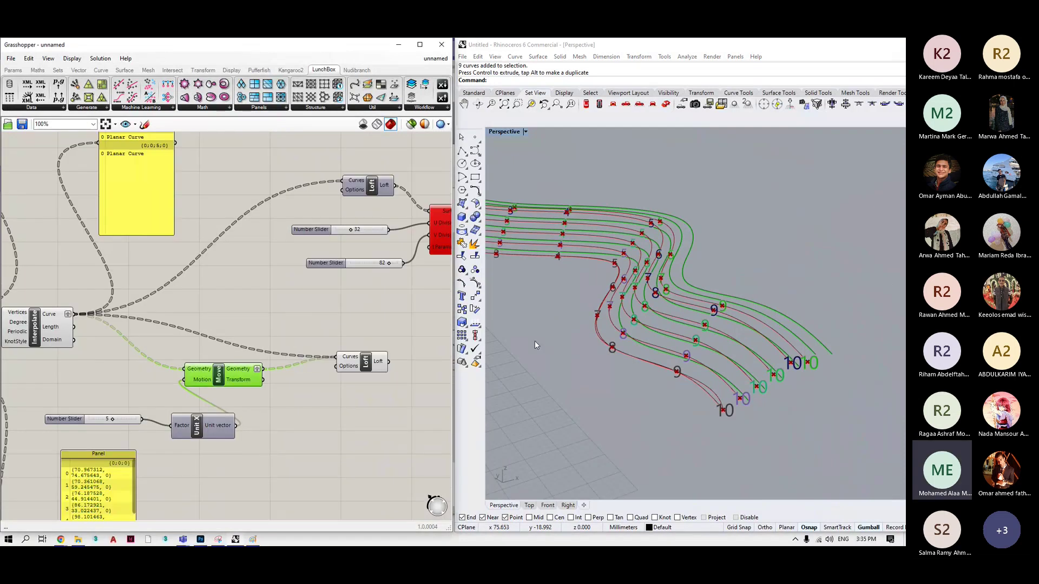
pyautogui.moveTo(674, 336); pyautogui.dragTo(486, 345, button='right')
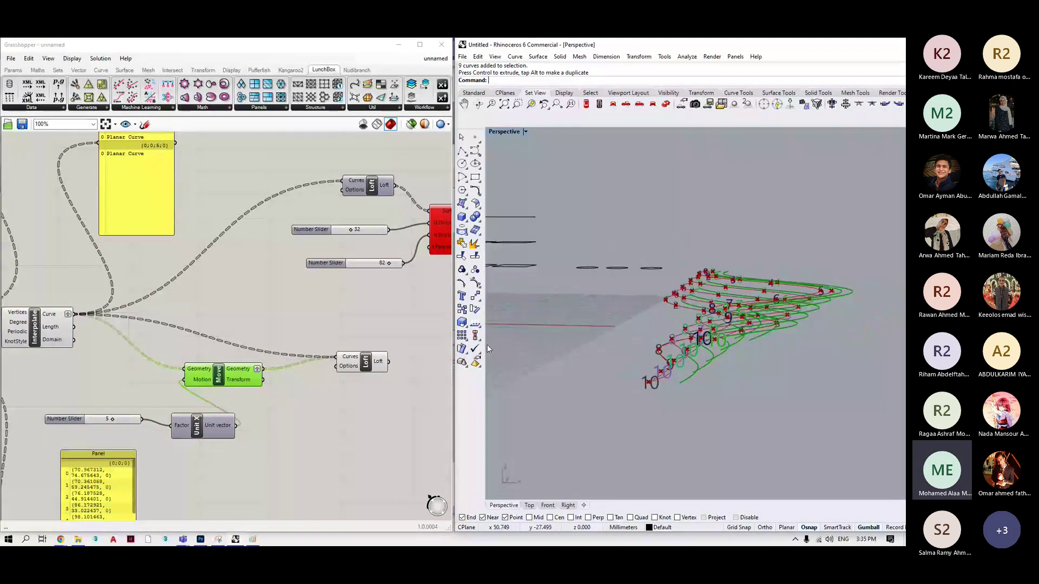
pyautogui.scroll(2, 130, 302)
pyautogui.scroll(1, 130, 302)
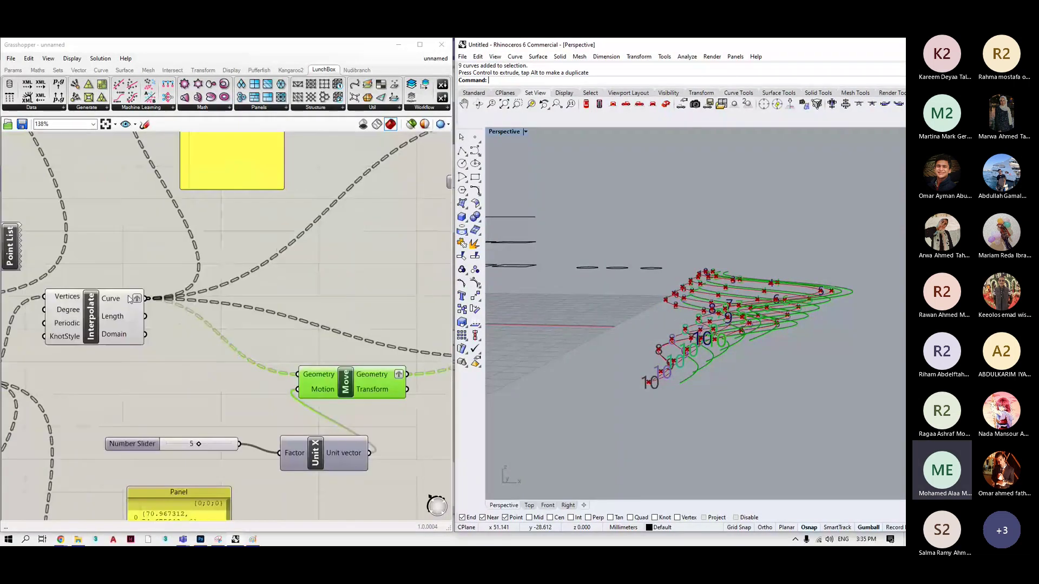
# Turn off grafting on Interpolate's Curve output.
pyautogui.rightClick(131, 301)
pyautogui.click(168, 355)
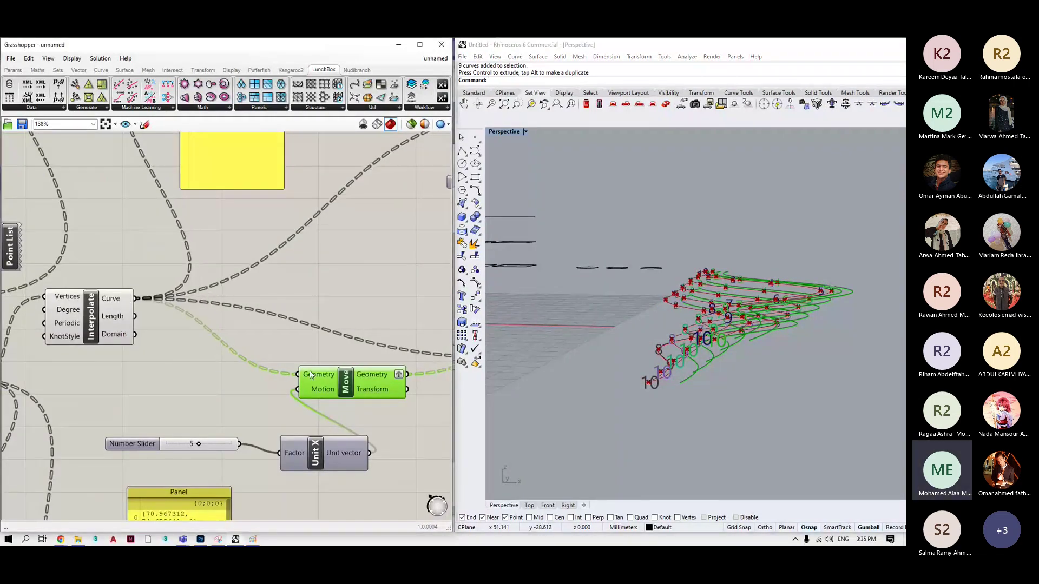
pyautogui.scroll(-4, 347, 403)
pyautogui.scroll(4, 389, 407)
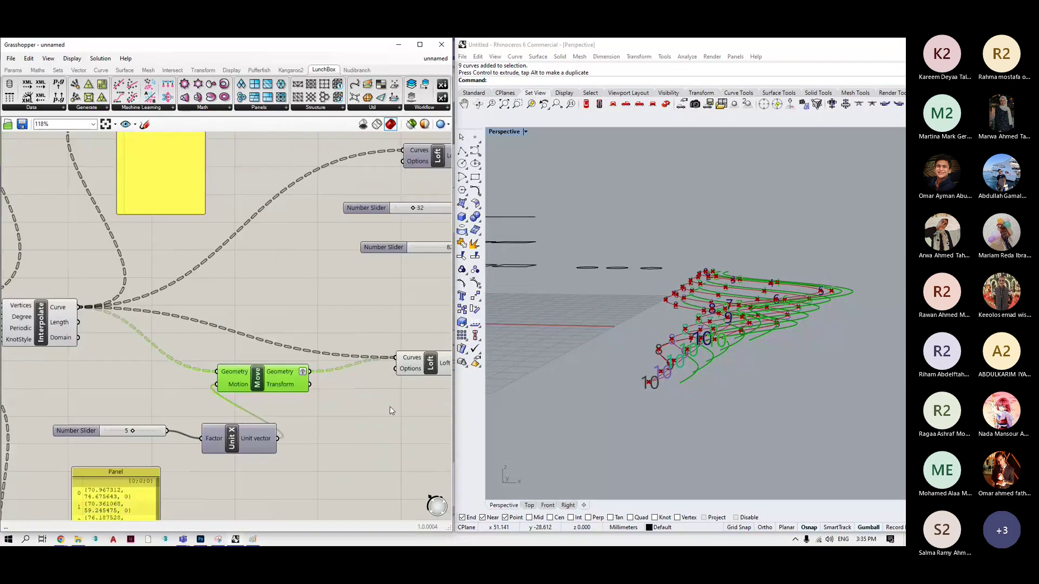
pyautogui.click(373, 411)
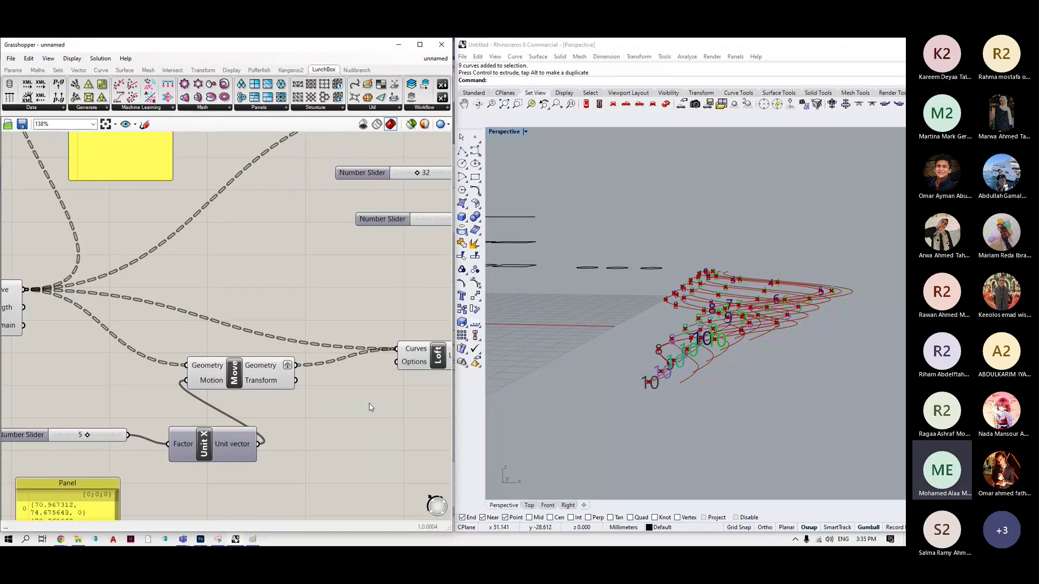
# Add a Panel below the second Loft and feed it from Move's Geometry output.
pyautogui.doubleClick(372, 402)
pyautogui.write('panel')
pyautogui.press('Return')
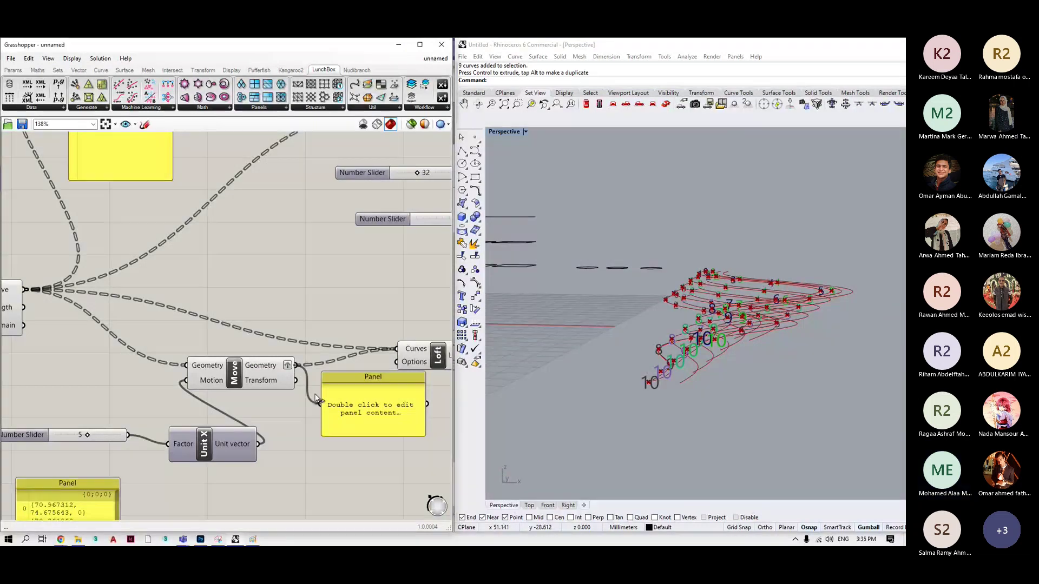
pyautogui.moveTo(297, 368); pyautogui.dragTo(373, 406)
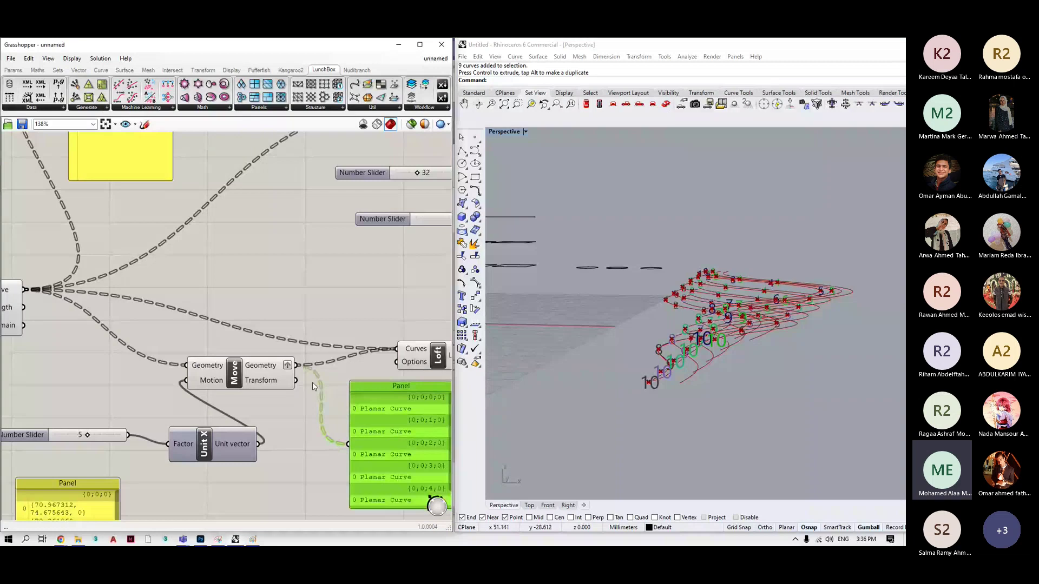
# Turn off grafting on Move's Geometry output.
pyautogui.rightClick(286, 366)
pyautogui.click(314, 425)
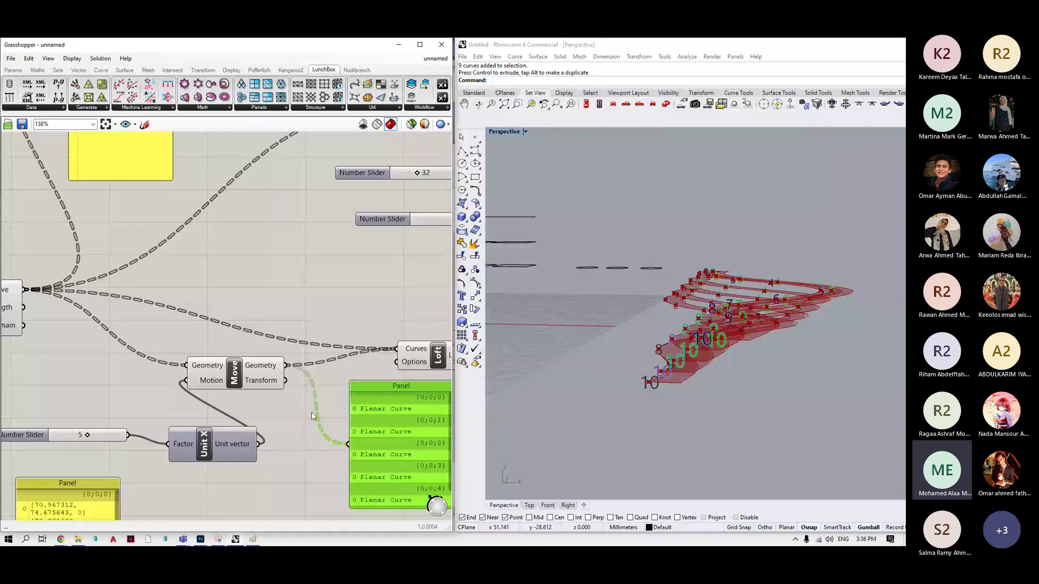
pyautogui.rightClick(276, 366)
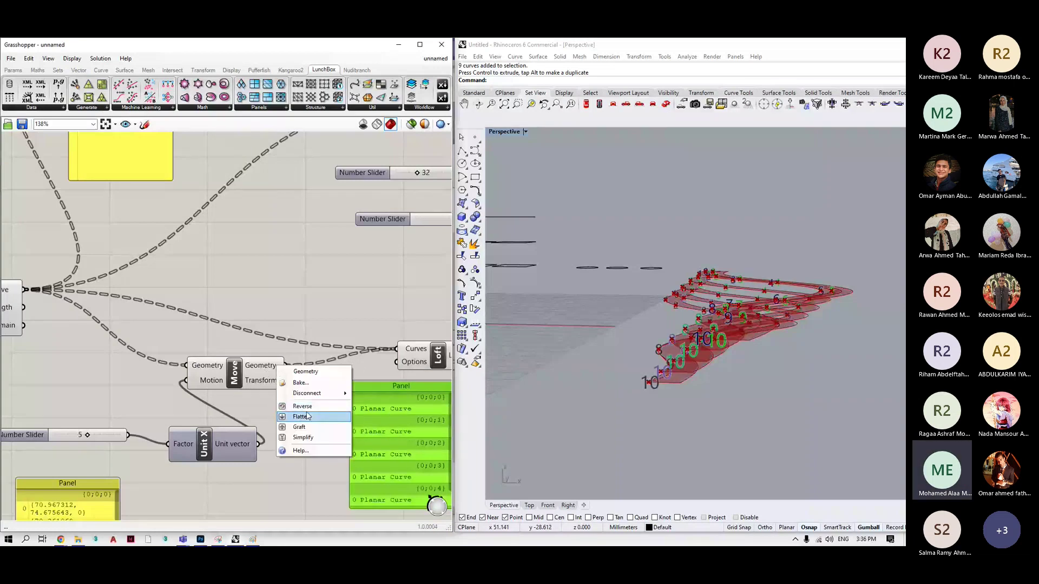
pyautogui.scroll(-3, 197, 342)
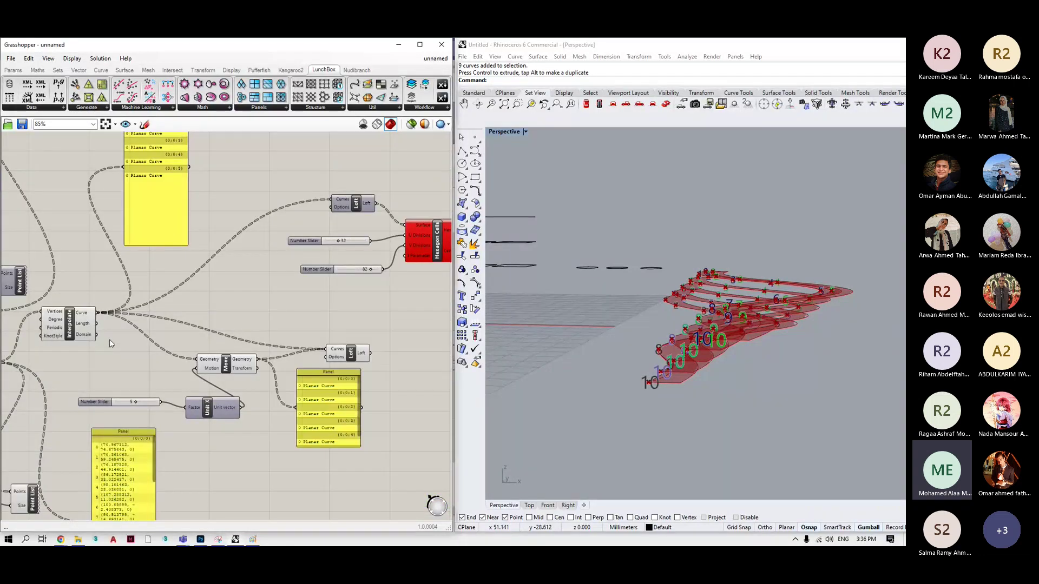
pyautogui.doubleClick(110, 339)
pyautogui.rightClick(113, 339)
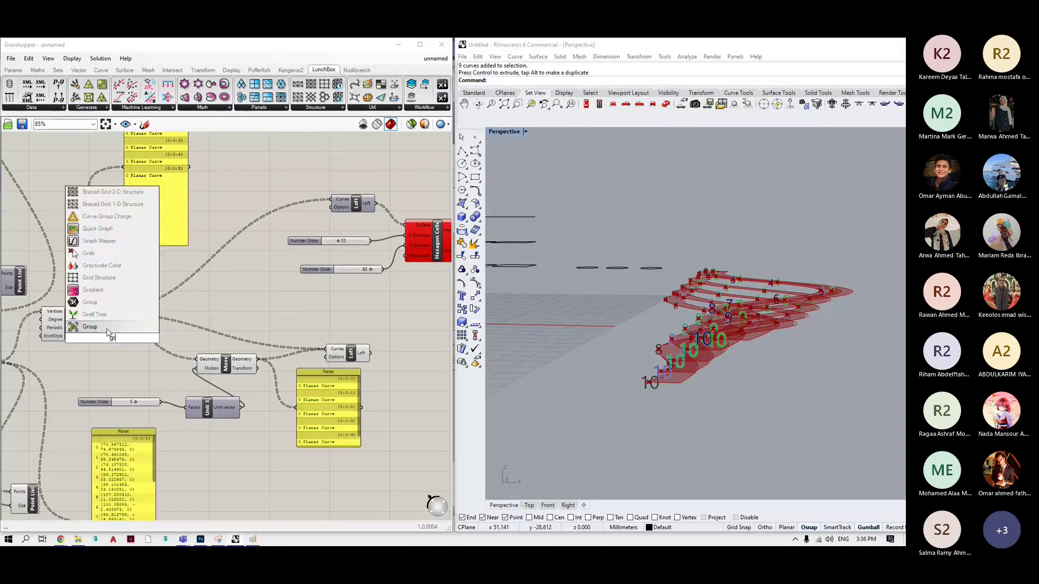
pyautogui.click(110, 352)
# Add another Panel between Interpolate and the second Loft, and connect Interpolate's Curve output to it.
pyautogui.doubleClick(109, 353)
pyautogui.write('/')
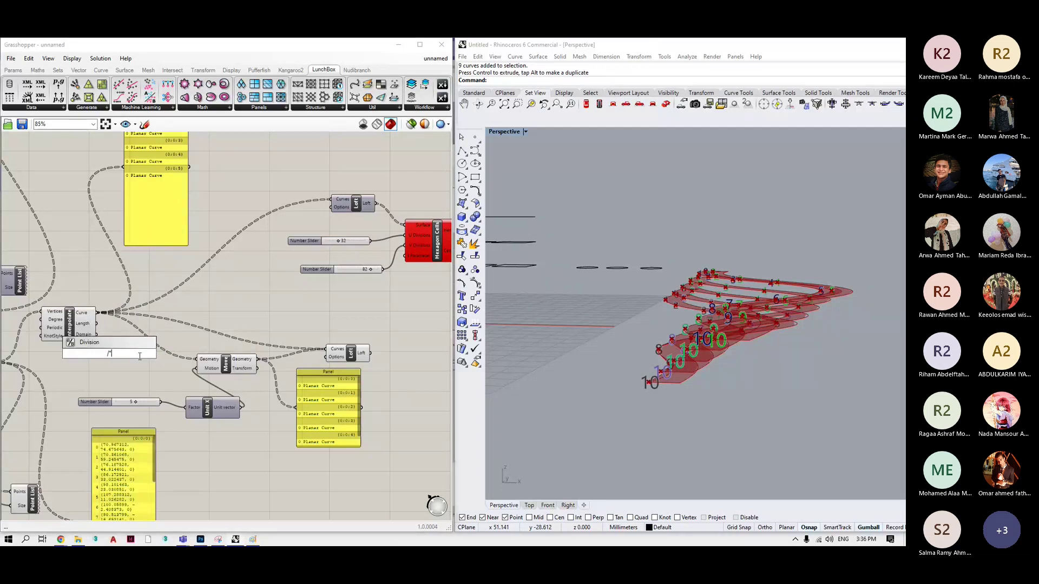
pyautogui.write('/')
pyautogui.click(114, 342)
pyautogui.moveTo(113, 342); pyautogui.dragTo(205, 310)
pyautogui.scroll(1, 213, 321)
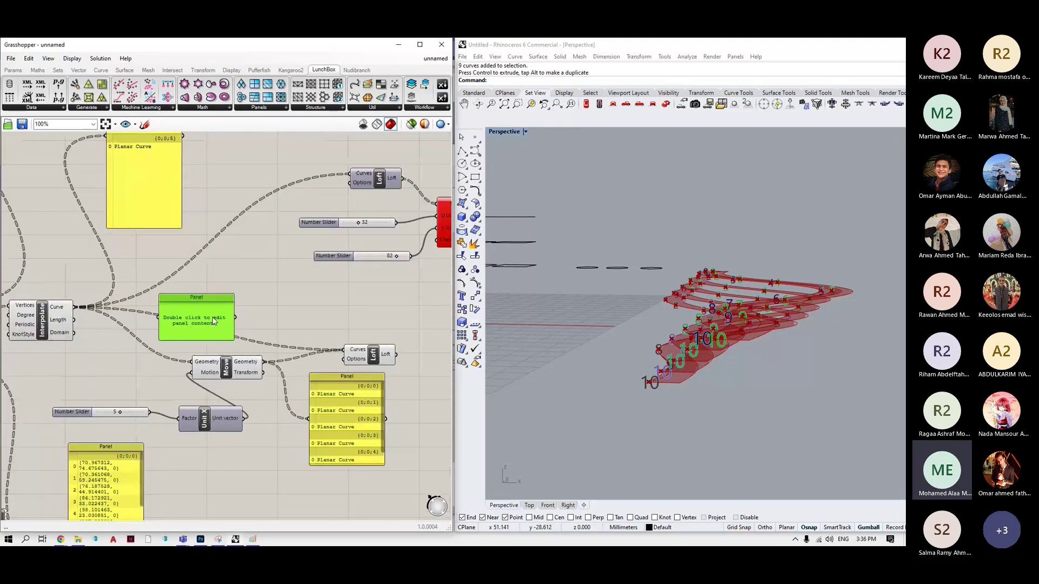
pyautogui.moveTo(75, 307); pyautogui.dragTo(159, 317)
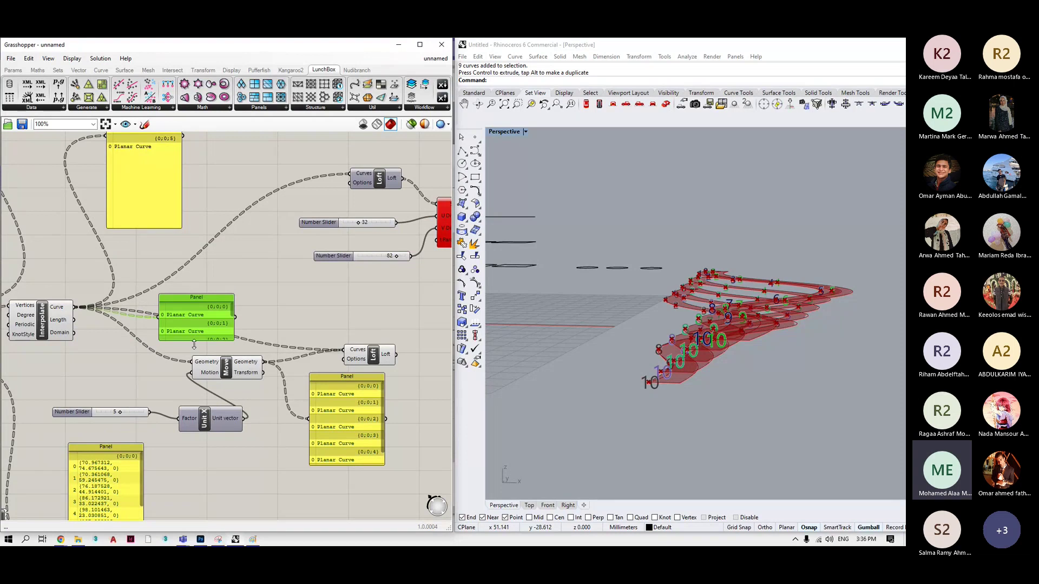
# Stretch Interpolate's panel to list all branches, place it below Unit X, and shift Move's panel aside to compare their branch paths.
pyautogui.moveTo(193, 341); pyautogui.dragTo(194, 413)
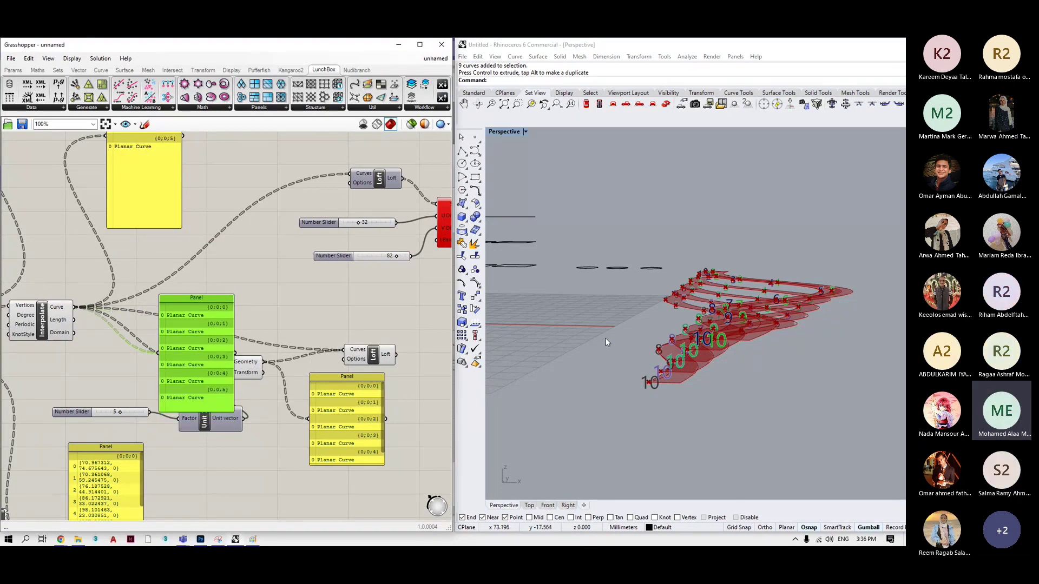
pyautogui.moveTo(230, 297); pyautogui.dragTo(299, 448)
pyautogui.moveTo(328, 394); pyautogui.dragTo(369, 396)
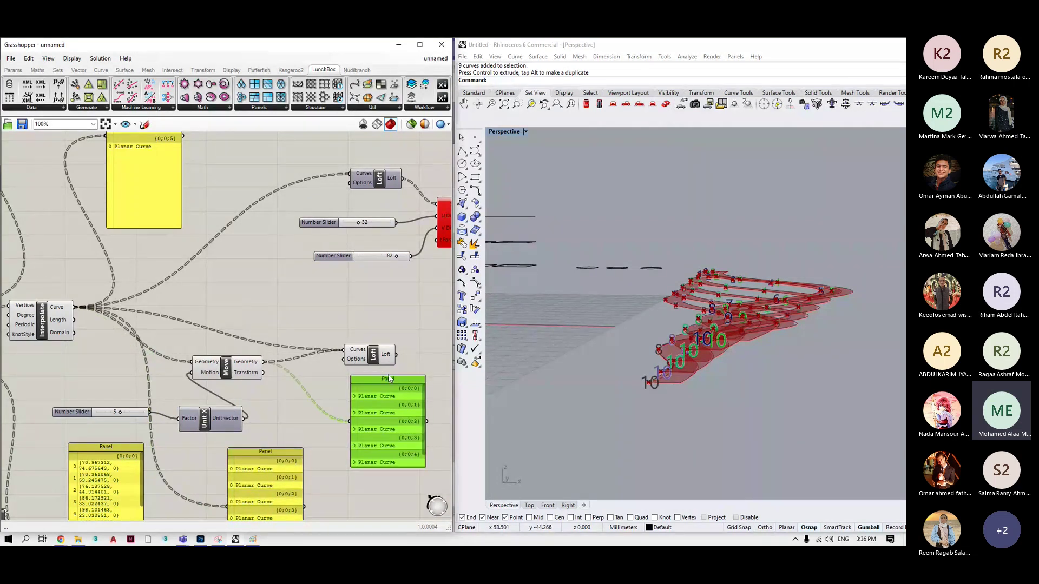
pyautogui.scroll(3, 264, 478)
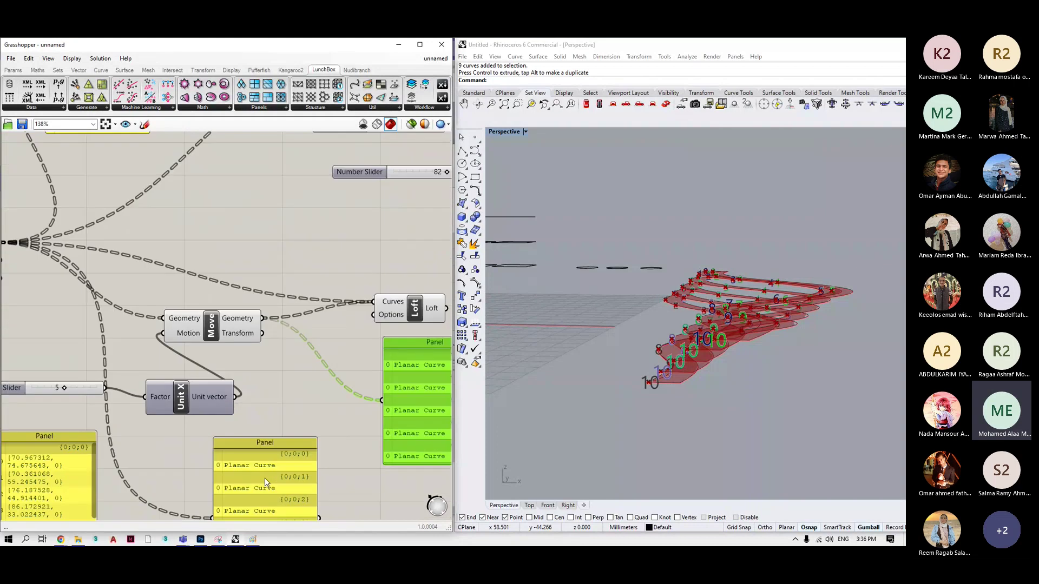
pyautogui.scroll(2, 265, 478)
pyautogui.scroll(-2, 268, 458)
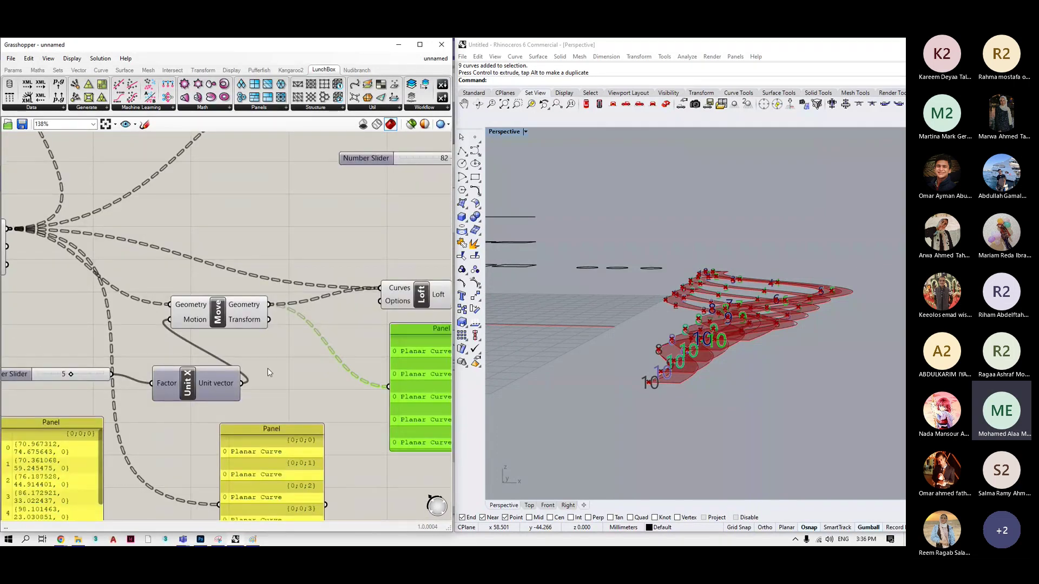
pyautogui.scroll(-2, 227, 387)
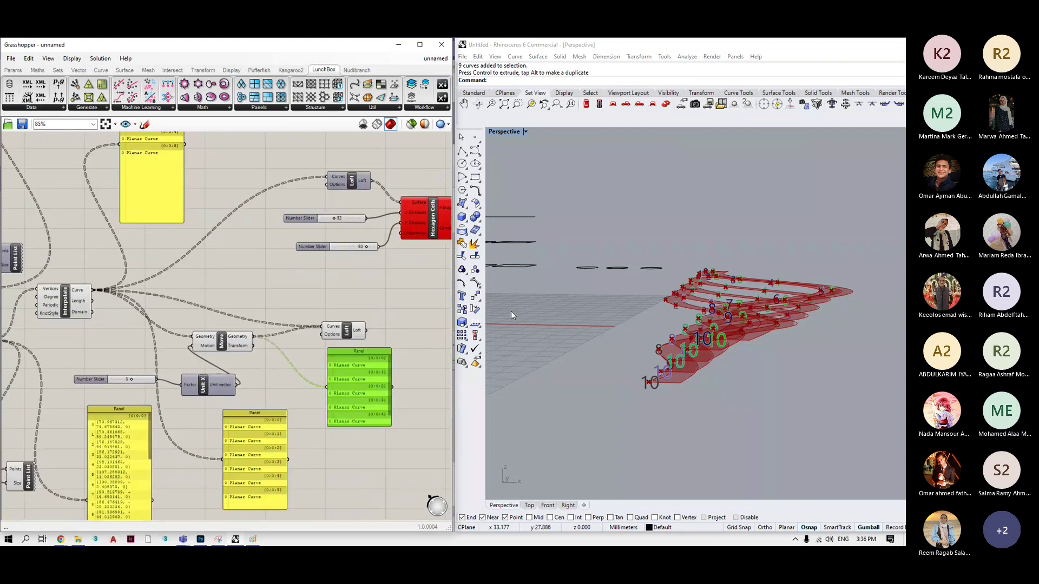
# Examine the separate lofted strips between the original and moved curves in the Perspective view.
pyautogui.moveTo(751, 342); pyautogui.dragTo(724, 350, button='right')
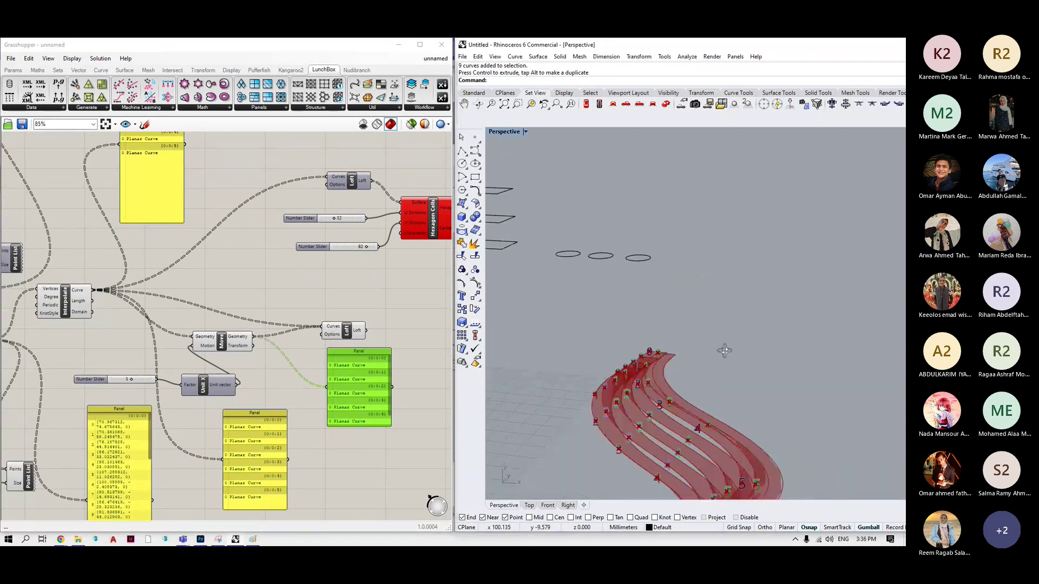
pyautogui.scroll(4, 720, 354)
pyautogui.scroll(-2, 635, 307)
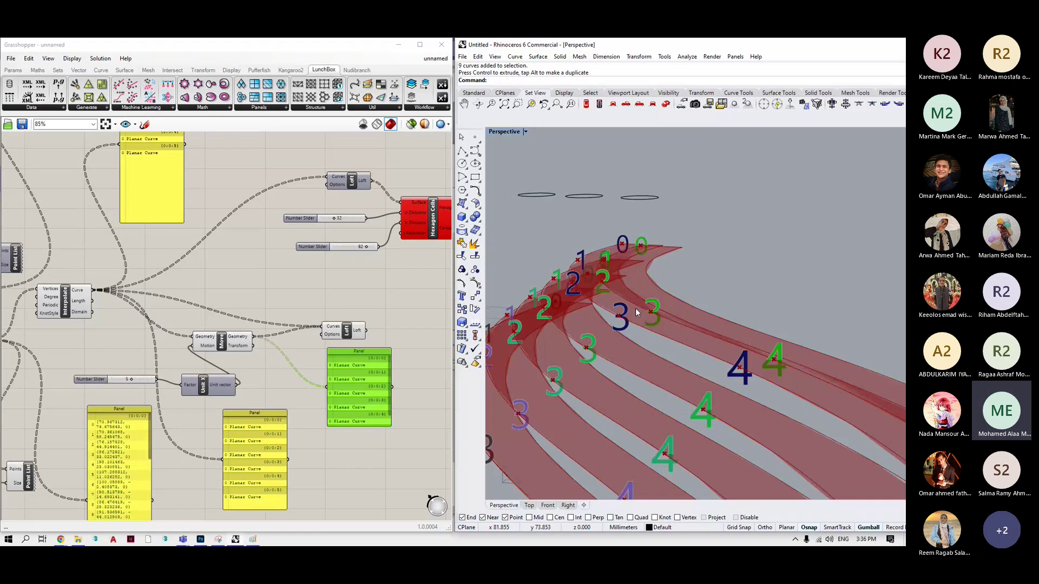
pyautogui.scroll(-1, 643, 304)
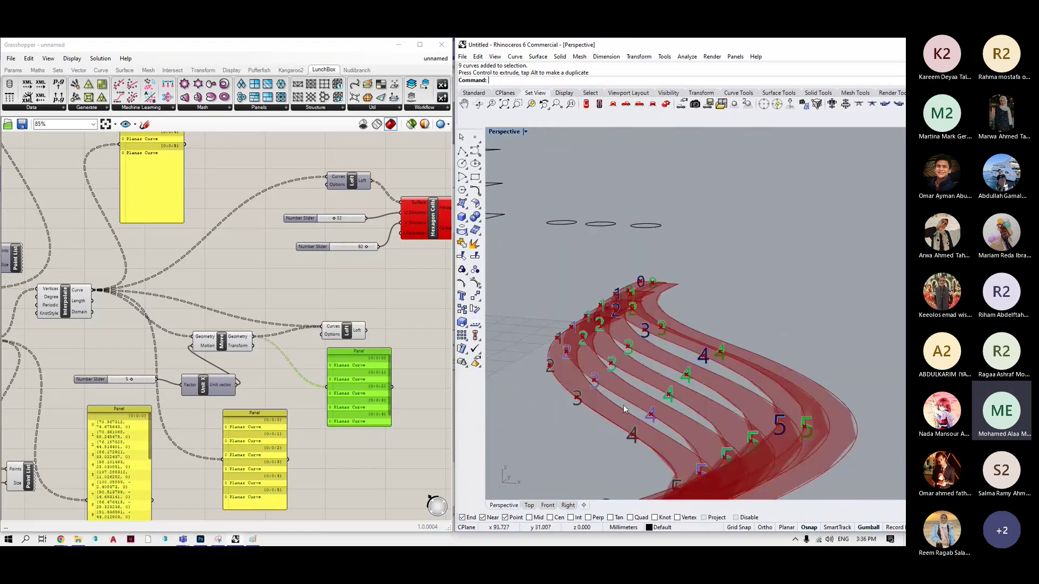
pyautogui.scroll(4, 710, 355)
pyautogui.scroll(-5, 709, 355)
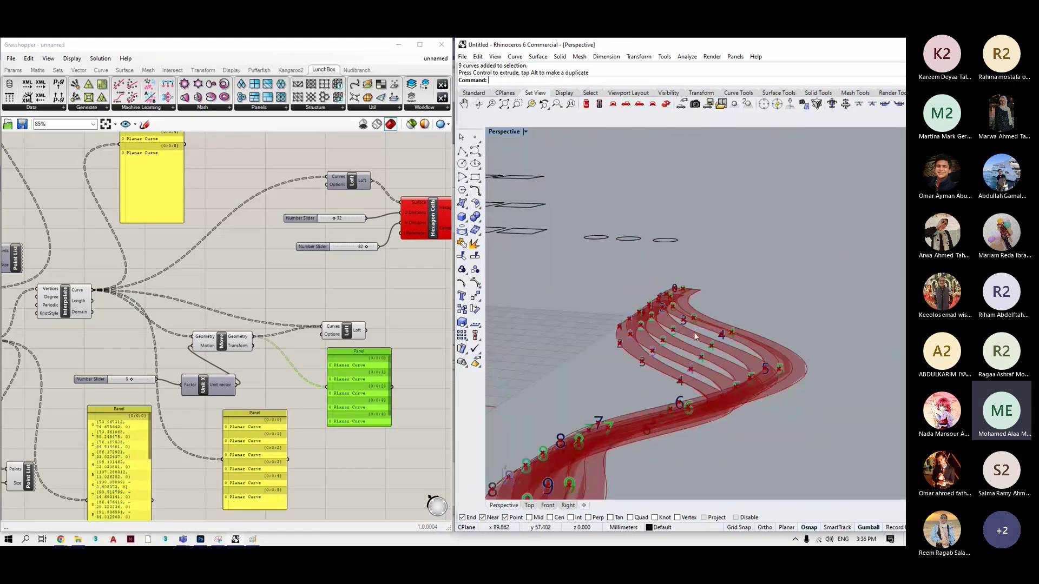
pyautogui.scroll(4, 698, 335)
pyautogui.scroll(-2, 701, 331)
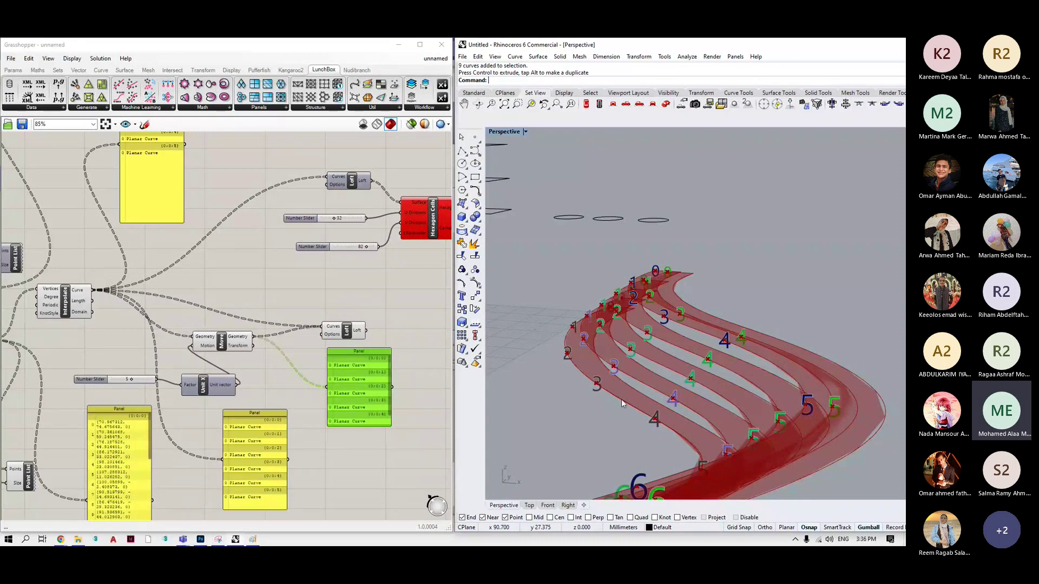
# Flatten Interpolate's Curve output and Move's Geometry output.
pyautogui.rightClick(79, 291)
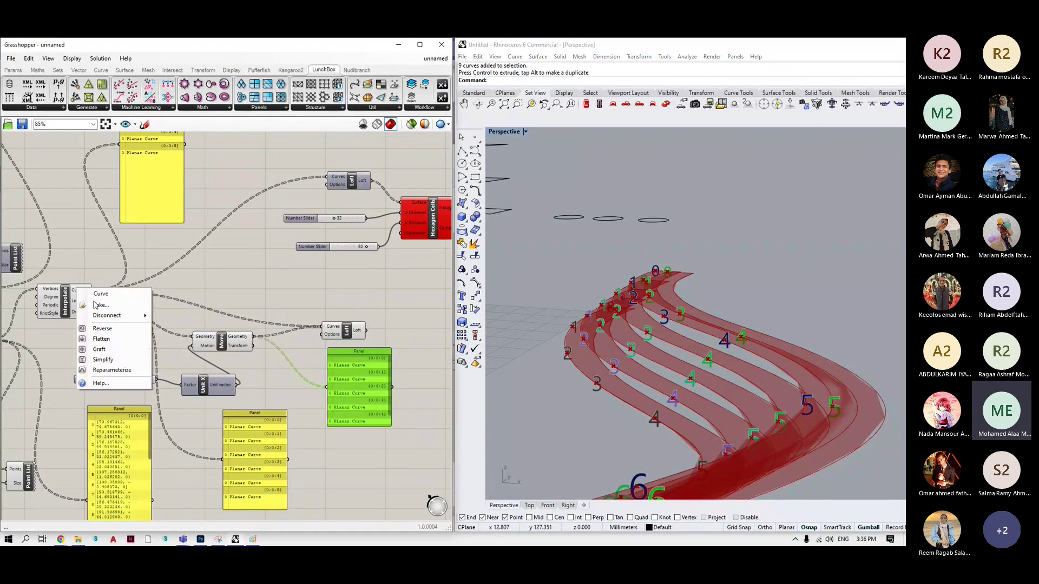
pyautogui.click(106, 345)
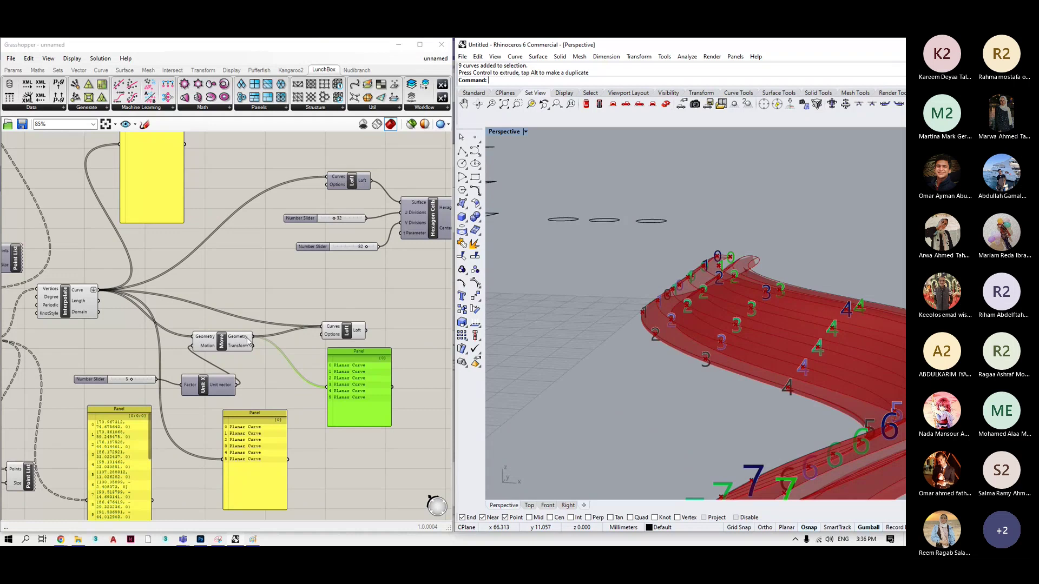
pyautogui.moveTo(536, 387); pyautogui.dragTo(573, 387, button='right')
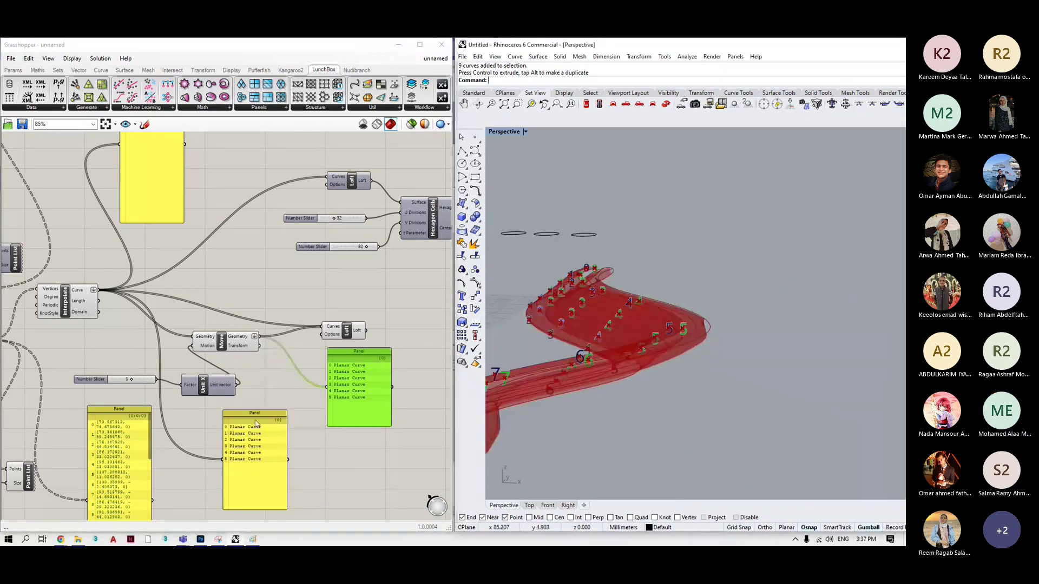
# Remove the two panels listing the Interpolate and Move curves.
pyautogui.hotkey('ctrl', 'z')
pyautogui.hotkey('ctrl', 'z')
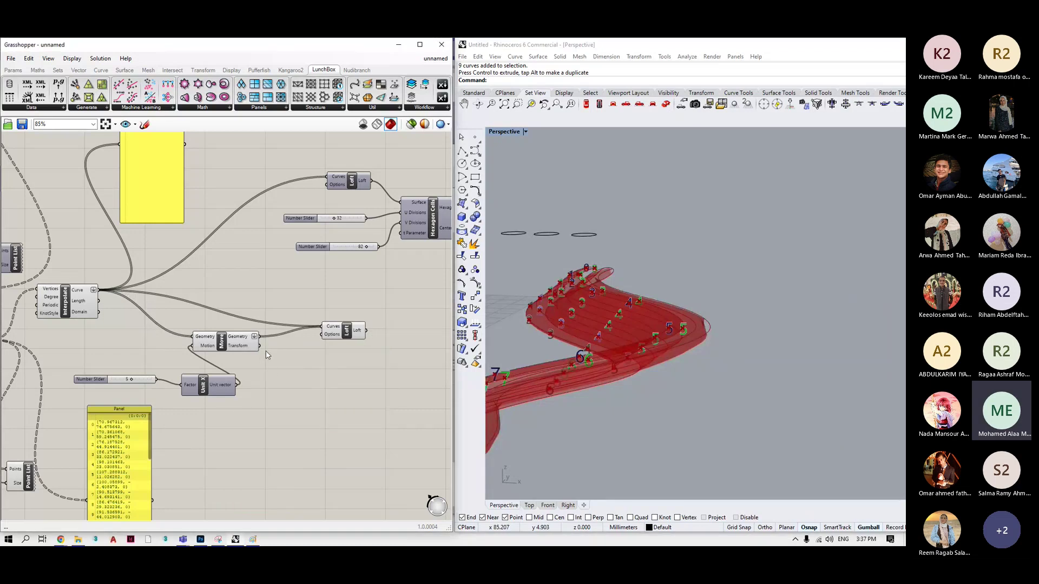
# Undo the removal of the two curve-listing panels and examine the flattened loft in the Perspective view.
pyautogui.hotkey('ctrl', 'z')
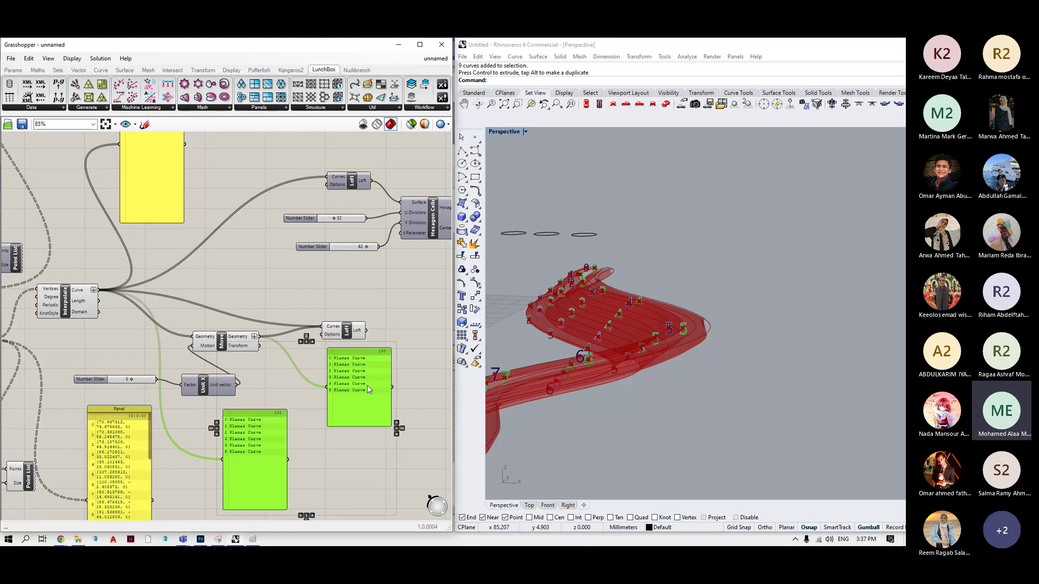
pyautogui.moveTo(639, 346); pyautogui.dragTo(699, 352, button='right')
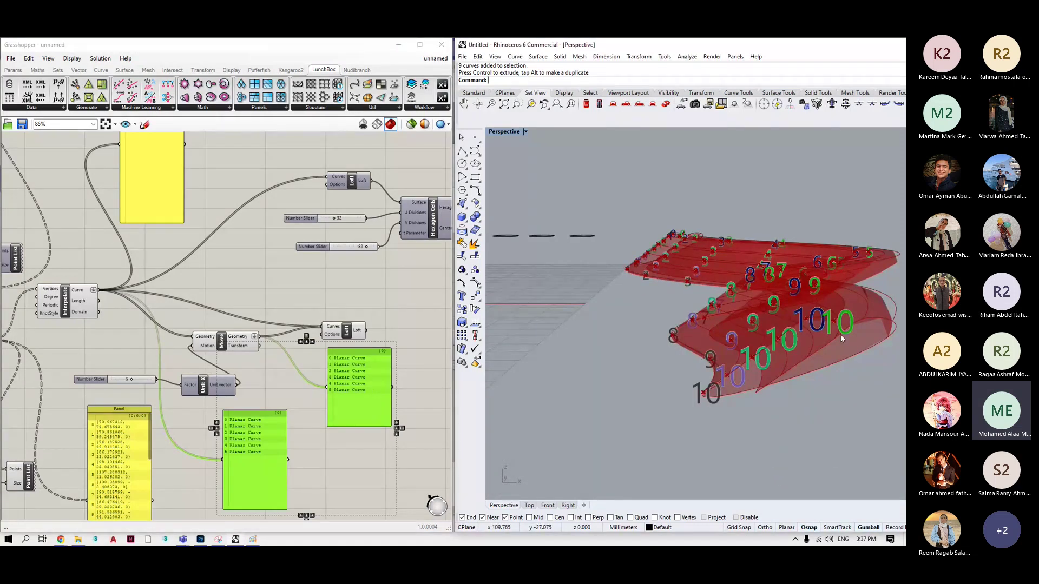
pyautogui.scroll(-3, 840, 334)
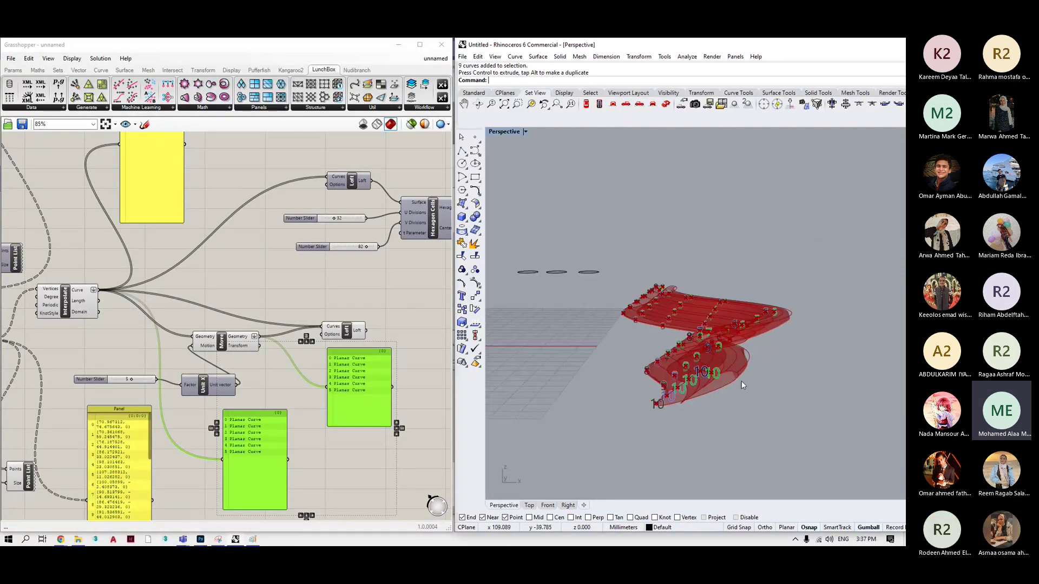
pyautogui.scroll(3, 741, 381)
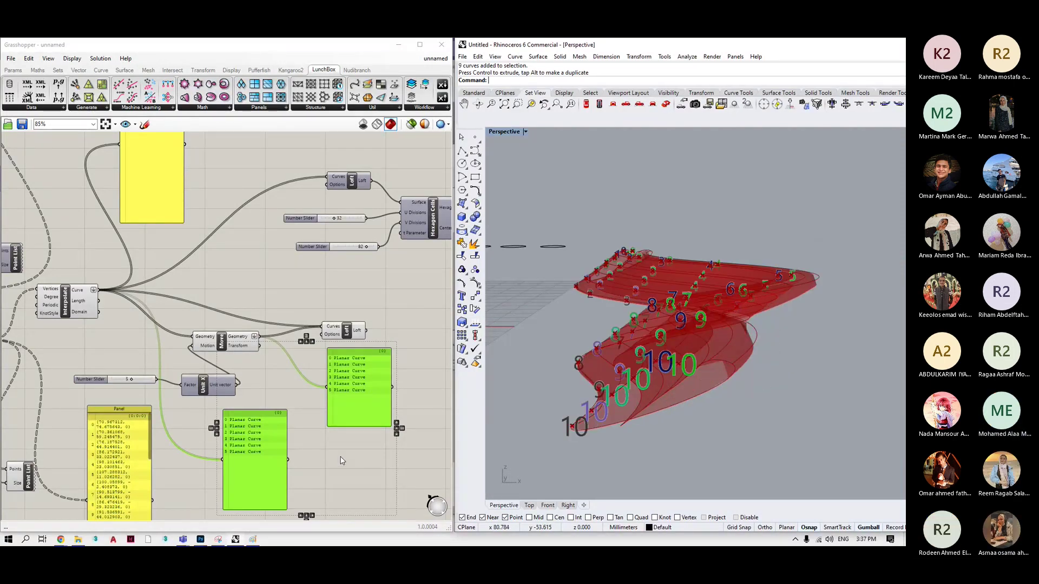
# Delete the two curve-listing panels, the lower Loft, Move, and Unit X with its number slider.
pyautogui.click(360, 457)
pyautogui.moveTo(352, 453); pyautogui.dragTo(259, 392)
pyautogui.press('Delete')
pyautogui.click(340, 331)
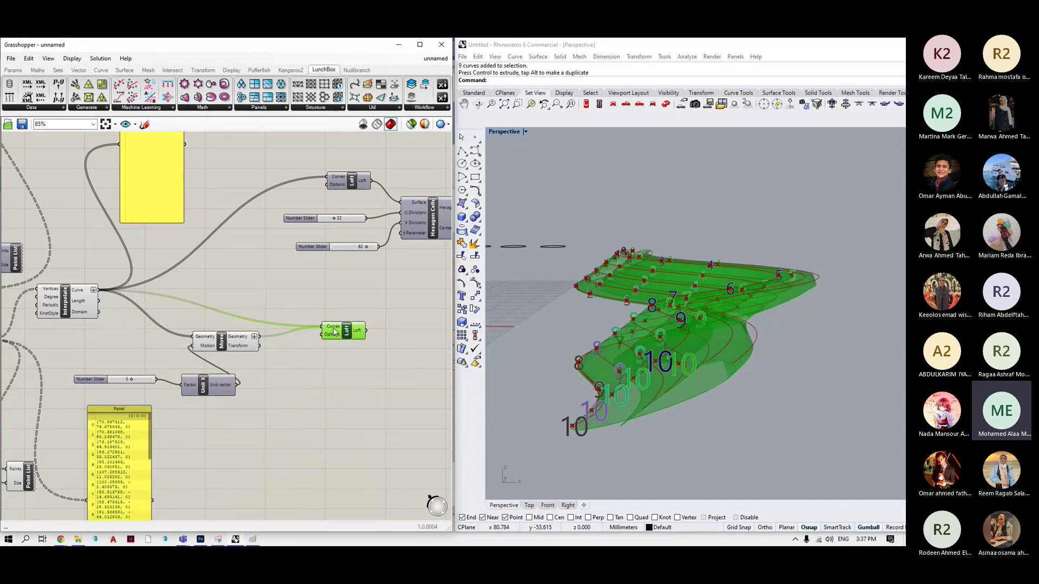
pyautogui.press('Delete')
pyautogui.moveTo(315, 310); pyautogui.dragTo(99, 402)
pyautogui.press('Delete')
# Move the remaining Loft component close to Interpolate and turn on its preview.
pyautogui.moveTo(232, 302); pyautogui.dragTo(189, 326, button='right')
pyautogui.moveTo(621, 355); pyautogui.dragTo(644, 424, button='right')
pyautogui.scroll(5, 721, 410)
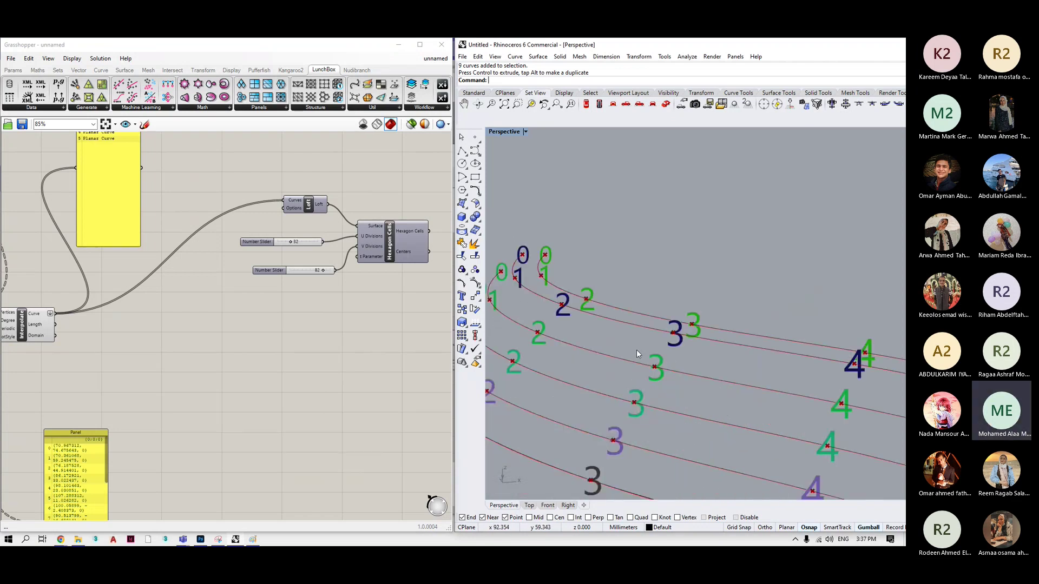
pyautogui.scroll(-2, 178, 344)
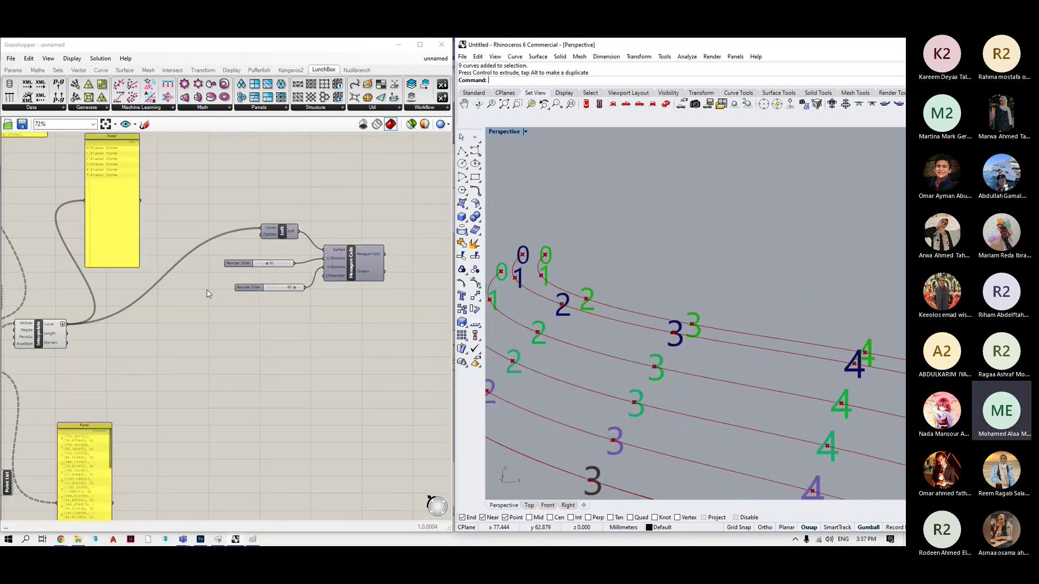
pyautogui.moveTo(279, 232); pyautogui.dragTo(180, 294)
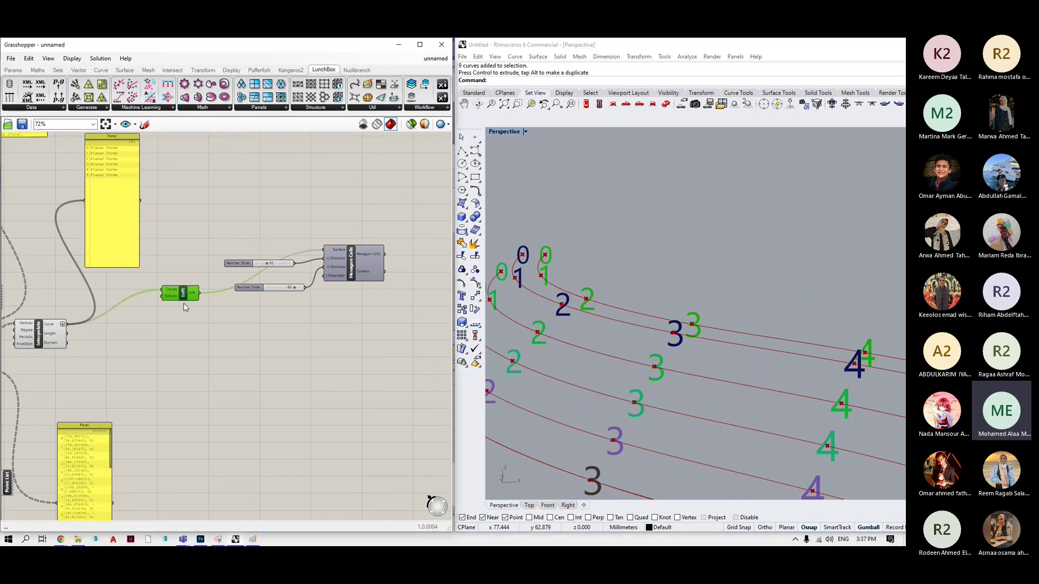
pyautogui.press('space')
pyautogui.click(192, 288)
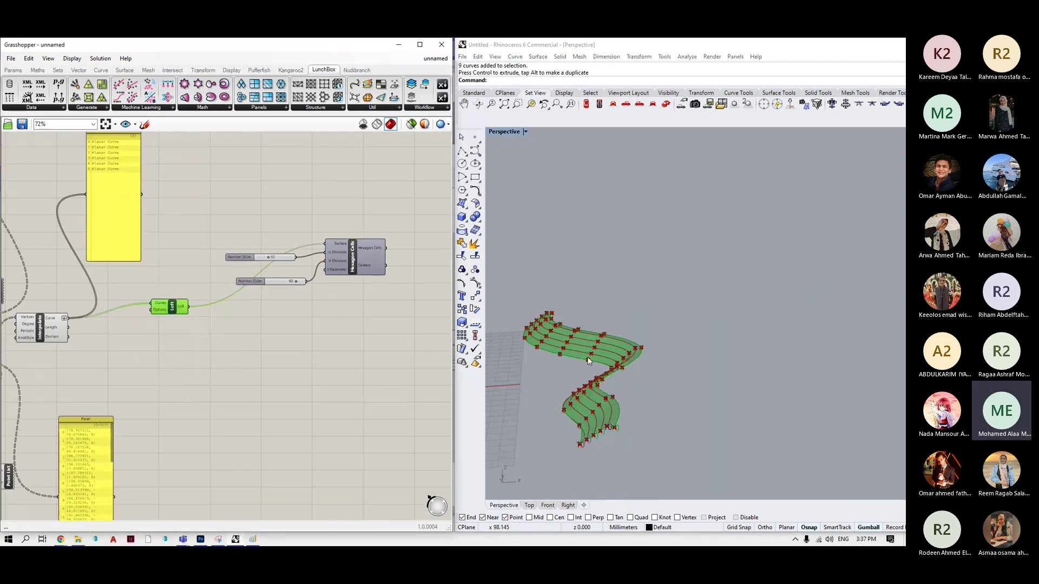
# Move Hexagon Cells and its two division sliders beside Loft, and turn on the Hexagon Cells preview.
pyautogui.click(360, 257)
pyautogui.moveTo(402, 225); pyautogui.dragTo(219, 299)
pyautogui.moveTo(345, 251); pyautogui.dragTo(281, 316)
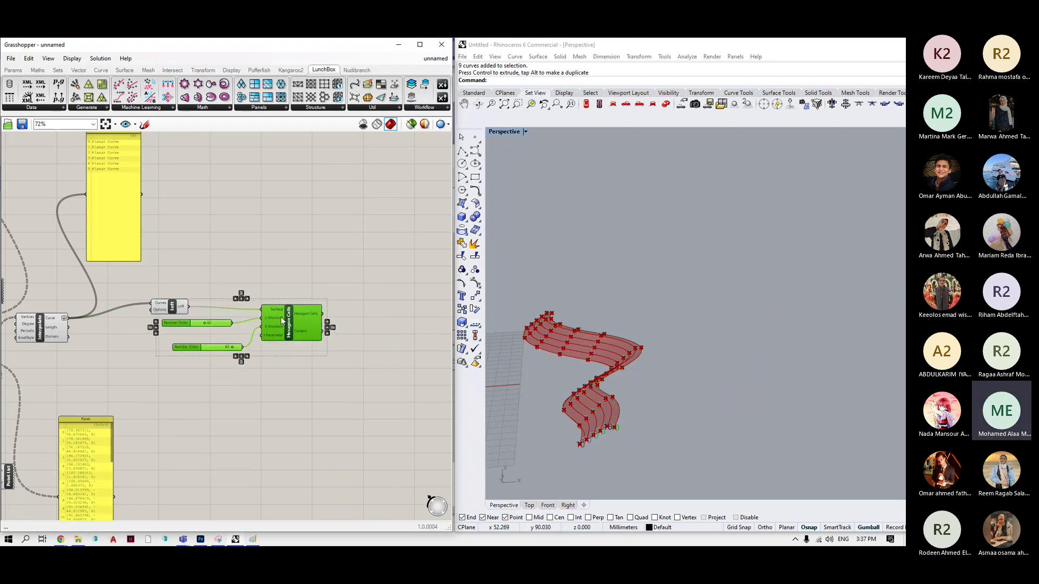
pyautogui.scroll(2, 281, 317)
pyautogui.scroll(5, 276, 326)
pyautogui.middleClick(313, 309)
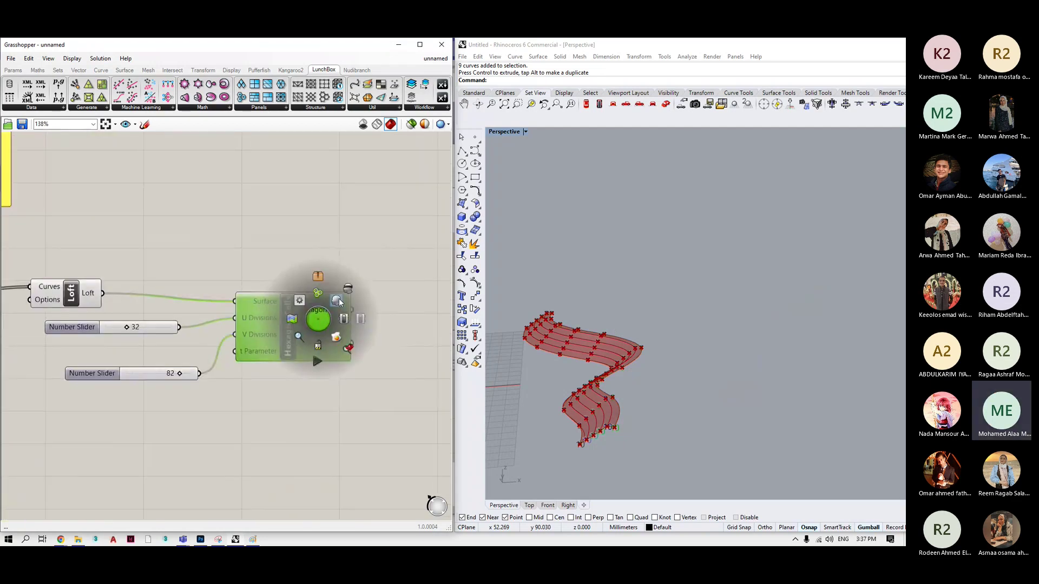
pyautogui.click(337, 301)
pyautogui.click(389, 365)
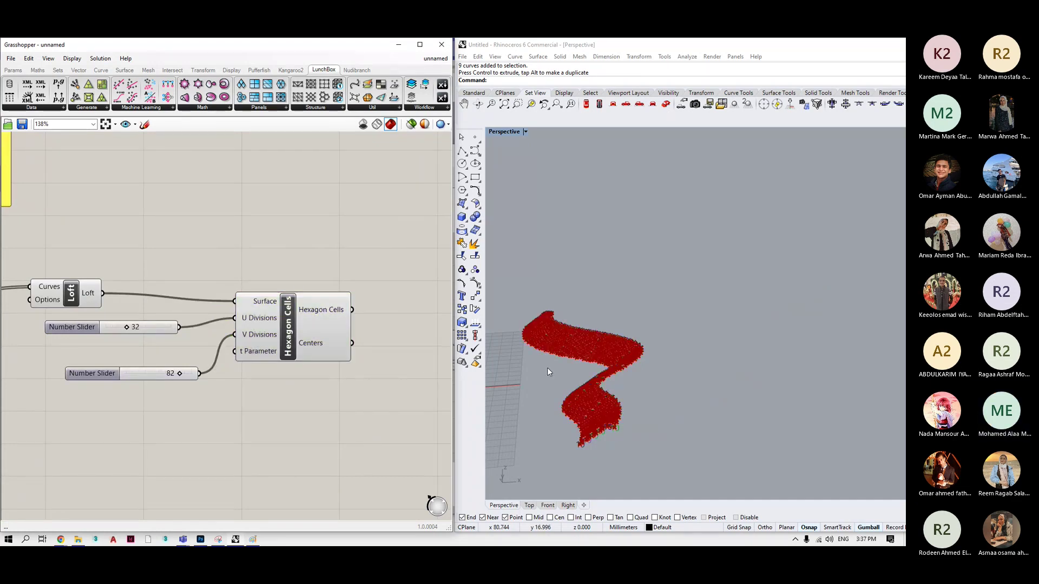
# Examine the hexagon pattern on the lofted surface up close, and go back to Hexagon Cells in the definition.
pyautogui.scroll(5, 576, 381)
pyautogui.click(576, 381)
pyautogui.hotkey('ctrl', 'h')
pyautogui.moveTo(673, 366); pyautogui.dragTo(789, 307, button='right')
pyautogui.scroll(-3, 789, 307)
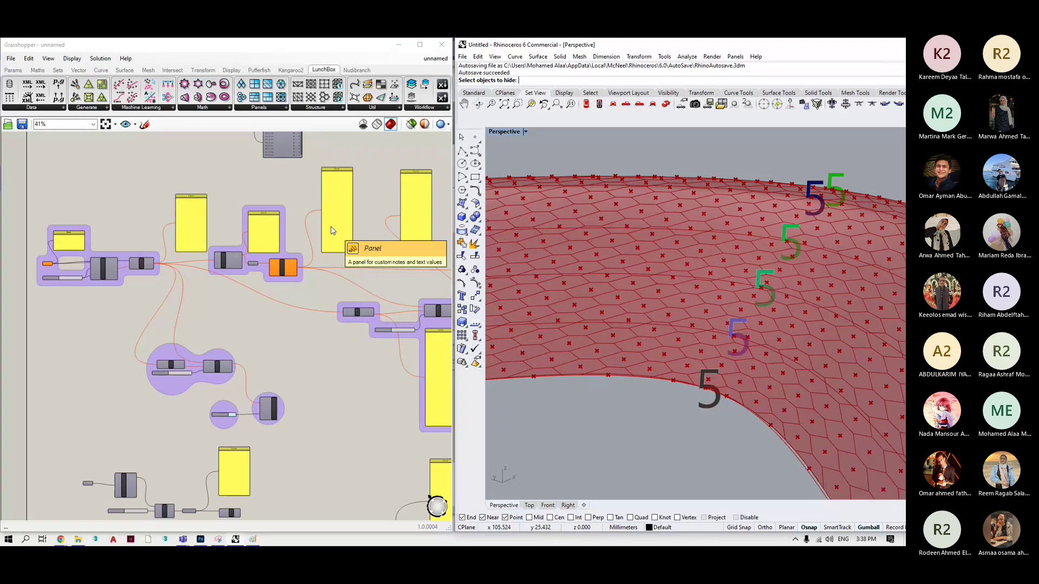
pyautogui.scroll(-3, 187, 306)
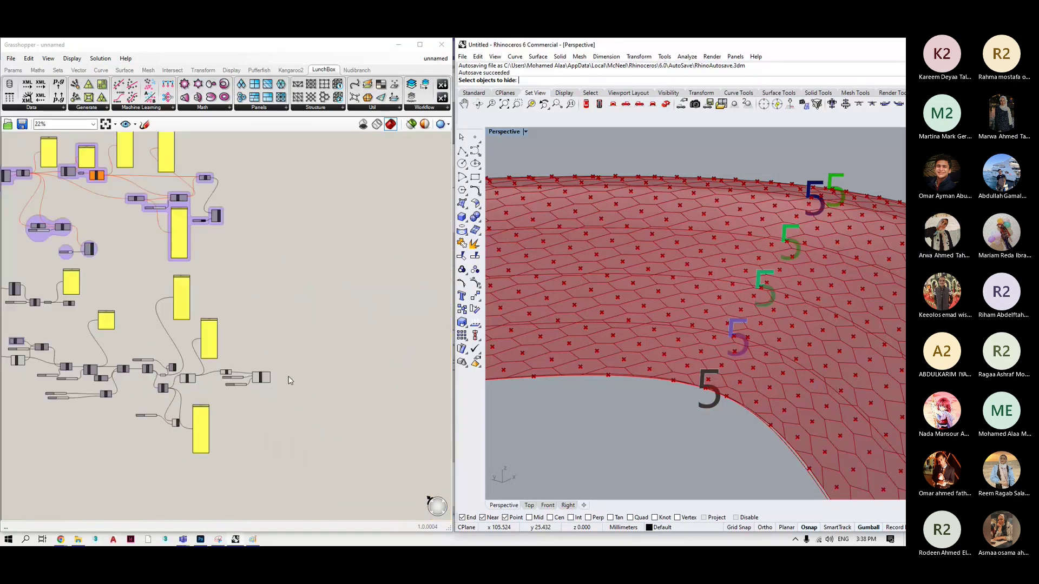
pyautogui.scroll(3, 288, 381)
pyautogui.scroll(2, 244, 381)
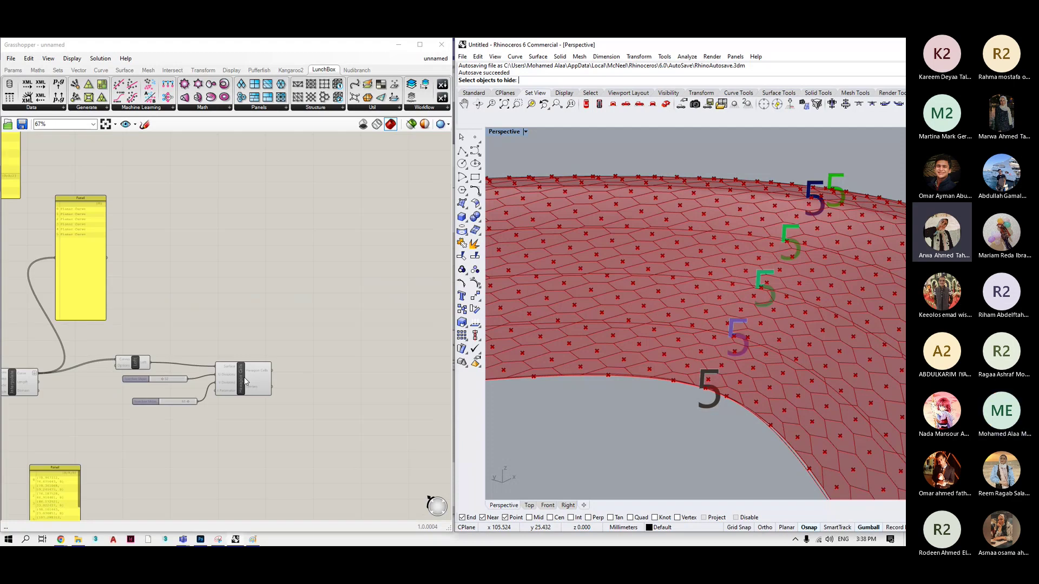
pyautogui.scroll(2, 245, 382)
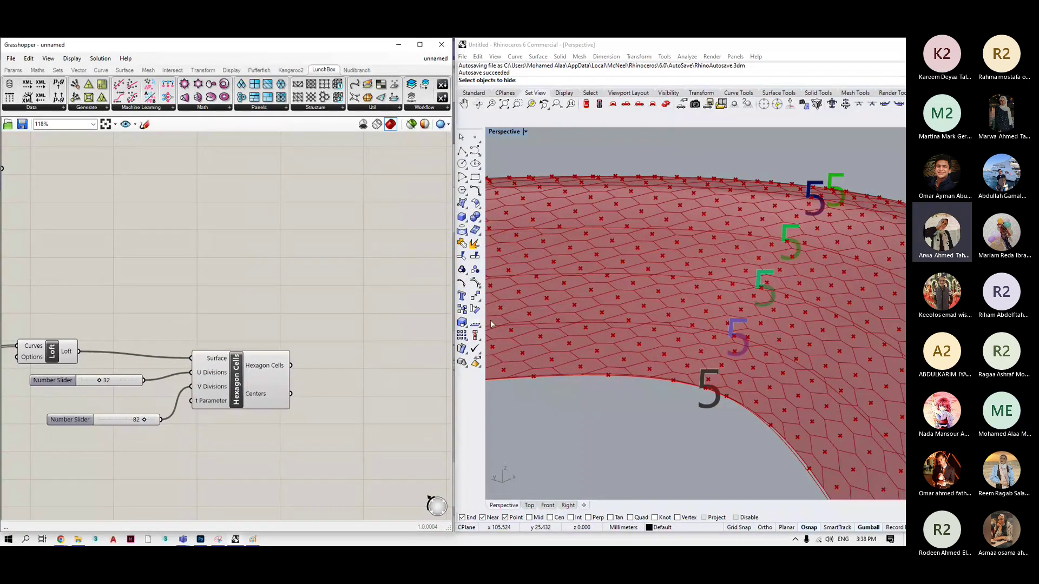
# Try to extract the cell edges by adding Brep Edges and connecting the Hexagon Cells output to its Brep input.
pyautogui.doubleClick(379, 378)
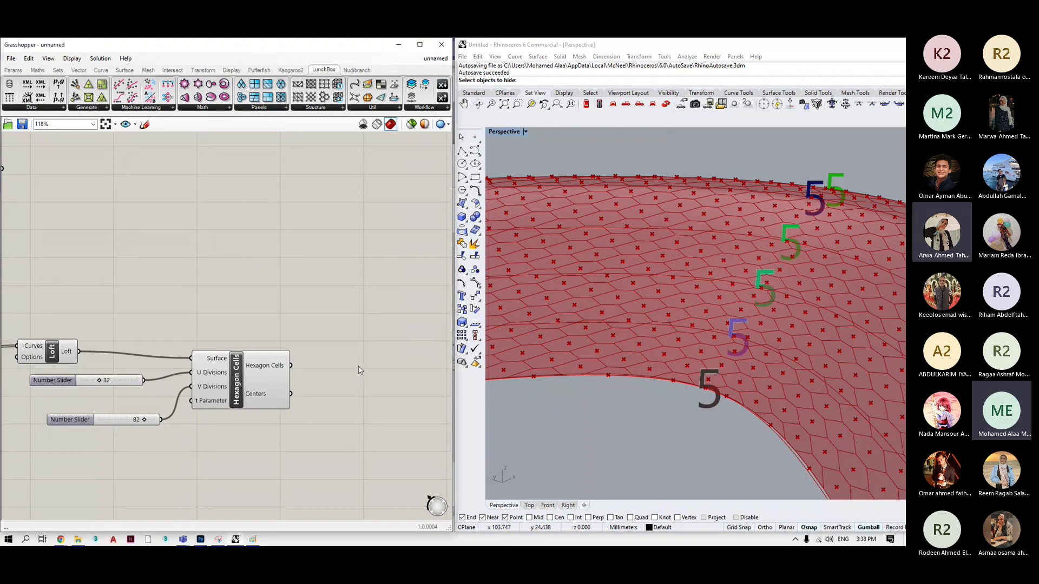
pyautogui.doubleClick(358, 365)
pyautogui.write('breb')
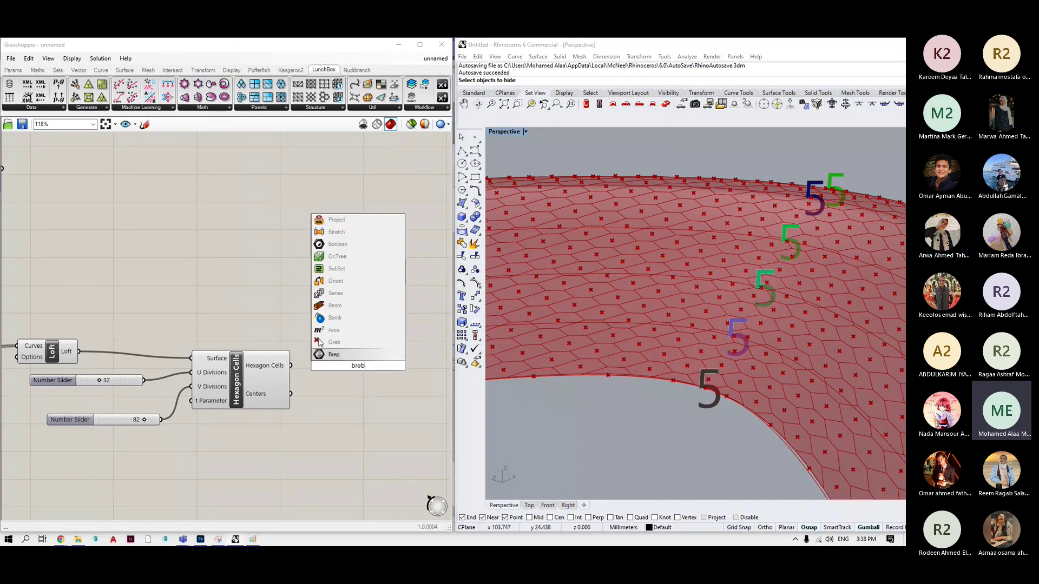
pyautogui.press('BackSpace')
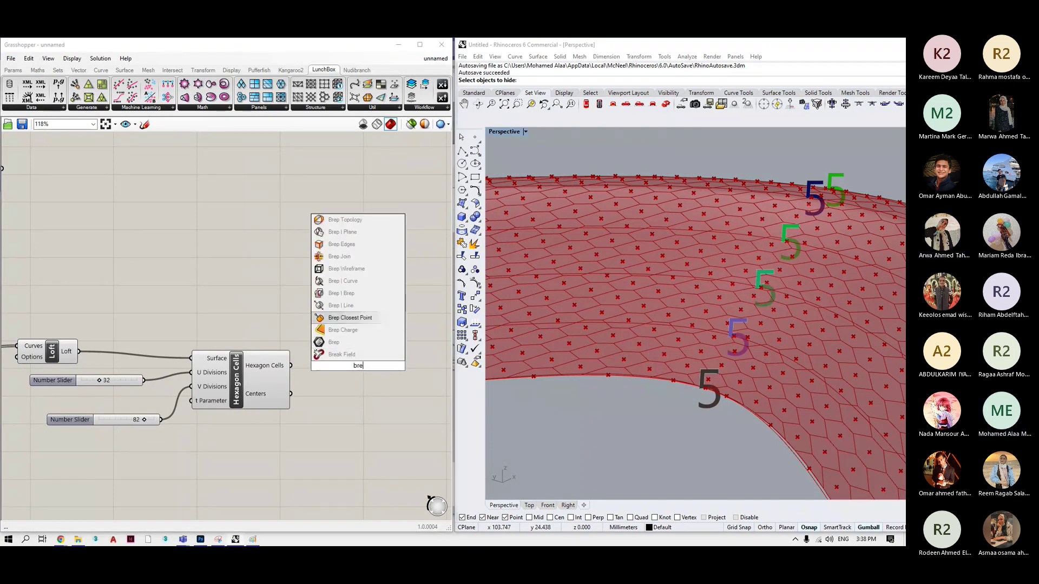
pyautogui.press('BackSpace')
pyautogui.press('BackSpace')
pyautogui.press('BackSpace')
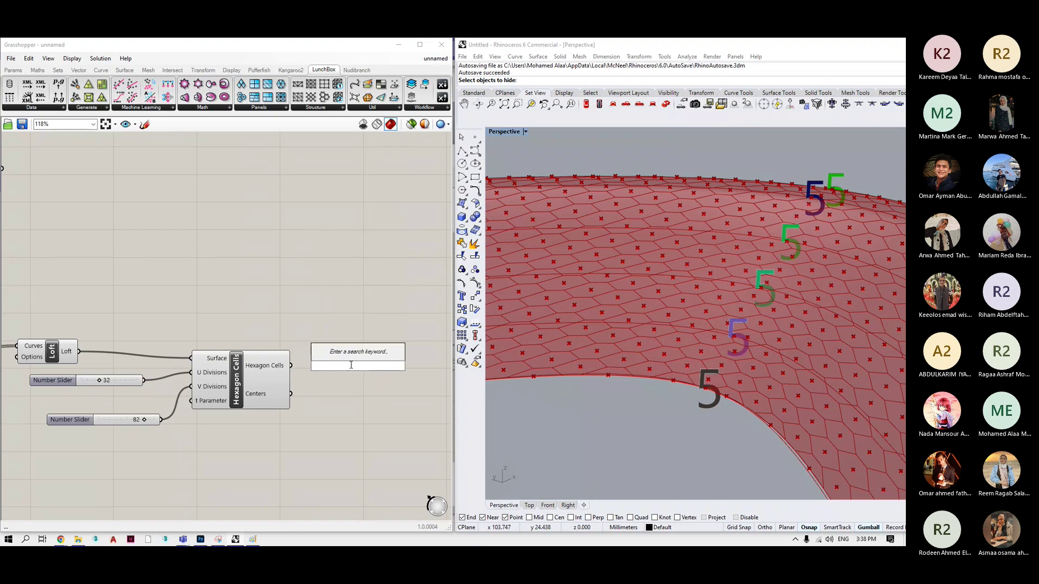
pyautogui.write('ed')
pyautogui.press('BackSpace')
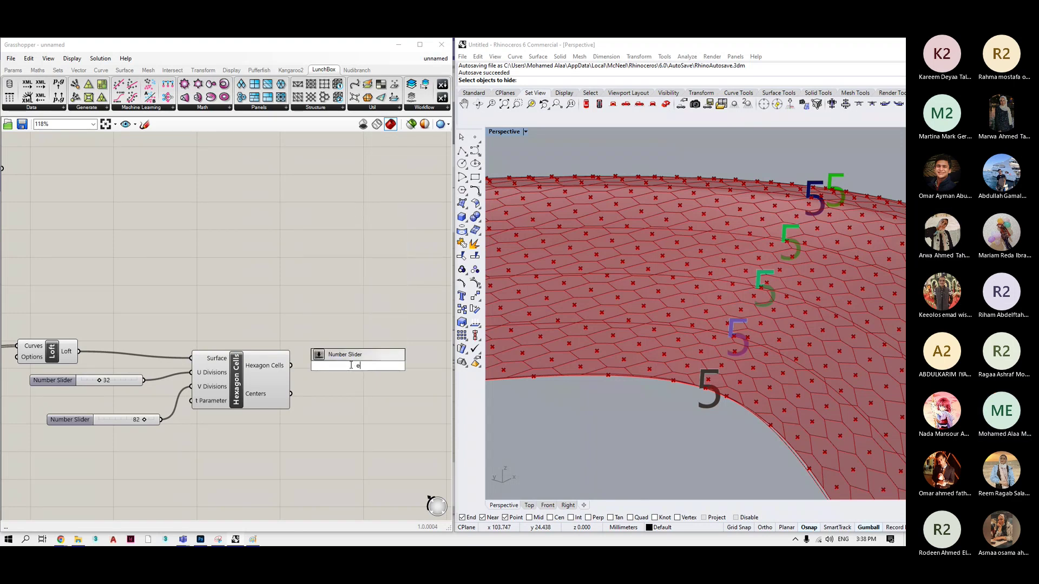
pyautogui.write('dge')
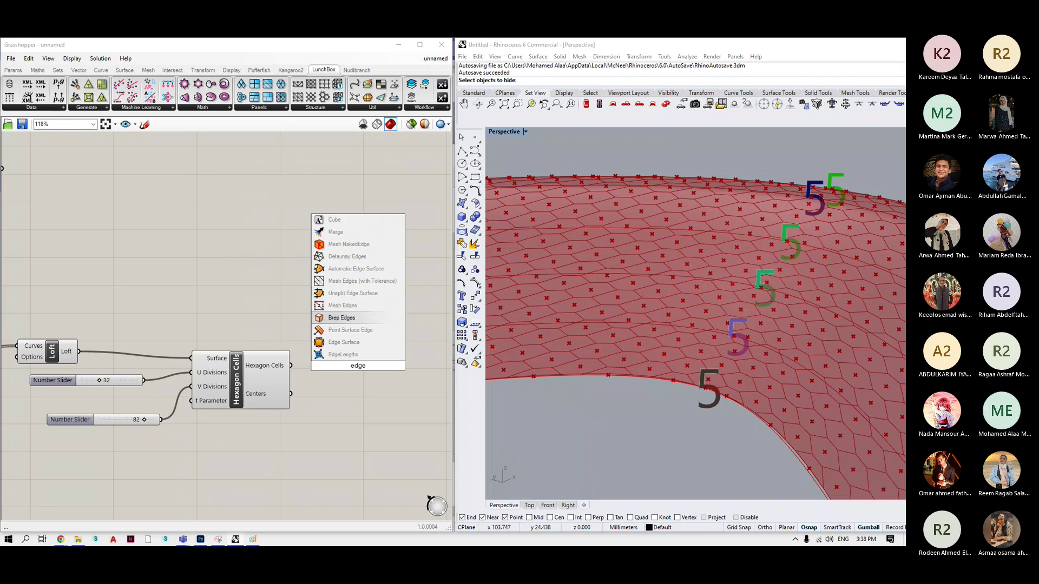
pyautogui.click(342, 318)
pyautogui.moveTo(291, 366); pyautogui.dragTo(318, 366)
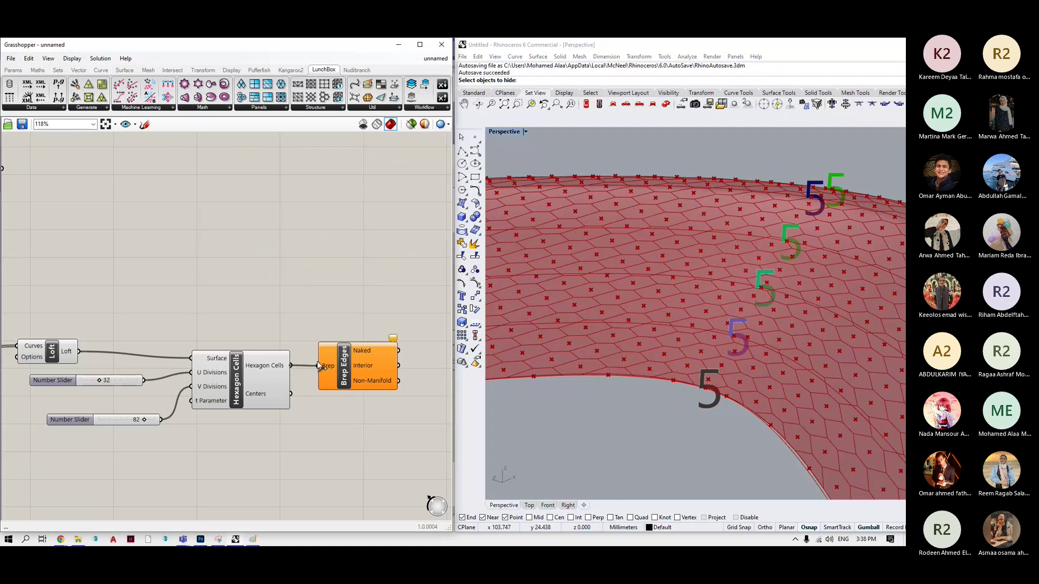
# Add a Curve parameter and feed it from the Hexagon Cells output.
pyautogui.doubleClick(334, 381)
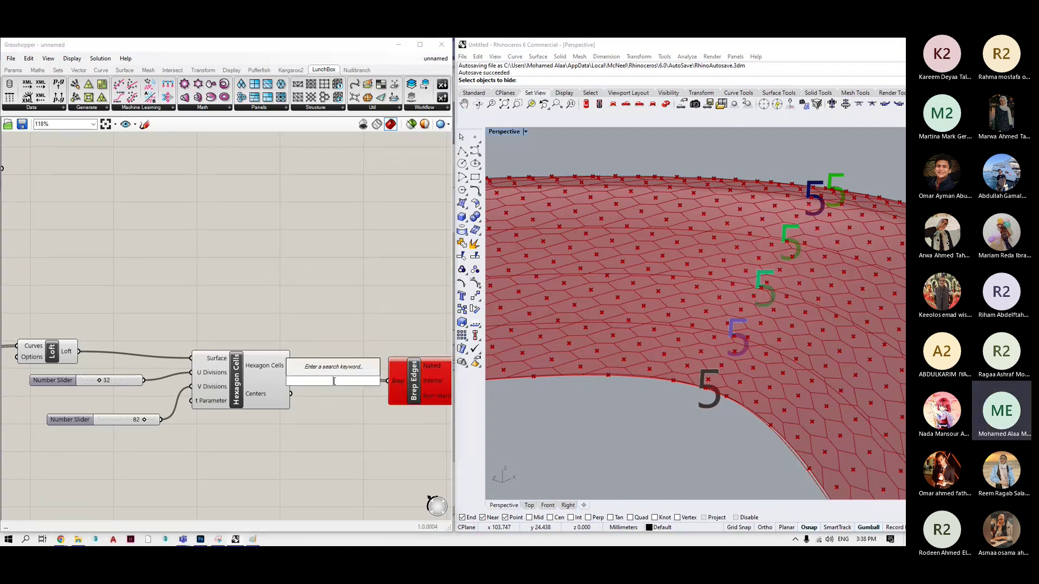
pyautogui.write('curve')
pyautogui.press('Return')
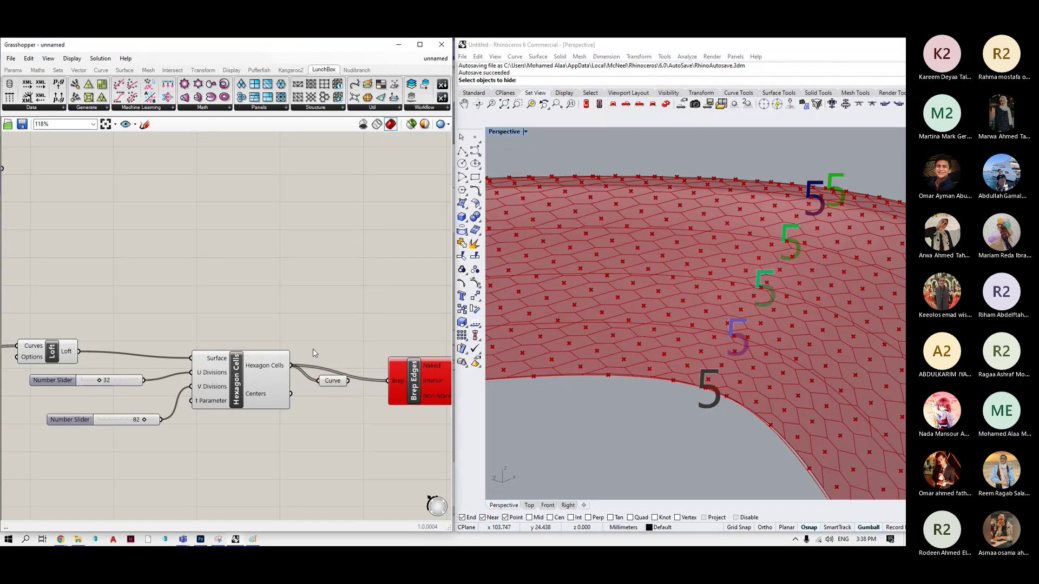
# Delete Brep Edges and place the Curve parameter slightly above and beside Hexagon Cells.
pyautogui.scroll(-3, 285, 400)
pyautogui.scroll(3, 381, 385)
pyautogui.click(381, 385)
pyautogui.click(285, 388)
pyautogui.moveTo(286, 389); pyautogui.dragTo(407, 395)
pyautogui.scroll(-2, 401, 395)
pyautogui.scroll(2, 385, 393)
pyautogui.press('Delete')
pyautogui.click(264, 345)
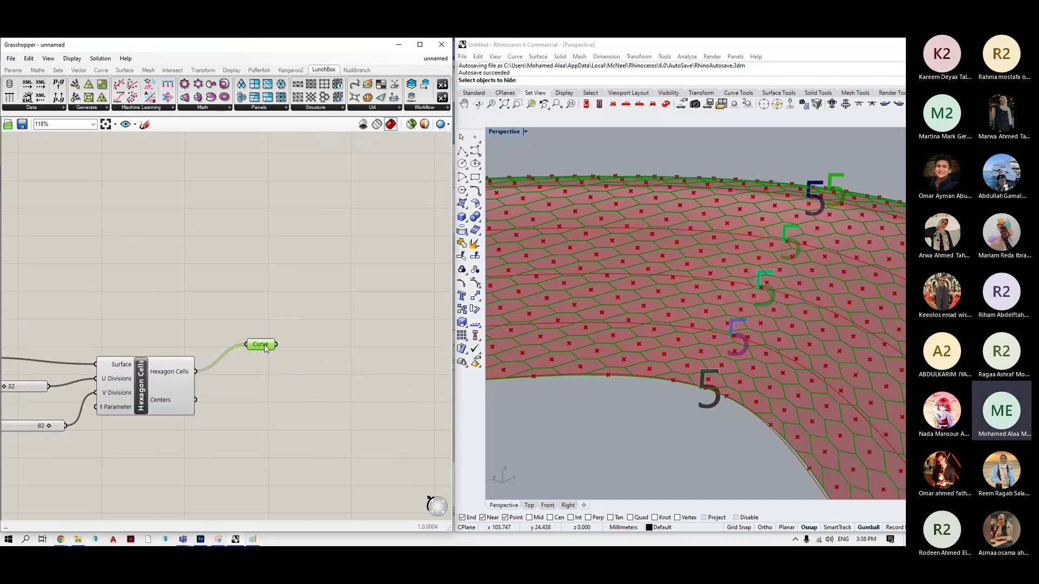
# Try an Area component fed by the Hexagon Cells output, and remove it again.
pyautogui.scroll(1, 356, 467)
pyautogui.doubleClick(315, 337)
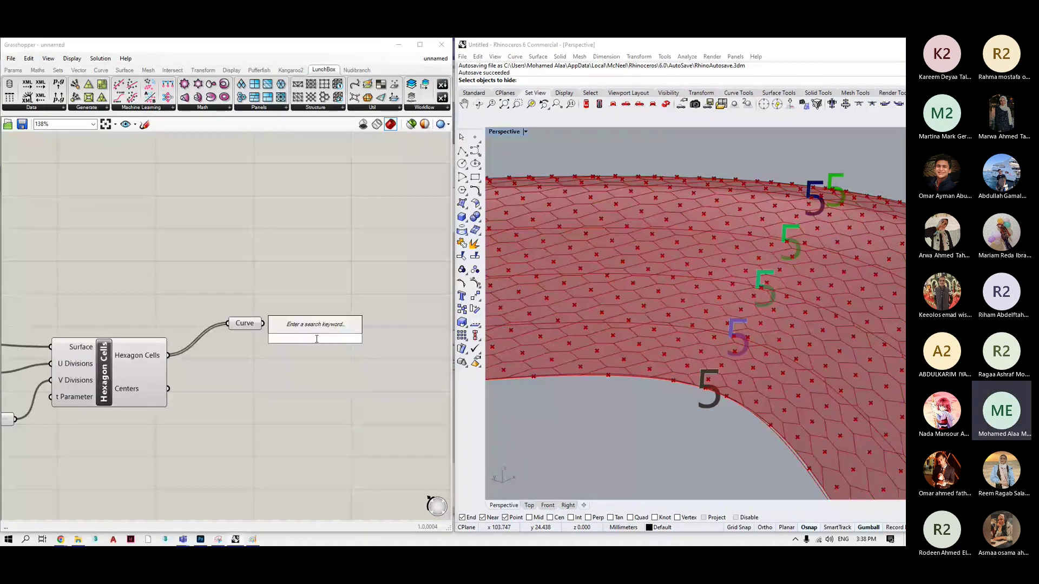
pyautogui.write('are')
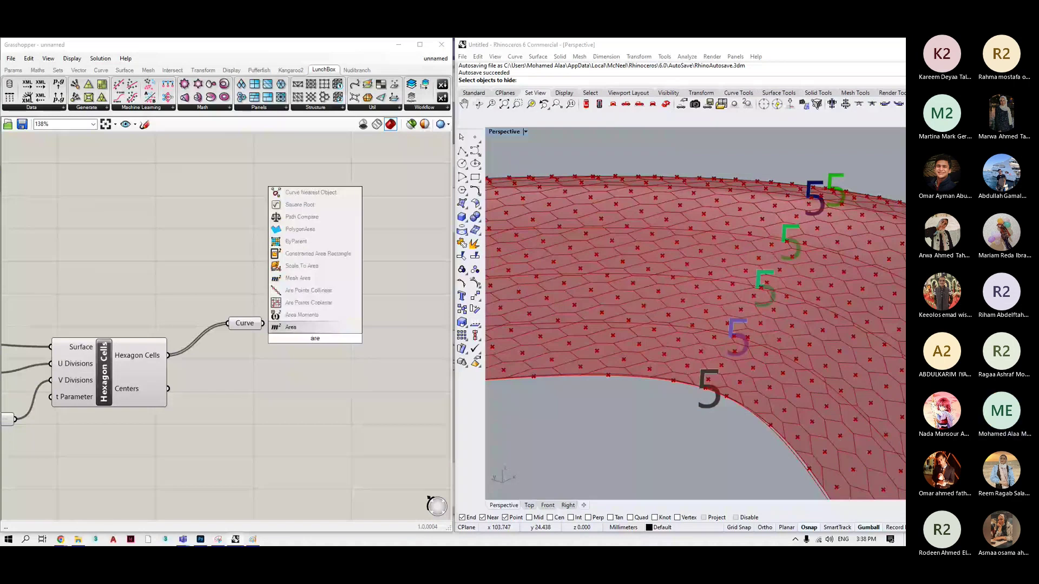
pyautogui.press('Return')
pyautogui.moveTo(289, 328); pyautogui.dragTo(260, 383)
pyautogui.moveTo(168, 355); pyautogui.dragTo(229, 392)
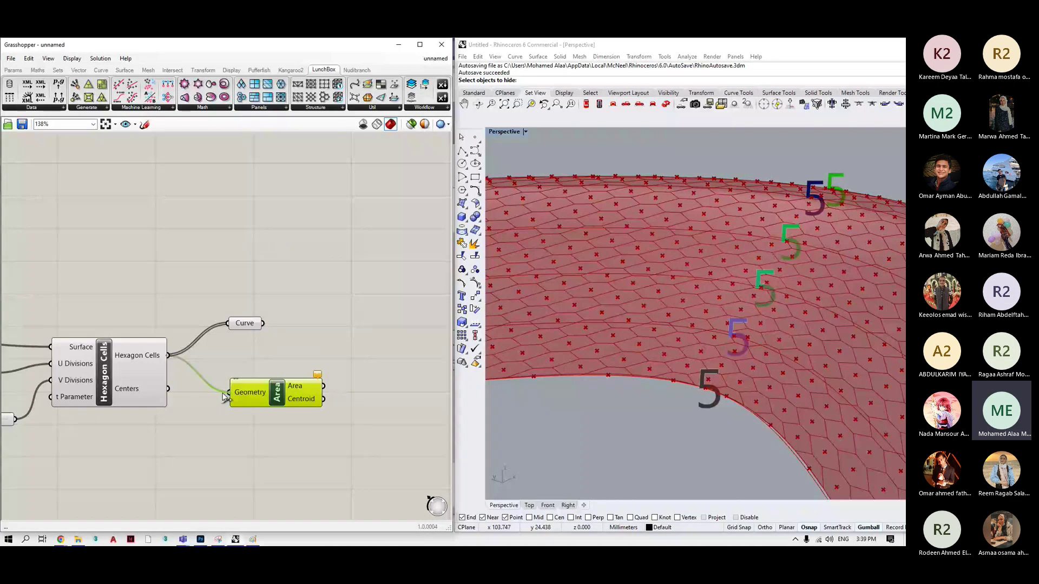
pyautogui.press('Delete')
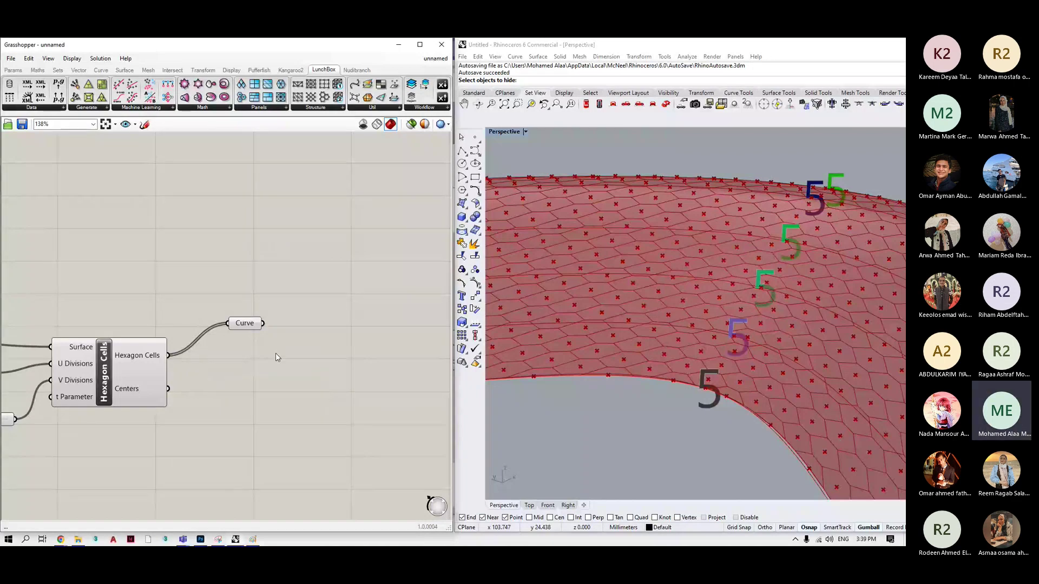
# Add a Scale component beside Curve, wiring the Curve parameter into Geometry and the Hexagon Cells Centers output into Center.
pyautogui.doubleClick(340, 319)
pyautogui.write('scale')
pyautogui.press('Return')
pyautogui.moveTo(336, 327); pyautogui.dragTo(394, 356)
pyautogui.moveTo(169, 389); pyautogui.dragTo(361, 371)
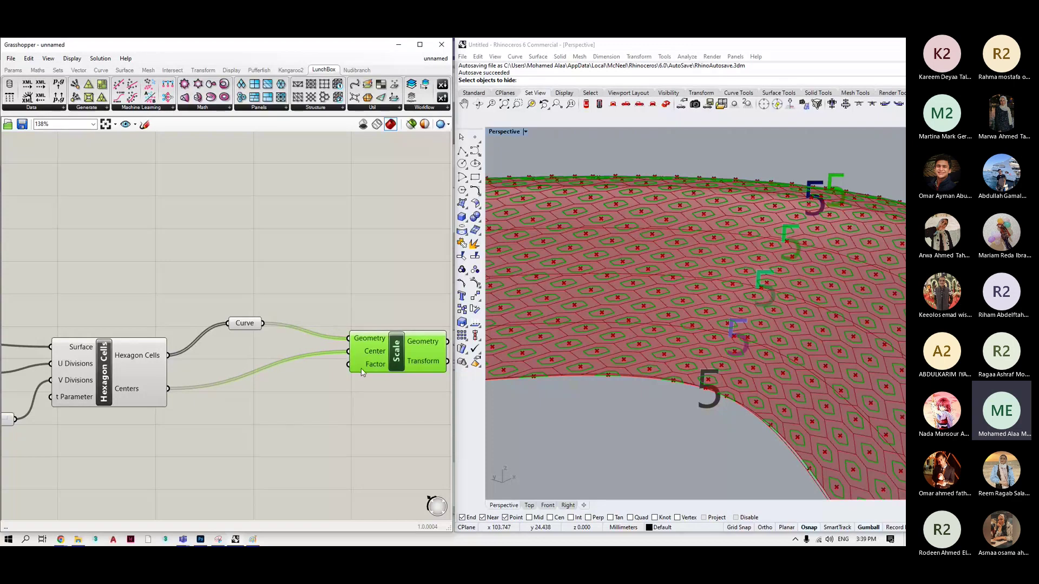
pyautogui.scroll(-5, 686, 262)
pyautogui.scroll(3, 686, 263)
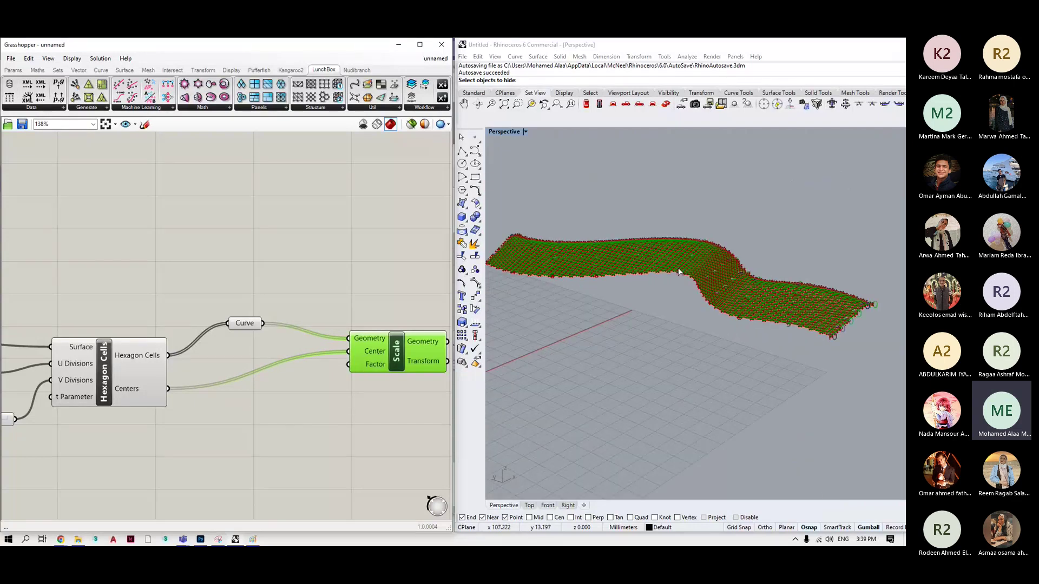
pyautogui.scroll(-4, 686, 263)
pyautogui.scroll(6, 724, 309)
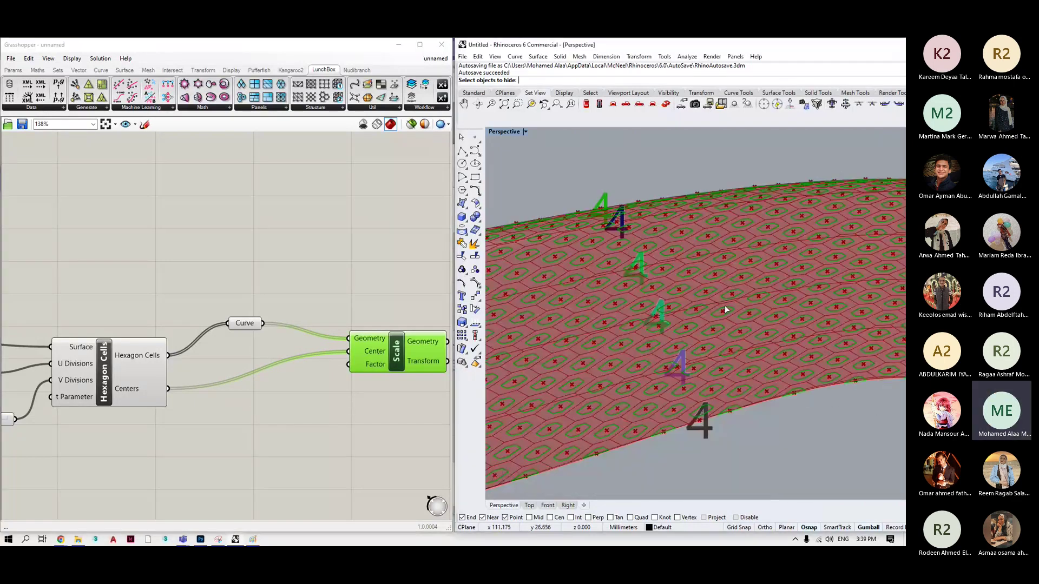
pyautogui.scroll(3, 722, 303)
pyautogui.scroll(-3, 717, 292)
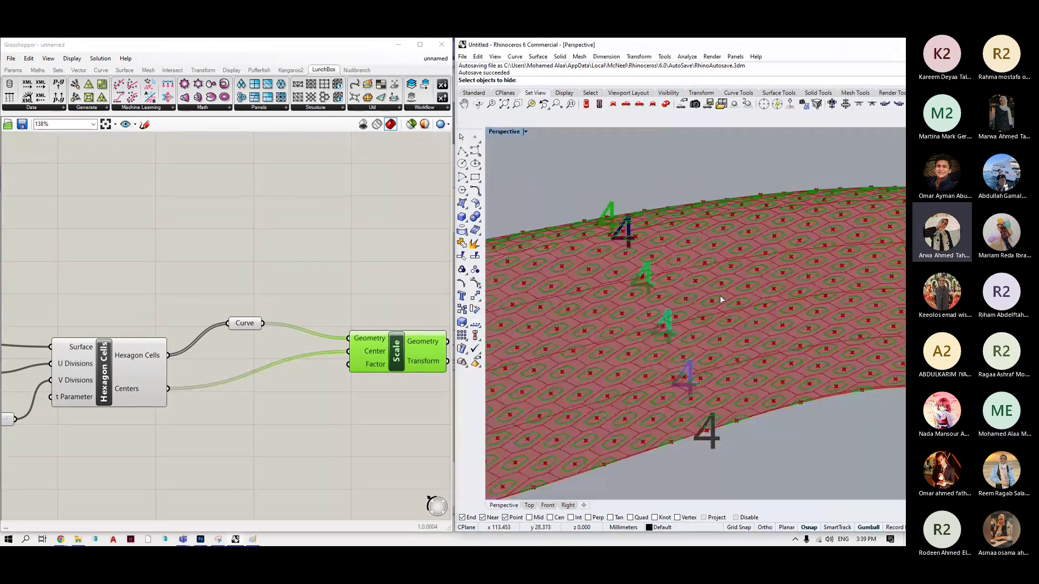
pyautogui.moveTo(415, 349); pyautogui.dragTo(403, 347)
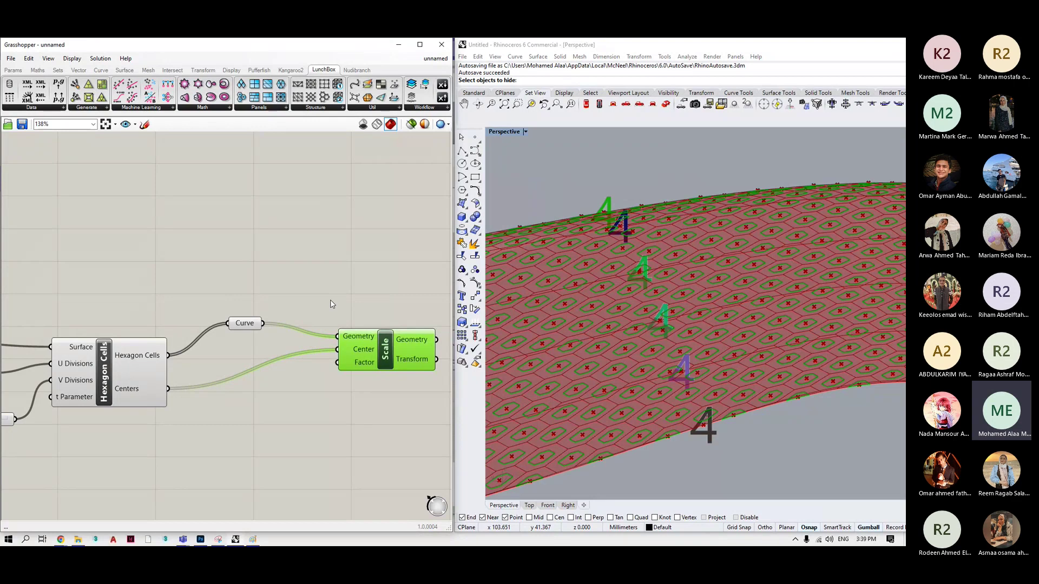
# Add a Loft component beside Scale and wire both the scaled Geometry output and the Curve parameter into its Curves input.
pyautogui.click(332, 304)
pyautogui.click(245, 323)
pyautogui.click(380, 348)
pyautogui.moveTo(379, 347); pyautogui.dragTo(289, 351, button='right')
pyautogui.click(408, 314)
pyautogui.doubleClick(395, 314)
pyautogui.write('loft')
pyautogui.press('Return')
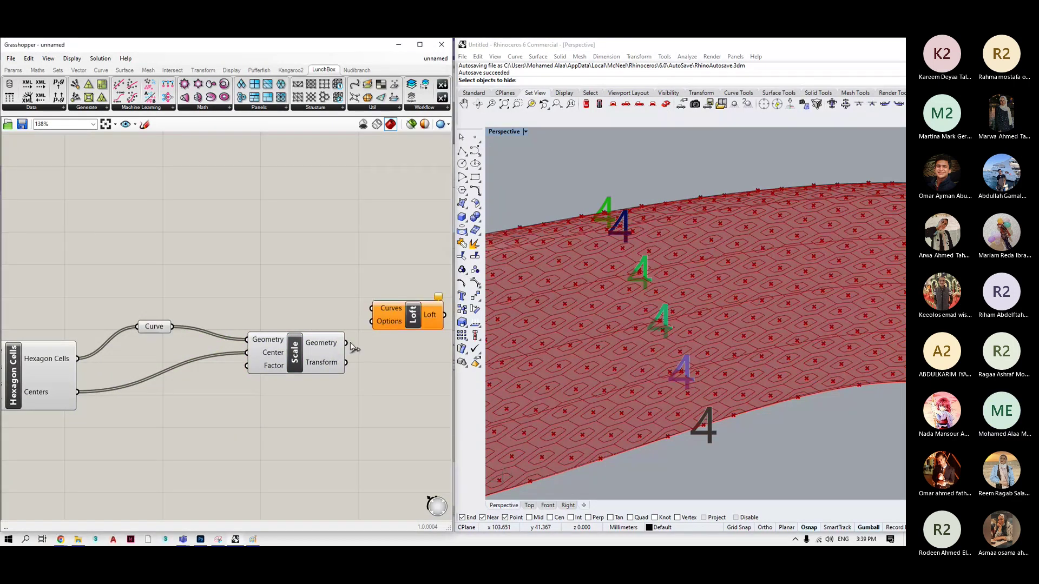
pyautogui.moveTo(347, 343); pyautogui.dragTo(371, 308)
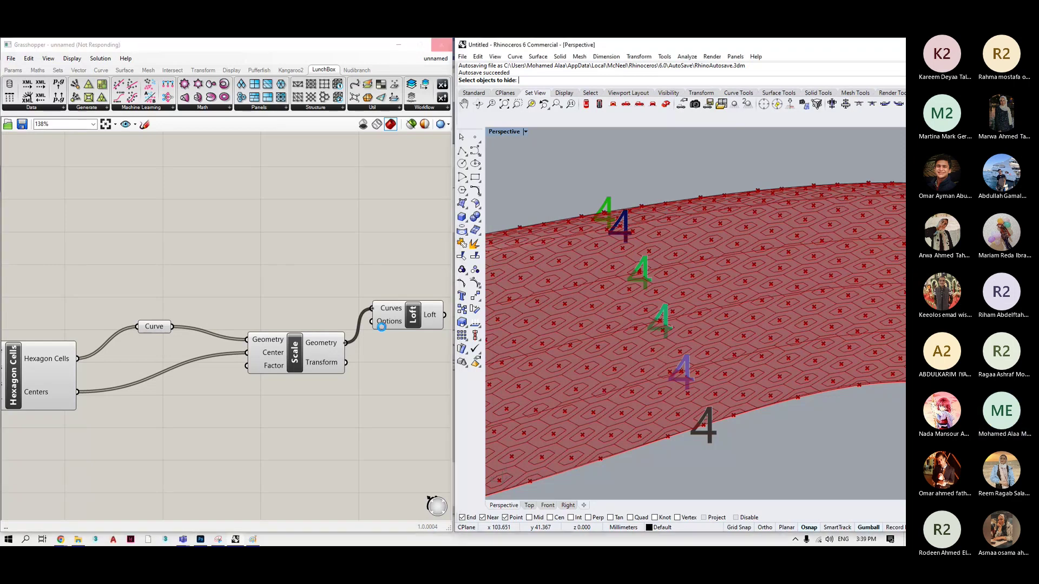
pyautogui.moveTo(214, 324); pyautogui.dragTo(238, 332, button='right')
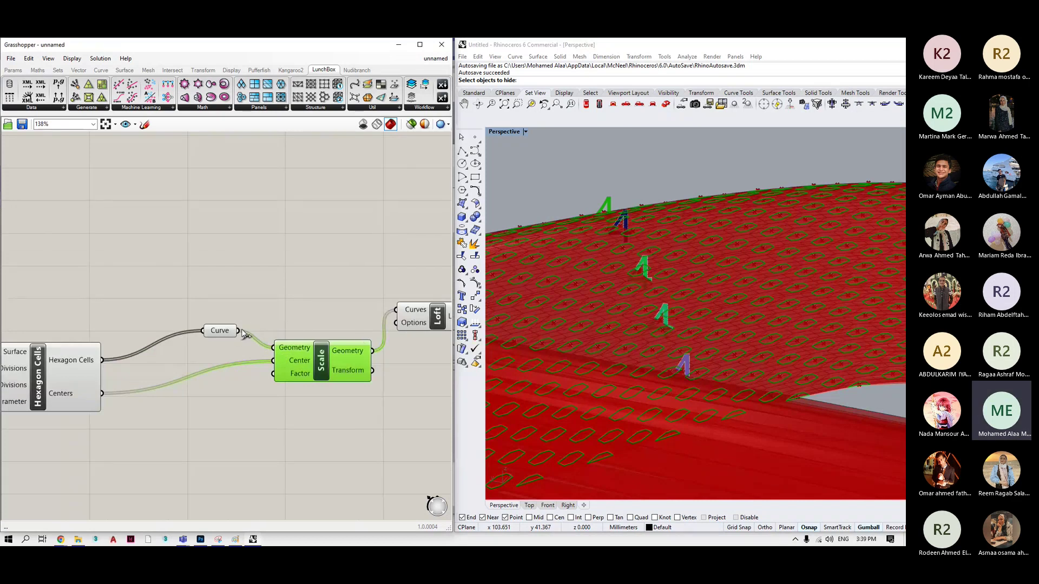
pyautogui.press('alt')
pyautogui.moveTo(239, 331); pyautogui.dragTo(415, 319)
# Turn off the preview of the upstream components, including the first loft, the sliders' group and Hexagon Cells.
pyautogui.moveTo(333, 292); pyautogui.dragTo(8, 461)
pyautogui.scroll(-3, 215, 311)
pyautogui.scroll(-3, 213, 309)
pyautogui.moveTo(189, 425); pyautogui.dragTo(8, 208)
pyautogui.middleClick(63, 381)
pyautogui.click(93, 357)
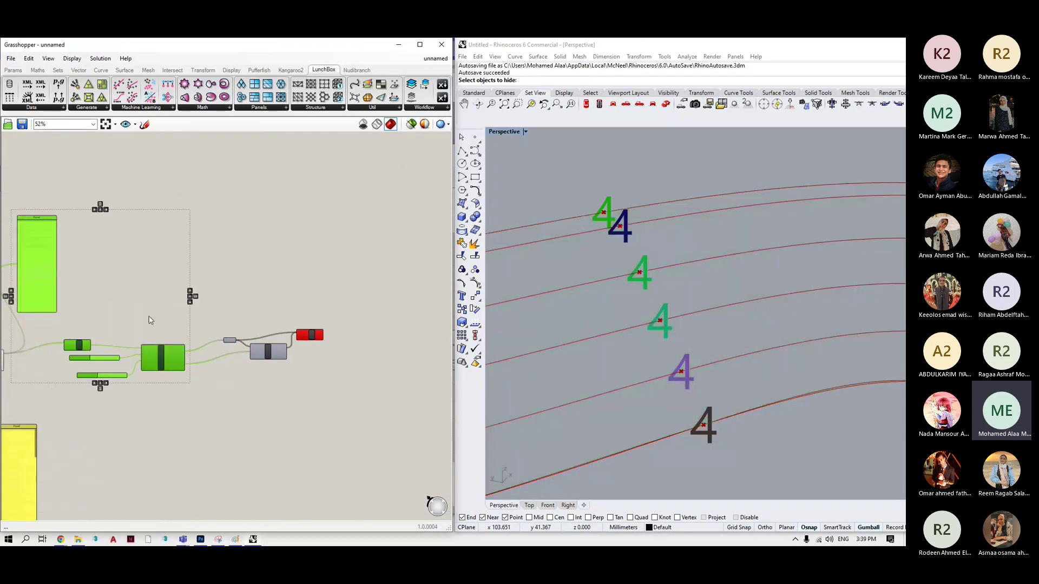
pyautogui.click(162, 327)
pyautogui.scroll(-3, 202, 306)
pyautogui.moveTo(202, 305); pyautogui.dragTo(77, 402)
# Turn the preview back on for the Scale component and the Curve parameter.
pyautogui.click(259, 359)
pyautogui.scroll(3, 254, 362)
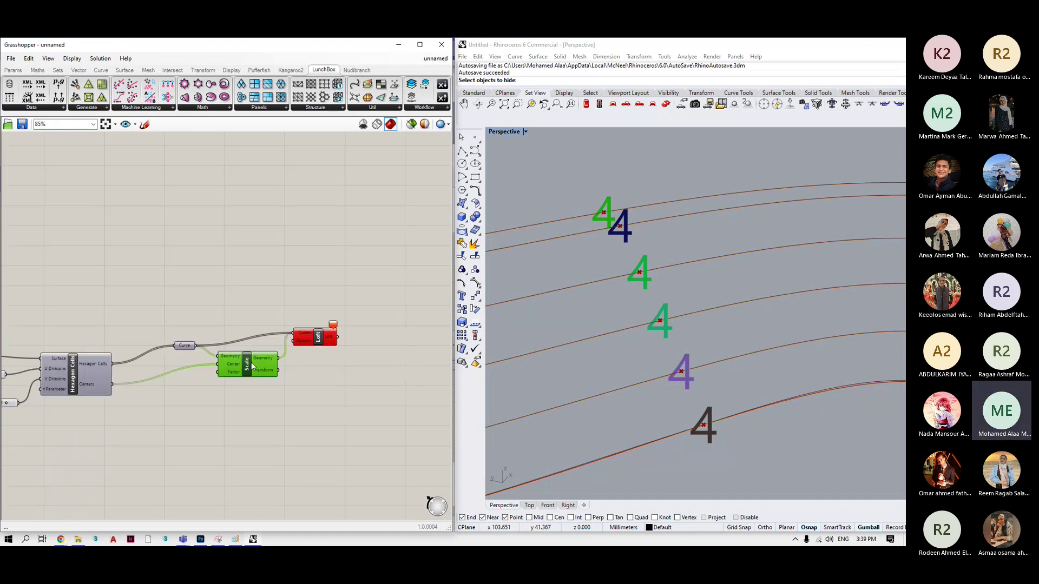
pyautogui.middleClick(249, 365)
pyautogui.click(271, 344)
pyautogui.click(213, 283)
pyautogui.scroll(1, 213, 282)
pyautogui.middleClick(144, 362)
pyautogui.middleClick(234, 334)
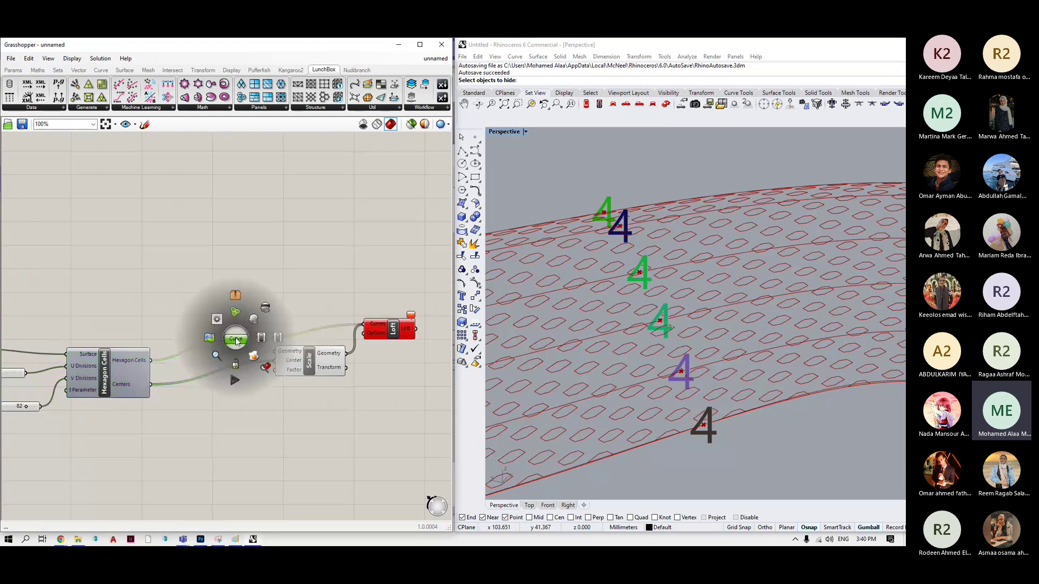
pyautogui.click(257, 322)
pyautogui.click(286, 294)
pyautogui.scroll(-1, 265, 313)
pyautogui.scroll(1, 271, 292)
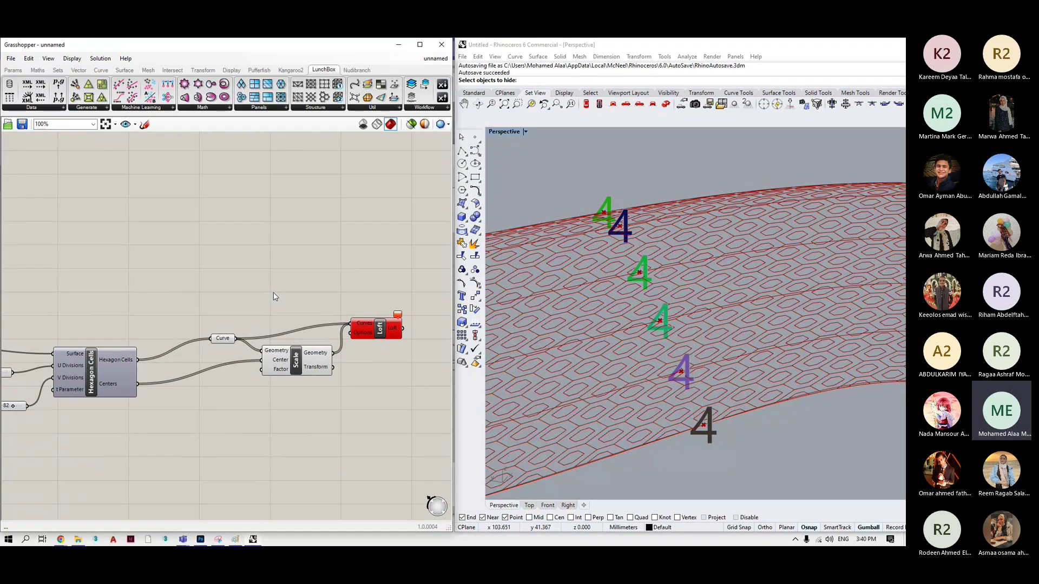
# Add a Param Viewer above Scale and feed it from the Curve parameter.
pyautogui.doubleClick(273, 293)
pyautogui.write('param')
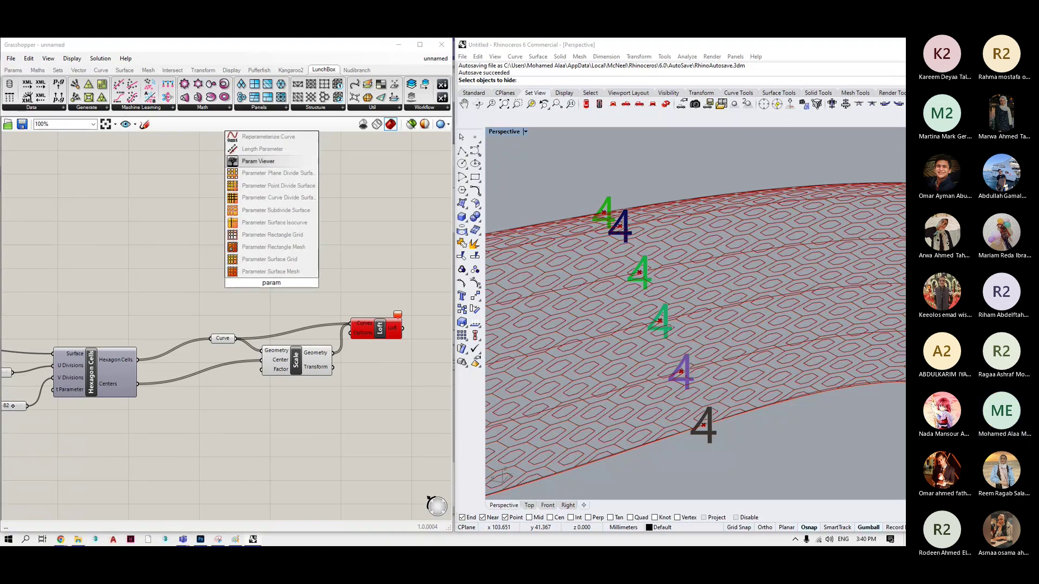
pyautogui.press('Return')
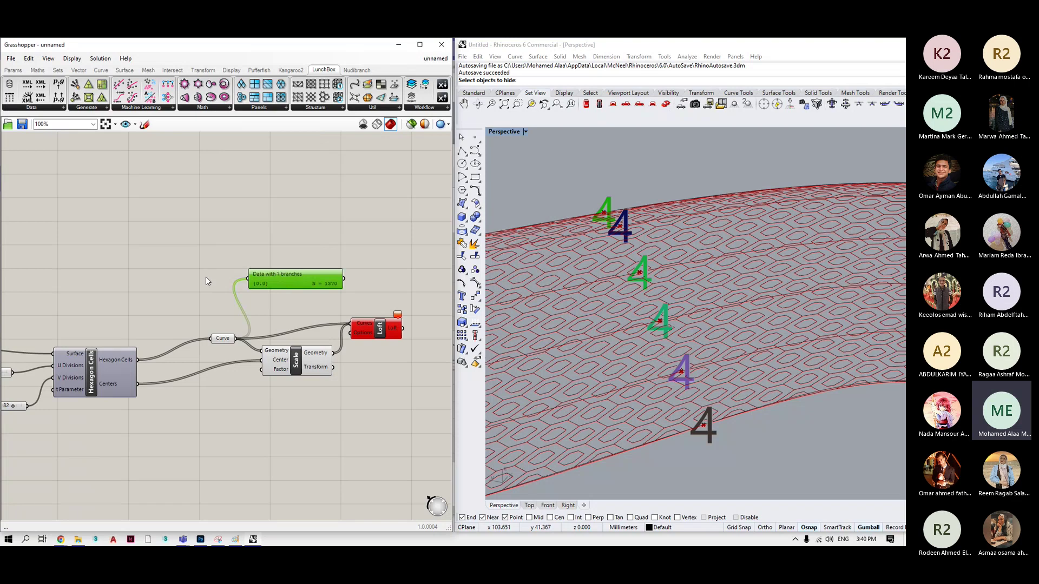
pyautogui.scroll(2, 206, 277)
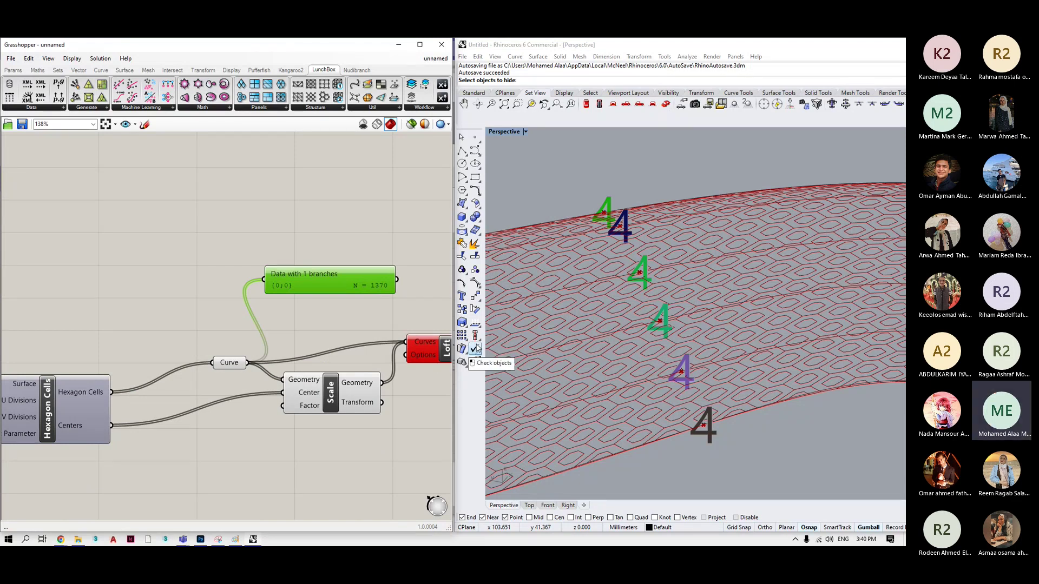
# Lower the Scale component slightly, duplicate the Param Viewer below it, and feed the copy from Scale's Geometry output.
pyautogui.moveTo(330, 390); pyautogui.dragTo(331, 418)
pyautogui.click(323, 379)
pyautogui.doubleClick(331, 471)
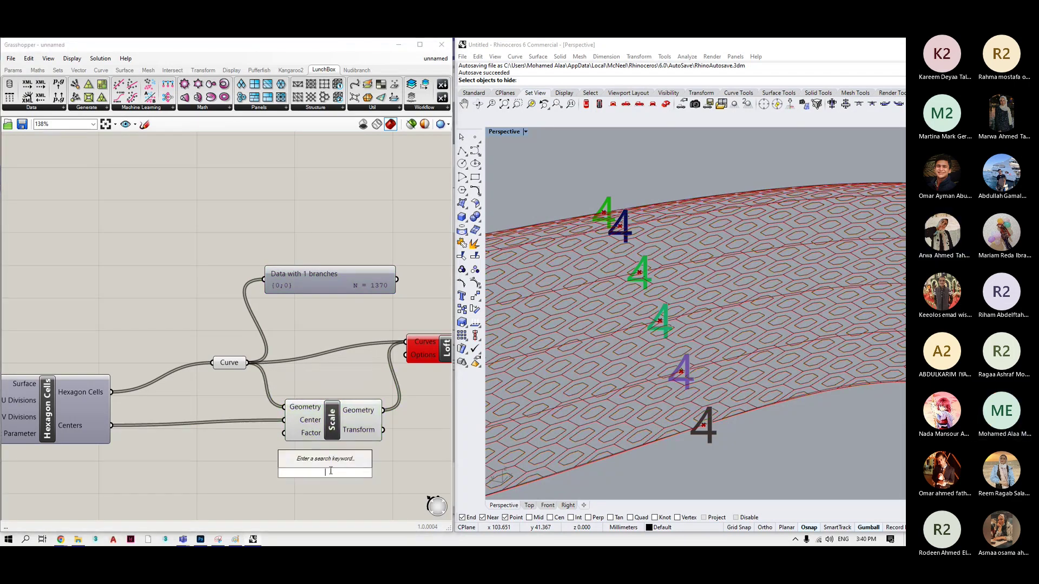
pyautogui.doubleClick(352, 286)
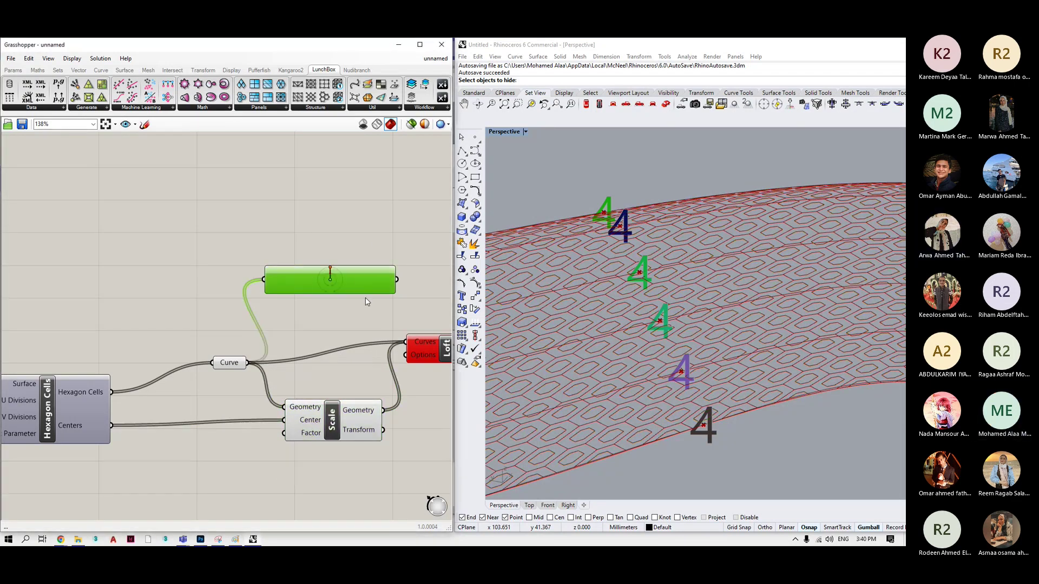
pyautogui.doubleClick(348, 277)
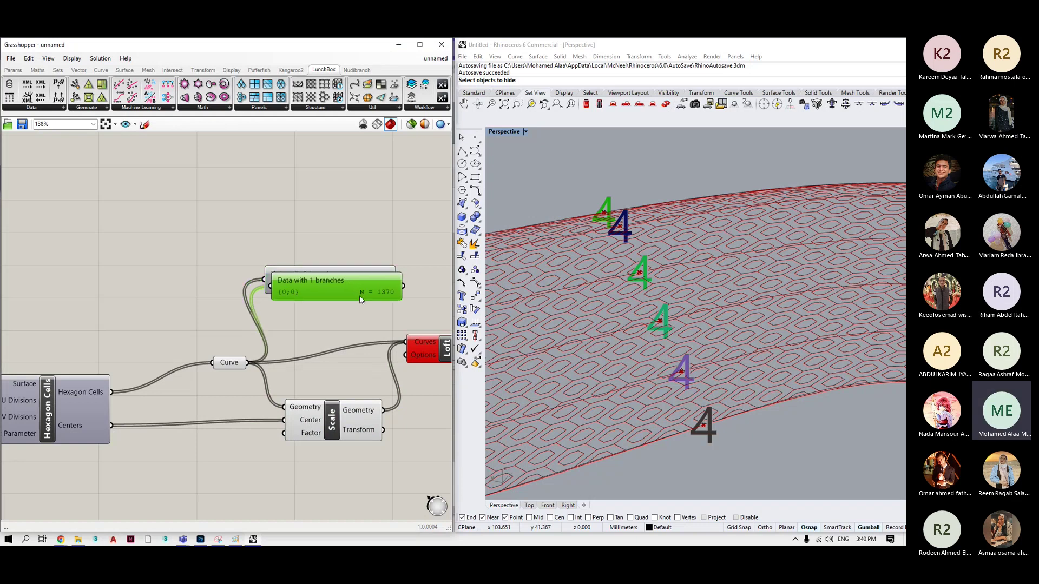
pyautogui.hotkey('ctrl', 'c')
pyautogui.hotkey('ctrl', 'v')
pyautogui.moveTo(383, 410); pyautogui.dragTo(348, 490)
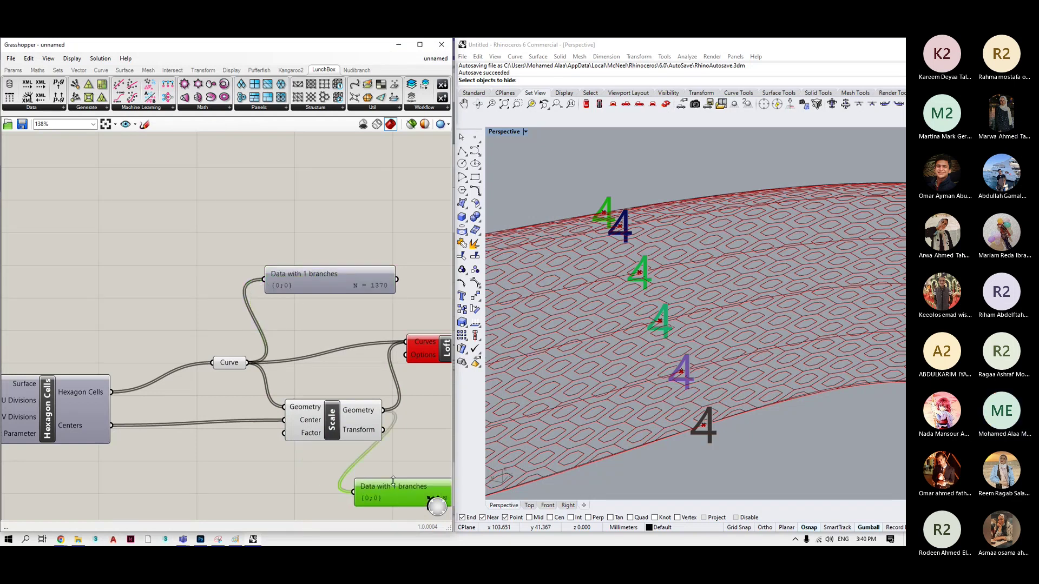
pyautogui.scroll(-2, 290, 449)
pyautogui.scroll(2, 290, 448)
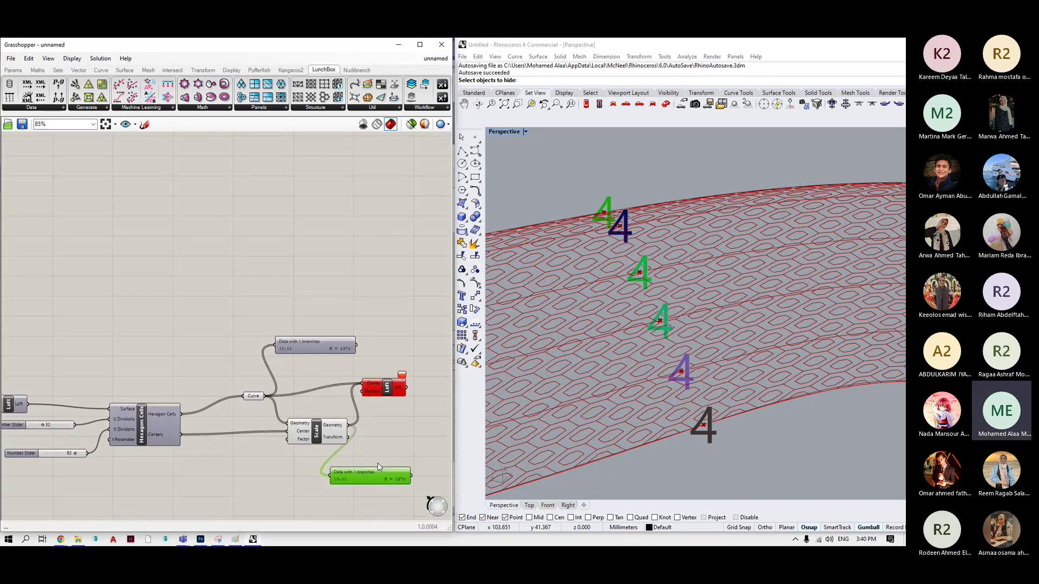
pyautogui.click(411, 414)
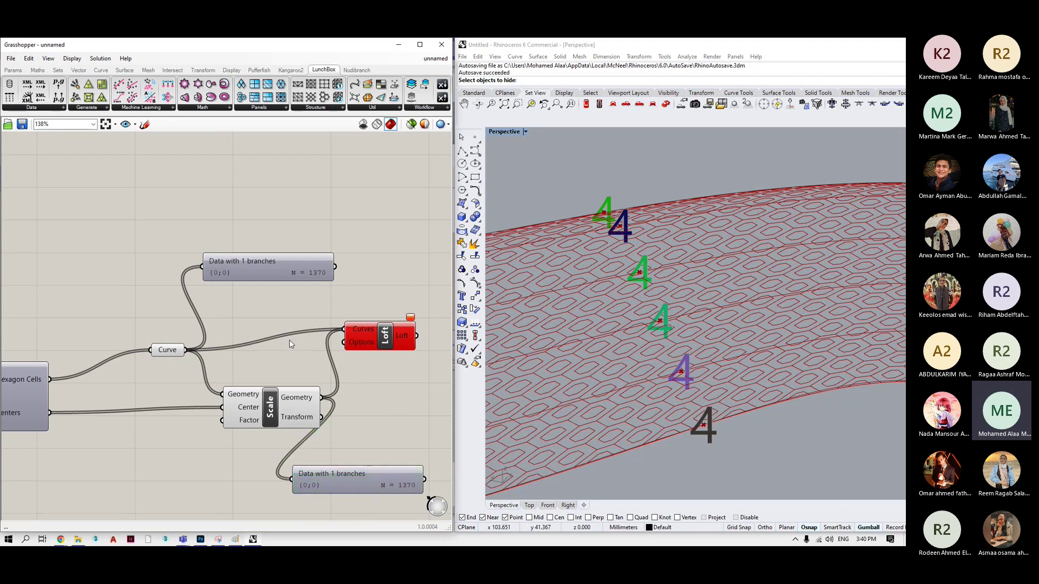
# Try to graft the data in the Curve parameter.
pyautogui.rightClick(177, 349)
pyautogui.click(205, 425)
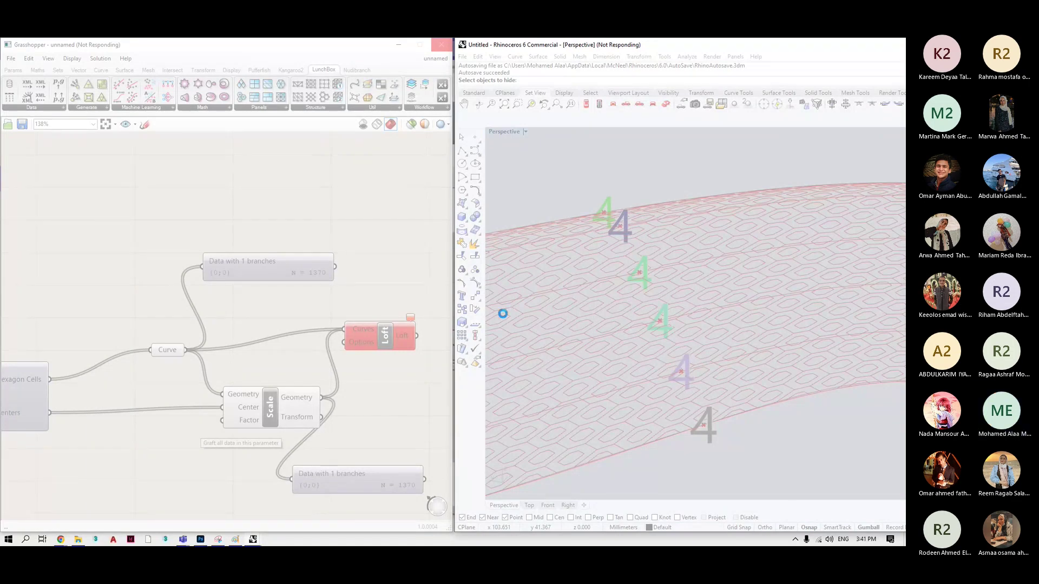
pyautogui.click(375, 342)
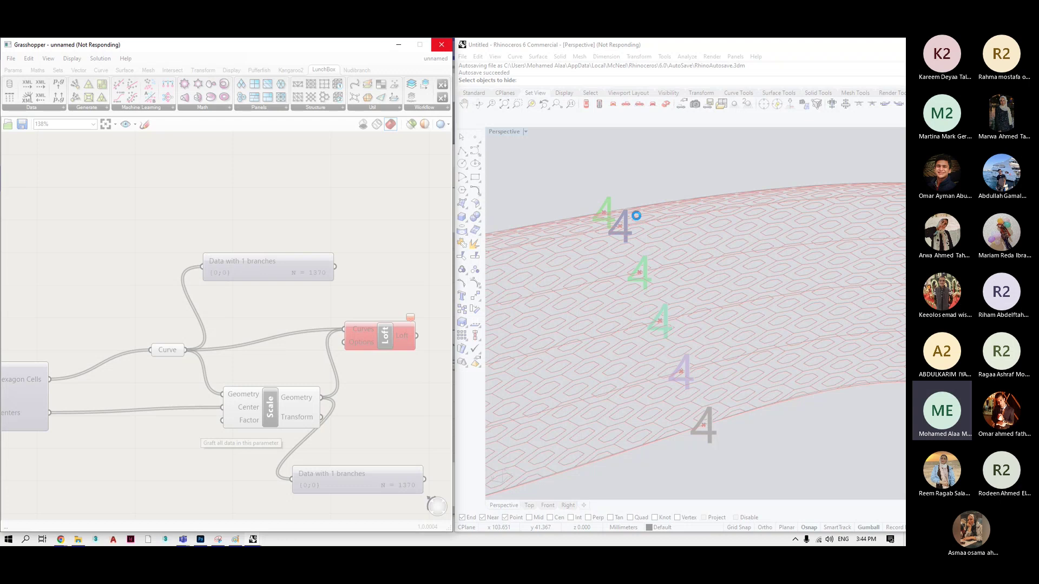
pyautogui.click(501, 204)
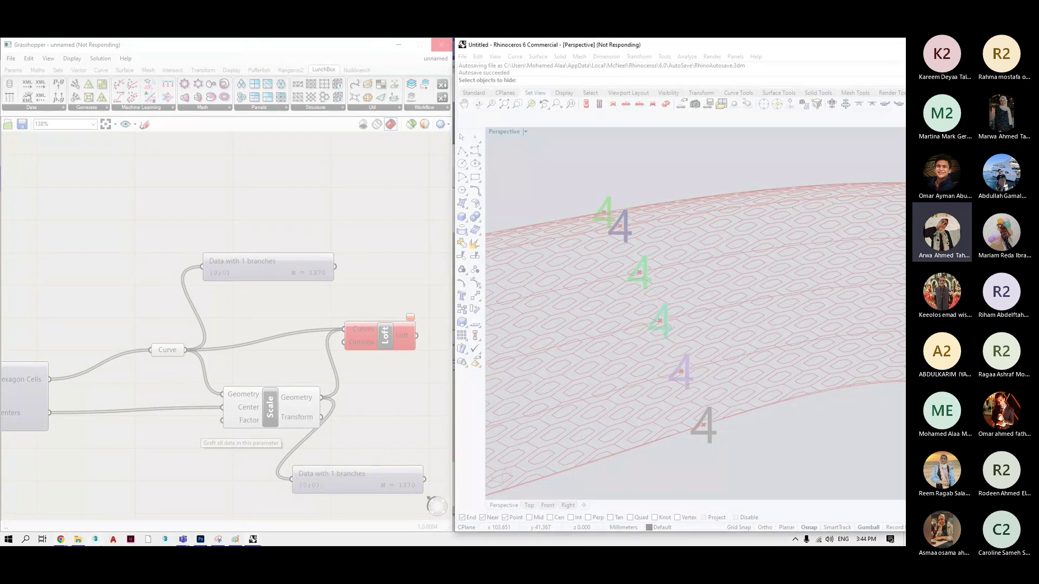
# Switch to the Chrome window with the home png search, bring it onto this screen and maximize it.
pyautogui.moveTo(61, 537)
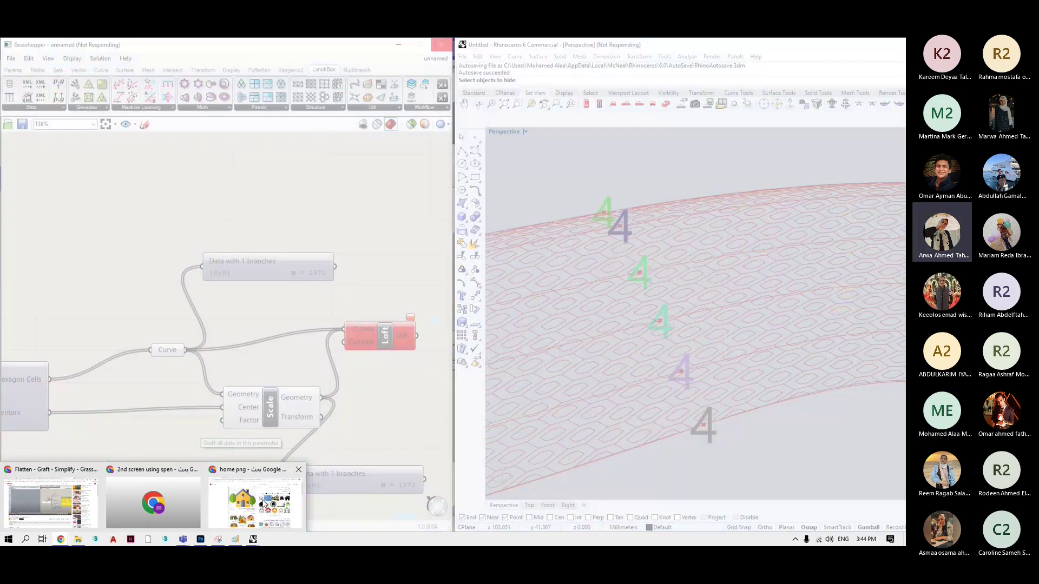
pyautogui.click(153, 503)
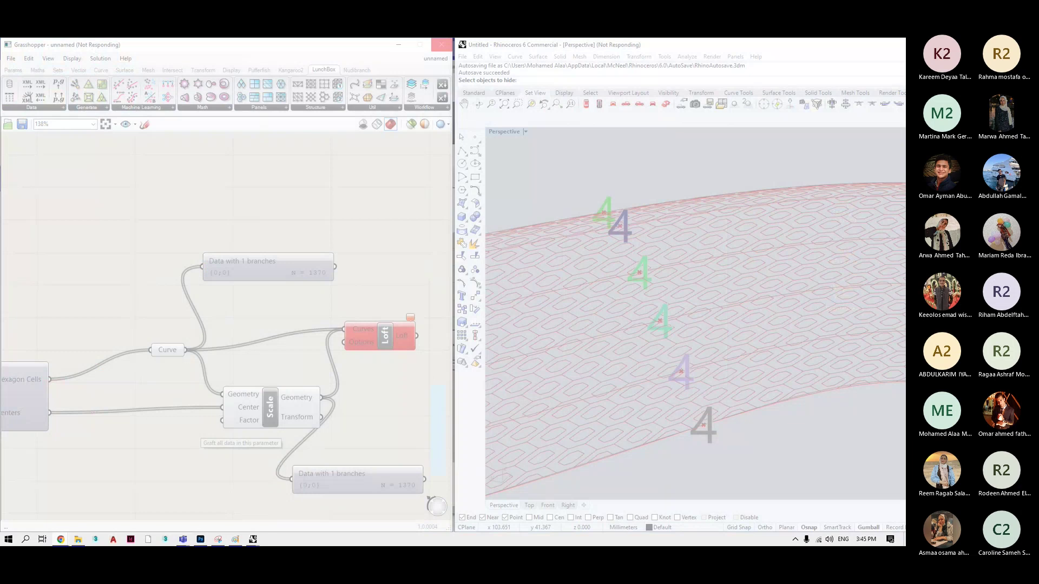
pyautogui.moveTo(1028, 81); pyautogui.dragTo(234, 85)
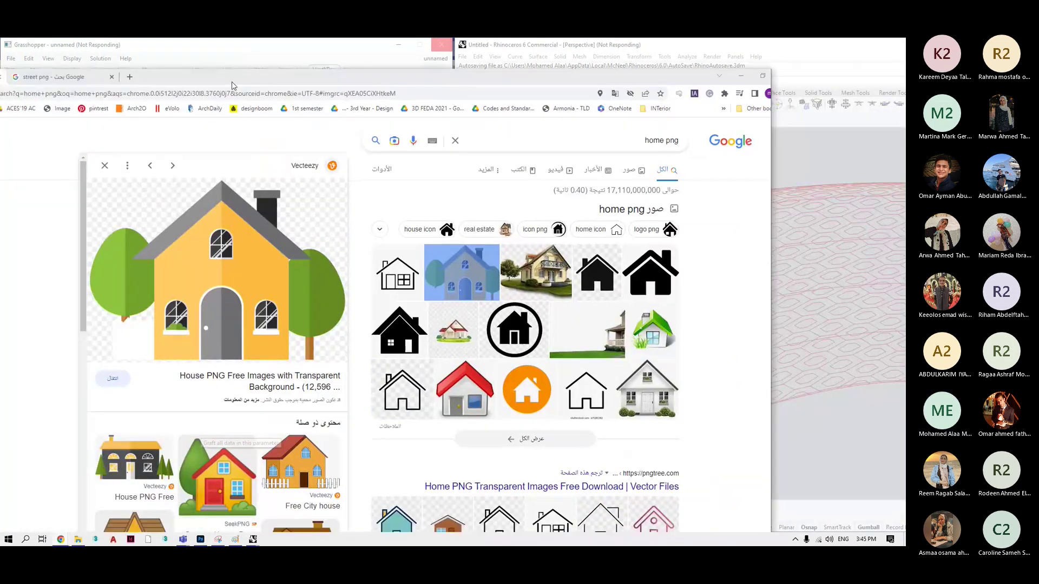
pyautogui.doubleClick(335, 81)
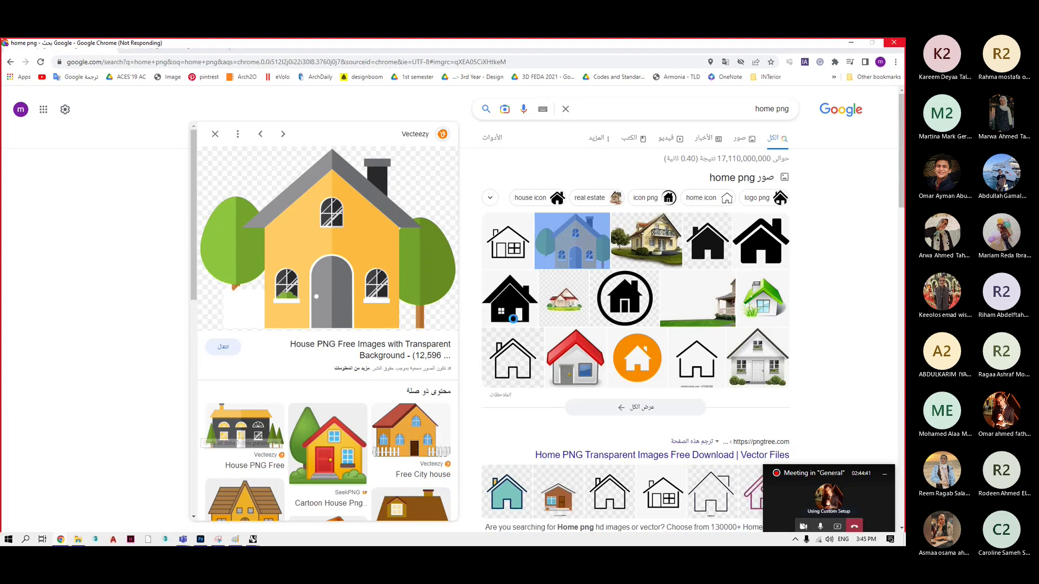
# Open Task Manager and end the Rhino 6 task.
pyautogui.hotkey('ctrl', 'shift', 'Escape')
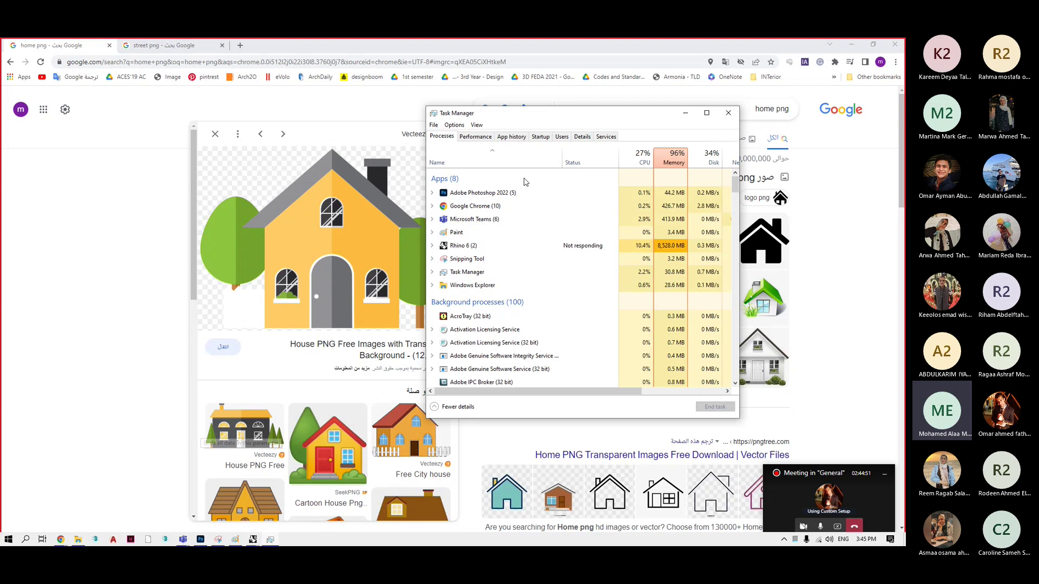
pyautogui.click(562, 95)
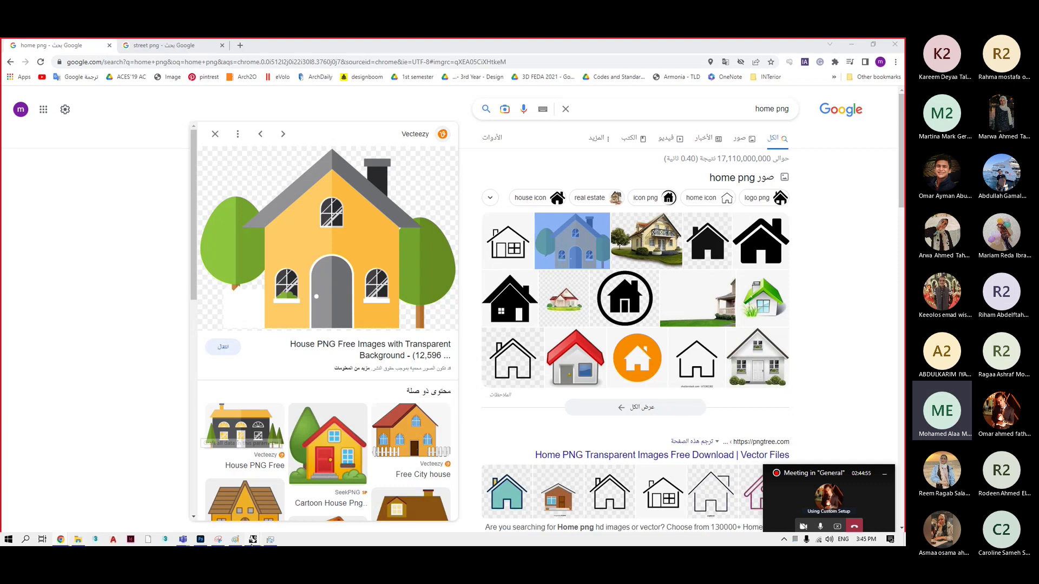
pyautogui.click(722, 111)
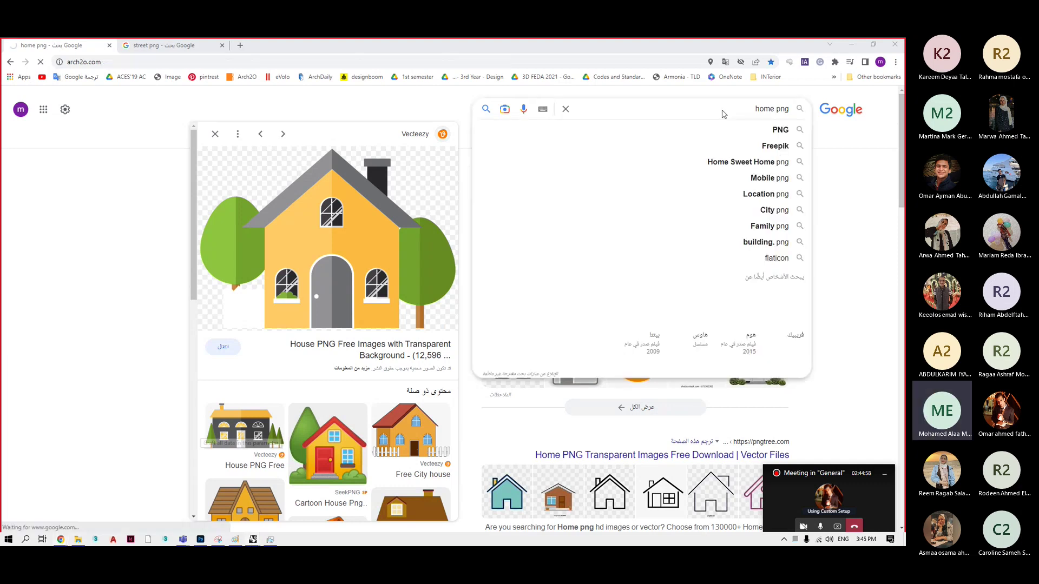
pyautogui.hotkey('ctrl', 'shift', 'Escape')
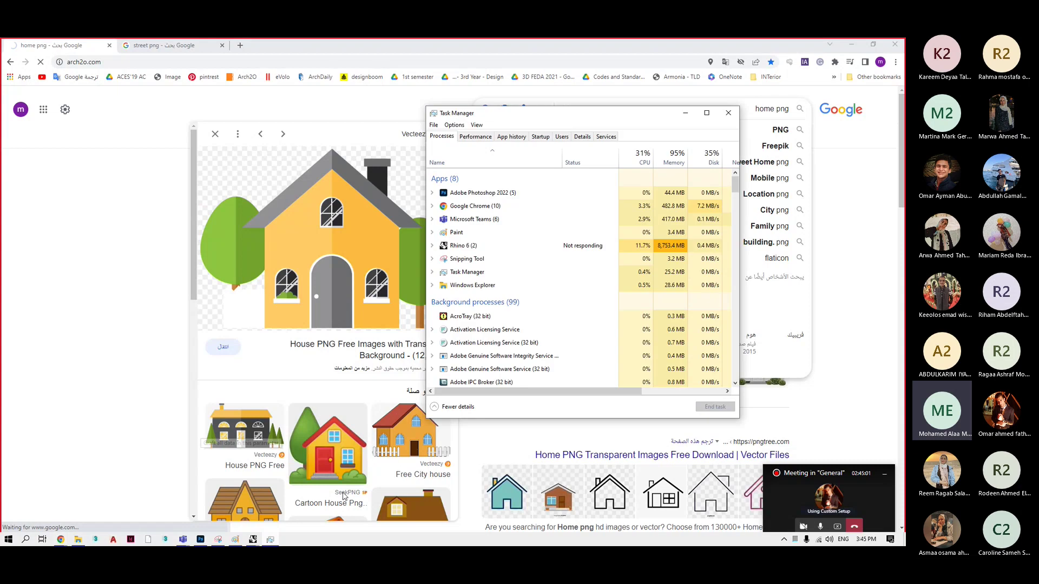
pyautogui.click(514, 250)
pyautogui.press('Delete')
pyautogui.click(772, 111)
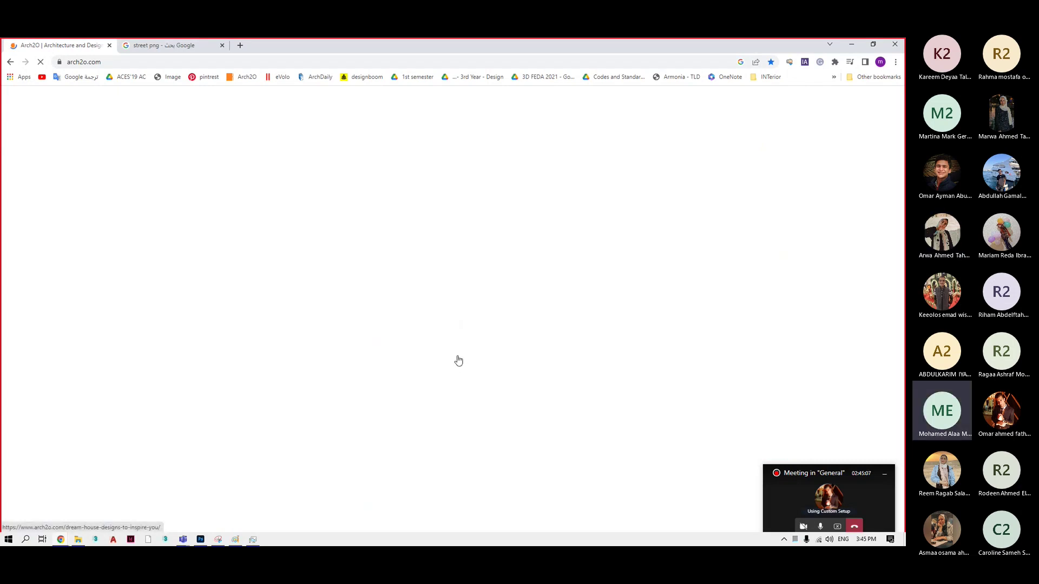
# Search Google Images for "parametric shade".
pyautogui.click(496, 62)
pyautogui.write('parametric shade')
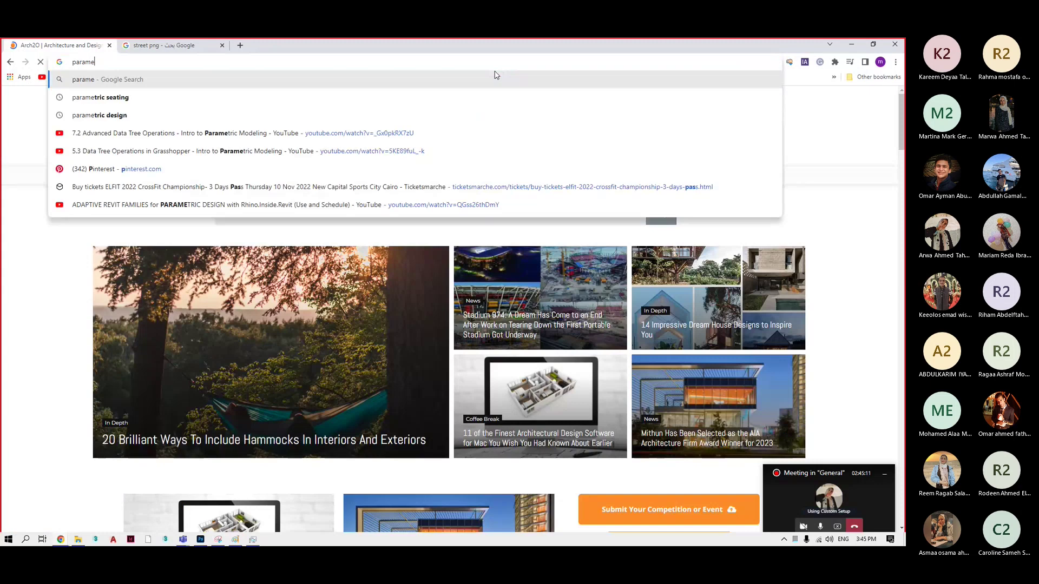
pyautogui.press('Return')
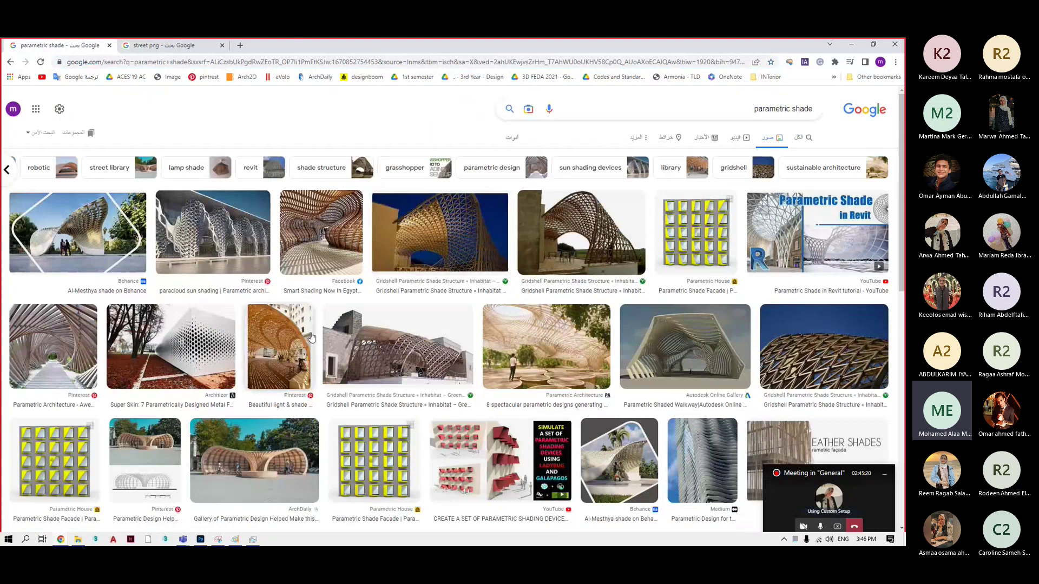
# Examine reference images among the results: the Architizer perforated metal façade, the Al-Mesthya shade and the Medium static shading façade.
pyautogui.click(222, 346)
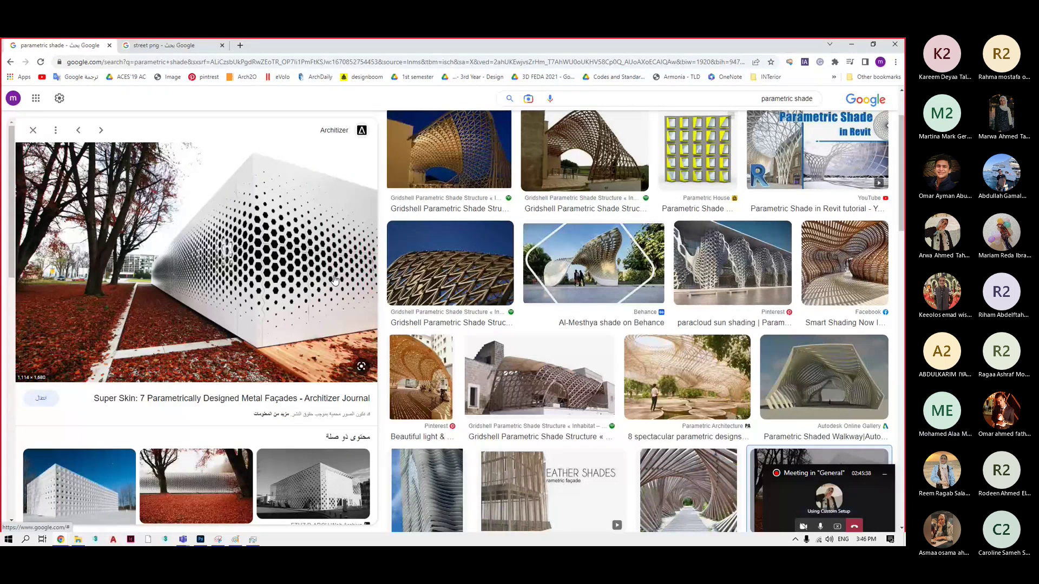
pyautogui.click(593, 262)
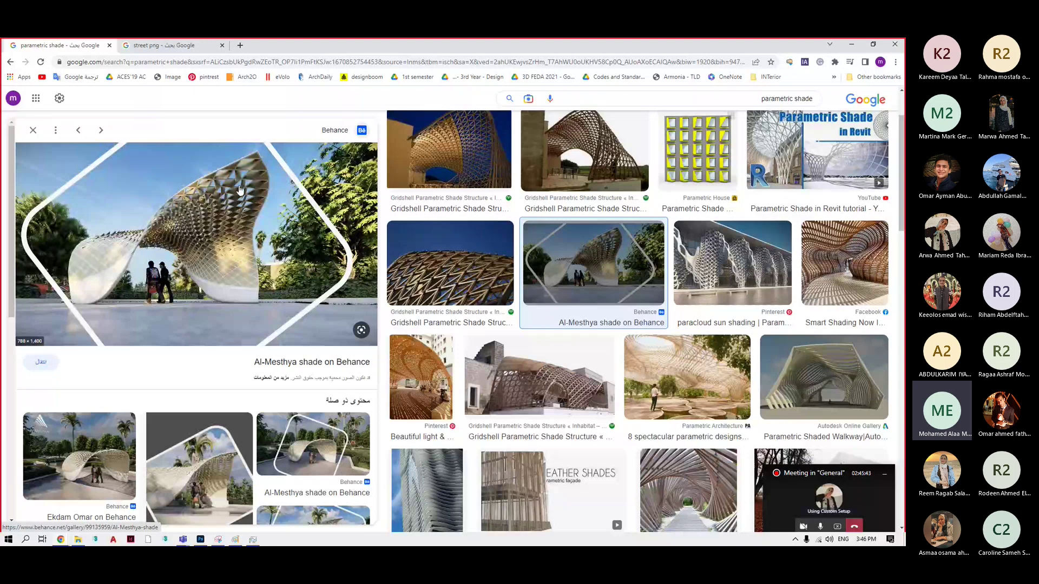
pyautogui.scroll(1, 538, 348)
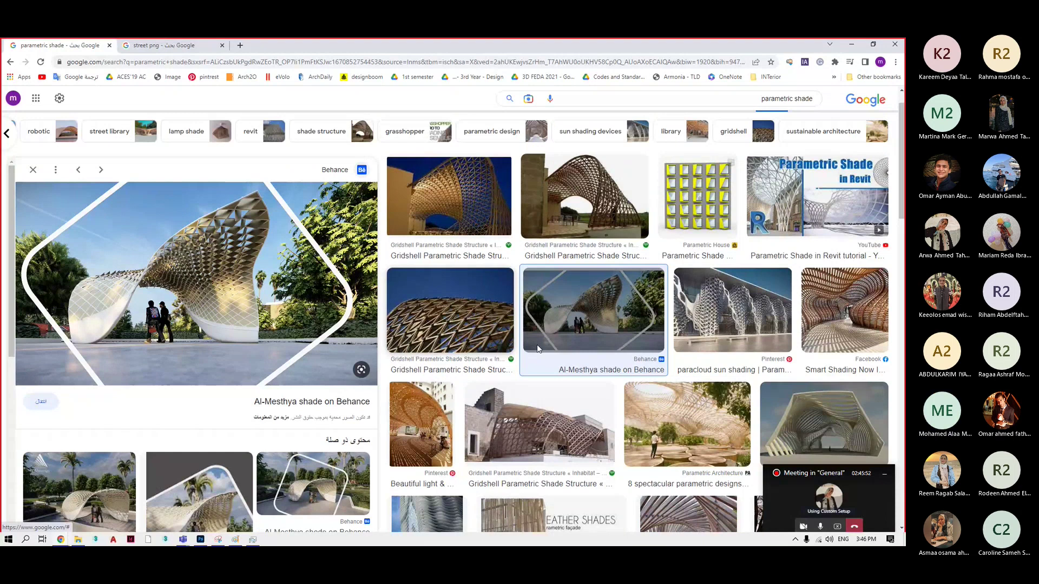
pyautogui.scroll(-2, 538, 348)
pyautogui.click(784, 435)
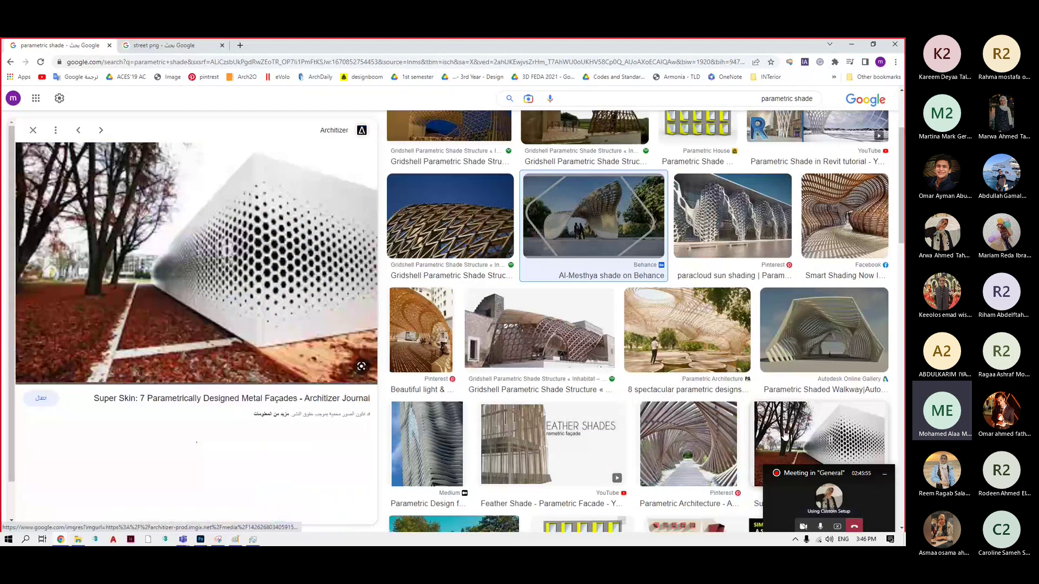
pyautogui.click(427, 441)
pyautogui.scroll(-3, 599, 367)
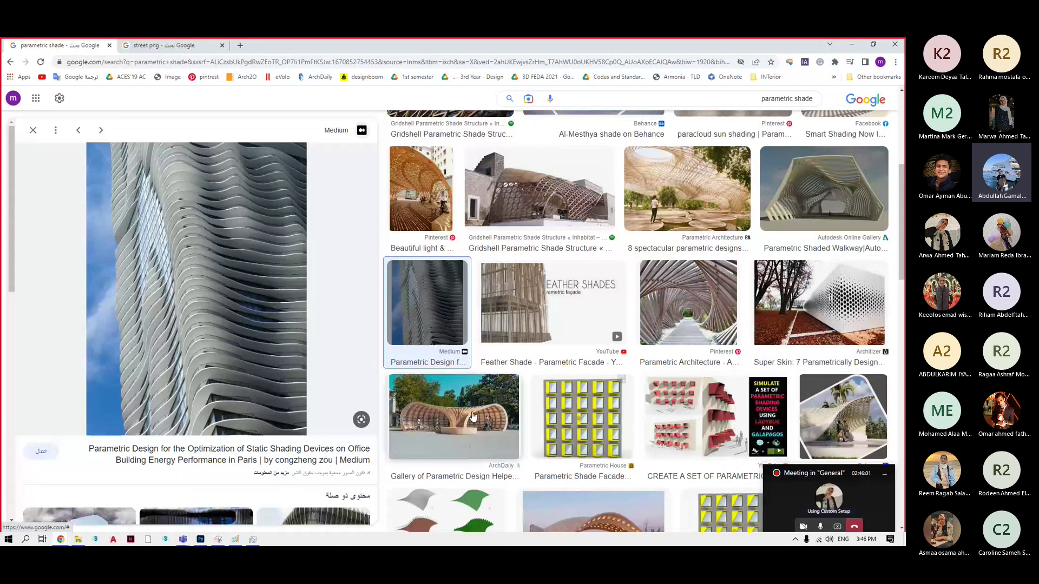
# Browse further through the "parametric shade" image results for façade and pavilion references, returning to the start of the results.
pyautogui.scroll(-5, 472, 417)
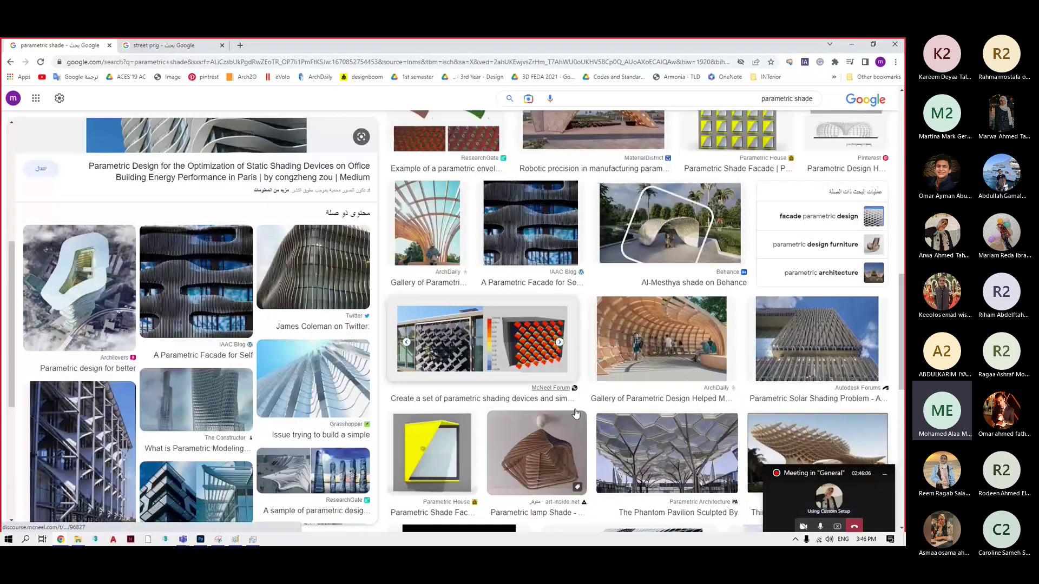
pyautogui.scroll(1, 574, 375)
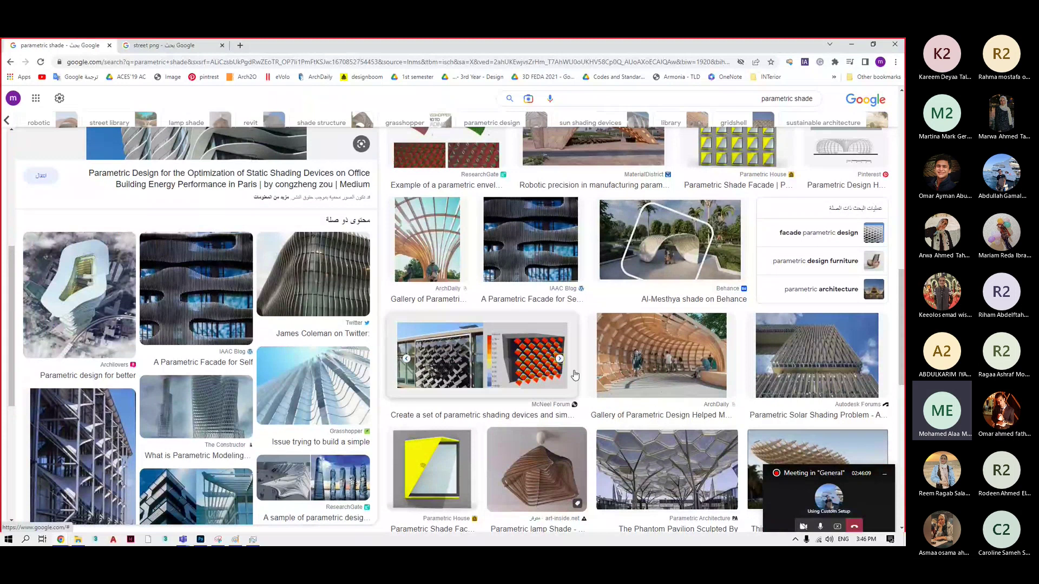
pyautogui.scroll(5, 575, 375)
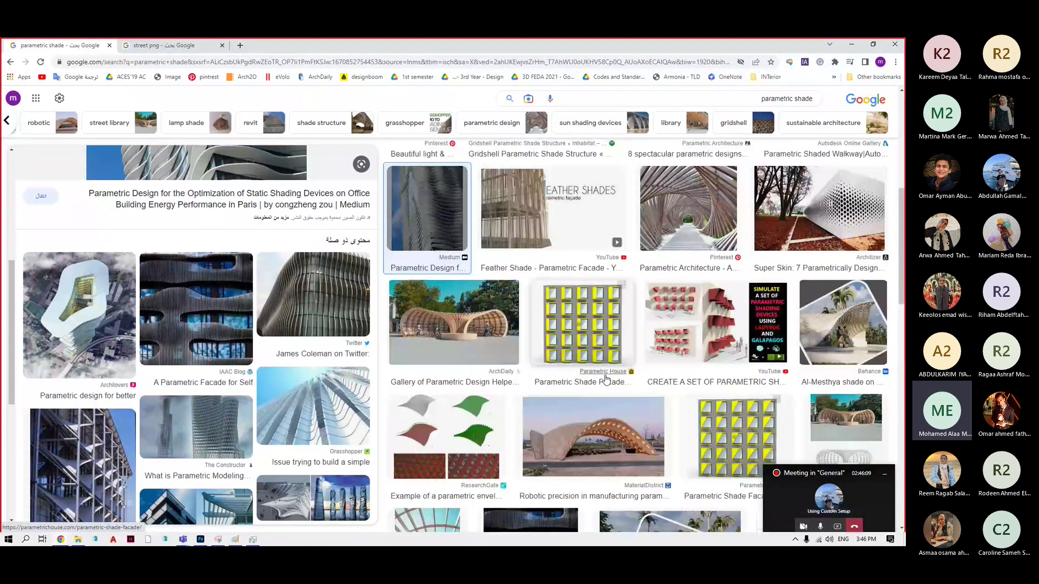
pyautogui.scroll(1, 462, 368)
pyautogui.scroll(1, 462, 367)
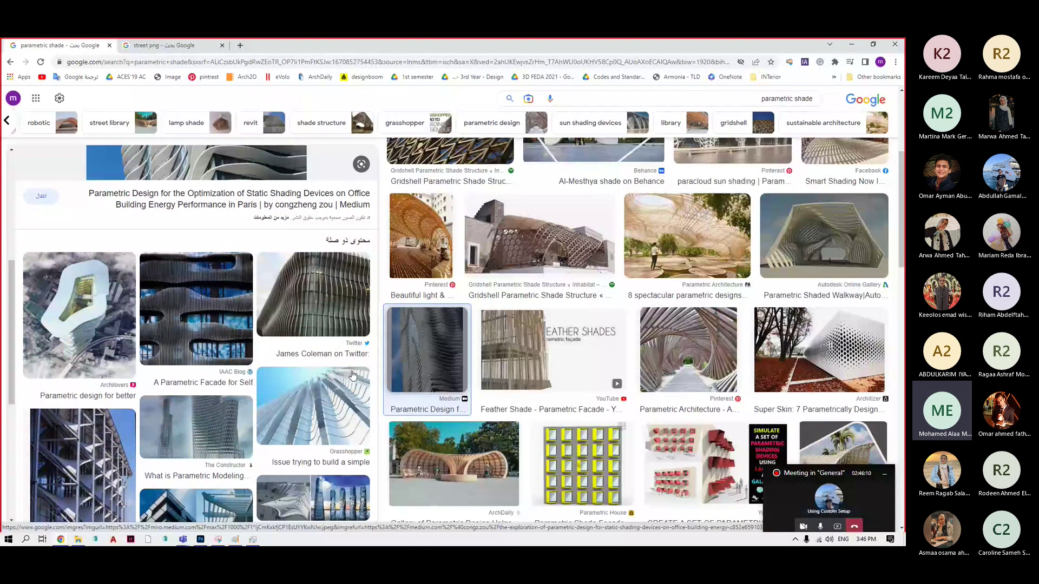
pyautogui.scroll(3, 226, 375)
pyautogui.scroll(2, 226, 374)
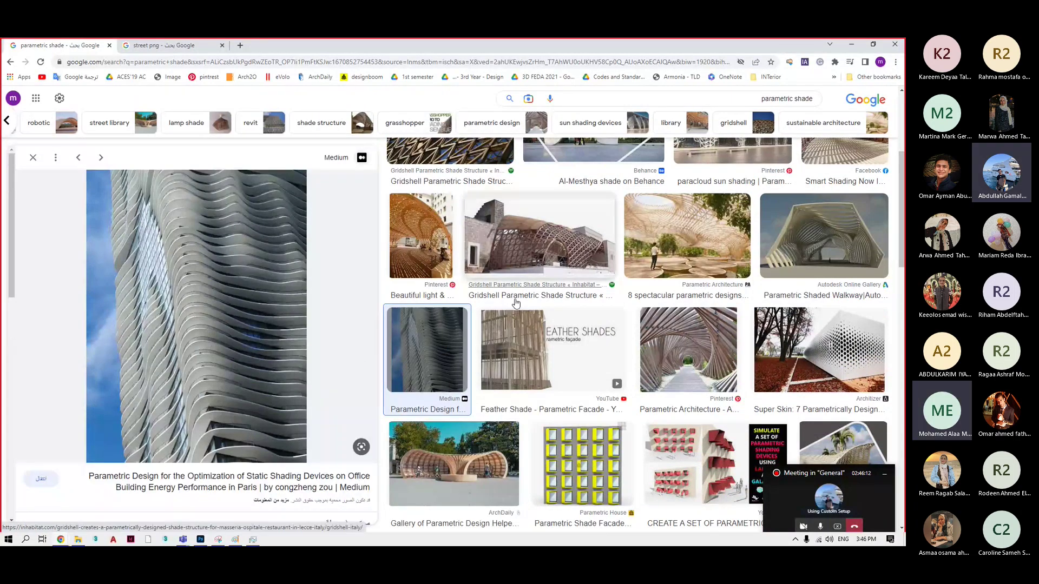
pyautogui.scroll(1, 579, 299)
pyautogui.scroll(1, 579, 299)
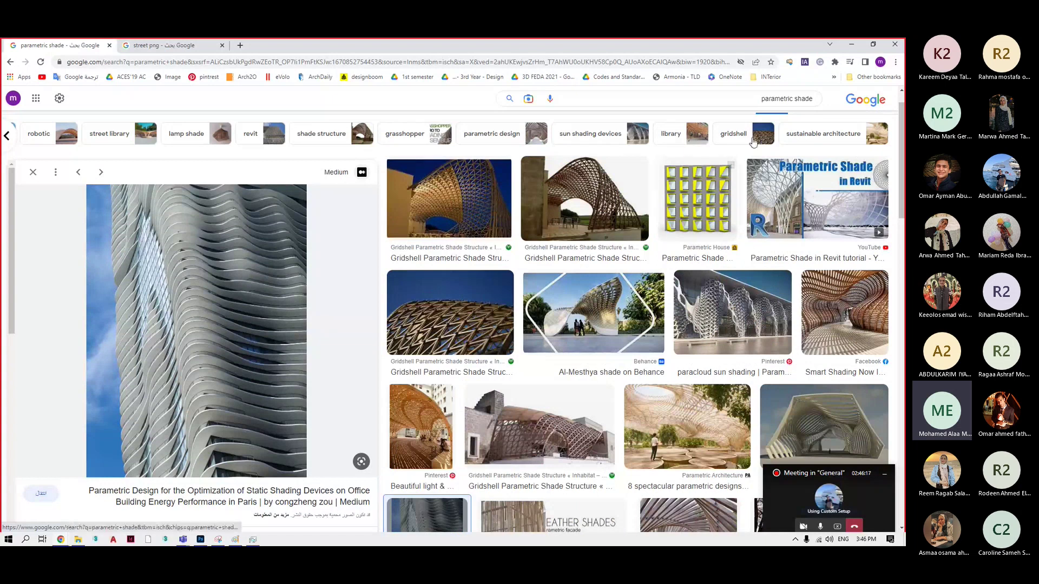
# Search Google Images for "parametric pattern", remove the stray backslash from the query, and preview the Freepik wavy-line pattern before closing it.
pyautogui.doubleClick(777, 99)
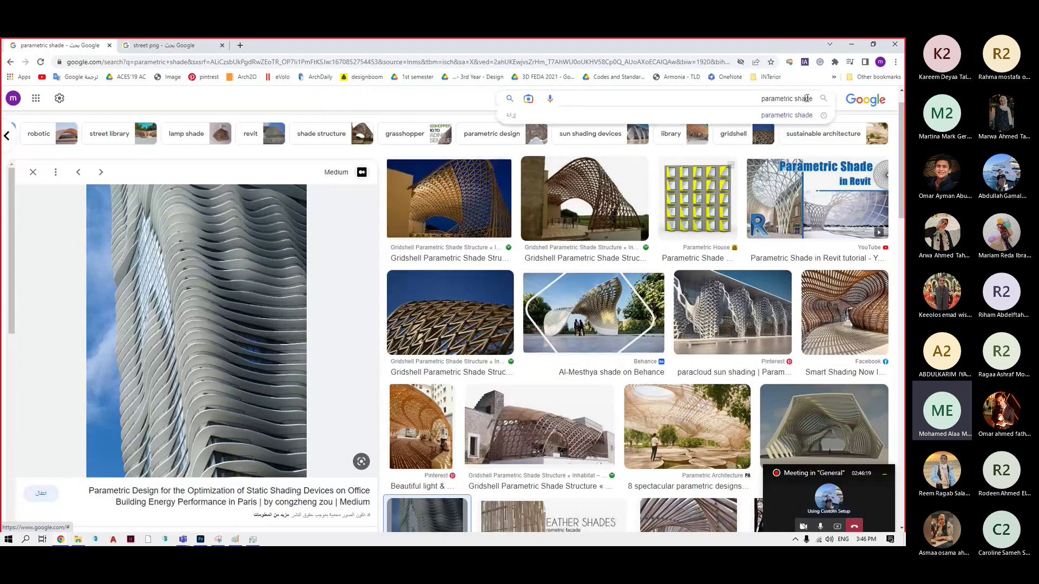
pyautogui.doubleClick(806, 98)
pyautogui.write('pattern')
pyautogui.press('Return')
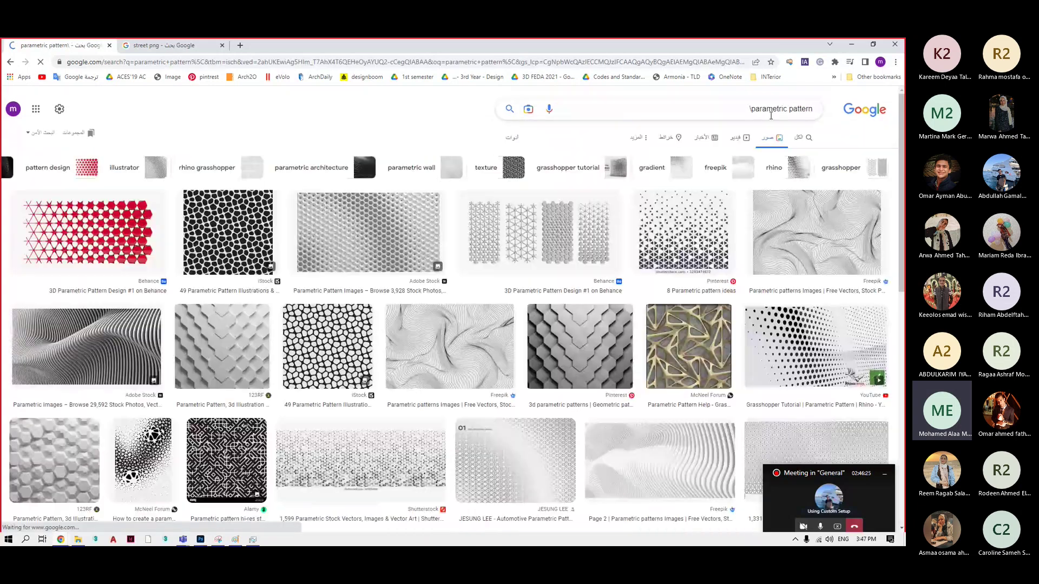
pyautogui.click(771, 113)
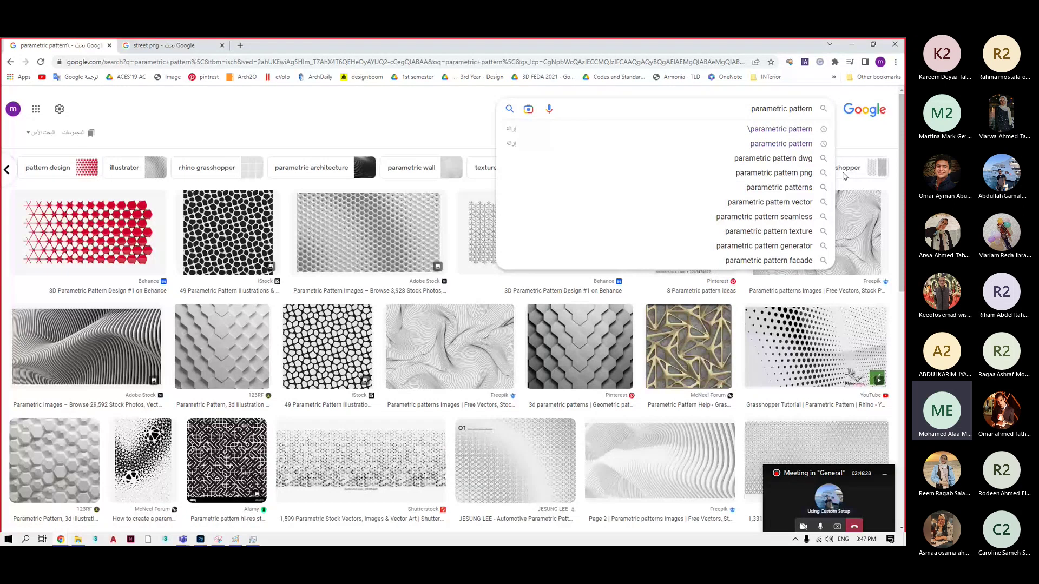
pyautogui.click(479, 377)
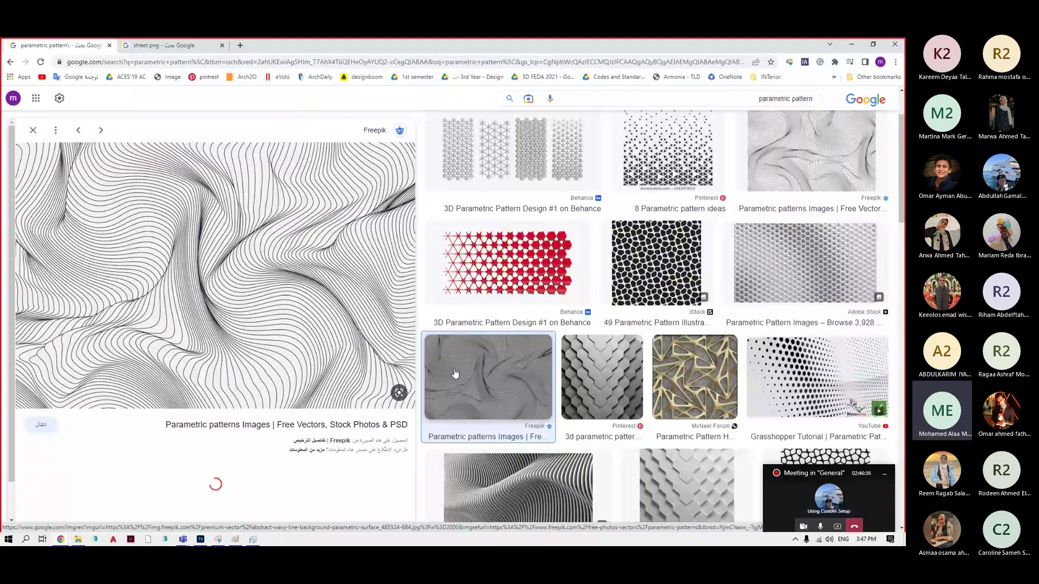
pyautogui.click(454, 373)
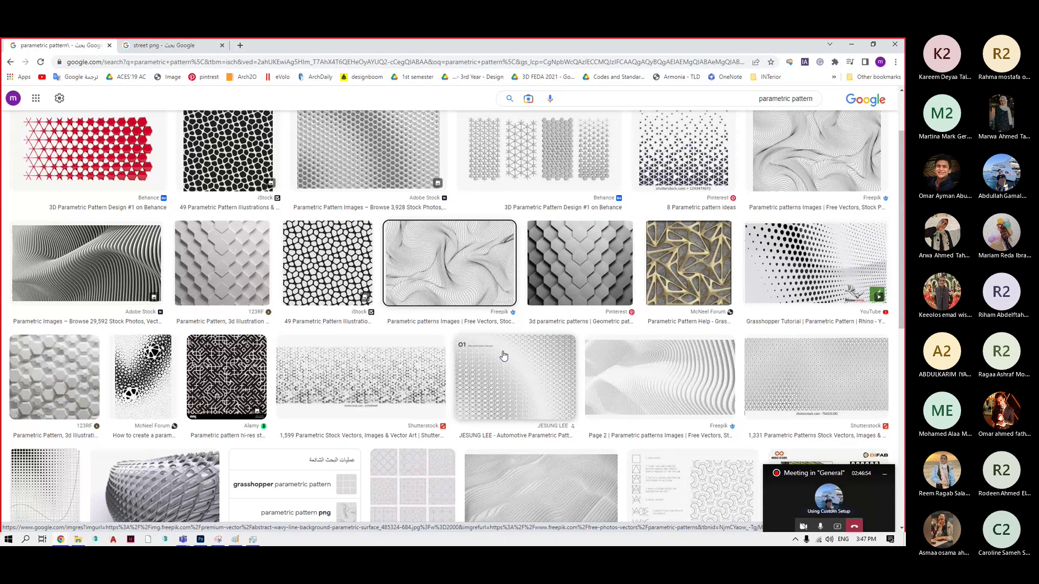
# Put away the browser, Snipping Tool and Teams windows and switch to the Photoshop document with the Date Tree notes.
pyautogui.hotkey('alt', 'Tab')
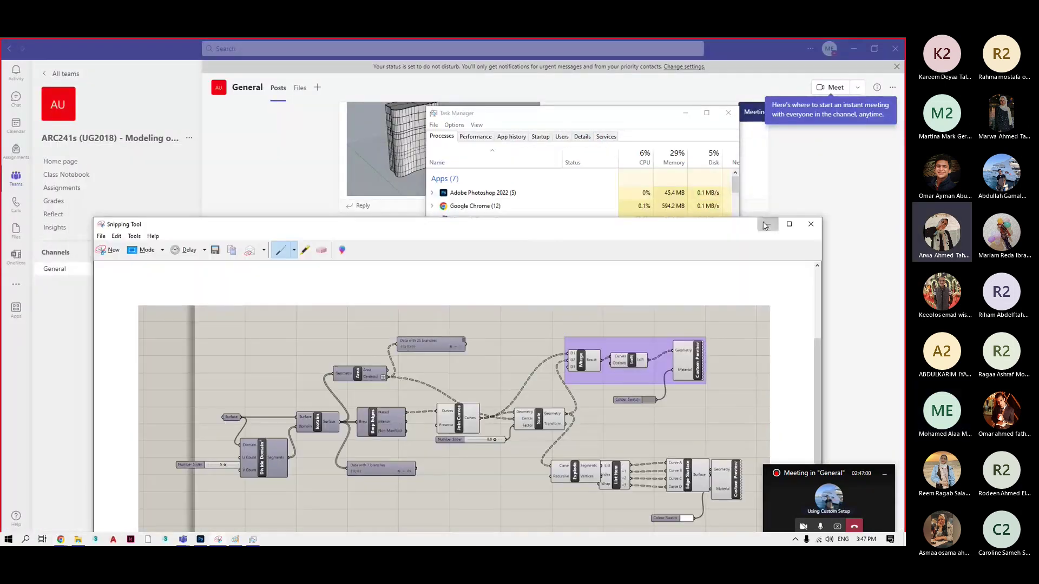
pyautogui.click(710, 137)
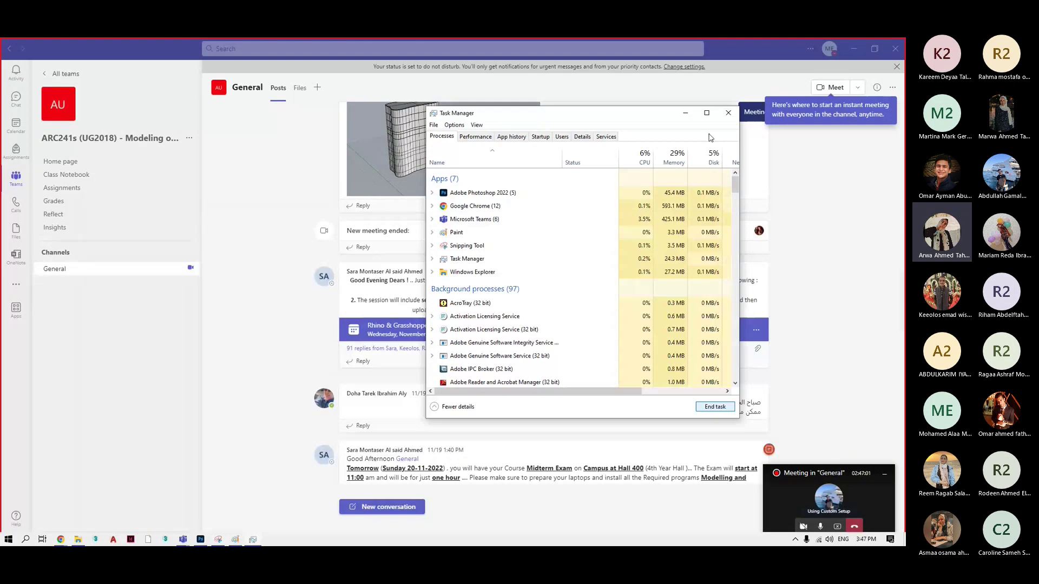
pyautogui.click(853, 48)
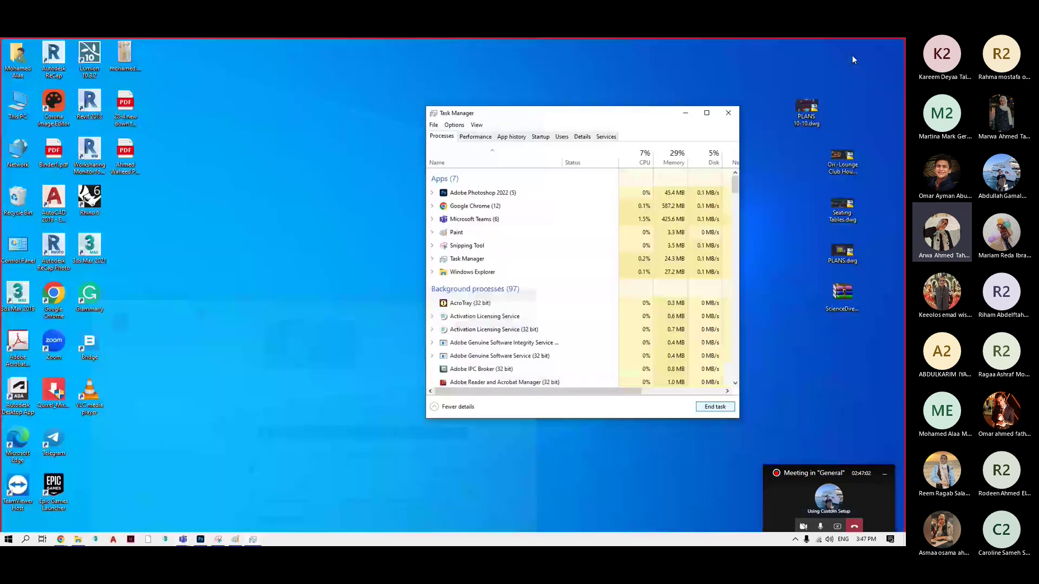
pyautogui.click(200, 539)
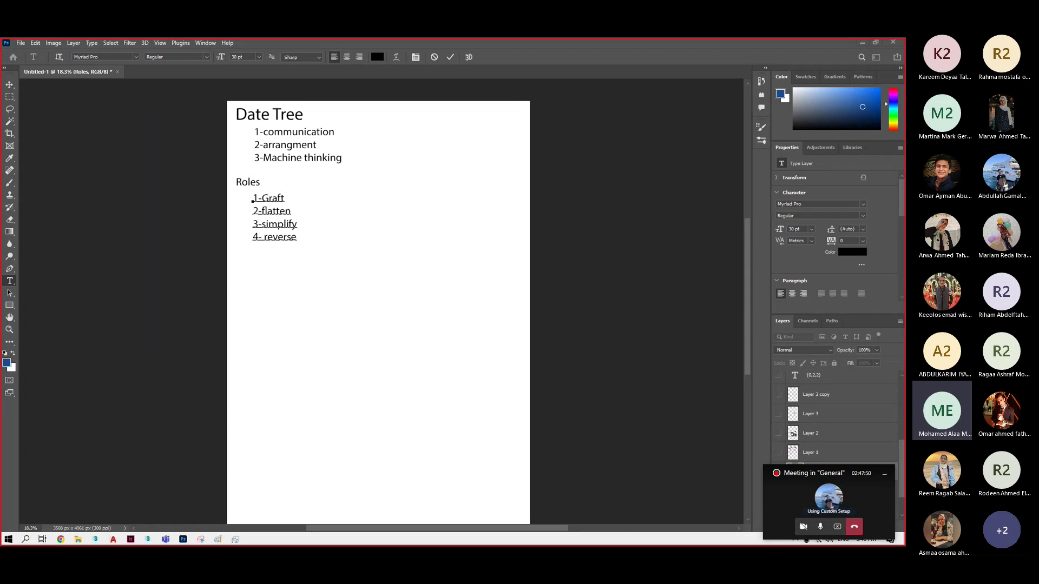
# Minimize Photoshop and stop sharing the screen in the Teams meeting.
pyautogui.click(863, 42)
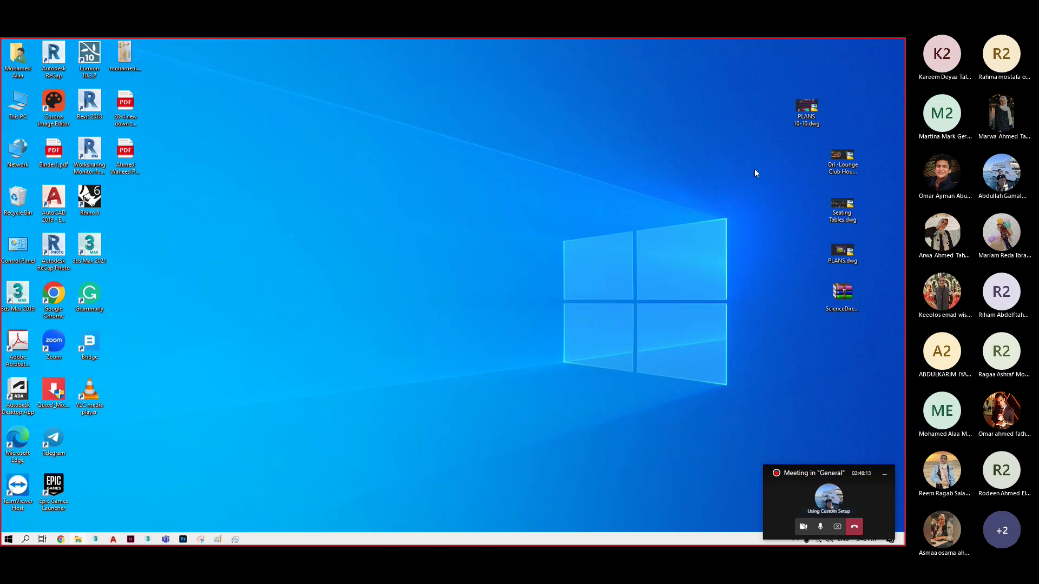
pyautogui.click(837, 526)
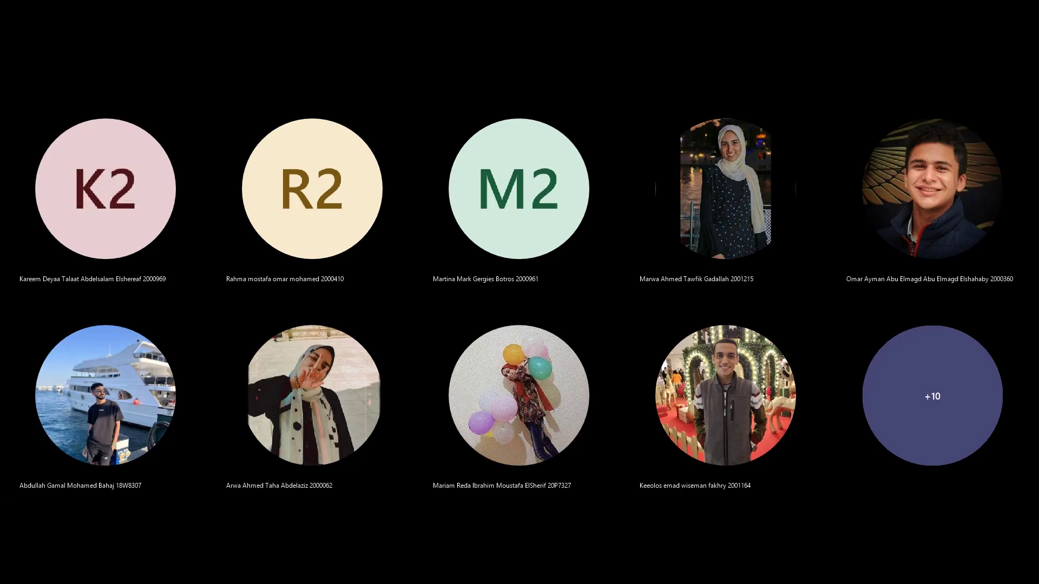